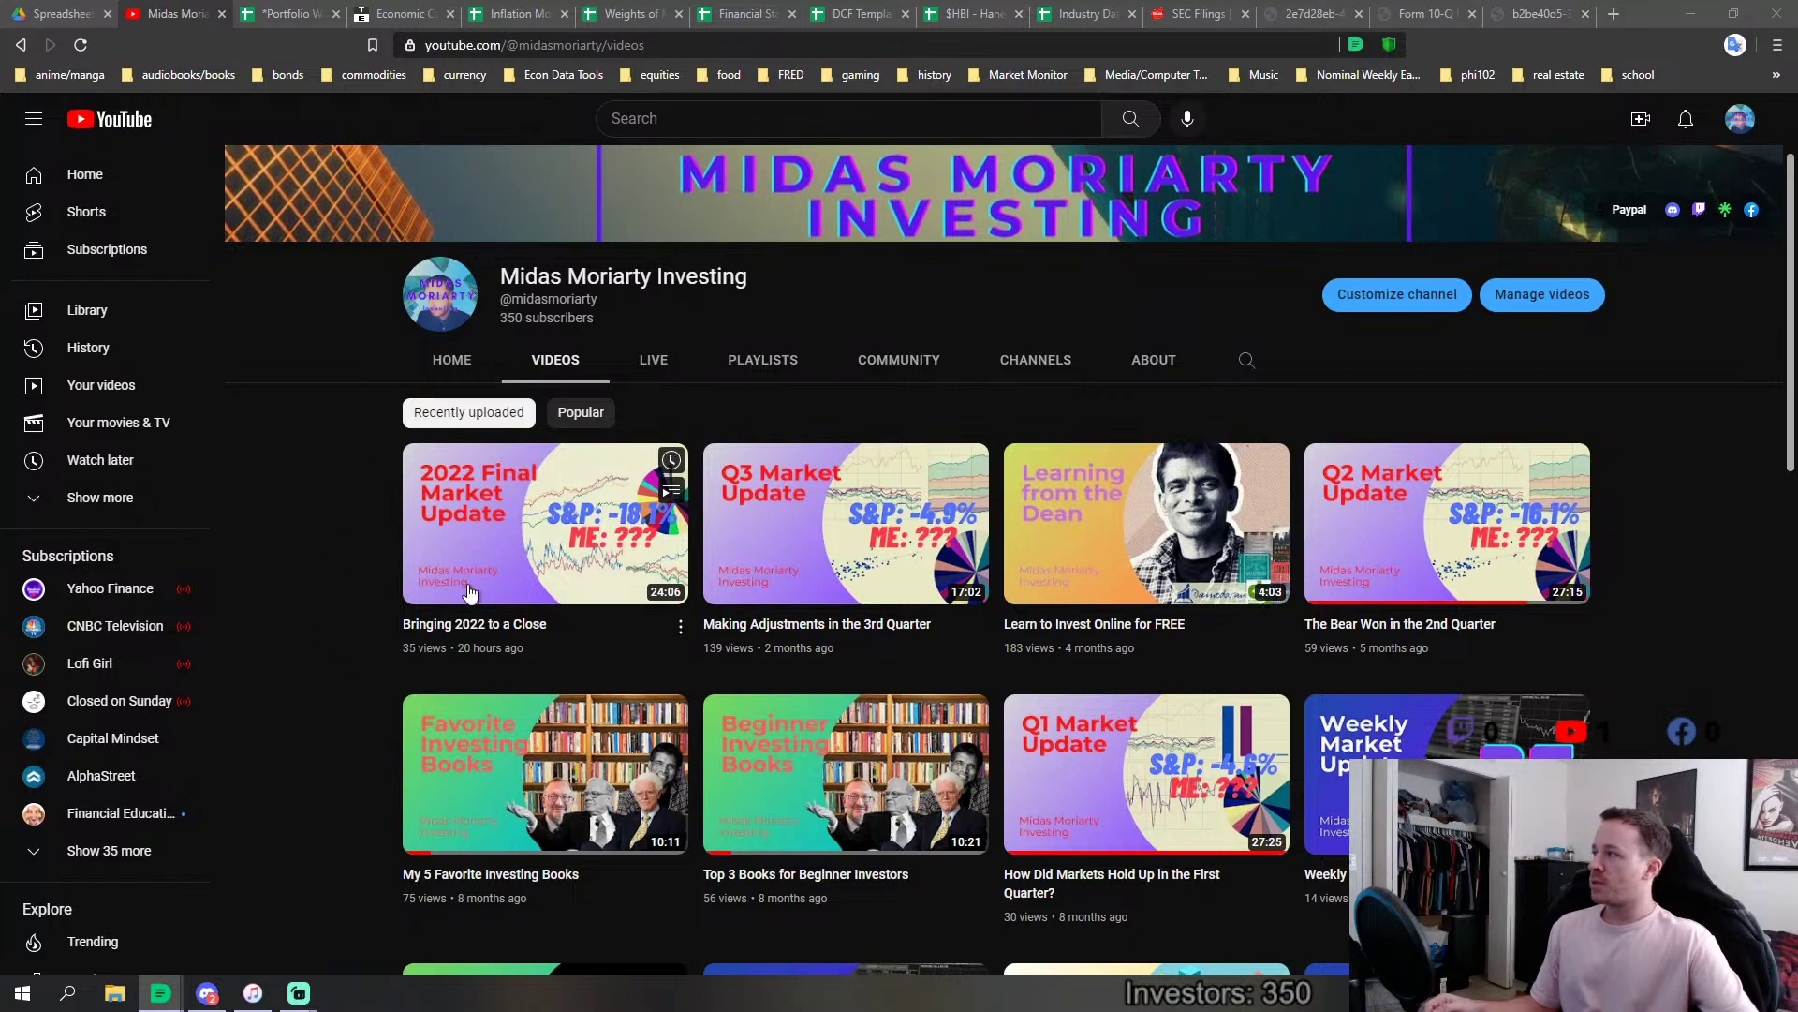
{"action": "scroll", "coordinate": [562, 590], "scroll_direction": "down", "scroll_amount": 3}
{"action": "scroll", "coordinate": [559, 568], "scroll_direction": "up", "scroll_amount": 3}
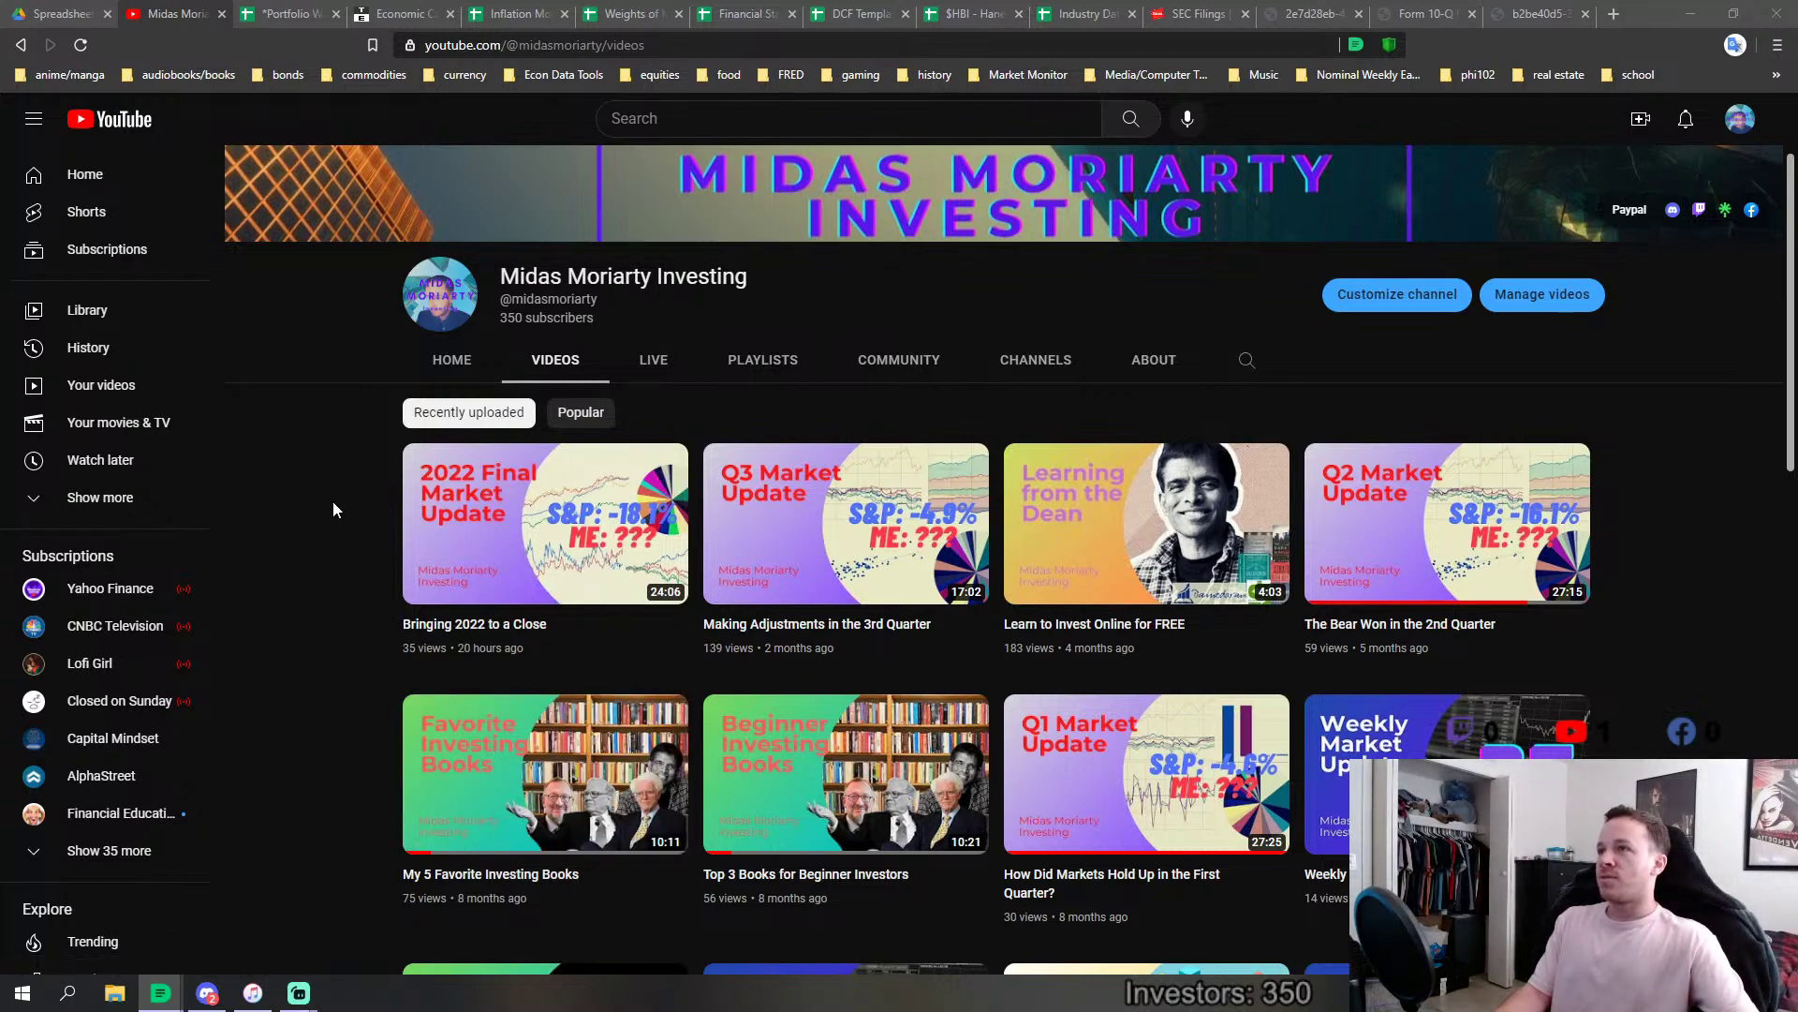
Switch to Discord and browse the Midas Moriarty Investing server's investor channels, including memes, portfolios, daily-news and learning-to-invest.
{"action": "left_click", "coordinate": [206, 995]}
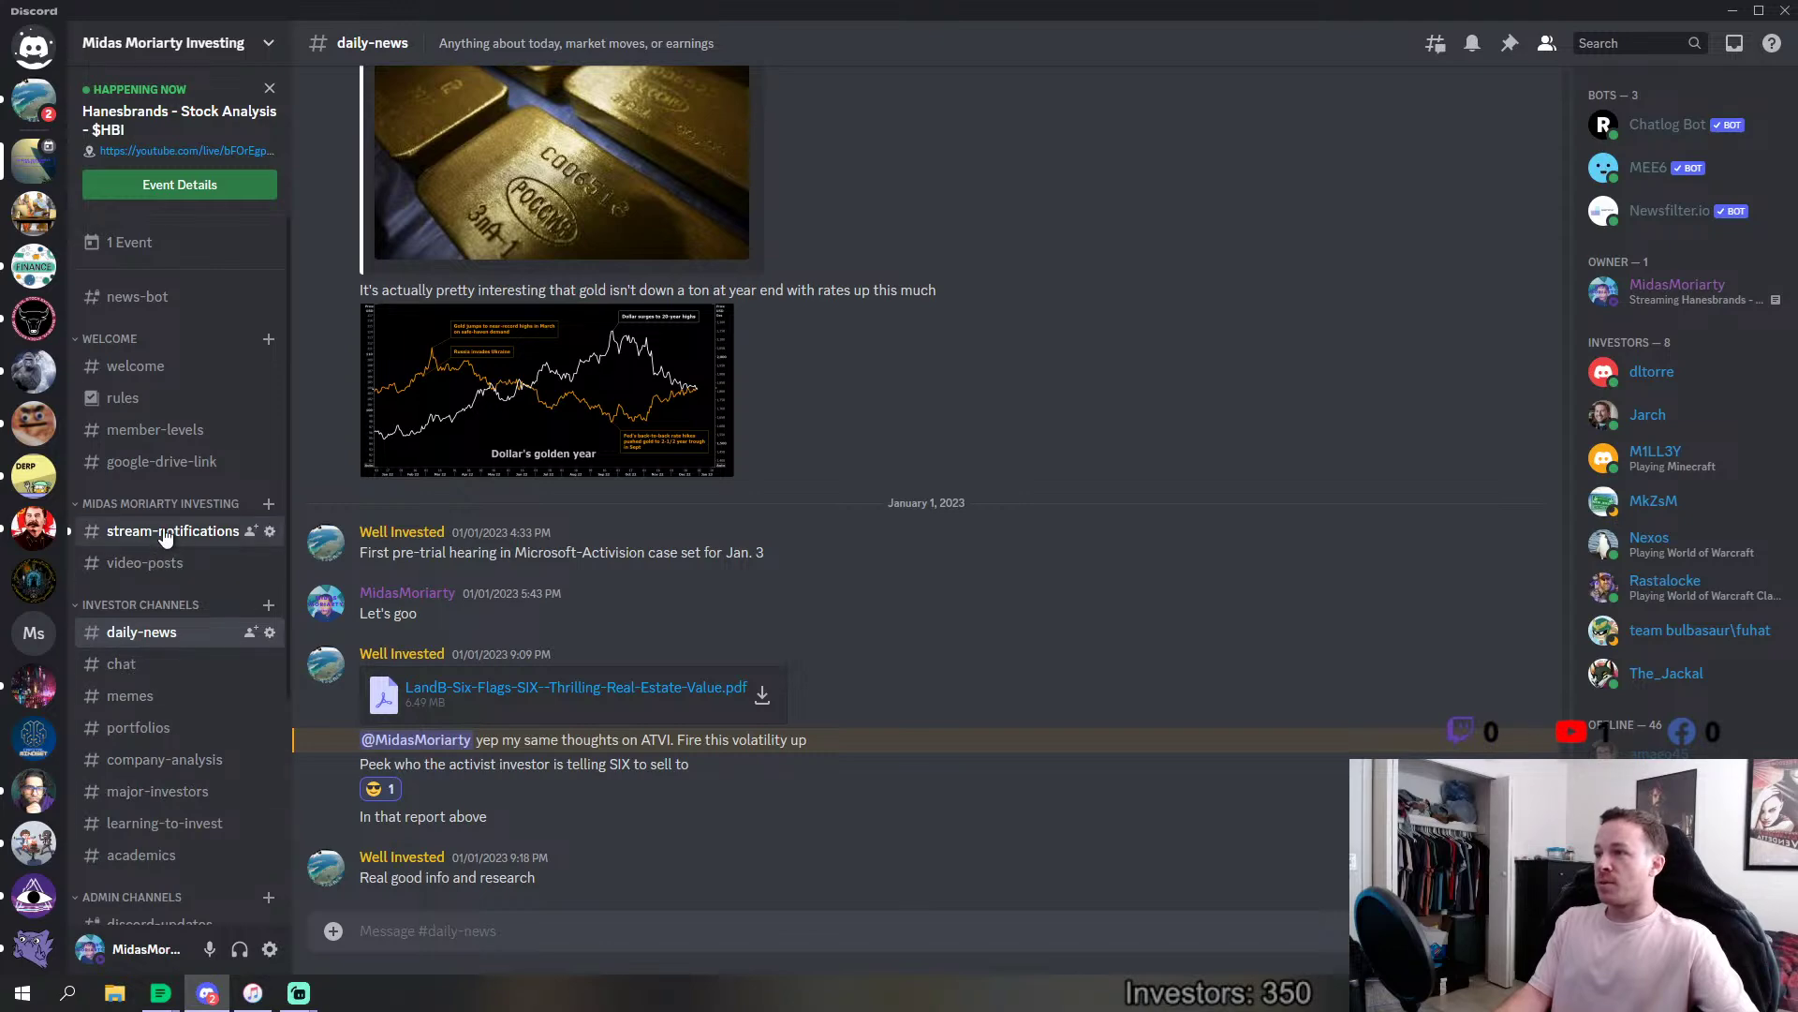
{"action": "left_click", "coordinate": [146, 666]}
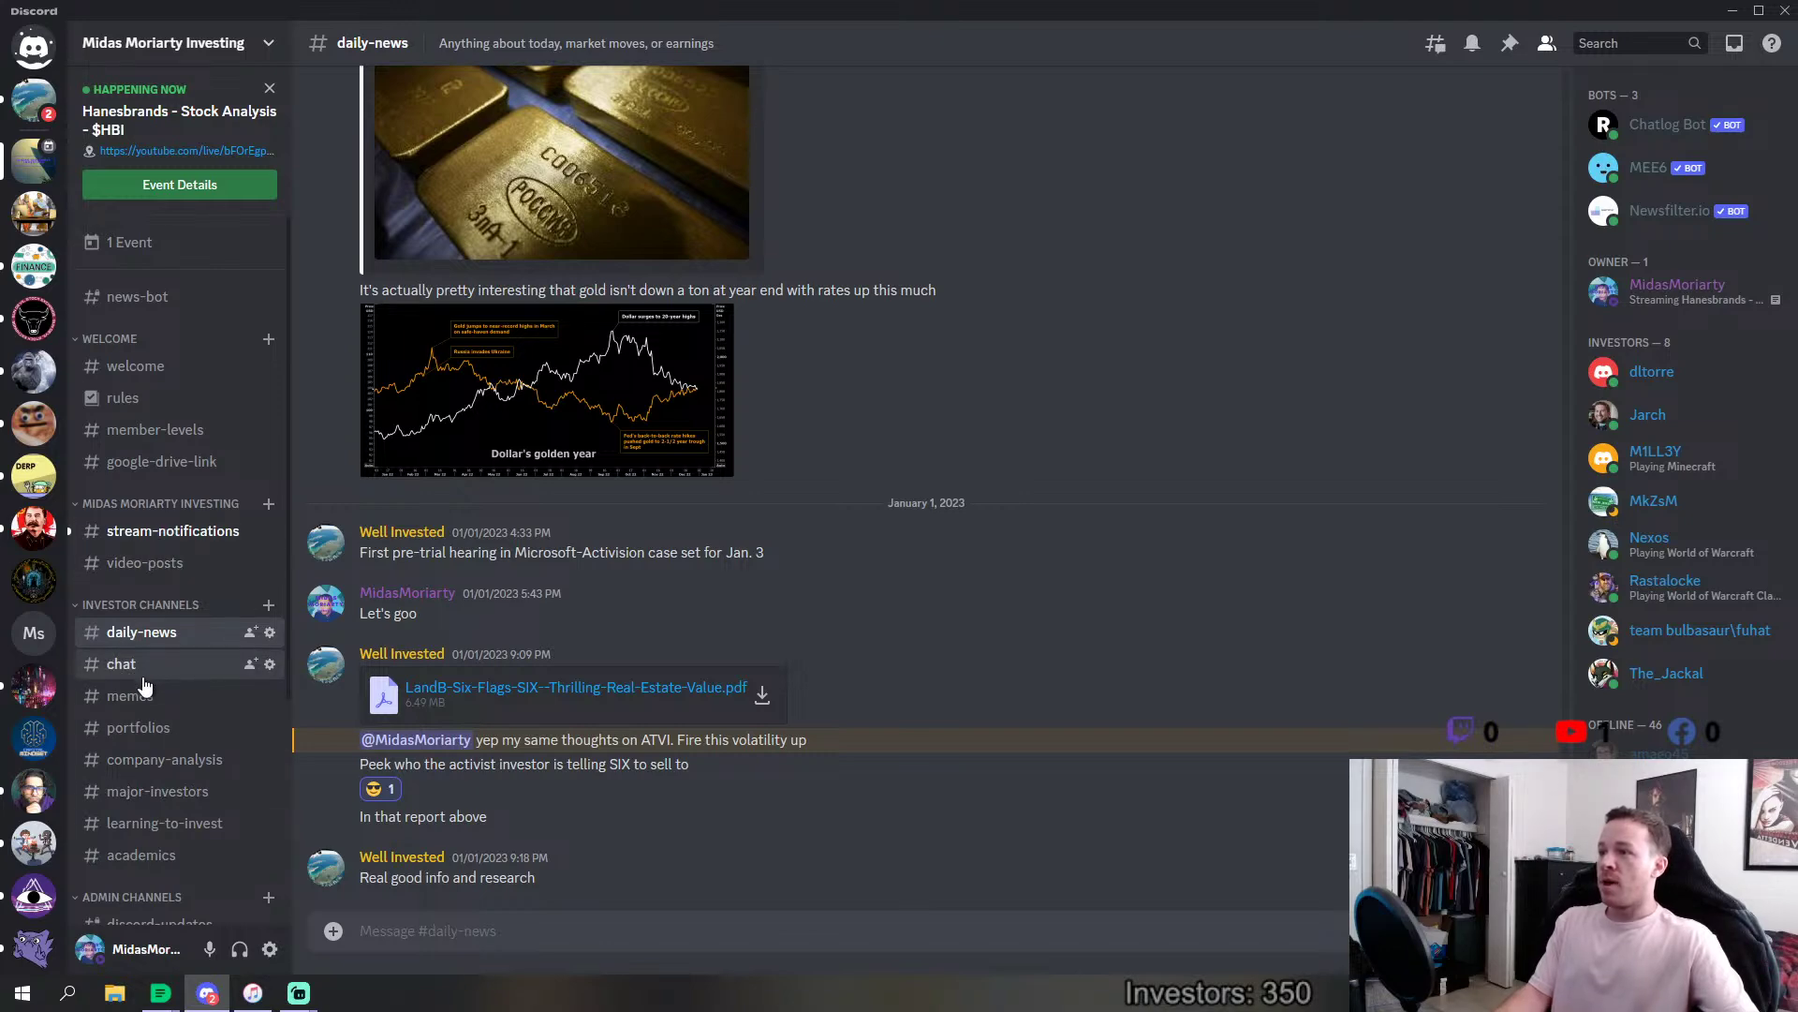
{"action": "left_click", "coordinate": [142, 712]}
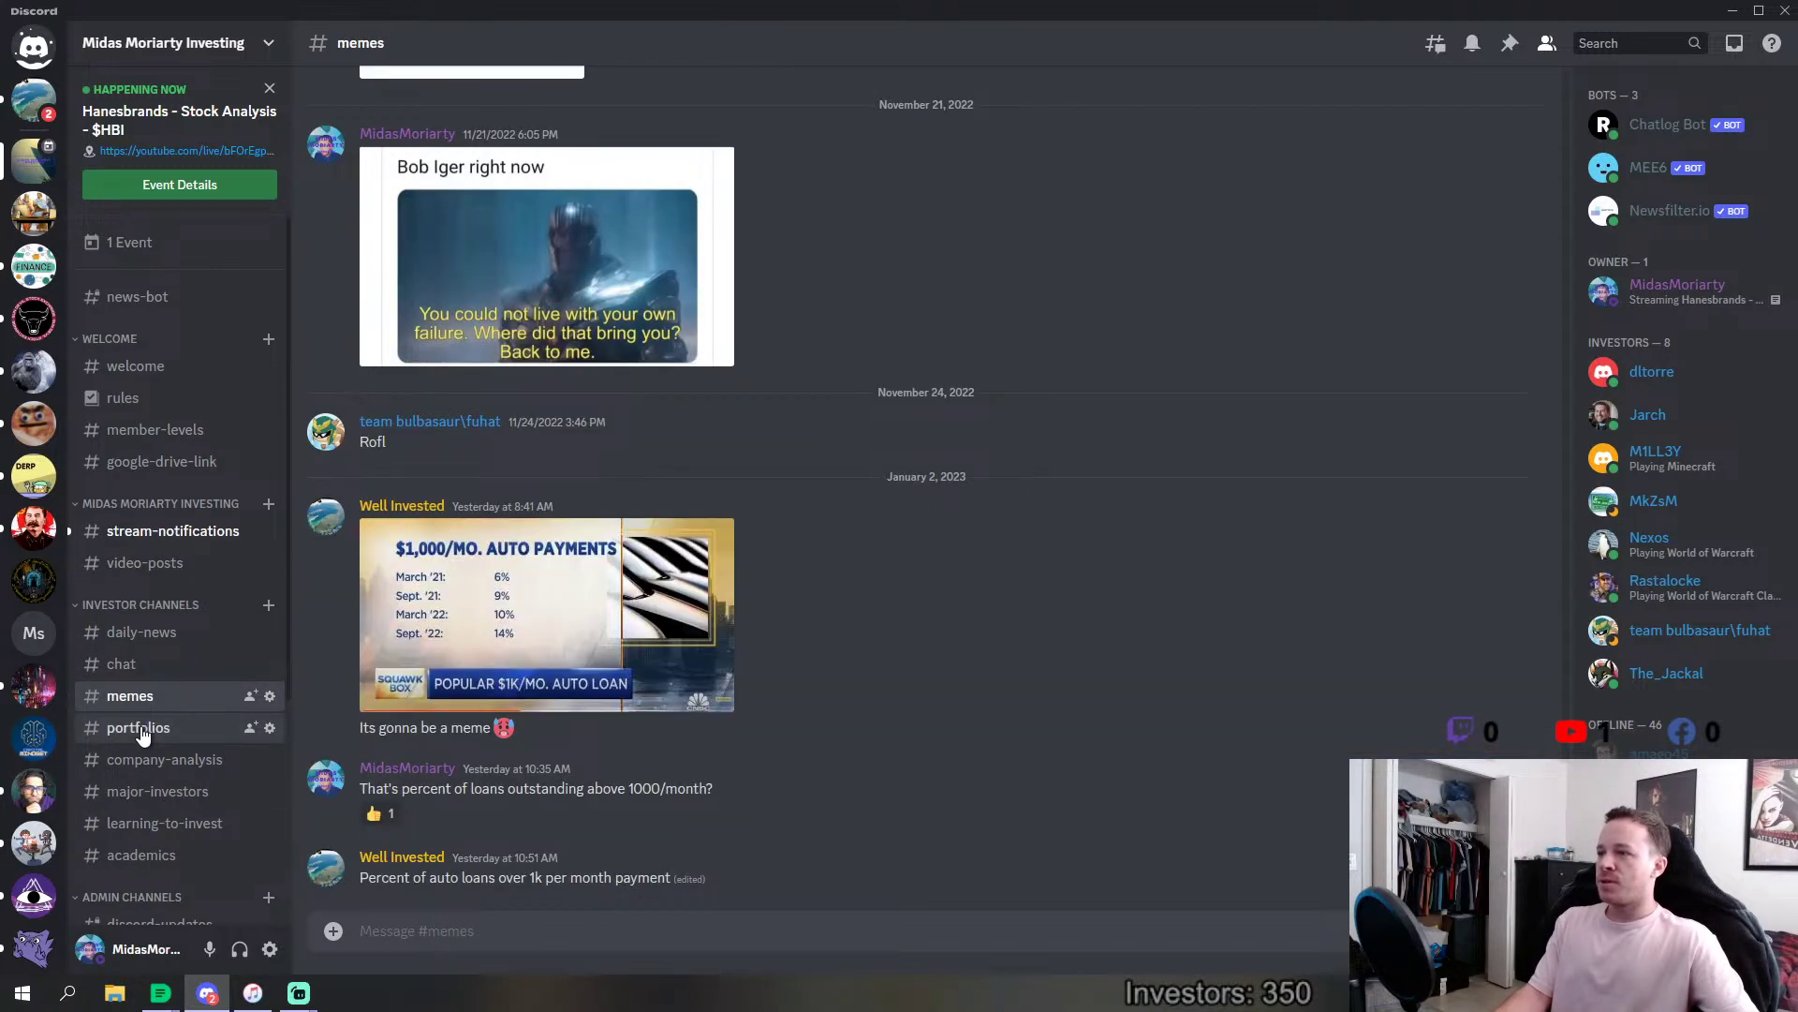
{"action": "left_click", "coordinate": [143, 729]}
{"action": "left_click", "coordinate": [145, 635]}
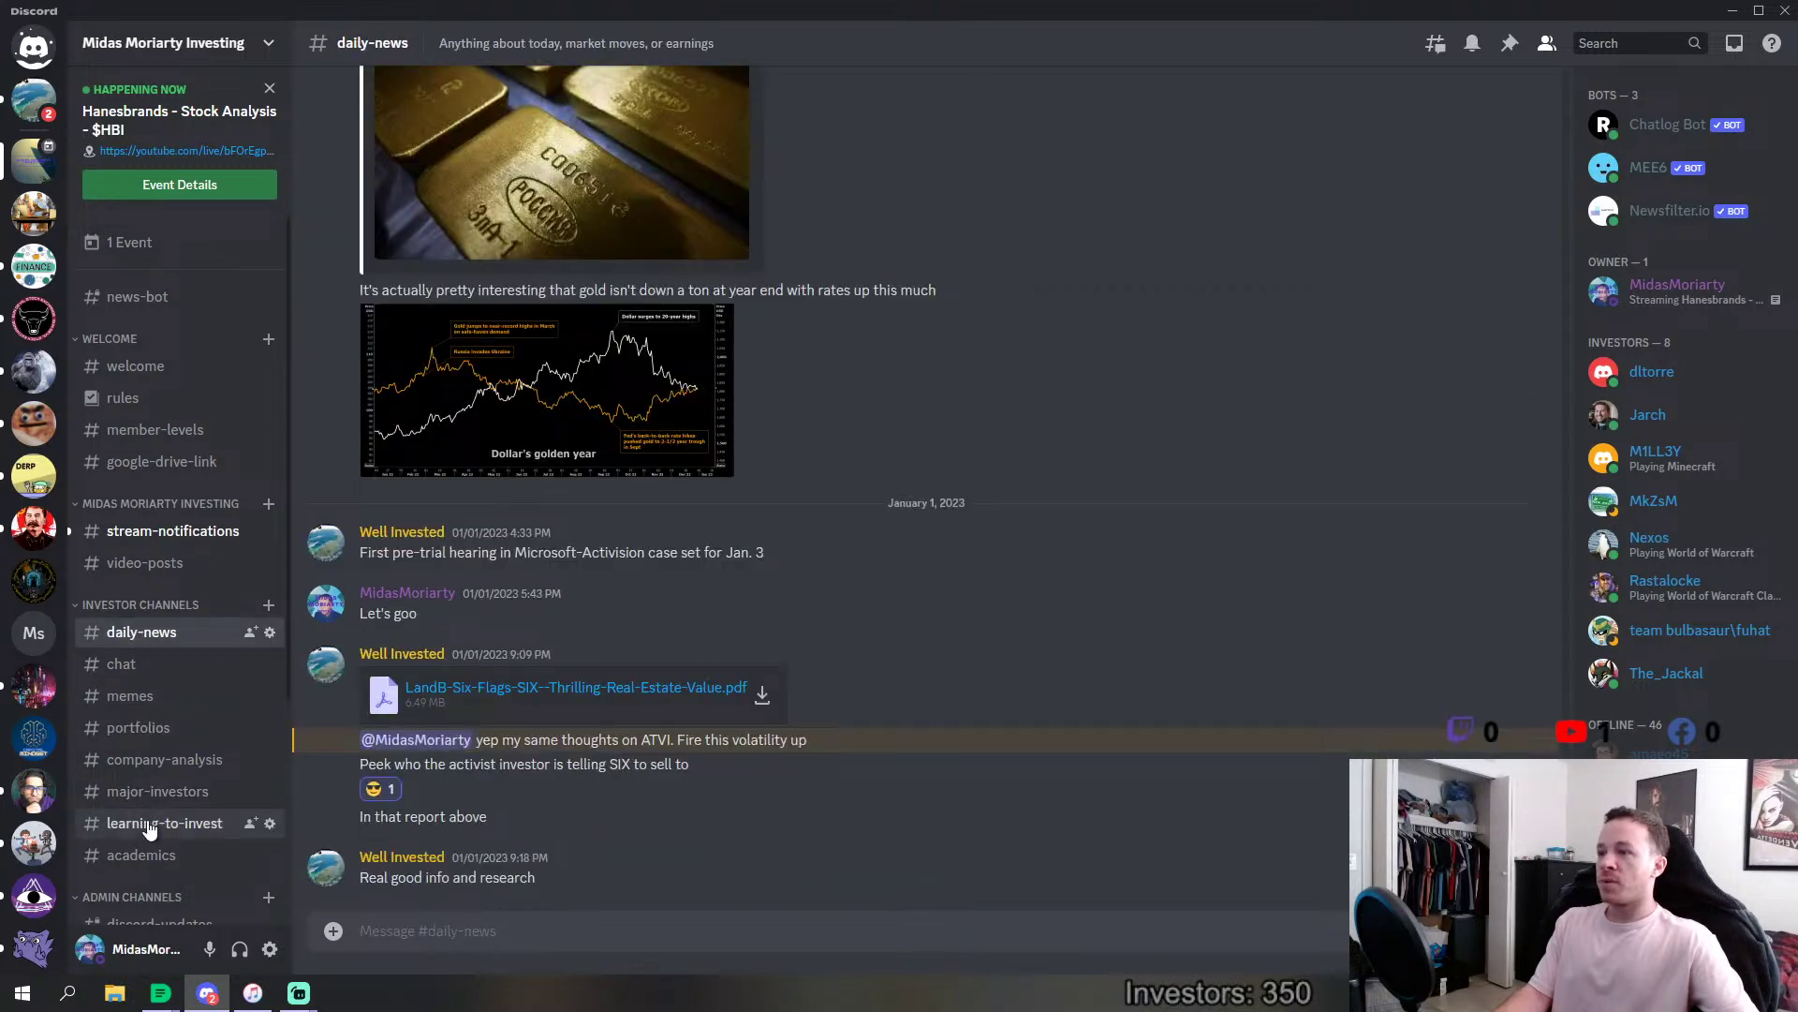
{"action": "left_click", "coordinate": [148, 825]}
Return to the browser, open the Portfolio Watchlist spreadsheet and review the ranked stocks with their V-Scores.
{"action": "key", "text": "alt+Tab"}
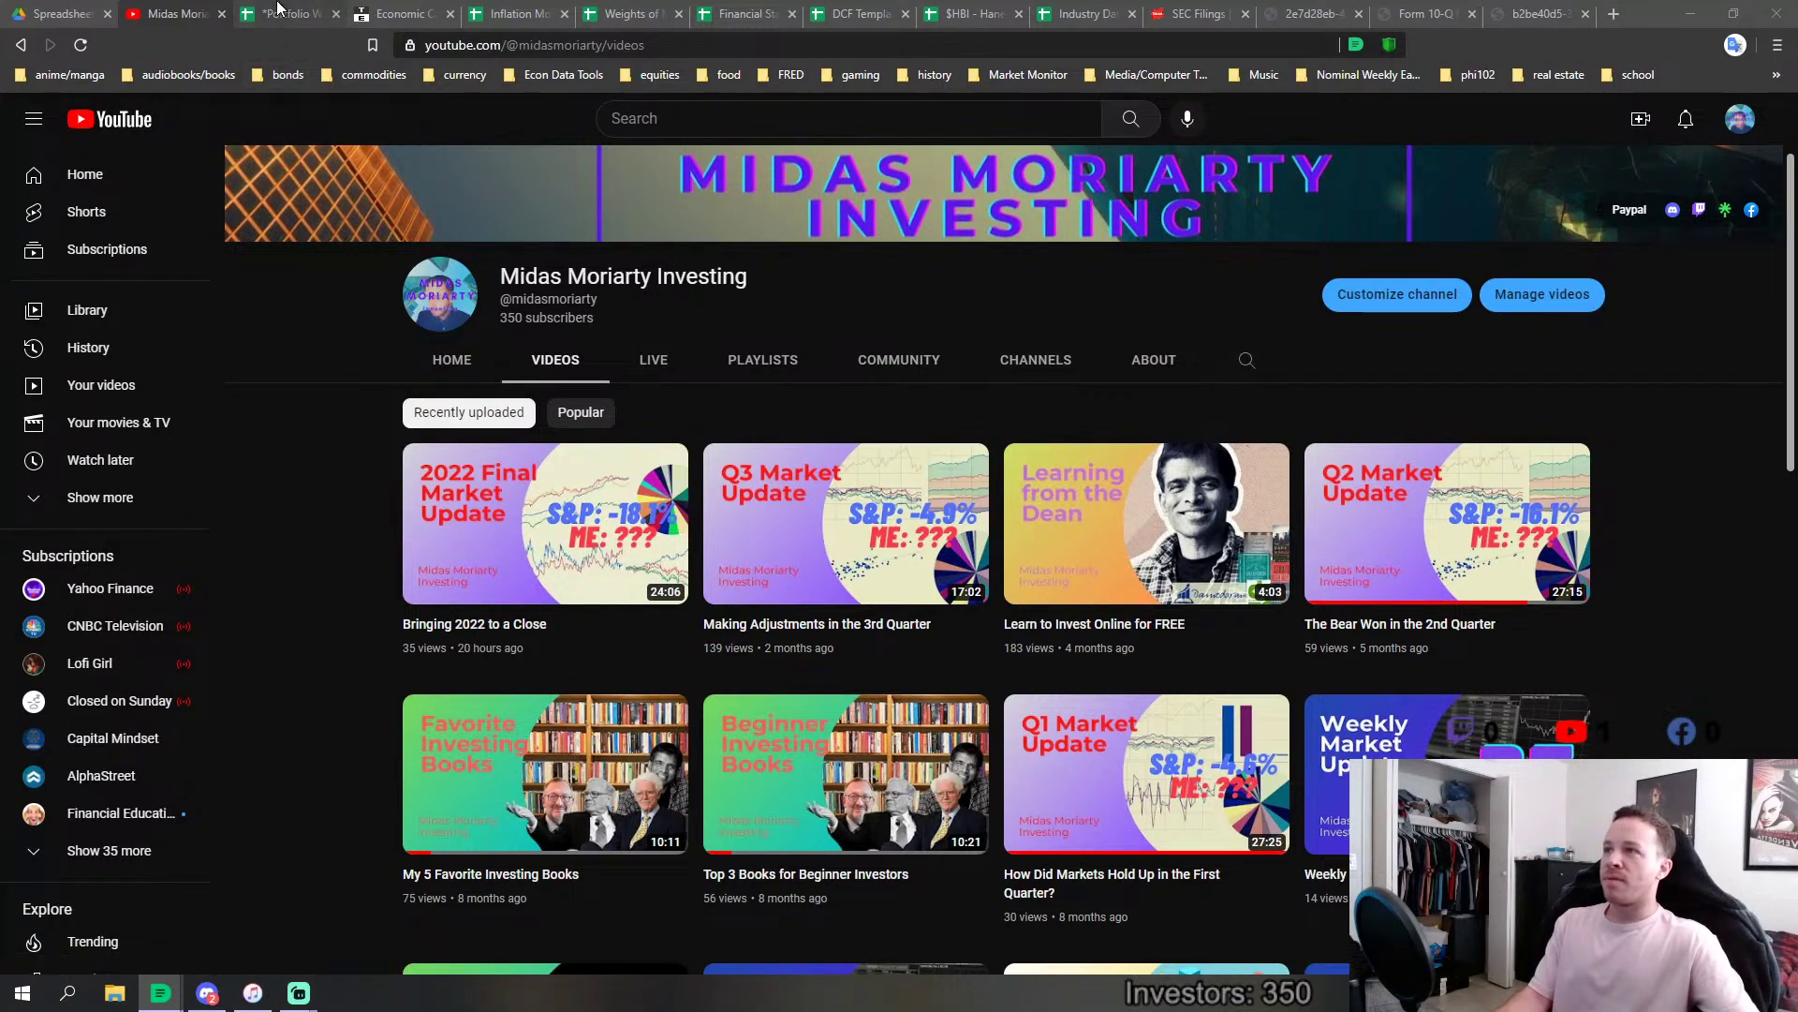
{"action": "left_click", "coordinate": [276, 11]}
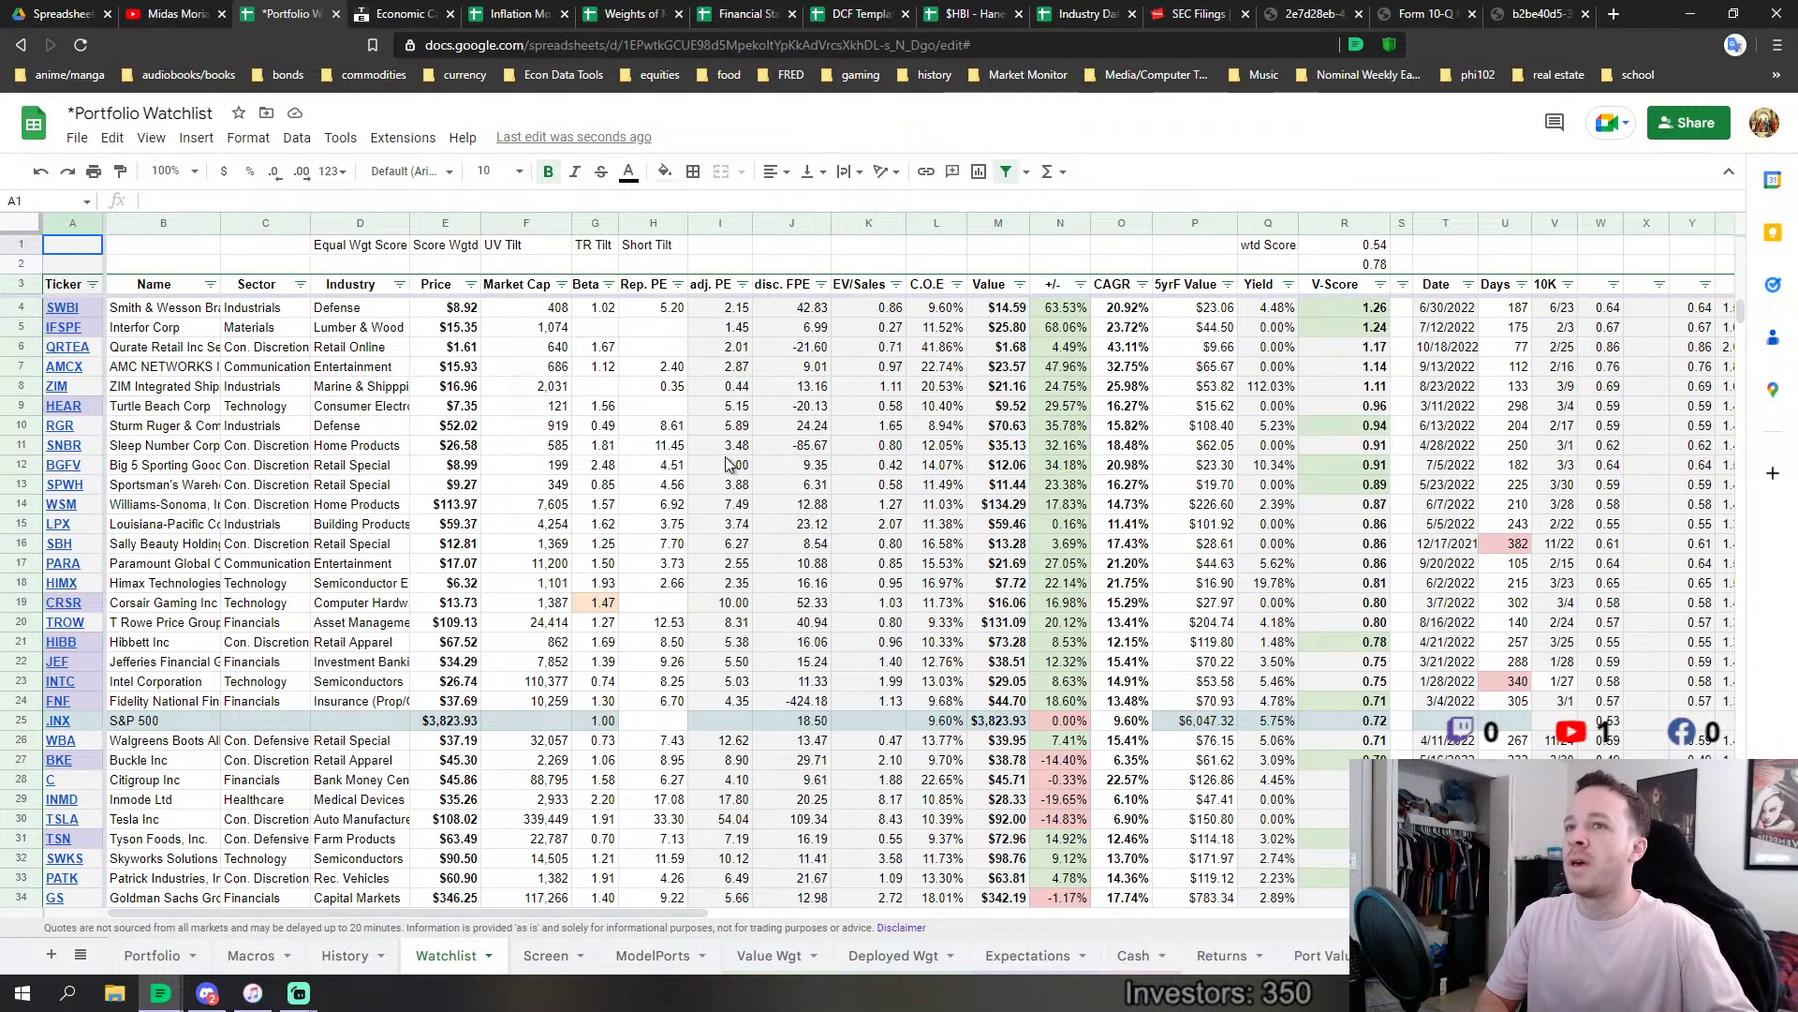
{"action": "left_click_drag", "start_coordinate": [1360, 311], "coordinate": [1360, 879]}
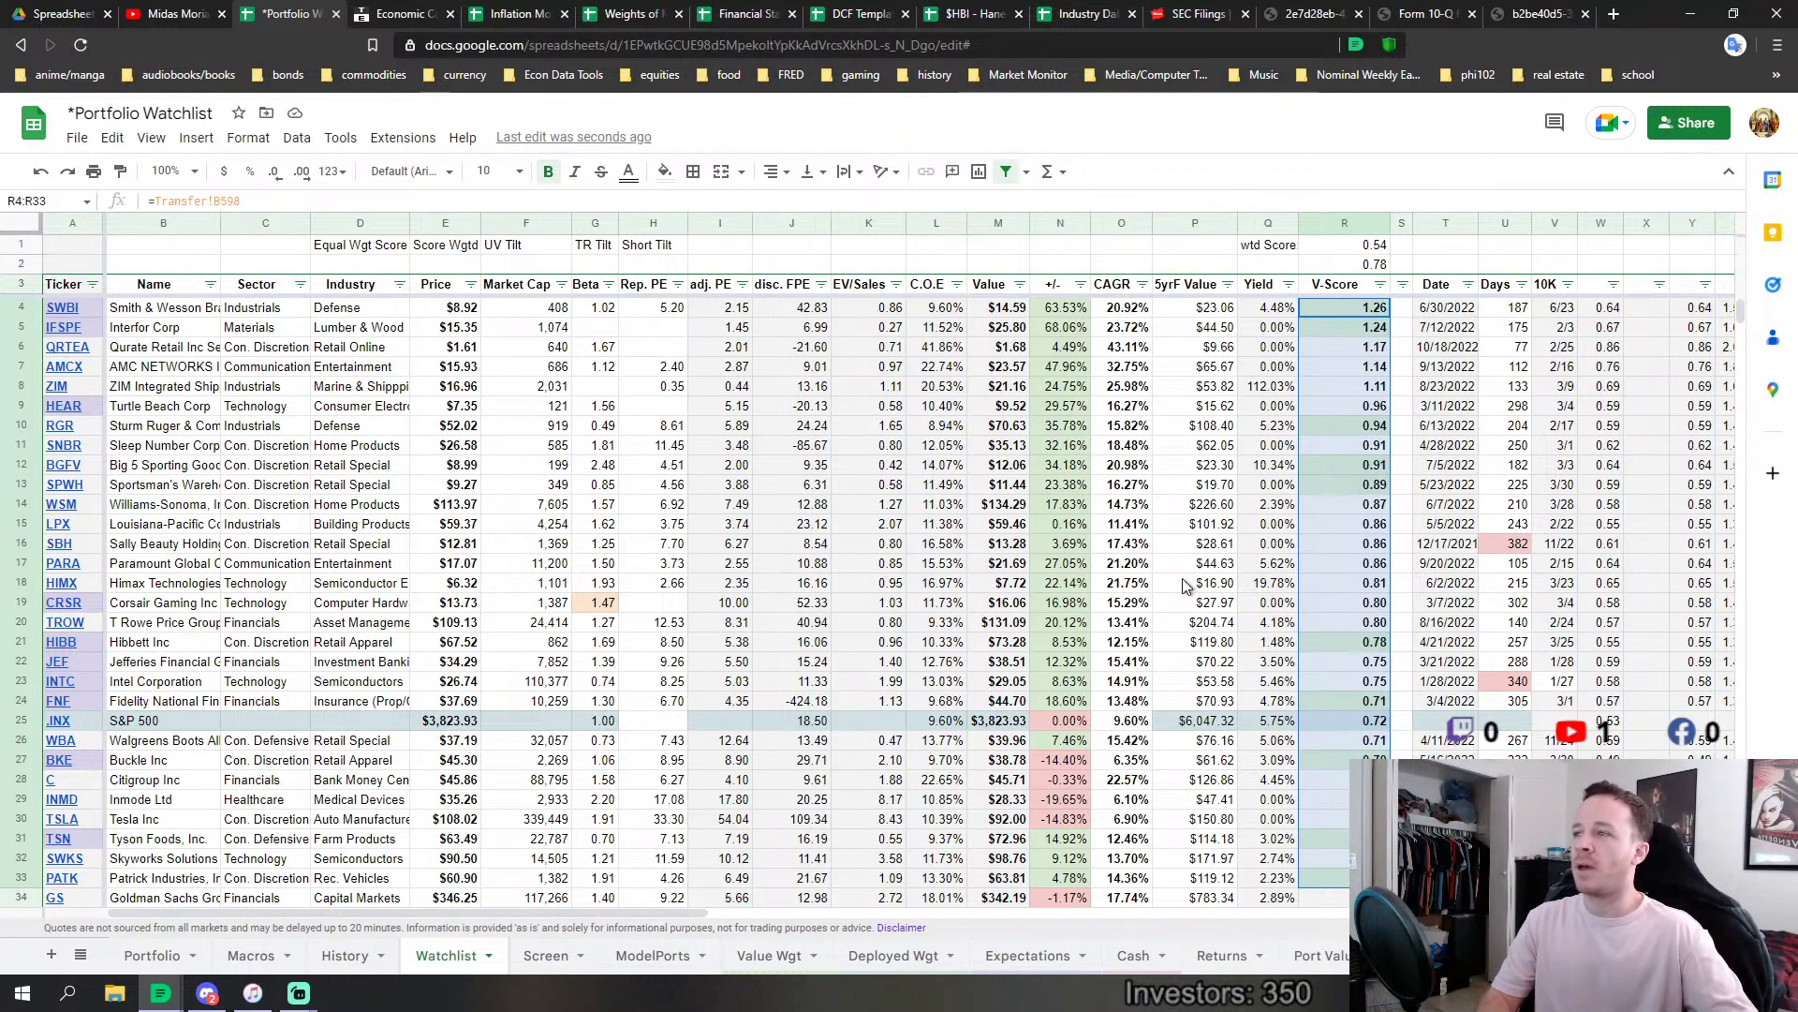
{"action": "left_click", "coordinate": [950, 511]}
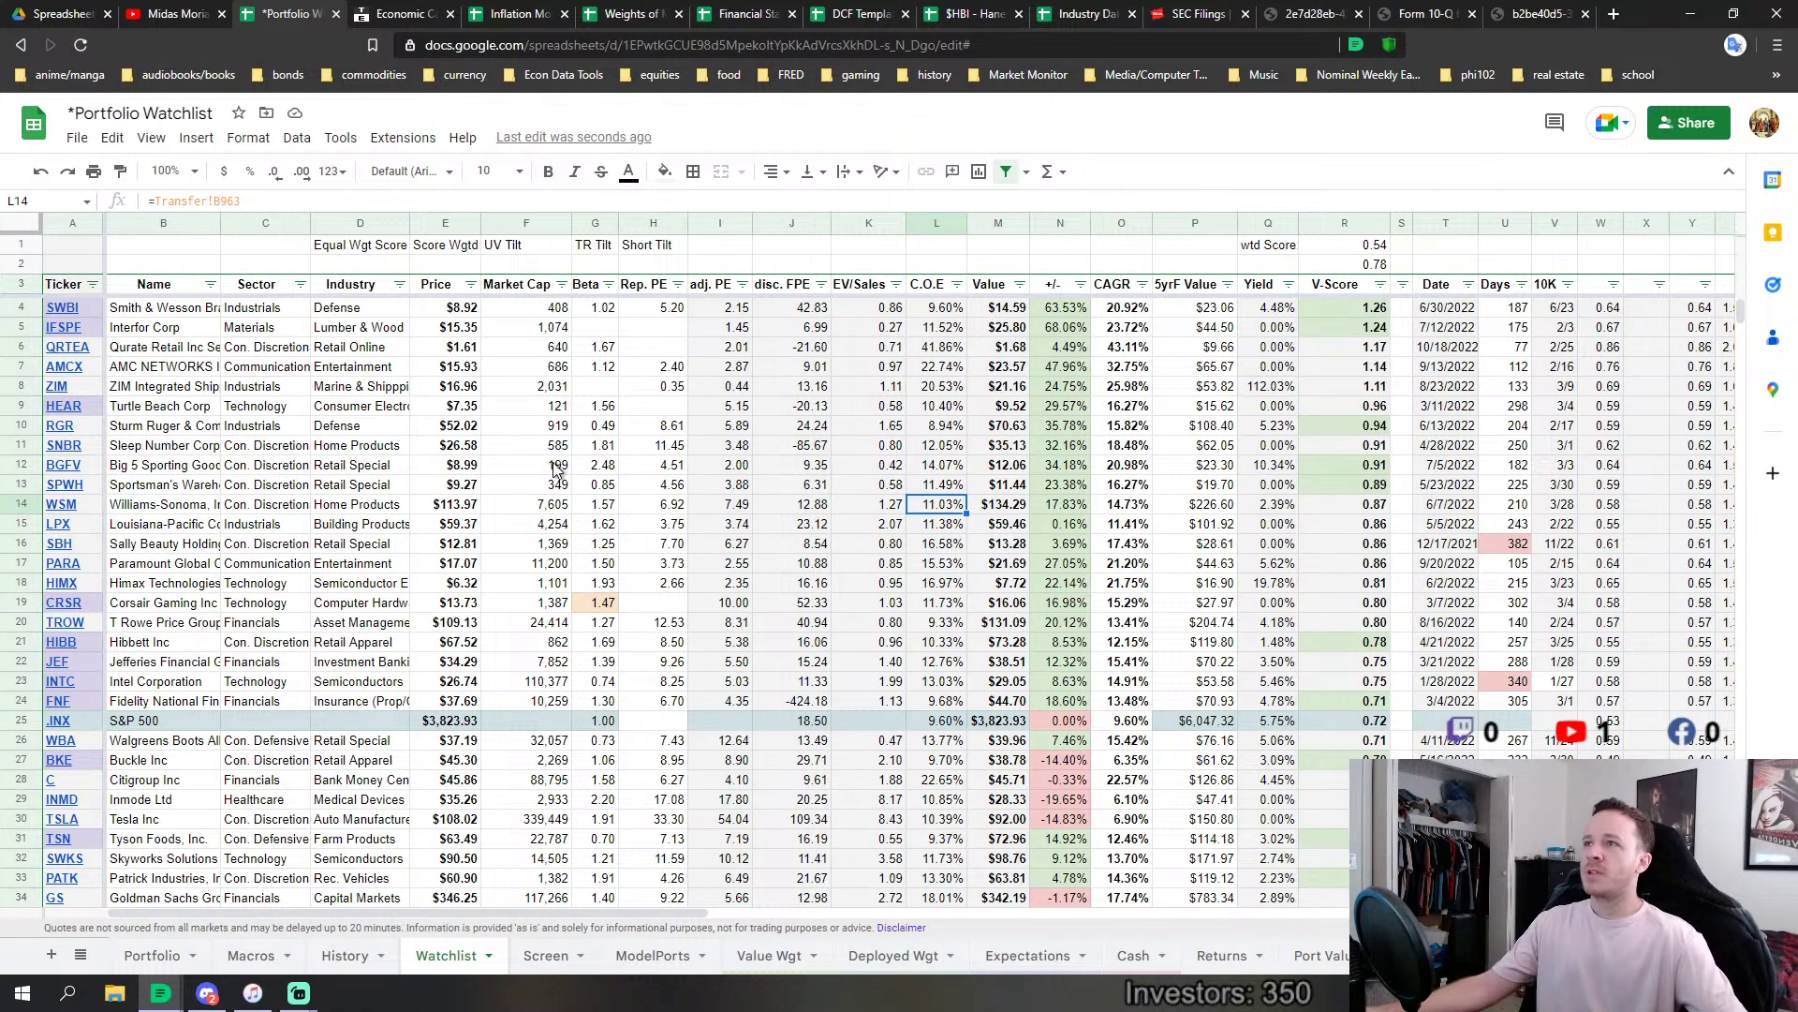
{"action": "scroll", "coordinate": [557, 470], "scroll_direction": "down", "scroll_amount": 10}
{"action": "scroll", "coordinate": [556, 471], "scroll_direction": "down", "scroll_amount": 3}
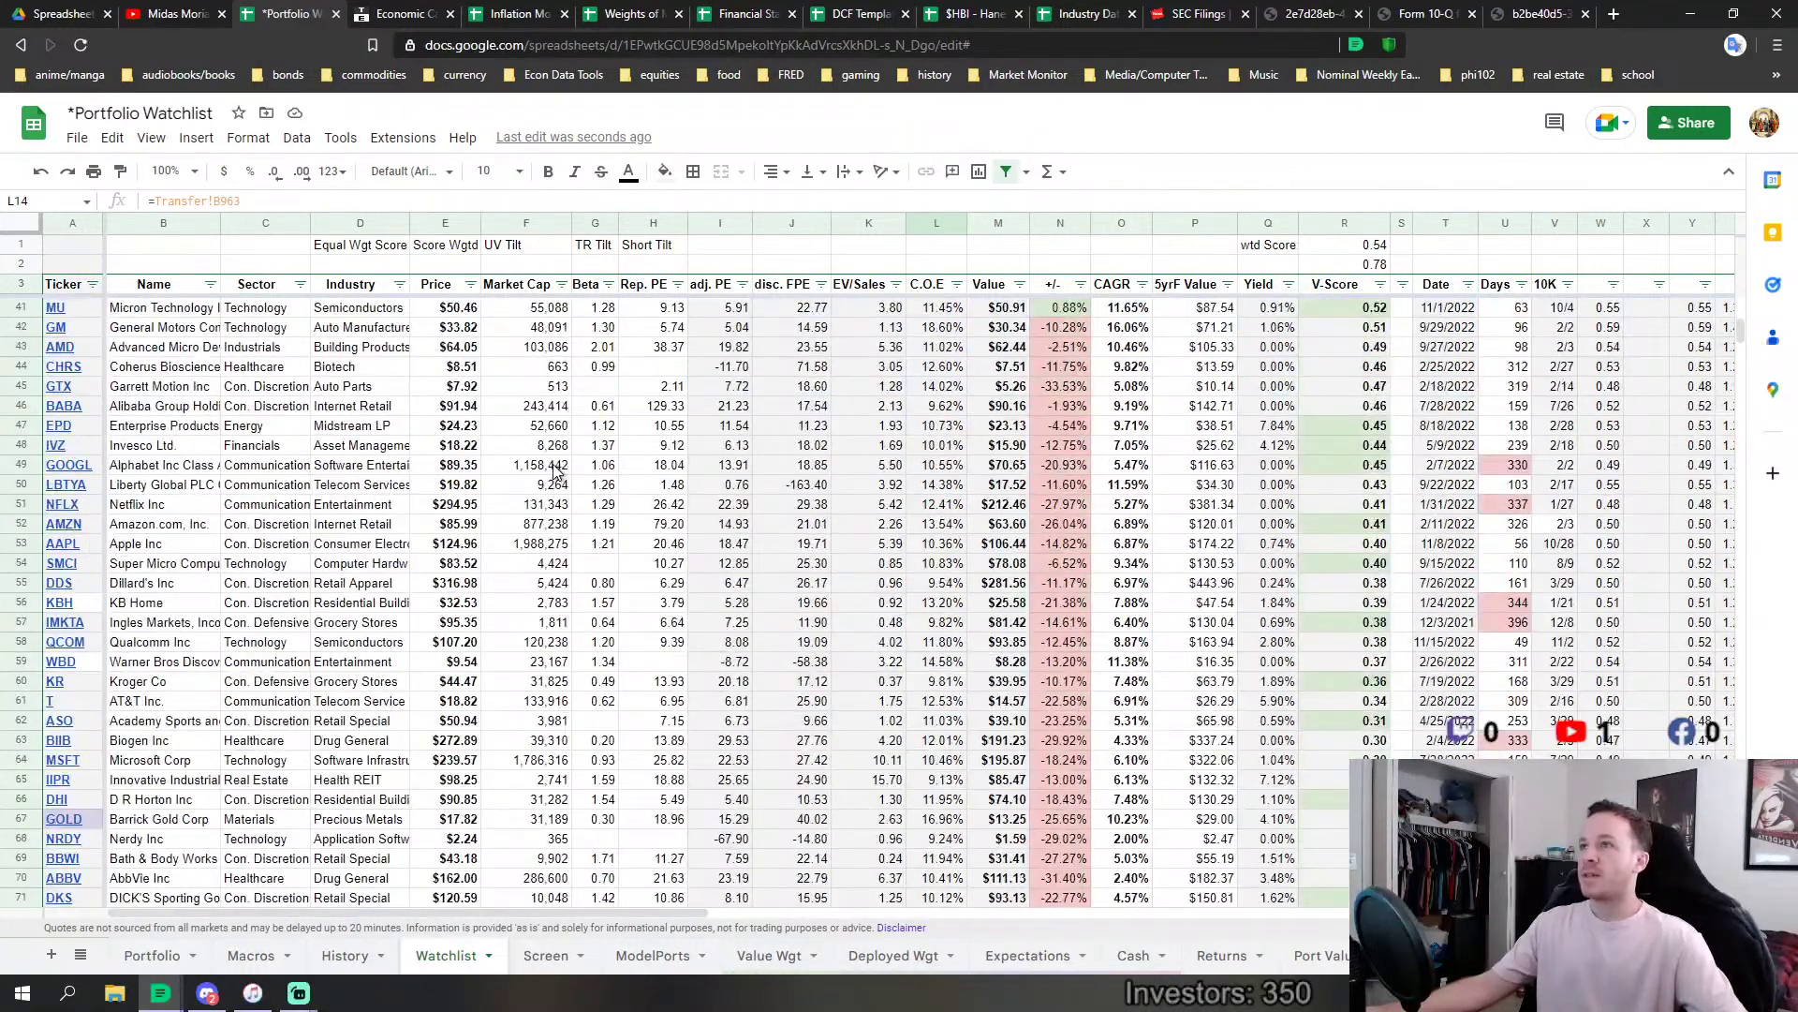
{"action": "scroll", "coordinate": [556, 470], "scroll_direction": "down", "scroll_amount": 2}
{"action": "scroll", "coordinate": [556, 470], "scroll_direction": "up", "scroll_amount": 4}
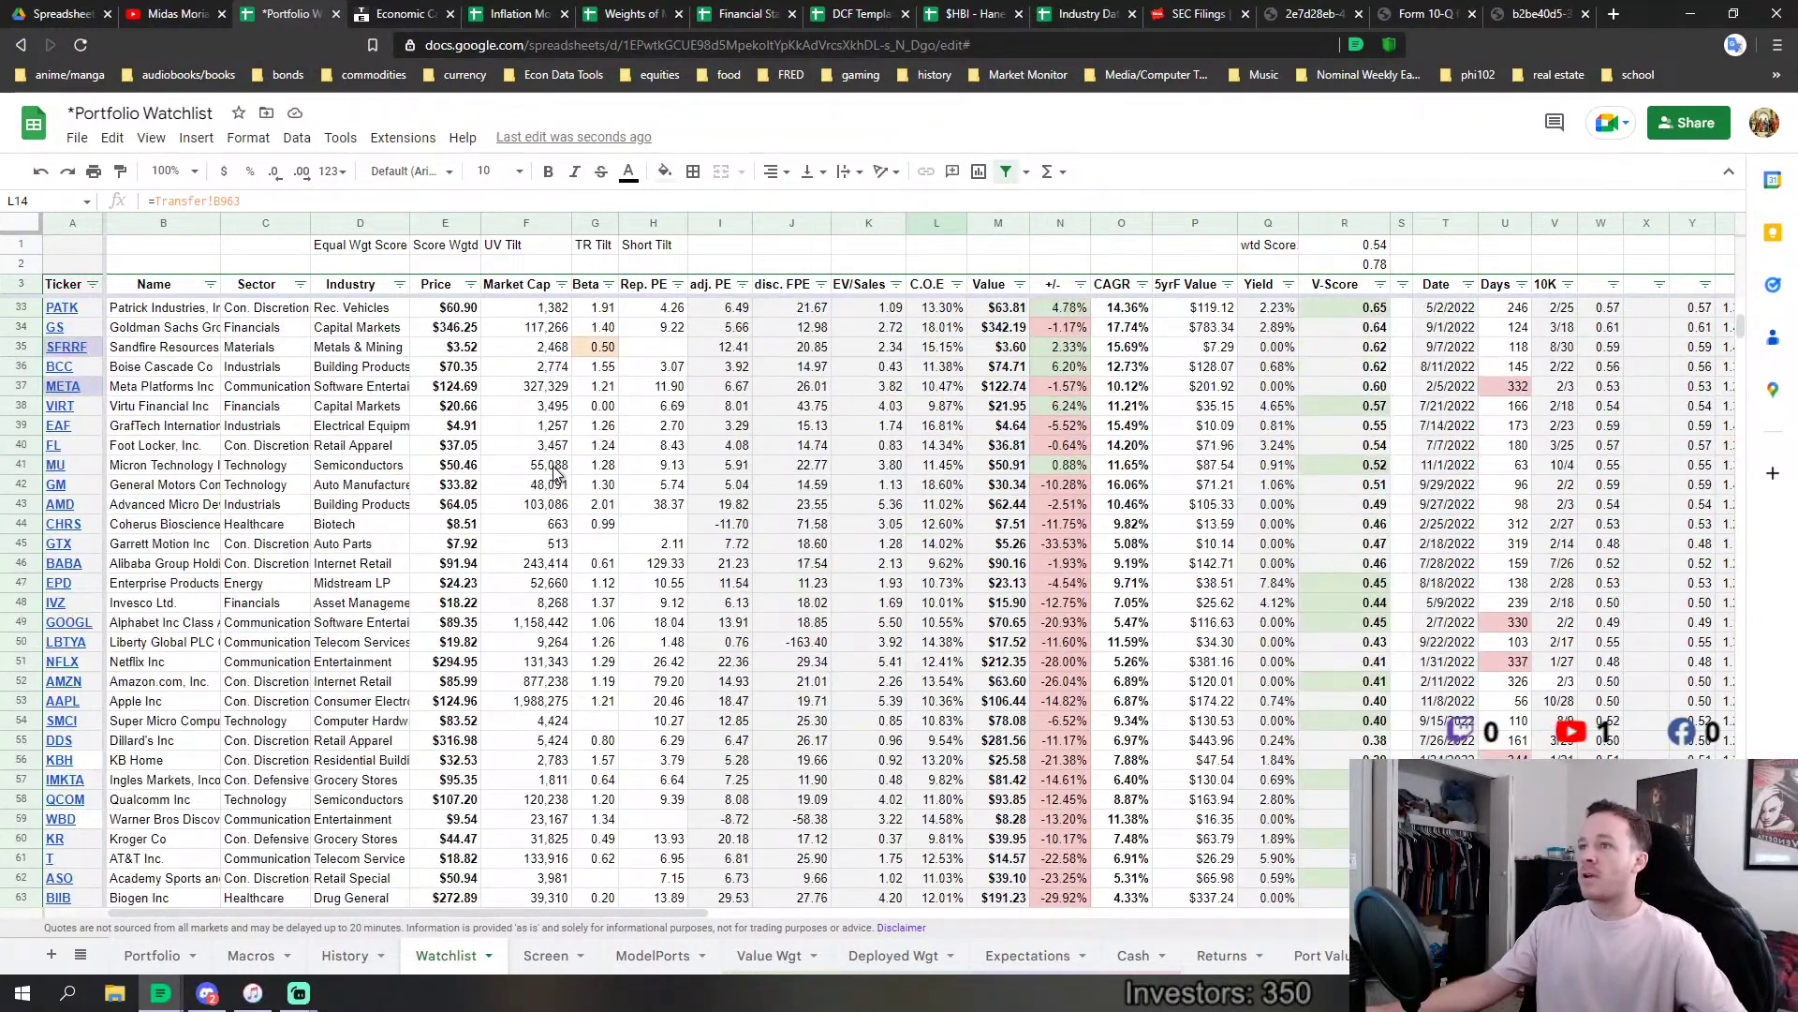
{"action": "scroll", "coordinate": [556, 470], "scroll_direction": "up", "scroll_amount": 7}
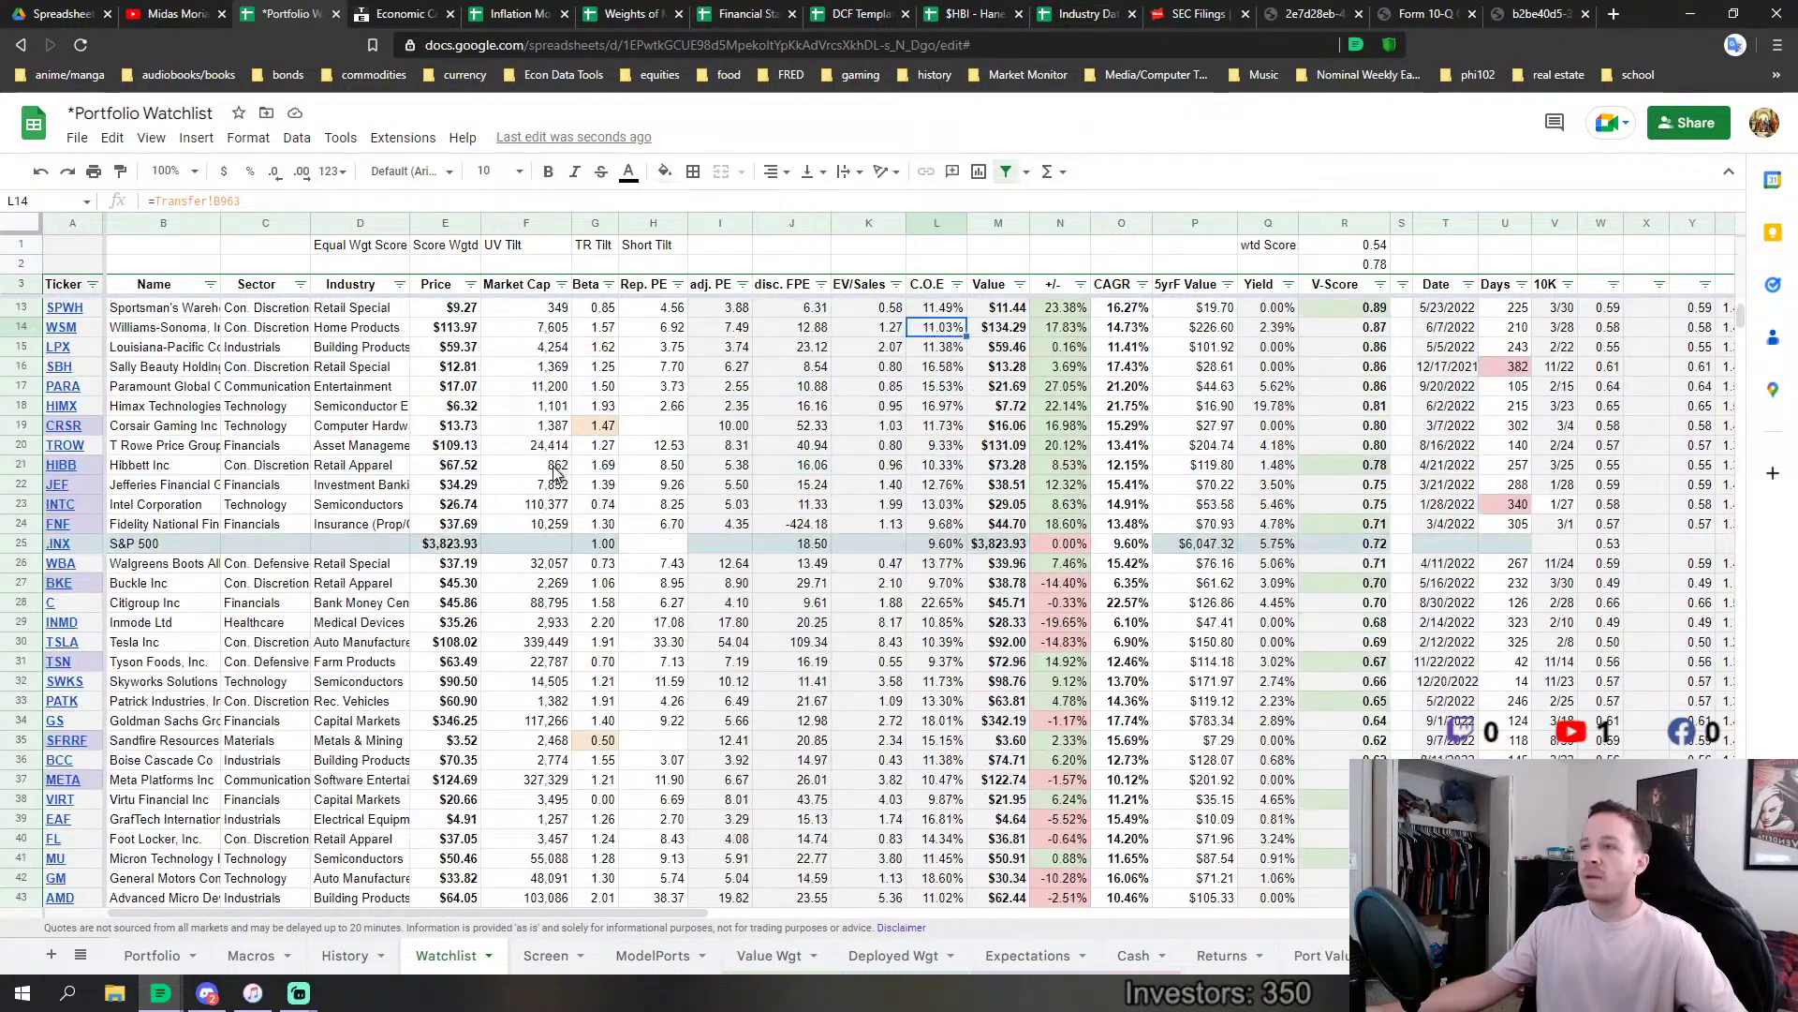
{"action": "scroll", "coordinate": [556, 471], "scroll_direction": "up", "scroll_amount": 3}
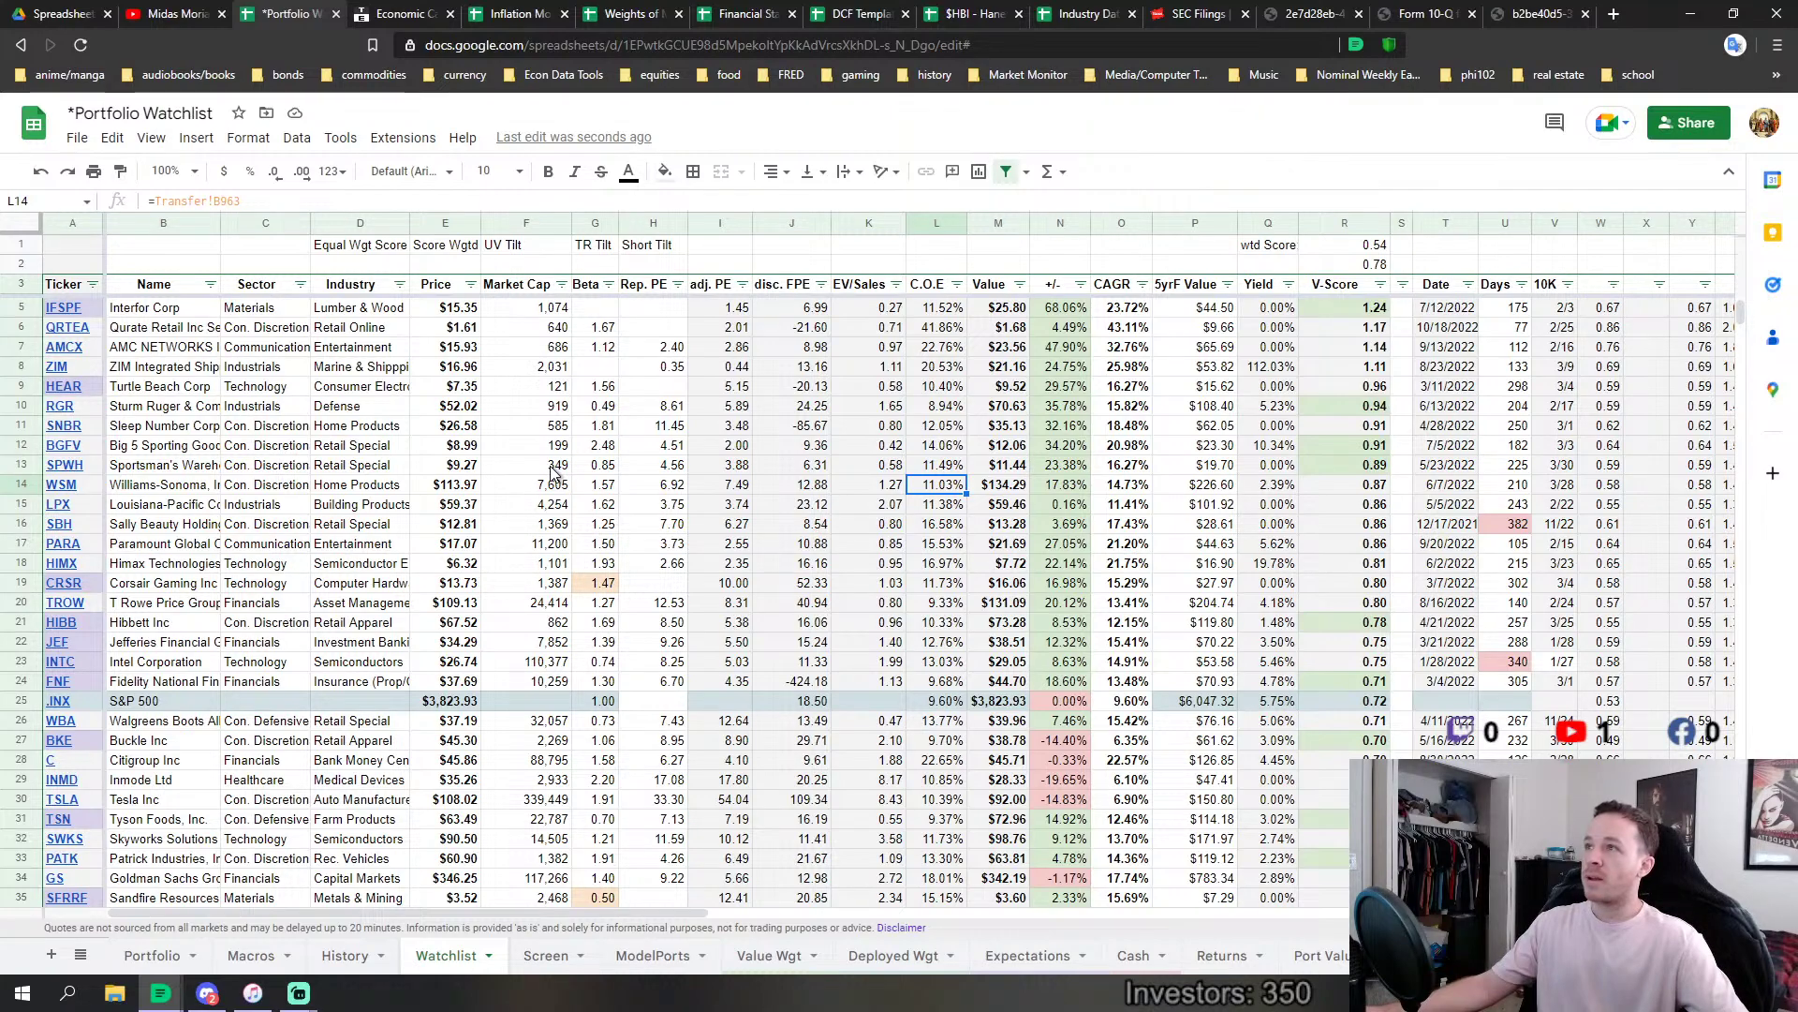
Review the January 2023 economic events listed below the watchlist, highlighting the JOLTS, FOMC Minutes and ADP Employment entries.
{"action": "scroll", "coordinate": [547, 573], "scroll_direction": "down", "scroll_amount": 3}
{"action": "scroll", "coordinate": [547, 573], "scroll_direction": "down", "scroll_amount": 20}
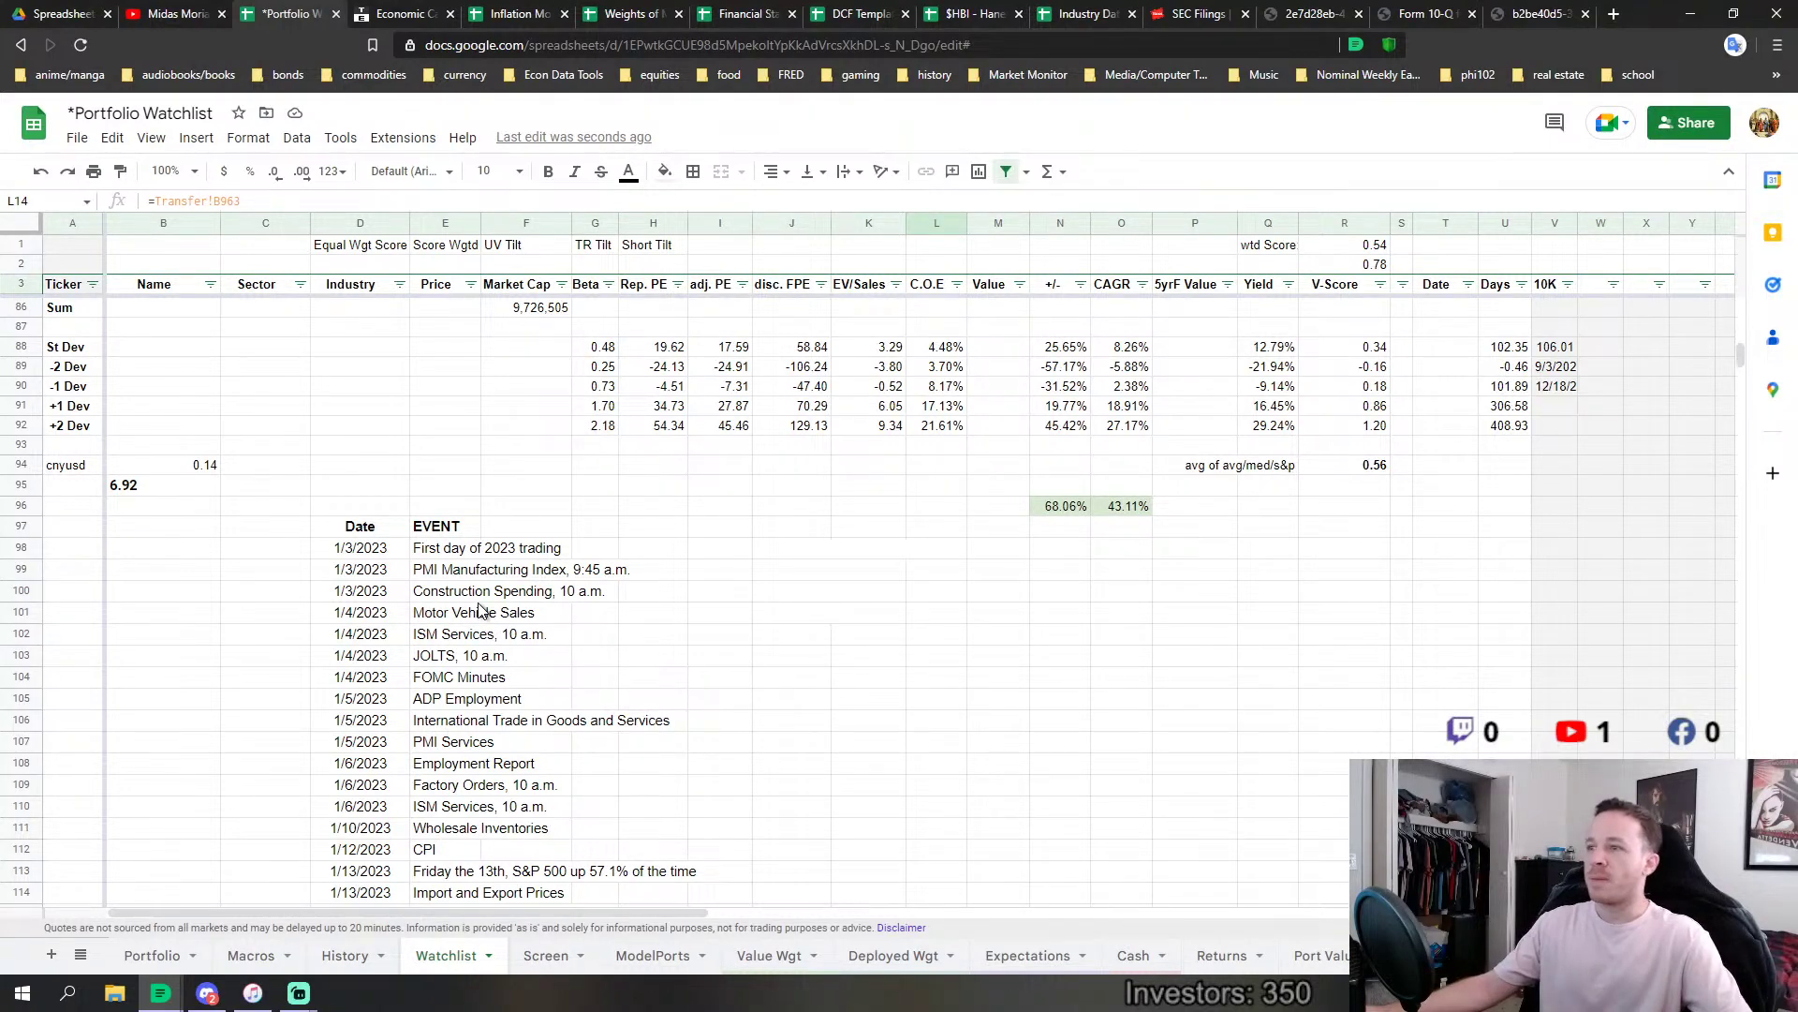
{"action": "scroll", "coordinate": [479, 611], "scroll_direction": "down", "scroll_amount": 2}
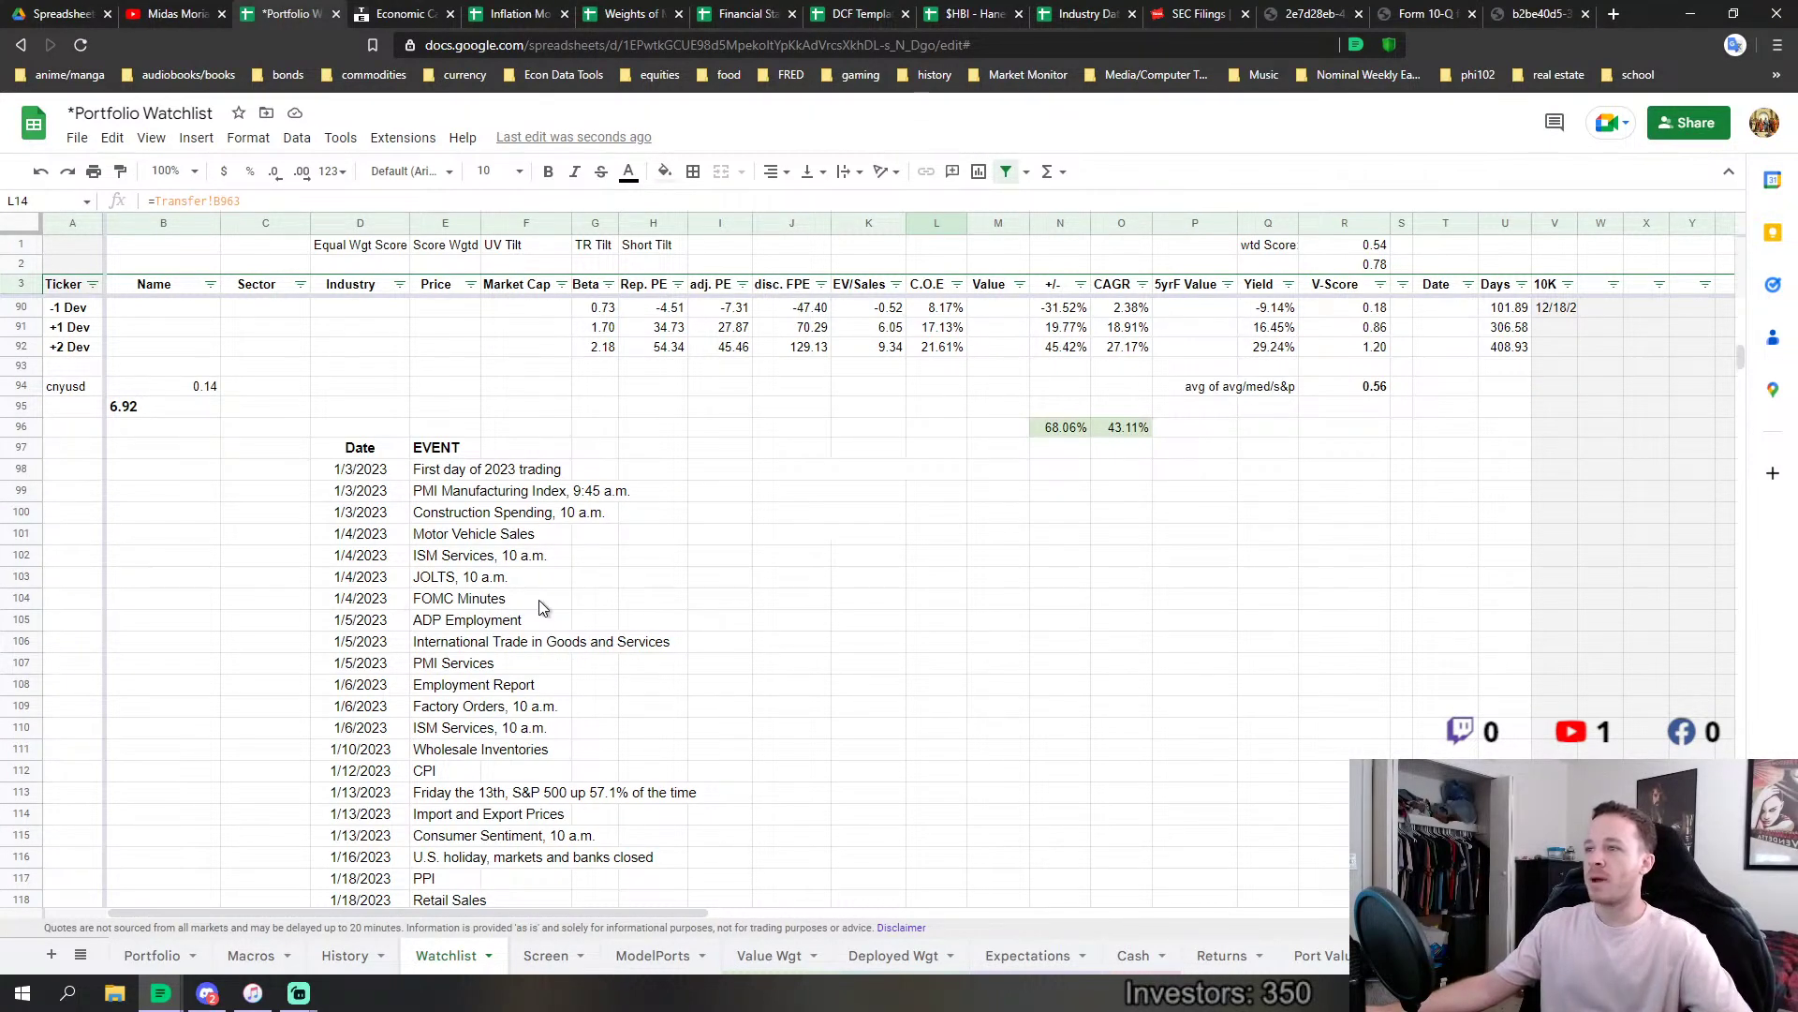
{"action": "left_click_drag", "start_coordinate": [372, 586], "coordinate": [450, 624]}
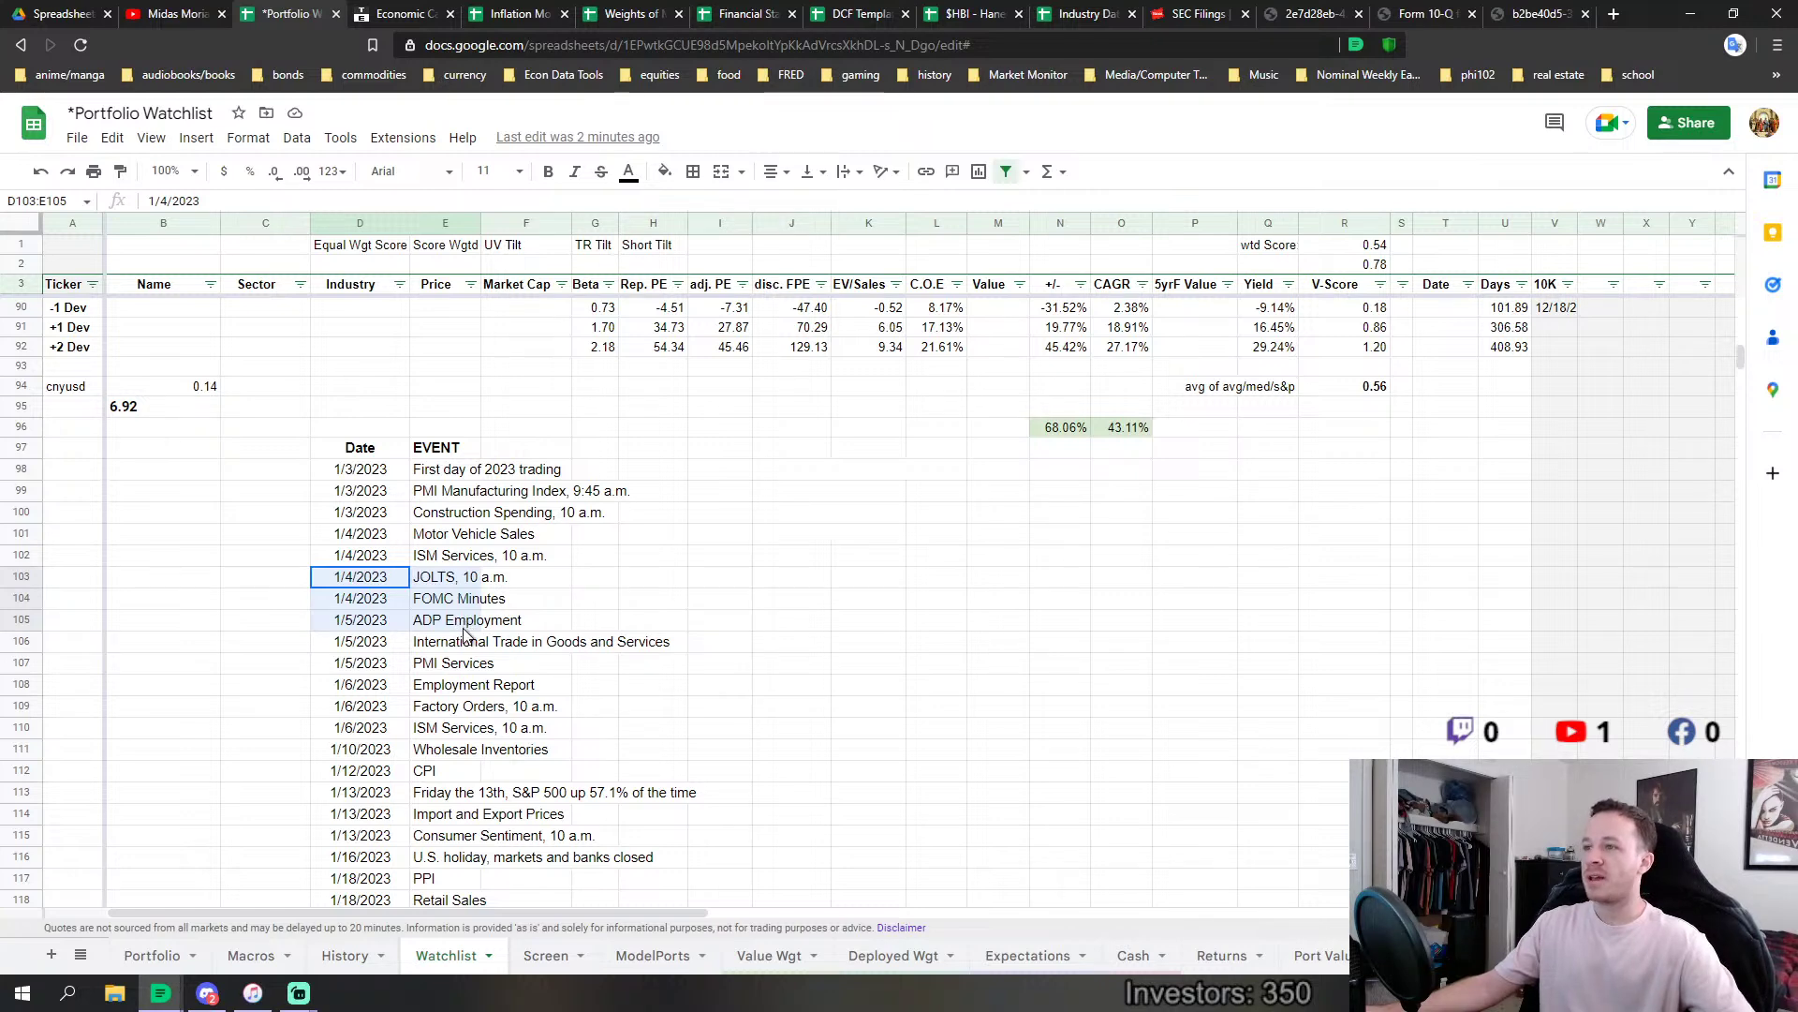
{"action": "scroll", "coordinate": [473, 635], "scroll_direction": "down", "scroll_amount": 1}
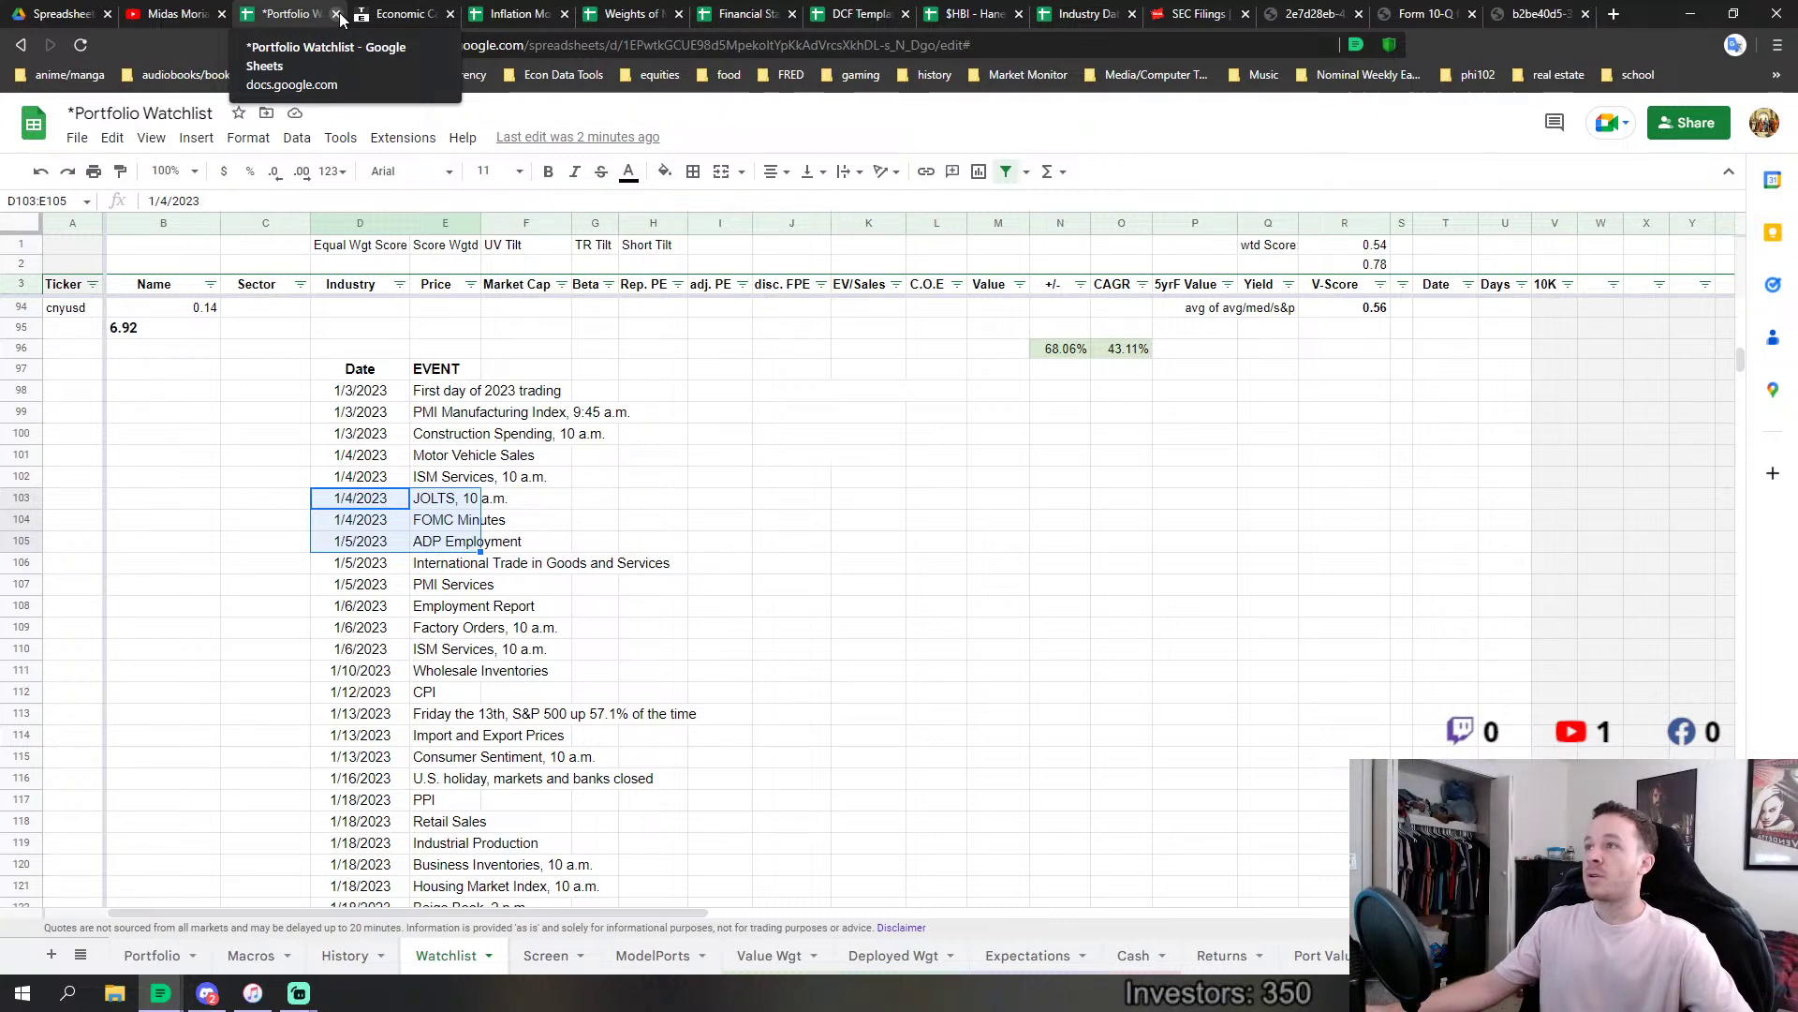
Compare the Inflation Model's prediction record with the US inflation entries on the Trading Economics calendar, closing the Portfolio Watchlist along the way.
{"action": "left_click", "coordinate": [518, 15]}
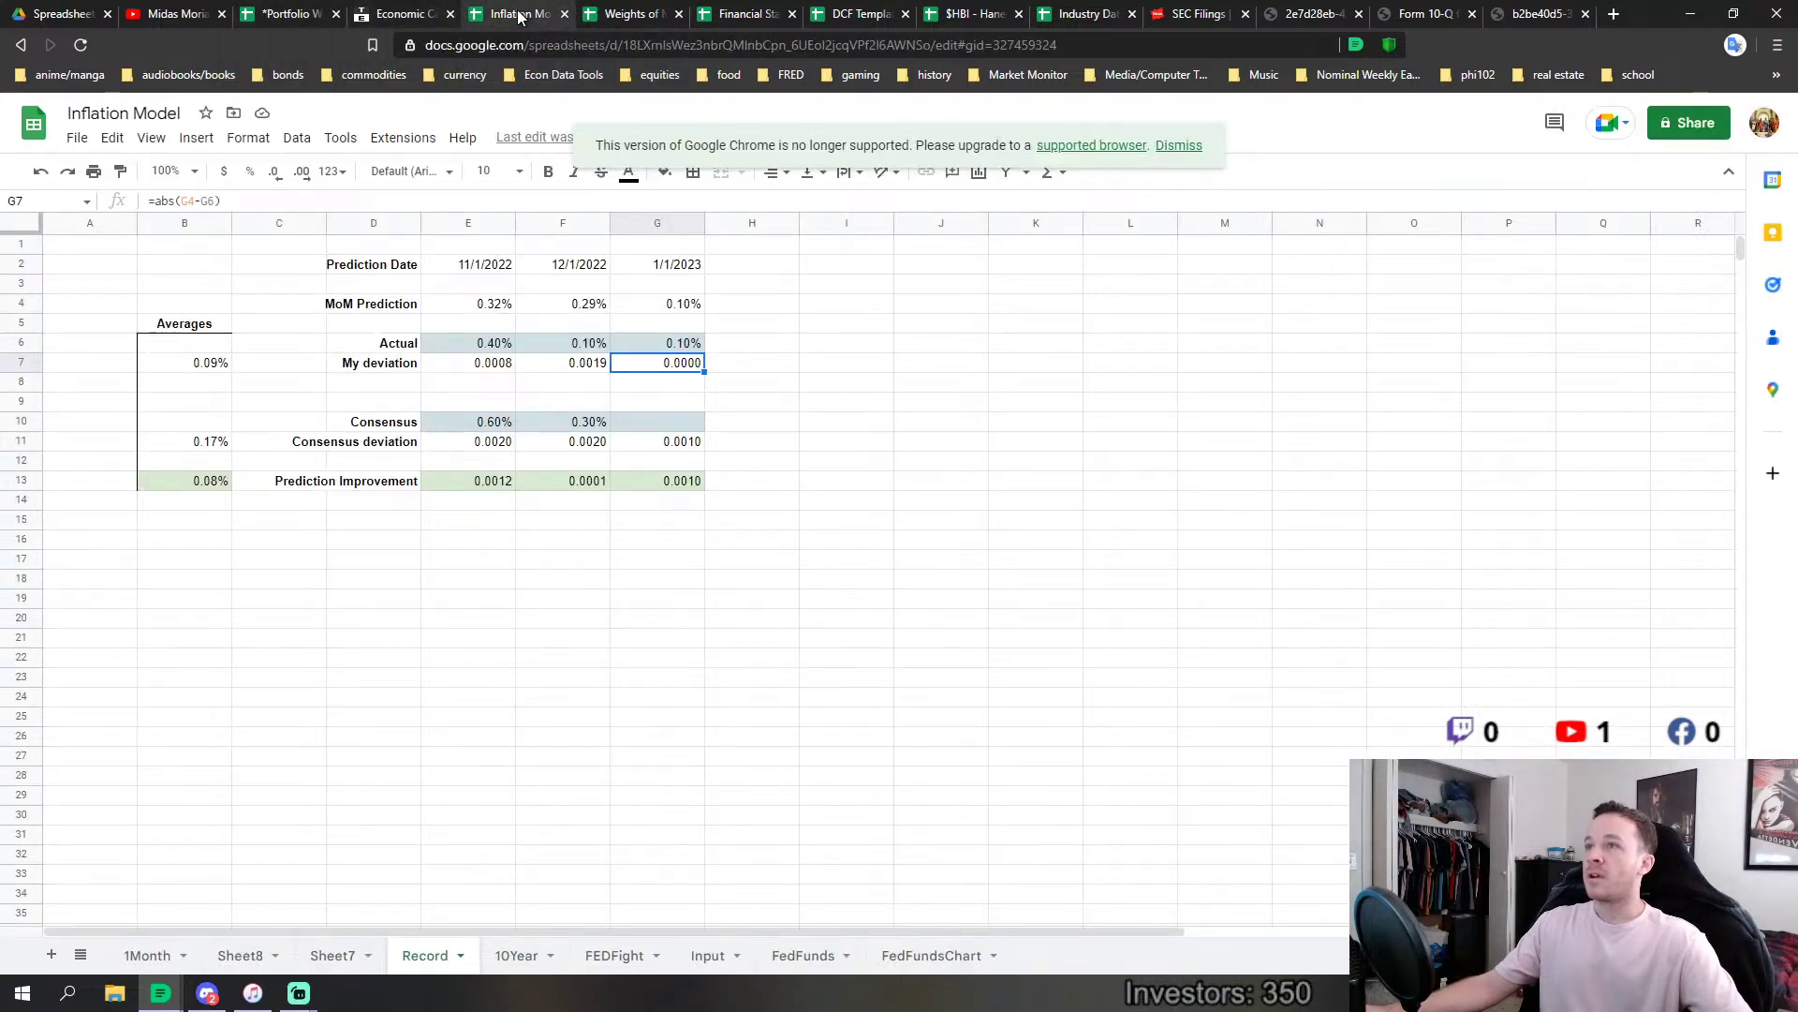
{"action": "left_click", "coordinate": [337, 15]}
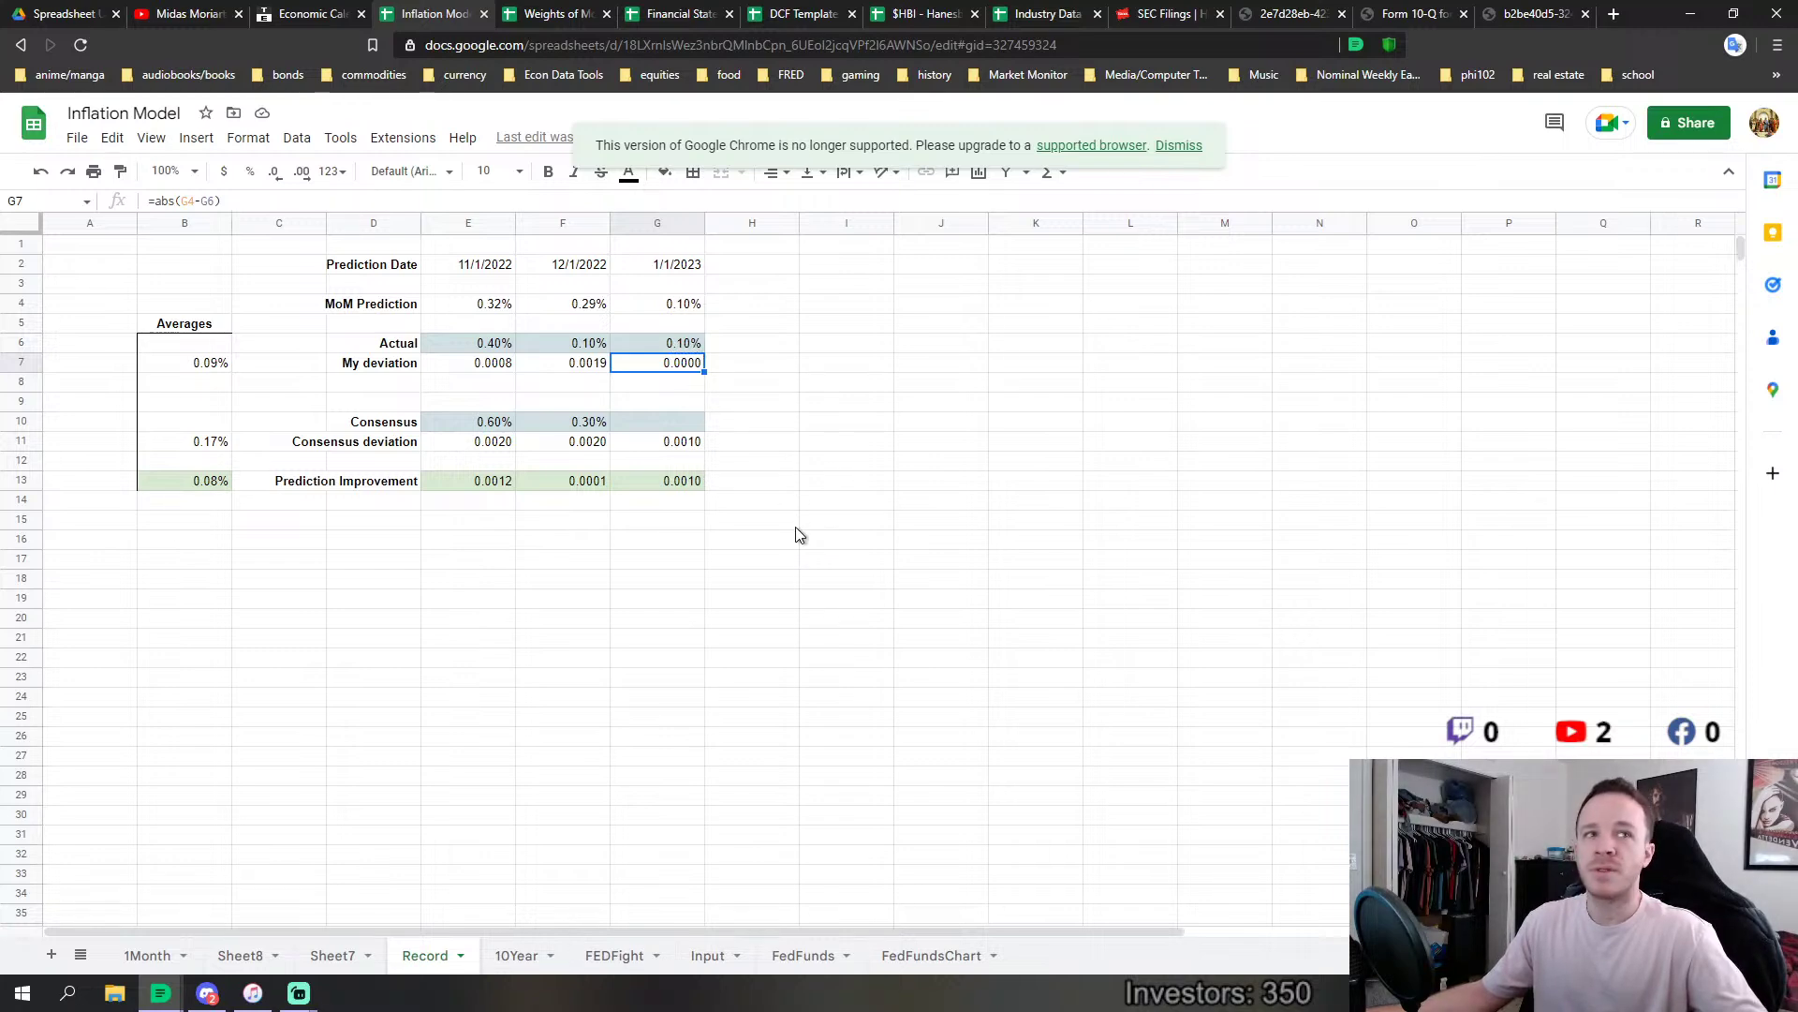
{"action": "left_click", "coordinate": [302, 13]}
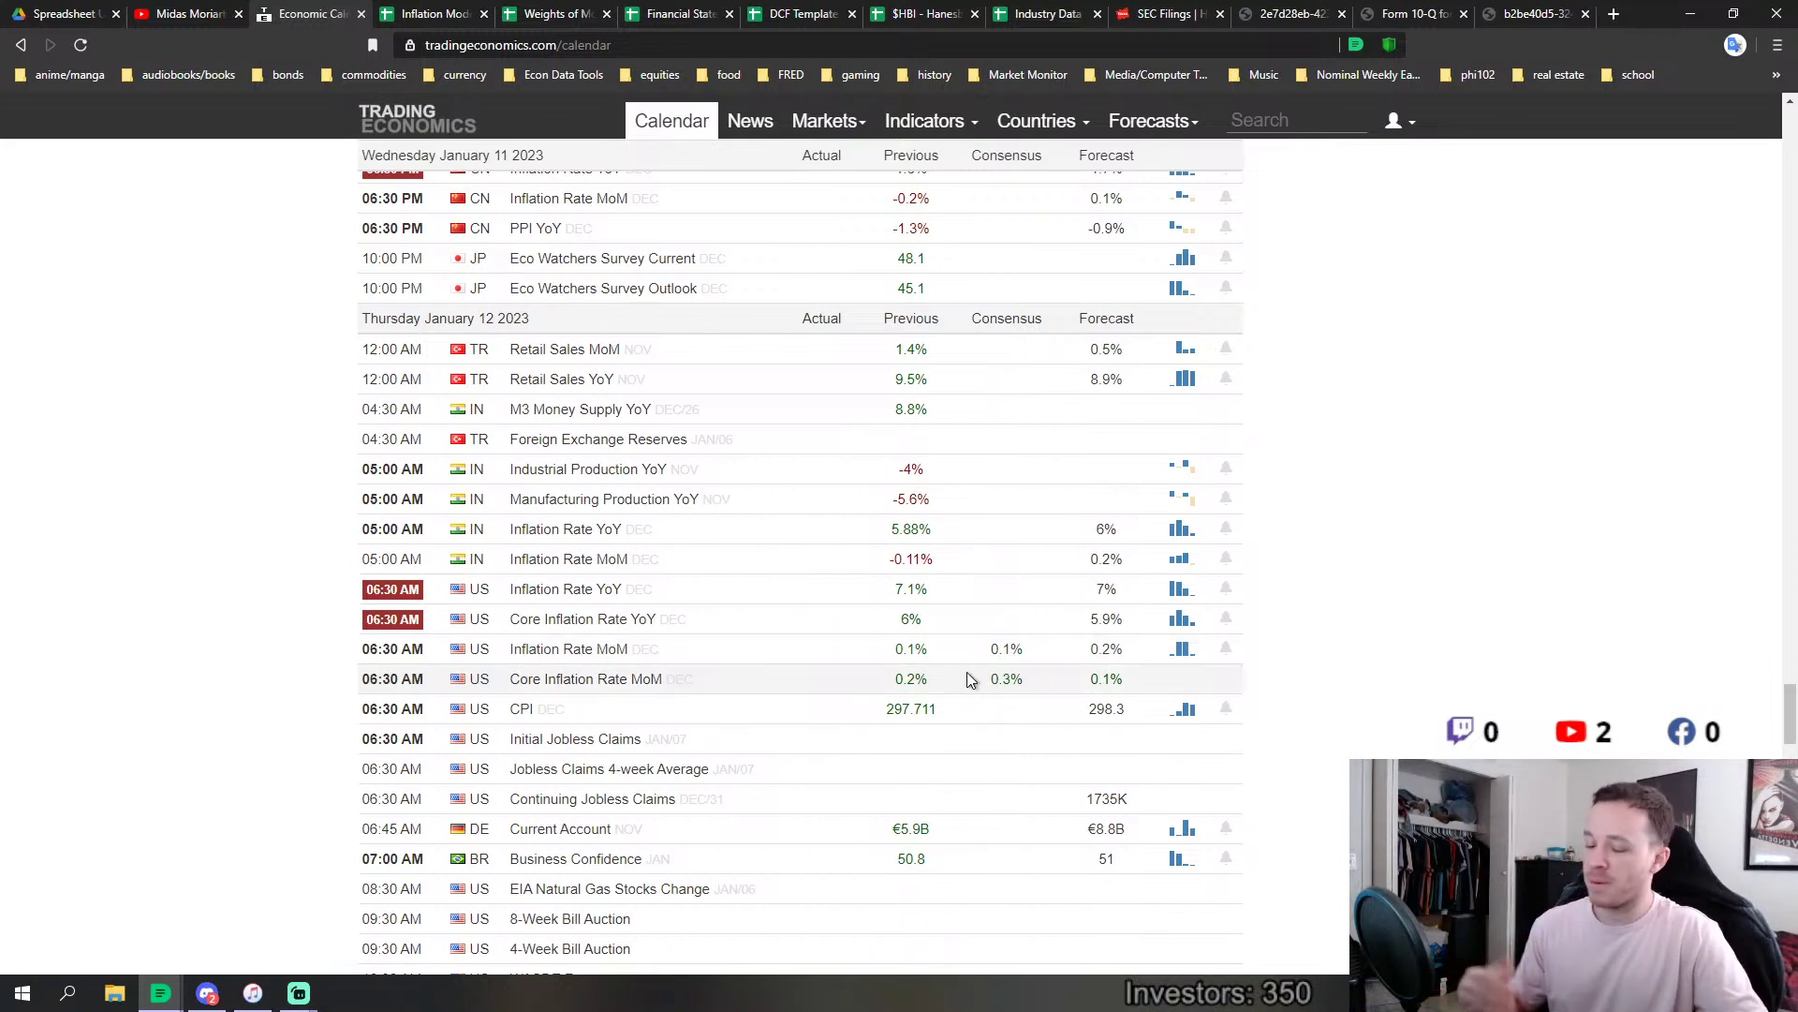
{"action": "left_click", "coordinate": [459, 14]}
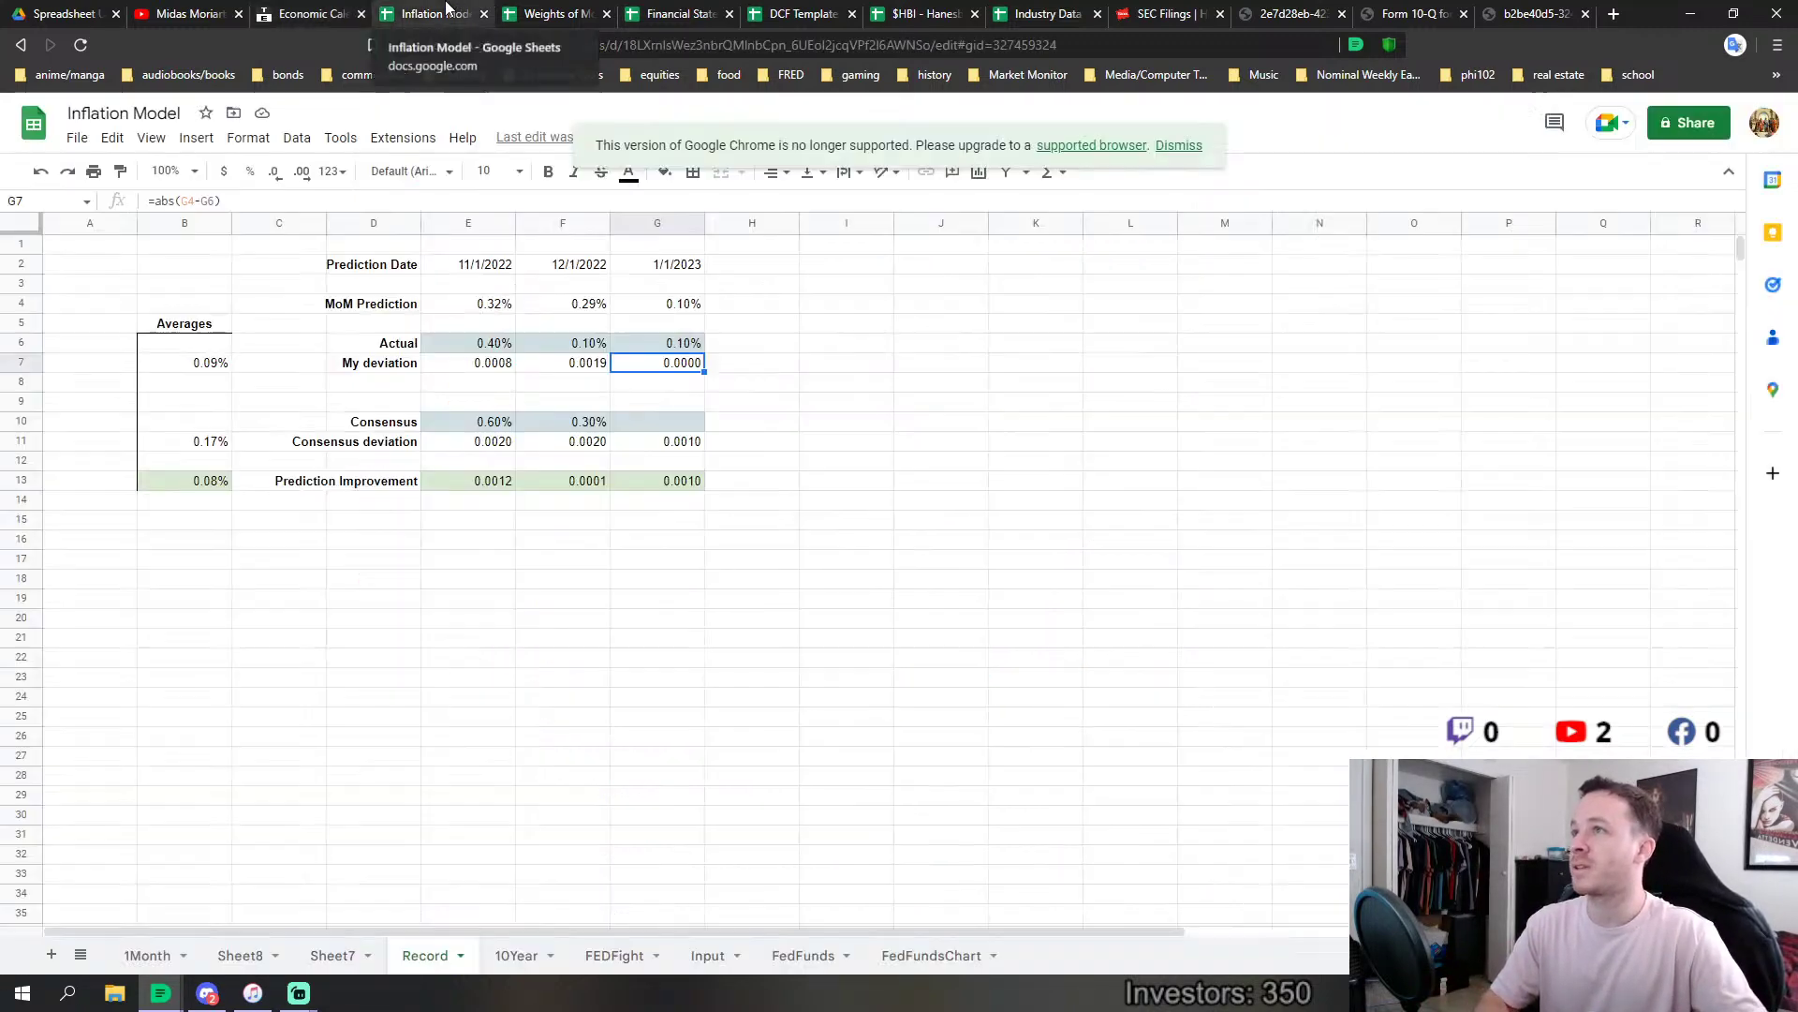
Close the economic calendar and Inflation Model pages, and reload the Weights of Model Portfolios spreadsheet.
{"action": "left_click", "coordinate": [361, 15]}
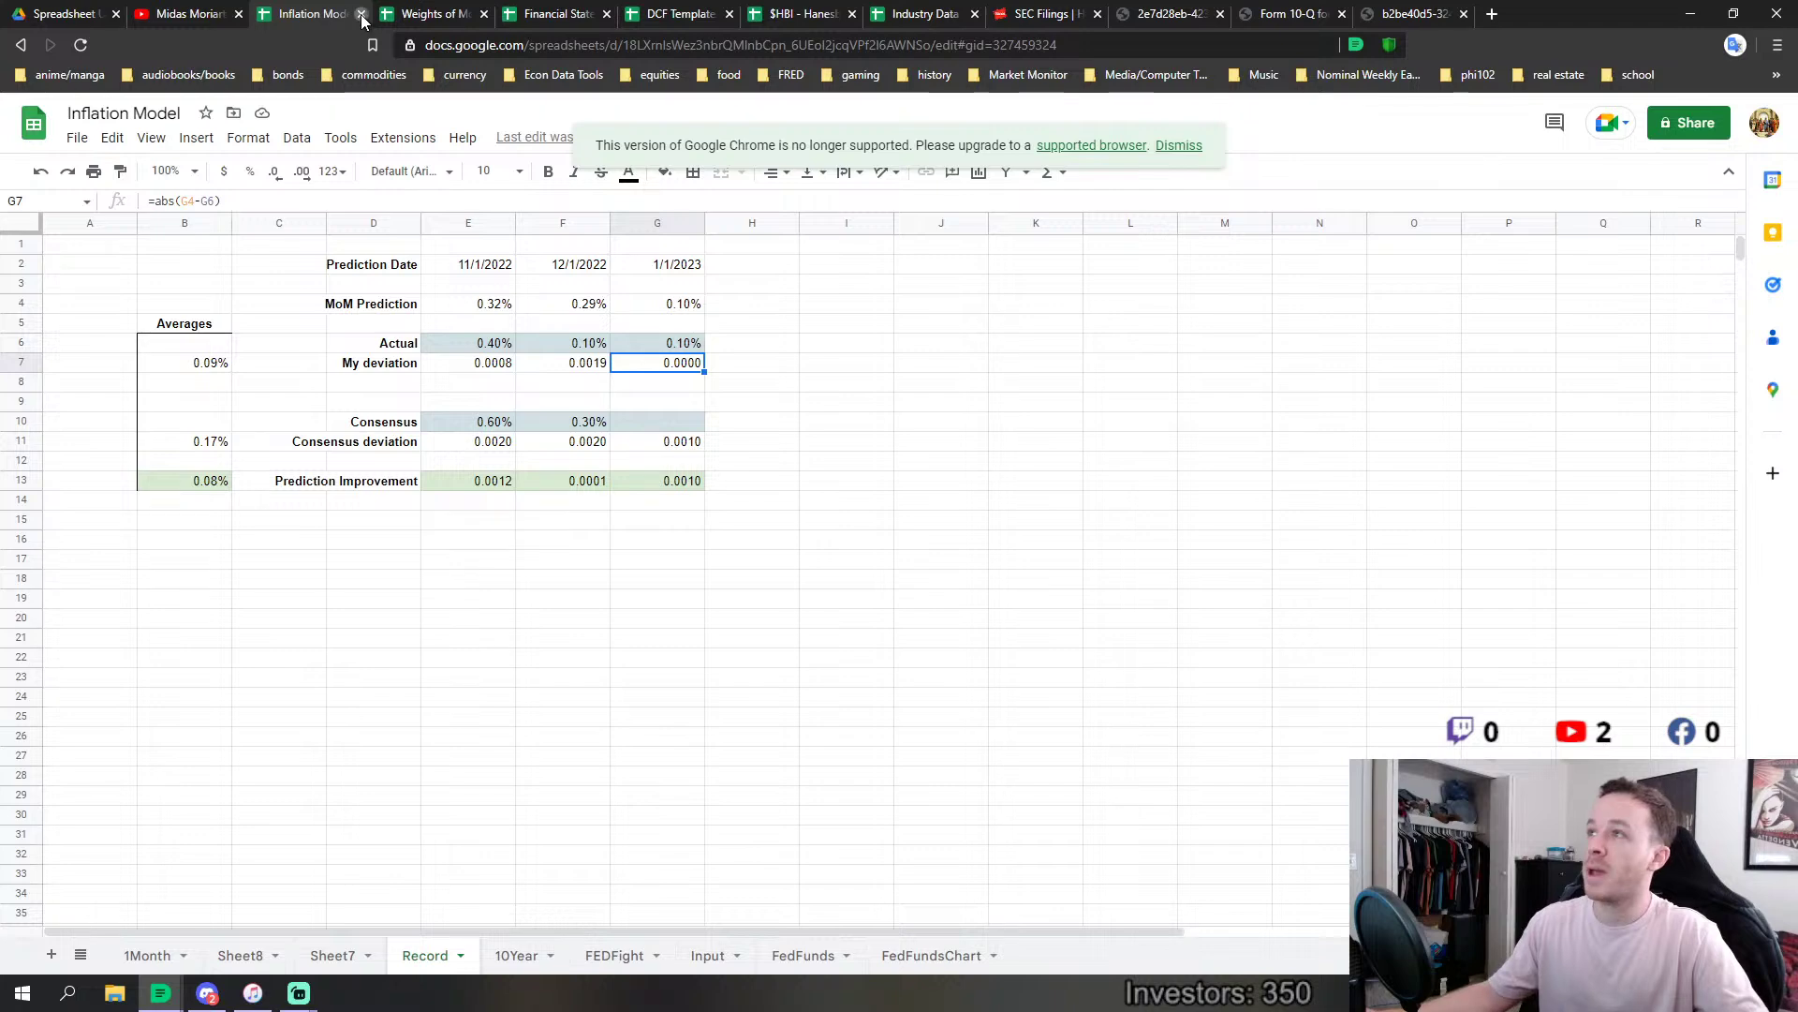
{"action": "left_click", "coordinate": [362, 14]}
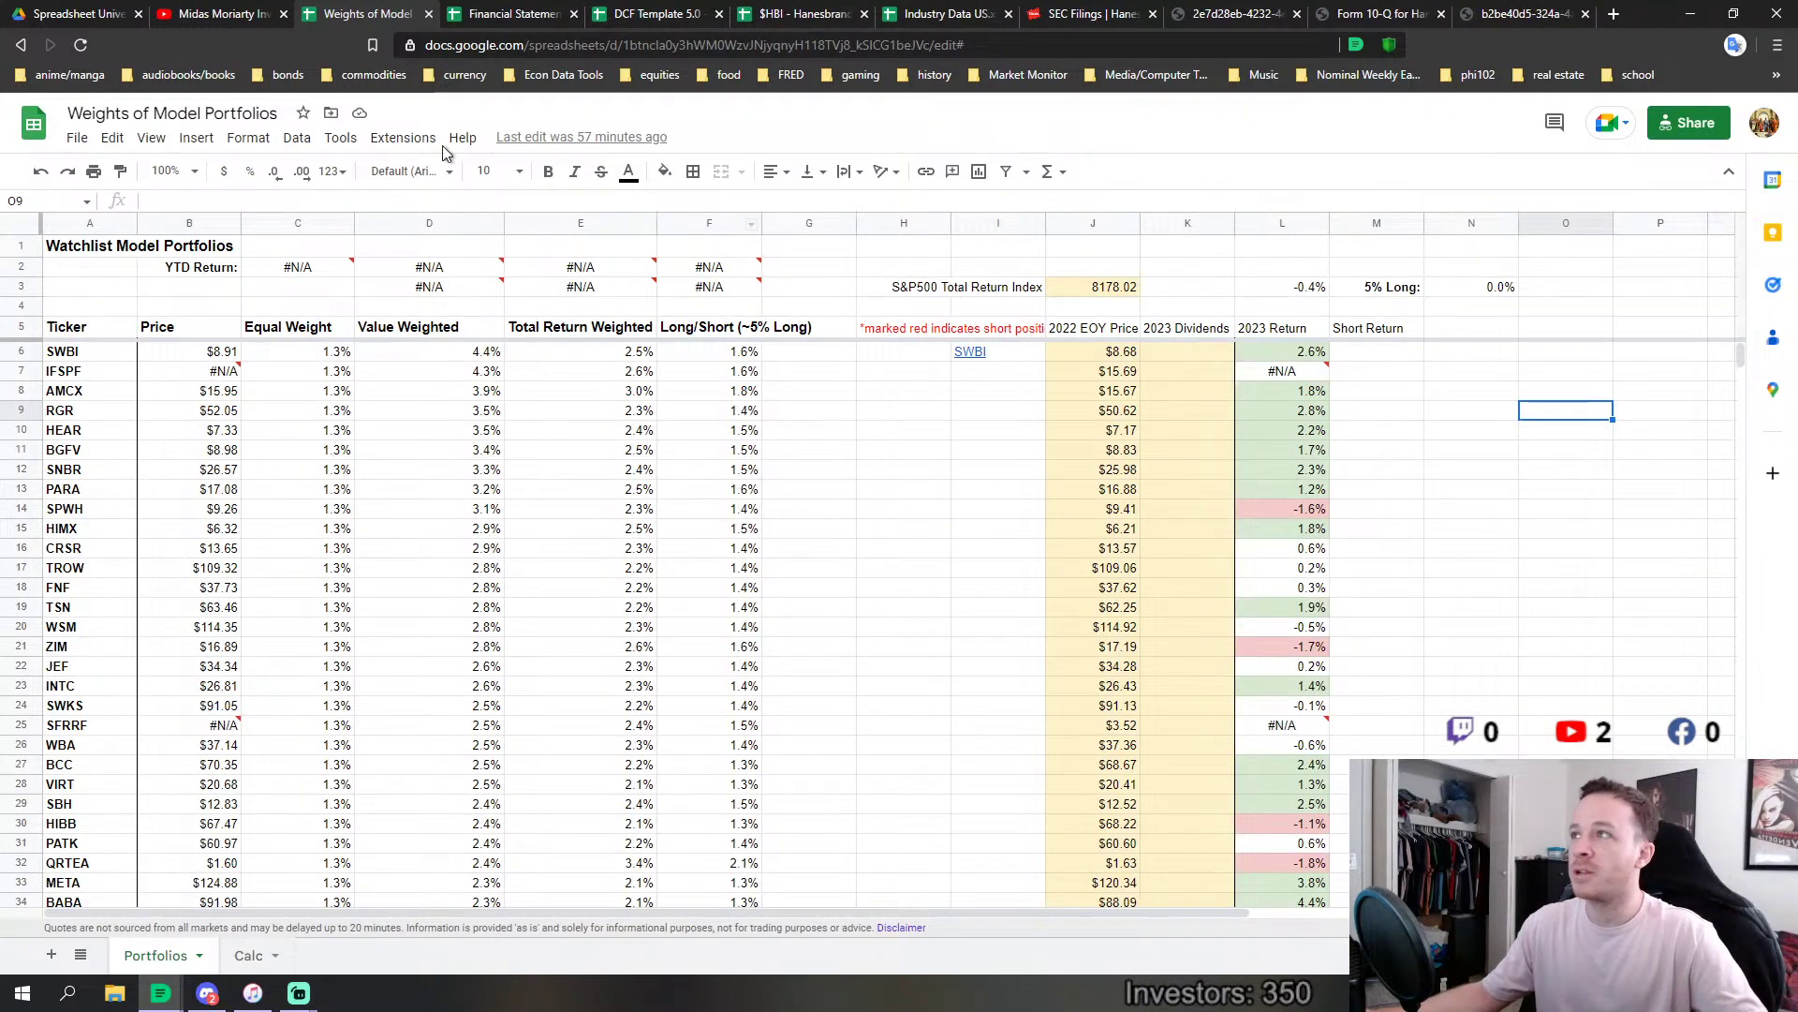
{"action": "left_click", "coordinate": [86, 42]}
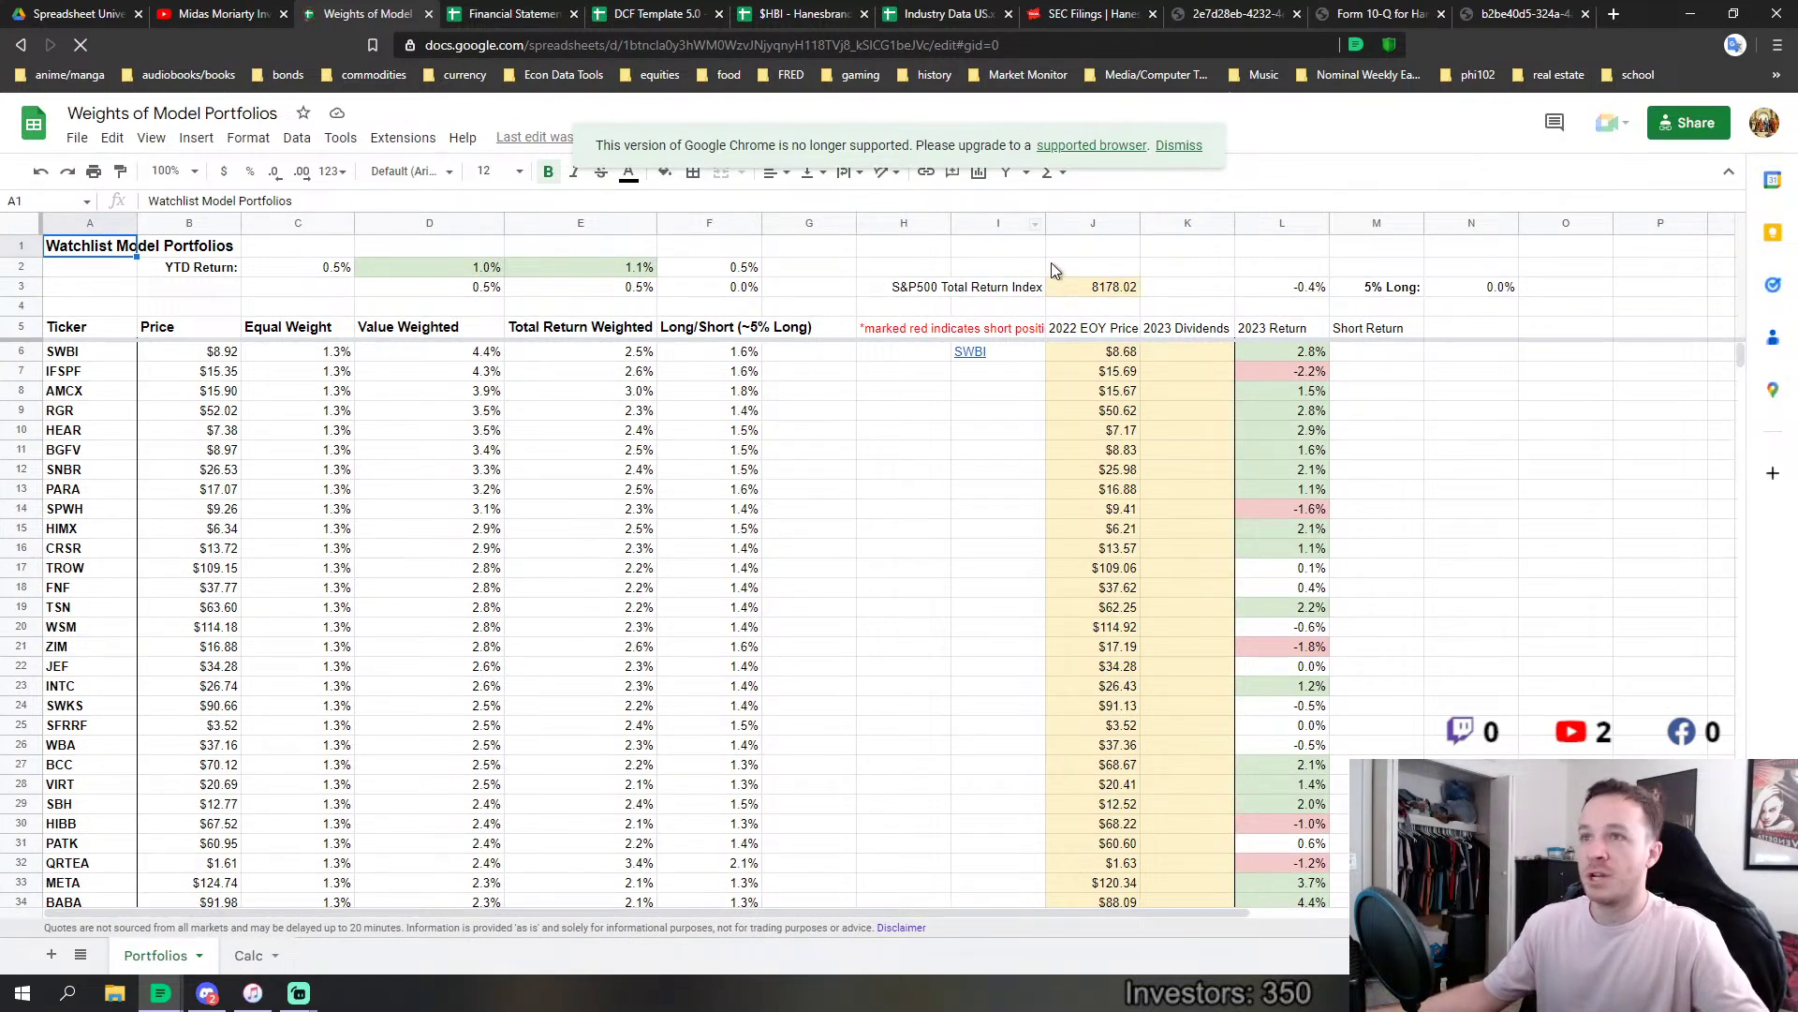
{"action": "left_click", "coordinate": [1186, 147]}
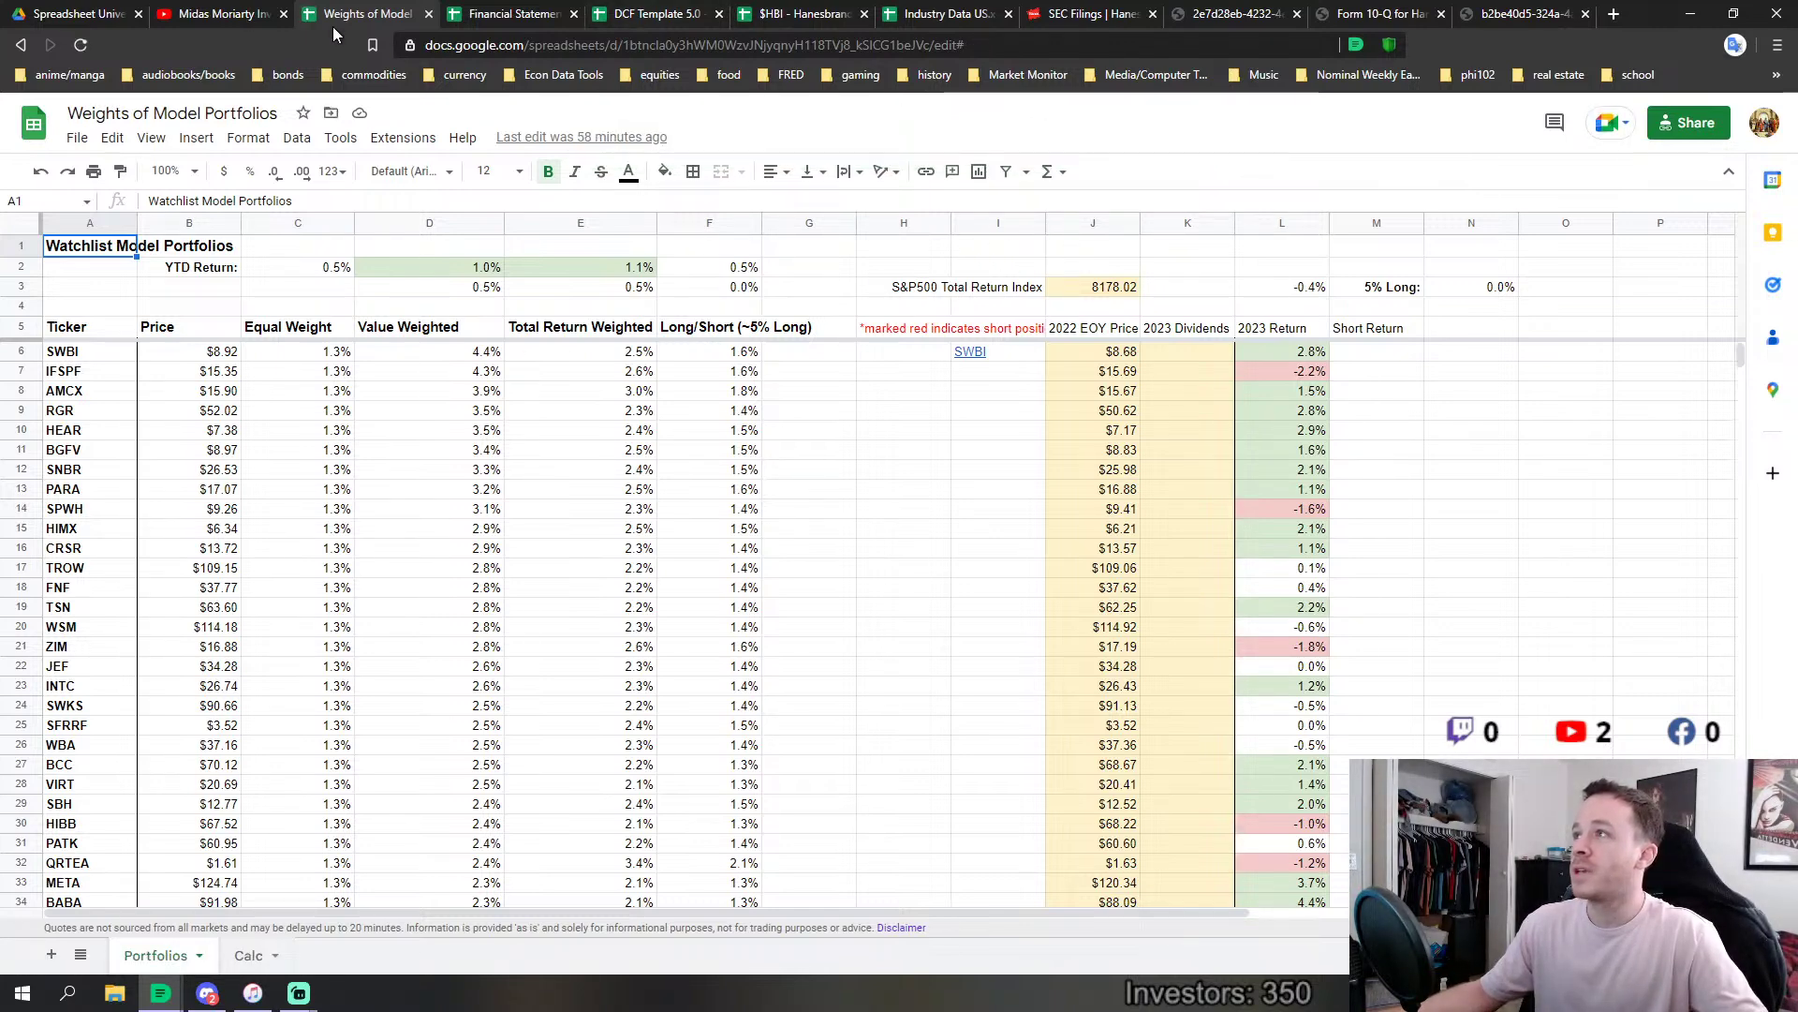
Reopen the Portfolio Watchlist file from the Google Drive spreadsheets folder and look through its Watchlist sheet.
{"action": "left_click", "coordinate": [79, 13]}
{"action": "double_click", "coordinate": [418, 539]}
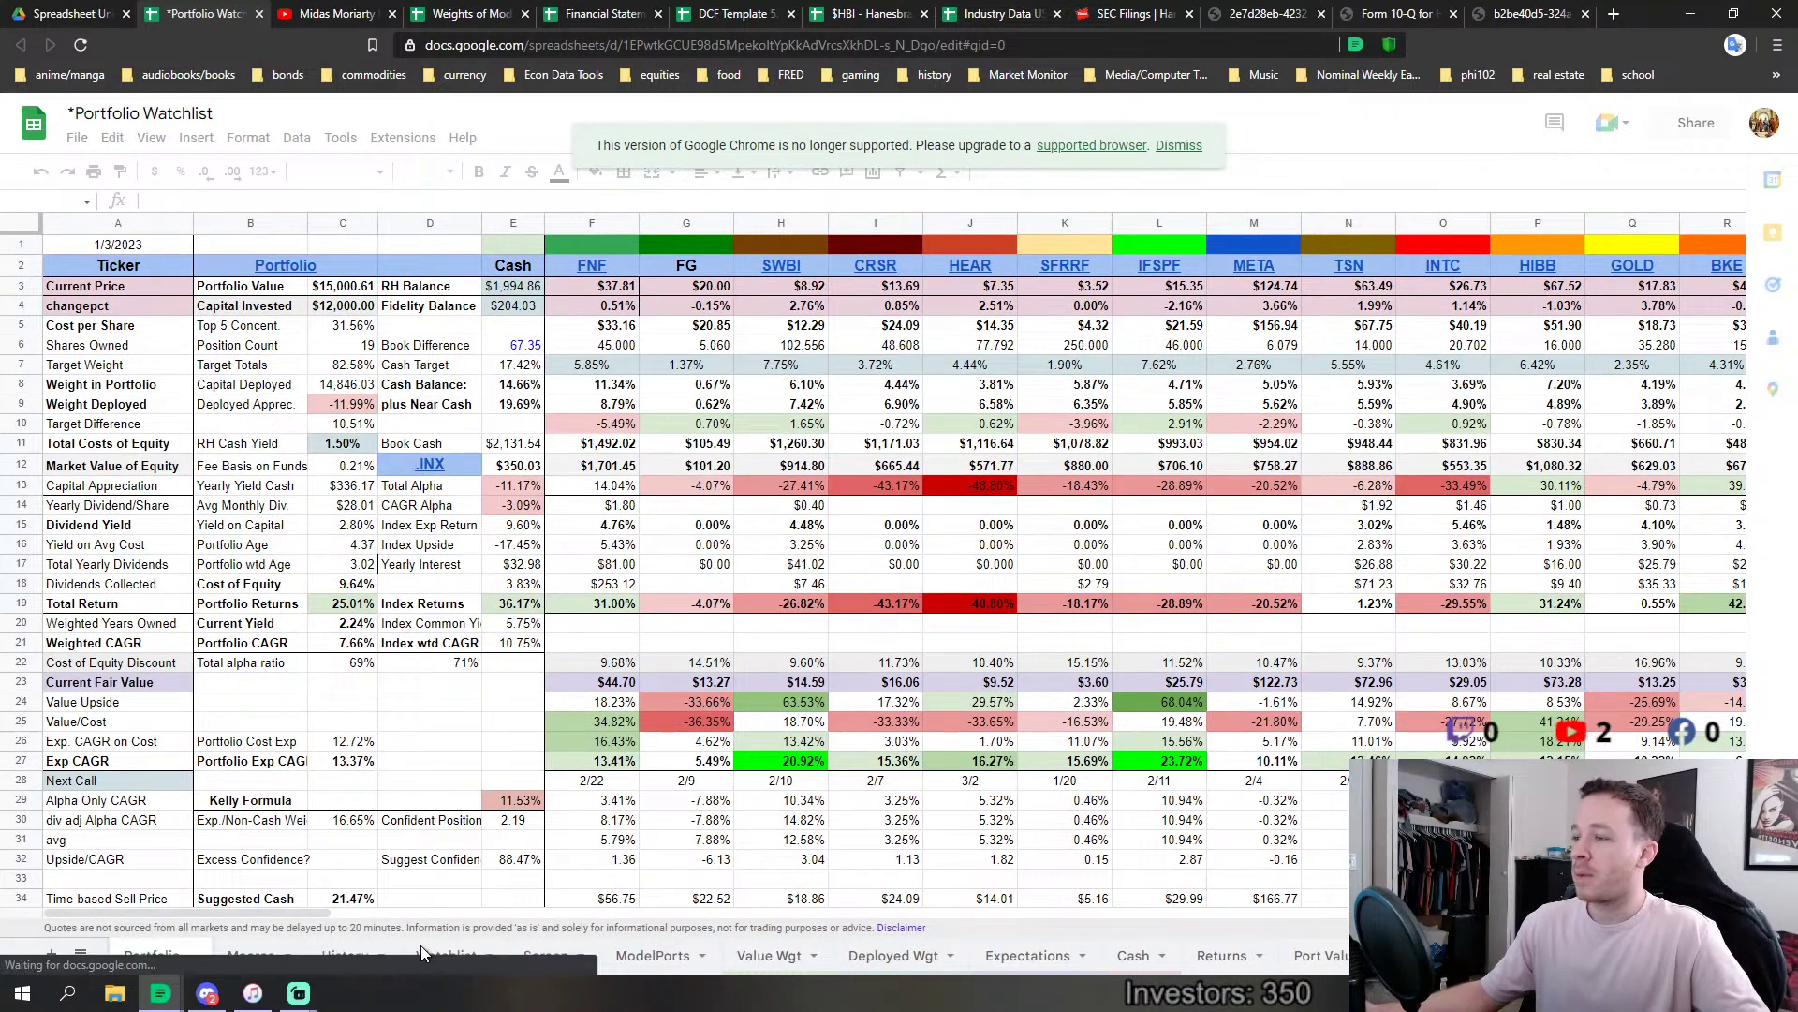
{"action": "left_click", "coordinate": [449, 956]}
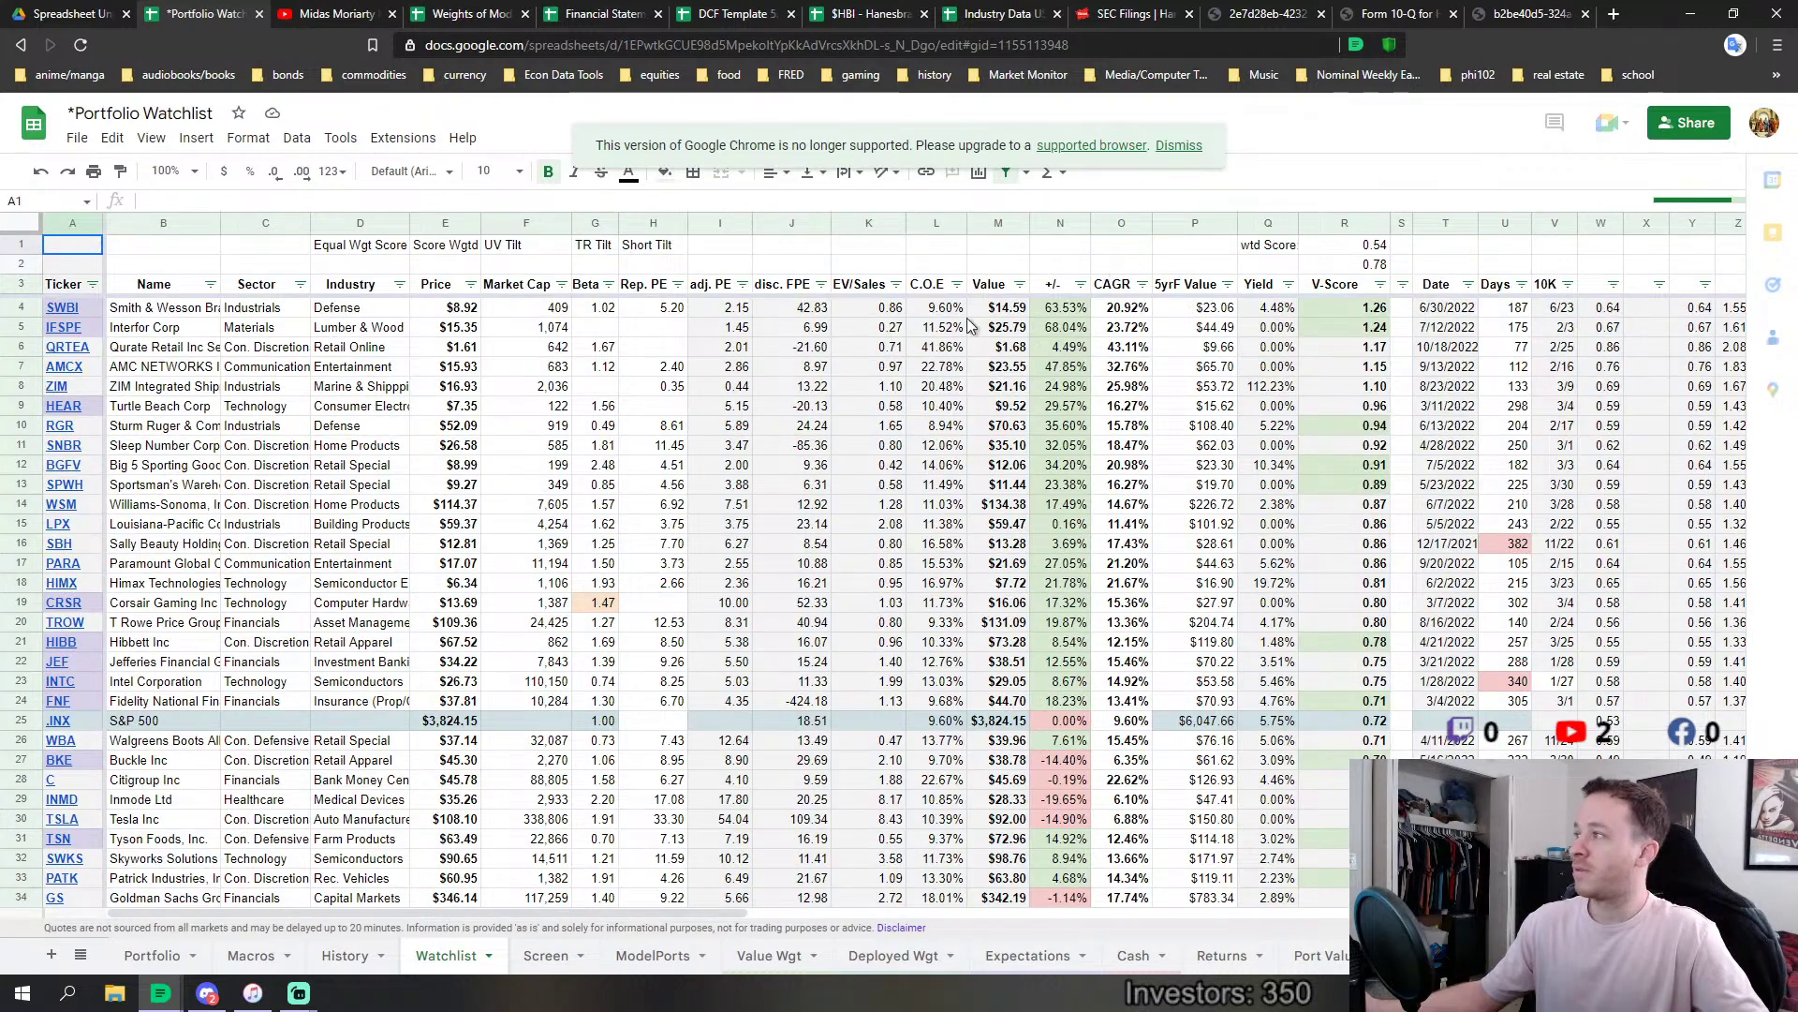
{"action": "scroll", "coordinate": [822, 427], "scroll_direction": "down", "scroll_amount": 9}
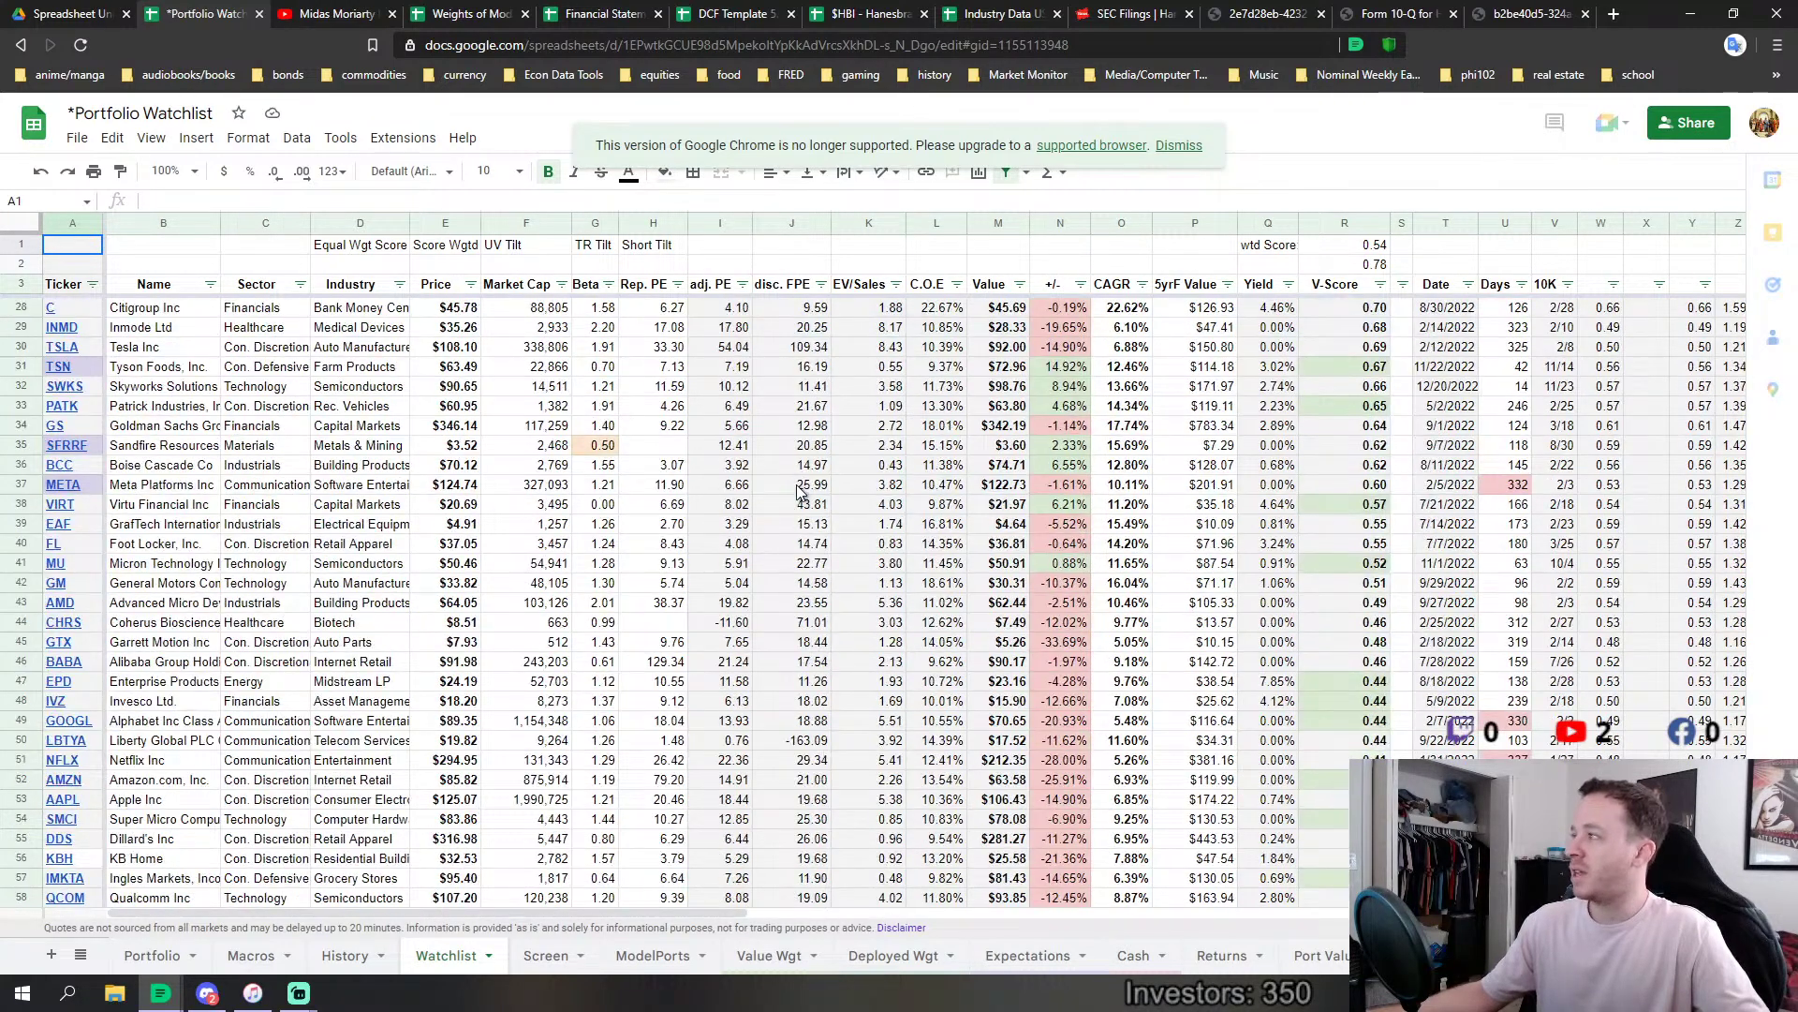
{"action": "scroll", "coordinate": [801, 496], "scroll_direction": "down", "scroll_amount": 4}
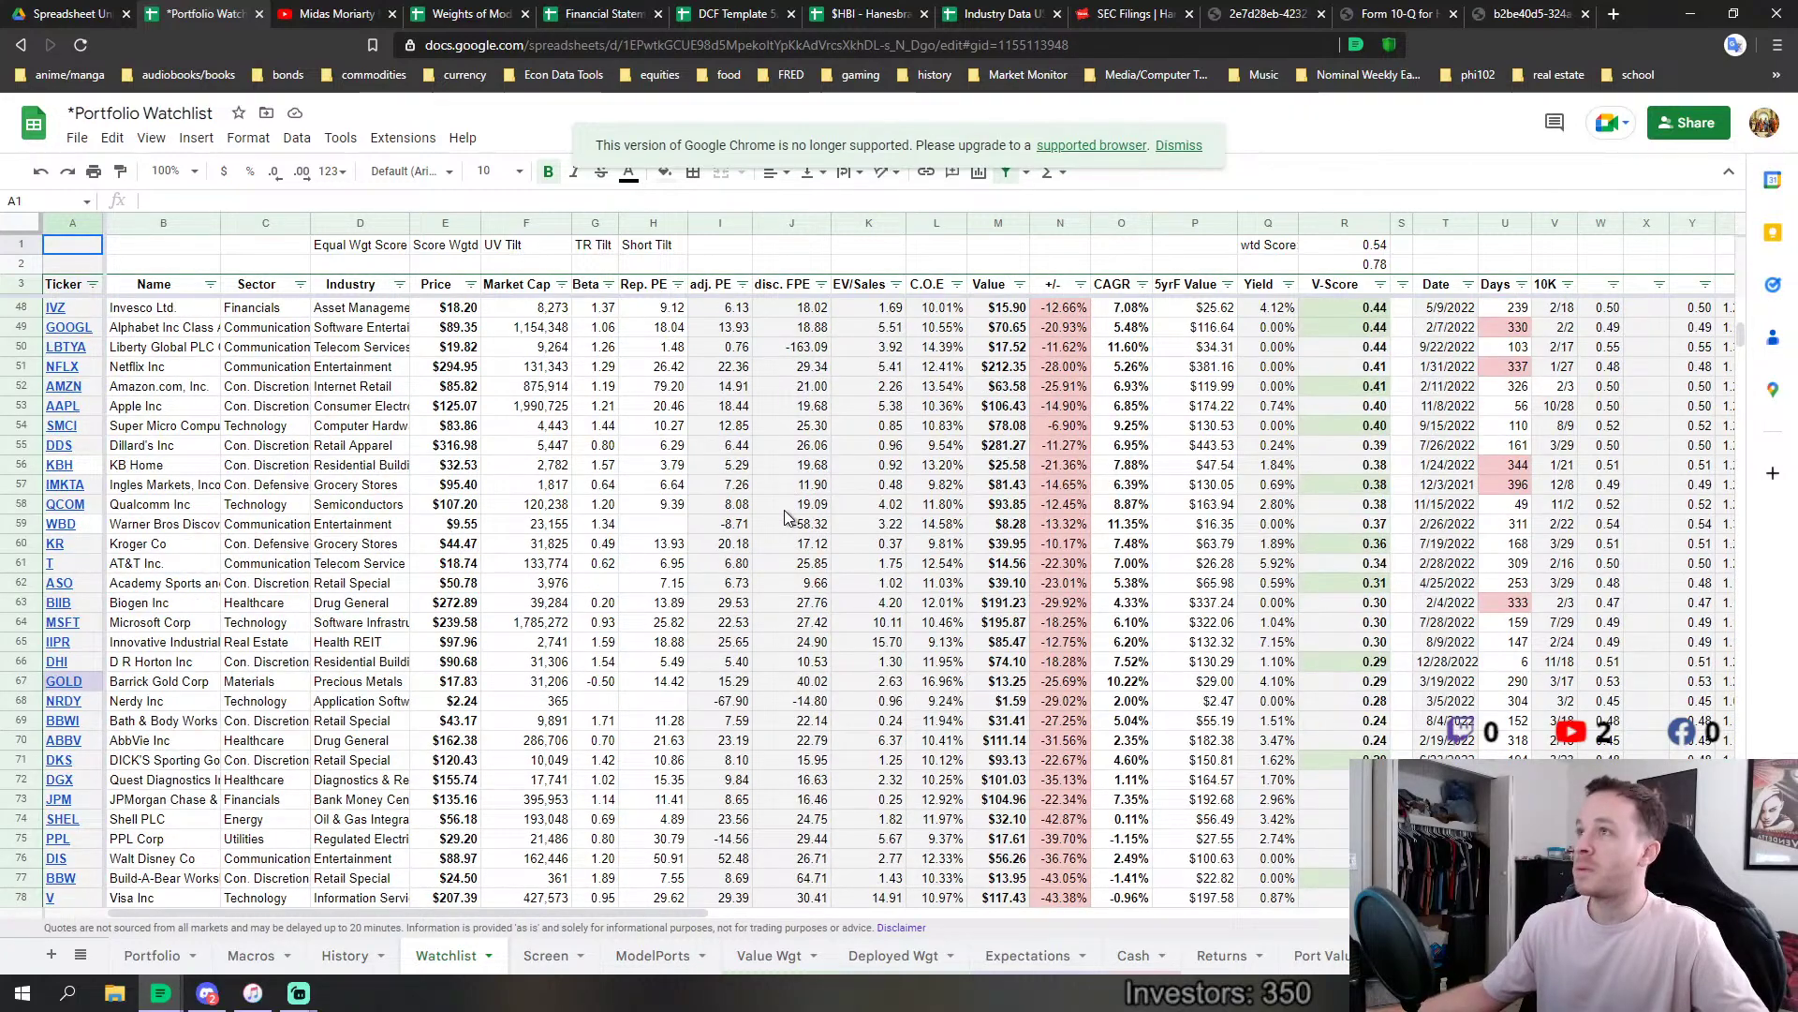
{"action": "scroll", "coordinate": [784, 510], "scroll_direction": "up", "scroll_amount": 14}
{"action": "scroll", "coordinate": [777, 507], "scroll_direction": "up", "scroll_amount": 1}
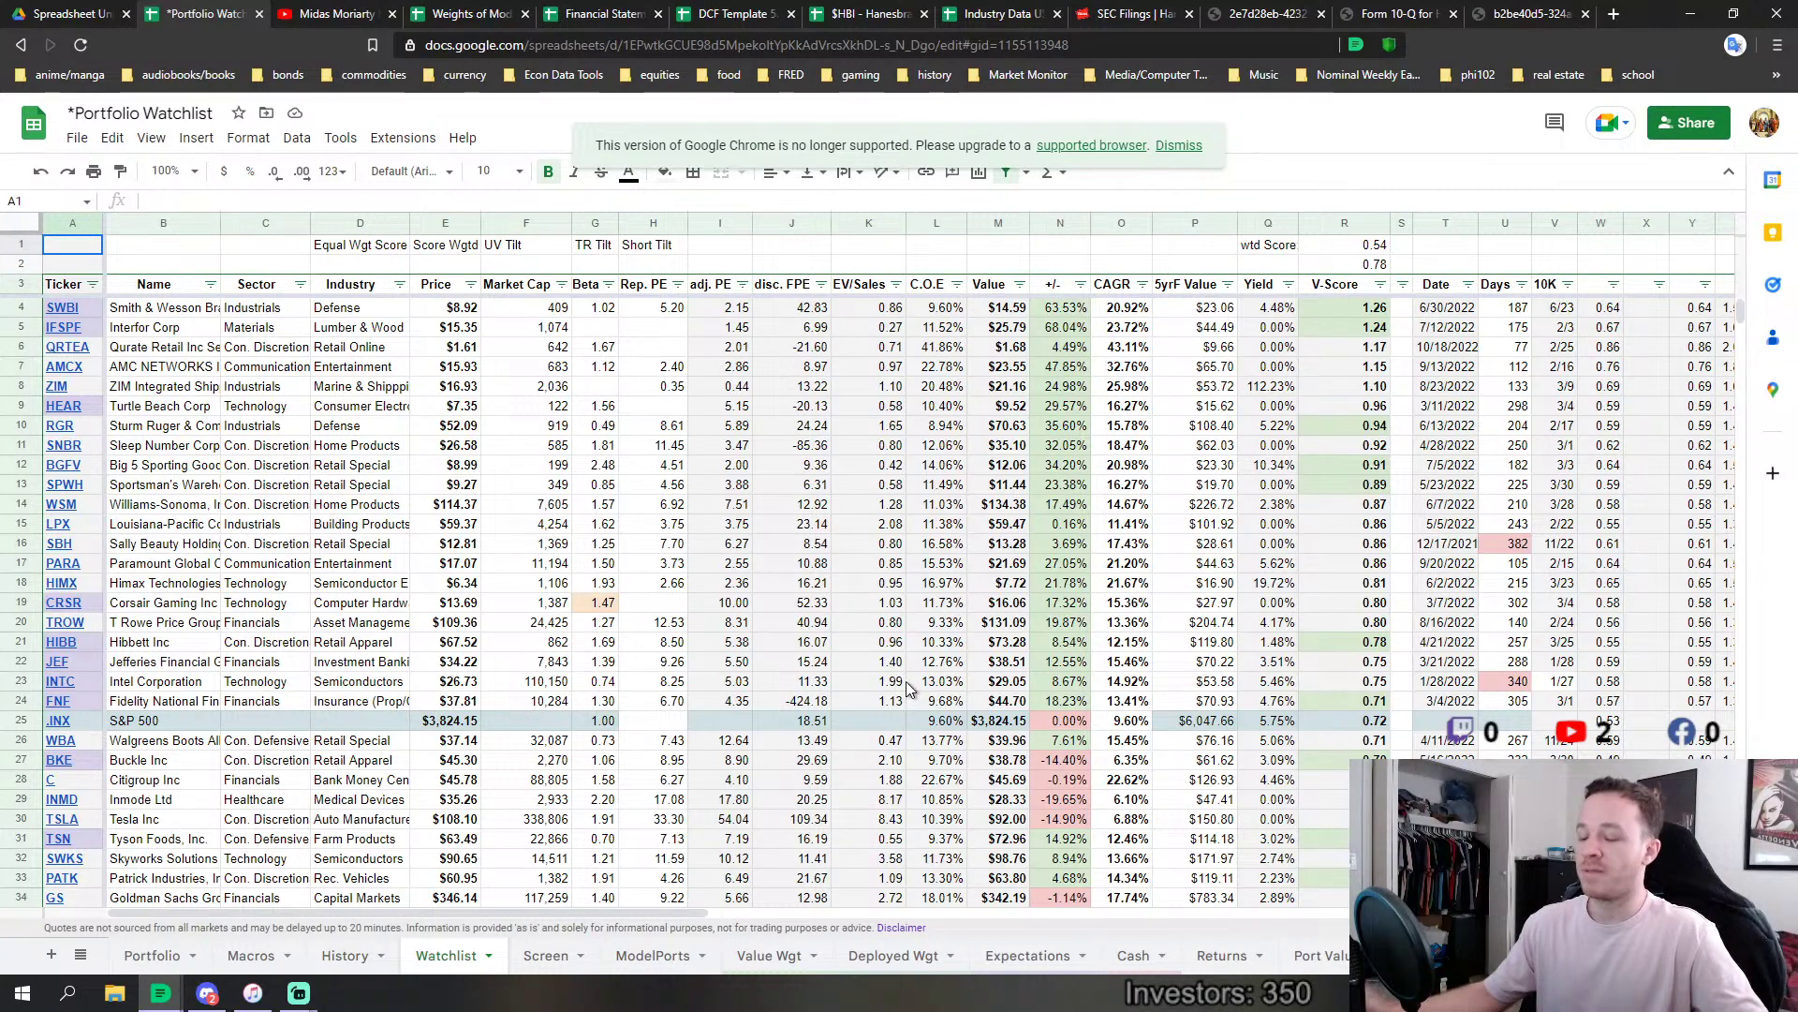
Examine the Equal Weight column from SWBI down to ICHR in Weights of Model Portfolios, and return to the Portfolio Watchlist.
{"action": "left_click", "coordinate": [459, 11]}
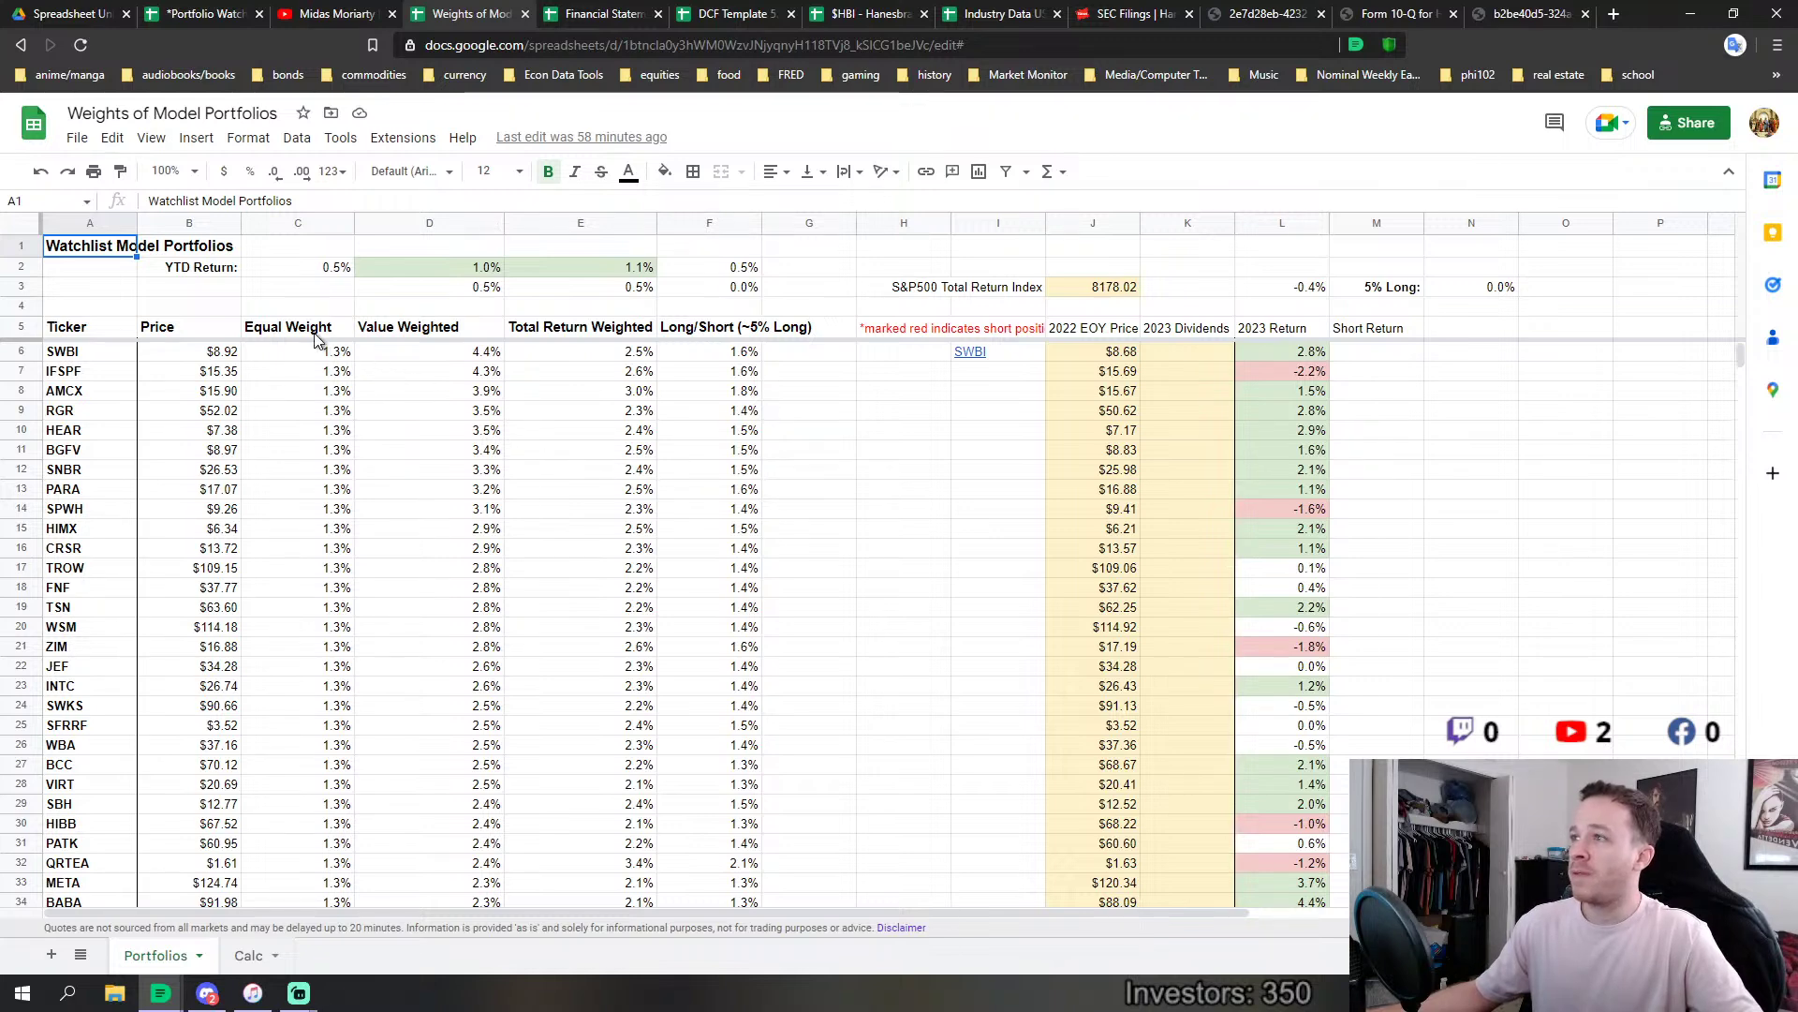
{"action": "left_click_drag", "start_coordinate": [314, 480], "coordinate": [325, 927]}
{"action": "scroll", "coordinate": [347, 735], "scroll_direction": "down", "scroll_amount": 4}
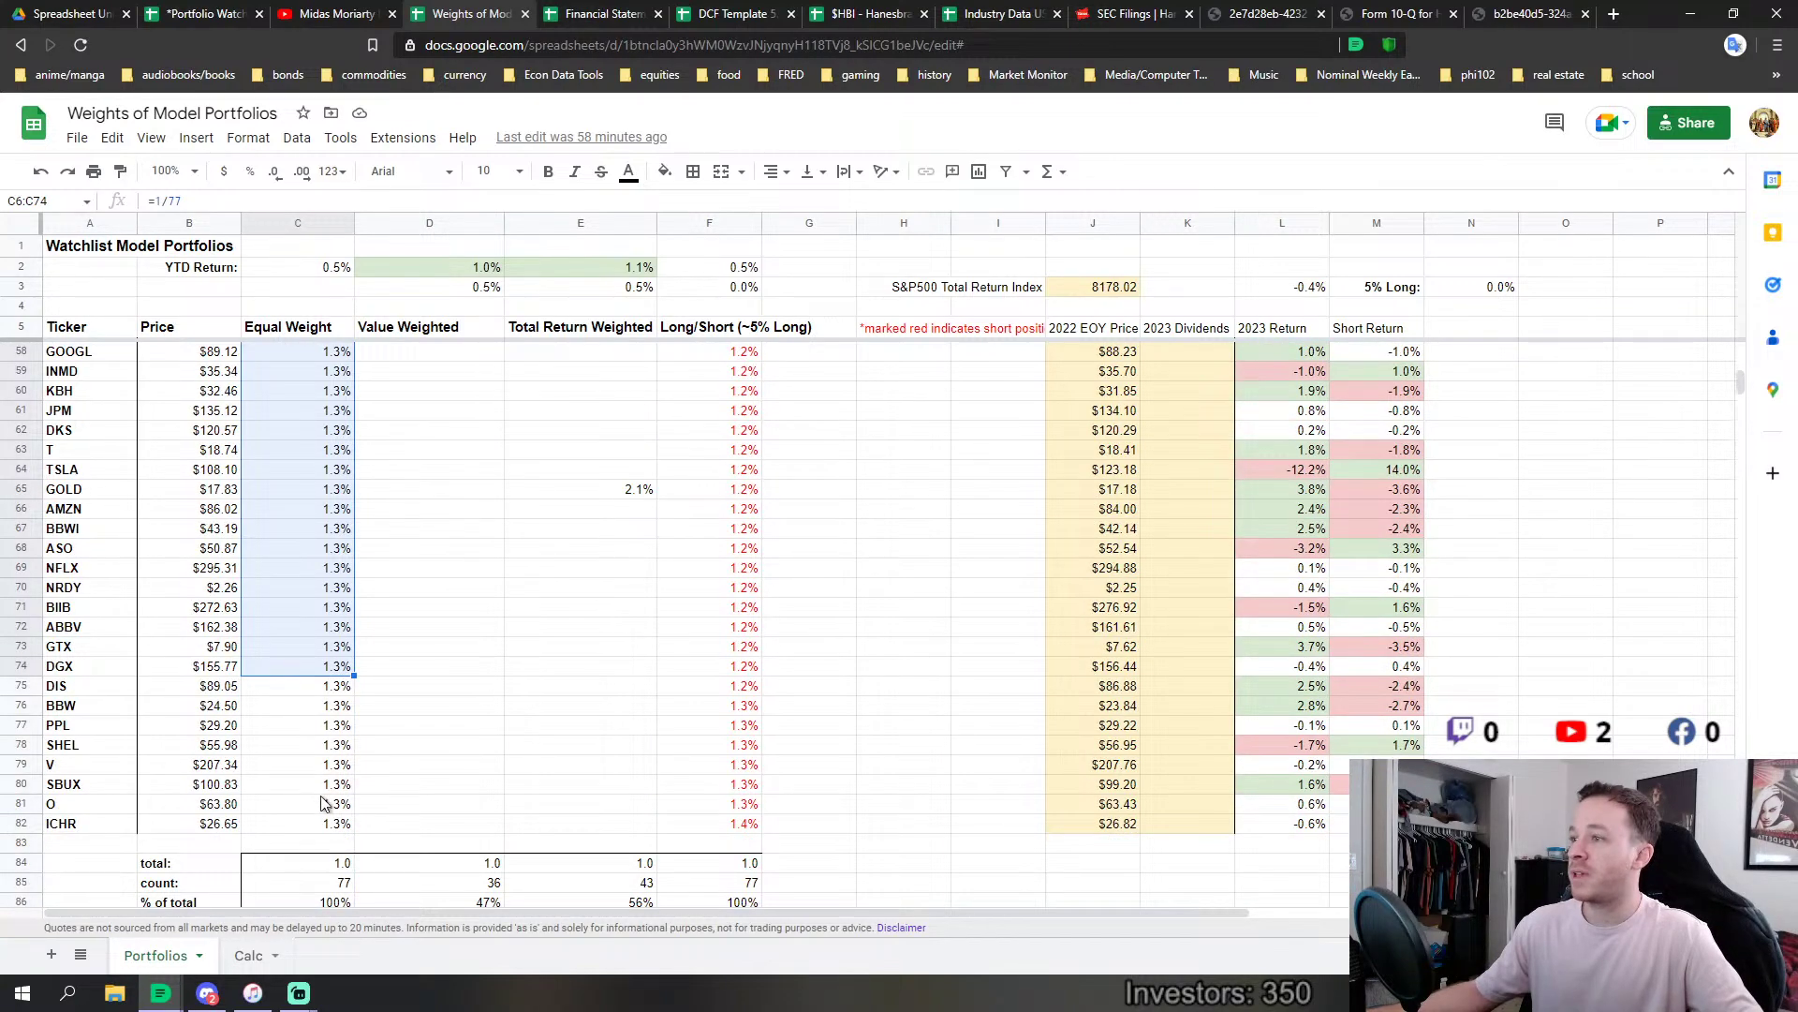
{"action": "left_click", "coordinate": [314, 823]}
{"action": "scroll", "coordinate": [337, 773], "scroll_direction": "up", "scroll_amount": 12}
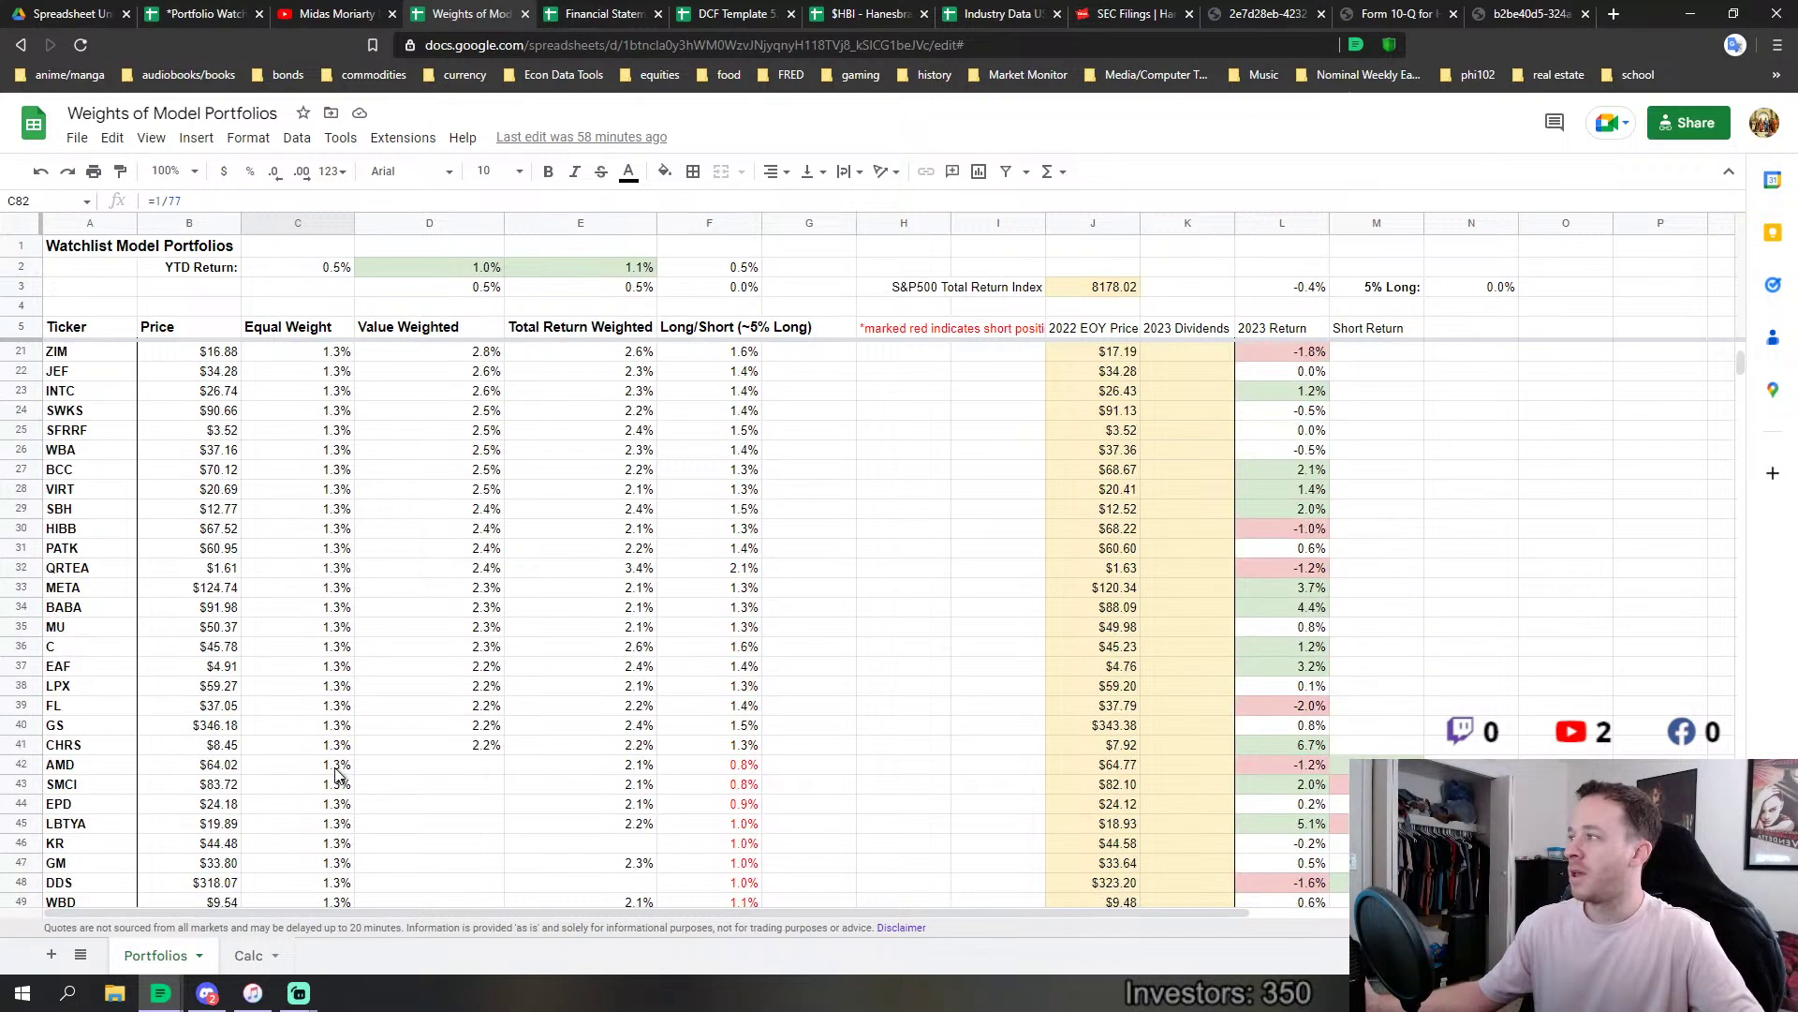
{"action": "scroll", "coordinate": [337, 773], "scroll_direction": "up", "scroll_amount": 5}
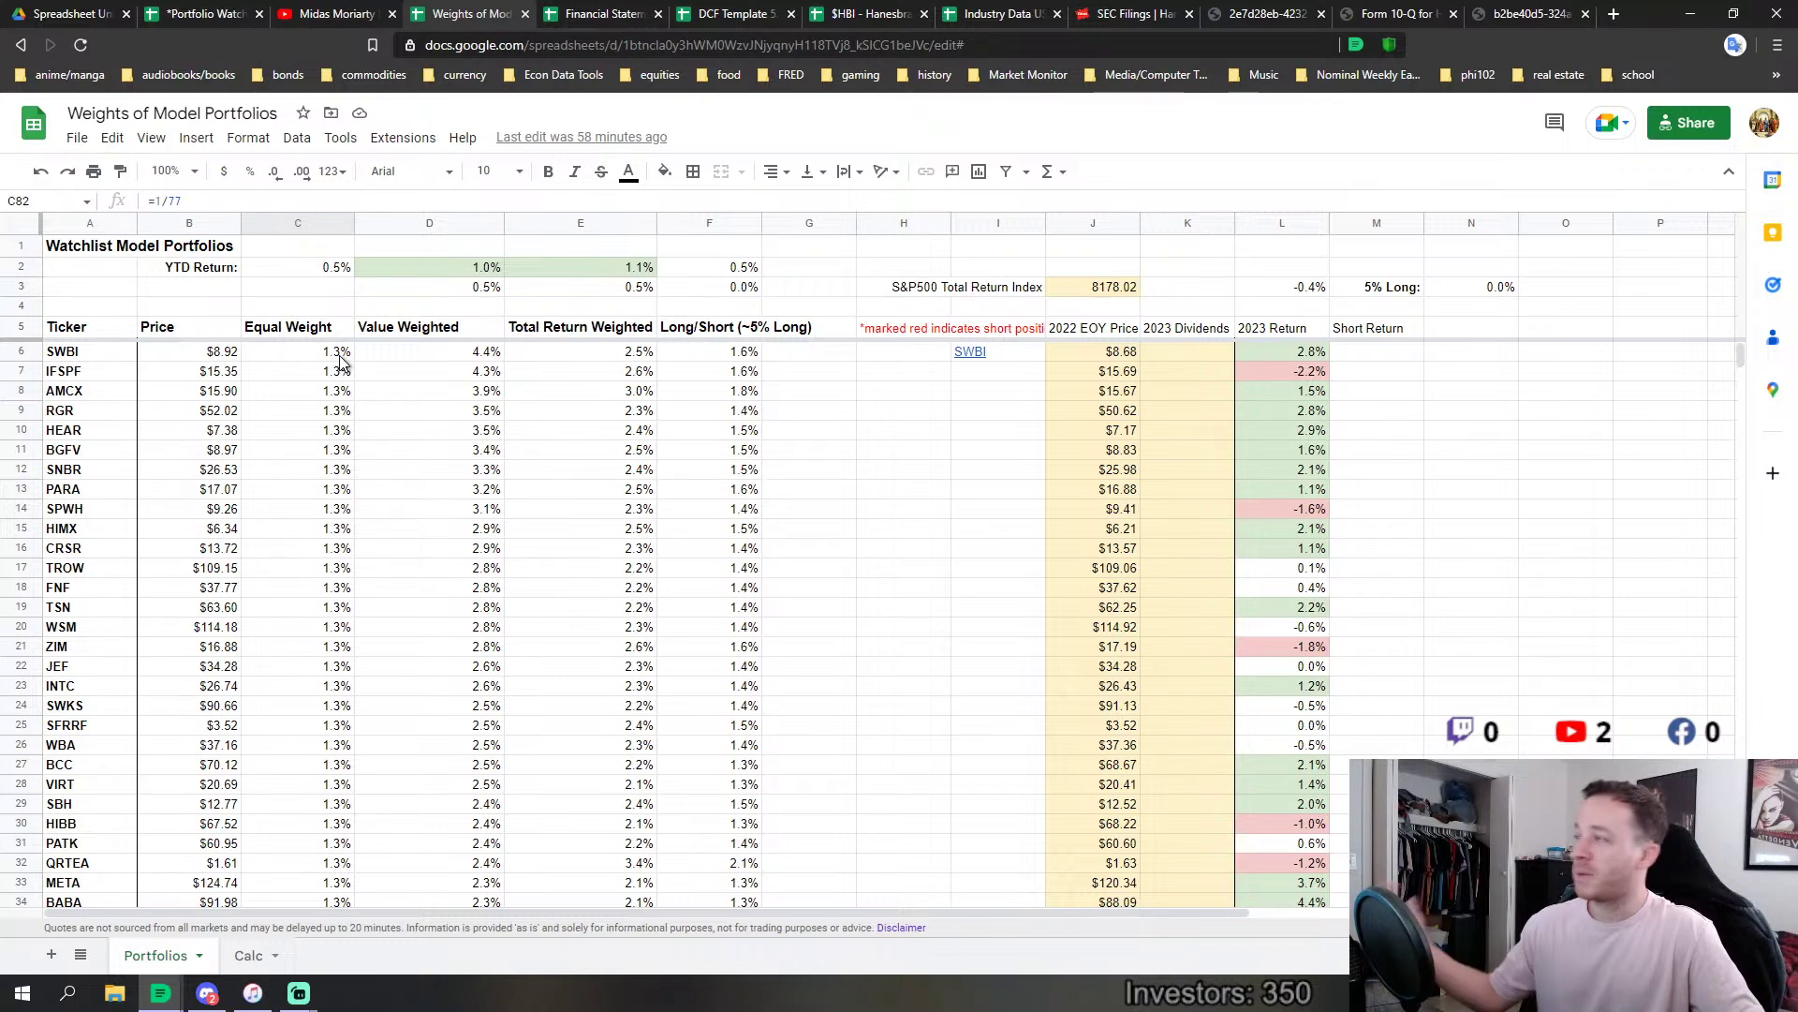
{"action": "left_click", "coordinate": [200, 13]}
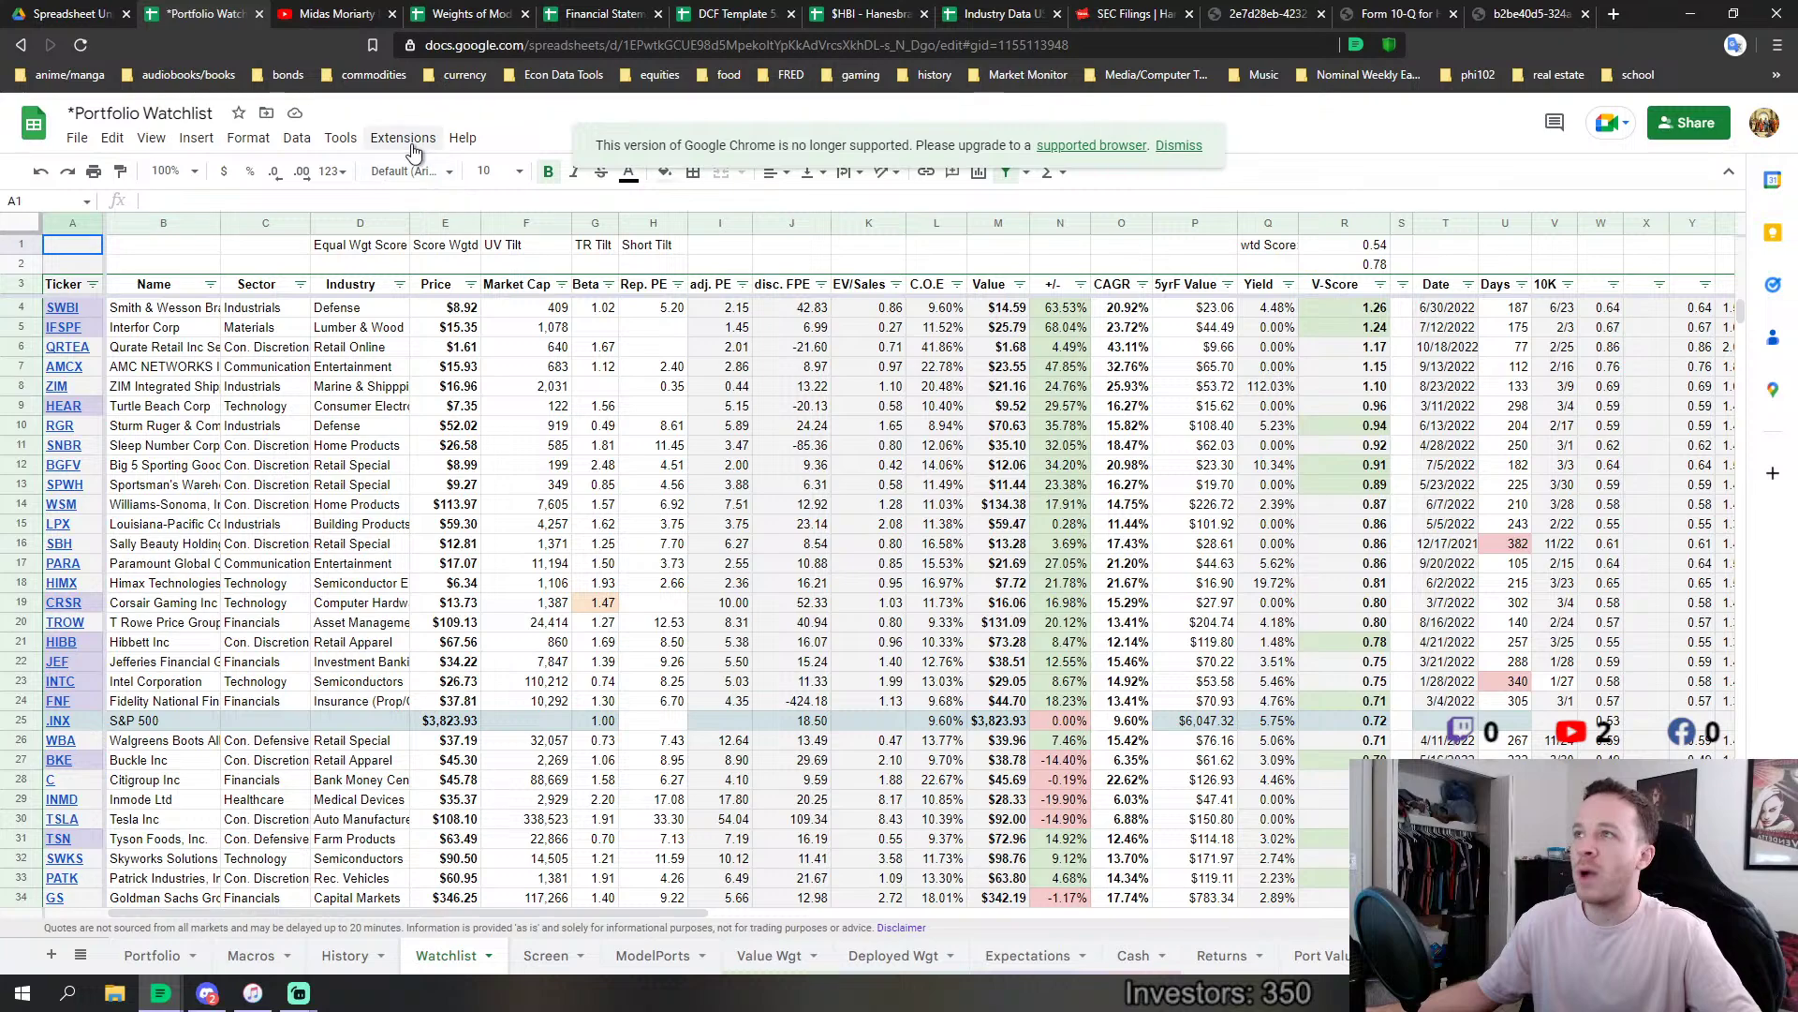
Look through the Watchlist sheet and compare the Equal Weight column with the other three weighting columns in Weights of Model Portfolios.
{"action": "scroll", "coordinate": [510, 531], "scroll_direction": "down", "scroll_amount": 5}
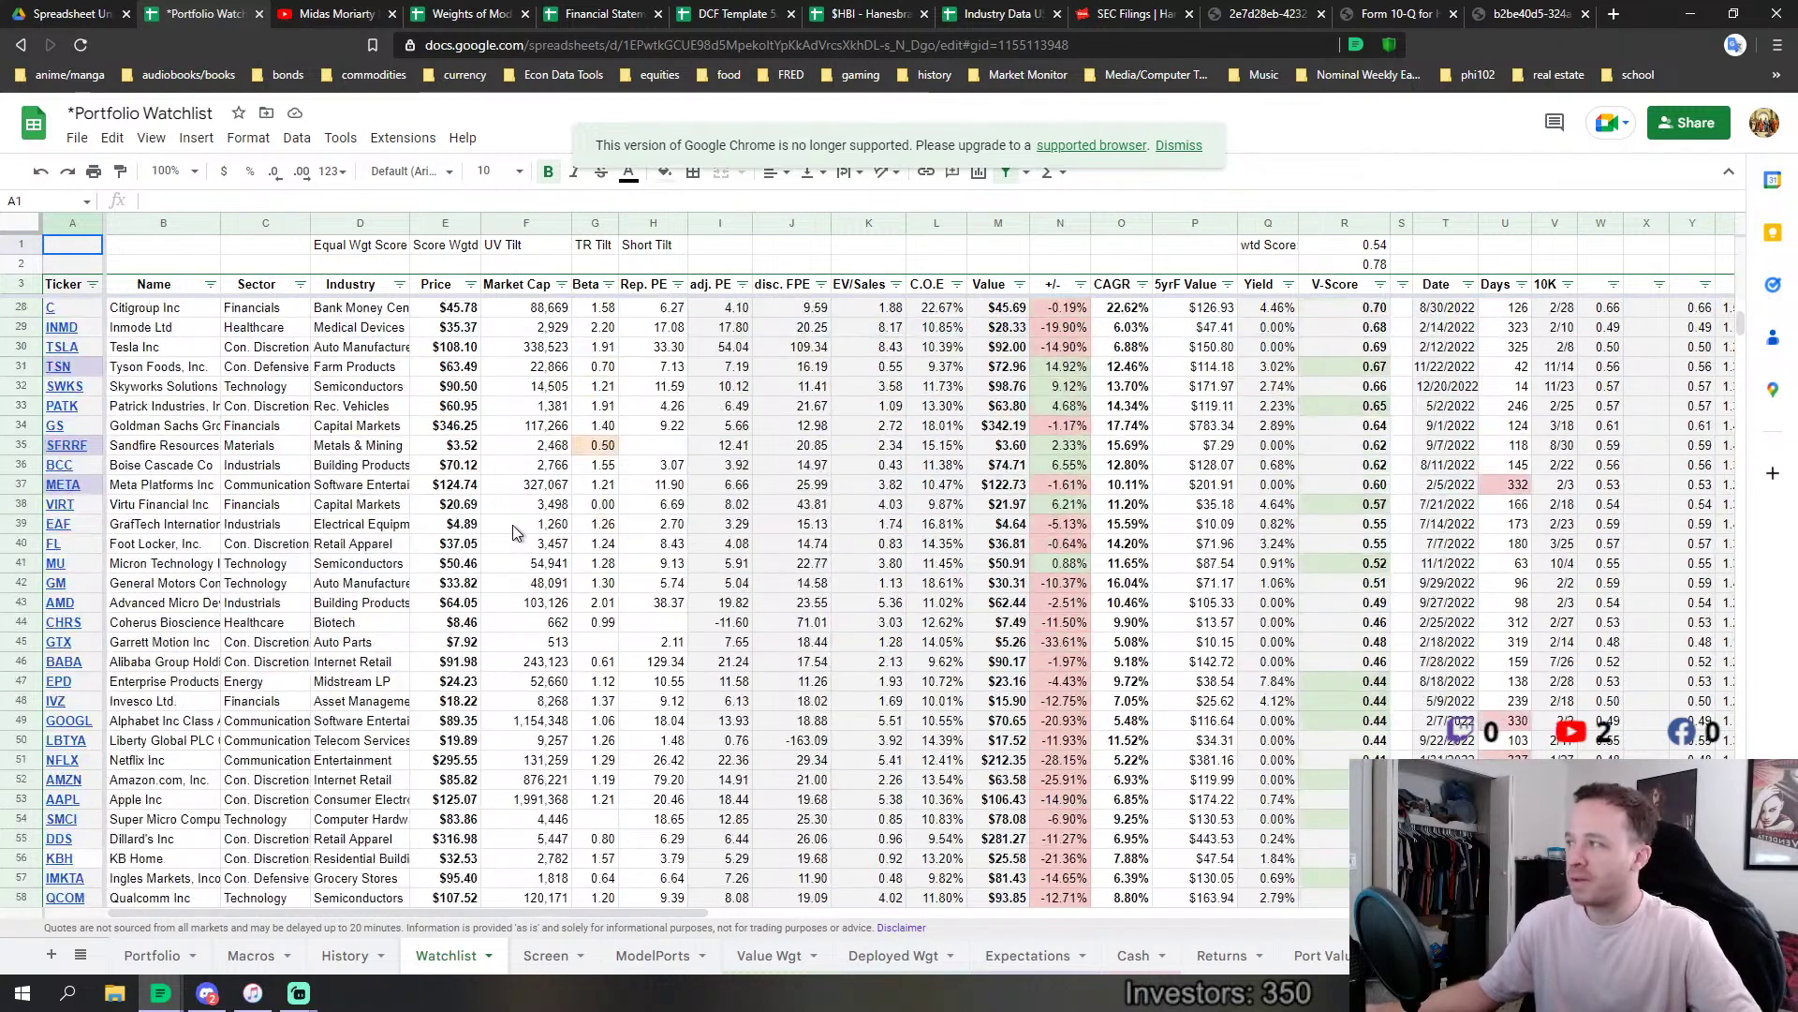
{"action": "scroll", "coordinate": [513, 532], "scroll_direction": "up", "scroll_amount": 5}
{"action": "left_click", "coordinate": [464, 14]}
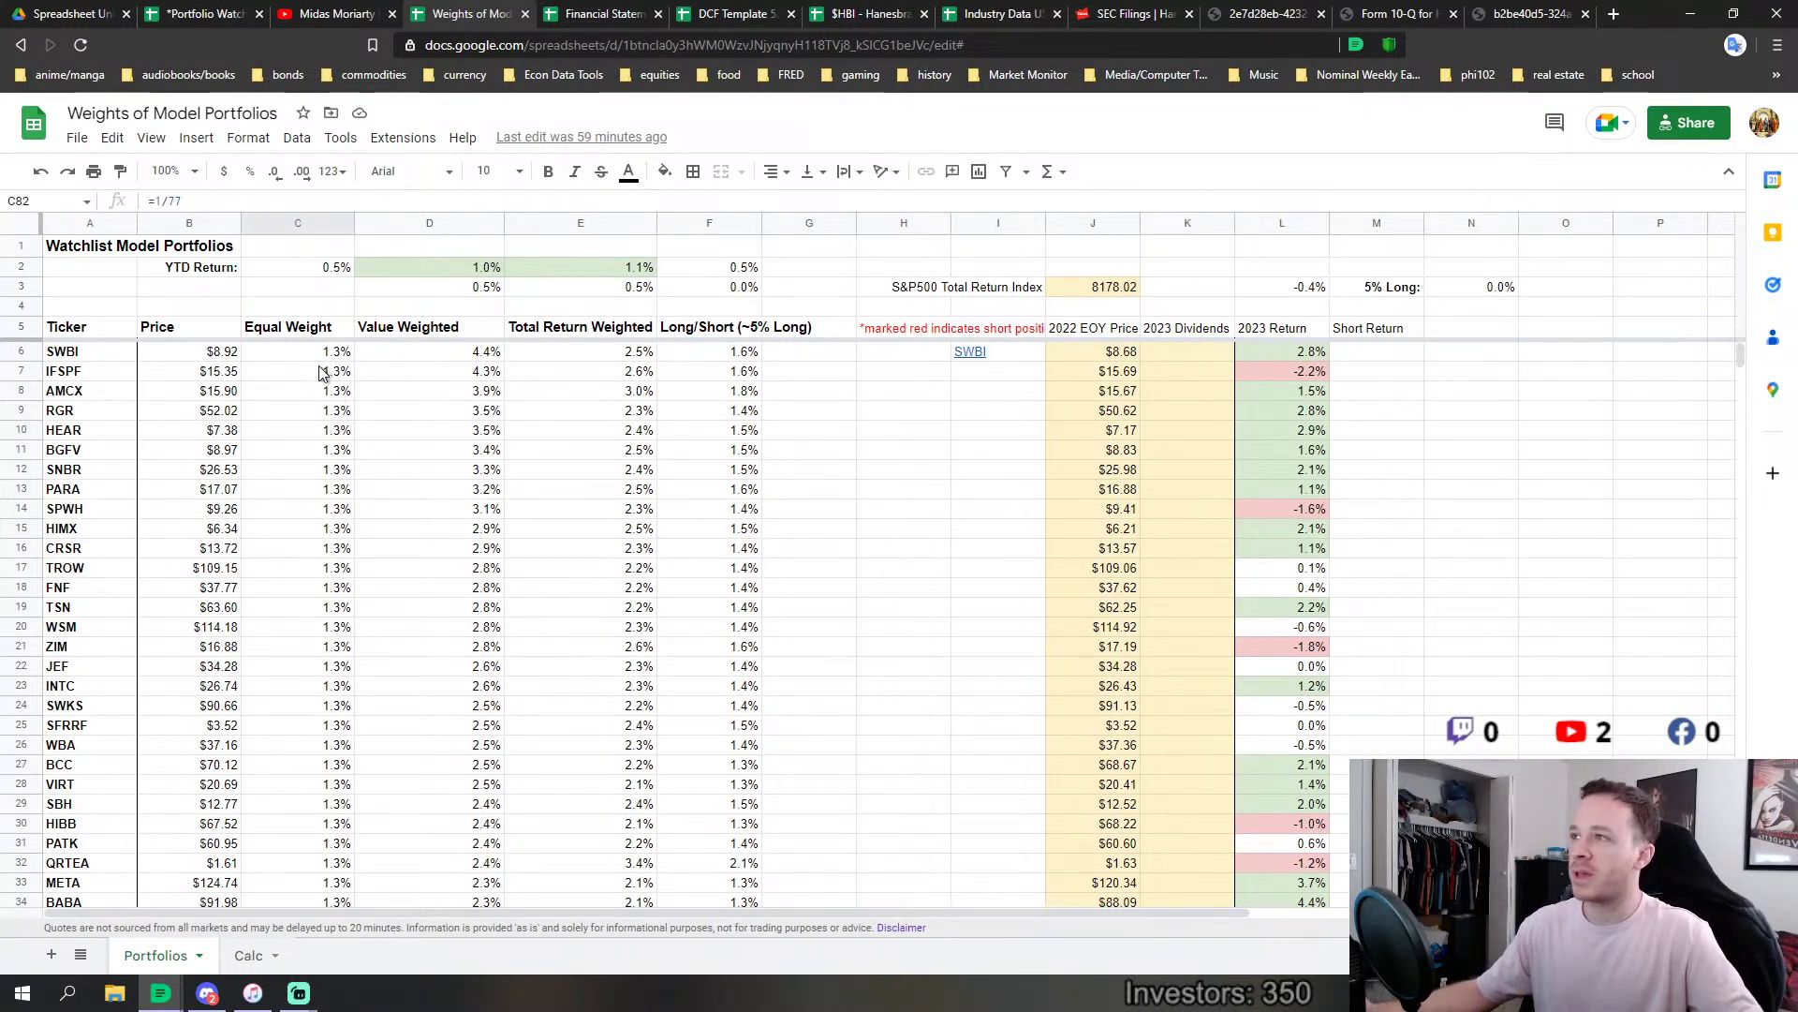
{"action": "left_click_drag", "start_coordinate": [312, 356], "coordinate": [309, 823]}
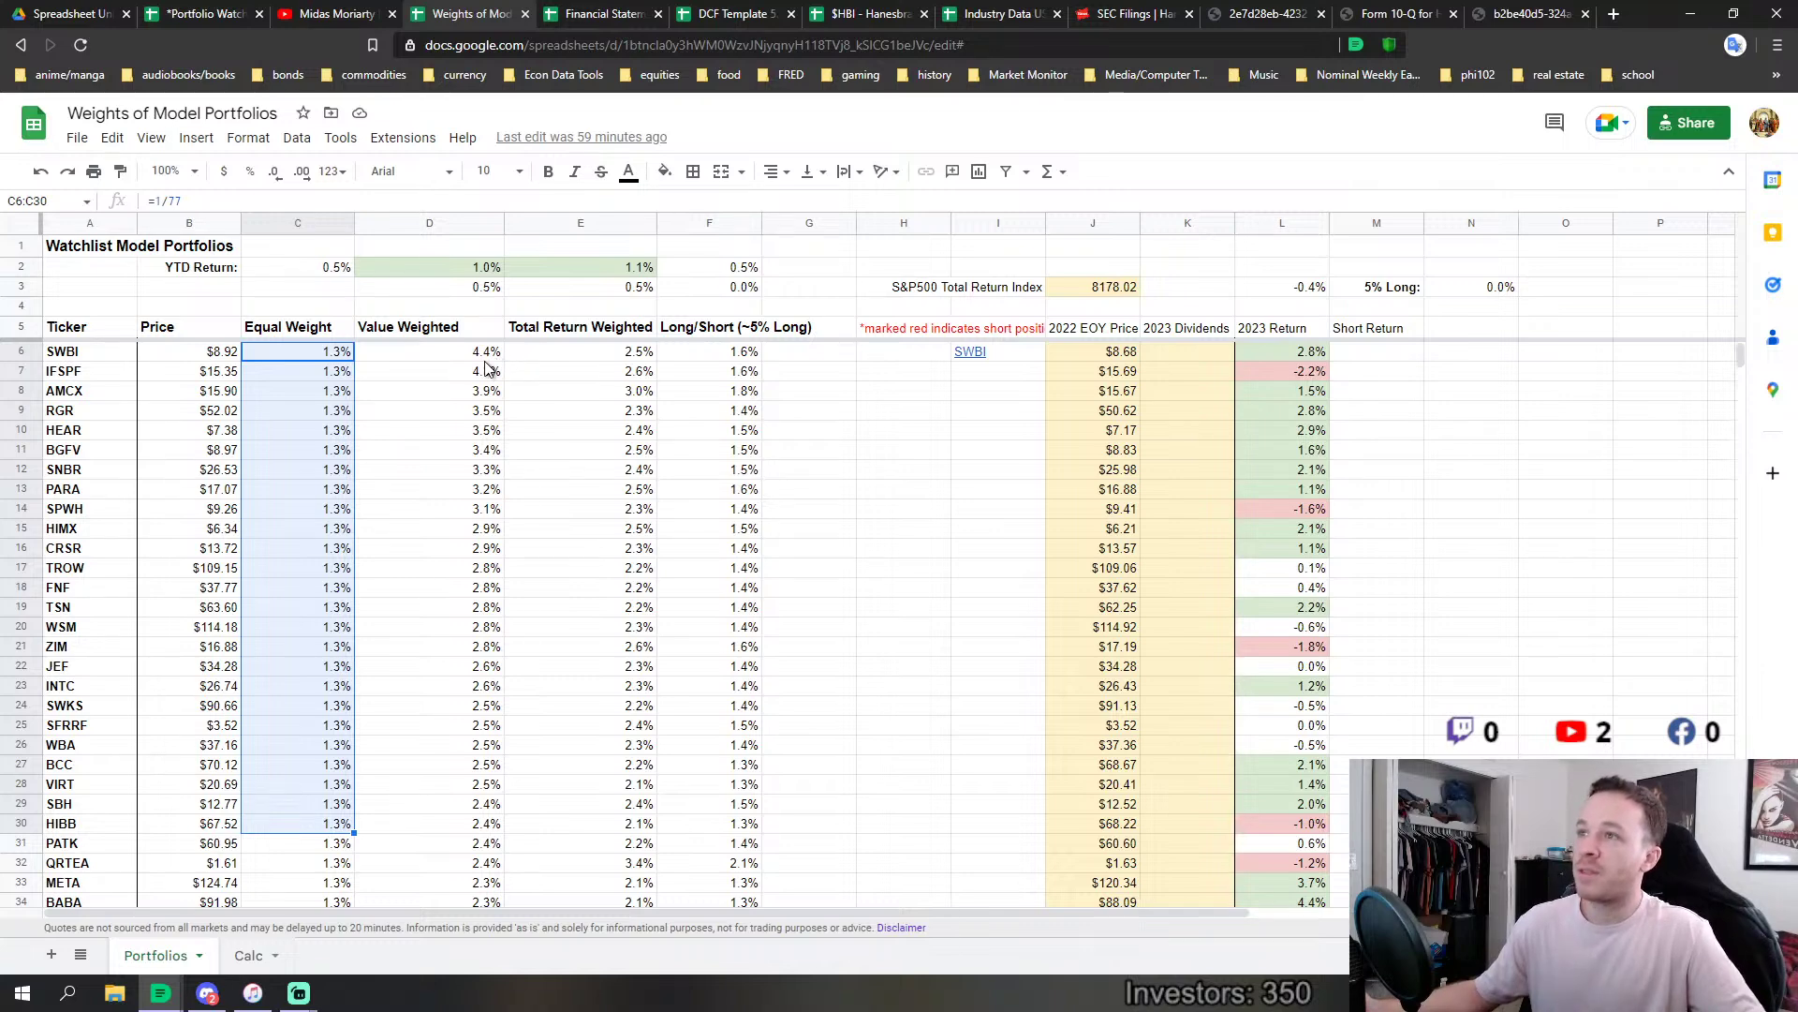
{"action": "left_click_drag", "start_coordinate": [484, 354], "coordinate": [687, 732]}
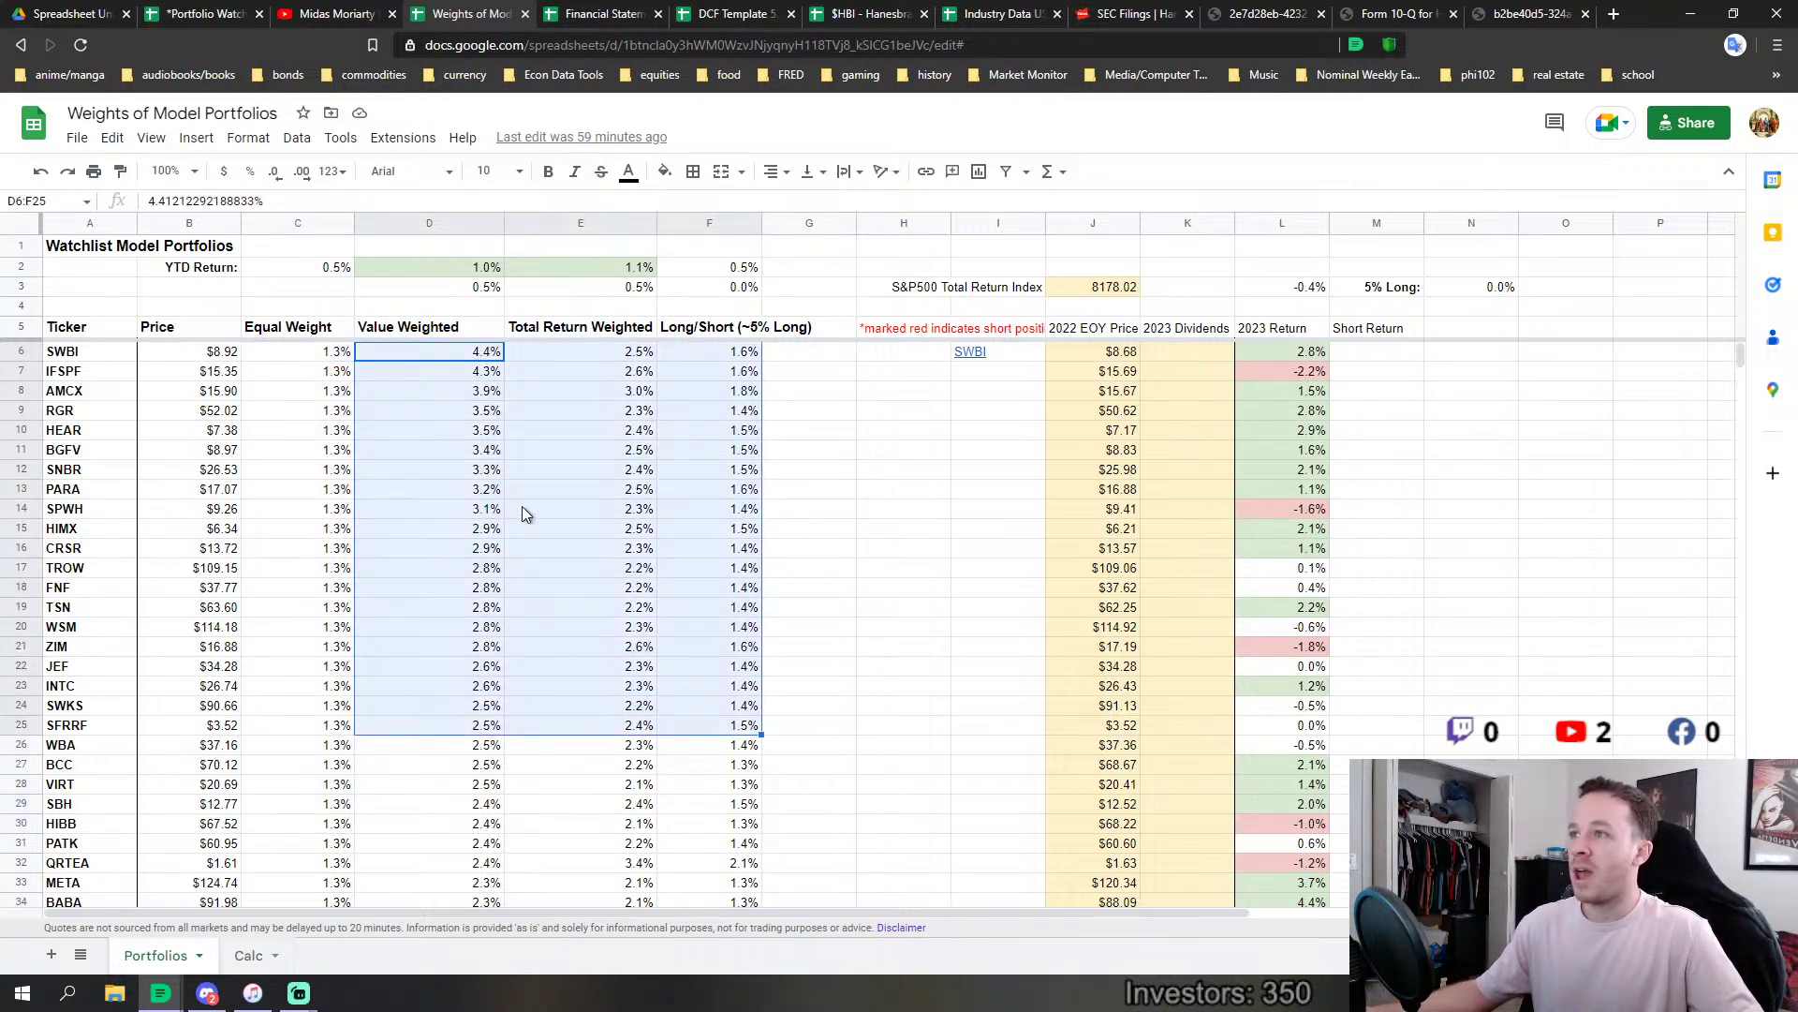
{"action": "left_click", "coordinate": [509, 509]}
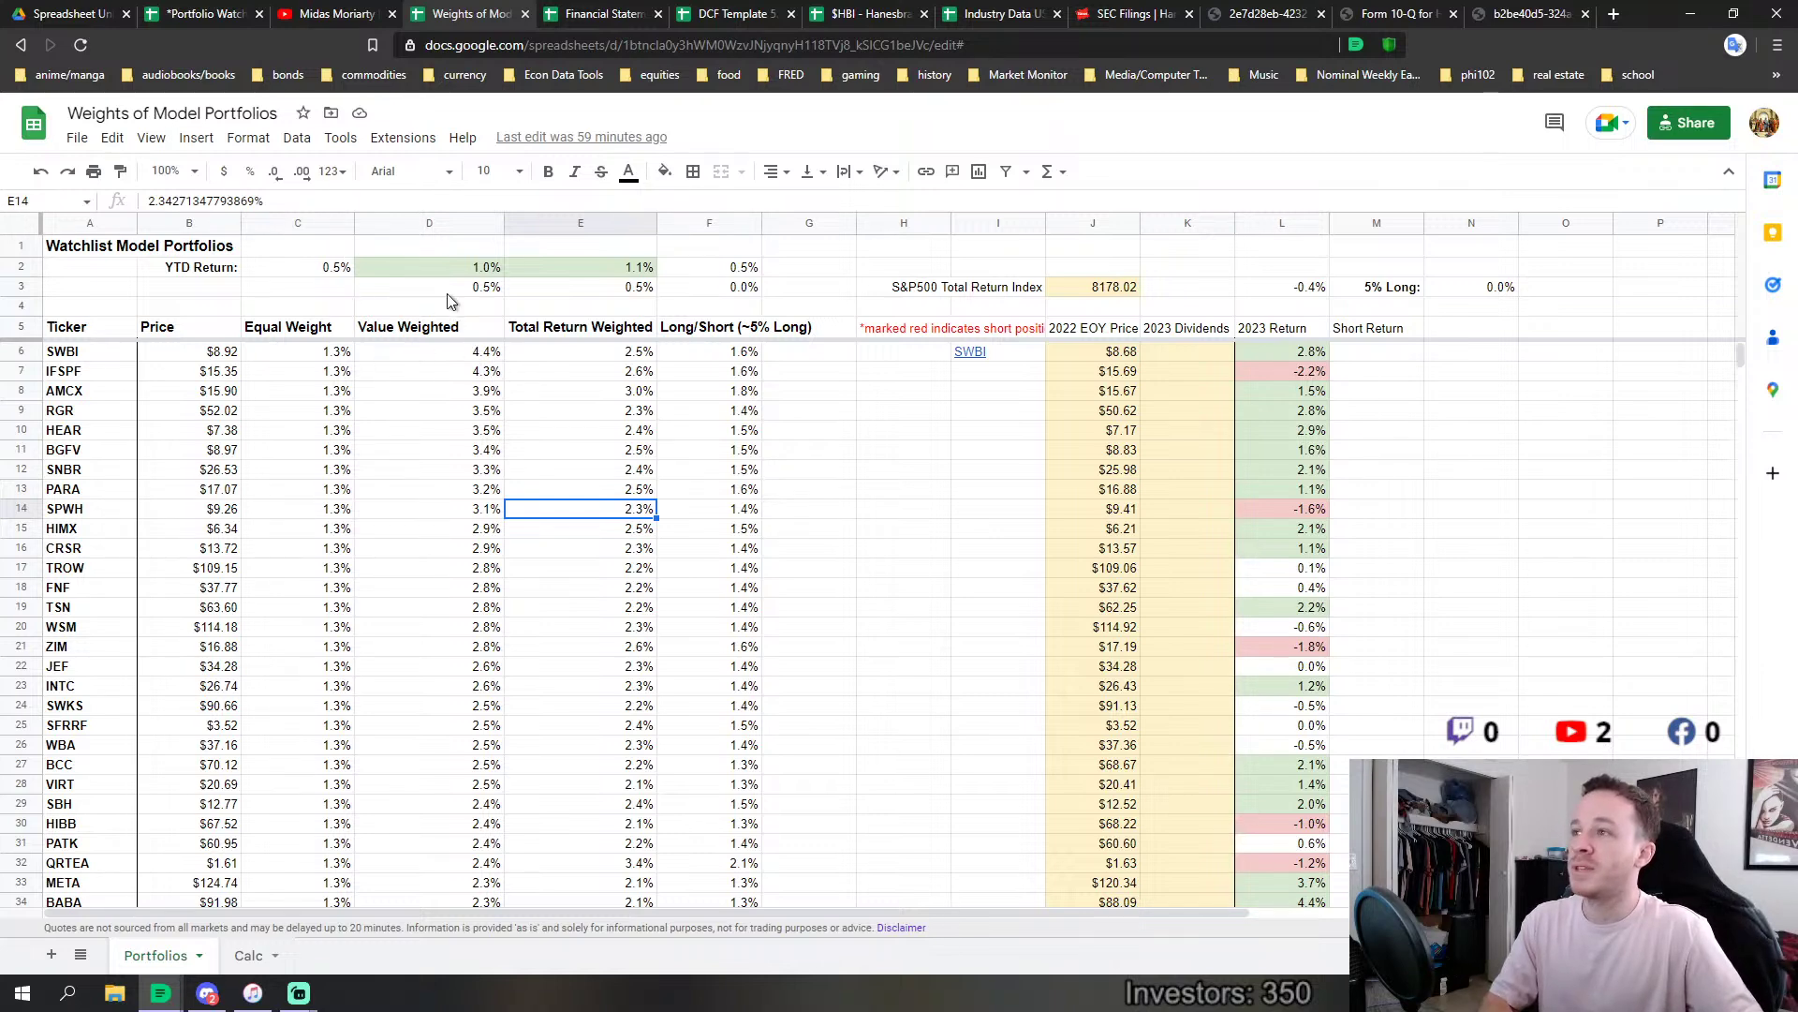
Review the Portfolio Watchlist valuations alongside the Value Weighted column of Weights of Model Portfolios, down to its last holdings.
{"action": "left_click", "coordinate": [200, 13]}
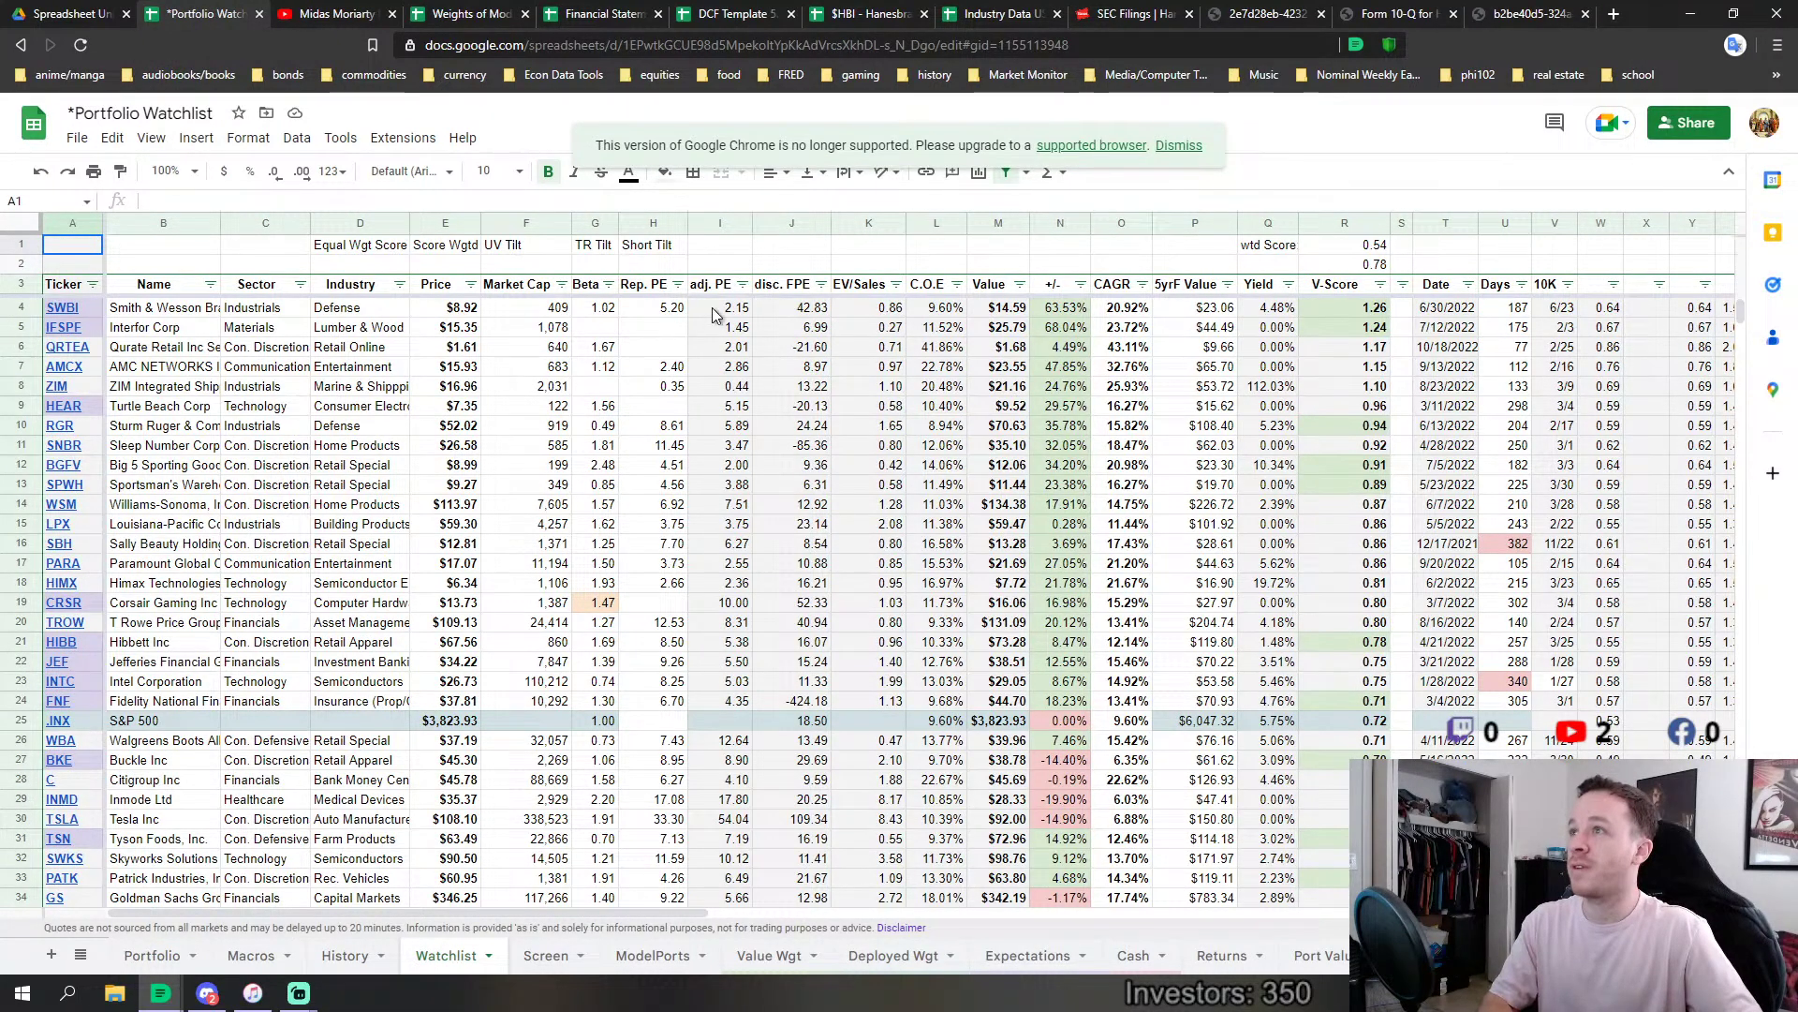
{"action": "left_click", "coordinate": [453, 12]}
{"action": "scroll", "coordinate": [538, 522], "scroll_direction": "down", "scroll_amount": 9}
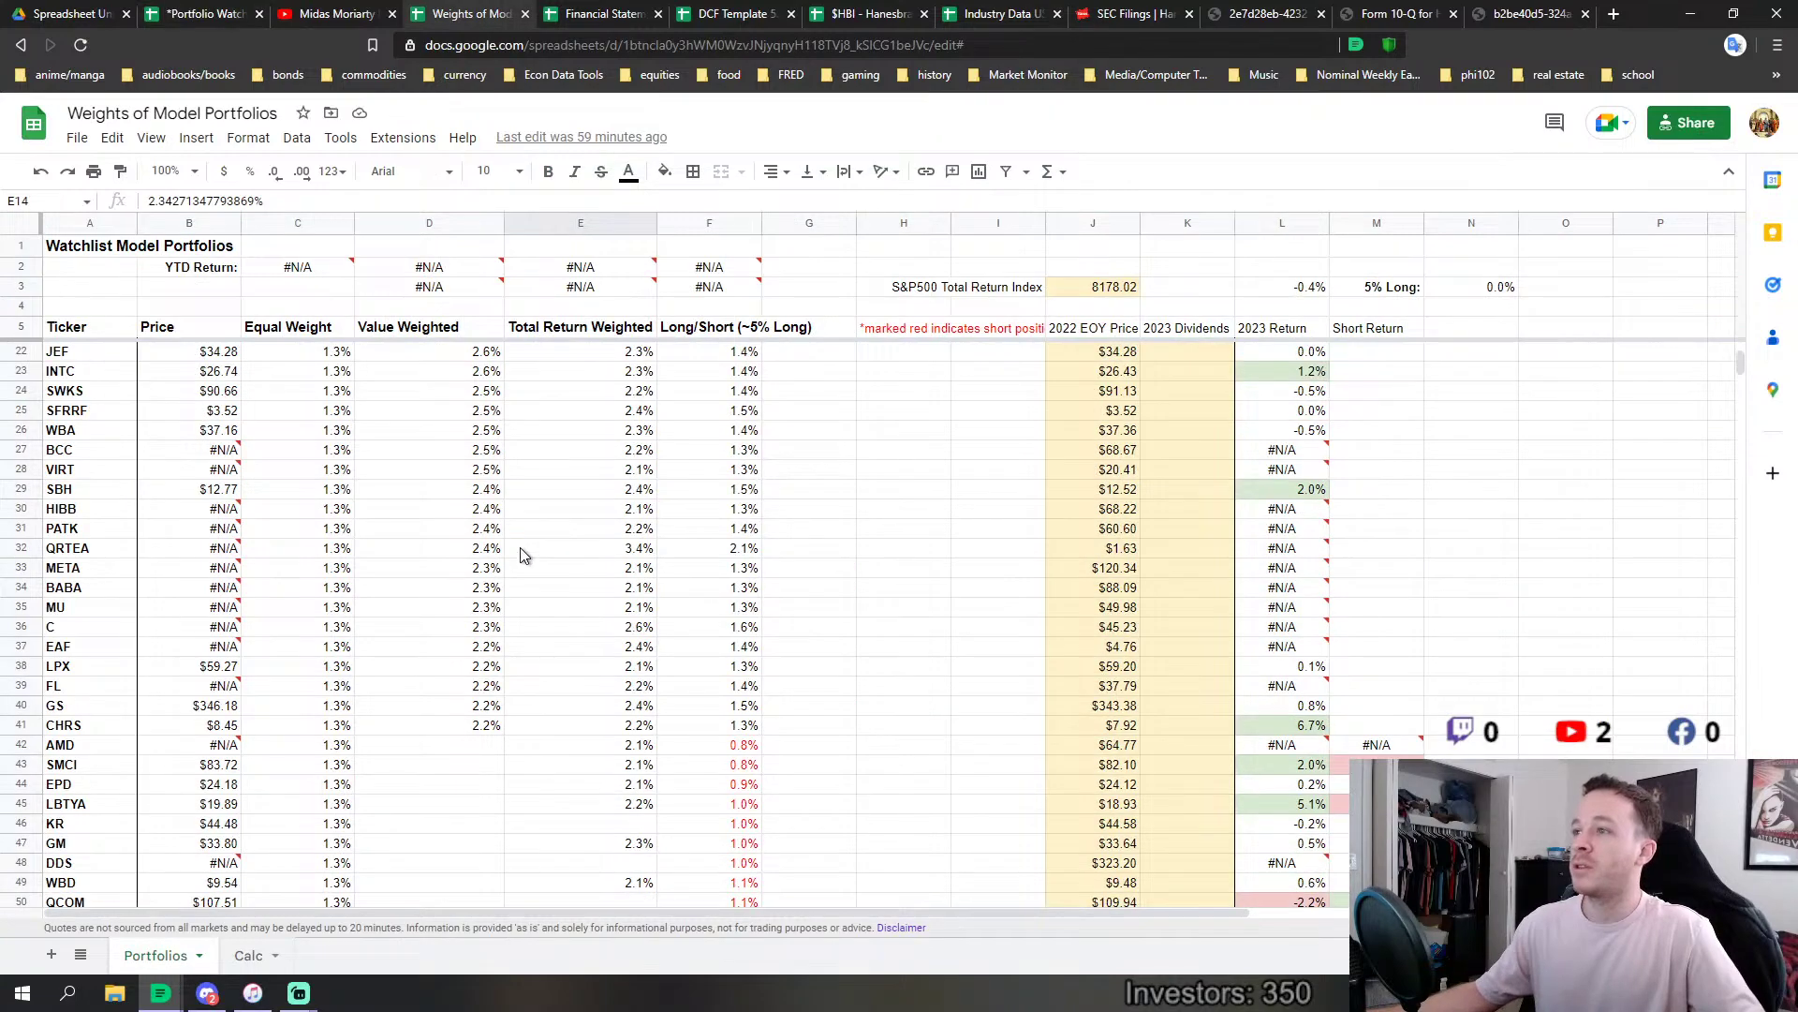
{"action": "scroll", "coordinate": [447, 611], "scroll_direction": "up", "scroll_amount": 9}
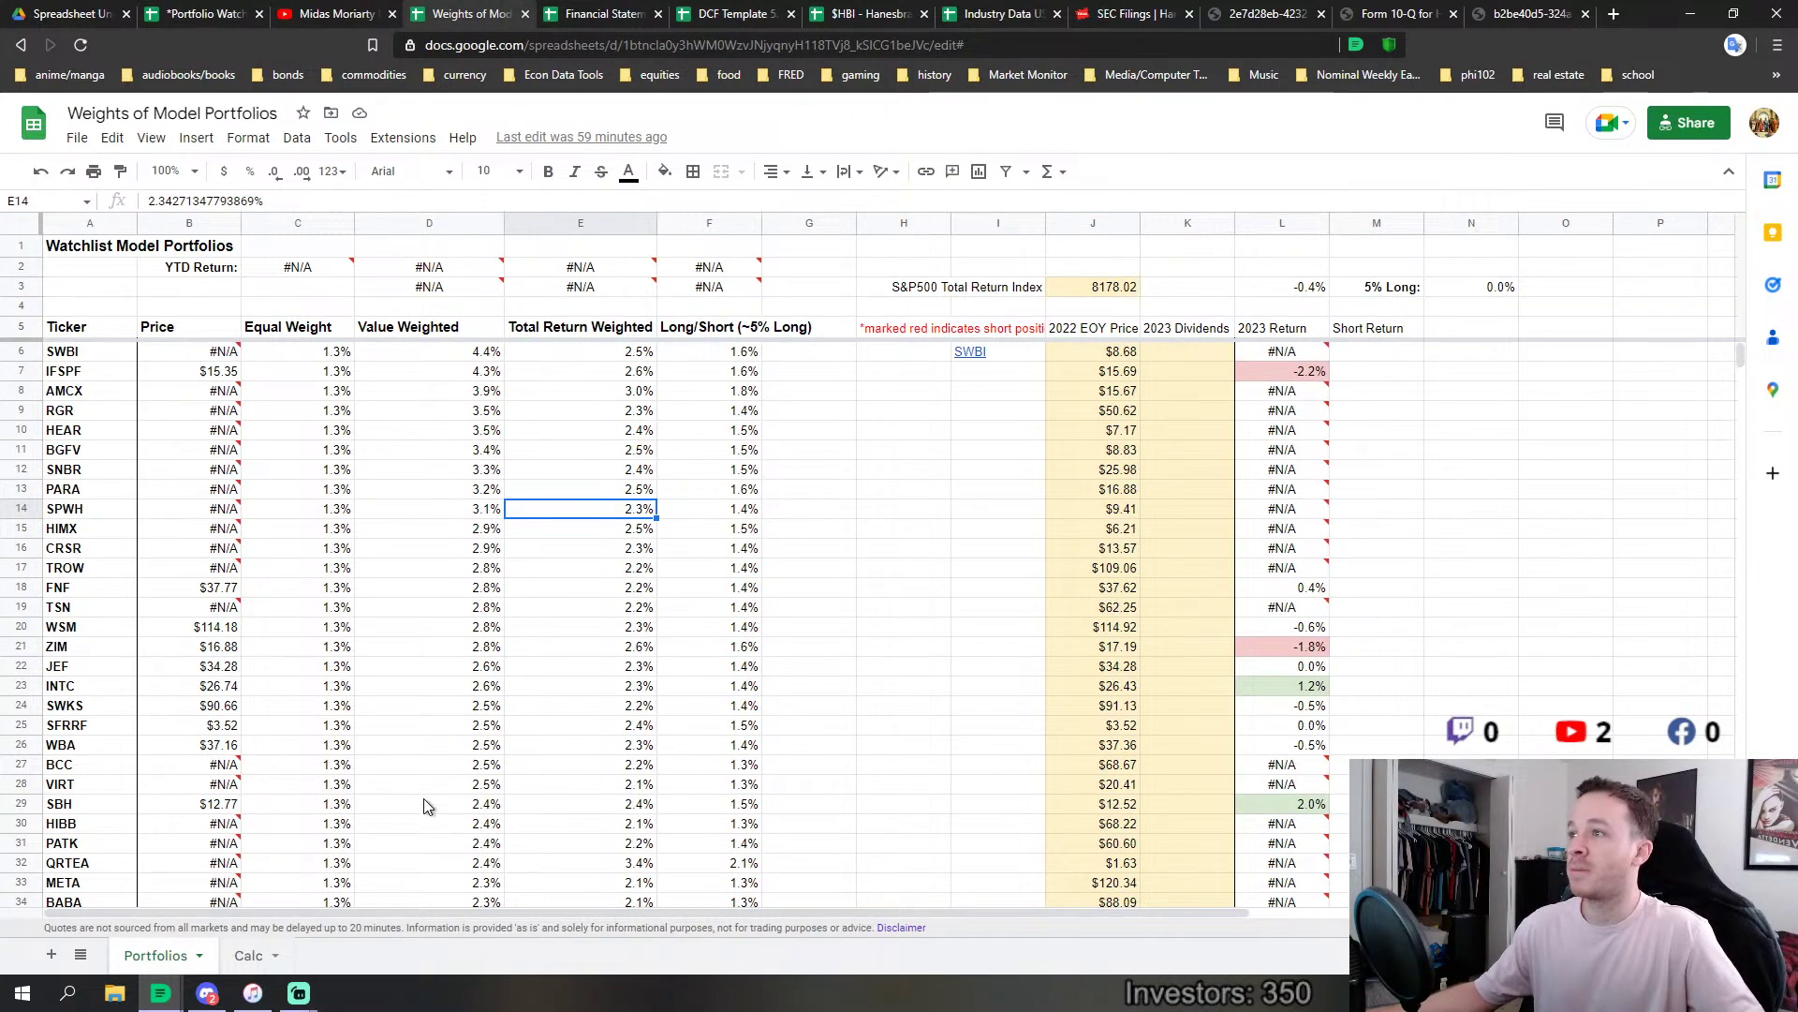
Examine the Total Return Weighted column of Weights of Model Portfolios, referring back to the Portfolio Watchlist.
{"action": "left_click", "coordinate": [599, 330]}
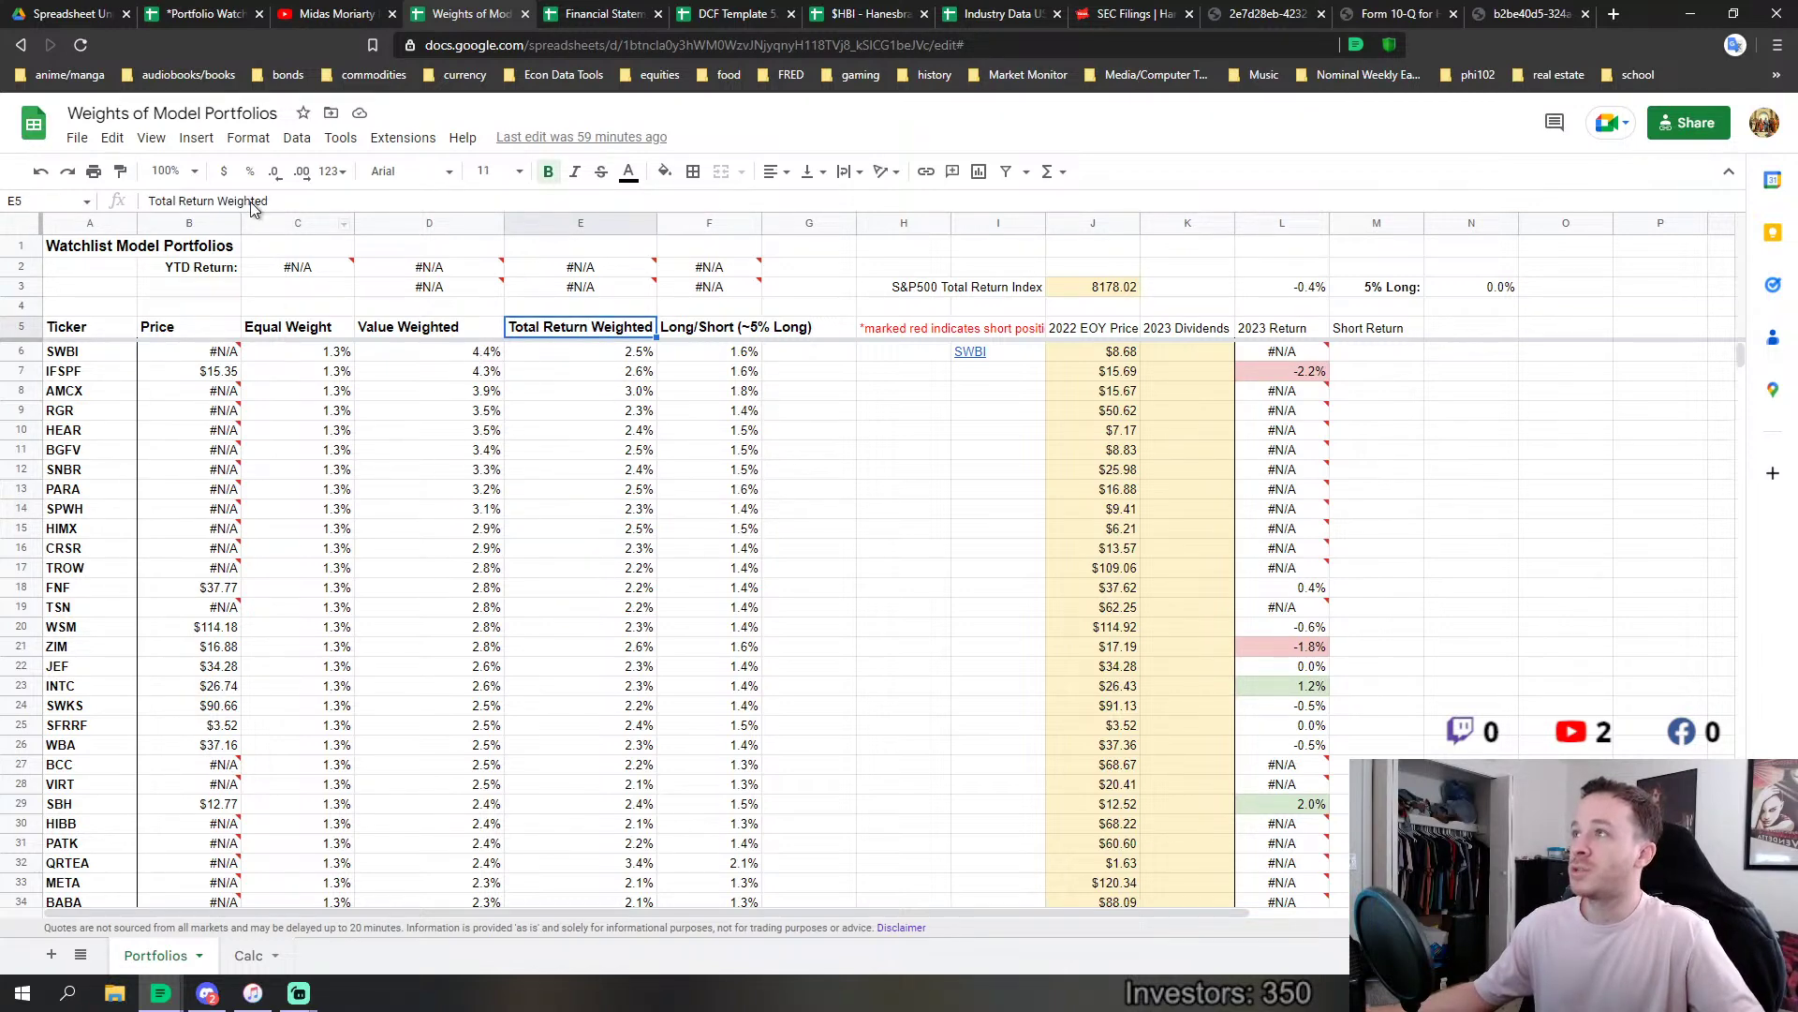
{"action": "left_click", "coordinate": [227, 13]}
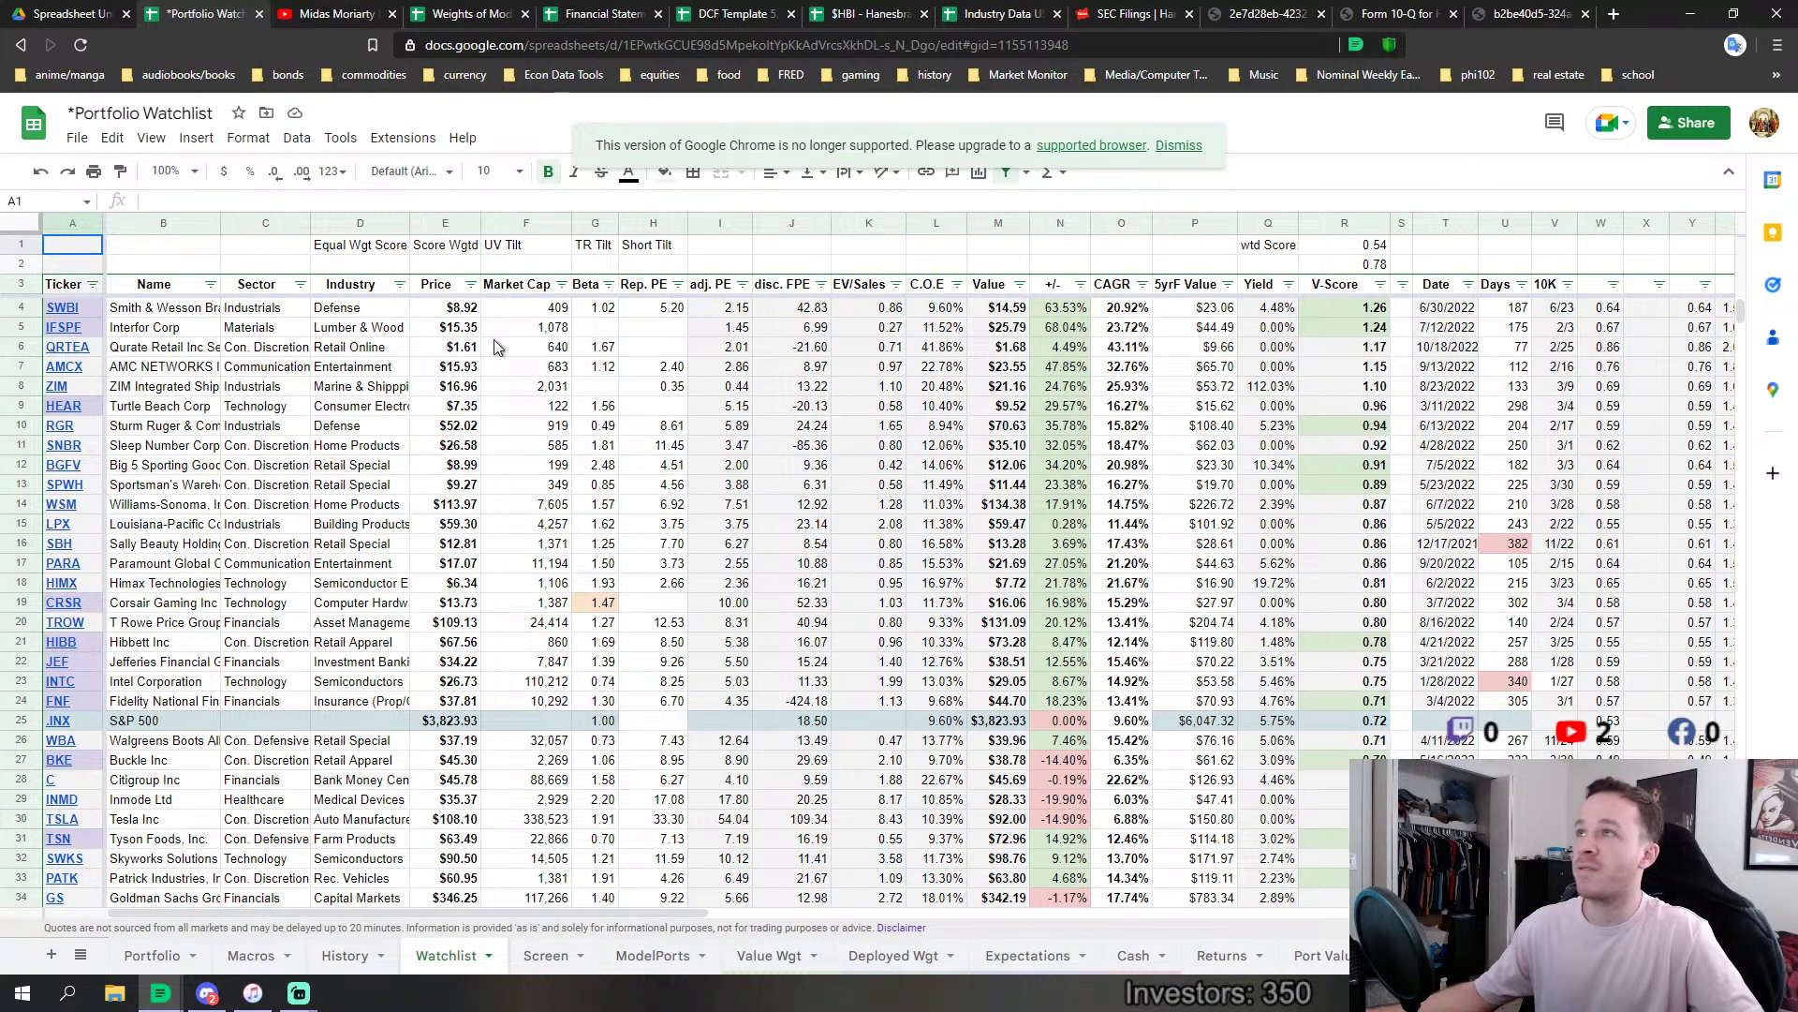
{"action": "left_click", "coordinate": [449, 13]}
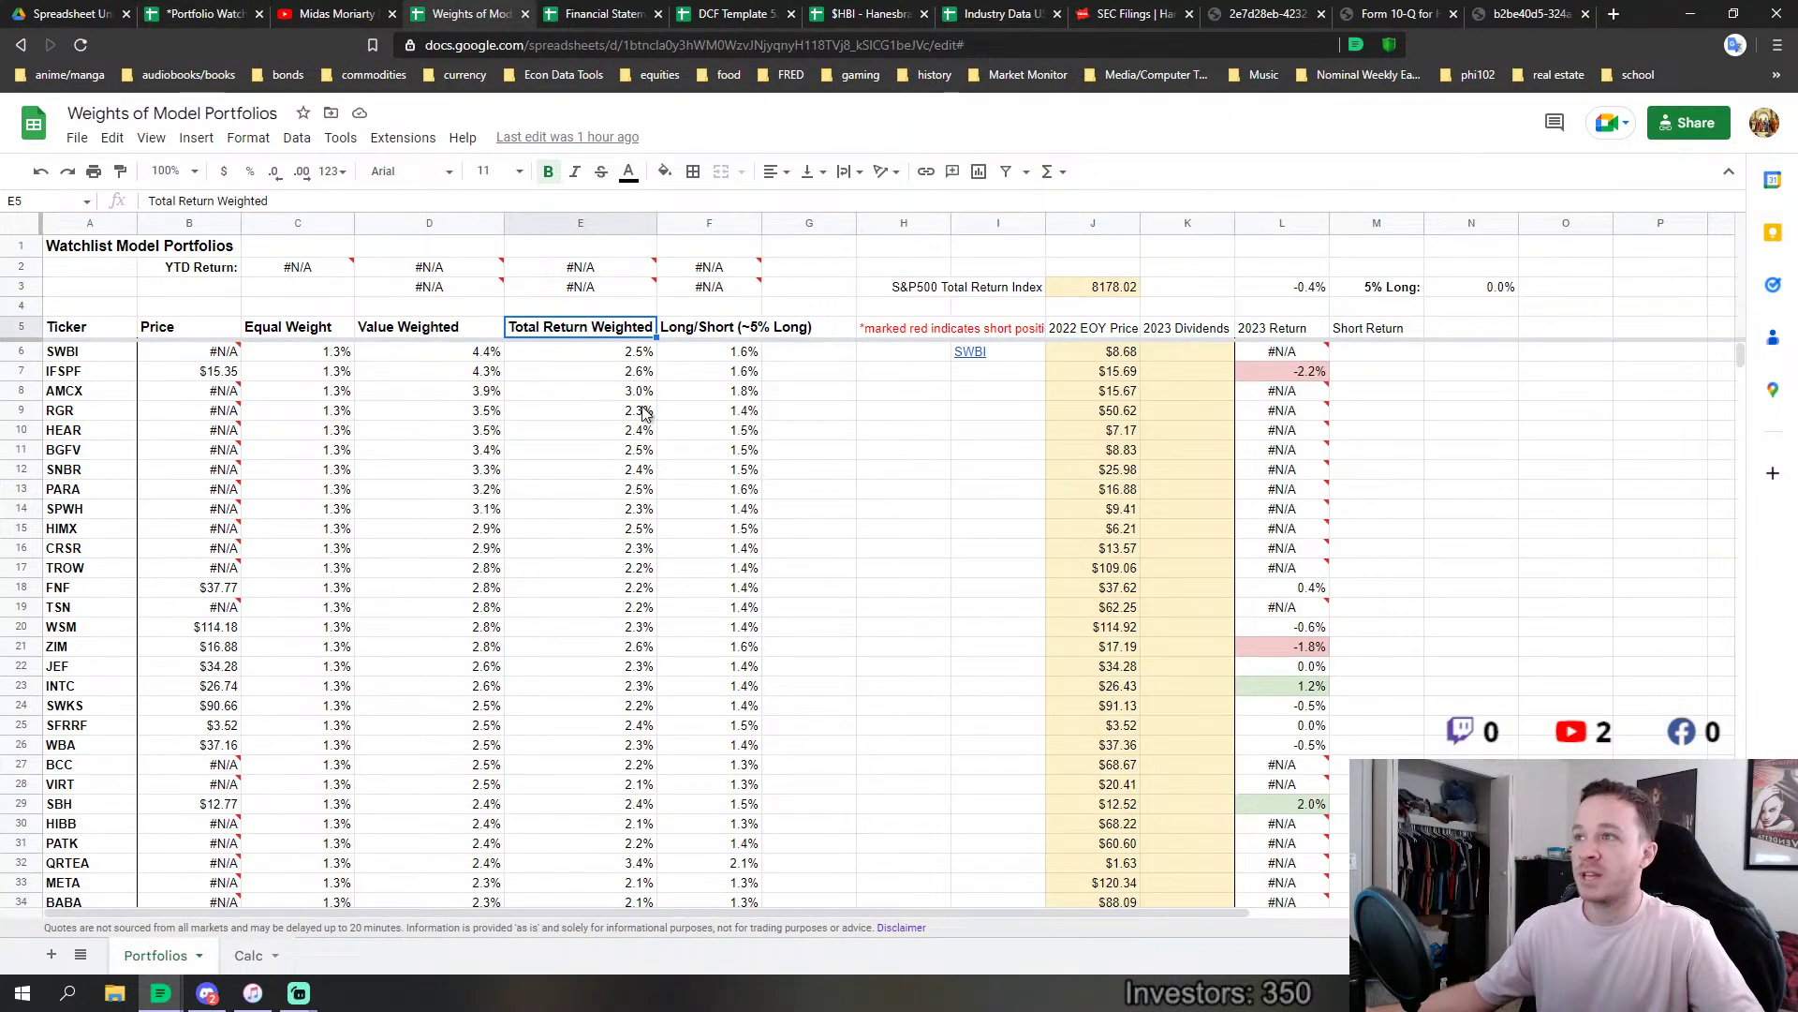
{"action": "scroll", "coordinate": [632, 365], "scroll_direction": "down", "scroll_amount": 5}
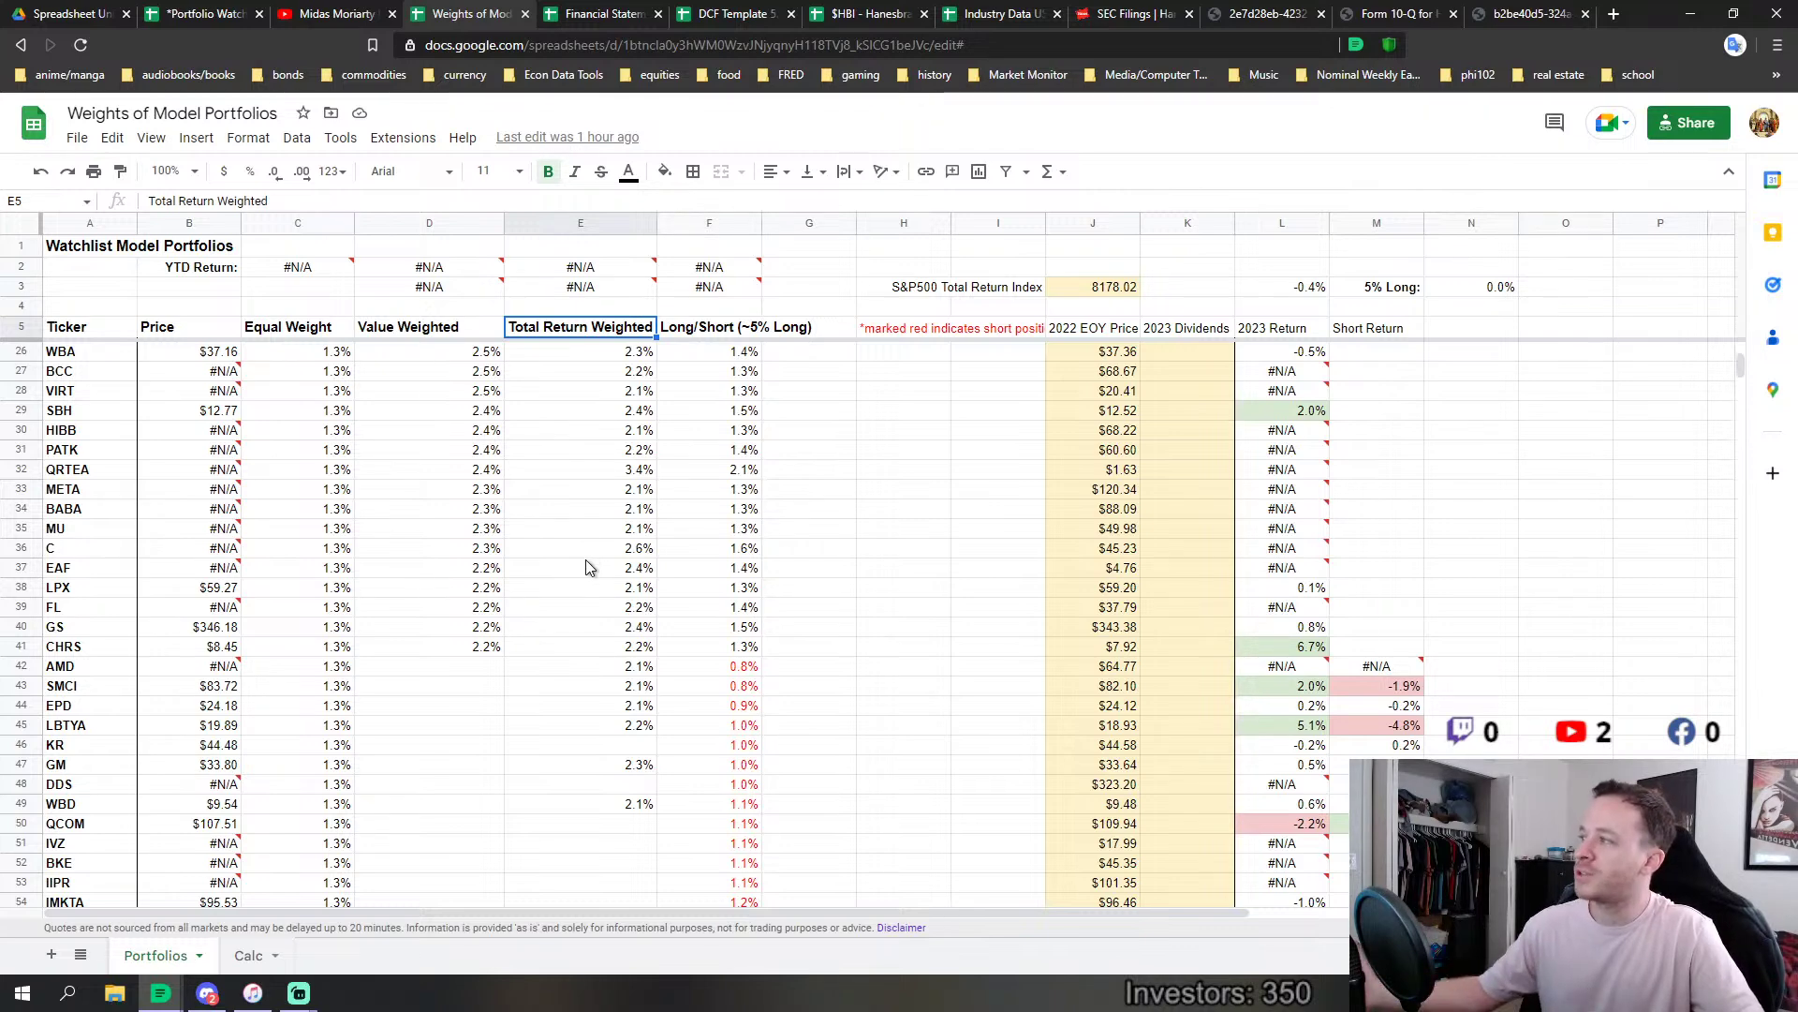
{"action": "scroll", "coordinate": [628, 674], "scroll_direction": "up", "scroll_amount": 5}
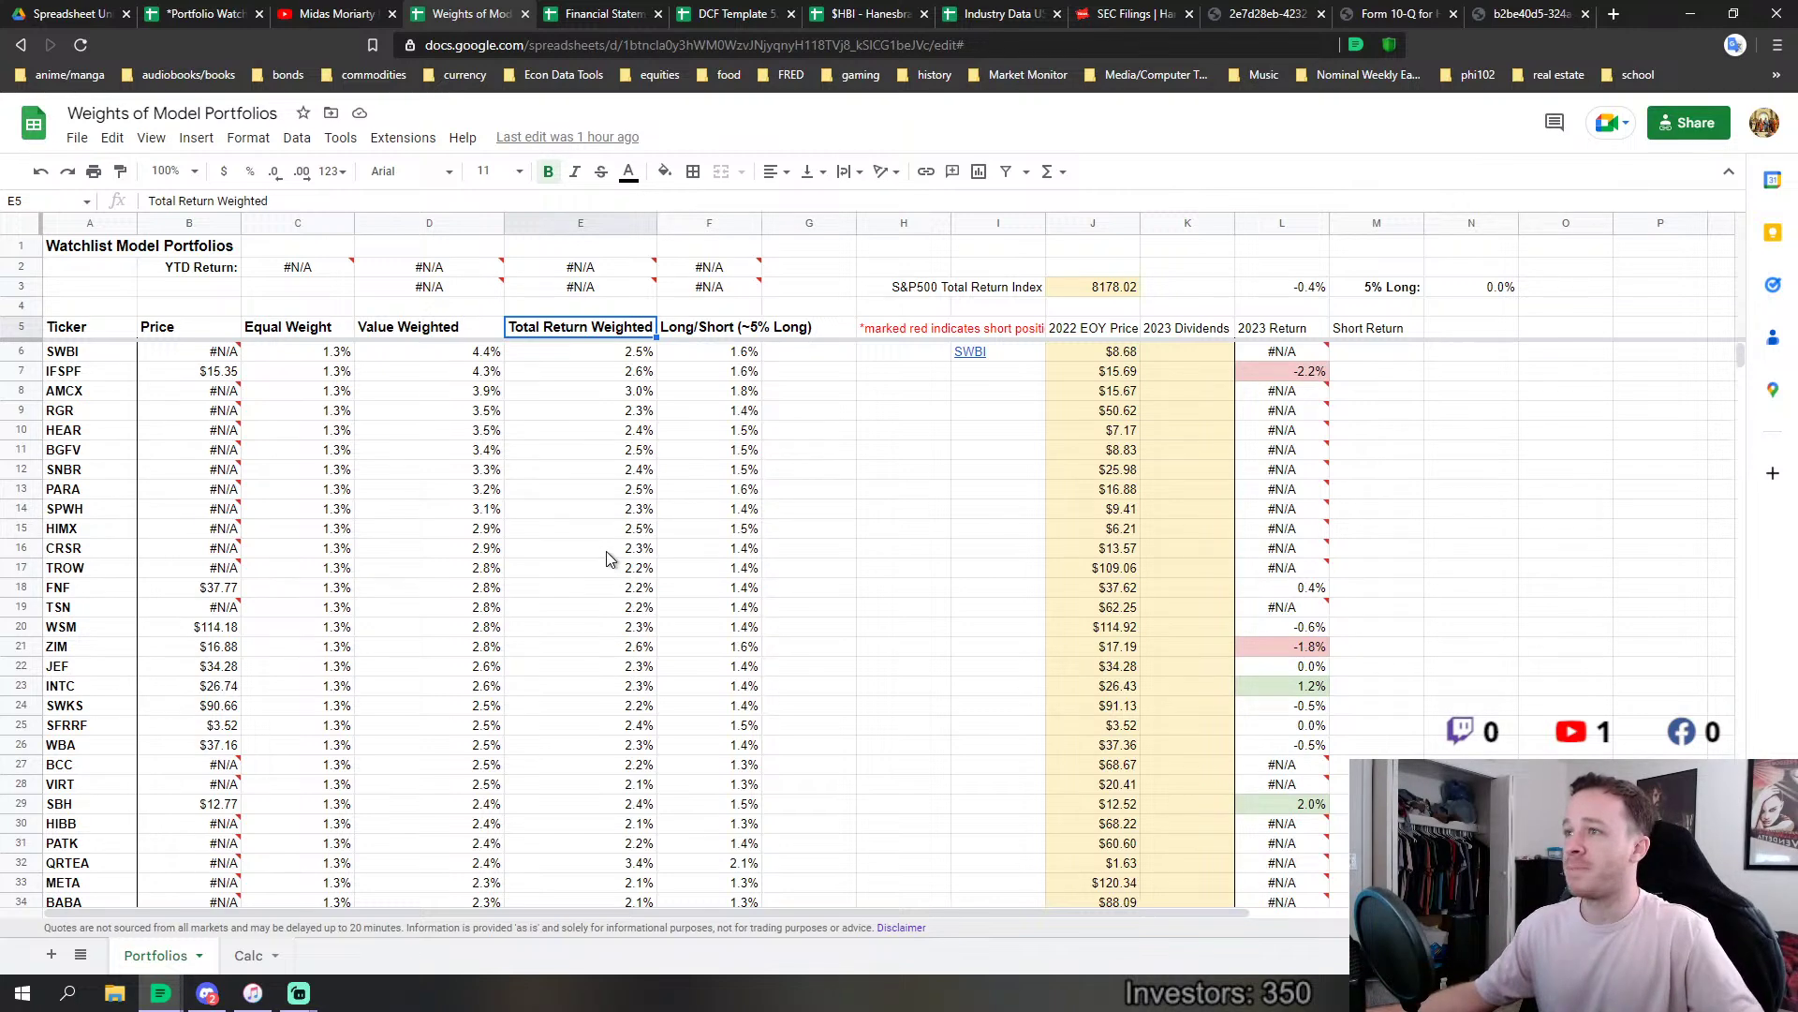
{"action": "scroll", "coordinate": [607, 559], "scroll_direction": "down", "scroll_amount": 7}
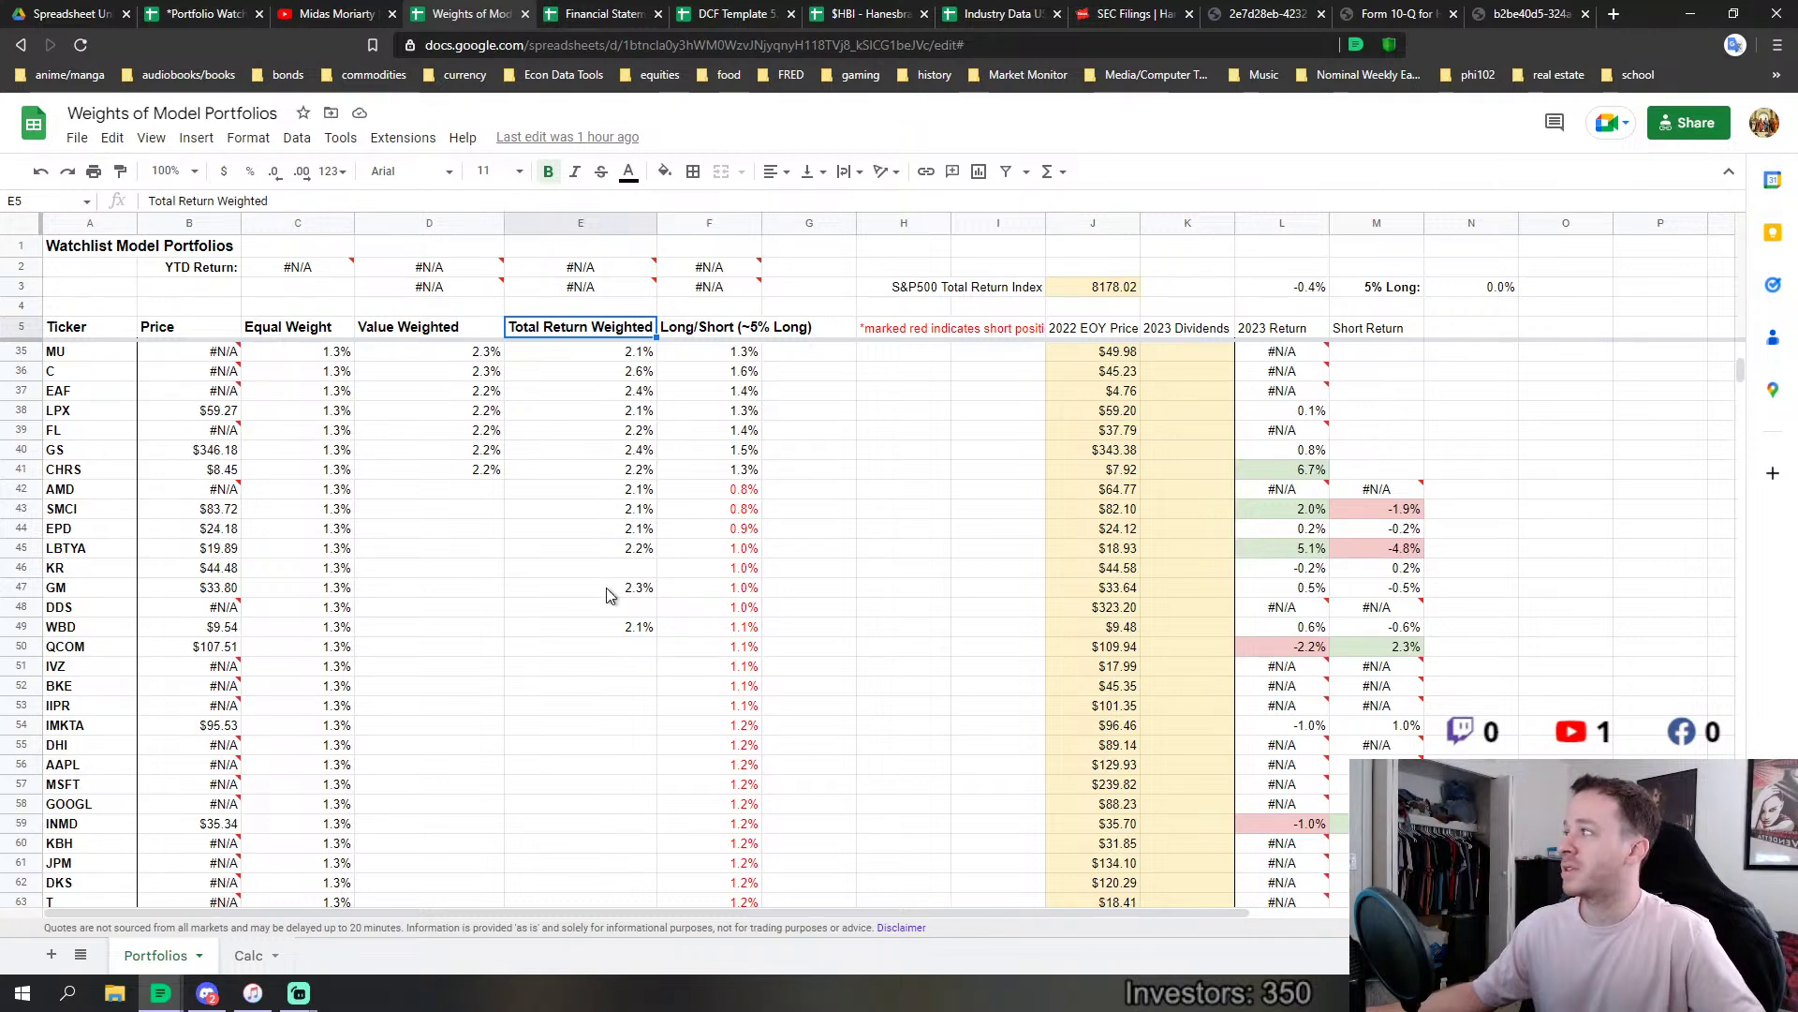
{"action": "scroll", "coordinate": [605, 579], "scroll_direction": "up", "scroll_amount": 7}
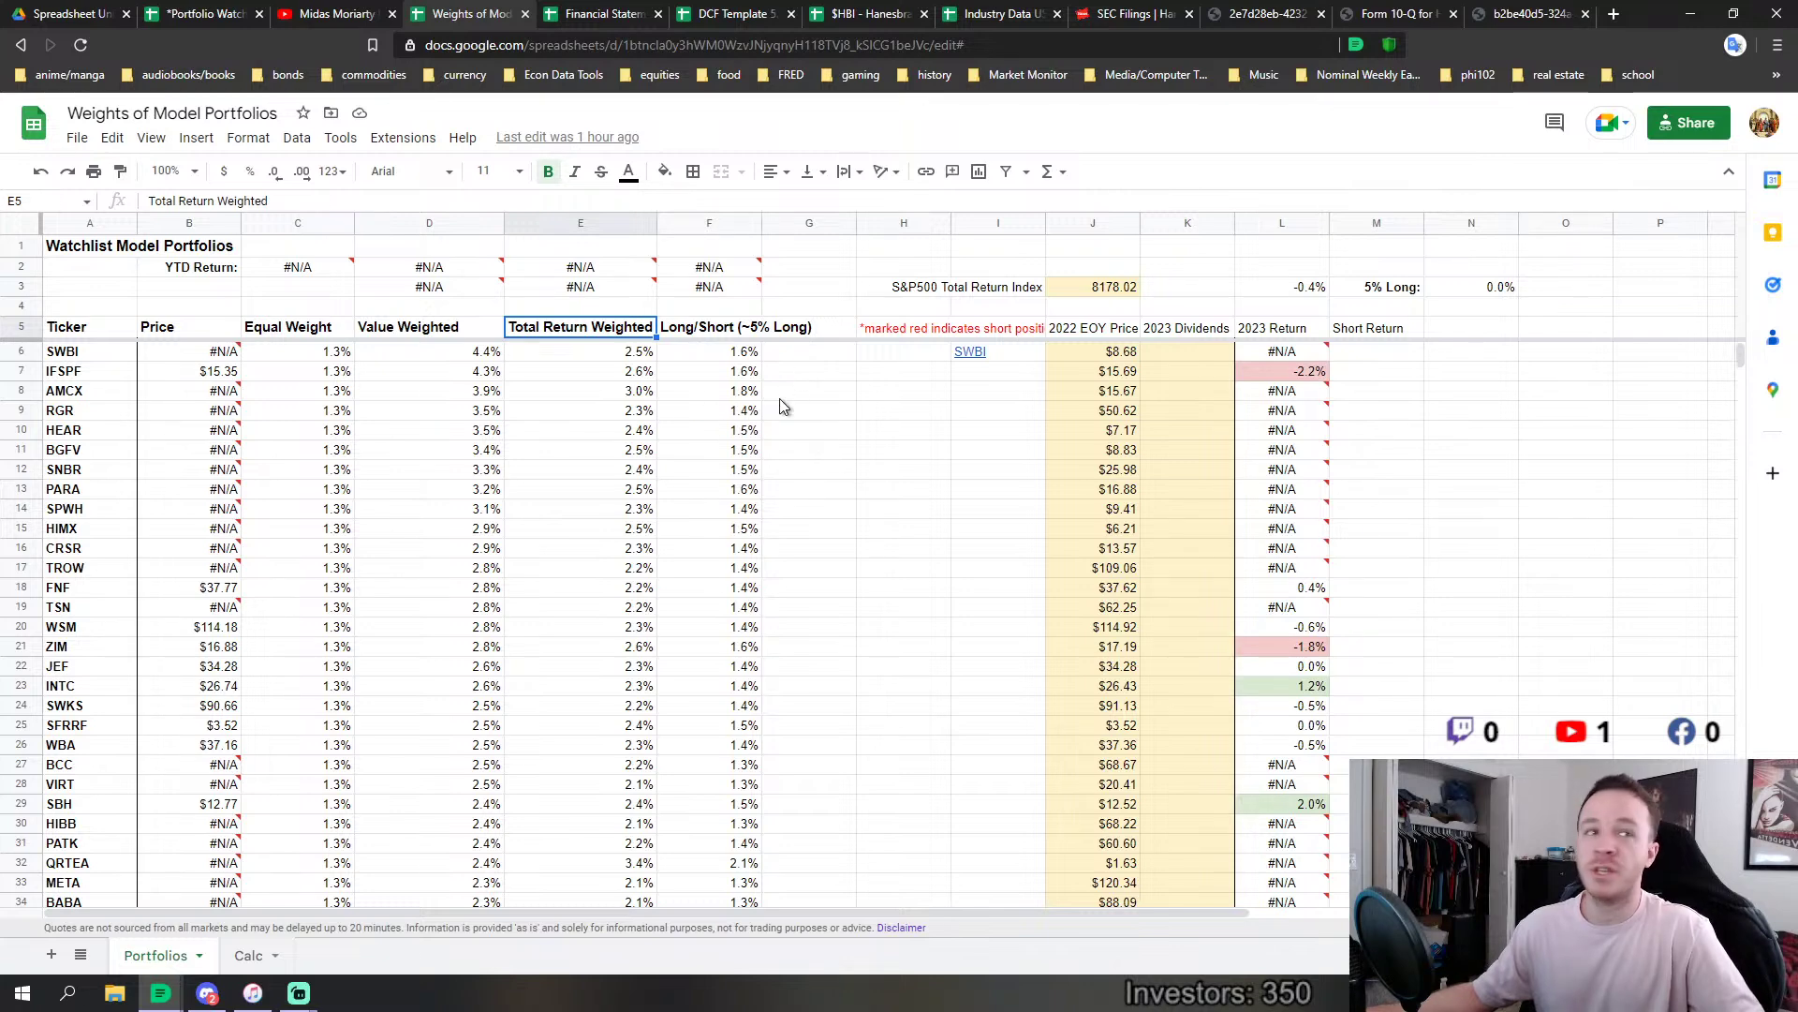
Examine the Long/Short (~5% Long) column from SWBI down to ICHR, including the short positions marked red.
{"action": "scroll", "coordinate": [743, 360], "scroll_direction": "down", "scroll_amount": 15}
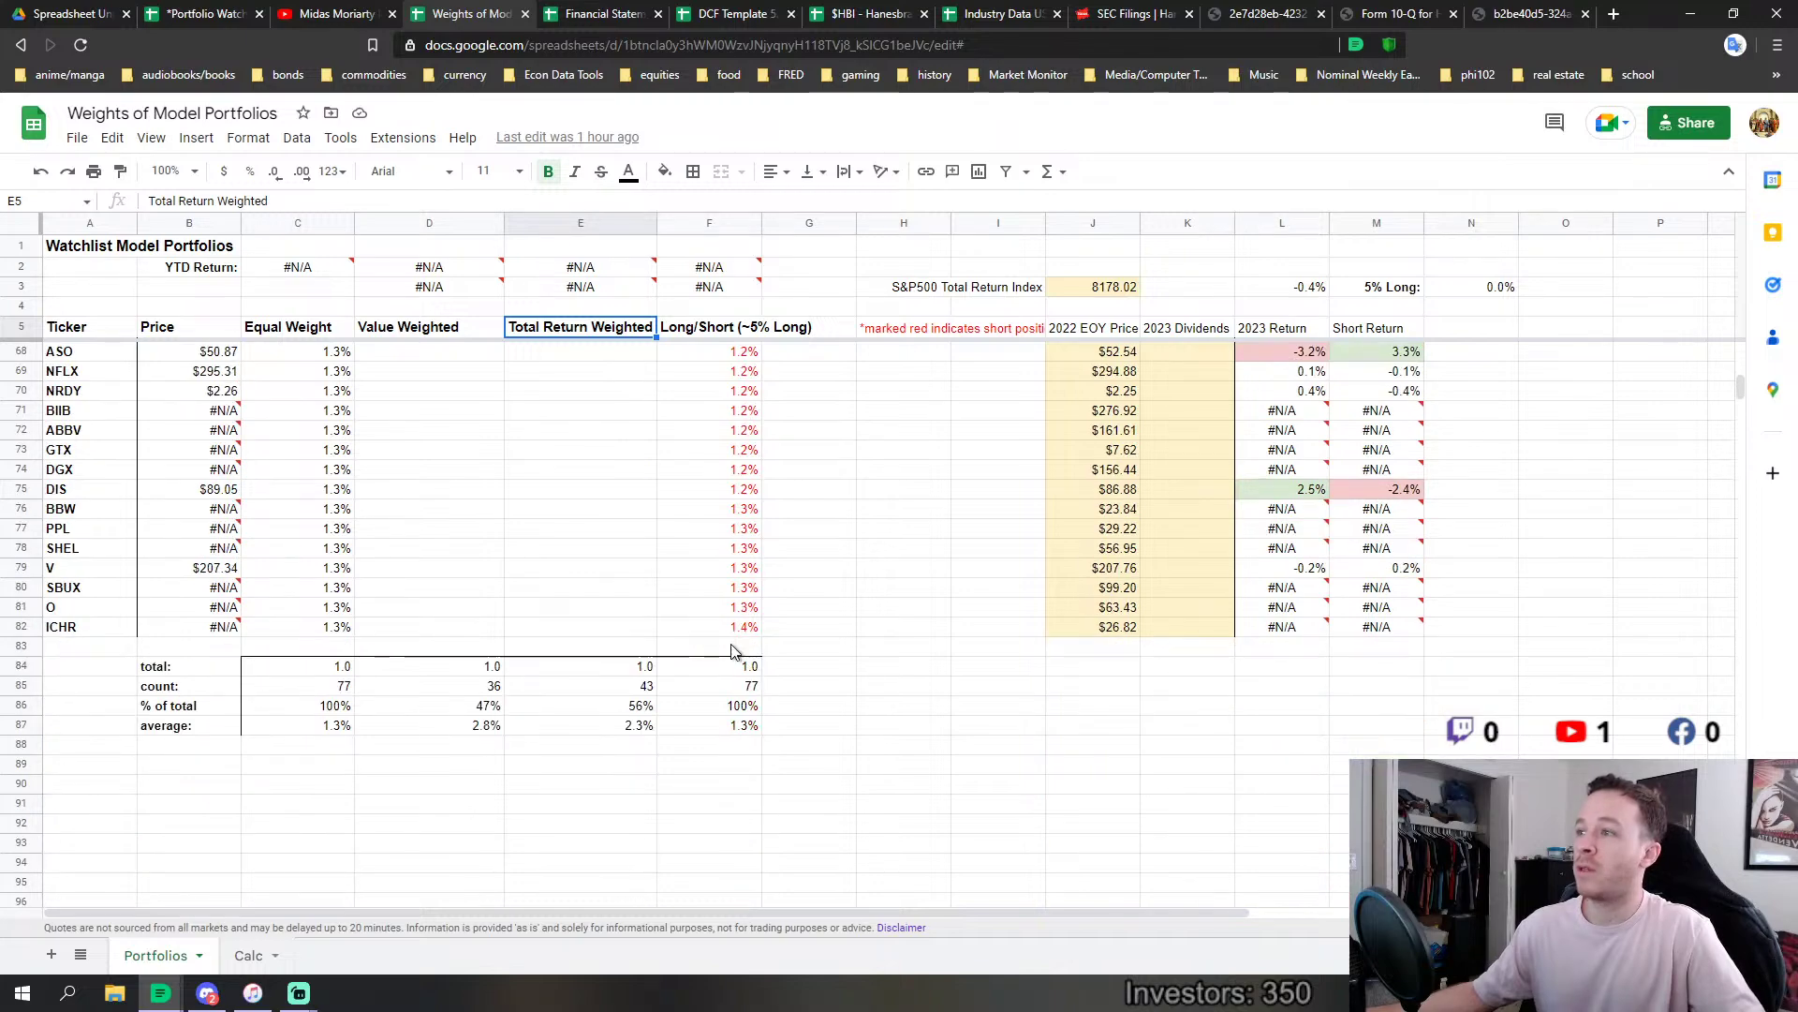
{"action": "scroll", "coordinate": [735, 618], "scroll_direction": "up", "scroll_amount": 15}
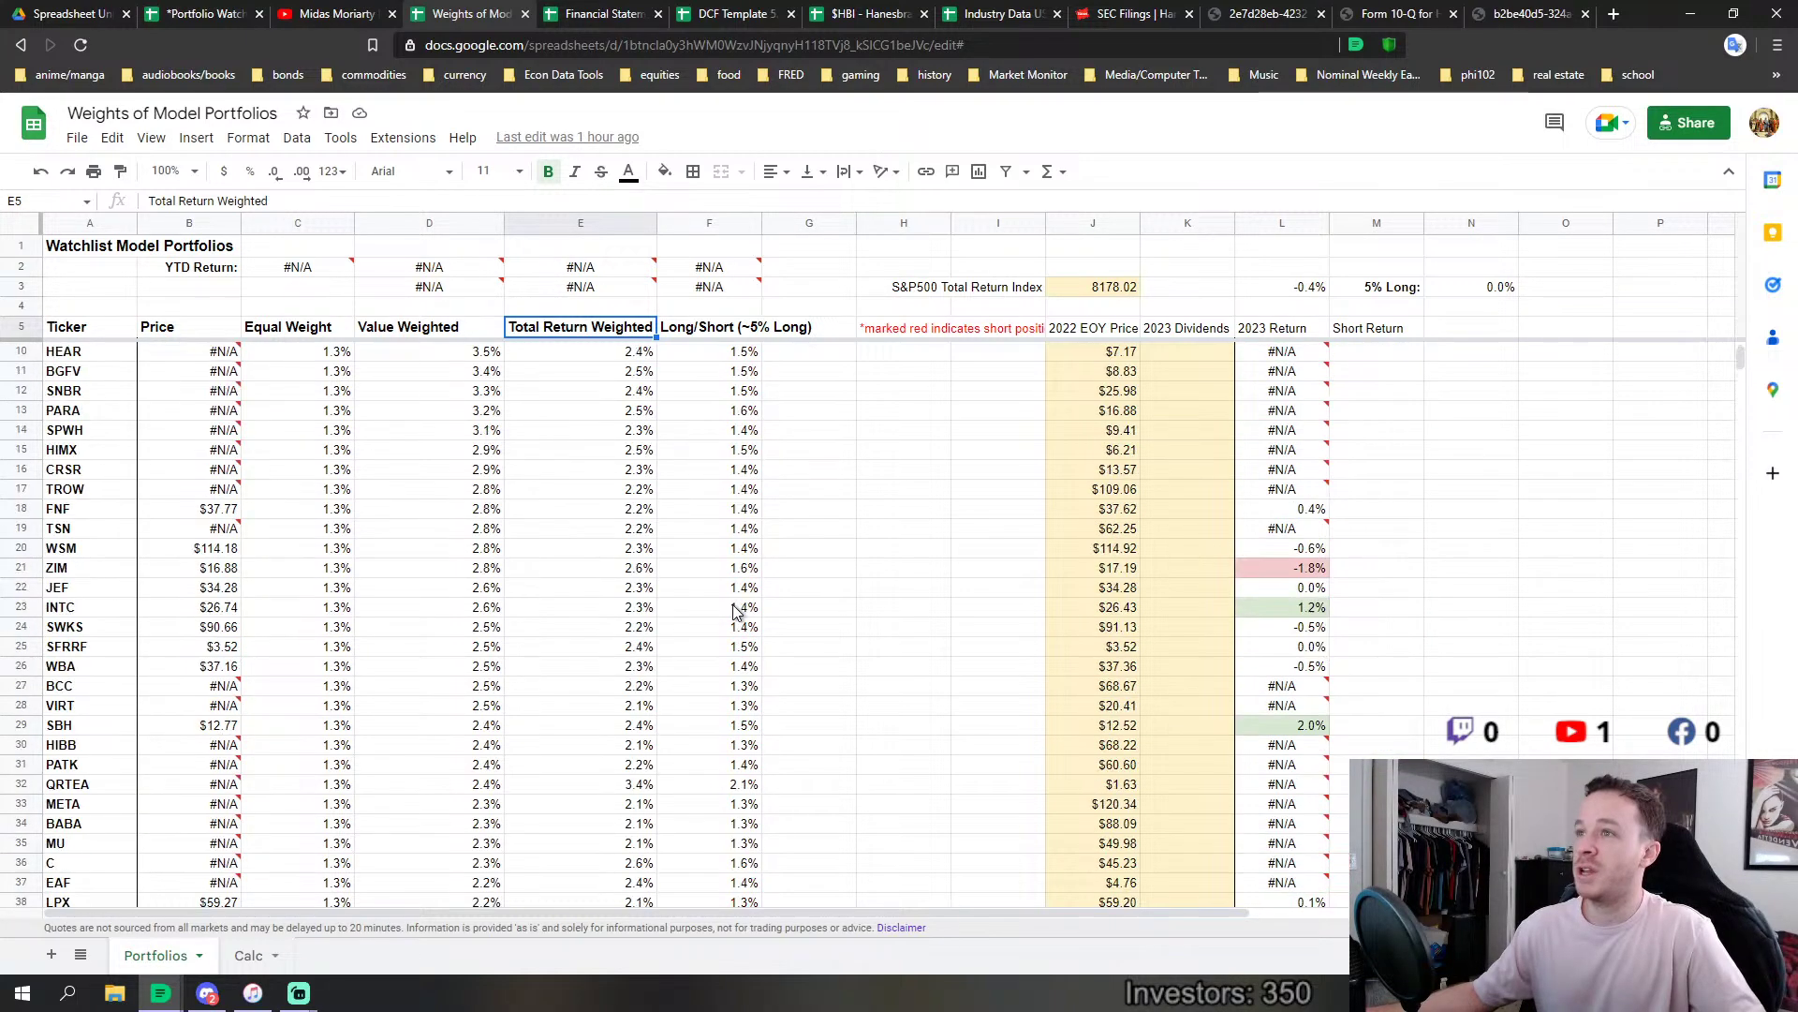
{"action": "scroll", "coordinate": [736, 610], "scroll_direction": "down", "scroll_amount": 7}
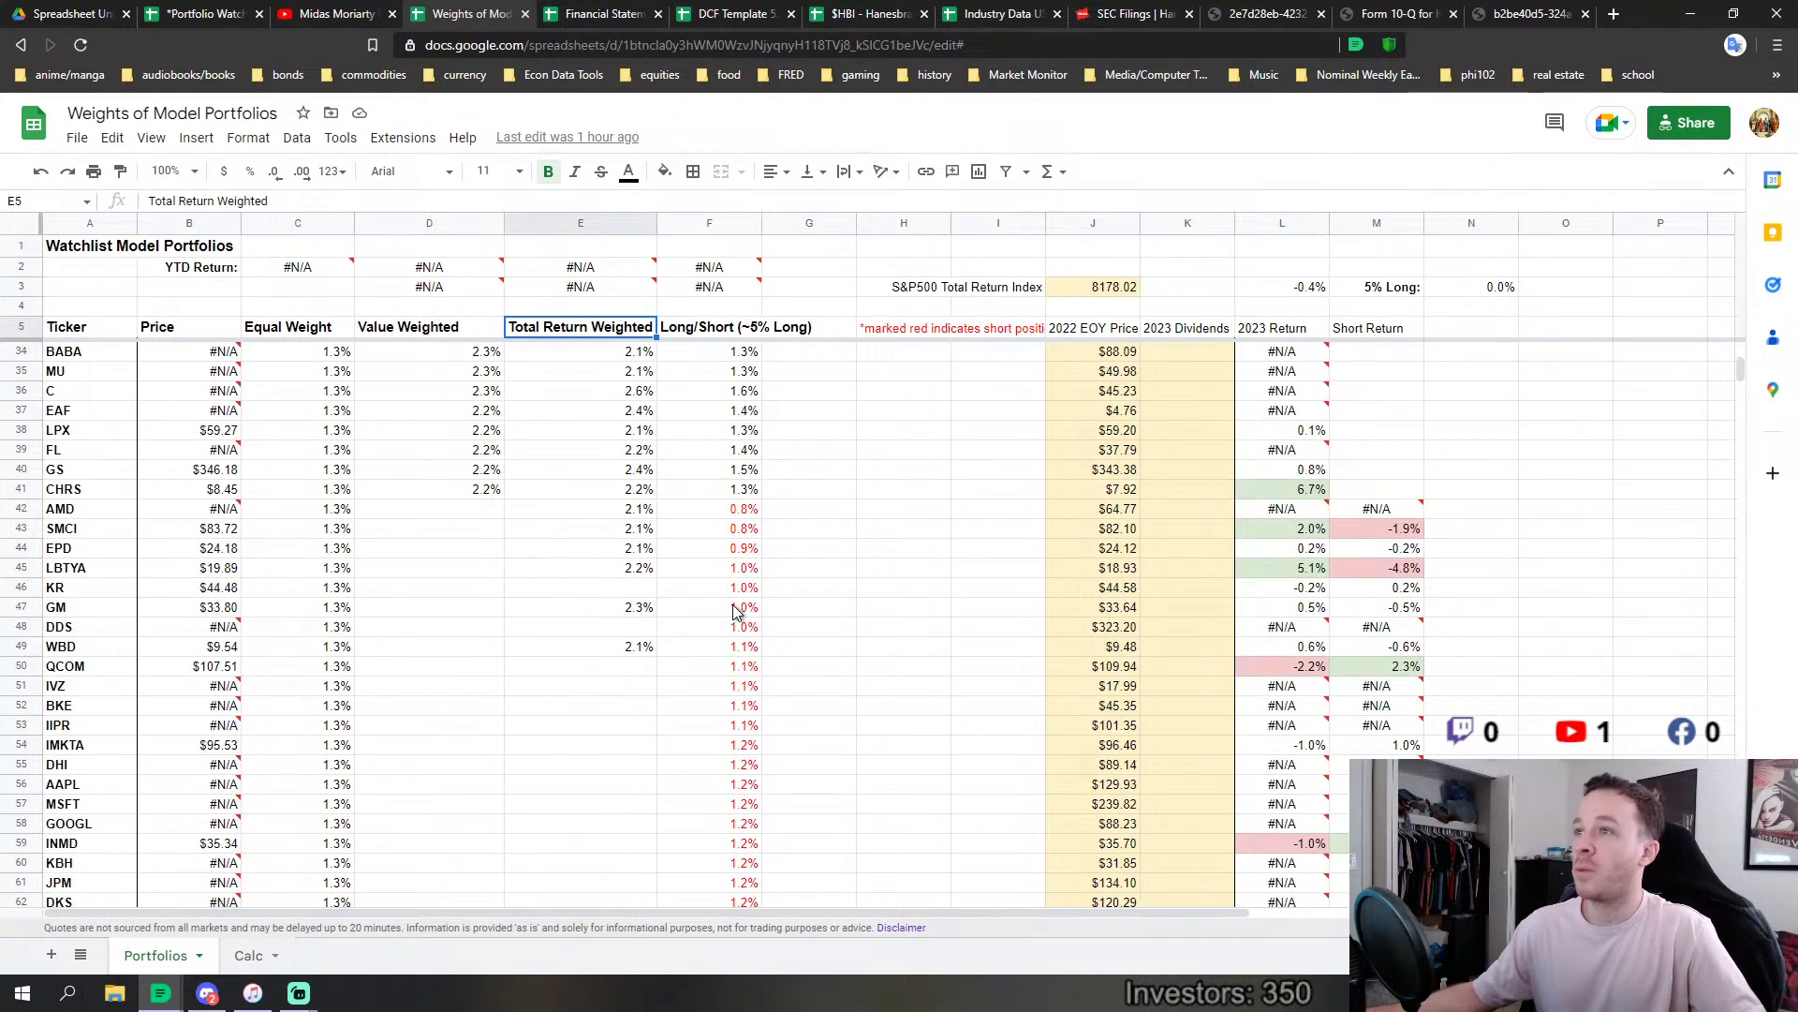
{"action": "scroll", "coordinate": [735, 610], "scroll_direction": "up", "scroll_amount": 4}
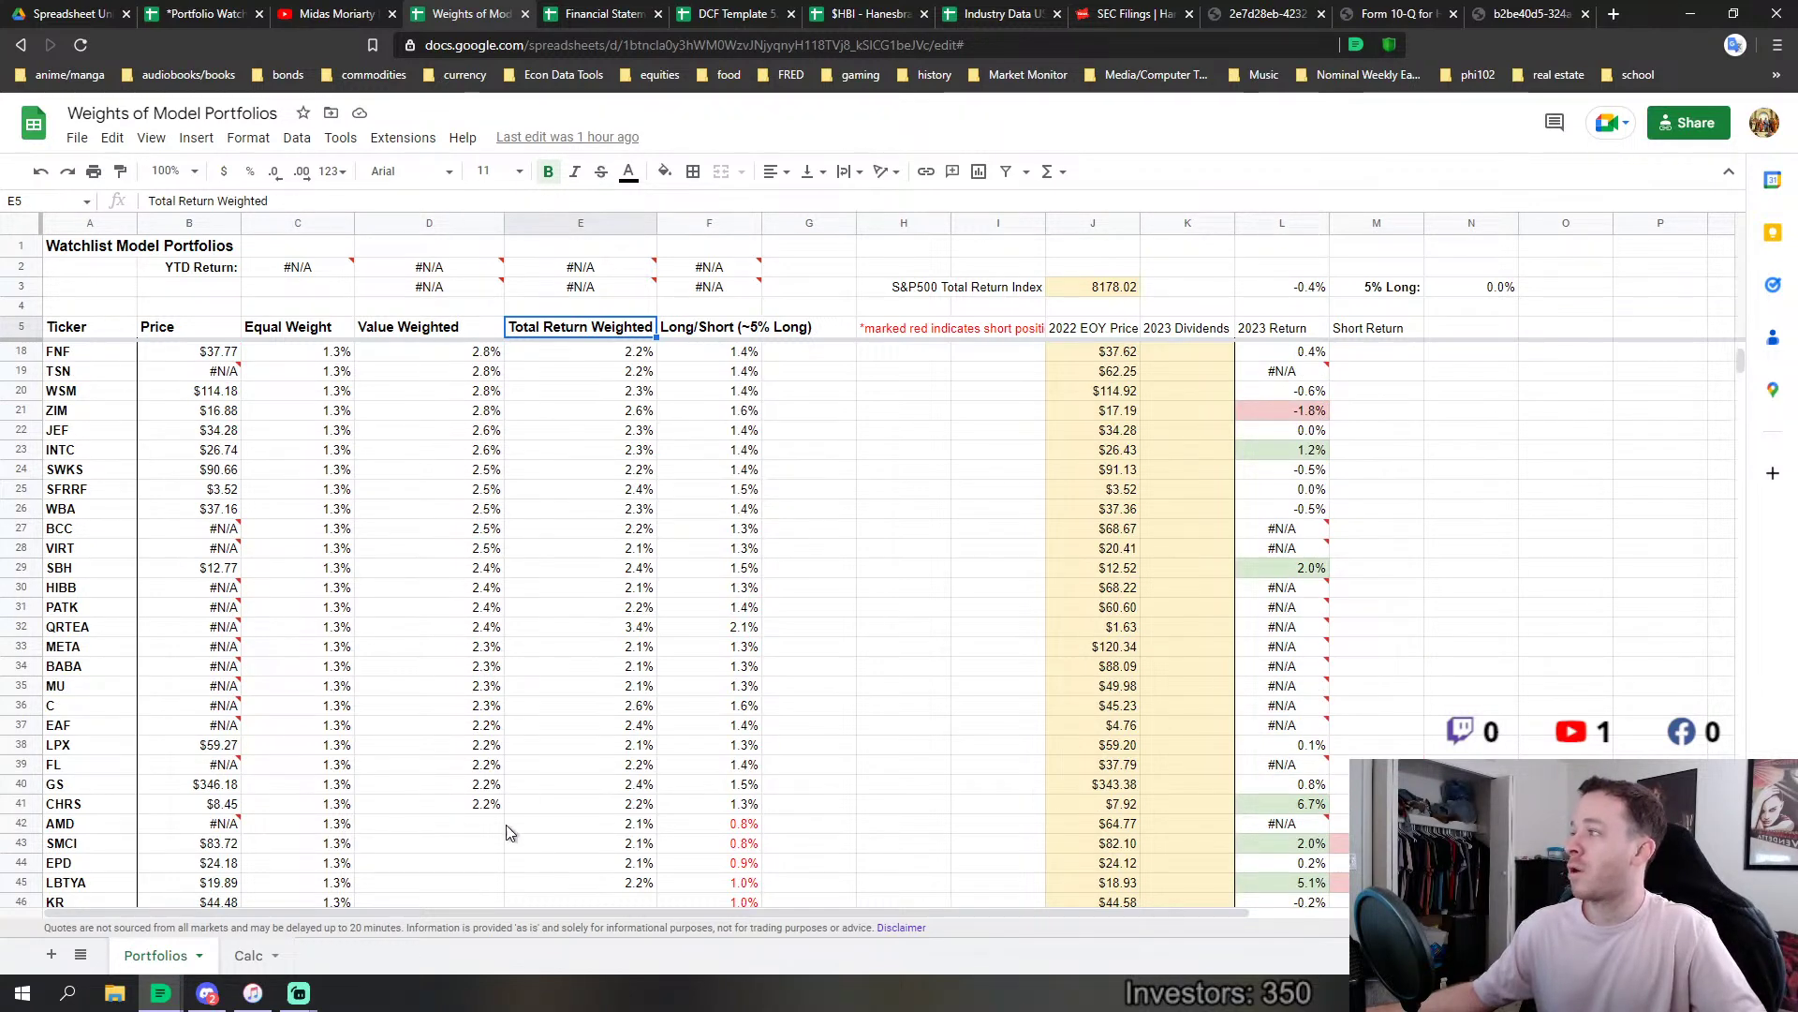
{"action": "scroll", "coordinate": [781, 819], "scroll_direction": "down", "scroll_amount": 4}
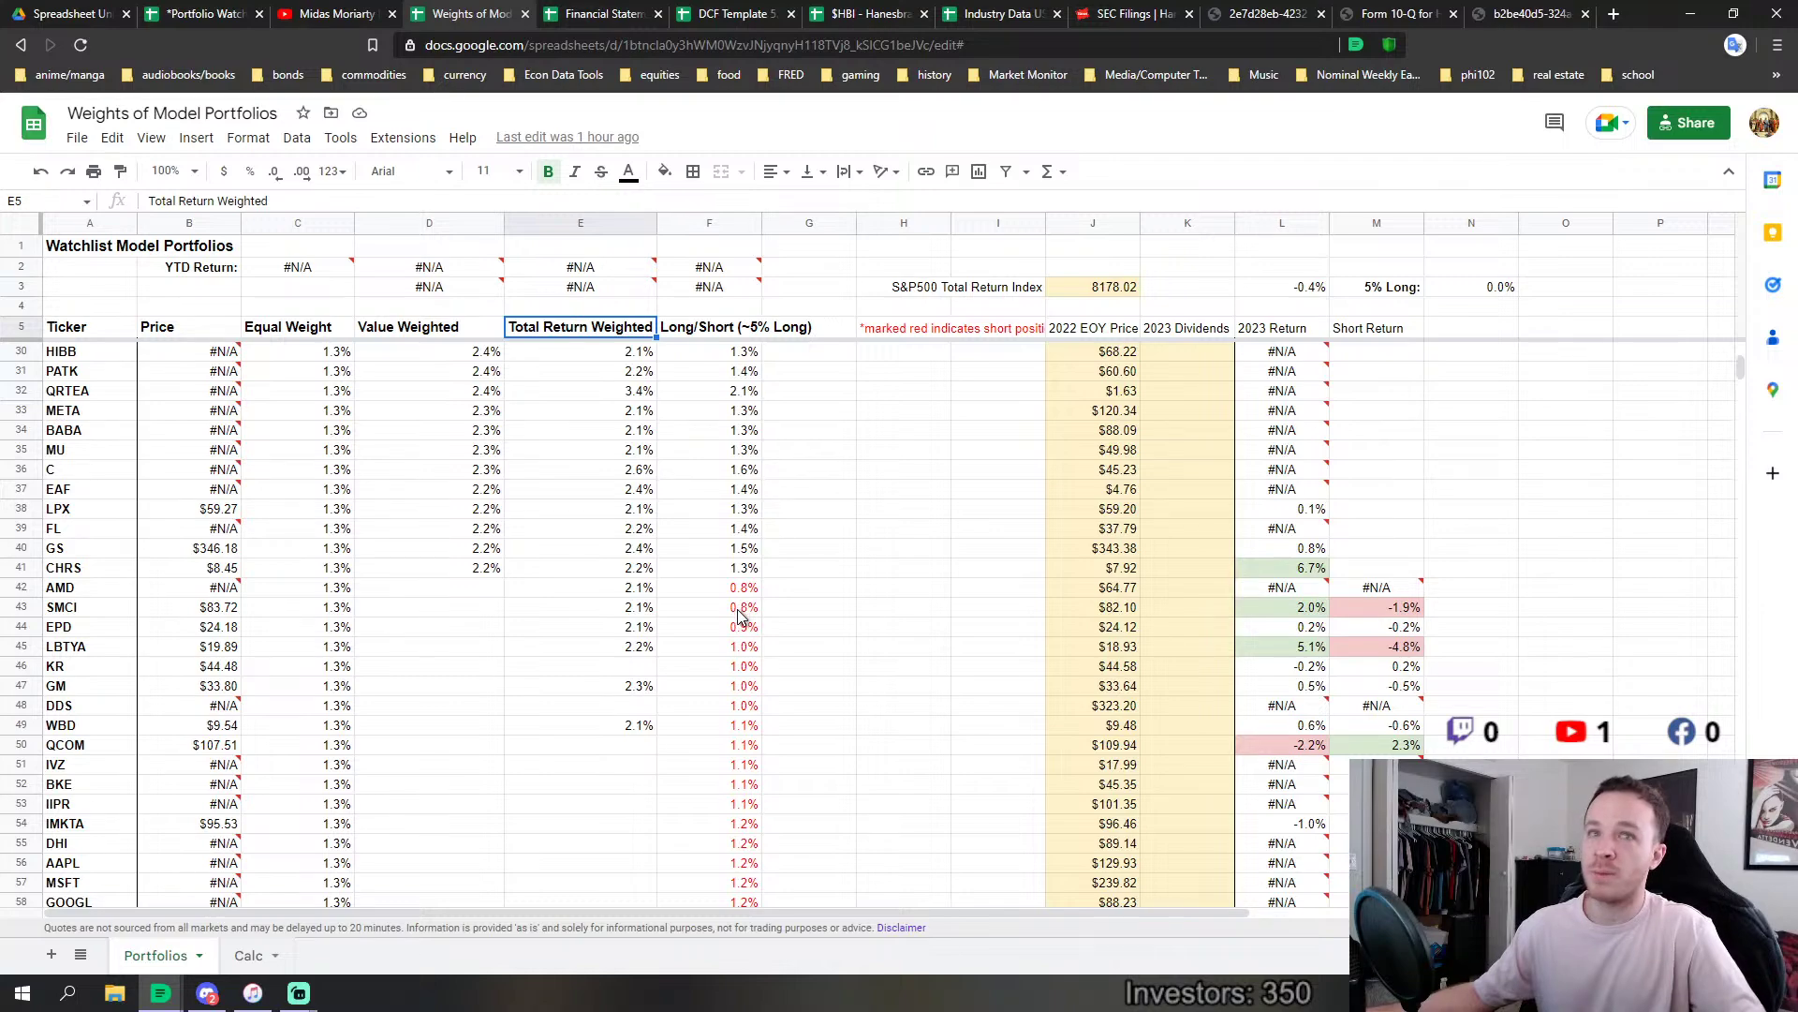
{"action": "scroll", "coordinate": [738, 656], "scroll_direction": "down", "scroll_amount": 10}
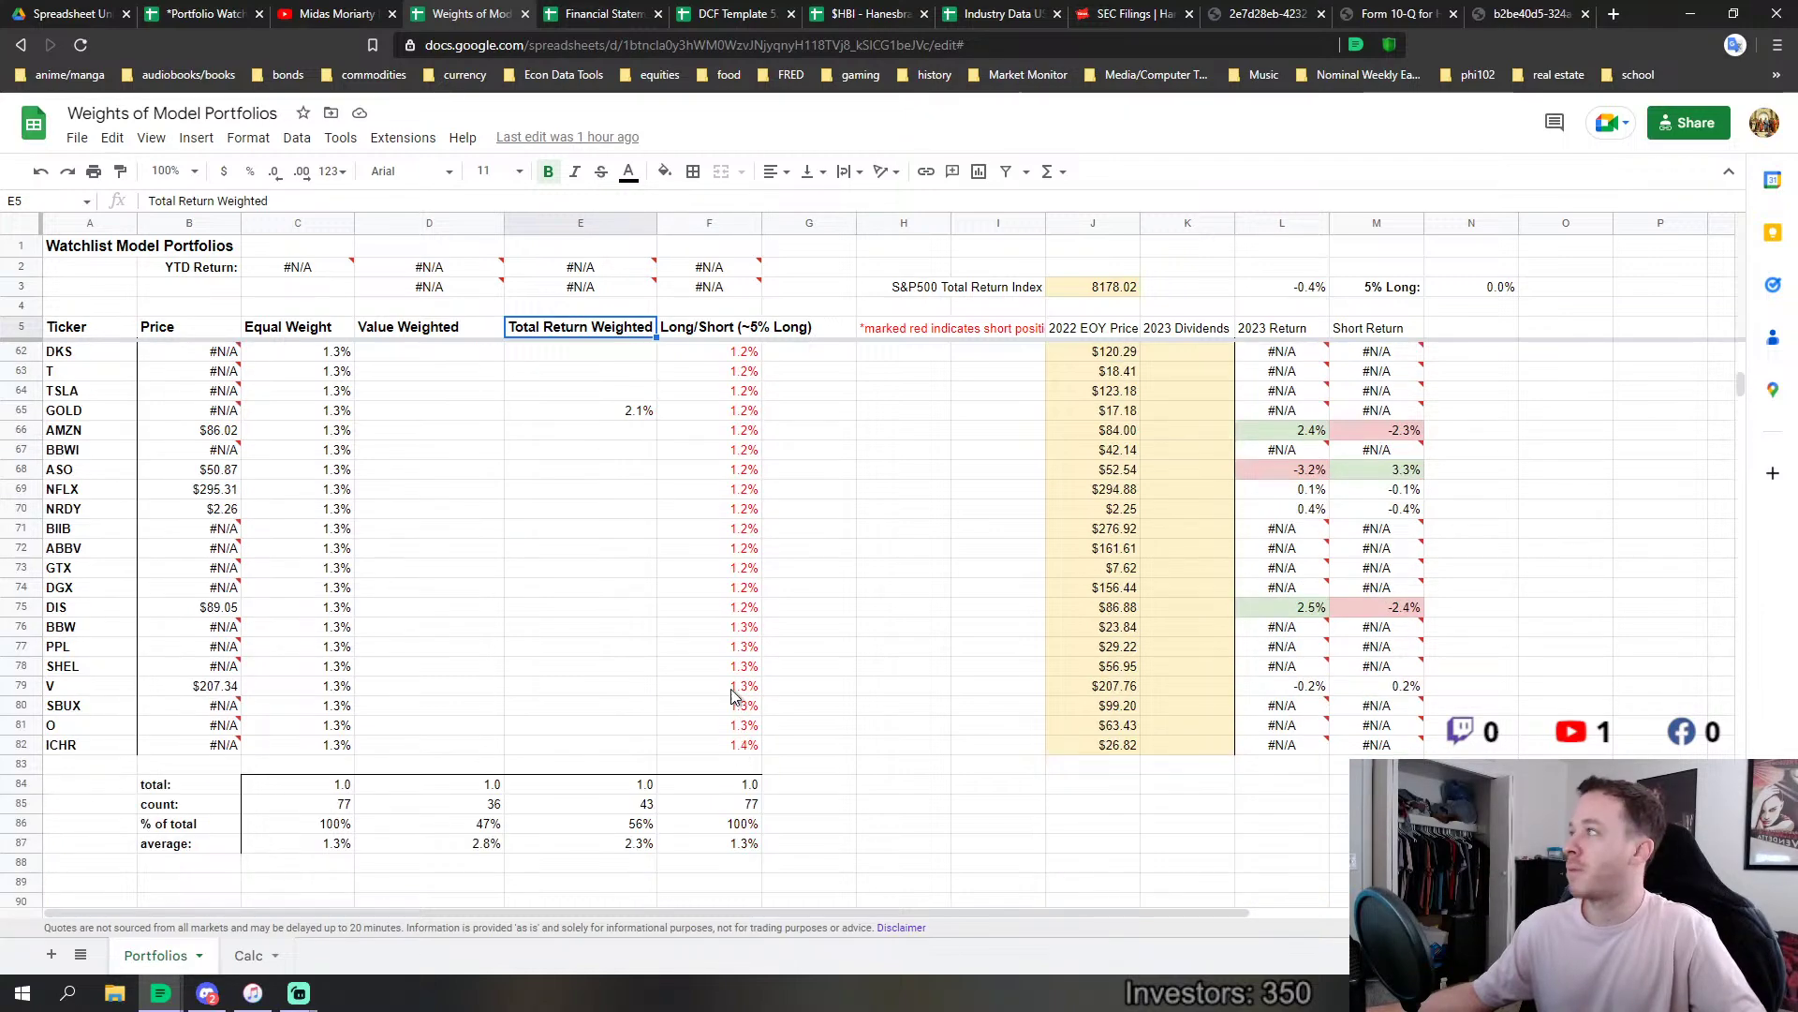
{"action": "scroll", "coordinate": [734, 695], "scroll_direction": "up", "scroll_amount": 18}
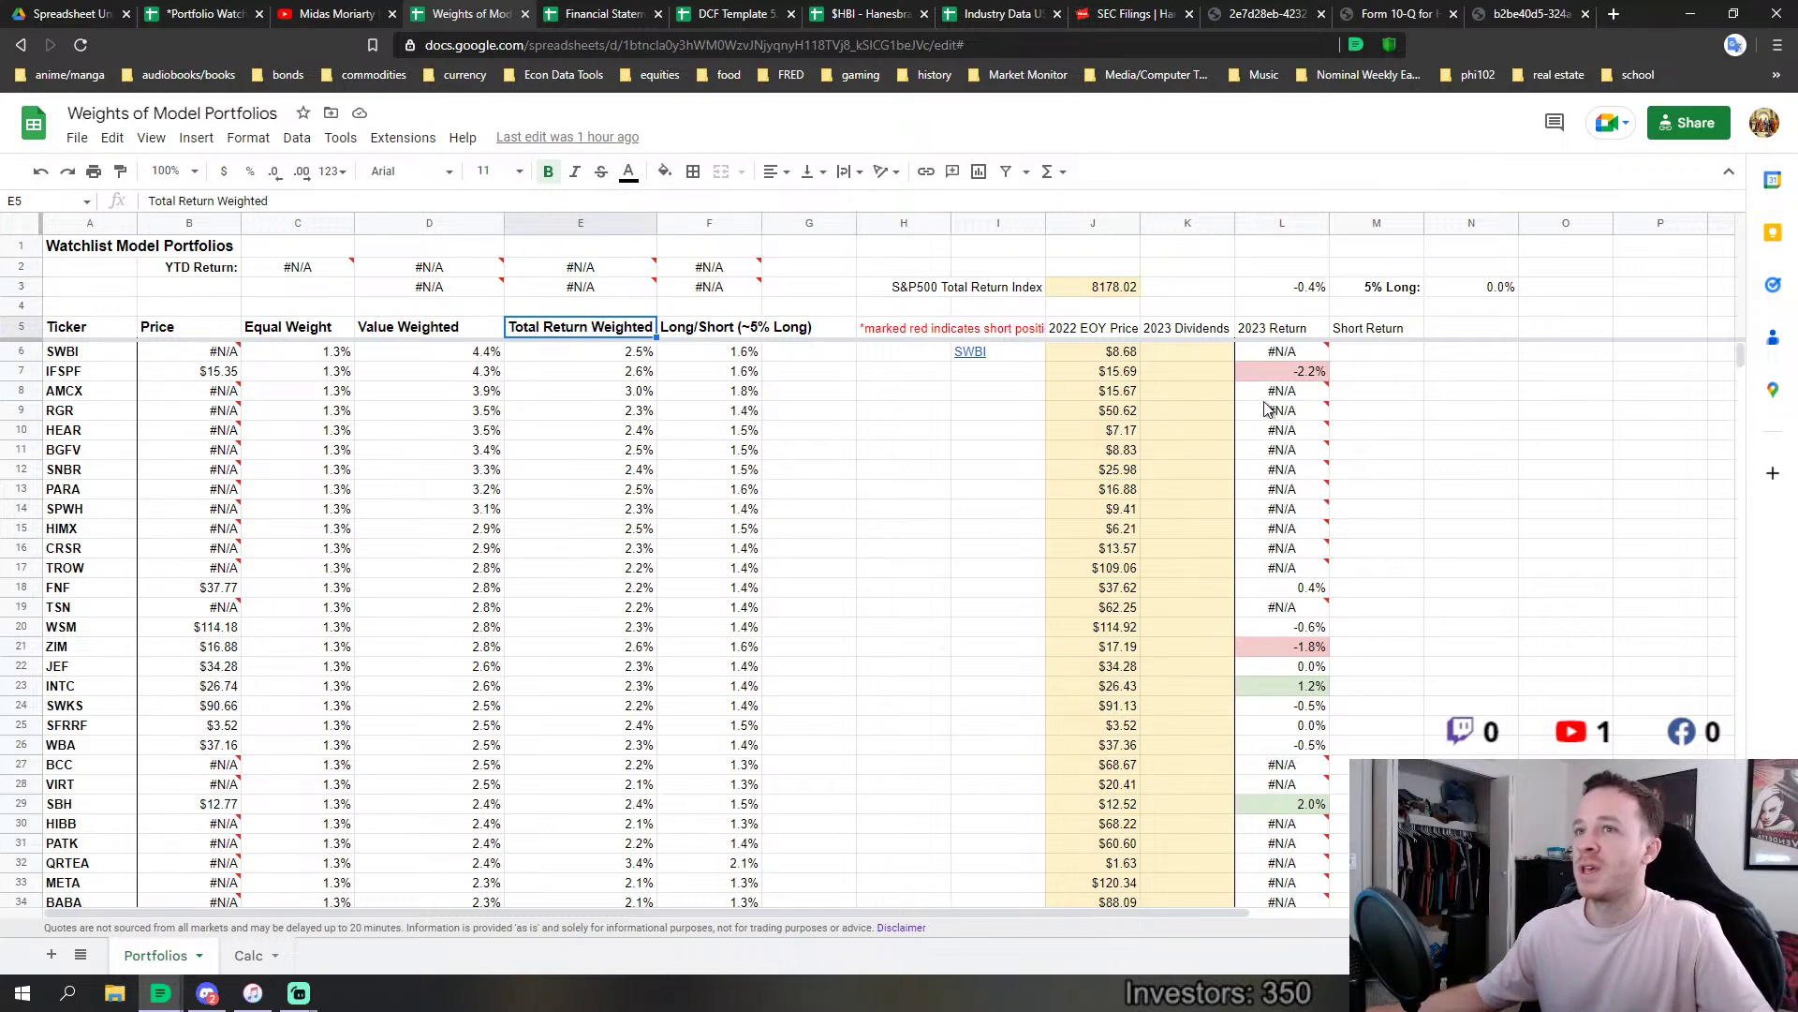
Reload the Weights of Model Portfolios spreadsheet, dismiss the unsupported browser notice and check the Price and 2023 Return columns.
{"action": "left_click", "coordinate": [86, 49]}
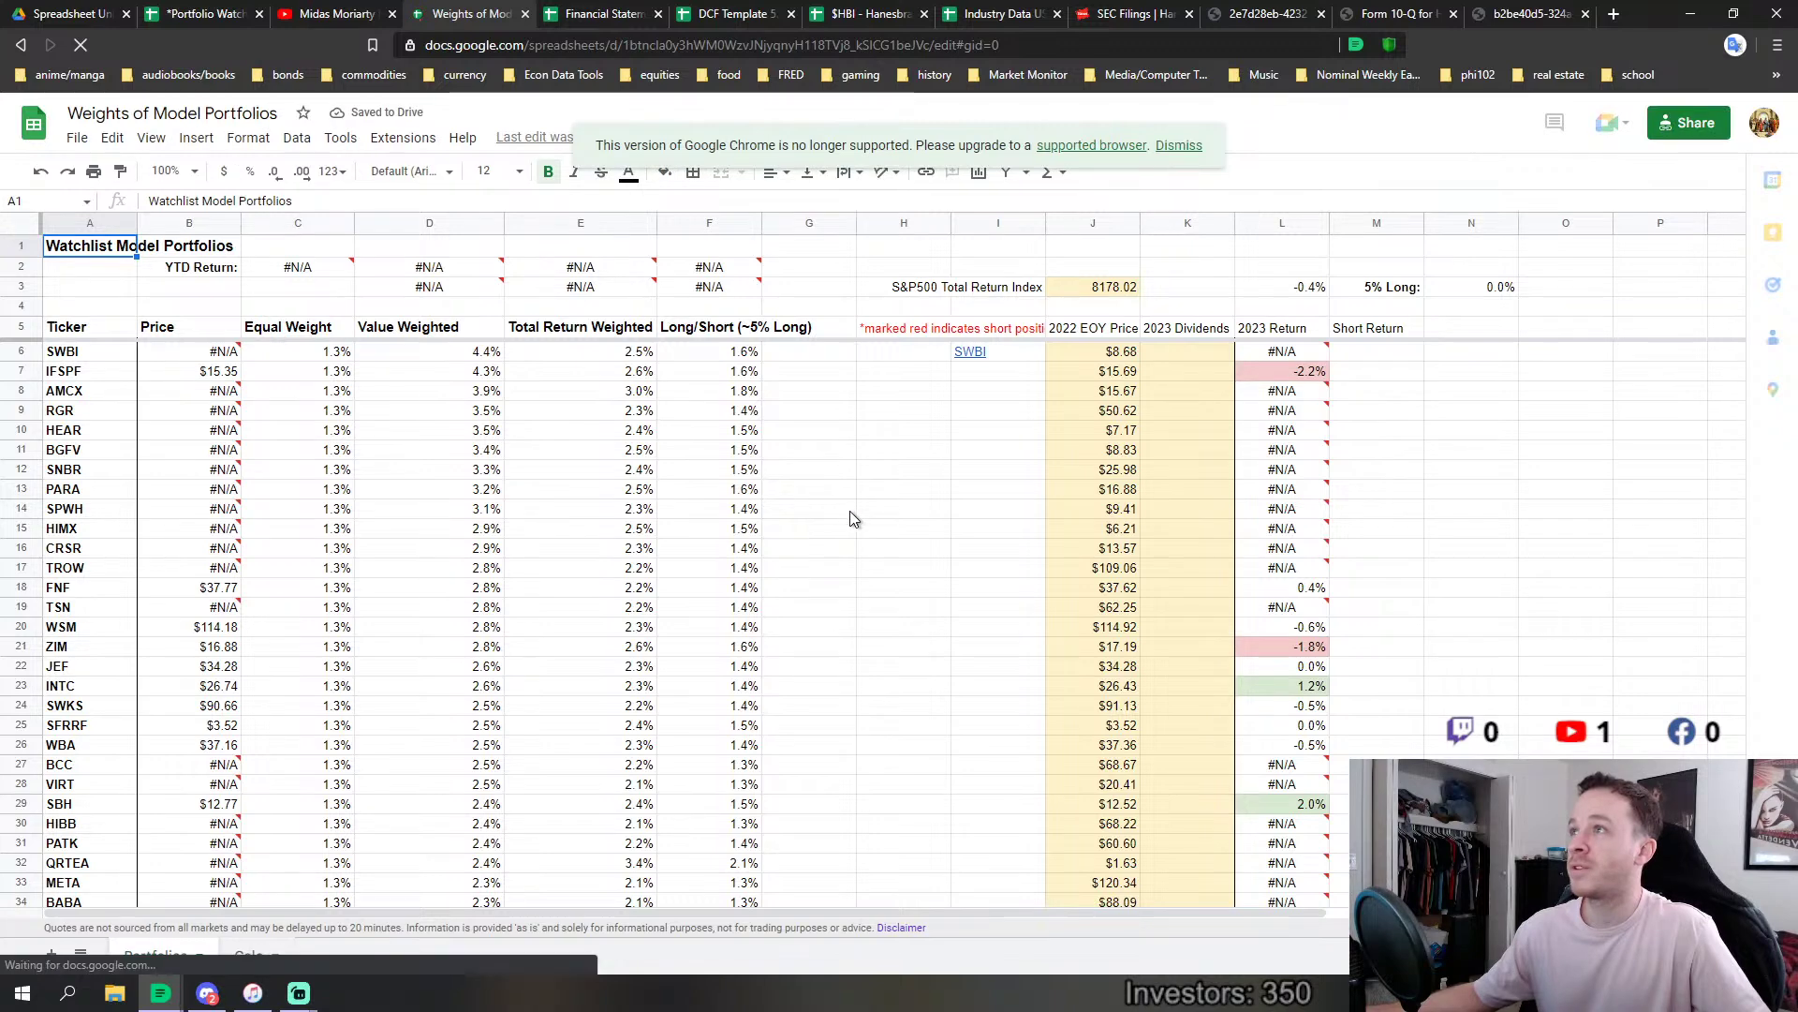
{"action": "left_click", "coordinate": [1173, 147]}
{"action": "mouse_move", "coordinate": [374, 270]}
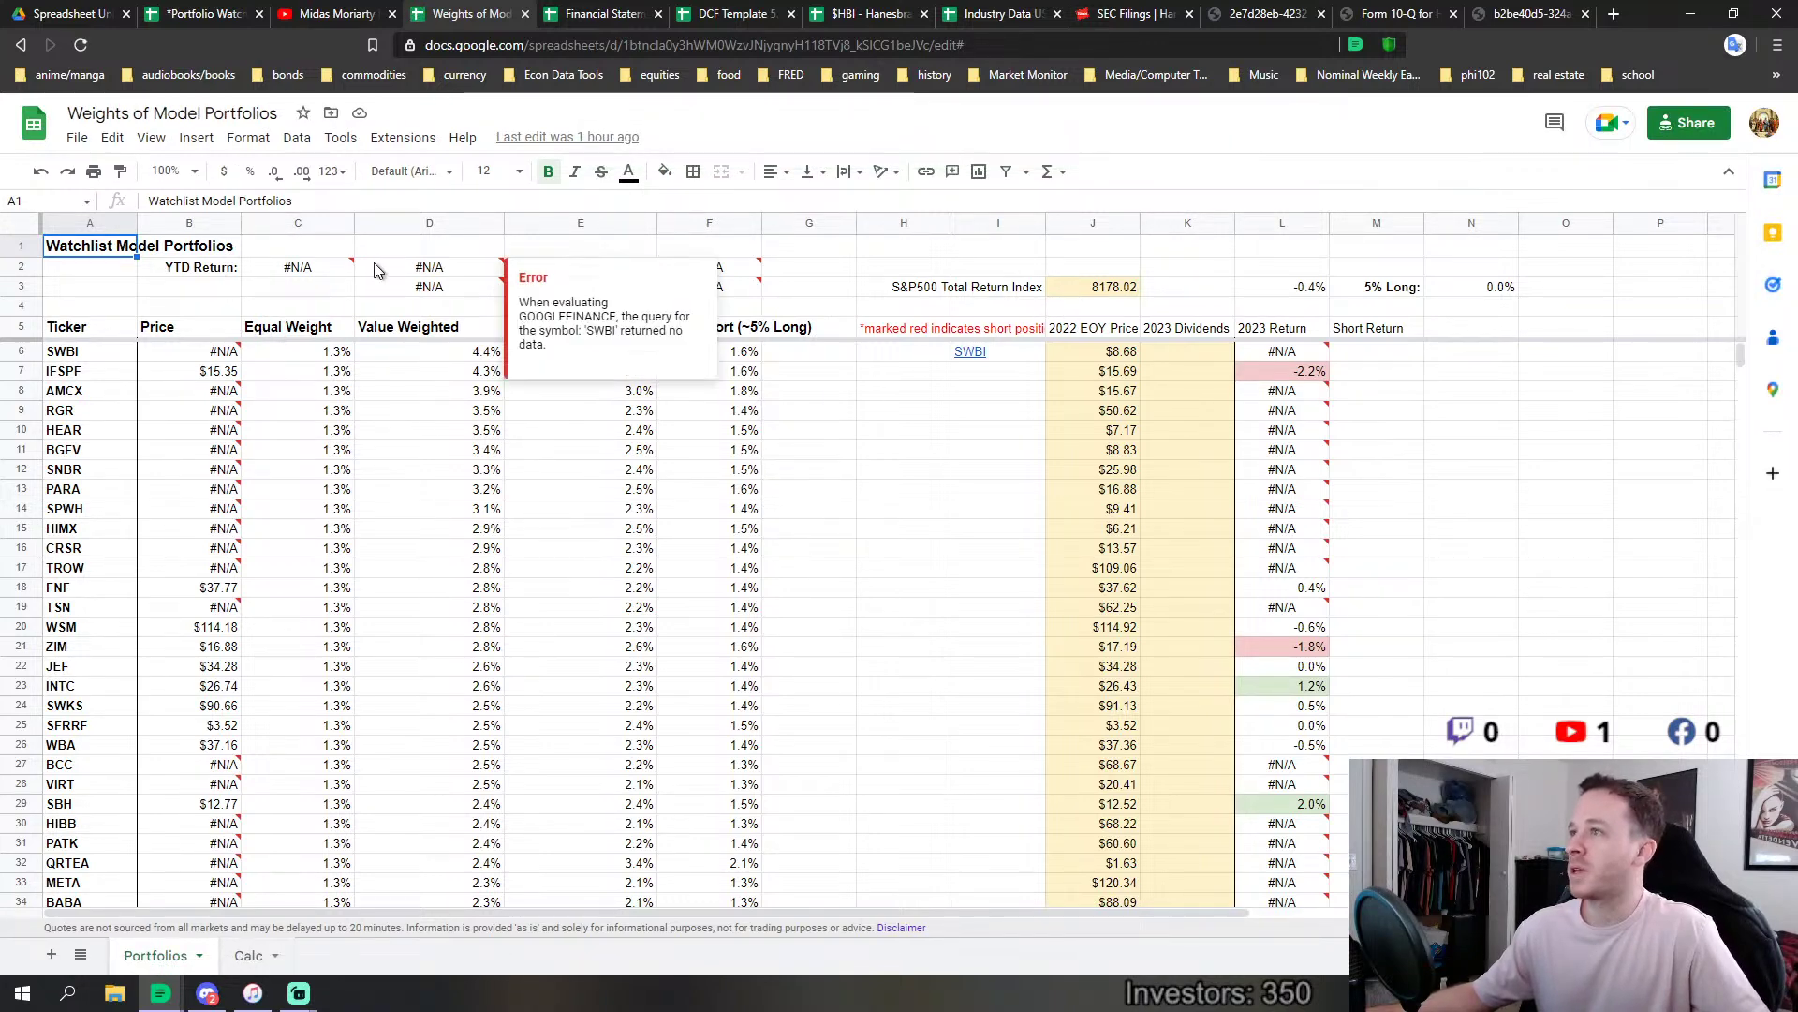
{"action": "left_click", "coordinate": [225, 568]}
{"action": "scroll", "coordinate": [571, 515], "scroll_direction": "down", "scroll_amount": 3}
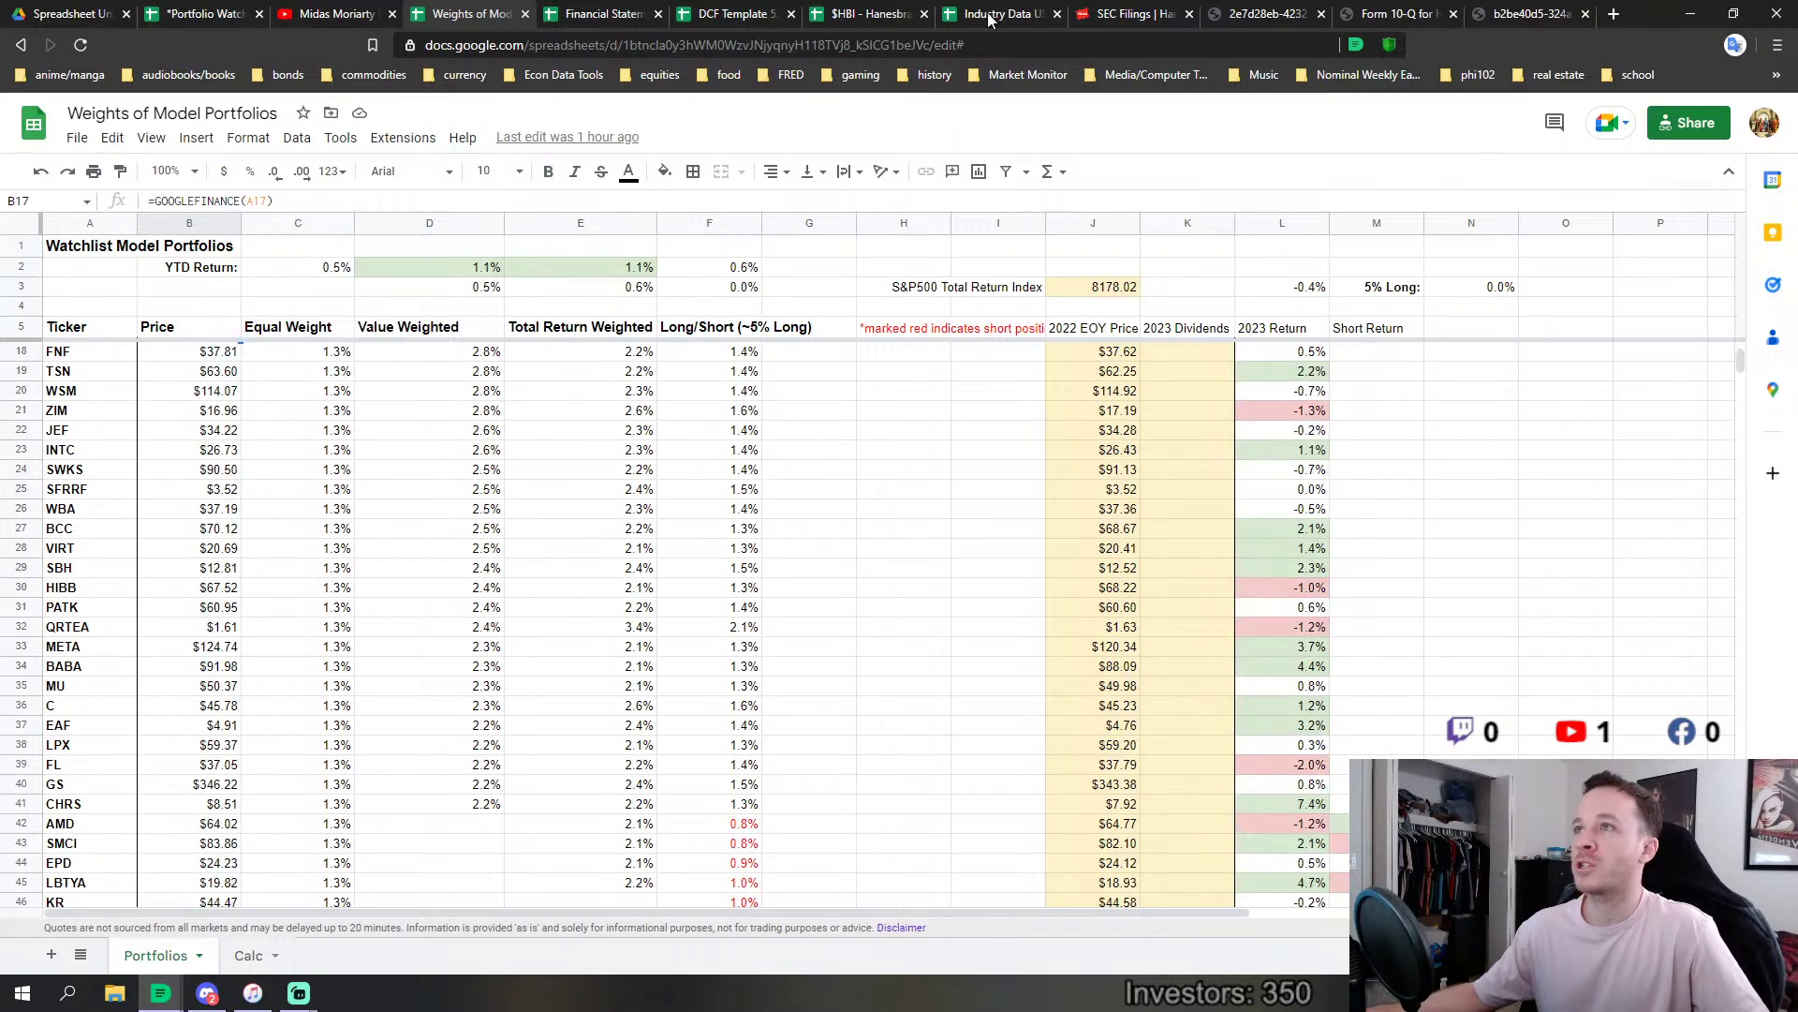
{"action": "left_click", "coordinate": [854, 292]}
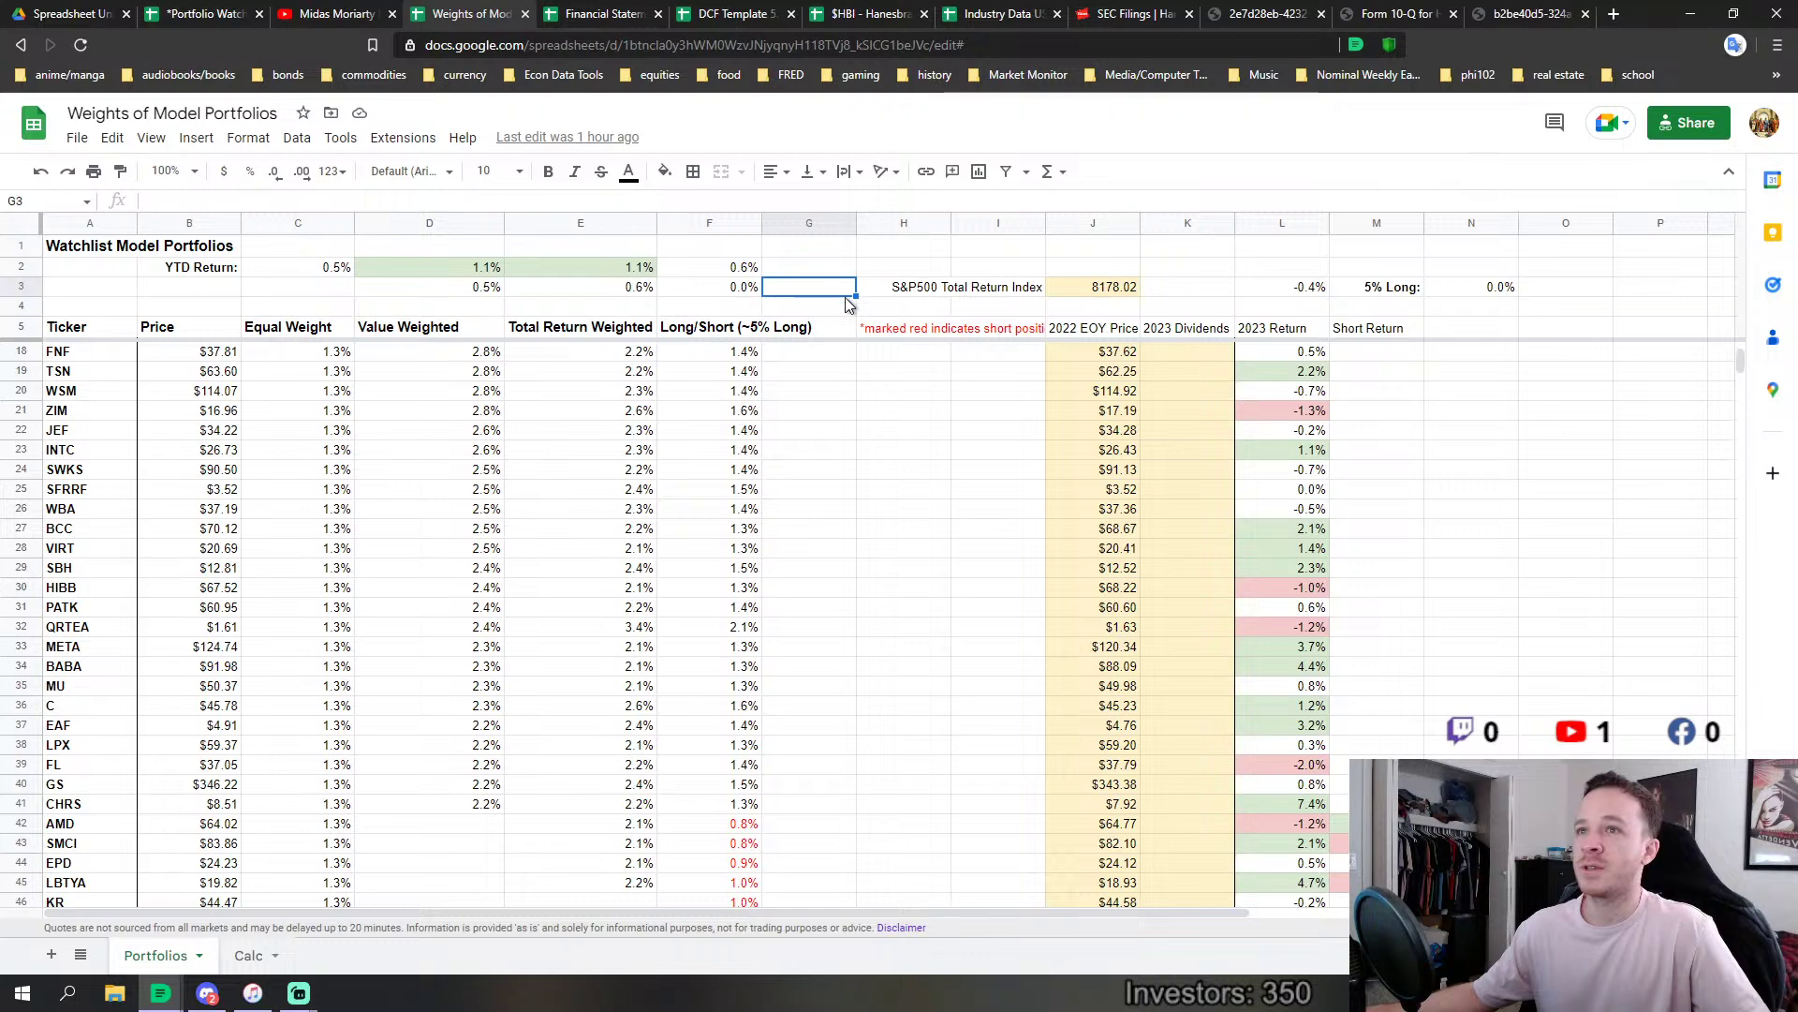
{"action": "scroll", "coordinate": [454, 336], "scroll_direction": "up", "scroll_amount": 4}
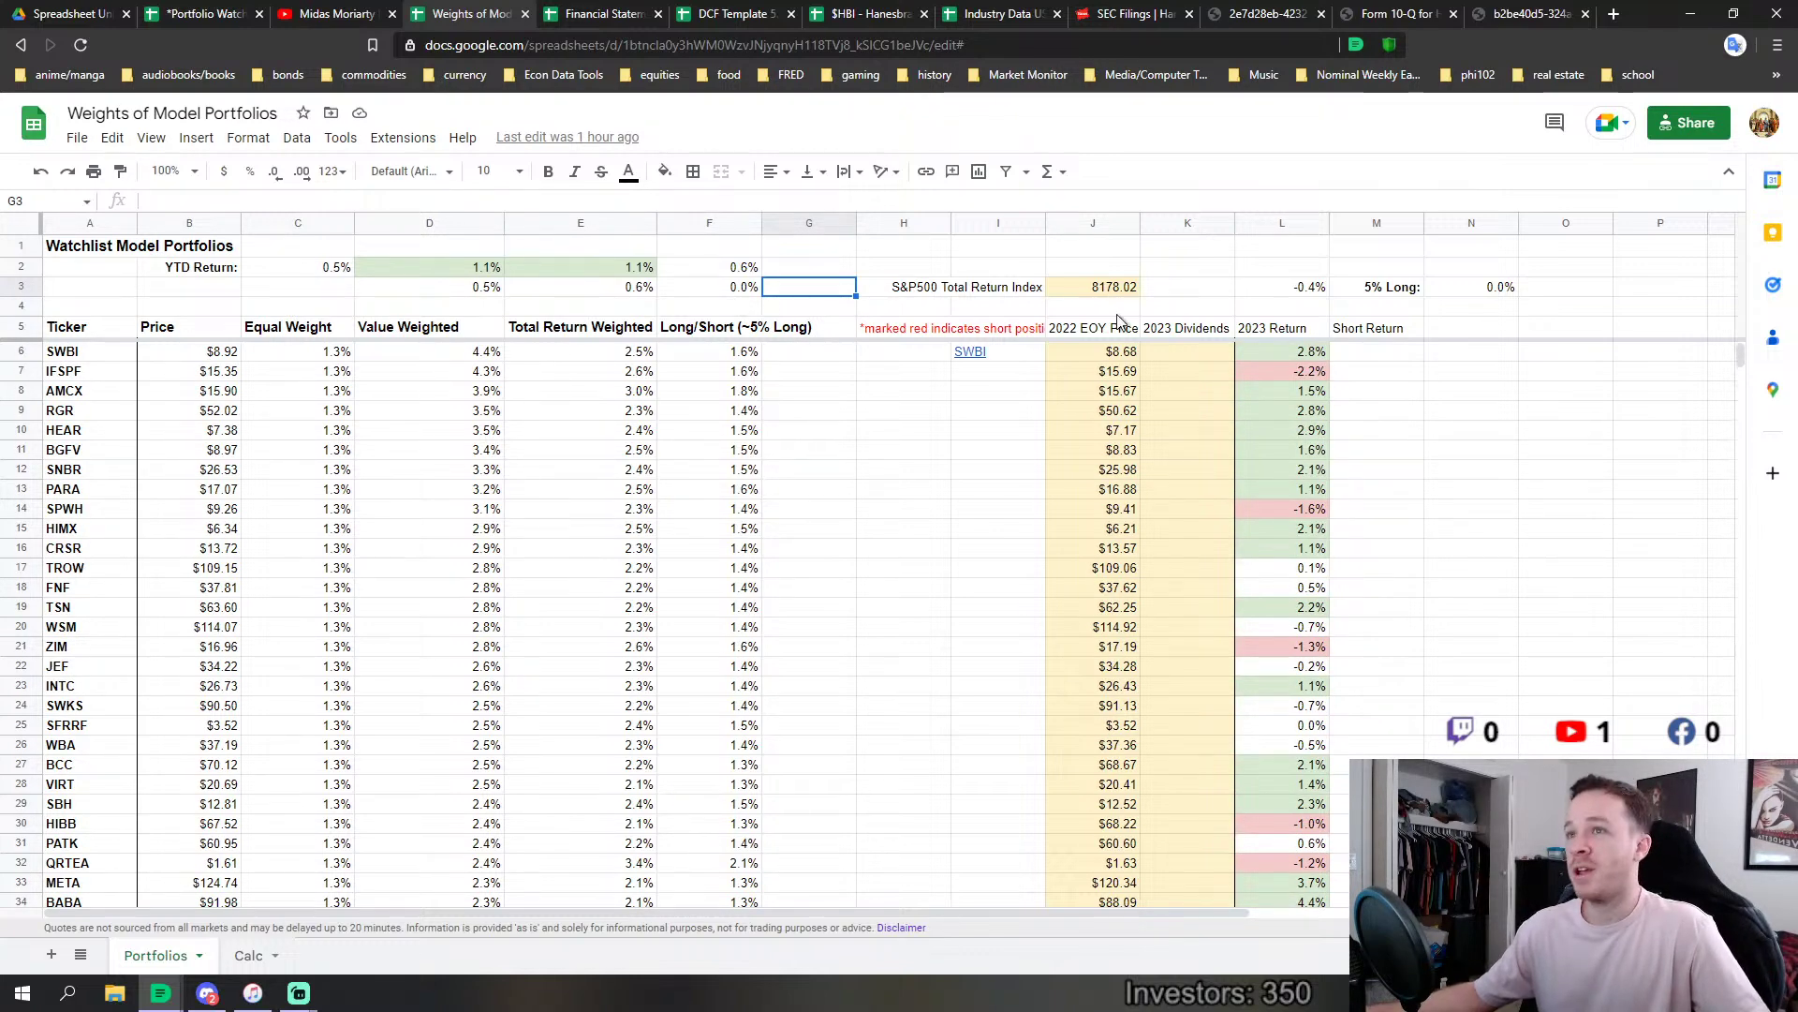
Inspect the formulas for the S&P 500 return in L3 and the return differences against Equal Weight in D3, E3 and F3.
{"action": "left_click", "coordinate": [1290, 294]}
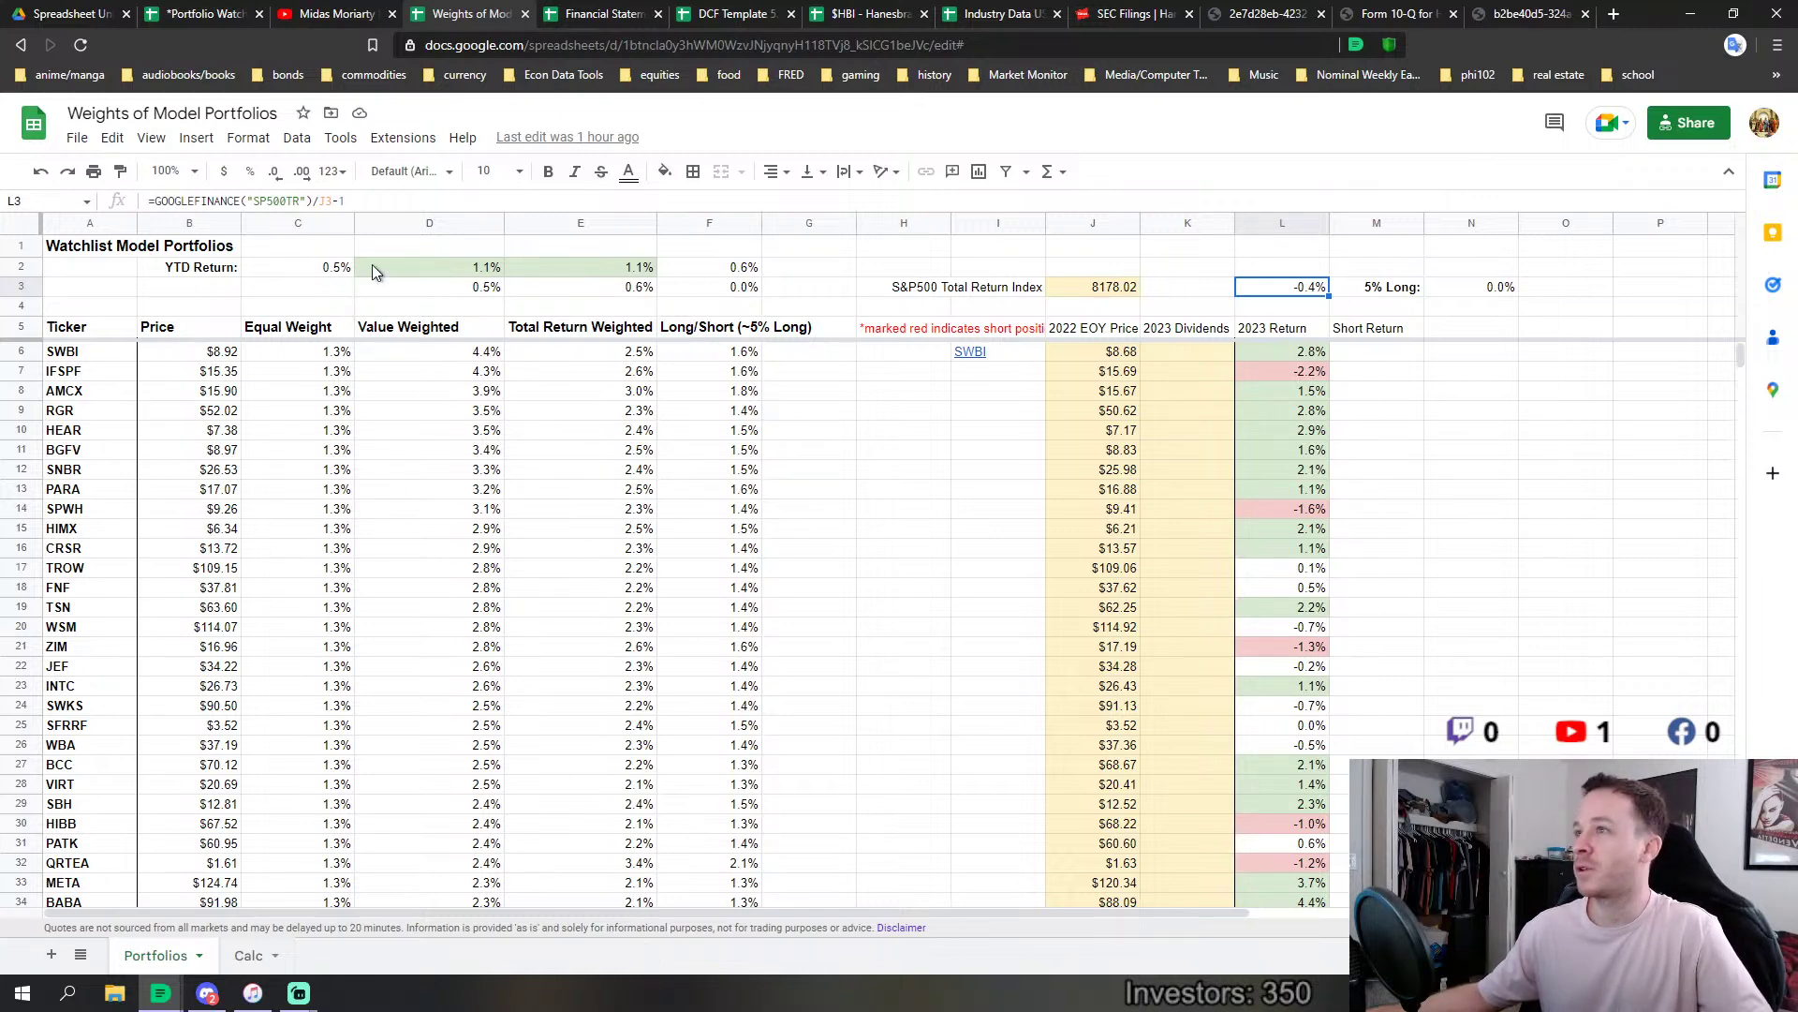
{"action": "left_click", "coordinate": [486, 290]}
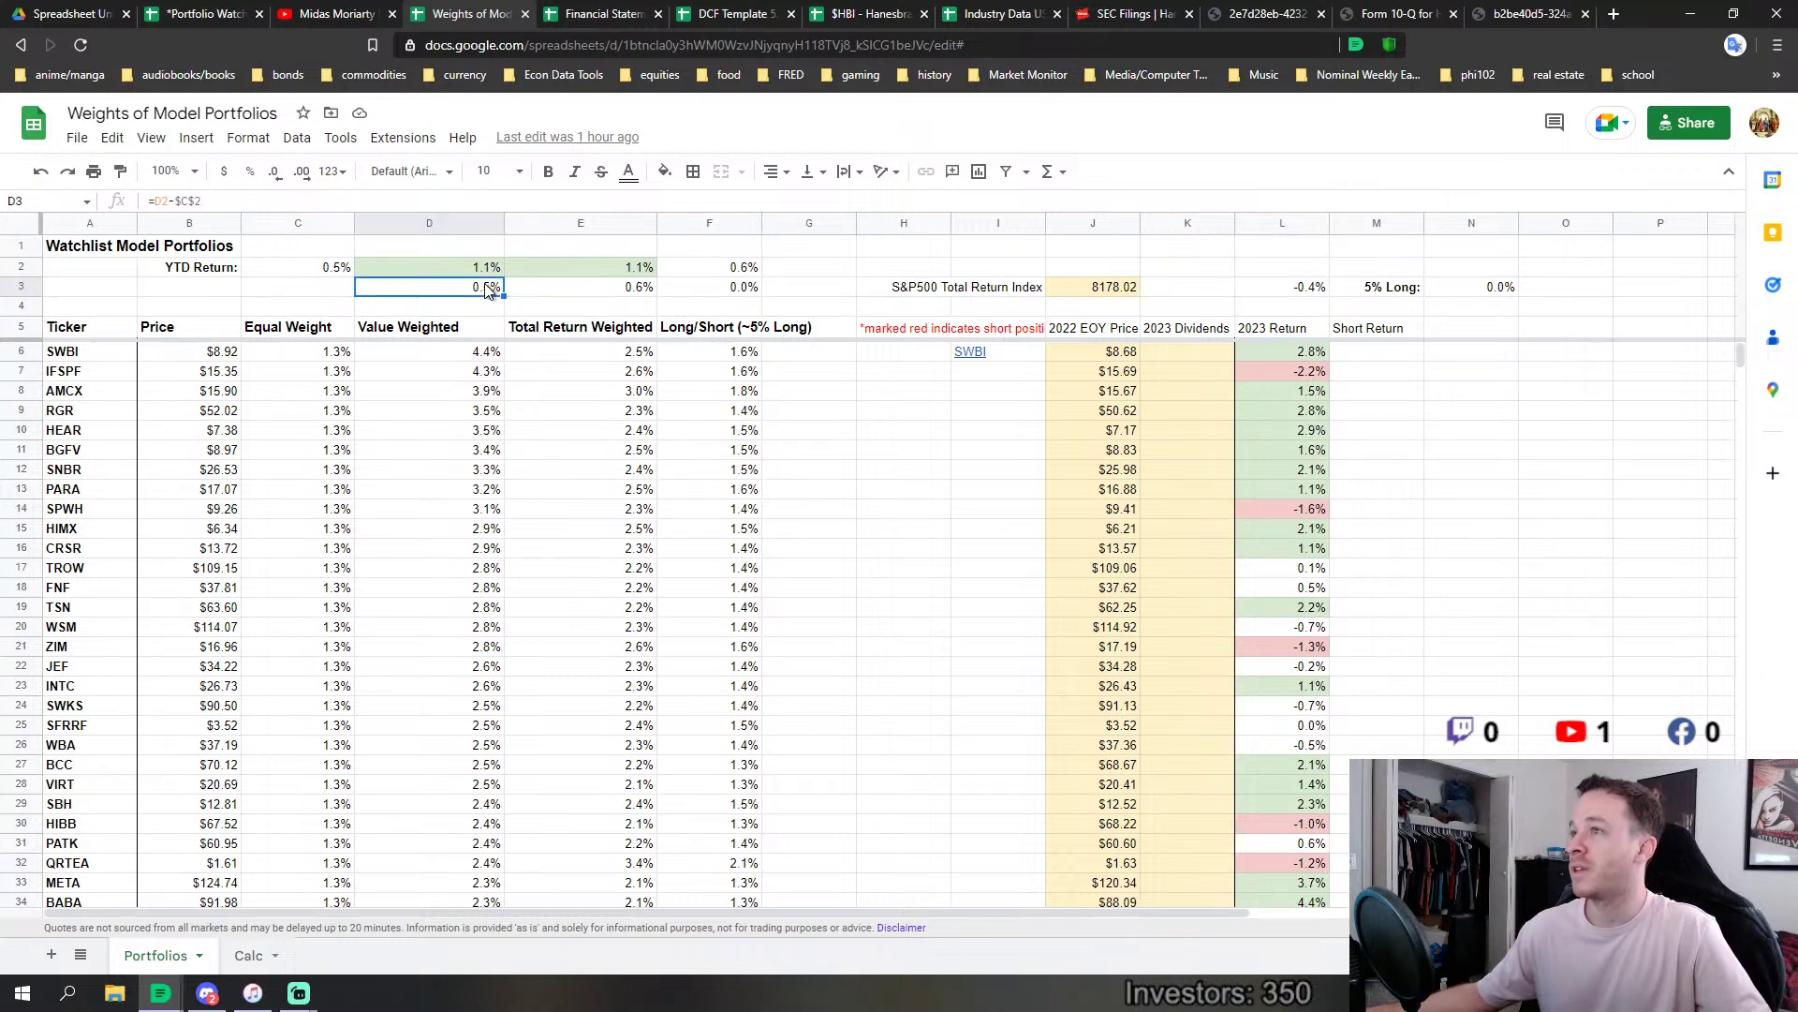
{"action": "key", "text": "F2"}
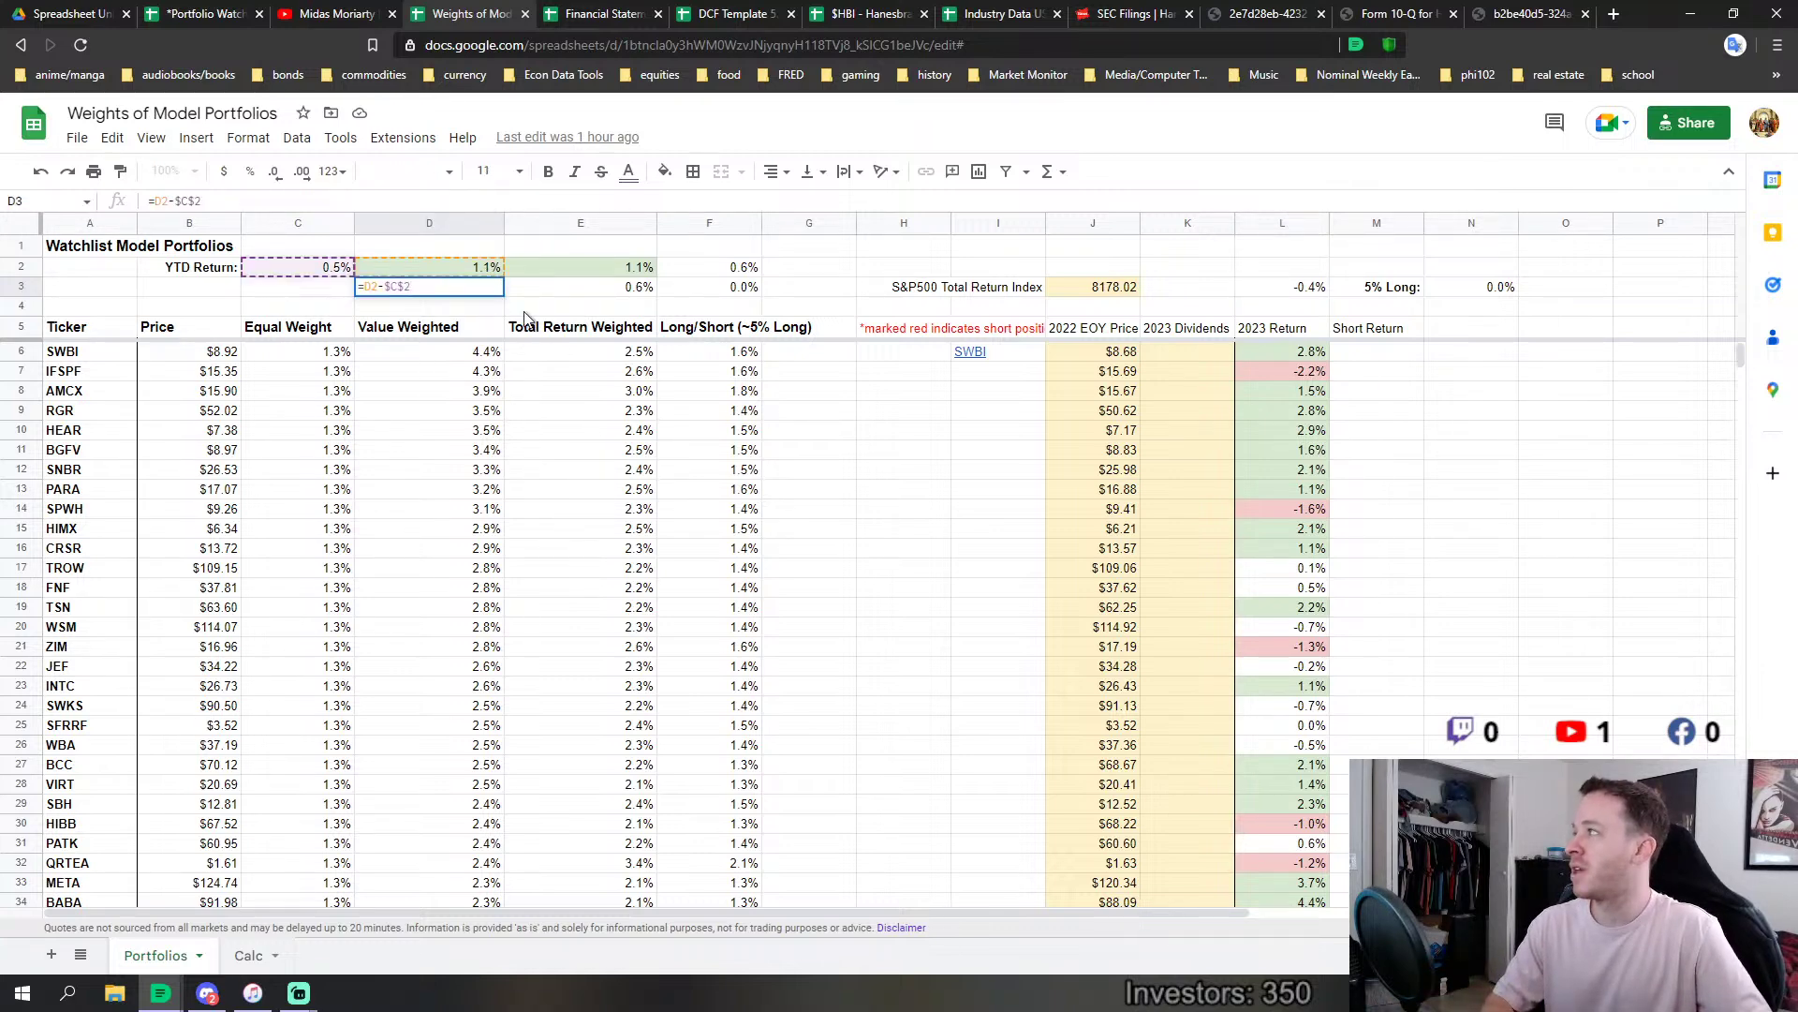
{"action": "key", "text": "Return"}
{"action": "left_click", "coordinate": [549, 291]}
{"action": "key", "text": "F2"}
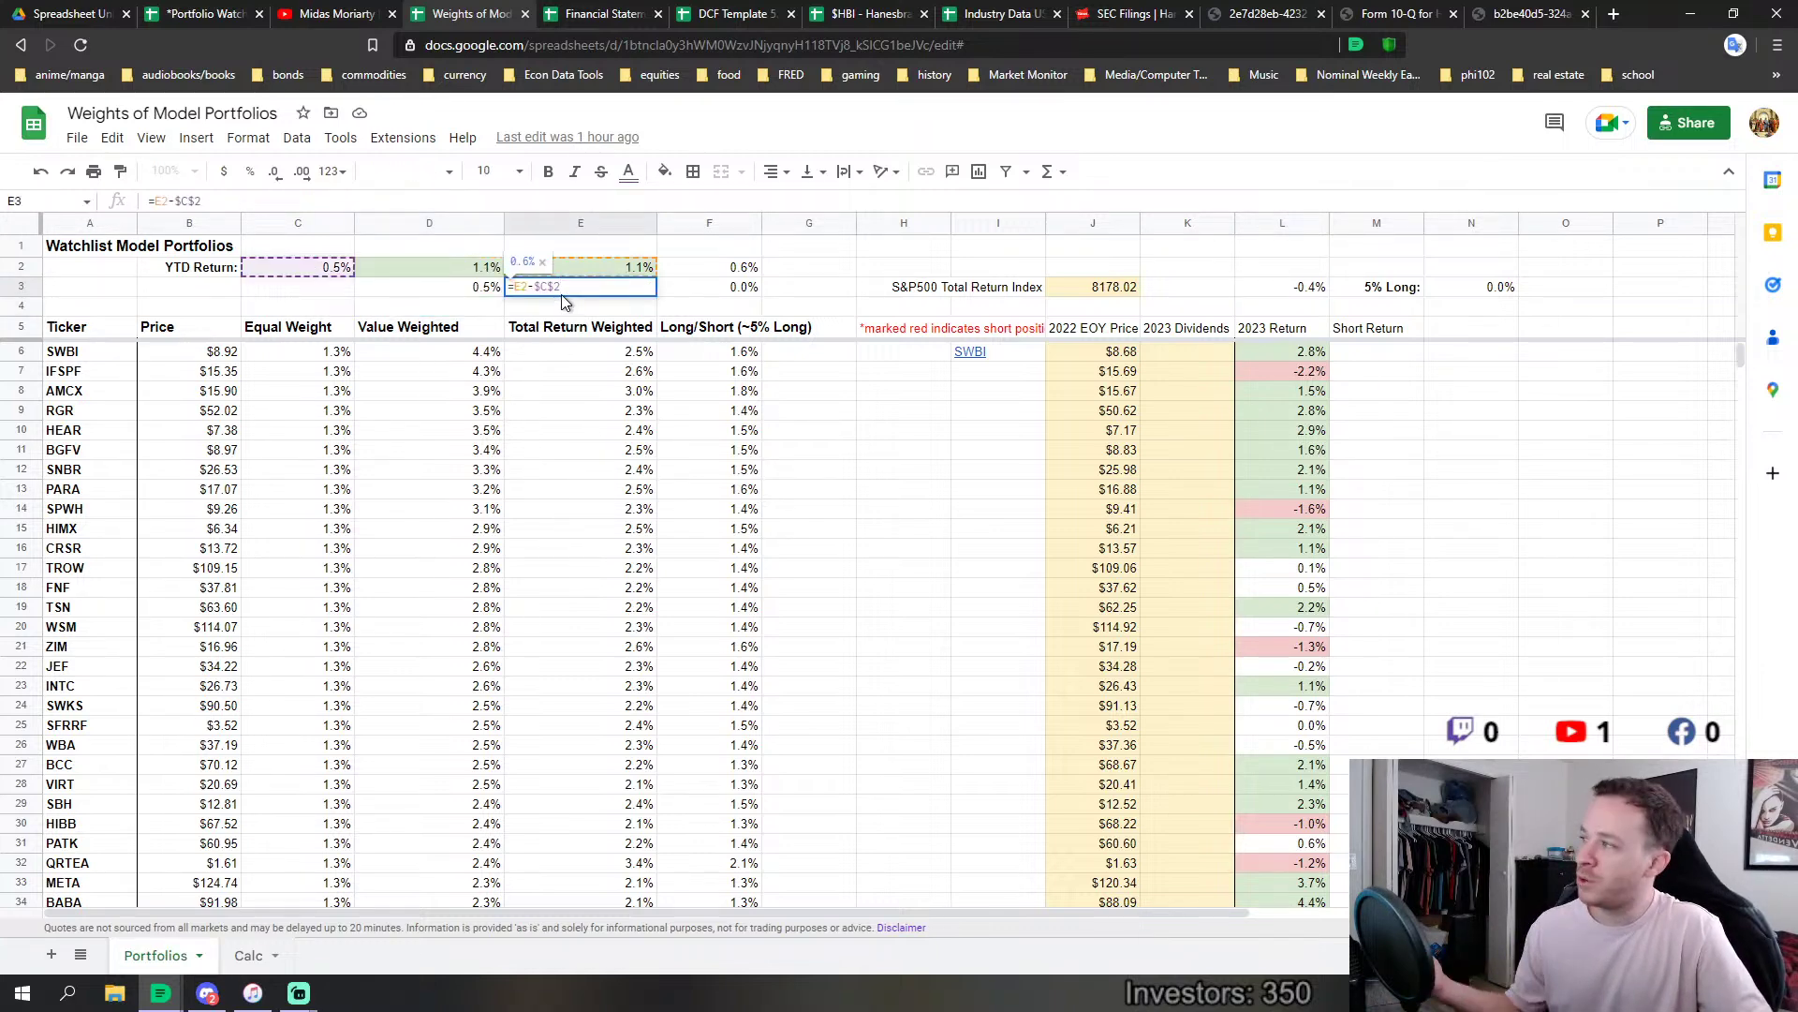
{"action": "key", "text": "Return"}
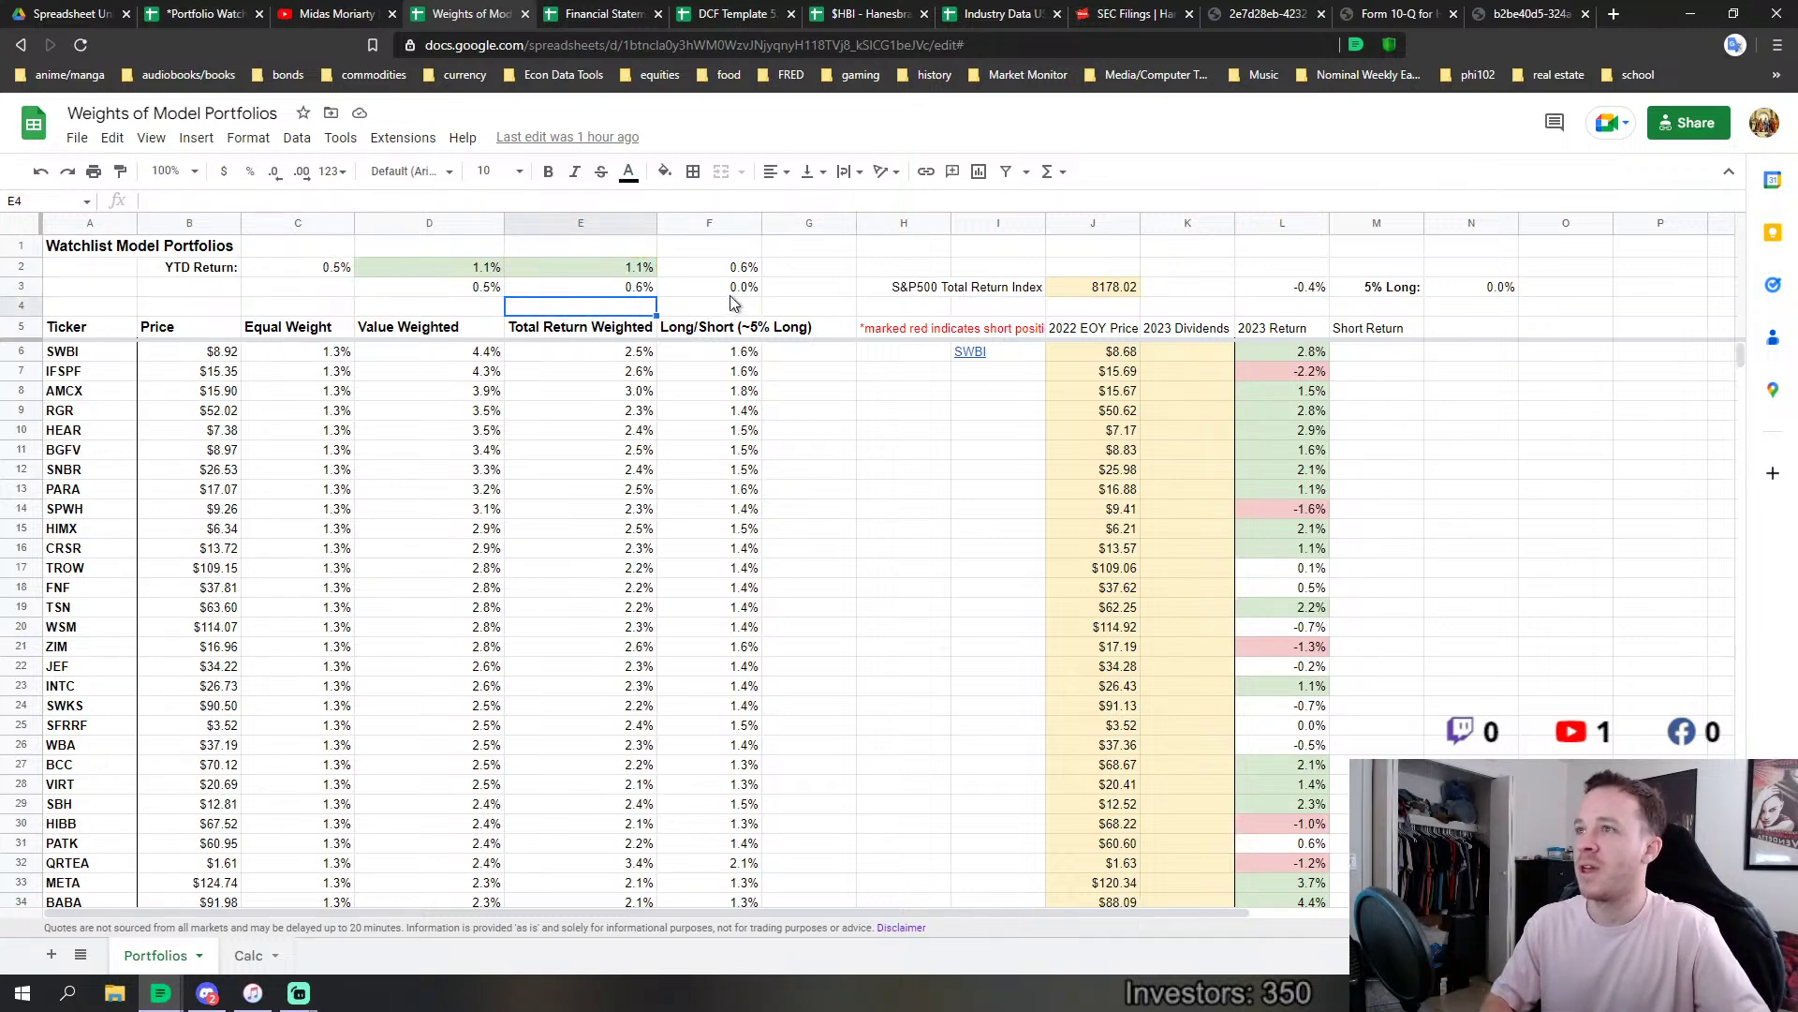
{"action": "left_click", "coordinate": [732, 291]}
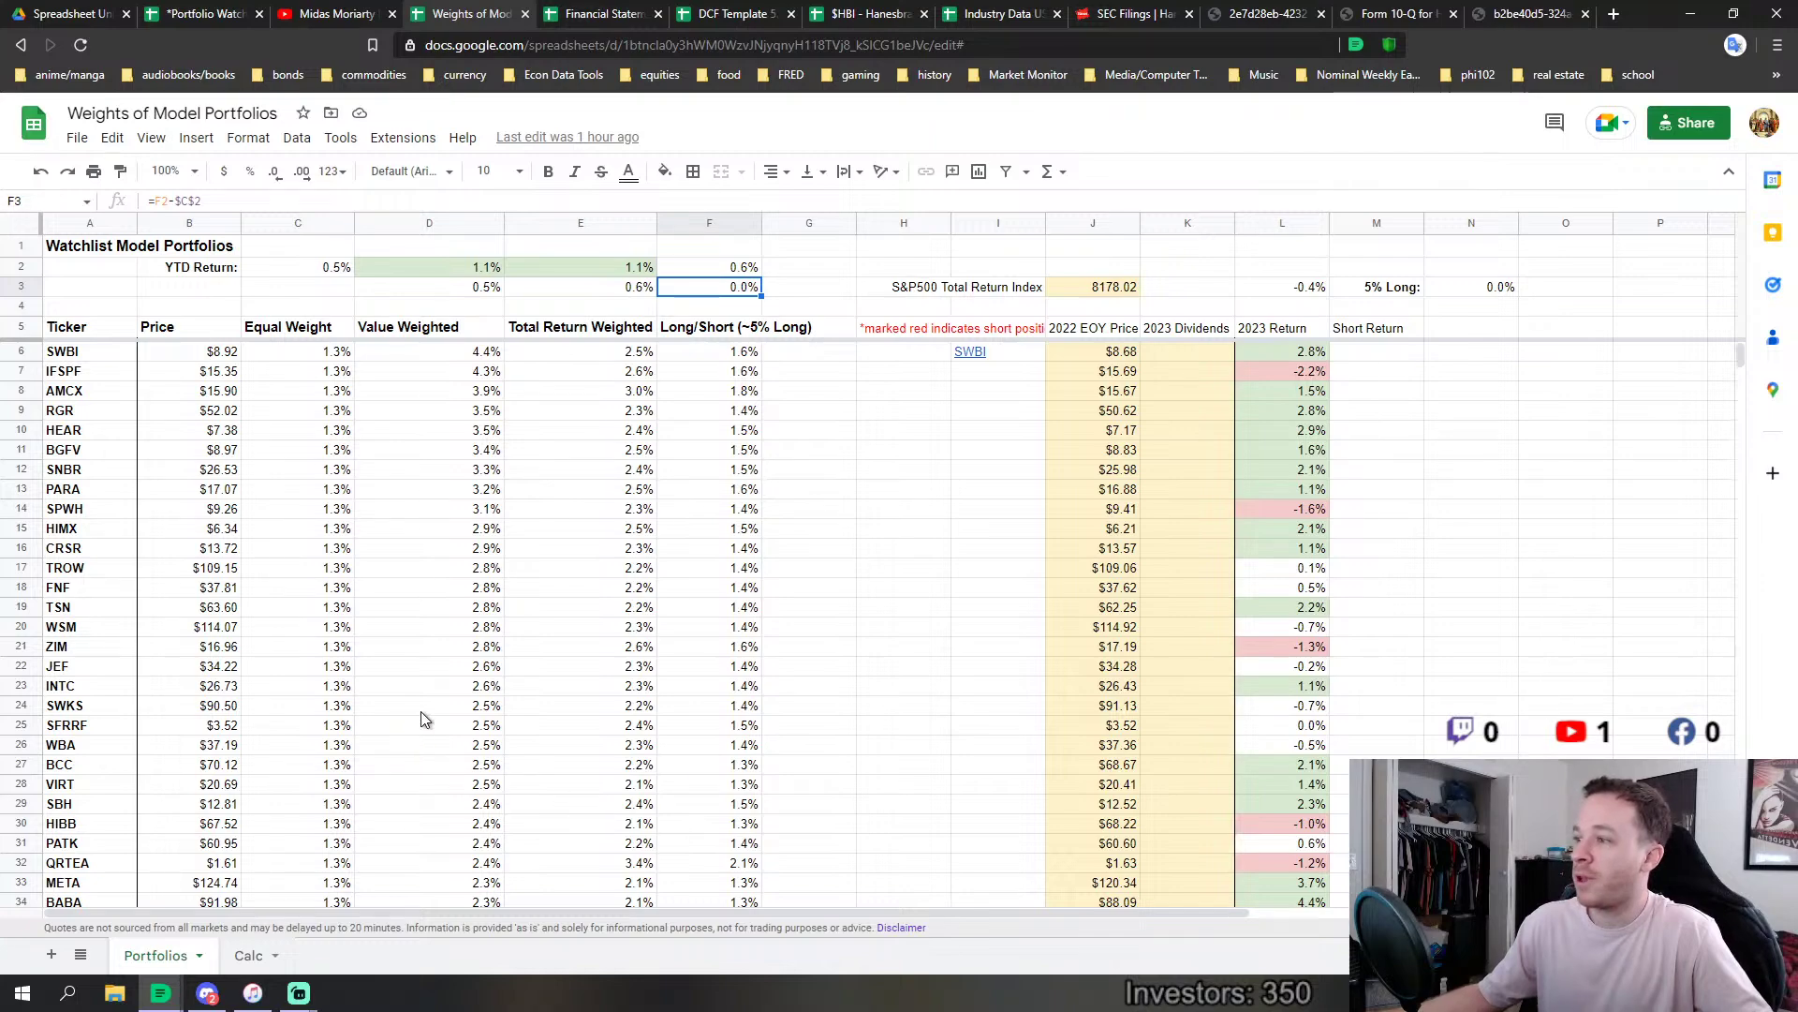
Switch to Discord and open the portfolios channel of the Midas Moriarty Investing server.
{"action": "left_click", "coordinate": [207, 997]}
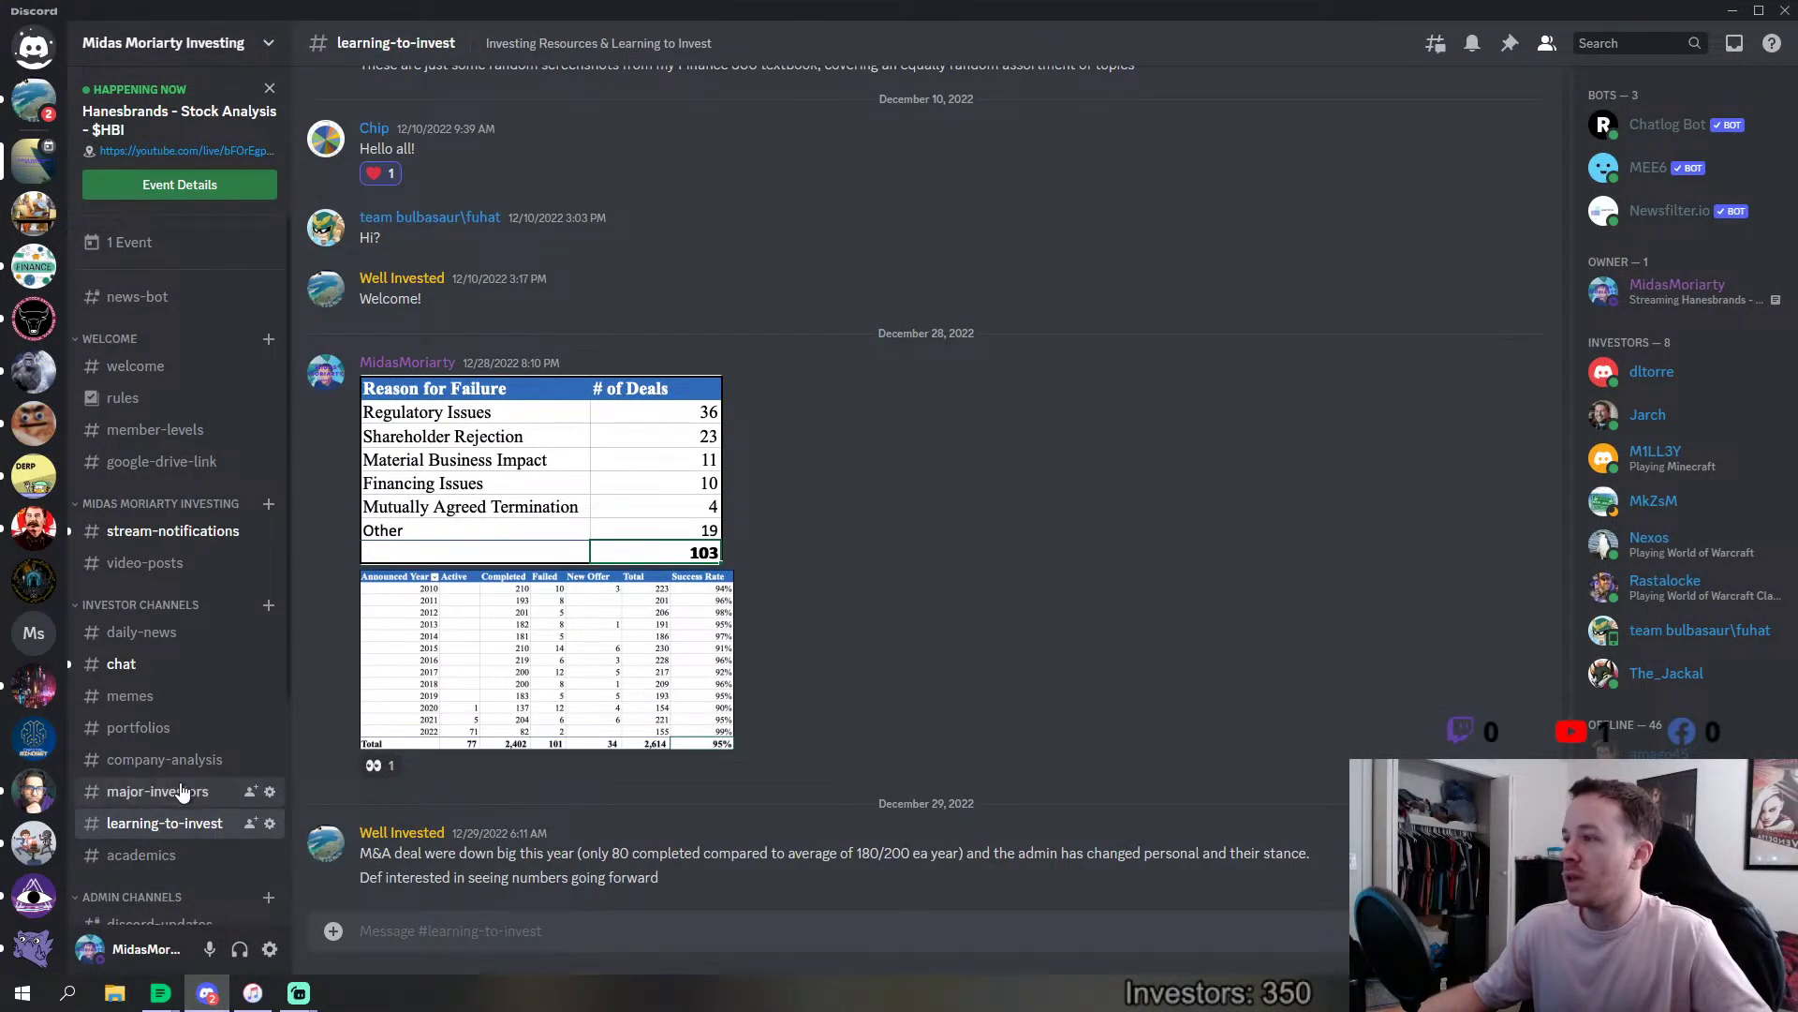
{"action": "left_click", "coordinate": [141, 729]}
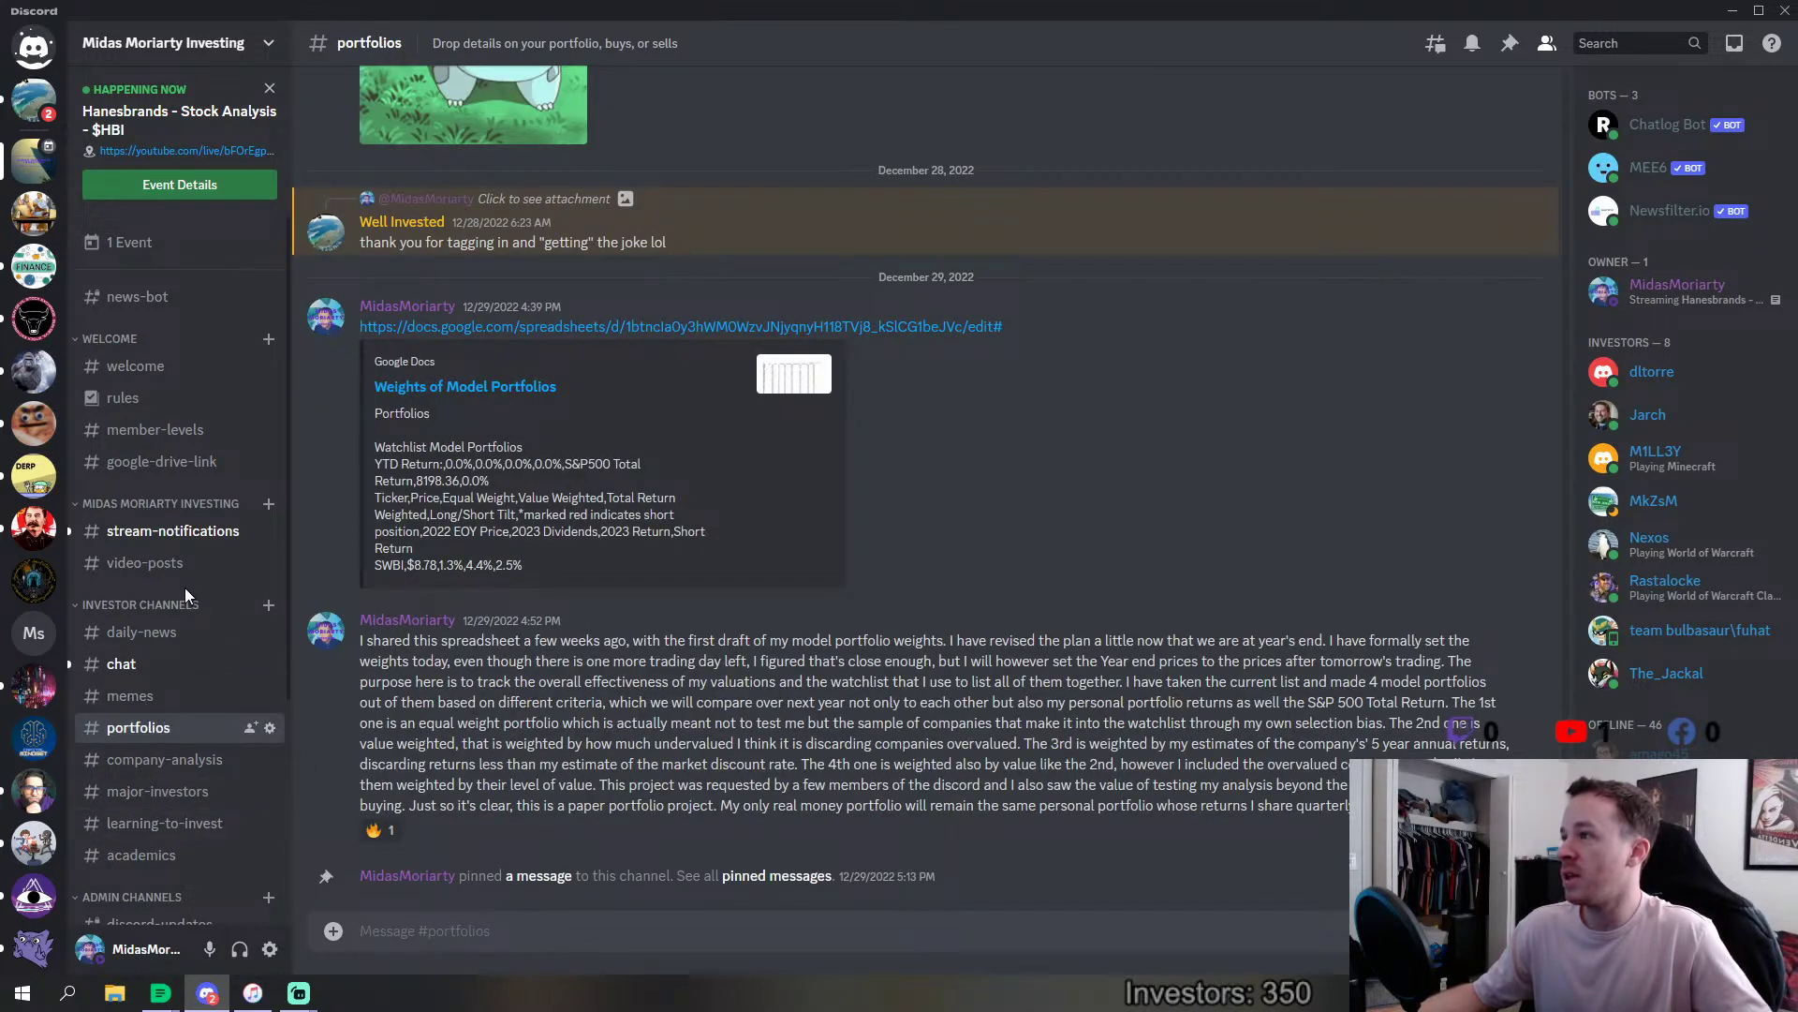
Open the google-drive-link channel to show the shared folder link, and go back to the portfolios channel.
{"action": "scroll", "coordinate": [184, 642], "scroll_direction": "down", "scroll_amount": 2}
{"action": "scroll", "coordinate": [183, 642], "scroll_direction": "up", "scroll_amount": 2}
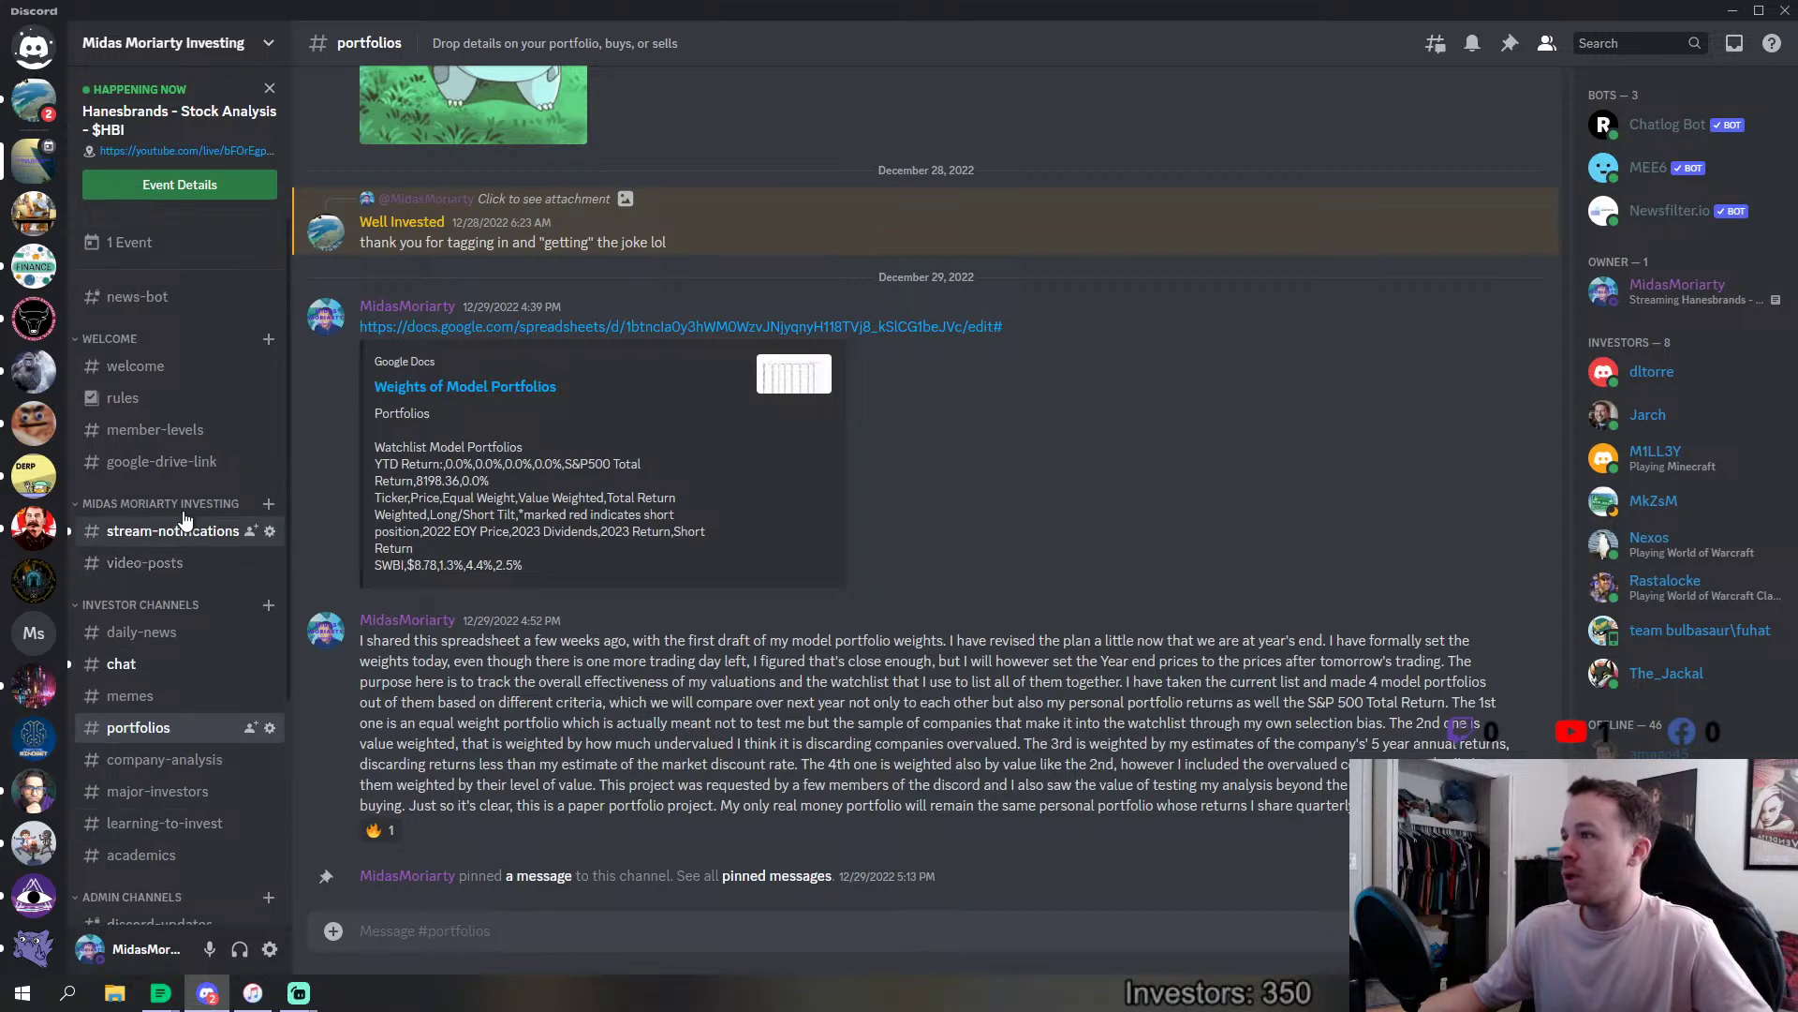
{"action": "left_click", "coordinate": [184, 462]}
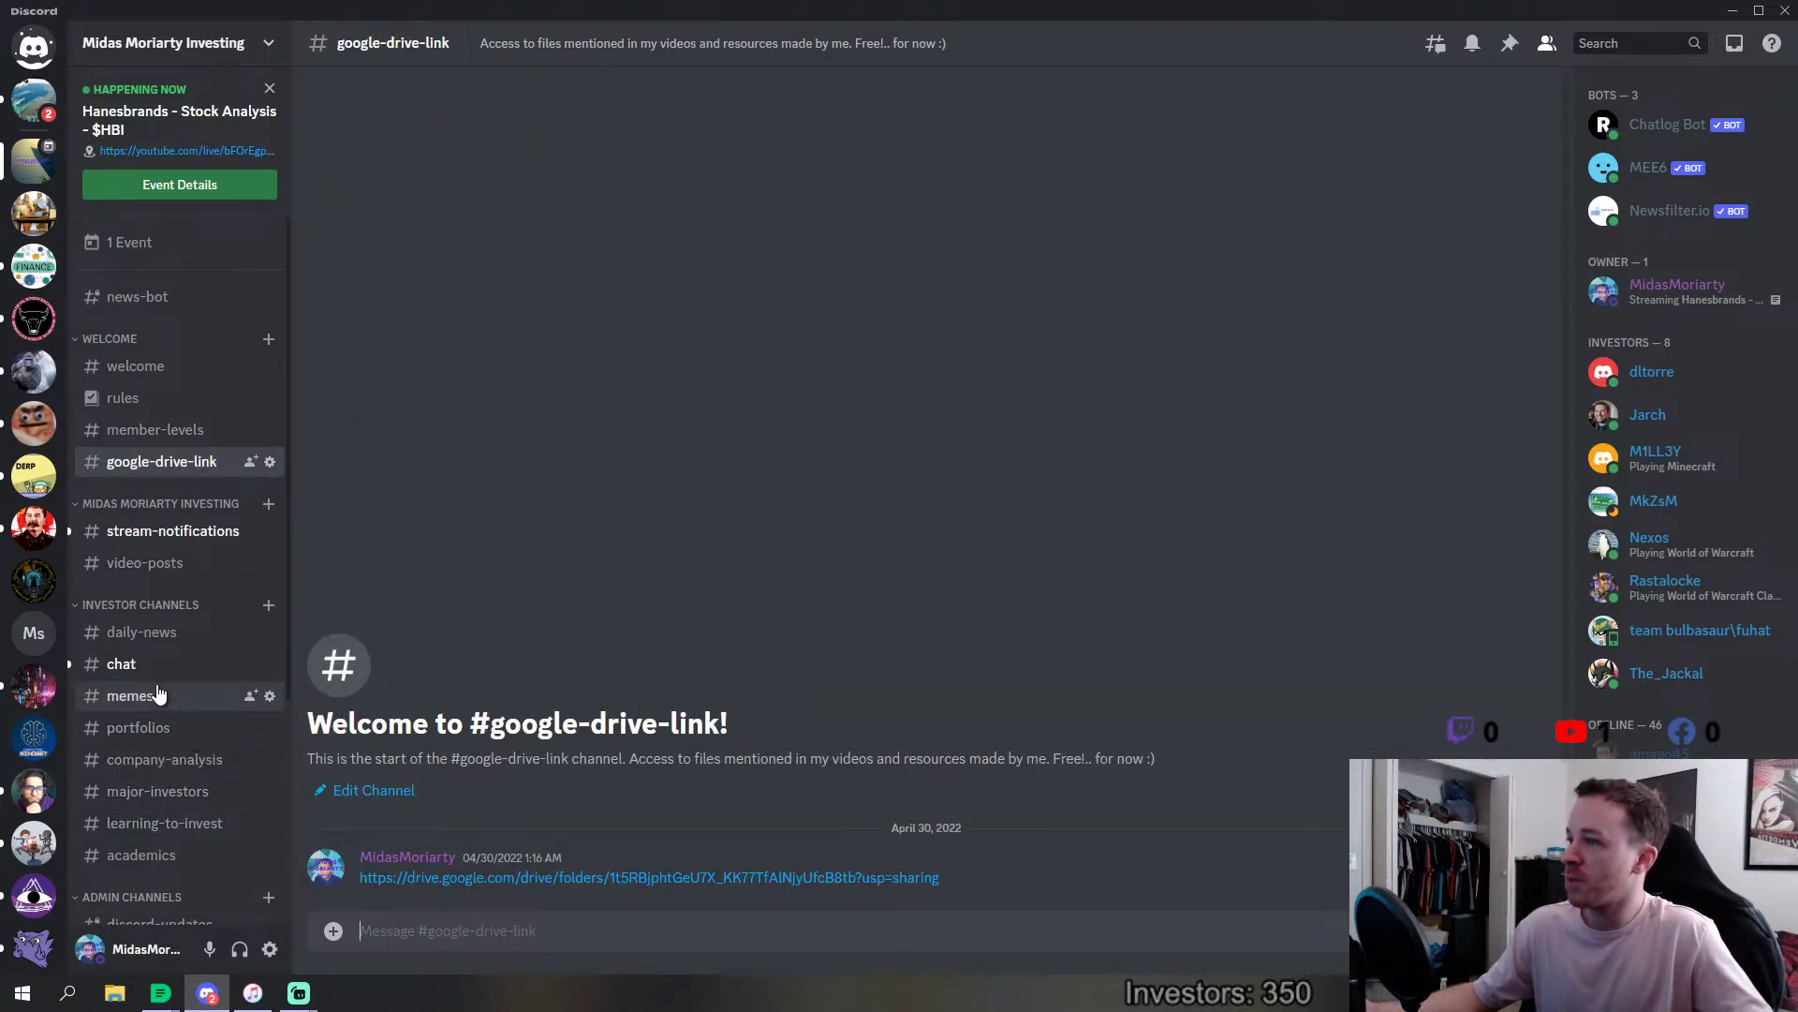
{"action": "left_click", "coordinate": [146, 738]}
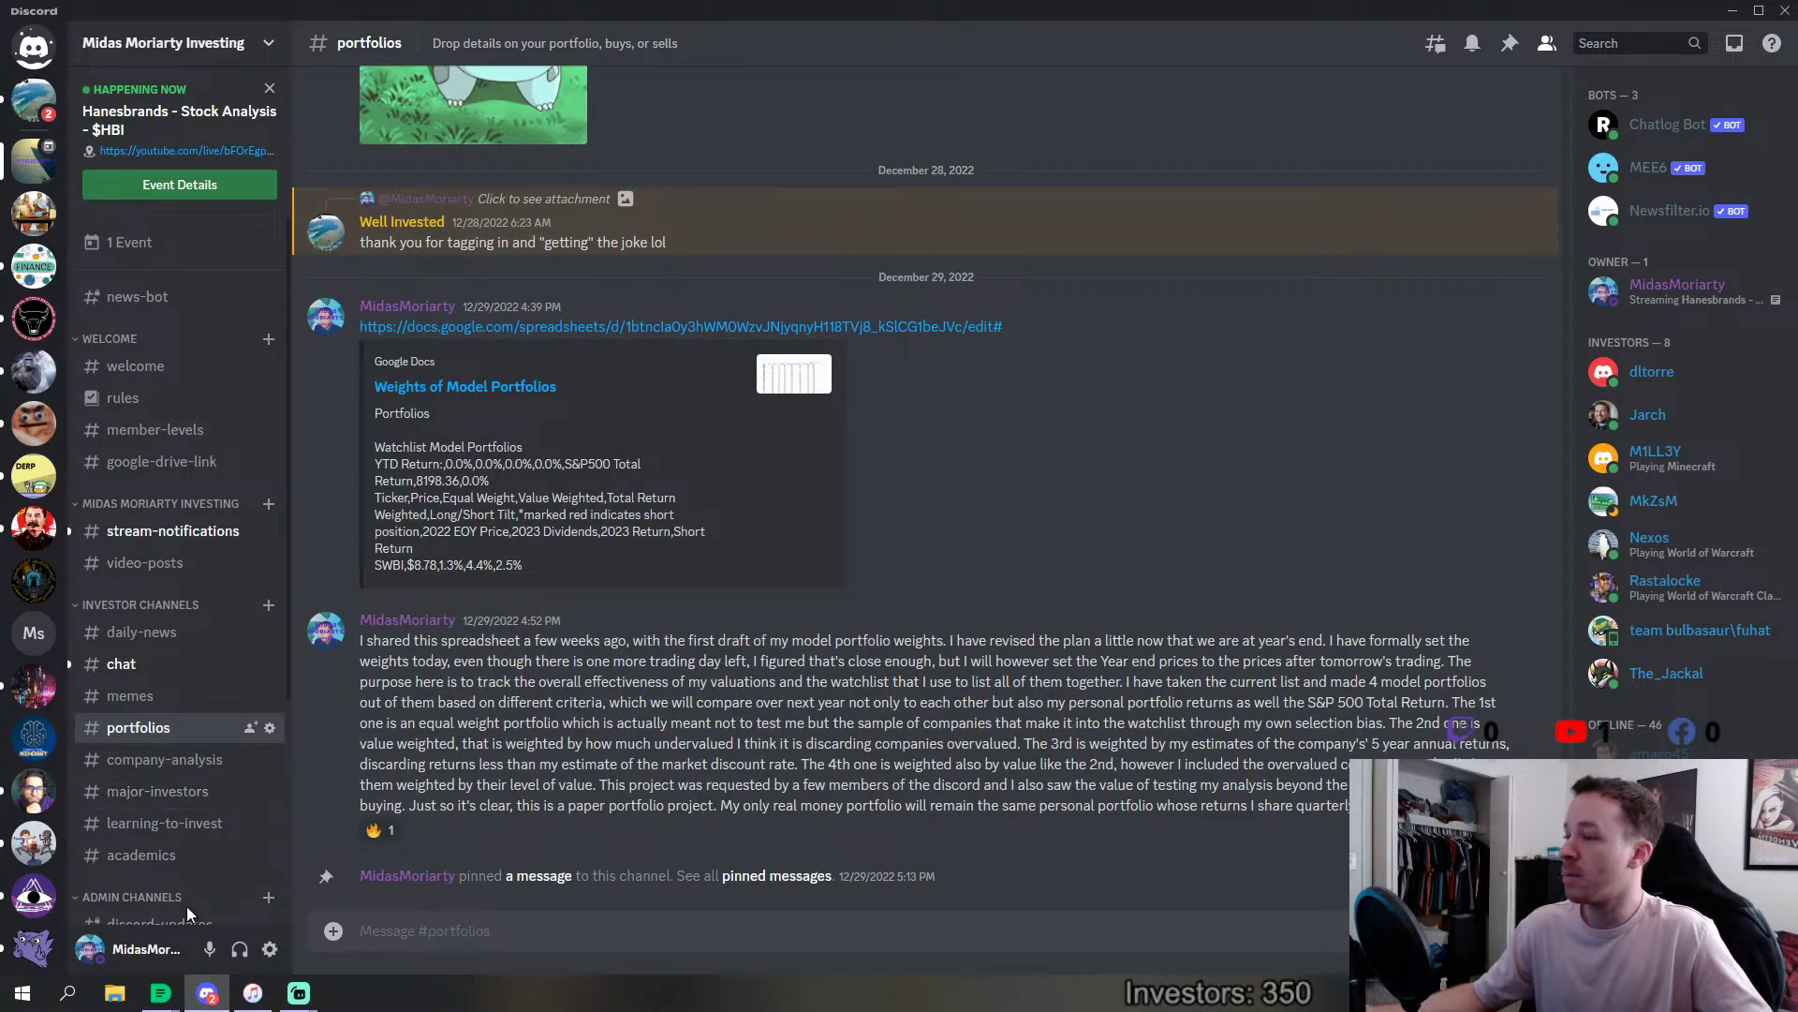
Return to the browser and close the Weights of Model Portfolios spreadsheet and the Midas Moriarty Investing YouTube page.
{"action": "left_click", "coordinate": [208, 995]}
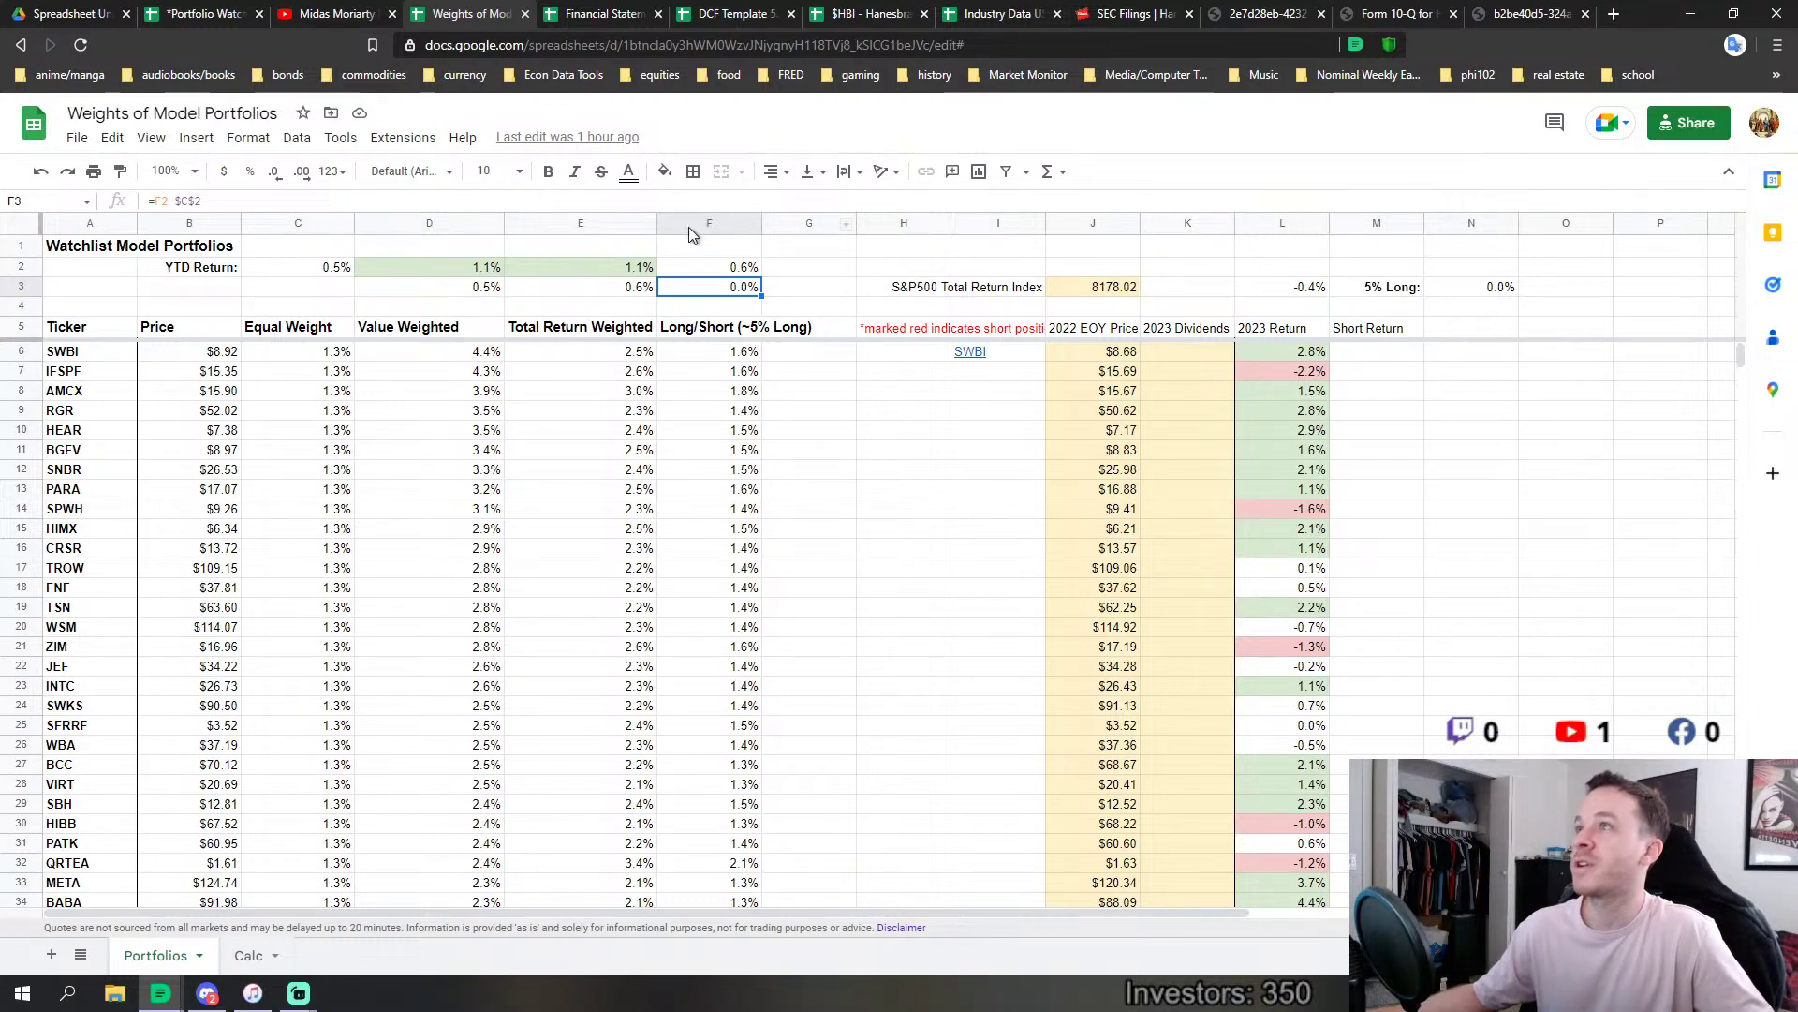
{"action": "left_click", "coordinate": [526, 15]}
{"action": "left_click", "coordinate": [361, 15]}
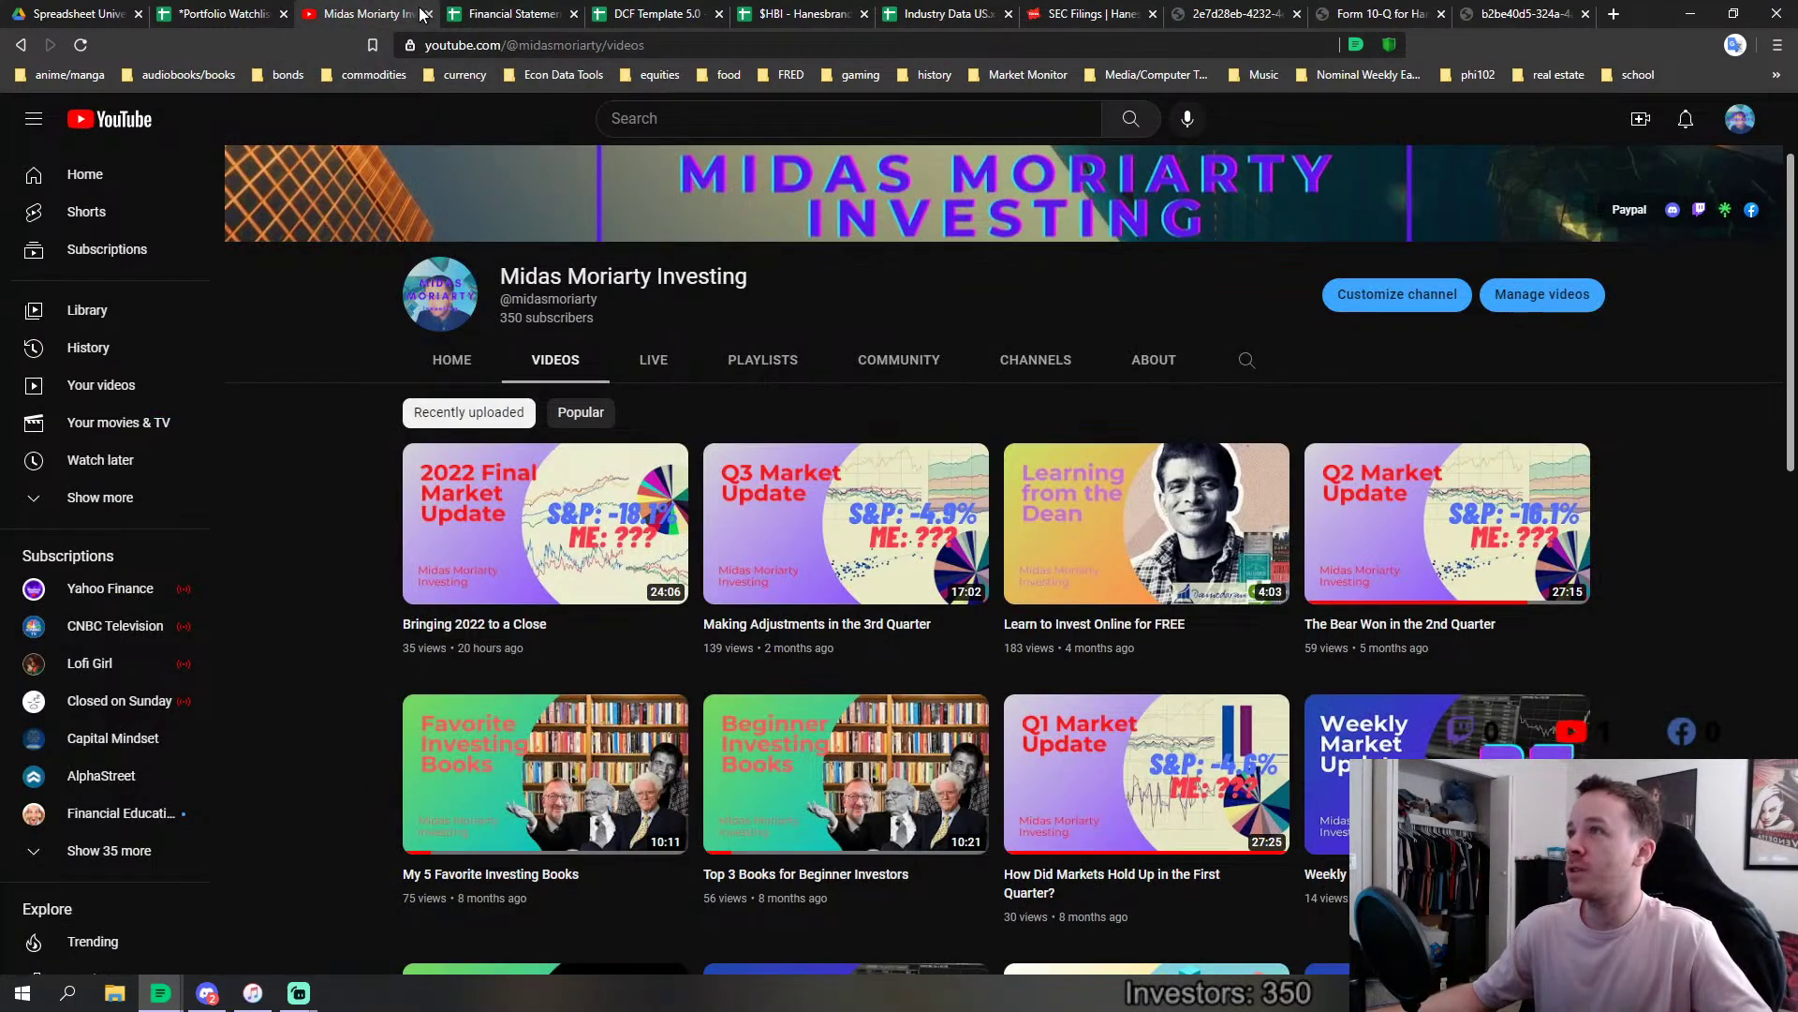
{"action": "left_click", "coordinate": [430, 13]}
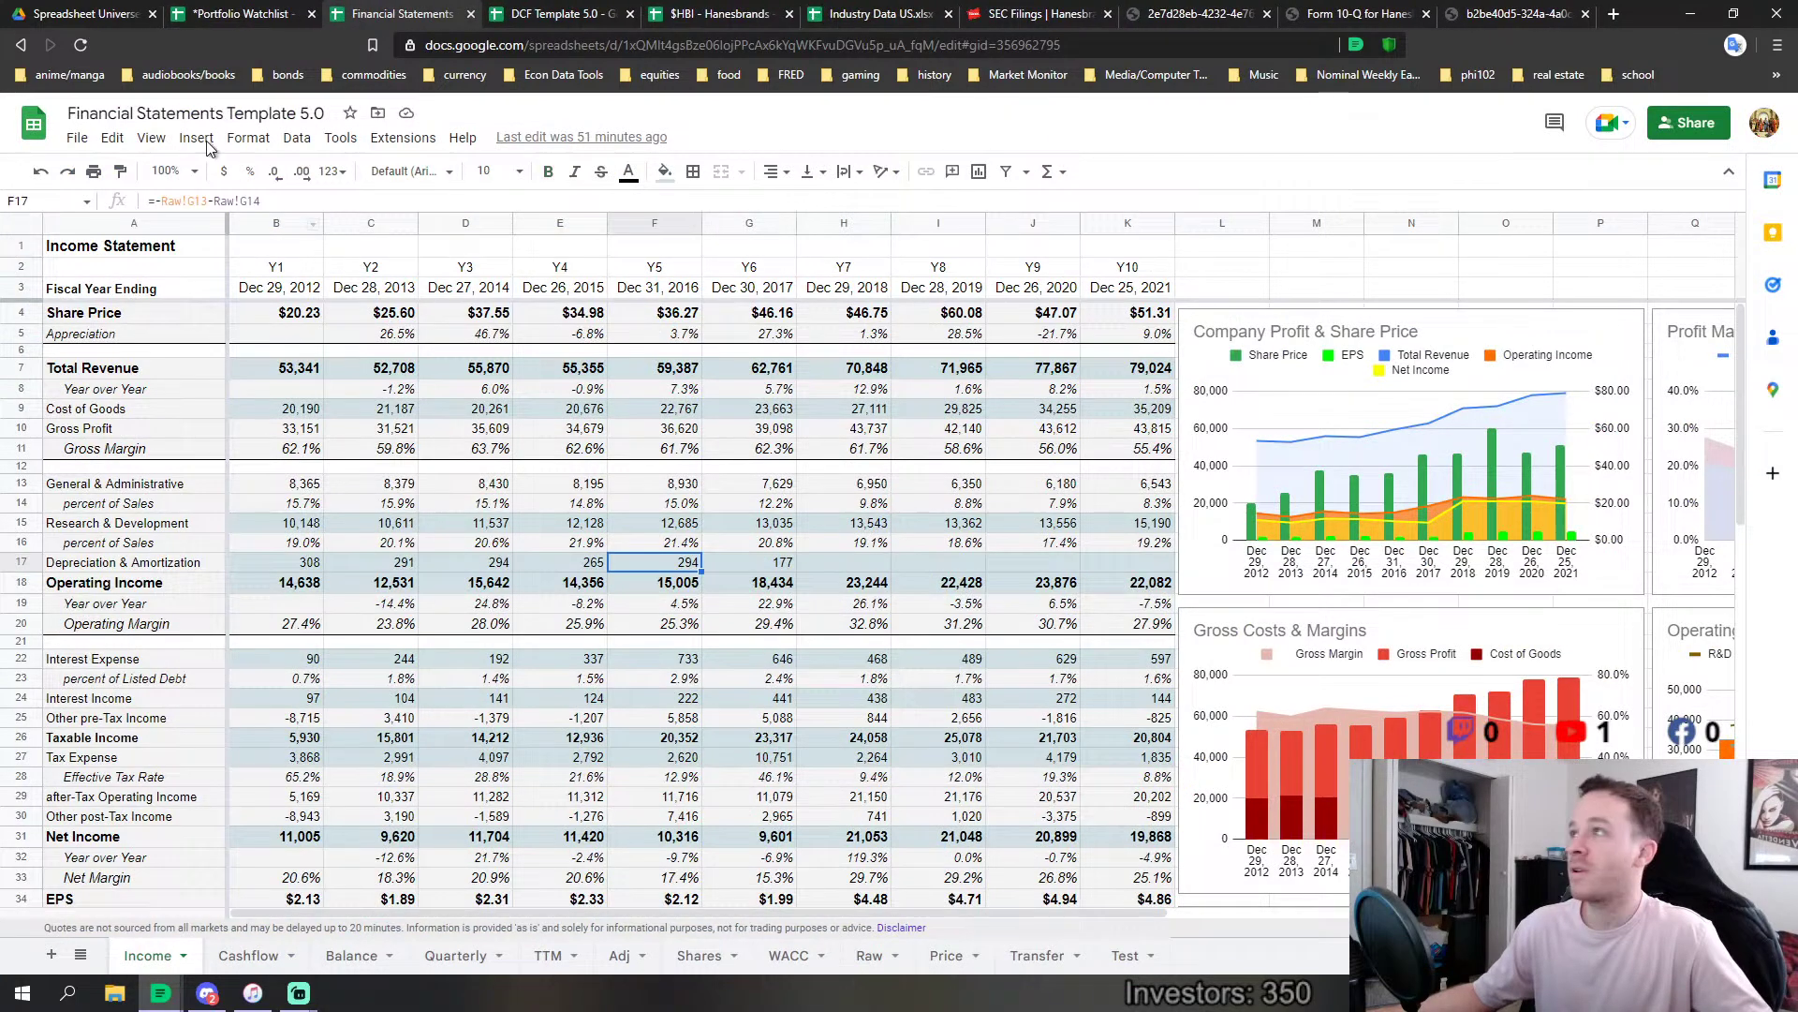
Reload the Financial Statements Template 5.0, look over its Income Statement and charts, and close it, leaving DCF Template 5.0 open.
{"action": "left_click", "coordinate": [81, 45]}
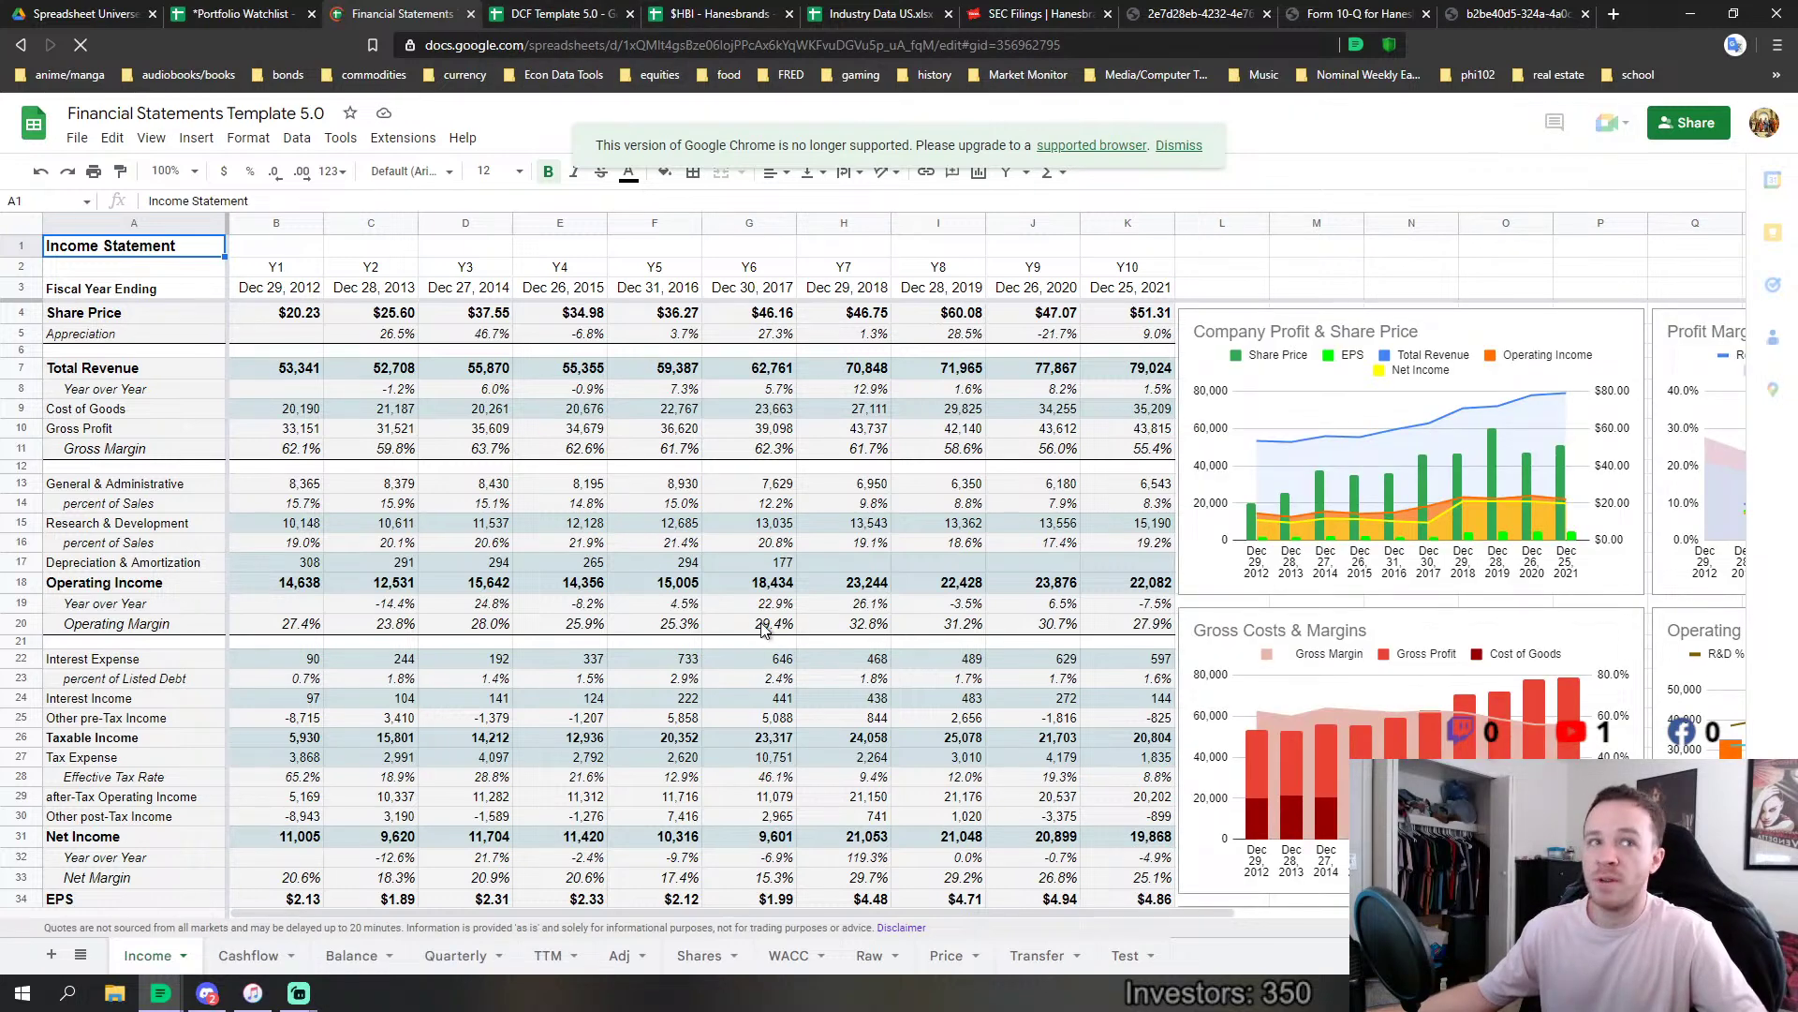
{"action": "left_click_drag", "start_coordinate": [658, 907], "coordinate": [228, 965]}
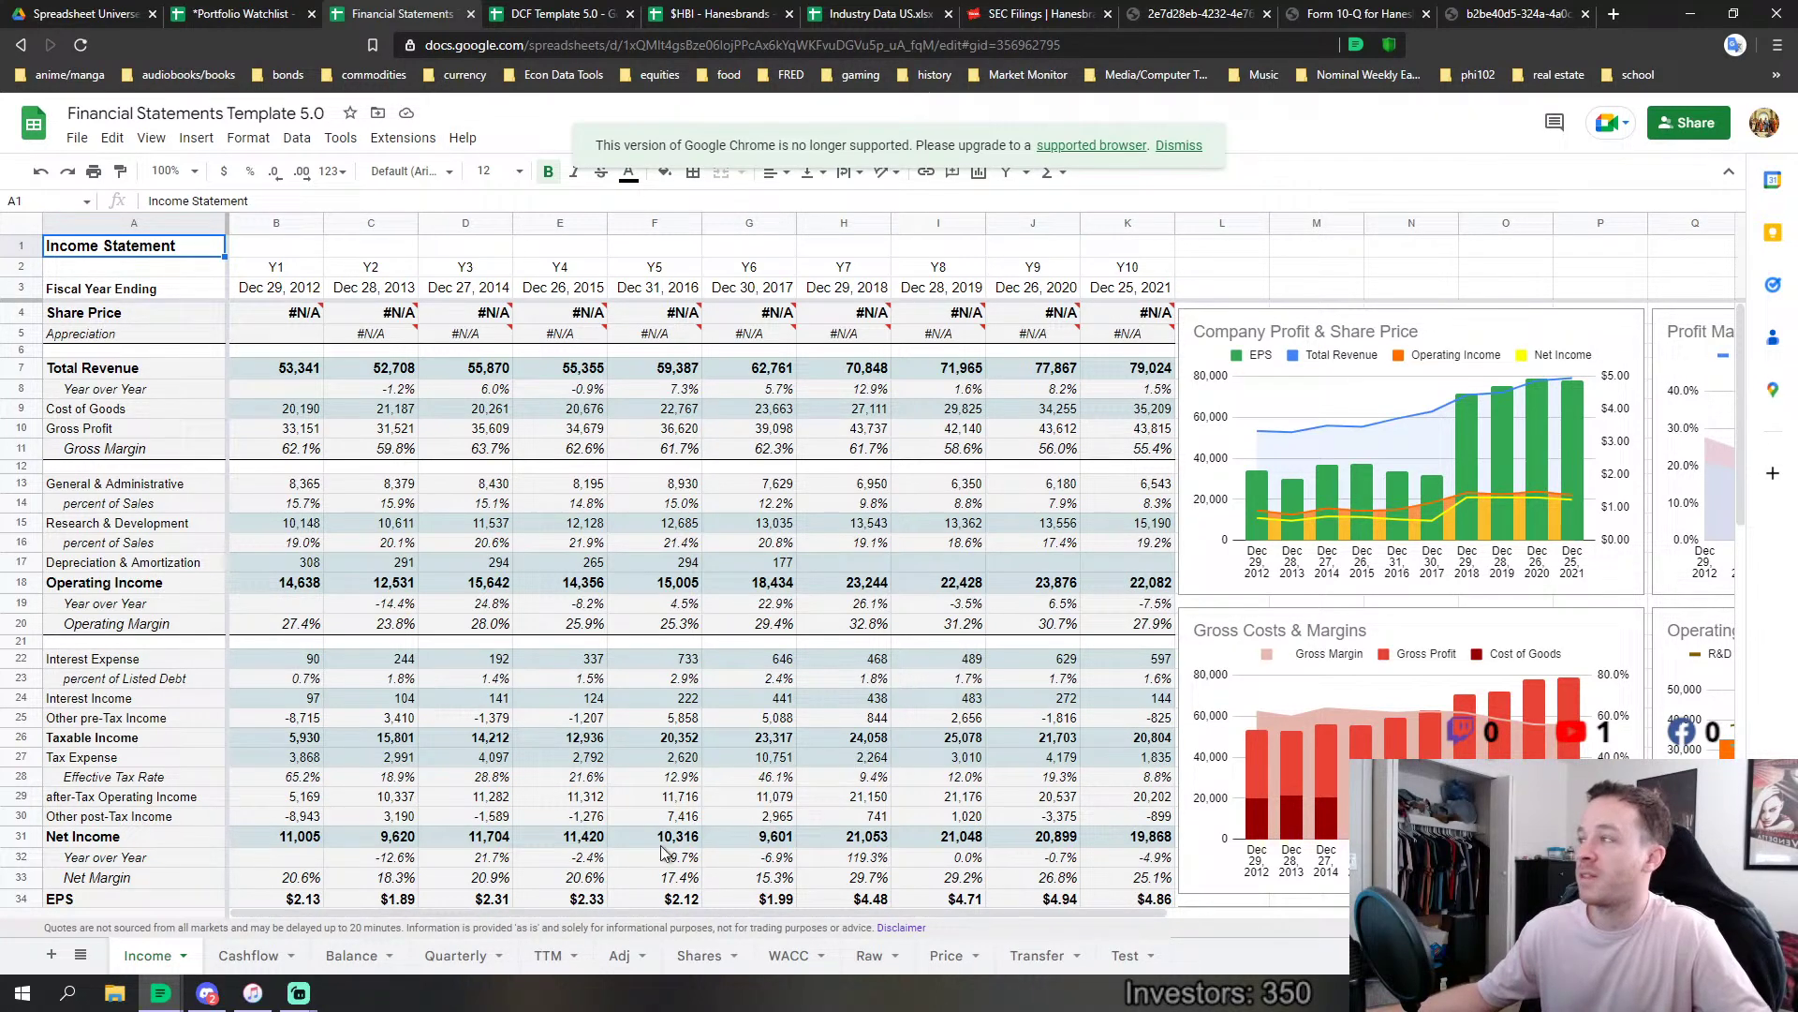
{"action": "left_click_drag", "start_coordinate": [517, 911], "coordinate": [633, 903]}
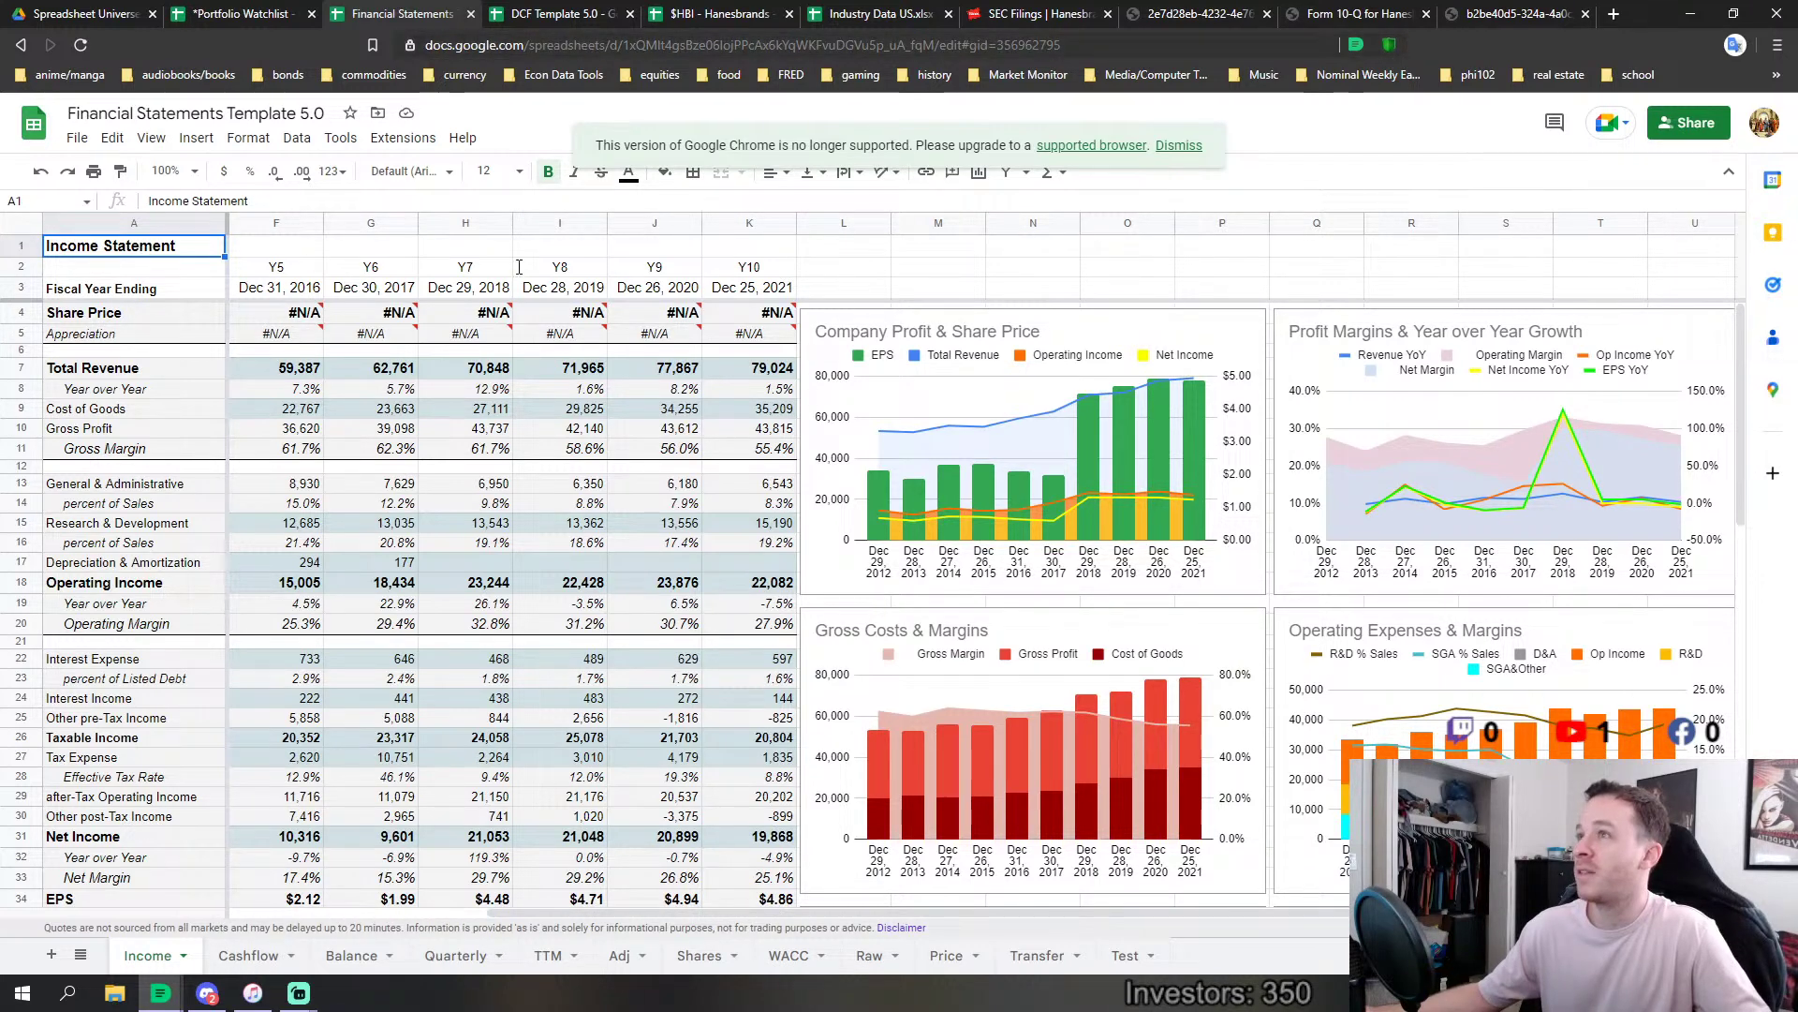
{"action": "left_click", "coordinate": [527, 13]}
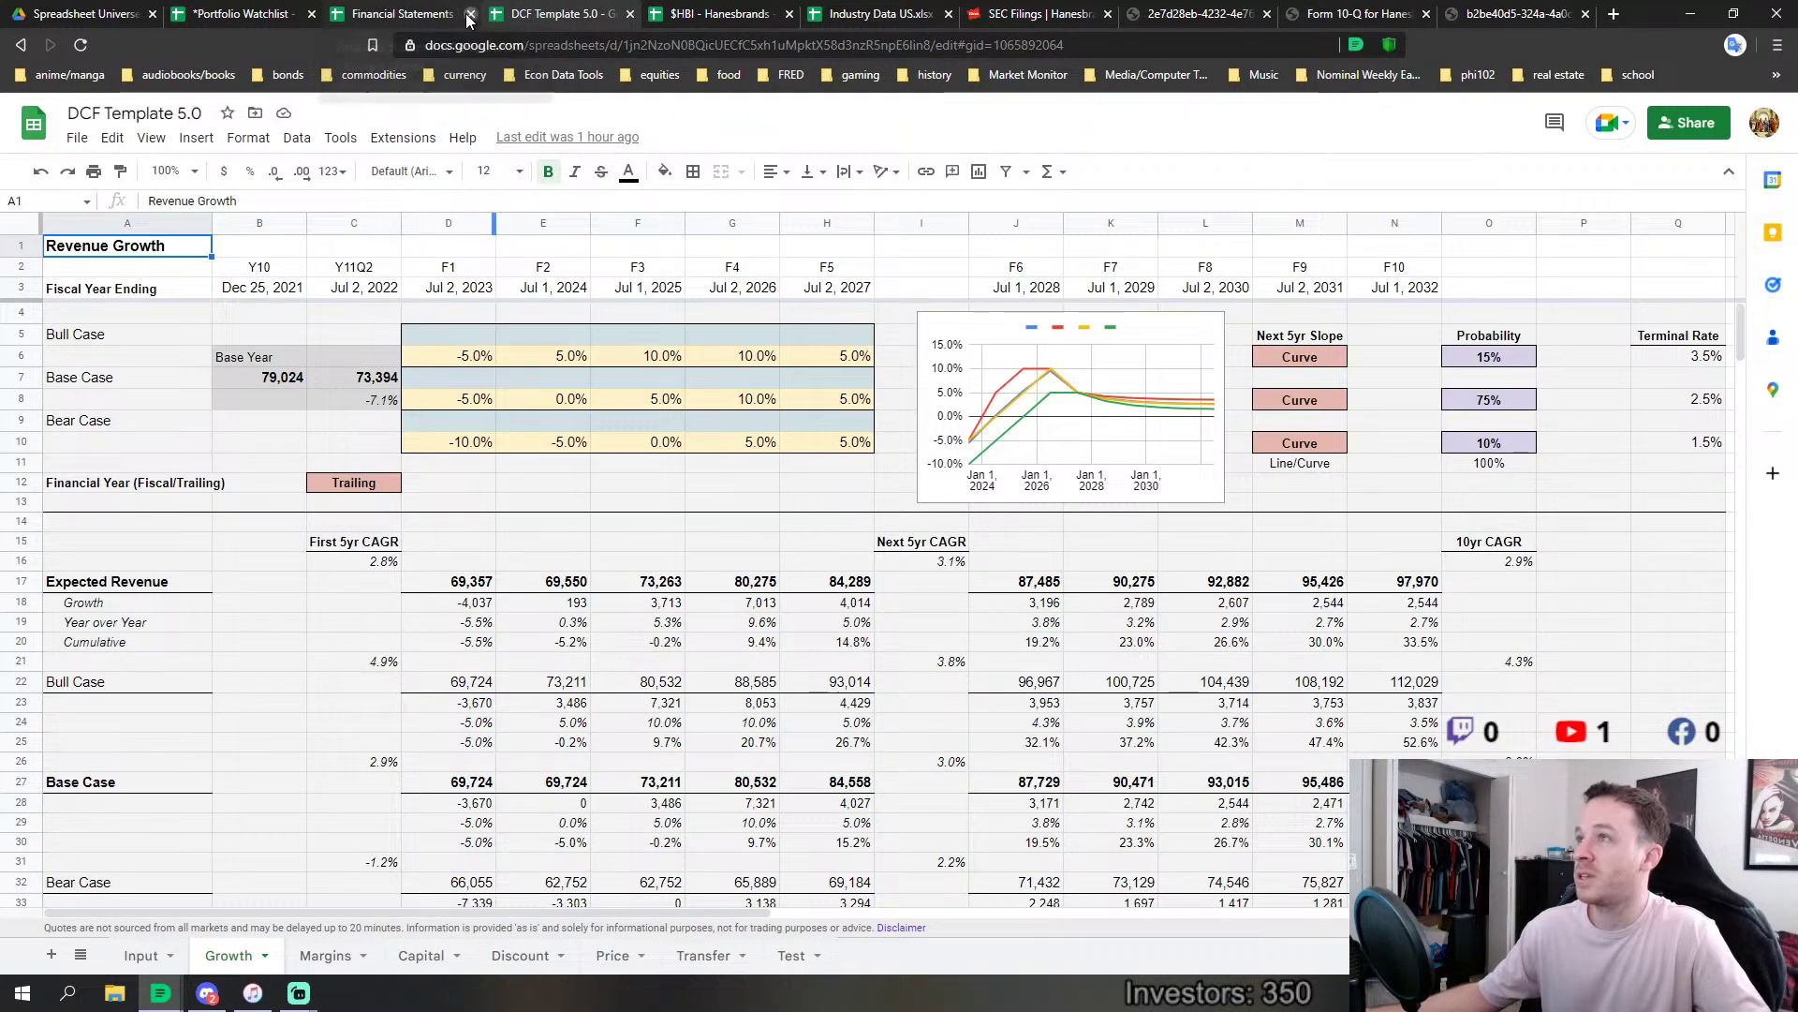
{"action": "left_click", "coordinate": [469, 14]}
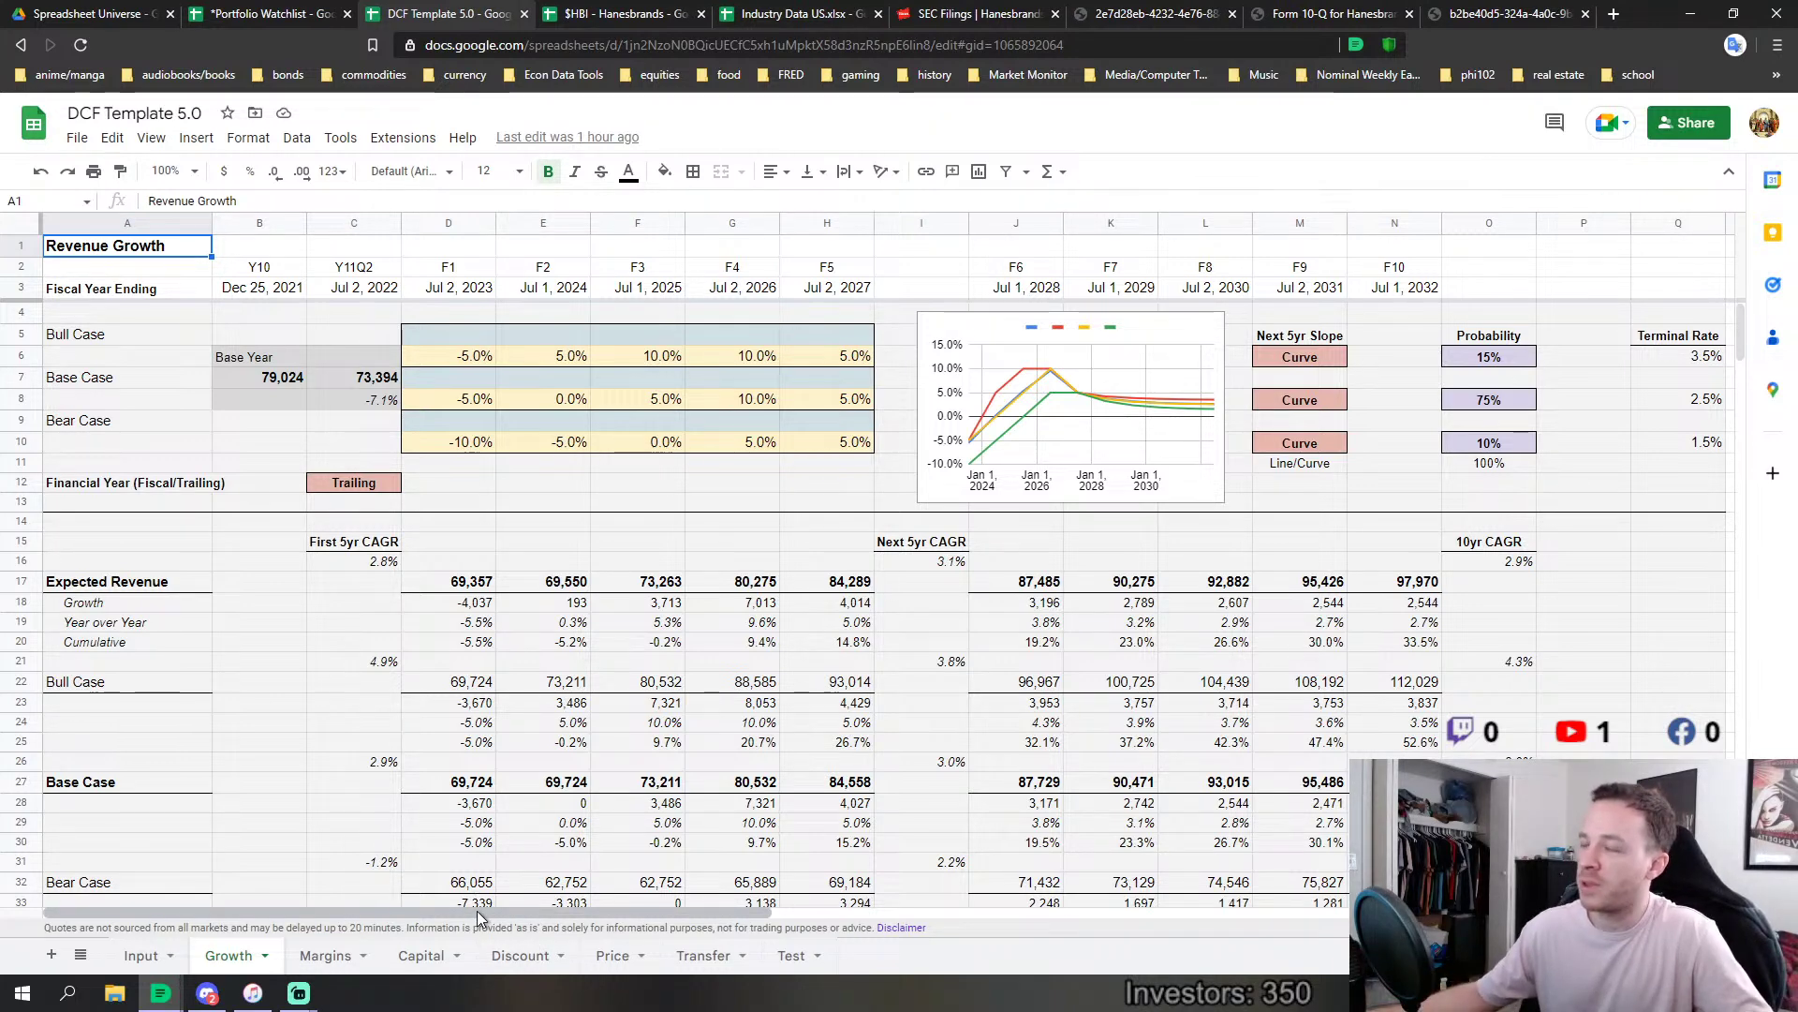
Look through the Growth, Margins and Capital sheets of DCF Template 5.0.
{"action": "mouse_move", "coordinate": [481, 912]}
{"action": "left_mouse_down"}
{"action": "mouse_move", "coordinate": [650, 907]}
{"action": "mouse_move", "coordinate": [492, 895]}
{"action": "left_mouse_up"}
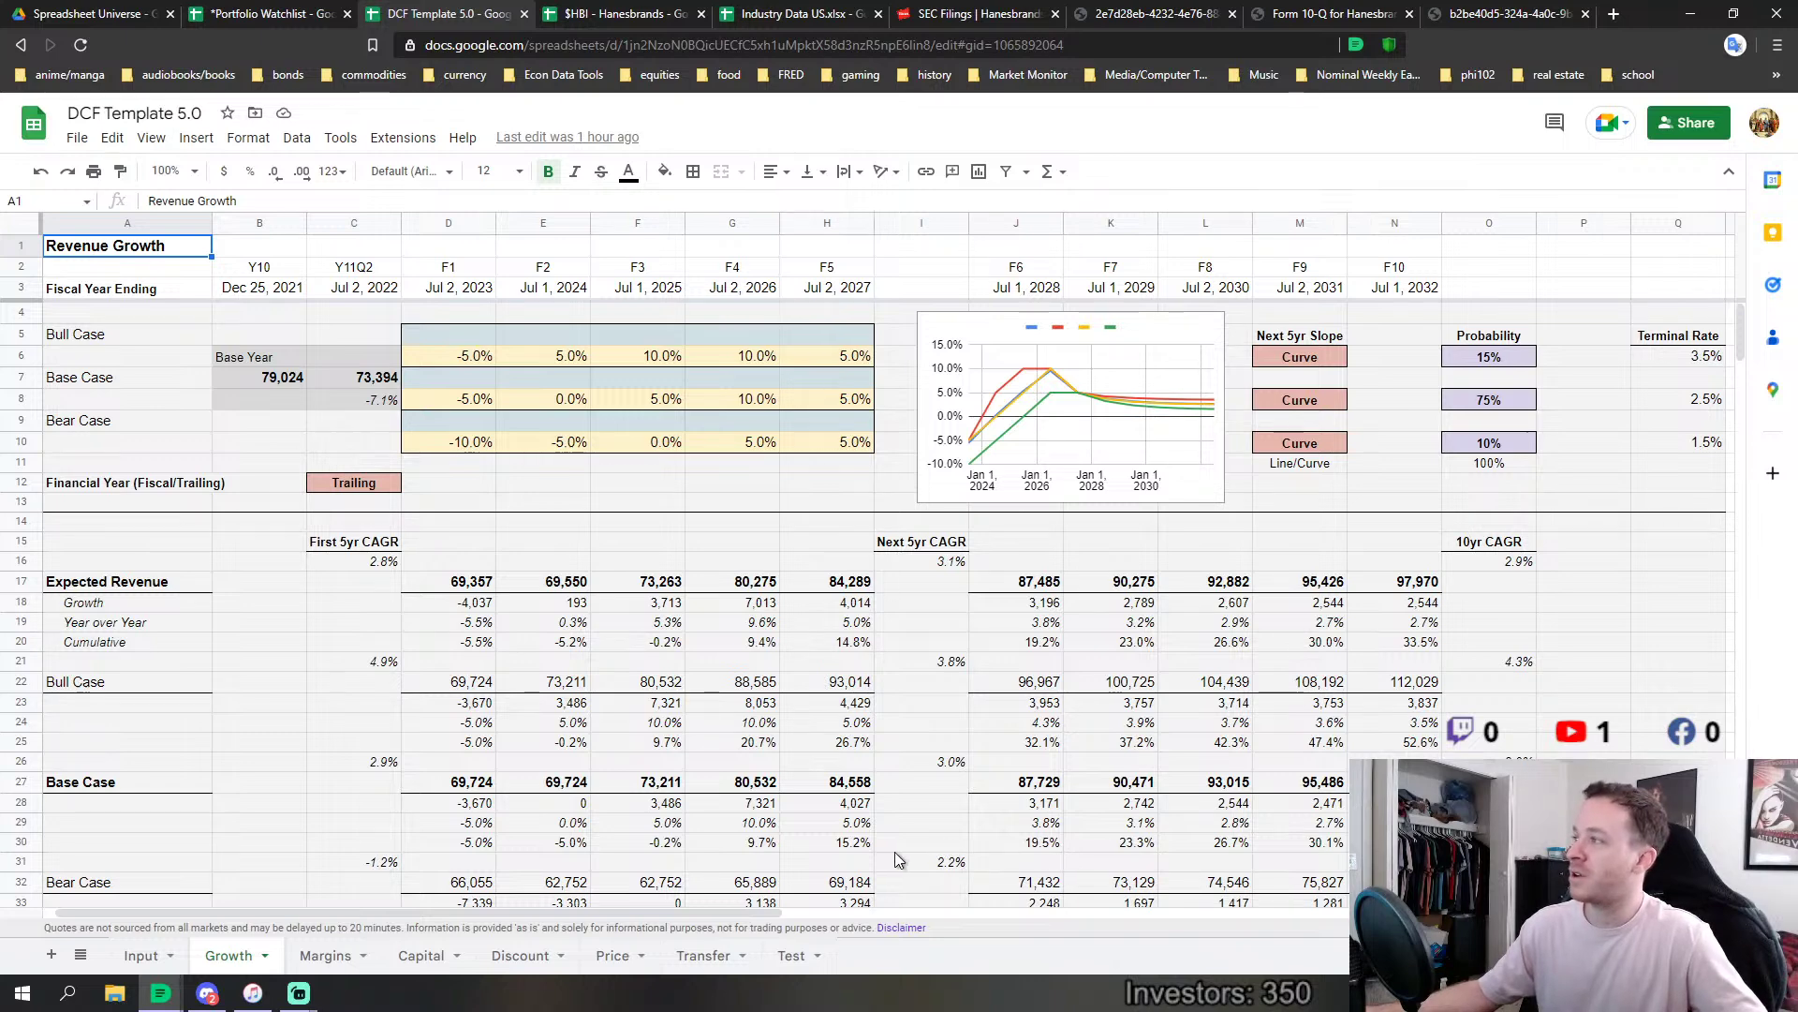
{"action": "left_click", "coordinate": [323, 958]}
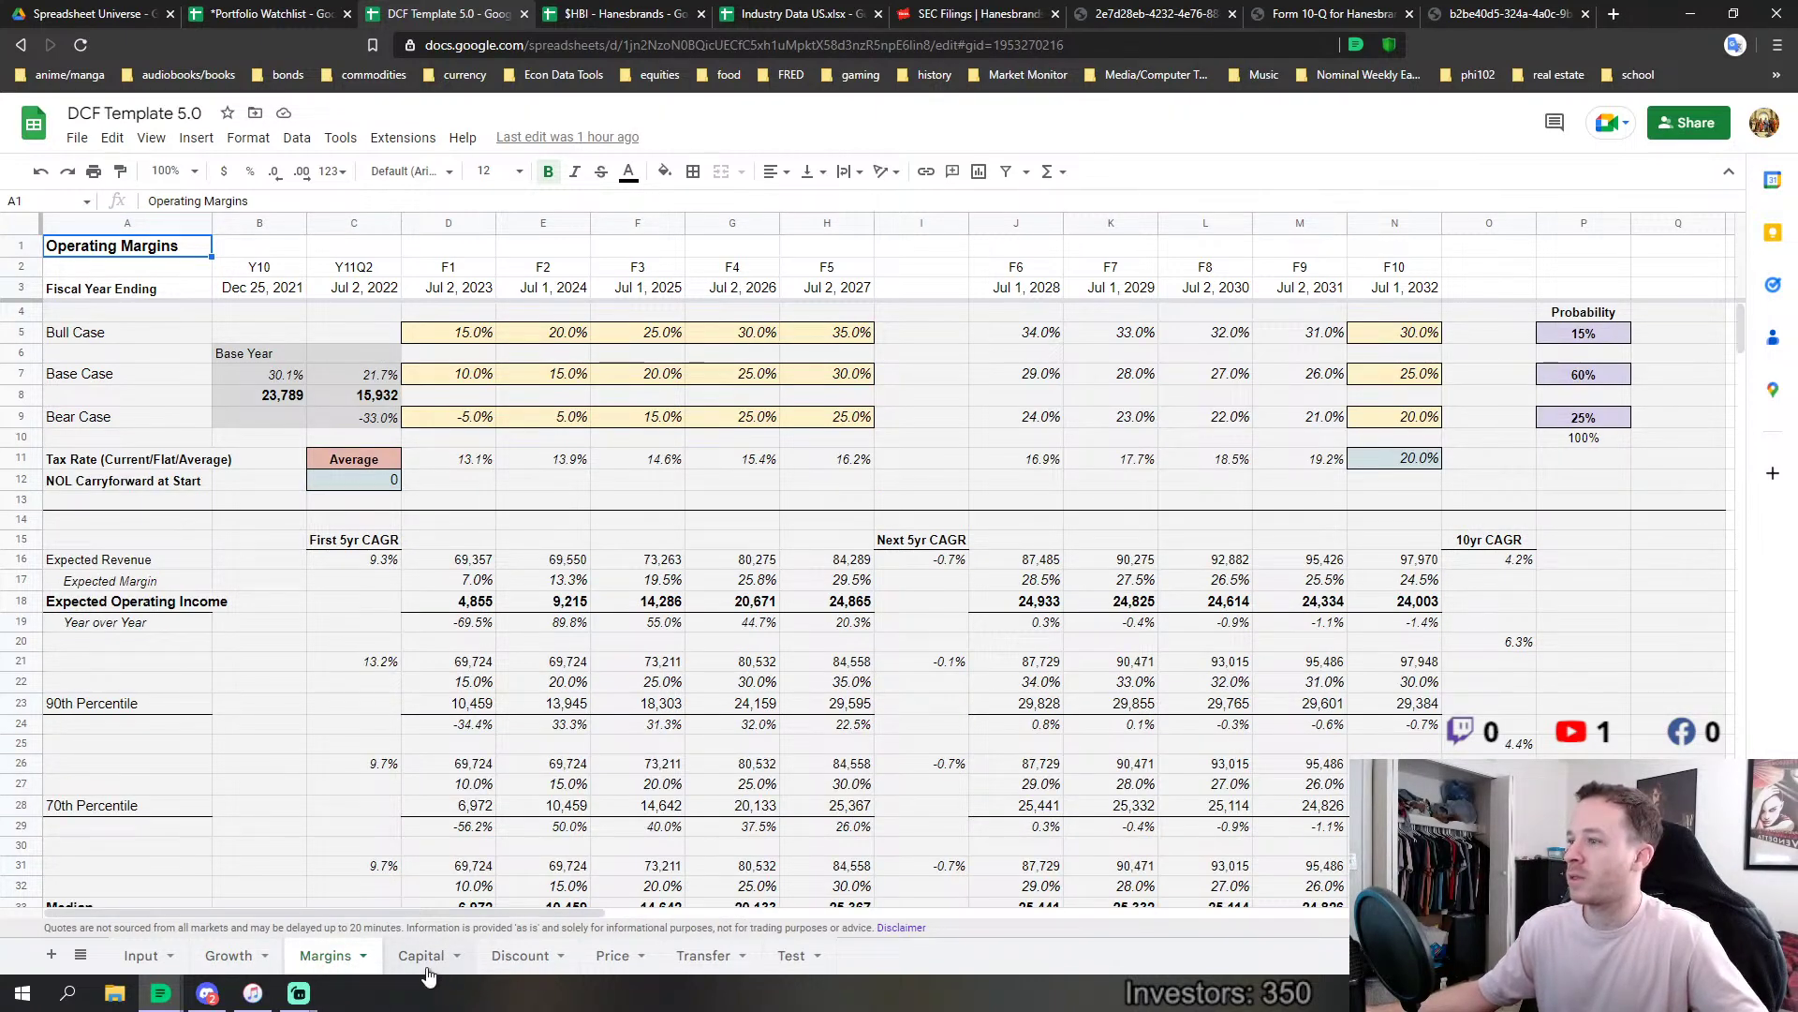
{"action": "left_click", "coordinate": [230, 956]}
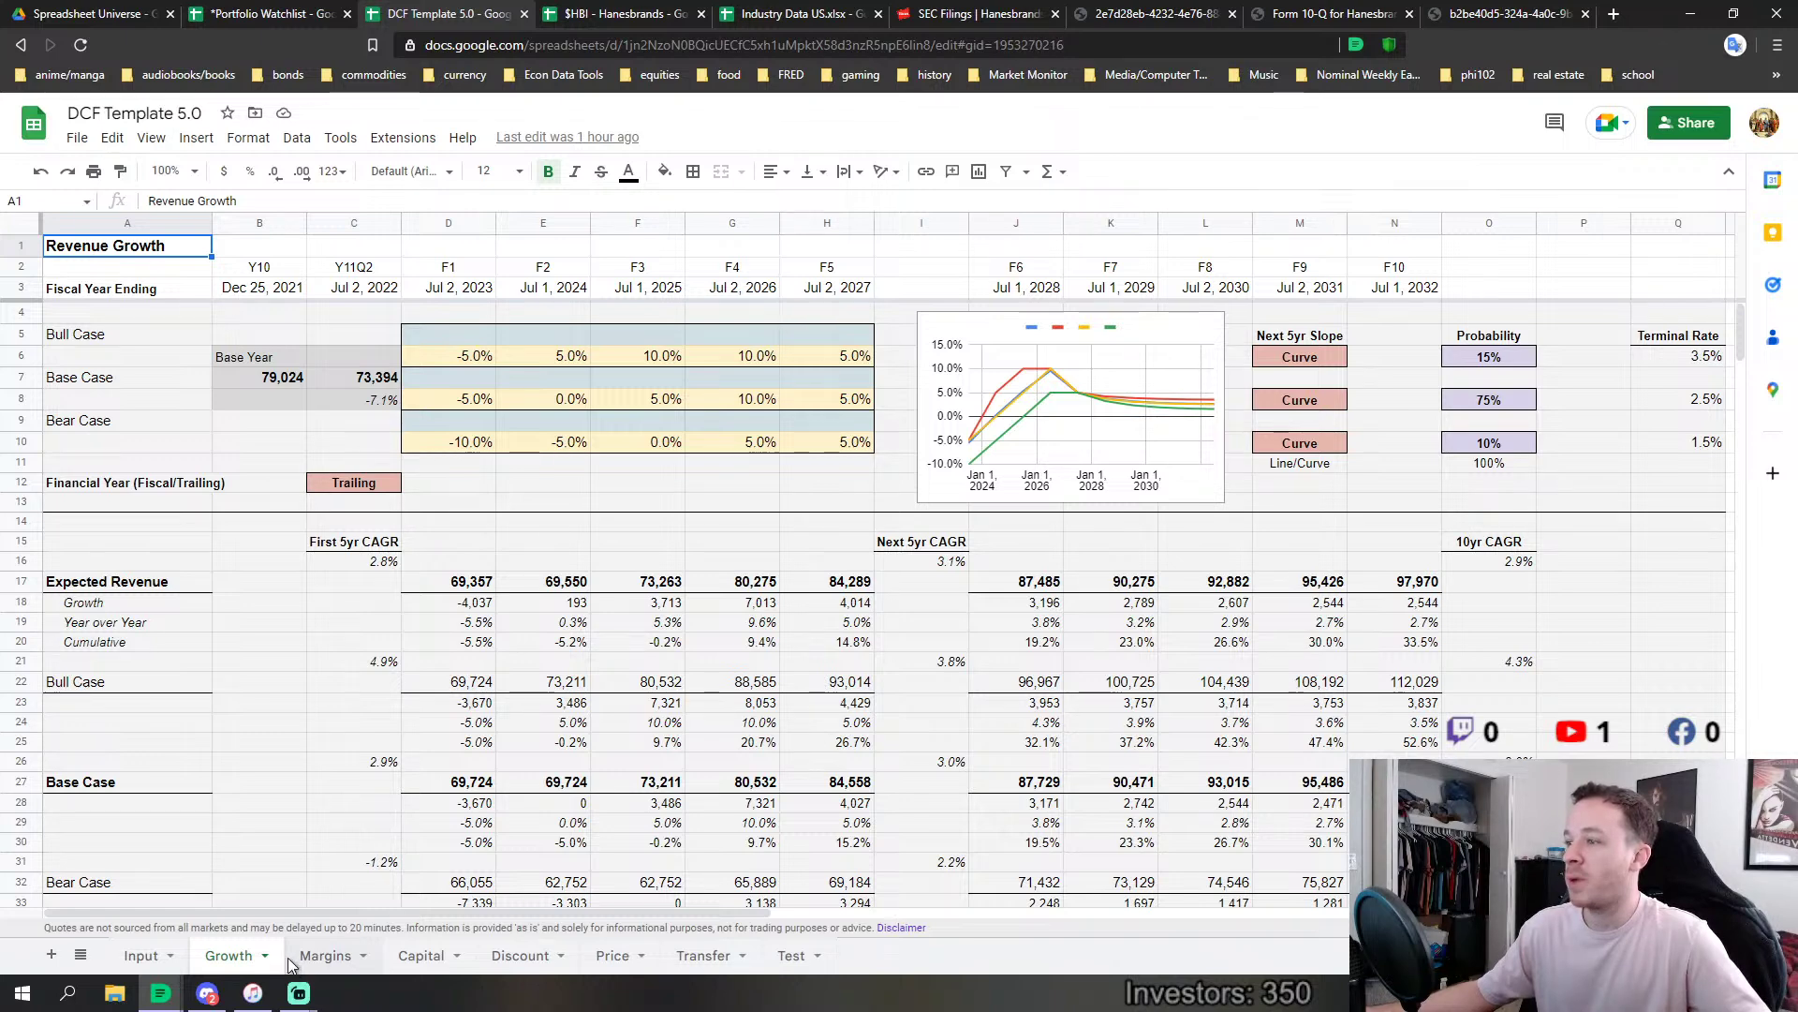
{"action": "left_click", "coordinate": [323, 960]}
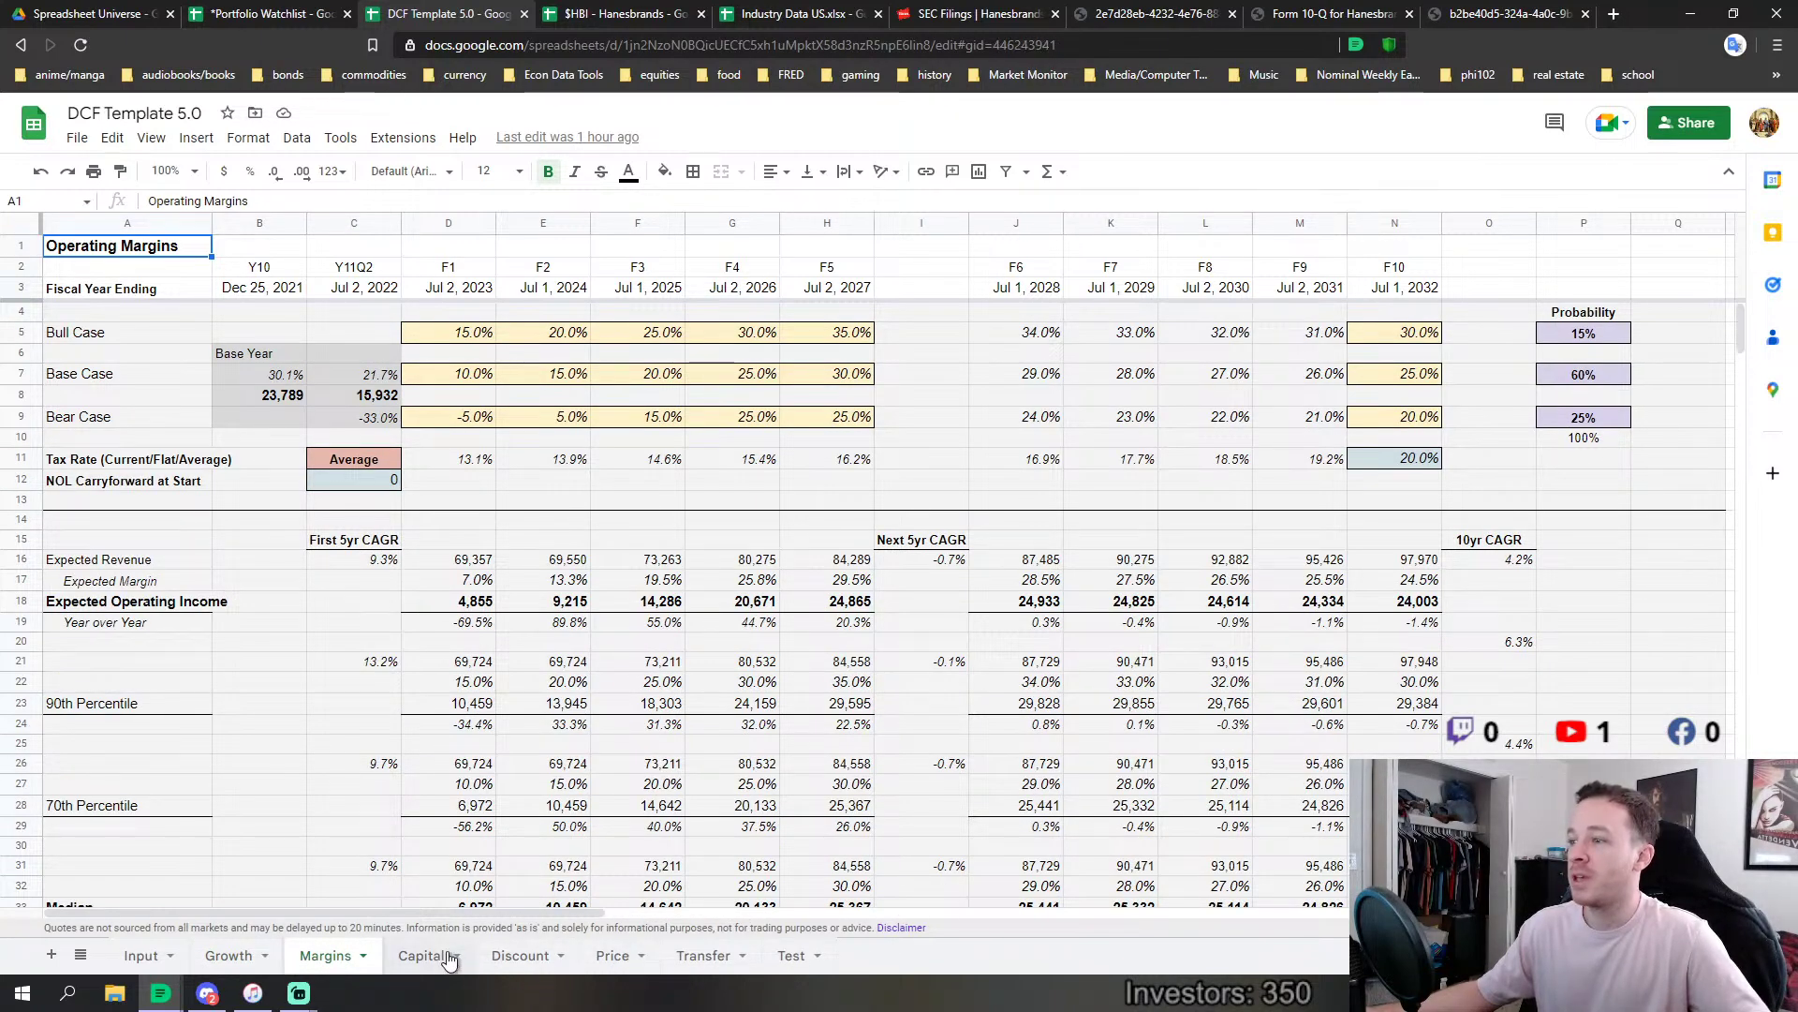
{"action": "left_click", "coordinate": [439, 955]}
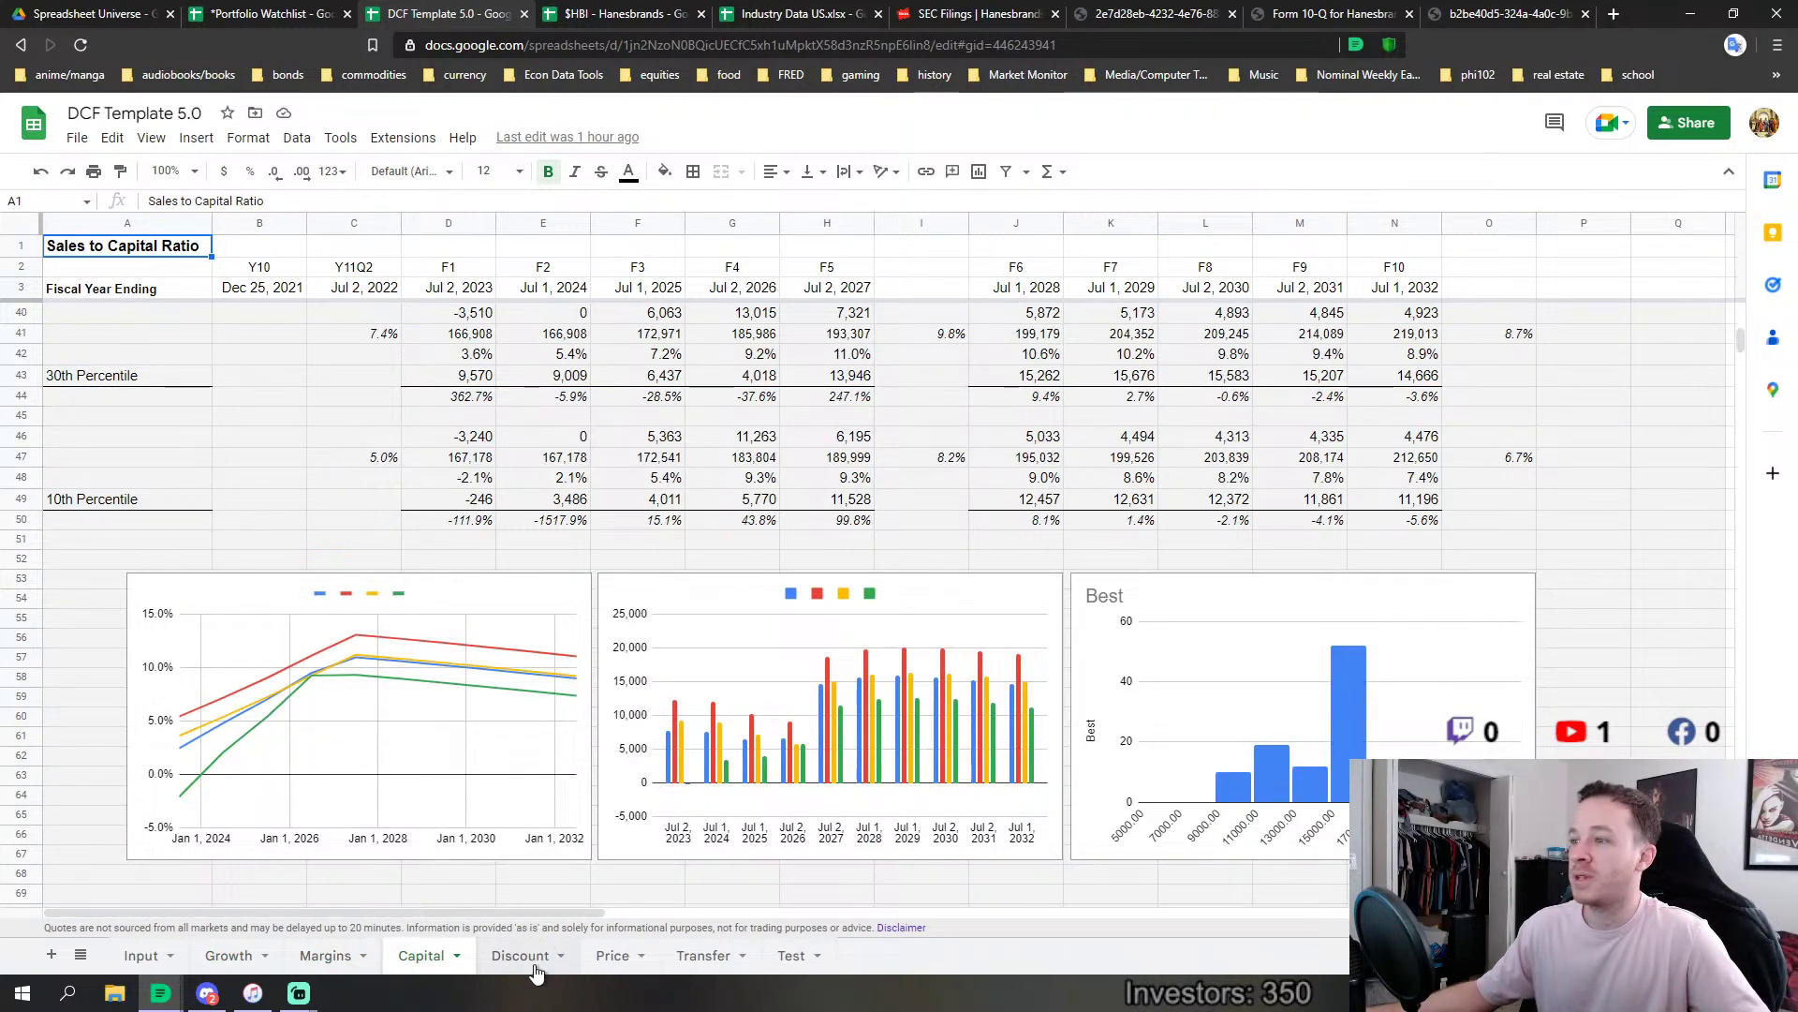
Examine the scenario rows, line chart and Best histogram at the end of the Discount sheet.
{"action": "left_click", "coordinate": [521, 957]}
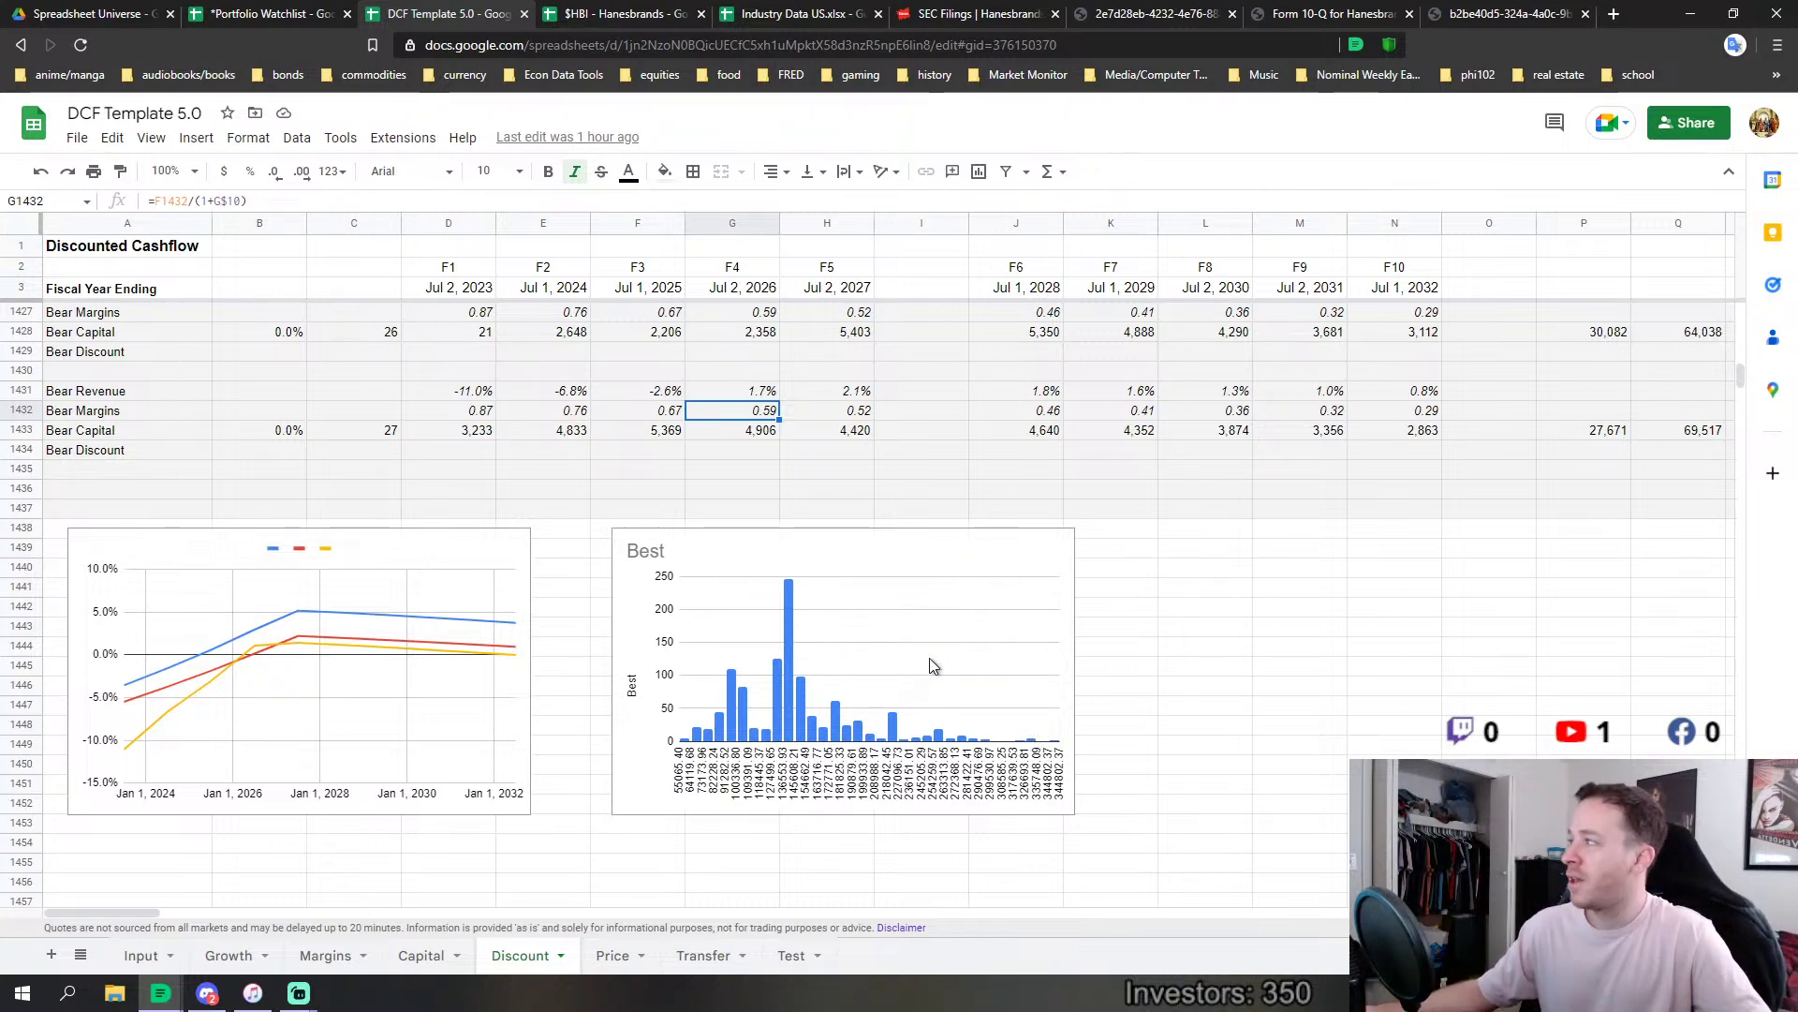
{"action": "scroll", "coordinate": [957, 702], "scroll_direction": "up", "scroll_amount": 3}
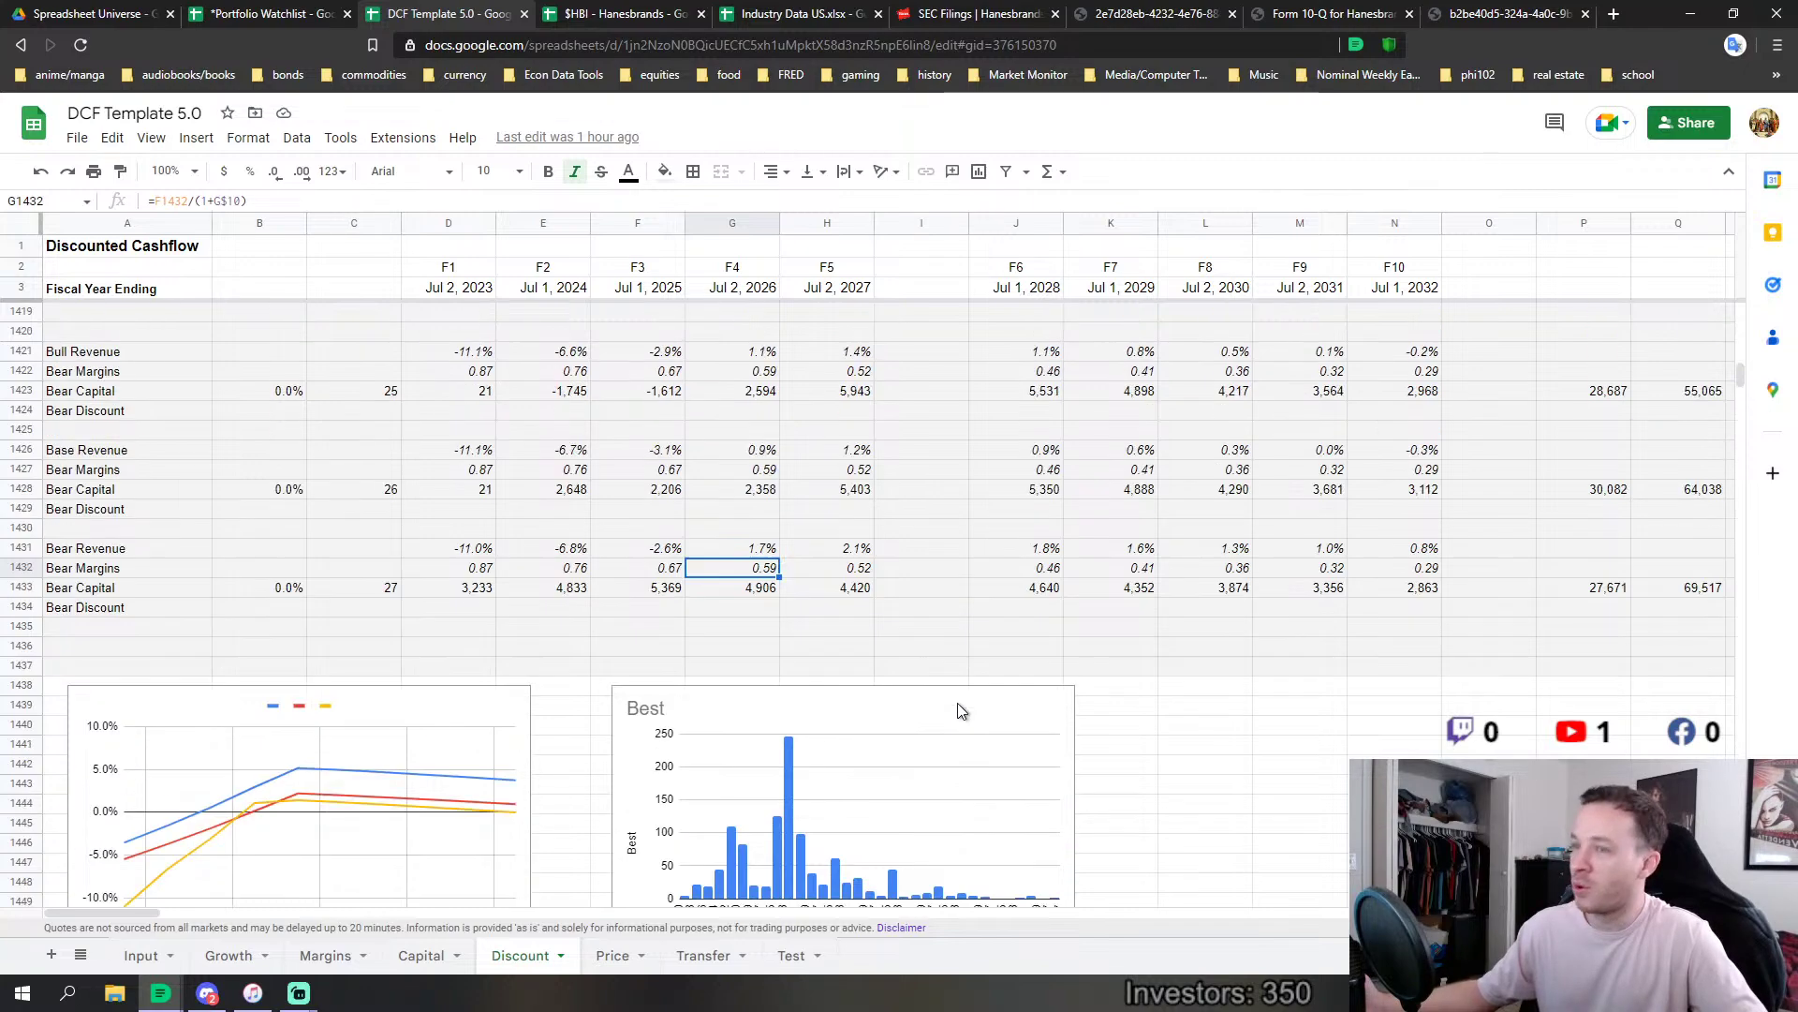
{"action": "scroll", "coordinate": [958, 703], "scroll_direction": "down", "scroll_amount": 2}
{"action": "scroll", "coordinate": [957, 709], "scroll_direction": "down", "scroll_amount": 2}
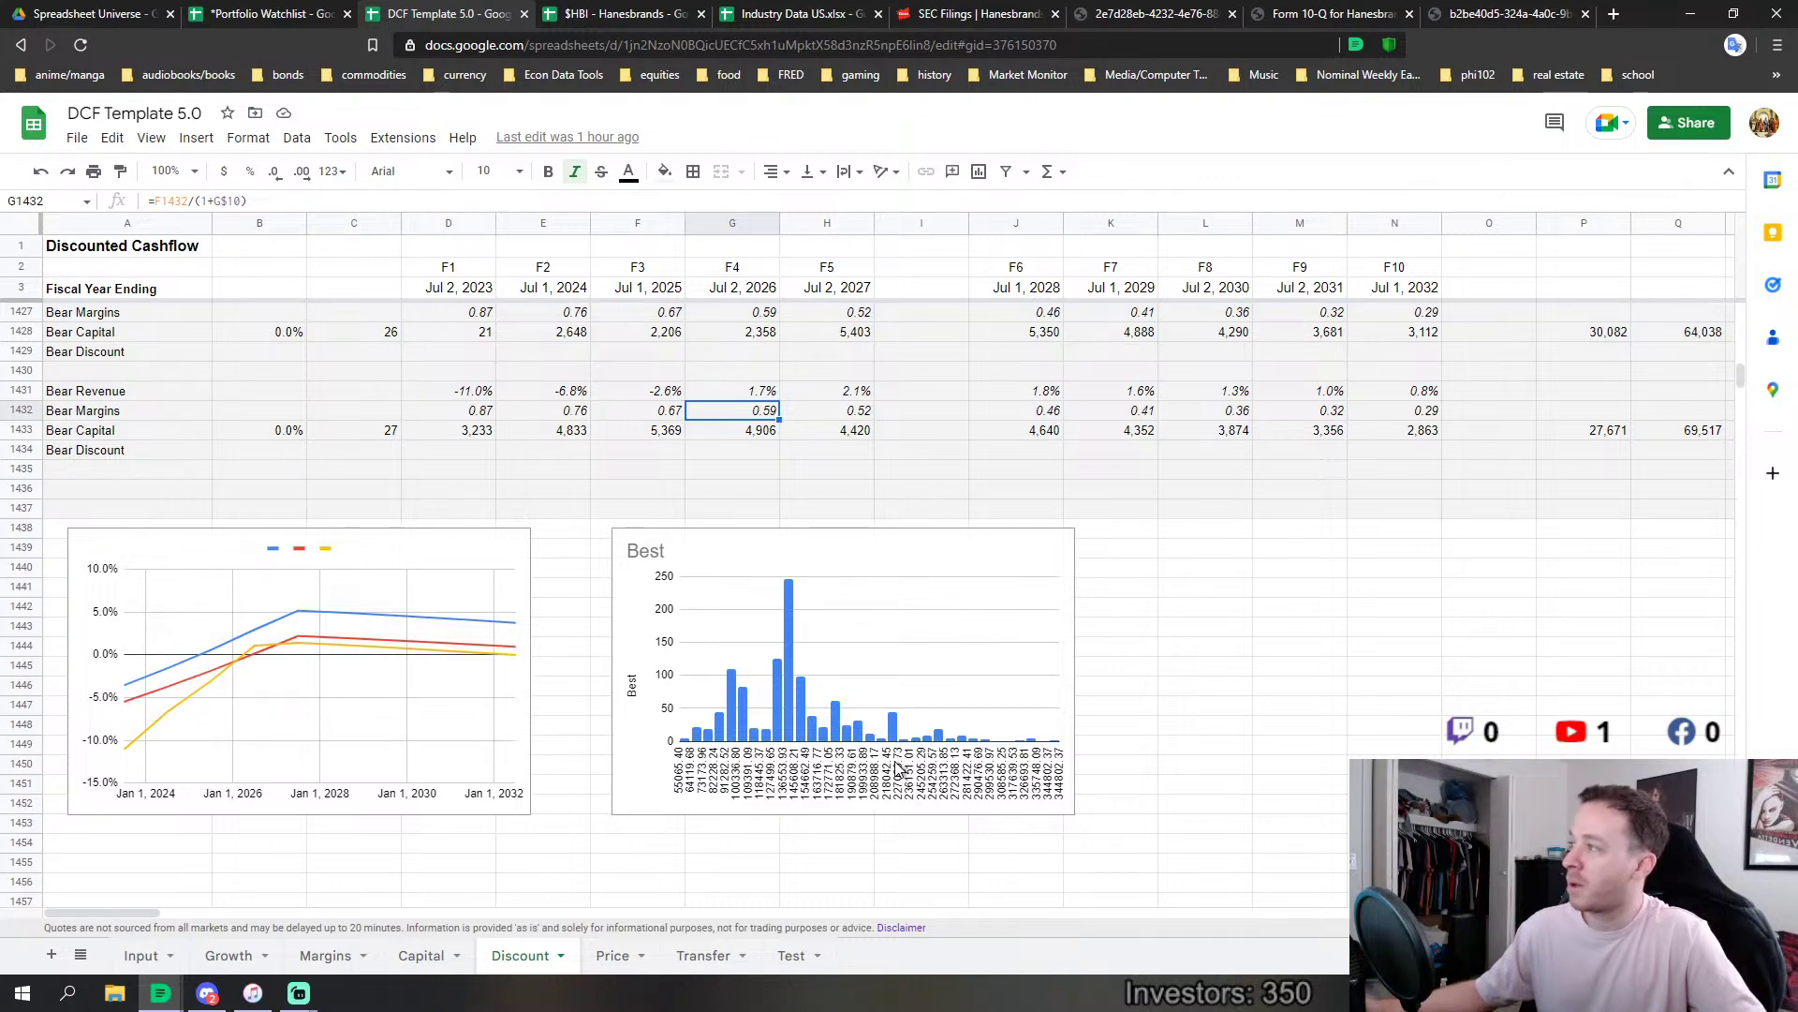
{"action": "scroll", "coordinate": [954, 693], "scroll_direction": "up", "scroll_amount": 10}
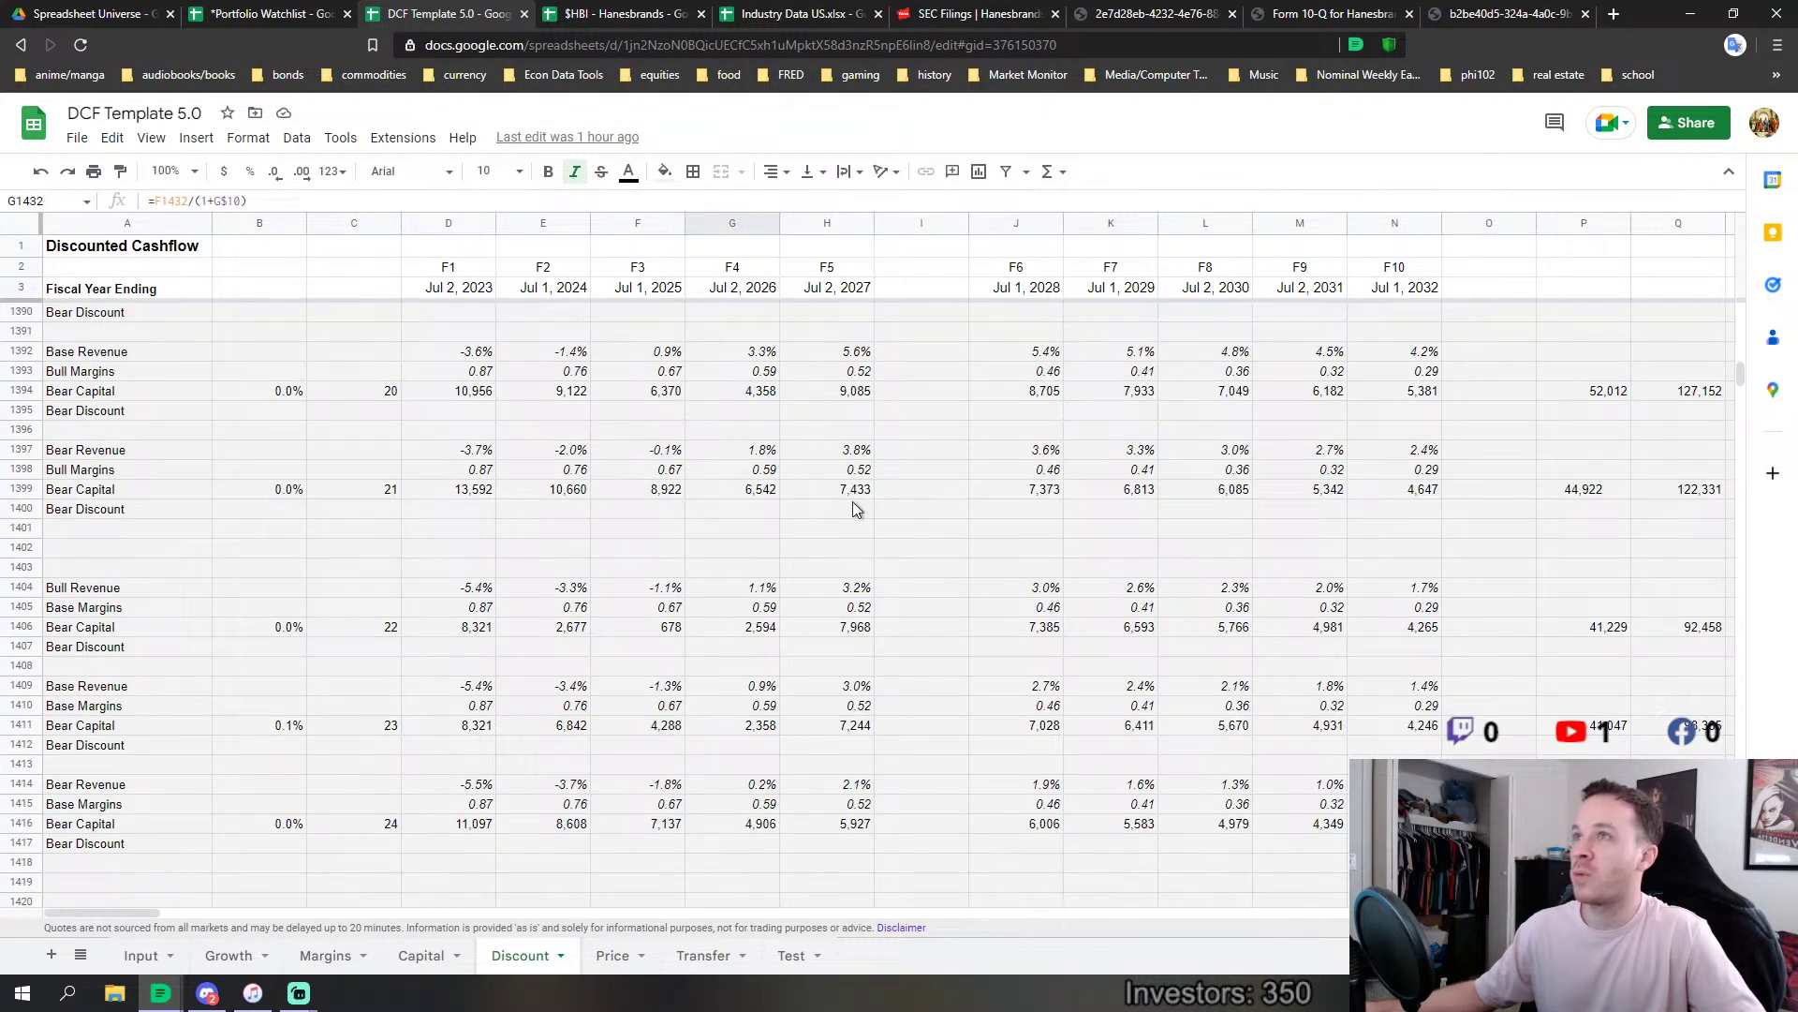
Revisit the Growth and Margins assumptions and close the DCF Template 5.0 spreadsheet.
{"action": "left_click", "coordinate": [251, 957]}
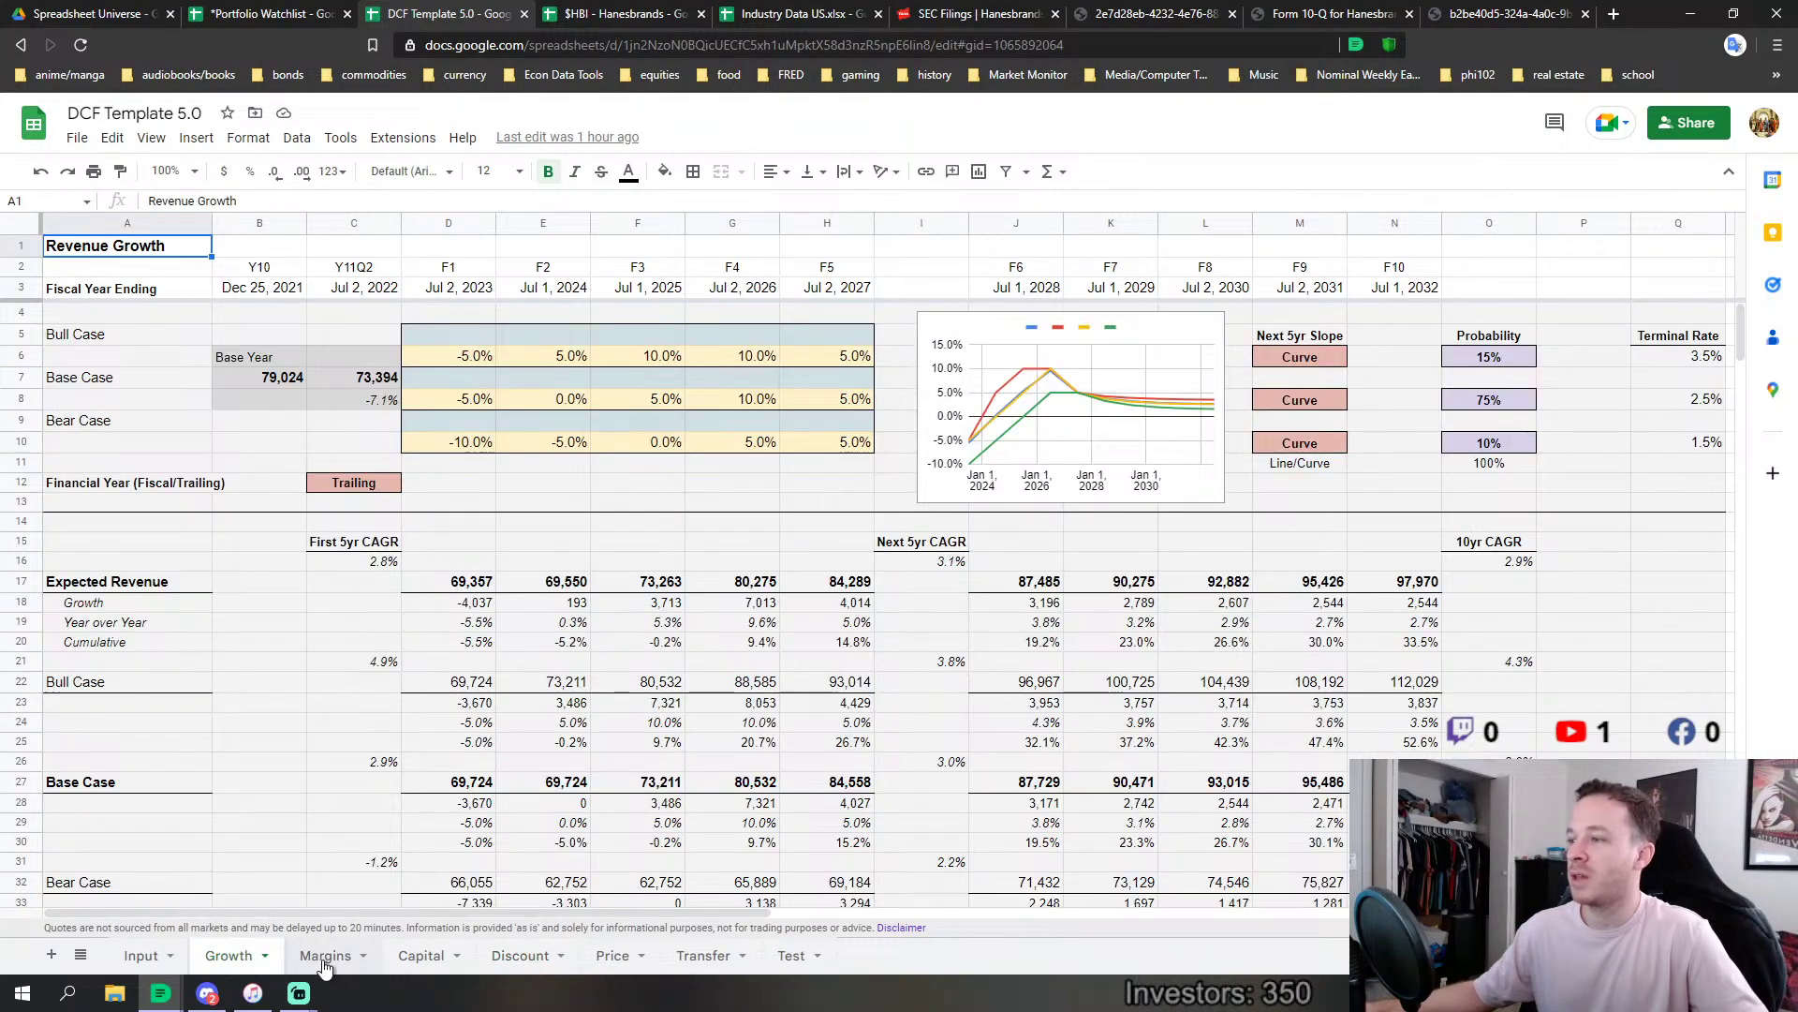
{"action": "left_click", "coordinate": [325, 958]}
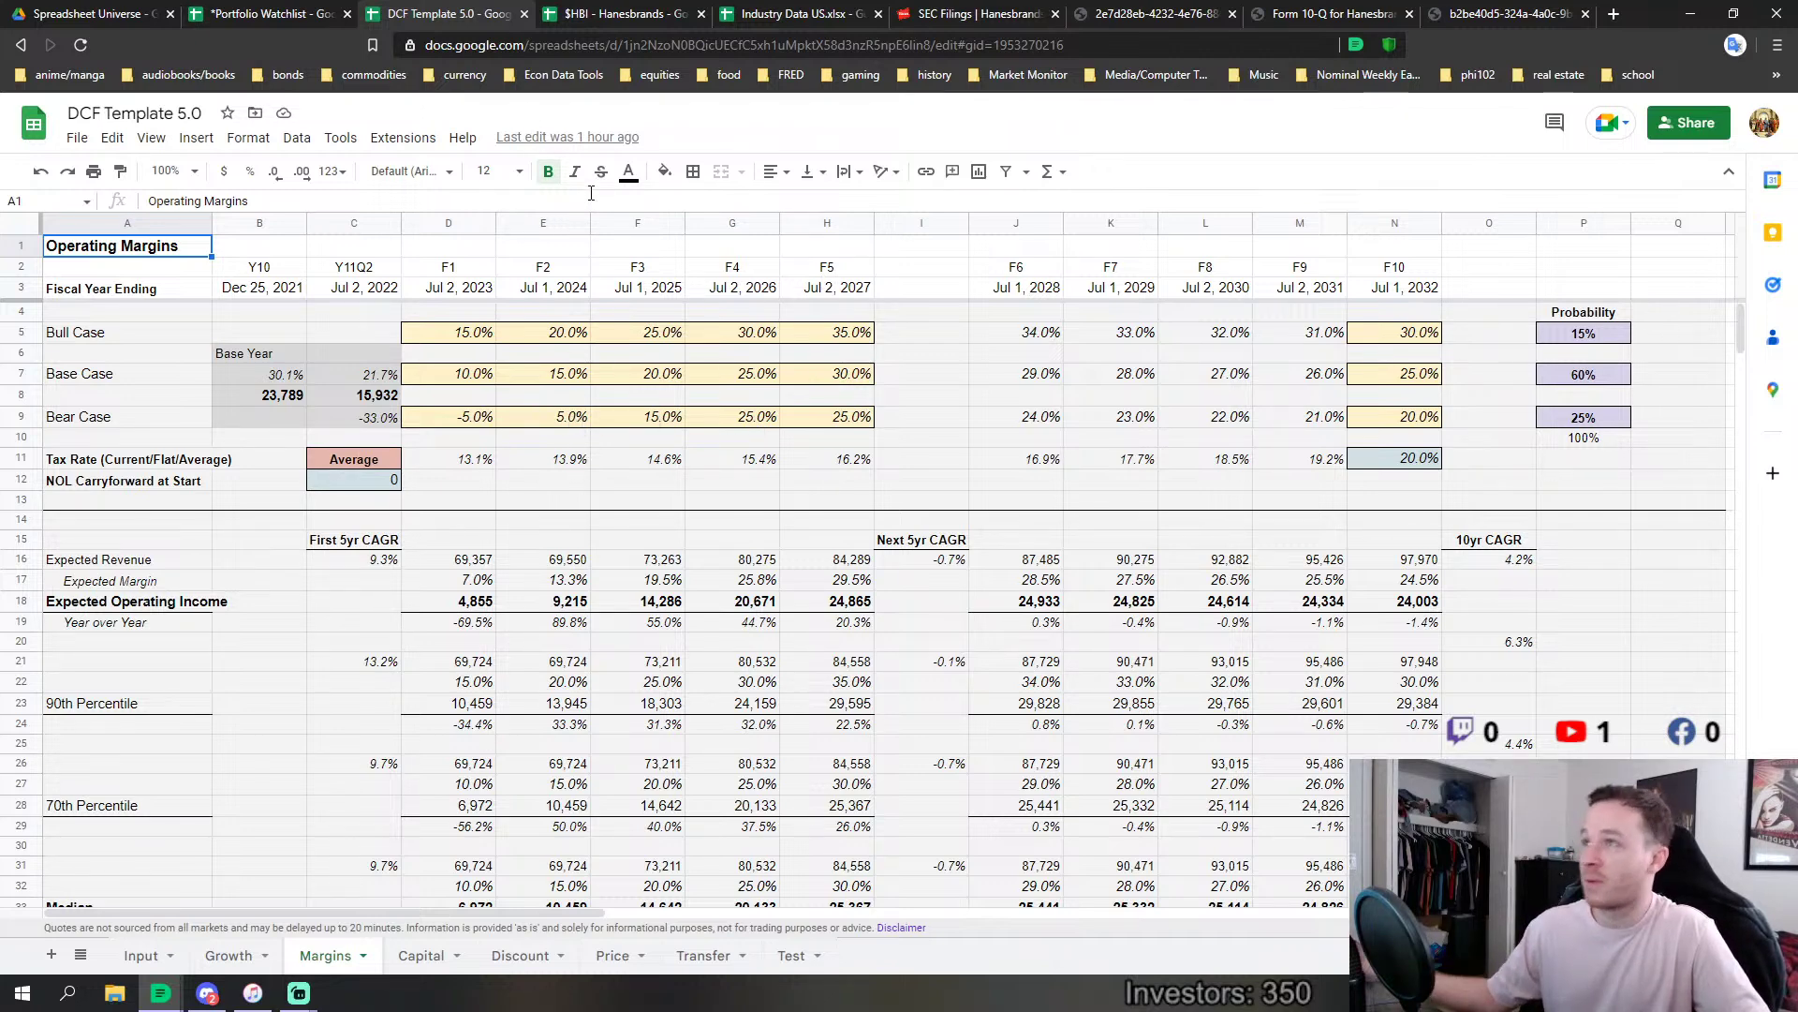
{"action": "left_click", "coordinate": [526, 16]}
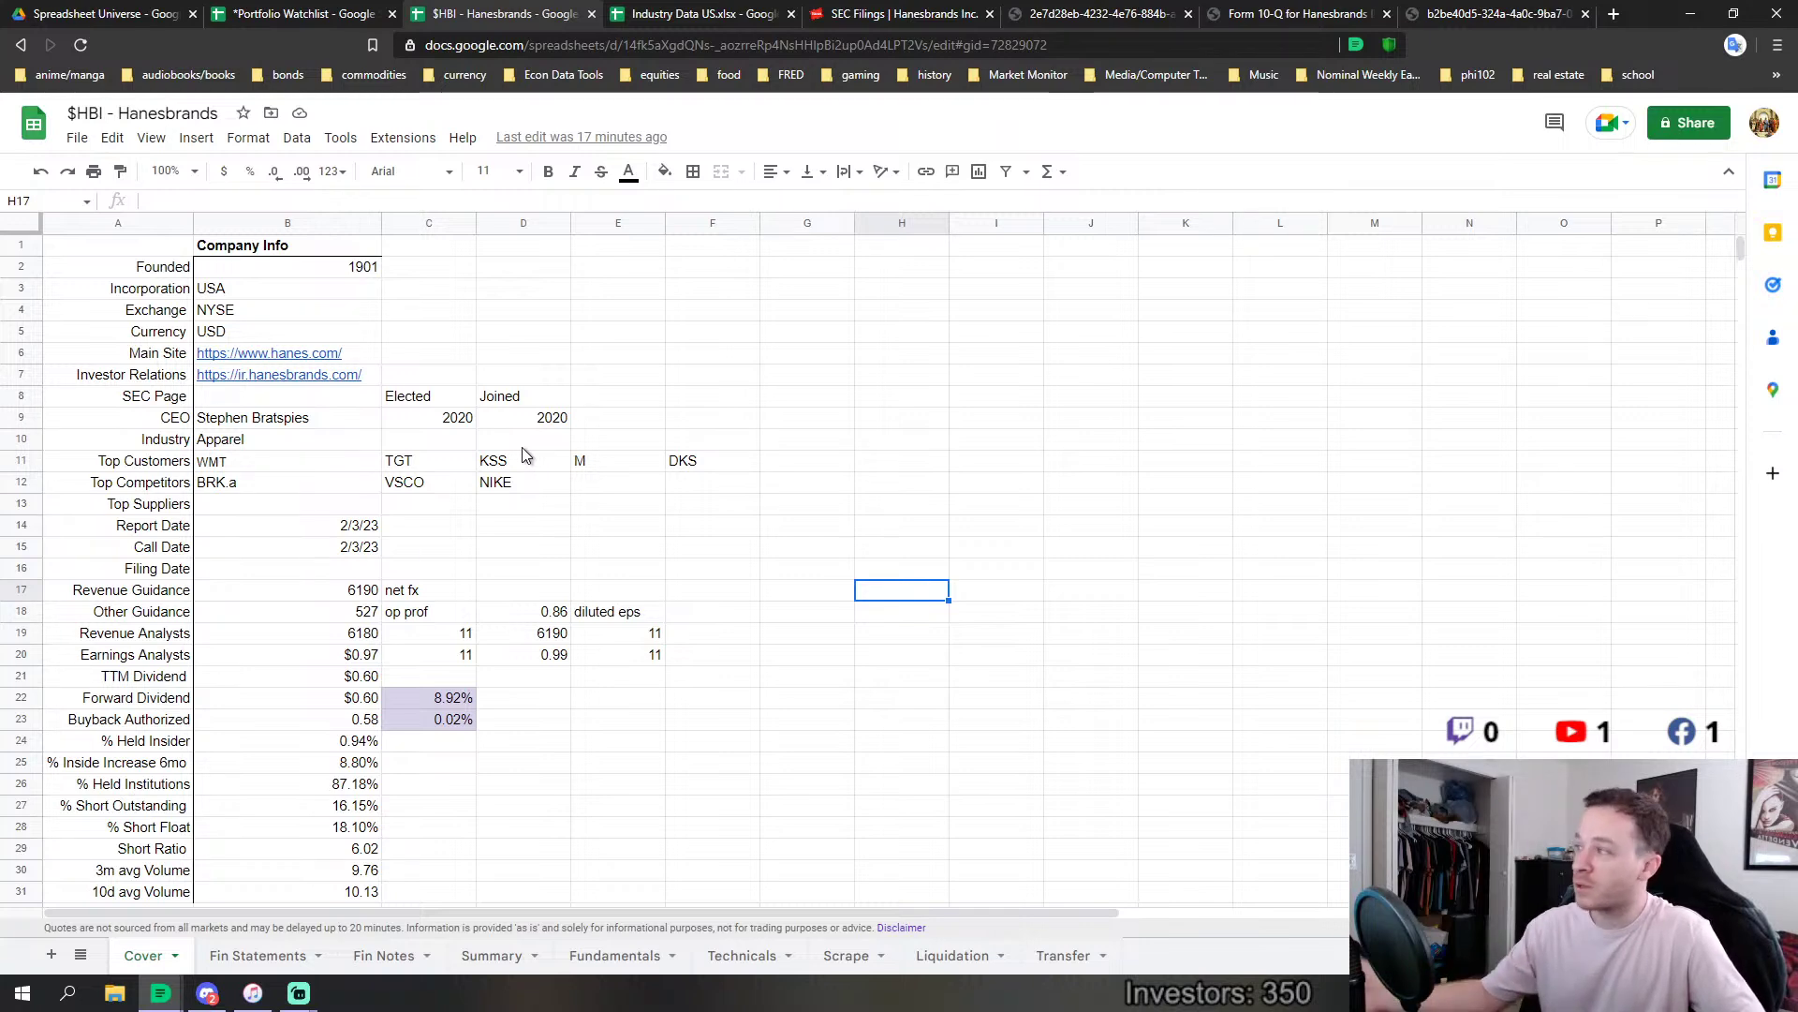
Review the Hanesbrands company information on the Cover sheet of the $HBI spreadsheet.
{"action": "left_click", "coordinate": [543, 526]}
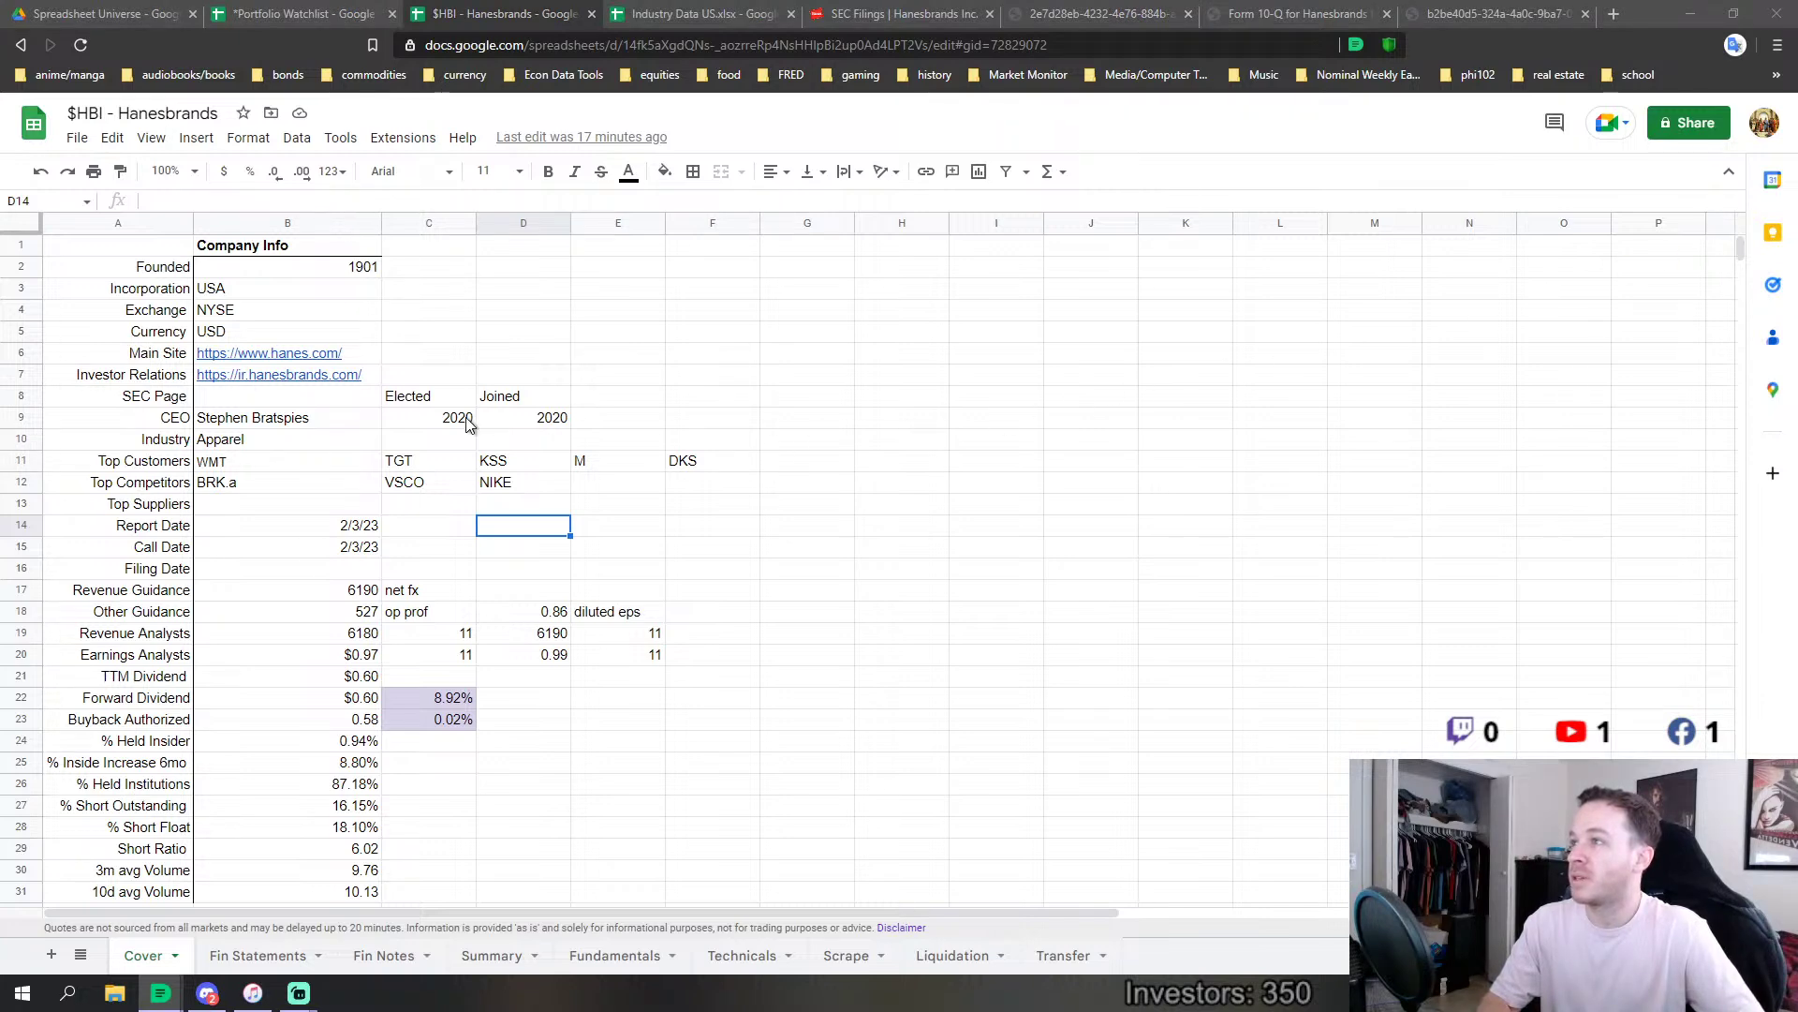
{"action": "left_click", "coordinate": [352, 361]}
{"action": "left_click", "coordinate": [929, 395]}
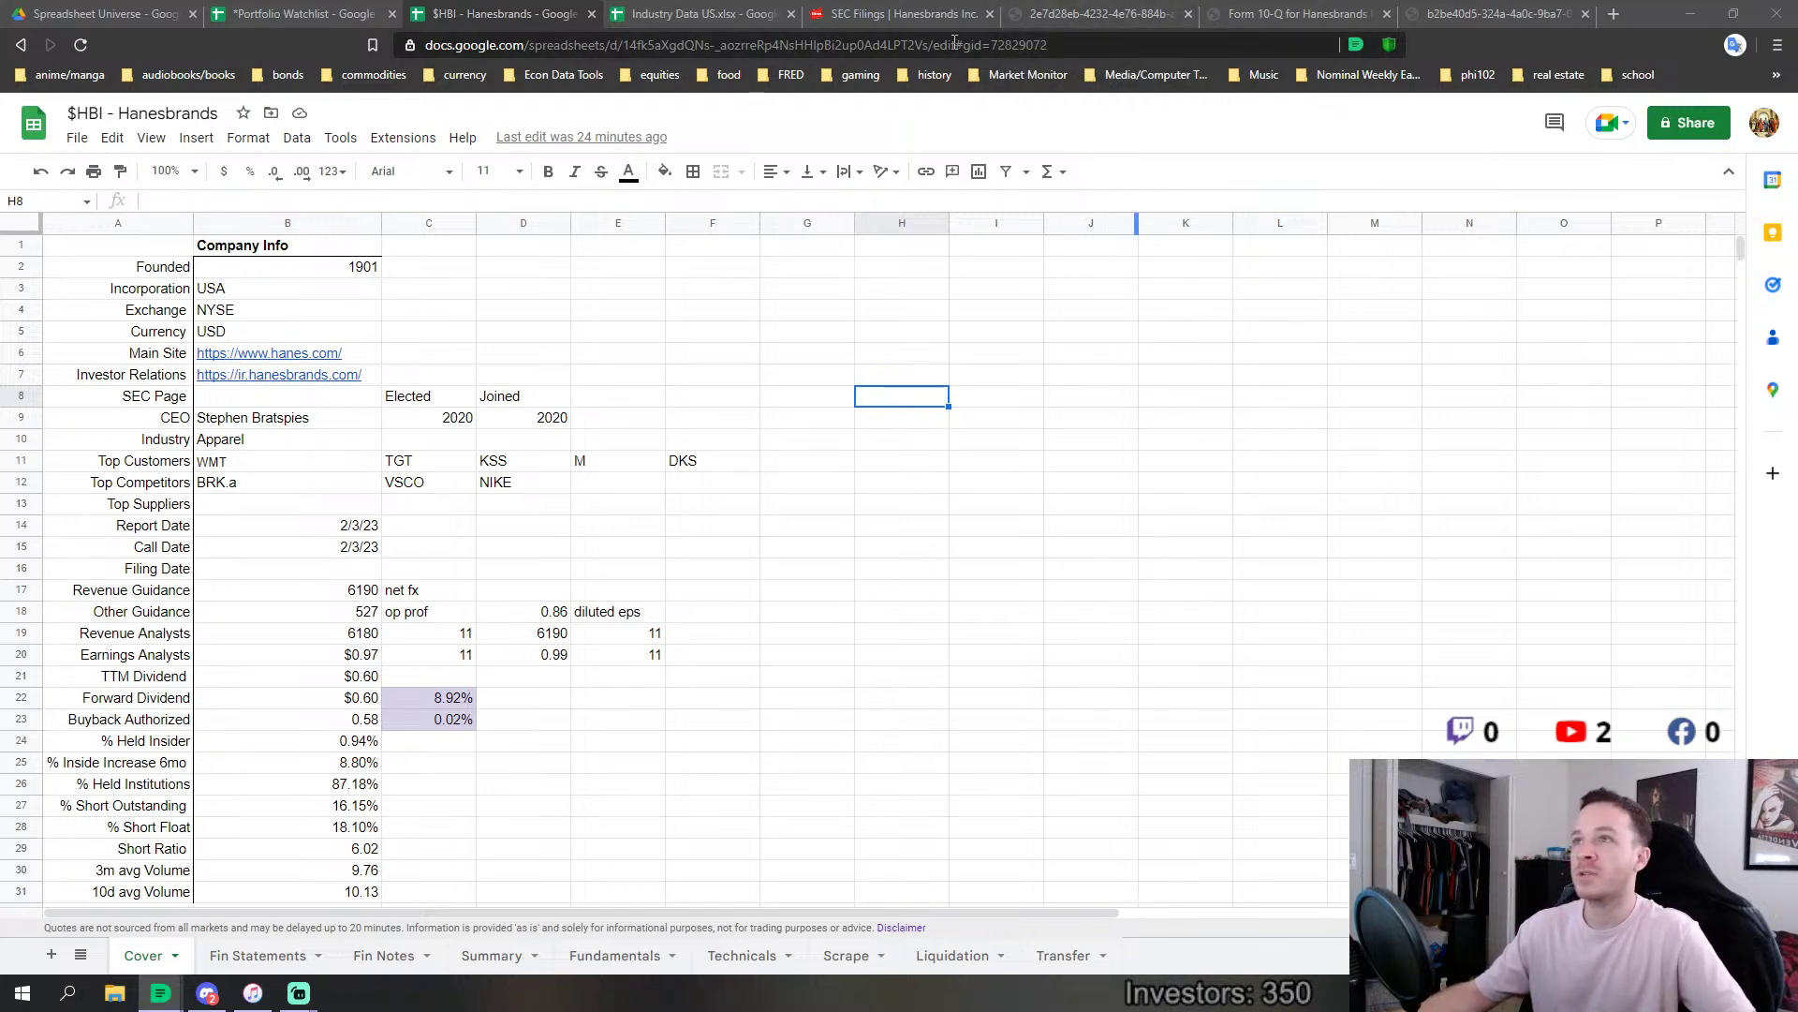
View the Hanesbrands Form 10-Q, and read the Our Segments section in the 182-page Hanesbrands filing.
{"action": "left_click", "coordinate": [1289, 18]}
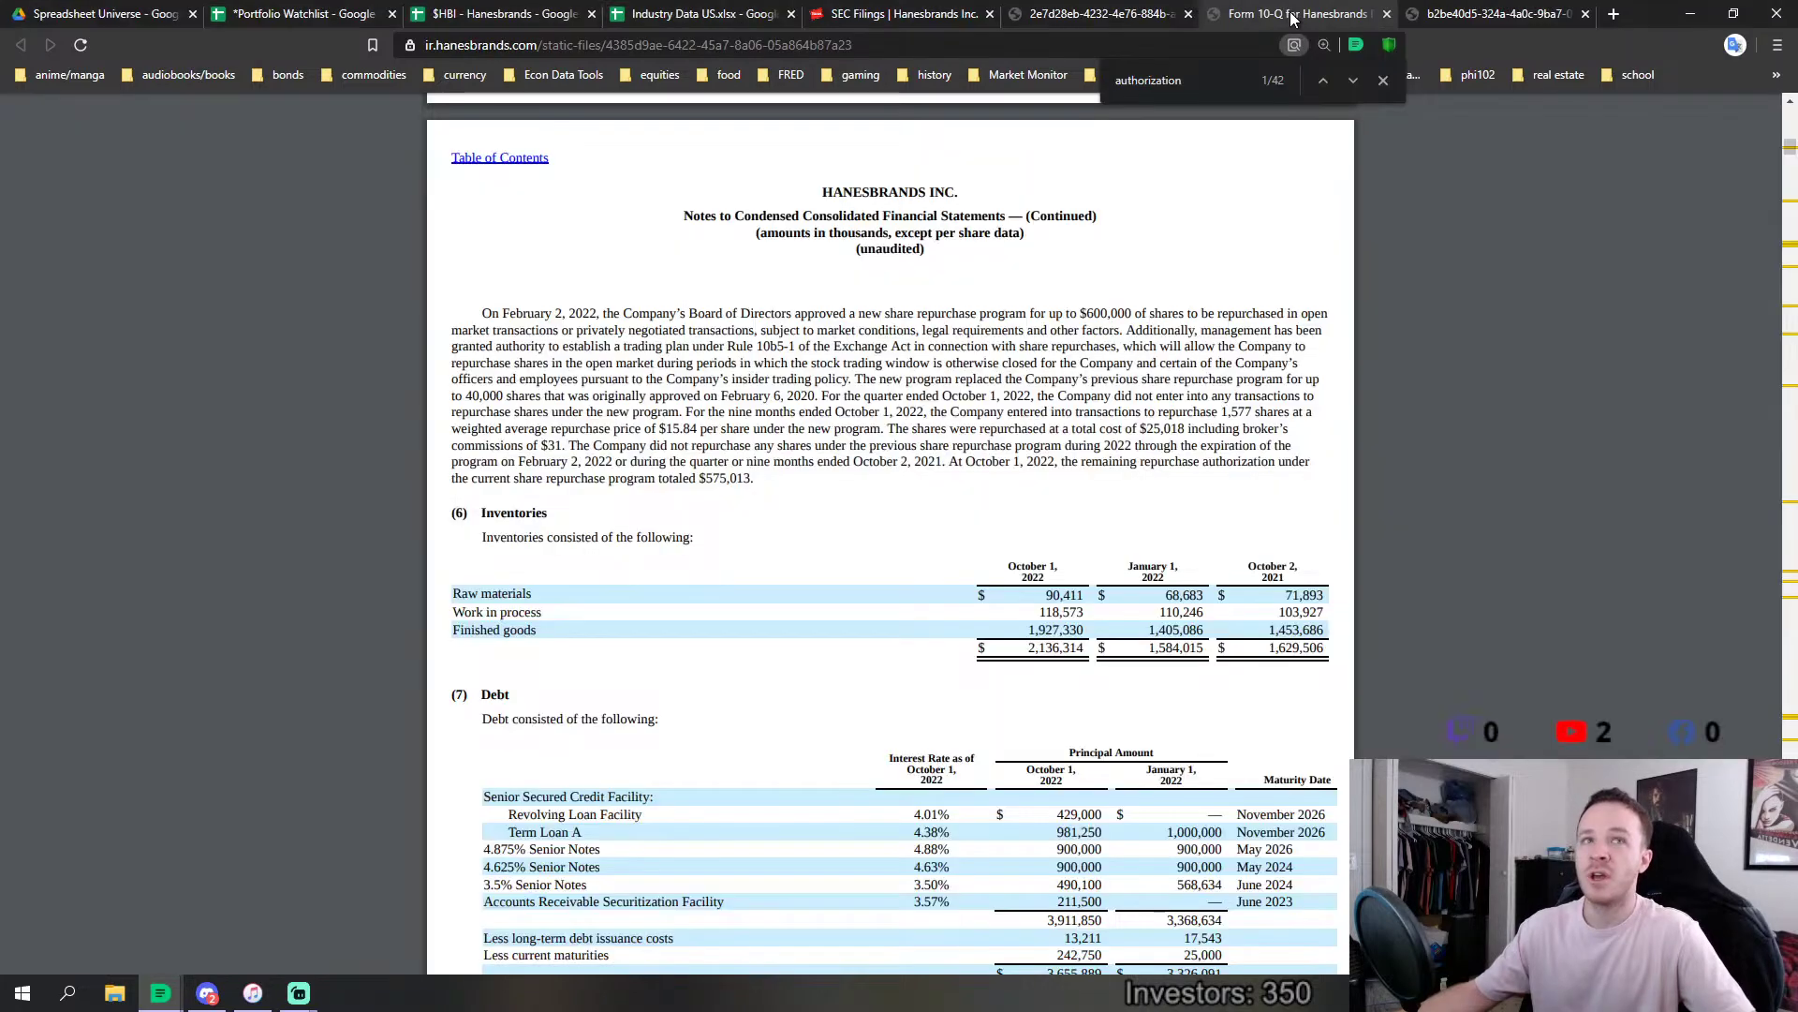
{"action": "left_click", "coordinate": [1522, 13]}
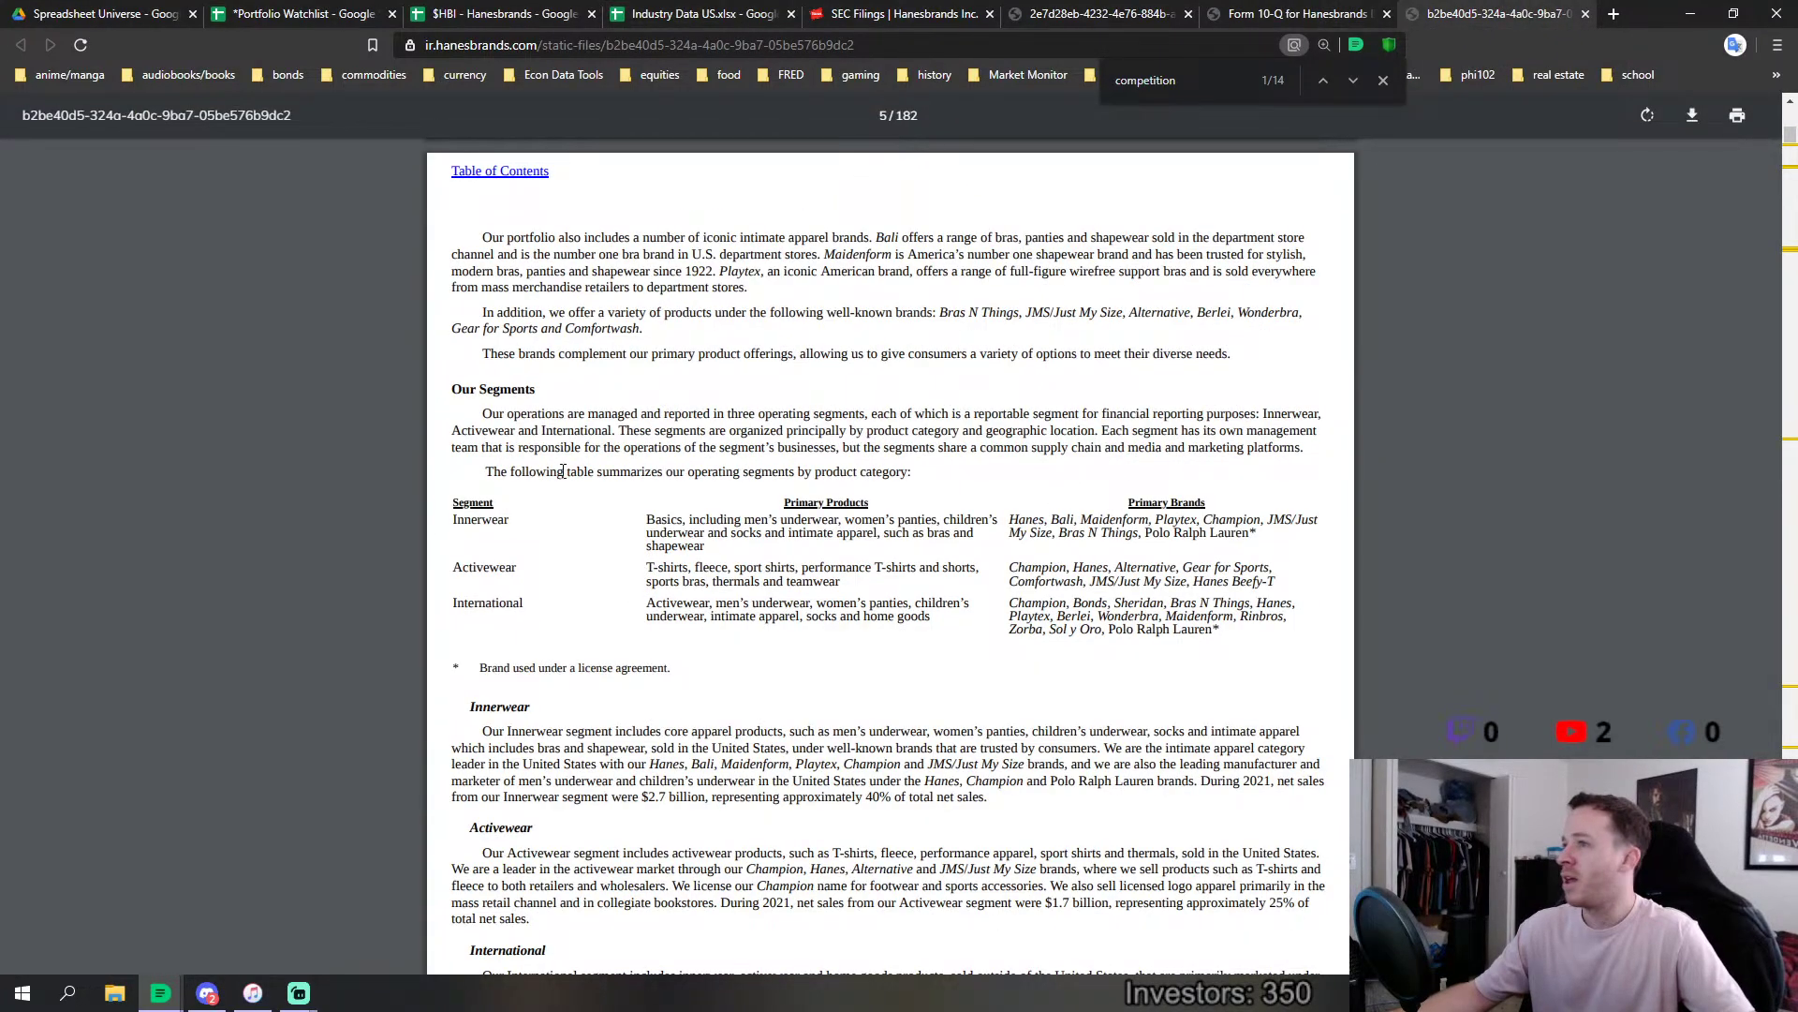
{"action": "scroll", "coordinate": [495, 588], "scroll_direction": "down", "scroll_amount": 3}
{"action": "scroll", "coordinate": [576, 539], "scroll_direction": "up", "scroll_amount": 3}
{"action": "scroll", "coordinate": [576, 540], "scroll_direction": "down", "scroll_amount": 3}
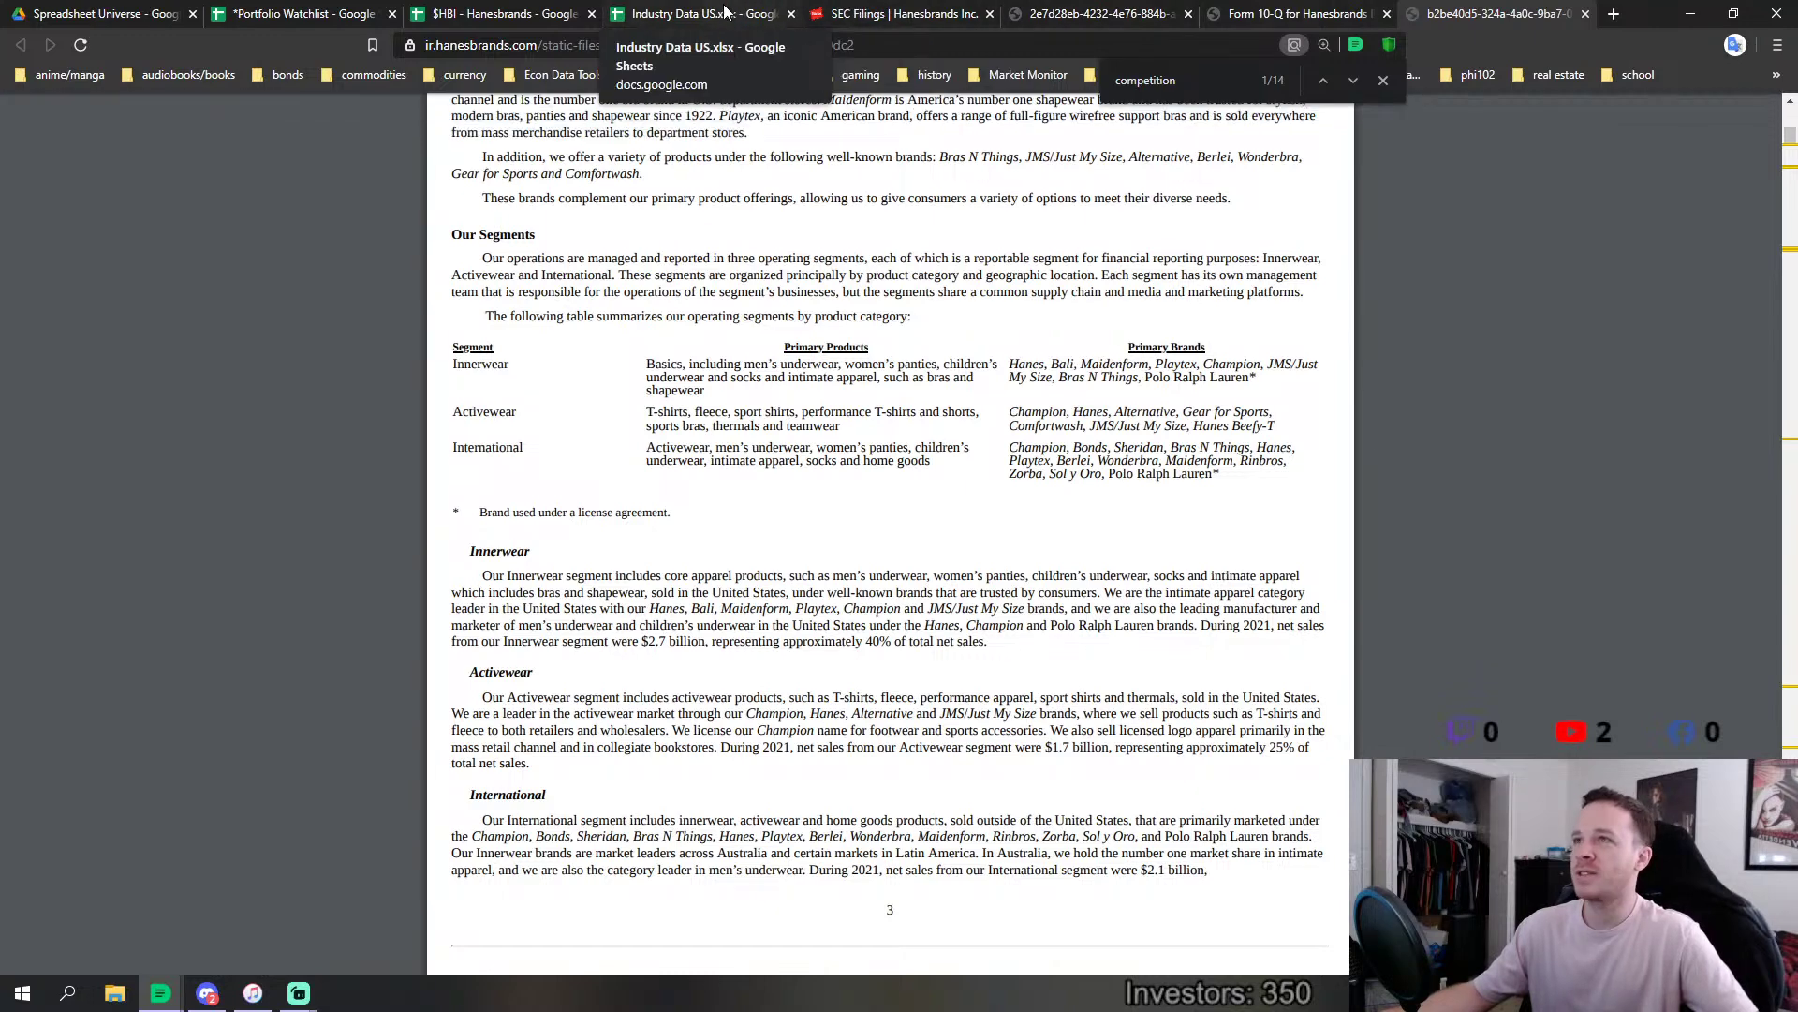
Open Industry Data US, dismiss the unsupported browser notice, and inspect Apparel's Return on Invested Capital and Debt to Equity Ratio averages.
{"action": "left_click", "coordinate": [659, 16]}
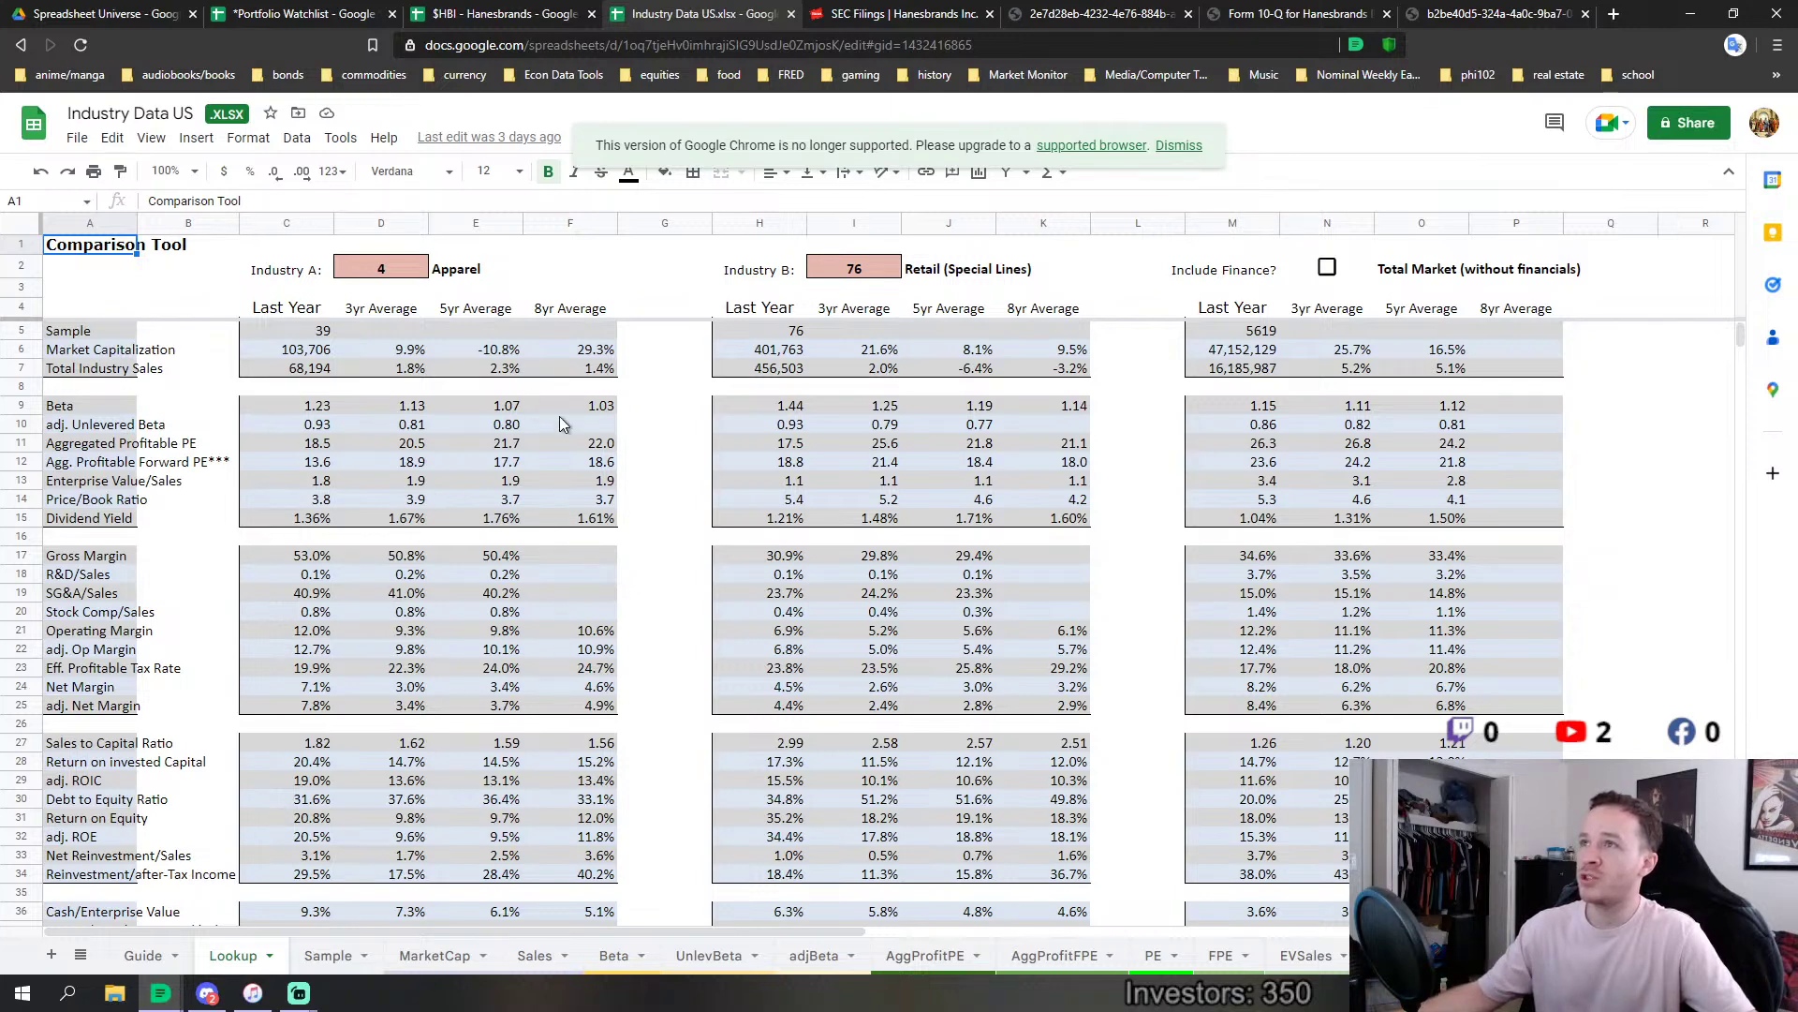
{"action": "left_click", "coordinate": [1182, 147]}
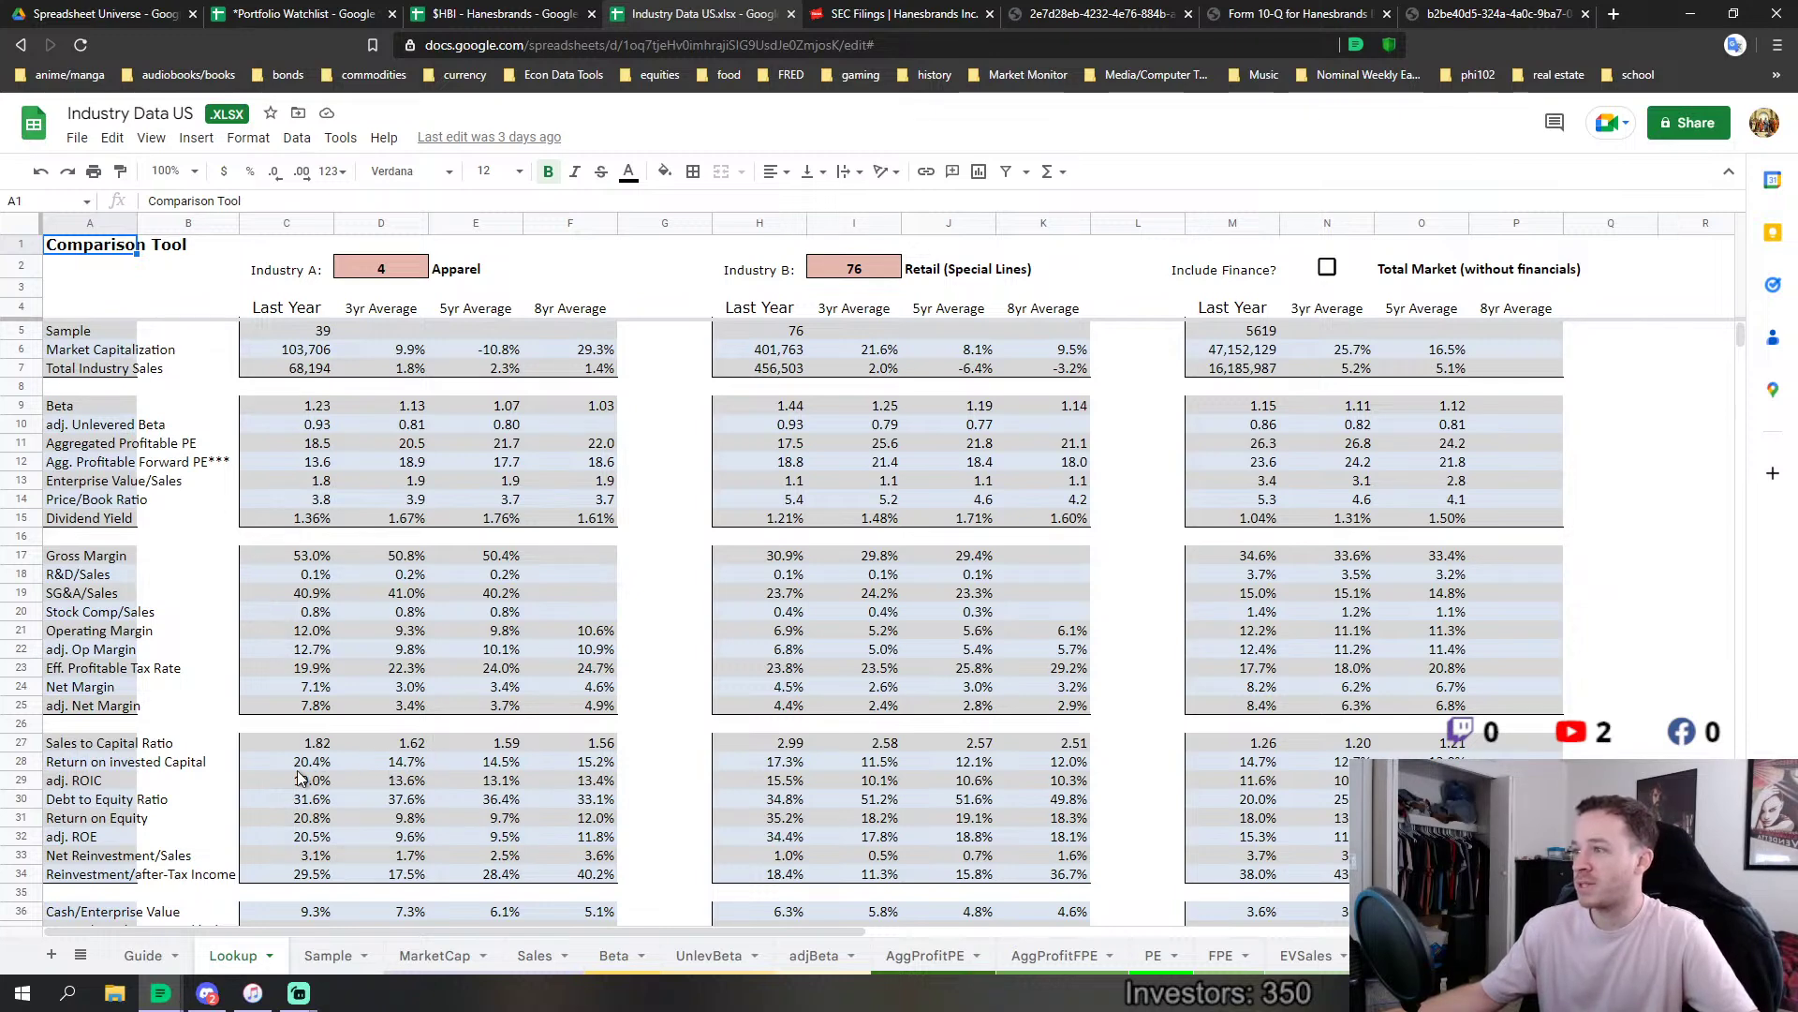
{"action": "left_click_drag", "start_coordinate": [309, 765], "coordinate": [580, 770]}
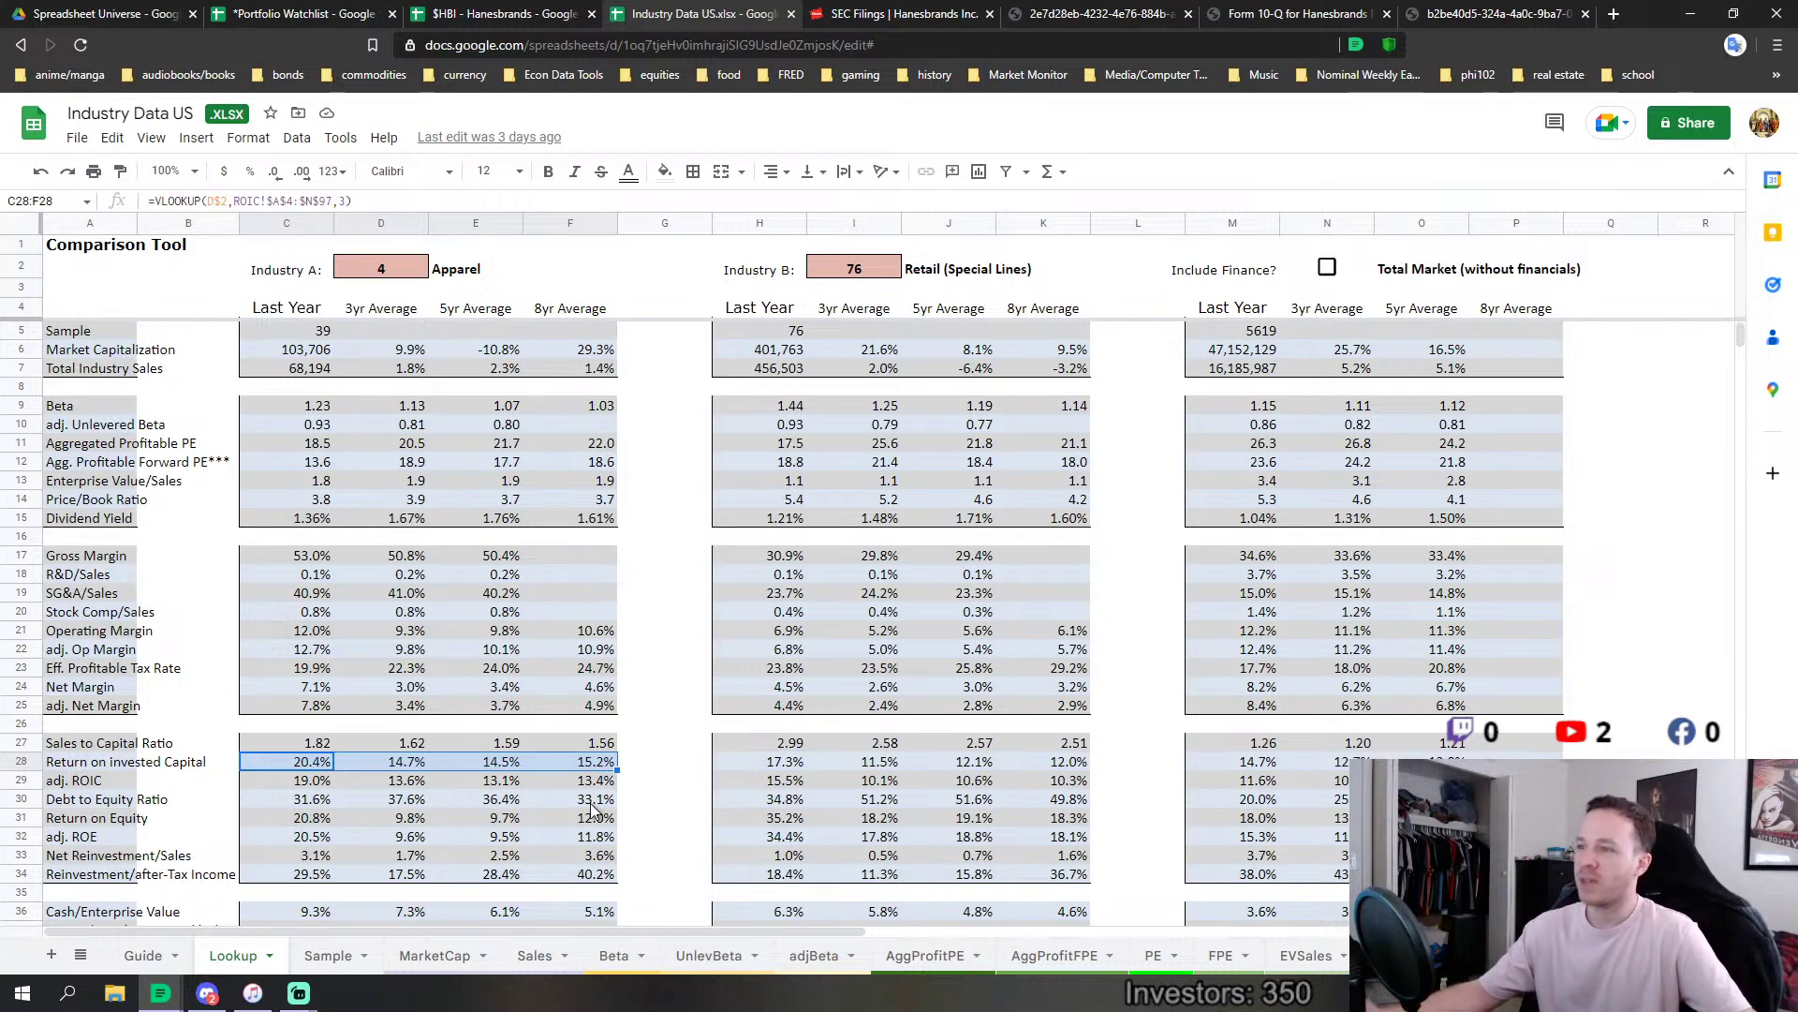
{"action": "left_click_drag", "start_coordinate": [593, 807], "coordinate": [401, 806]}
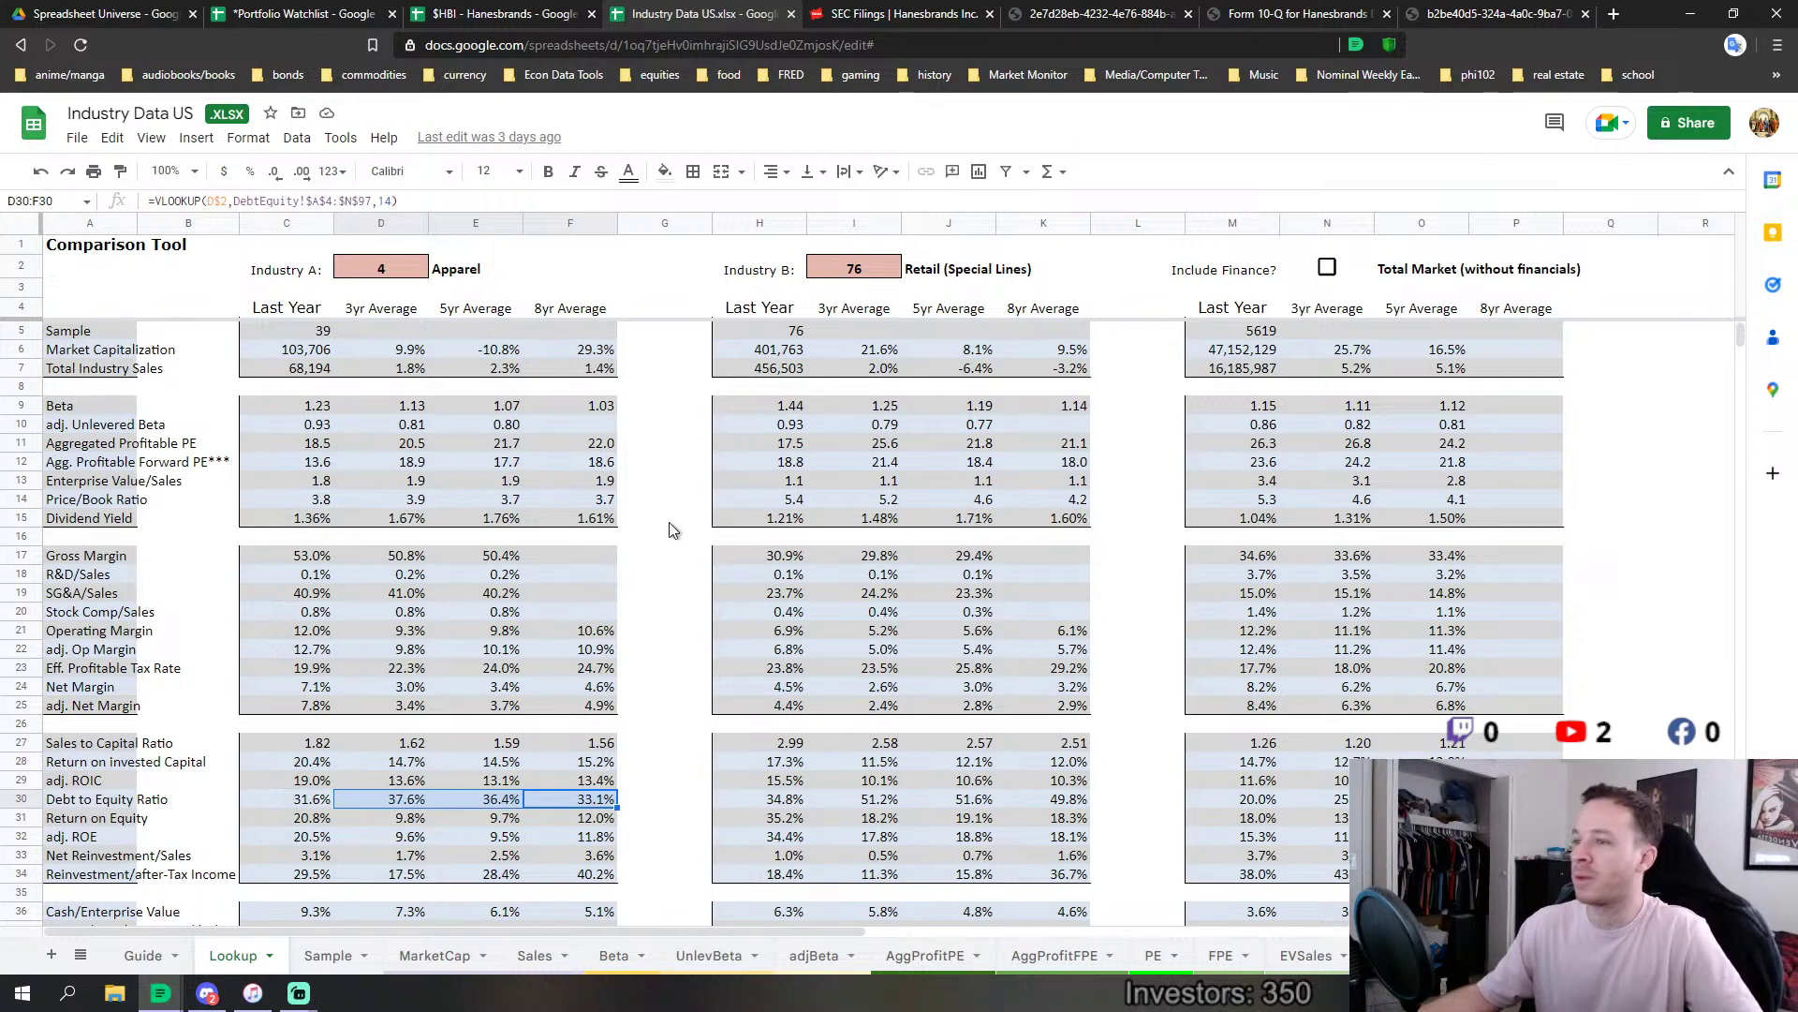
Switch to the $HBI spreadsheet's Fundamentals sheet and inspect the Apparel row in the Segments & Beta section.
{"action": "left_click", "coordinate": [518, 21]}
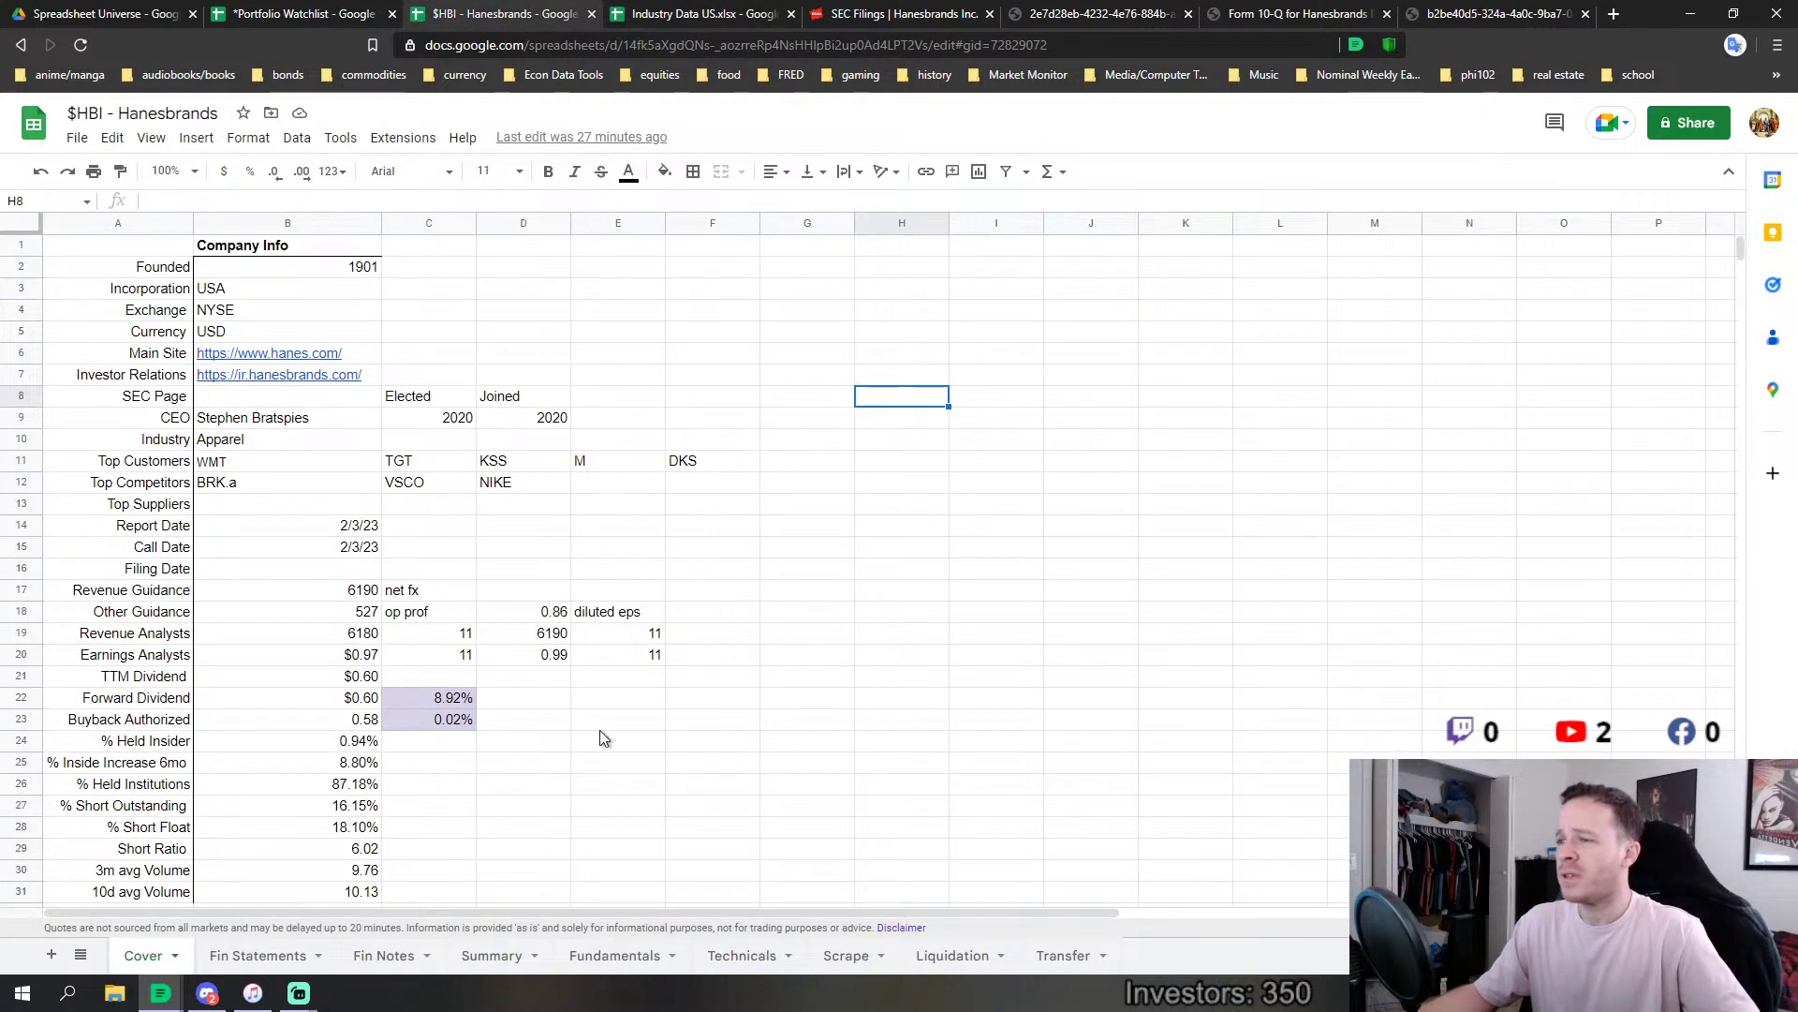
{"action": "left_click", "coordinate": [584, 969]}
{"action": "scroll", "coordinate": [604, 697], "scroll_direction": "down", "scroll_amount": 5}
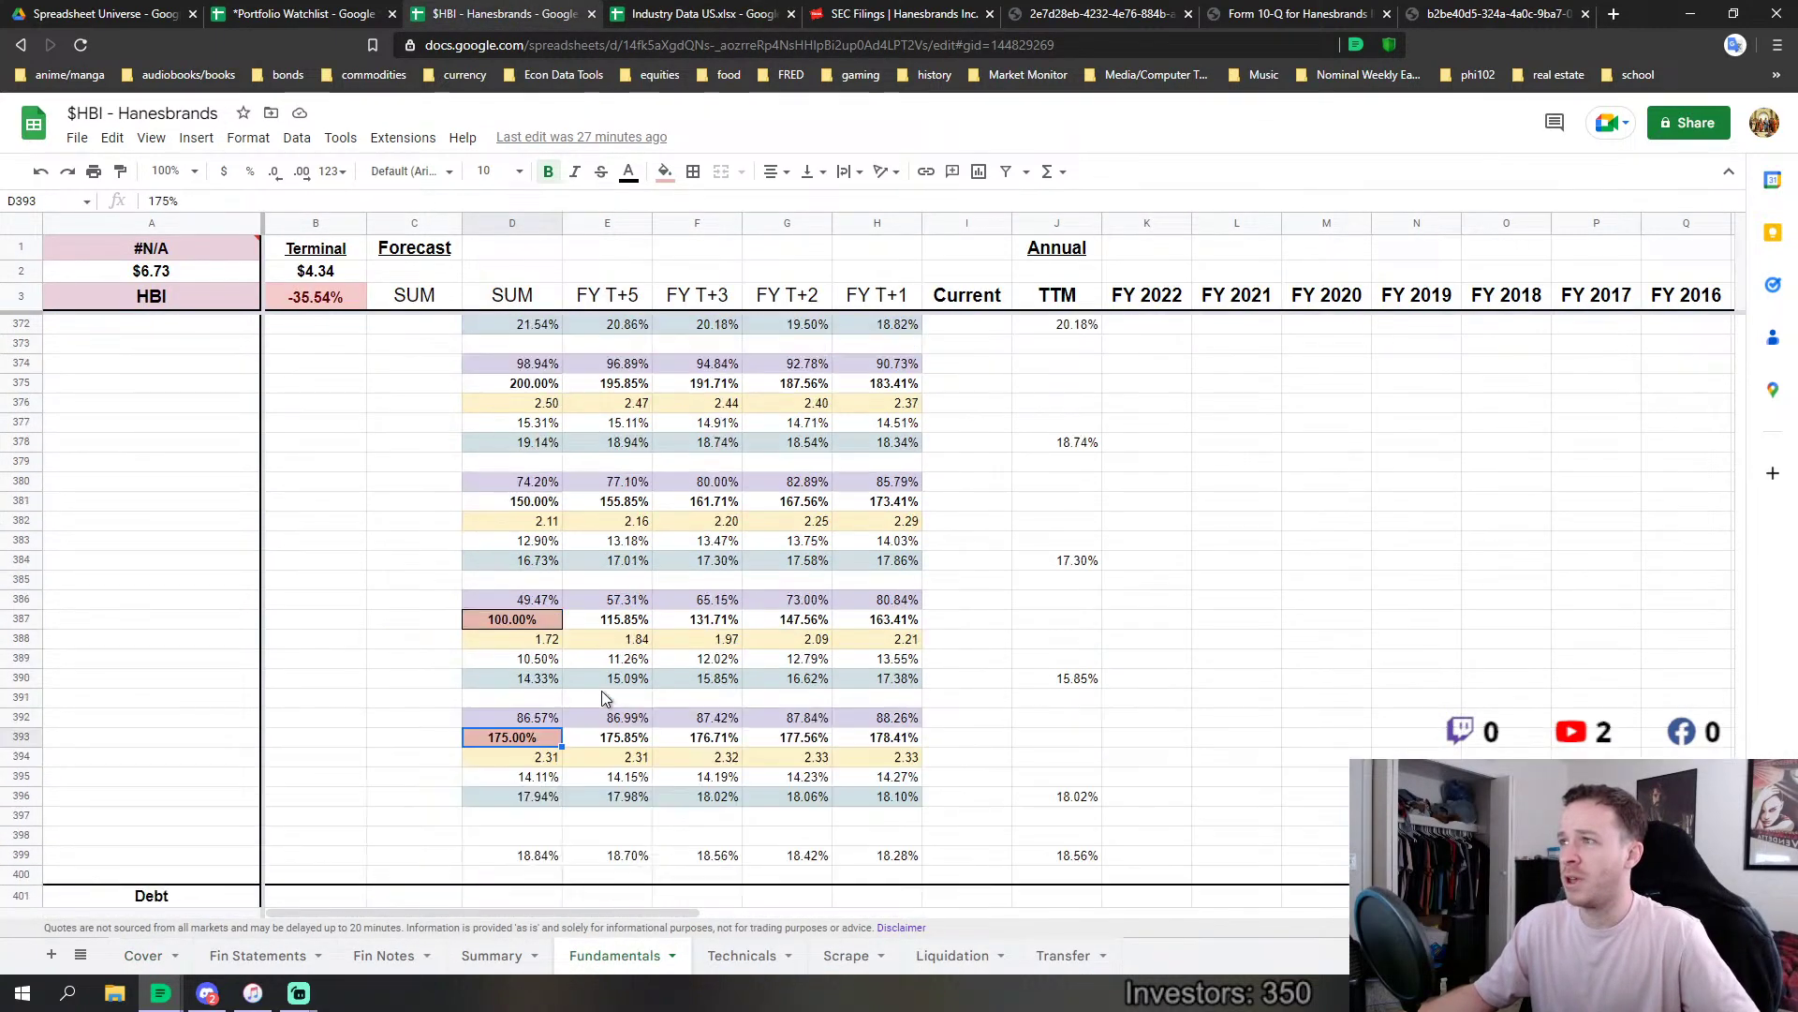
{"action": "scroll", "coordinate": [604, 698], "scroll_direction": "up", "scroll_amount": 4}
{"action": "scroll", "coordinate": [604, 698], "scroll_direction": "up", "scroll_amount": 10}
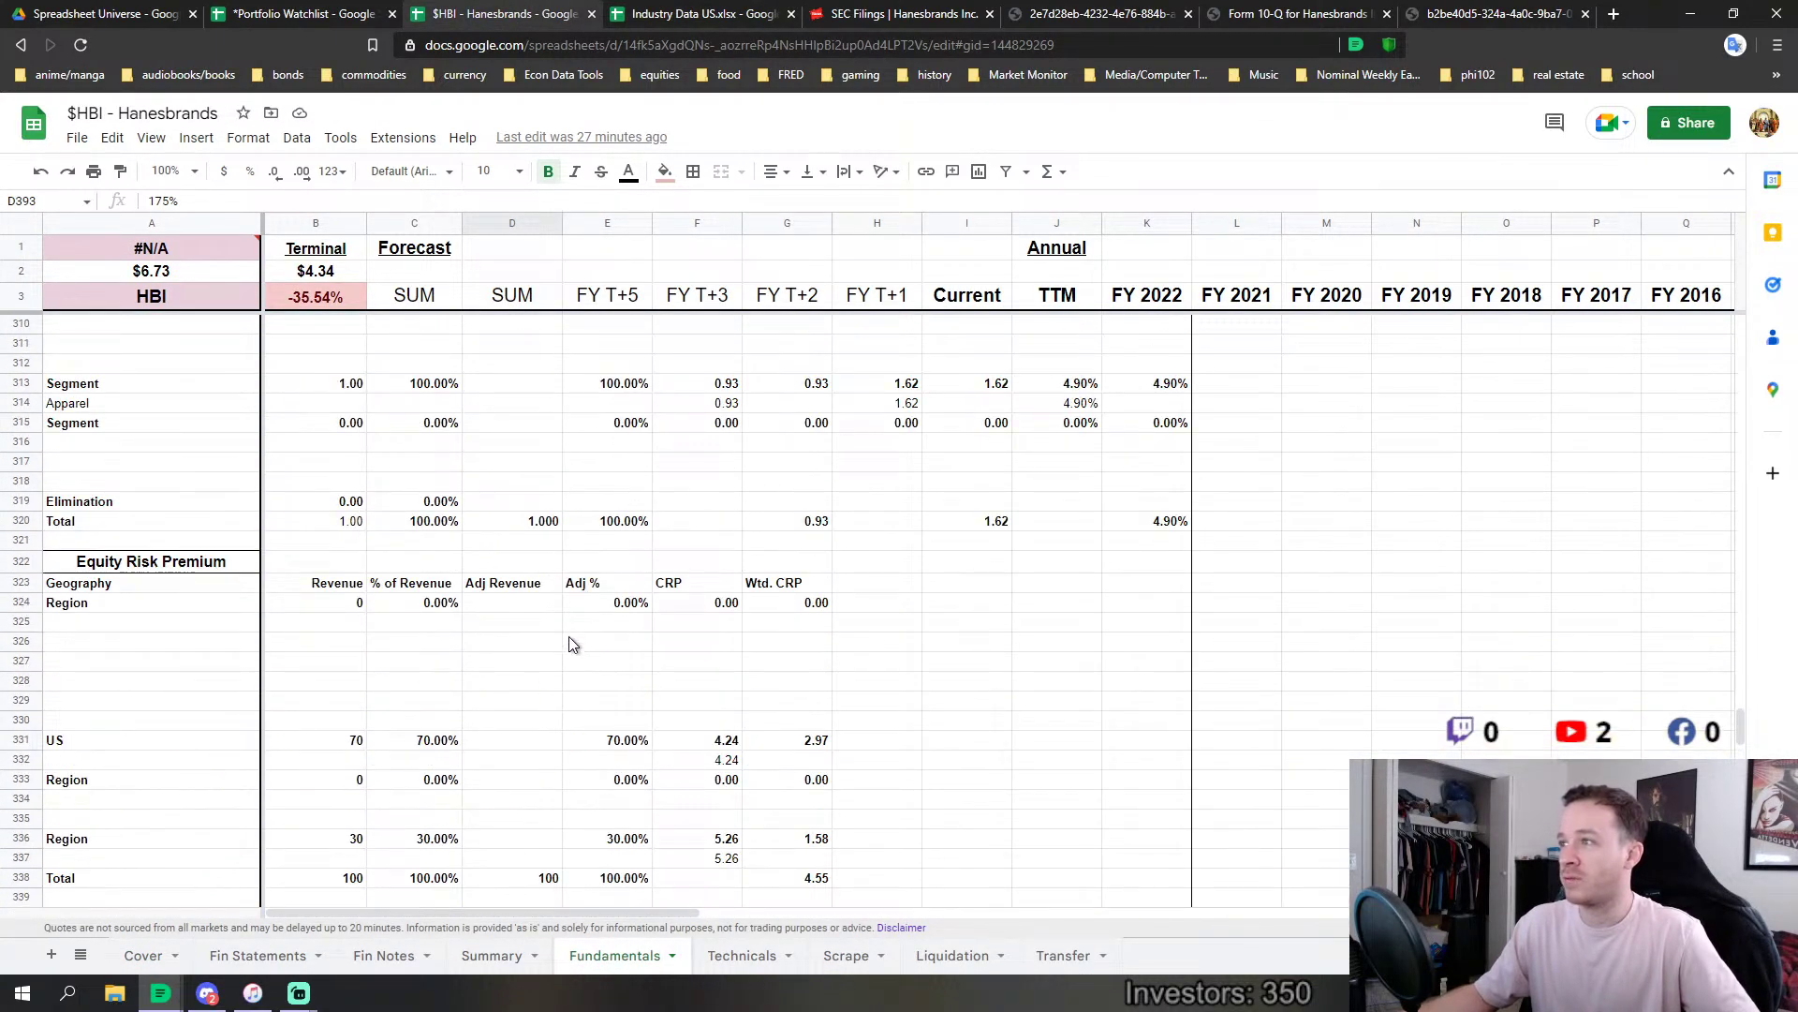
{"action": "left_click_drag", "start_coordinate": [773, 822], "coordinate": [775, 801]}
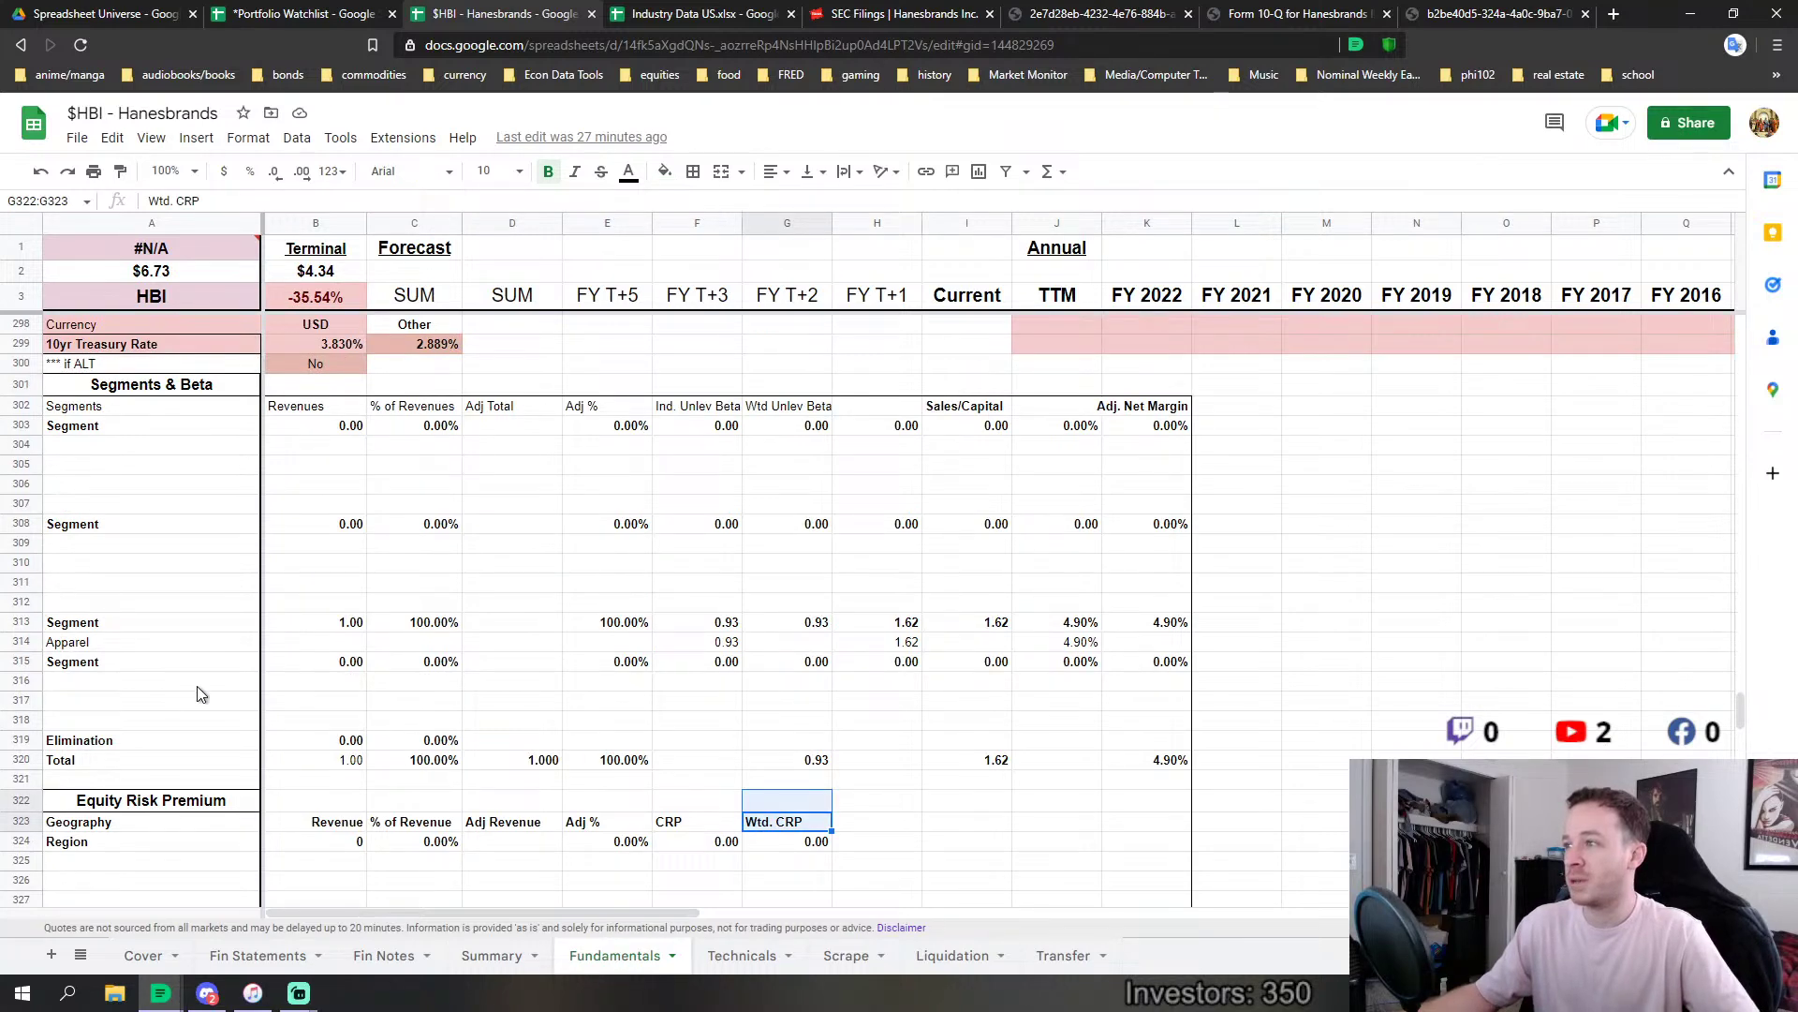
{"action": "left_click_drag", "start_coordinate": [84, 646], "coordinate": [738, 656]}
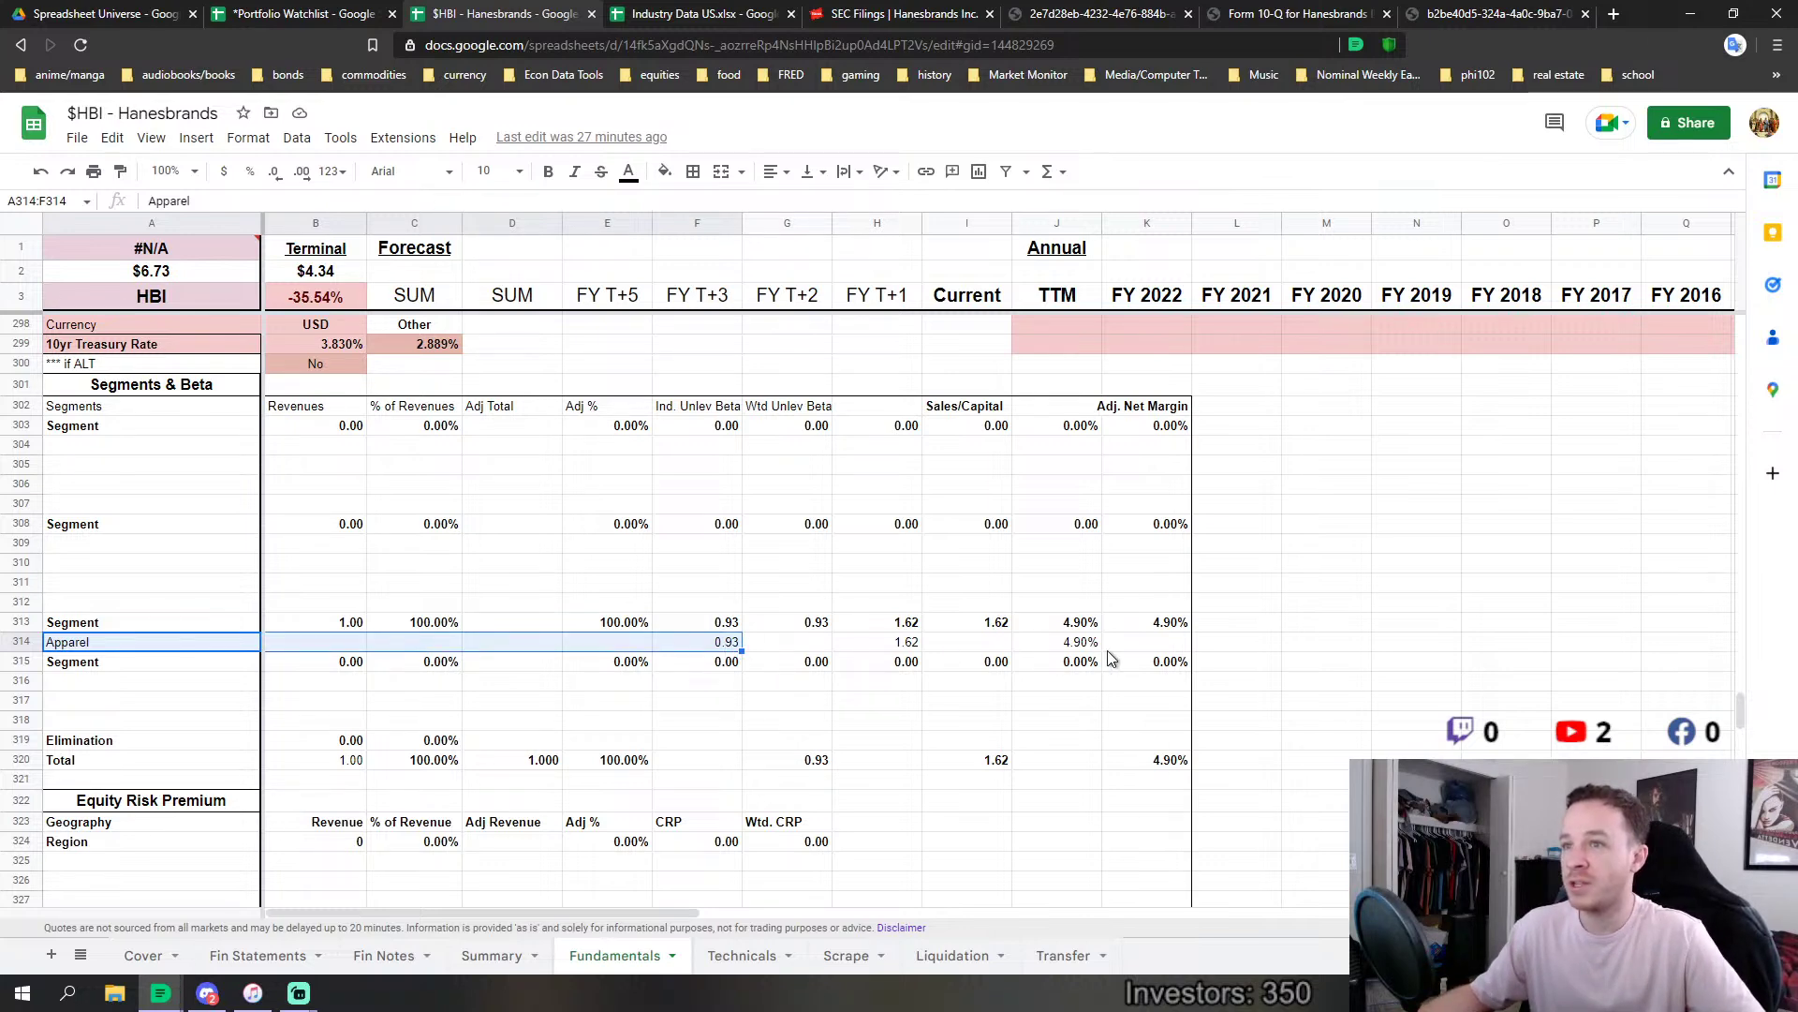
Review the revenue and production geography weightings in the Equity Risk Premium section.
{"action": "scroll", "coordinate": [1091, 657], "scroll_direction": "down", "scroll_amount": 3}
{"action": "scroll", "coordinate": [1089, 654], "scroll_direction": "down", "scroll_amount": 3}
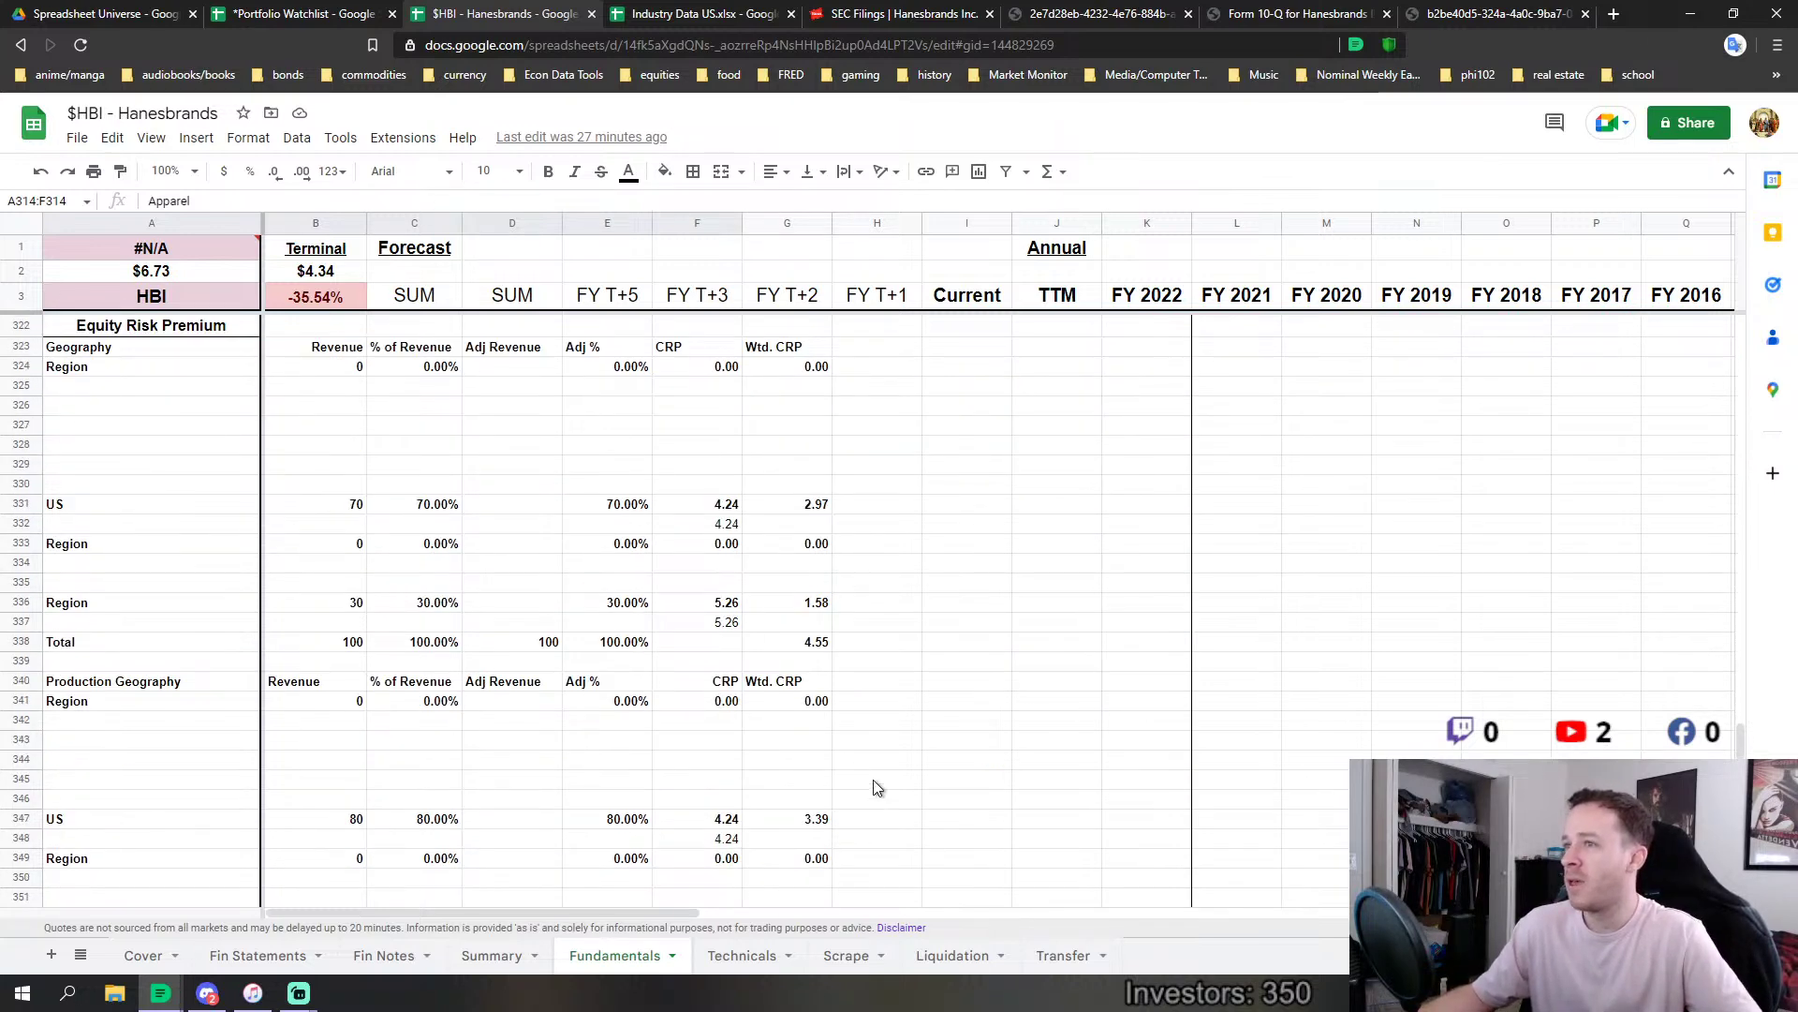
{"action": "scroll", "coordinate": [604, 860], "scroll_direction": "down", "scroll_amount": 1}
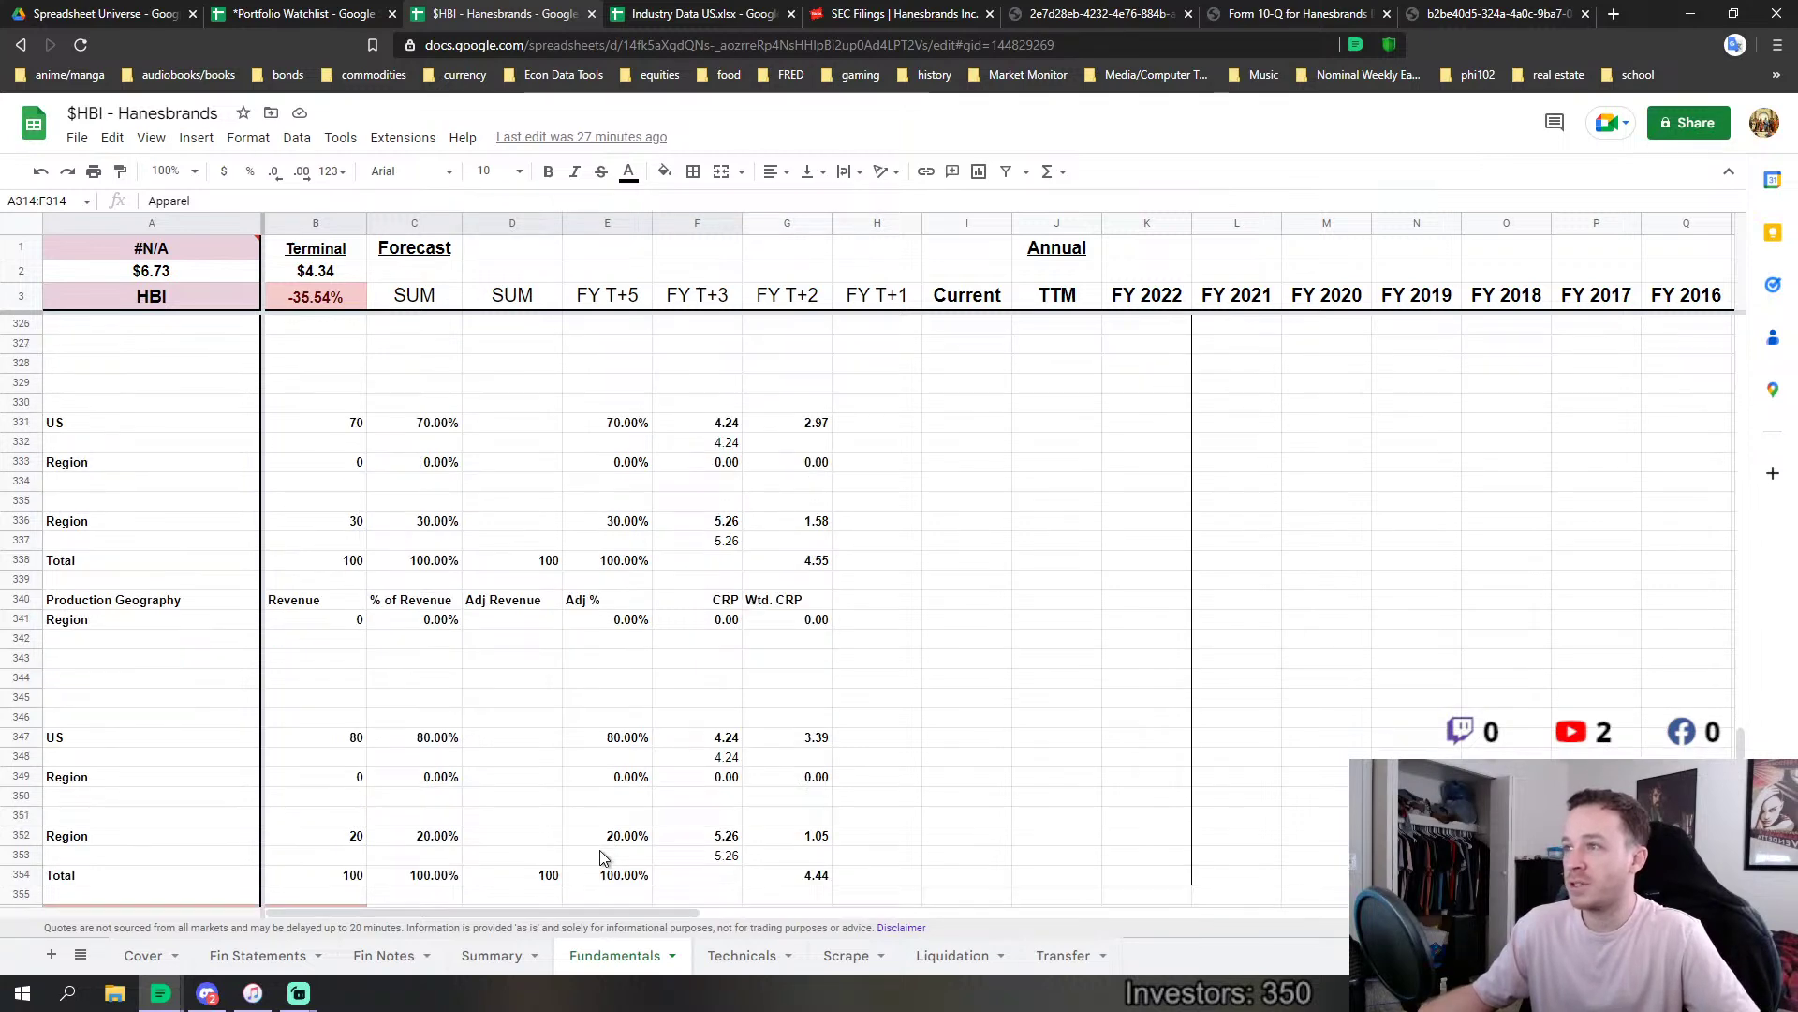
{"action": "scroll", "coordinate": [604, 860], "scroll_direction": "down", "scroll_amount": 3}
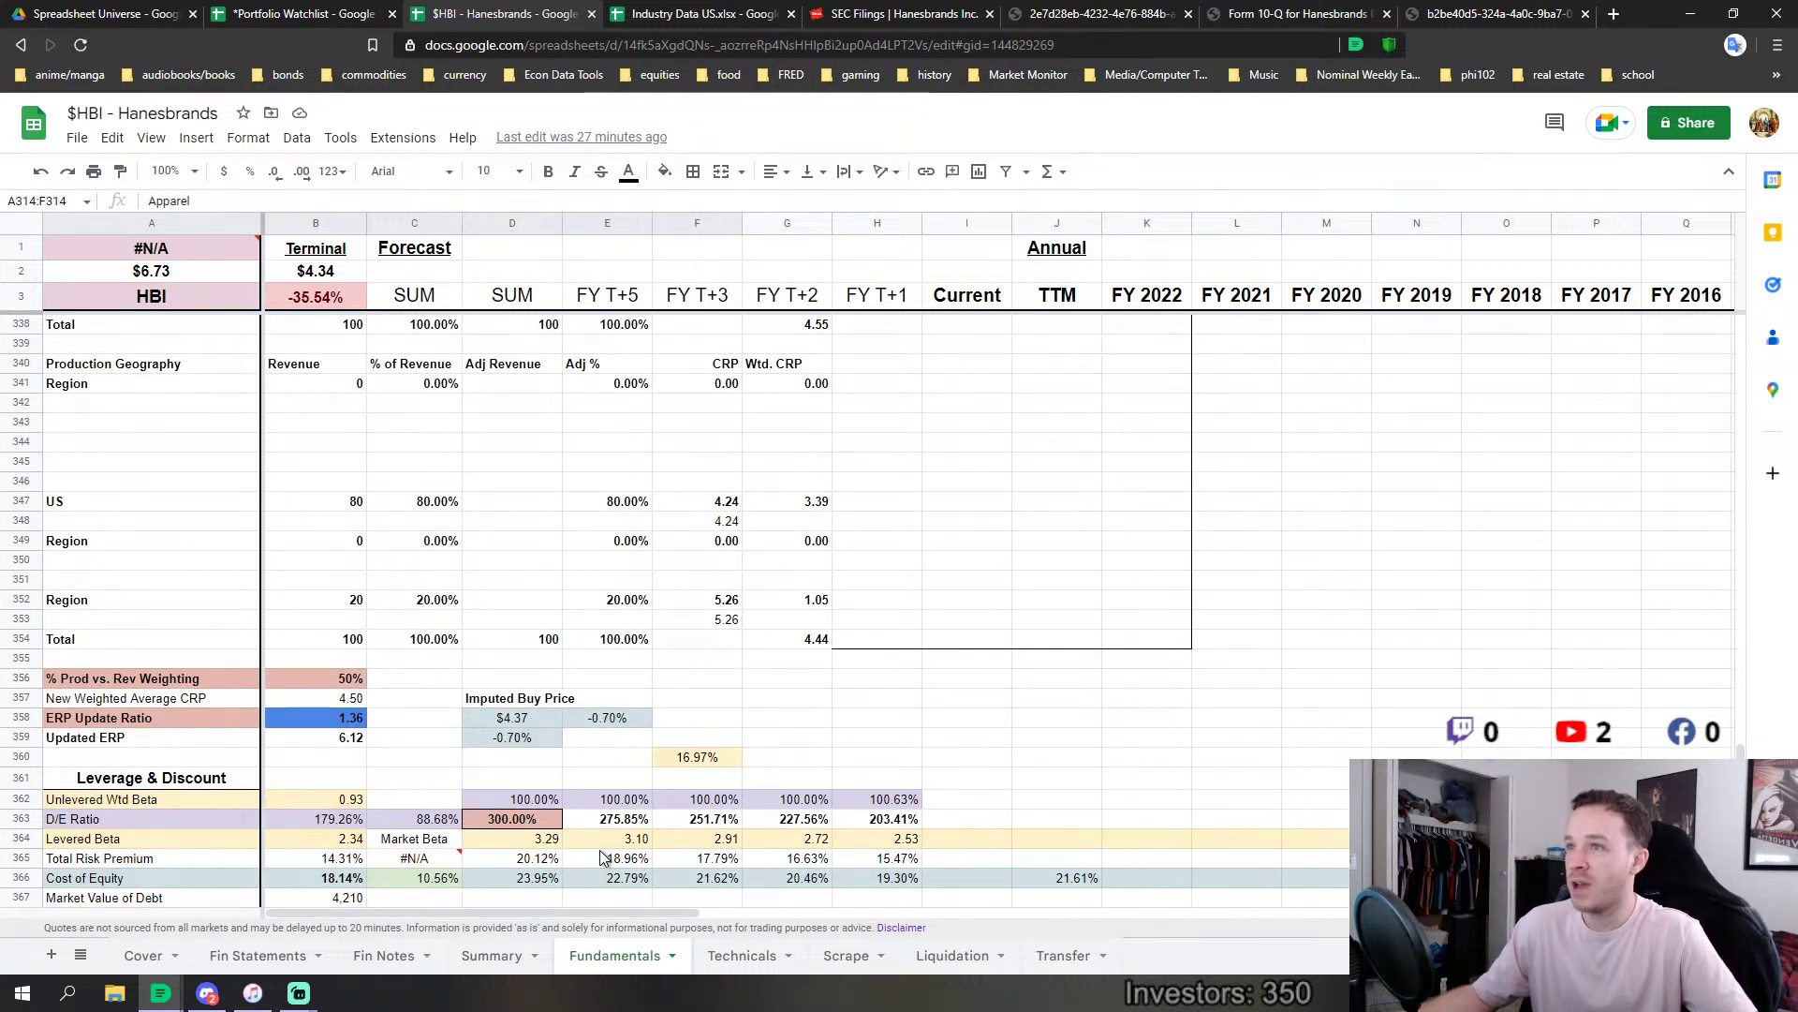
Examine the D/E Ratio, its leverage scenarios and the Cost of Equity in the Leverage & Discount section.
{"action": "scroll", "coordinate": [600, 857], "scroll_direction": "down", "scroll_amount": 2}
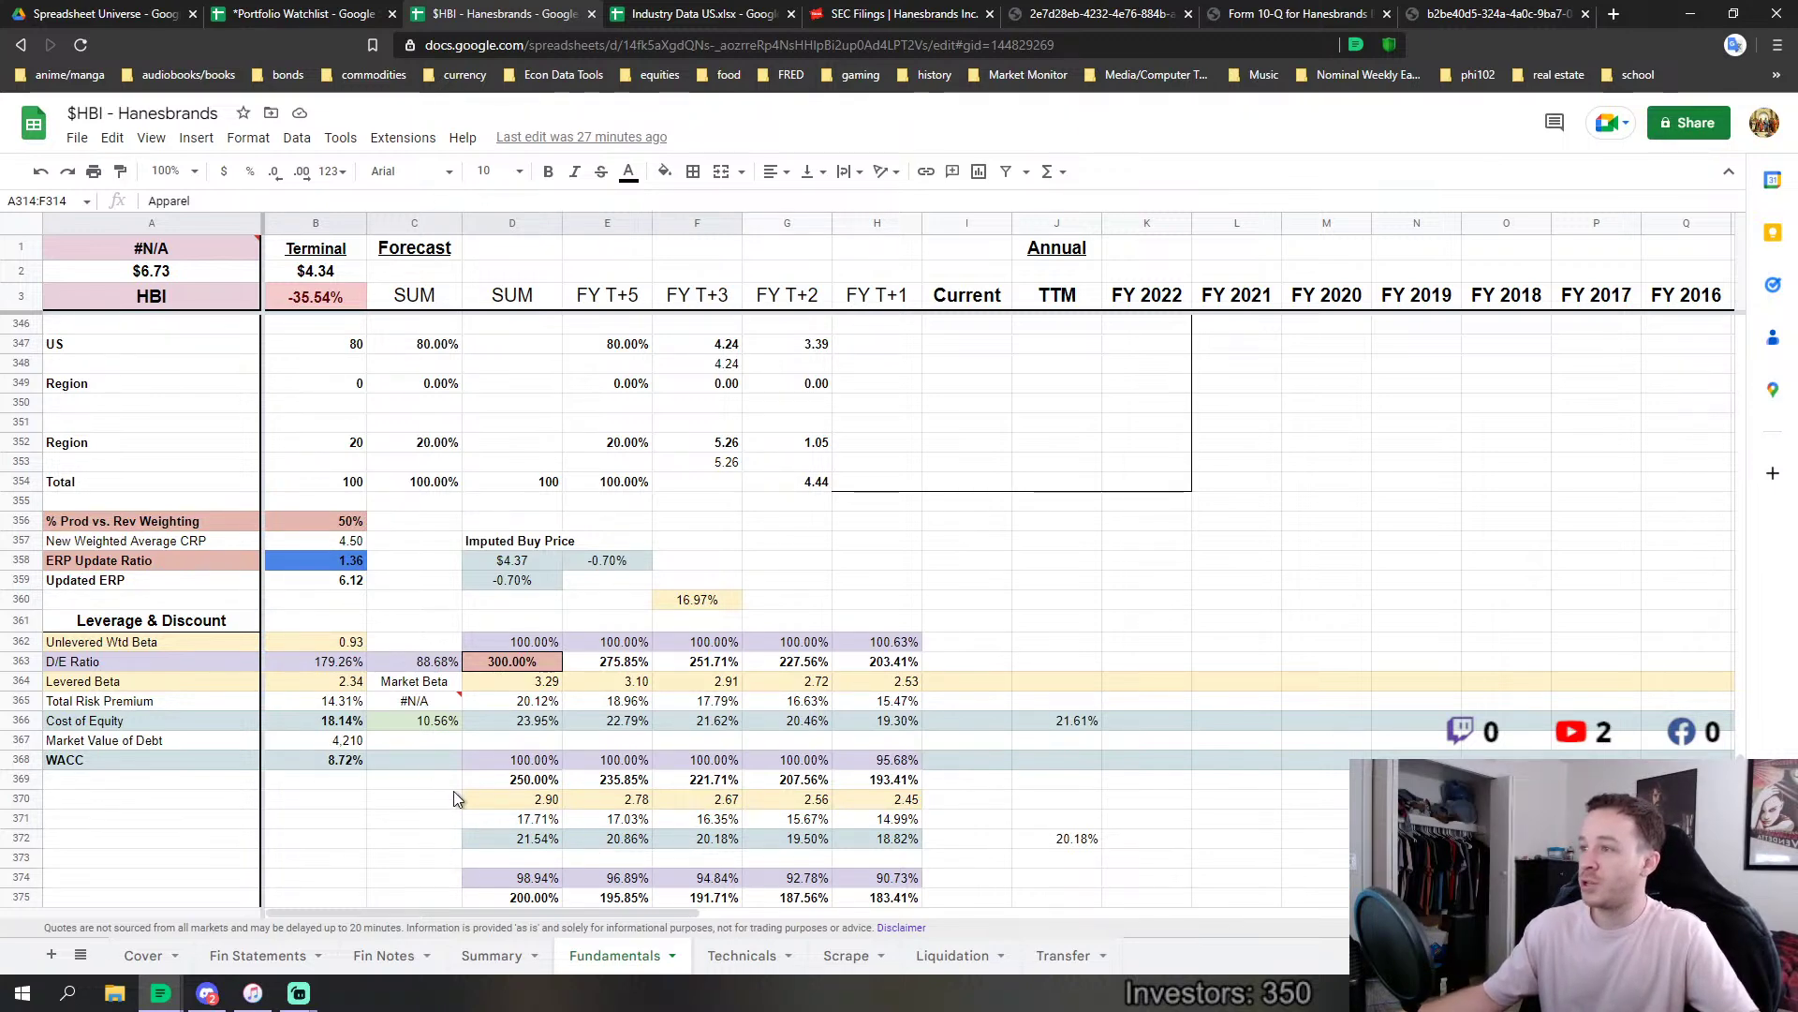
{"action": "scroll", "coordinate": [486, 863], "scroll_direction": "up", "scroll_amount": 2}
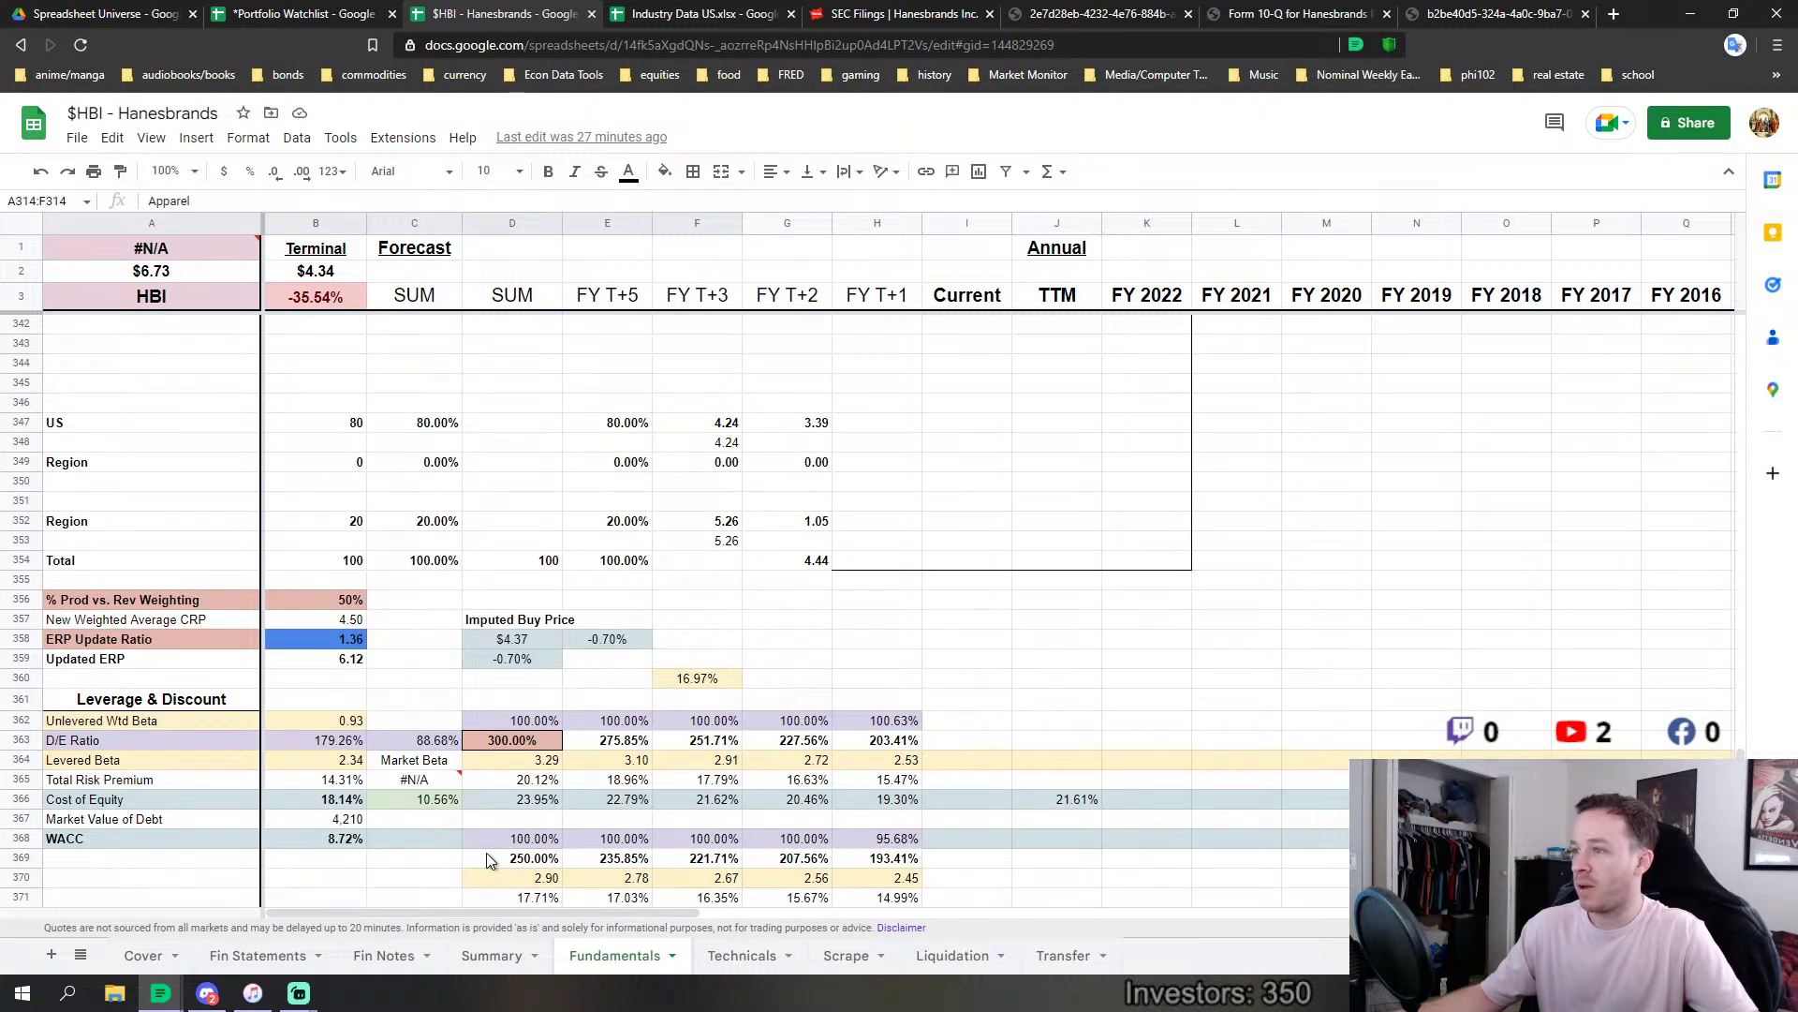
{"action": "scroll", "coordinate": [487, 853], "scroll_direction": "down", "scroll_amount": 4}
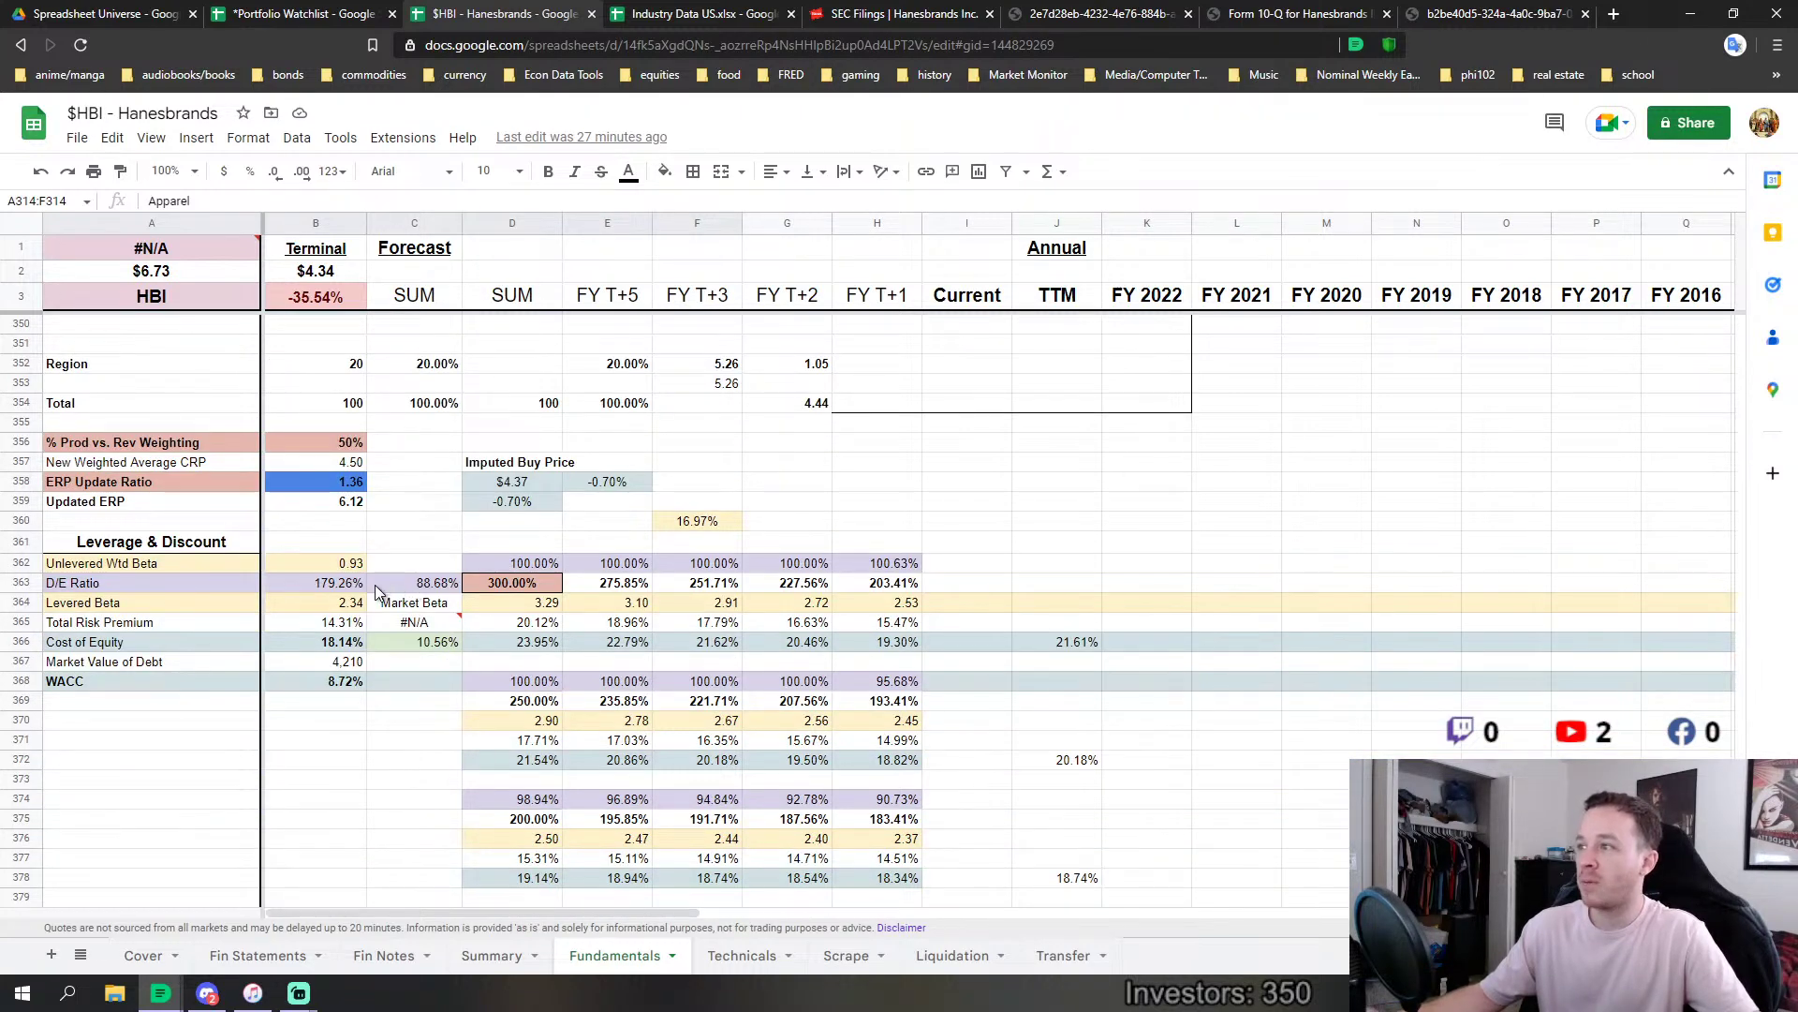
{"action": "left_click", "coordinate": [348, 586]}
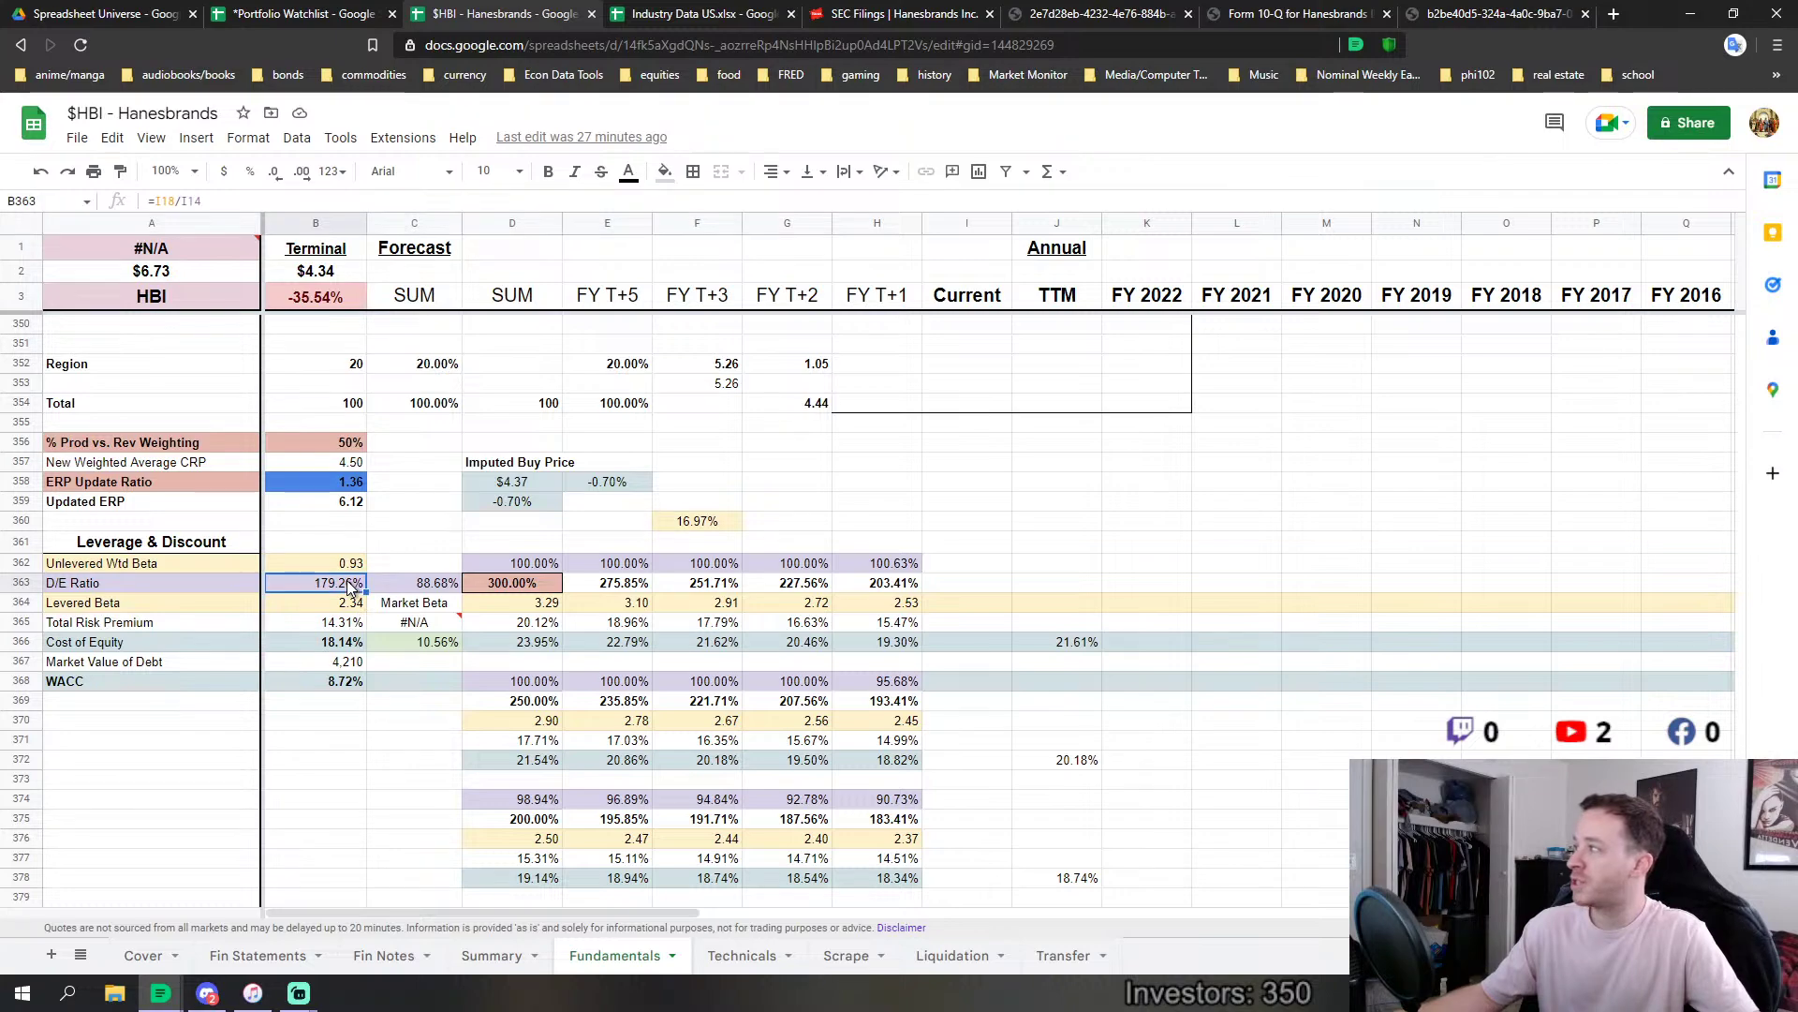
{"action": "scroll", "coordinate": [568, 775], "scroll_direction": "down", "scroll_amount": 18}
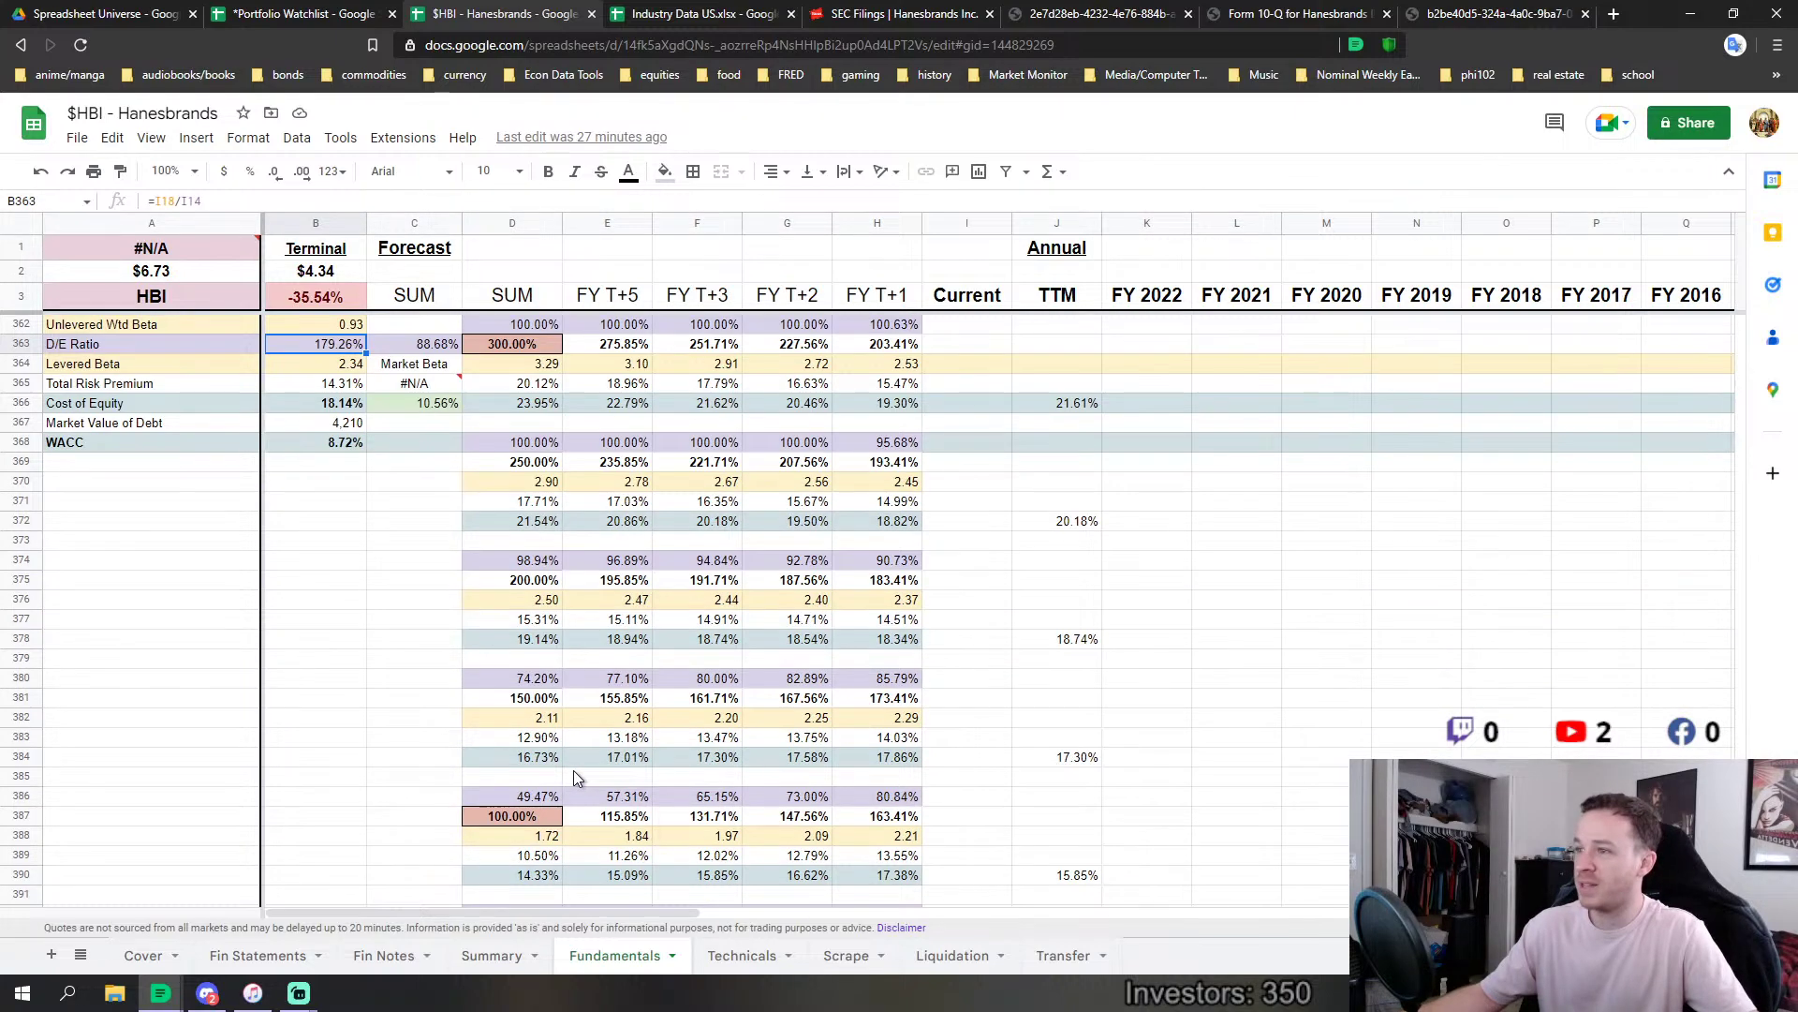
{"action": "scroll", "coordinate": [576, 778], "scroll_direction": "up", "scroll_amount": 4}
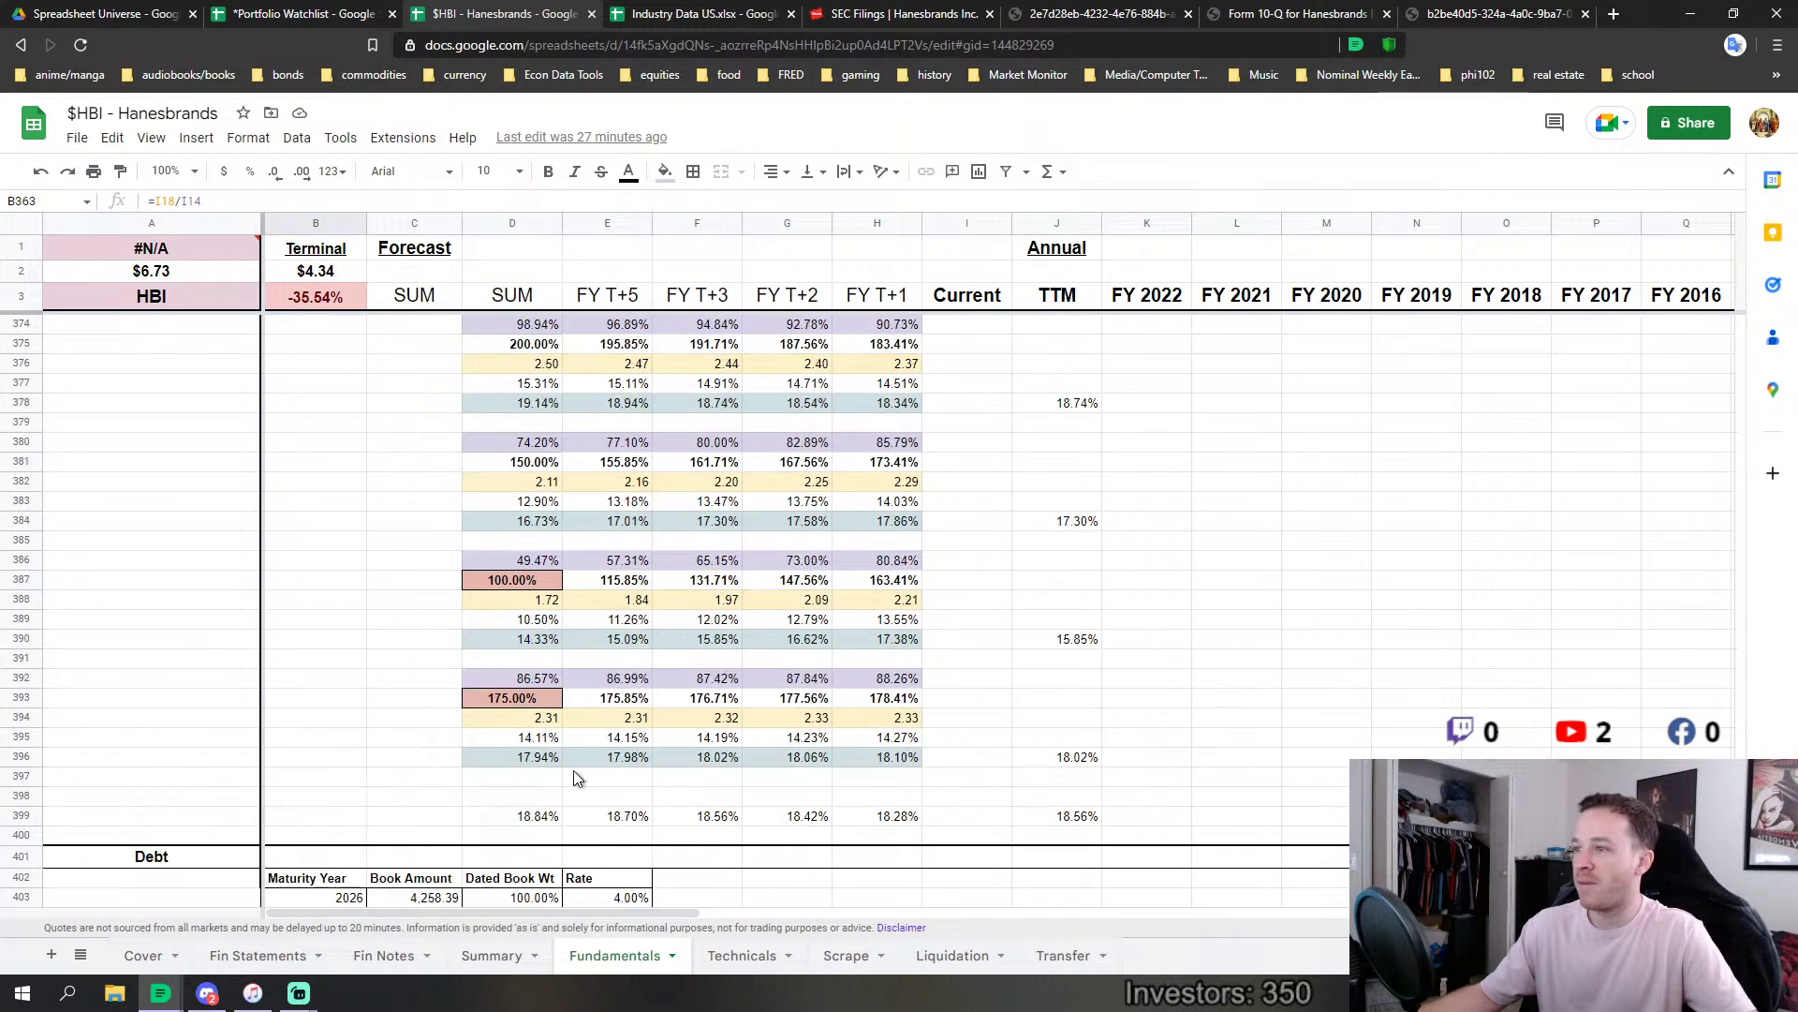
{"action": "scroll", "coordinate": [573, 775], "scroll_direction": "up", "scroll_amount": 8}
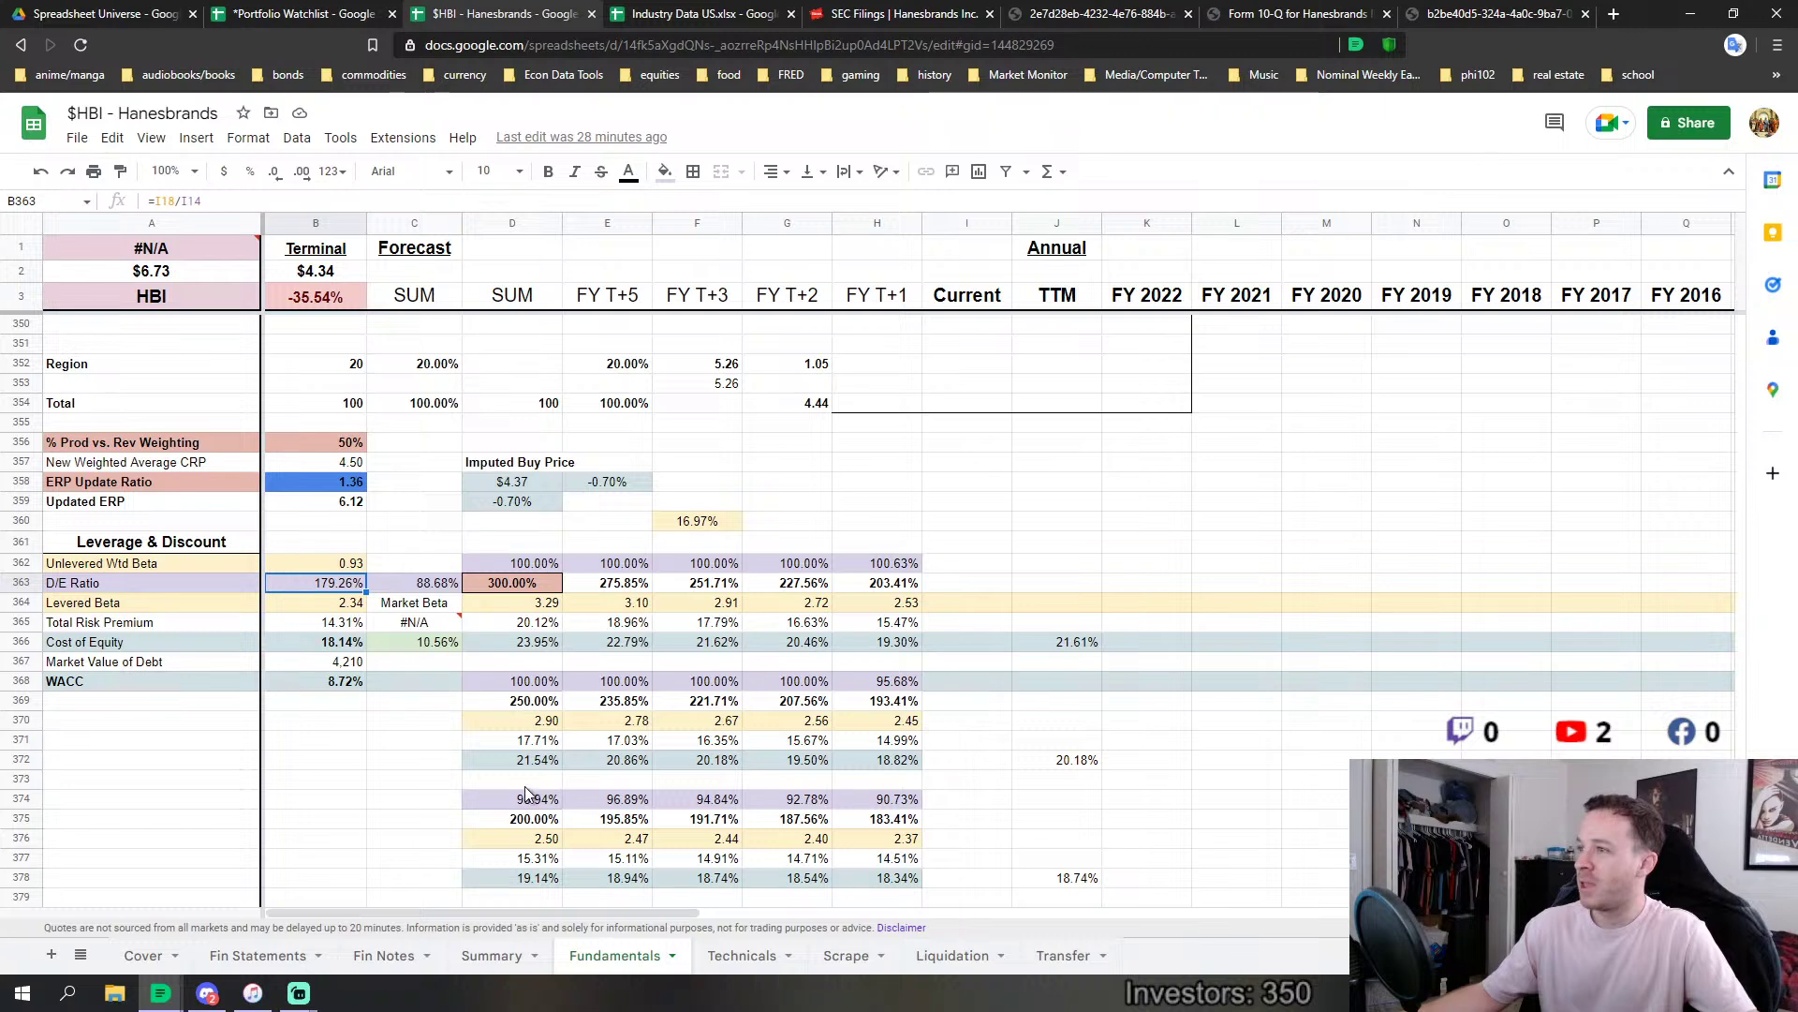
{"action": "left_click", "coordinate": [345, 639]}
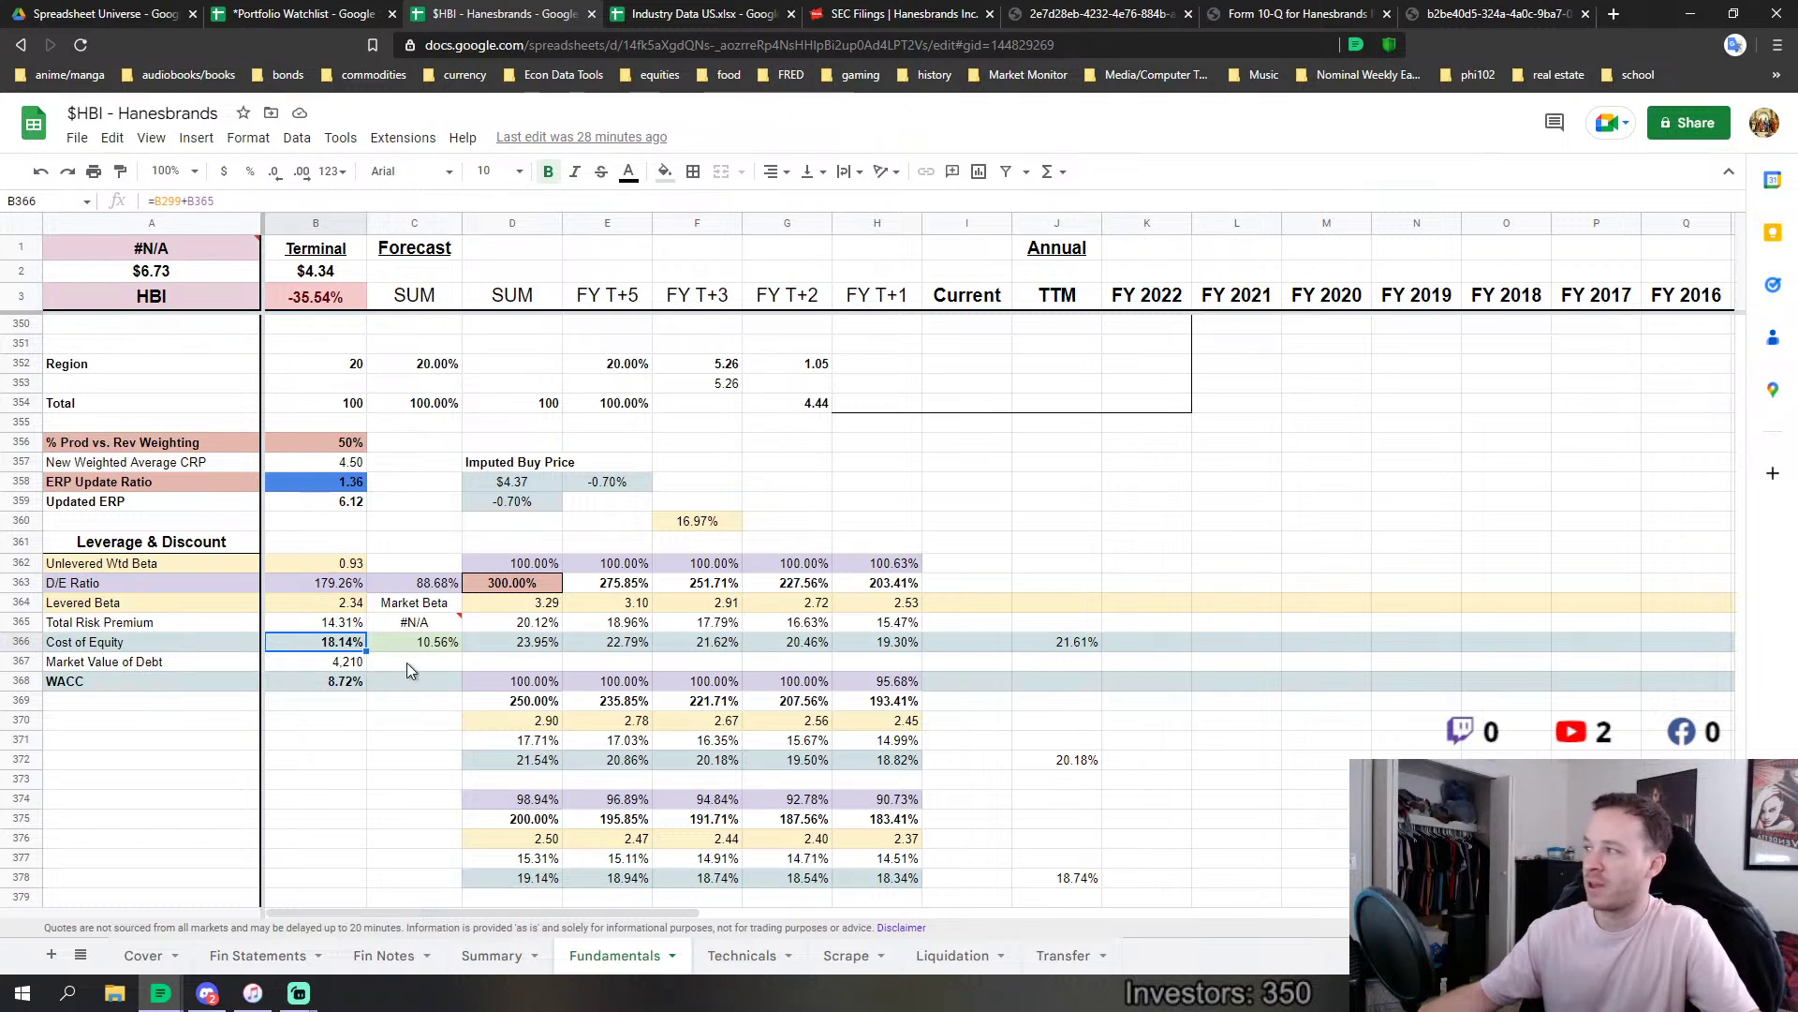
{"action": "left_click", "coordinate": [986, 524]}
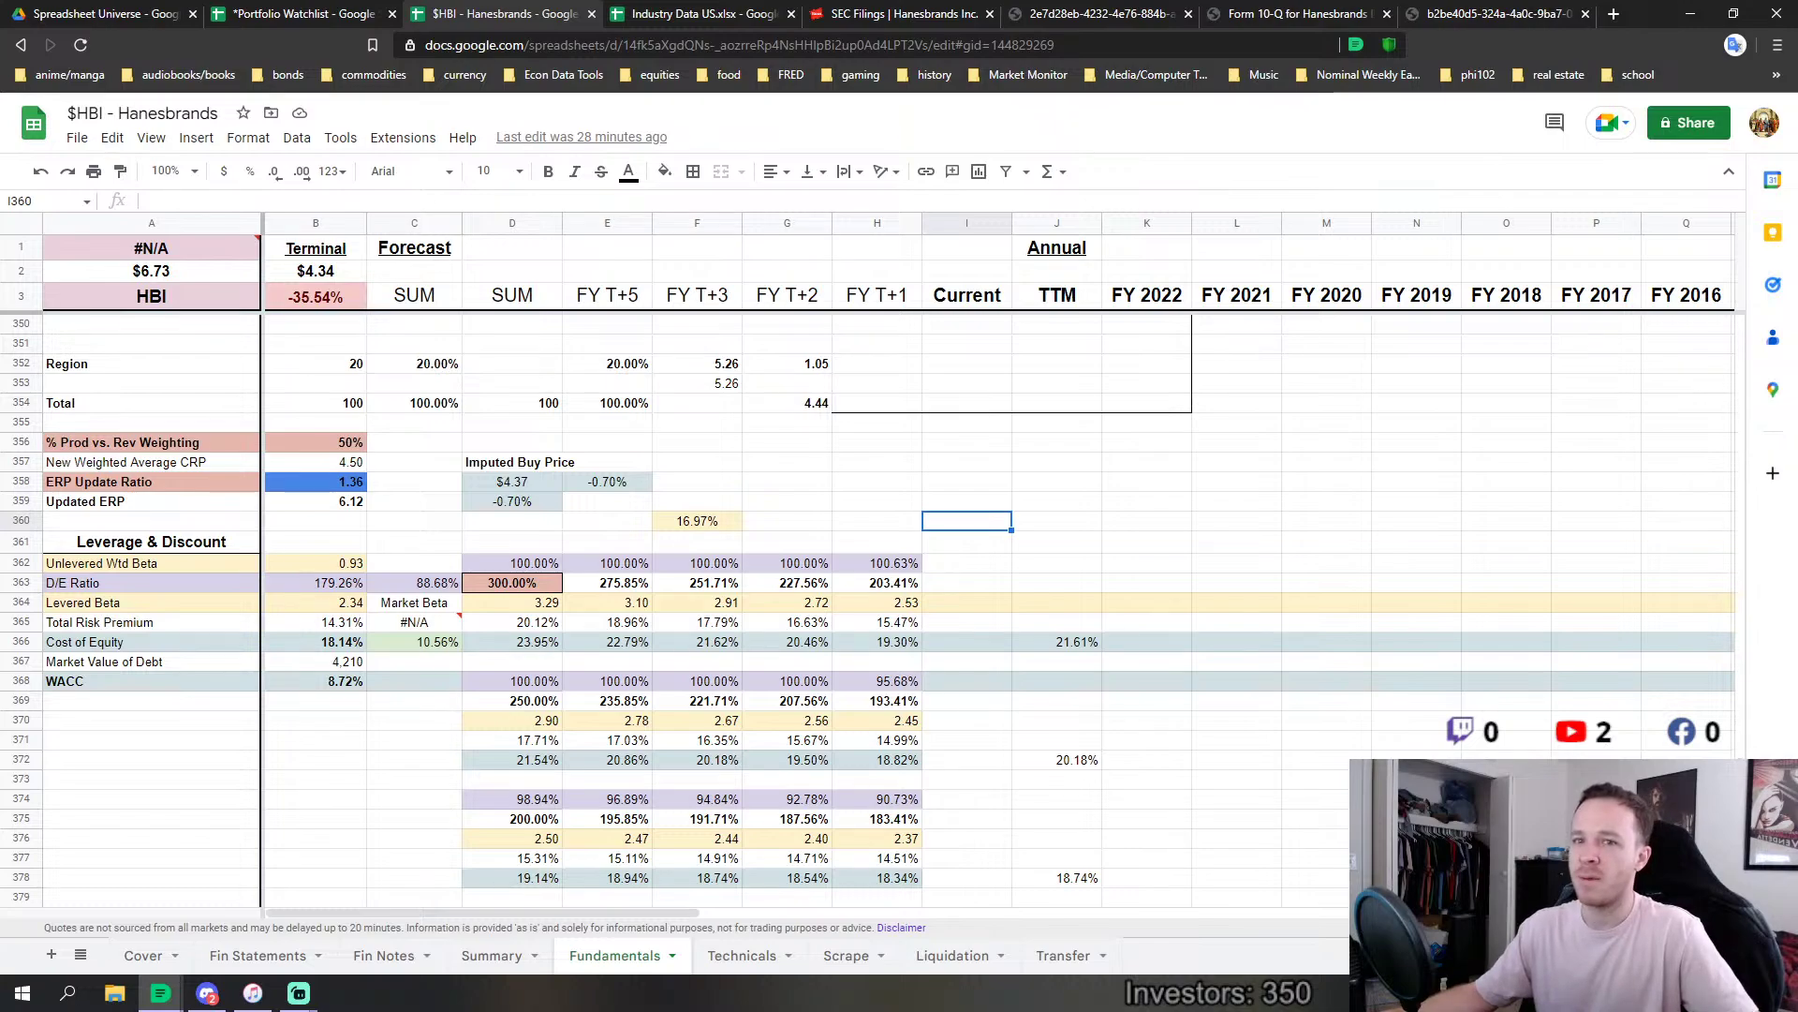
Examine the annual Revenues and year-over-year growth in the Income Statements section, including FY 2015, FY 2019 and FY 2020.
{"action": "scroll", "coordinate": [1755, 755], "scroll_direction": "up", "scroll_amount": 6}
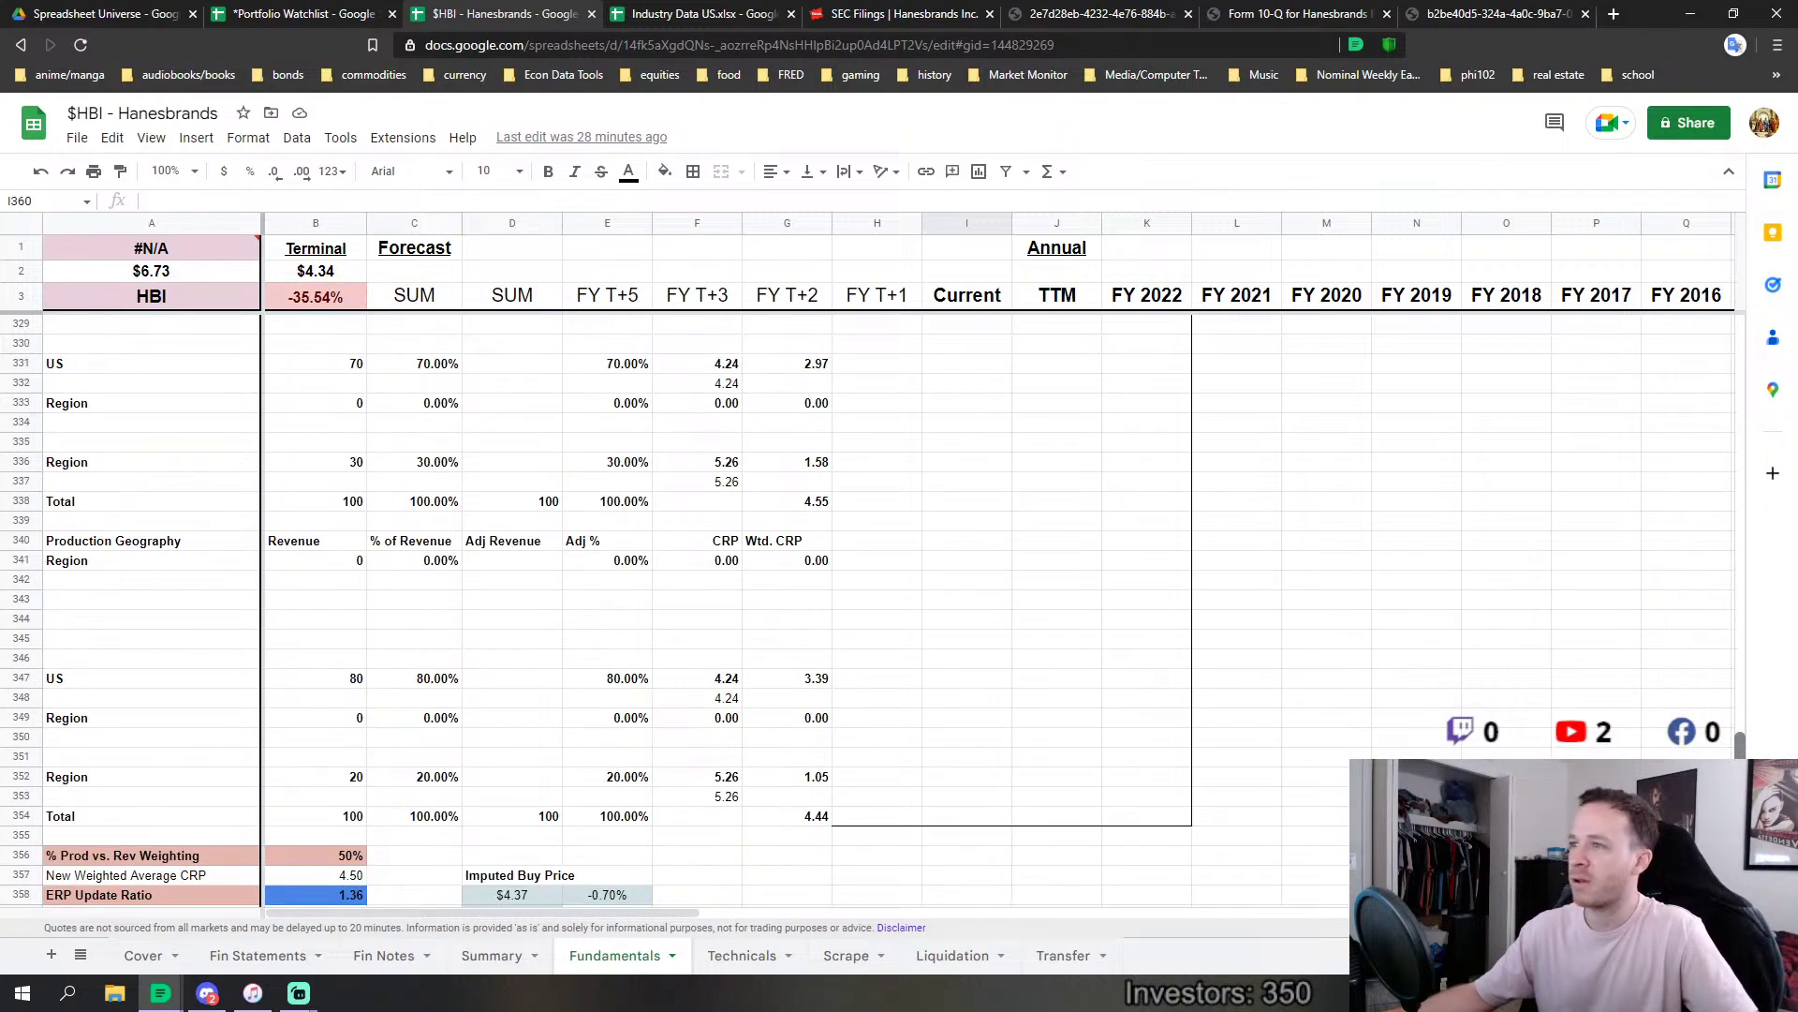
{"action": "scroll", "coordinate": [1755, 755], "scroll_direction": "up", "scroll_amount": 20}
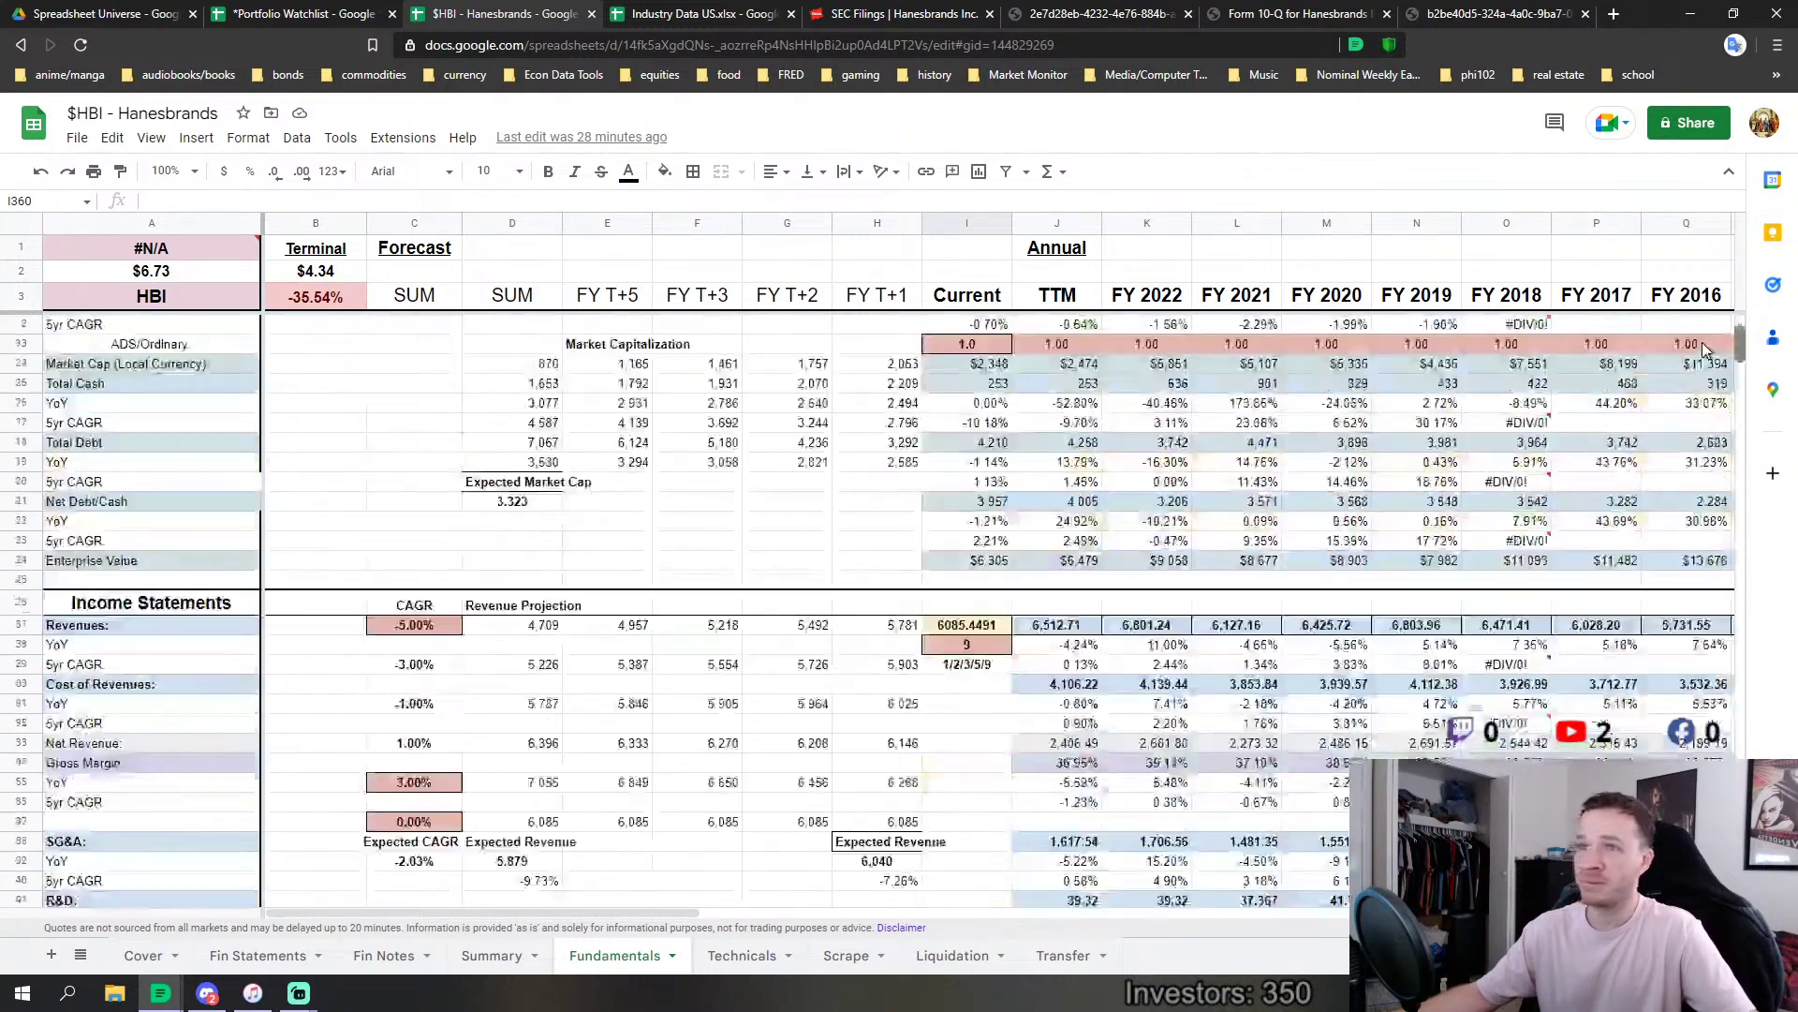
{"action": "scroll", "coordinate": [814, 730], "scroll_direction": "down", "scroll_amount": 2}
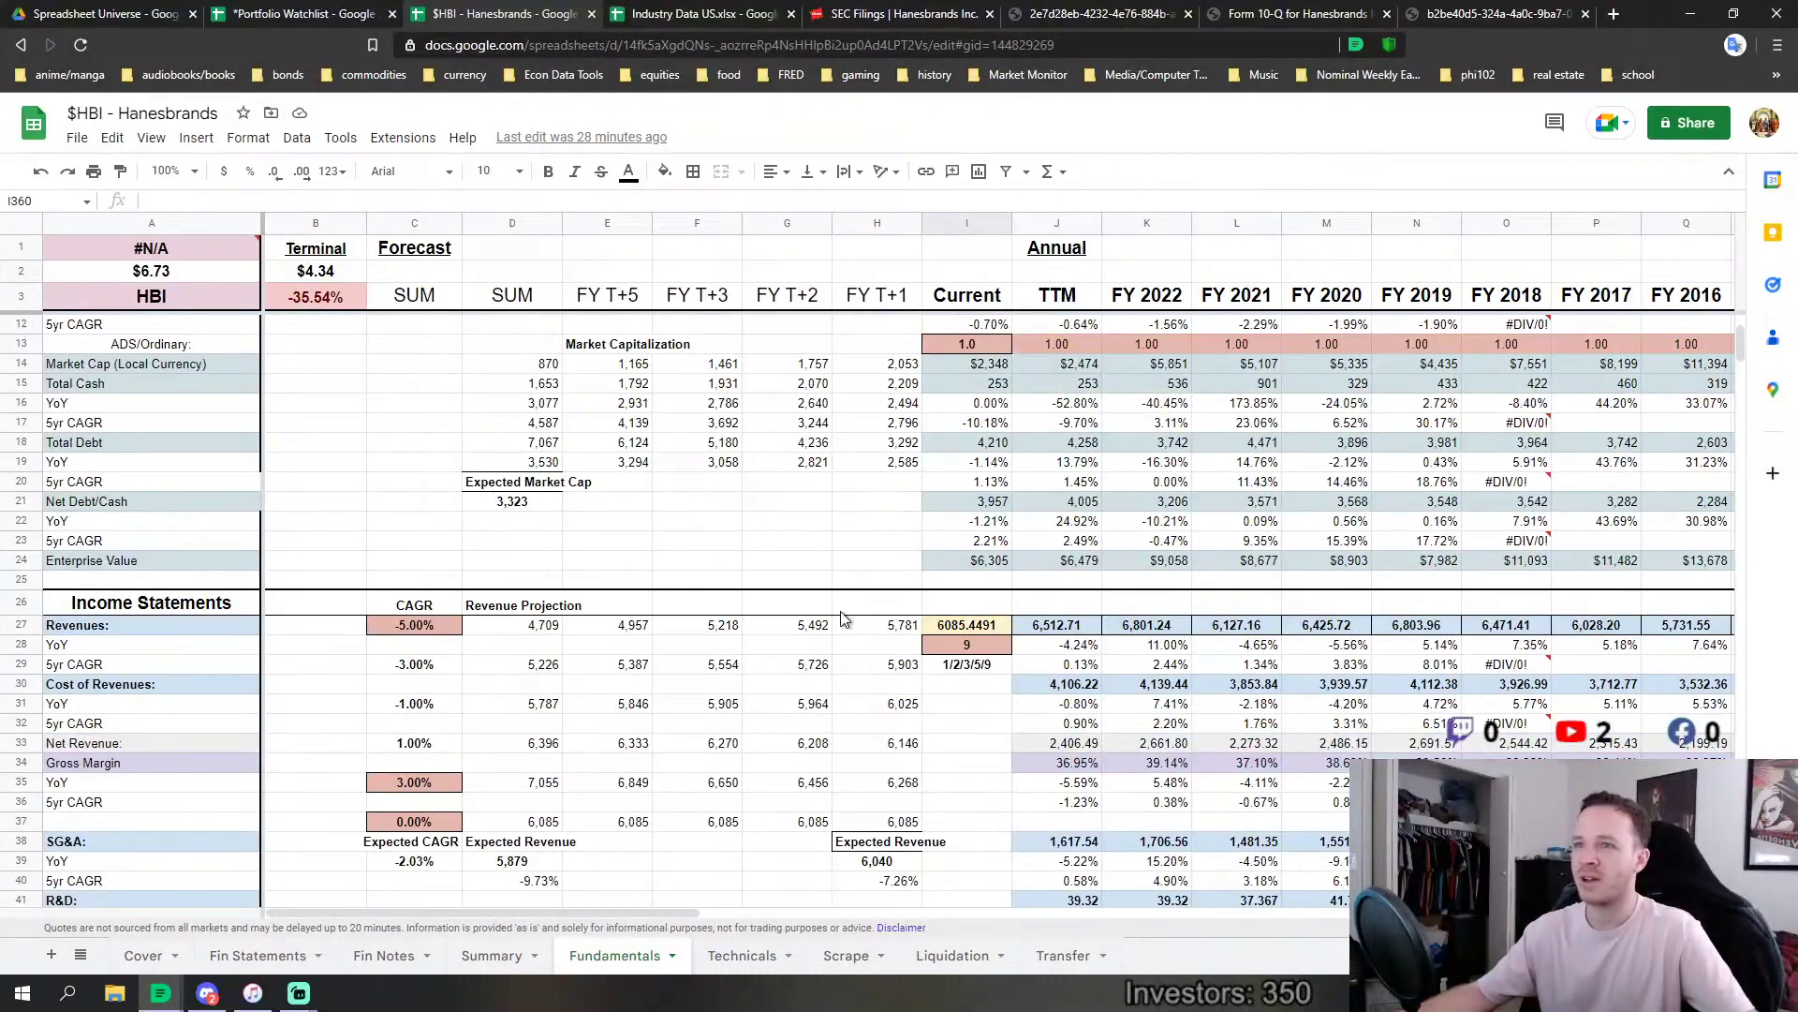
{"action": "left_click", "coordinate": [848, 614]}
{"action": "scroll", "coordinate": [592, 915], "scroll_direction": "right", "scroll_amount": 5}
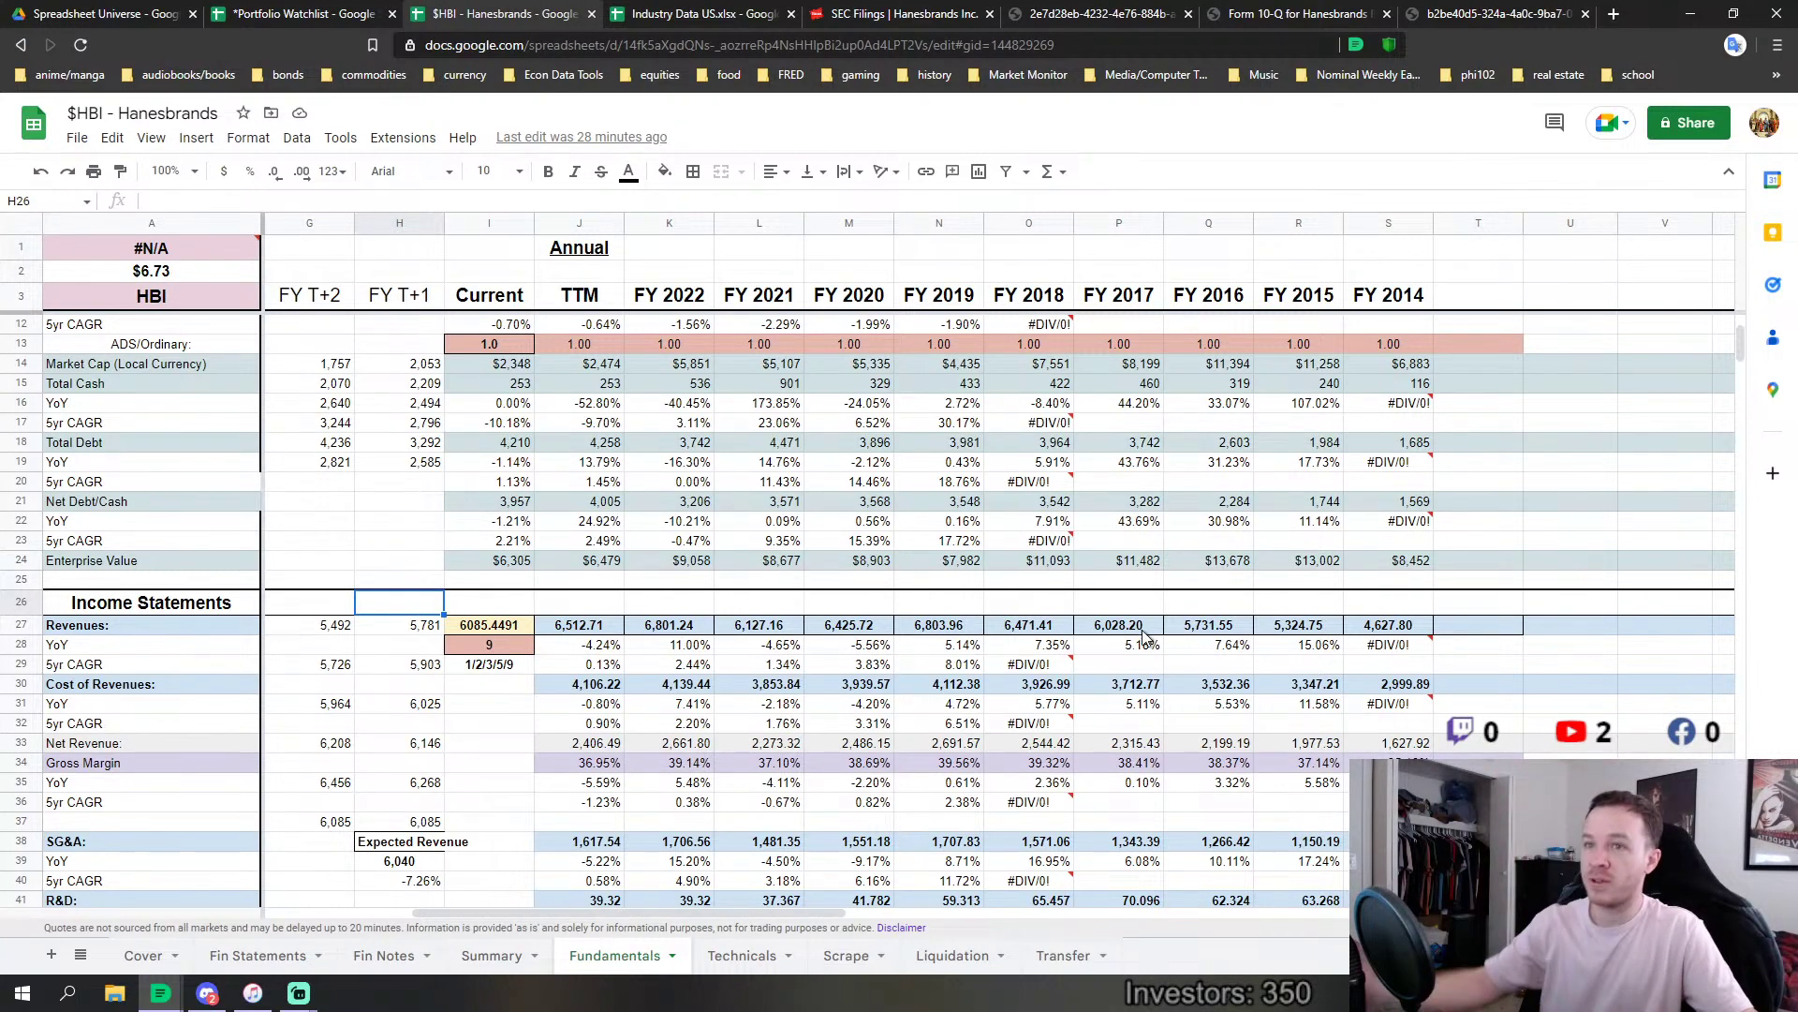
{"action": "scroll", "coordinate": [1283, 473], "scroll_direction": "down", "scroll_amount": 3}
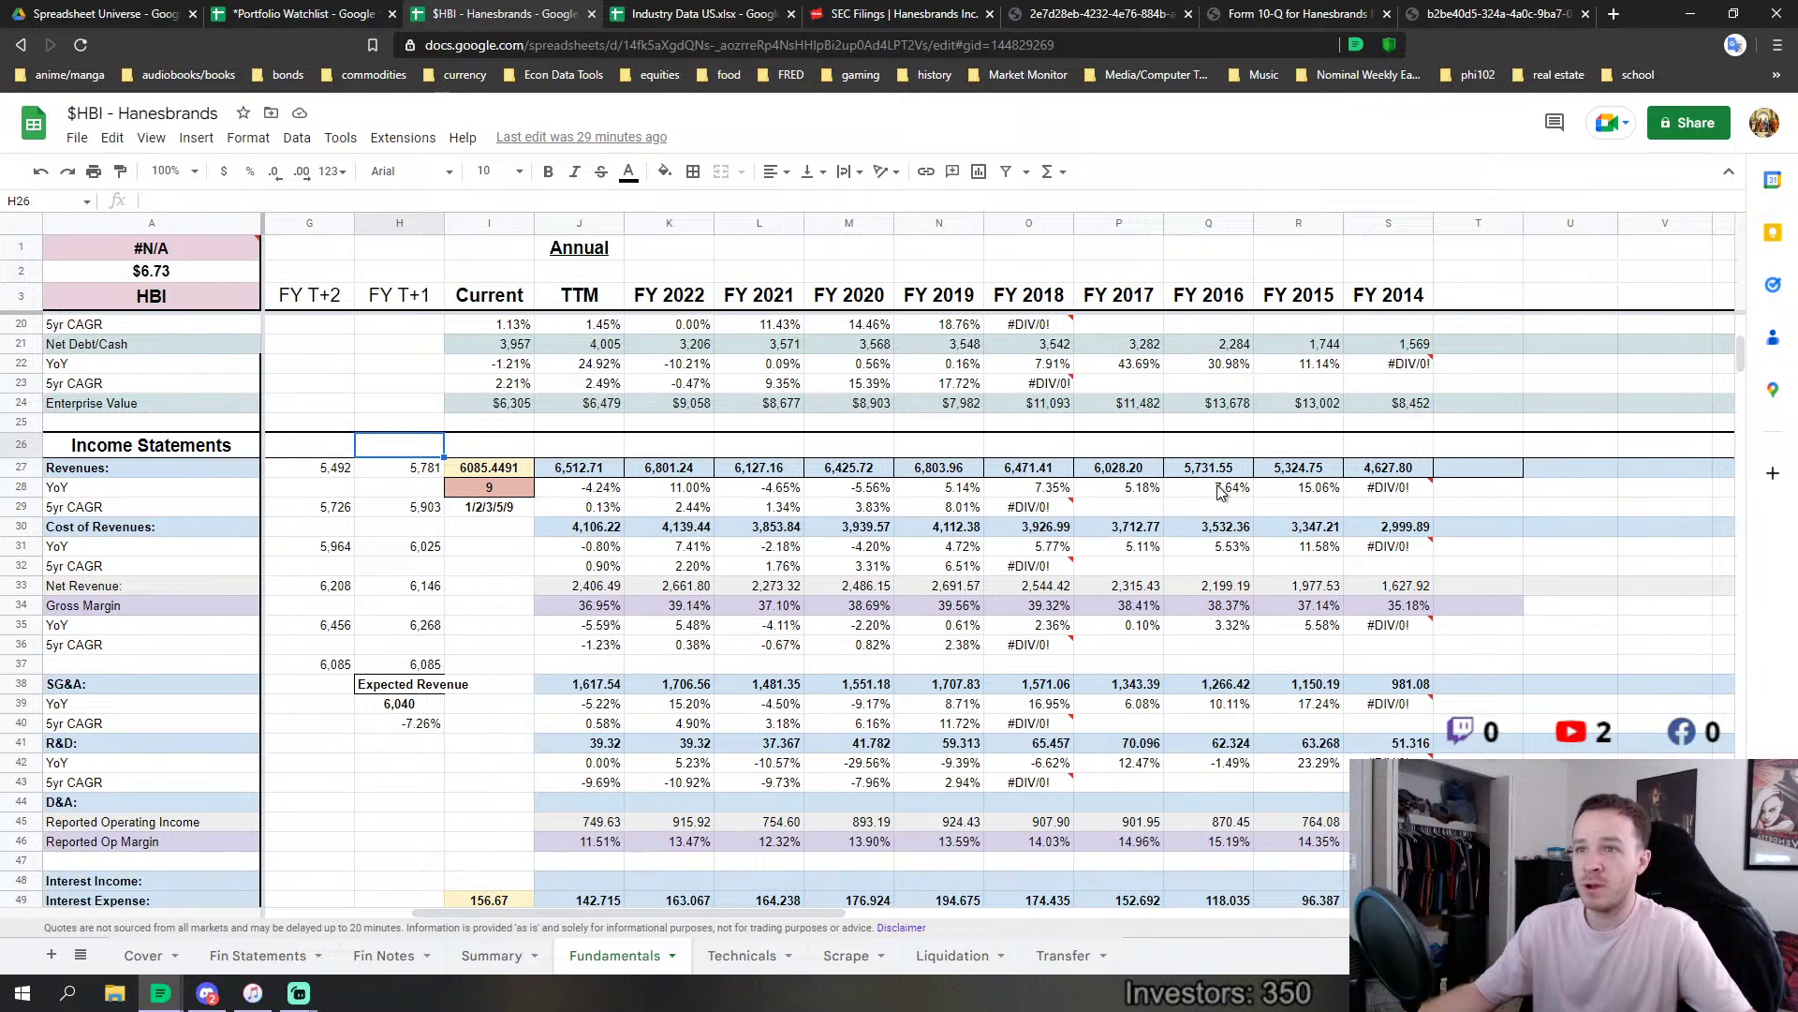
{"action": "left_click", "coordinate": [1326, 497]}
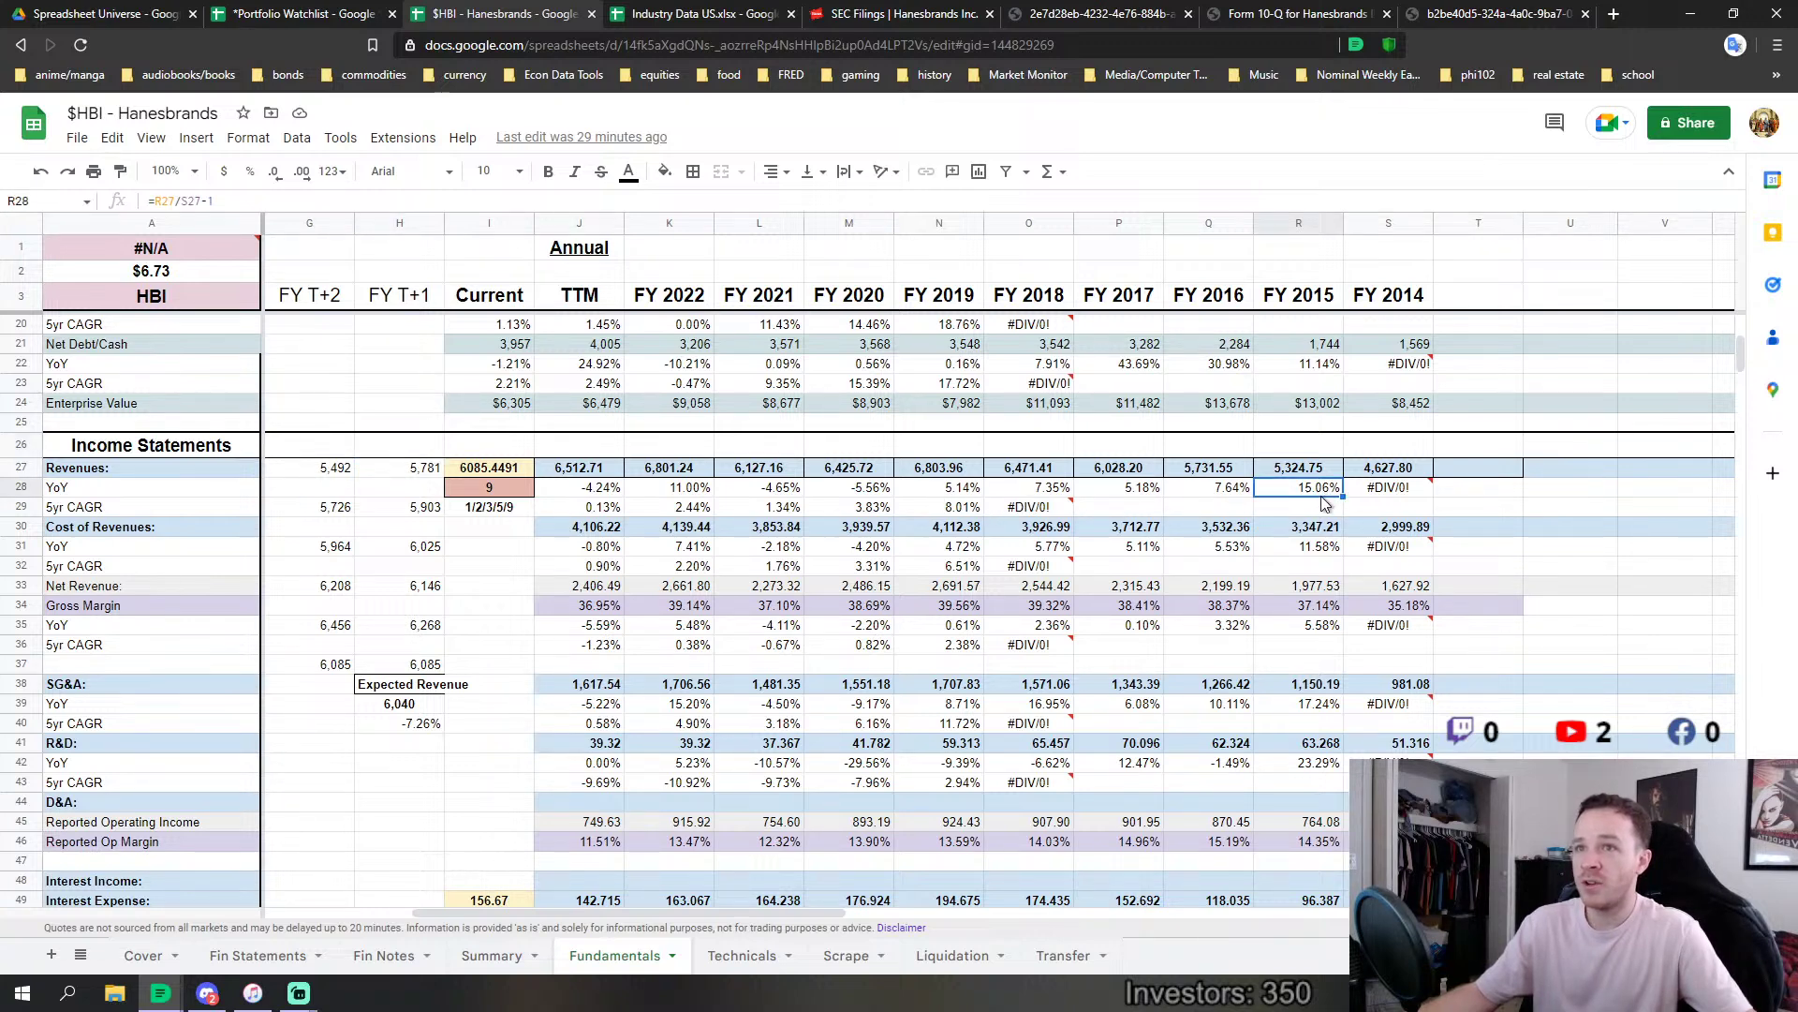
{"action": "left_click", "coordinate": [960, 497]}
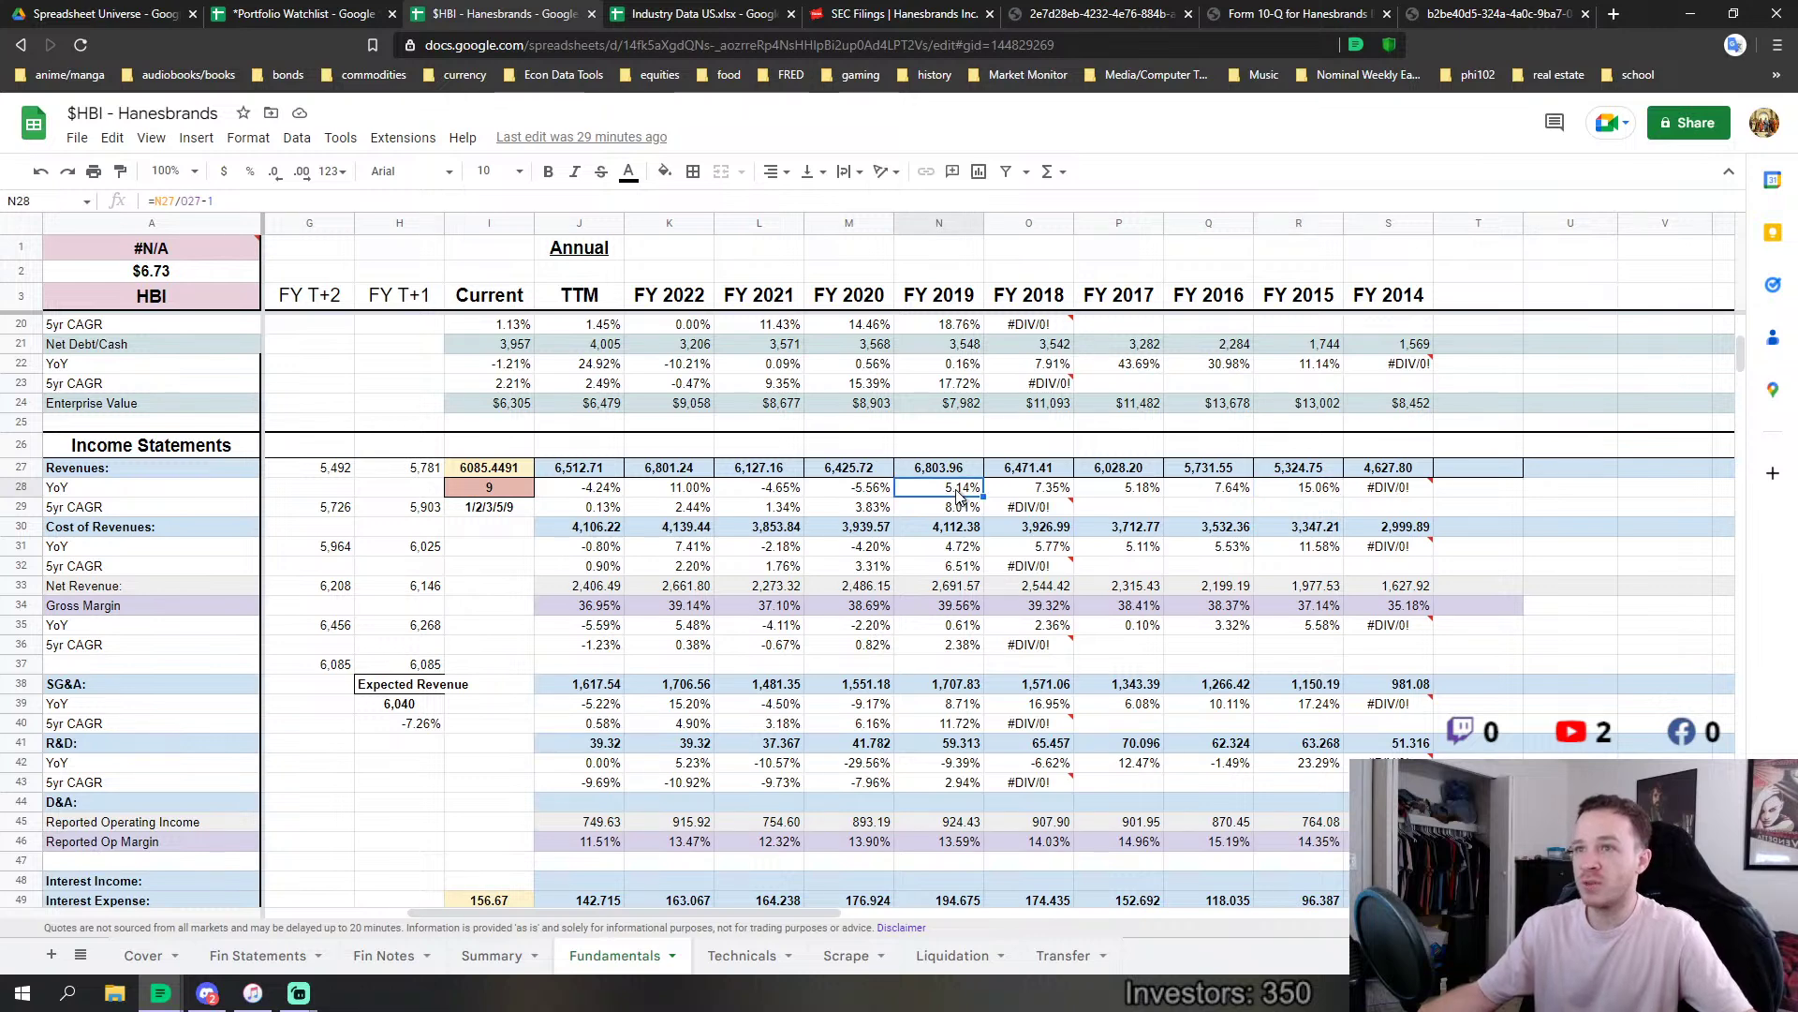
{"action": "left_click", "coordinate": [870, 492]}
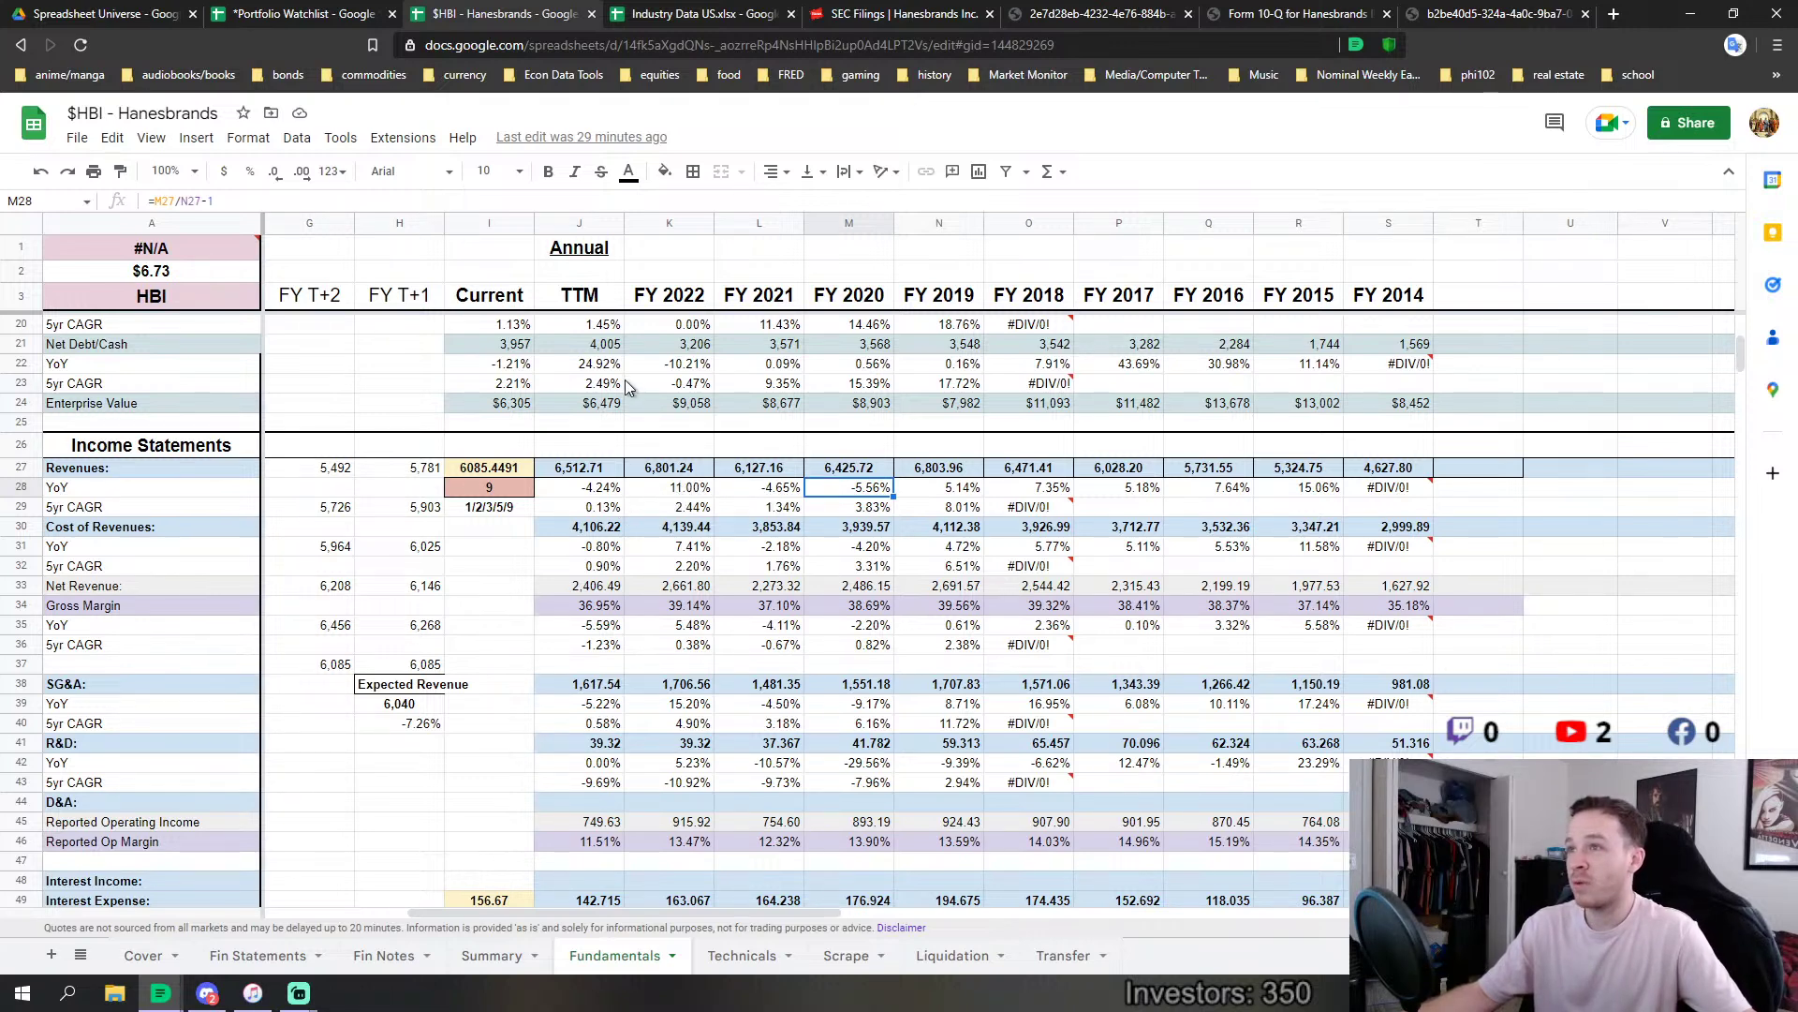
Rename the fiscal-year heading directly after TTM as FY 2021.
{"action": "left_click", "coordinate": [678, 293]}
{"action": "left_click", "coordinate": [266, 198]}
{"action": "key", "text": "BackSpace"}
{"action": "type", "text": "1"}
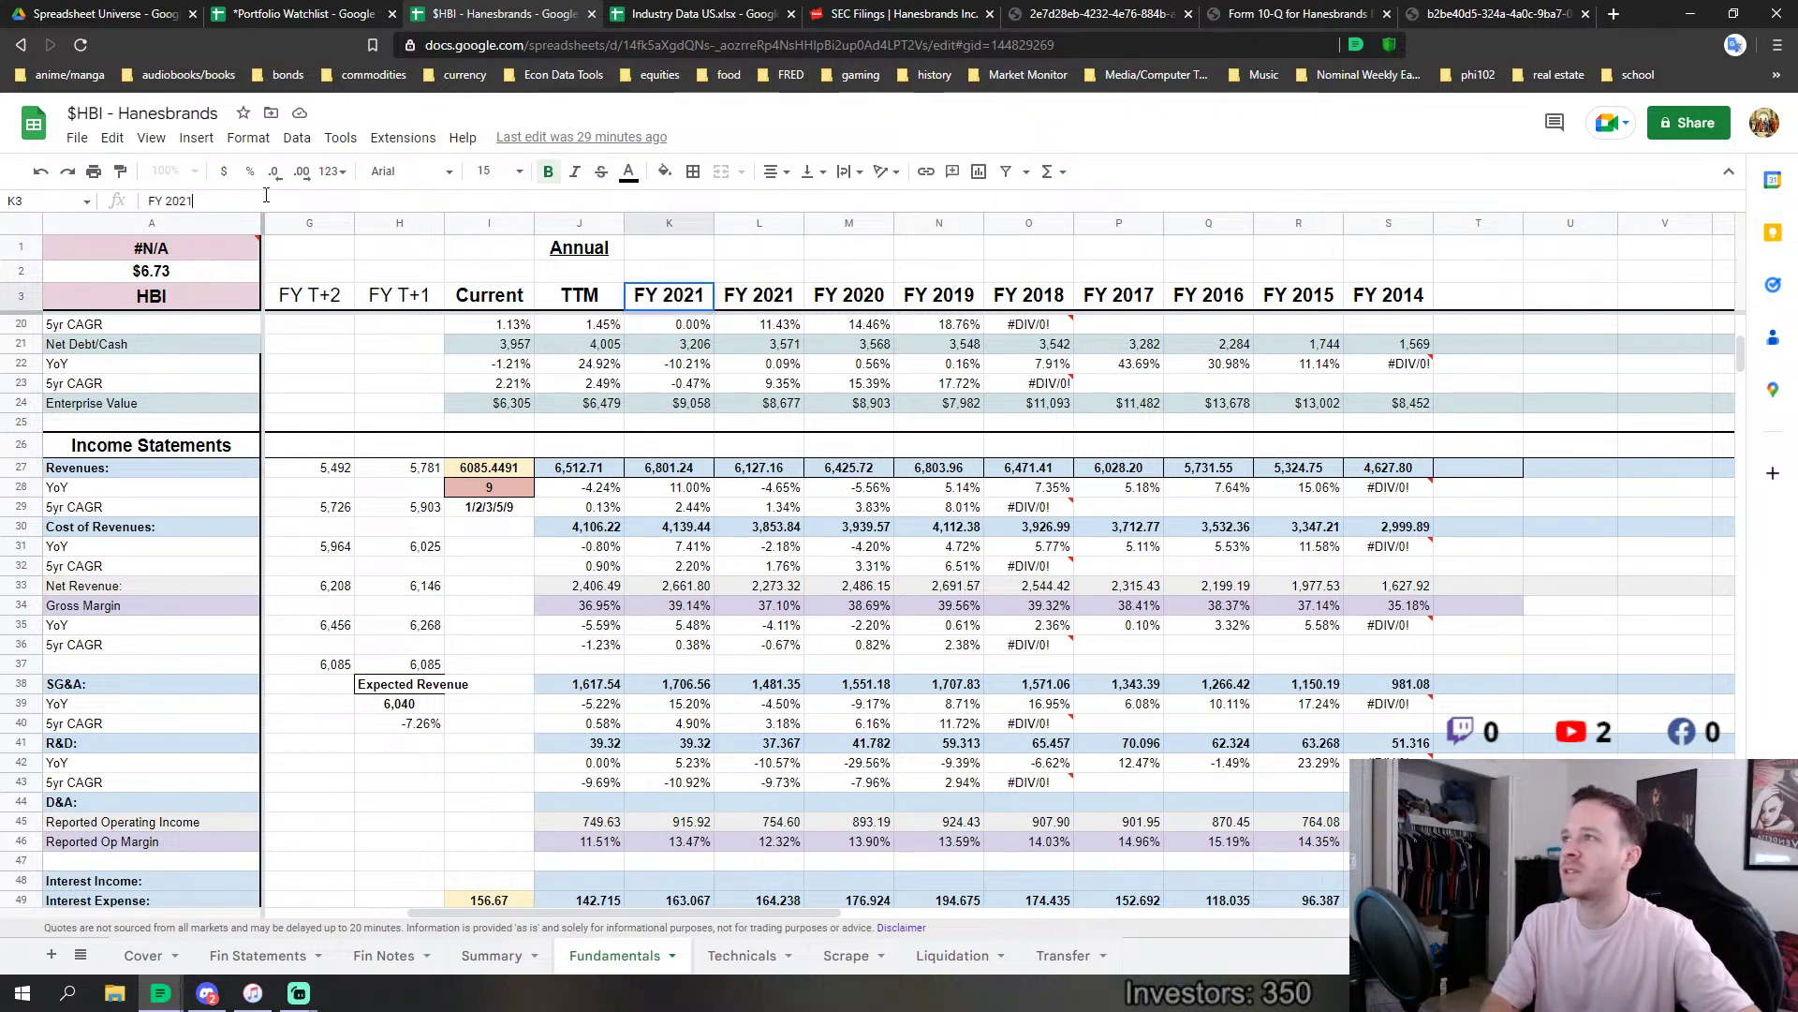
{"action": "key", "text": "Return"}
Try to fill the remaining fiscal-year headings from the single FY 2021 heading, and undo the fill.
{"action": "left_click", "coordinate": [698, 301]}
{"action": "left_click_drag", "start_coordinate": [714, 306], "coordinate": [1396, 301]}
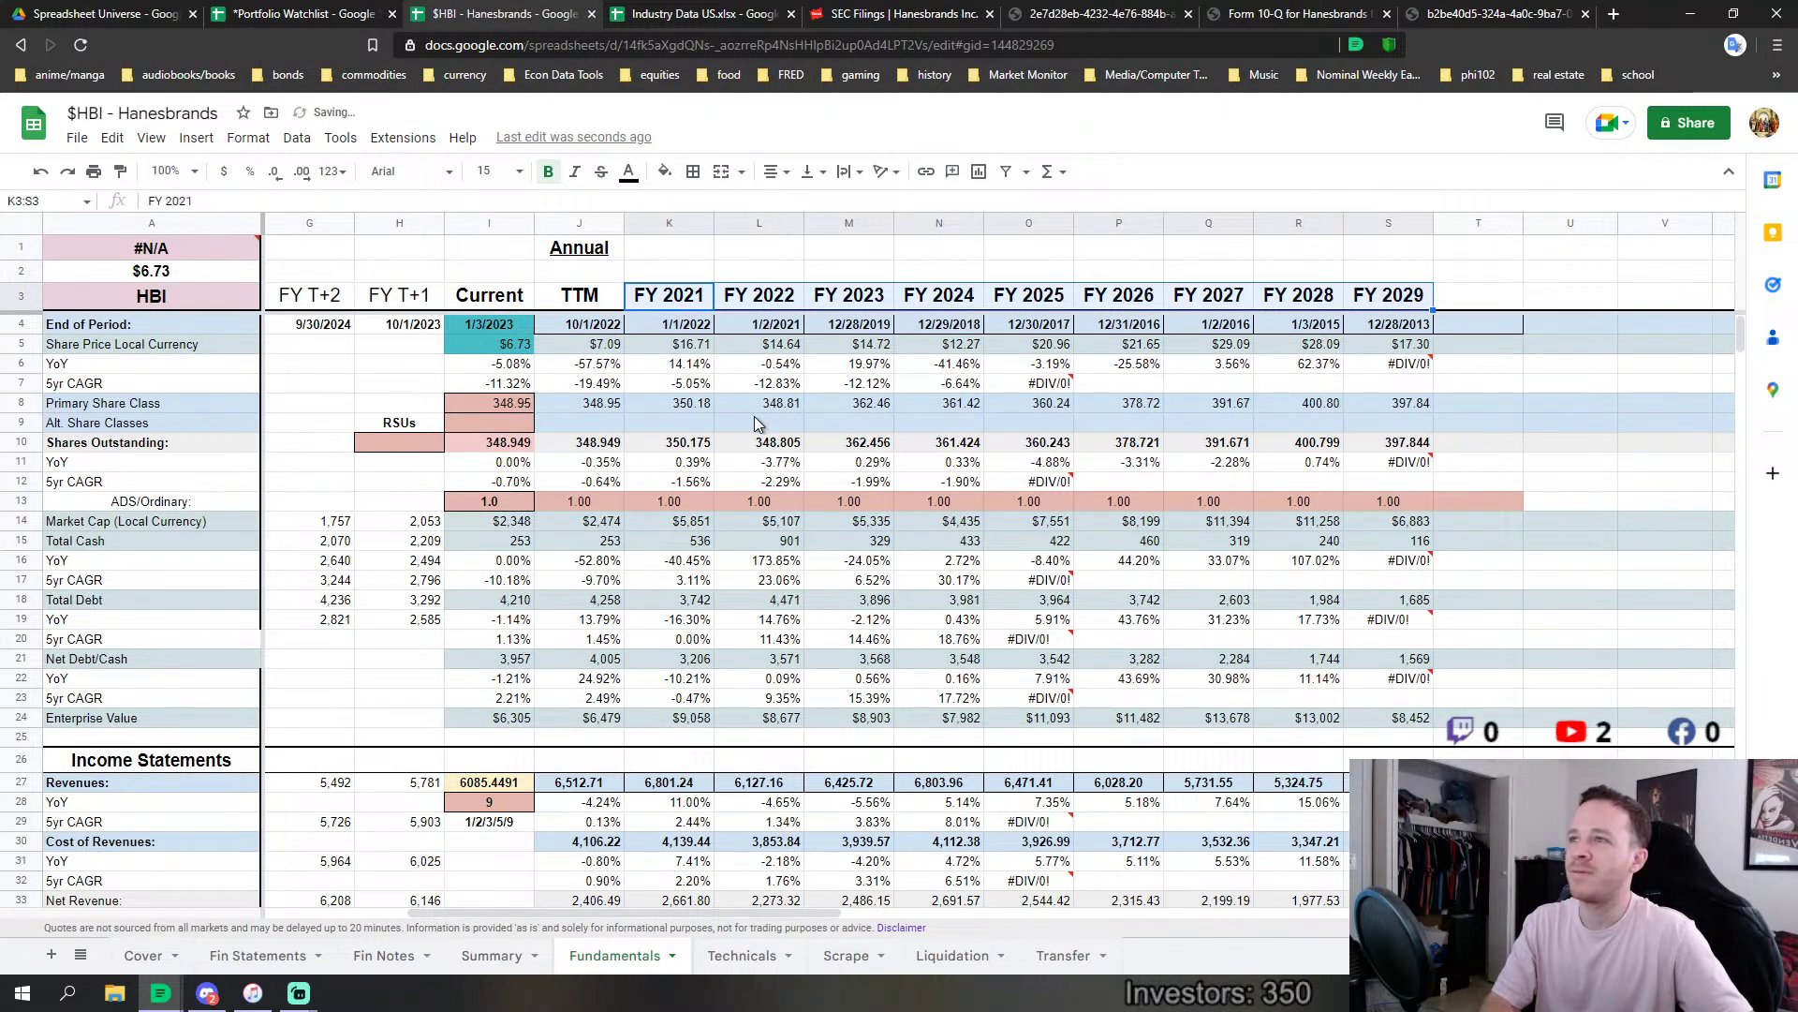
{"action": "scroll", "coordinate": [759, 422], "scroll_direction": "down", "scroll_amount": 5}
{"action": "left_click", "coordinate": [740, 328]}
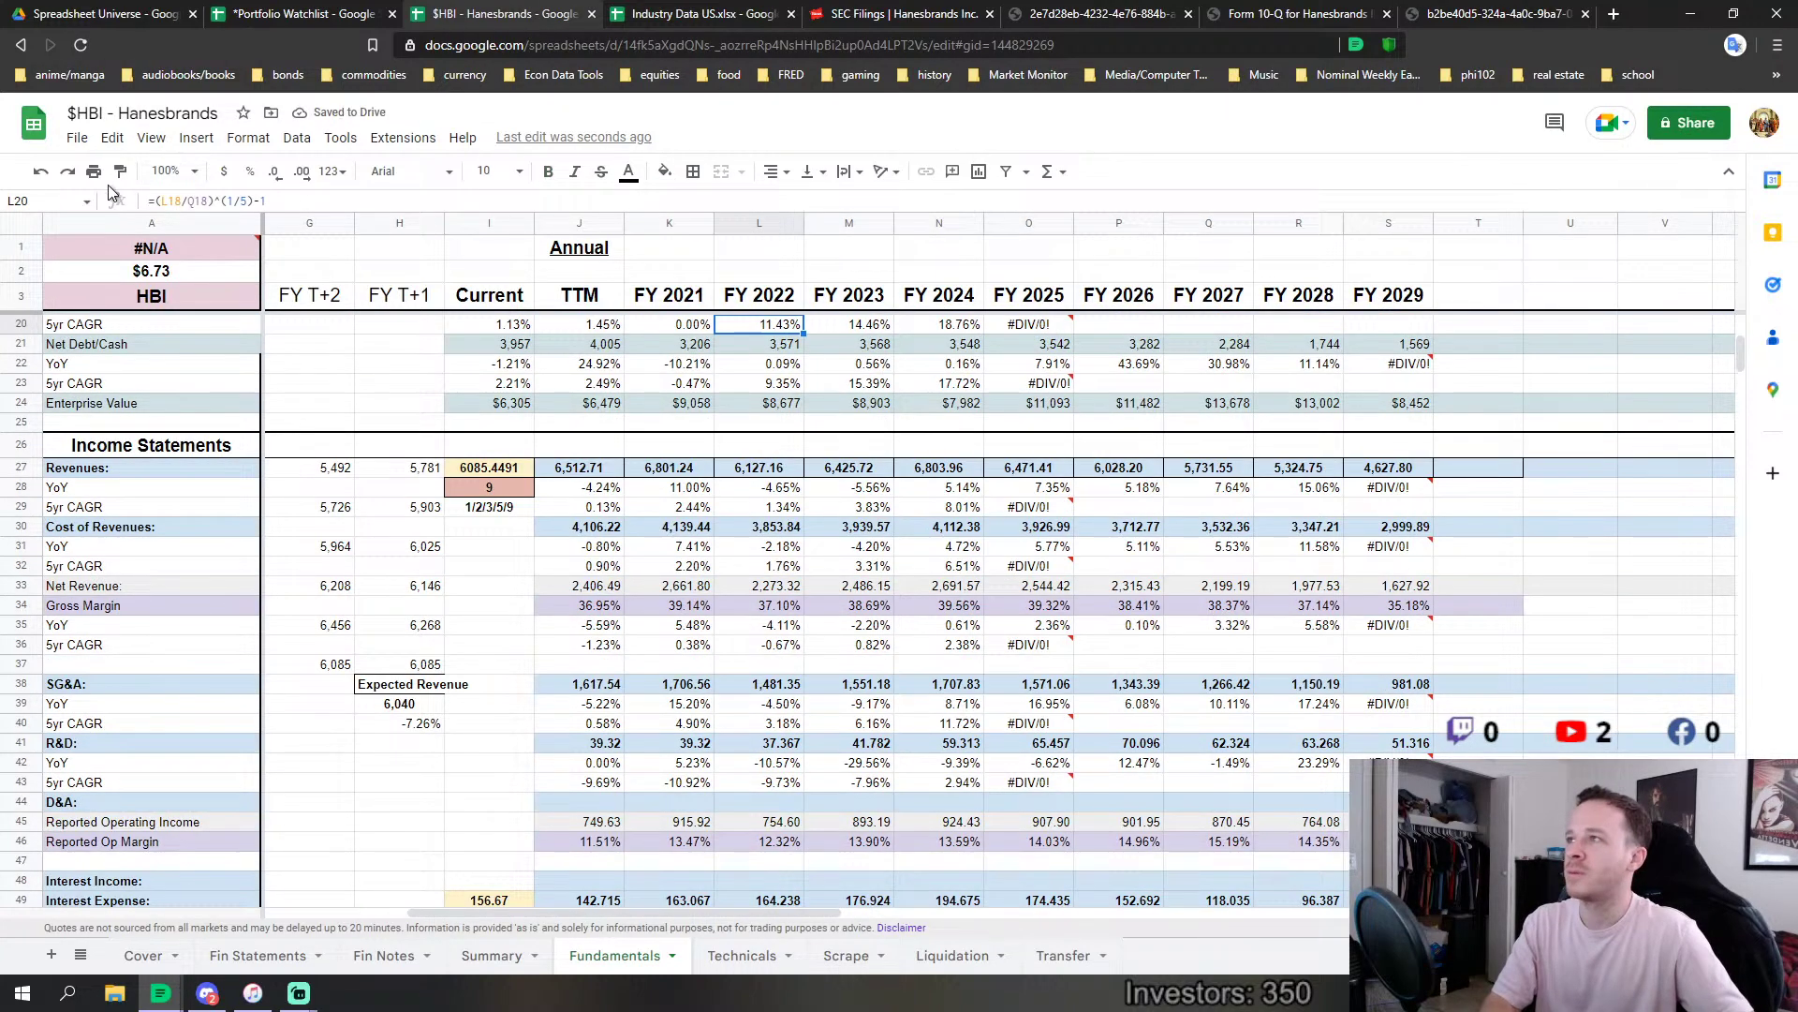
{"action": "left_click", "coordinate": [41, 171]}
{"action": "scroll", "coordinate": [485, 380], "scroll_direction": "up", "scroll_amount": 4}
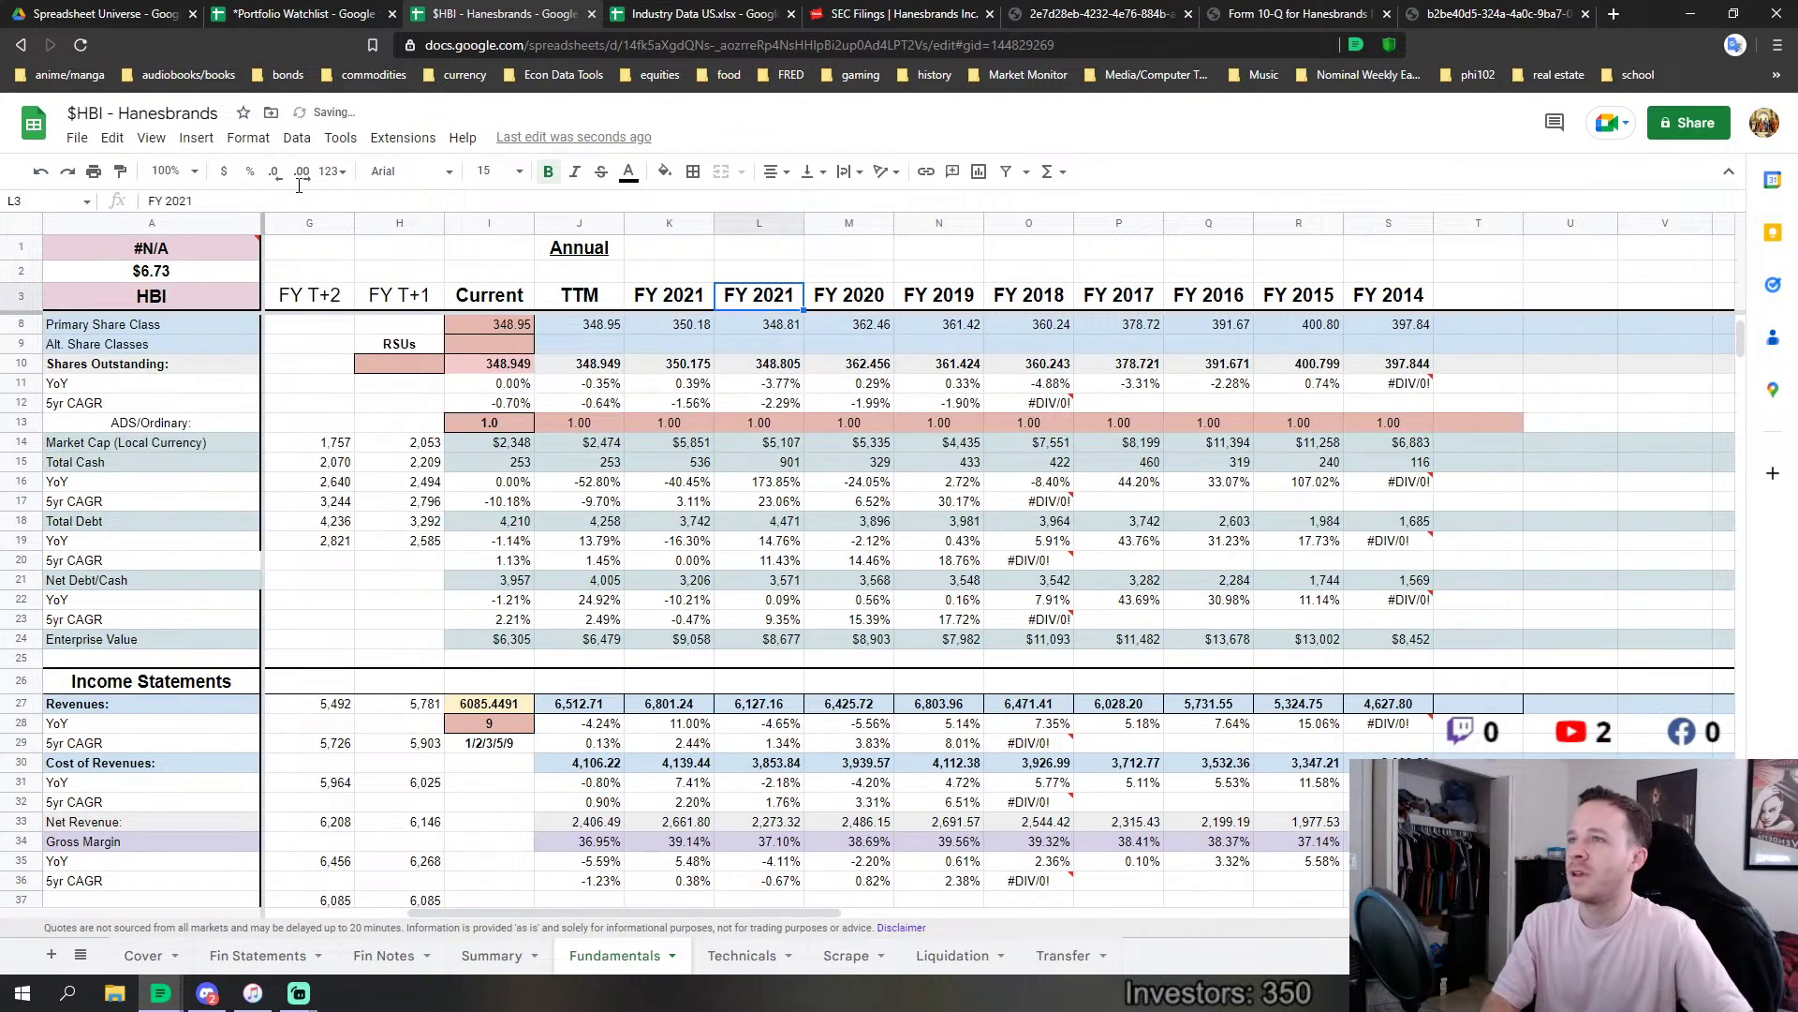
Rename the second FY 2021 heading as FY 2020 and fill the descending year series across to FY 2013.
{"action": "left_click", "coordinate": [200, 201]}
{"action": "key", "text": "BackSpace"}
{"action": "type", "text": "0"}
{"action": "key", "text": "Return"}
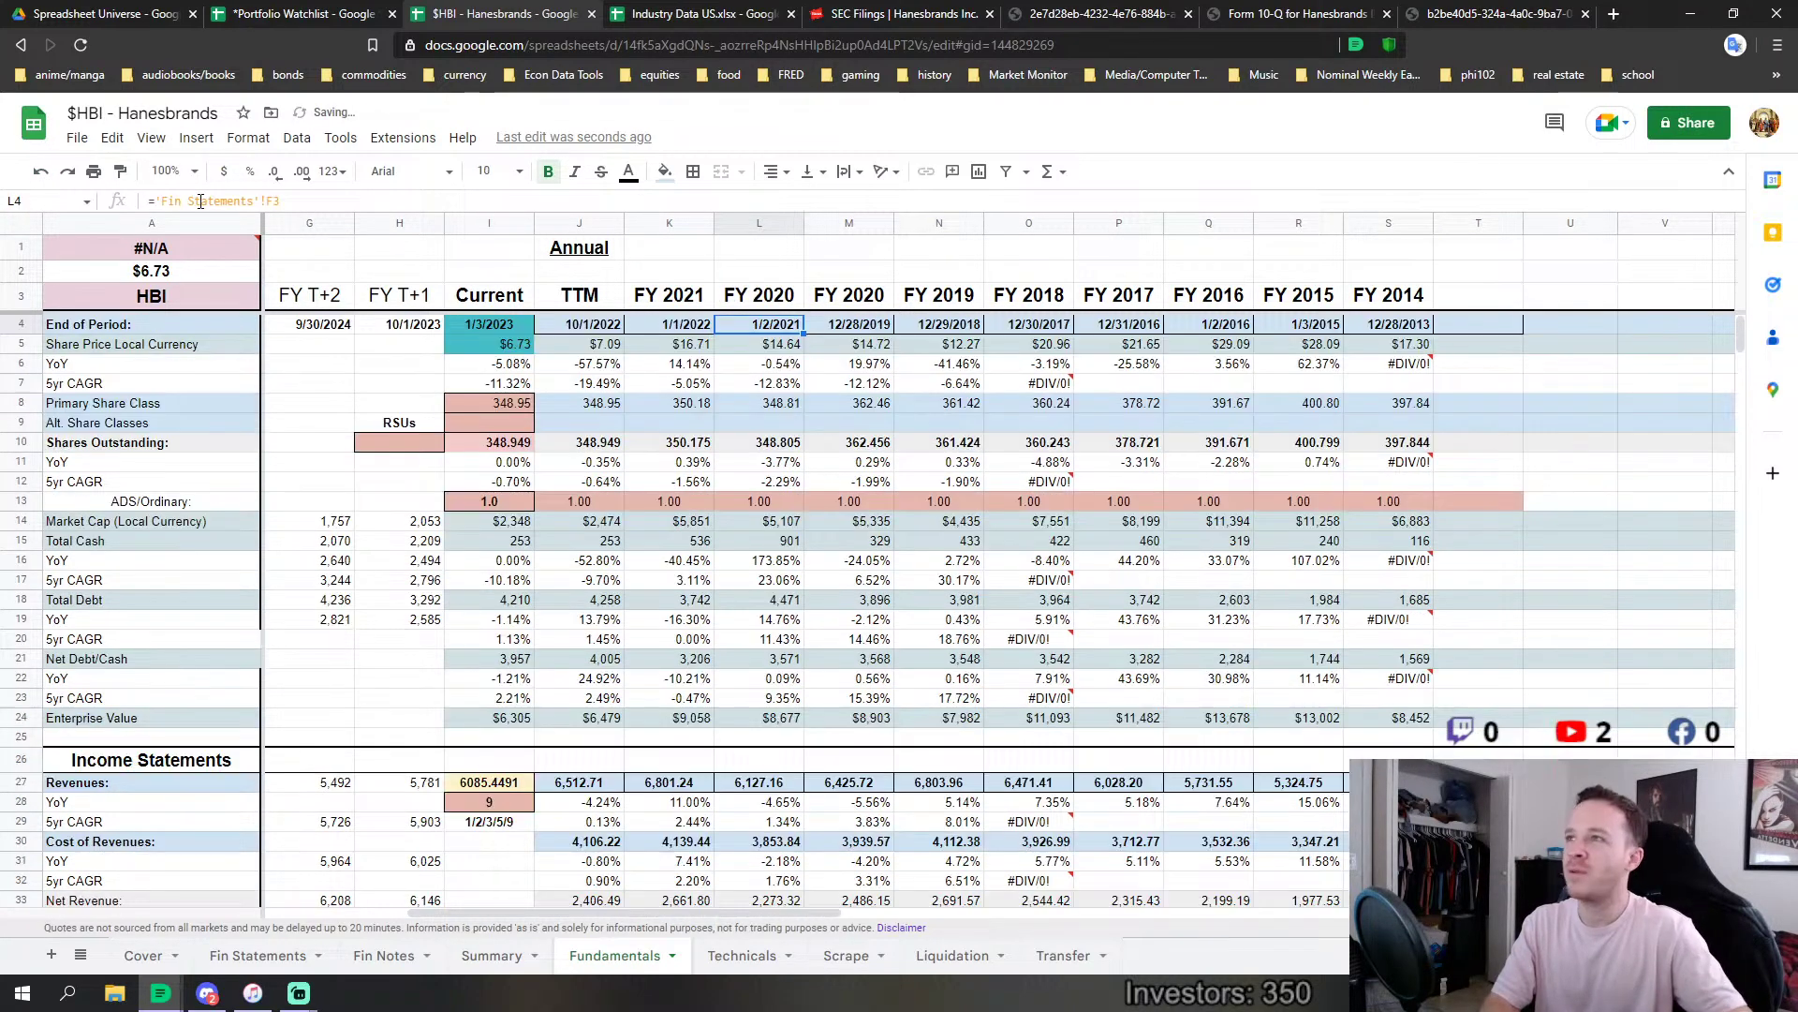
{"action": "left_click_drag", "start_coordinate": [694, 298], "coordinate": [1424, 300]}
{"action": "scroll", "coordinate": [1002, 403], "scroll_direction": "down", "scroll_amount": 4}
{"action": "left_click", "coordinate": [997, 423]}
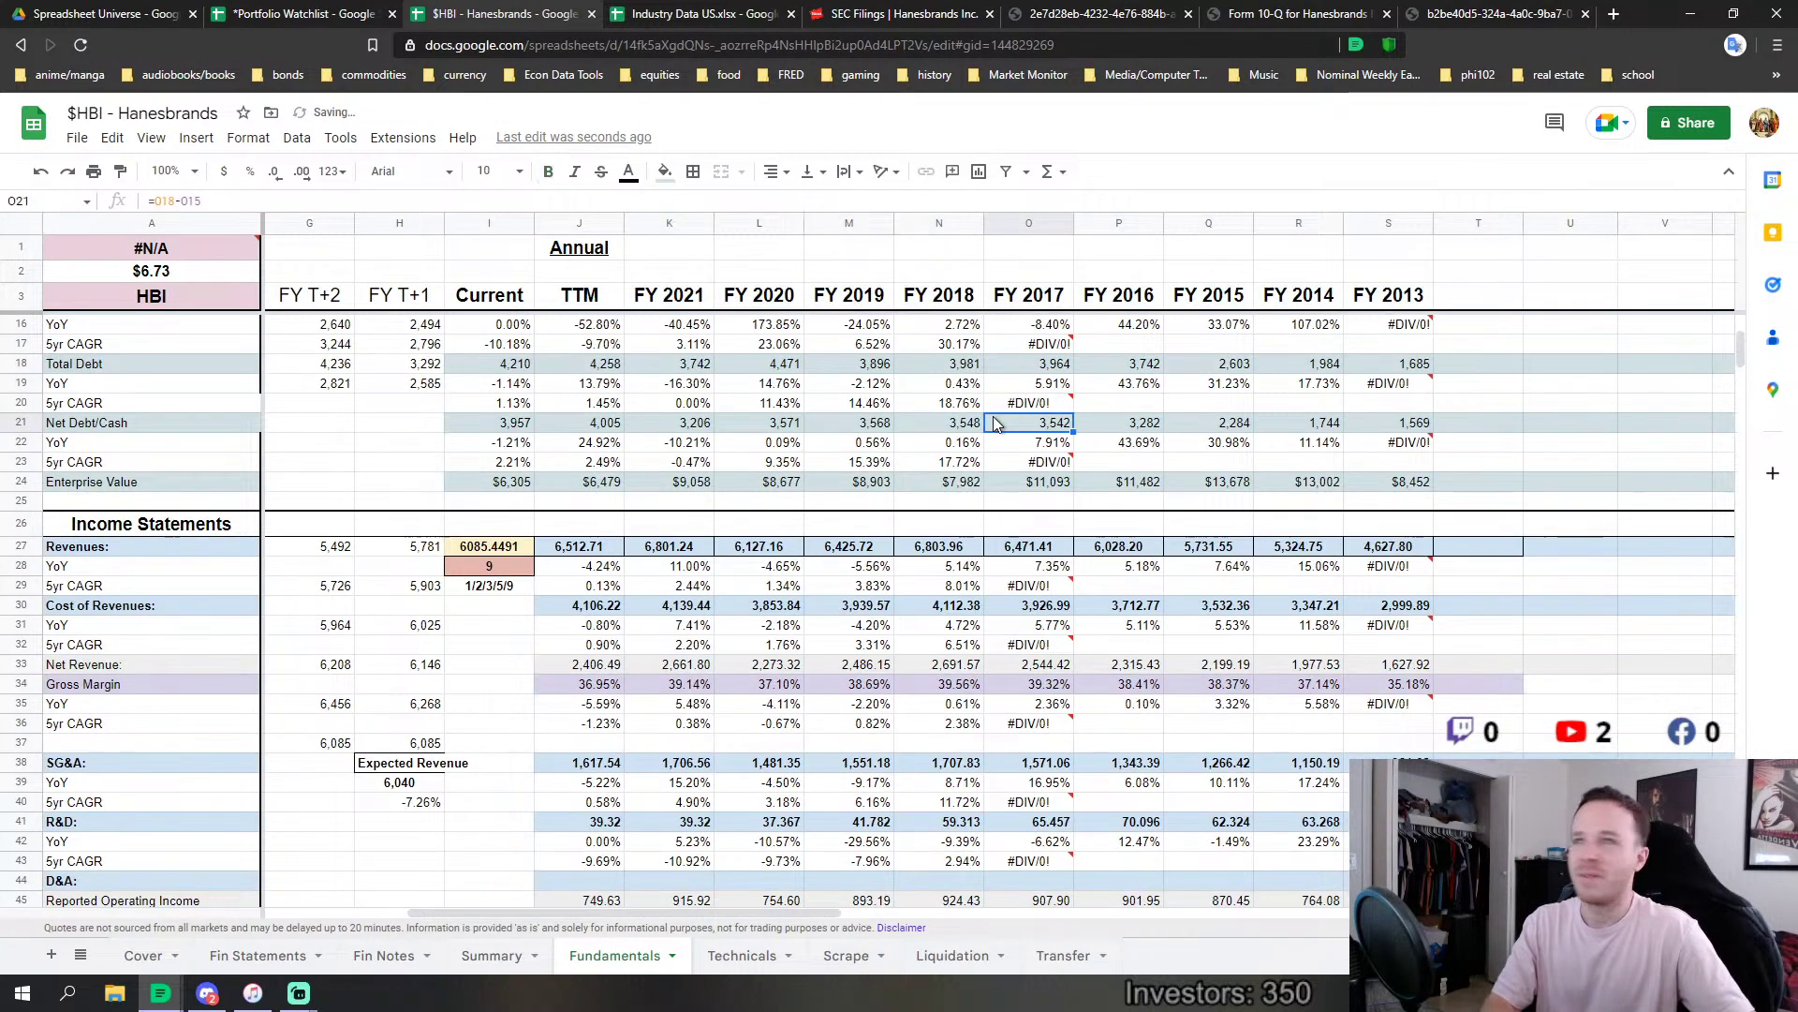
Review the income statement under the corrected years, inspecting the FY 2018 Gross Margin and FY 2019 Revenues.
{"action": "scroll", "coordinate": [994, 422], "scroll_direction": "down", "scroll_amount": 4}
{"action": "left_click", "coordinate": [959, 442]}
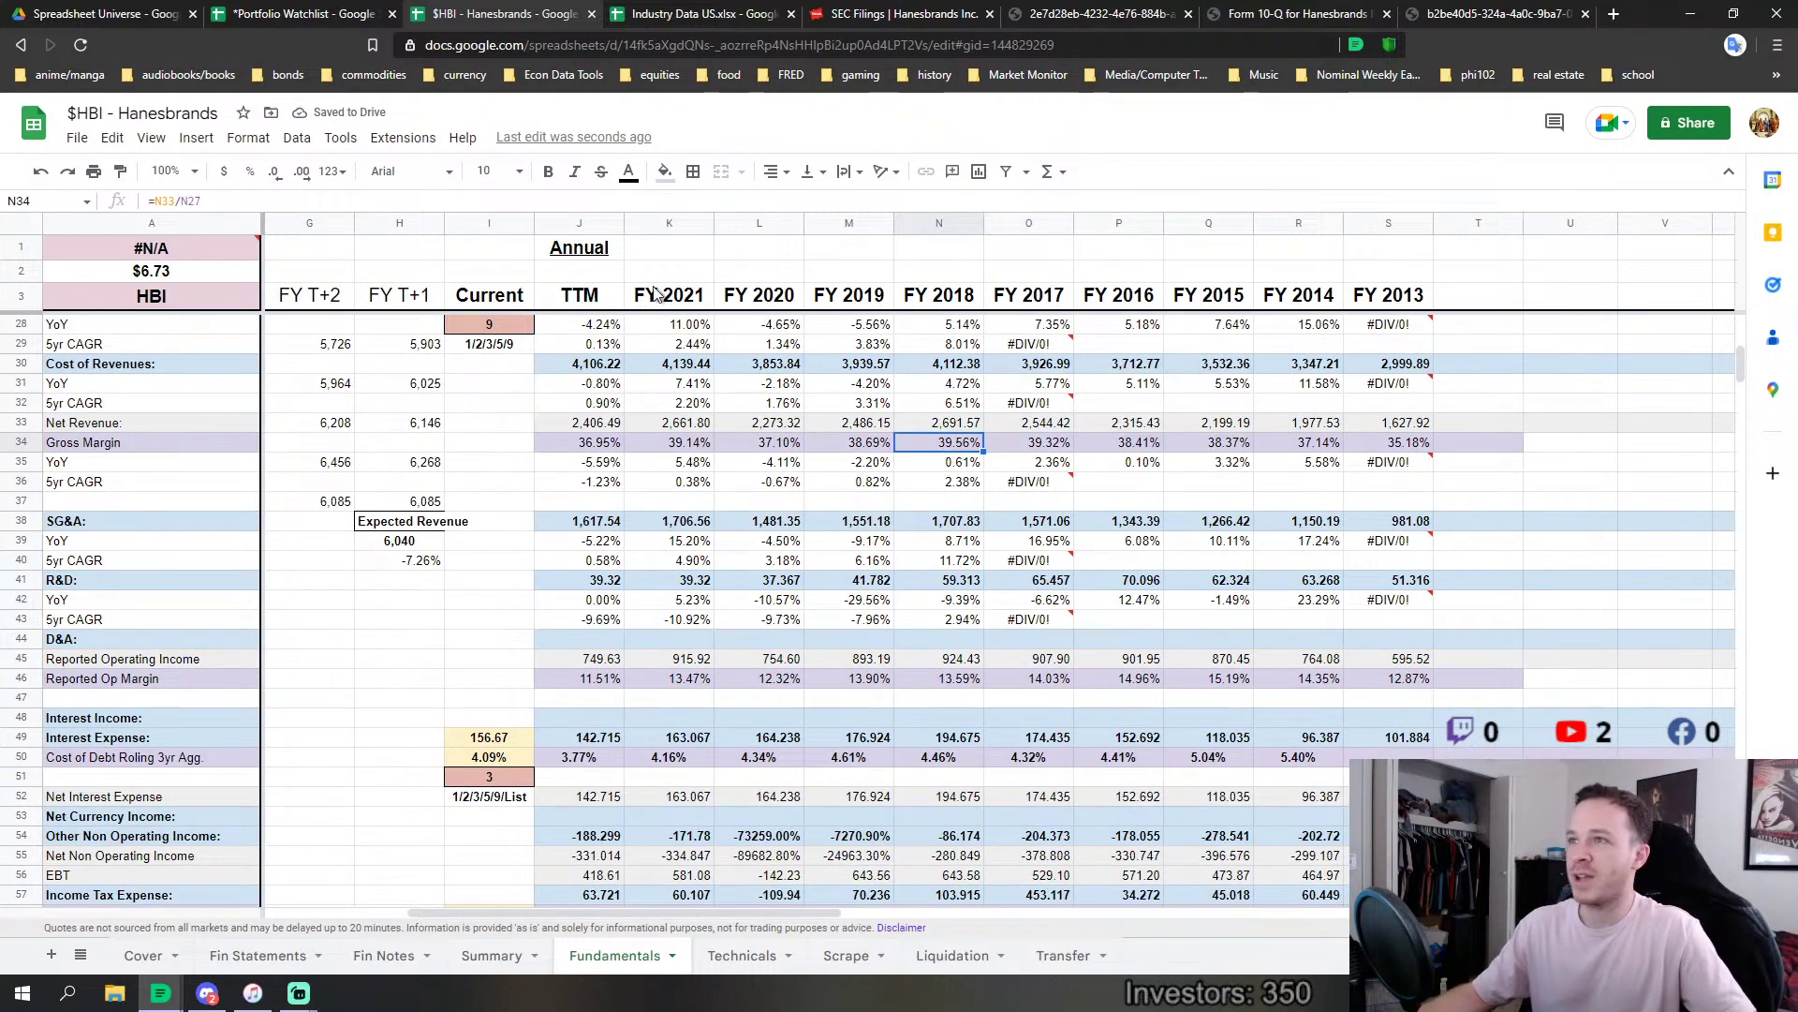
{"action": "scroll", "coordinate": [755, 529], "scroll_direction": "up", "scroll_amount": 7}
{"action": "scroll", "coordinate": [755, 529], "scroll_direction": "down", "scroll_amount": 4}
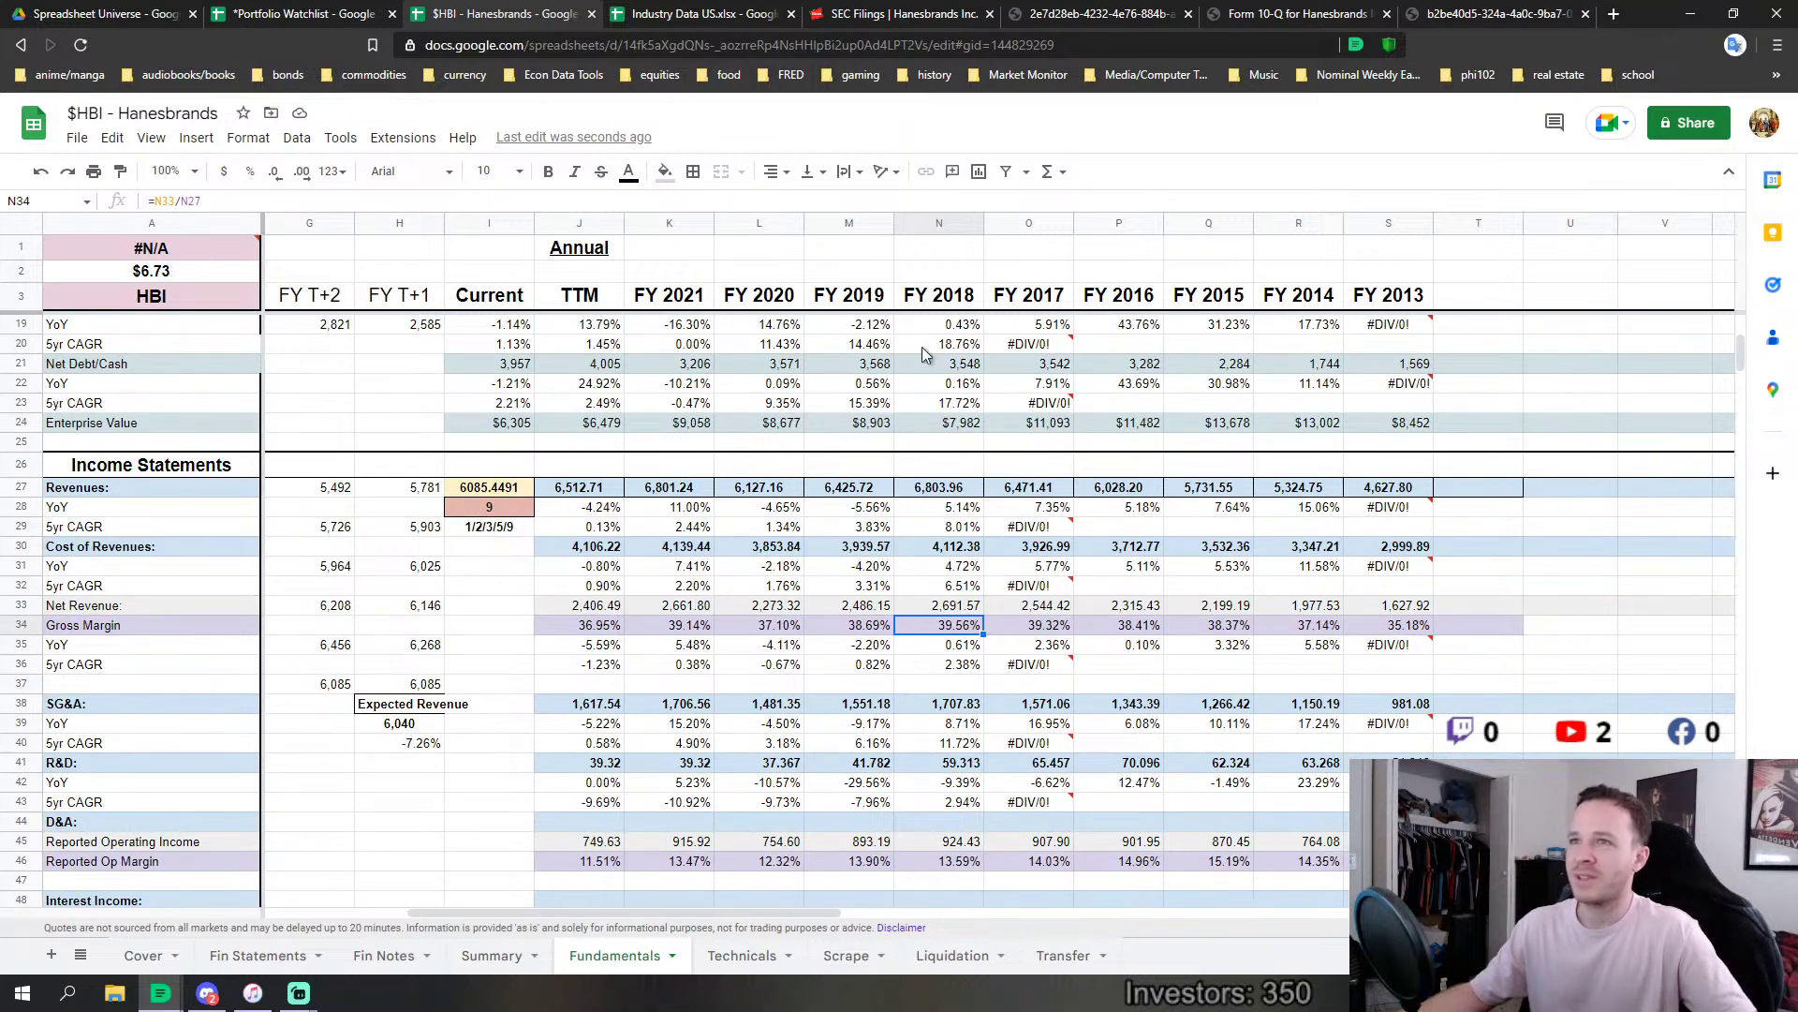
{"action": "scroll", "coordinate": [907, 492], "scroll_direction": "down", "scroll_amount": 1}
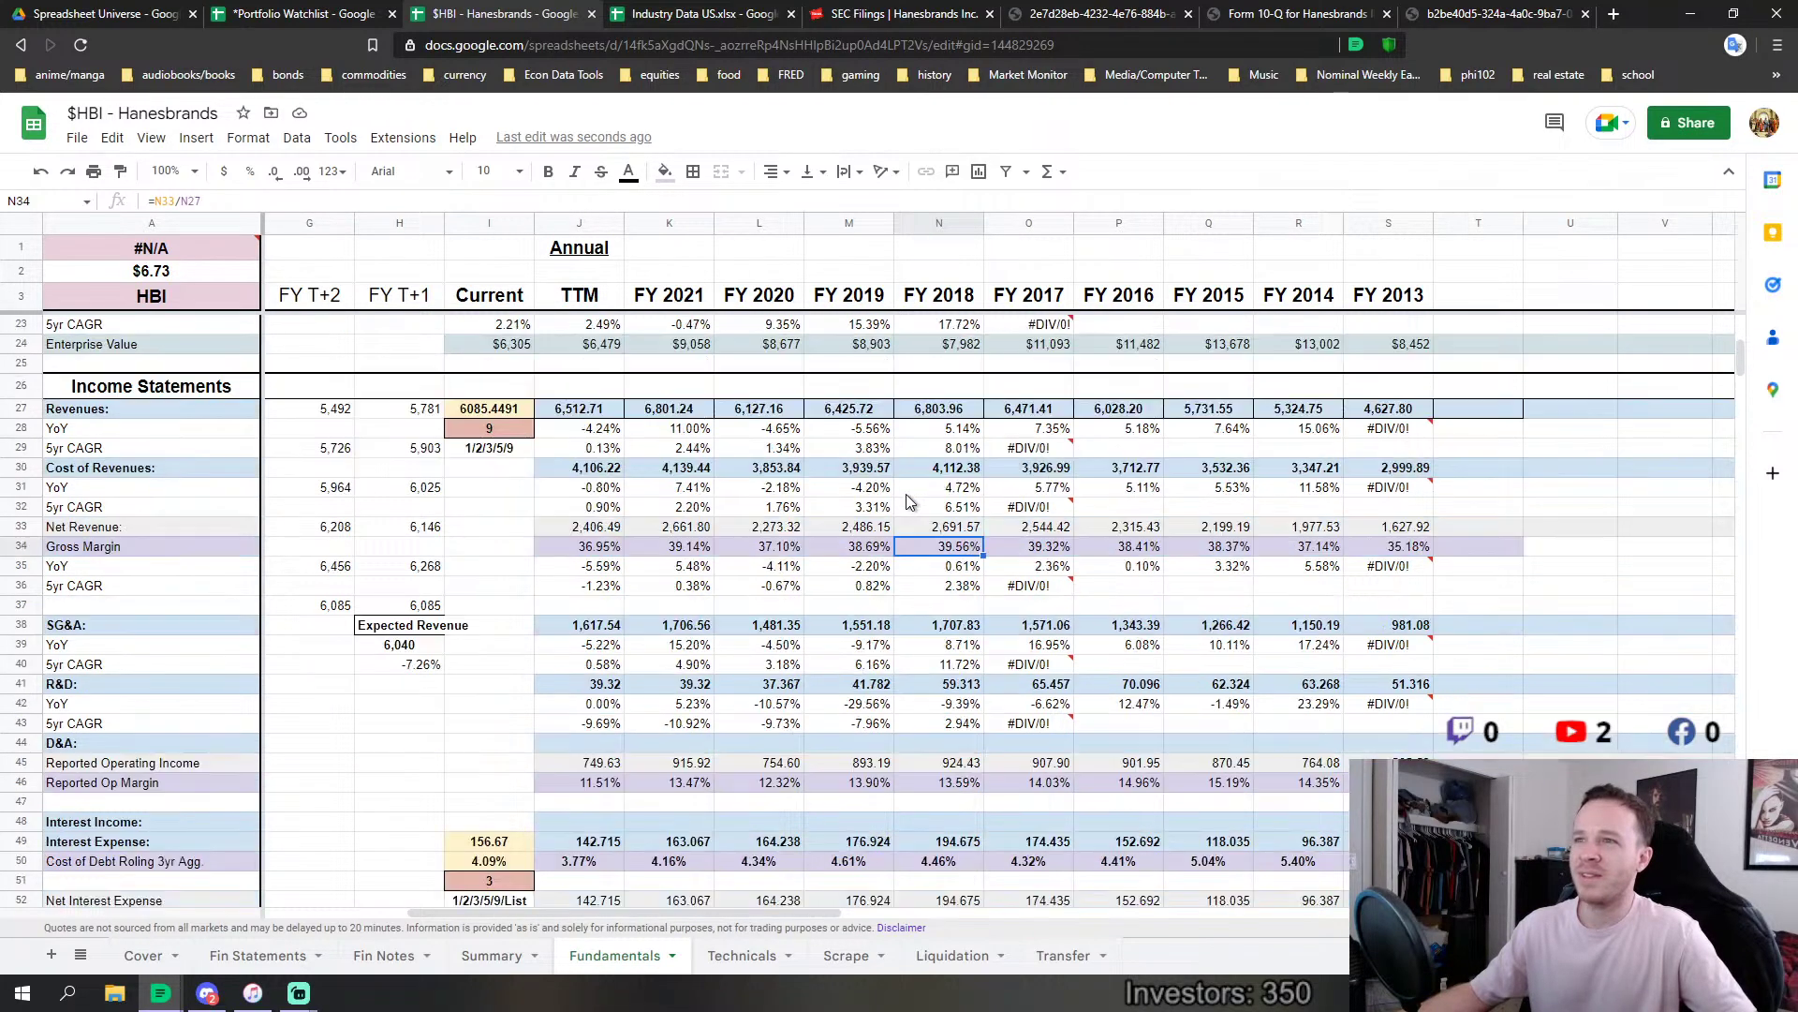
{"action": "left_click", "coordinate": [857, 410]}
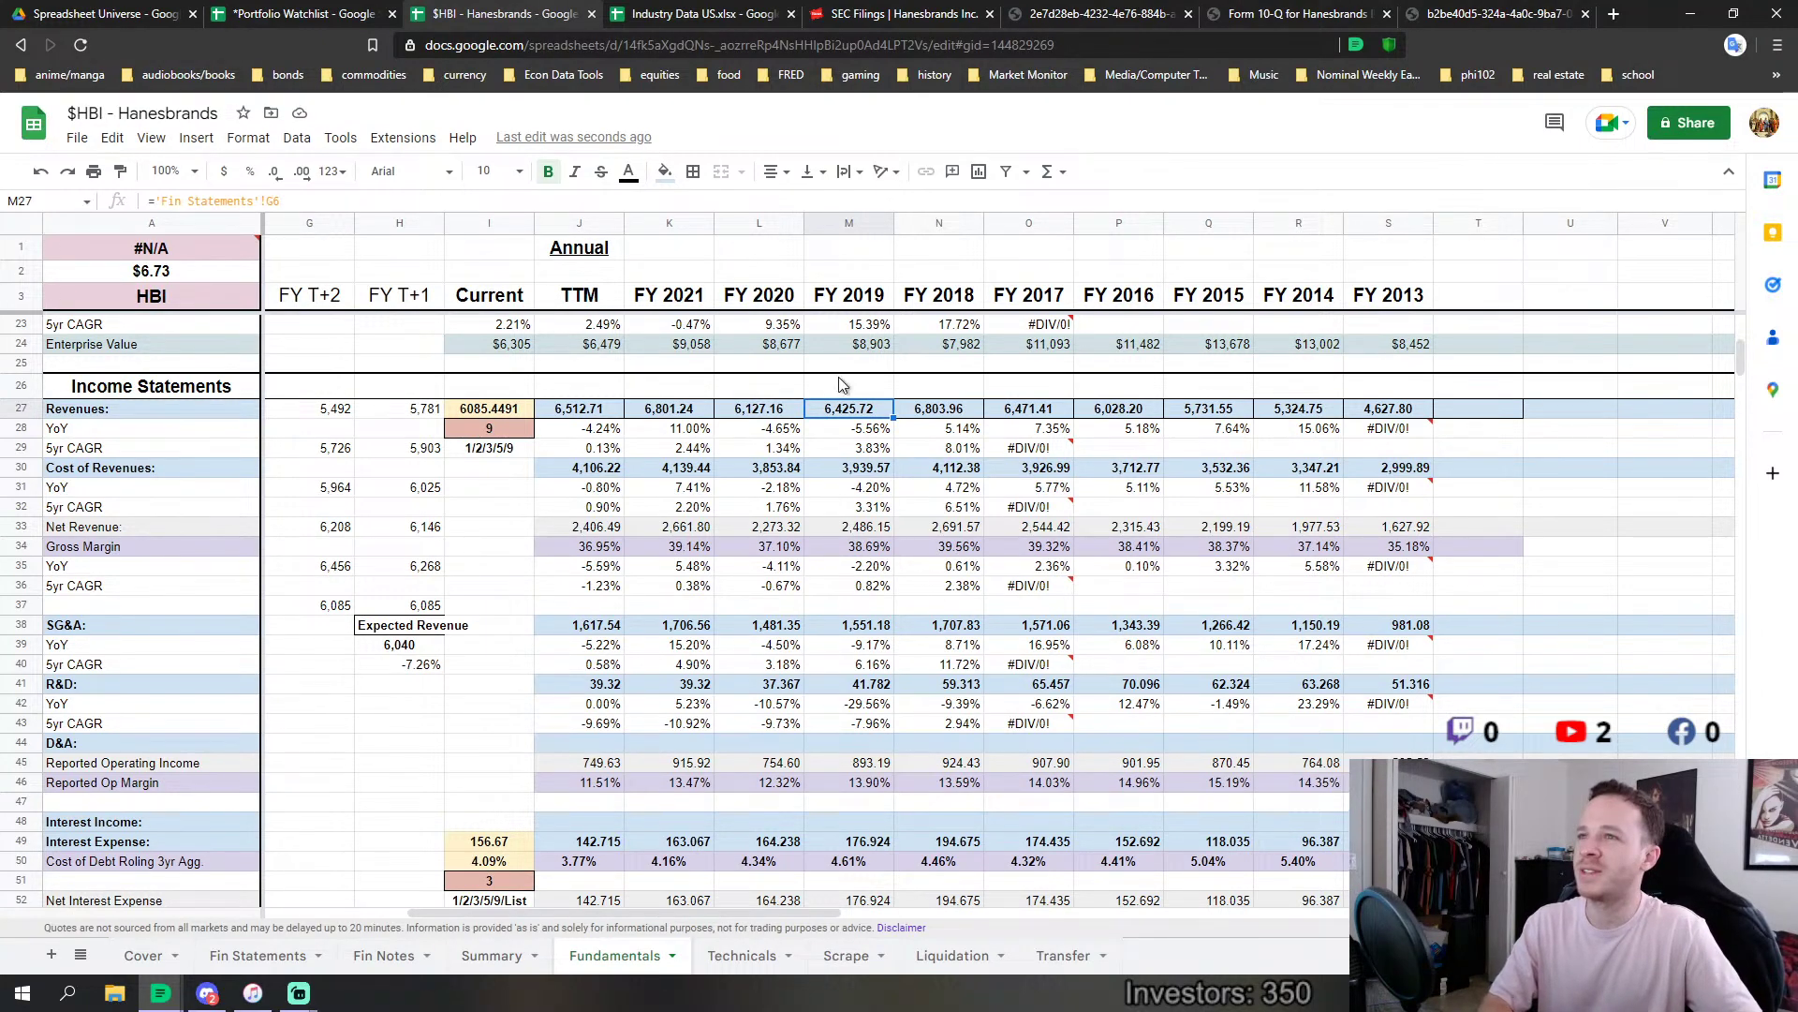
Examine FY 2018 Revenues, the FY 2019 revenue YoY change, and the Gross Margin from FY 2013 through TTM.
{"action": "left_click", "coordinate": [932, 414]}
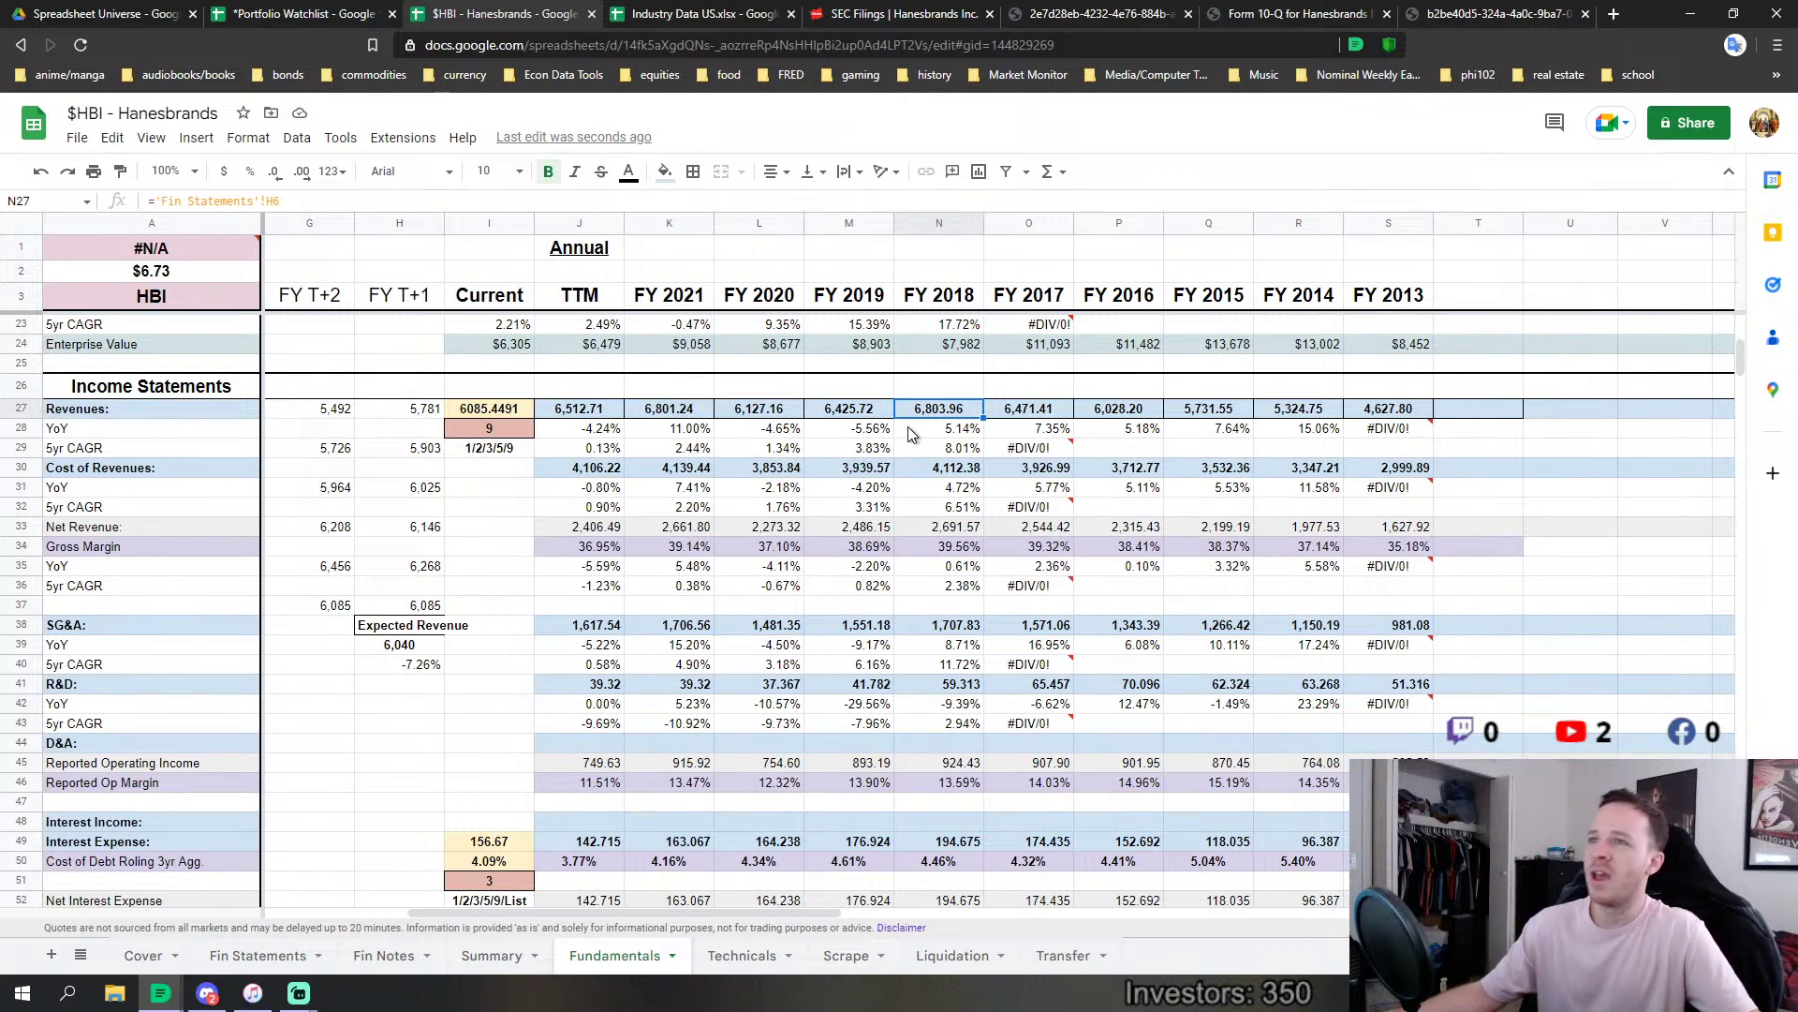
{"action": "left_click", "coordinate": [857, 436]}
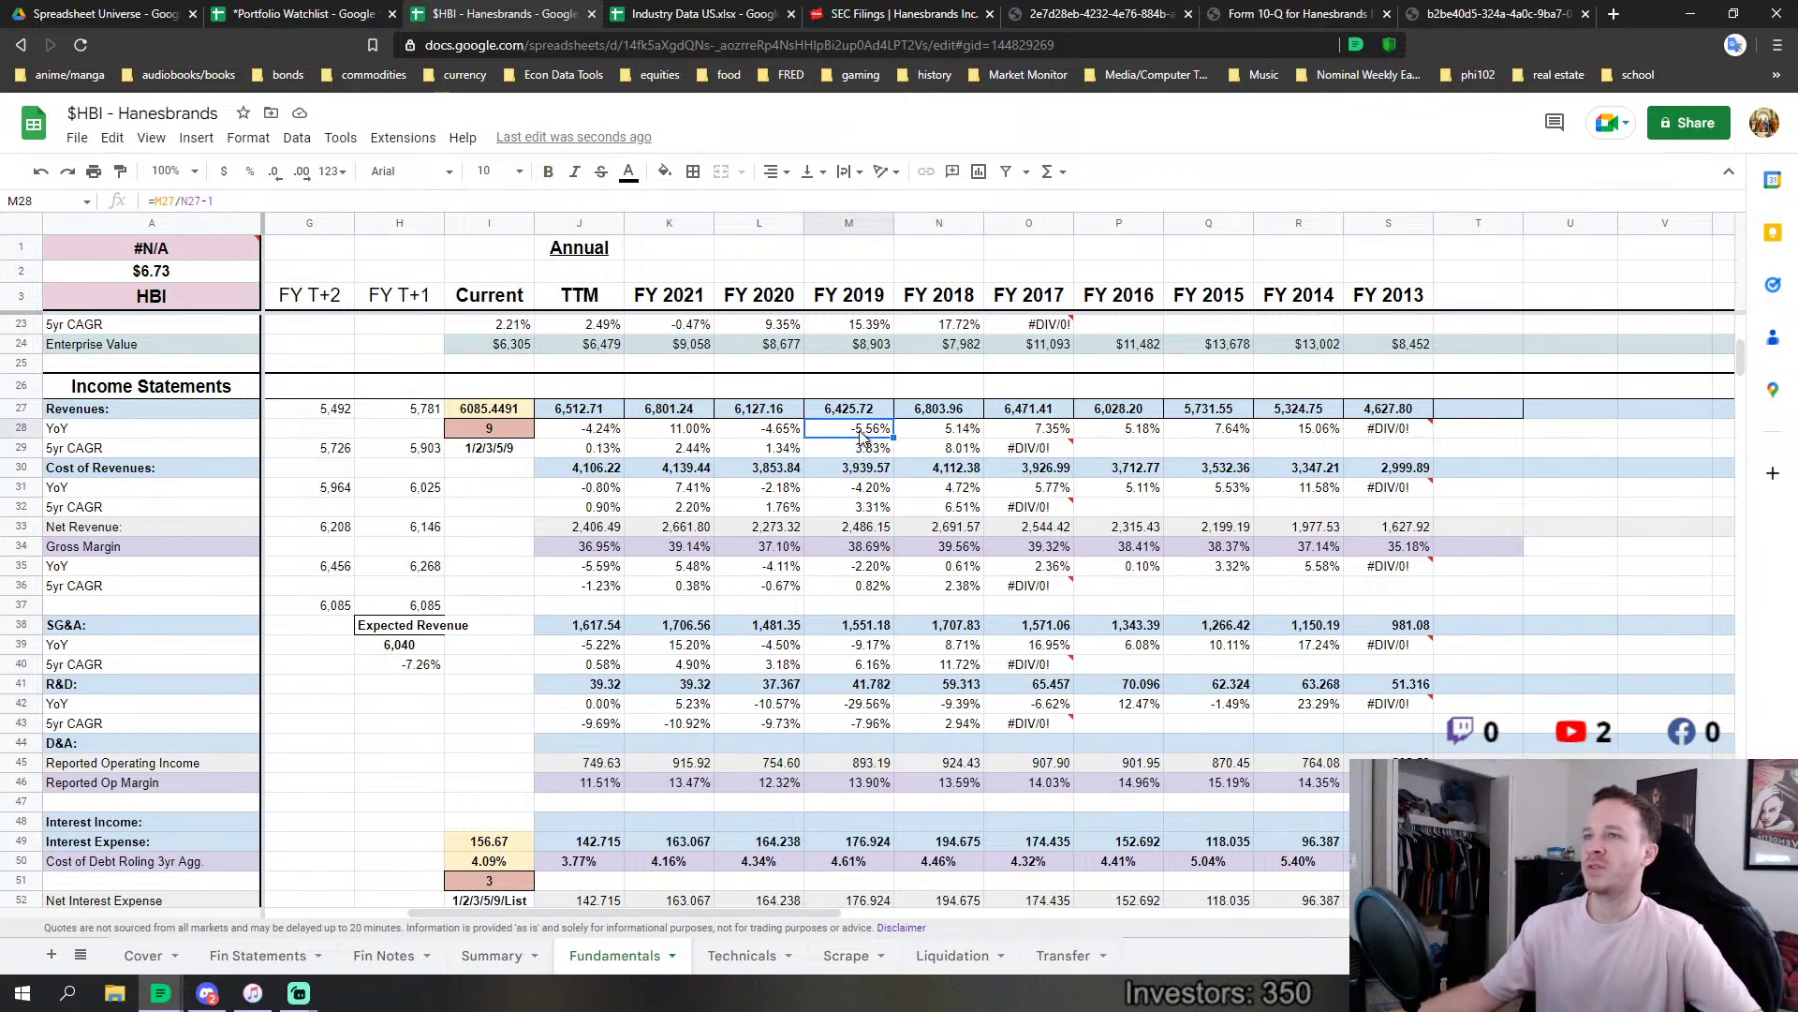
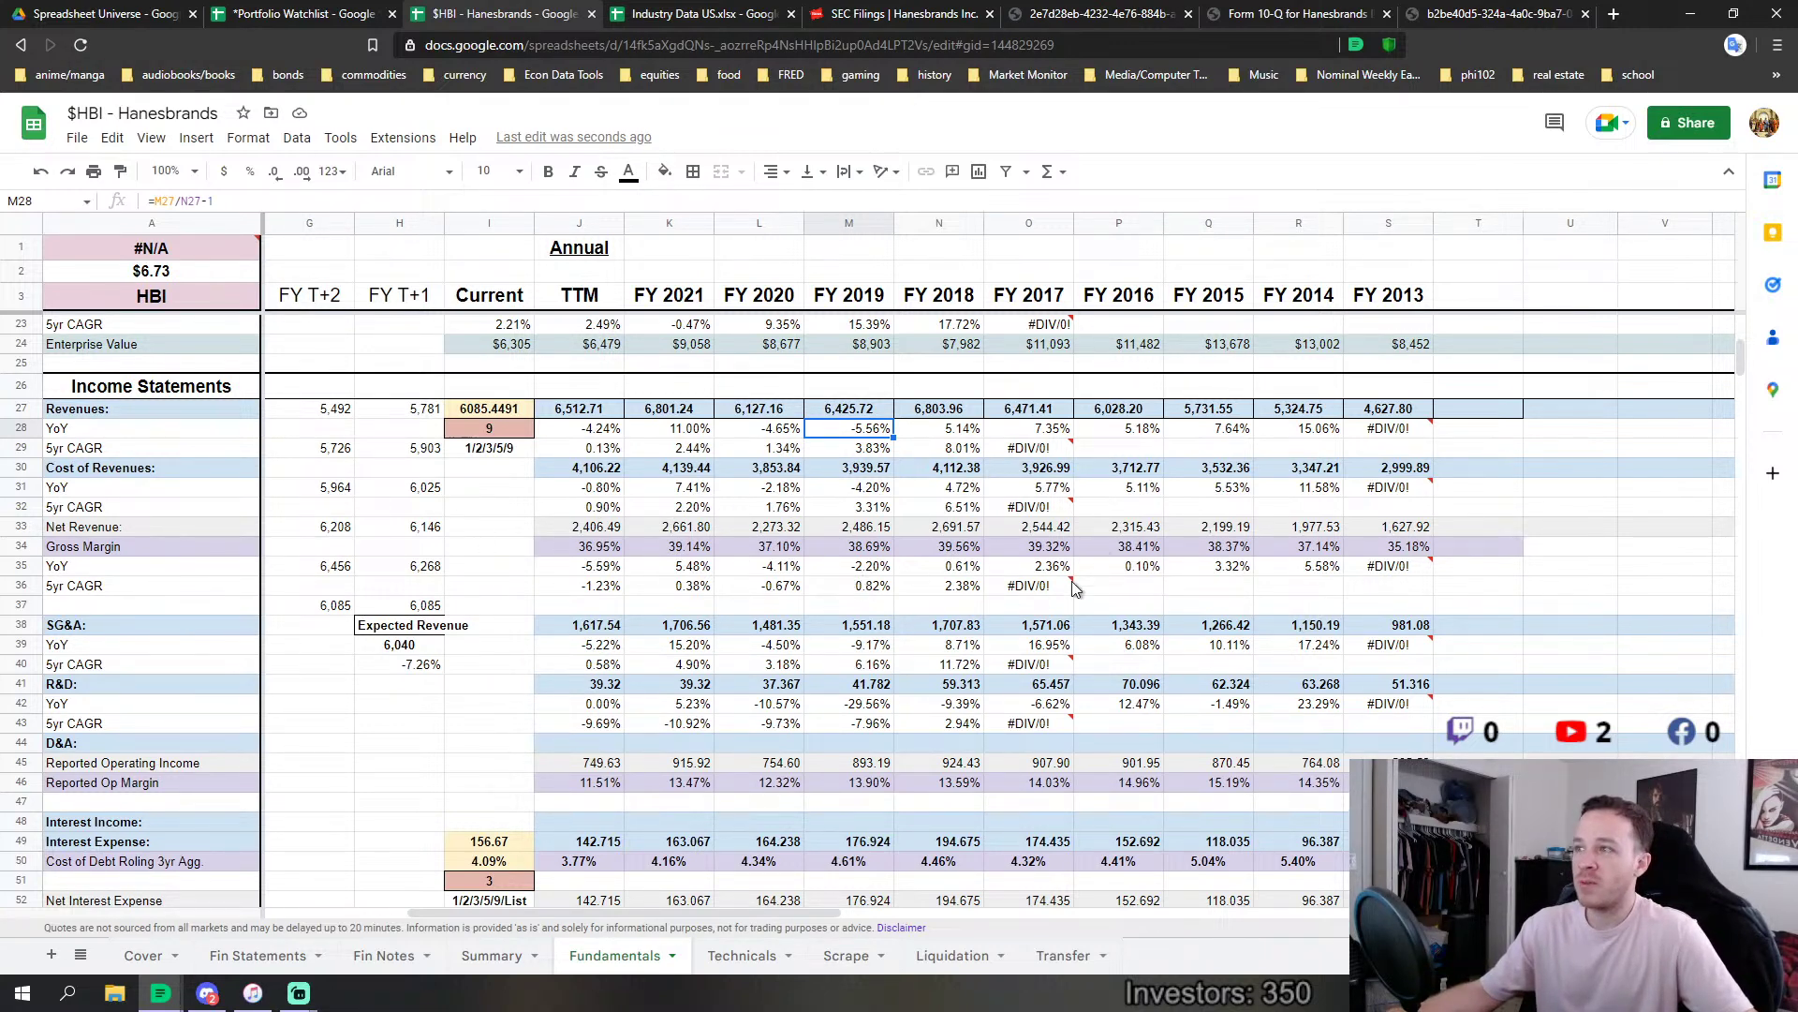
{"action": "left_click_drag", "start_coordinate": [1392, 553], "coordinate": [1035, 556]}
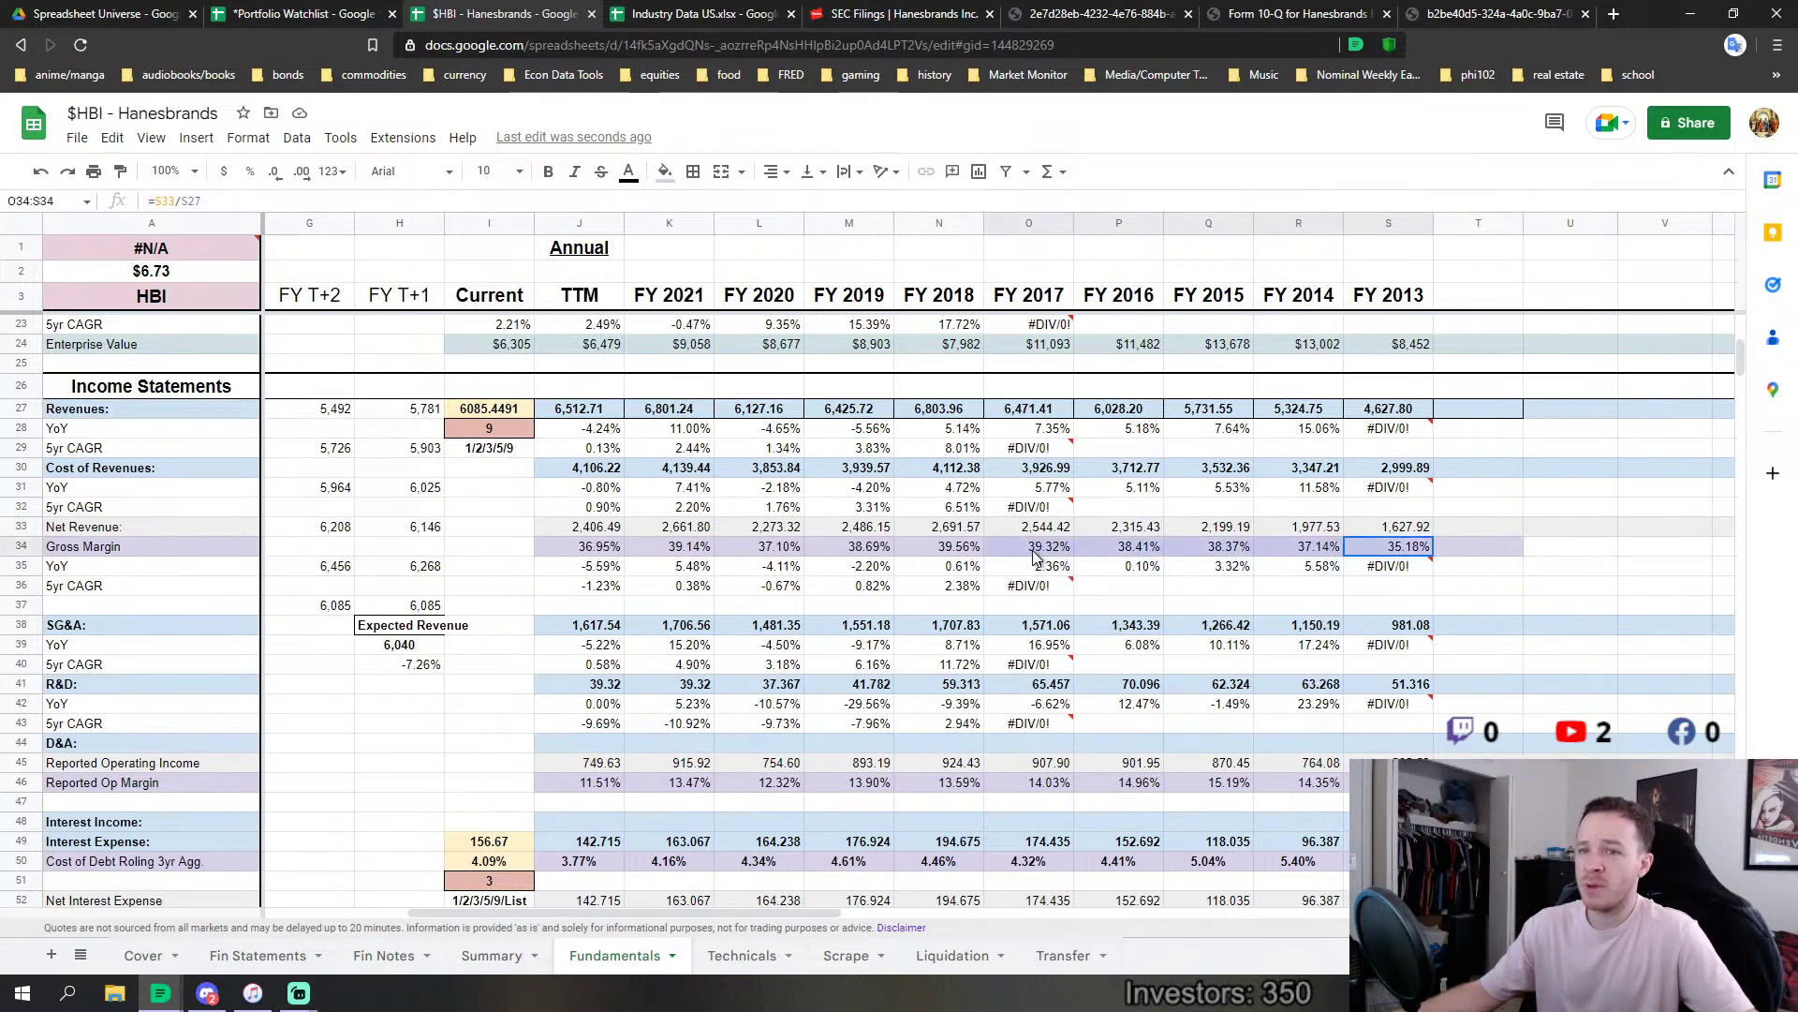
{"action": "left_click_drag", "start_coordinate": [960, 553], "coordinate": [589, 559]}
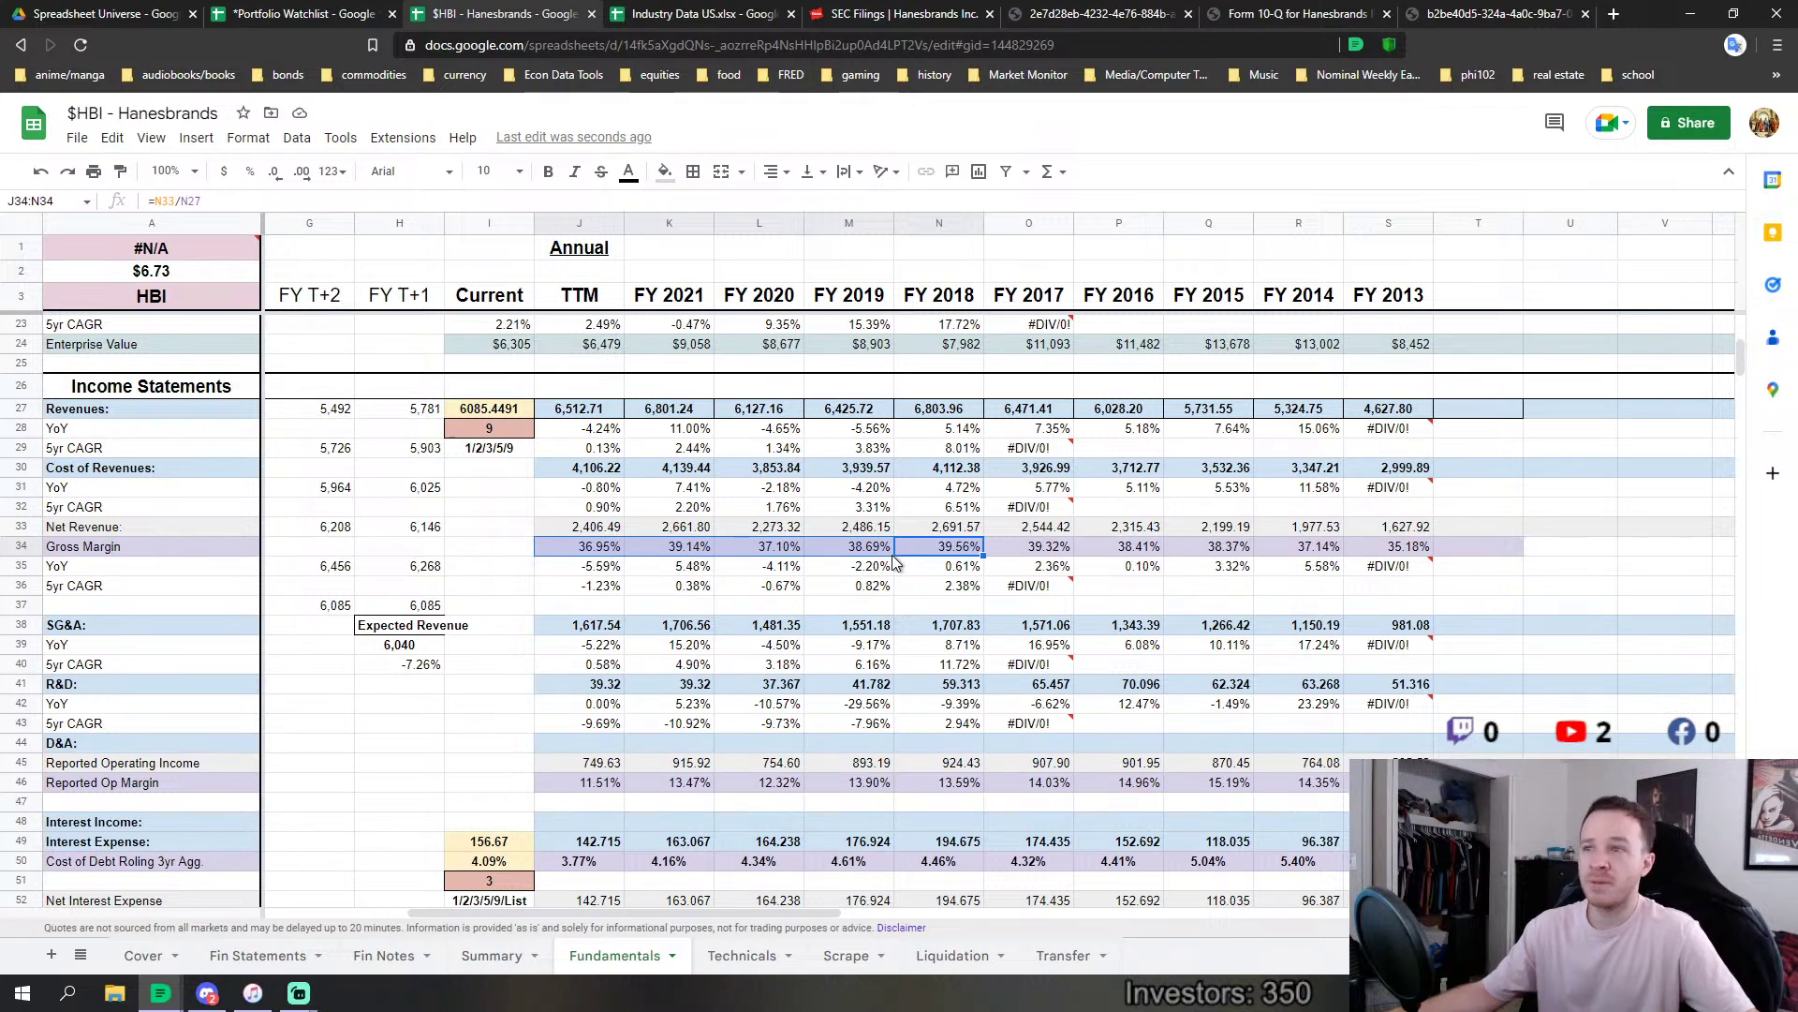
{"action": "left_click", "coordinate": [604, 560]}
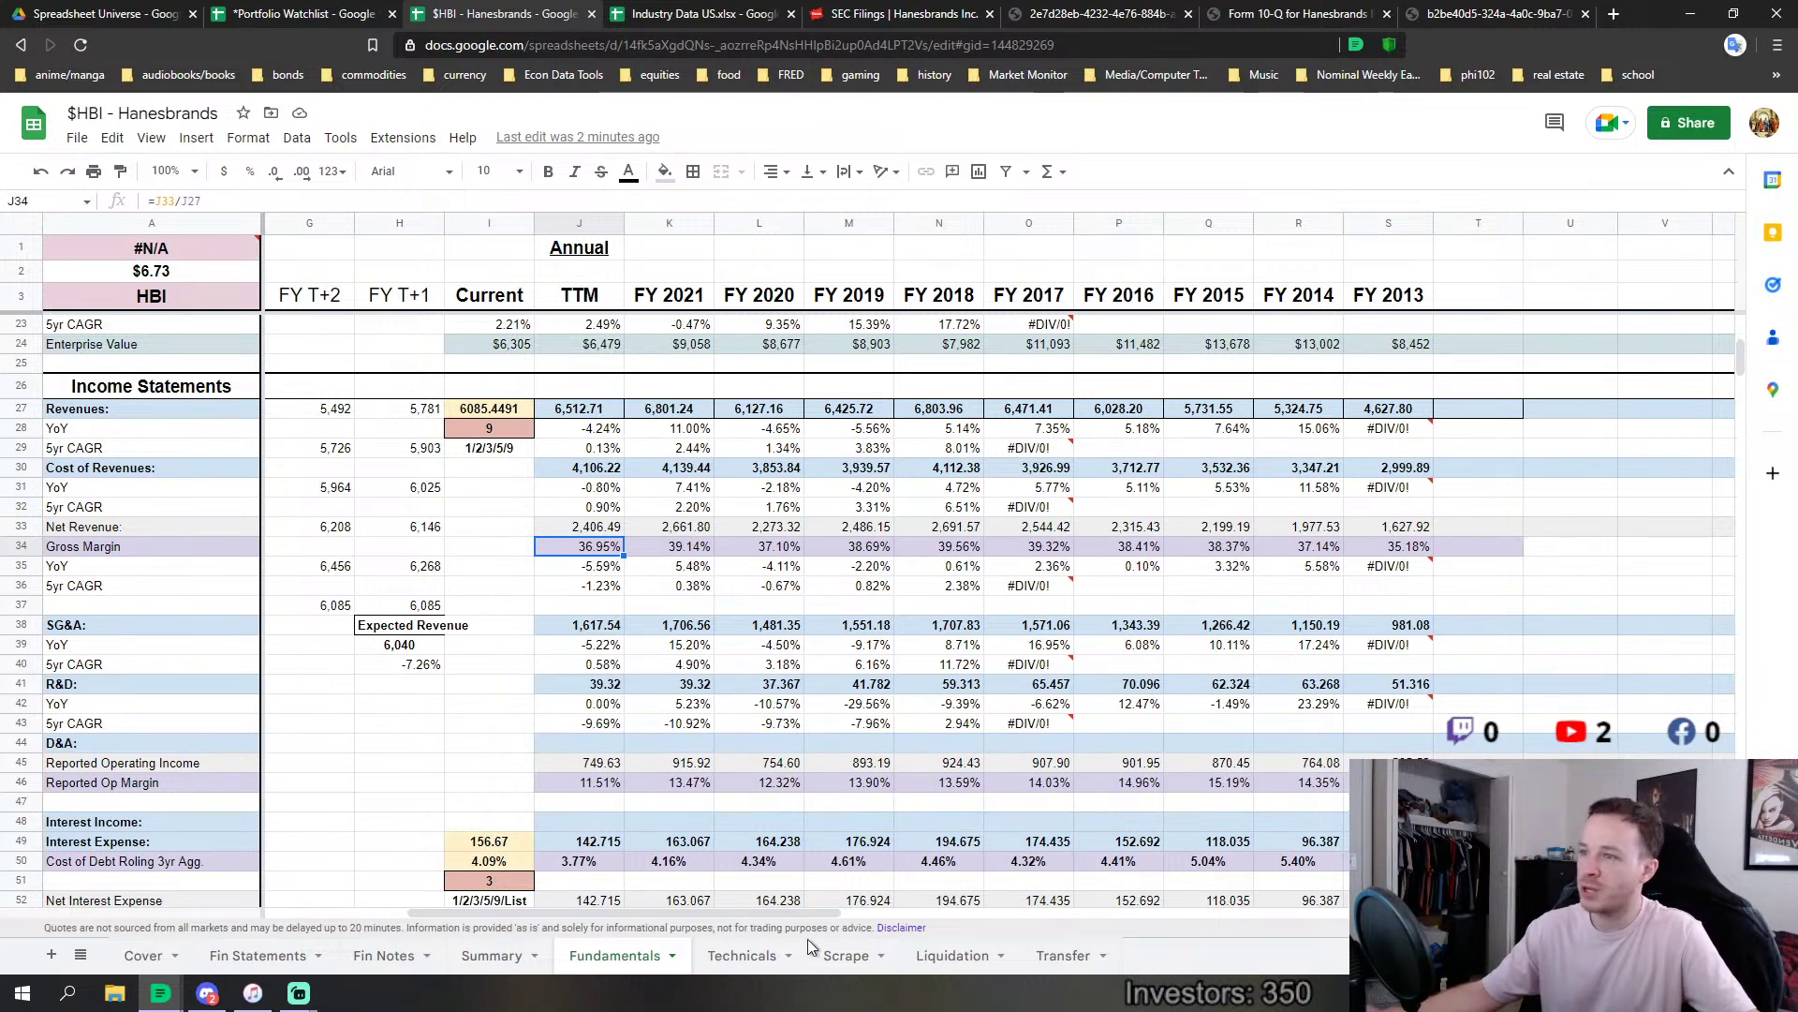
Compare the Reported Op Margin from TTM back to FY 2015, focusing on FY 2015.
{"action": "scroll", "coordinate": [1004, 815], "scroll_direction": "down", "scroll_amount": 4}
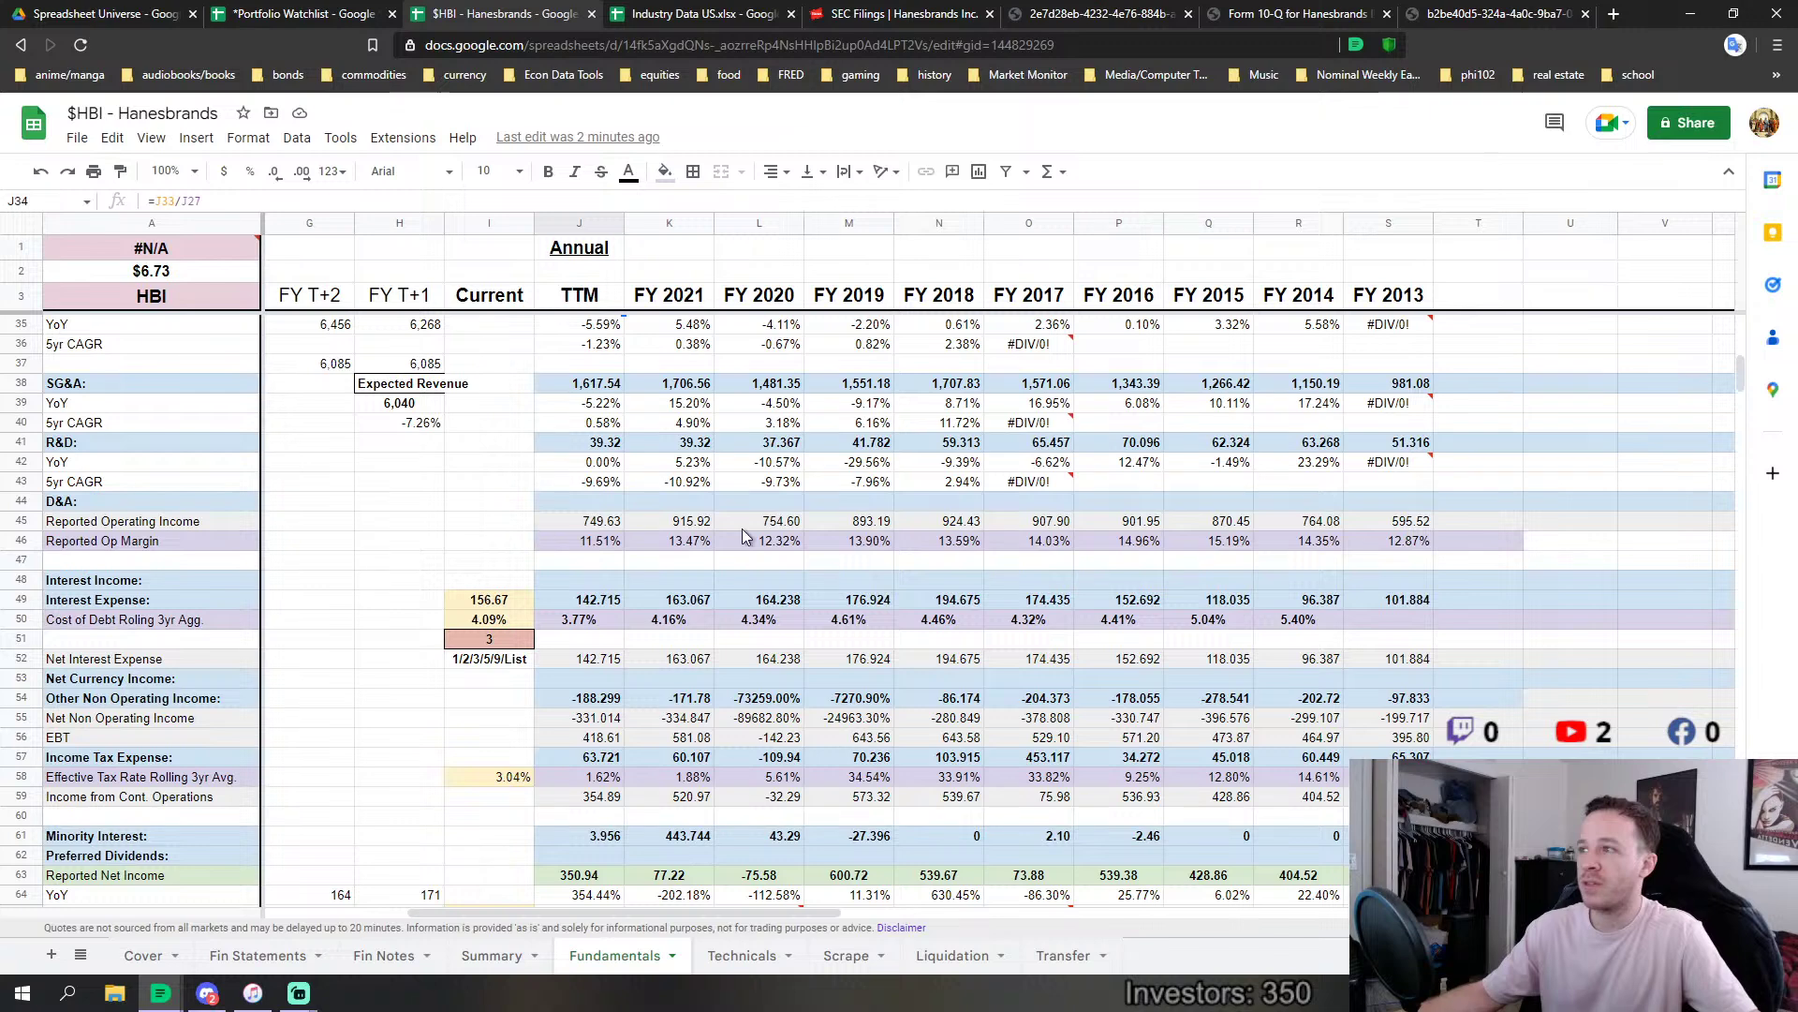
{"action": "left_click_drag", "start_coordinate": [605, 544], "coordinate": [1195, 543]}
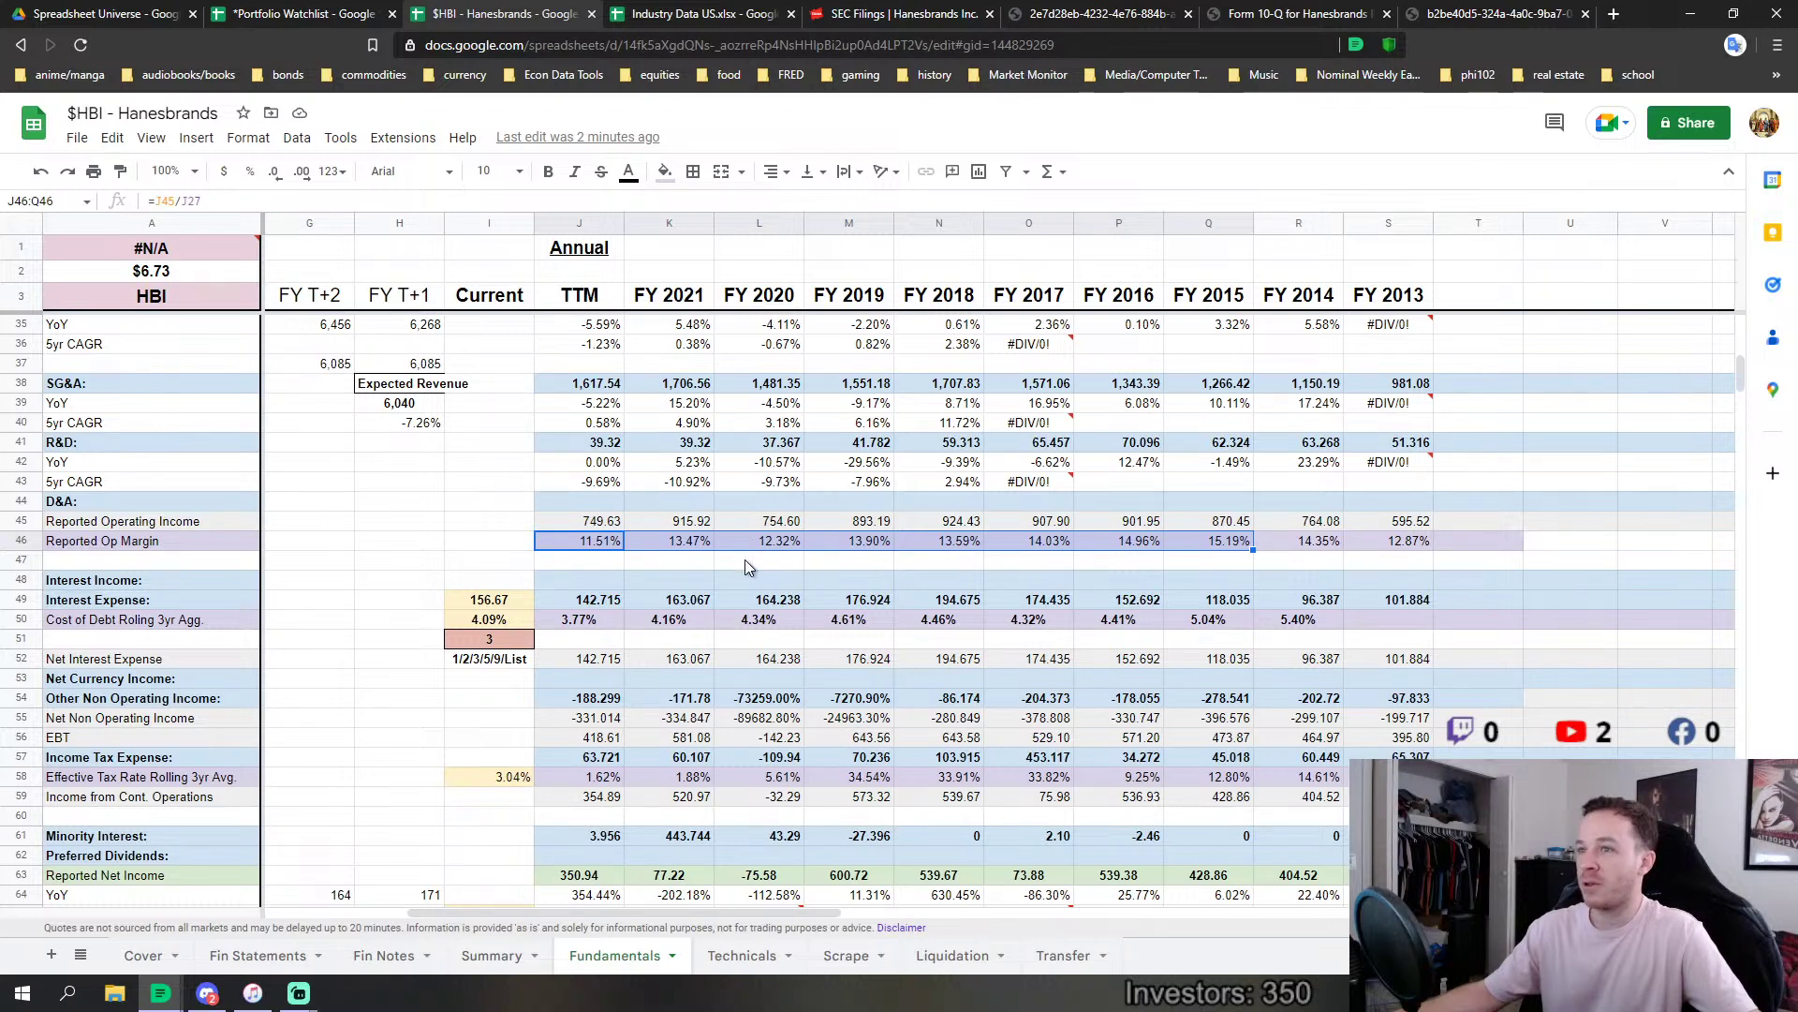
{"action": "left_click", "coordinate": [1170, 548]}
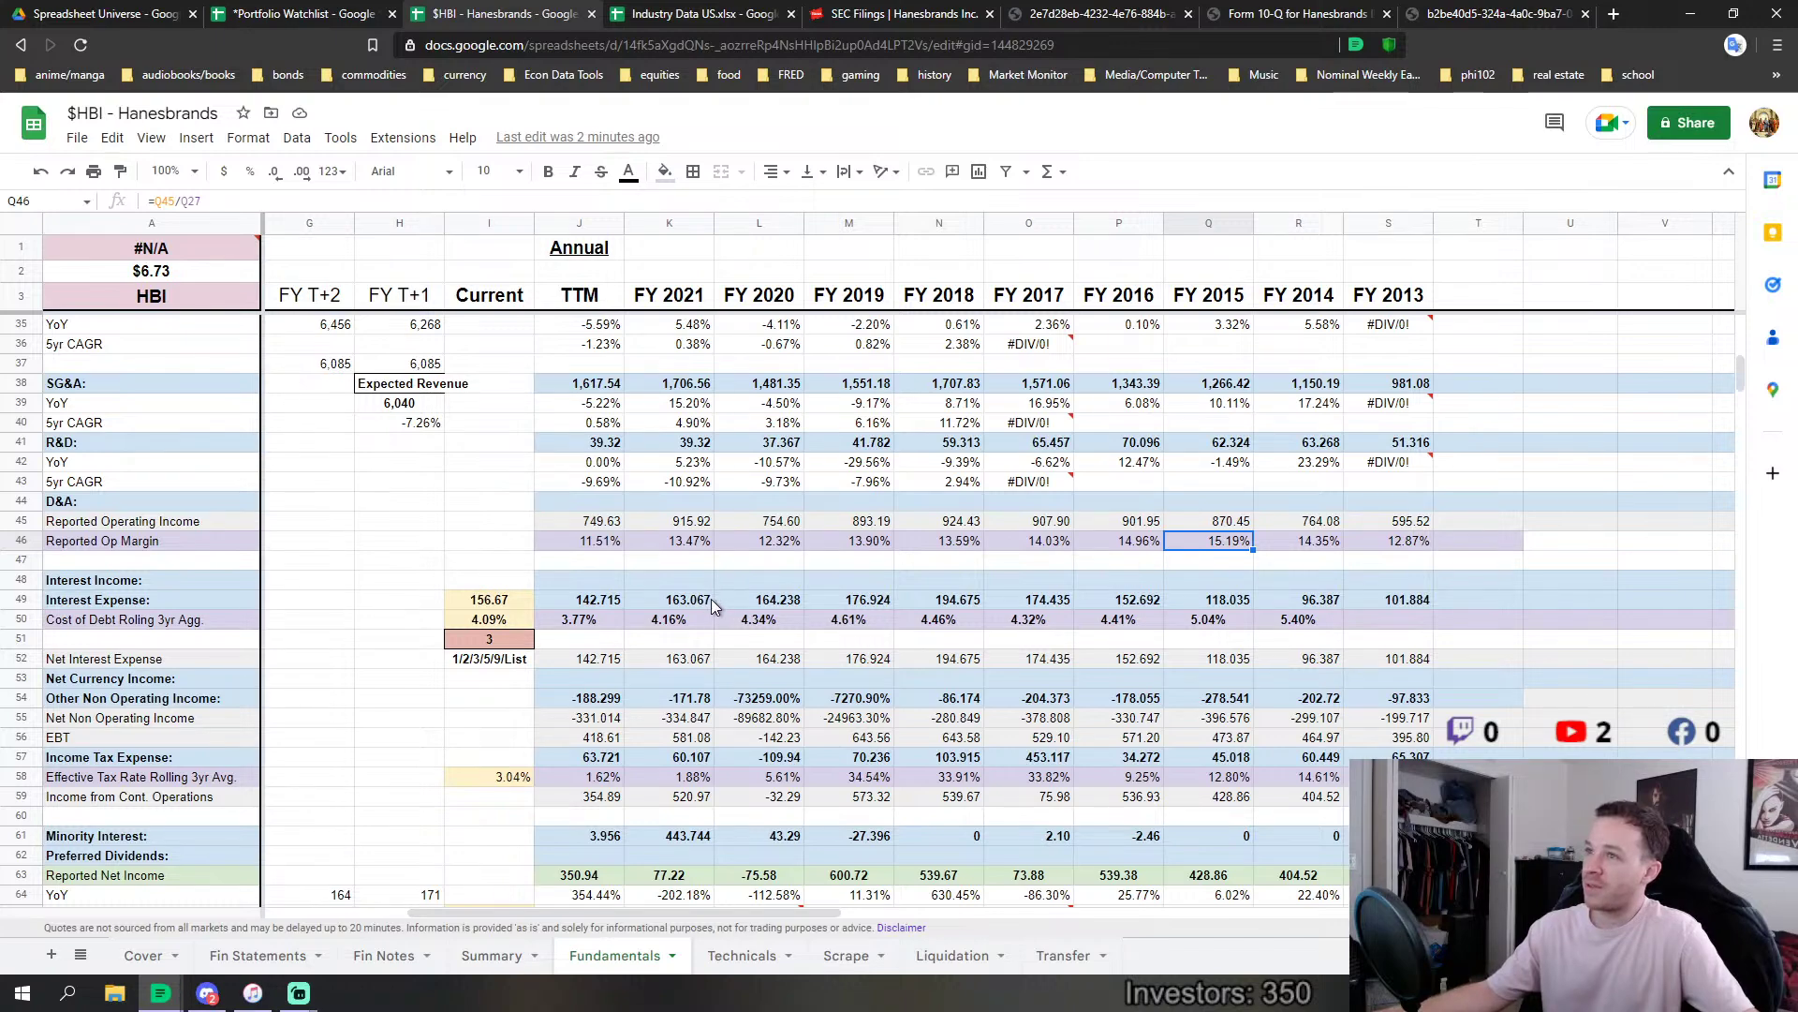
Review the interest, tax and net income rows, comparing the Reported Income Margin from TTM across the most recent fiscal years.
{"action": "scroll", "coordinate": [631, 588], "scroll_direction": "down", "scroll_amount": 2}
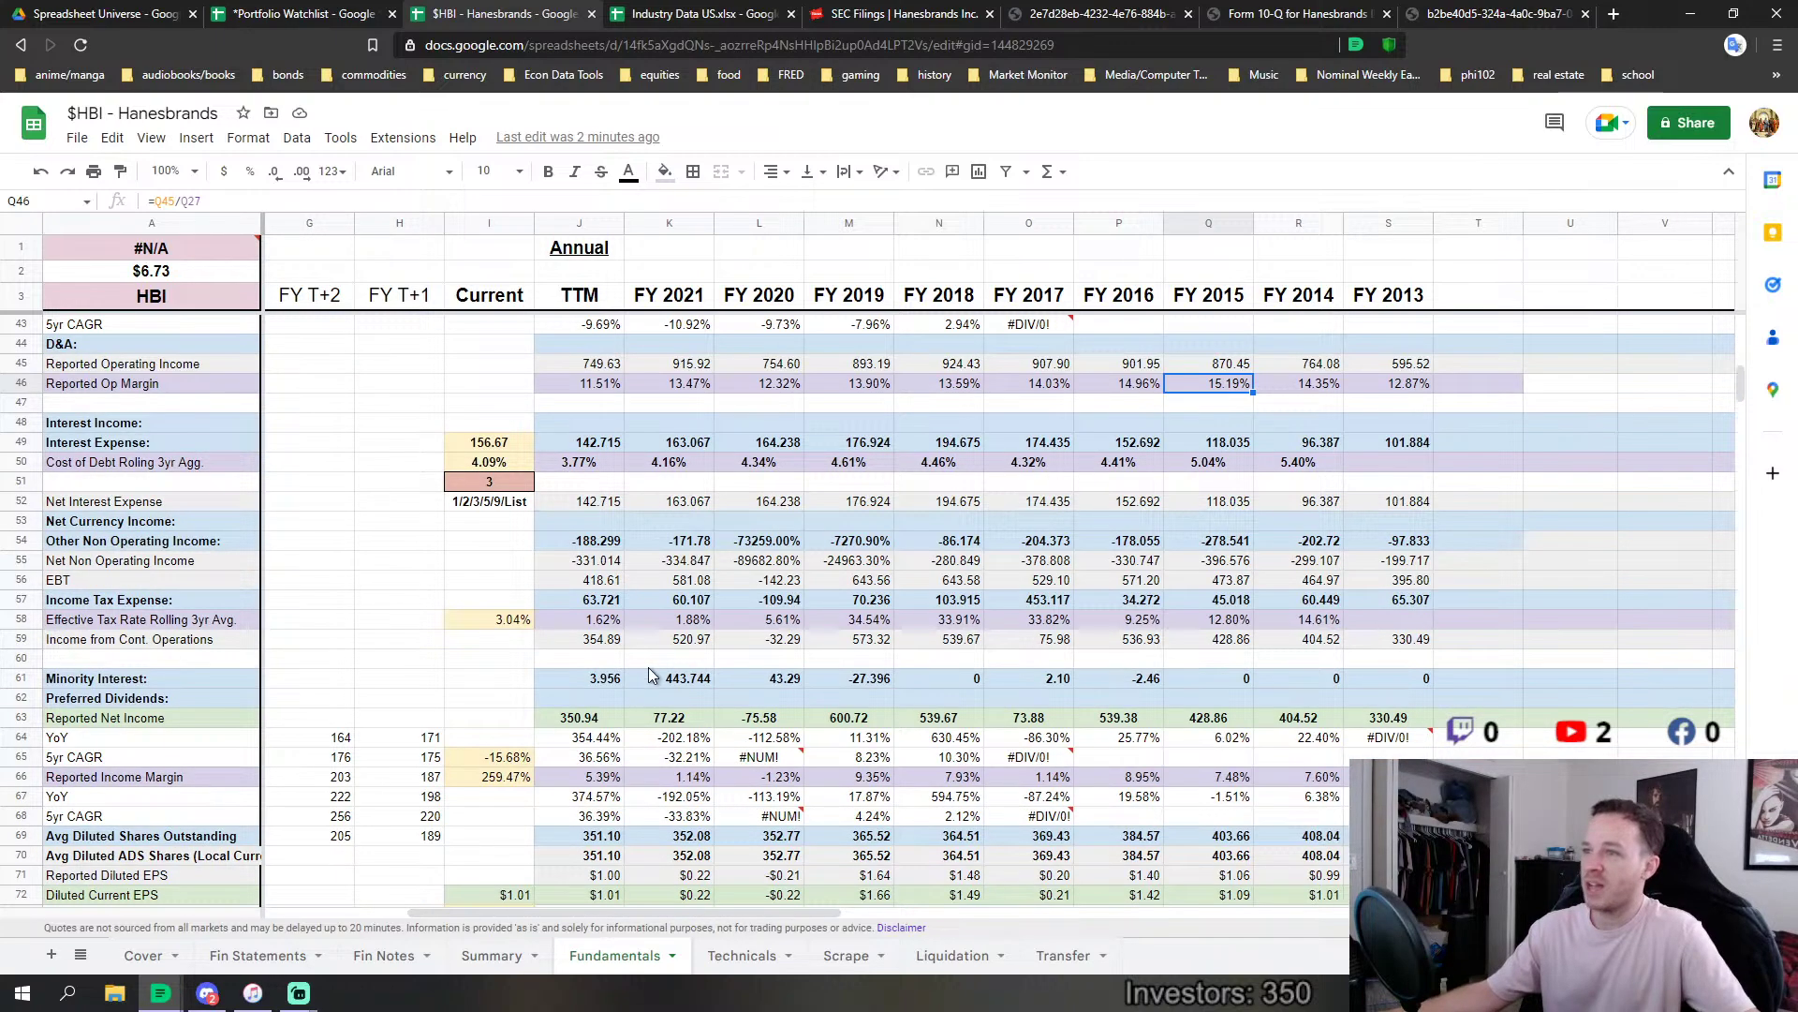
{"action": "scroll", "coordinate": [651, 515], "scroll_direction": "up", "scroll_amount": 1}
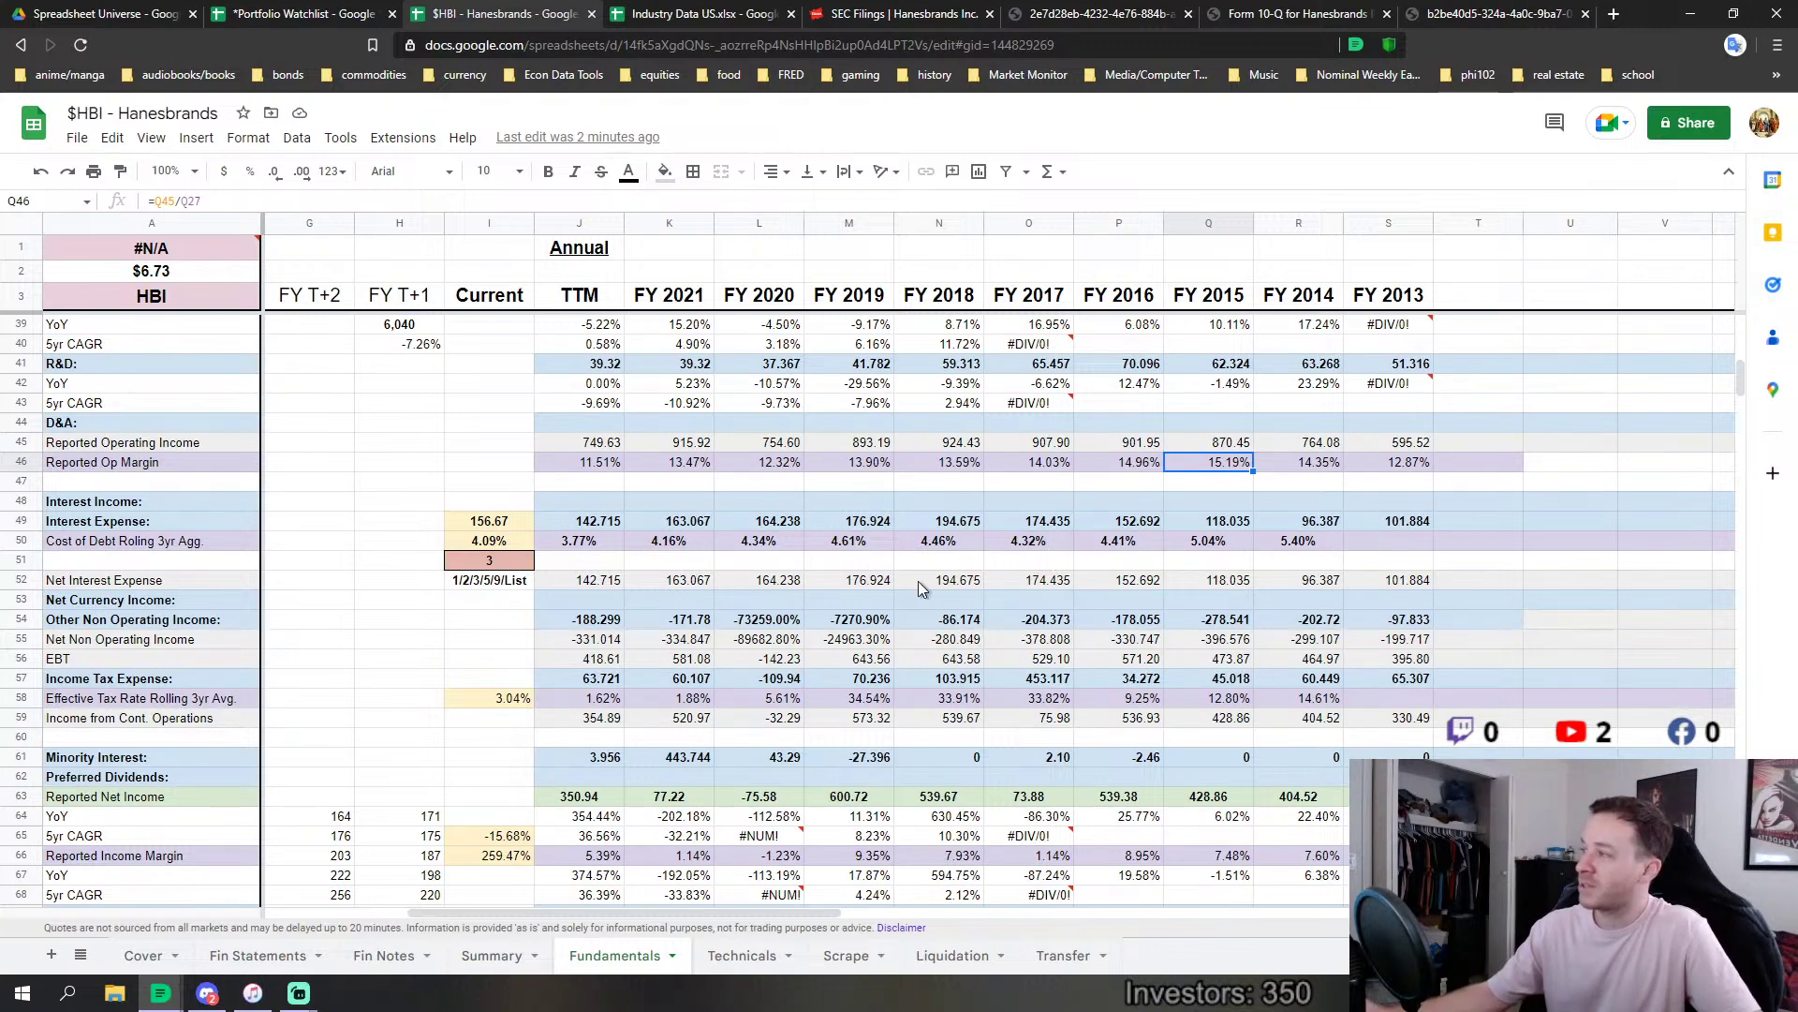
{"action": "scroll", "coordinate": [910, 585], "scroll_direction": "down", "scroll_amount": 3}
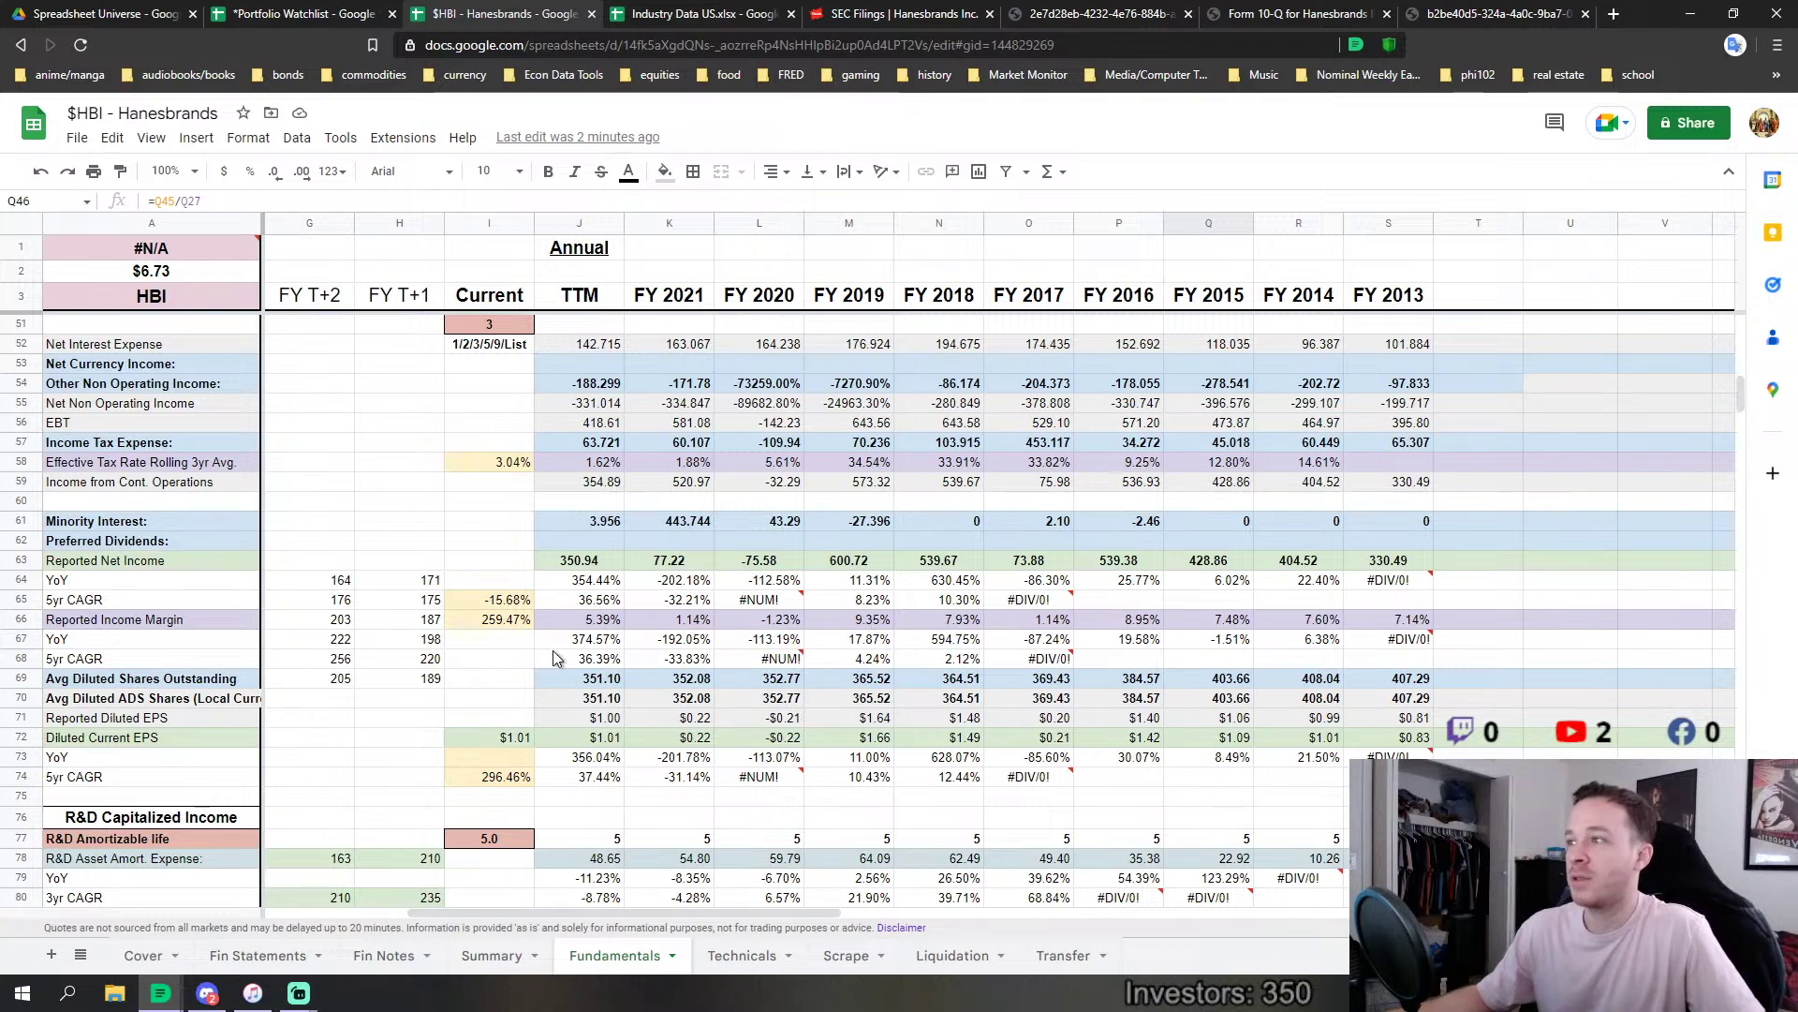
{"action": "left_click_drag", "start_coordinate": [571, 622], "coordinate": [897, 637]}
Examine the Corrected Net Income Margin from FY 2013 through TTM, along with the corrected effective tax rate rows for FY 2017 and FY 2020.
{"action": "scroll", "coordinate": [897, 637], "scroll_direction": "down", "scroll_amount": 6}
{"action": "left_click_drag", "start_coordinate": [575, 762], "coordinate": [1130, 766]}
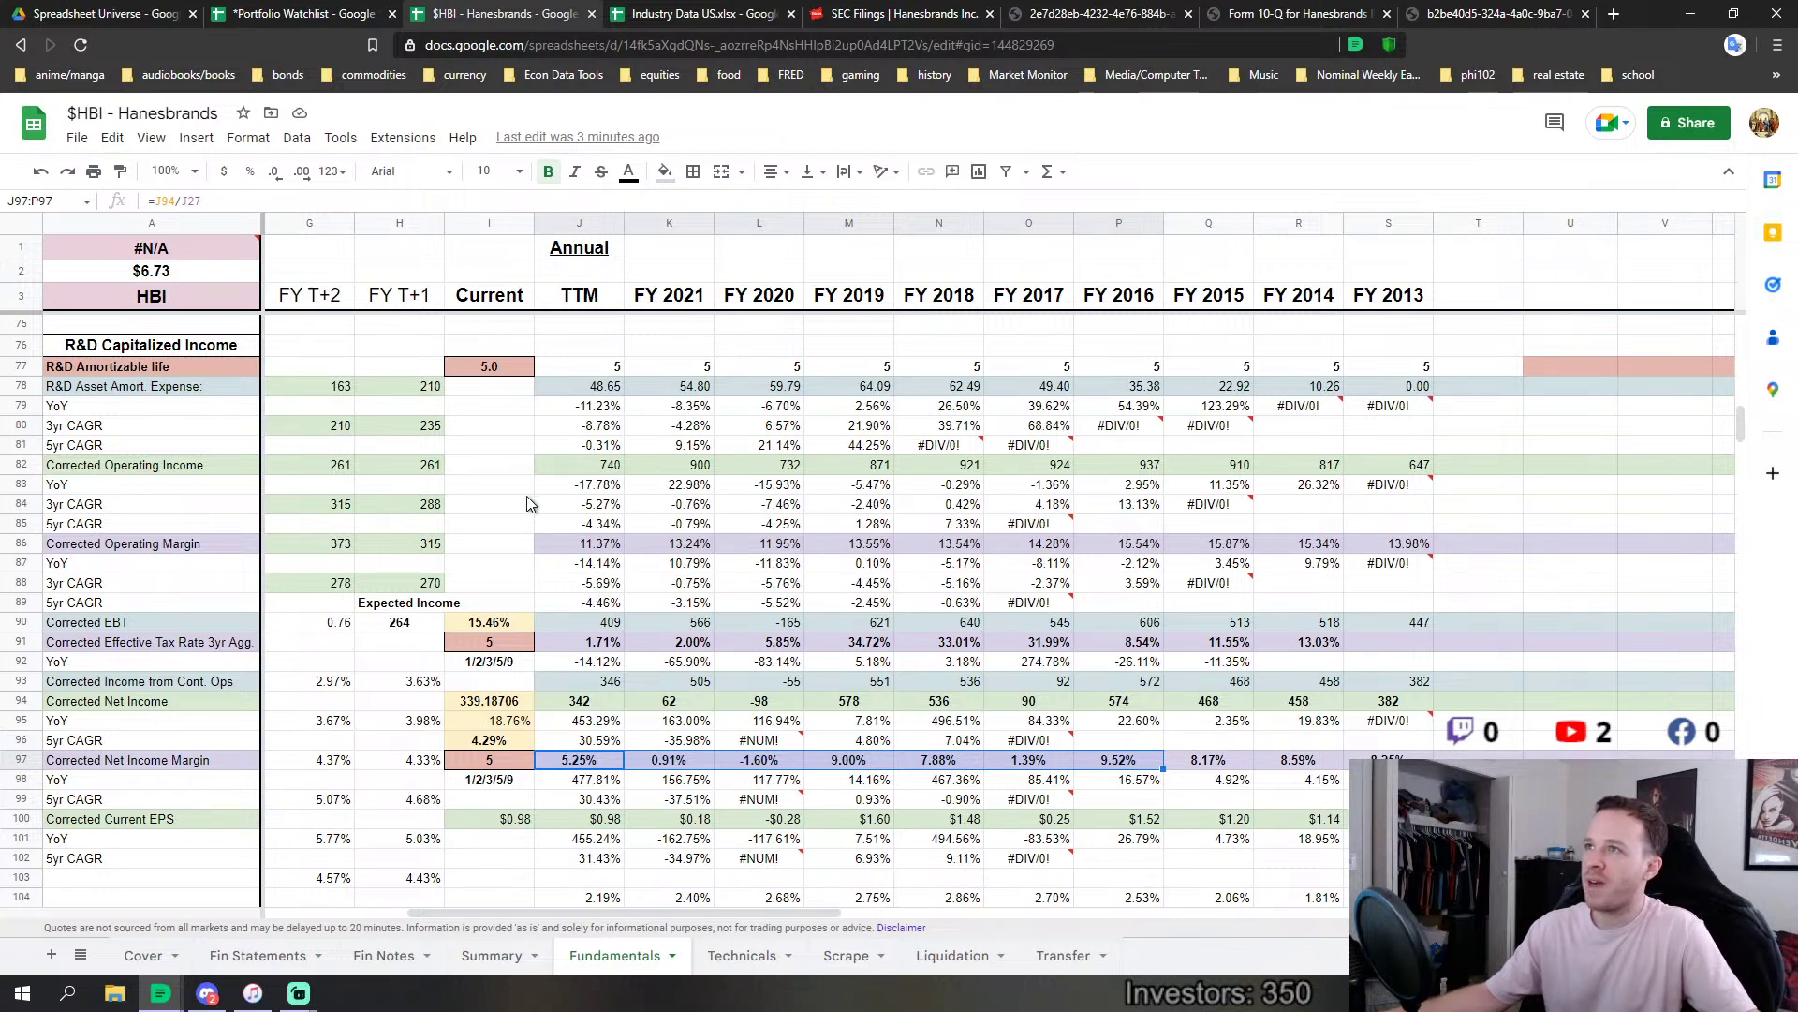
{"action": "left_click", "coordinate": [1008, 639]}
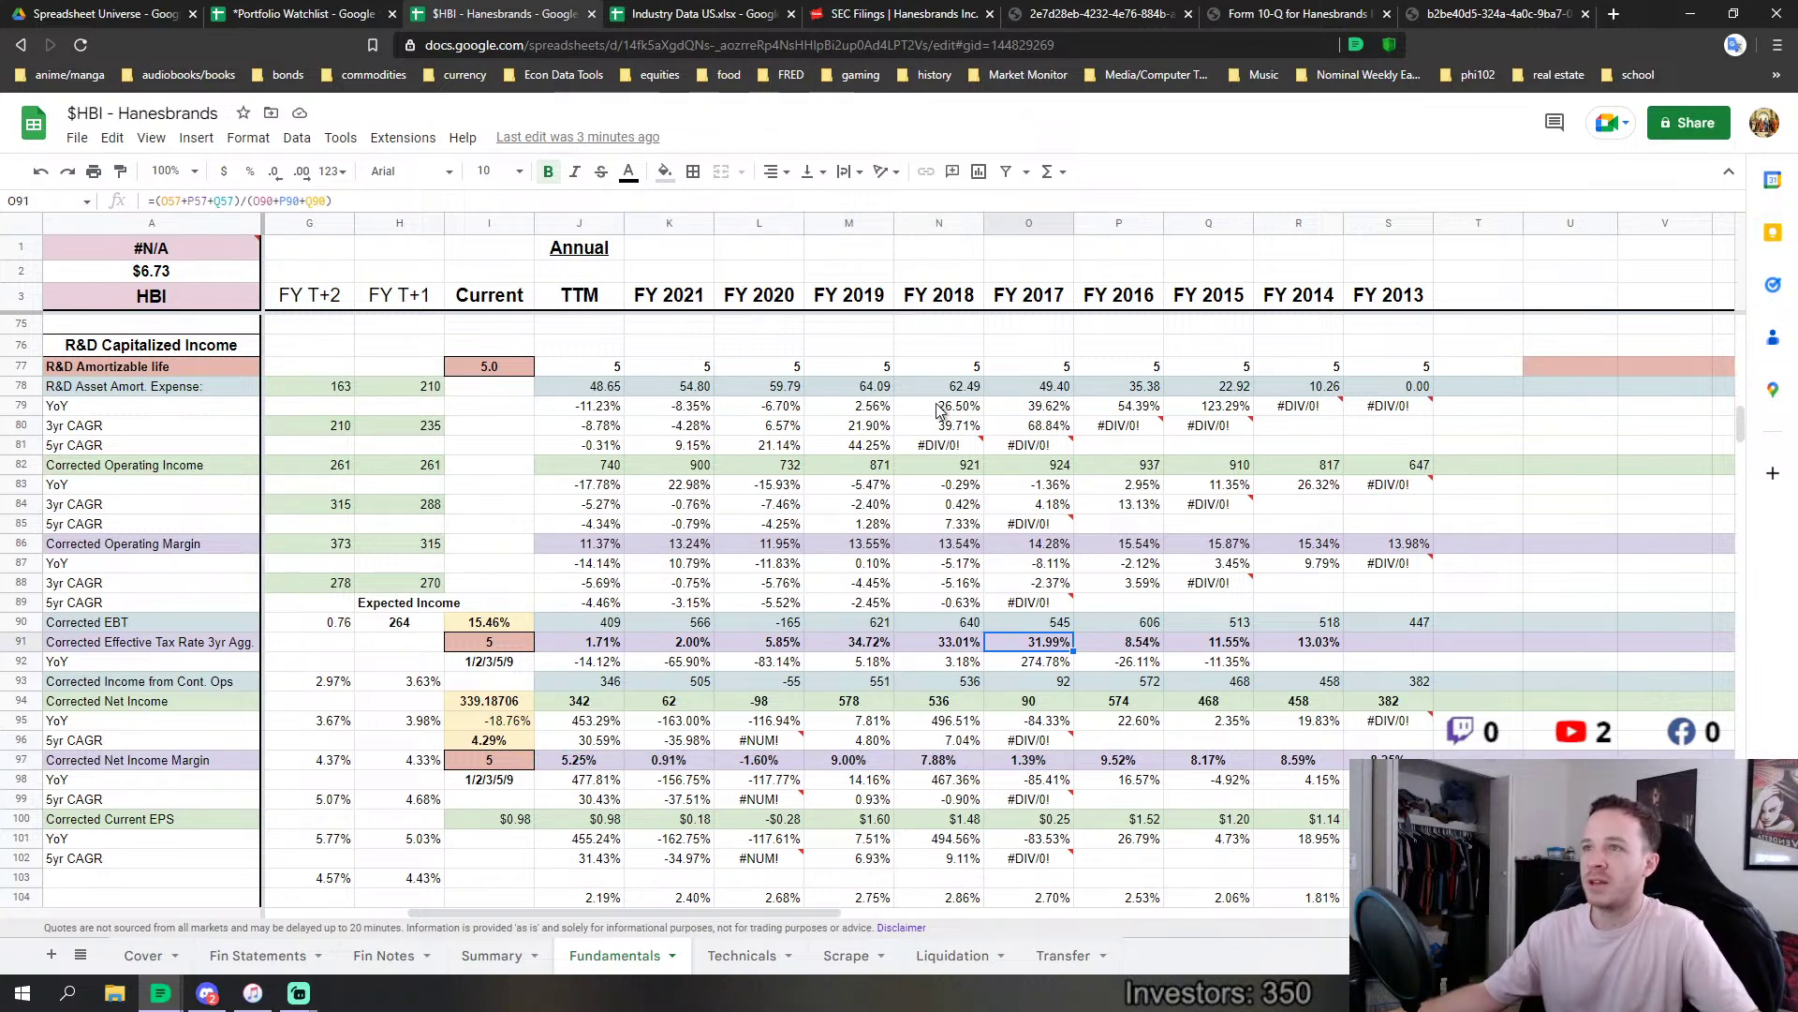
{"action": "left_click_drag", "start_coordinate": [834, 761], "coordinate": [1386, 761]}
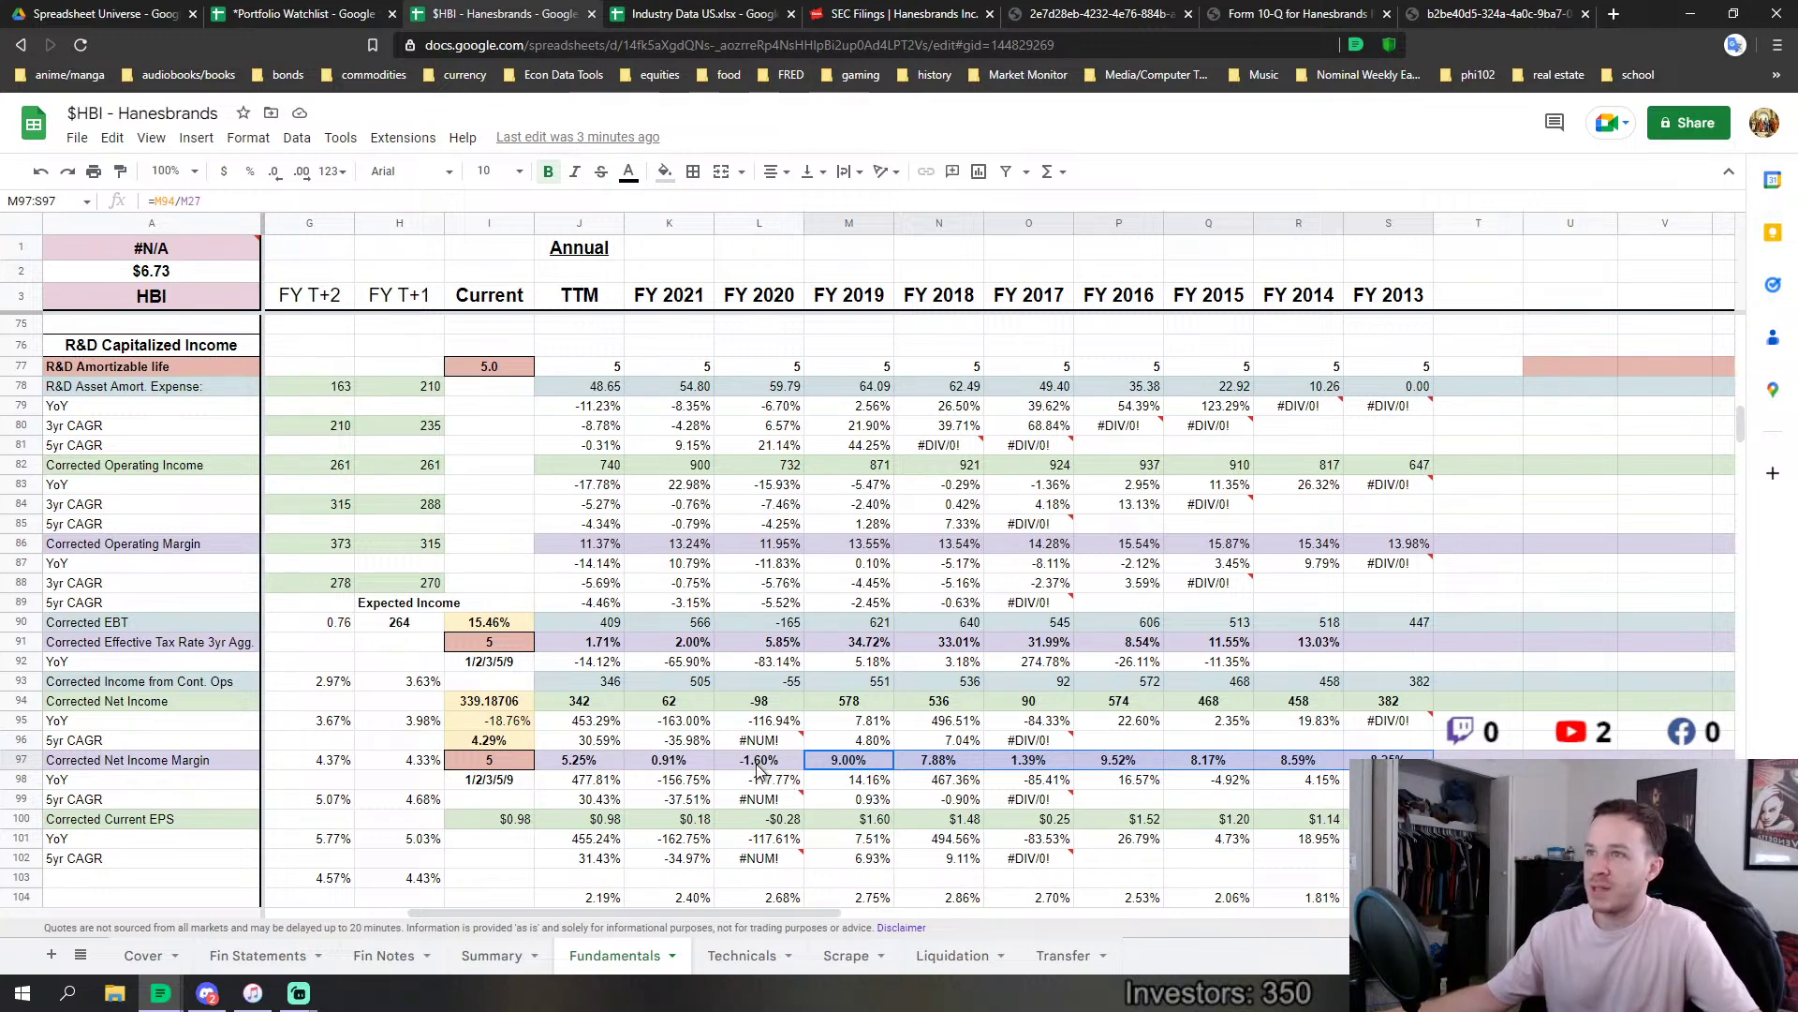
{"action": "left_click", "coordinate": [663, 770]}
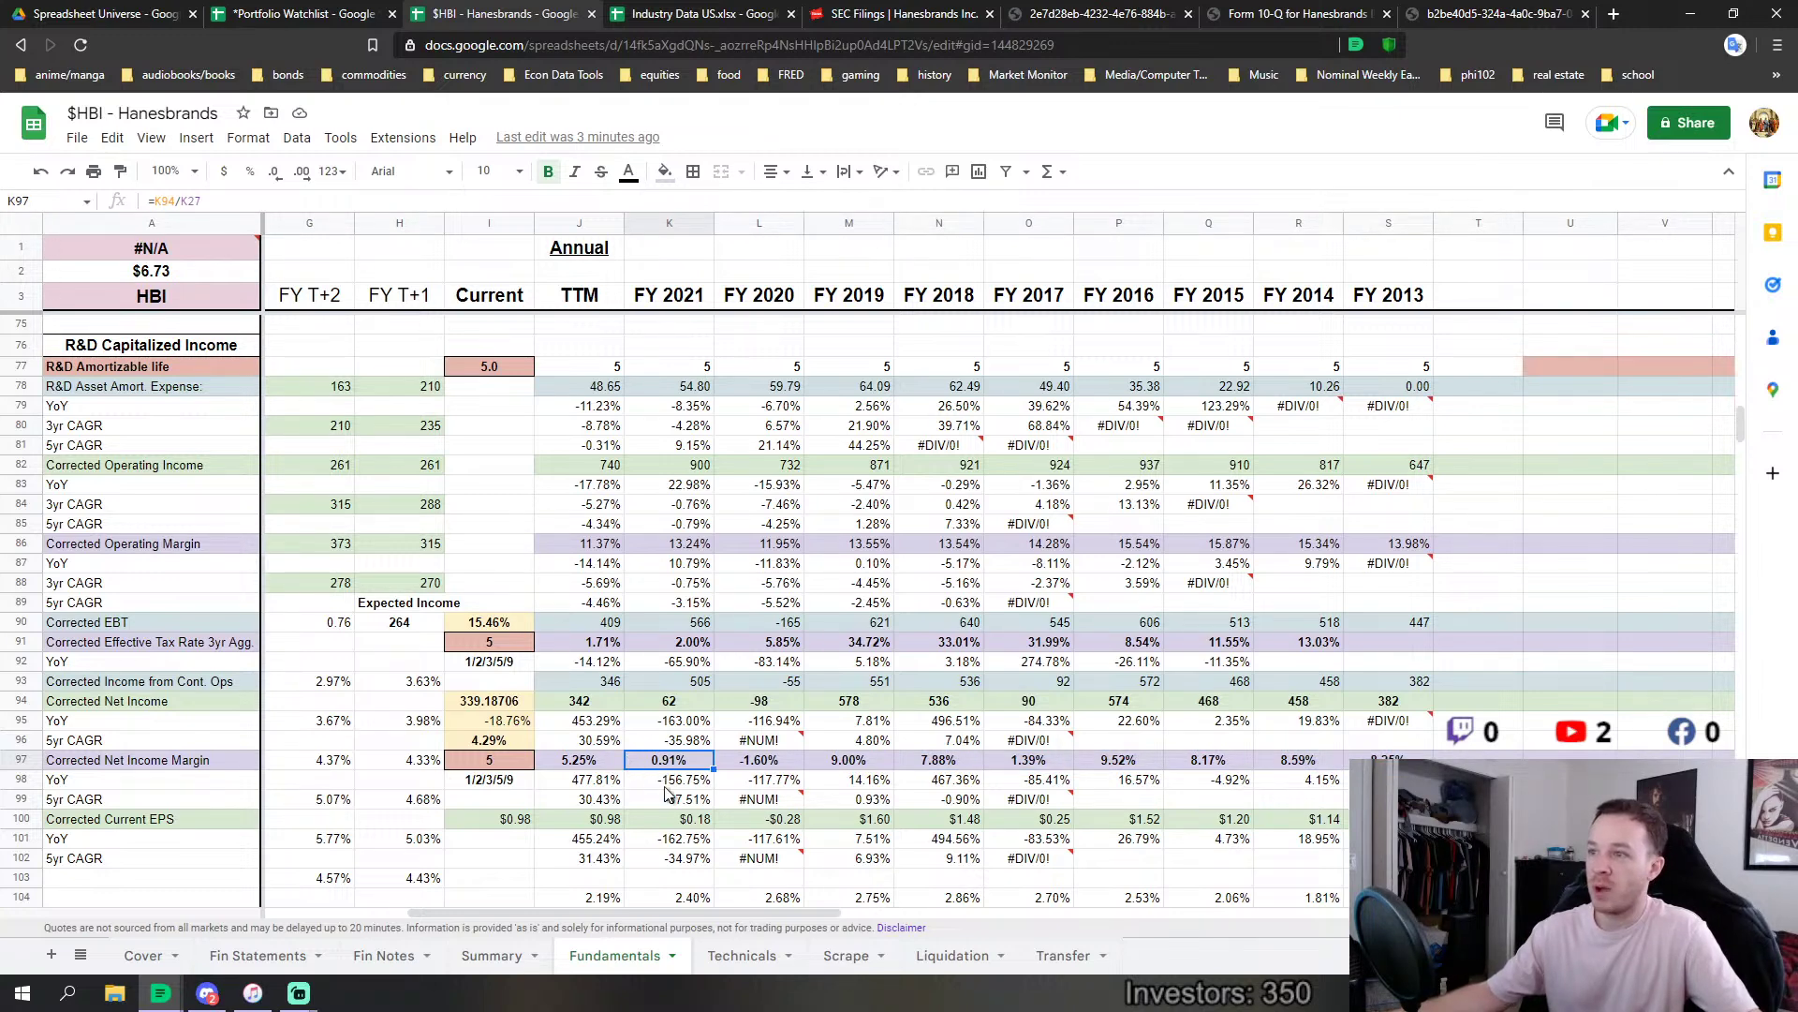
{"action": "left_click", "coordinate": [581, 762]}
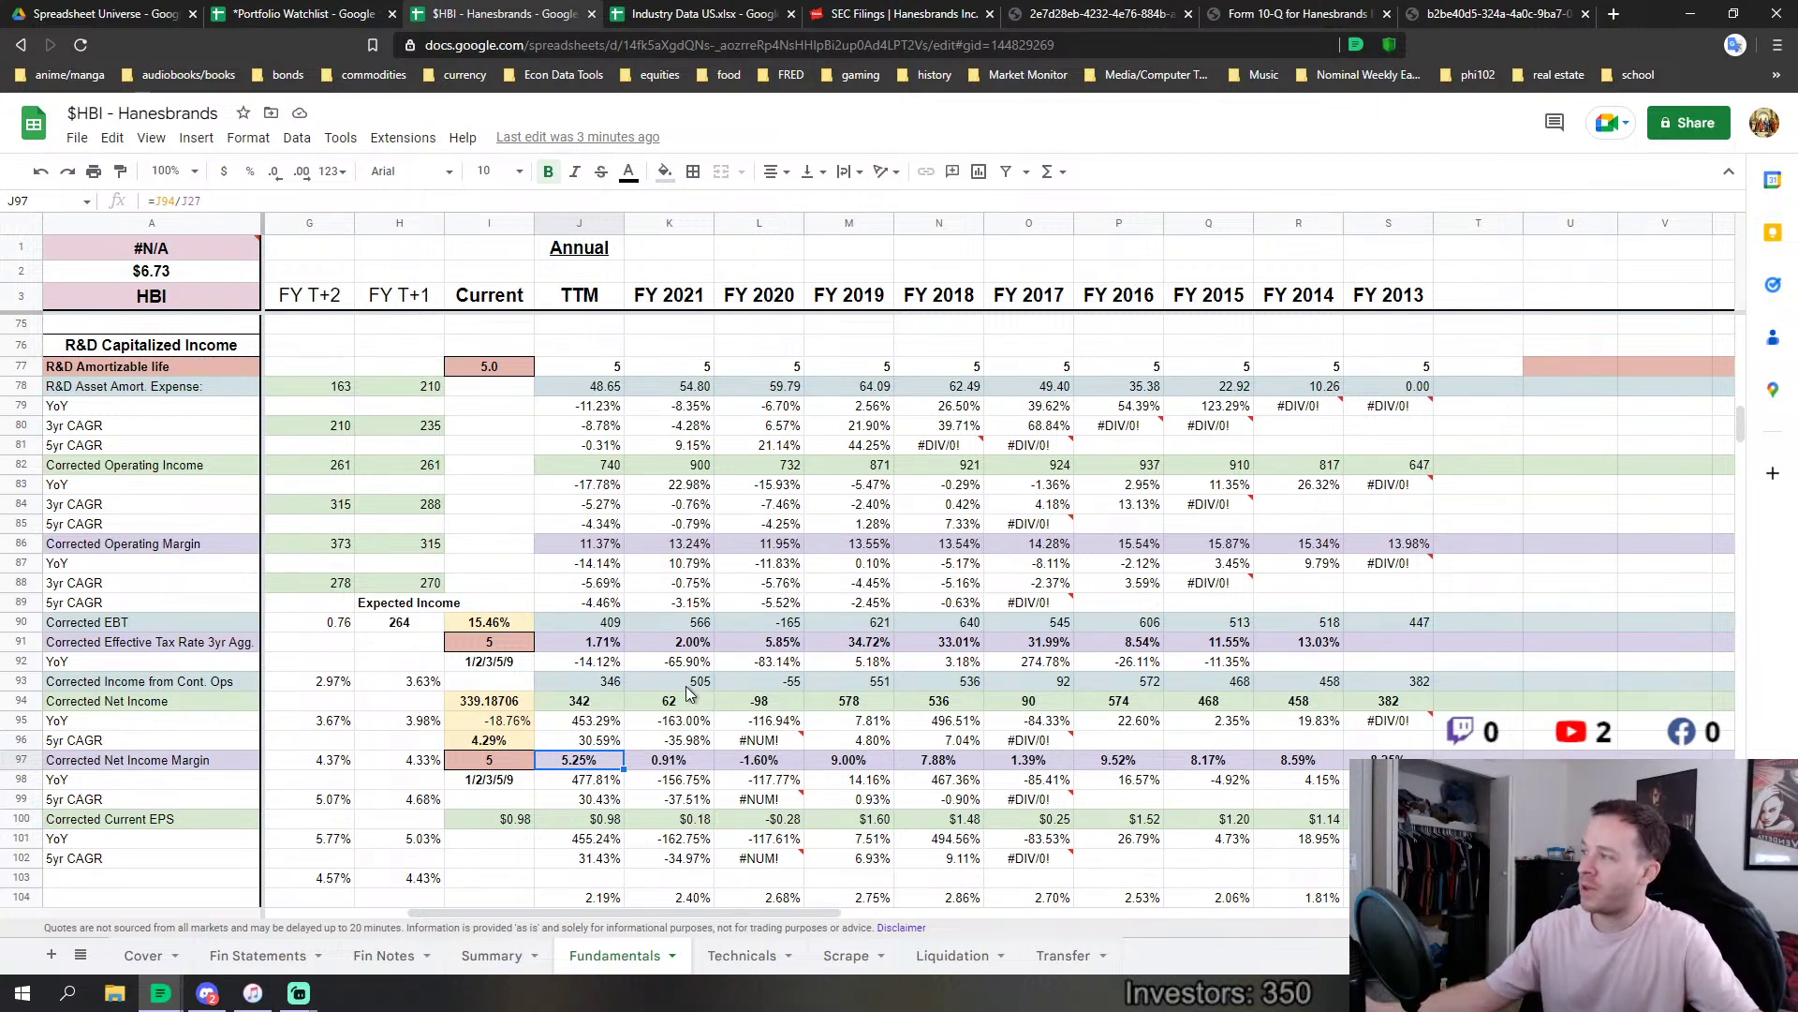
{"action": "left_click", "coordinate": [782, 663]}
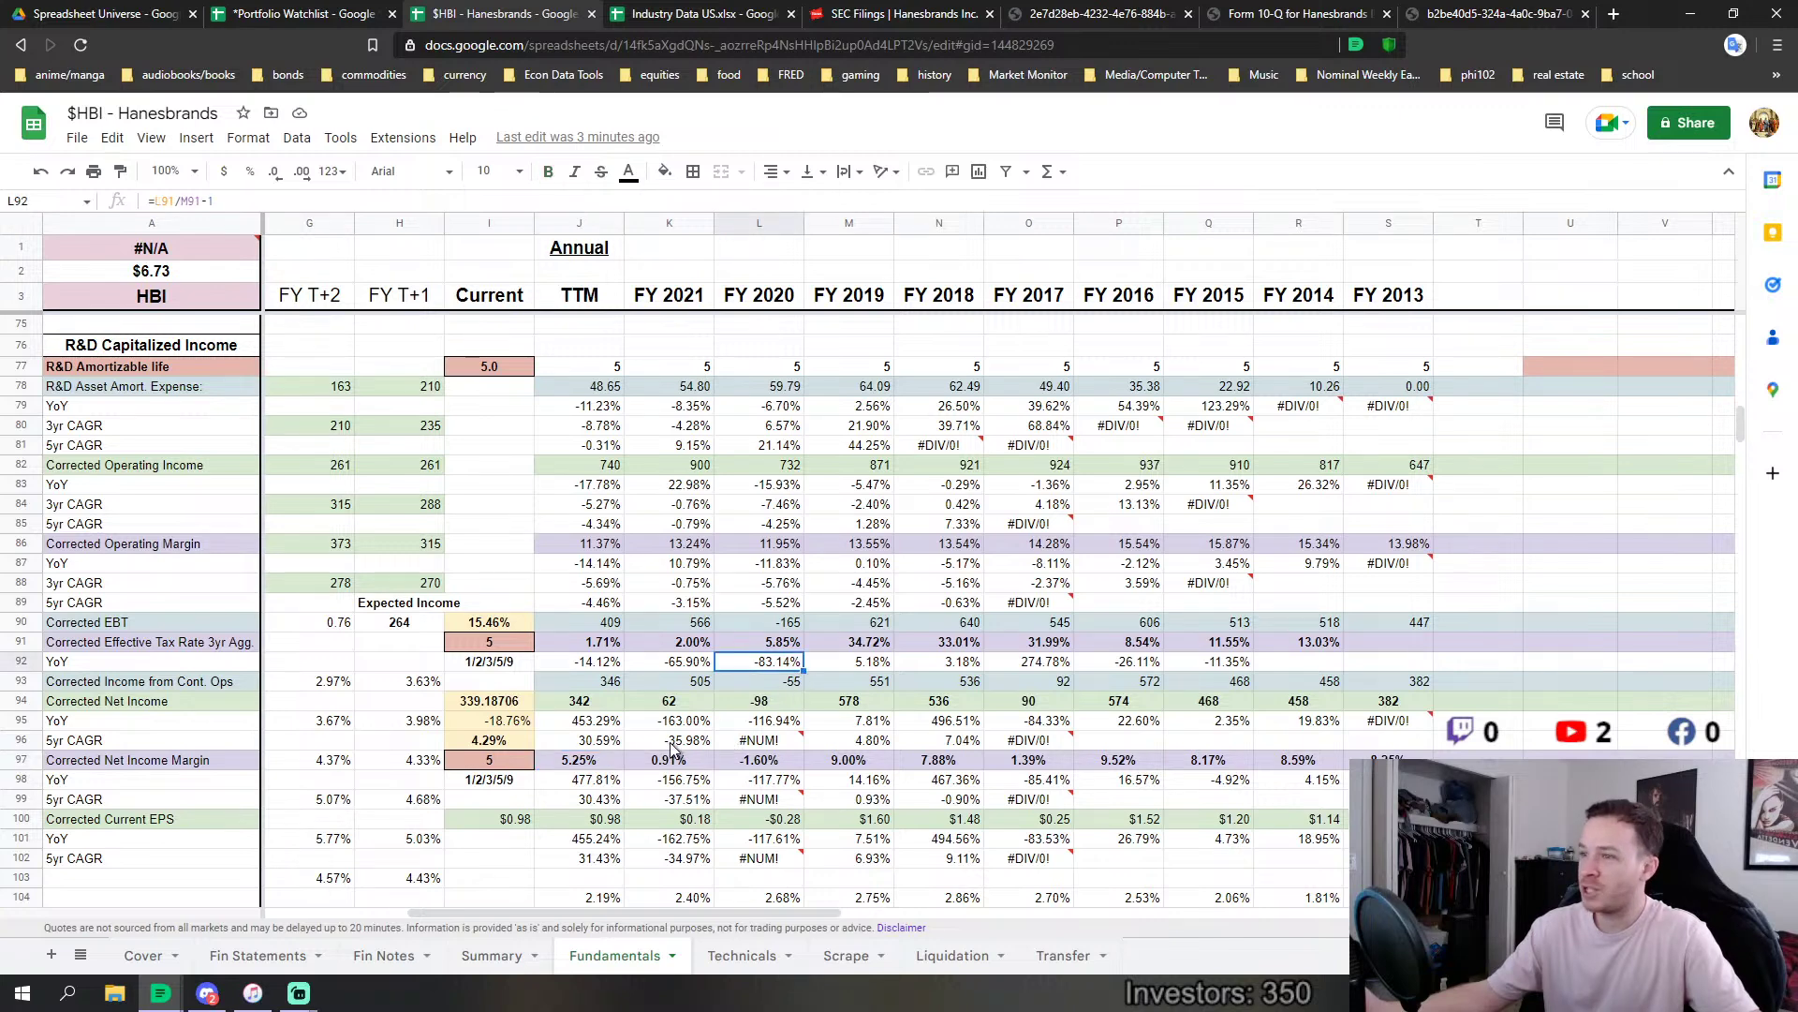
{"action": "scroll", "coordinate": [616, 667], "scroll_direction": "down", "scroll_amount": 1}
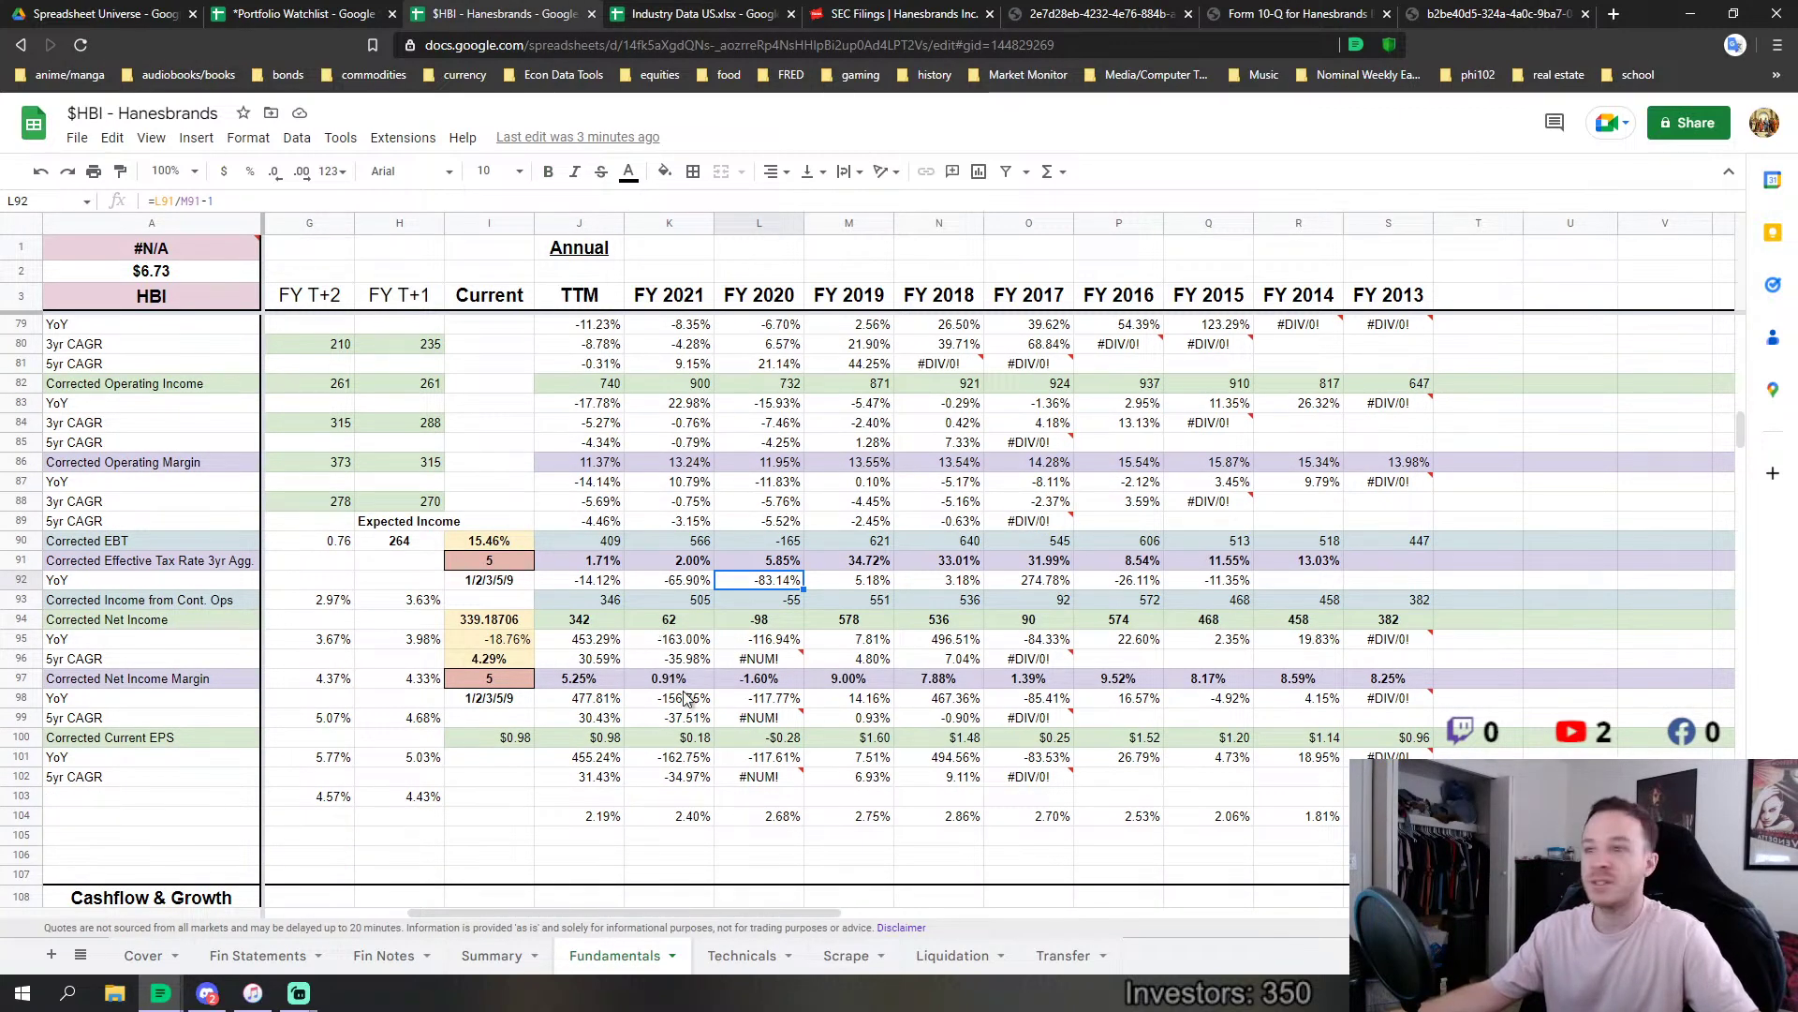
Trace the Cost of Debt Rolling 3yr Agg. from FY 2014 to TTM and inspect its TTM formula.
{"action": "scroll", "coordinate": [689, 698], "scroll_direction": "up", "scroll_amount": 11}
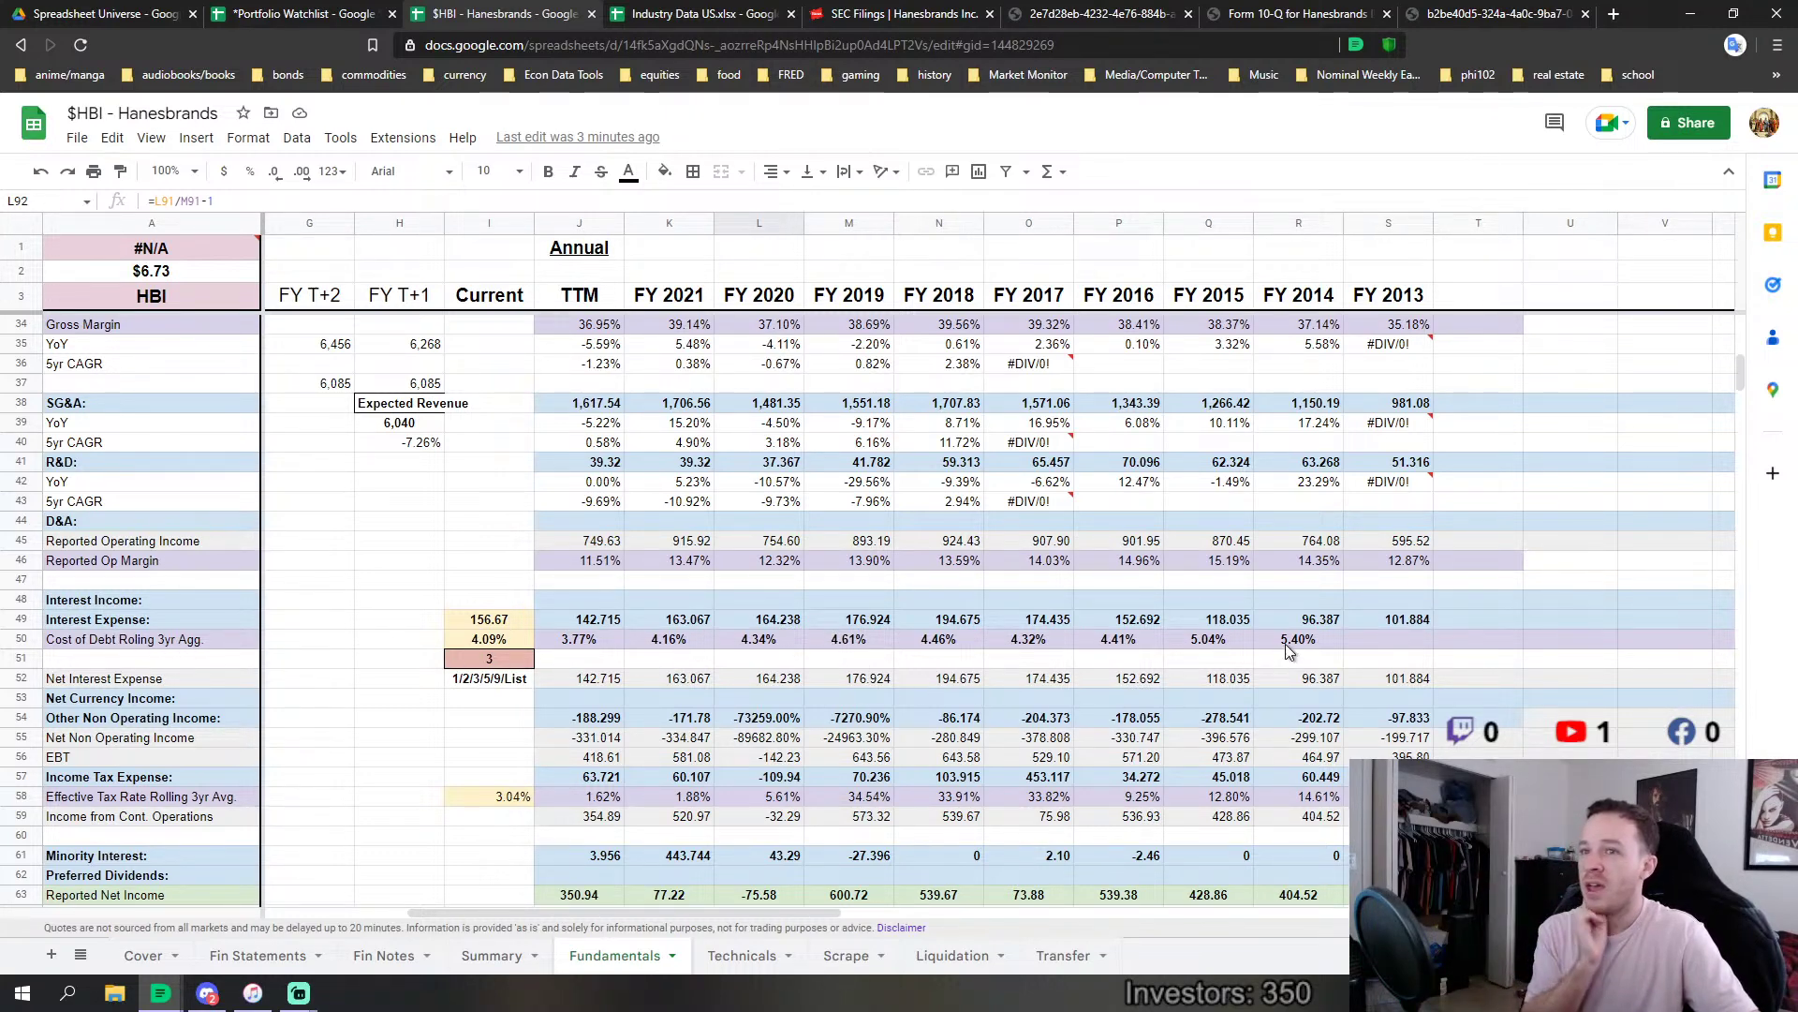
{"action": "left_click_drag", "start_coordinate": [1308, 642], "coordinate": [601, 640]}
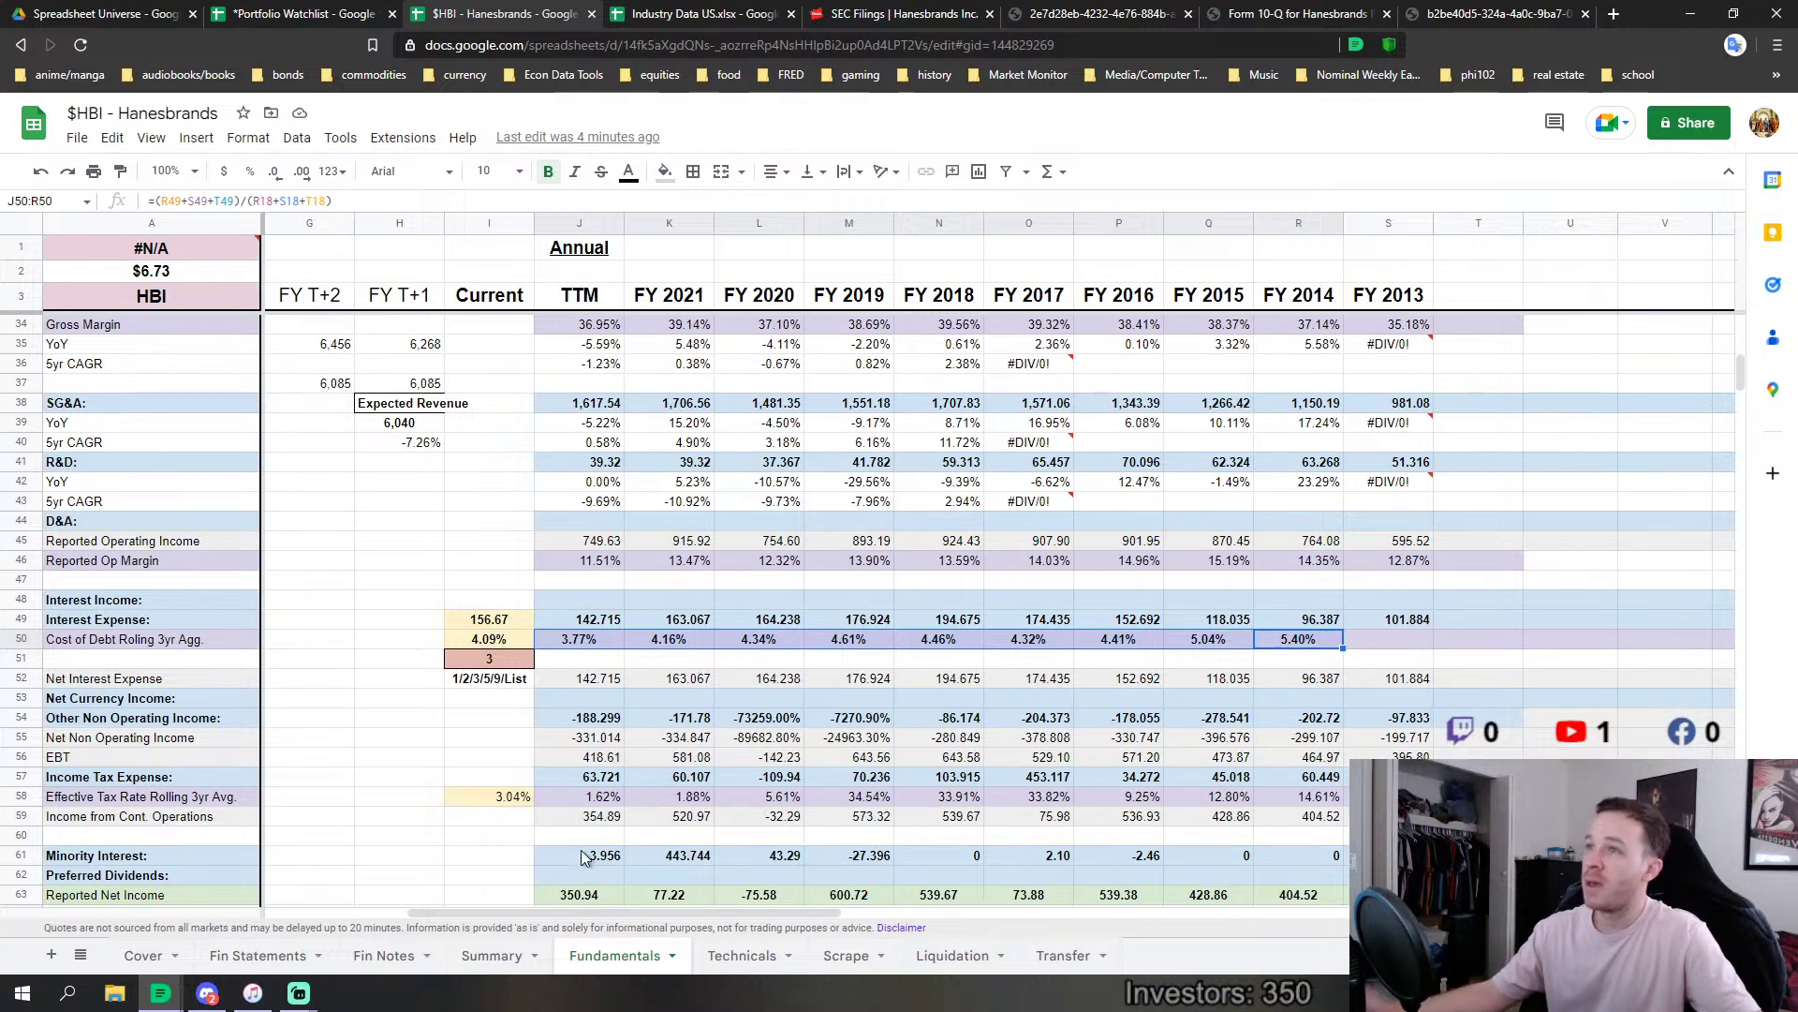
{"action": "left_click", "coordinate": [595, 646]}
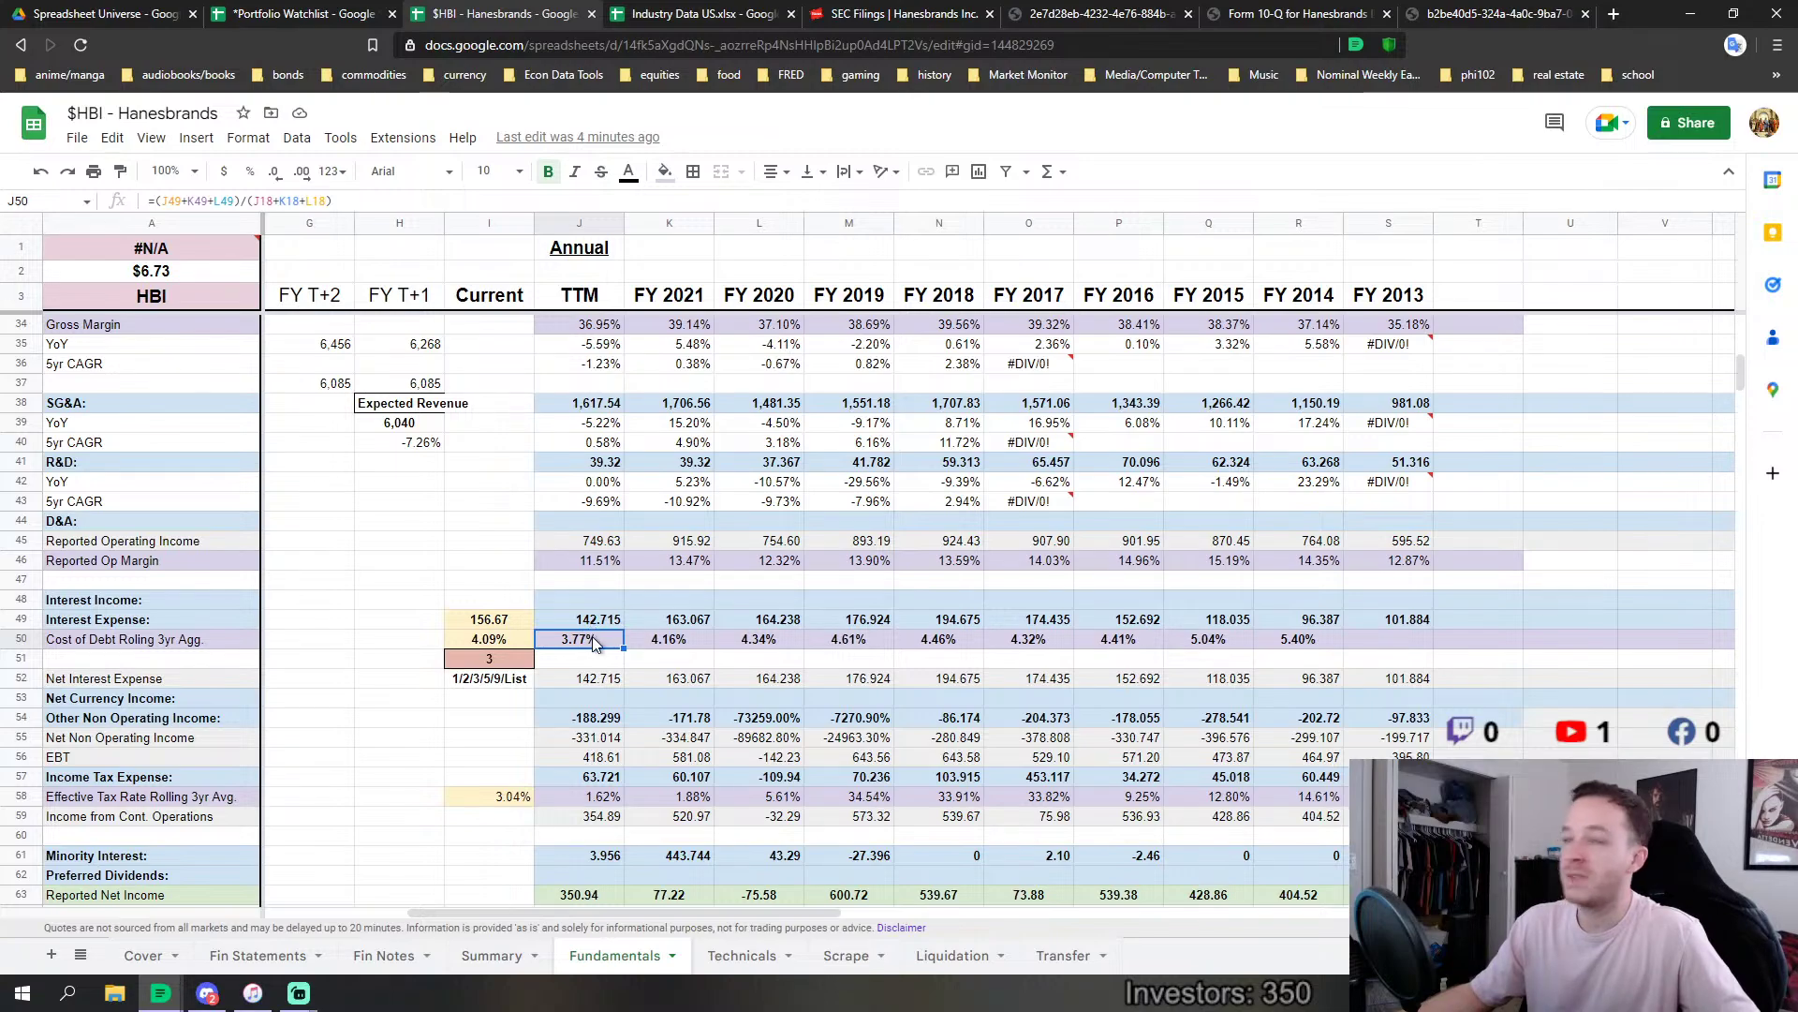
Examine the interest-expense-to-revenue ratios in row 104 from FY 2013 to TTM, comparing FY 2017 and FY 2018 with TTM.
{"action": "scroll", "coordinate": [592, 646], "scroll_direction": "down", "scroll_amount": 10}
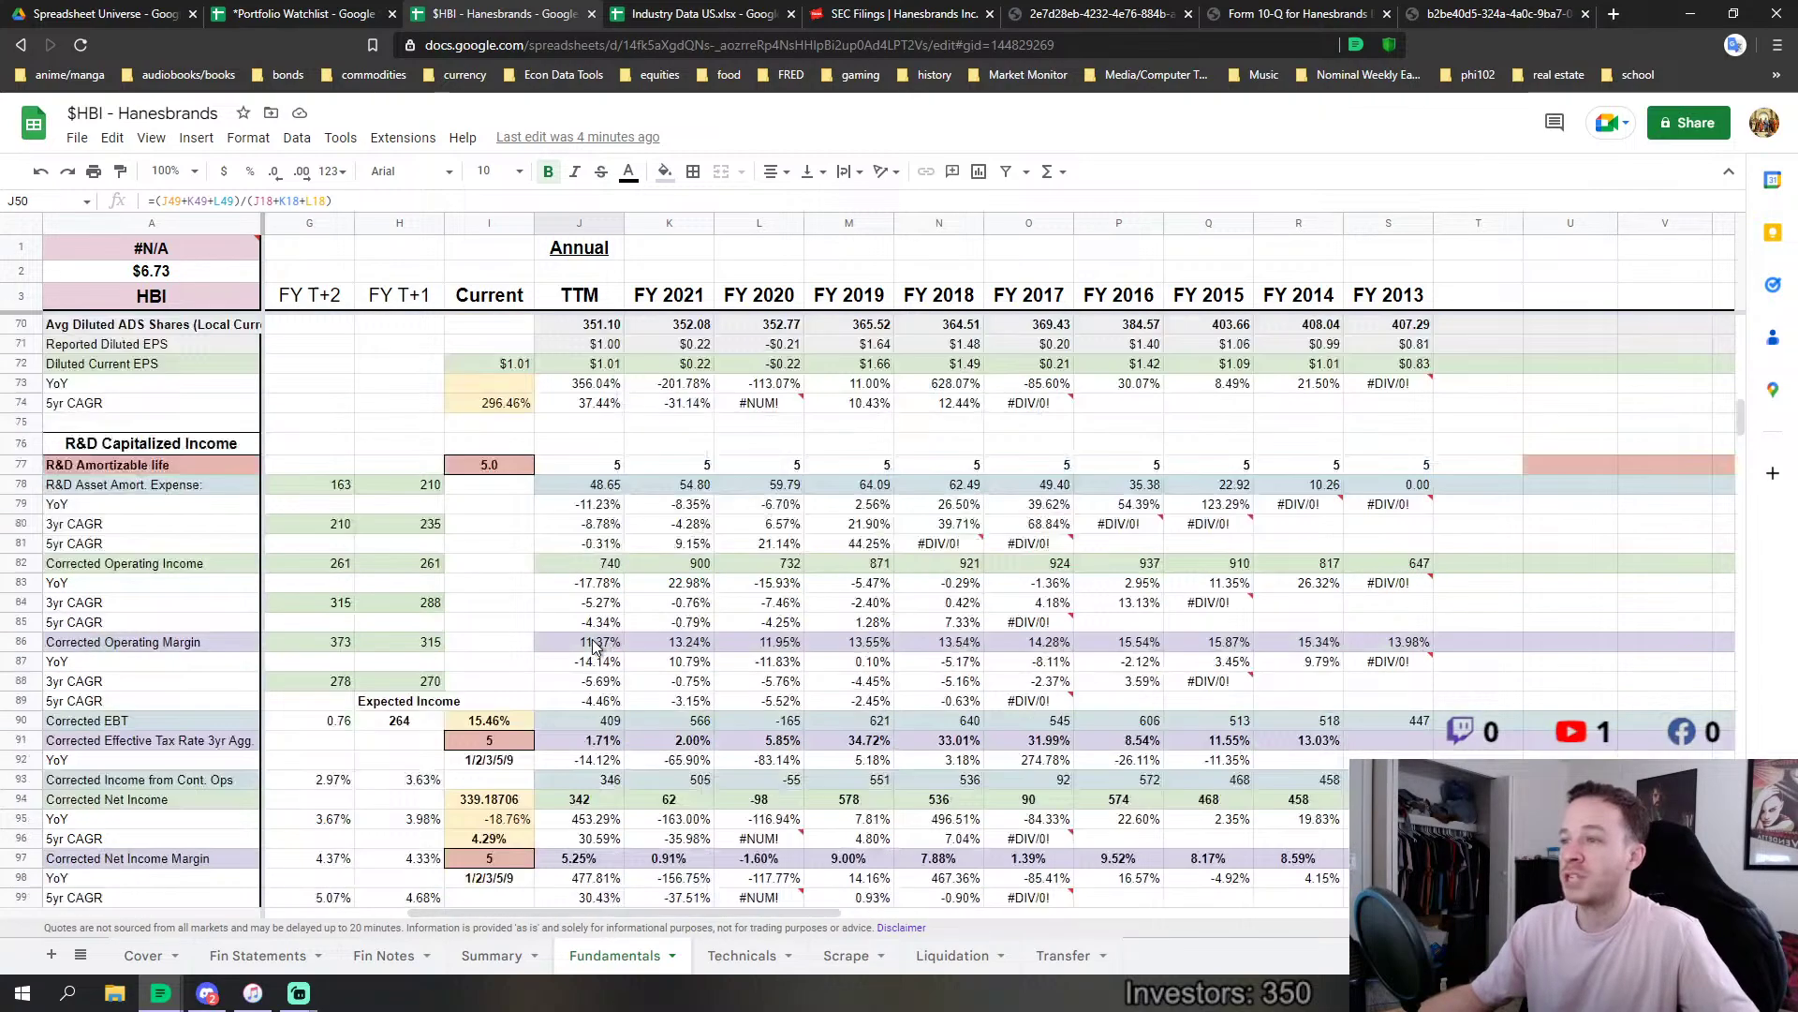
{"action": "scroll", "coordinate": [593, 646], "scroll_direction": "down", "scroll_amount": 1}
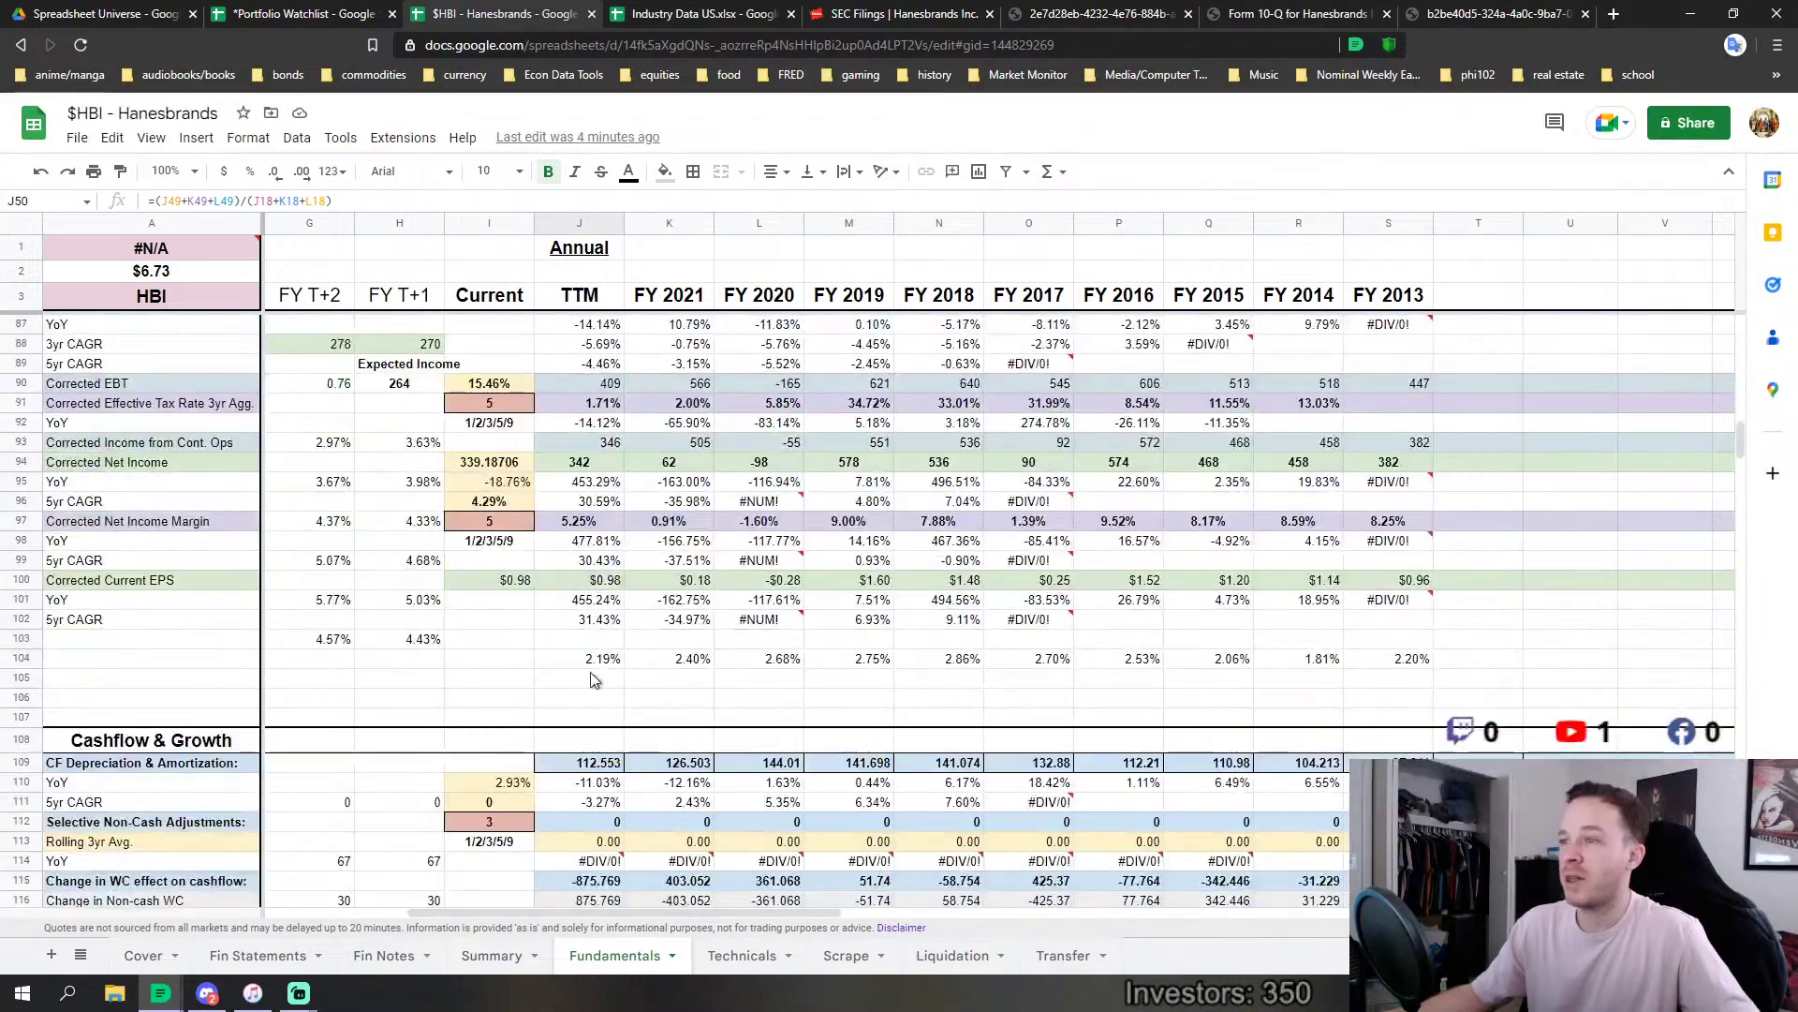
{"action": "left_click", "coordinate": [1371, 661]}
{"action": "left_click_drag", "start_coordinate": [1321, 672], "coordinate": [602, 661]}
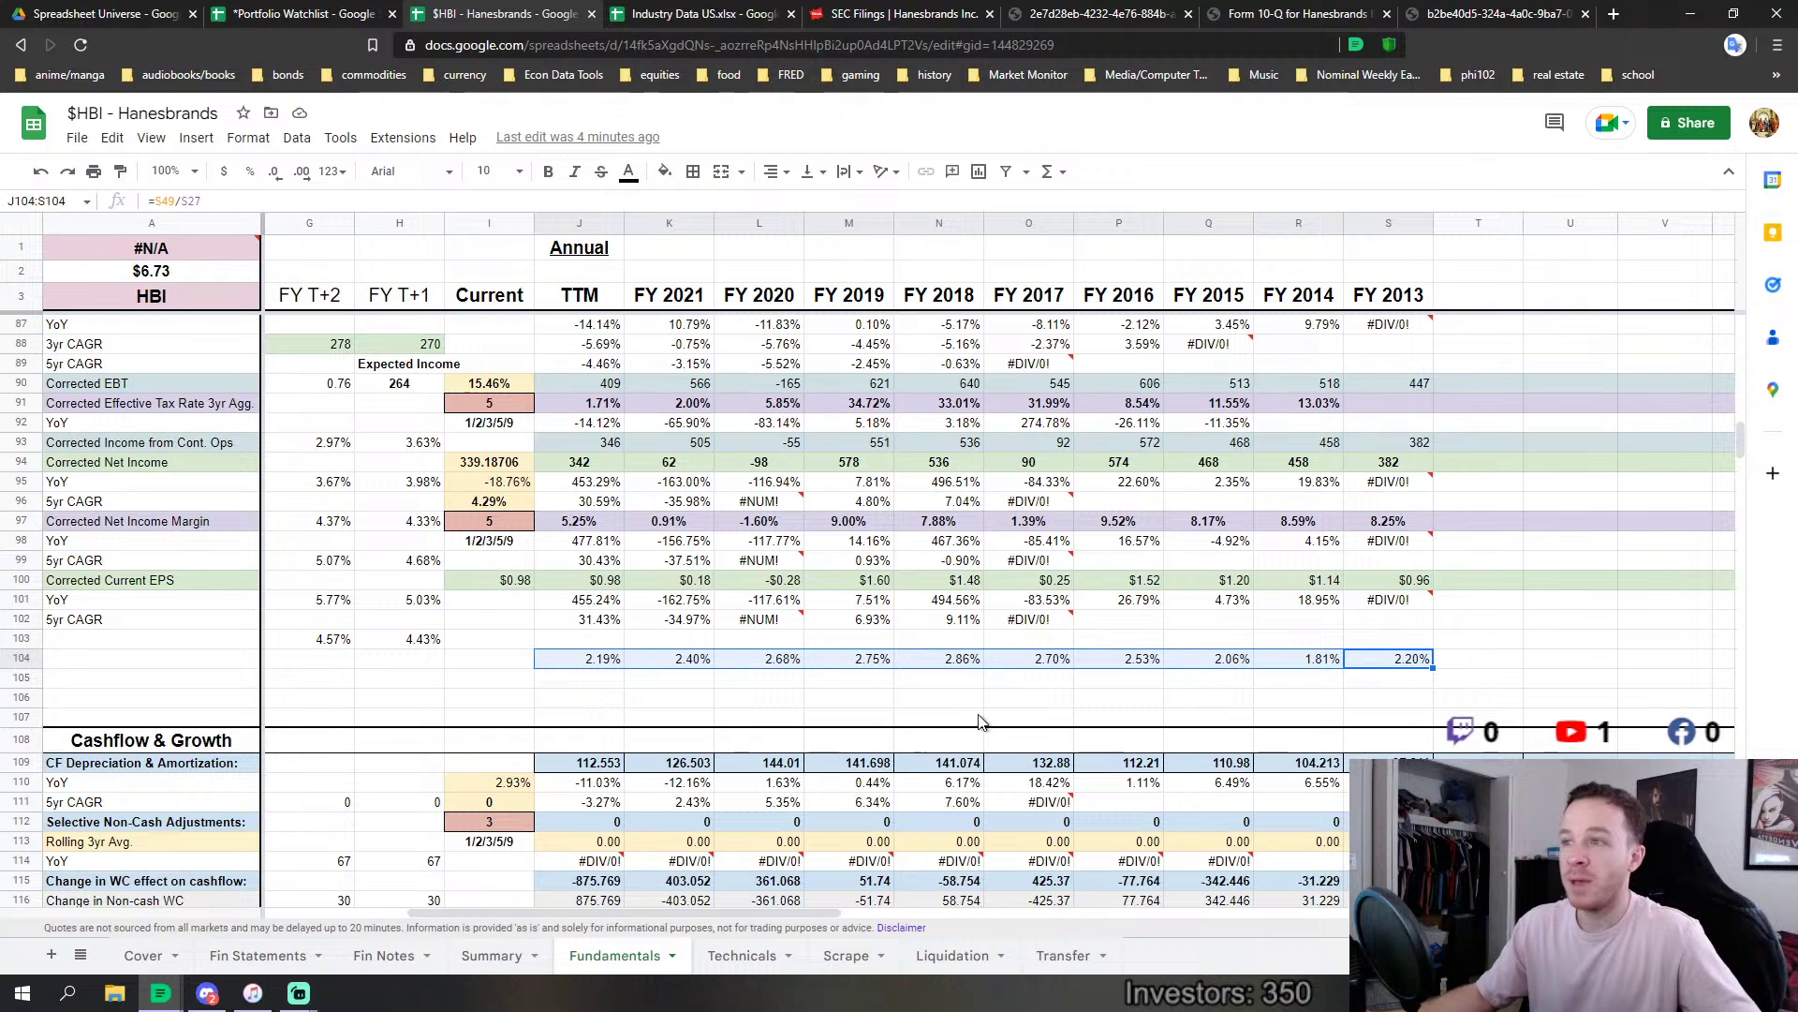
{"action": "left_click", "coordinate": [598, 667]}
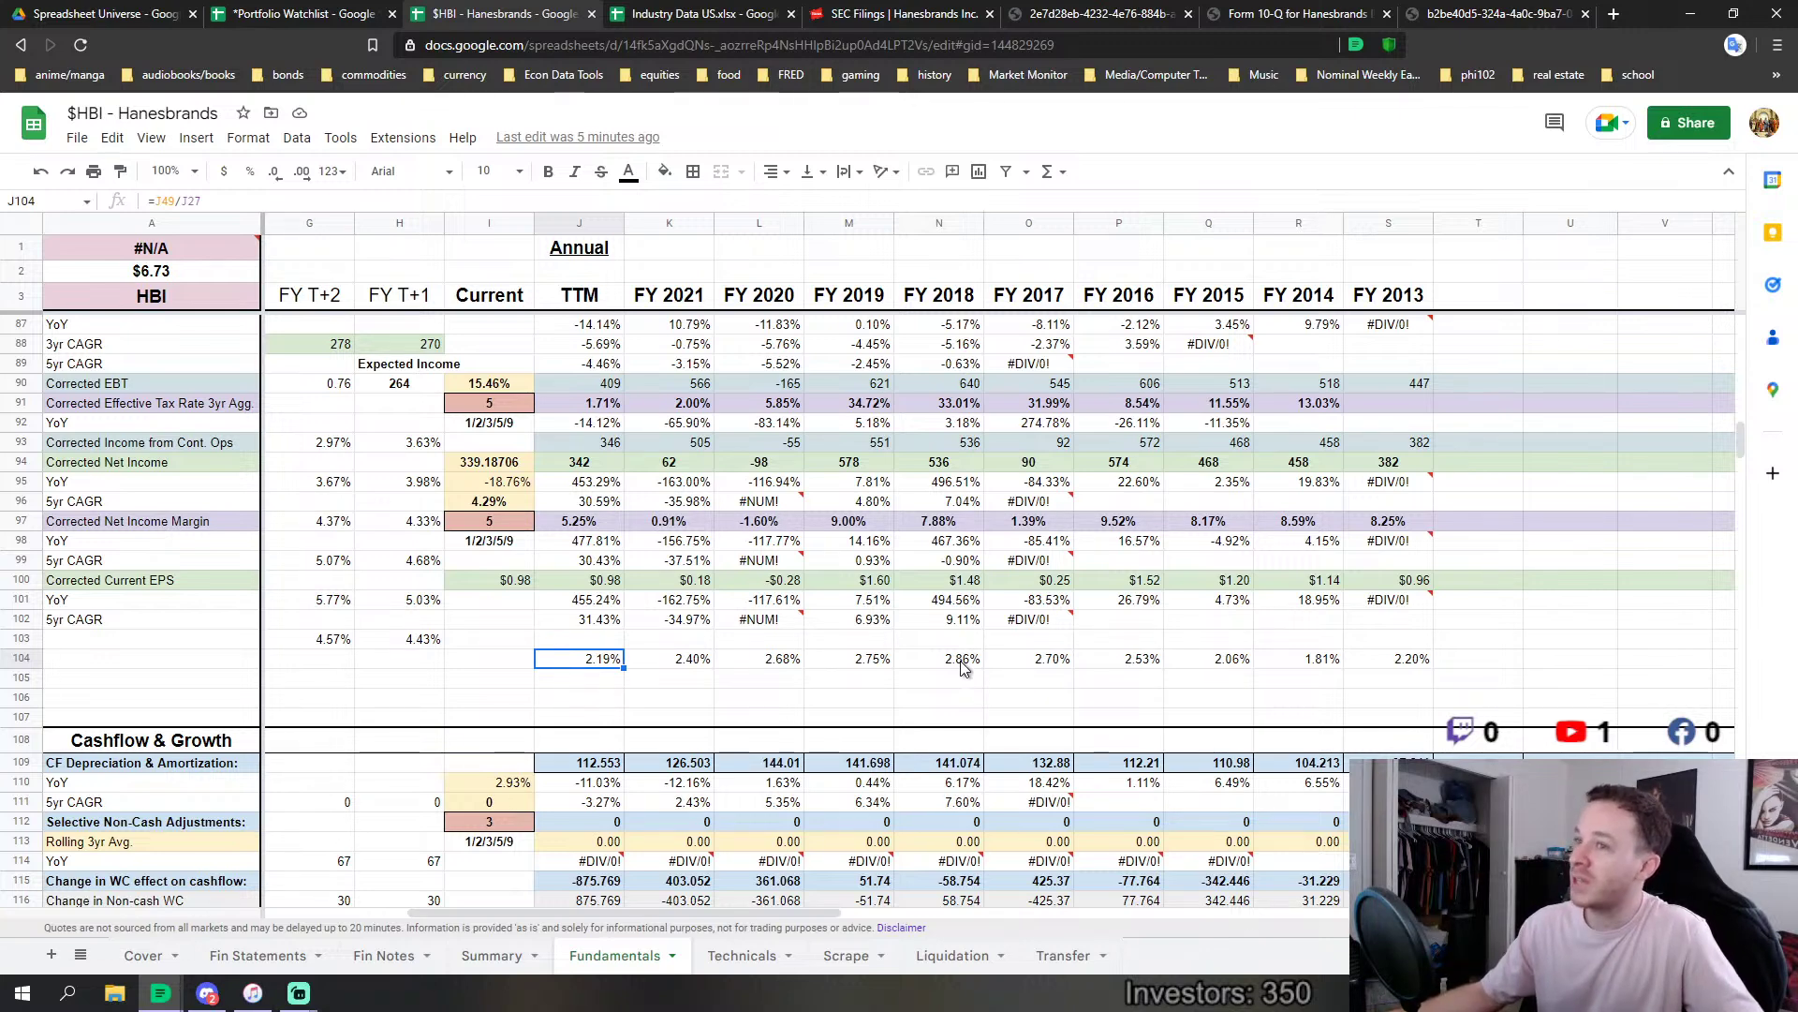
{"action": "left_click_drag", "start_coordinate": [957, 661], "coordinate": [1011, 667]}
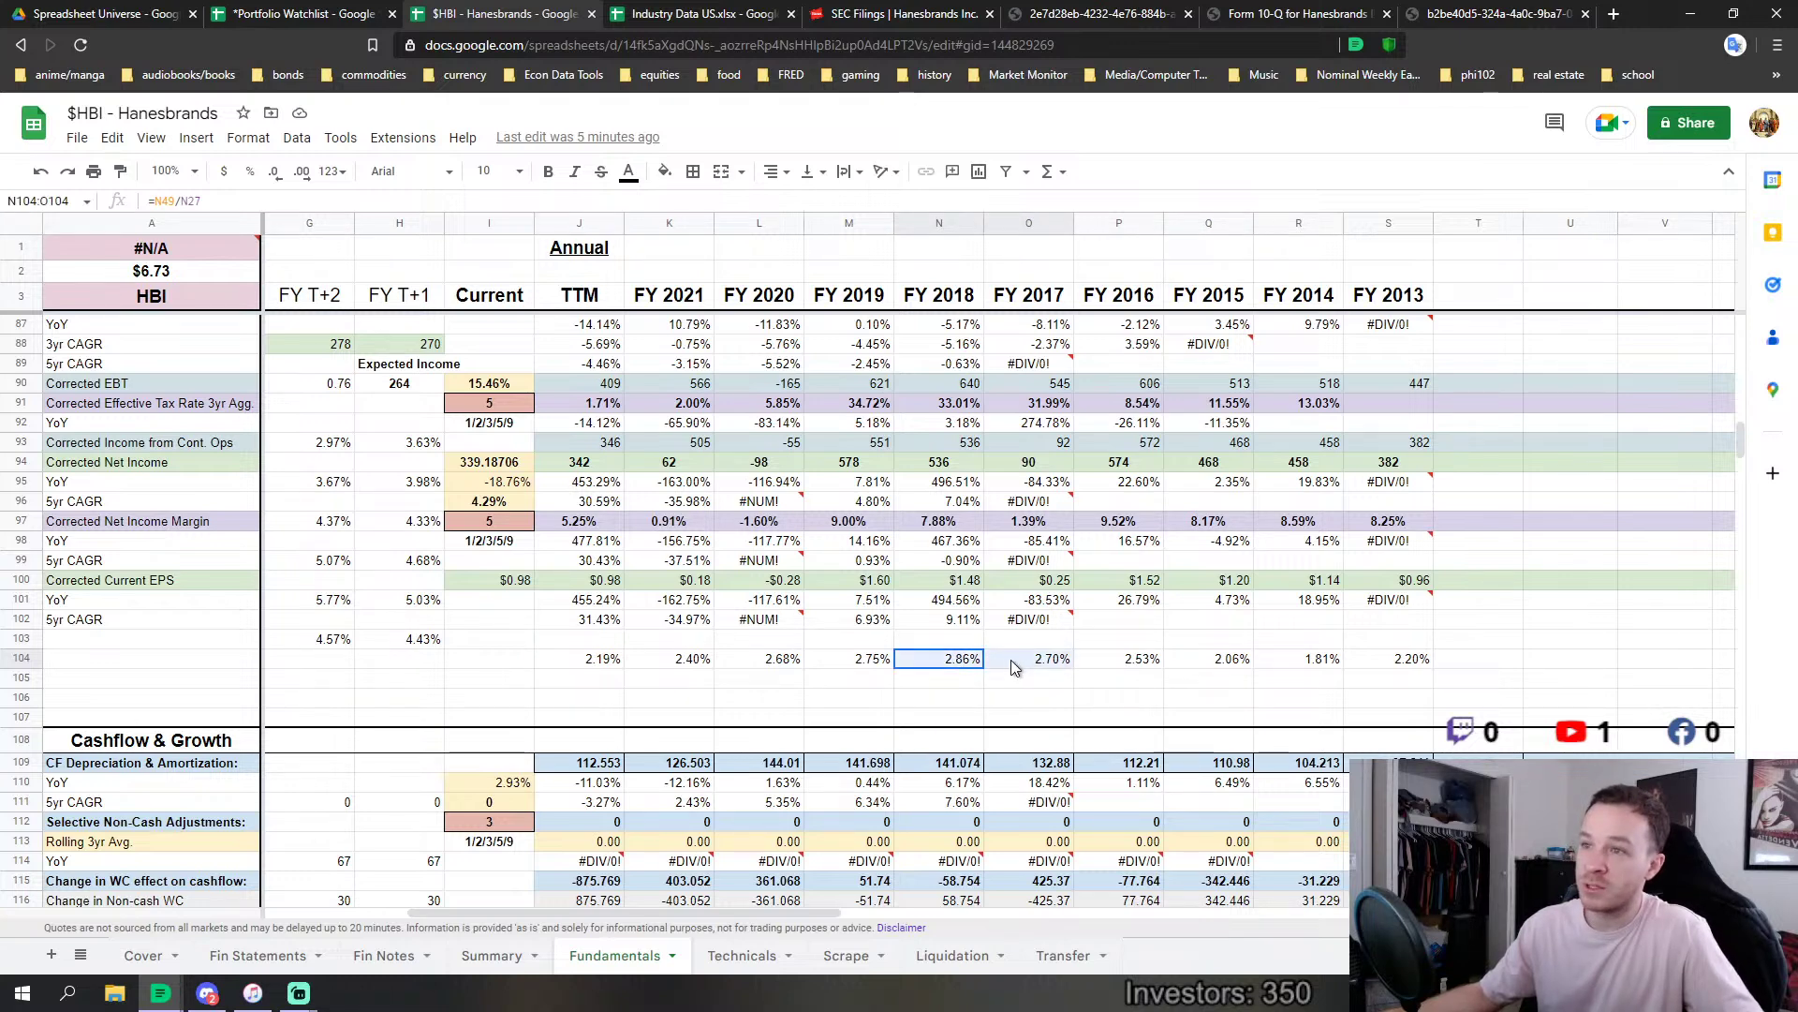
{"action": "left_click", "coordinate": [588, 669]}
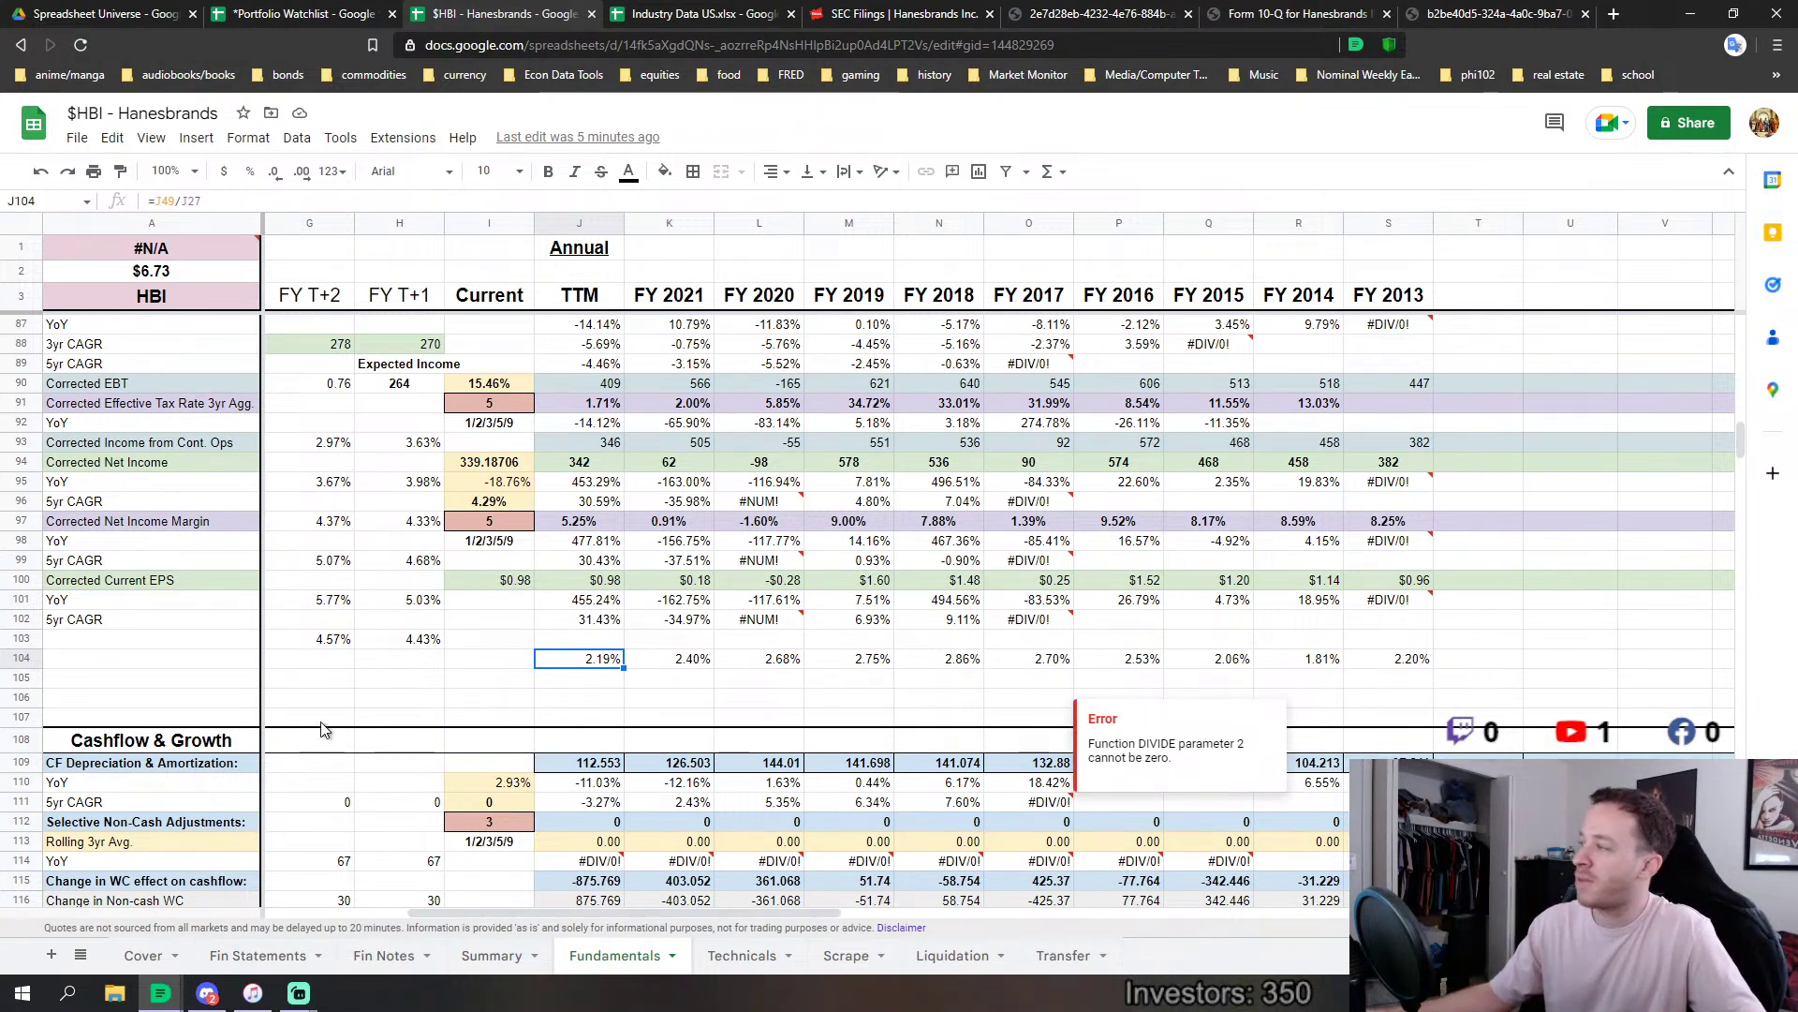
Review the Cashflow & Growth section, examining Adjusted Net Capex from FY 2013 to FY 2017.
{"action": "scroll", "coordinate": [828, 770], "scroll_direction": "down", "scroll_amount": 4}
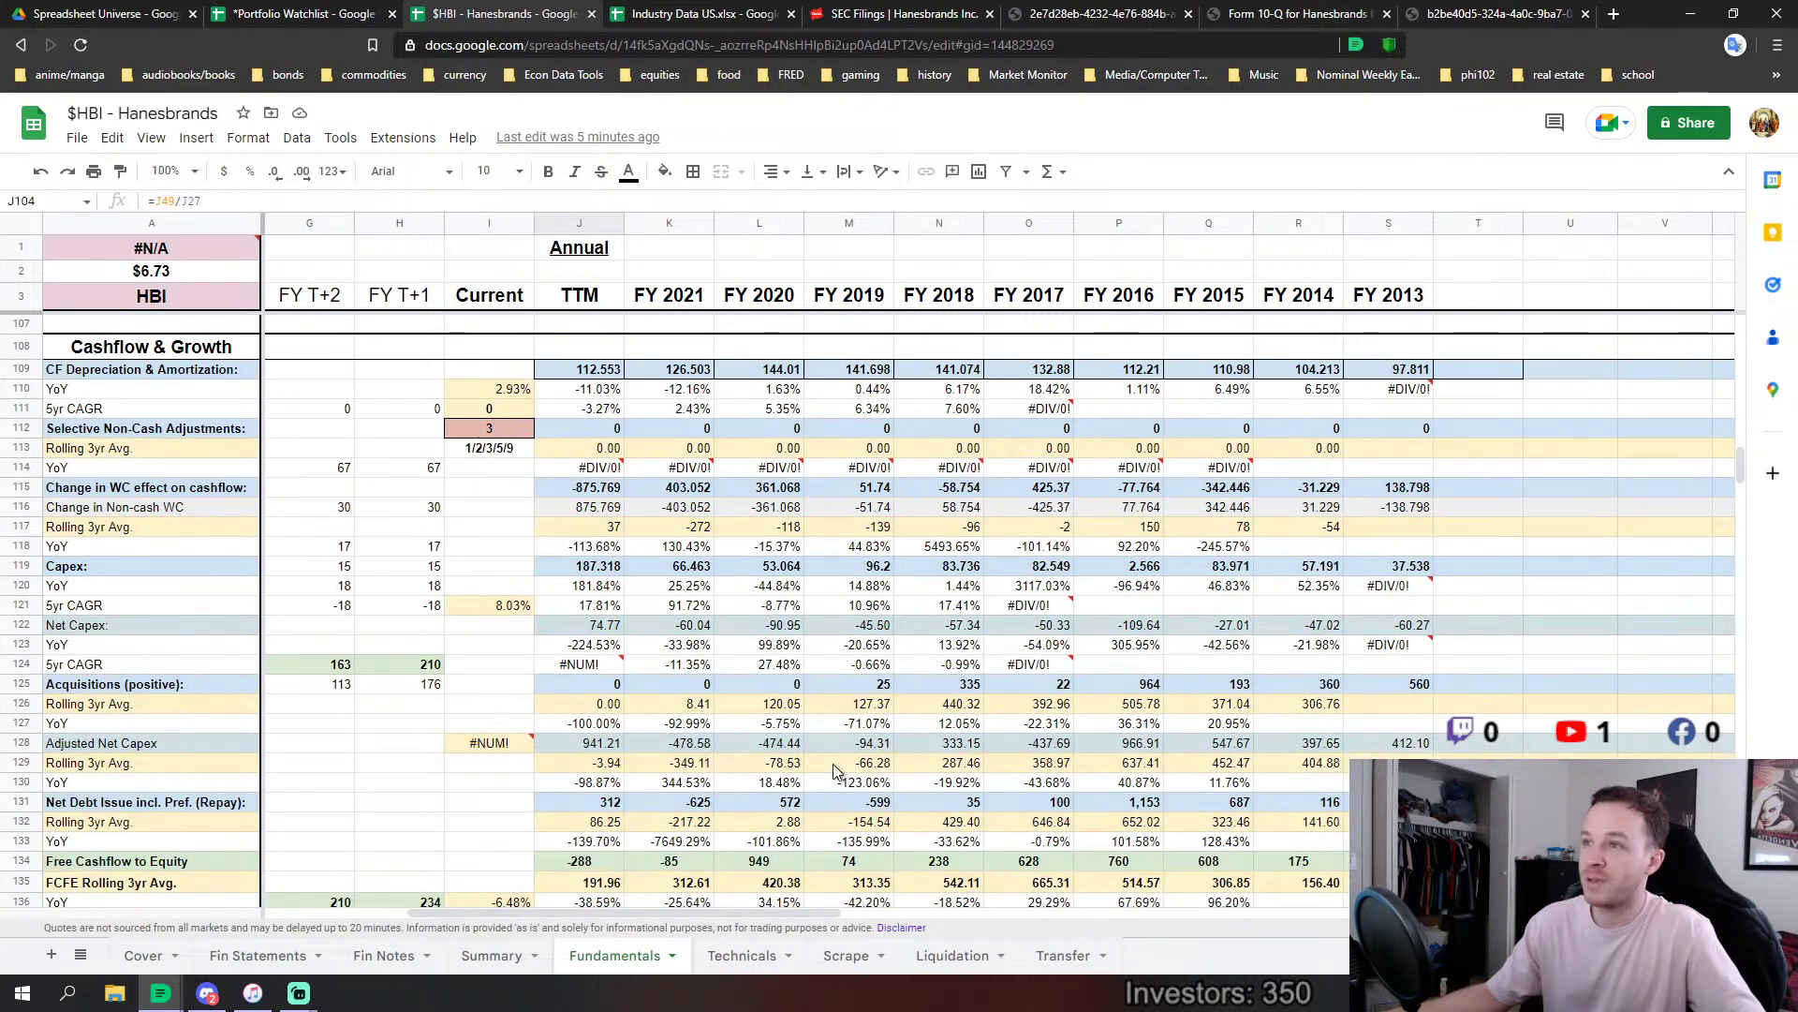
{"action": "scroll", "coordinate": [834, 762], "scroll_direction": "up", "scroll_amount": 2}
{"action": "scroll", "coordinate": [687, 684], "scroll_direction": "up", "scroll_amount": 3}
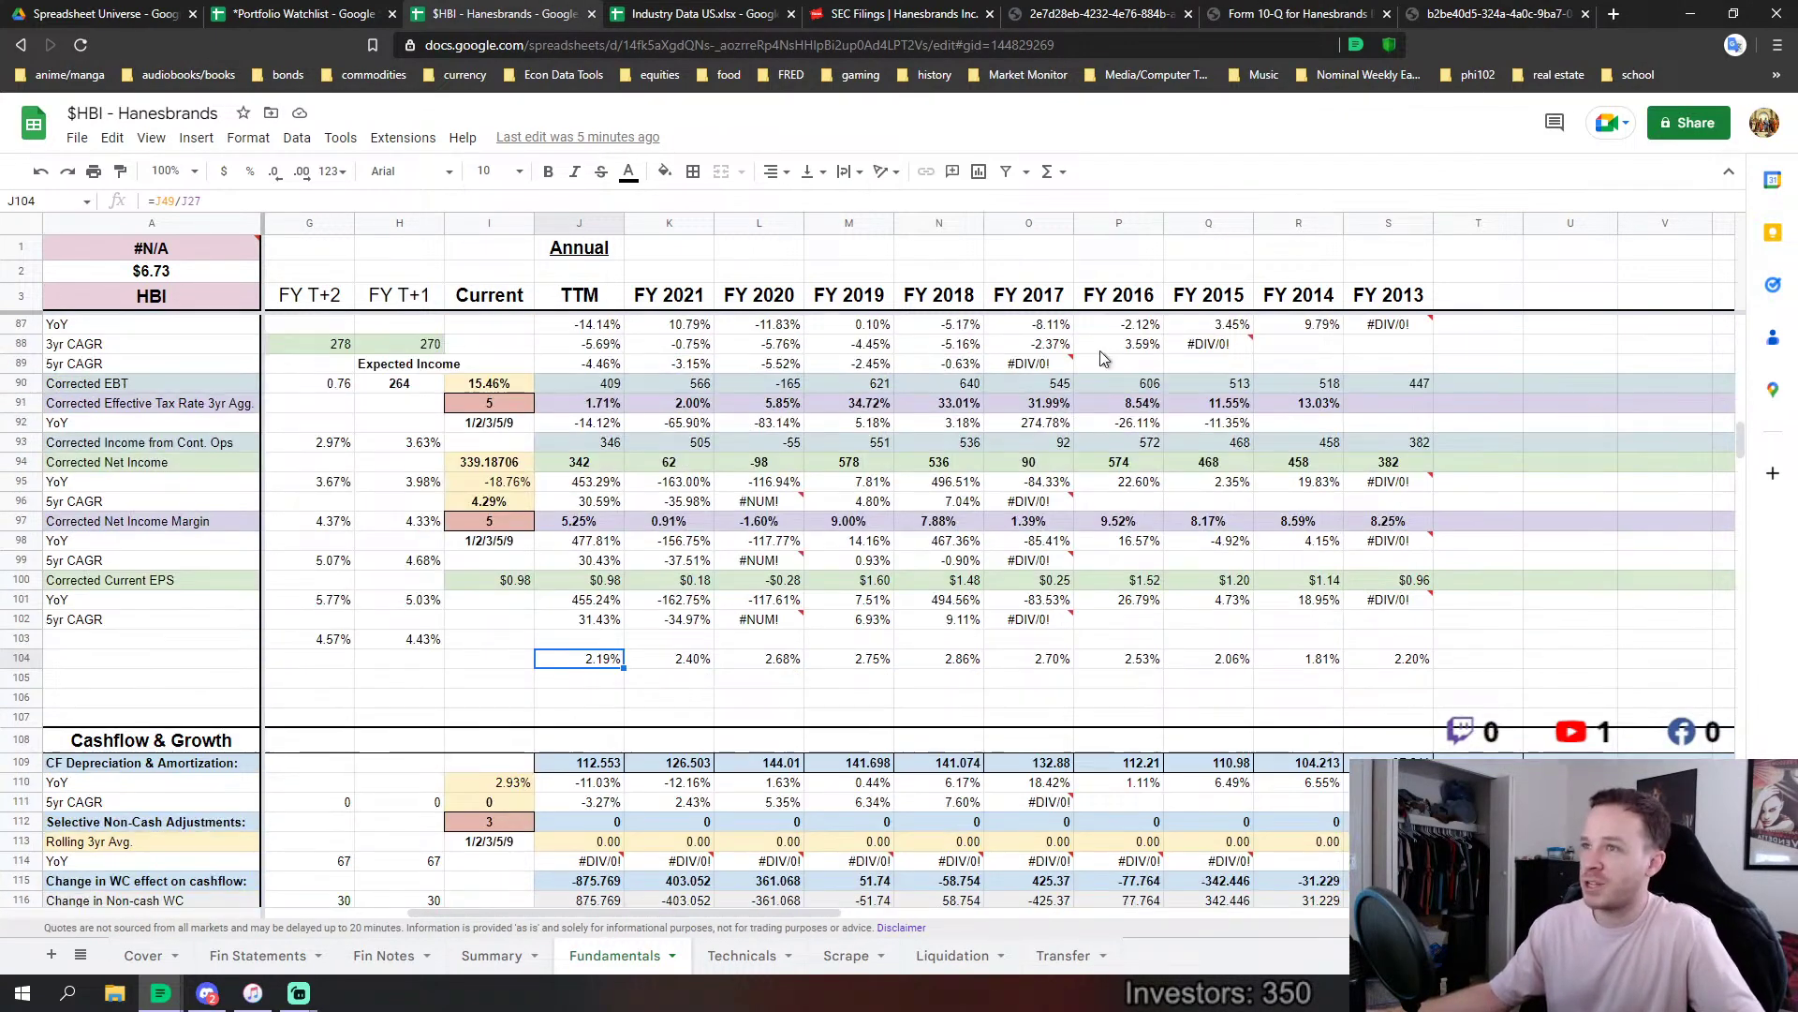
{"action": "mouse_move", "coordinate": [742, 856]}
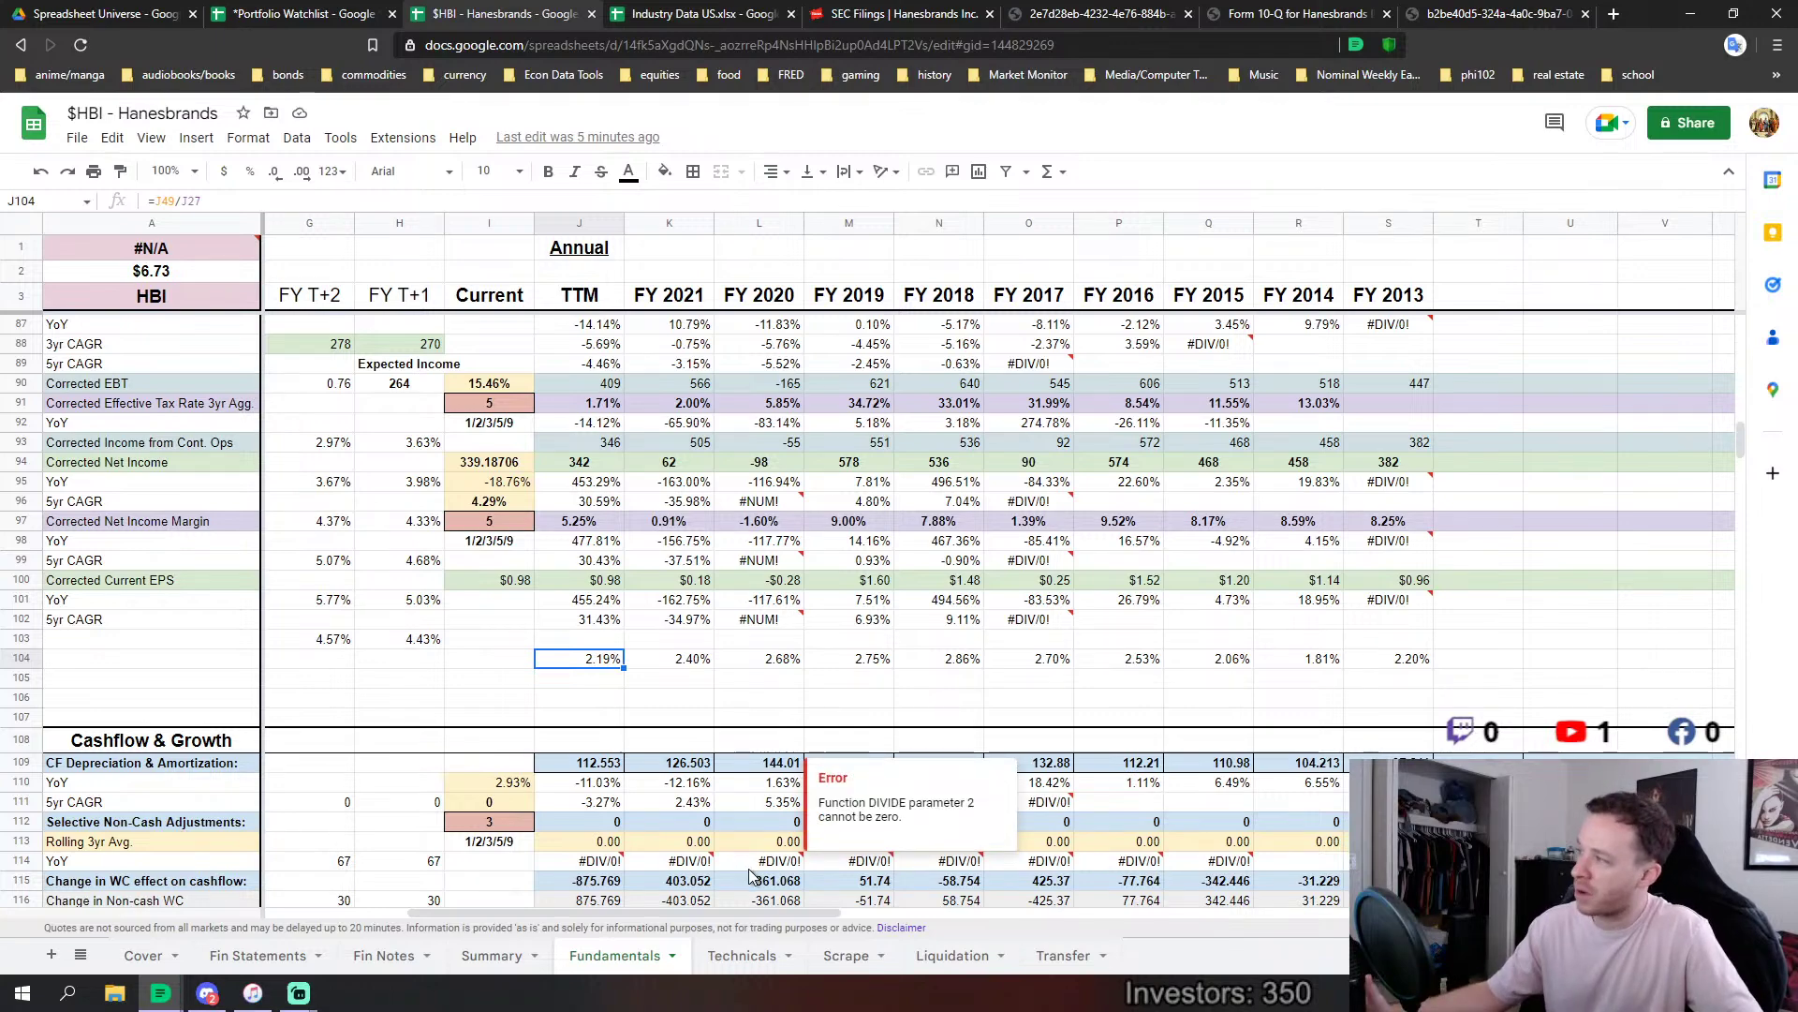
{"action": "scroll", "coordinate": [1165, 736], "scroll_direction": "down", "scroll_amount": 2}
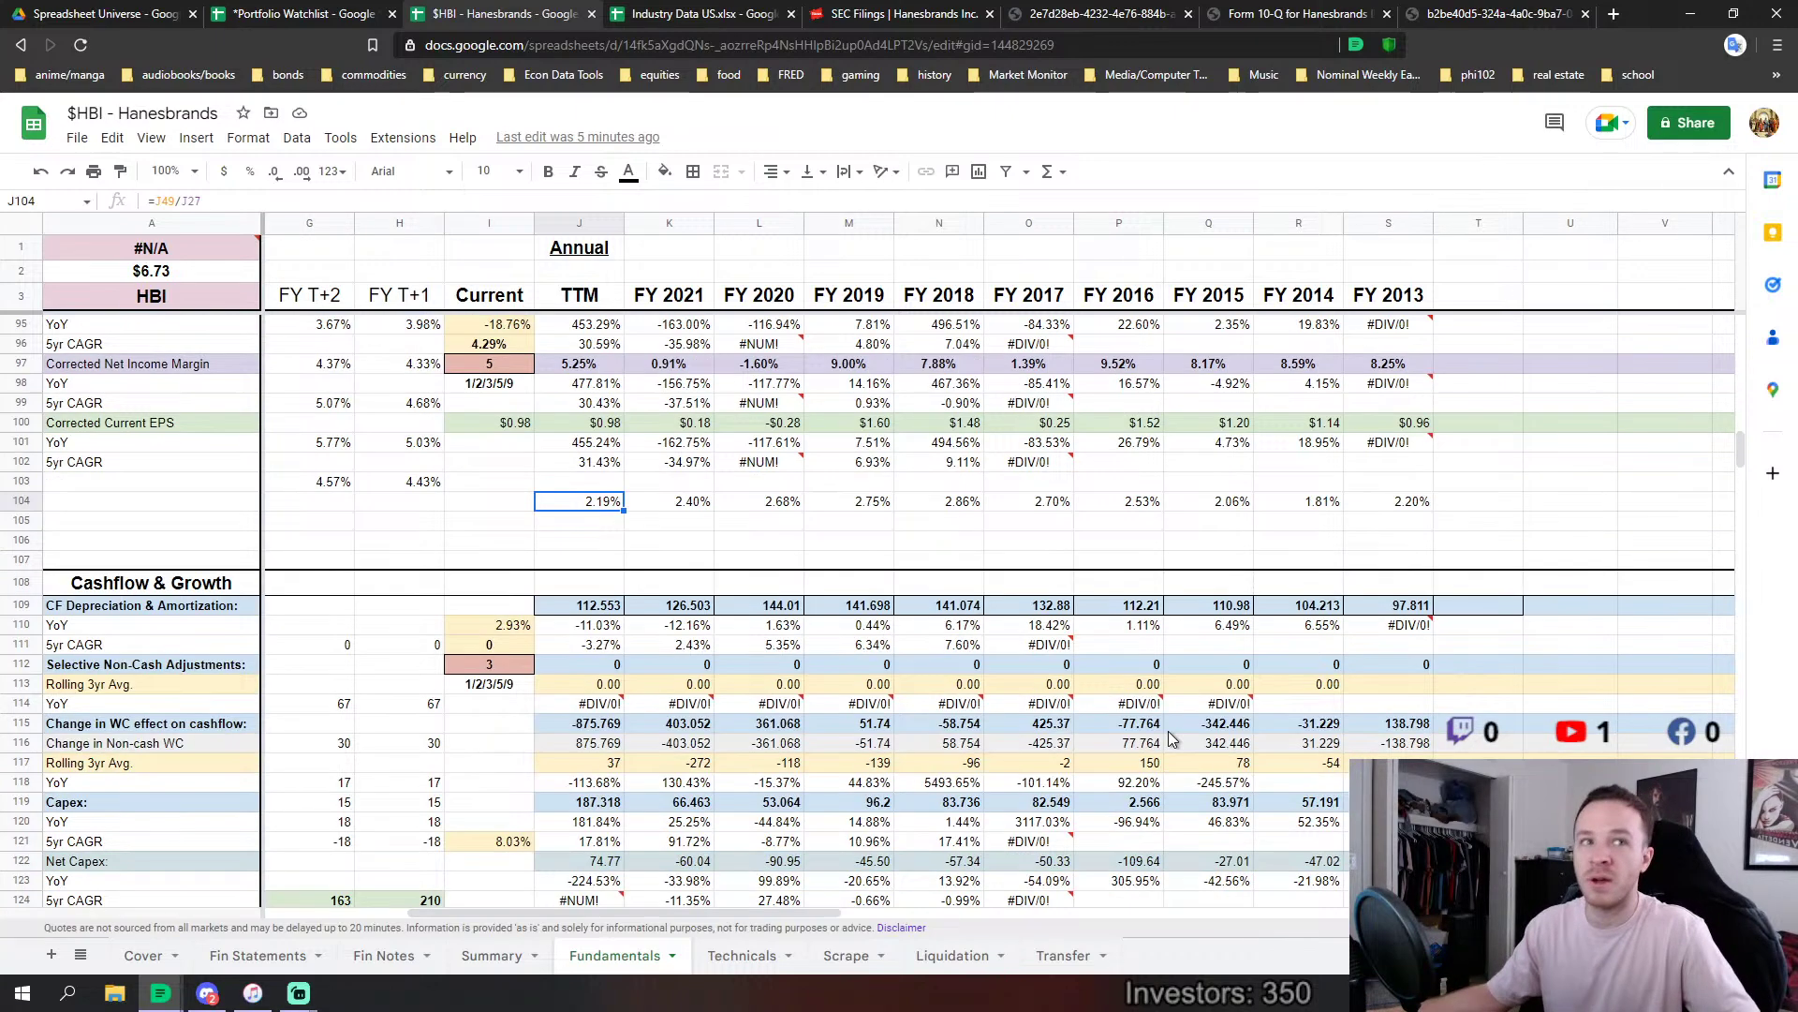
{"action": "scroll", "coordinate": [991, 783], "scroll_direction": "down", "scroll_amount": 2}
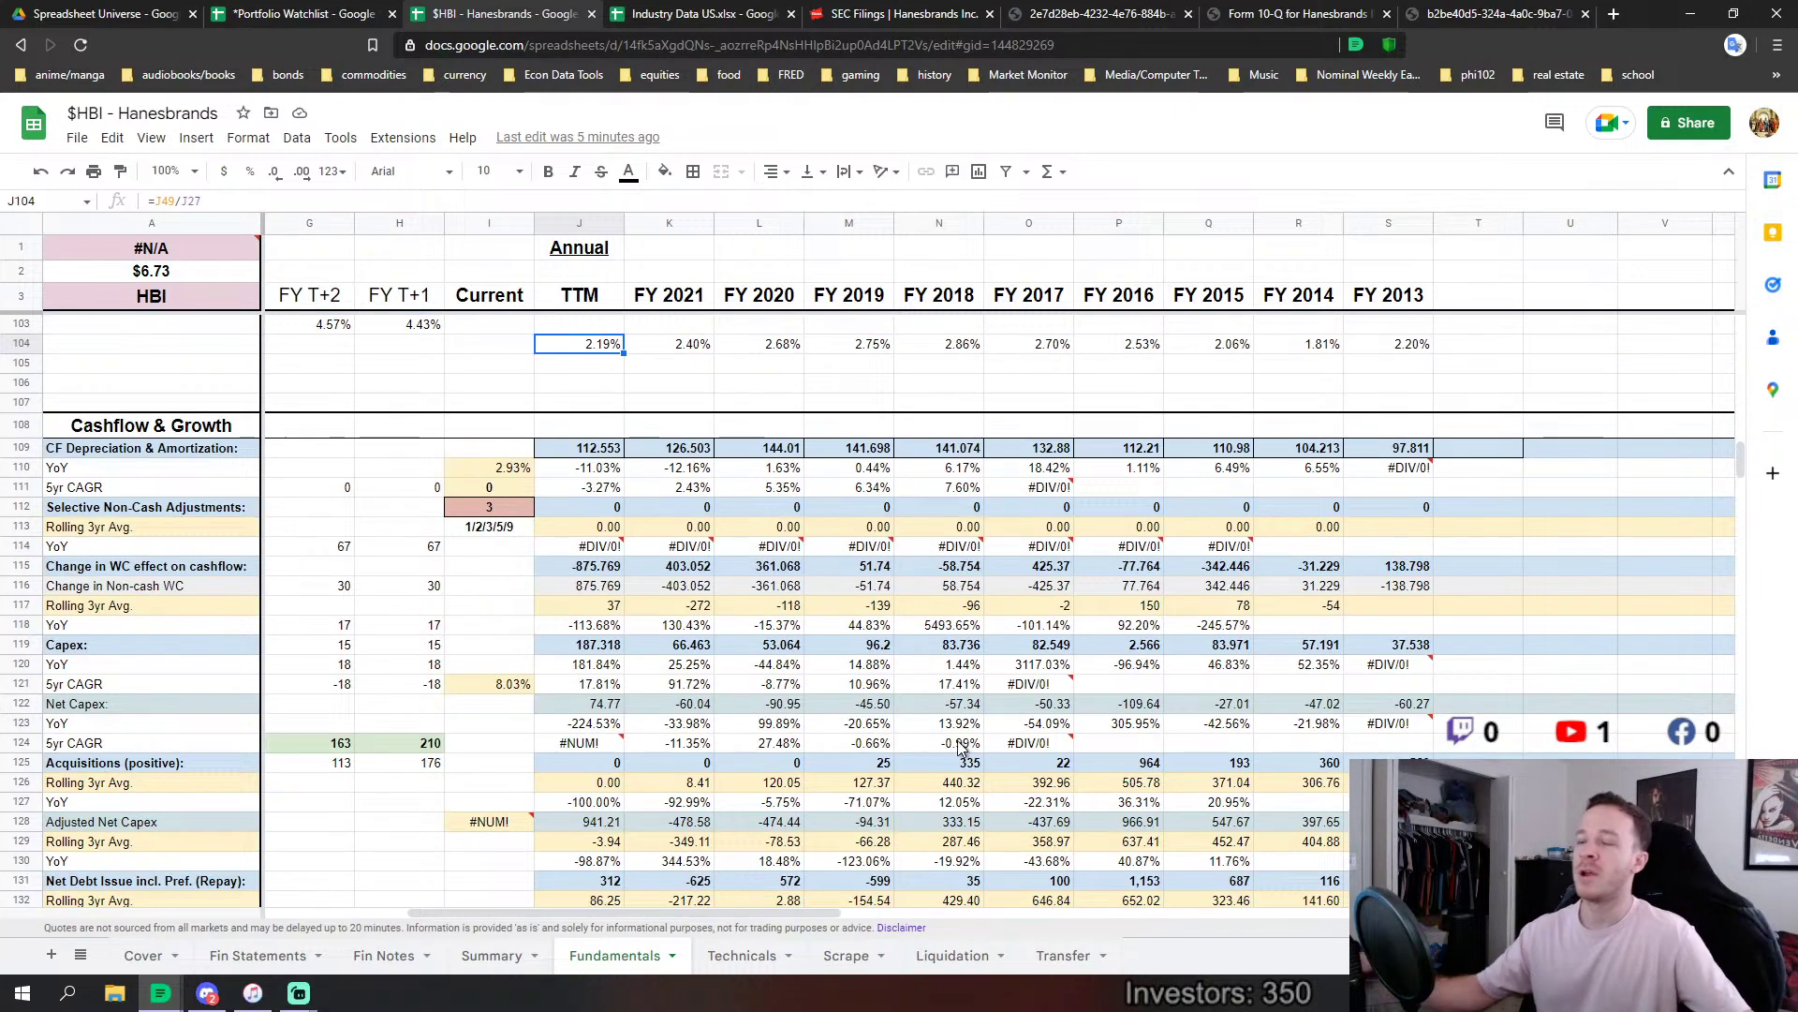
{"action": "scroll", "coordinate": [1007, 750], "scroll_direction": "down", "scroll_amount": 2}
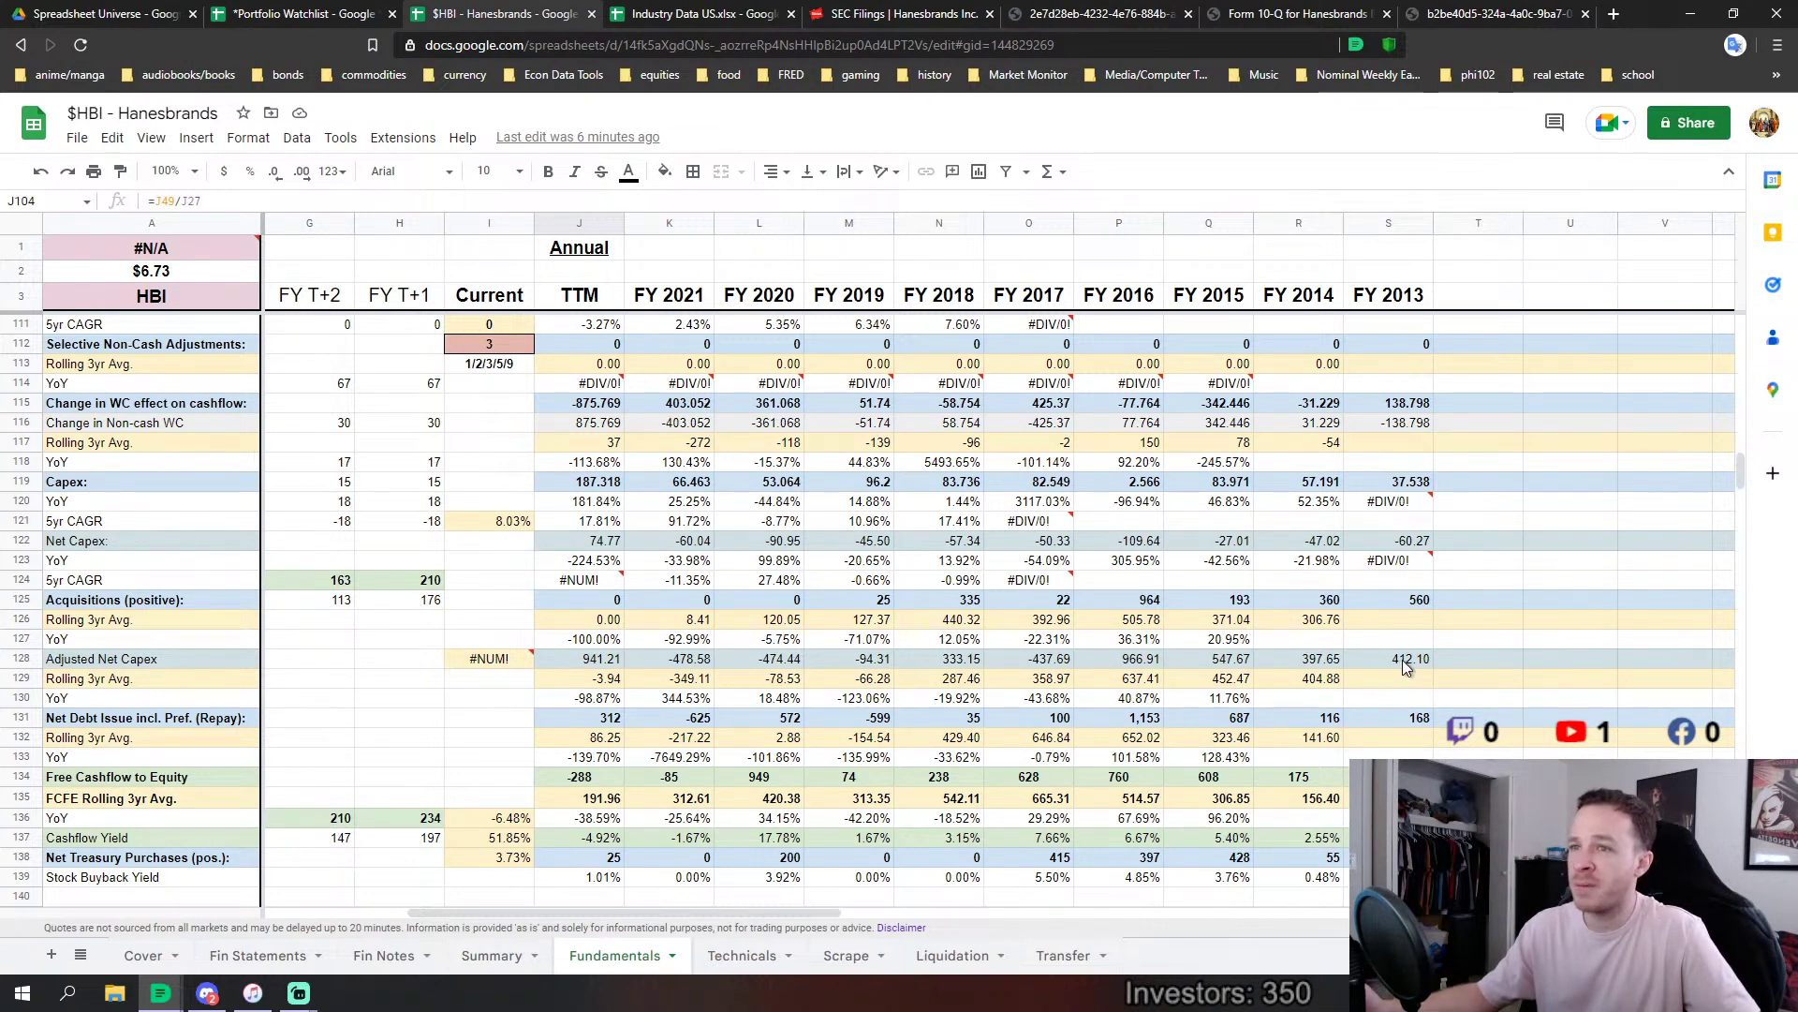
{"action": "left_click_drag", "start_coordinate": [1403, 659], "coordinate": [1002, 665]}
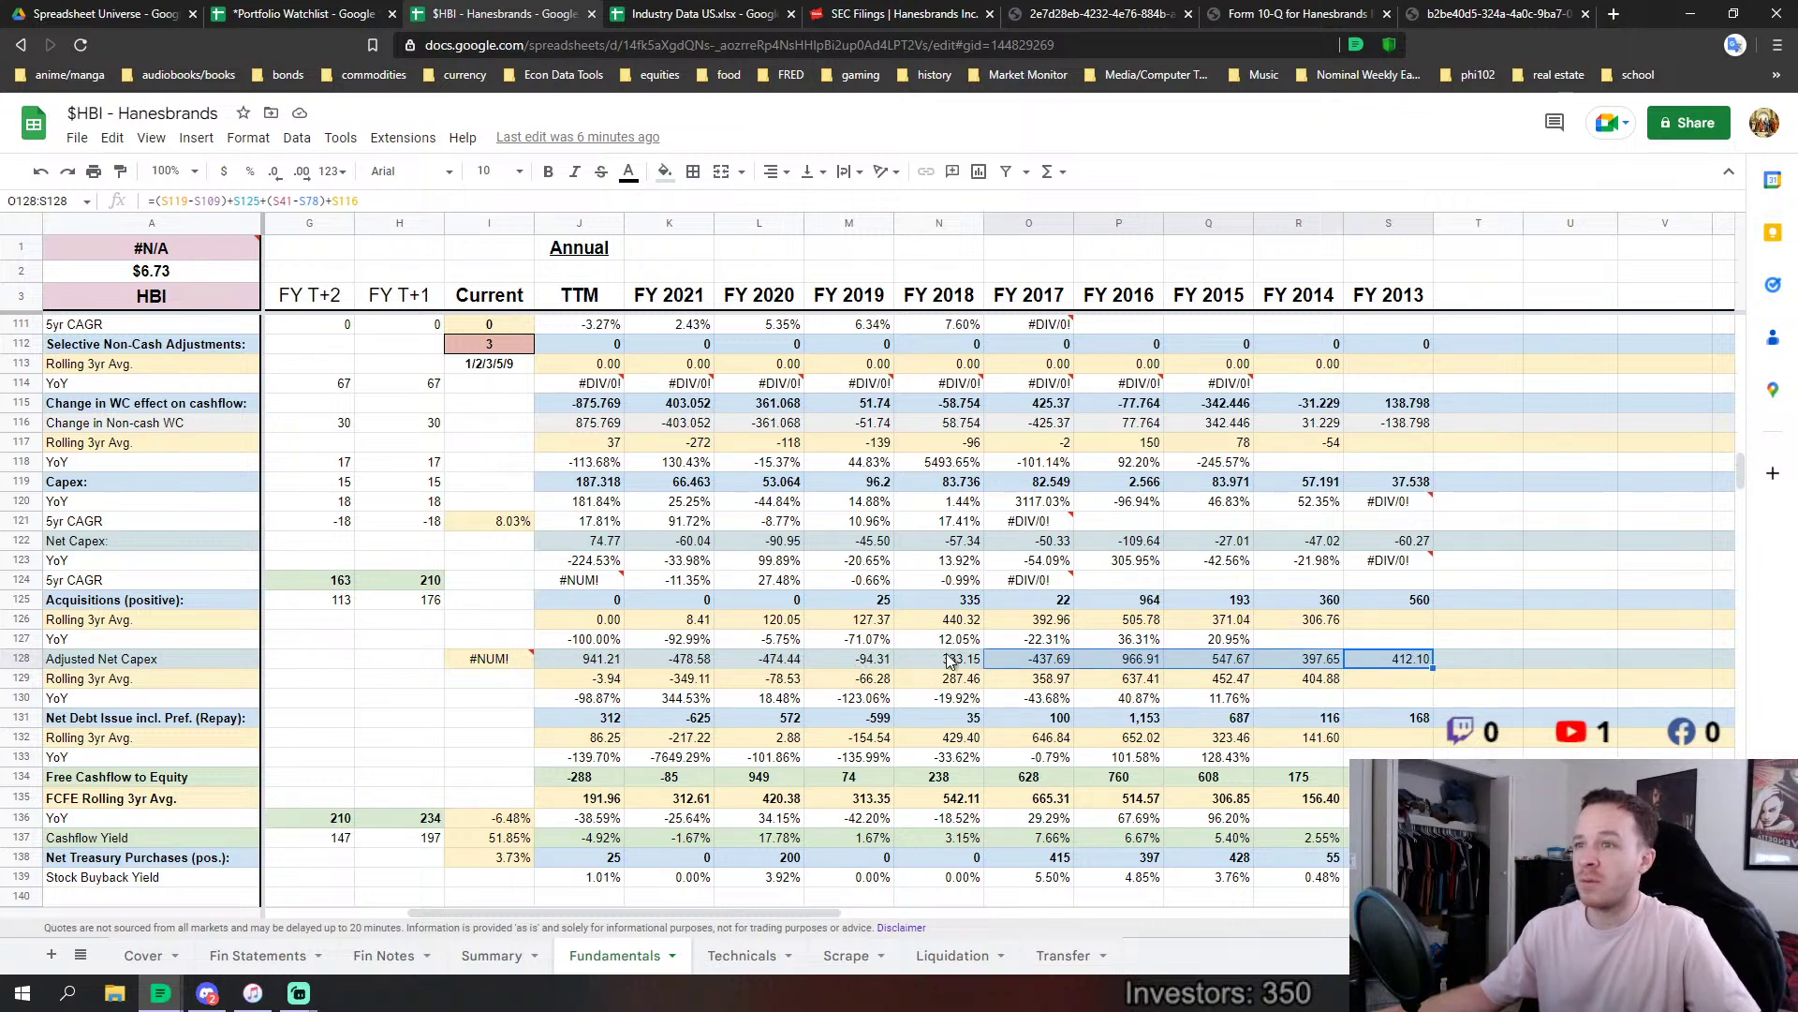
Examine Corrected Net Income from FY 2013 to FY 2017 for comparison with Adjusted Net Capex over the same years.
{"action": "scroll", "coordinate": [946, 668], "scroll_direction": "up", "scroll_amount": 6}
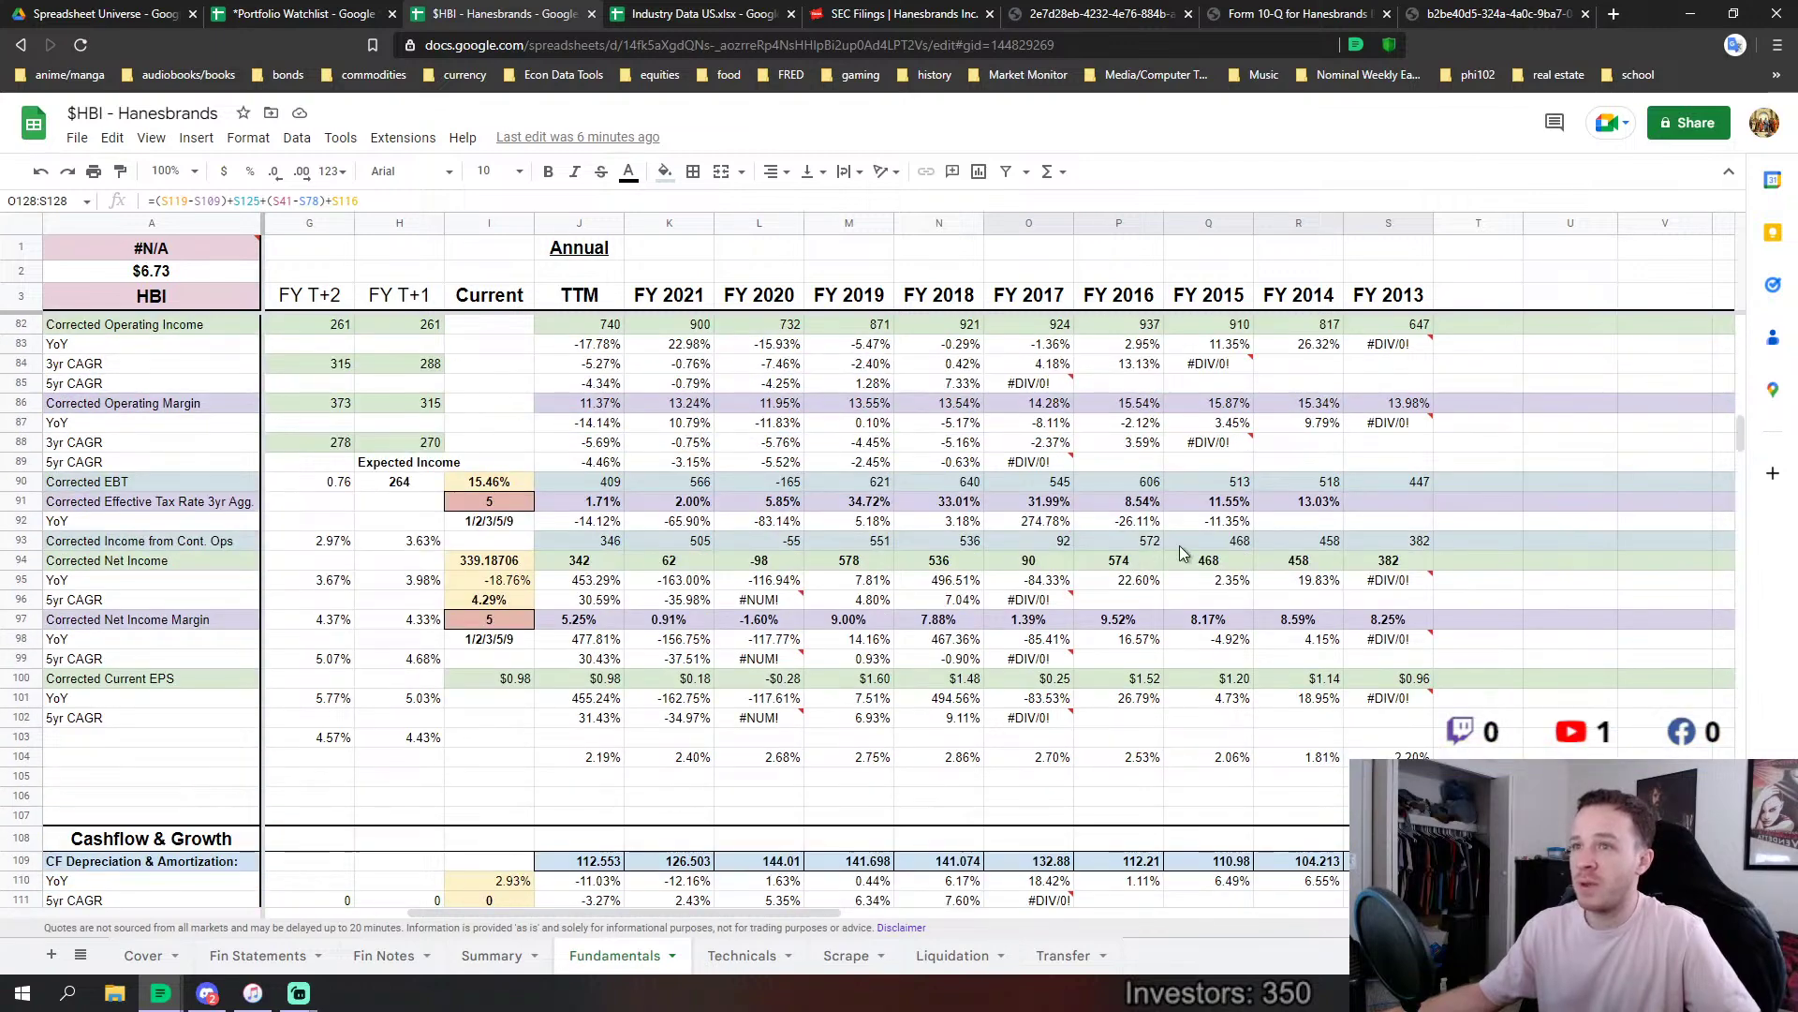
{"action": "left_click_drag", "start_coordinate": [1378, 564], "coordinate": [1005, 568]}
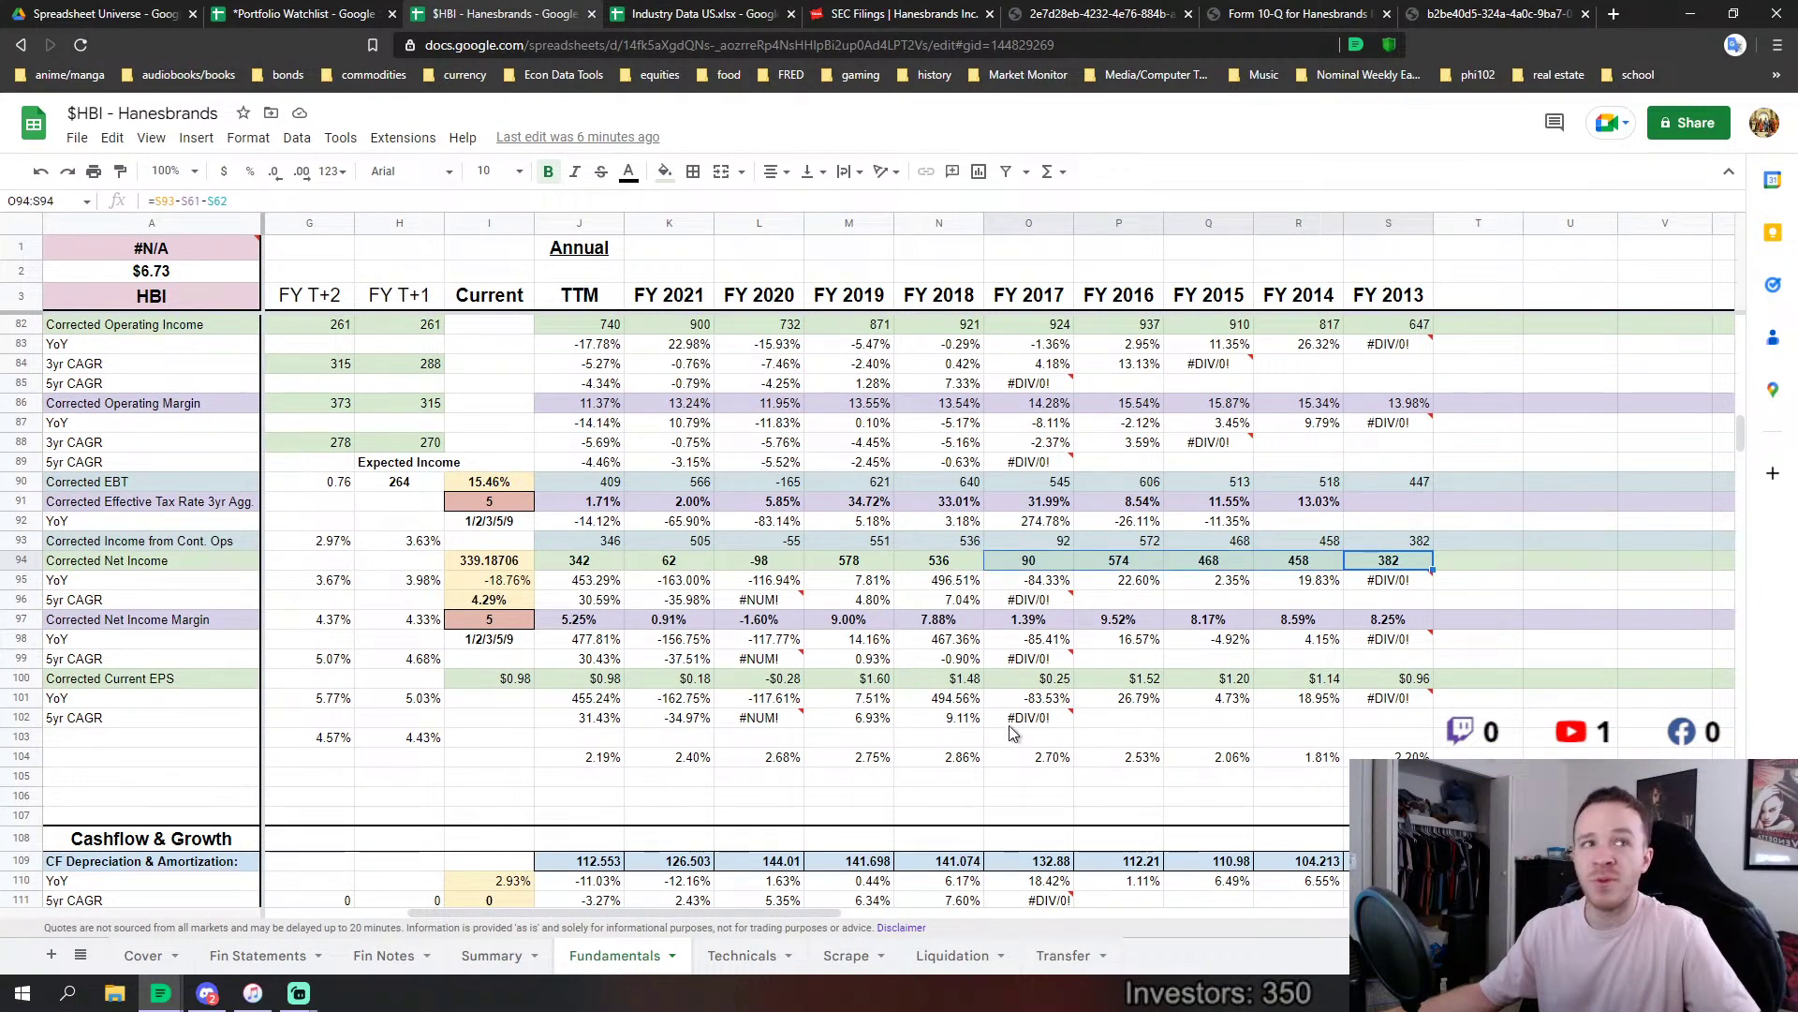
{"action": "mouse_move", "coordinate": [1008, 728]}
{"action": "scroll", "coordinate": [1008, 728], "scroll_direction": "down", "scroll_amount": 6}
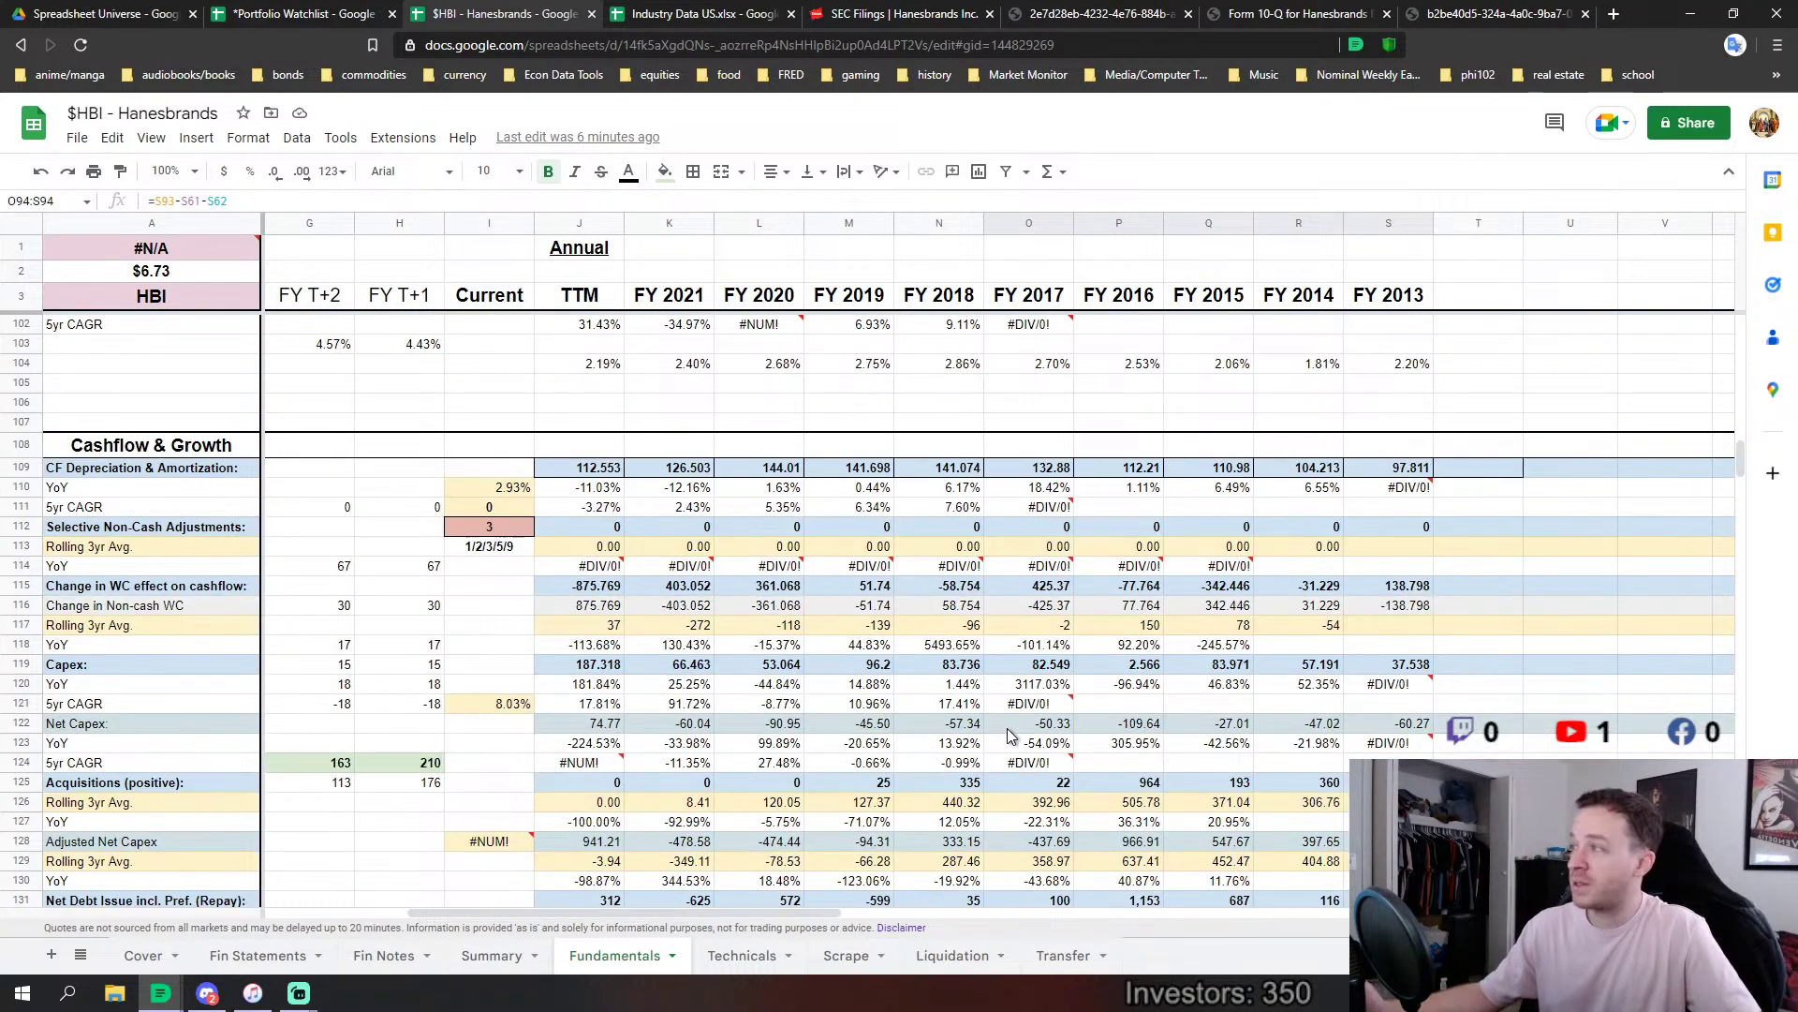
Compare Adjusted Net Capex with Corrected Net Income from FY 2018 to TTM.
{"action": "scroll", "coordinate": [1008, 727], "scroll_direction": "down", "scroll_amount": 2}
{"action": "scroll", "coordinate": [1008, 727], "scroll_direction": "up", "scroll_amount": 2}
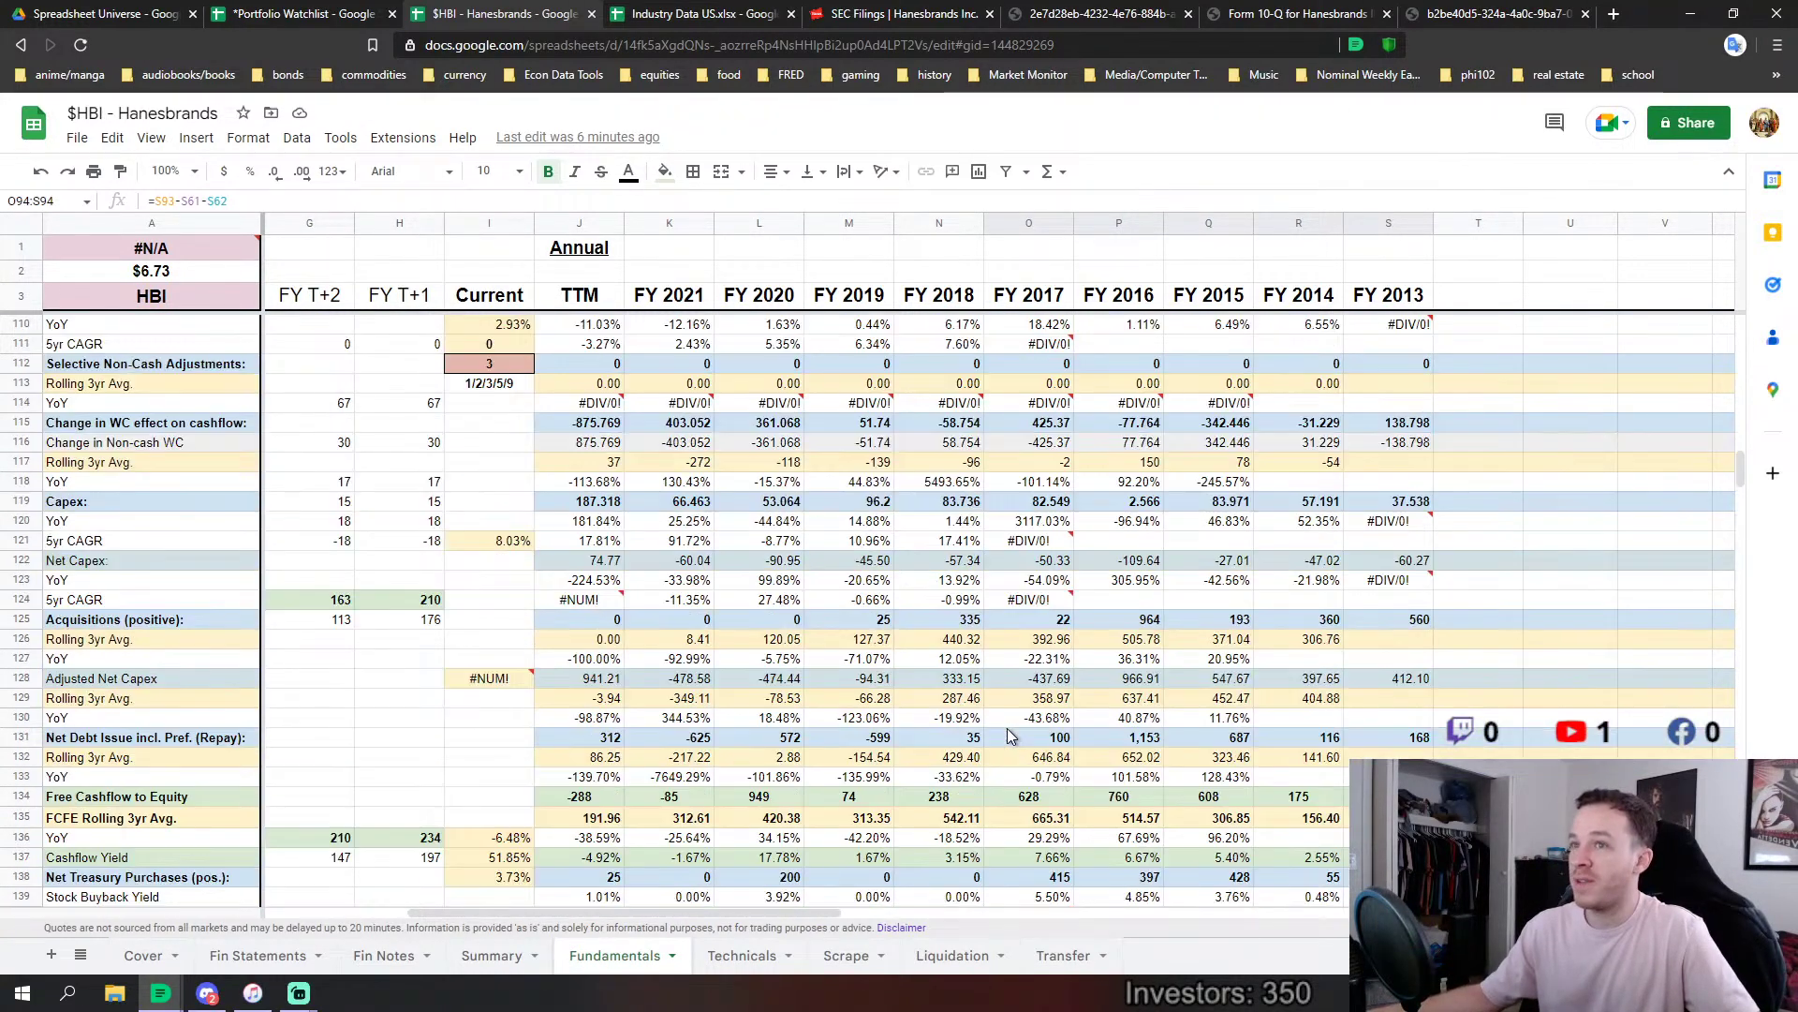
{"action": "left_click_drag", "start_coordinate": [961, 689], "coordinate": [590, 686]}
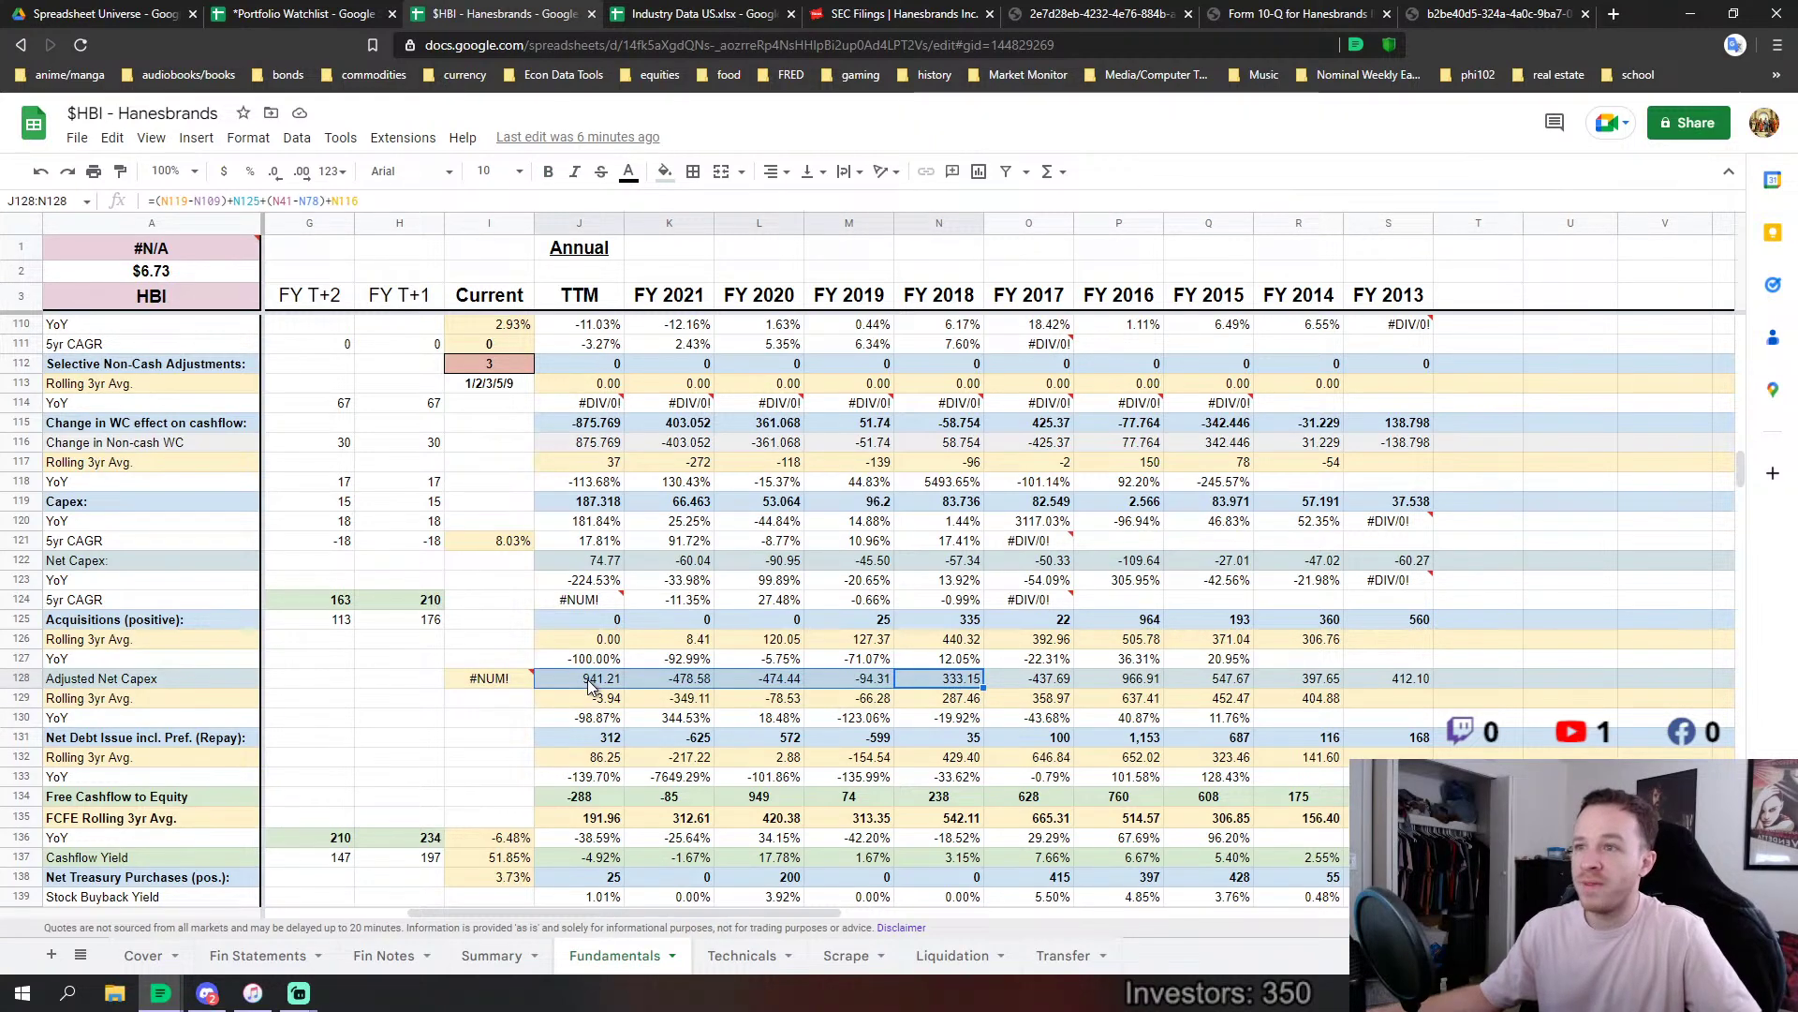
{"action": "scroll", "coordinate": [757, 539], "scroll_direction": "up", "scroll_amount": 4}
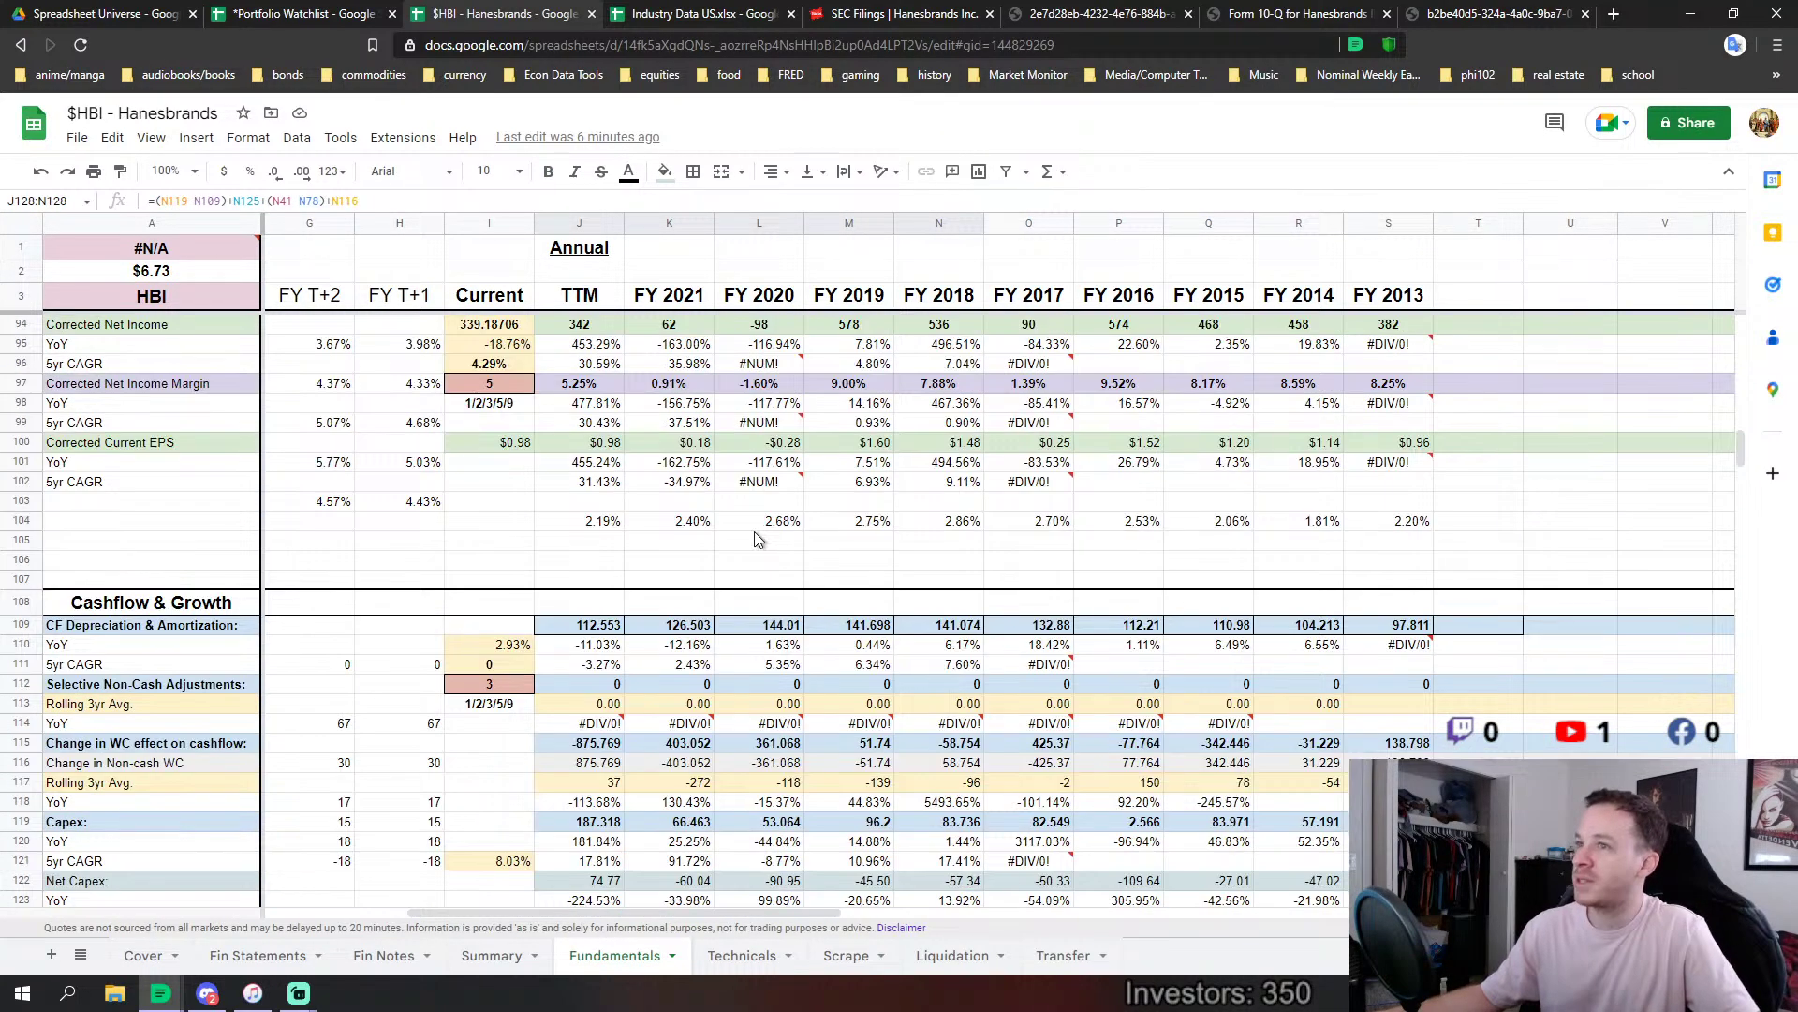
{"action": "scroll", "coordinate": [757, 539], "scroll_direction": "up", "scroll_amount": 4}
{"action": "left_click_drag", "start_coordinate": [592, 589], "coordinate": [957, 584]}
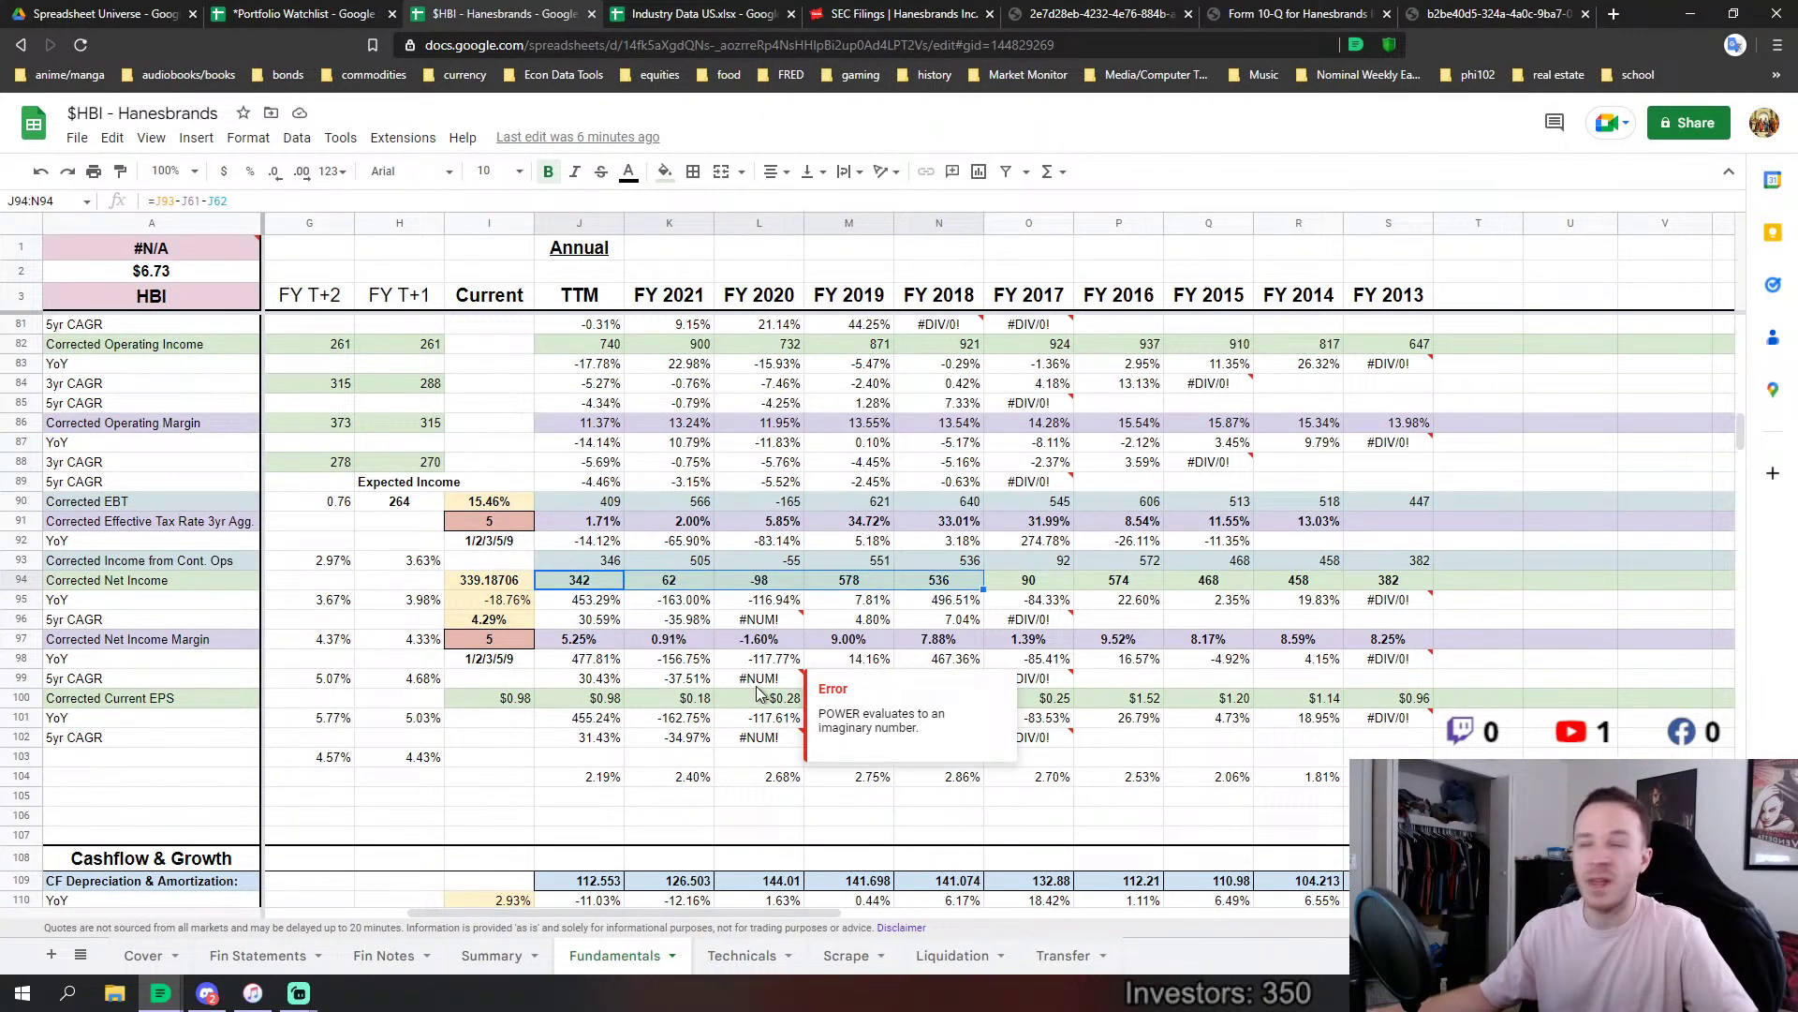
Trace Net Debt Issue incl. Pref. (Repay) from FY 2013 to TTM, inspecting the FY 2019 YoY change and the FY 2021 figure.
{"action": "scroll", "coordinate": [754, 684], "scroll_direction": "down", "scroll_amount": 8}
{"action": "scroll", "coordinate": [637, 699], "scroll_direction": "down", "scroll_amount": 5}
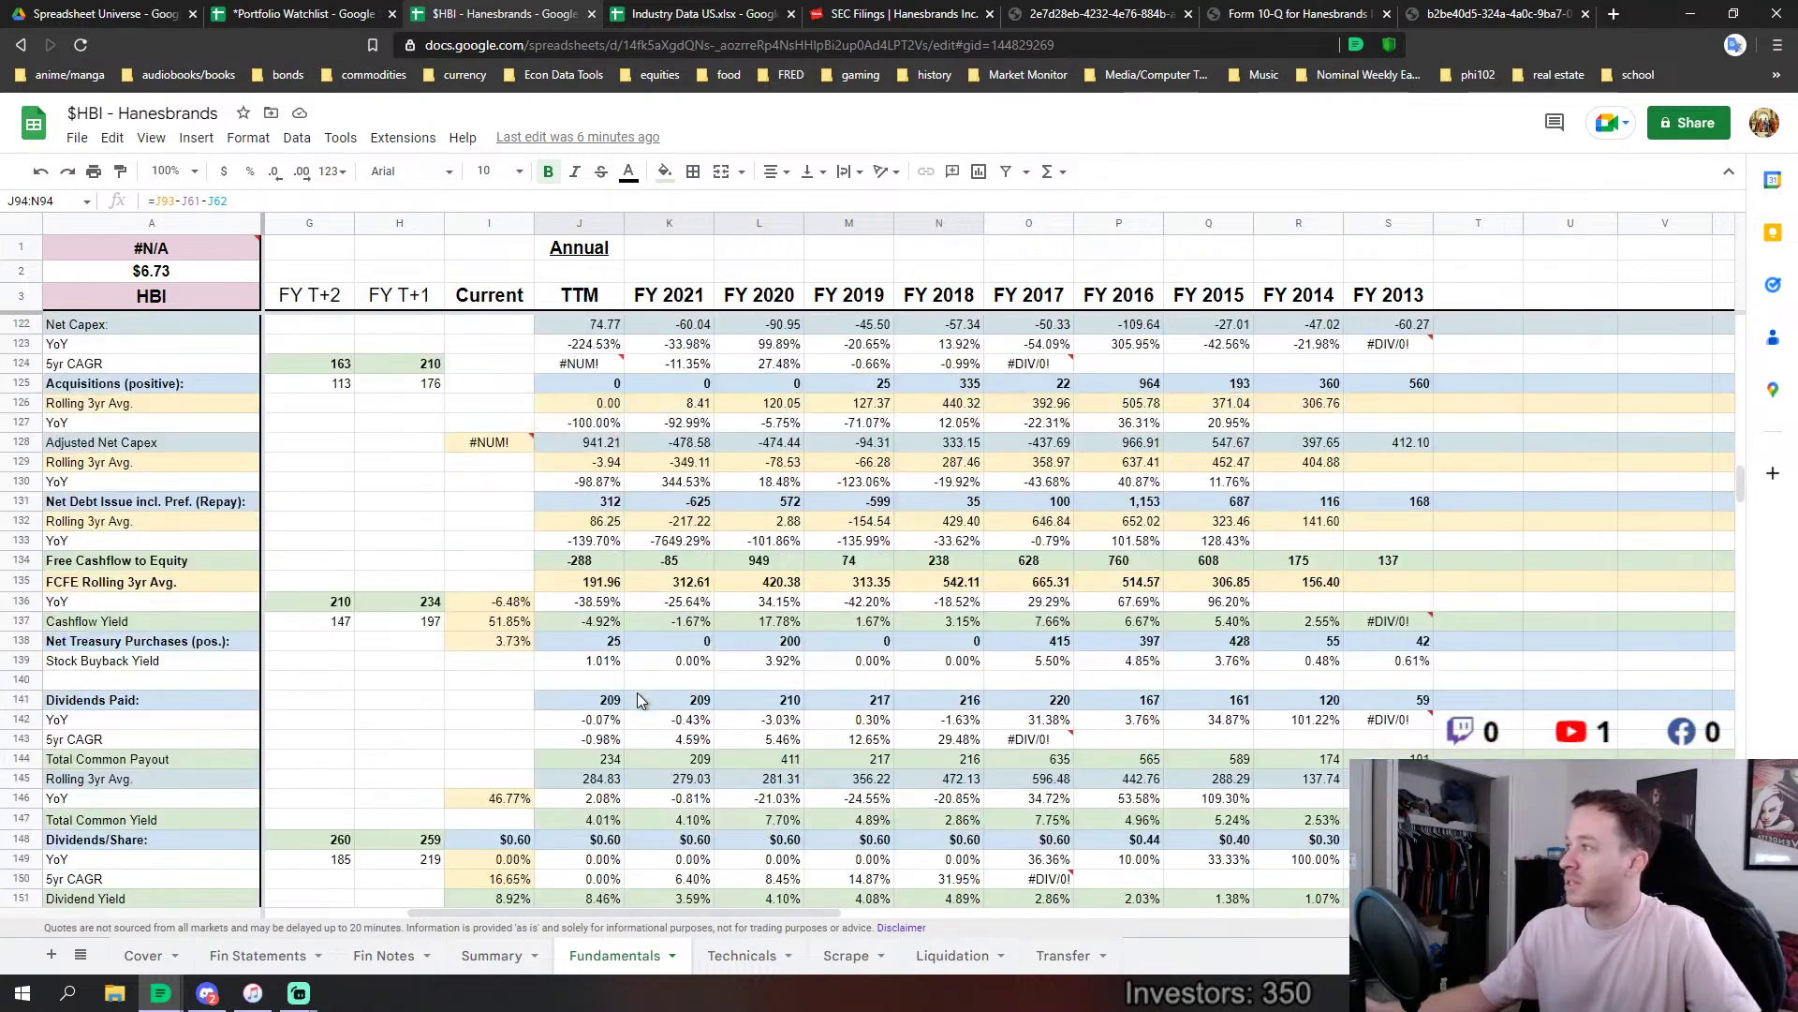
{"action": "scroll", "coordinate": [637, 699], "scroll_direction": "up", "scroll_amount": 5}
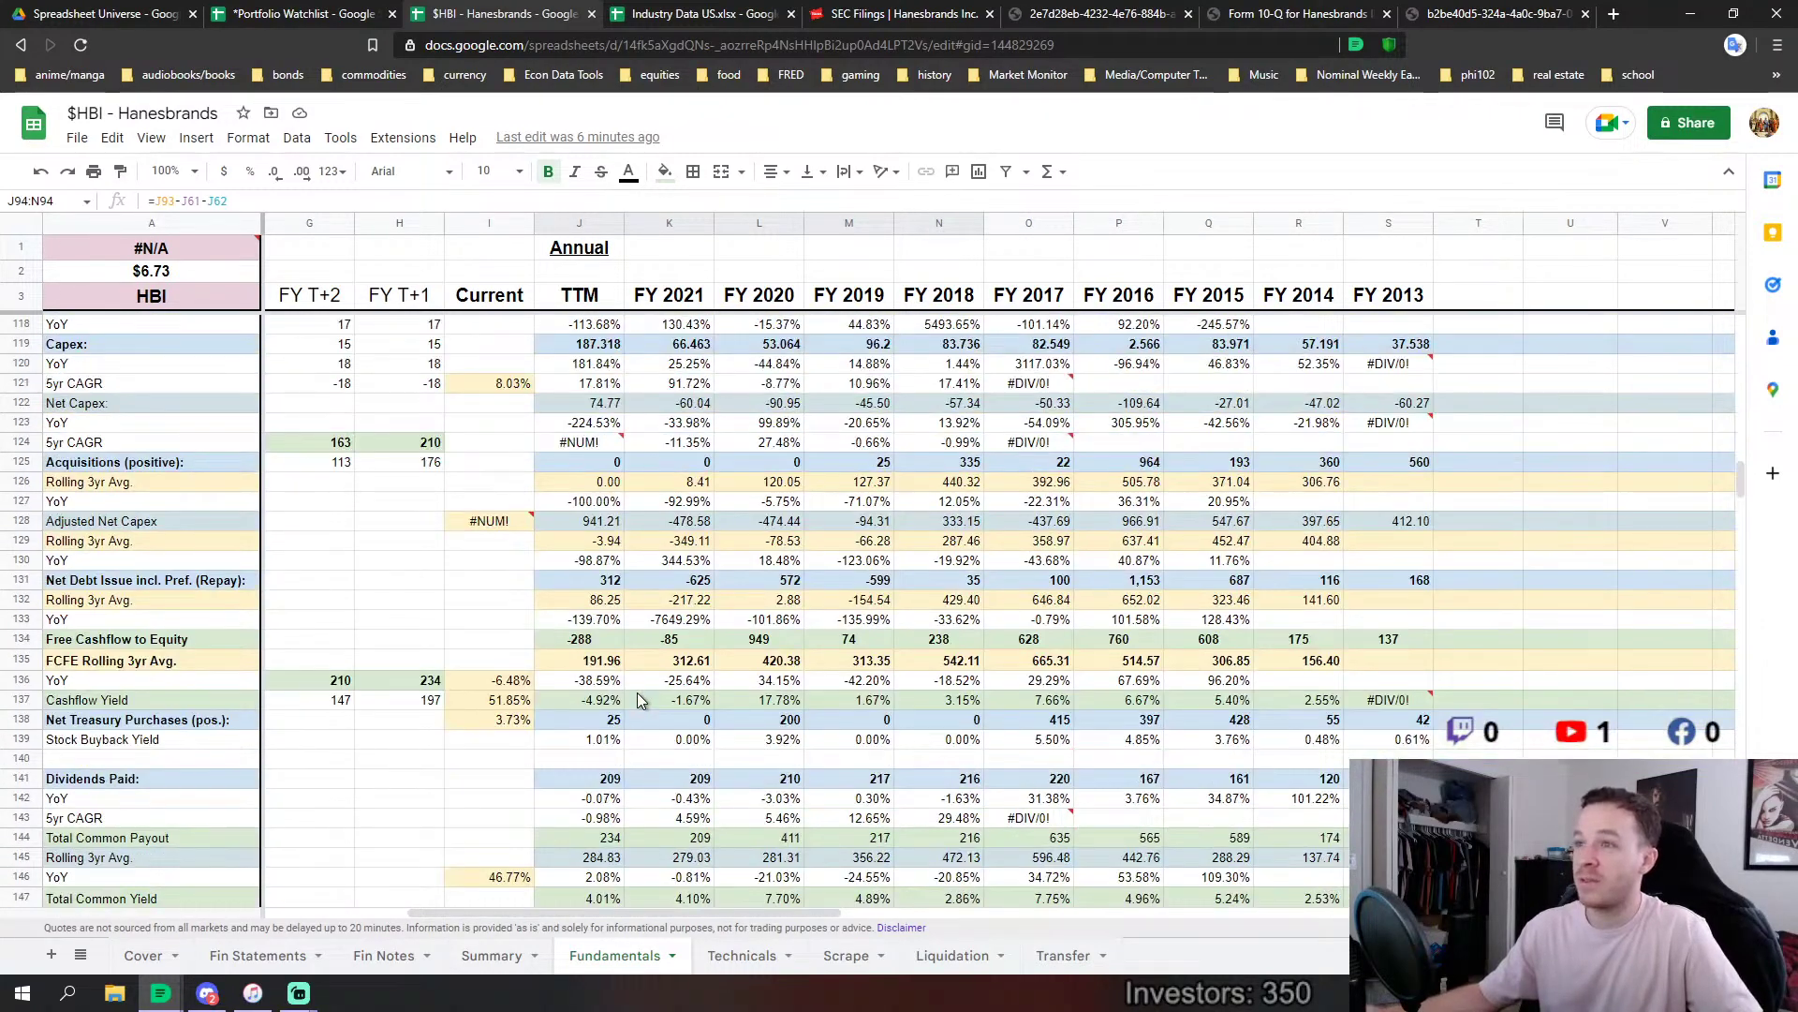
{"action": "scroll", "coordinate": [637, 698], "scroll_direction": "down", "scroll_amount": 2}
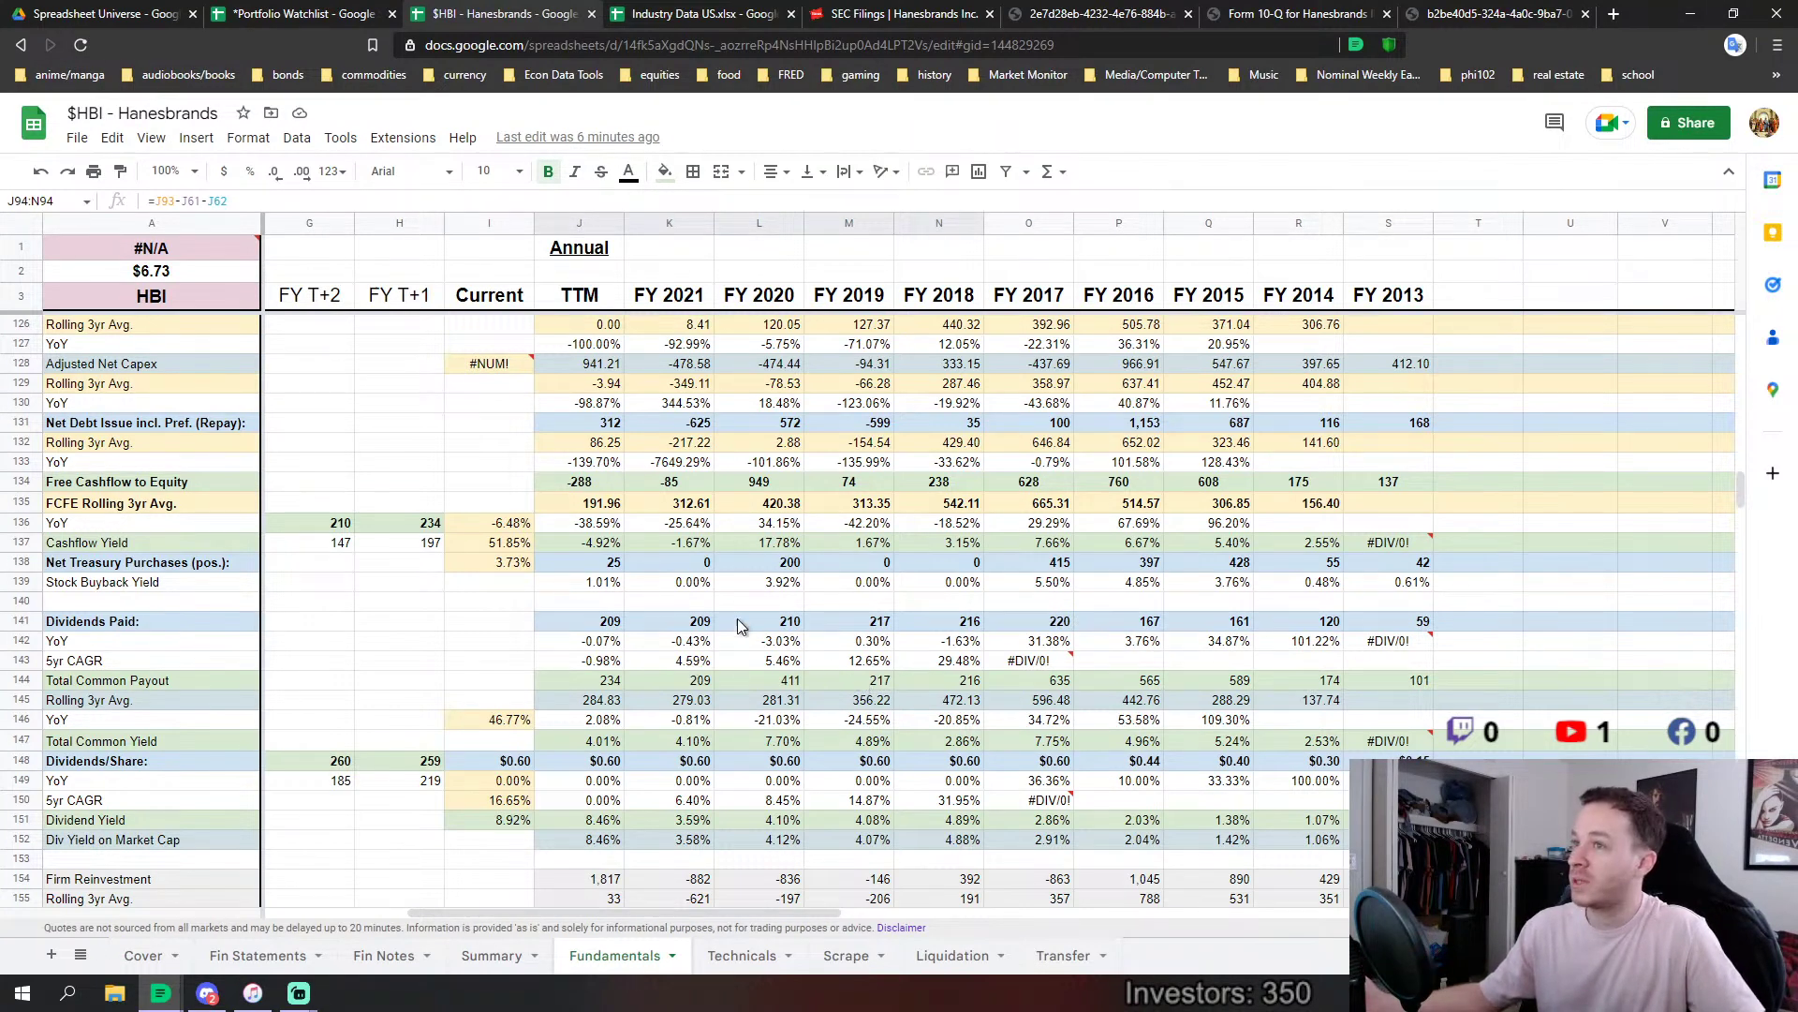
{"action": "scroll", "coordinate": [783, 592], "scroll_direction": "up", "scroll_amount": 2}
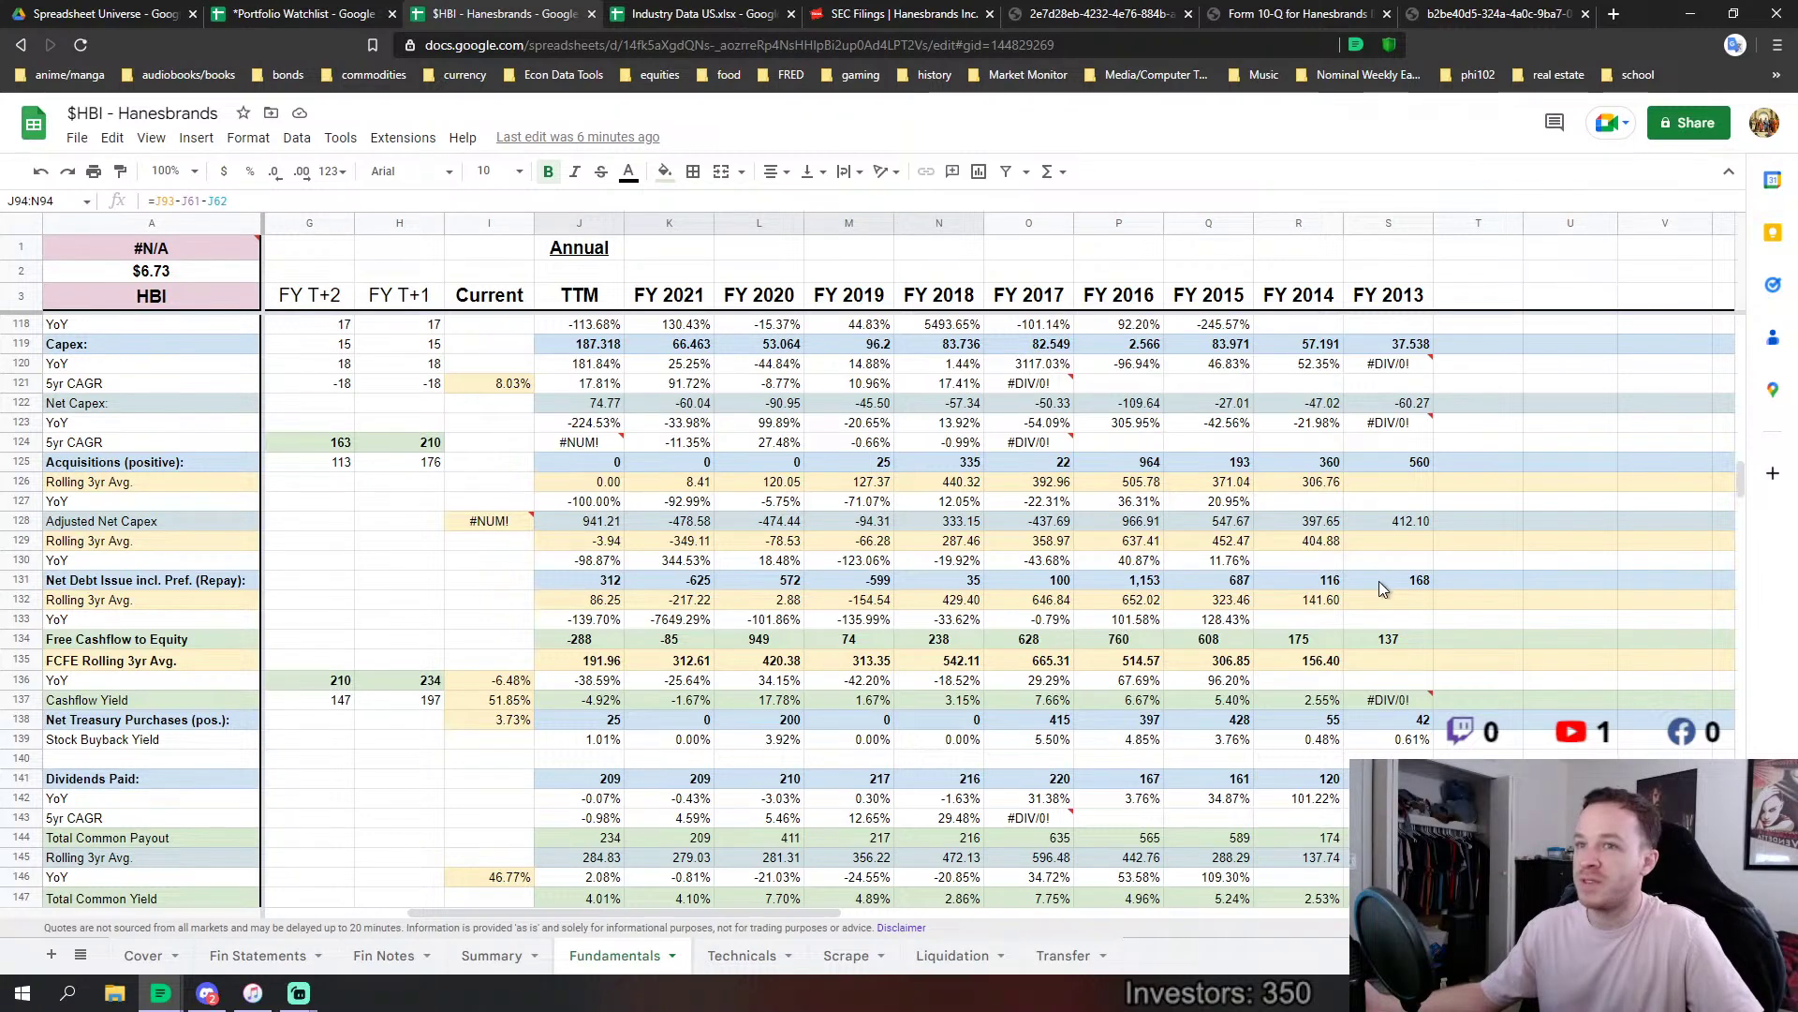
{"action": "left_click_drag", "start_coordinate": [1396, 580], "coordinate": [590, 582]}
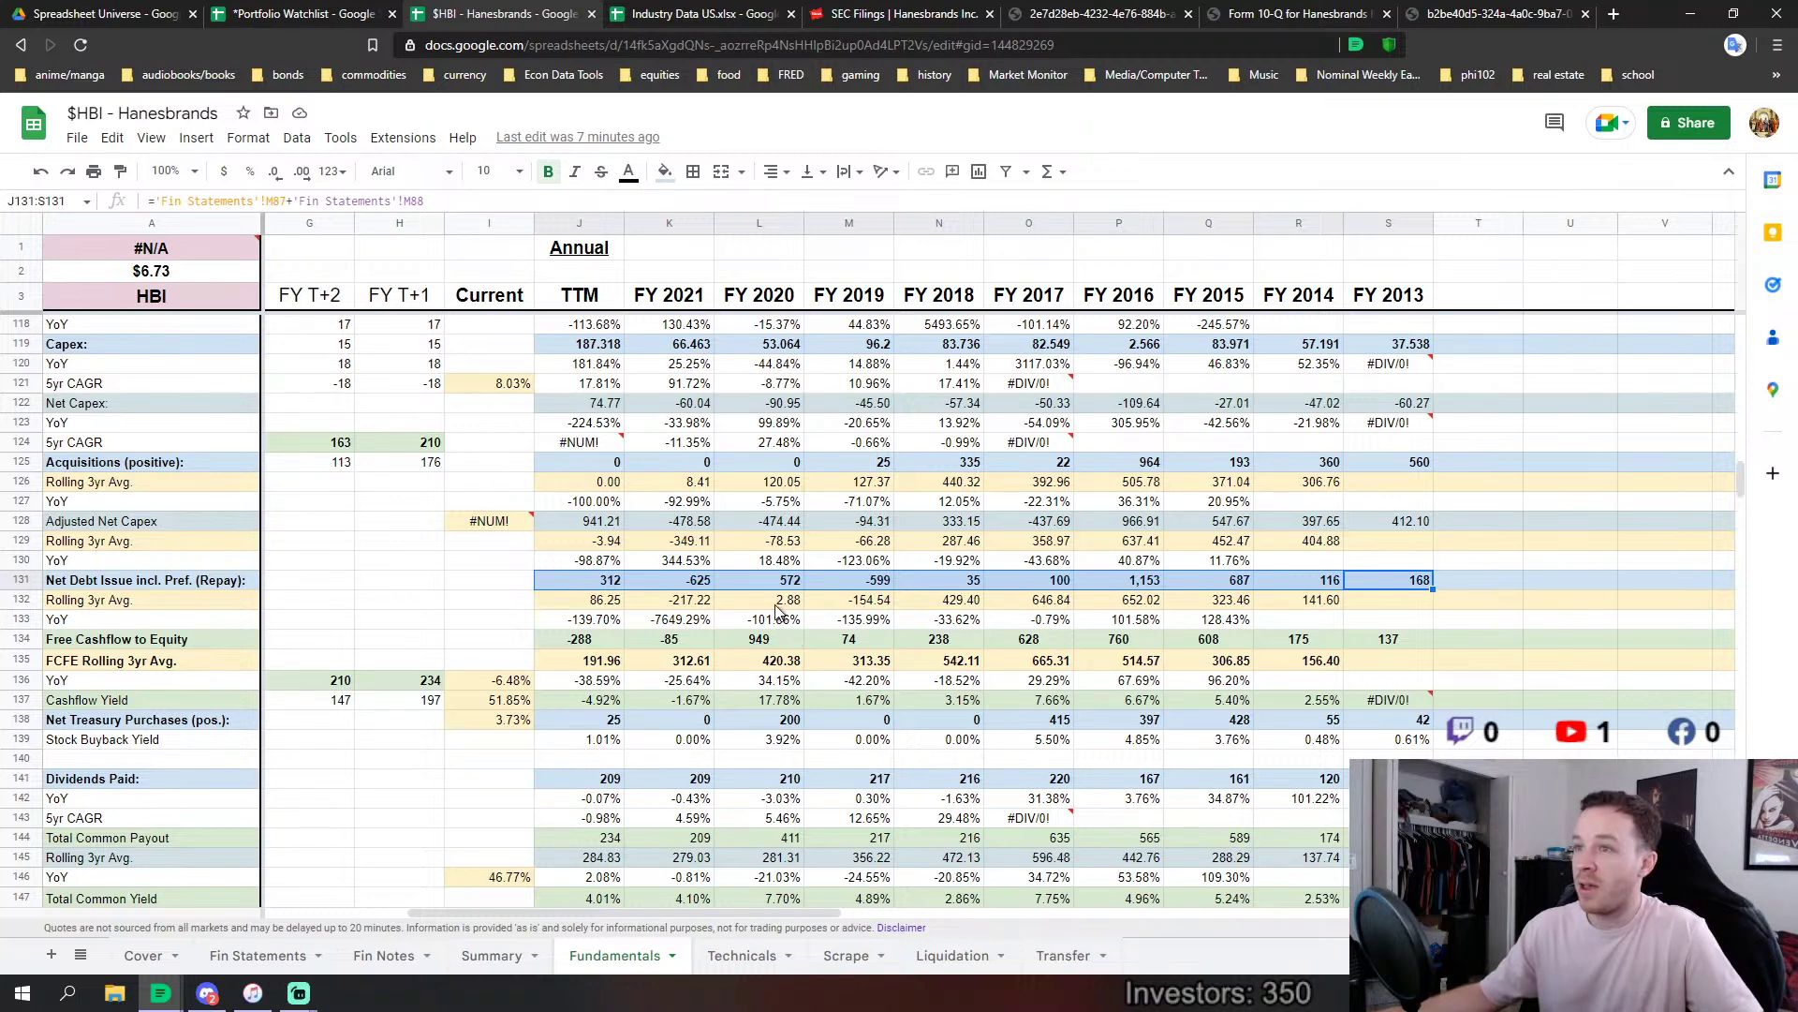
{"action": "left_click", "coordinate": [852, 620]}
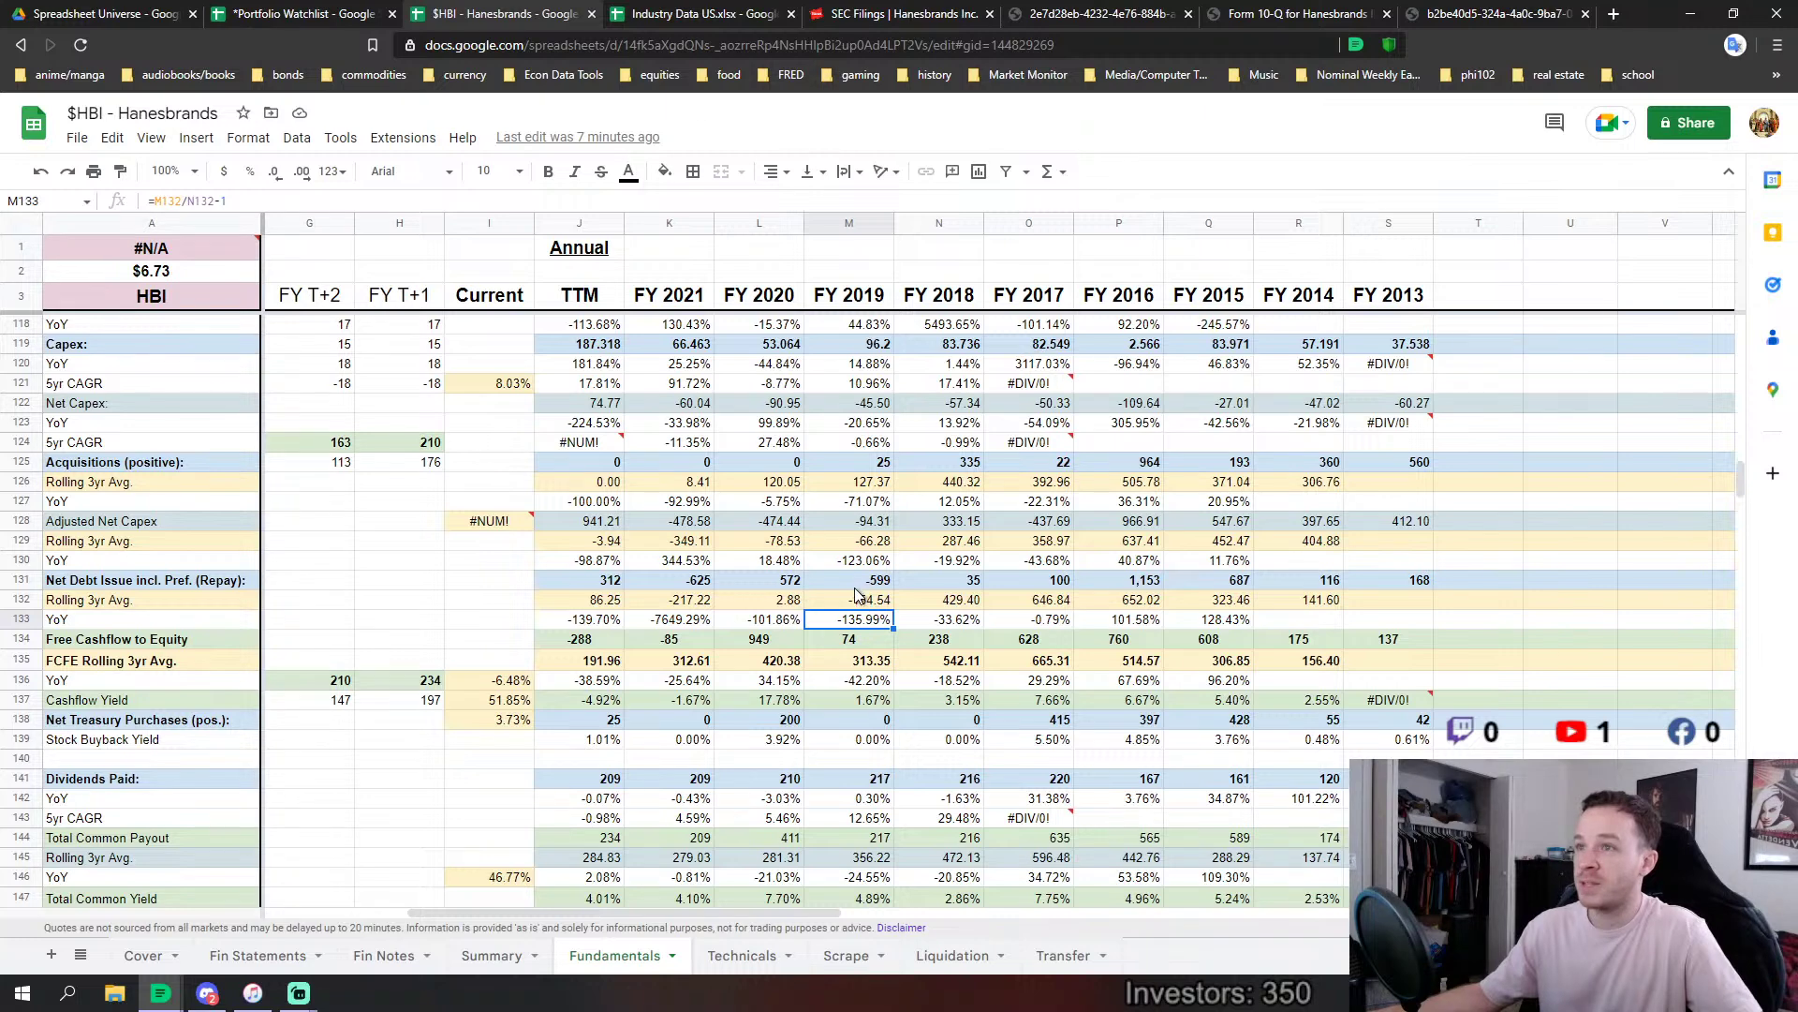
{"action": "left_click", "coordinate": [633, 582]}
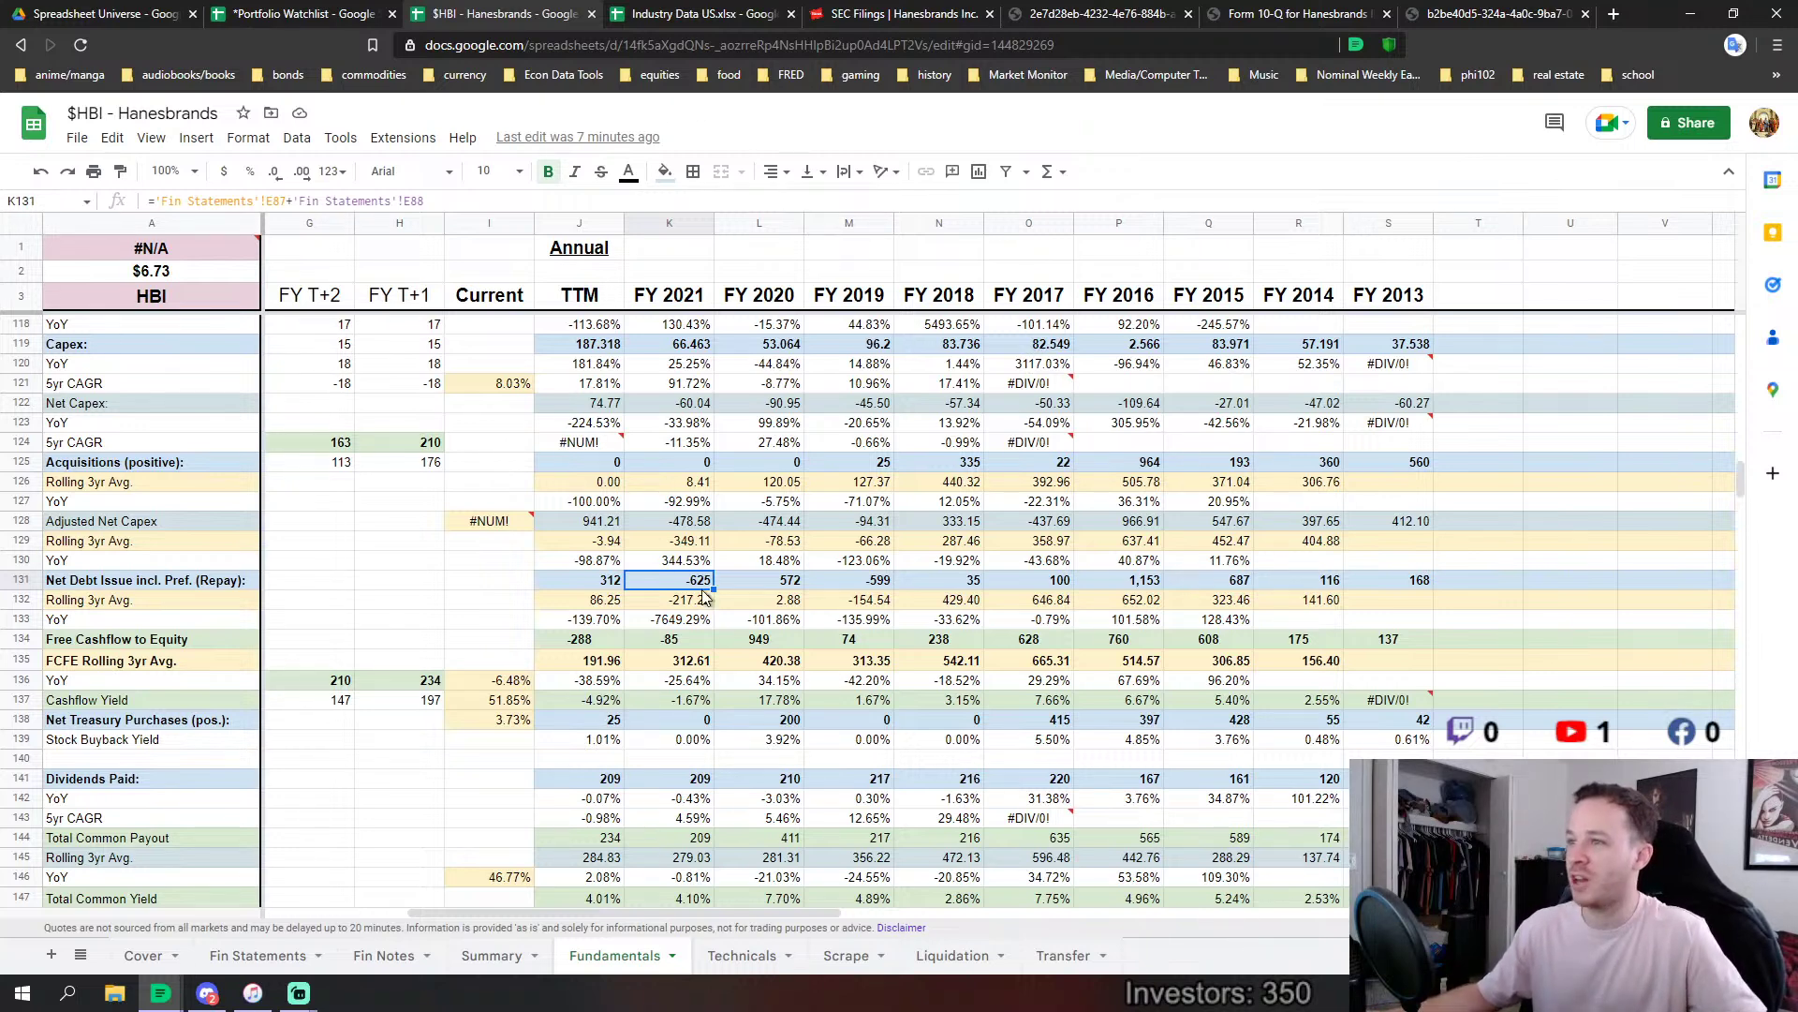
Compare Free Cashflow to Equity with Total Common Payout for FY 2013–FY 2017, FY 2018–TTM and the whole period.
{"action": "scroll", "coordinate": [675, 585], "scroll_direction": "down", "scroll_amount": 3}
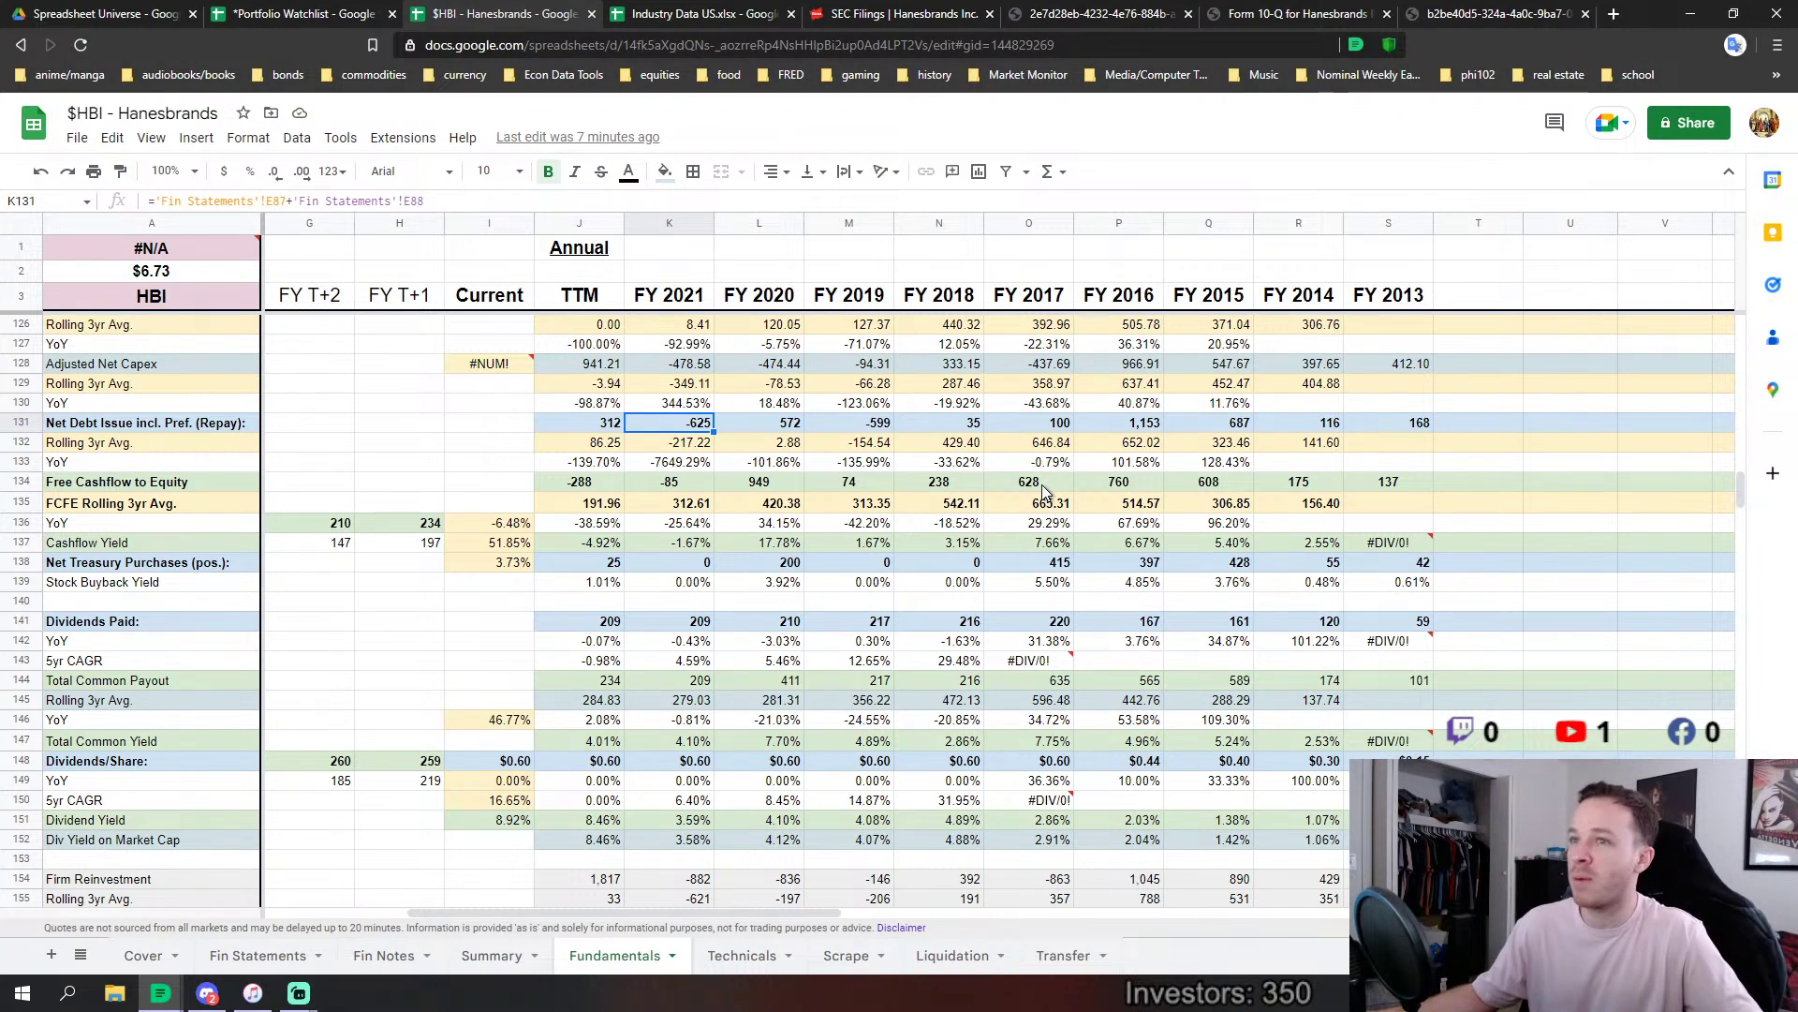
{"action": "left_click_drag", "start_coordinate": [1043, 487], "coordinate": [1400, 482]}
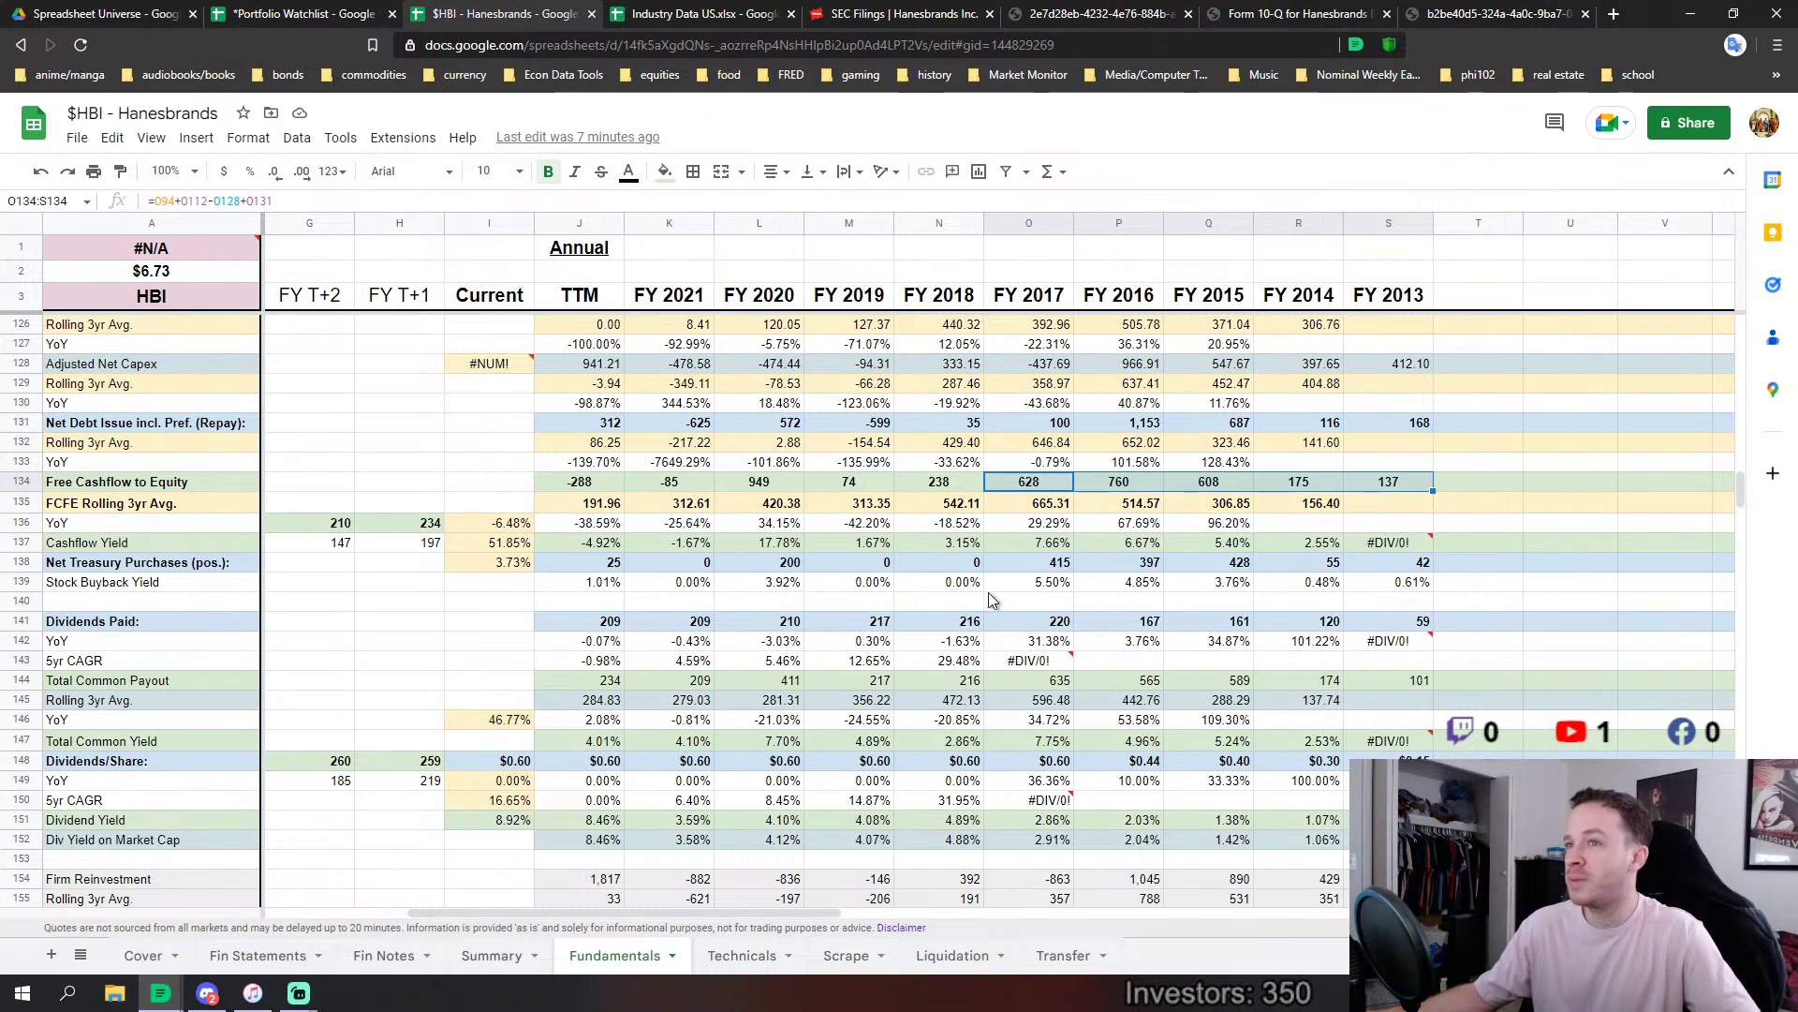
{"action": "left_click_drag", "start_coordinate": [1049, 680], "coordinate": [1378, 676]}
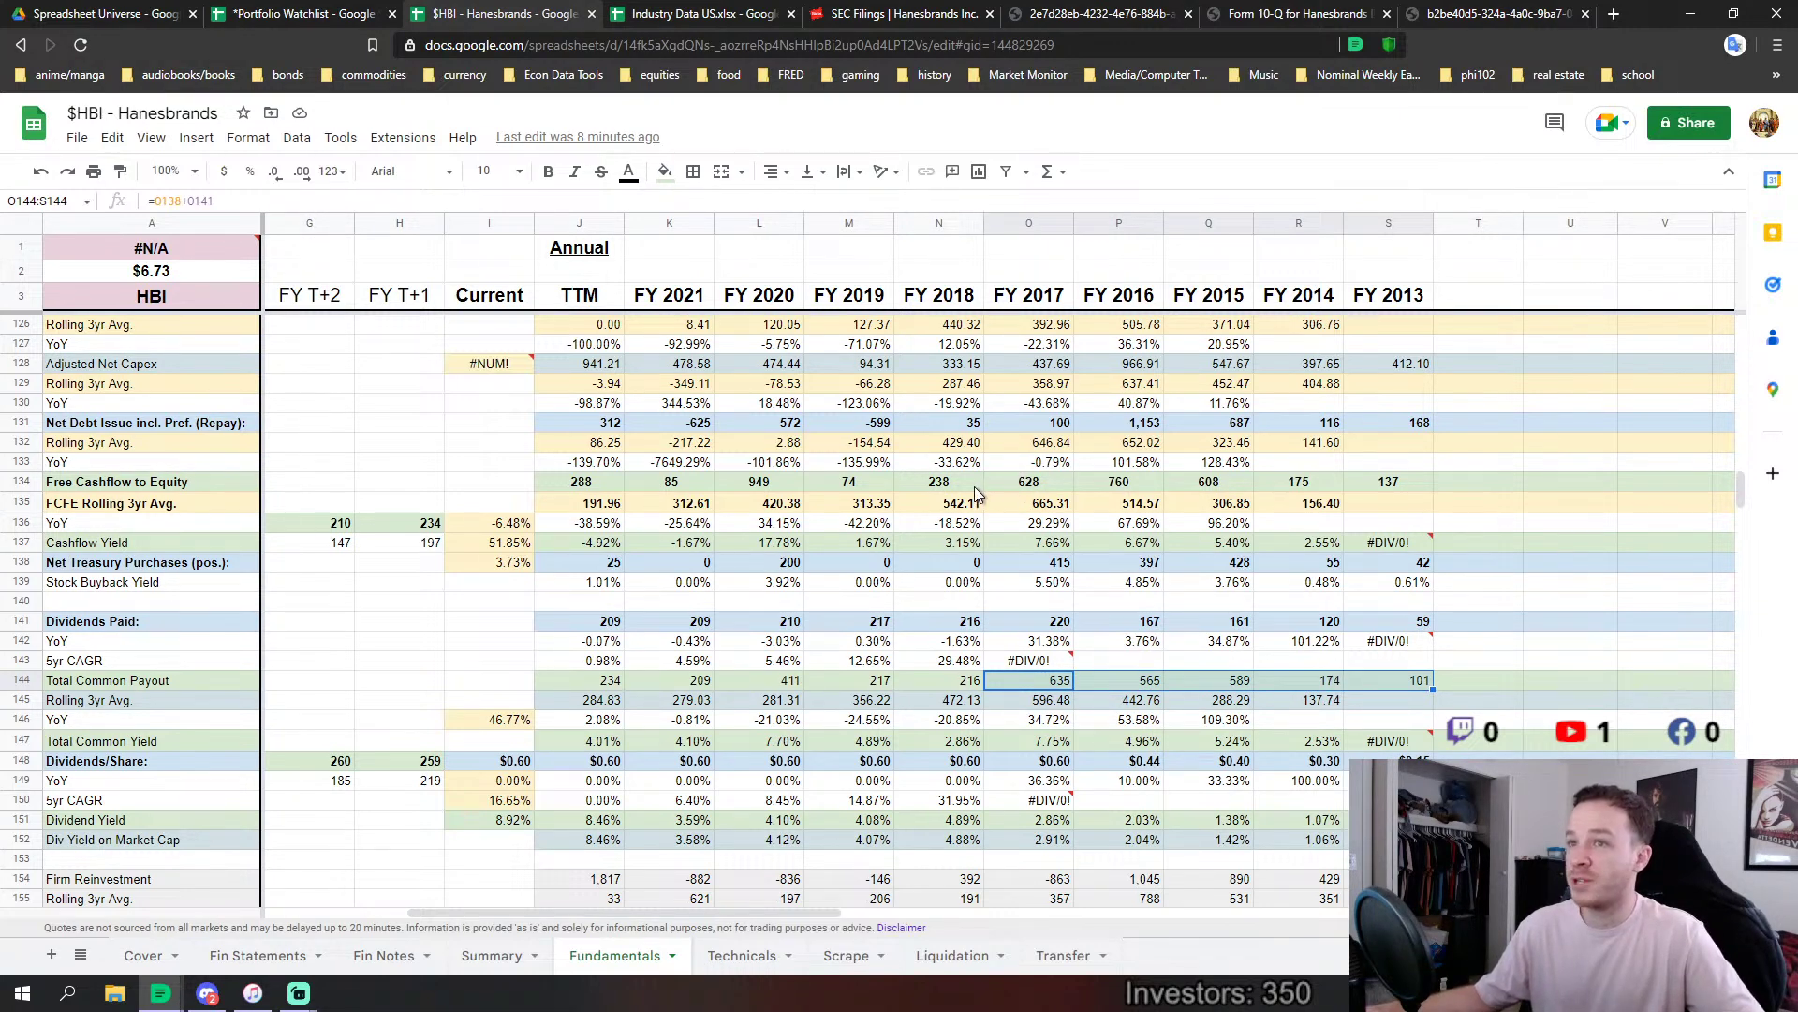
{"action": "left_click_drag", "start_coordinate": [951, 485], "coordinate": [598, 483]}
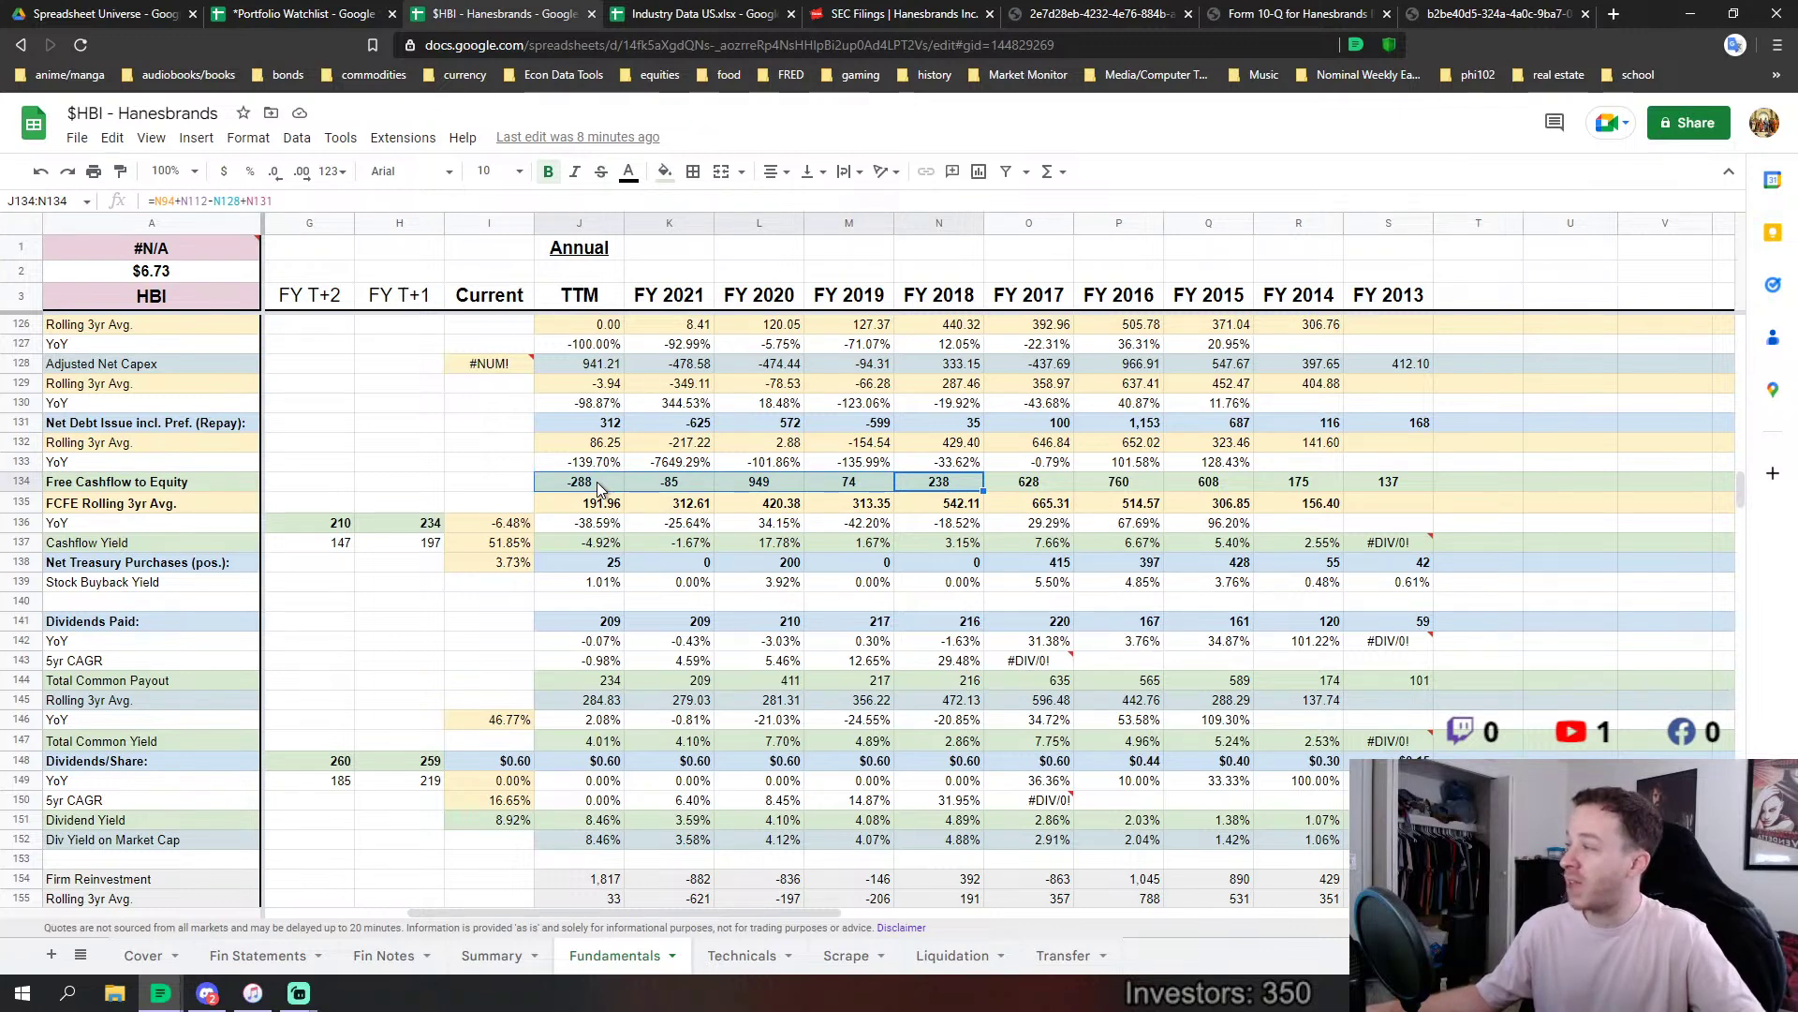
{"action": "left_click_drag", "start_coordinate": [967, 683], "coordinate": [582, 695]}
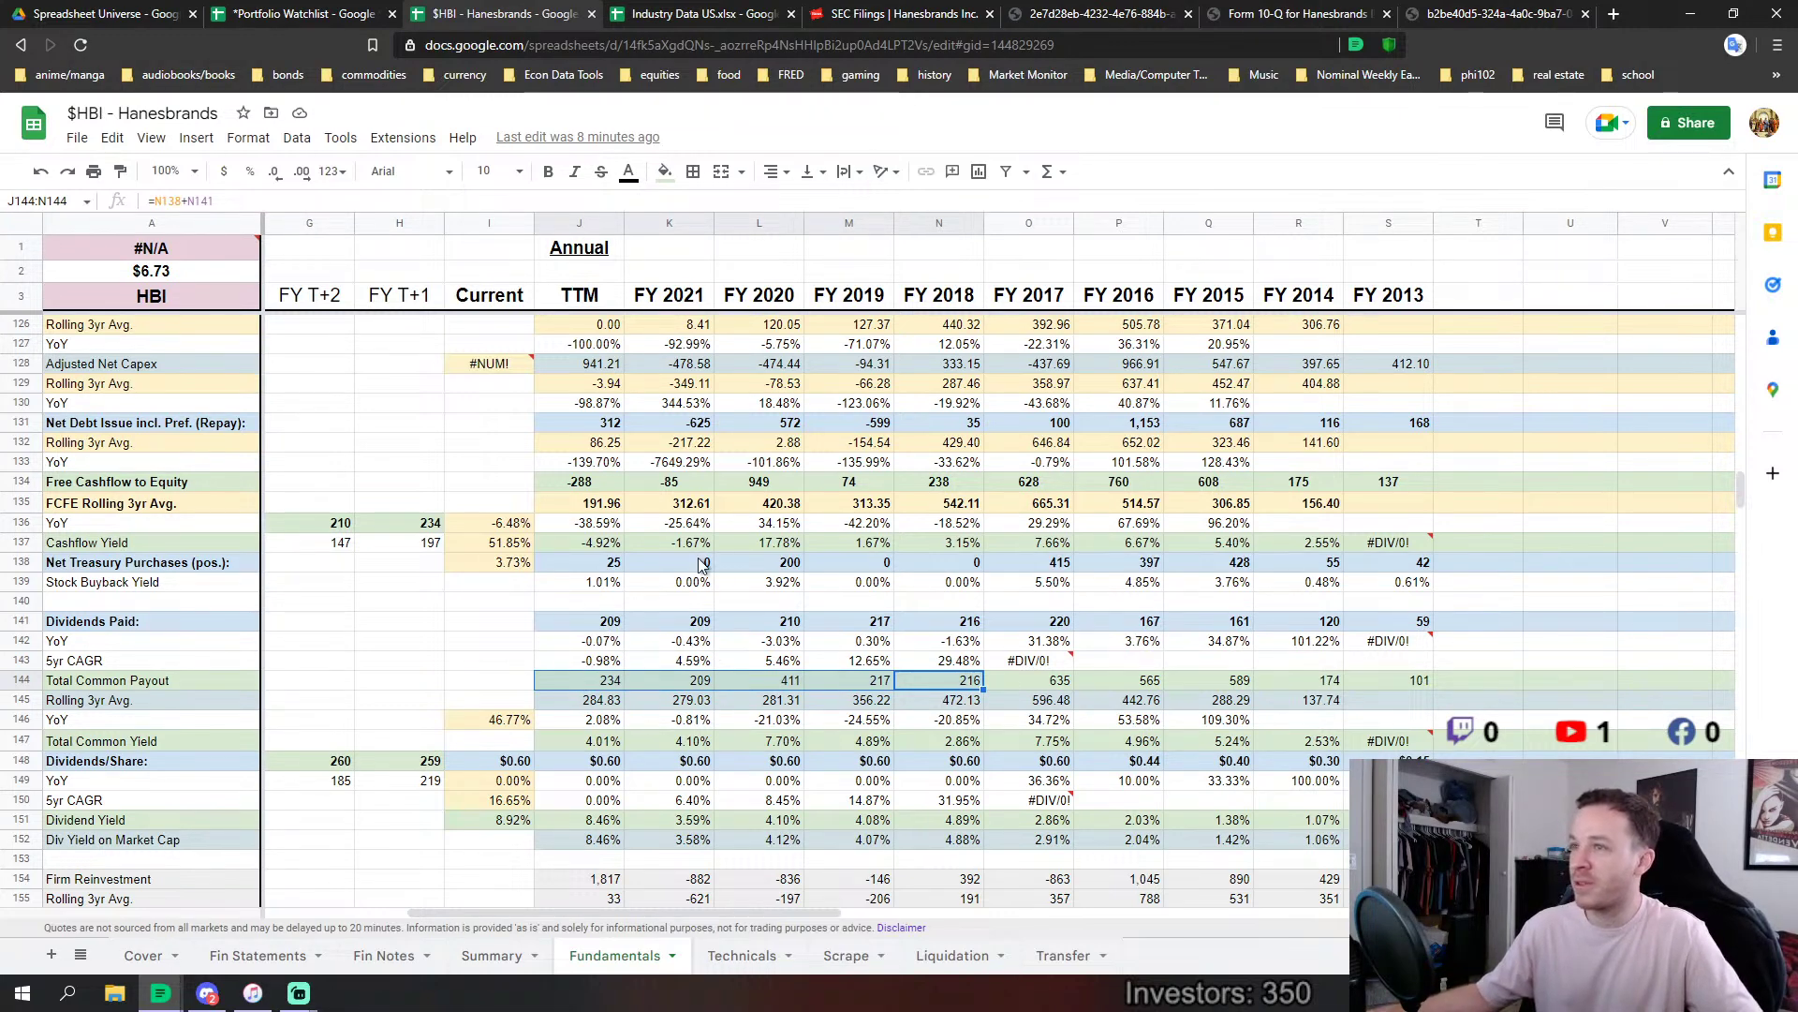
{"action": "left_click_drag", "start_coordinate": [582, 482], "coordinate": [1392, 485]}
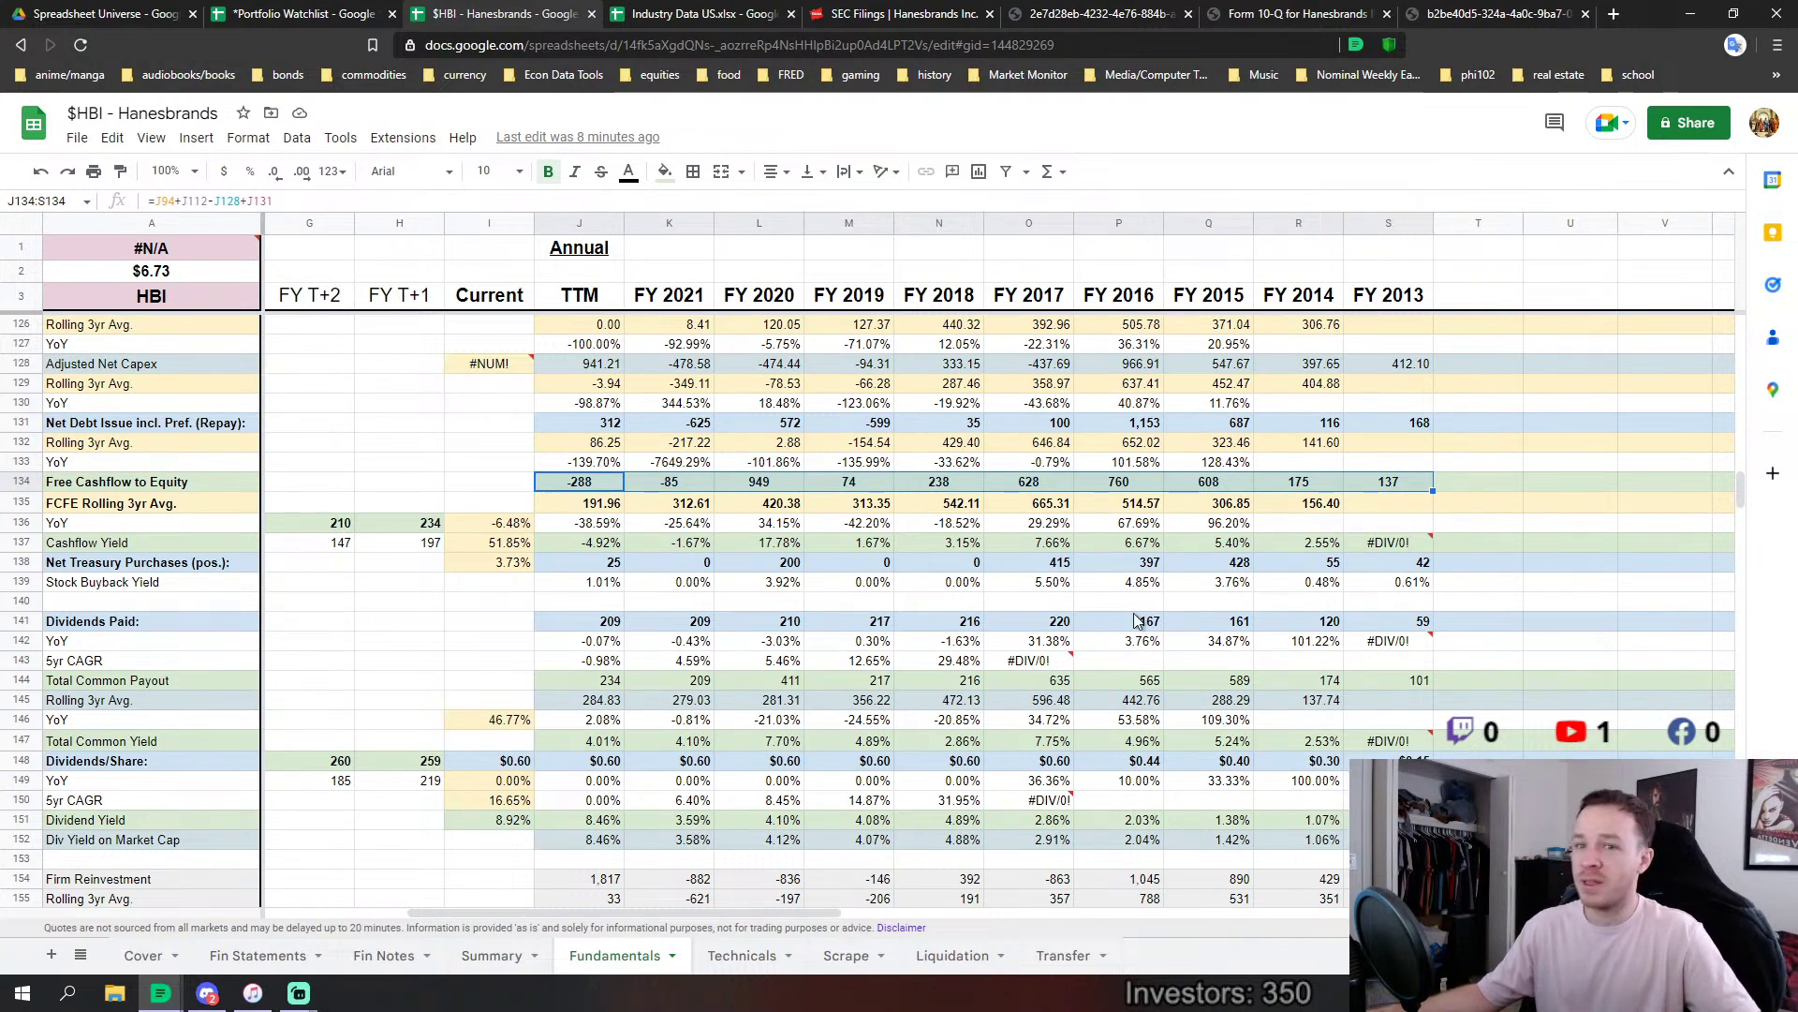
{"action": "left_click_drag", "start_coordinate": [614, 682], "coordinate": [1402, 685]}
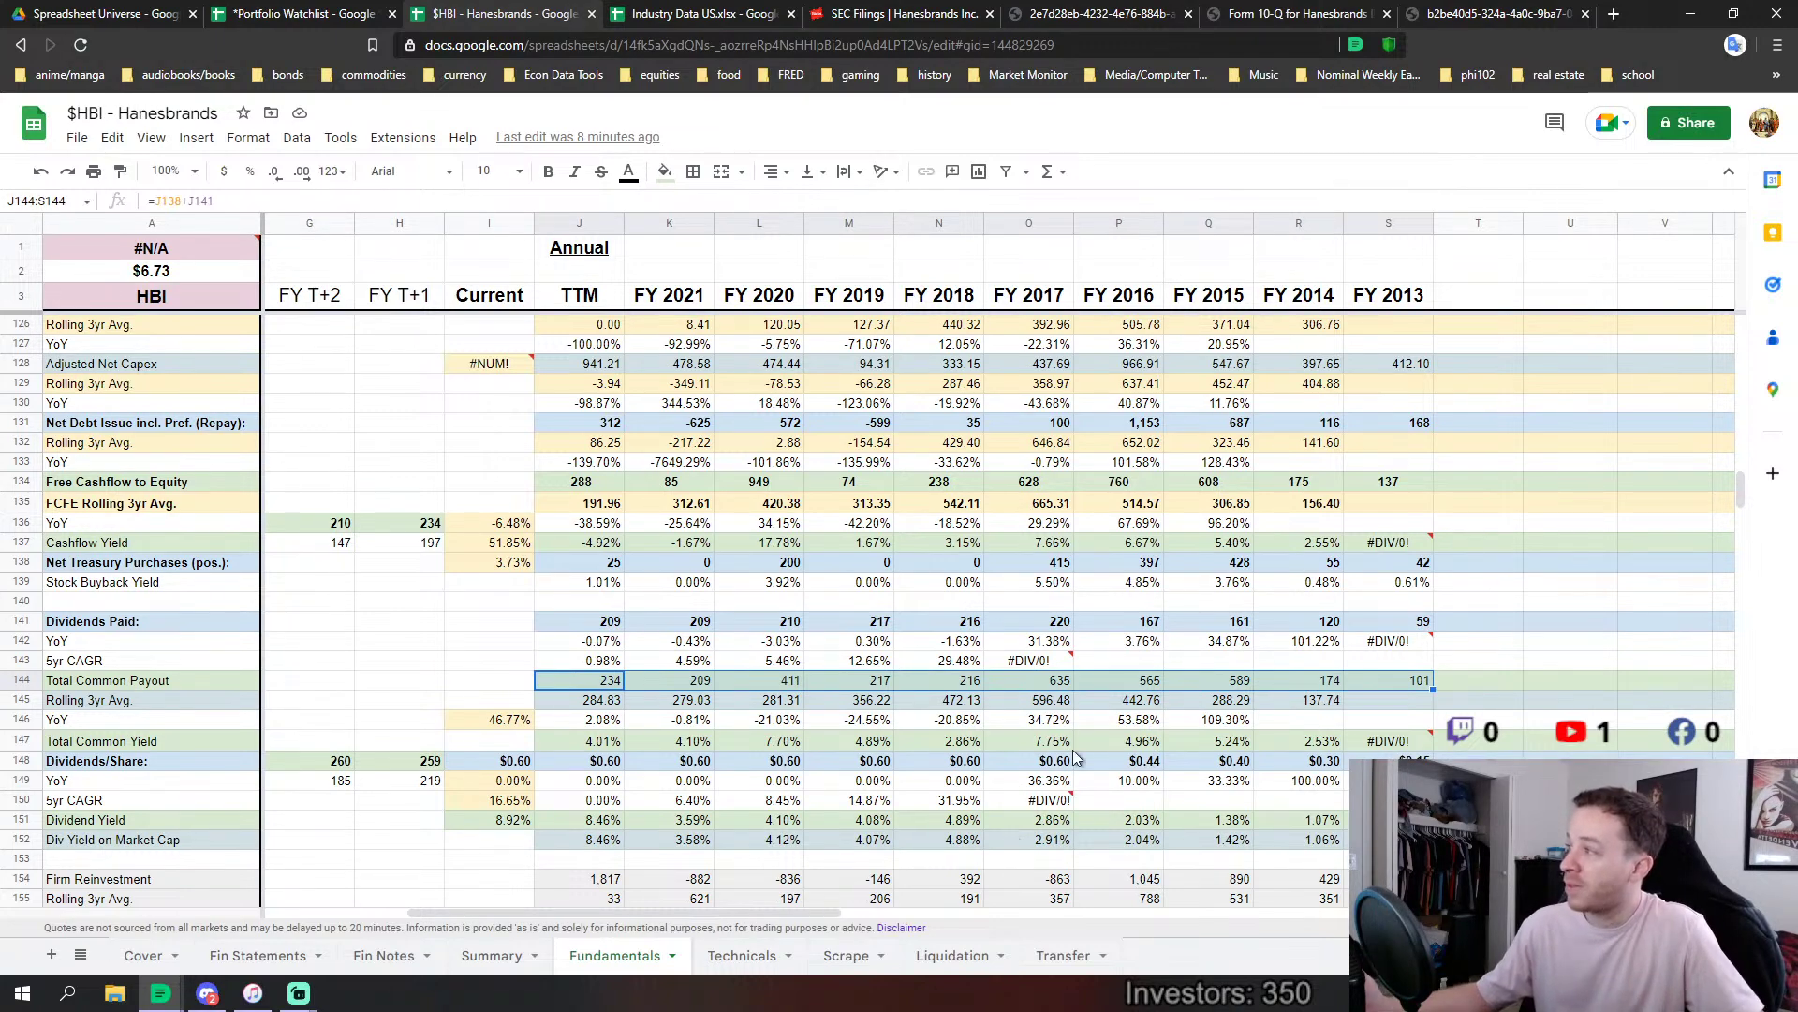
Review the full Adjusted Net Capex row from TTM back to FY 2013 alongside the cash flow rows below it.
{"action": "left_click", "coordinate": [399, 423]}
{"action": "scroll", "coordinate": [524, 569], "scroll_direction": "up", "scroll_amount": 2}
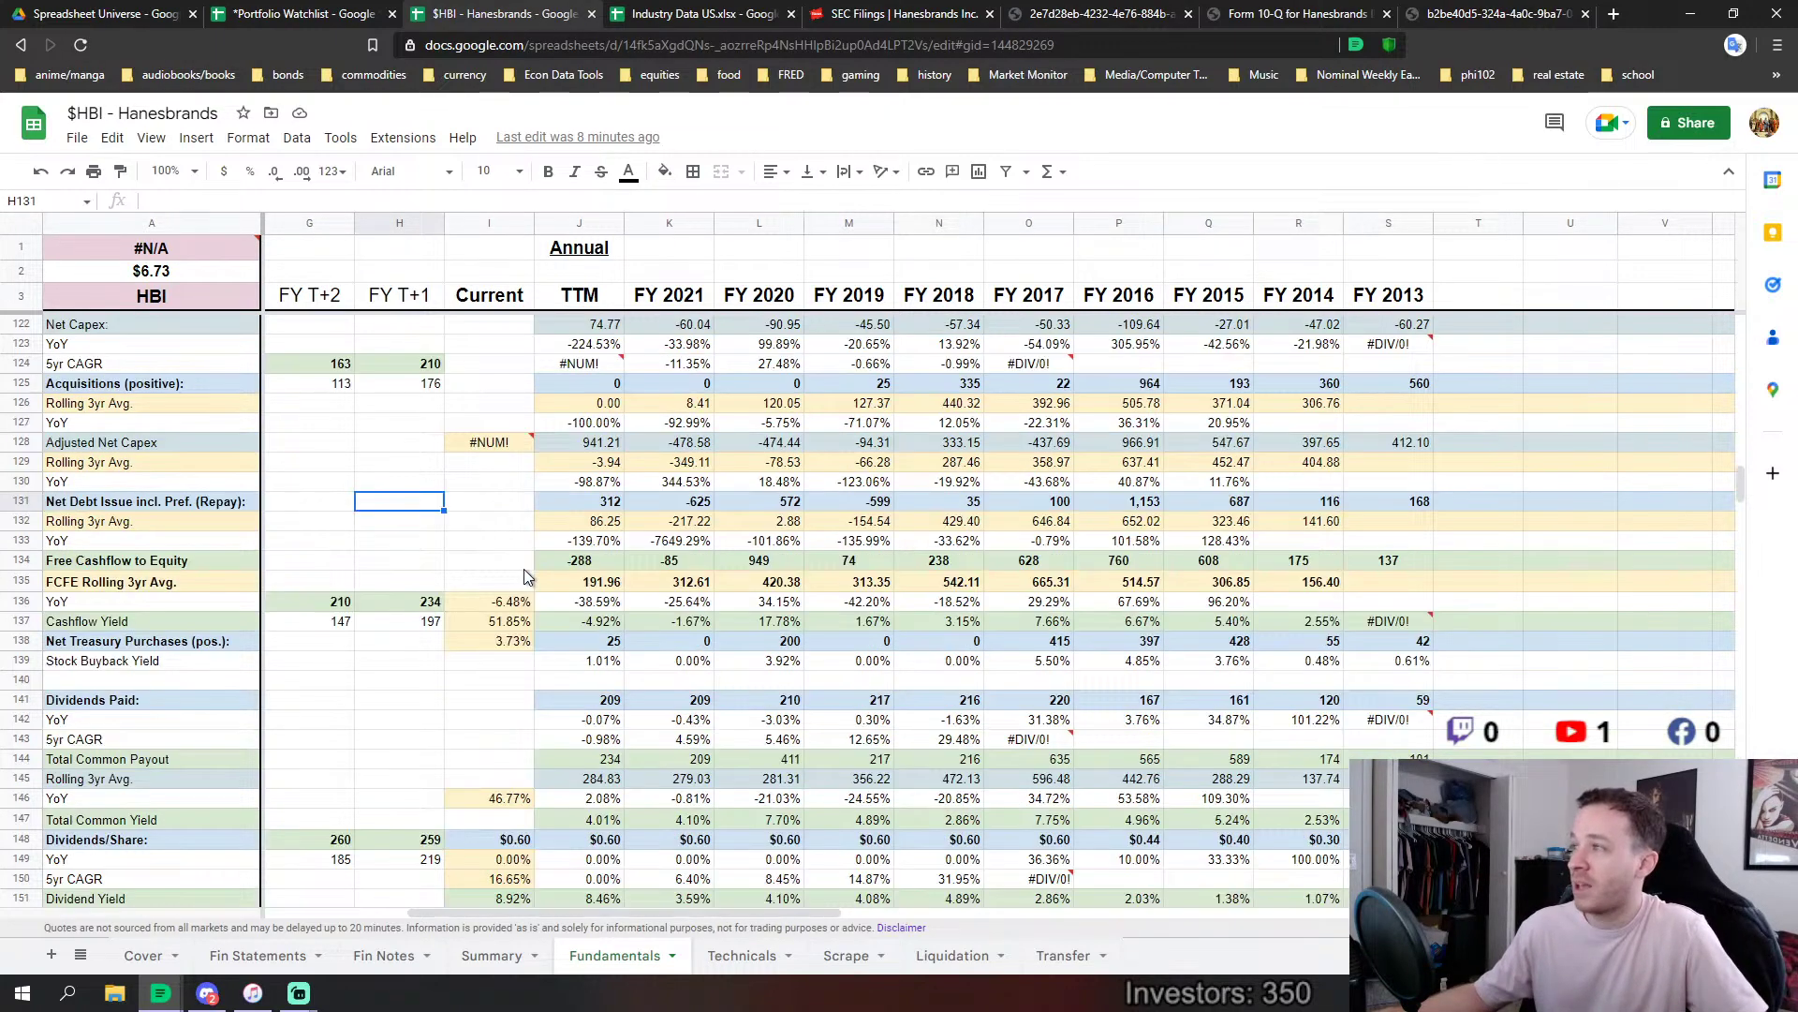
{"action": "scroll", "coordinate": [564, 454], "scroll_direction": "up", "scroll_amount": 3}
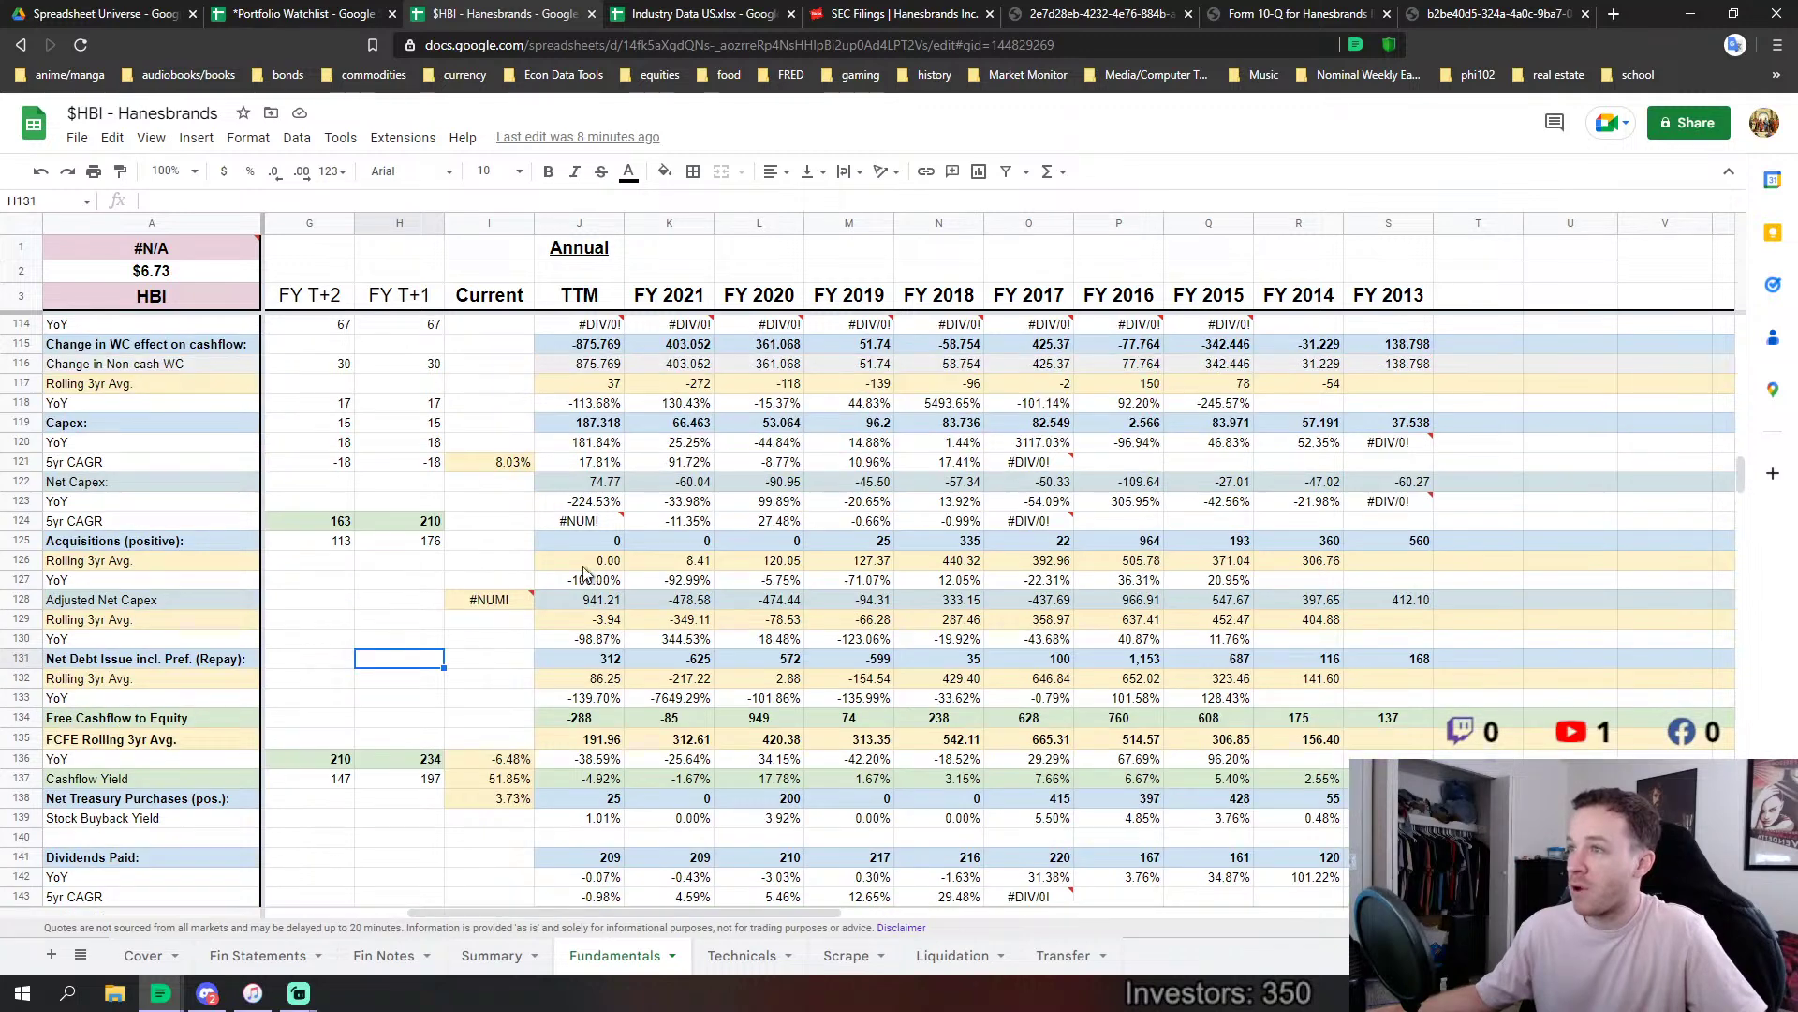
{"action": "left_click", "coordinate": [585, 600]}
{"action": "left_click_drag", "start_coordinate": [634, 604], "coordinate": [1403, 605]}
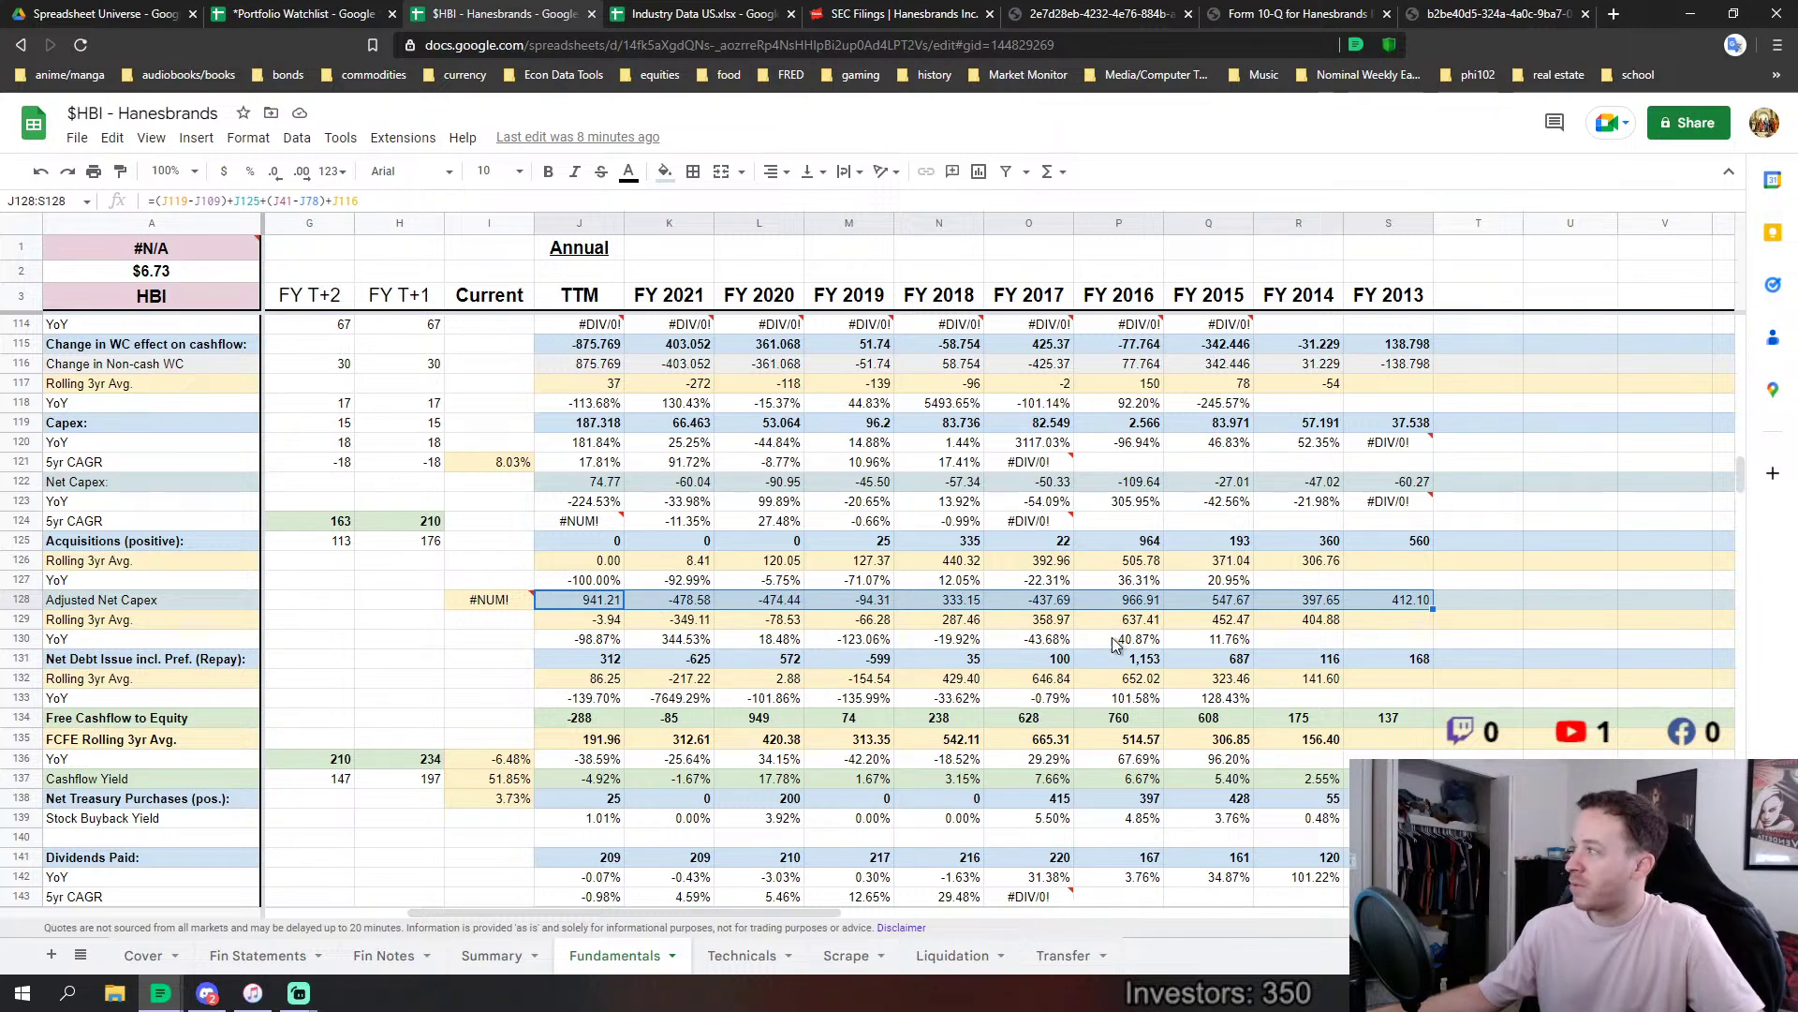
{"action": "scroll", "coordinate": [752, 695], "scroll_direction": "down", "scroll_amount": 4}
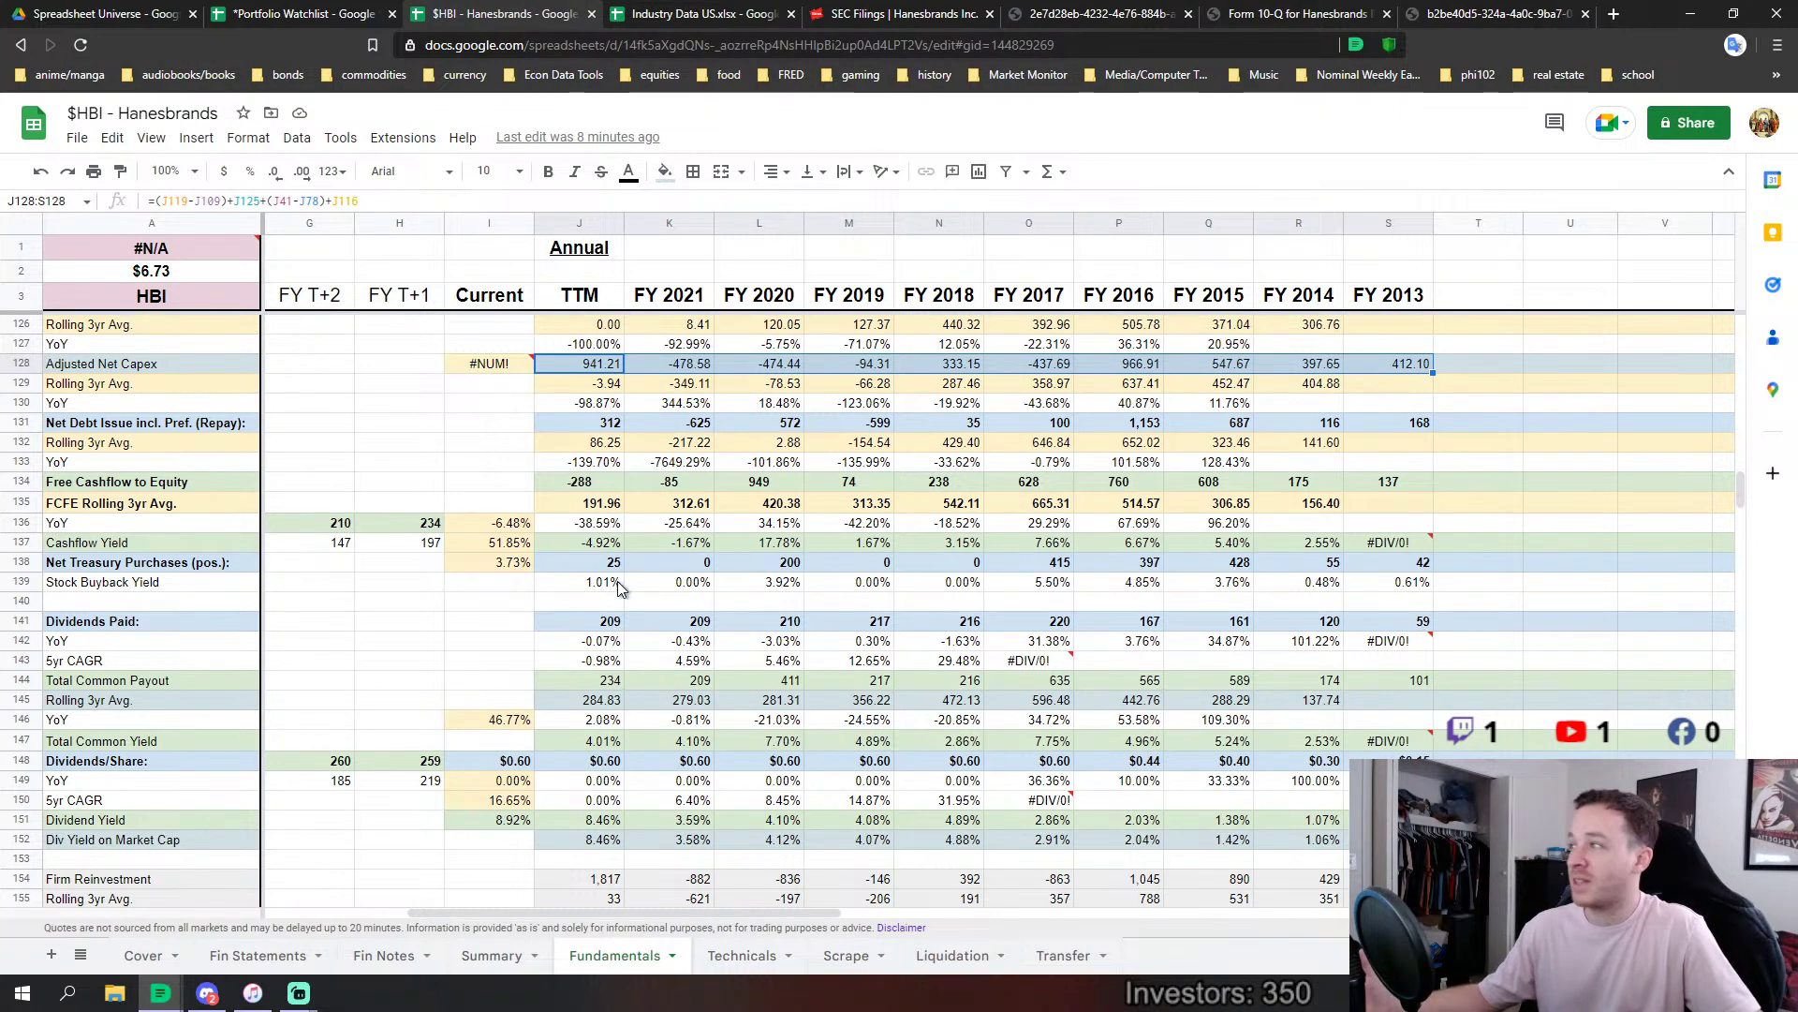
Check the company info on the Cover sheet, including guidance and forward dividend, and return to the Fundamentals sheet's dividend rows.
{"action": "scroll", "coordinate": [774, 548], "scroll_direction": "down", "scroll_amount": 1}
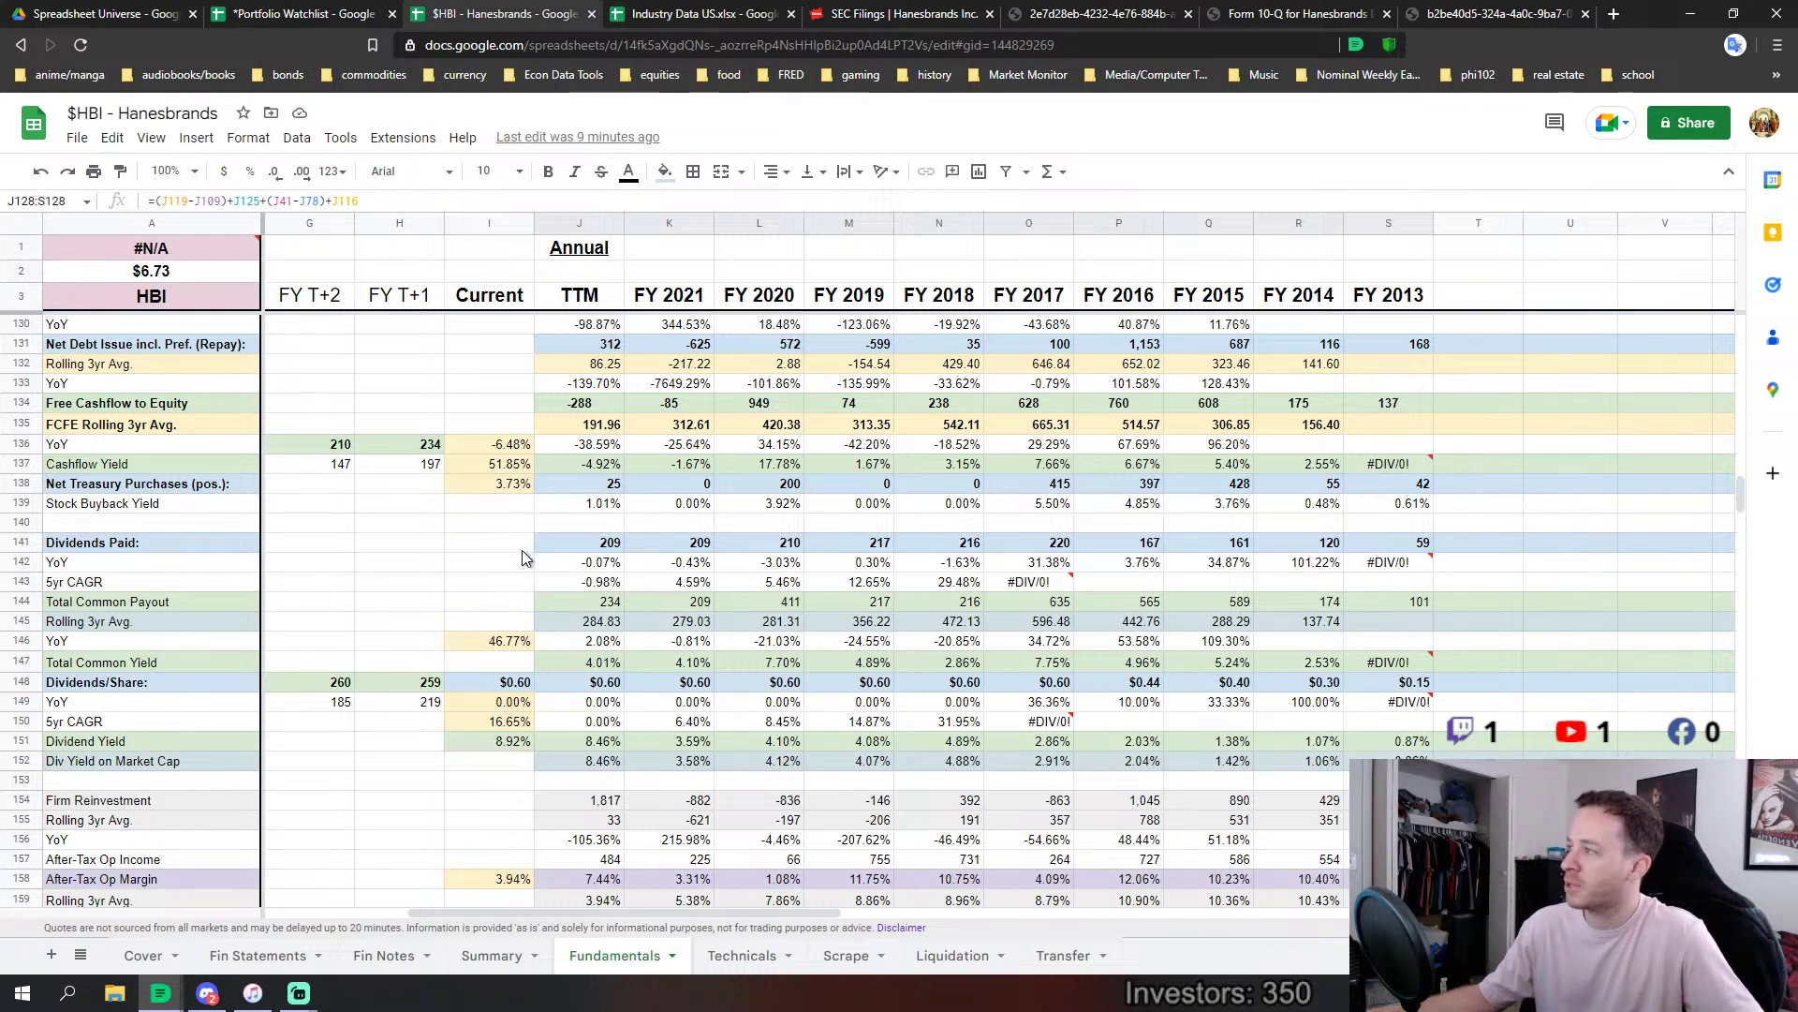
{"action": "left_click", "coordinate": [141, 956]}
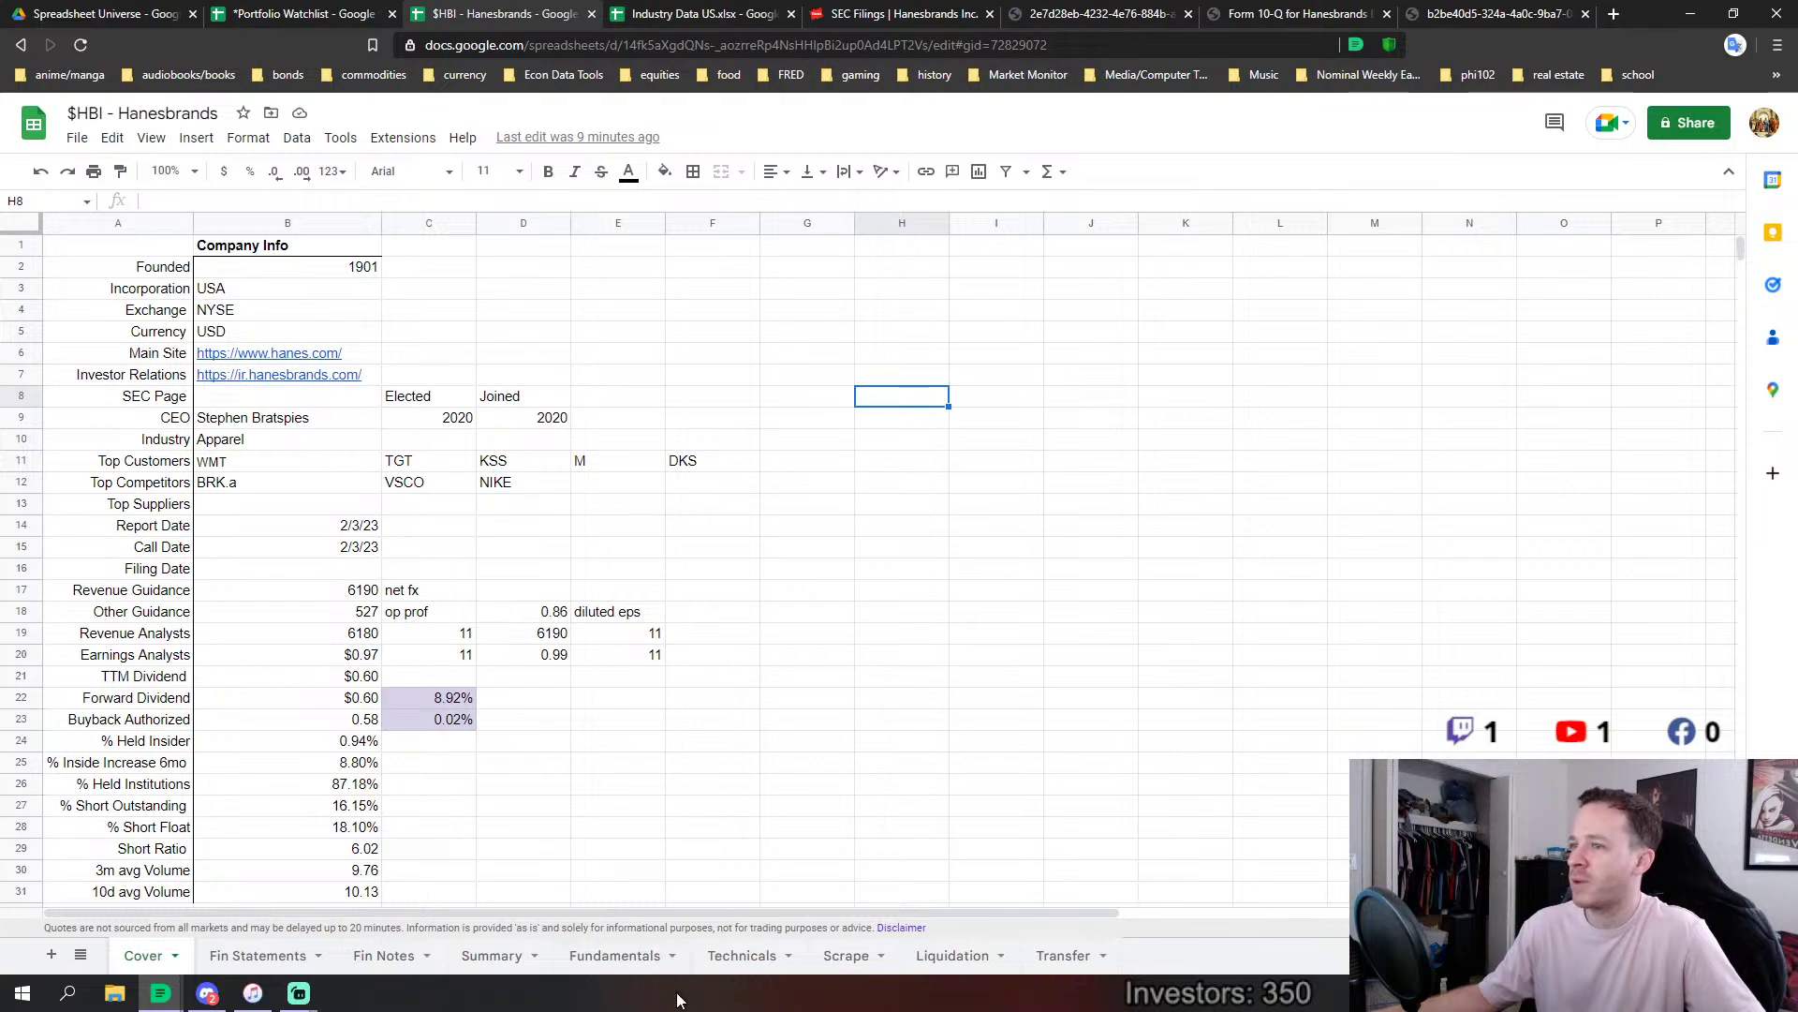
{"action": "left_click", "coordinate": [604, 958]}
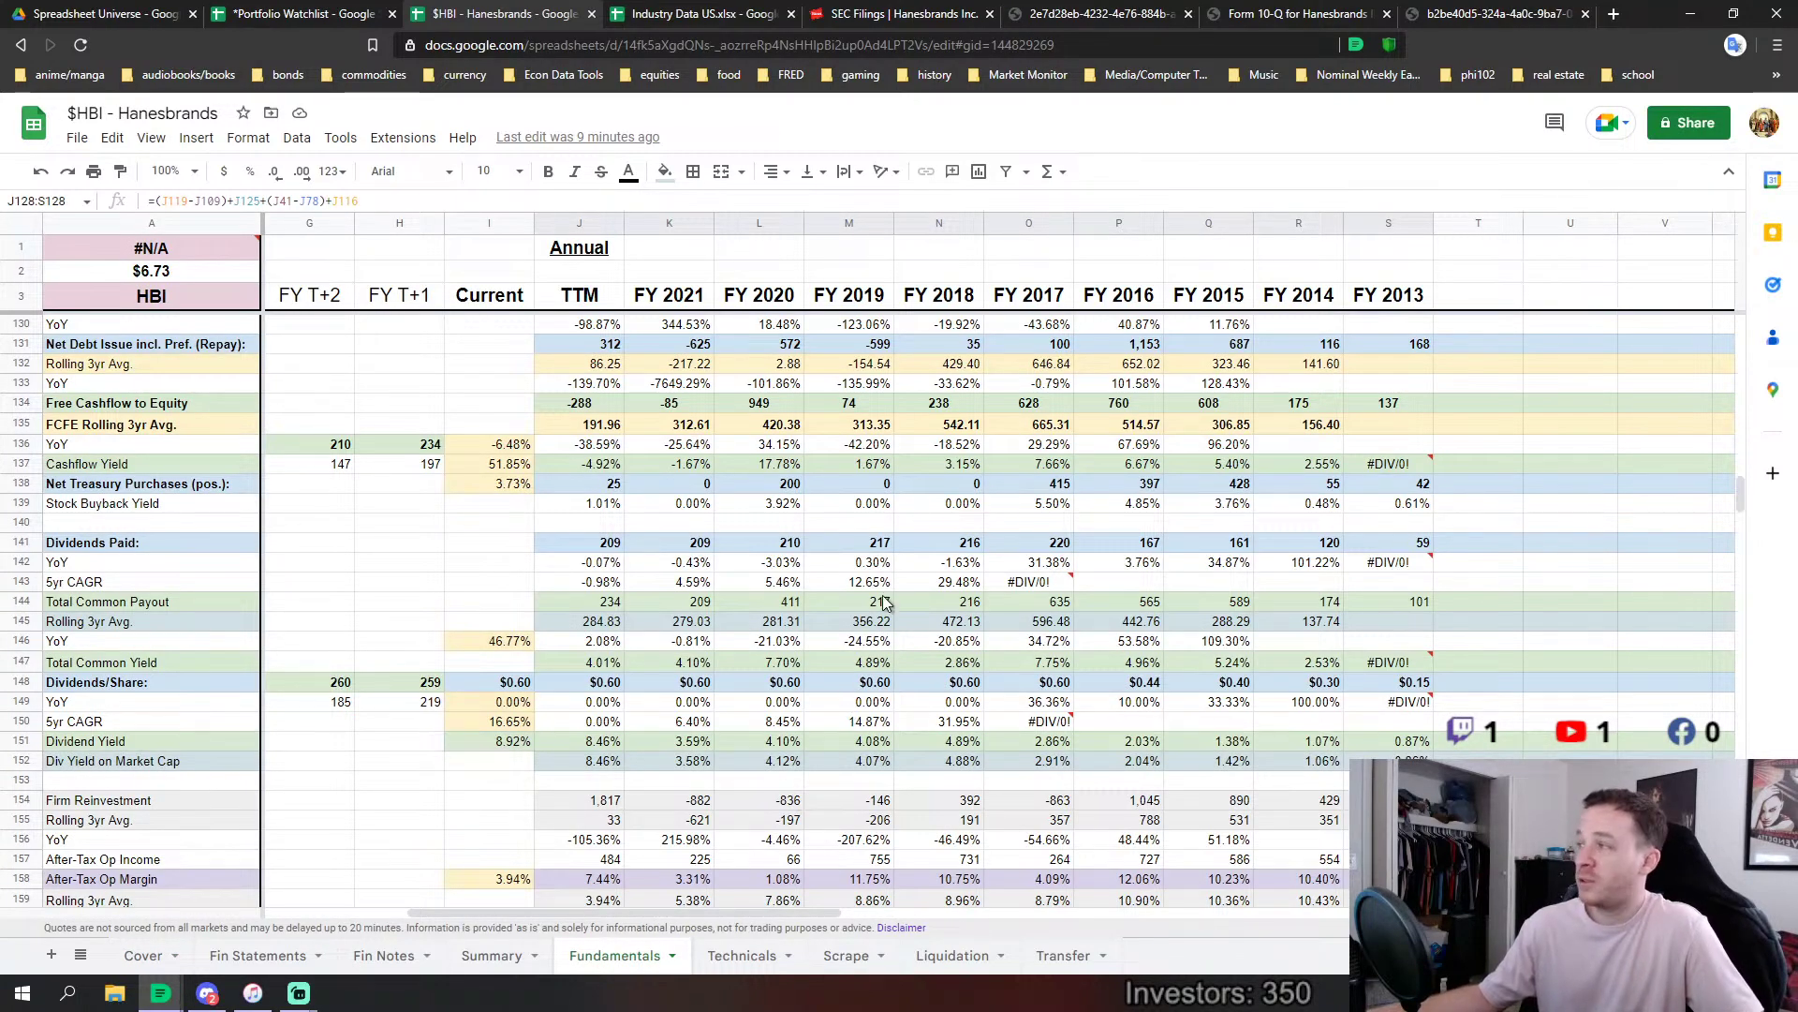
Review the Cashflow & Growth section, comparing working capital changes, capex, free cashflow to equity, and dividend rows across the years.
{"action": "scroll", "coordinate": [885, 599], "scroll_direction": "up", "scroll_amount": 5}
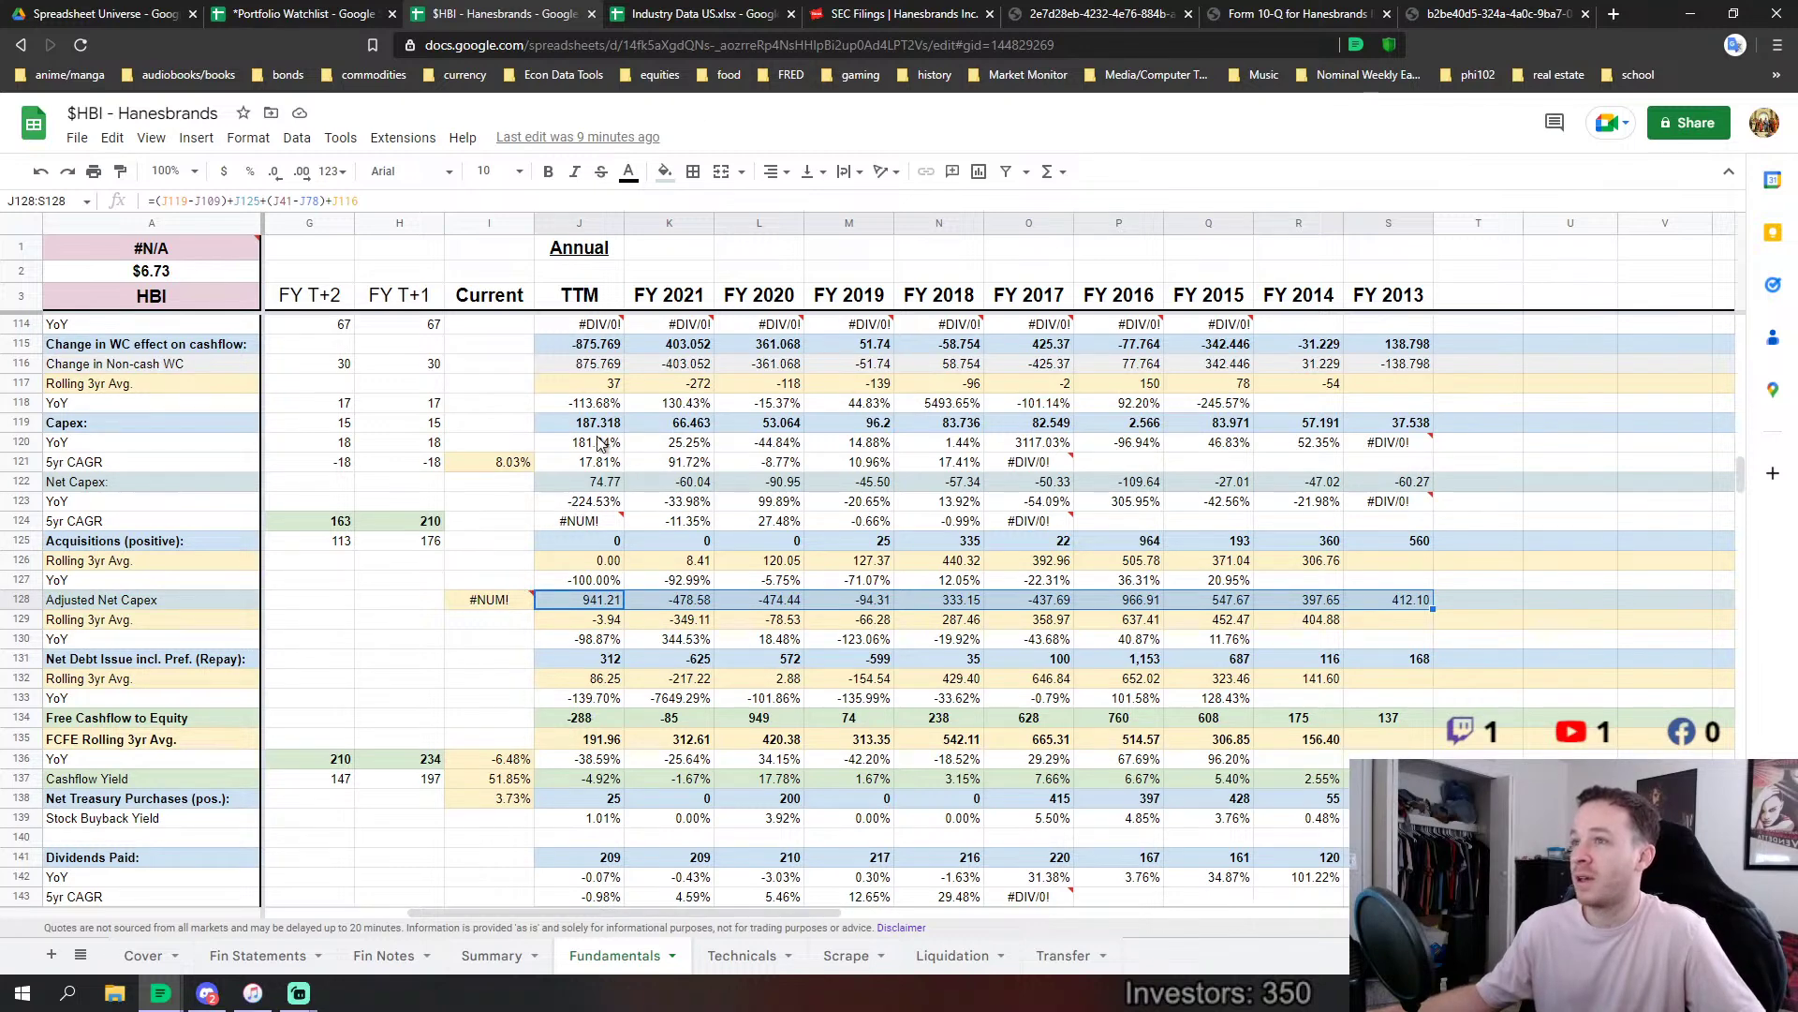
{"action": "scroll", "coordinate": [590, 497], "scroll_direction": "up", "scroll_amount": 1}
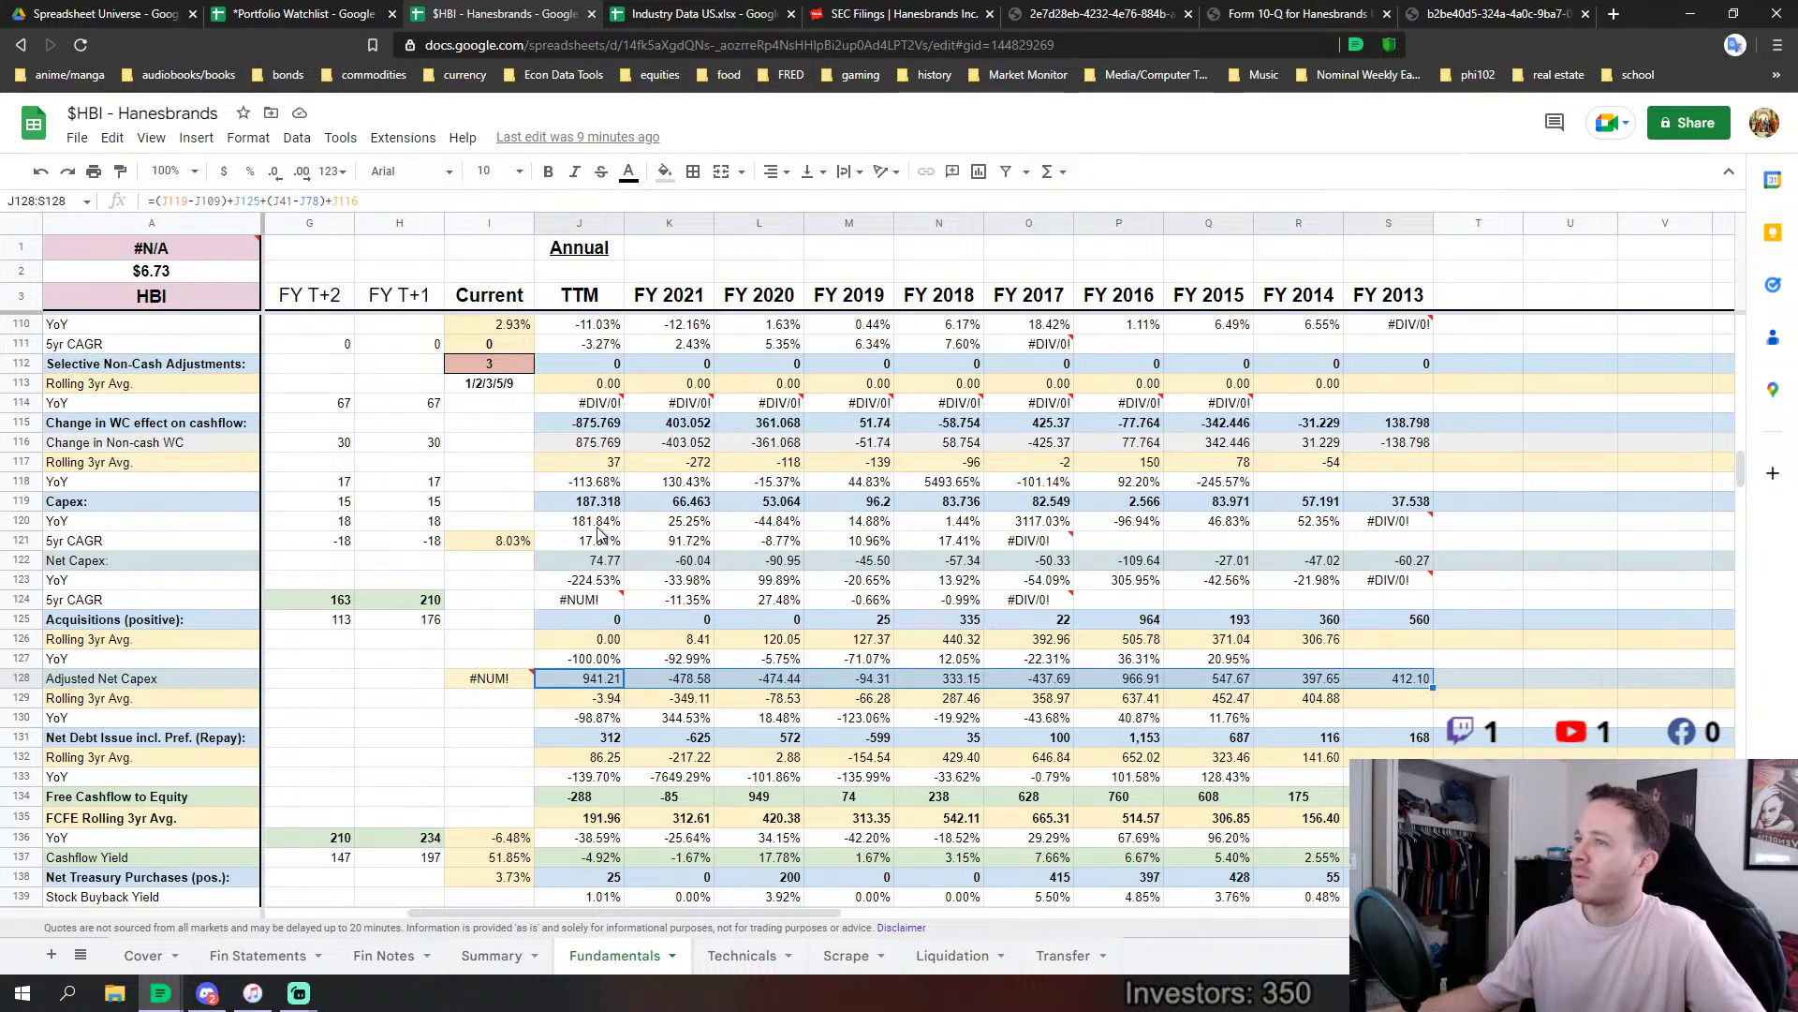
{"action": "scroll", "coordinate": [562, 520], "scroll_direction": "up", "scroll_amount": 1}
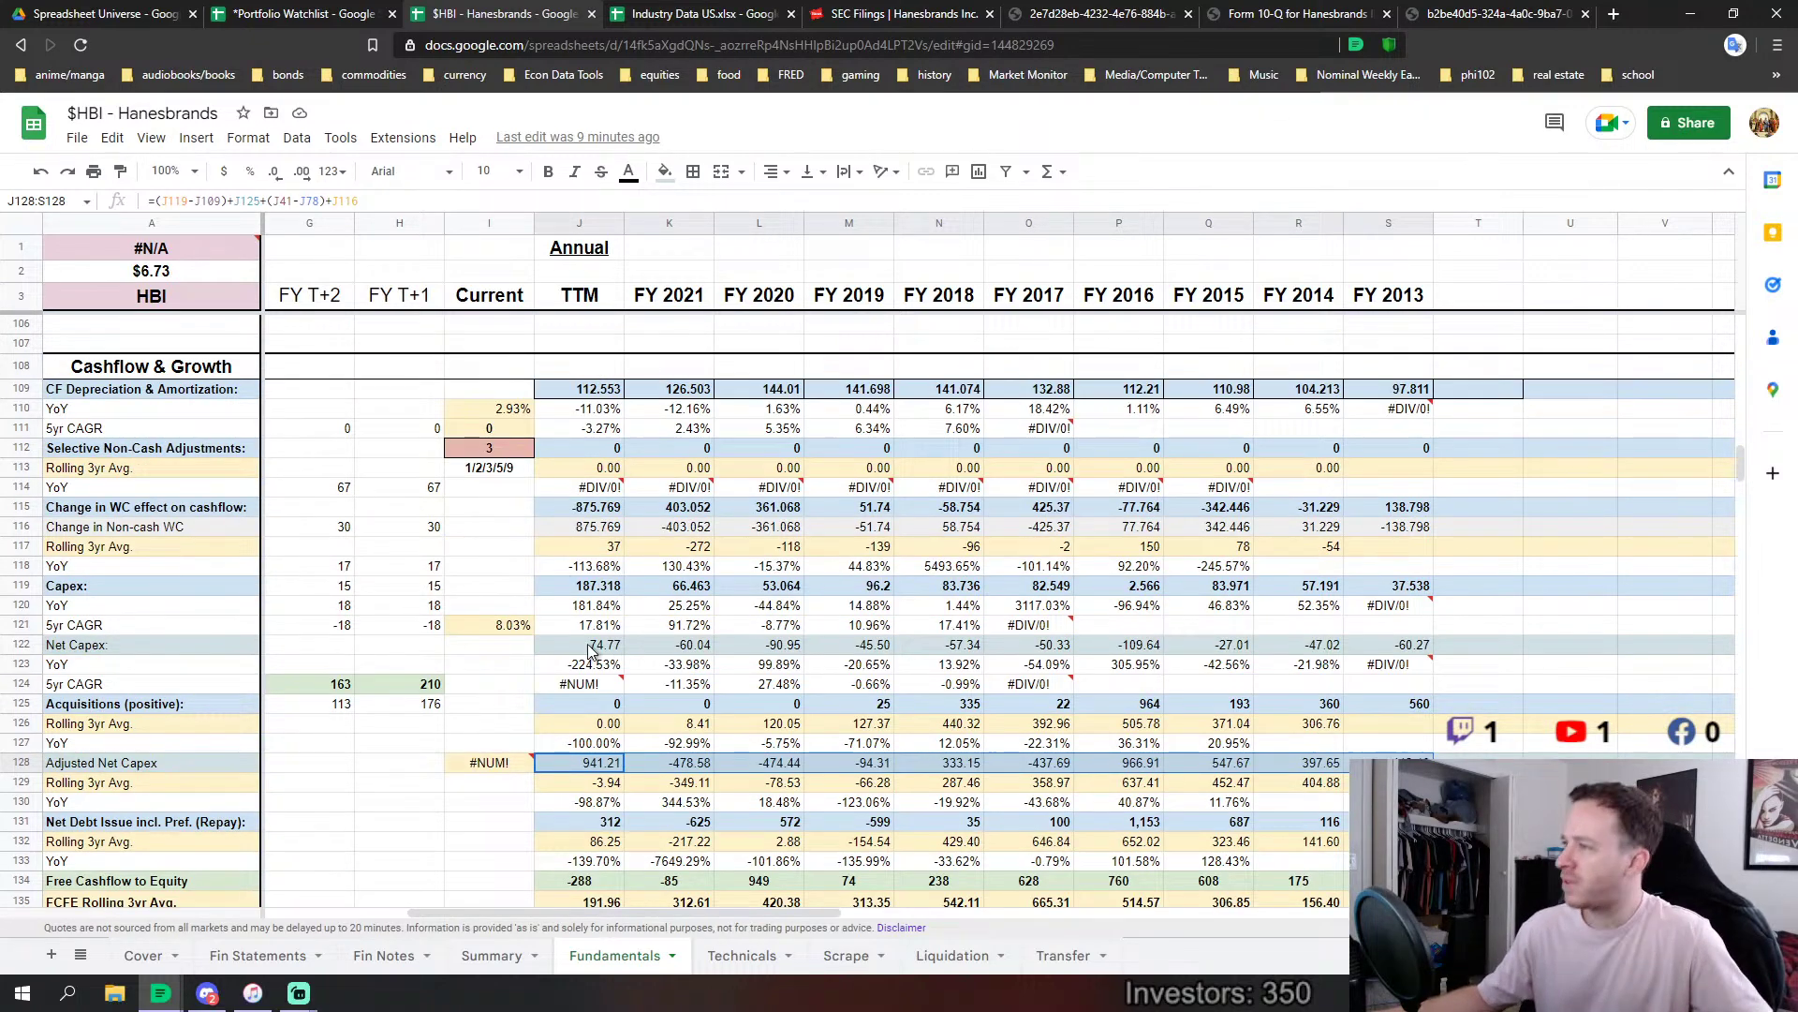
{"action": "scroll", "coordinate": [685, 754], "scroll_direction": "down", "scroll_amount": 3}
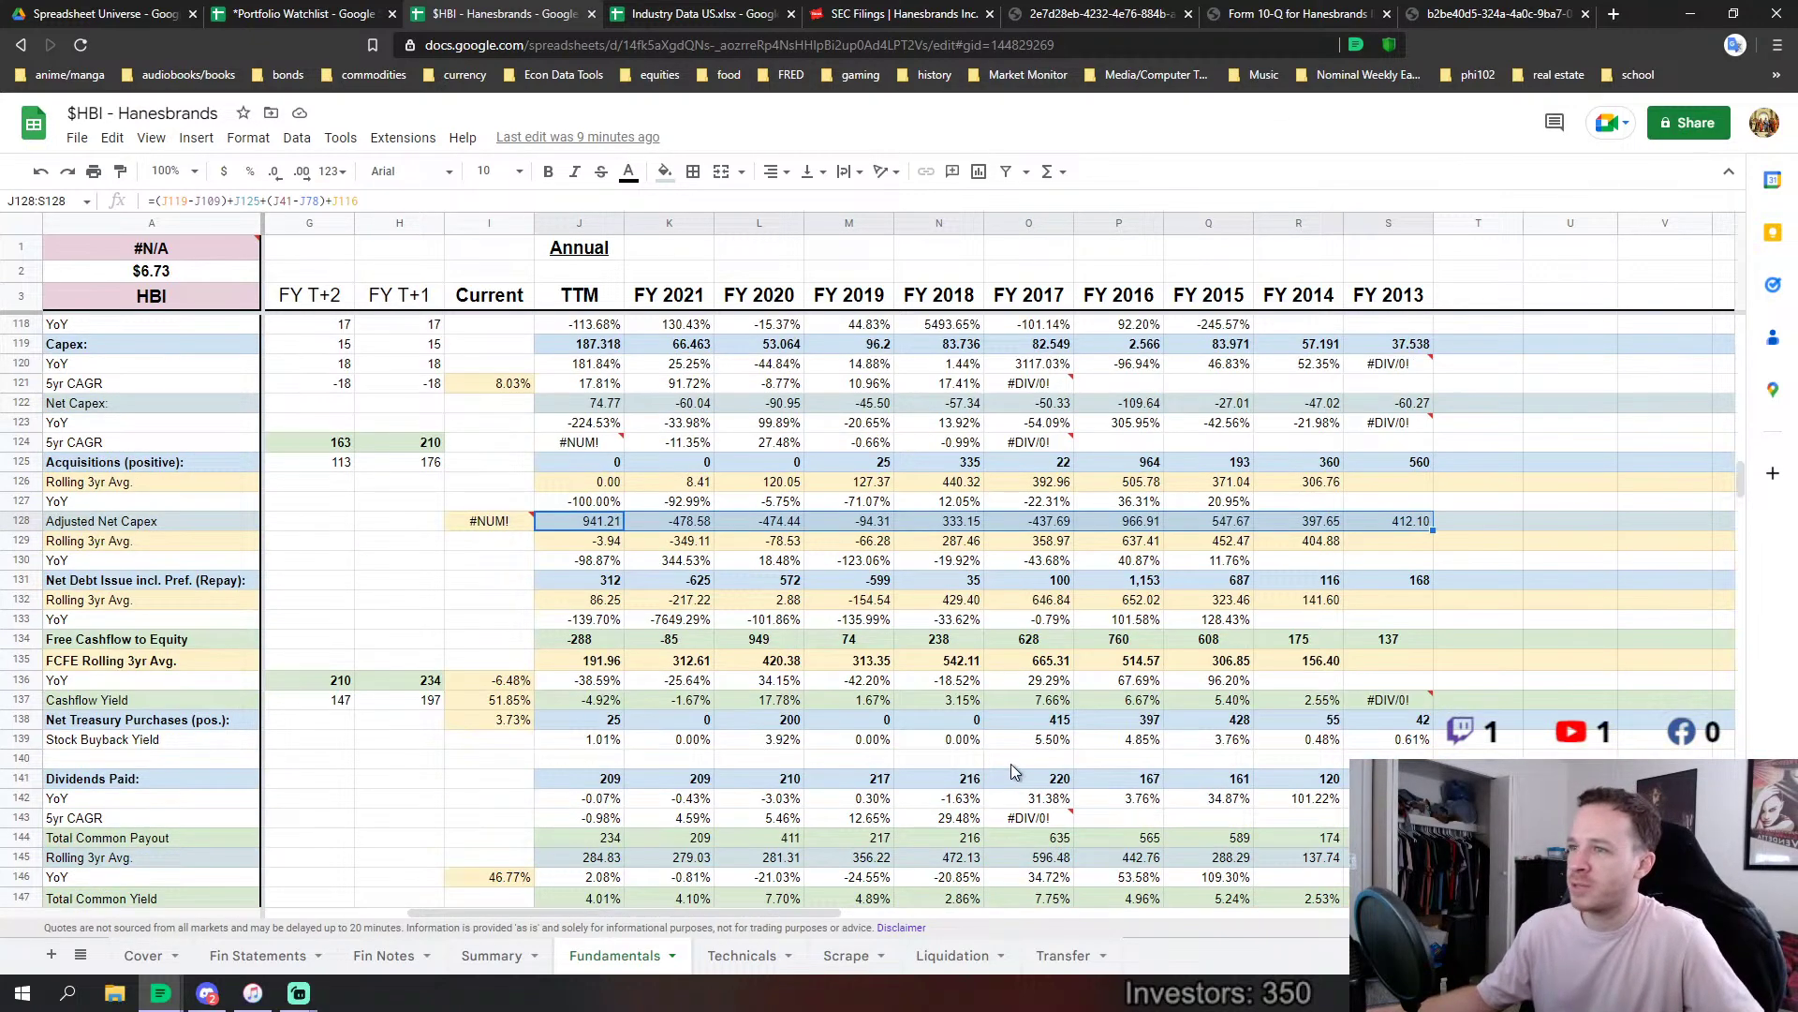
{"action": "scroll", "coordinate": [1025, 767], "scroll_direction": "down", "scroll_amount": 4}
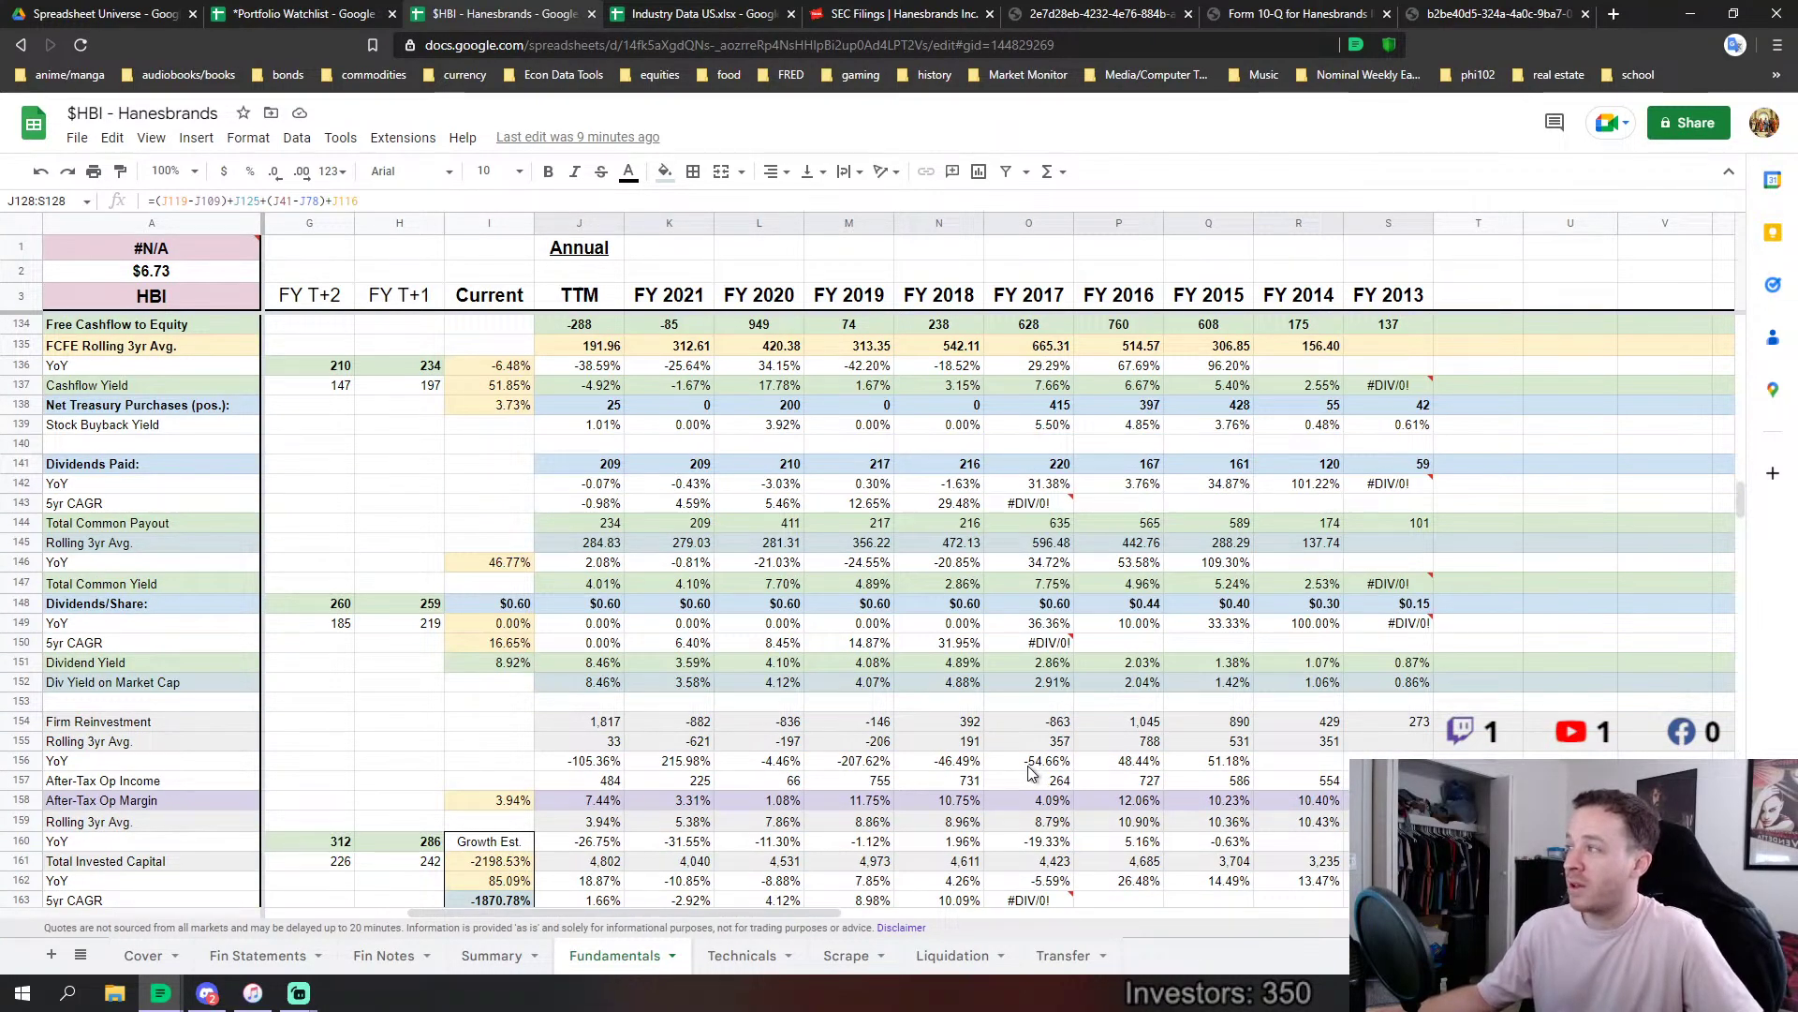
{"action": "scroll", "coordinate": [1028, 771], "scroll_direction": "up", "scroll_amount": 9}
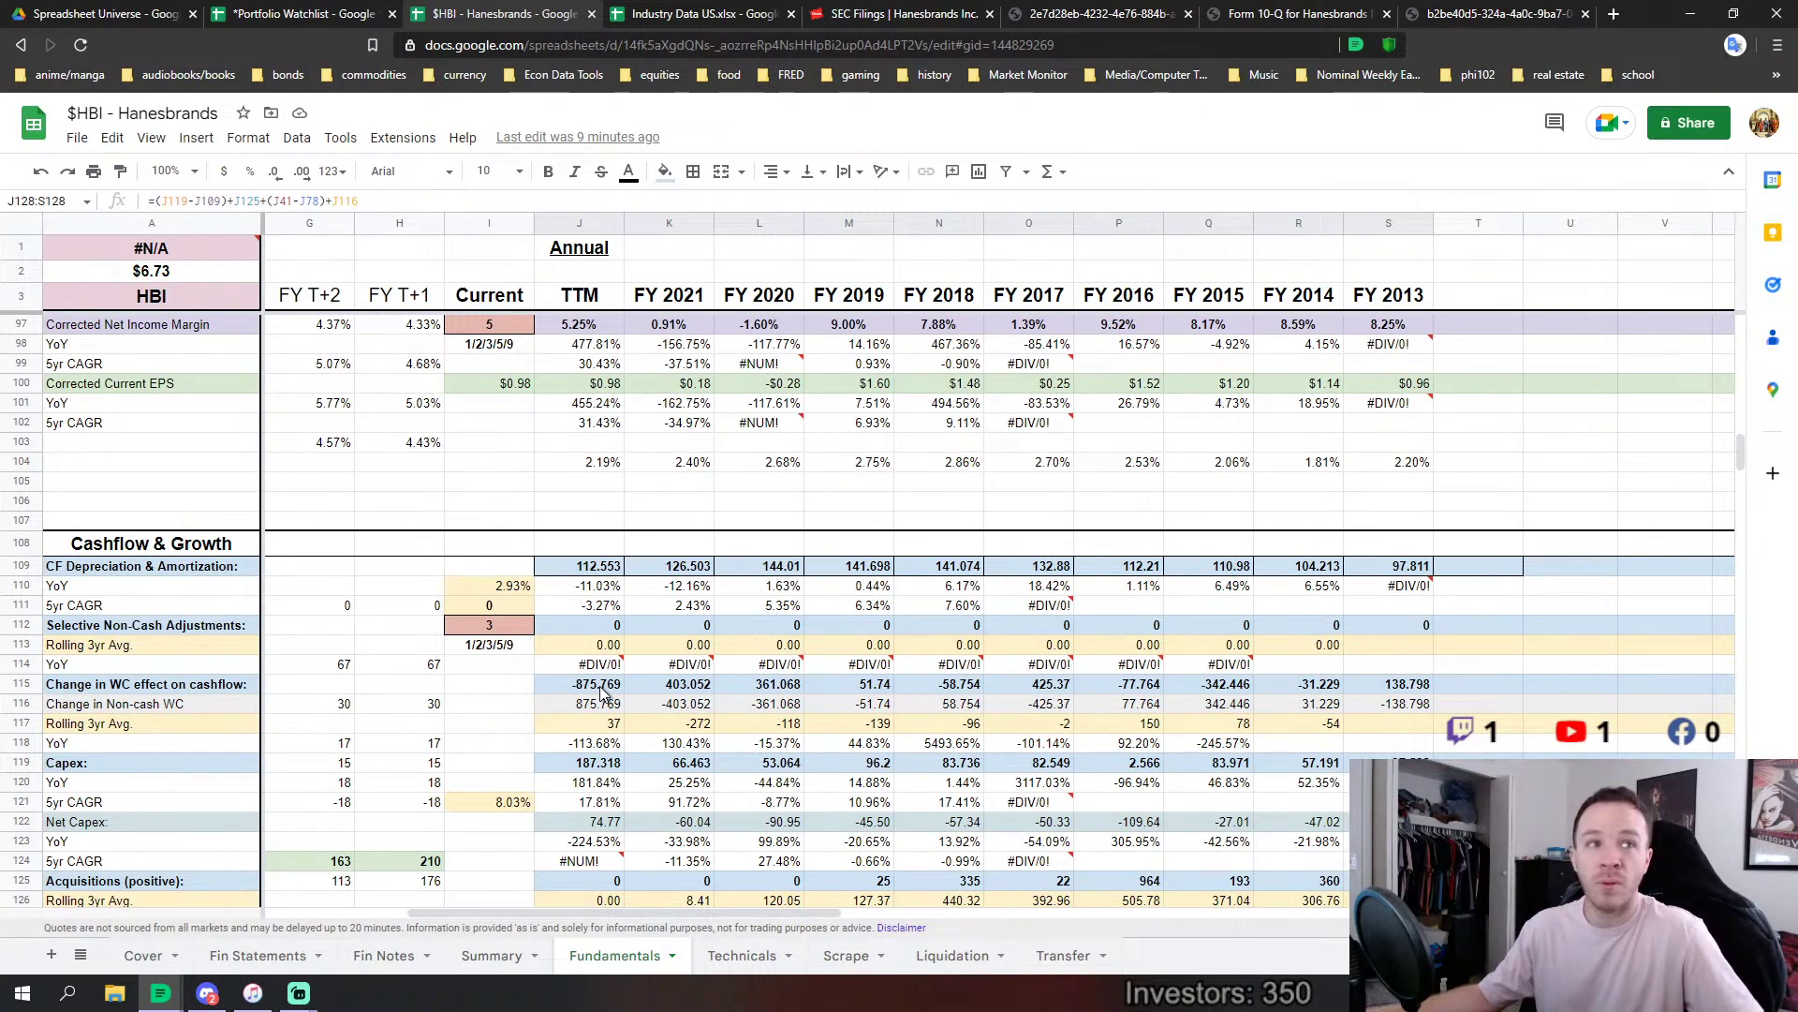
{"action": "scroll", "coordinate": [602, 691], "scroll_direction": "down", "scroll_amount": 13}
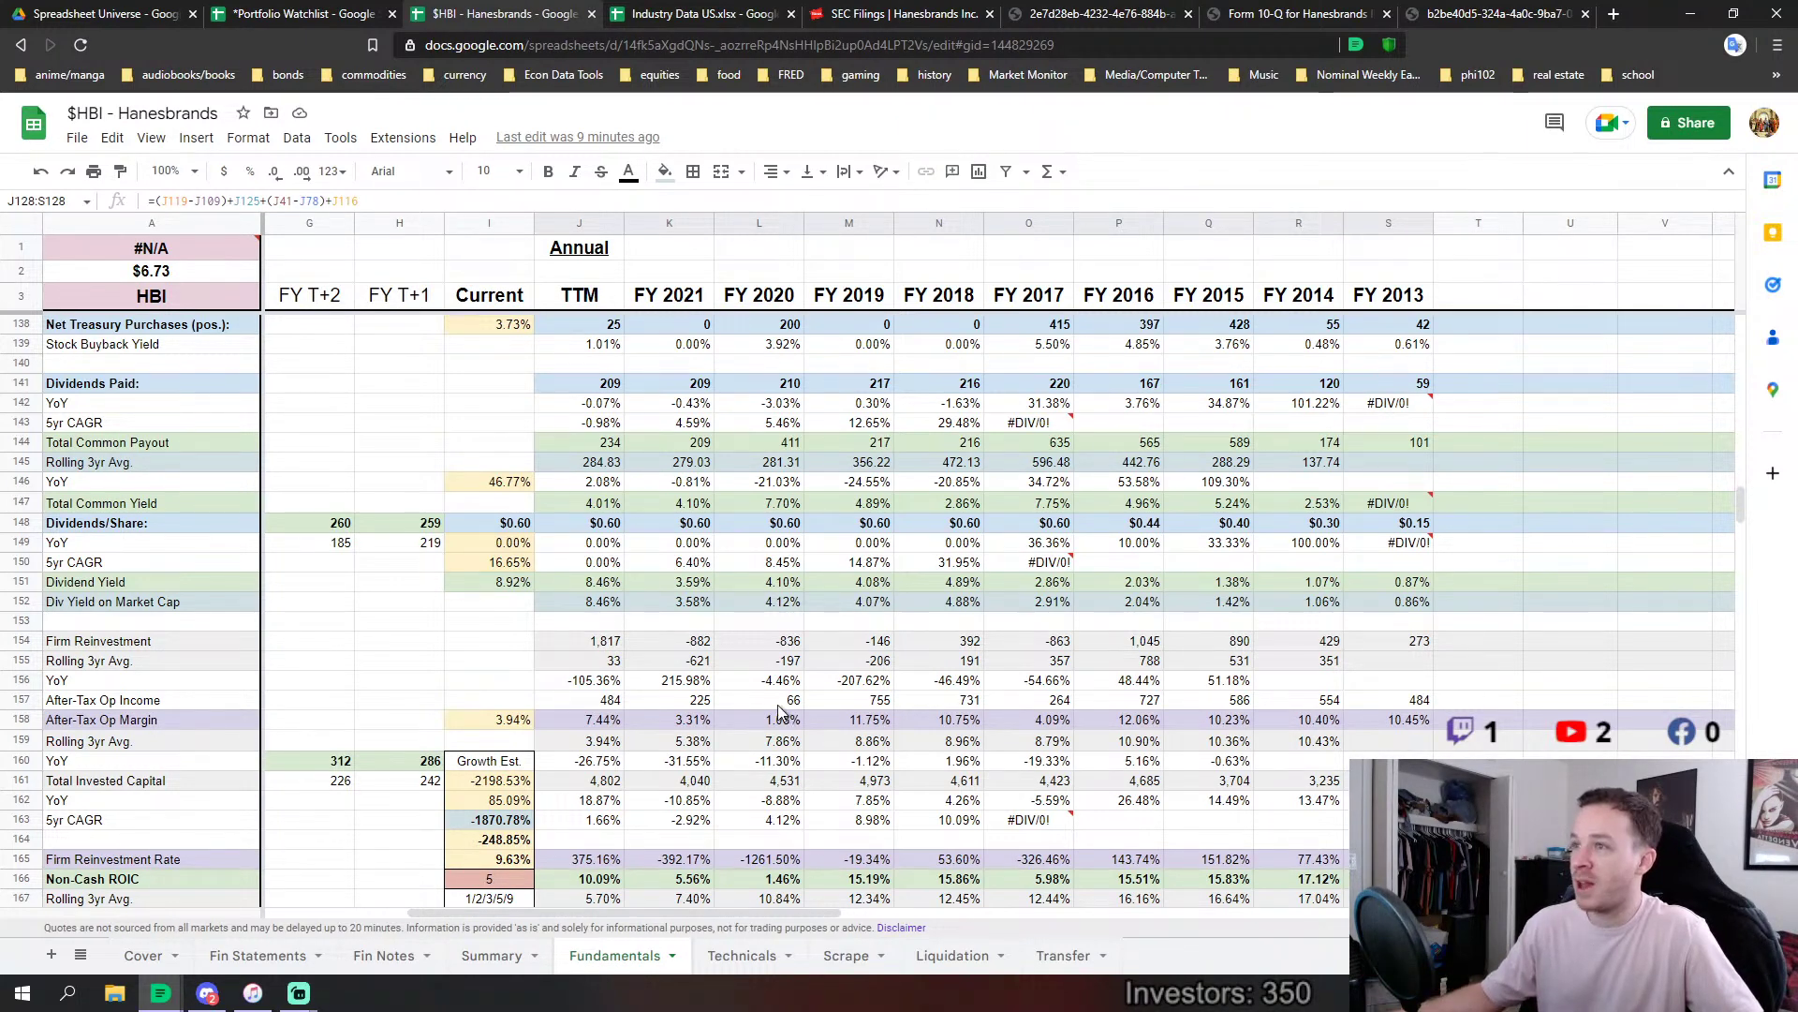
{"action": "scroll", "coordinate": [712, 642], "scroll_direction": "up", "scroll_amount": 3}
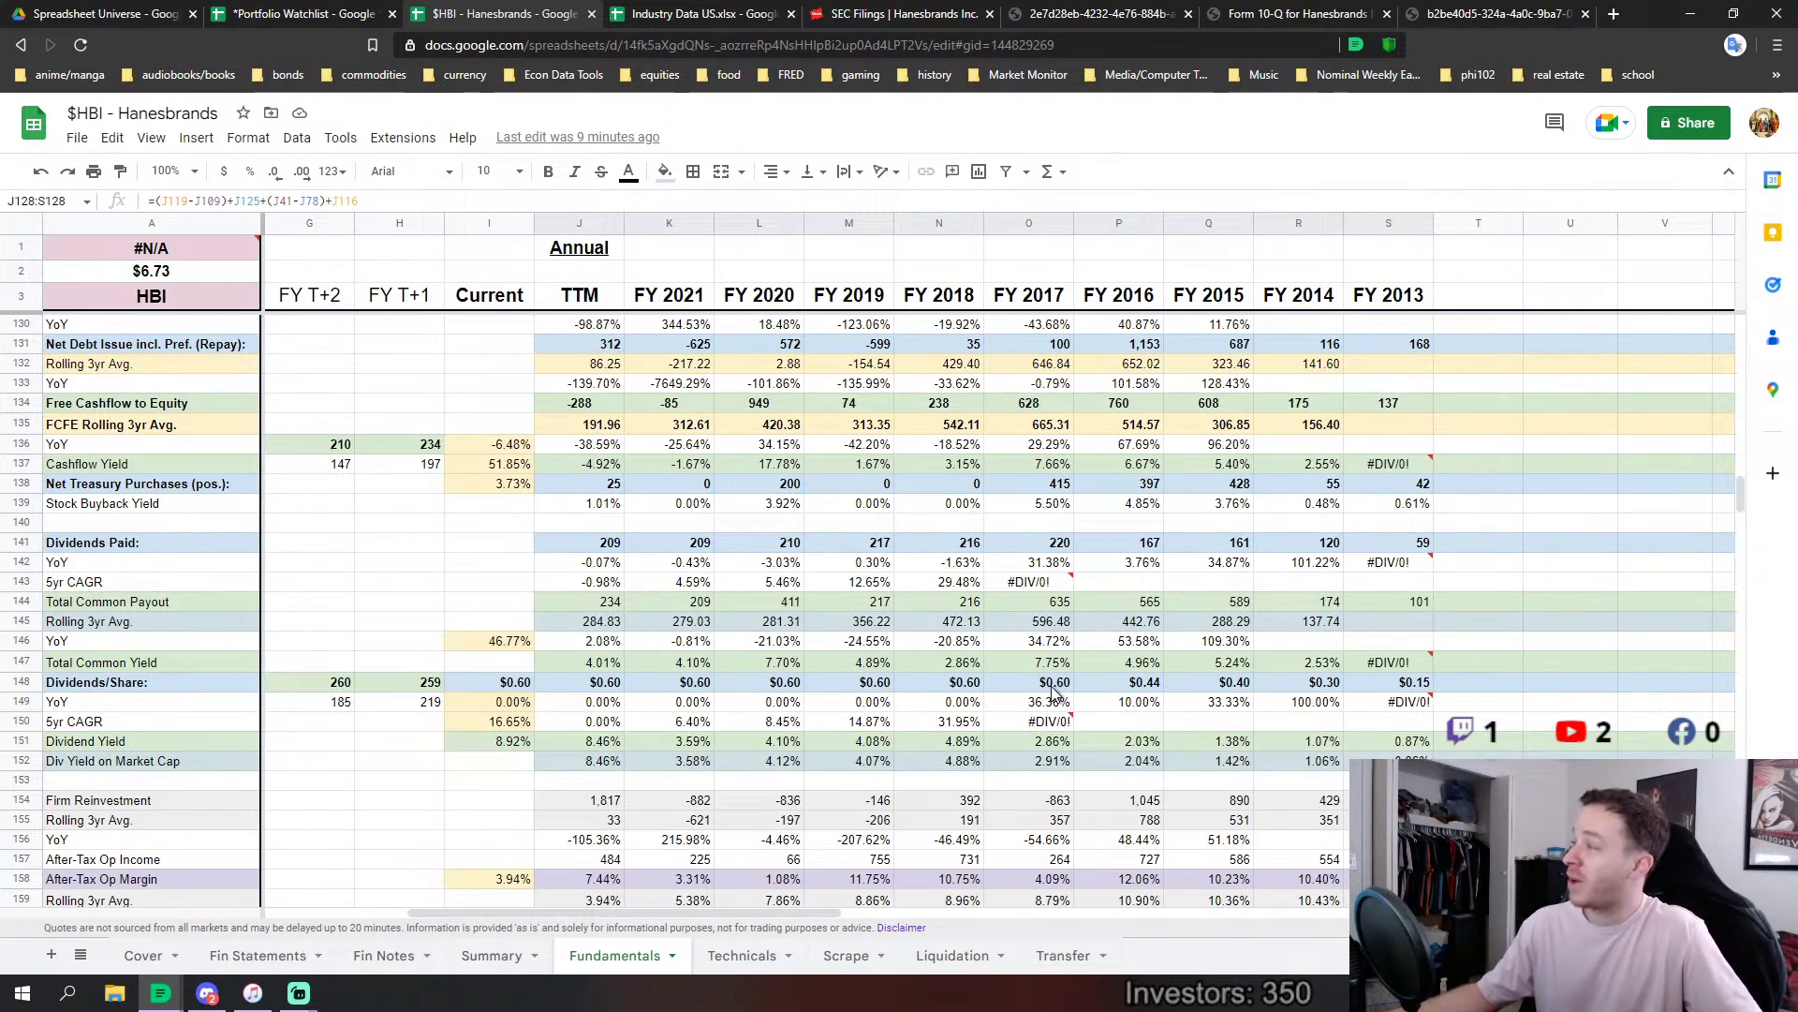
Examine the Dividends/Share row from FY 2013 through TTM by highlighting its yearly values.
{"action": "left_click_drag", "start_coordinate": [1053, 692], "coordinate": [599, 684]}
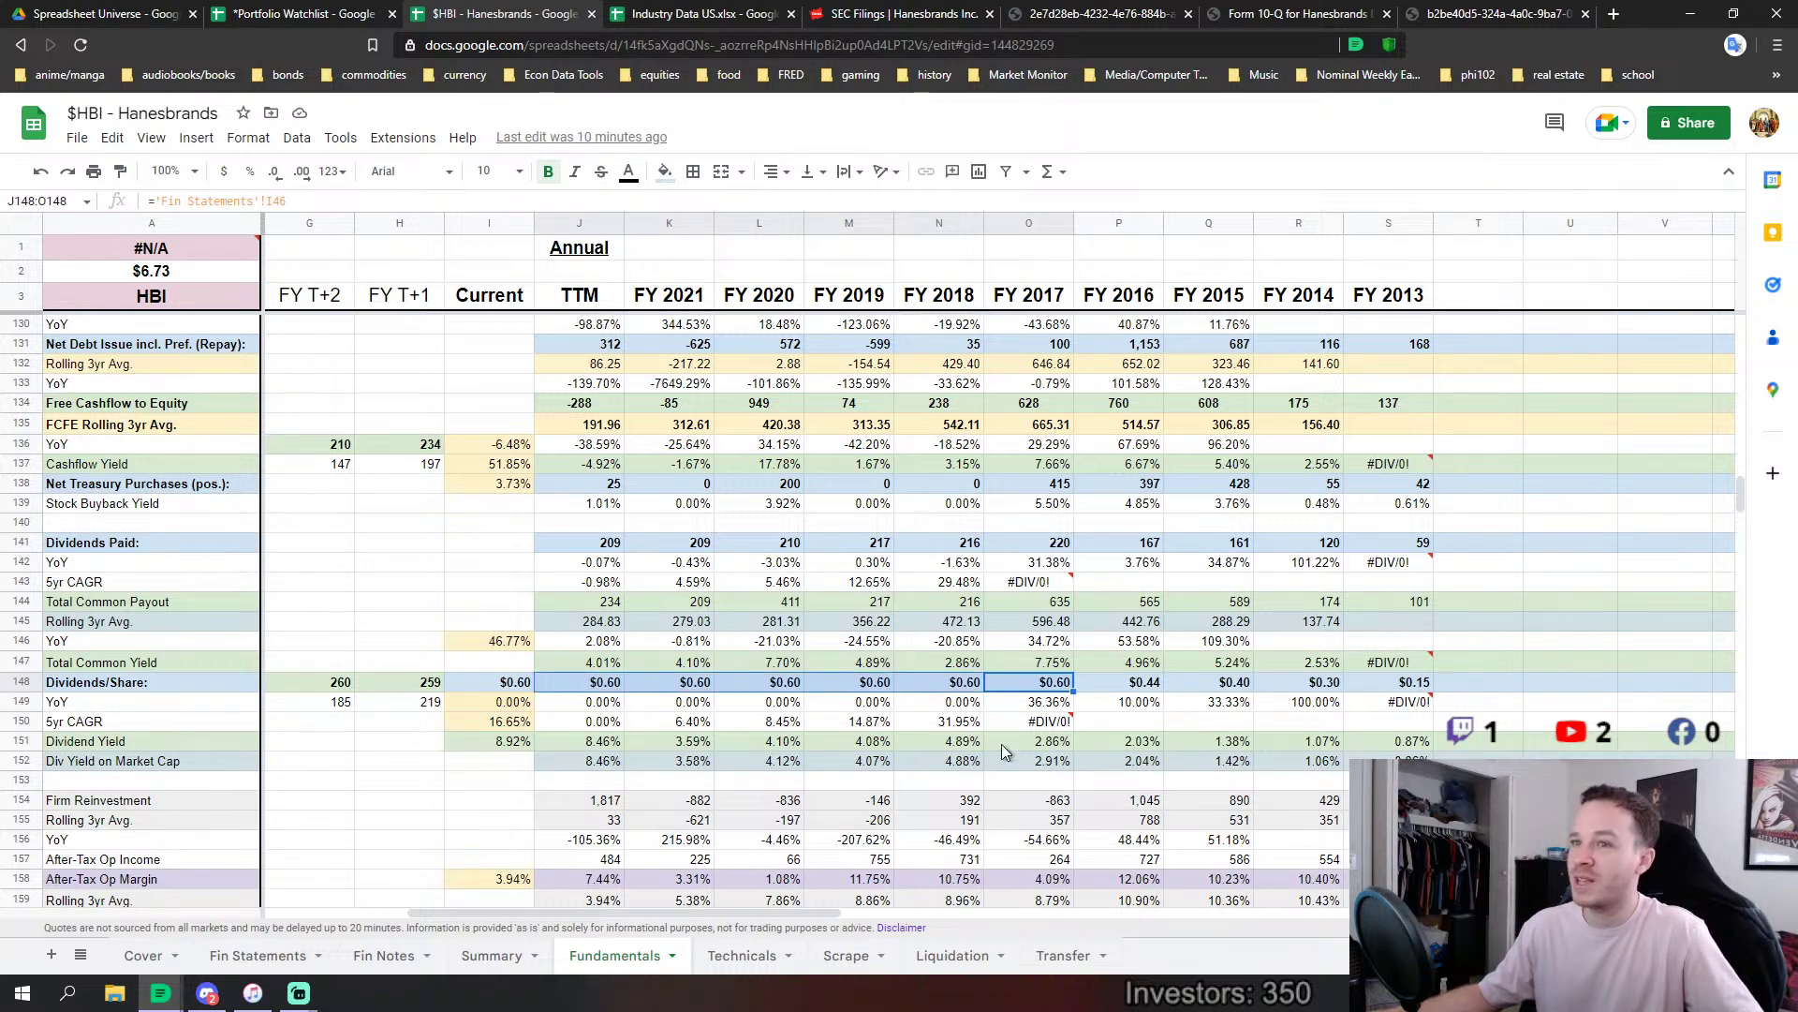
{"action": "left_click", "coordinate": [1418, 688], "text": "shift"}
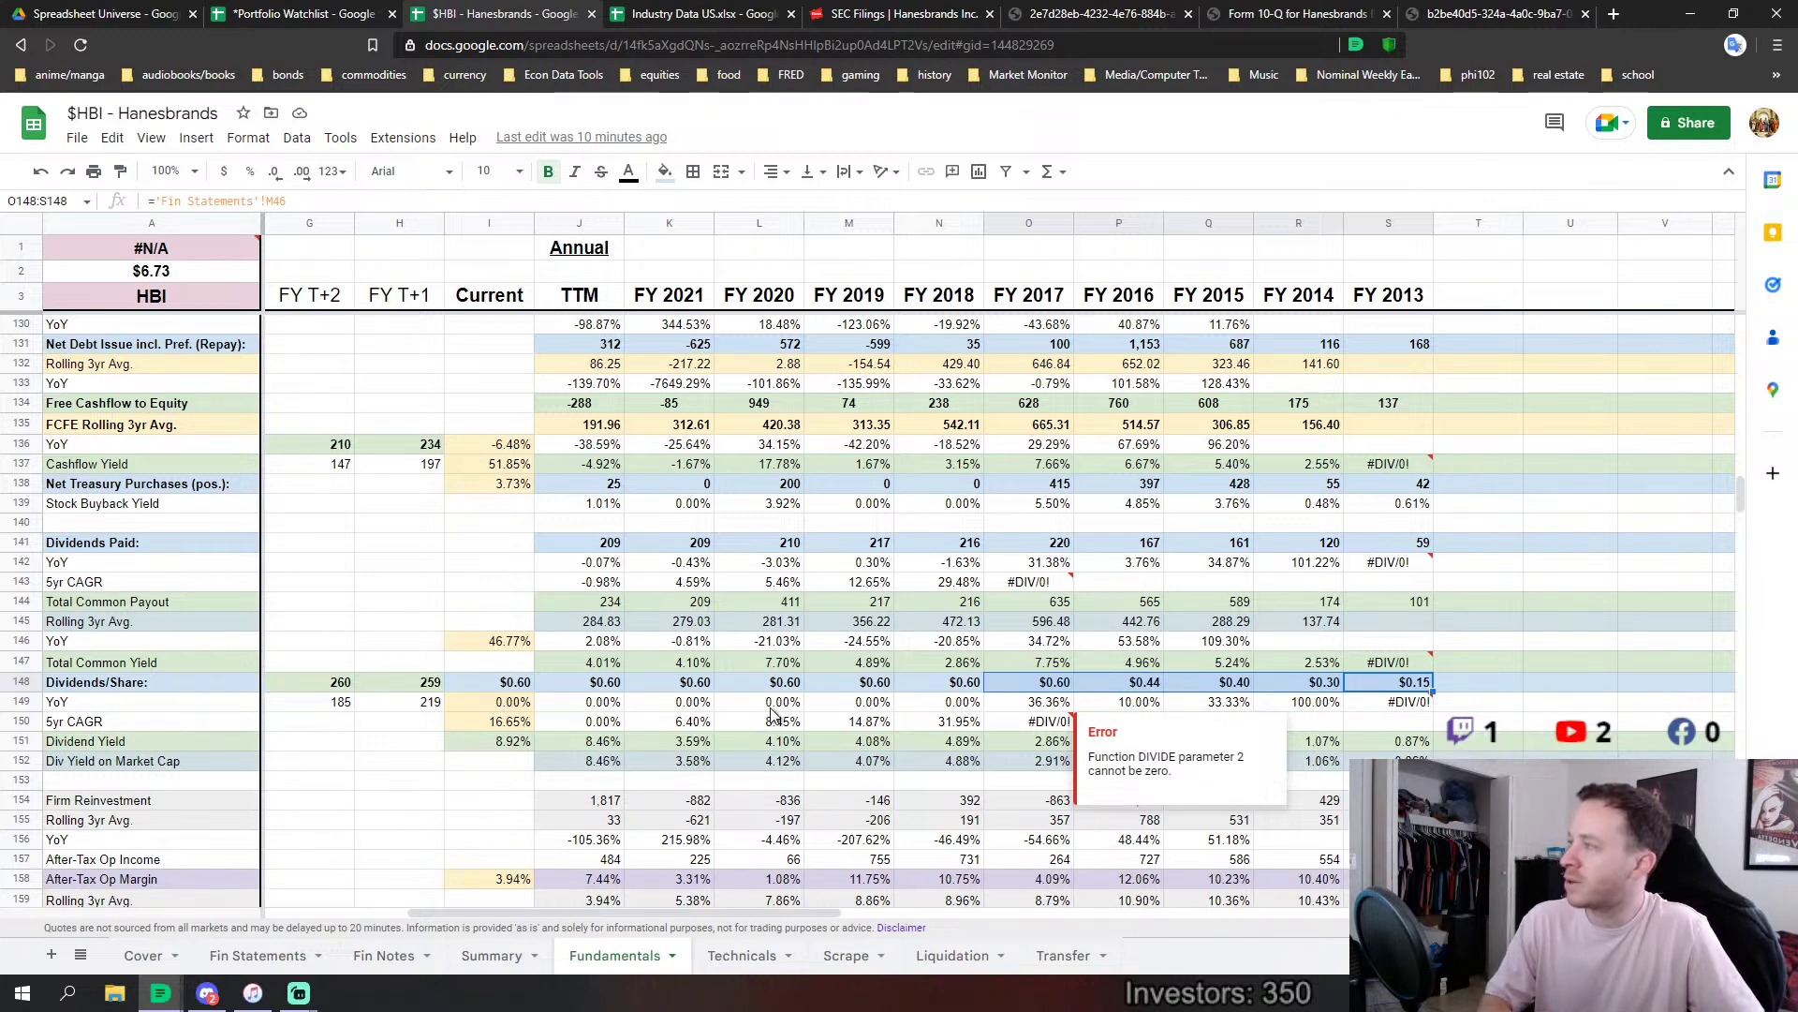
{"action": "left_click", "coordinate": [449, 661]}
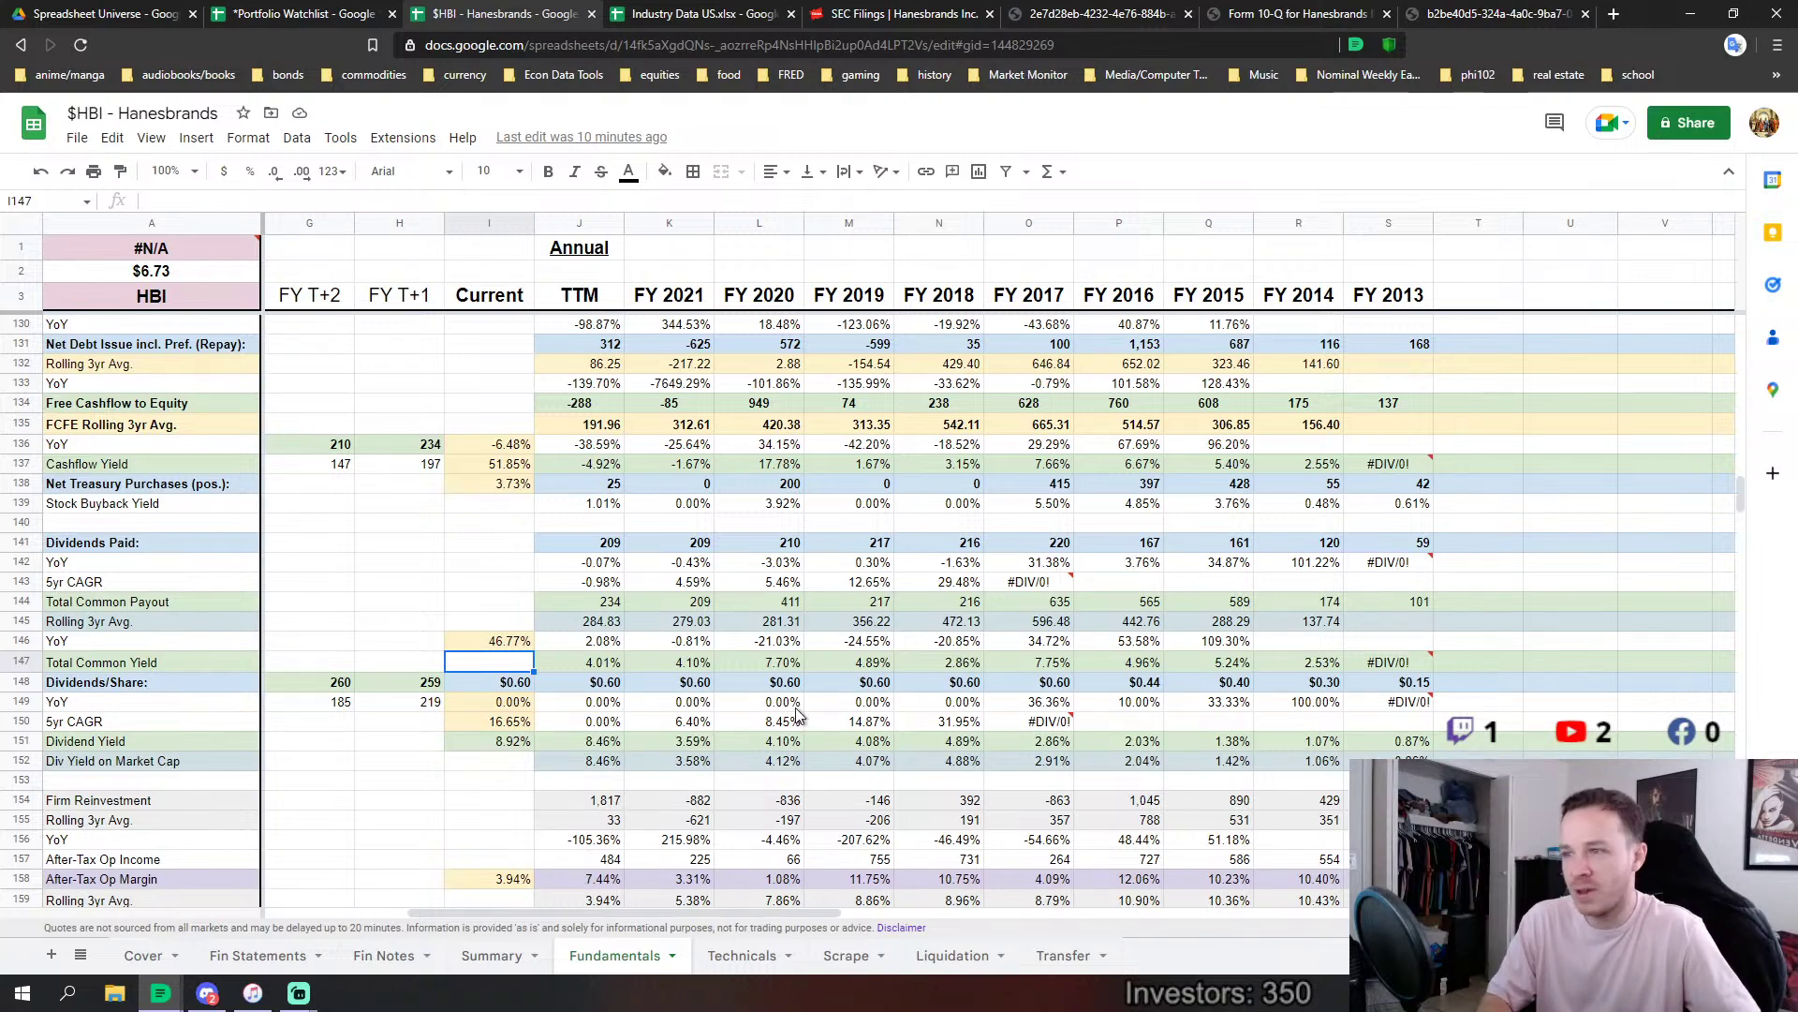
Examine the Non-Cash ROIC row, highlighting FY 2013–2017, FY 2018–TTM, and the full range of years.
{"action": "scroll", "coordinate": [797, 716], "scroll_direction": "down", "scroll_amount": 5}
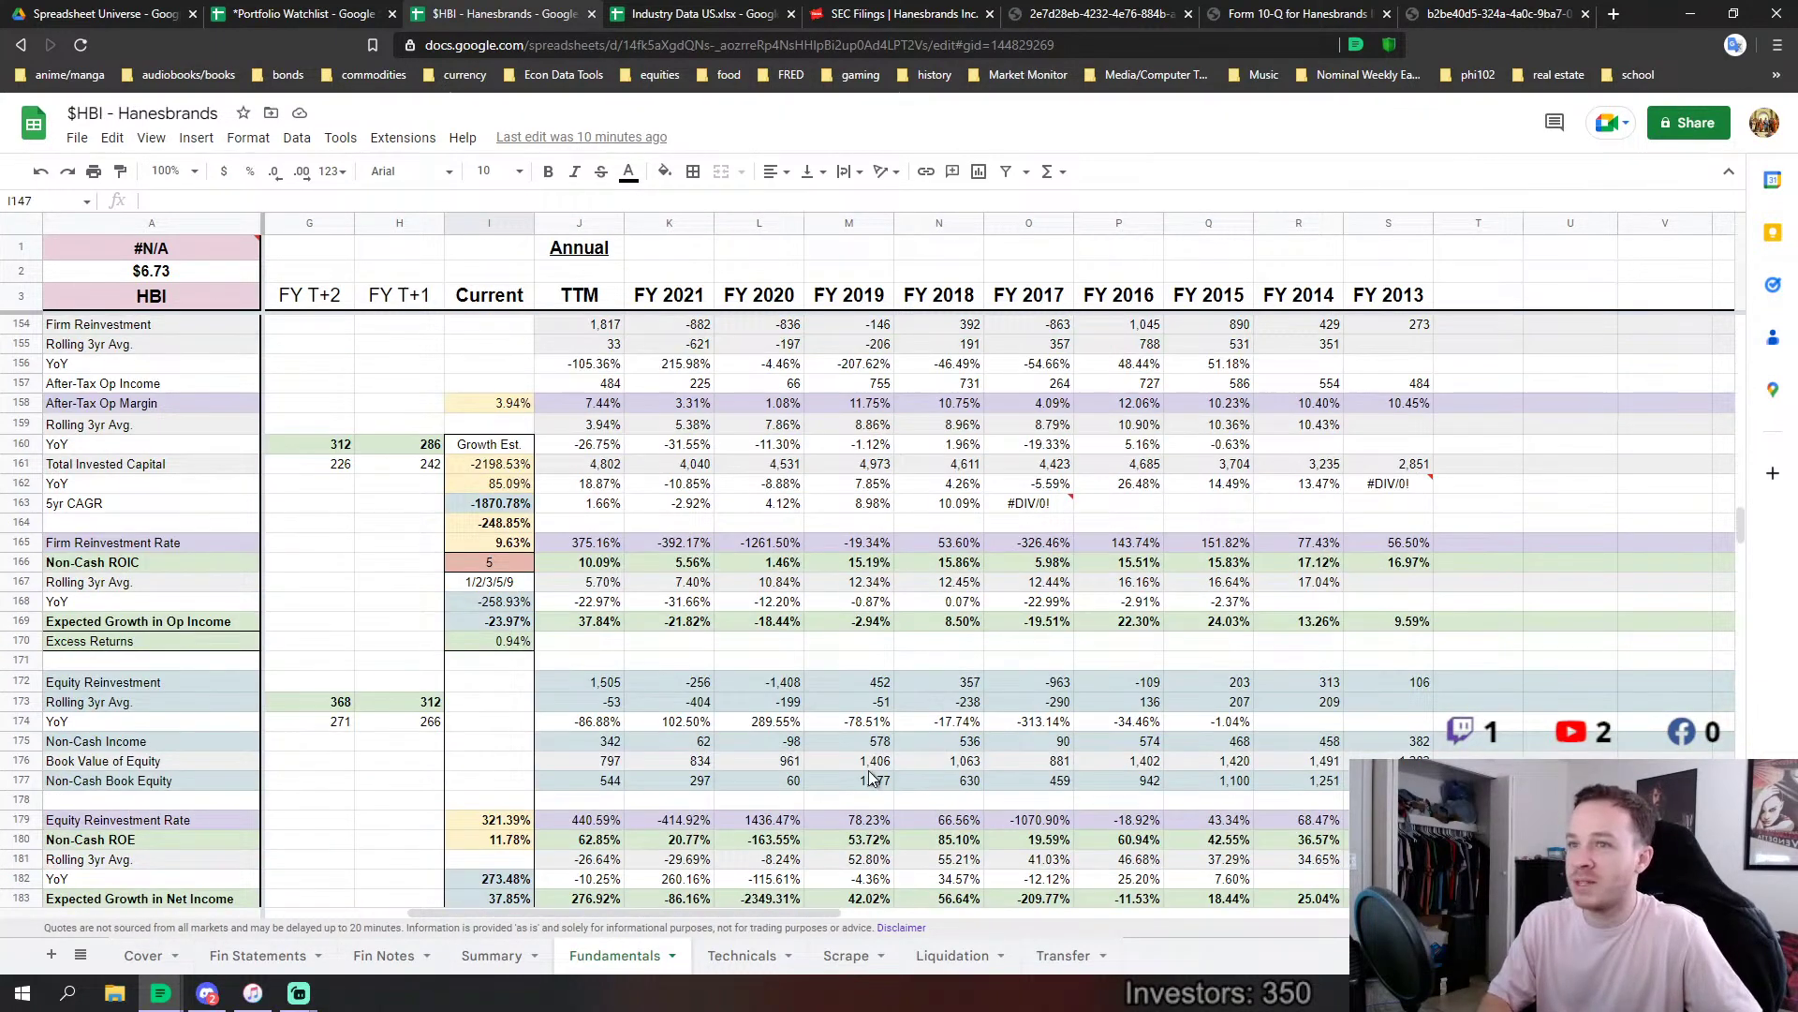
{"action": "scroll", "coordinate": [897, 778], "scroll_direction": "down", "scroll_amount": 1}
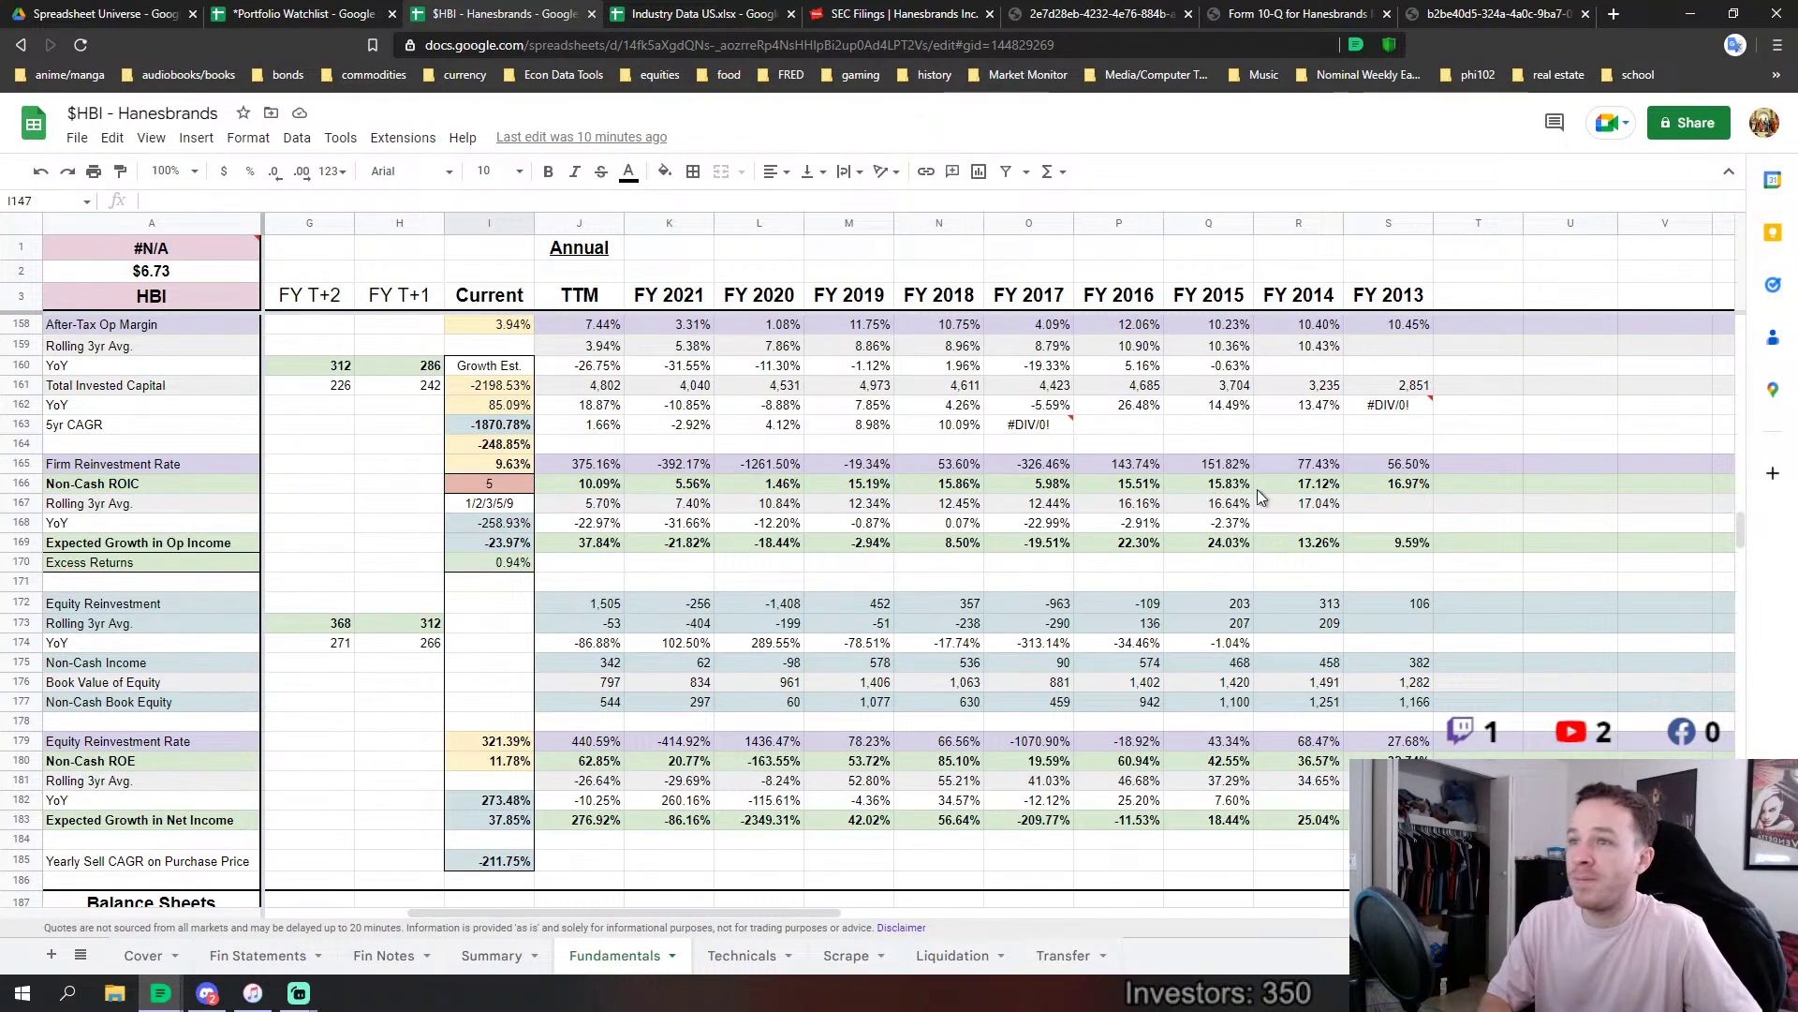
{"action": "left_click_drag", "start_coordinate": [1408, 484], "coordinate": [1026, 493]}
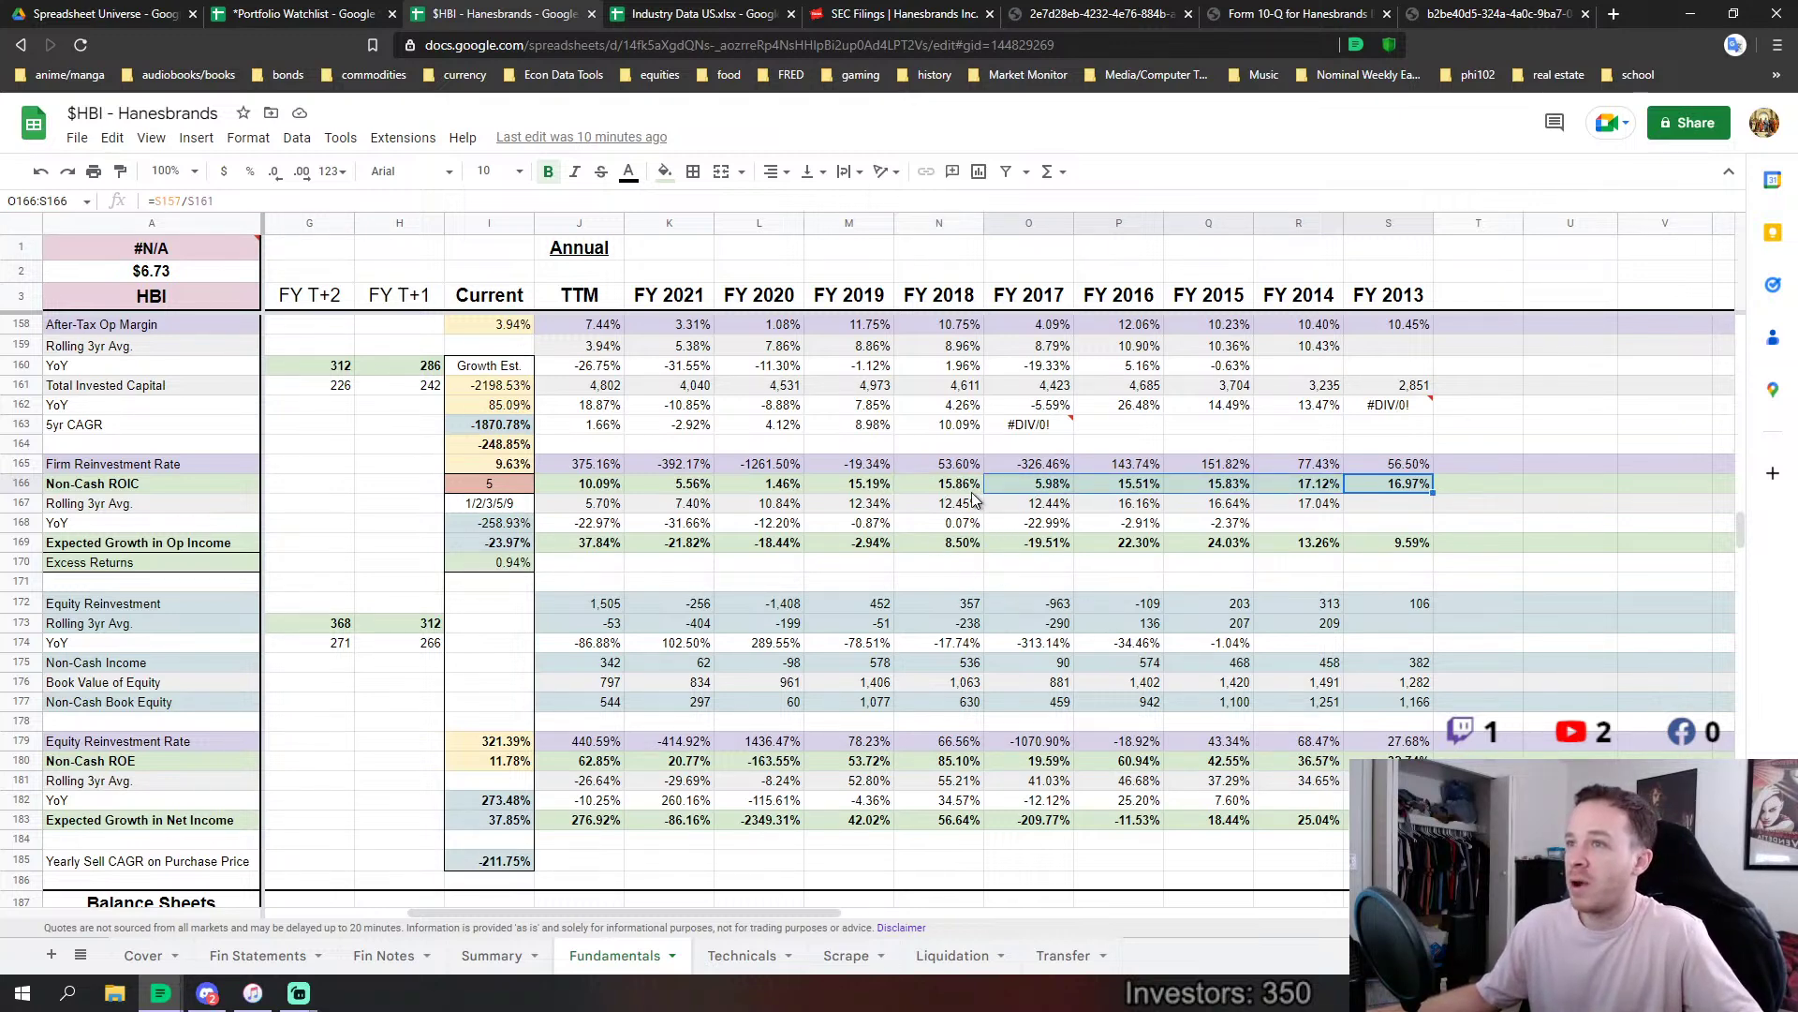
{"action": "left_click_drag", "start_coordinate": [957, 491], "coordinate": [599, 491]}
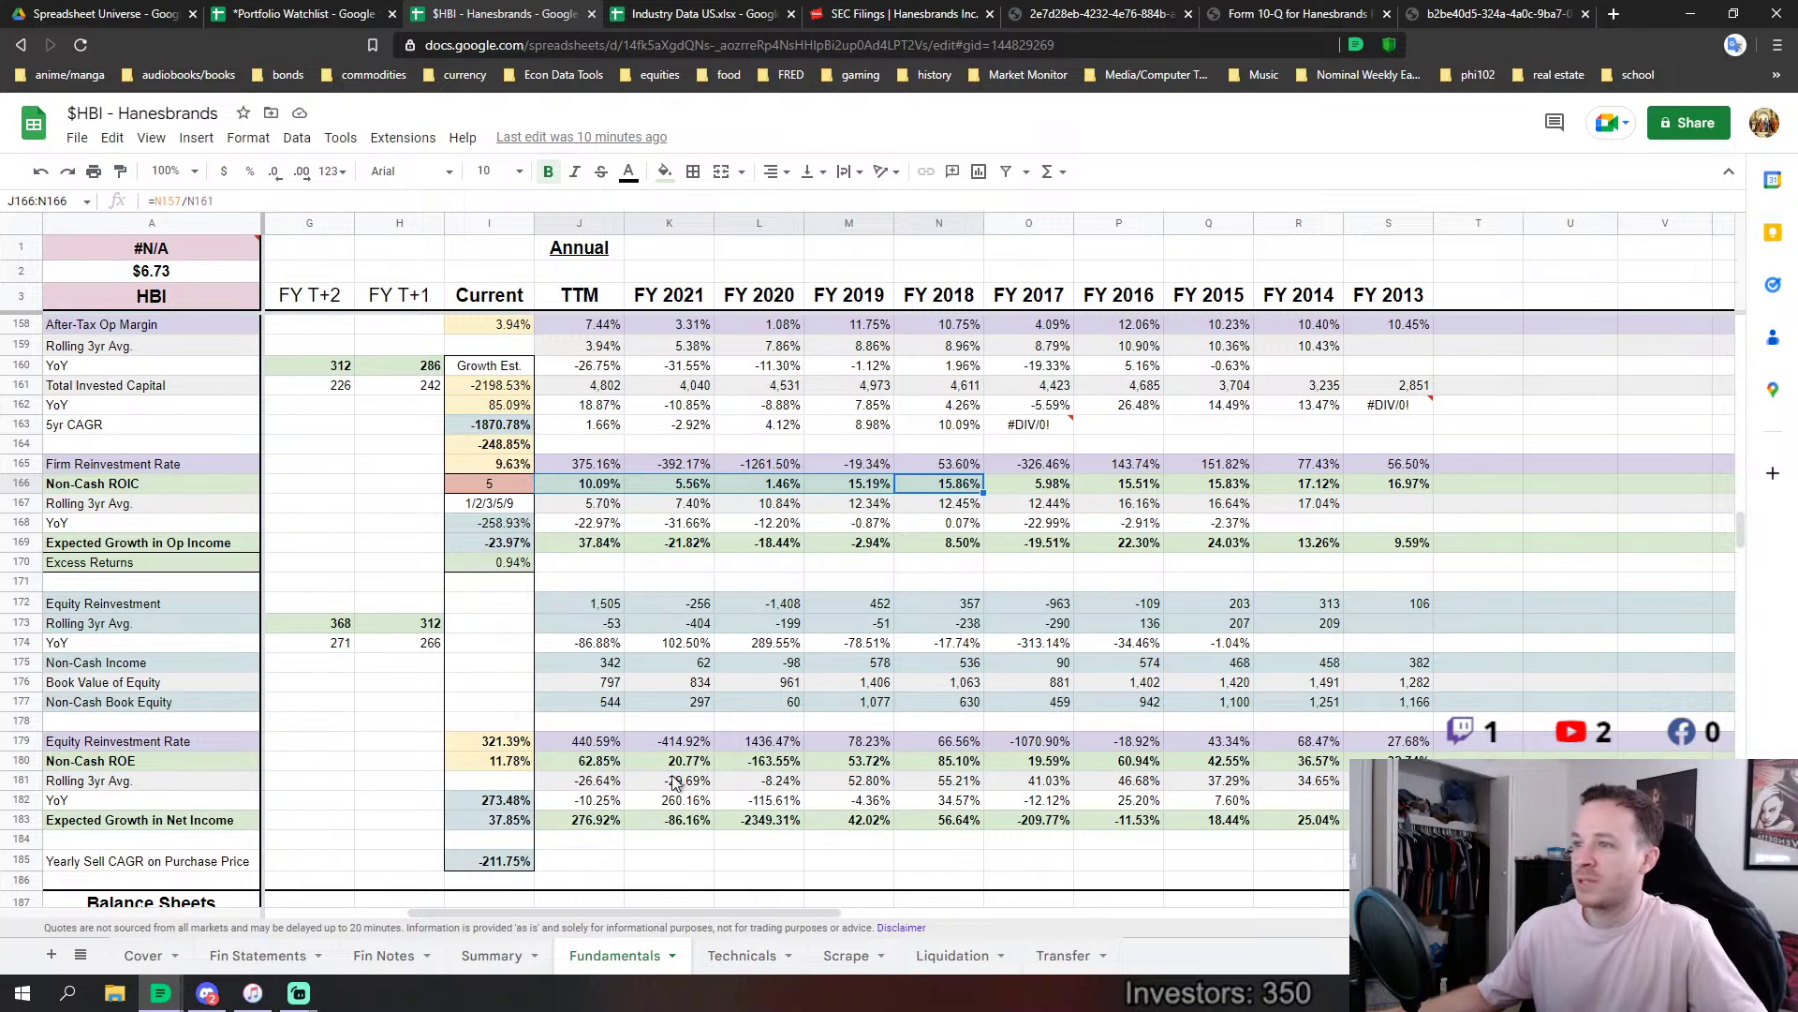
{"action": "left_click_drag", "start_coordinate": [595, 484], "coordinate": [1370, 488]}
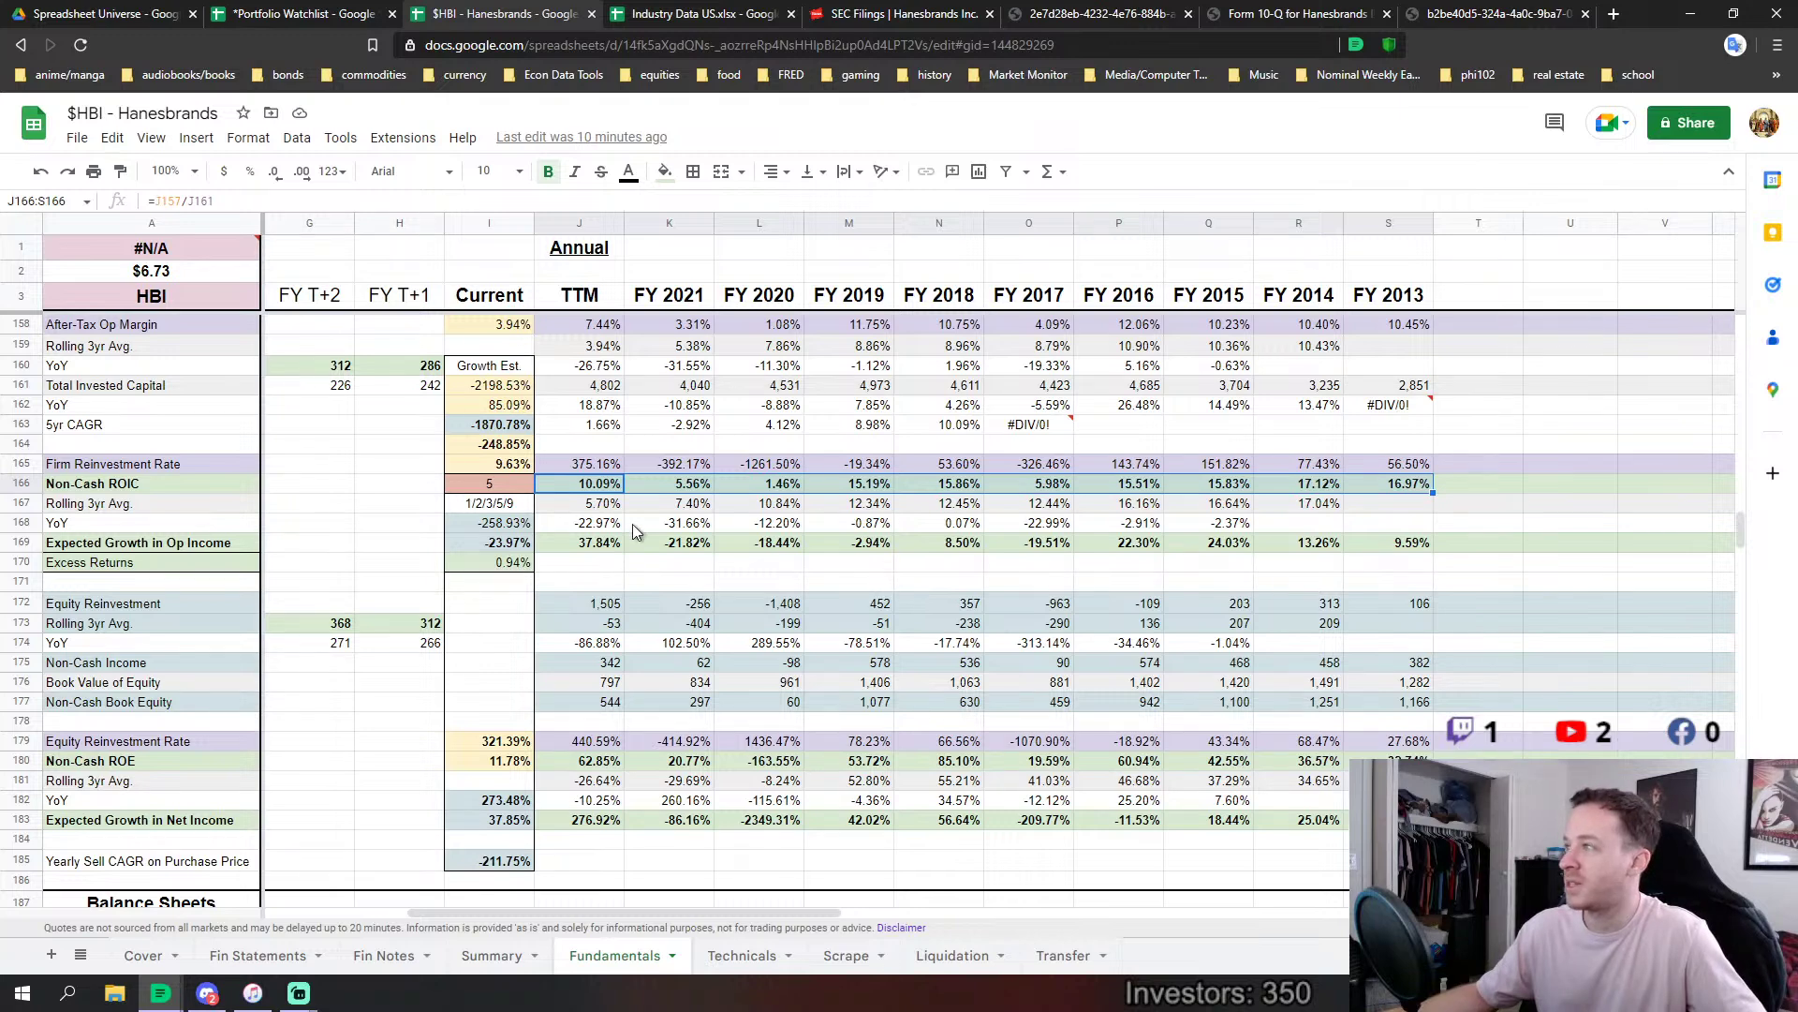
{"action": "left_click", "coordinate": [870, 626]}
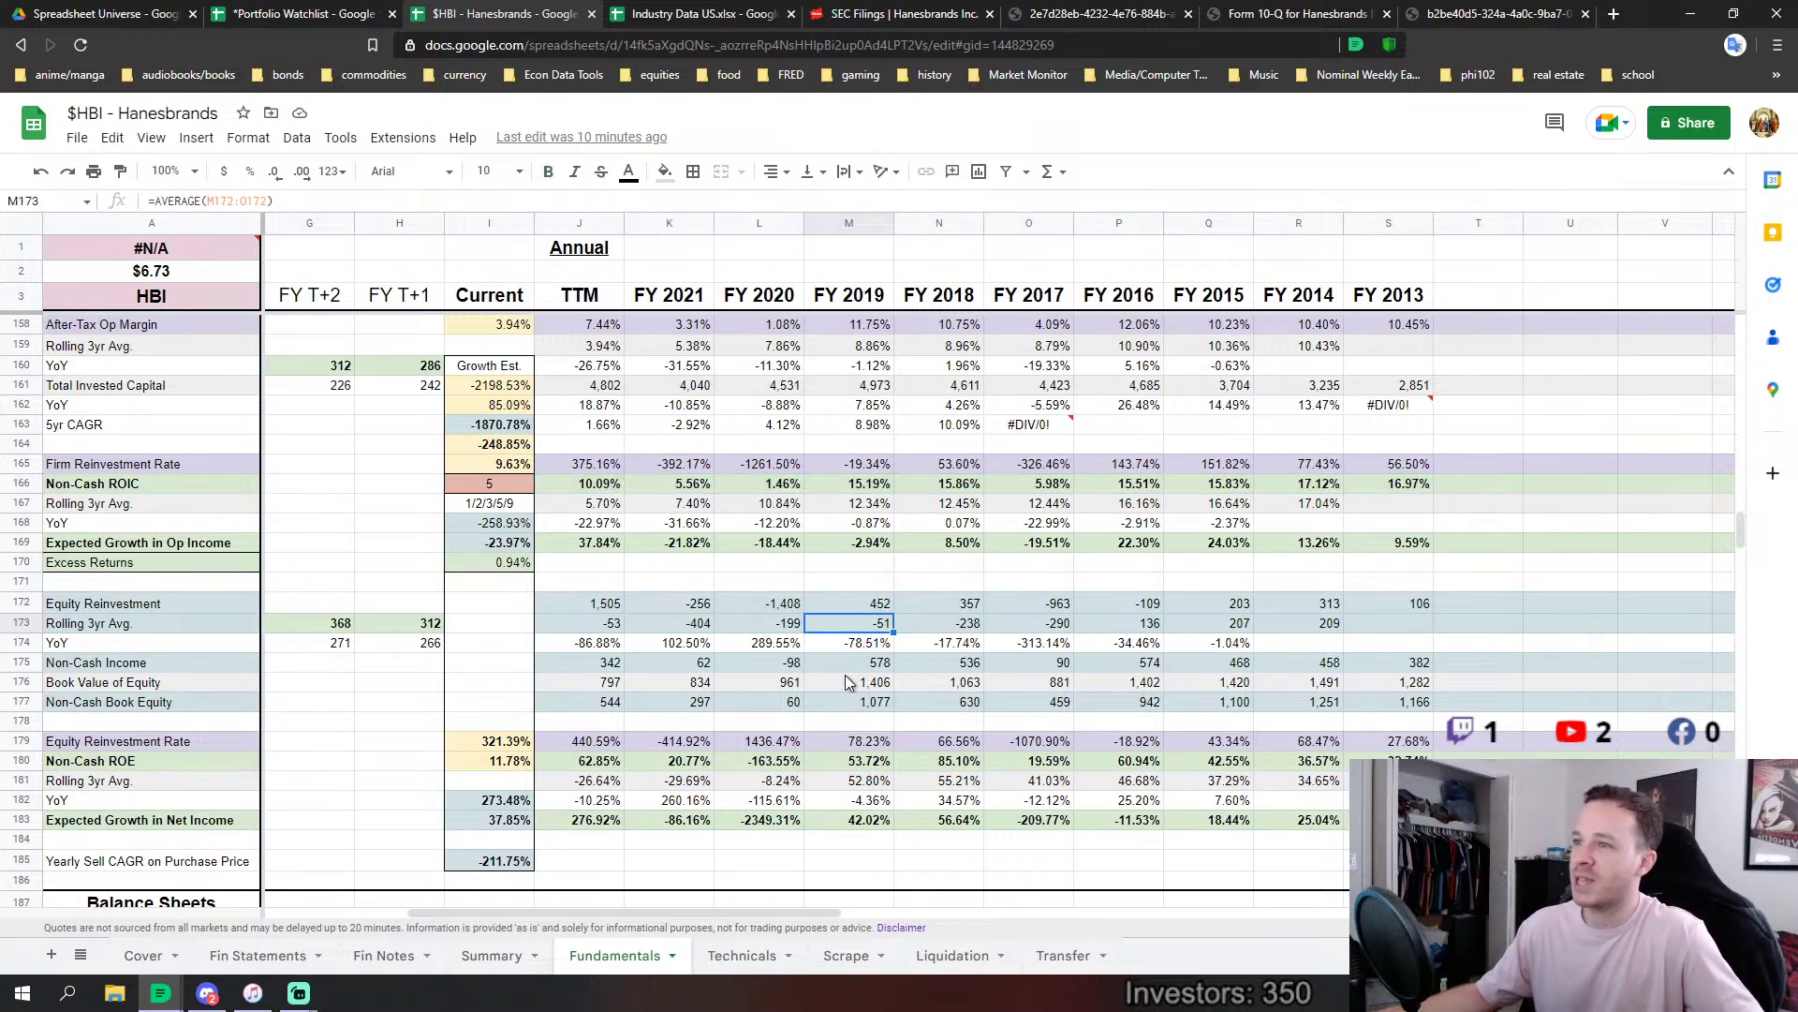
Examine the Non-Cash ROE row across FY 2013 to TTM, singling out FY 2020 and the FY 2021 rolling 3-year average.
{"action": "scroll", "coordinate": [874, 696], "scroll_direction": "down", "scroll_amount": 3}
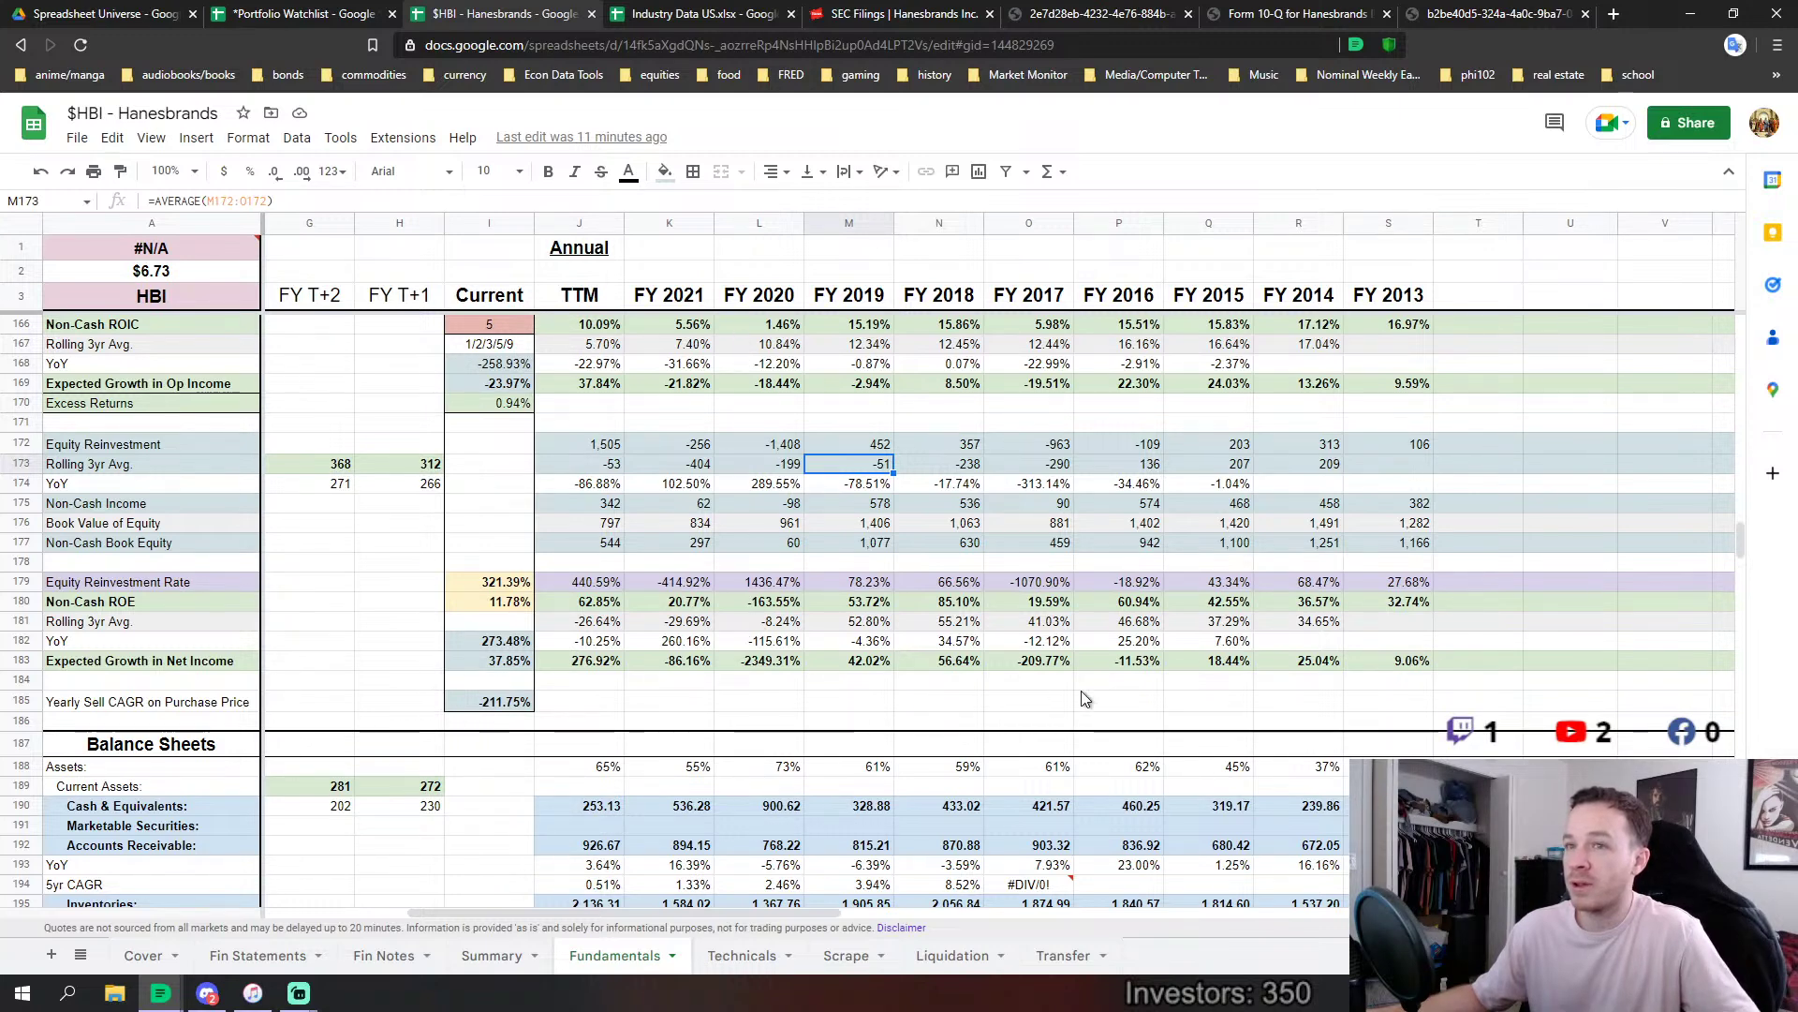
{"action": "left_click_drag", "start_coordinate": [1385, 604], "coordinate": [1019, 610]}
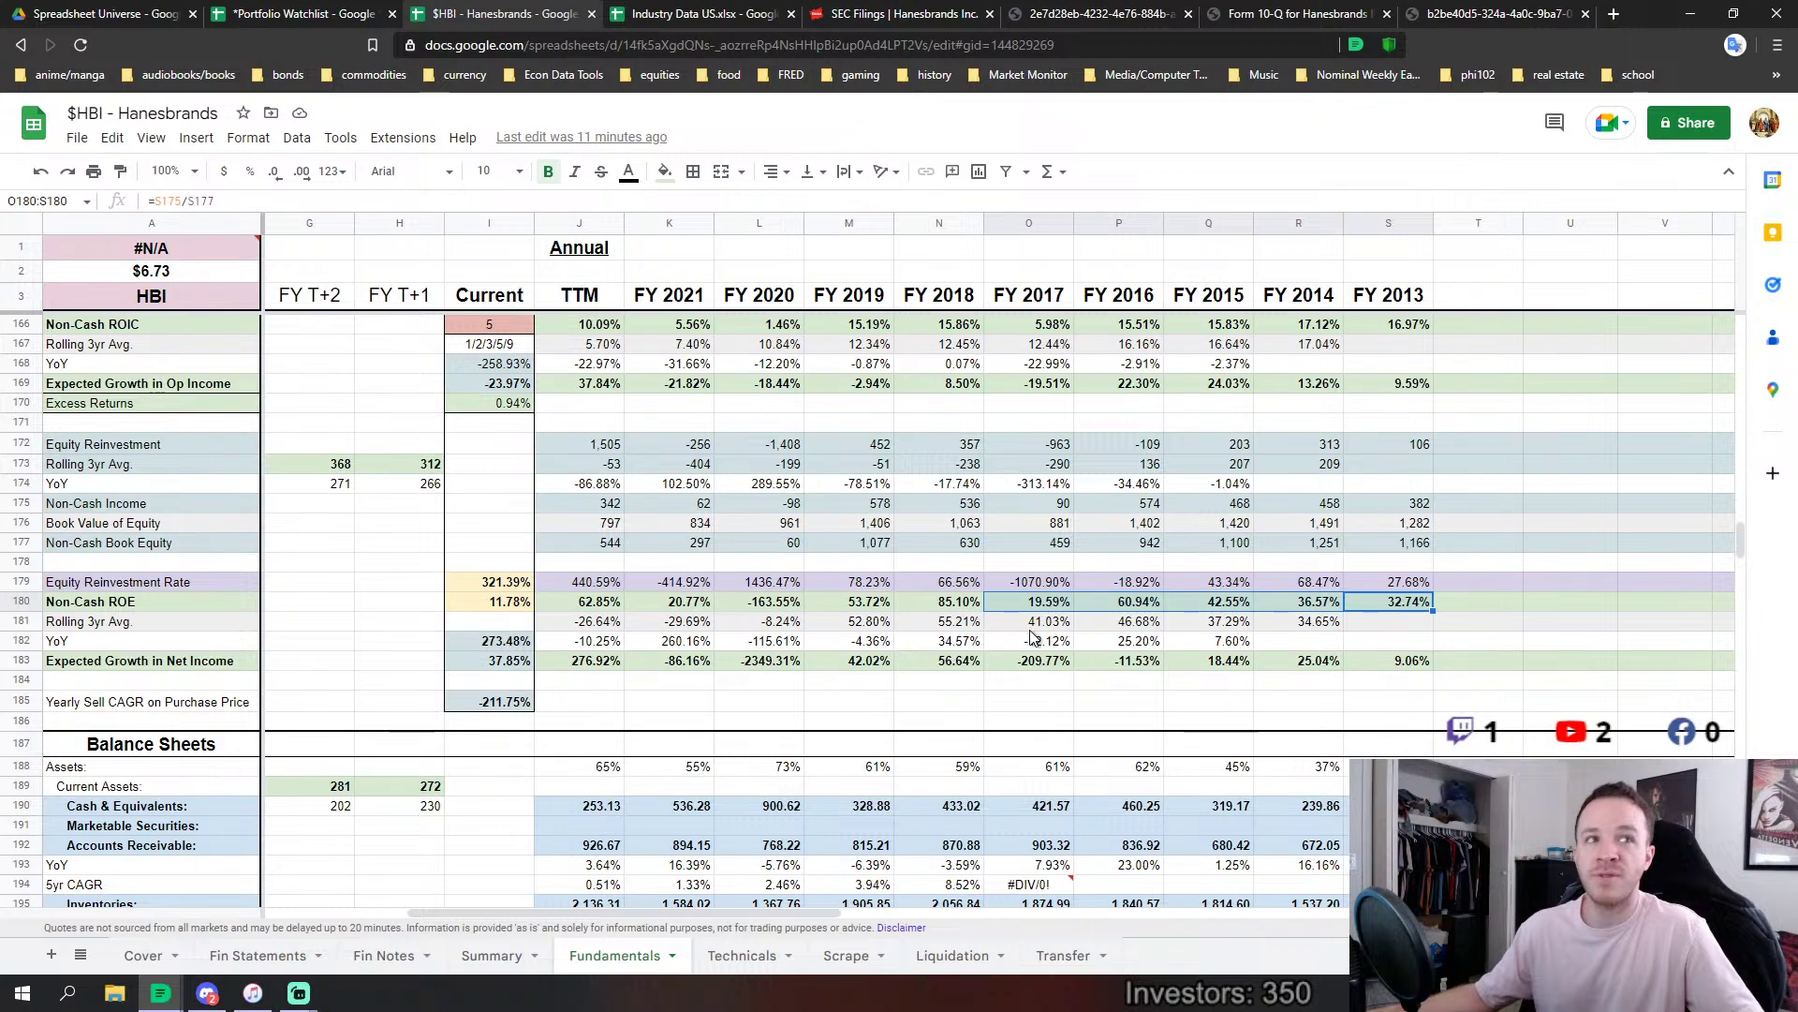
{"action": "left_click_drag", "start_coordinate": [953, 610], "coordinate": [580, 611]}
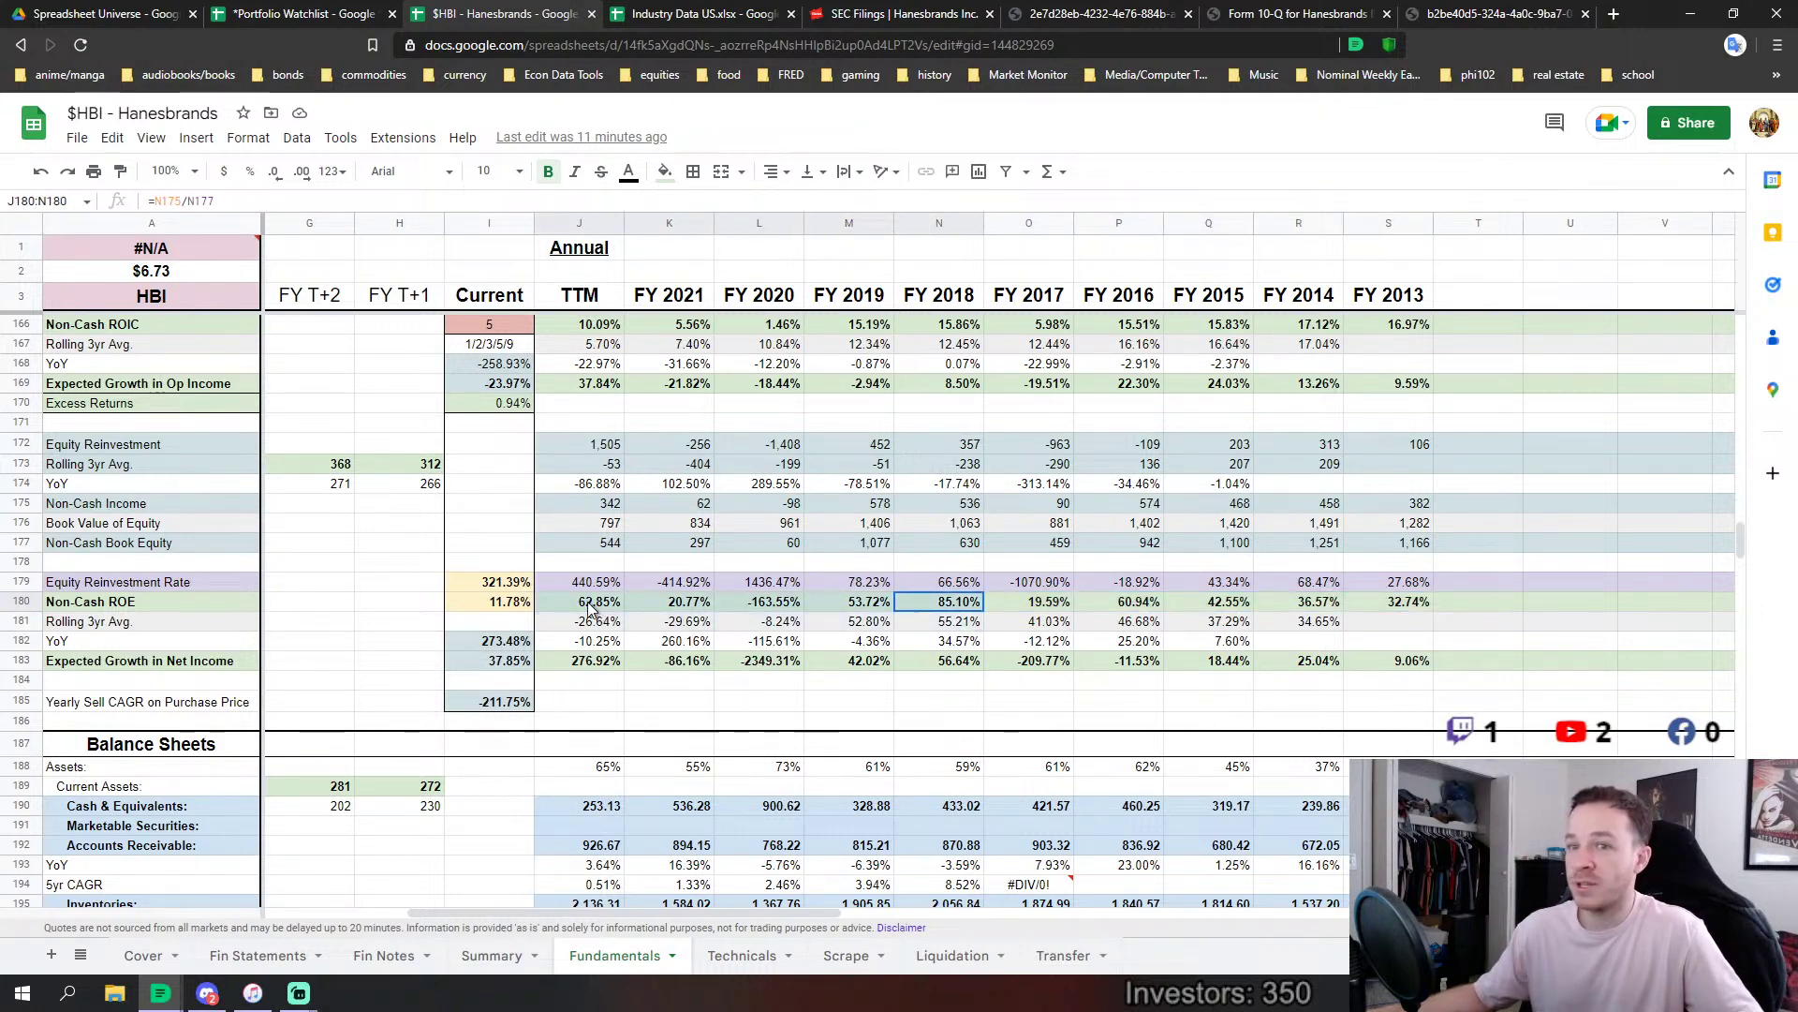
{"action": "left_click", "coordinate": [782, 611], "text": "ctrl"}
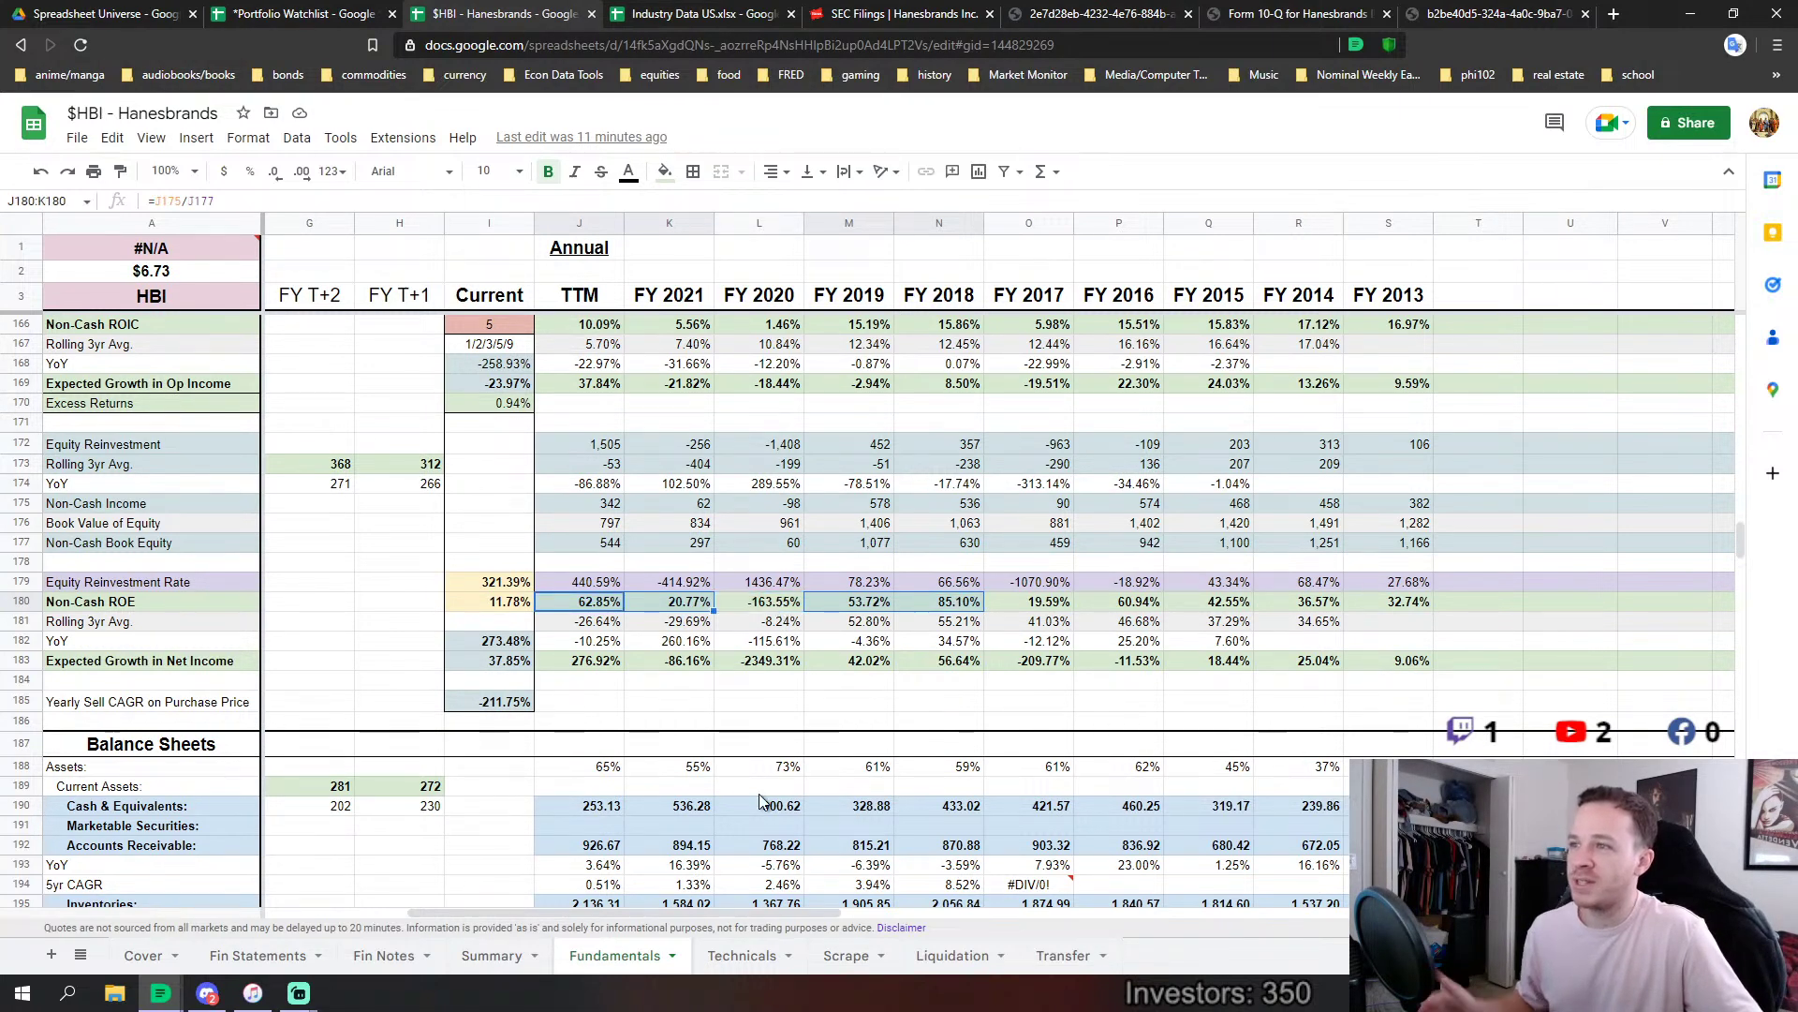
{"action": "left_click", "coordinate": [1020, 603], "text": "ctrl"}
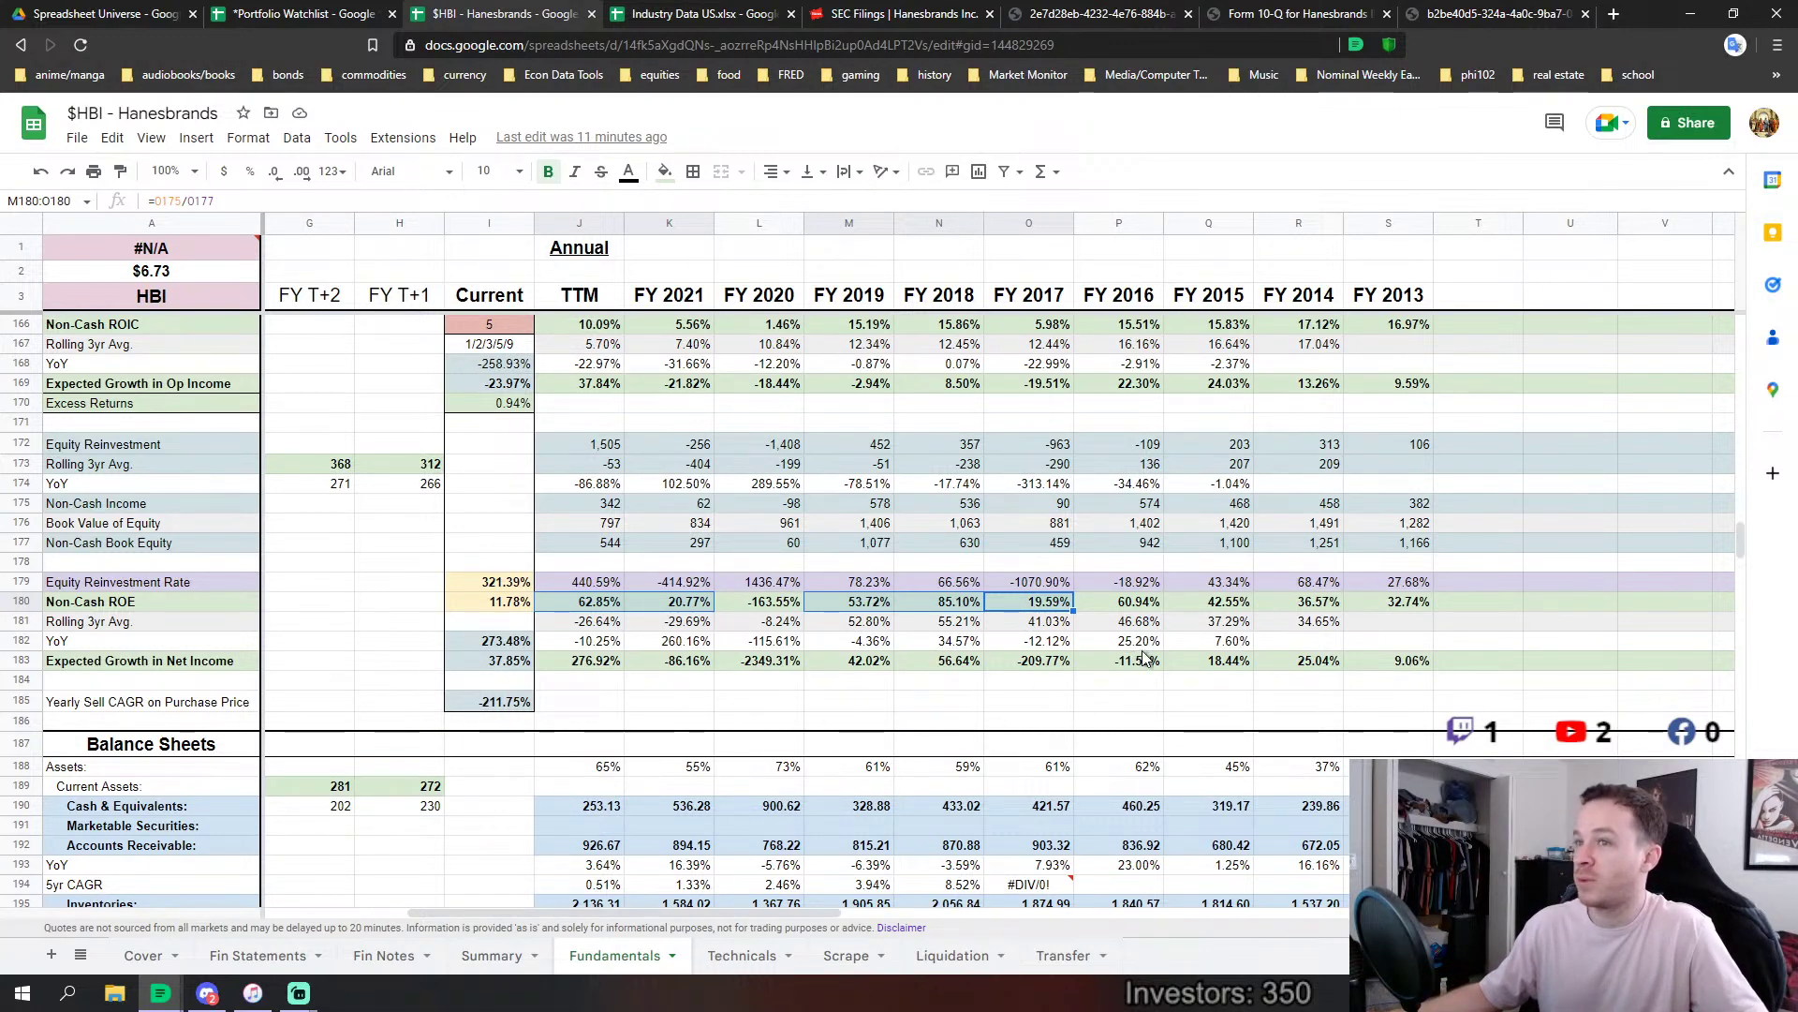
{"action": "left_click_drag", "start_coordinate": [1045, 604], "coordinate": [1392, 597]}
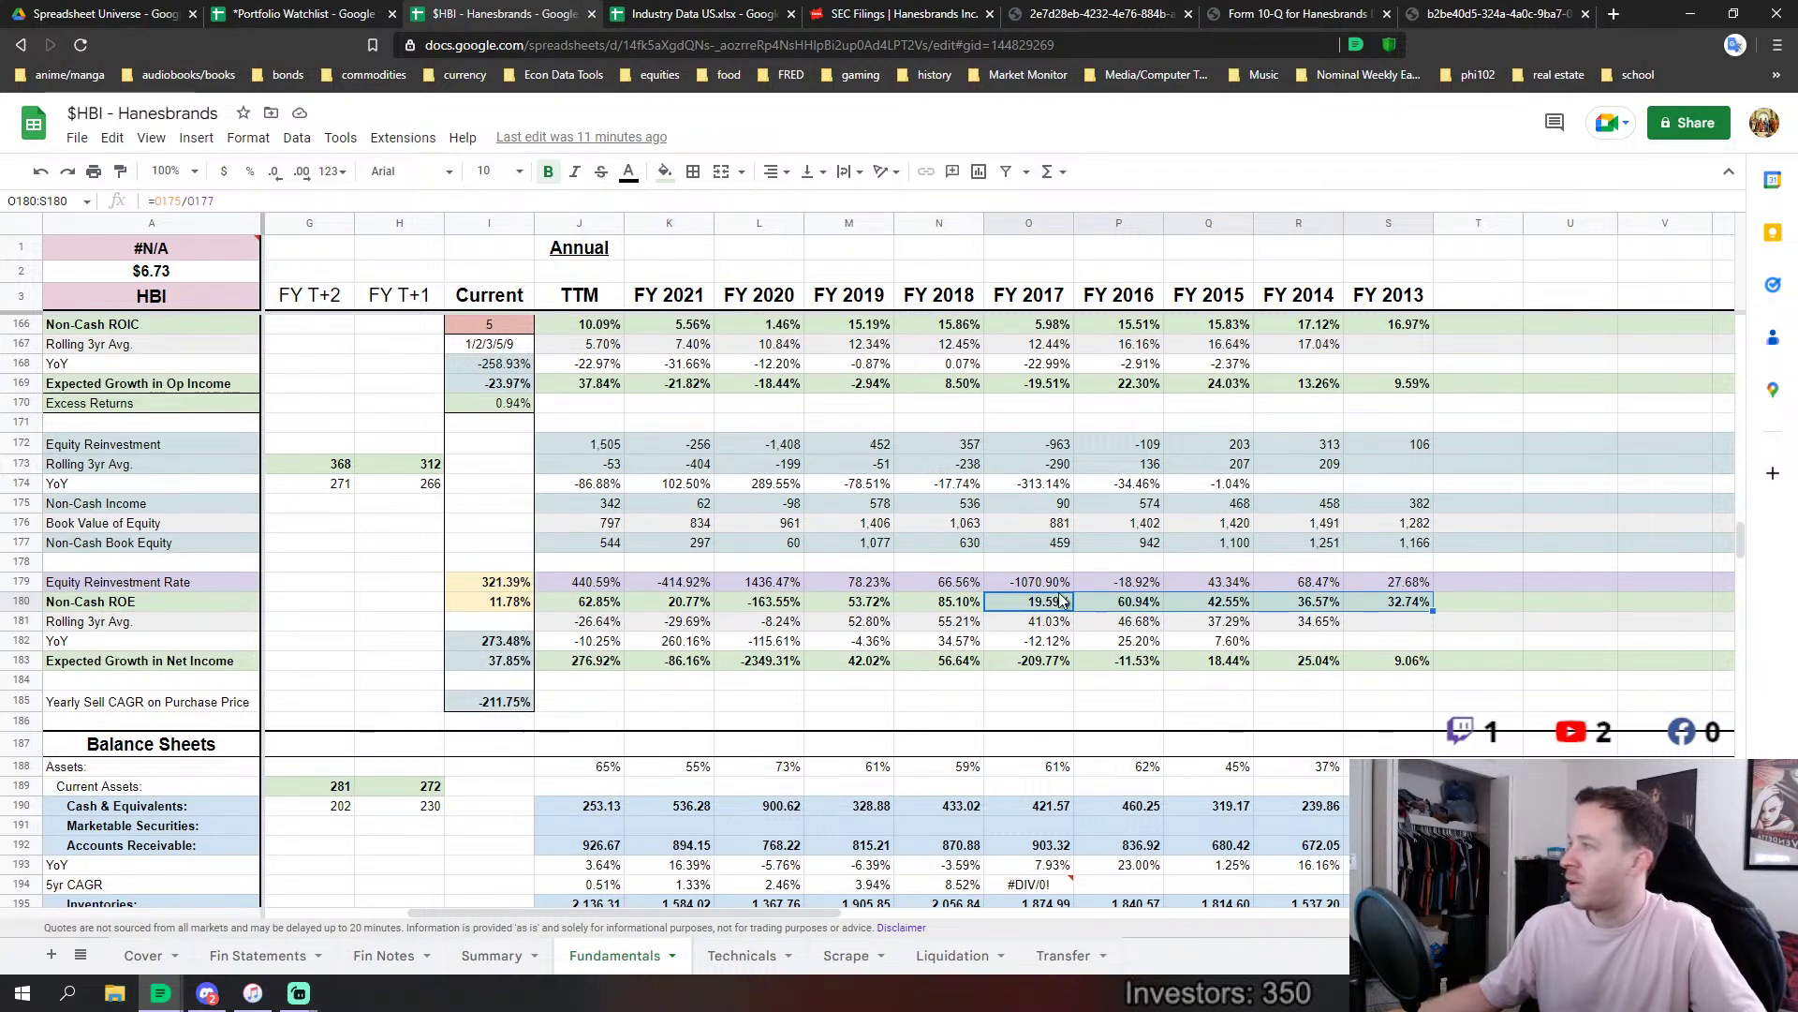
{"action": "left_click", "coordinate": [758, 607]}
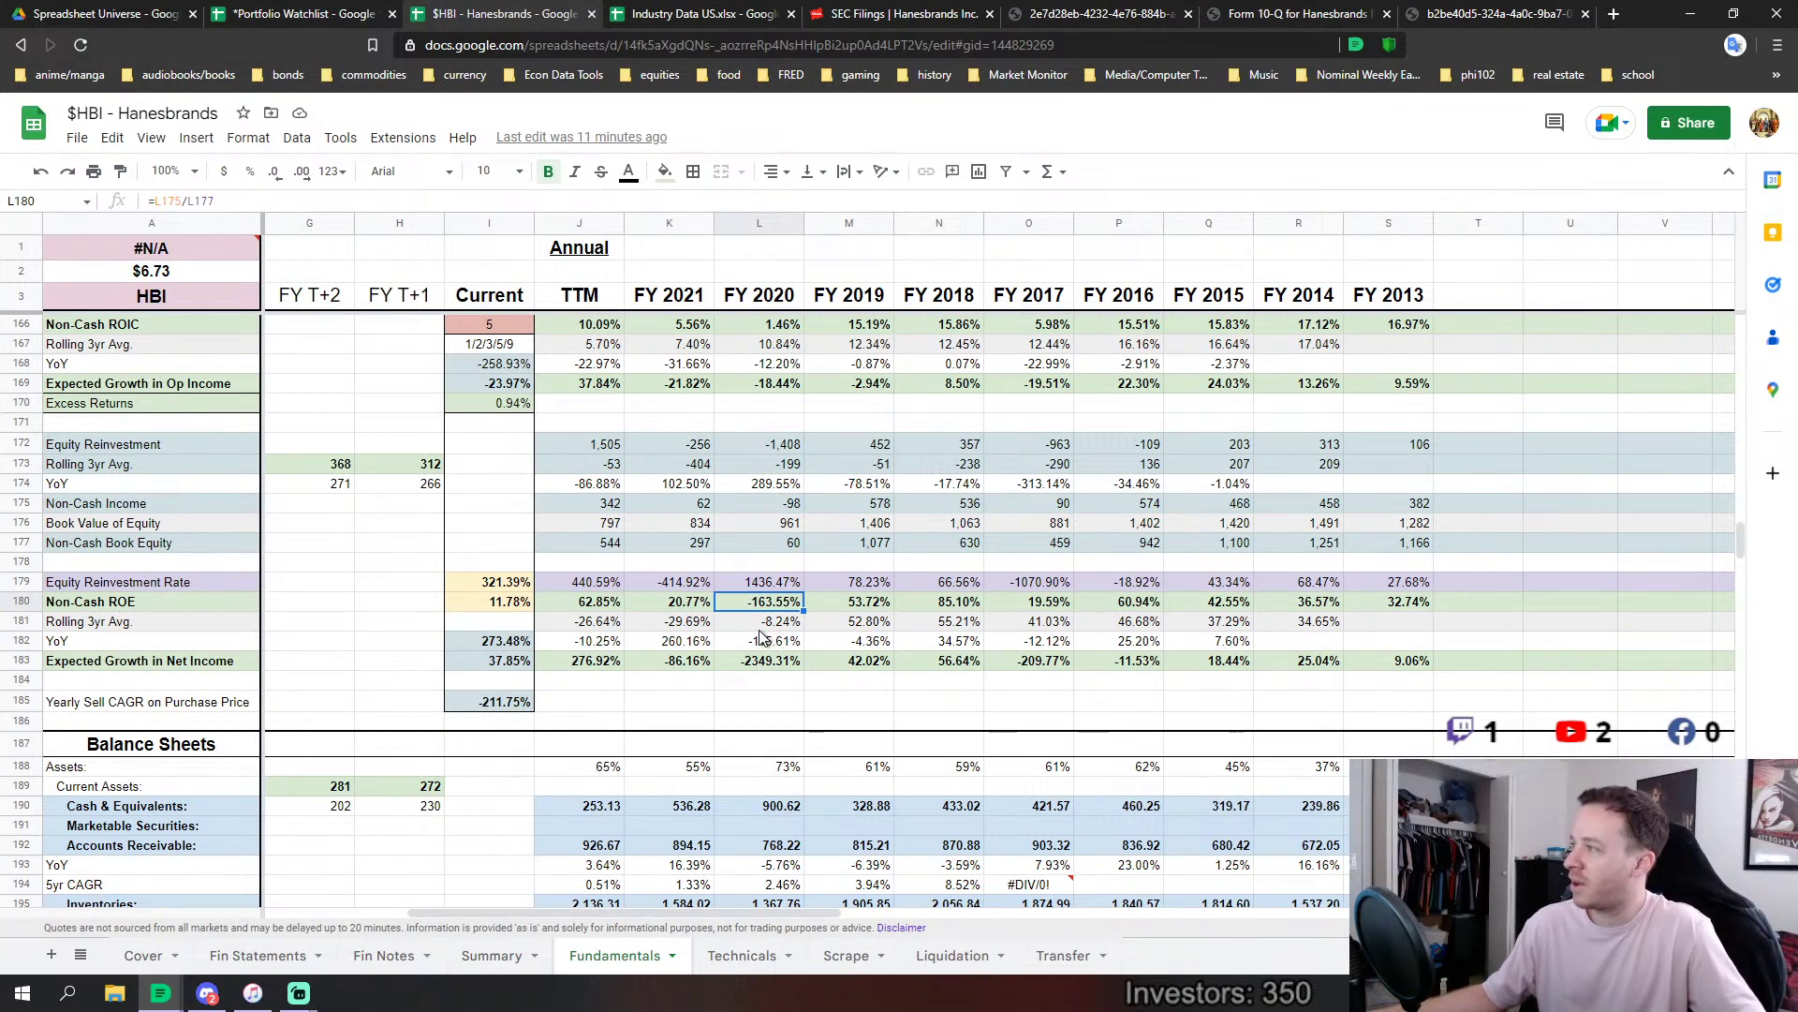
{"action": "left_click", "coordinate": [646, 622]}
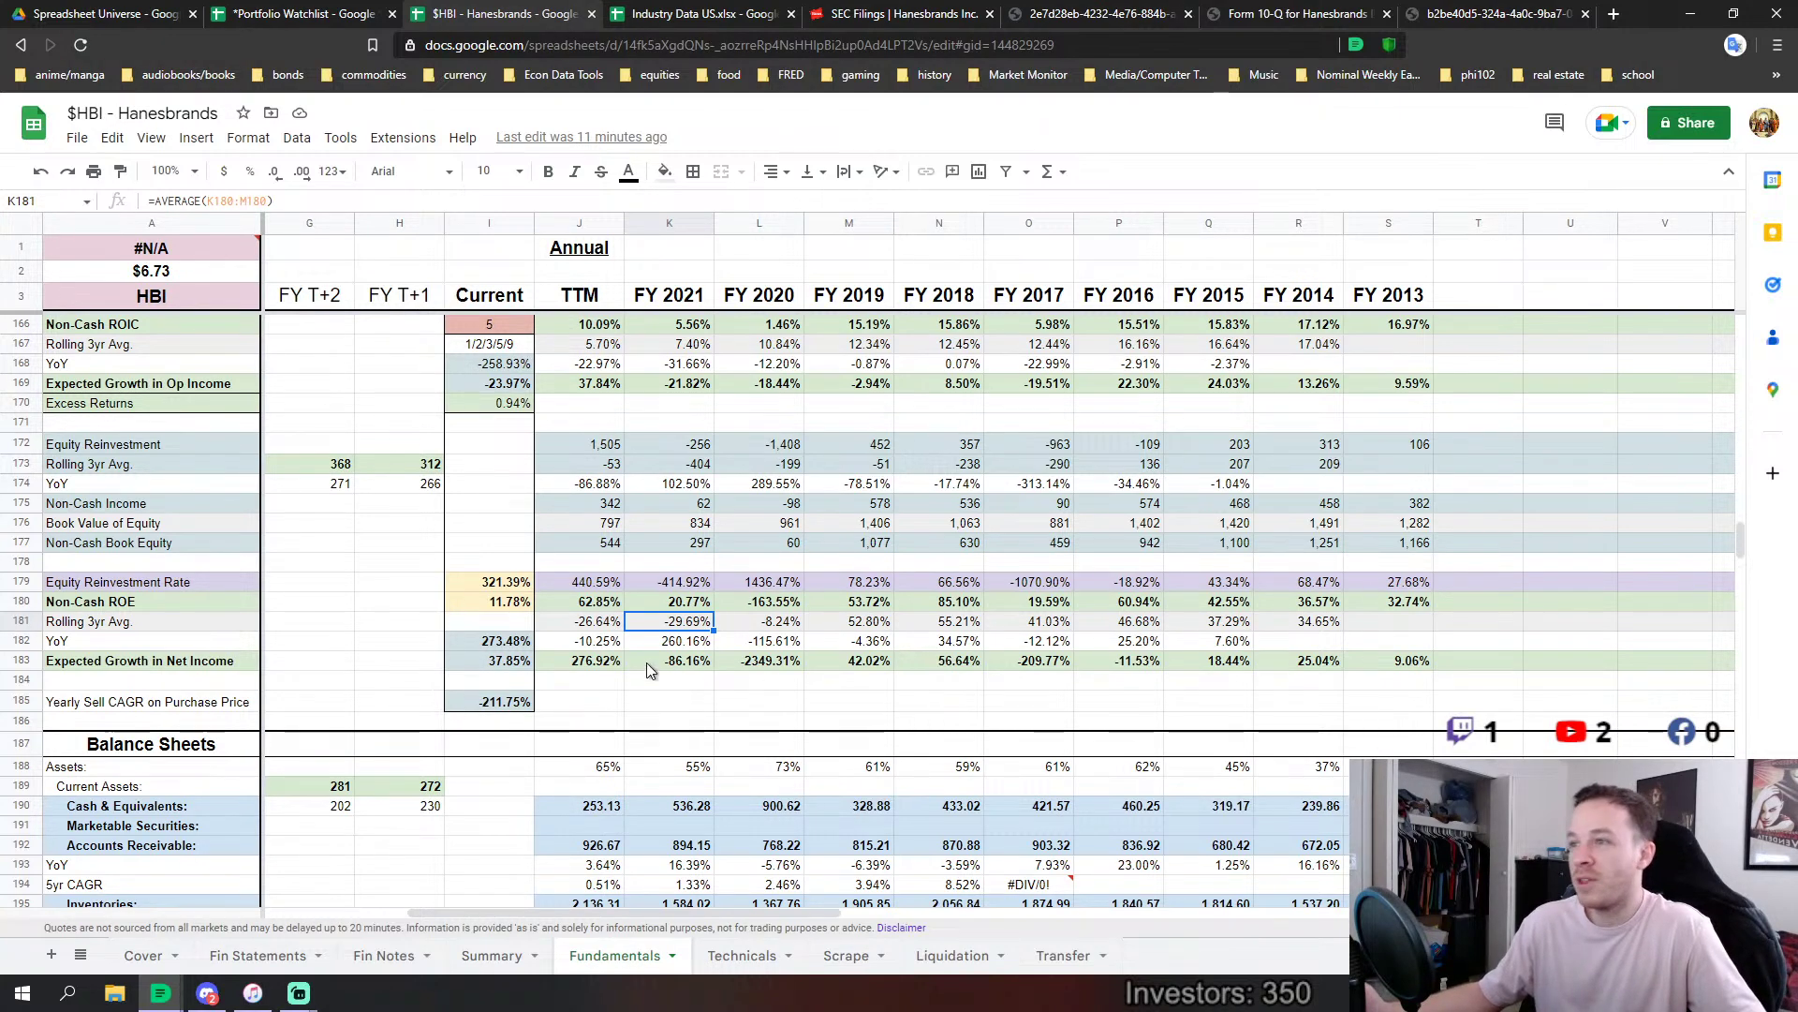
Recheck Non-Cash ROIC from TTM back to FY 2018 against the Non-Cash ROE figures.
{"action": "scroll", "coordinate": [606, 619], "scroll_direction": "up", "scroll_amount": 3}
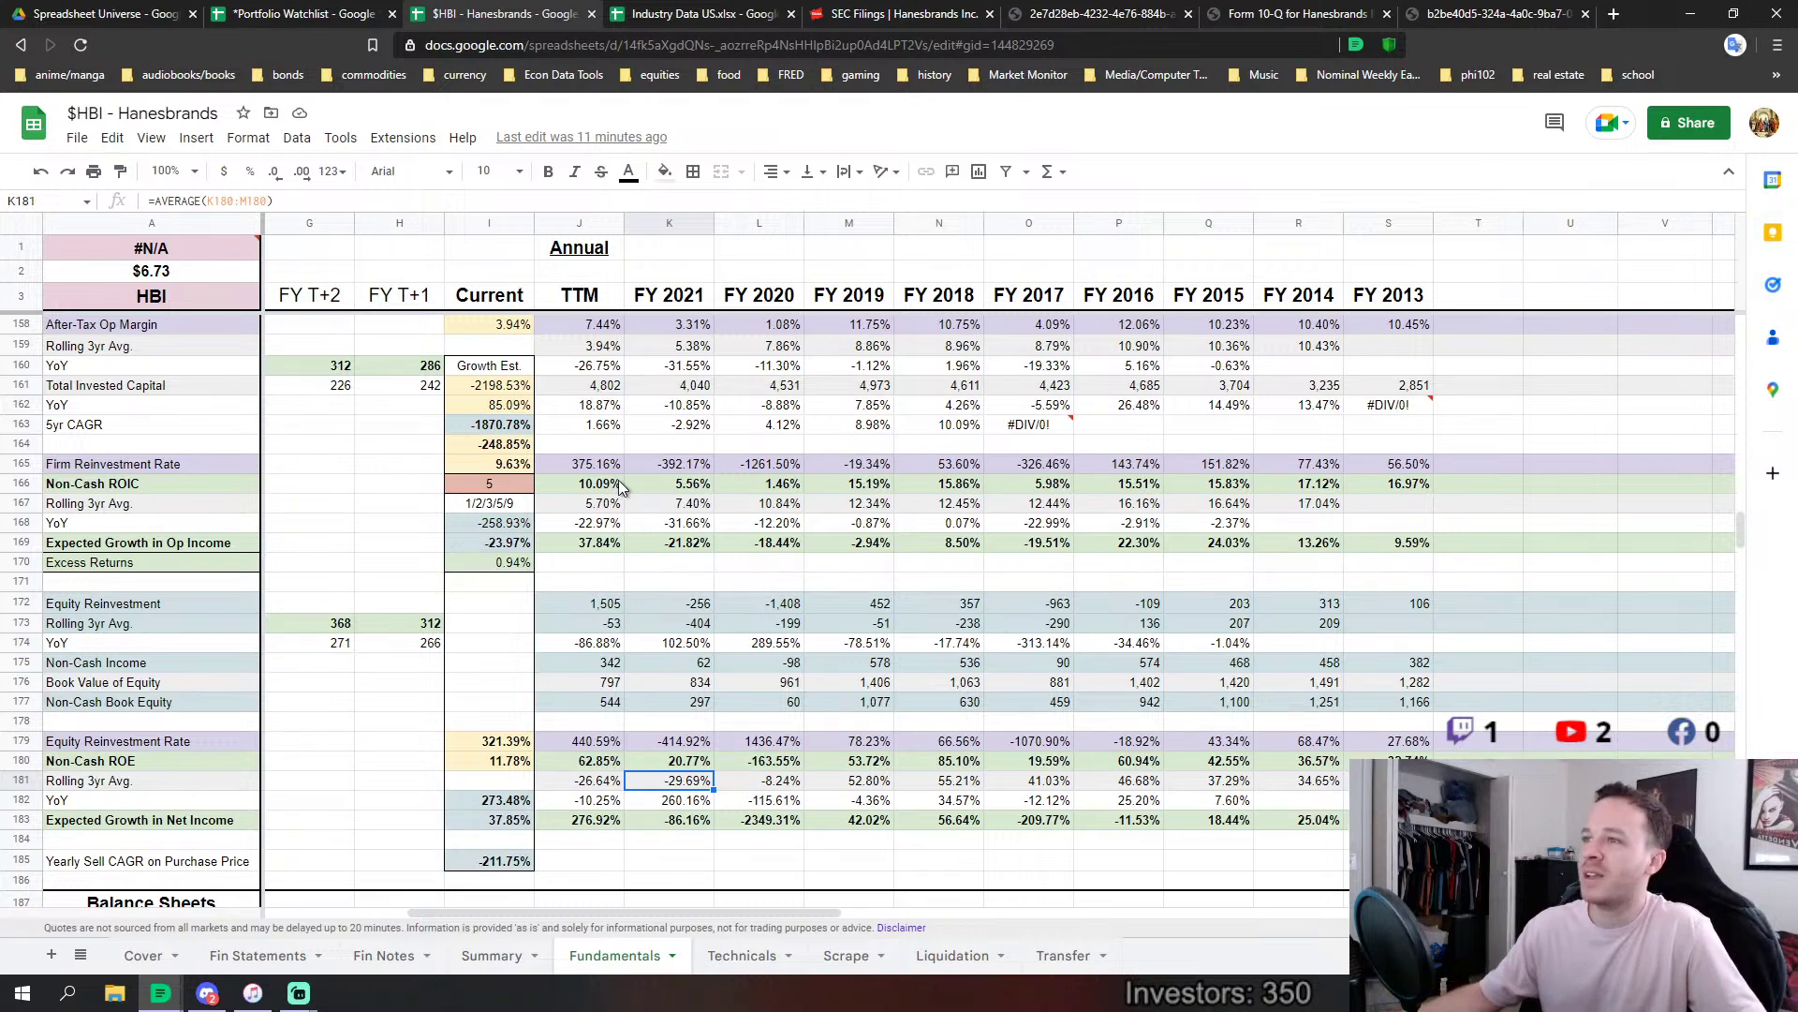
{"action": "left_click_drag", "start_coordinate": [607, 486], "coordinate": [965, 485]}
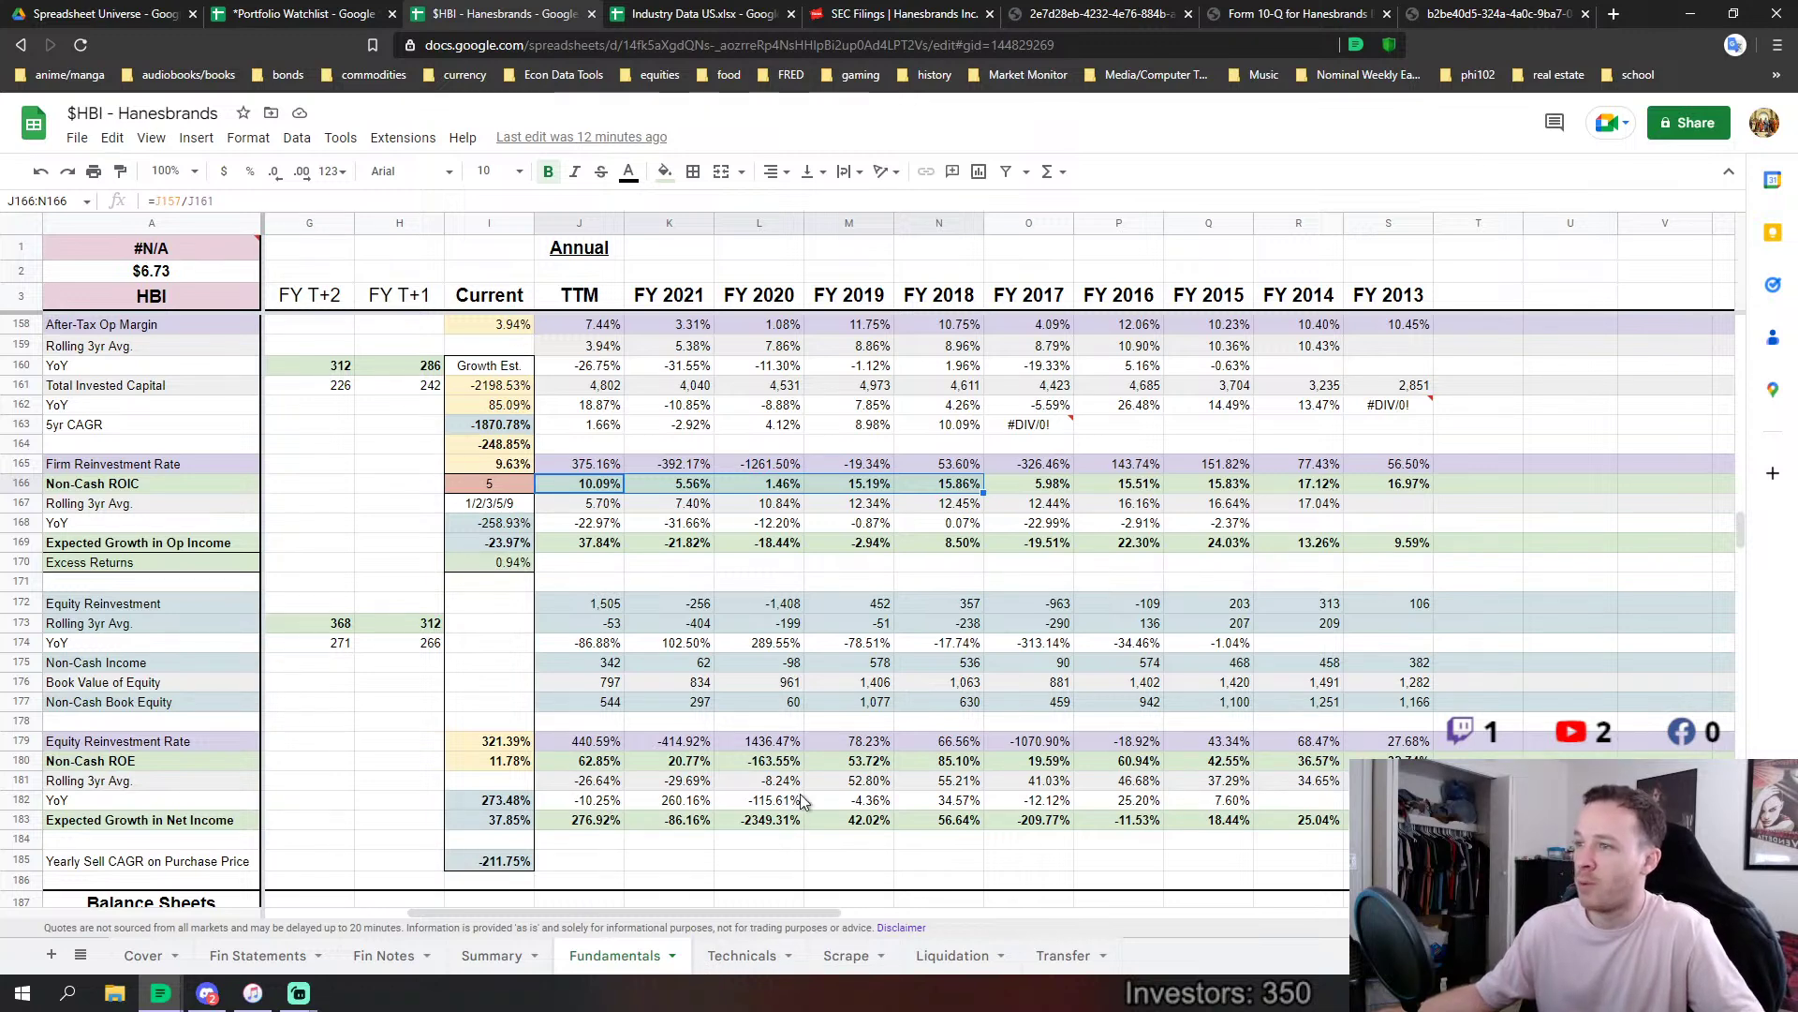
{"action": "scroll", "coordinate": [796, 801], "scroll_direction": "down", "scroll_amount": 2}
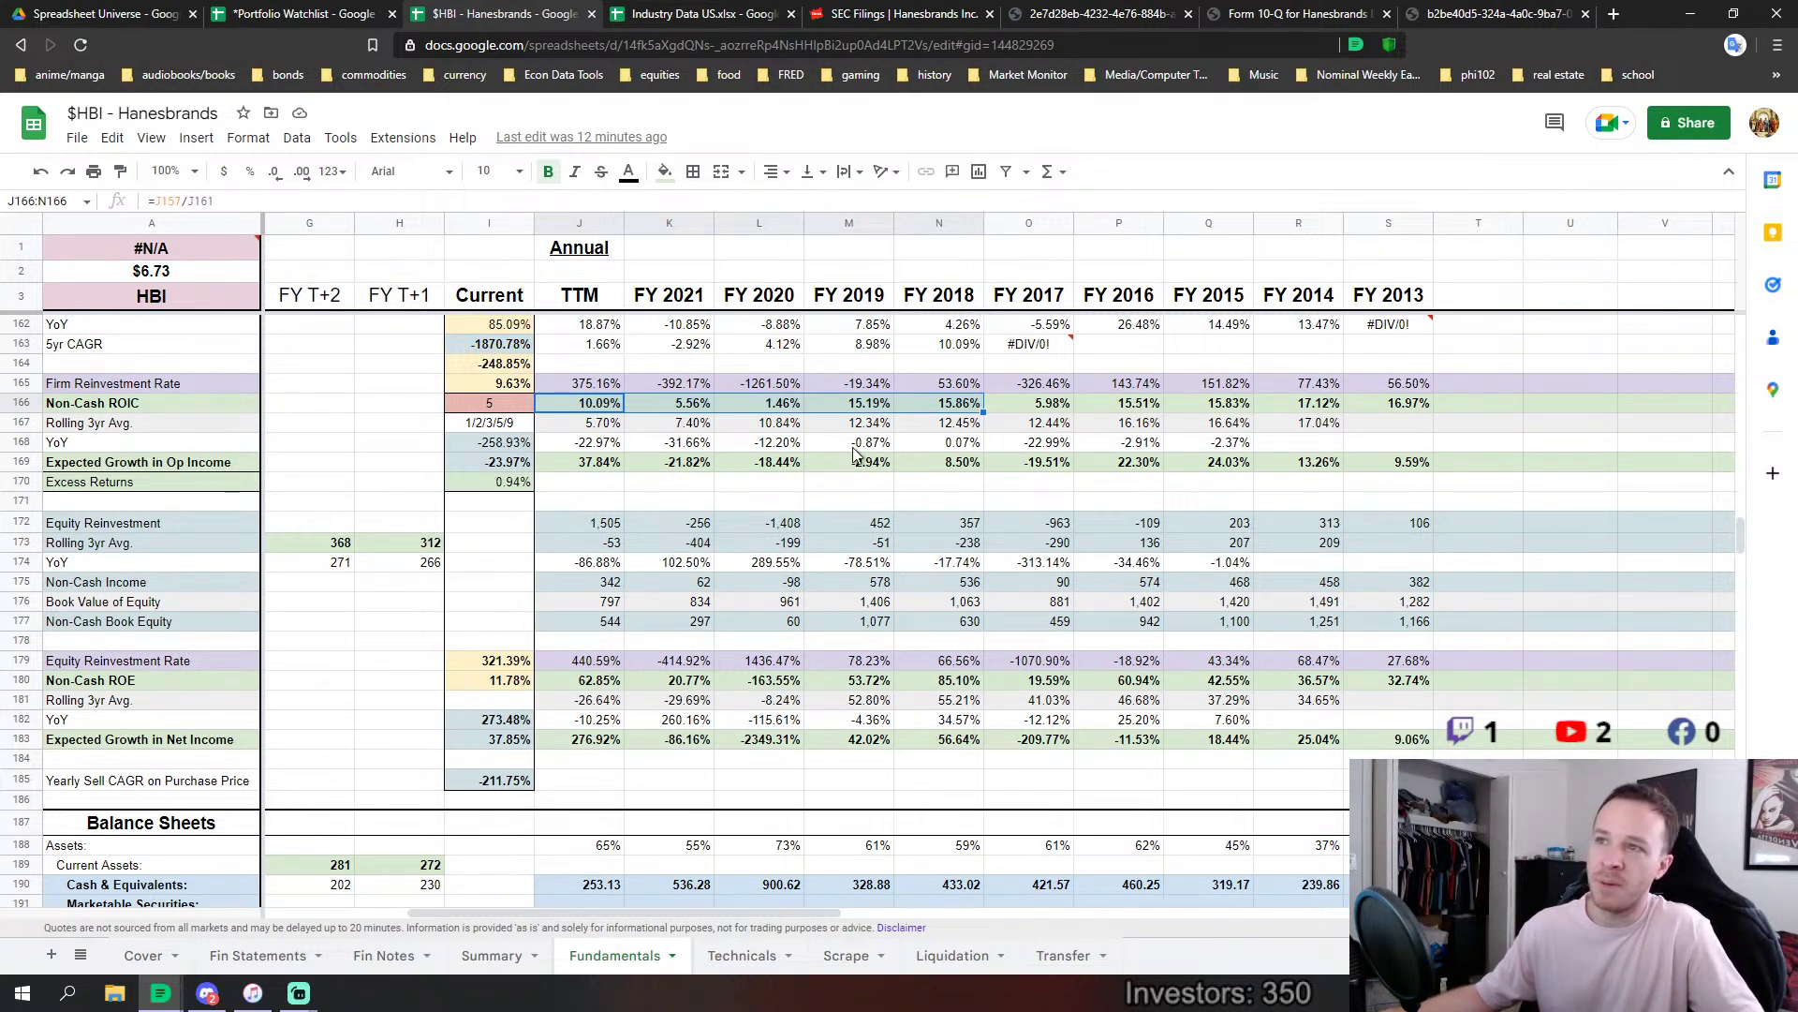
Examine the Cash & Equivalents and Inventories rows in the Balance Sheets section from FY 2013 through TTM.
{"action": "scroll", "coordinate": [969, 714], "scroll_direction": "down", "scroll_amount": 5}
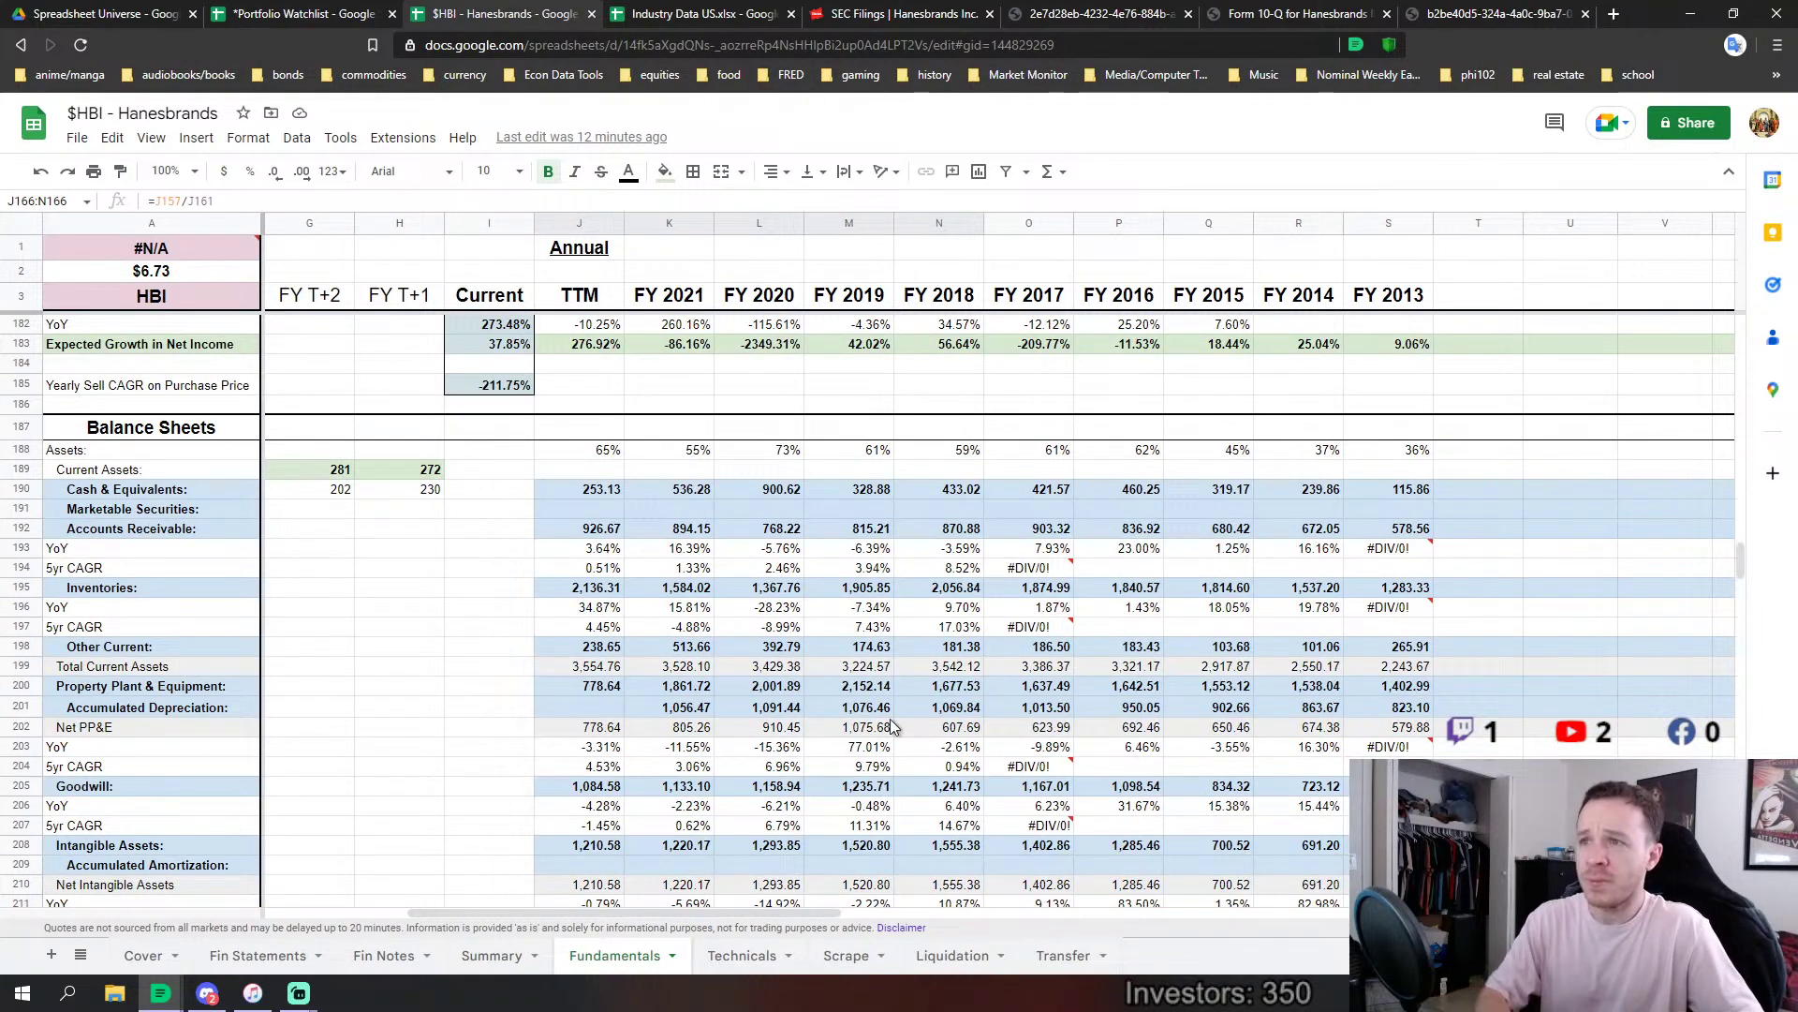
{"action": "scroll", "coordinate": [942, 623], "scroll_direction": "down", "scroll_amount": 1}
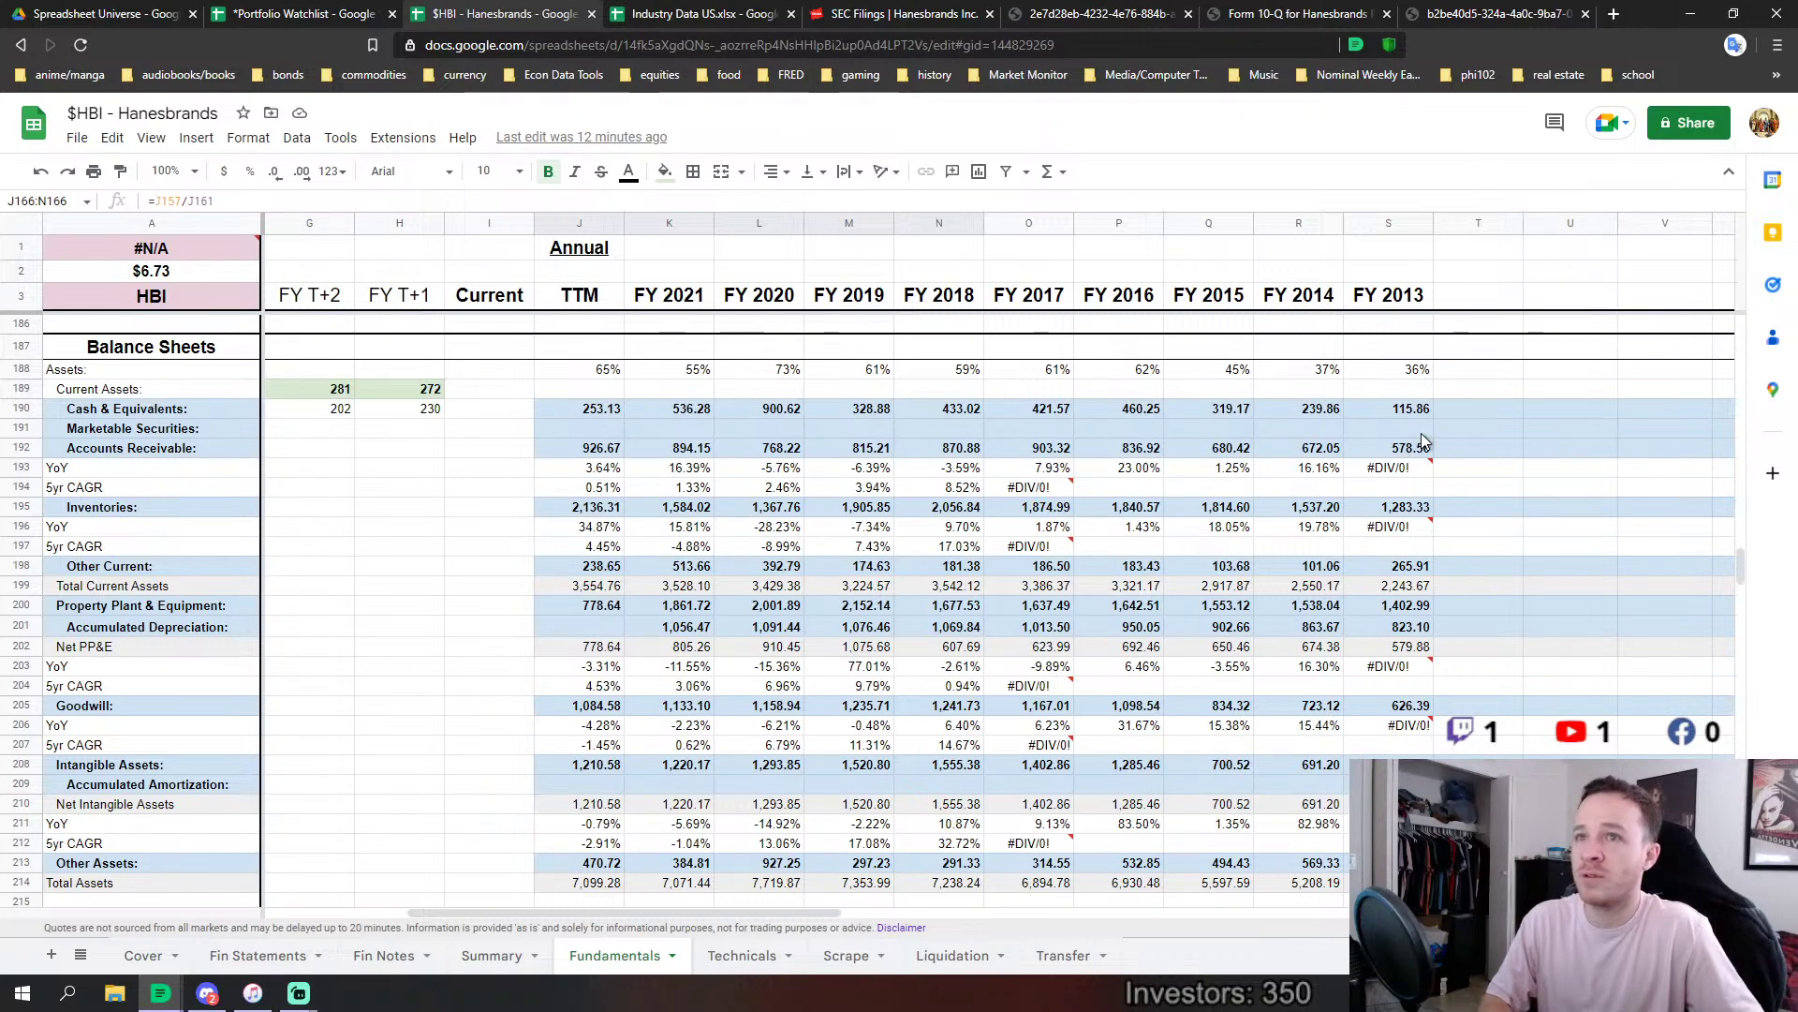
{"action": "left_click", "coordinate": [1399, 416]}
{"action": "left_click_drag", "start_coordinate": [1399, 415], "coordinate": [1037, 421]}
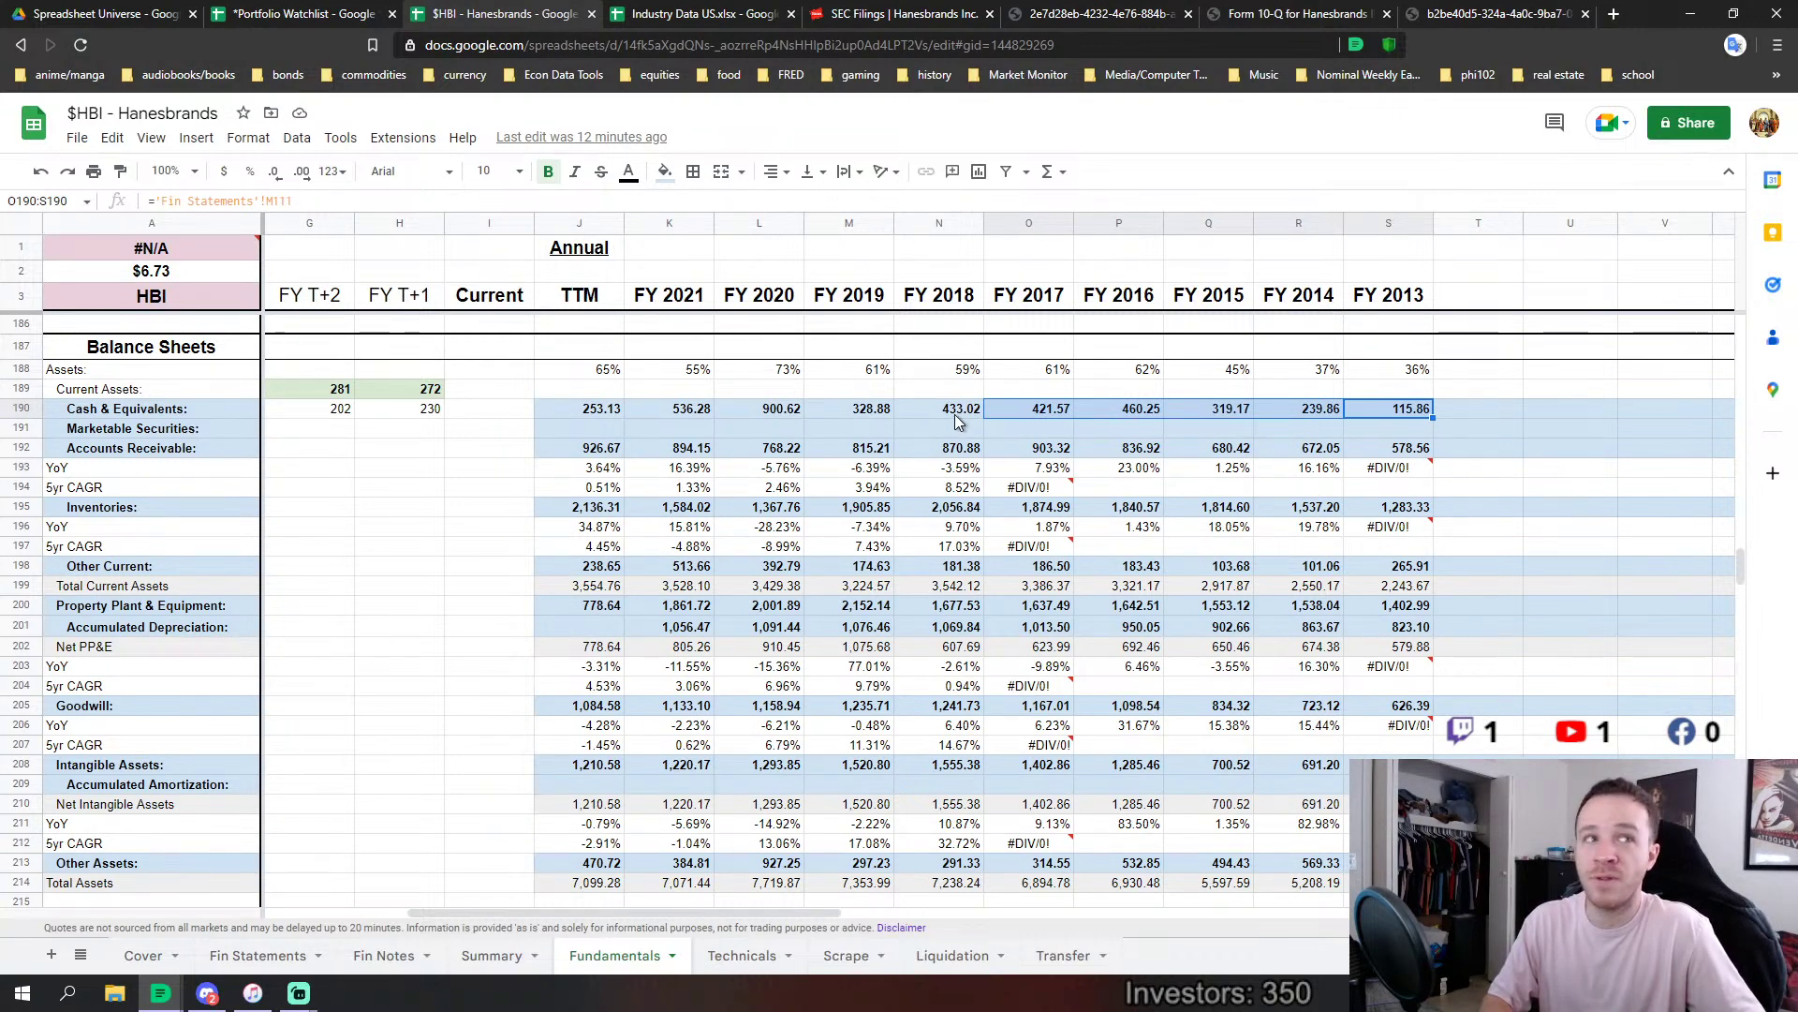
{"action": "left_click_drag", "start_coordinate": [954, 414], "coordinate": [582, 407]}
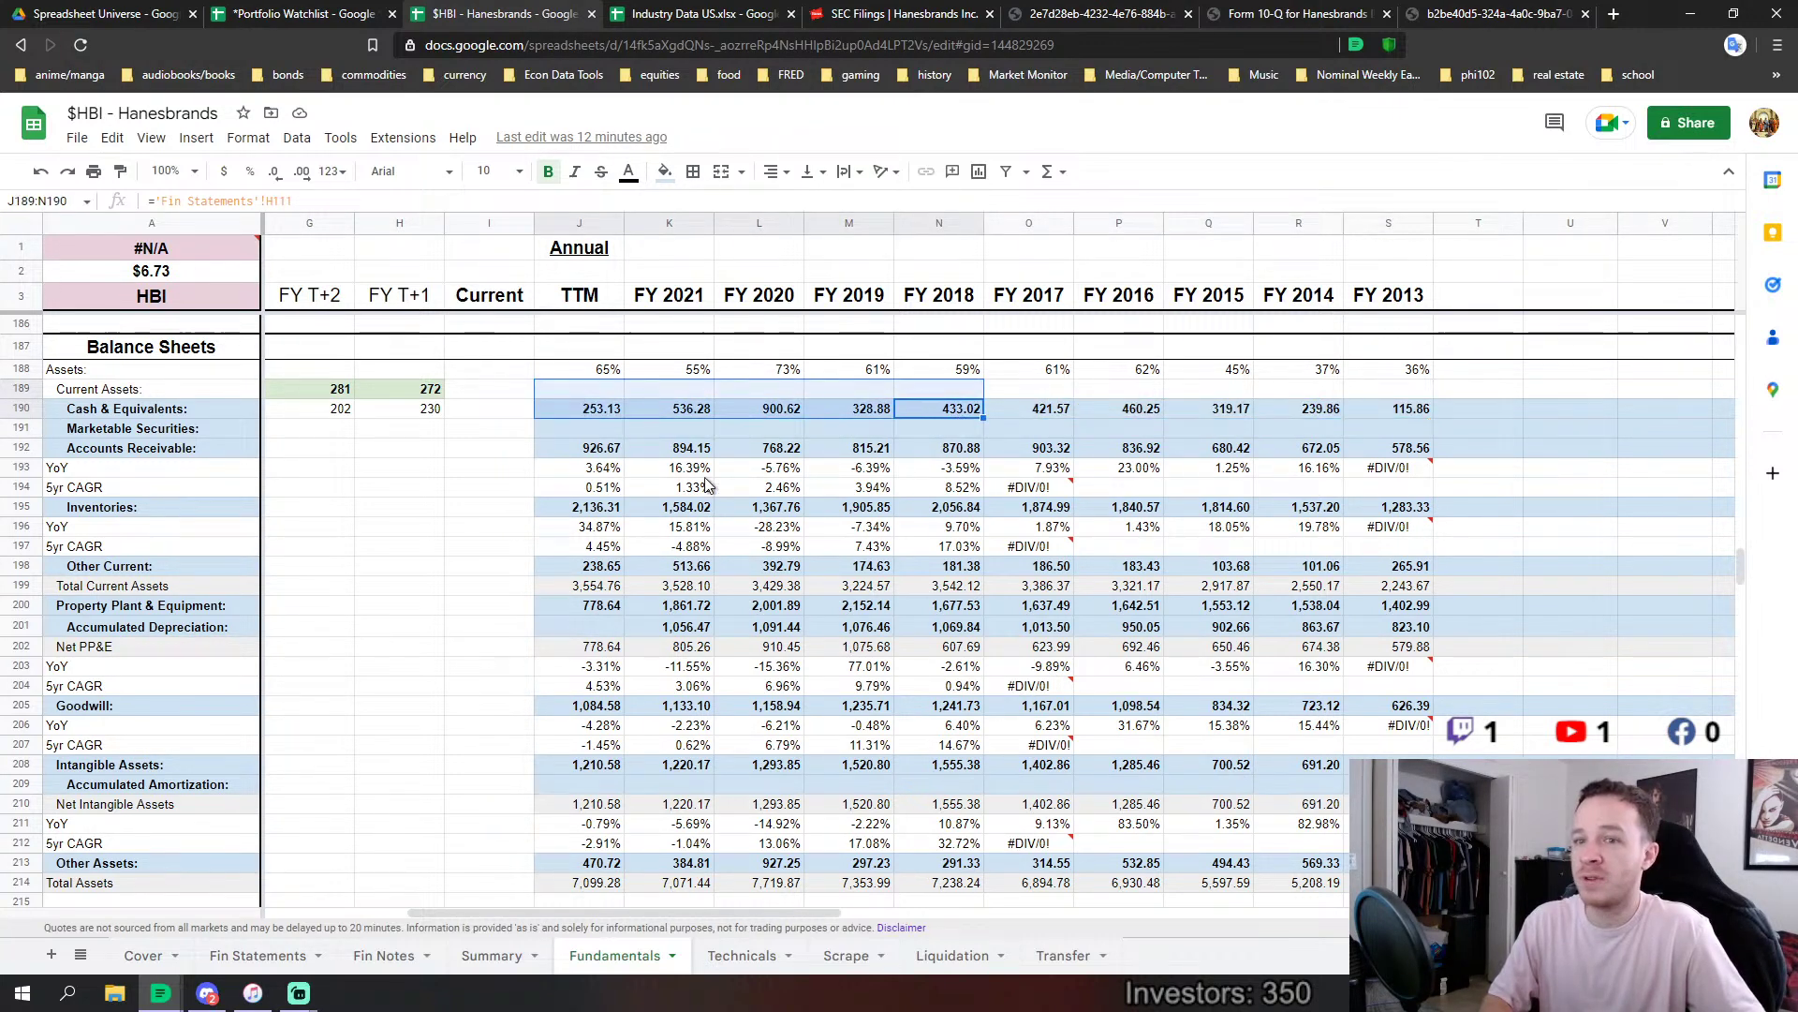
{"action": "left_click", "coordinate": [605, 412]}
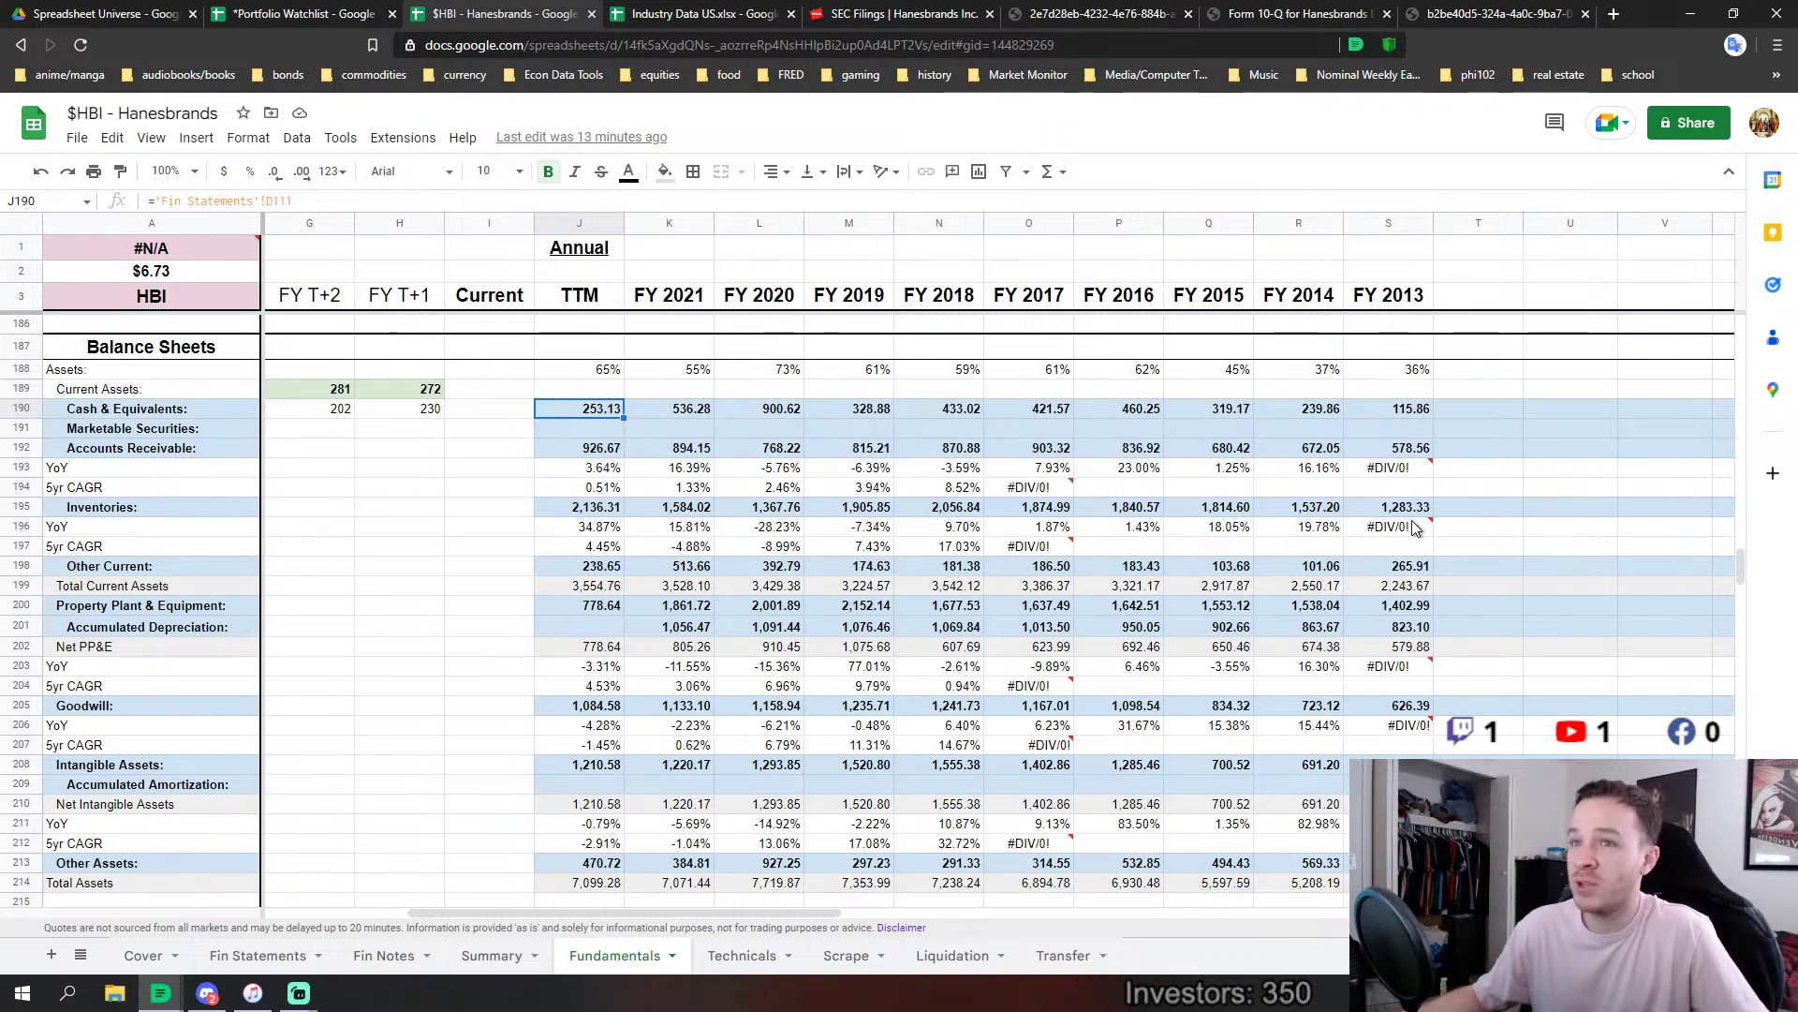
{"action": "left_click_drag", "start_coordinate": [1422, 514], "coordinate": [1037, 507]}
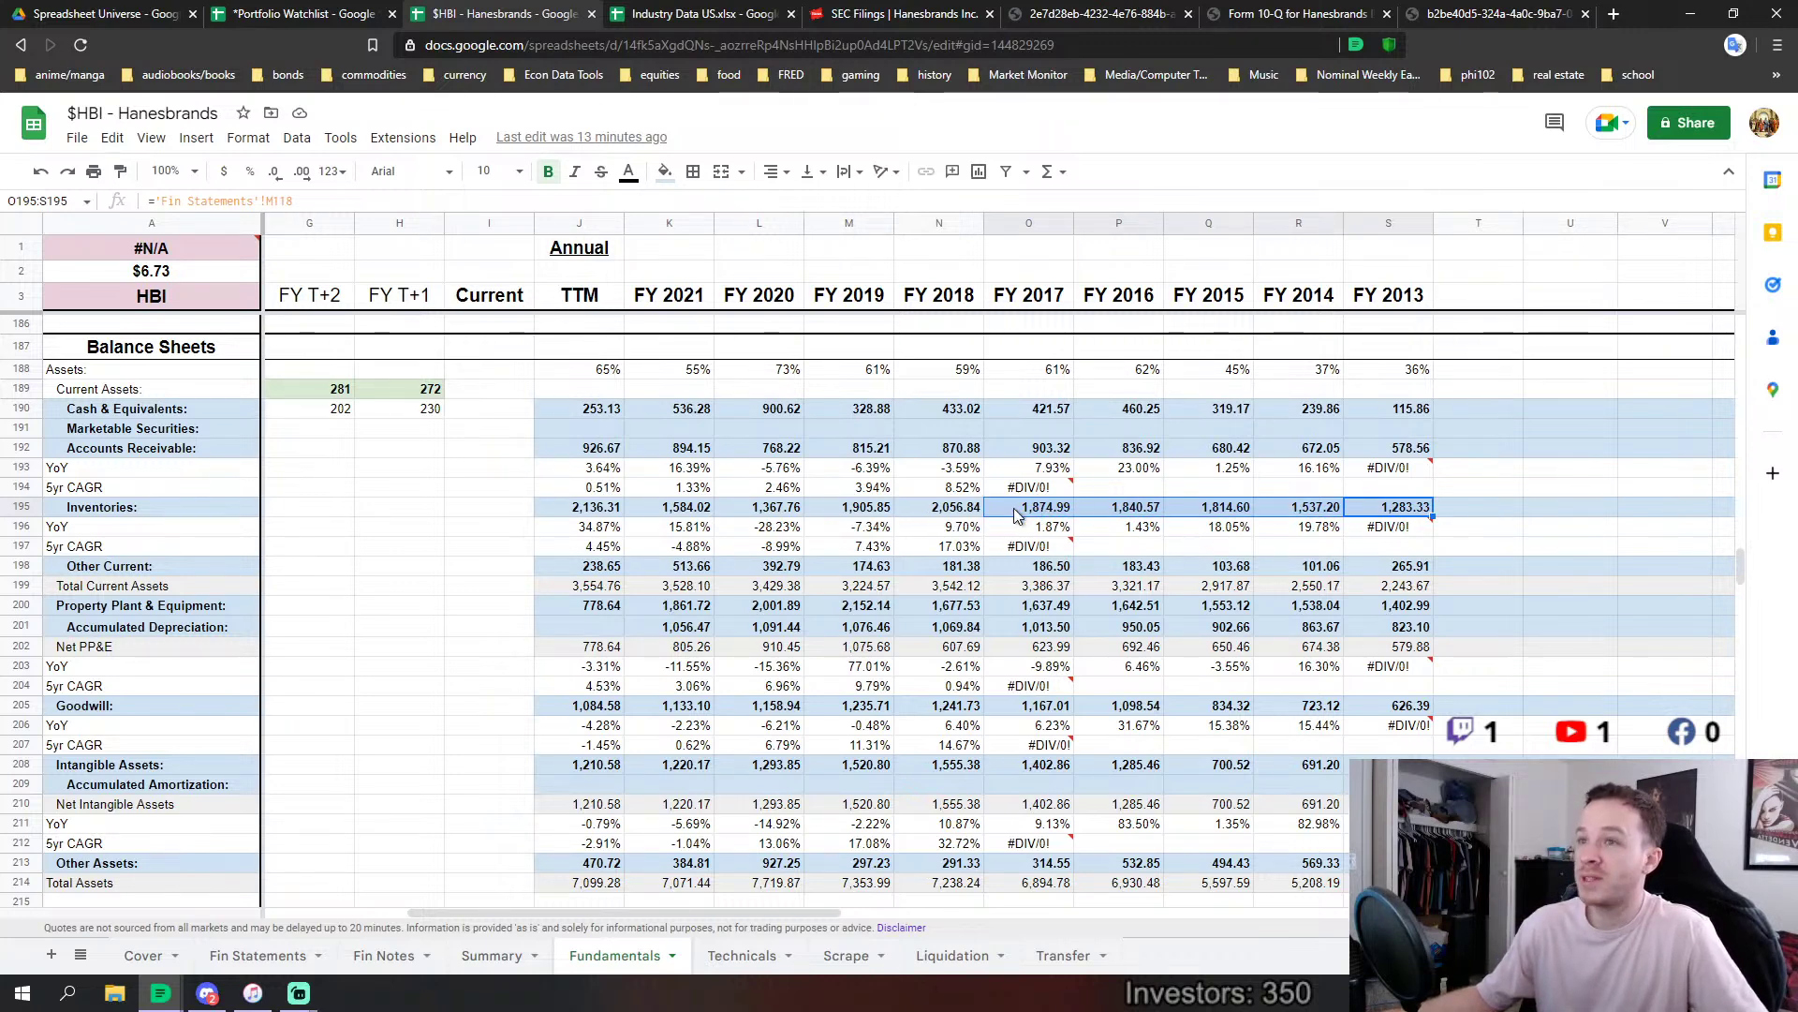
{"action": "left_click_drag", "start_coordinate": [939, 506], "coordinate": [614, 513]}
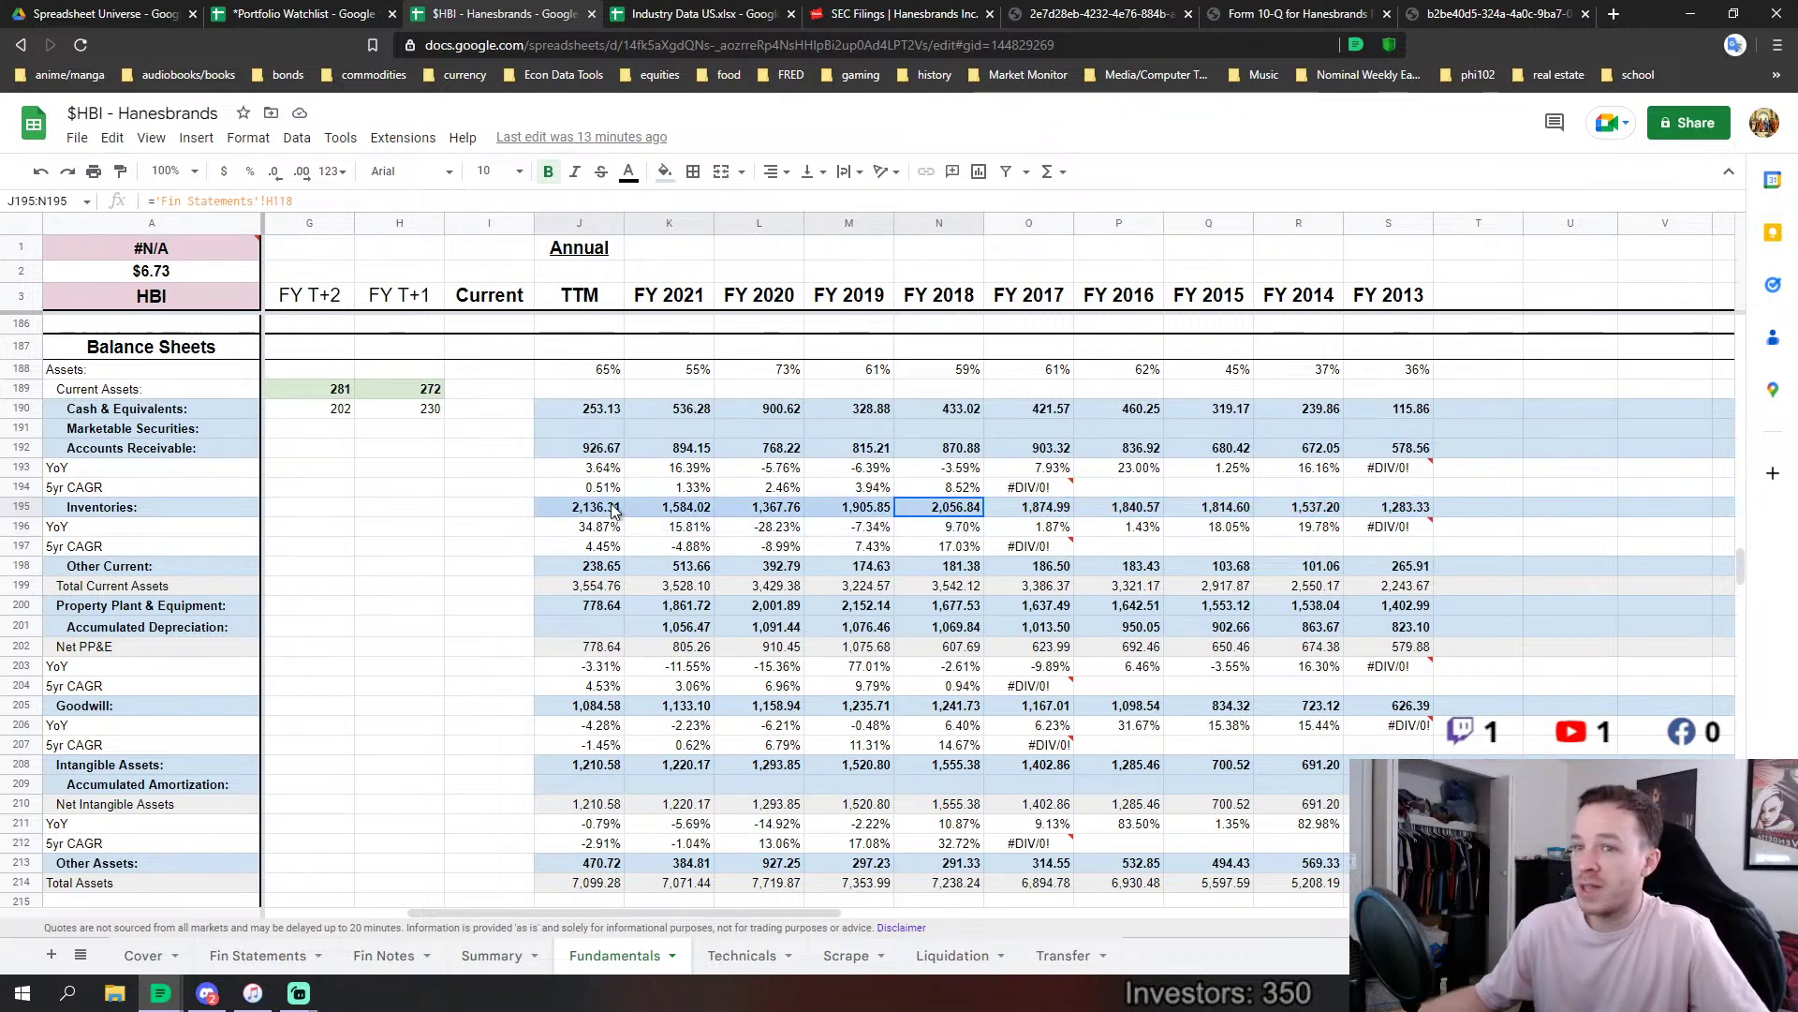
Examine the TTM Inventories figure and its 5yr CAGR in the Balance Sheets section.
{"action": "left_click", "coordinate": [647, 625]}
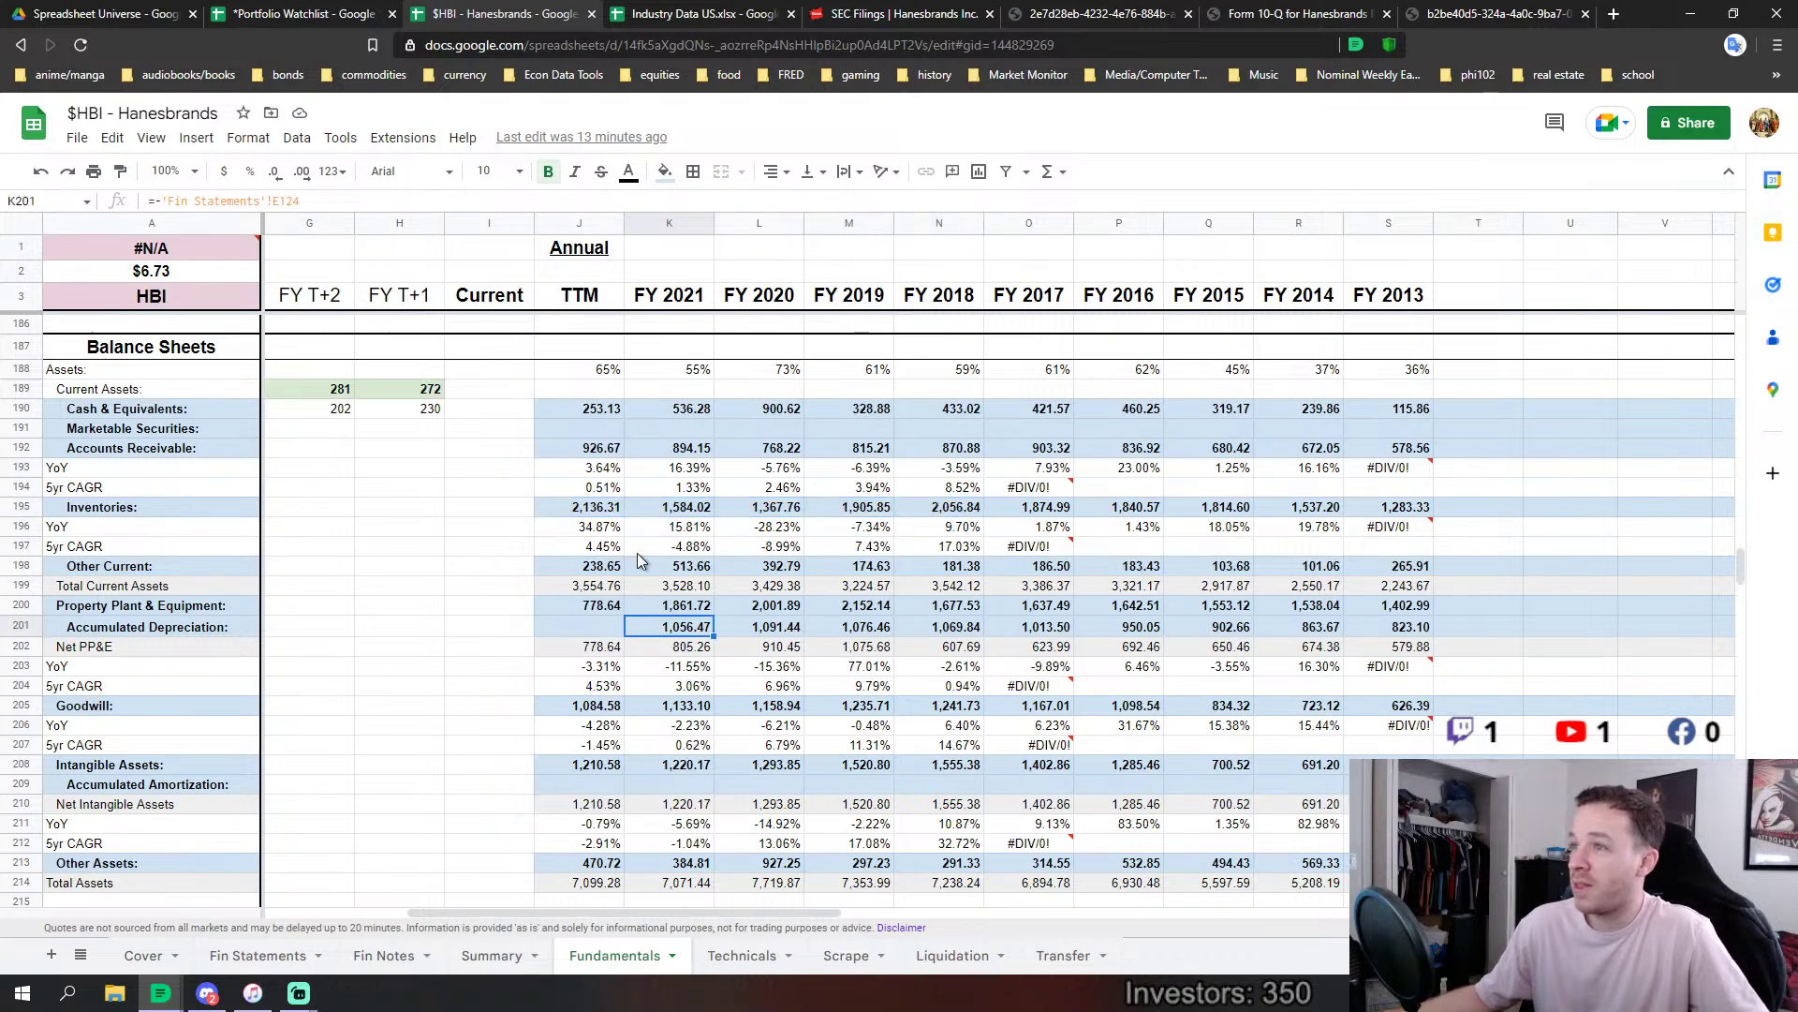
{"action": "left_click", "coordinate": [598, 512]}
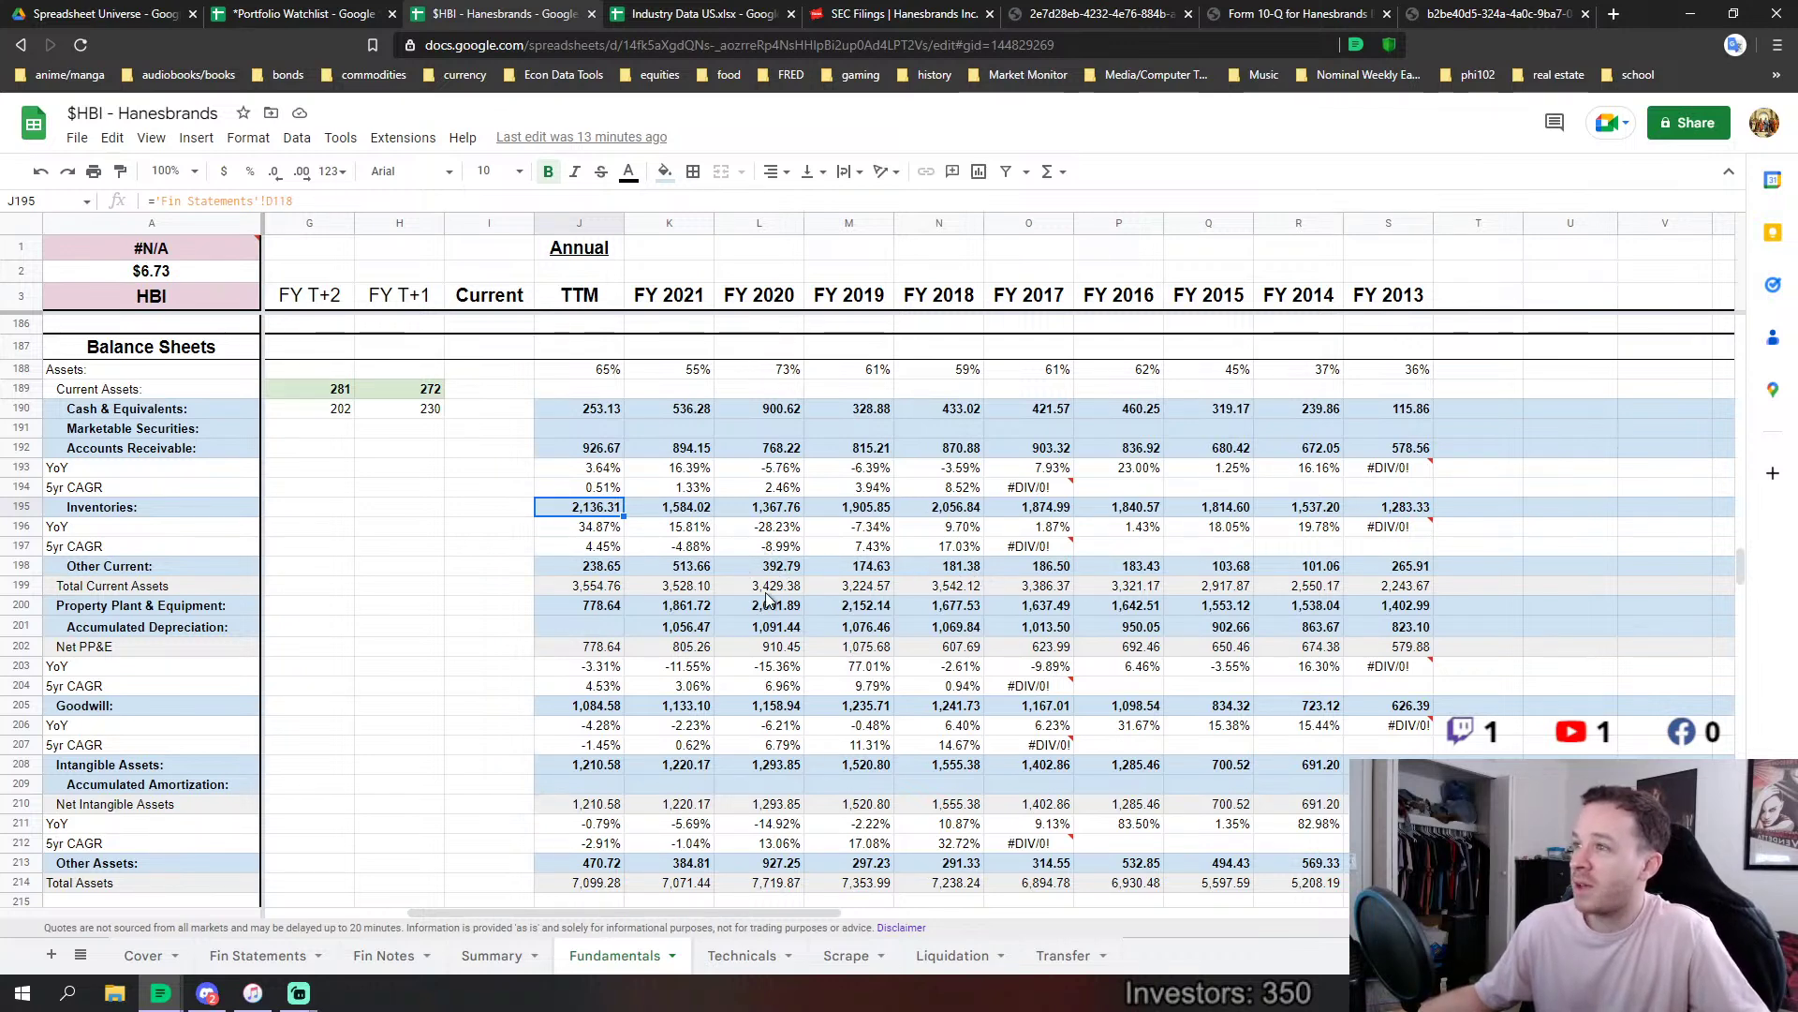
{"action": "left_click", "coordinate": [600, 549]}
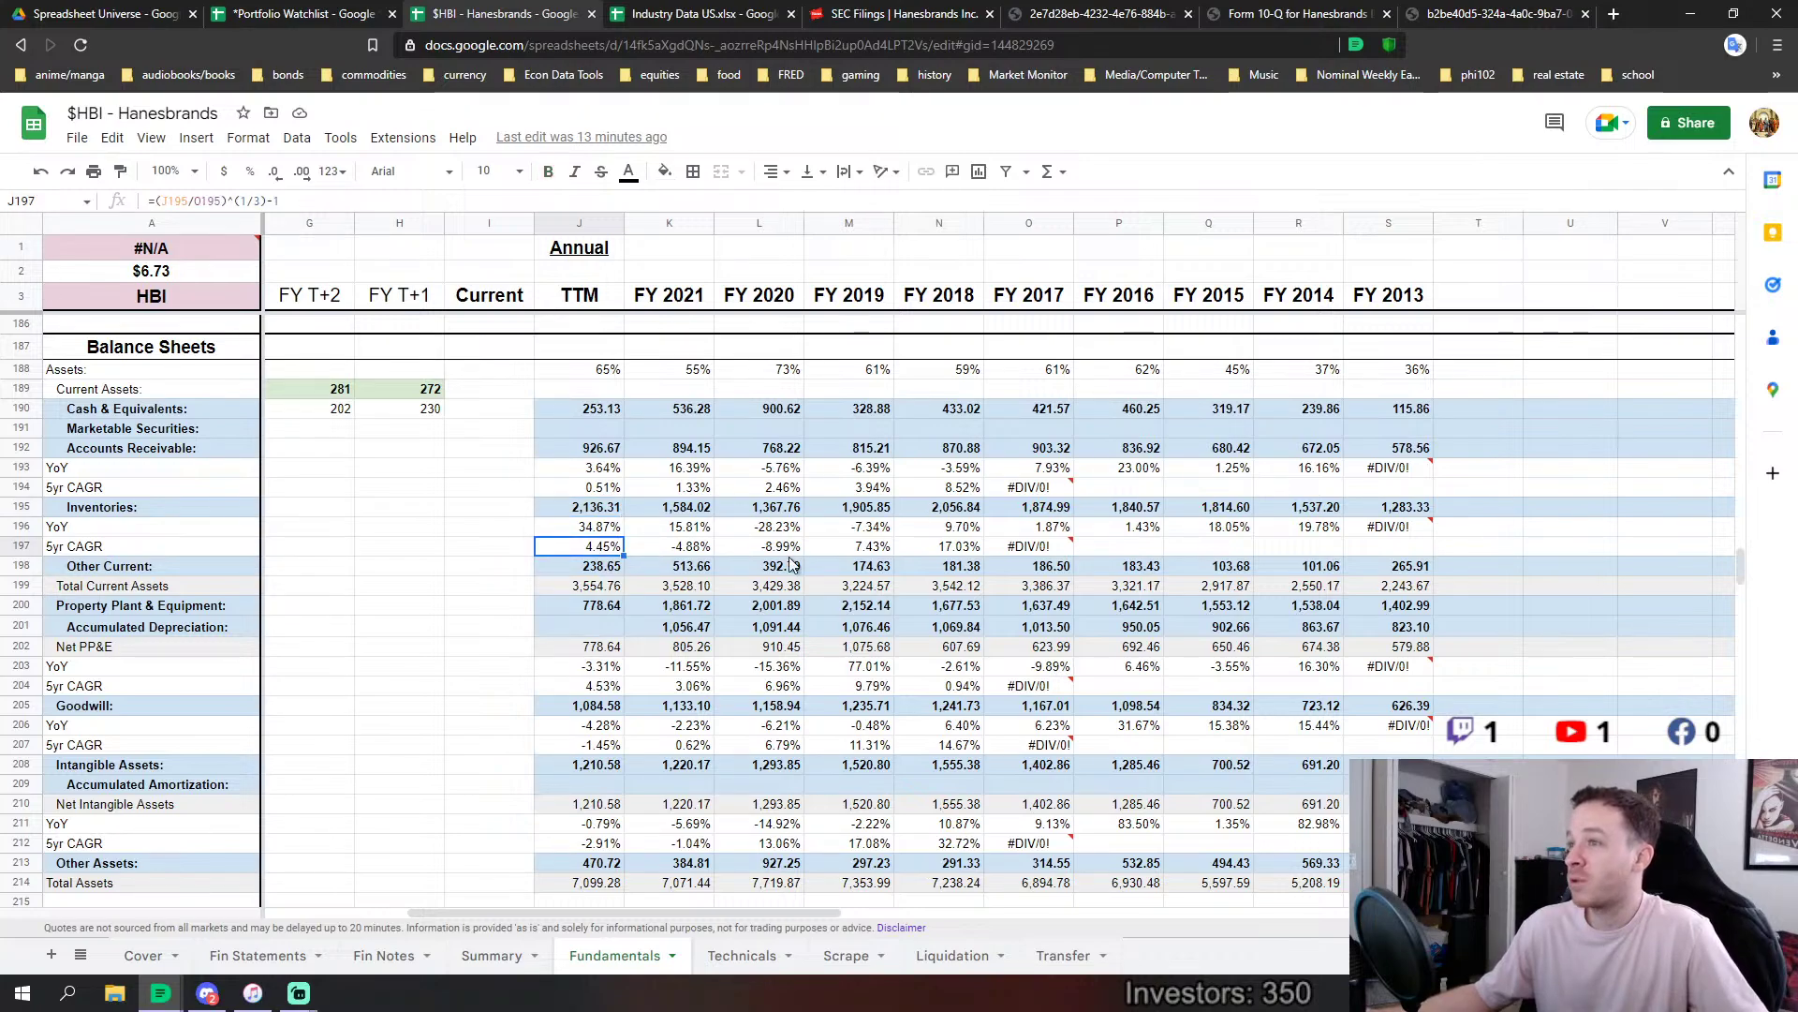
Compare the 5yr CAGR of Revenues for TTM with the Inventories 5yr CAGR figures, singling out FY 2018.
{"action": "left_click_drag", "start_coordinate": [1739, 577], "coordinate": [1723, 334]}
{"action": "scroll", "coordinate": [1124, 524], "scroll_direction": "down", "scroll_amount": 1}
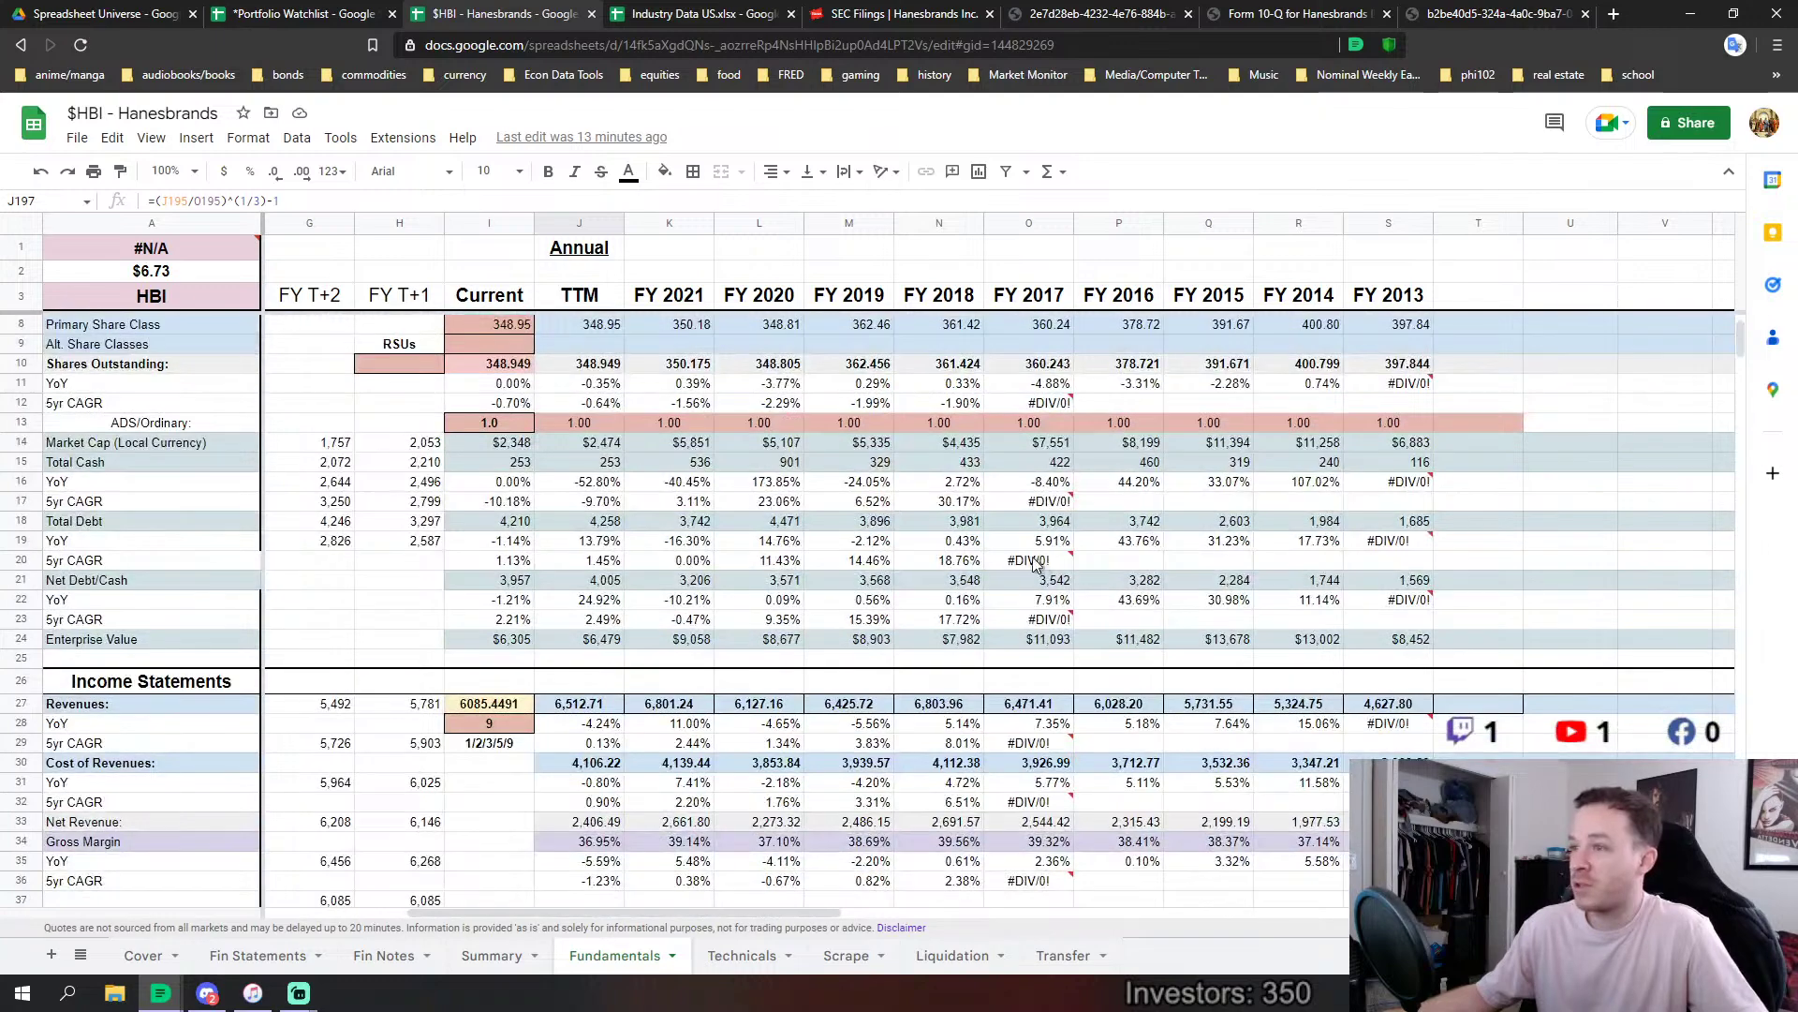
{"action": "left_click", "coordinate": [609, 746]}
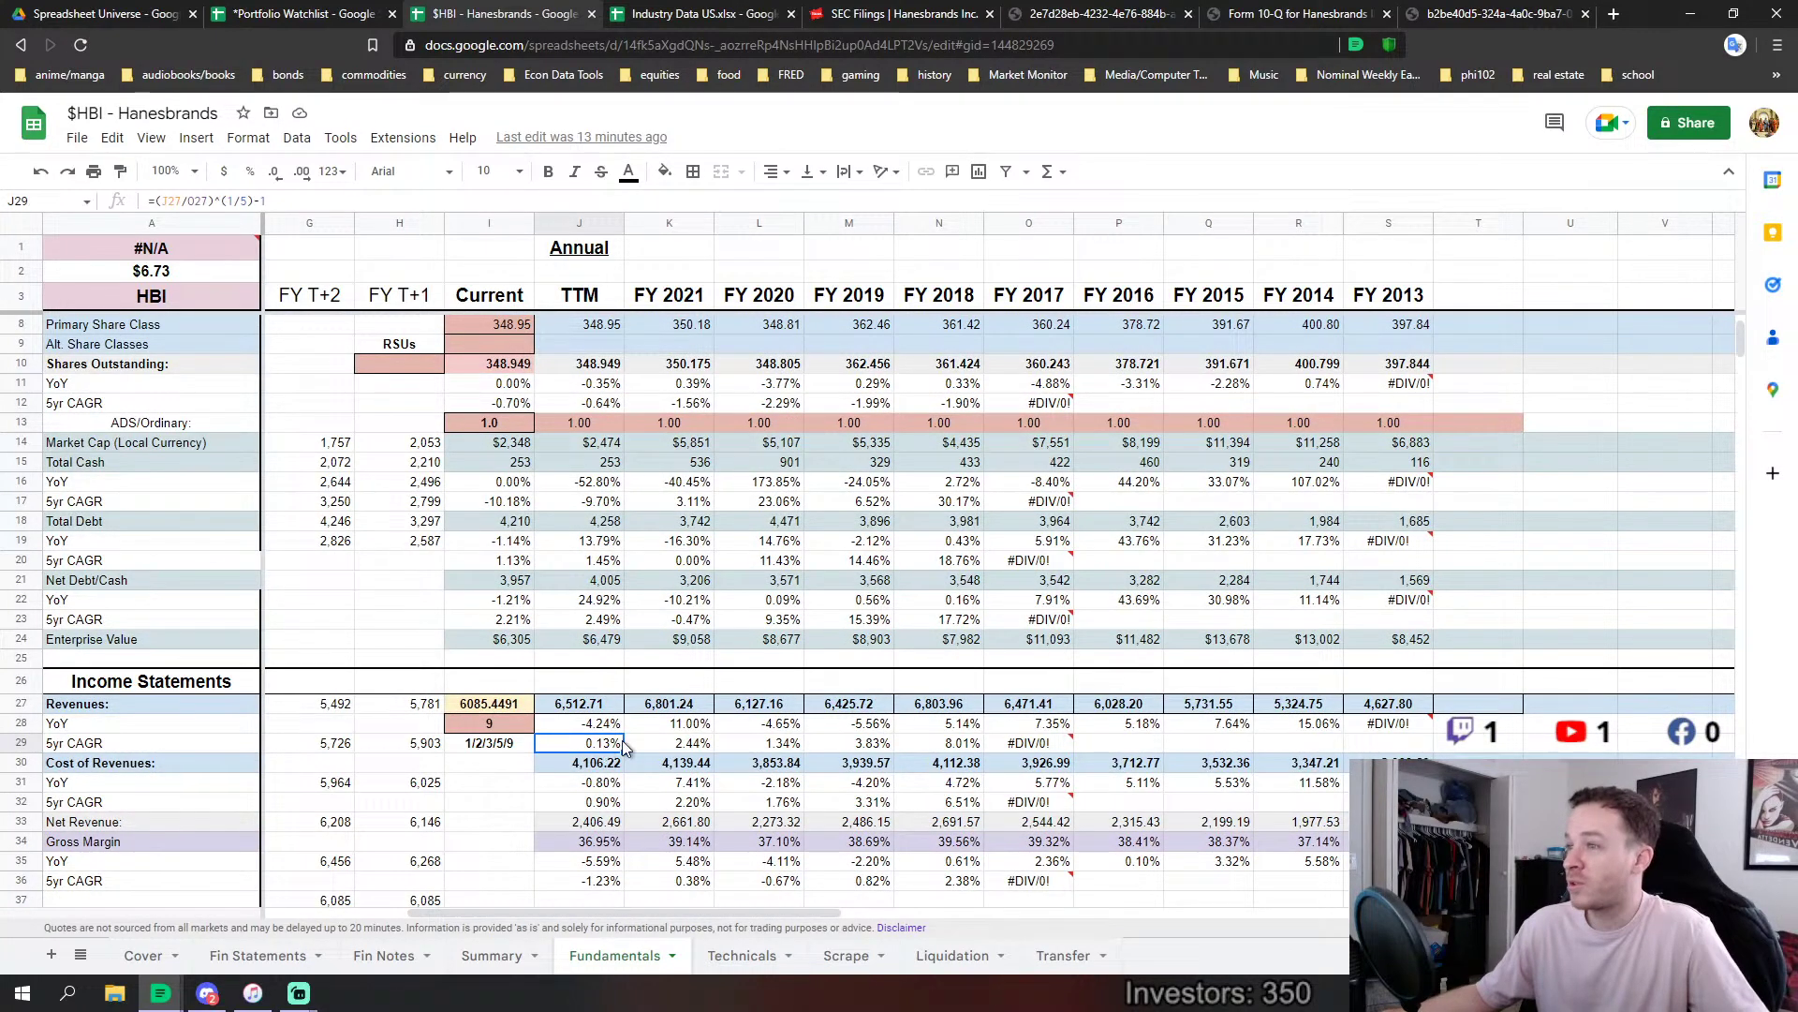
{"action": "scroll", "coordinate": [812, 733], "scroll_direction": "down", "scroll_amount": 3}
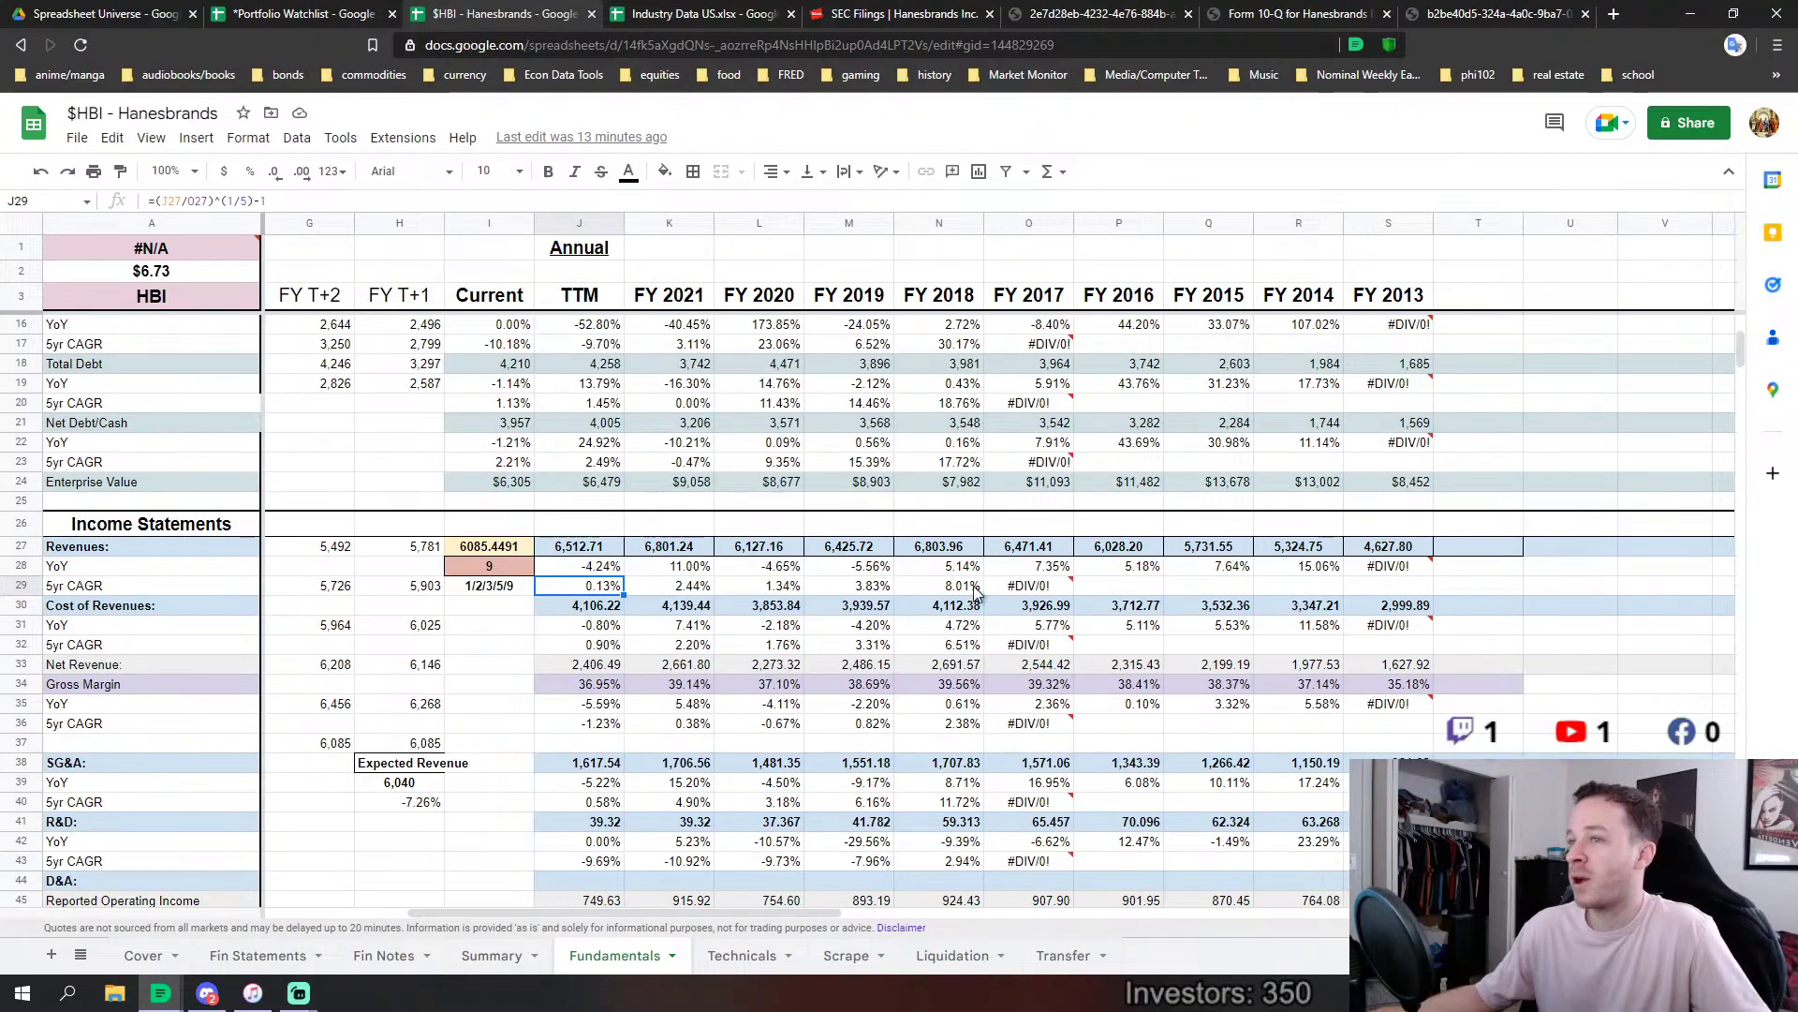
{"action": "left_click_drag", "start_coordinate": [1741, 367], "coordinate": [1658, 588]}
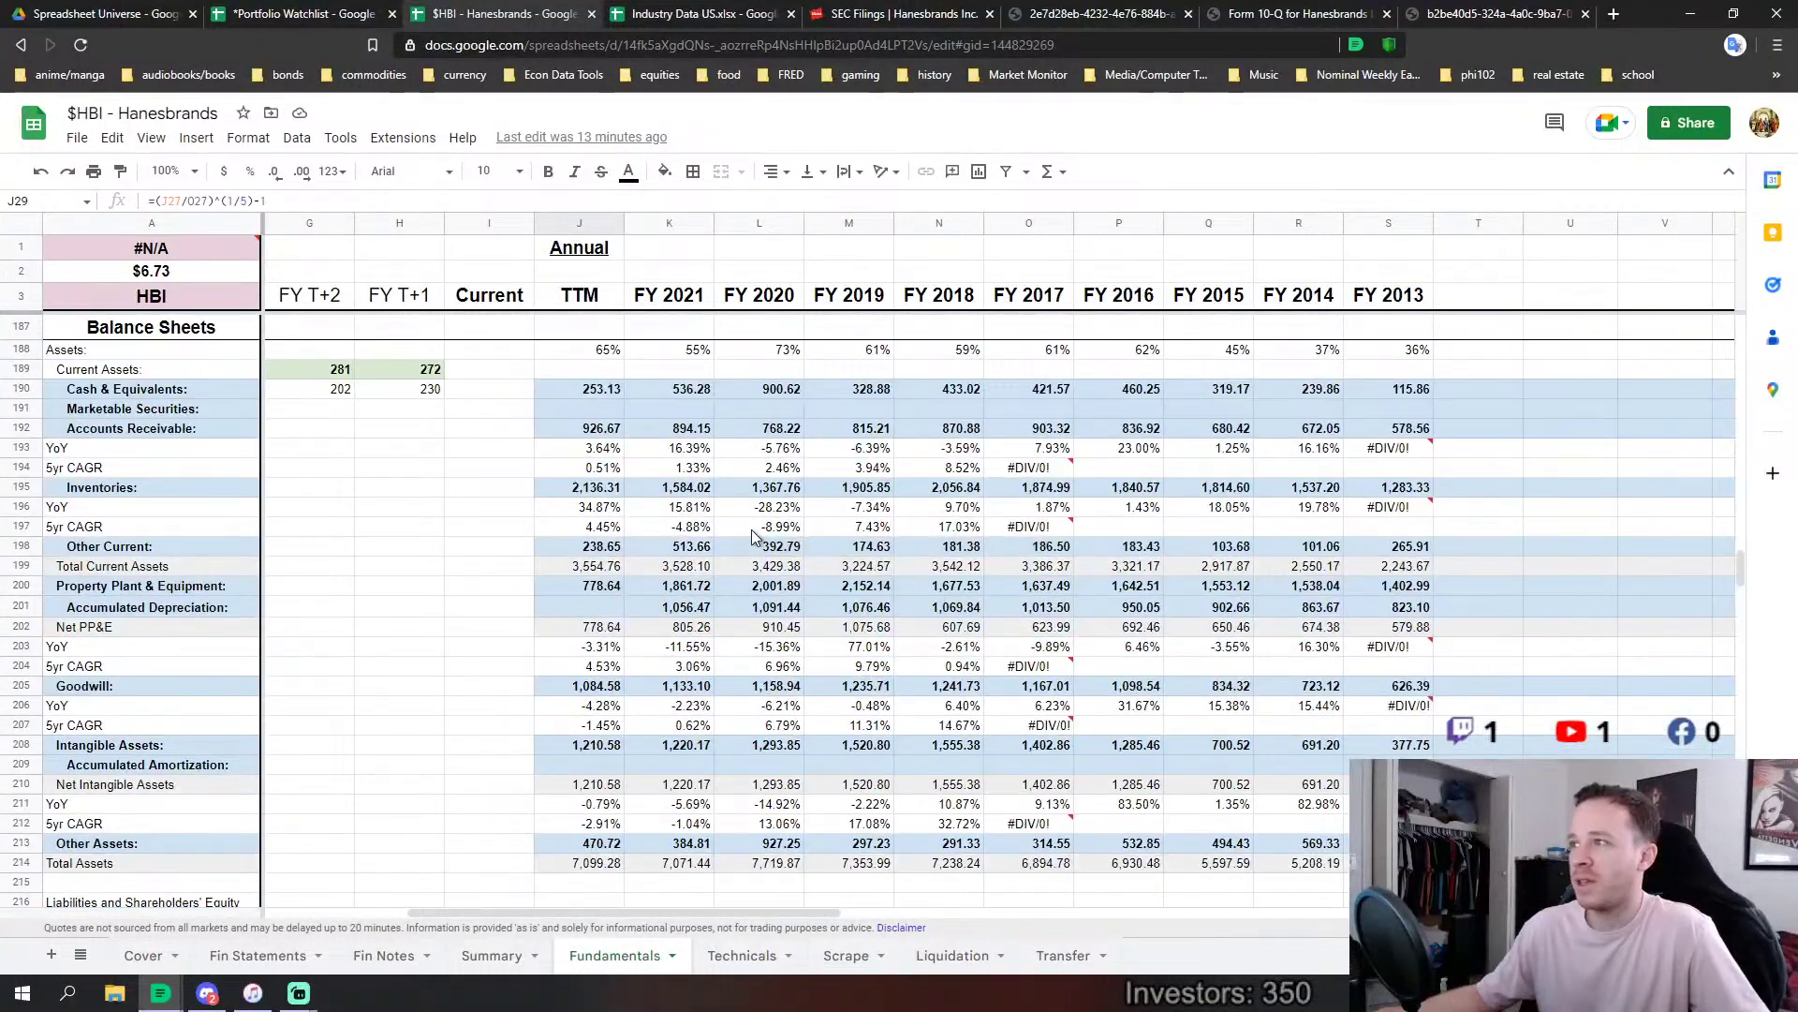
{"action": "left_click", "coordinate": [972, 528]}
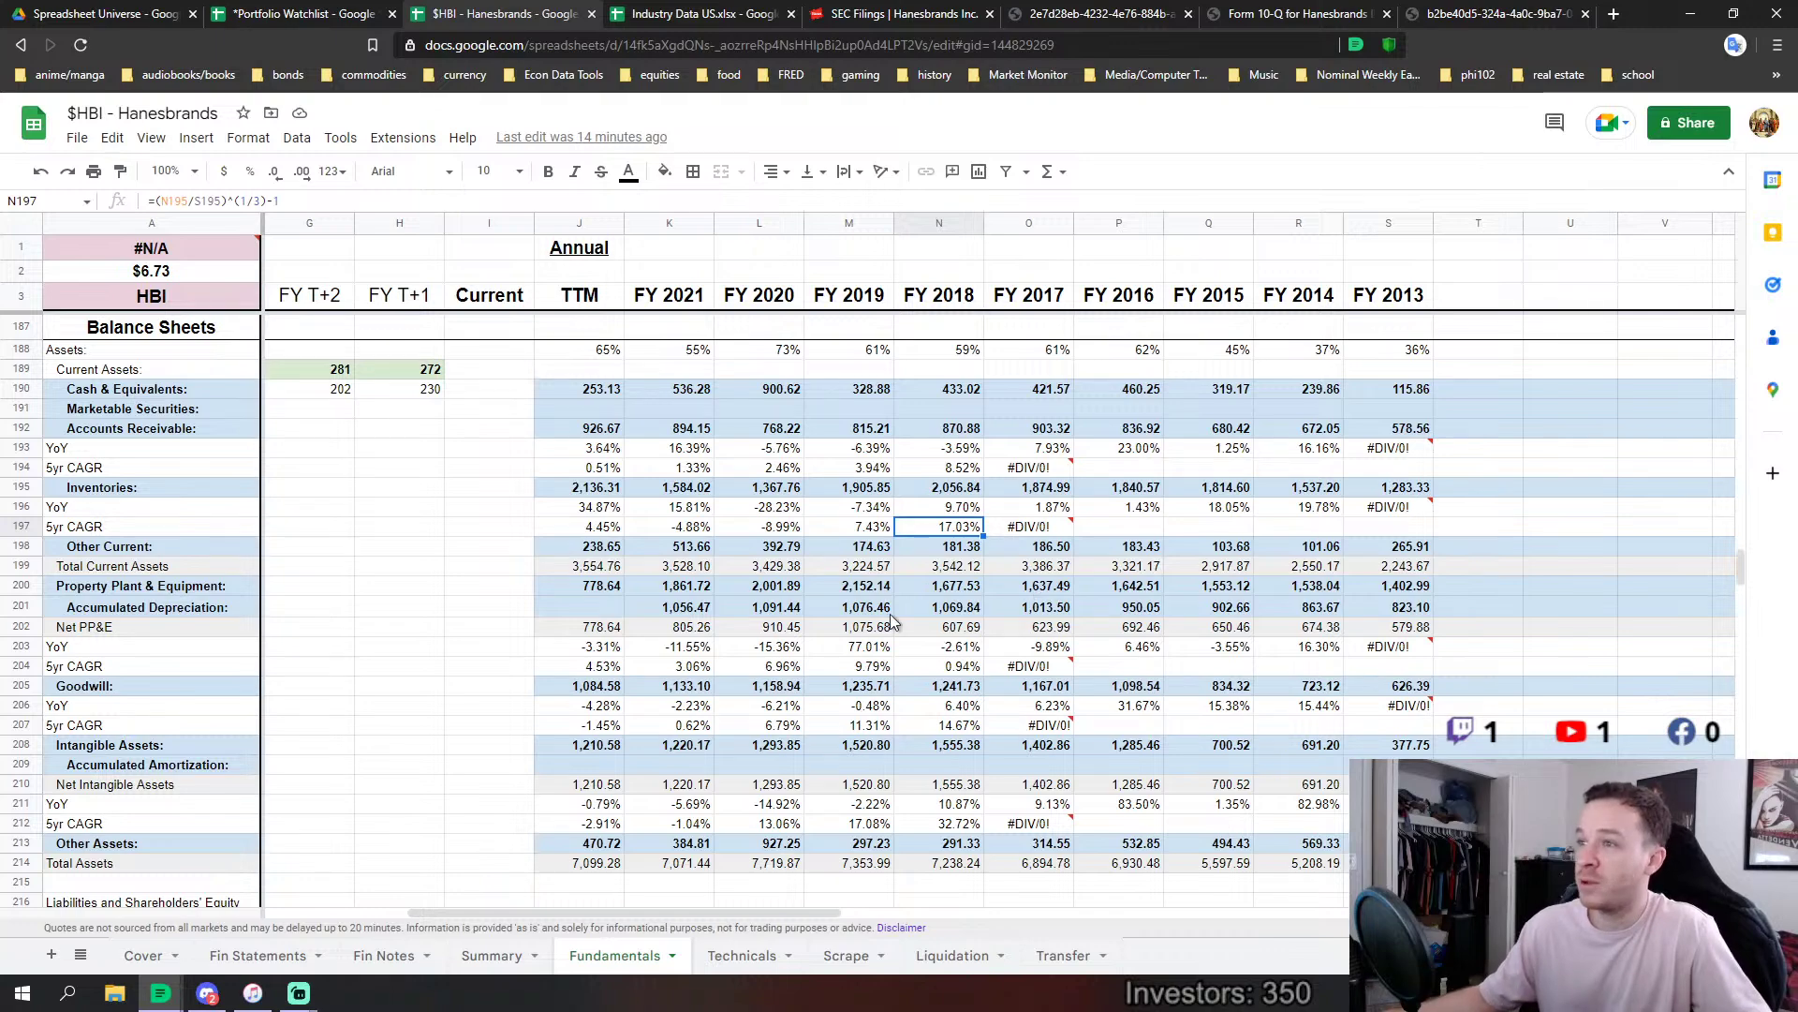
Compare Total Current Assets with Total Current Liabilities, and review debt, other liabilities and shareholders' equity in the balance sheet.
{"action": "scroll", "coordinate": [815, 627], "scroll_direction": "down", "scroll_amount": 8}
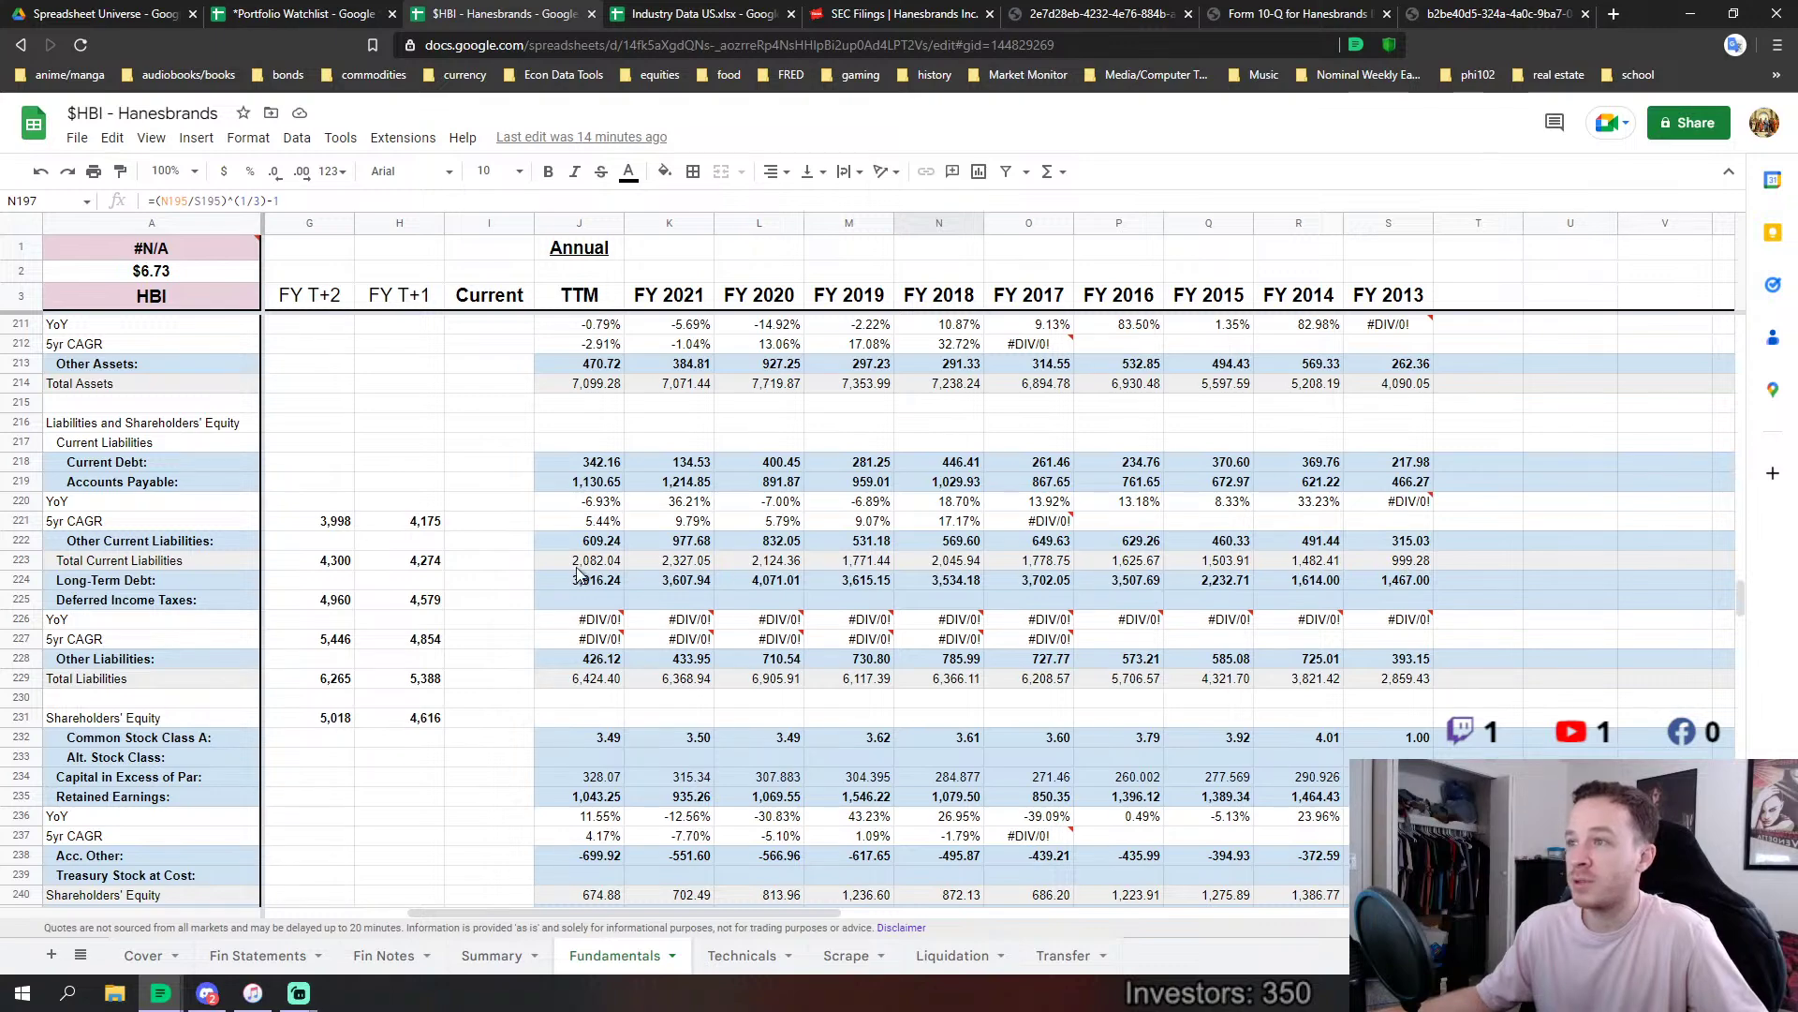
{"action": "scroll", "coordinate": [585, 575], "scroll_direction": "up", "scroll_amount": 8}
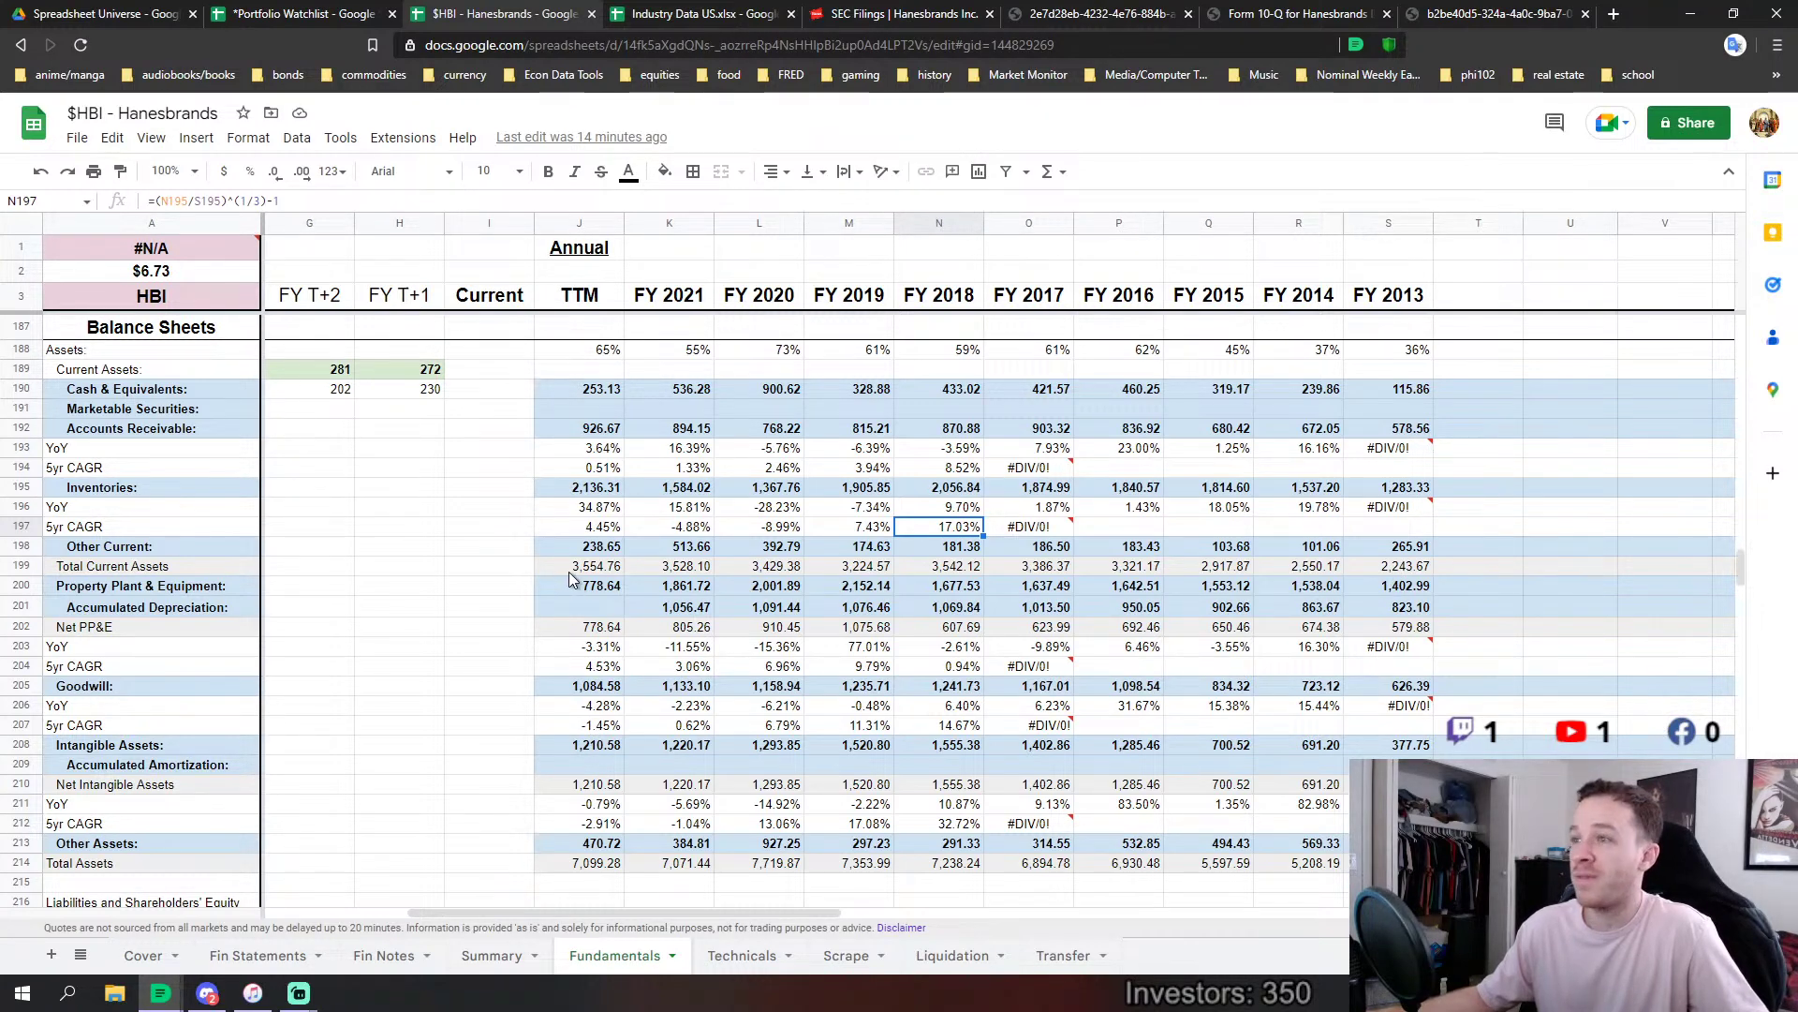
{"action": "scroll", "coordinate": [1079, 682], "scroll_direction": "down", "scroll_amount": 4}
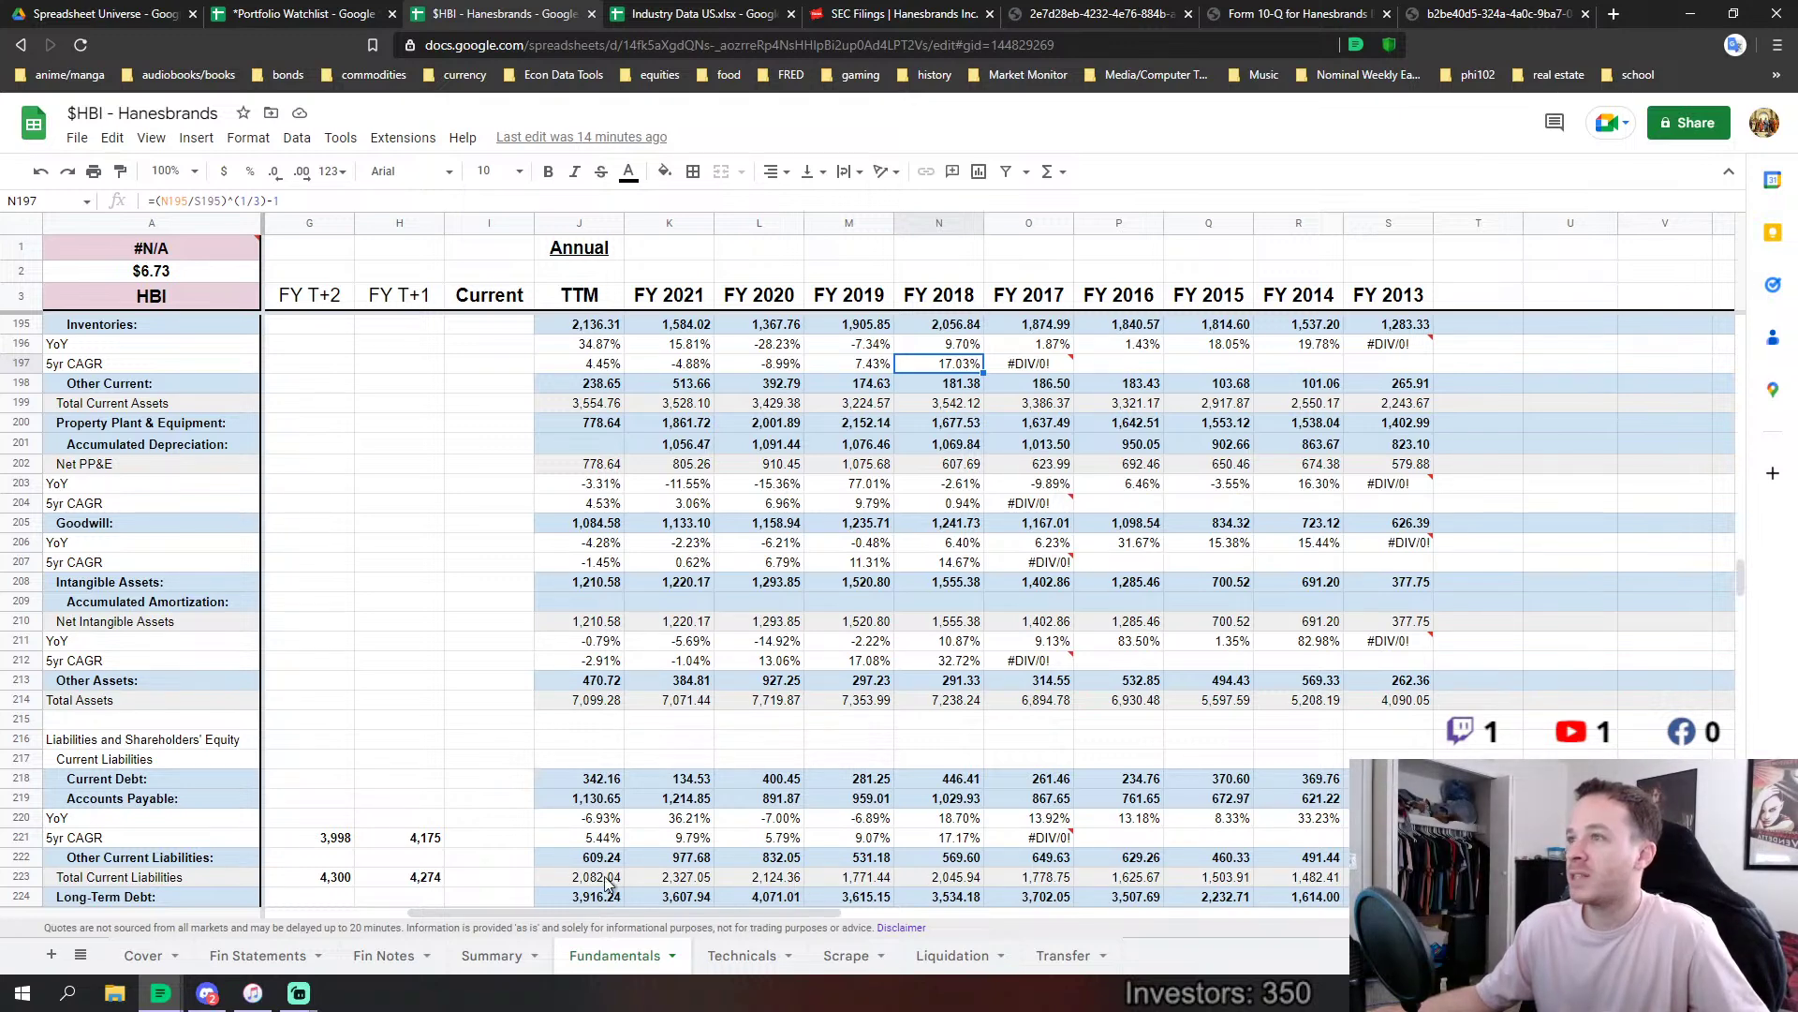
{"action": "scroll", "coordinate": [594, 588], "scroll_direction": "down", "scroll_amount": 3}
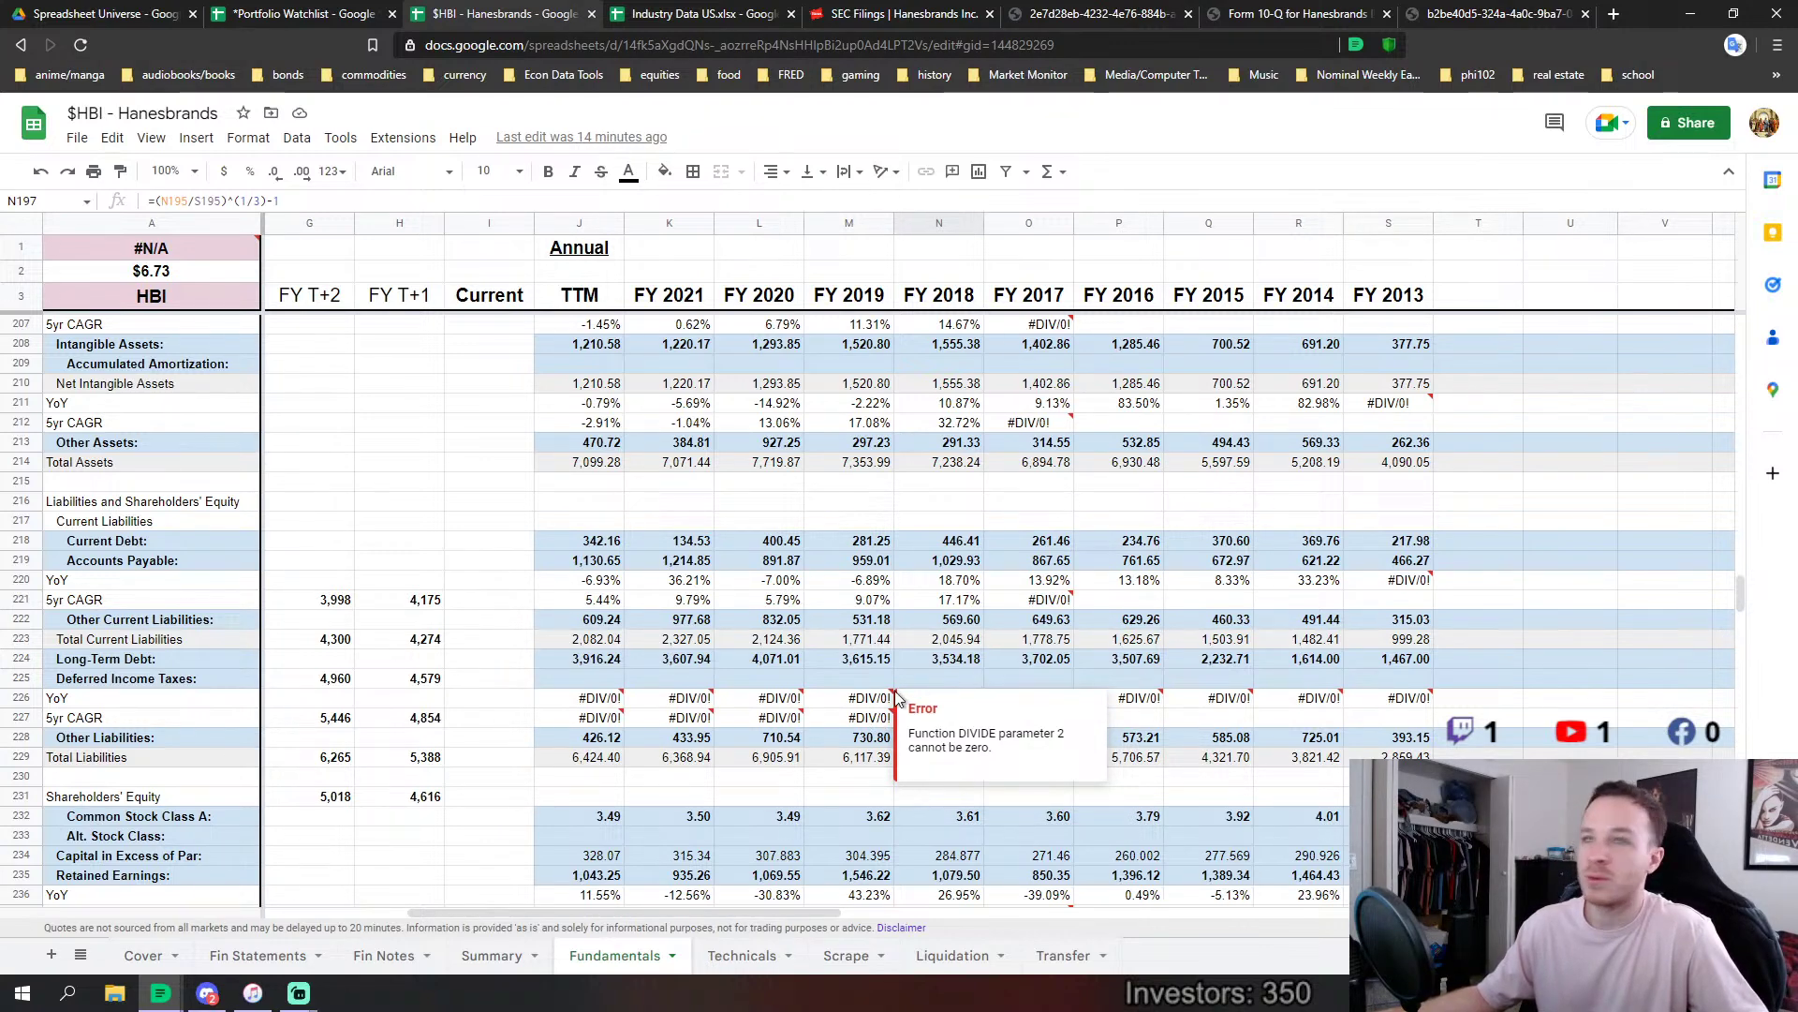
{"action": "scroll", "coordinate": [789, 667], "scroll_direction": "down", "scroll_amount": 2}
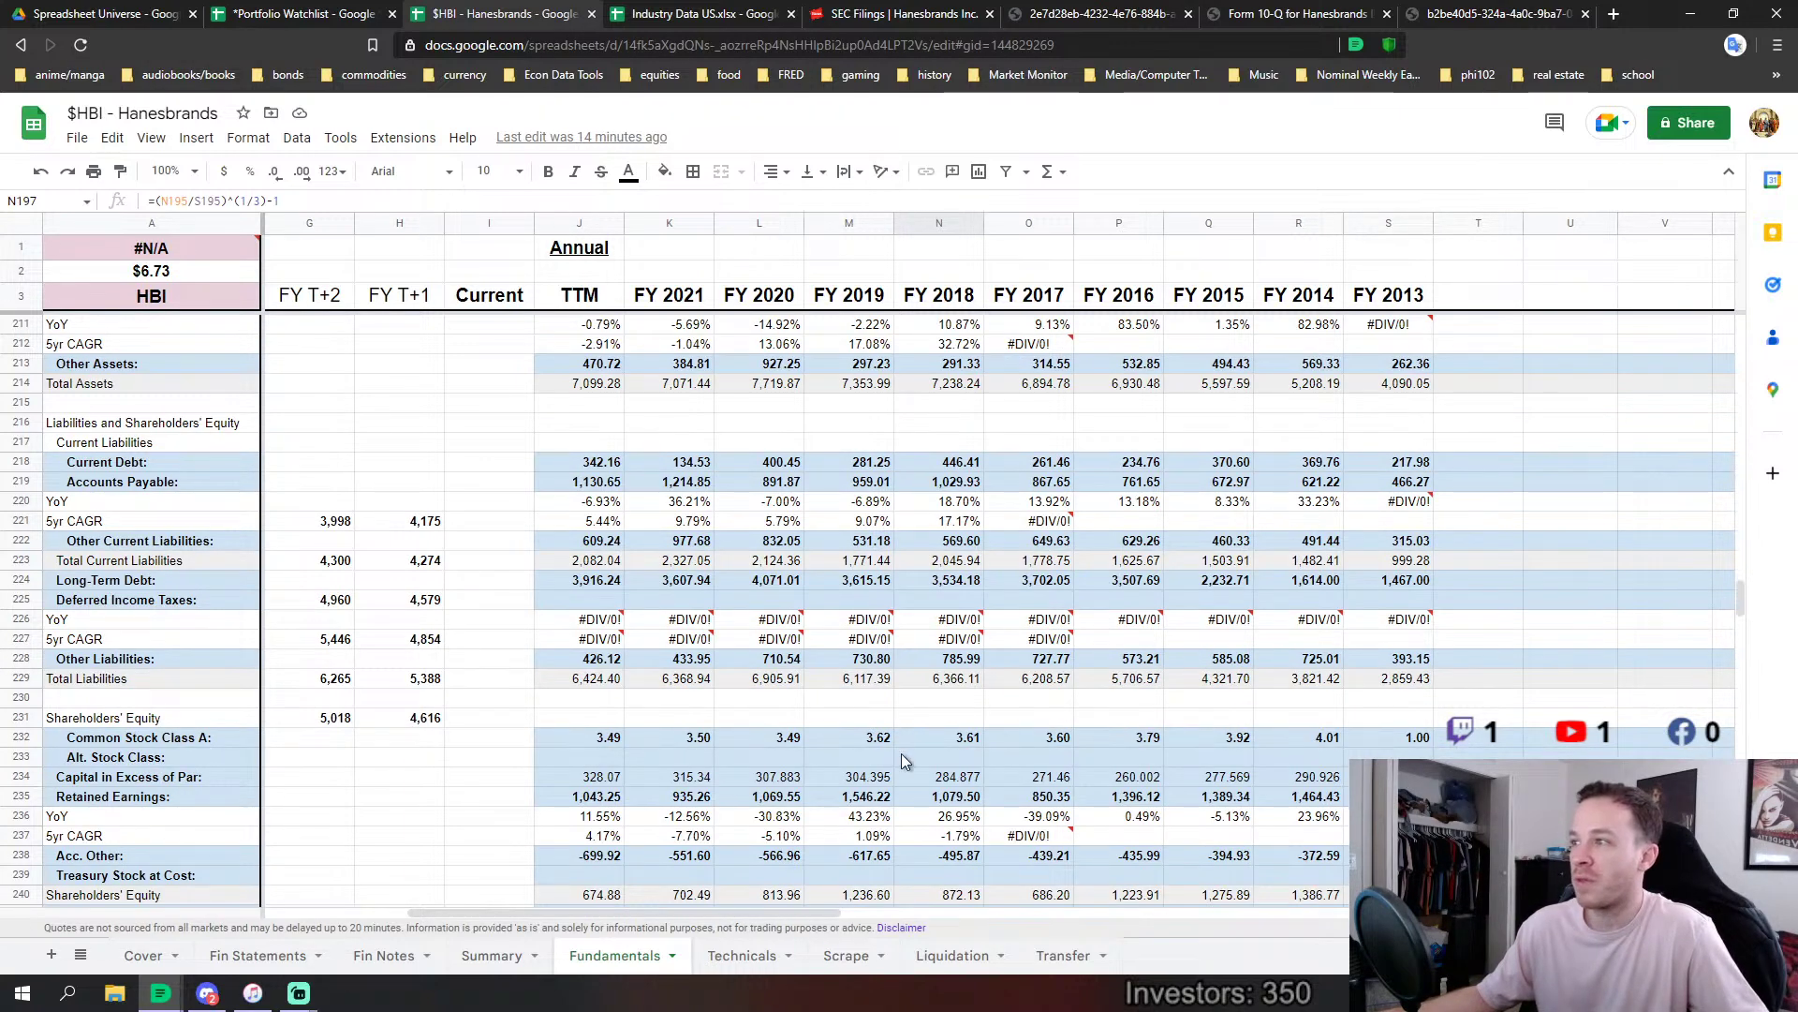
{"action": "scroll", "coordinate": [802, 784], "scroll_direction": "down", "scroll_amount": 2}
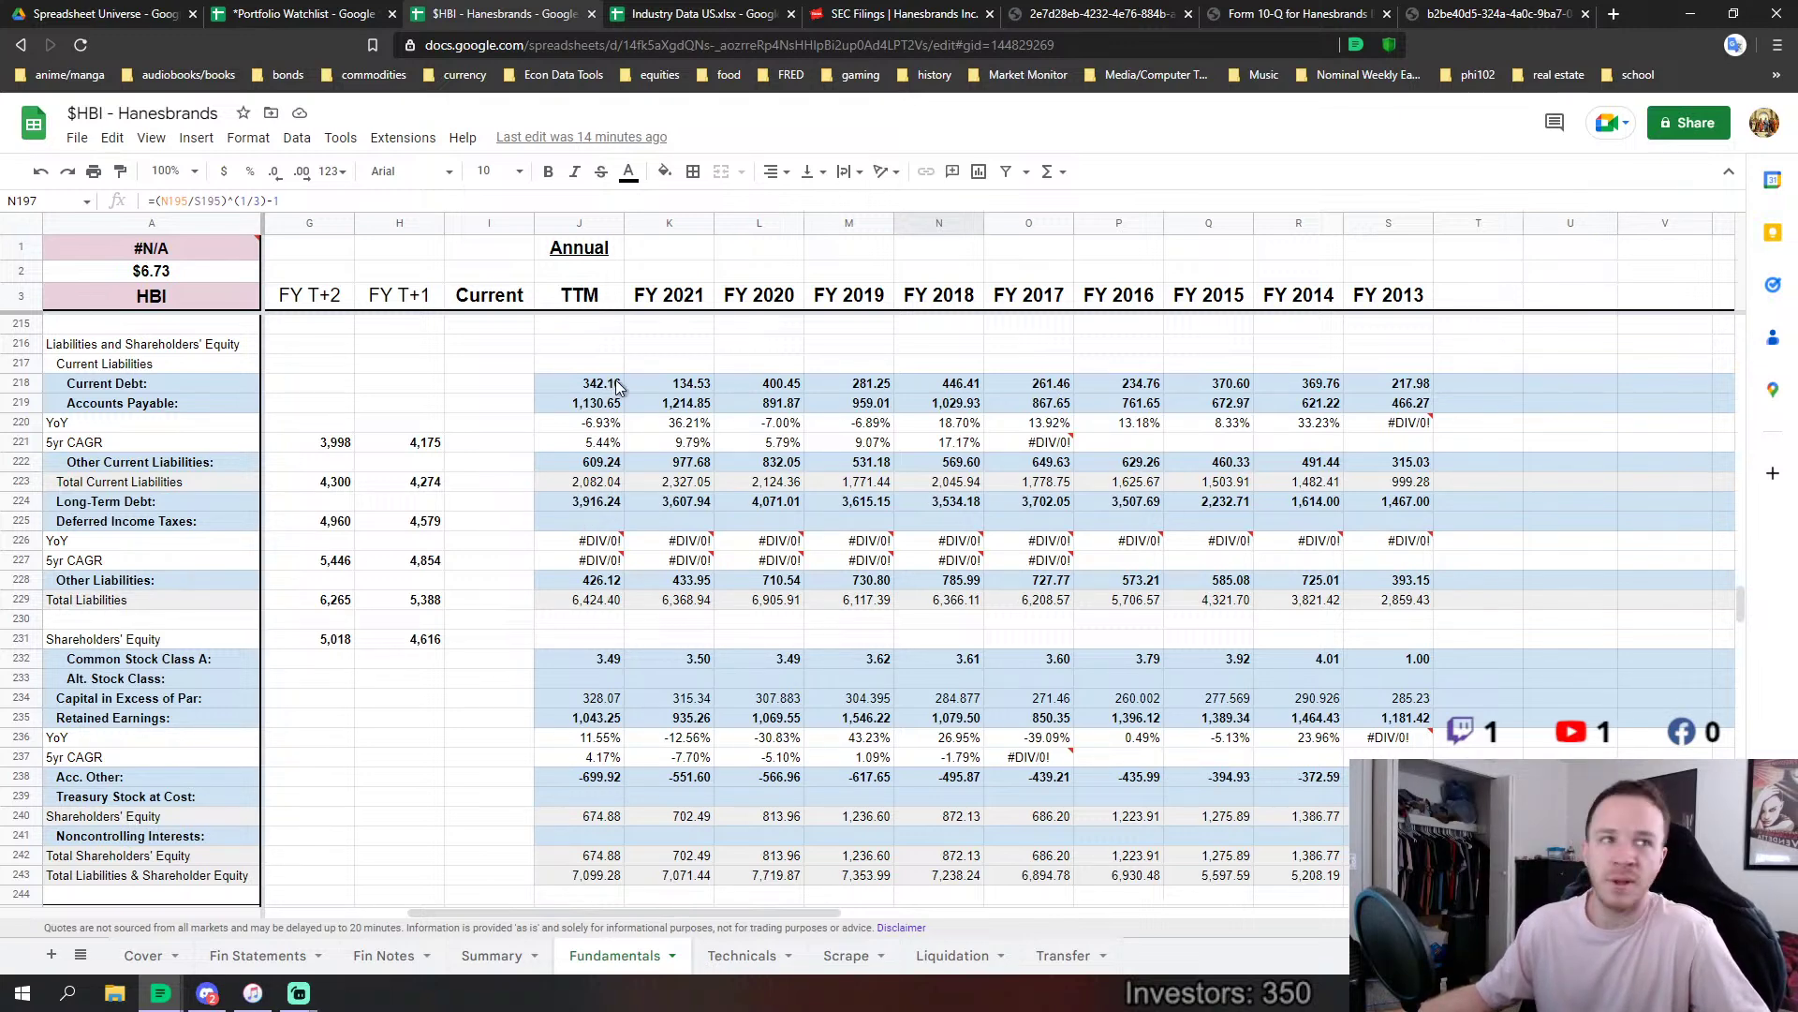
{"action": "scroll", "coordinate": [633, 601], "scroll_direction": "down", "scroll_amount": 1}
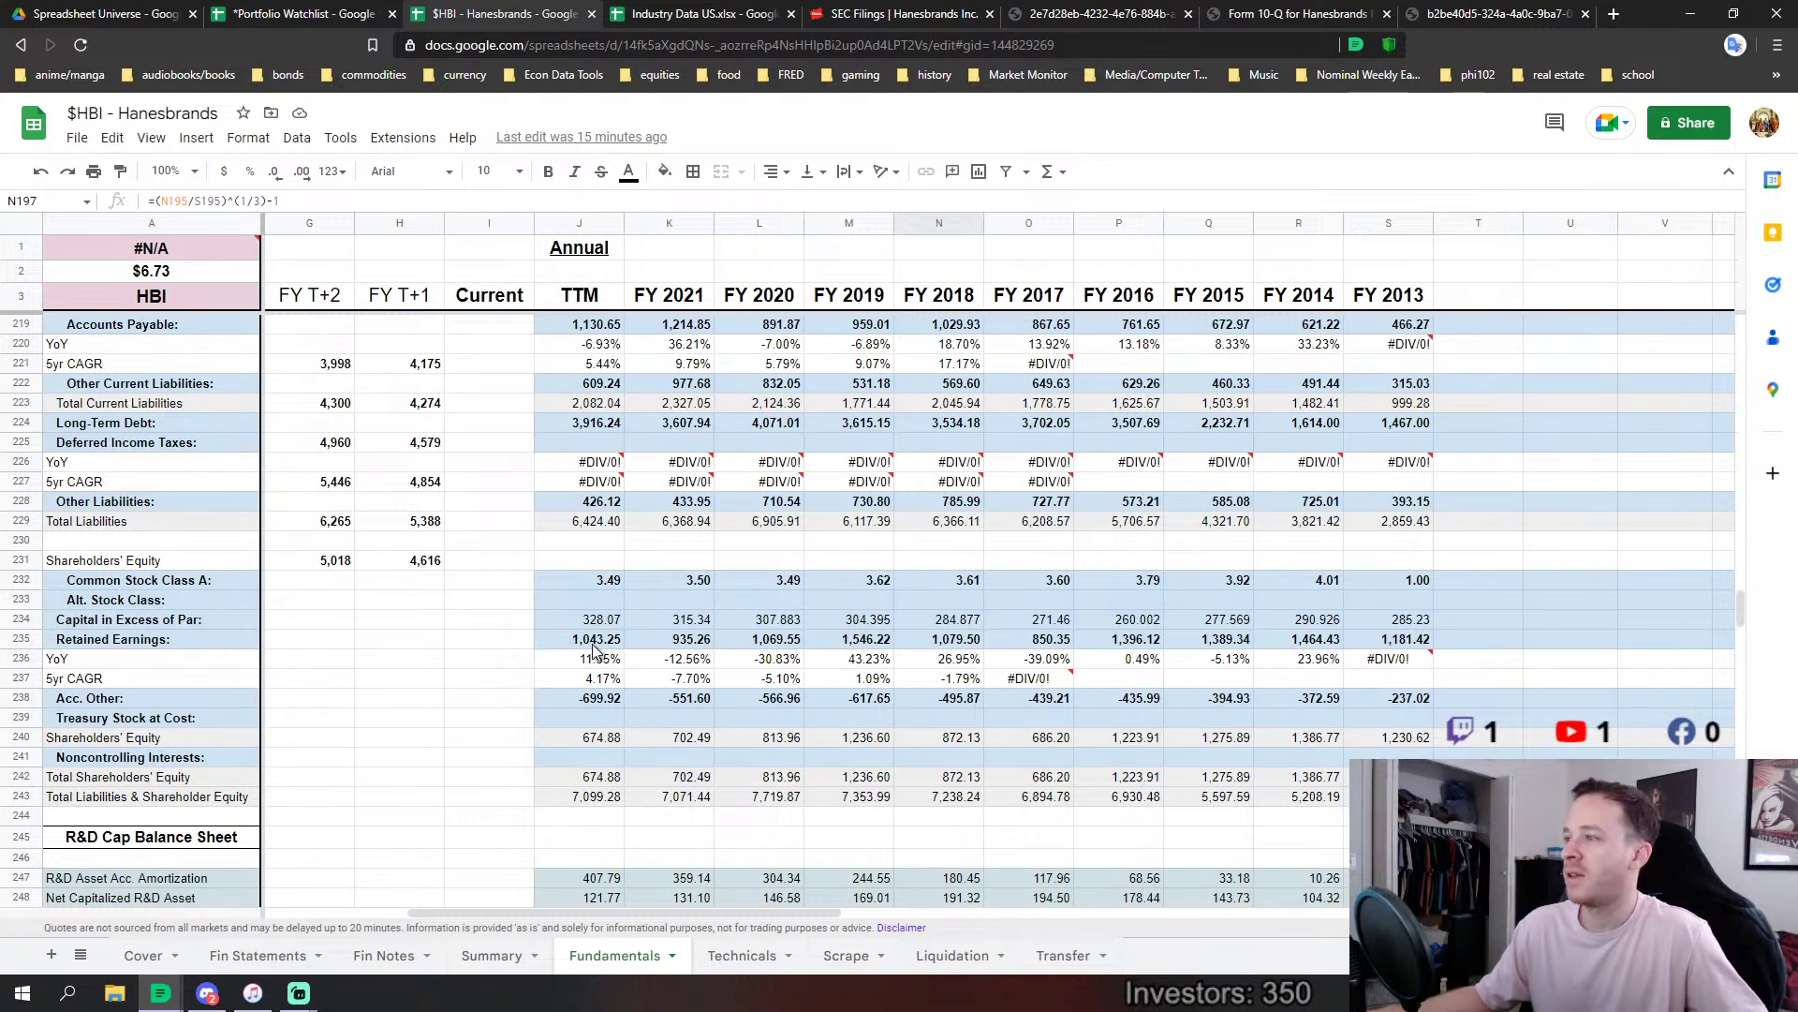
Examine the second Sales/Capital Ratio row, highlighting FY 2013–2017, FY 2018–TTM, and FY 2020–TTM.
{"action": "scroll", "coordinate": [604, 667], "scroll_direction": "down", "scroll_amount": 5}
{"action": "scroll", "coordinate": [641, 676], "scroll_direction": "down", "scroll_amount": 4}
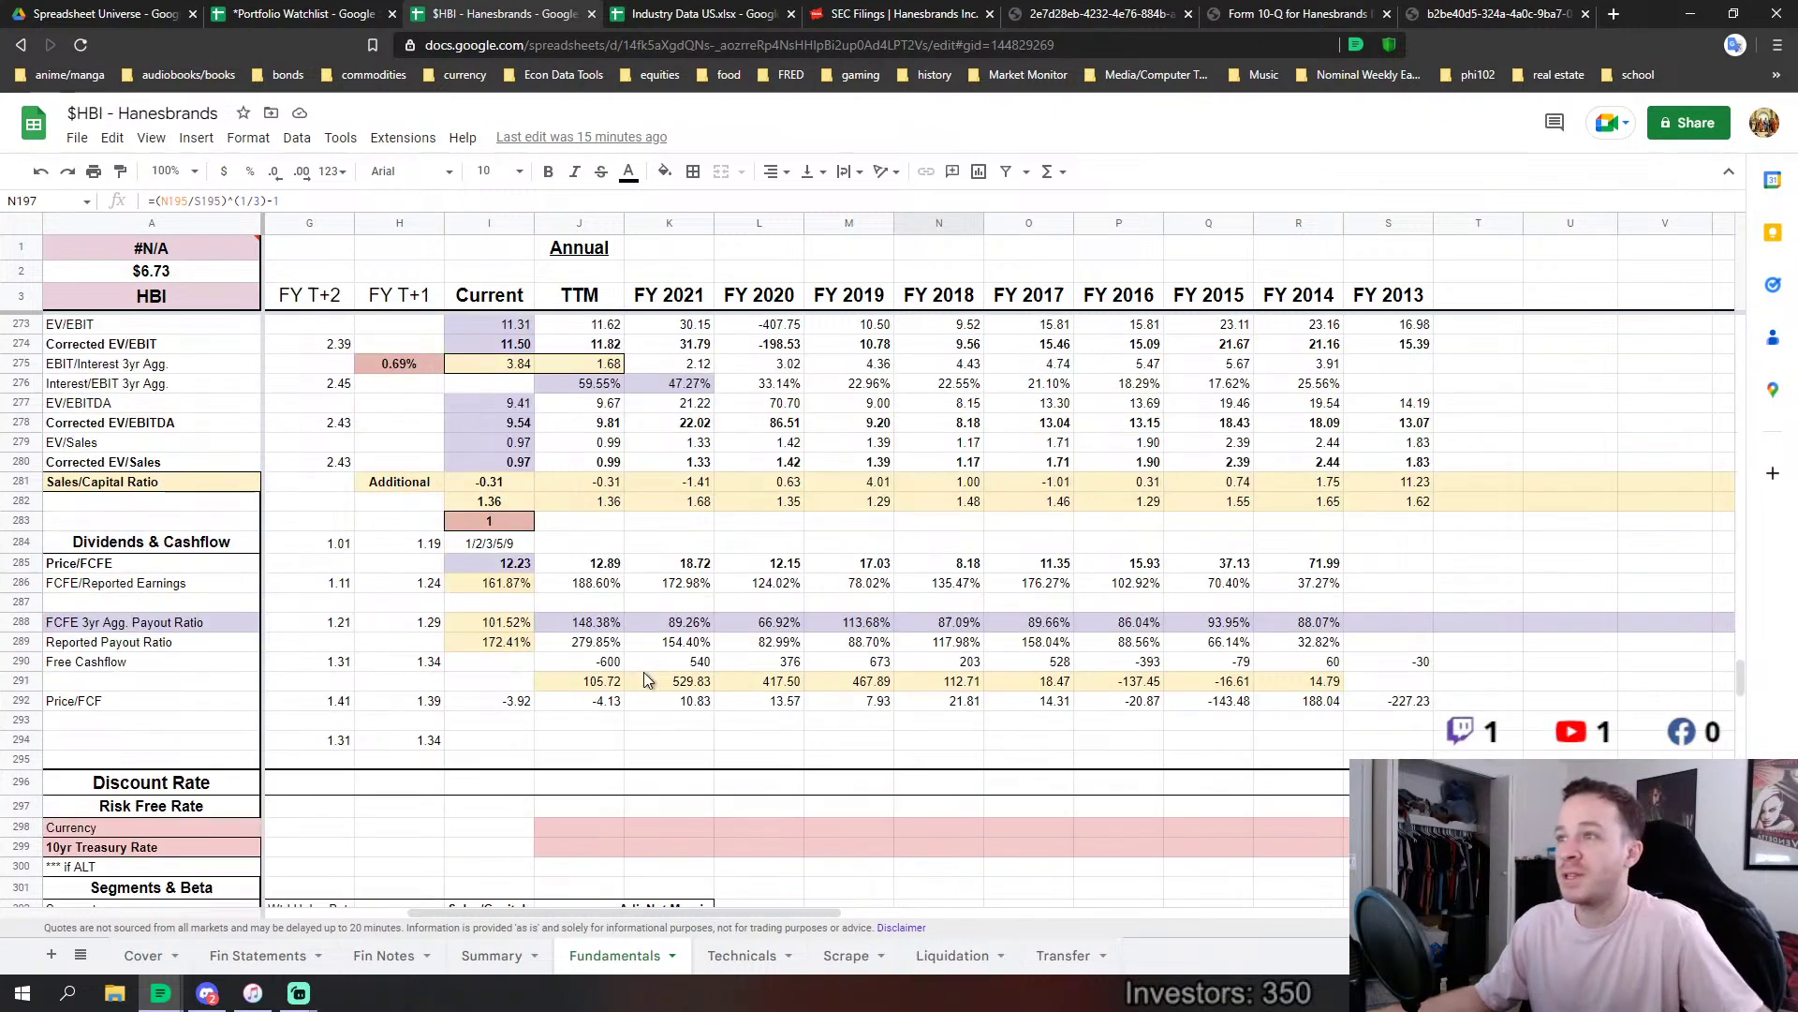
{"action": "left_click_drag", "start_coordinate": [1400, 507], "coordinate": [1054, 506]}
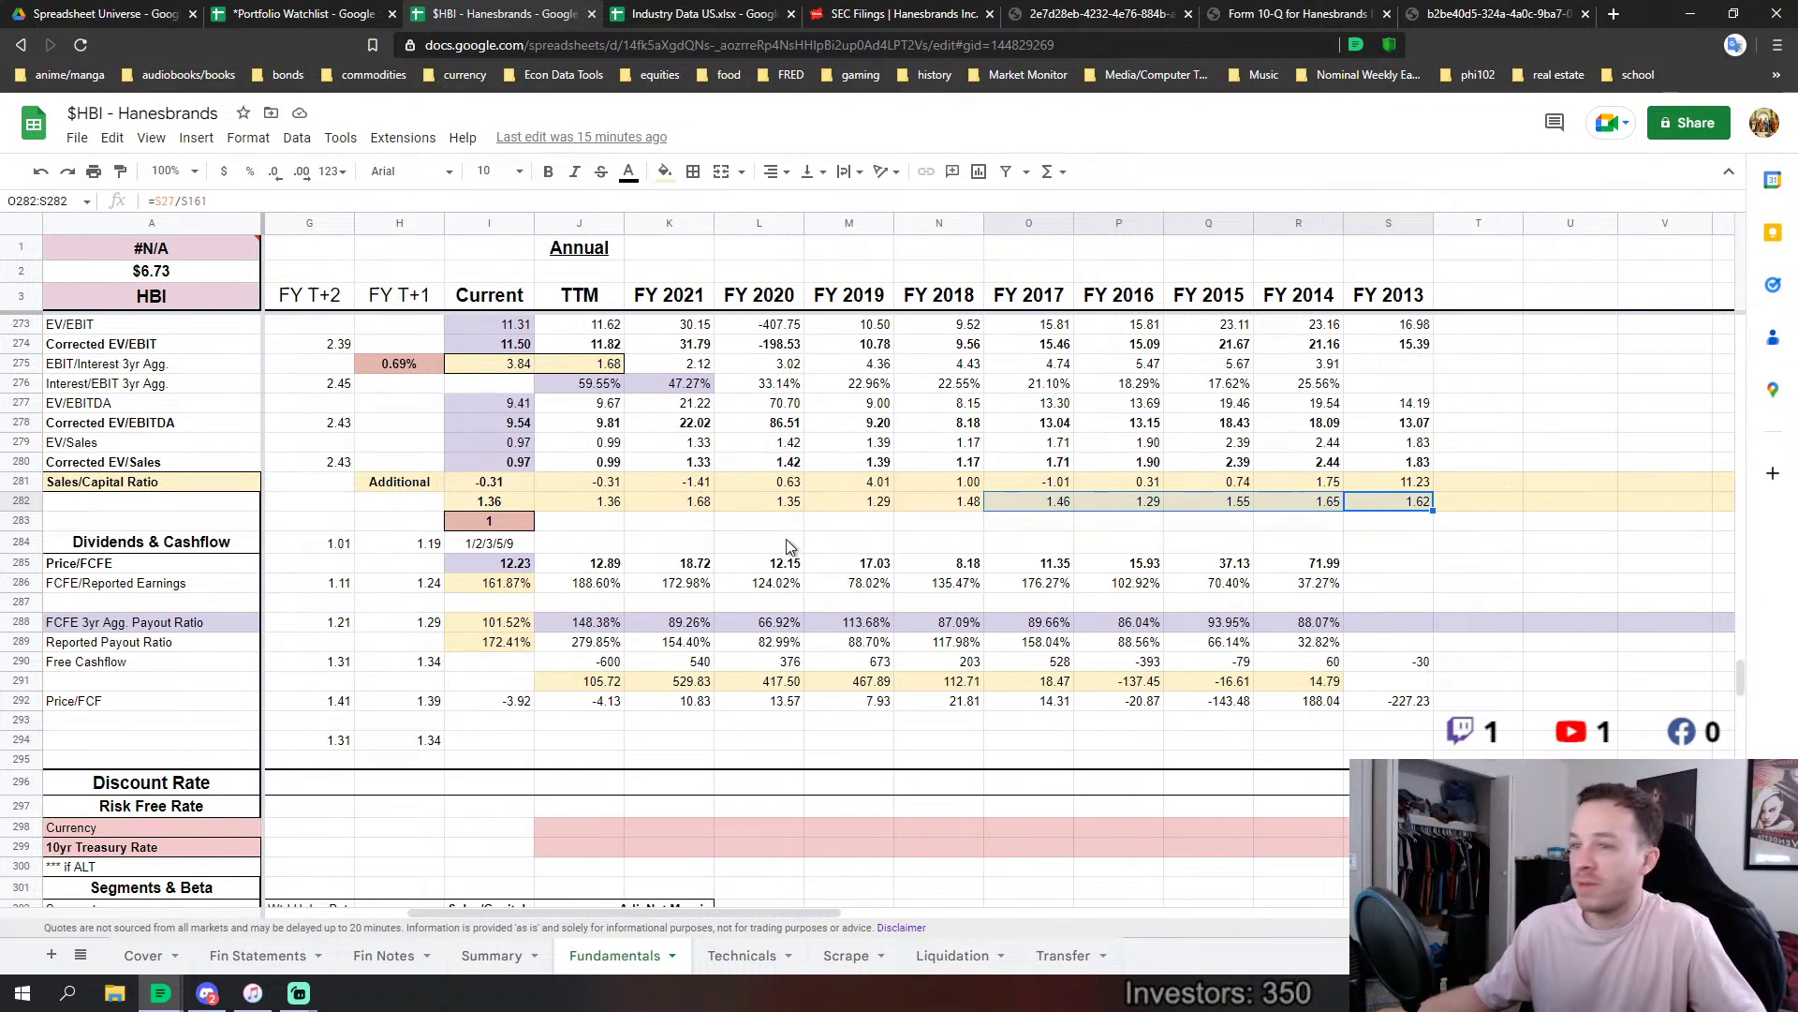
{"action": "left_click_drag", "start_coordinate": [942, 503], "coordinate": [586, 502]}
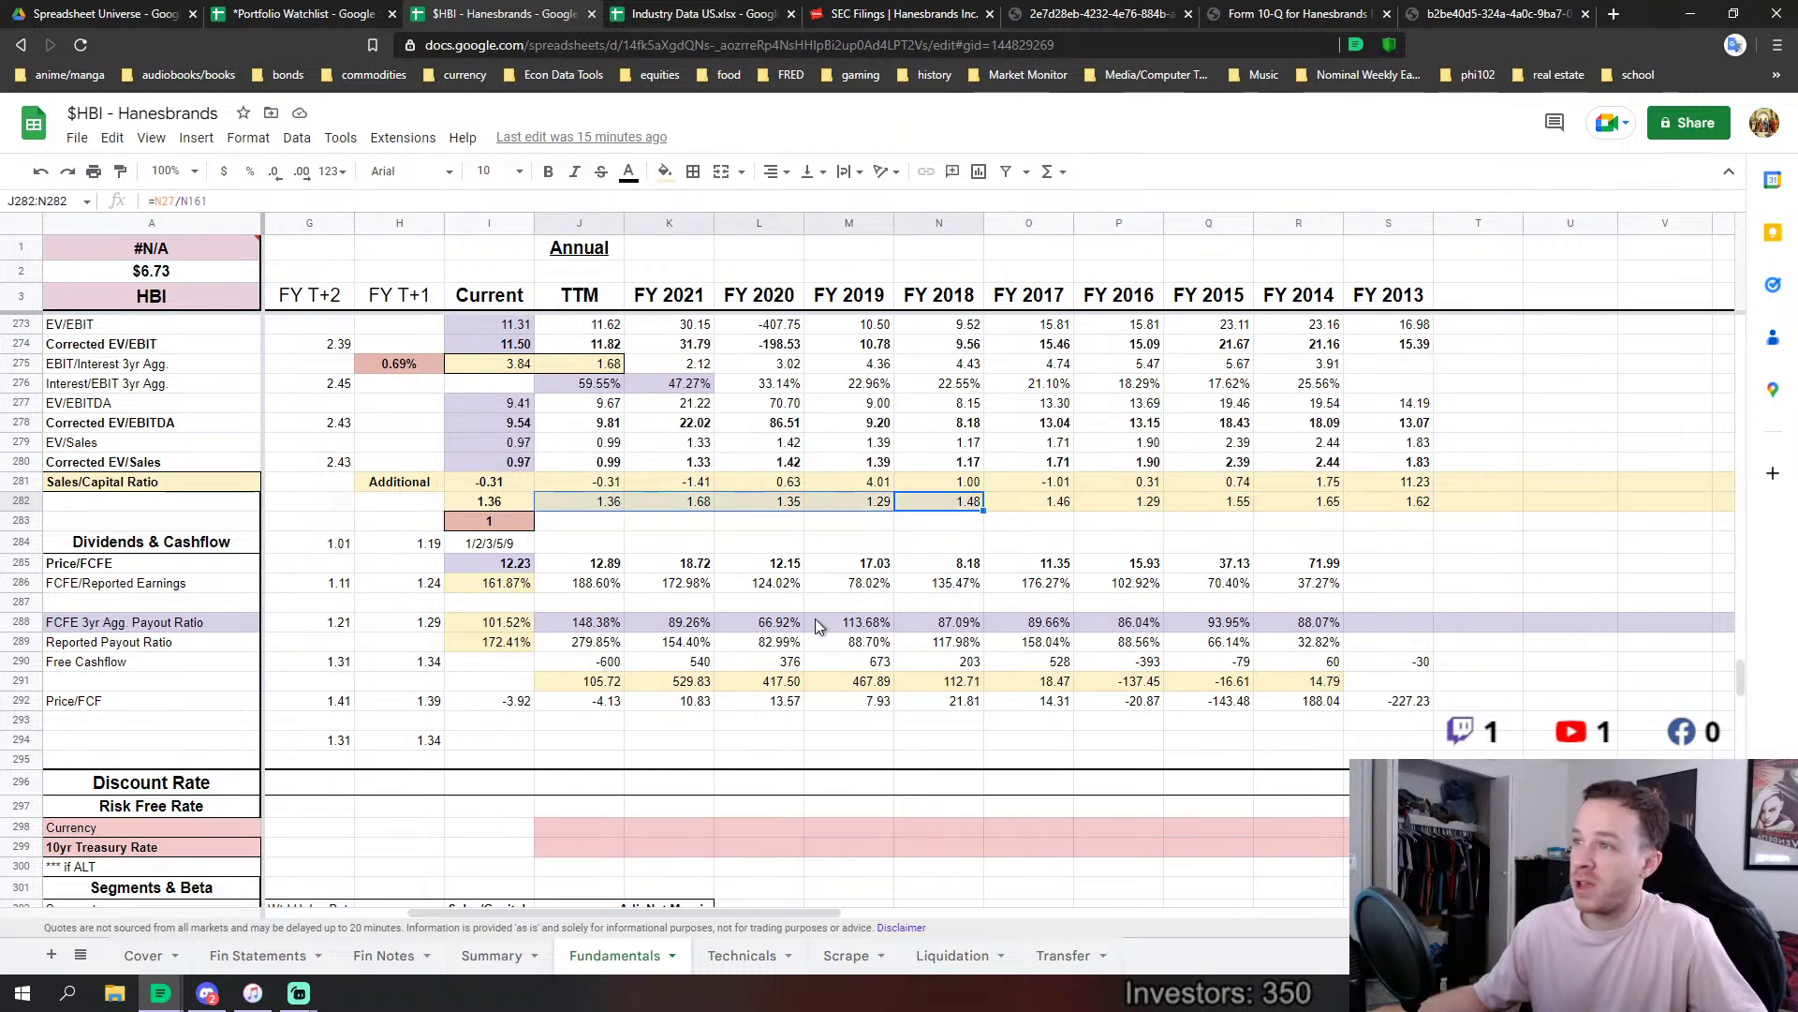
{"action": "left_click", "coordinate": [724, 559]}
{"action": "left_click", "coordinate": [603, 506]}
{"action": "left_click_drag", "start_coordinate": [603, 505], "coordinate": [756, 500]}
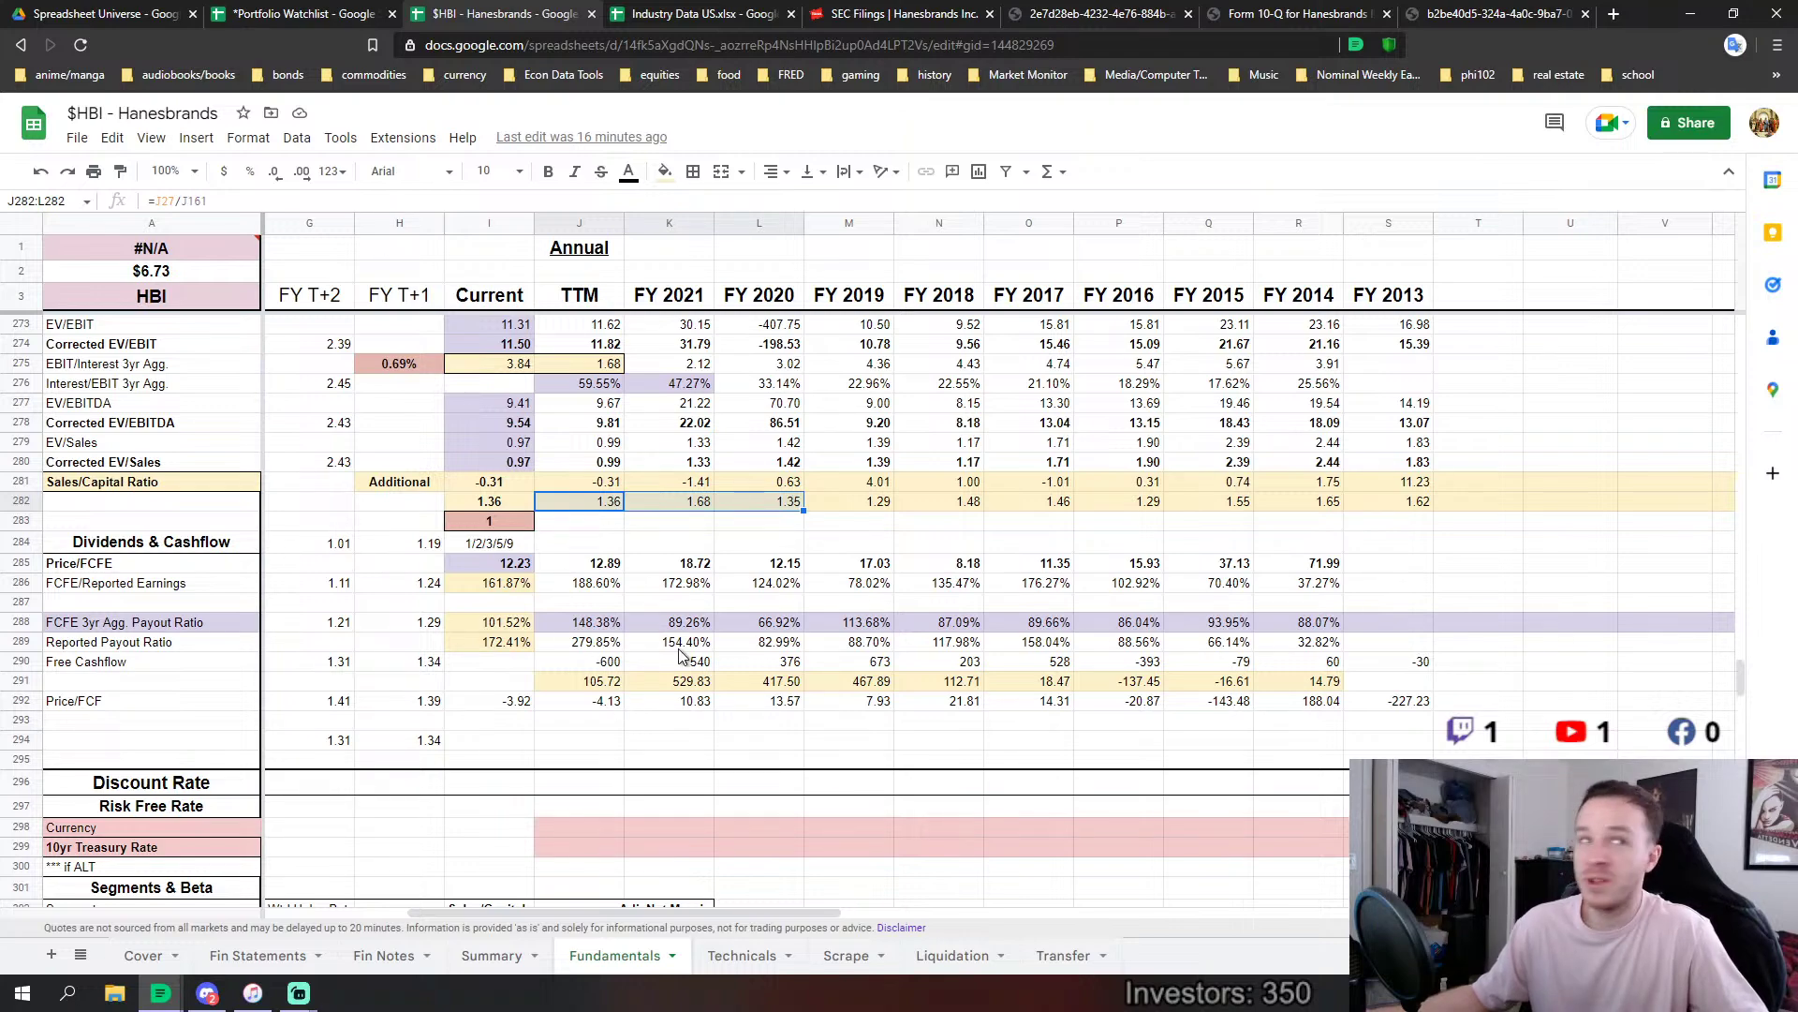
Check the Apparel Sales/Capital figure in Segments & Beta against the company's Sales/Capital Ratio rows.
{"action": "scroll", "coordinate": [663, 709], "scroll_direction": "down", "scroll_amount": 1}
{"action": "scroll", "coordinate": [663, 709], "scroll_direction": "down", "scroll_amount": 6}
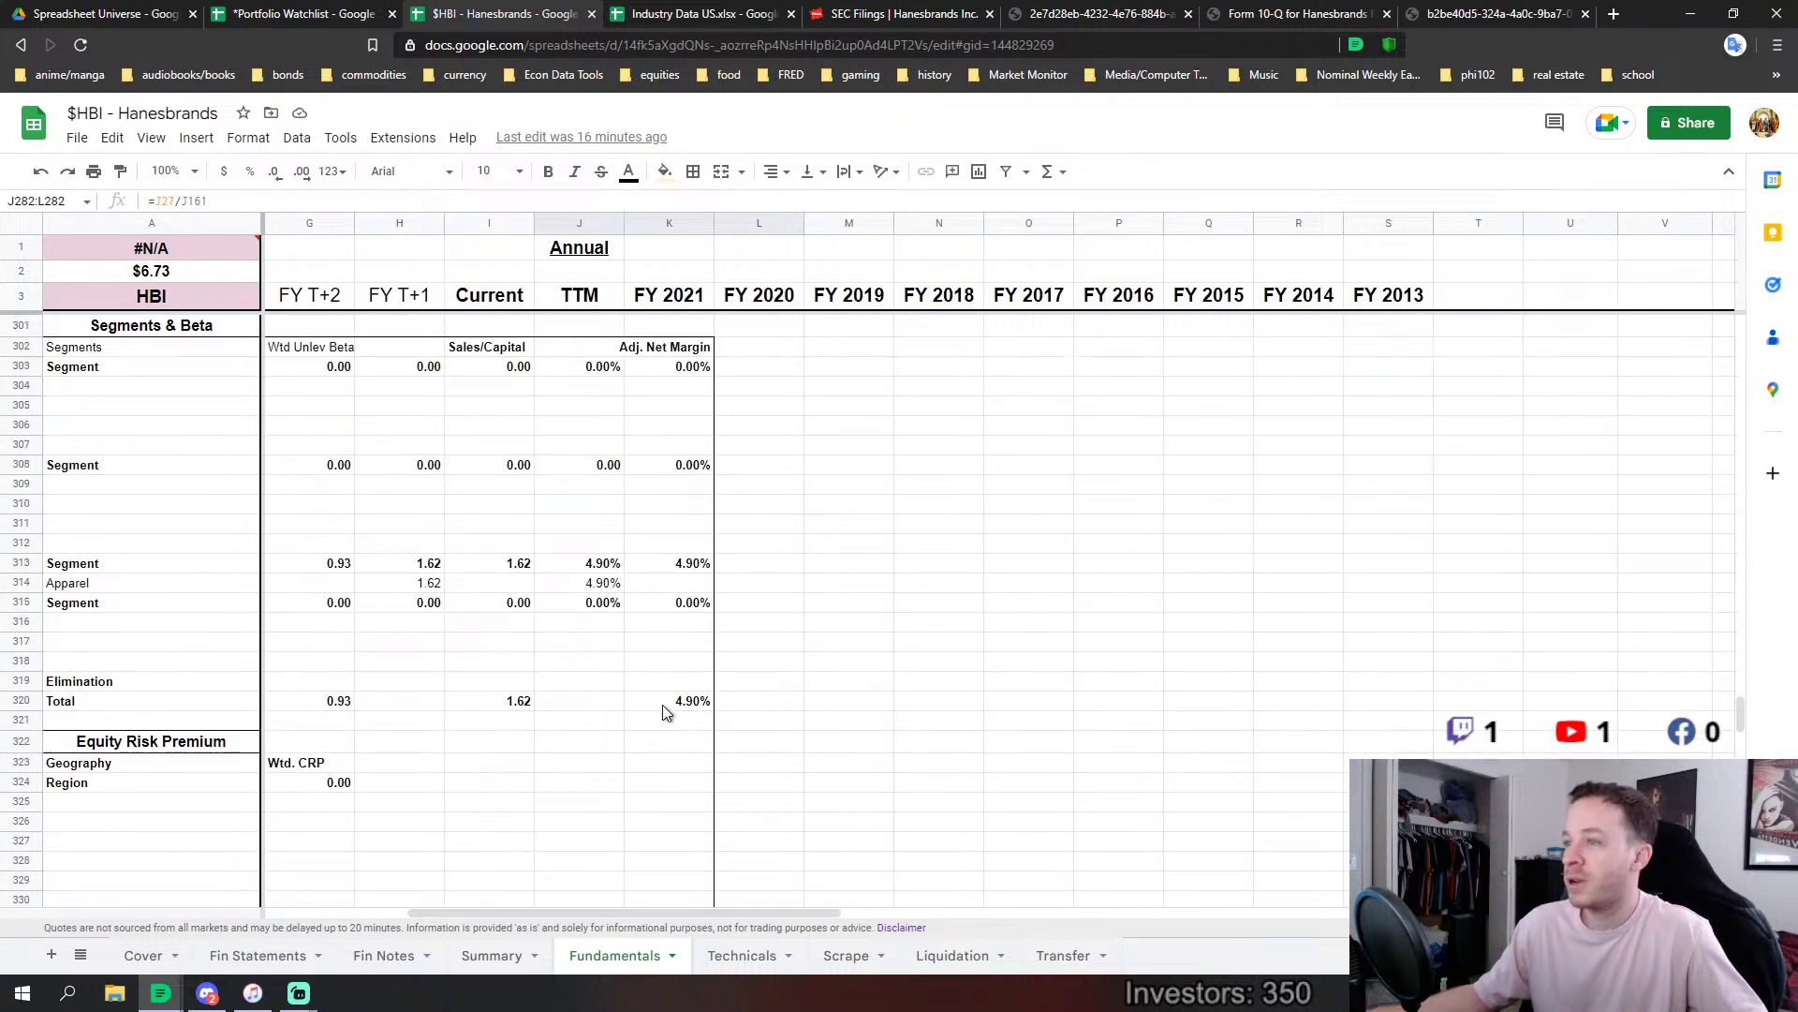
{"action": "left_click", "coordinate": [440, 589]}
{"action": "scroll", "coordinate": [992, 683], "scroll_direction": "up", "scroll_amount": 7}
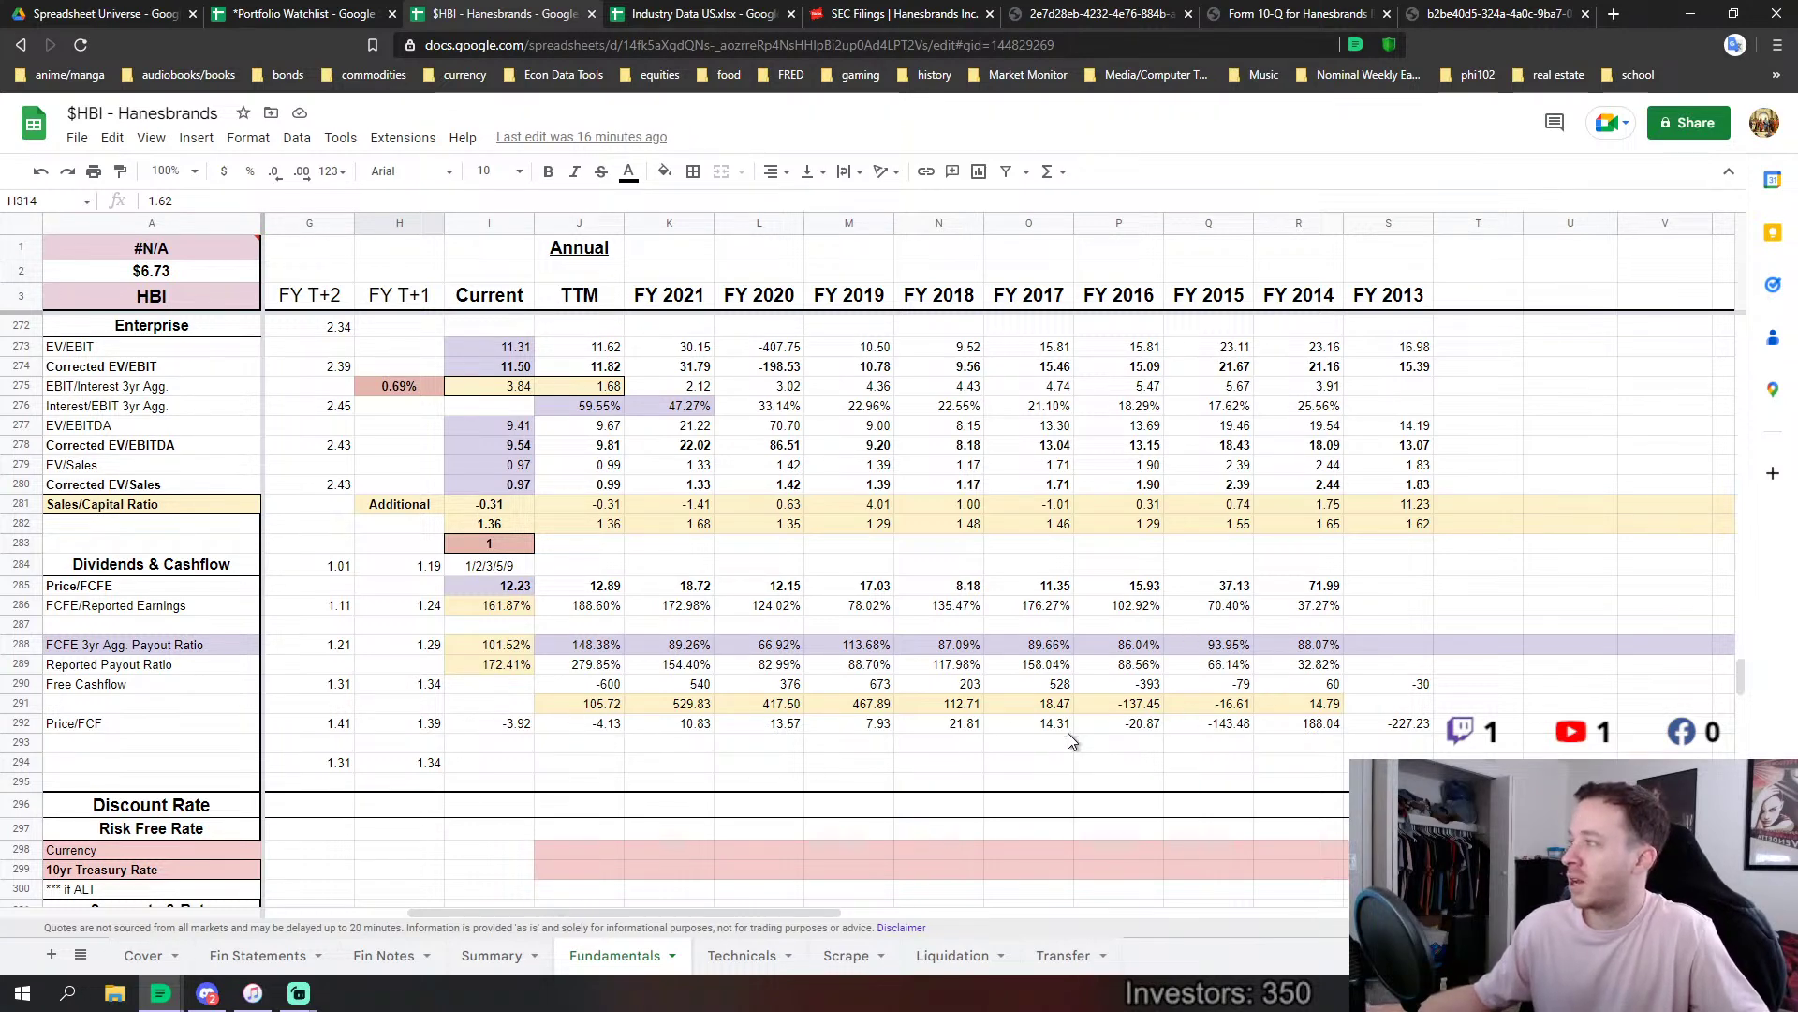
Review the Risk Free Rate and Segments & Beta sections, including the revenue share, unlevered beta and net margin columns.
{"action": "left_click_drag", "start_coordinate": [1740, 685], "coordinate": [1770, 717]}
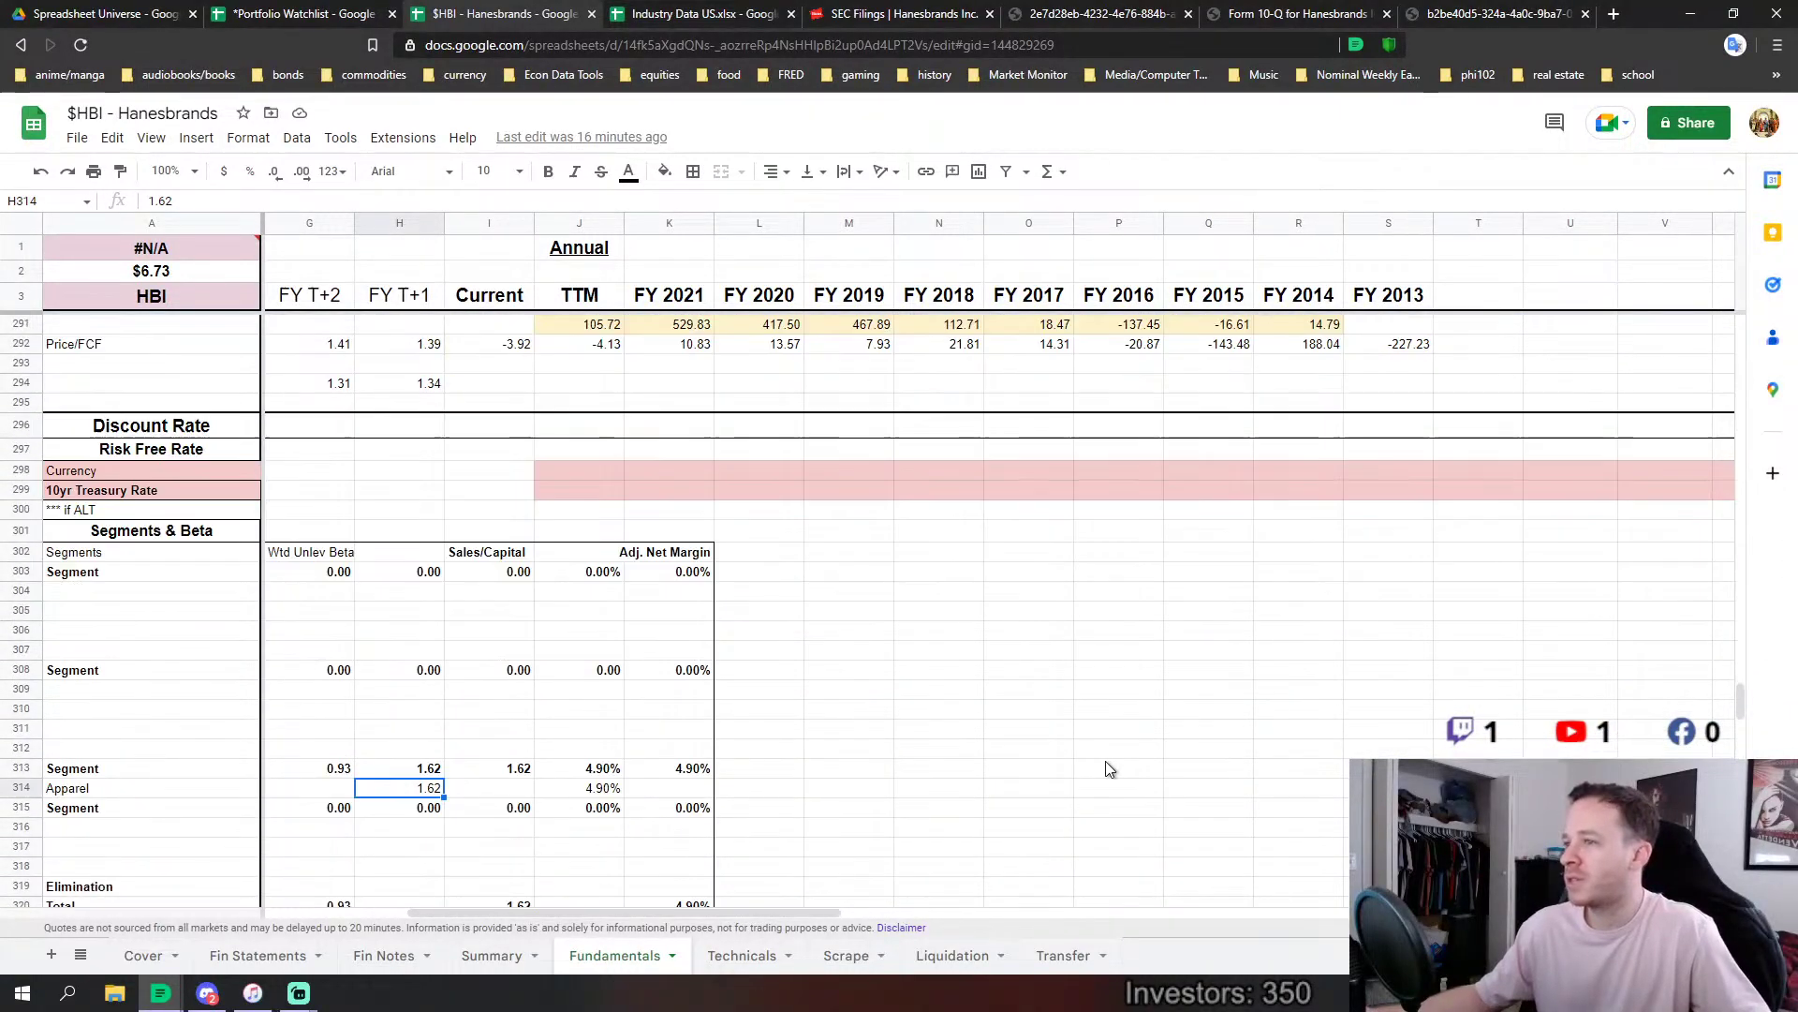
{"action": "scroll", "coordinate": [1077, 782], "scroll_direction": "down", "scroll_amount": 4}
{"action": "scroll", "coordinate": [1063, 787], "scroll_direction": "up", "scroll_amount": 2}
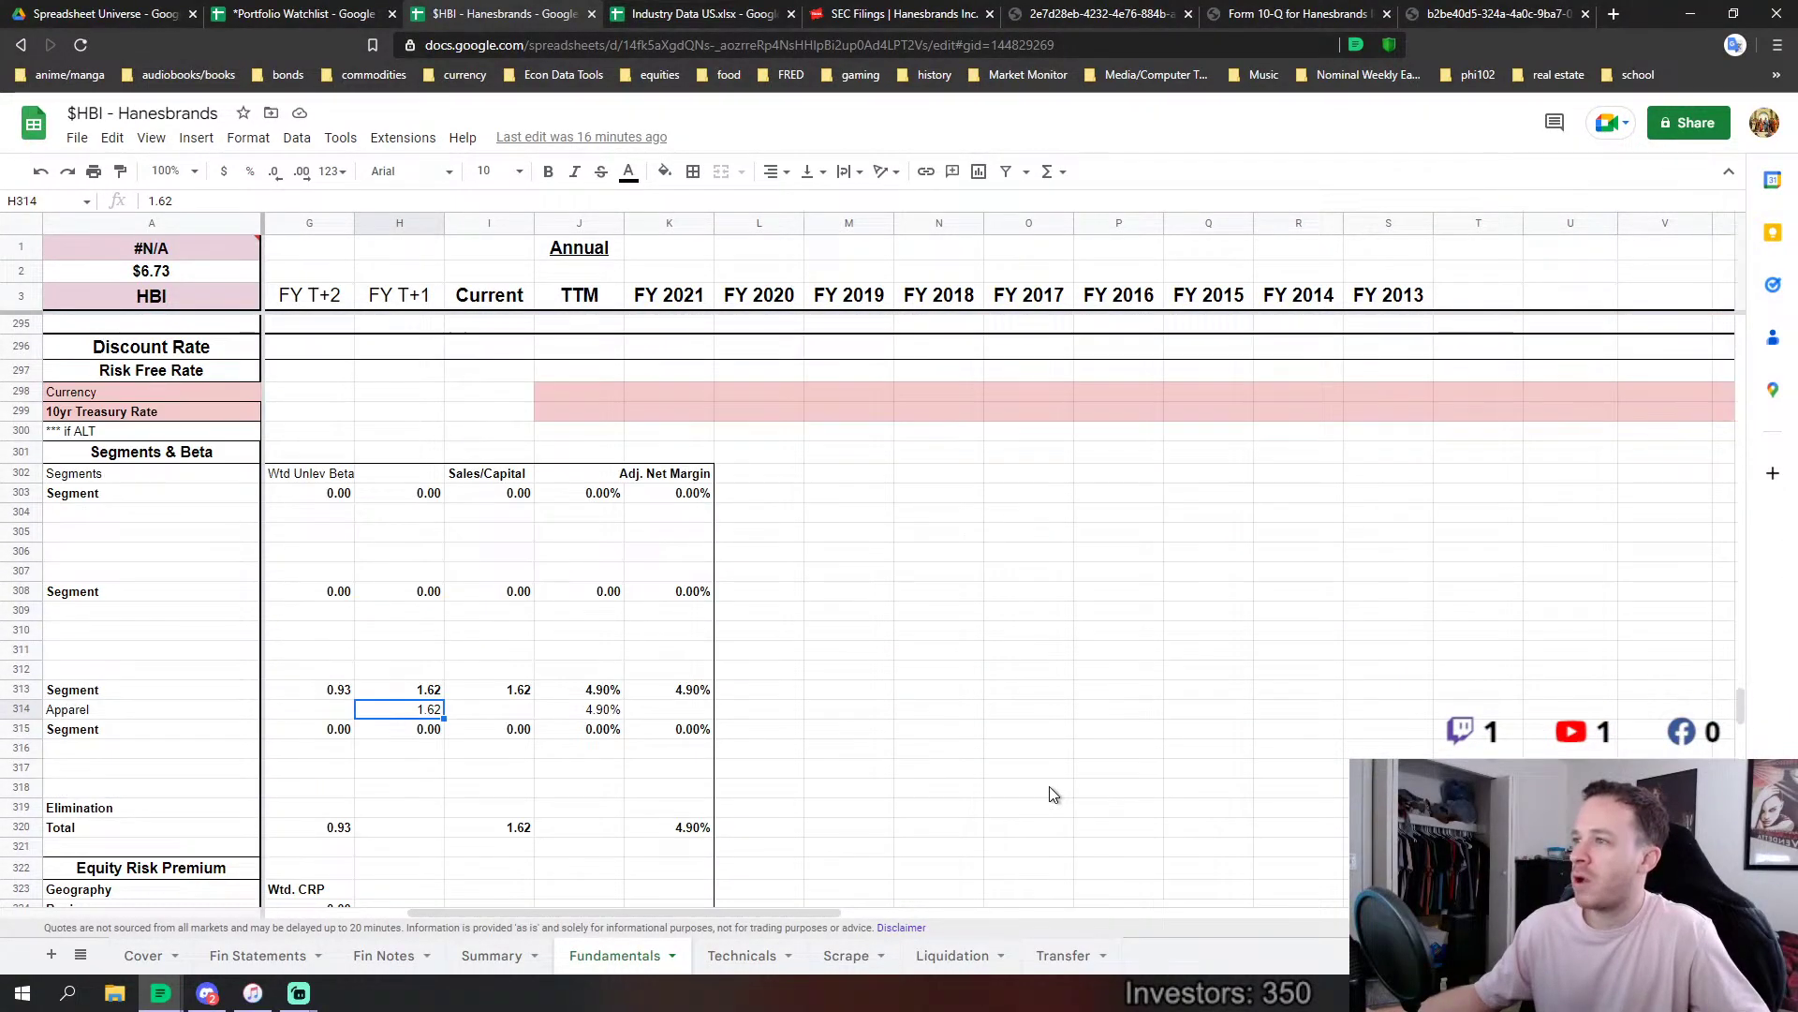
{"action": "scroll", "coordinate": [1058, 789], "scroll_direction": "down", "scroll_amount": 1}
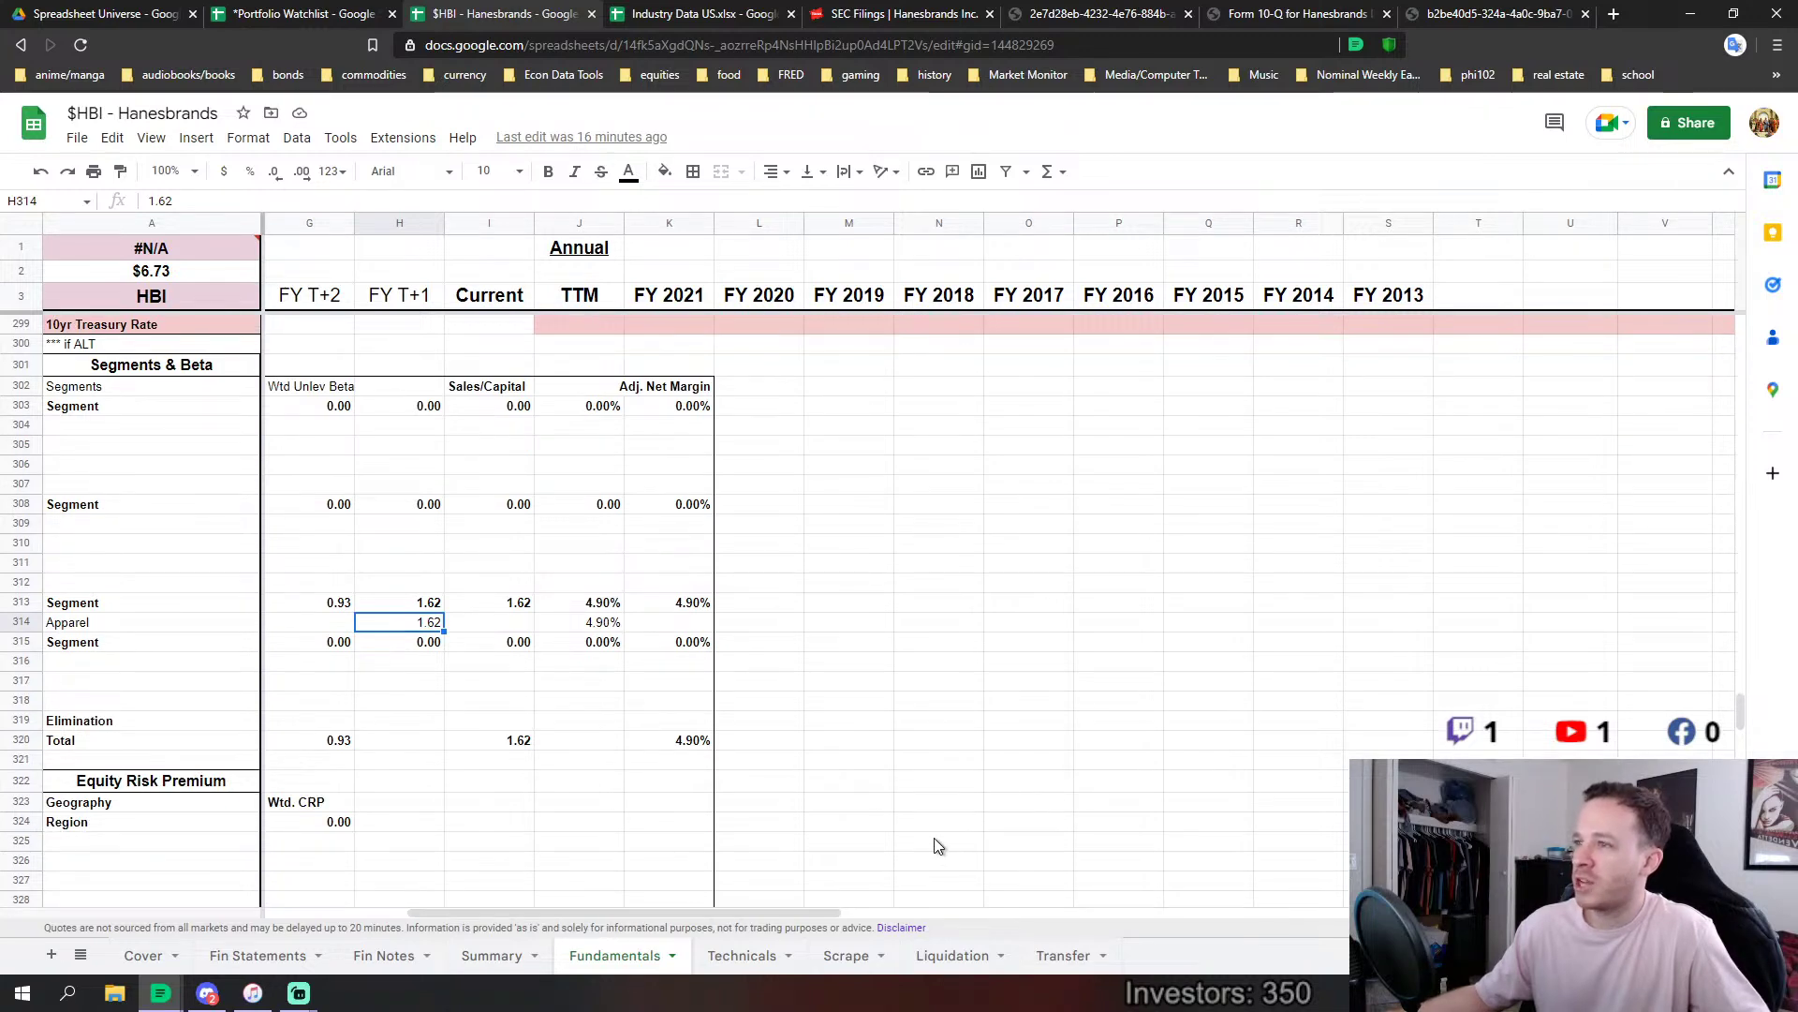
{"action": "scroll", "coordinate": [934, 838], "scroll_direction": "up", "scroll_amount": 1}
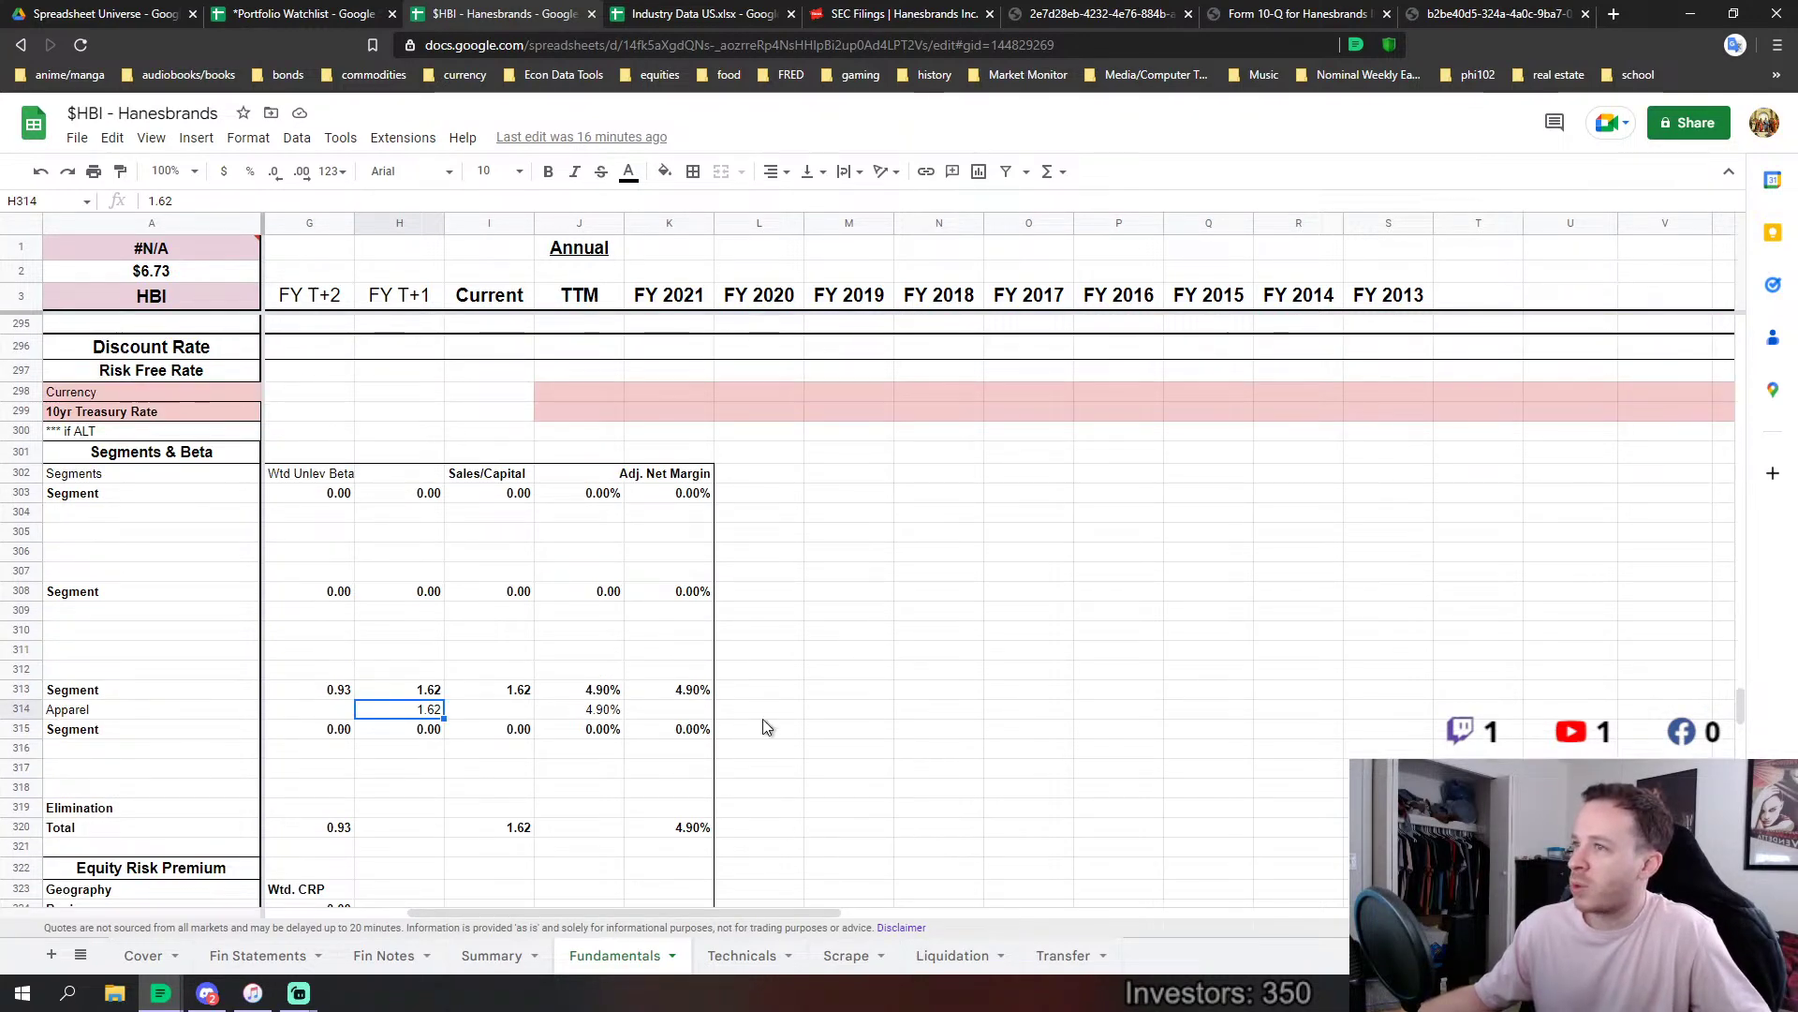
{"action": "left_click_drag", "start_coordinate": [778, 914], "coordinate": [635, 910]}
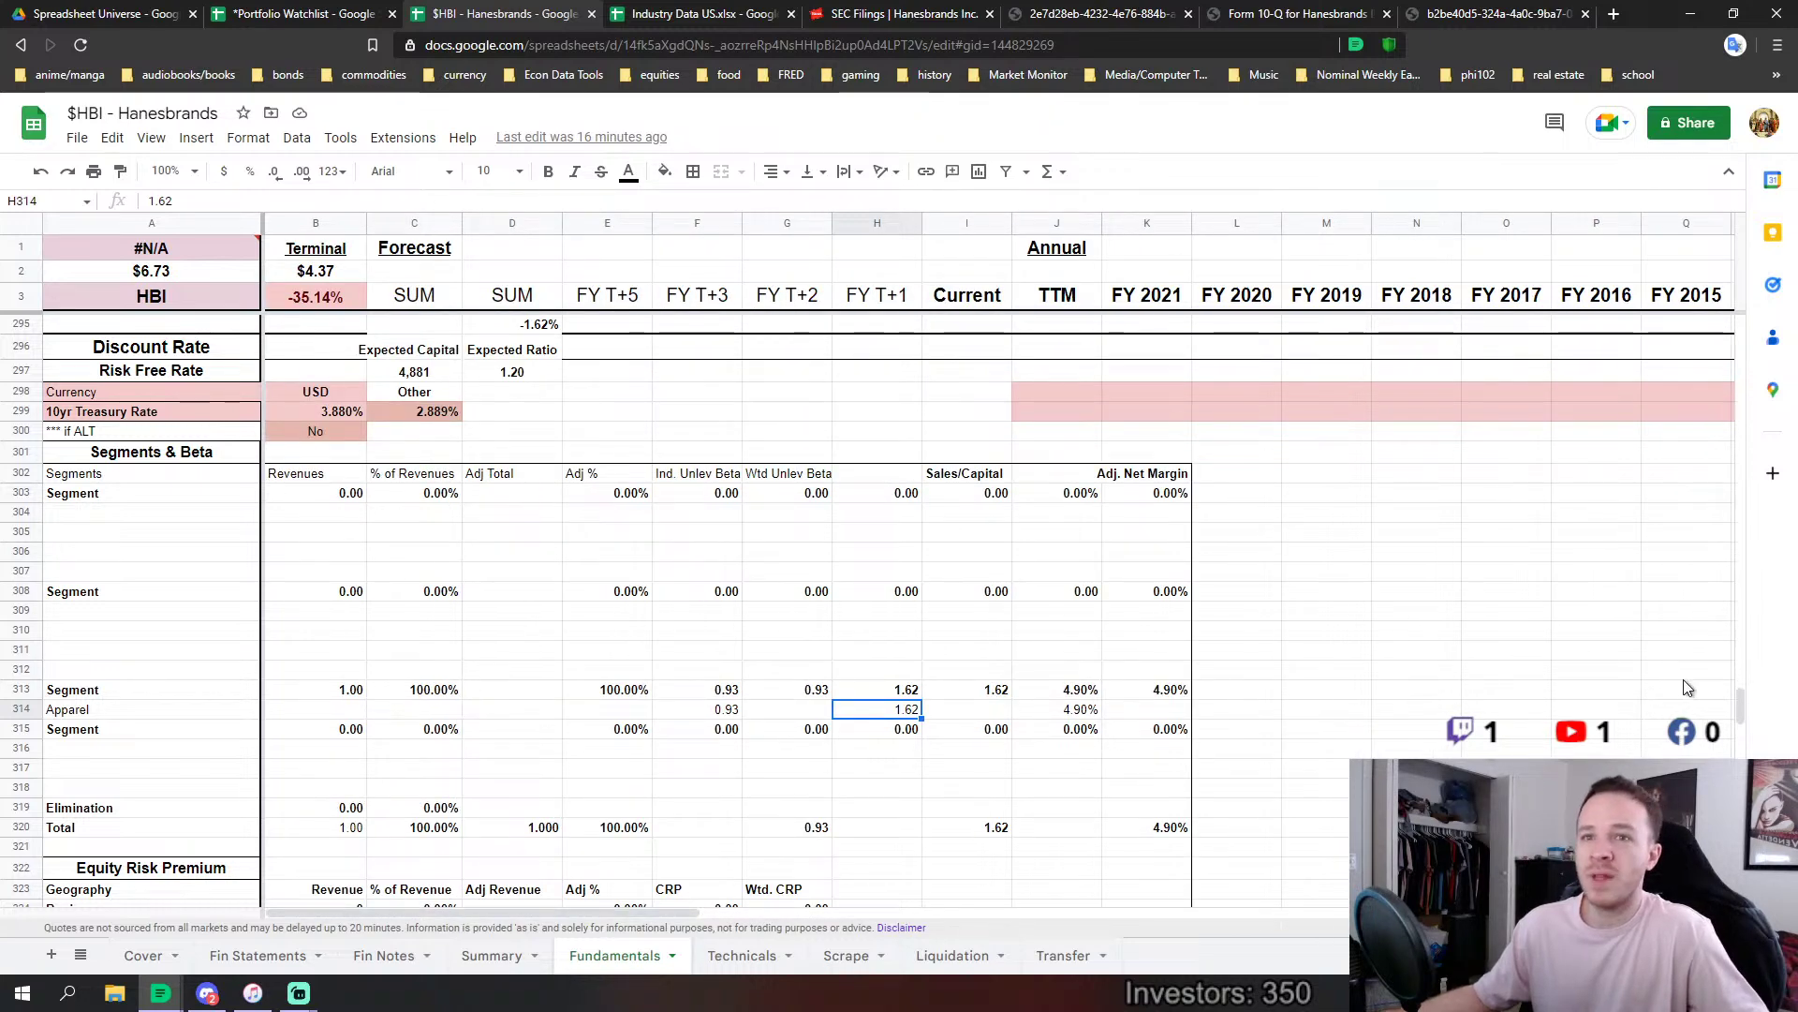
Examine the Forecast columns' Market Capitalization scenarios, Revenue Projection CAGRs and Model Distribution weights.
{"action": "left_click_drag", "start_coordinate": [1742, 710], "coordinate": [1728, 391]}
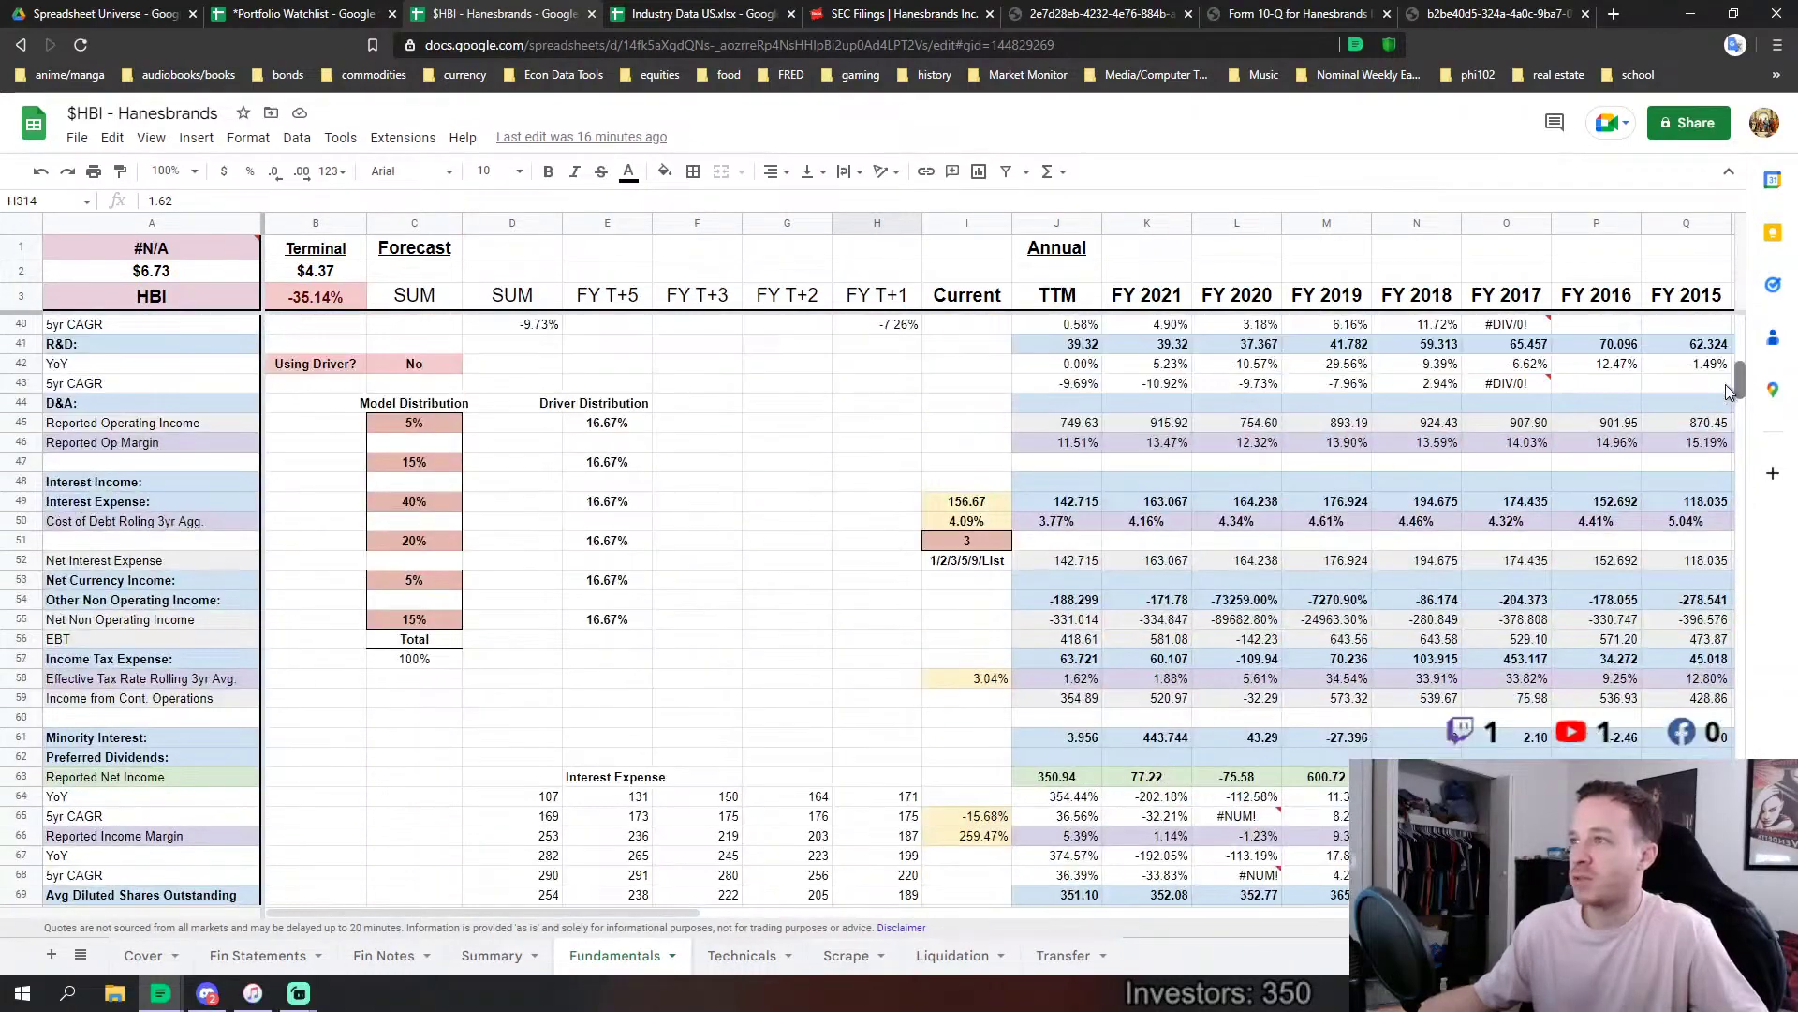
{"action": "scroll", "coordinate": [1027, 622], "scroll_direction": "up", "scroll_amount": 10}
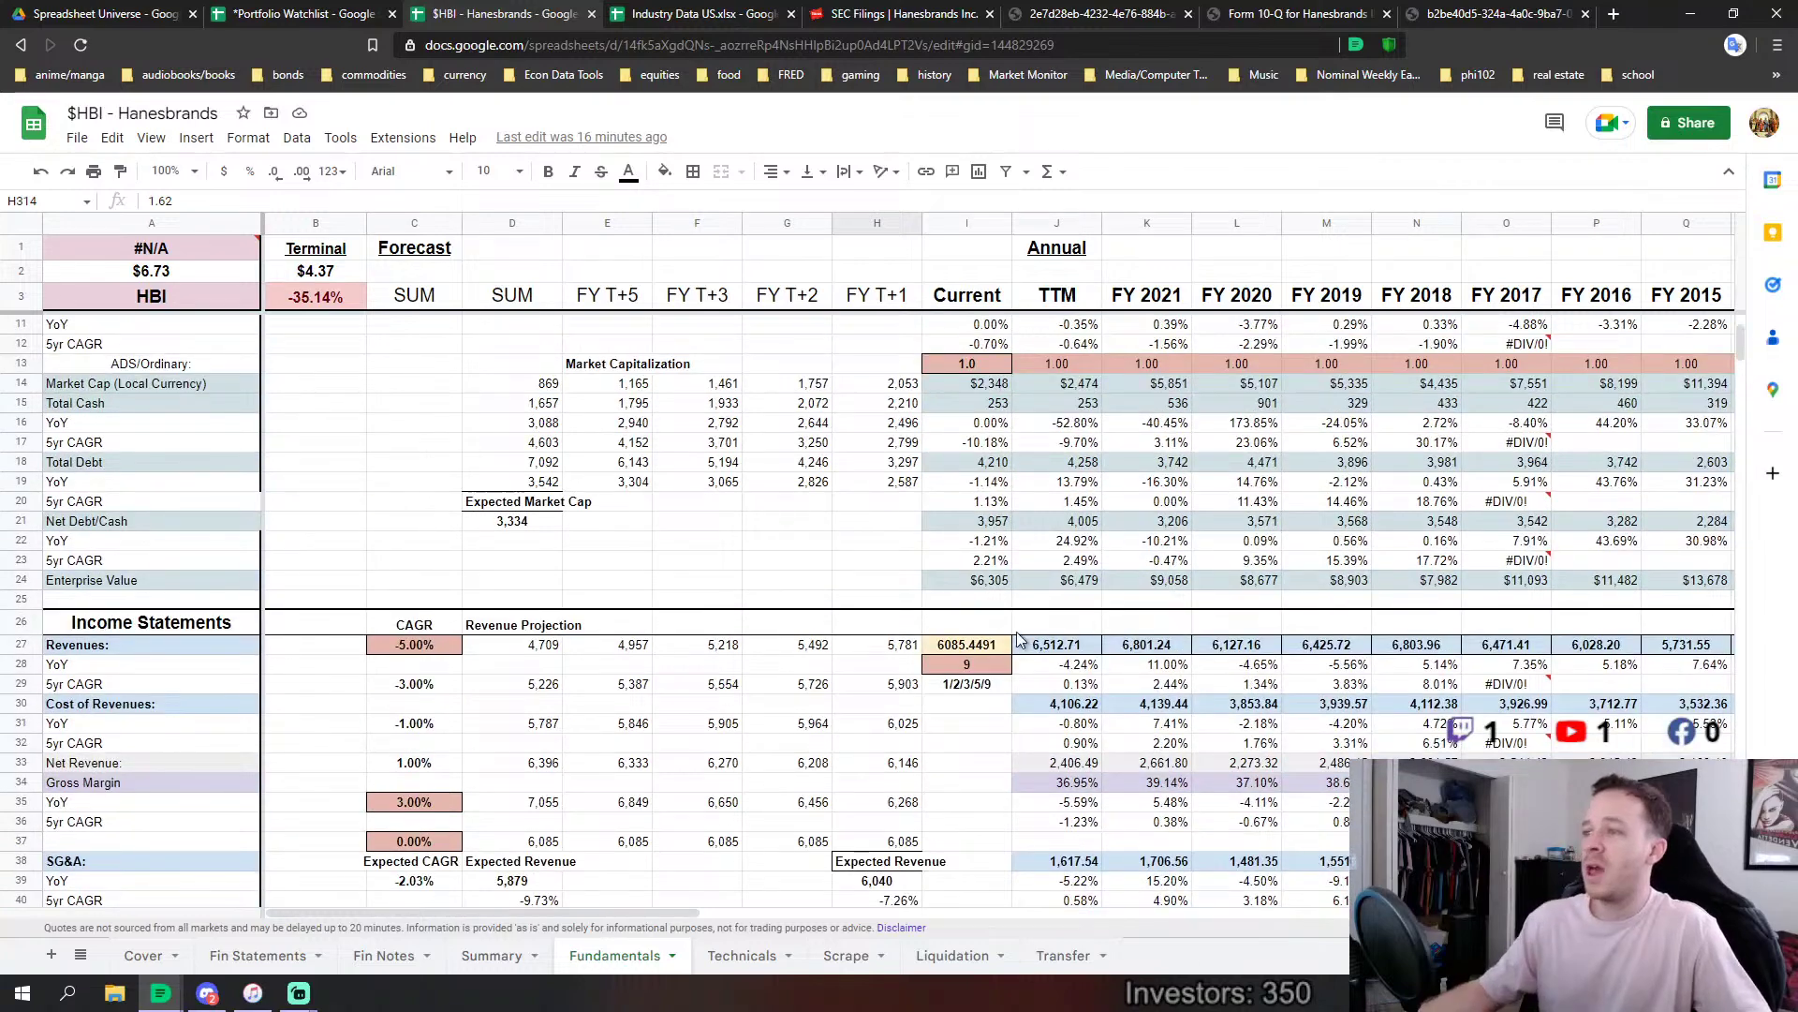
{"action": "left_click", "coordinate": [810, 543]}
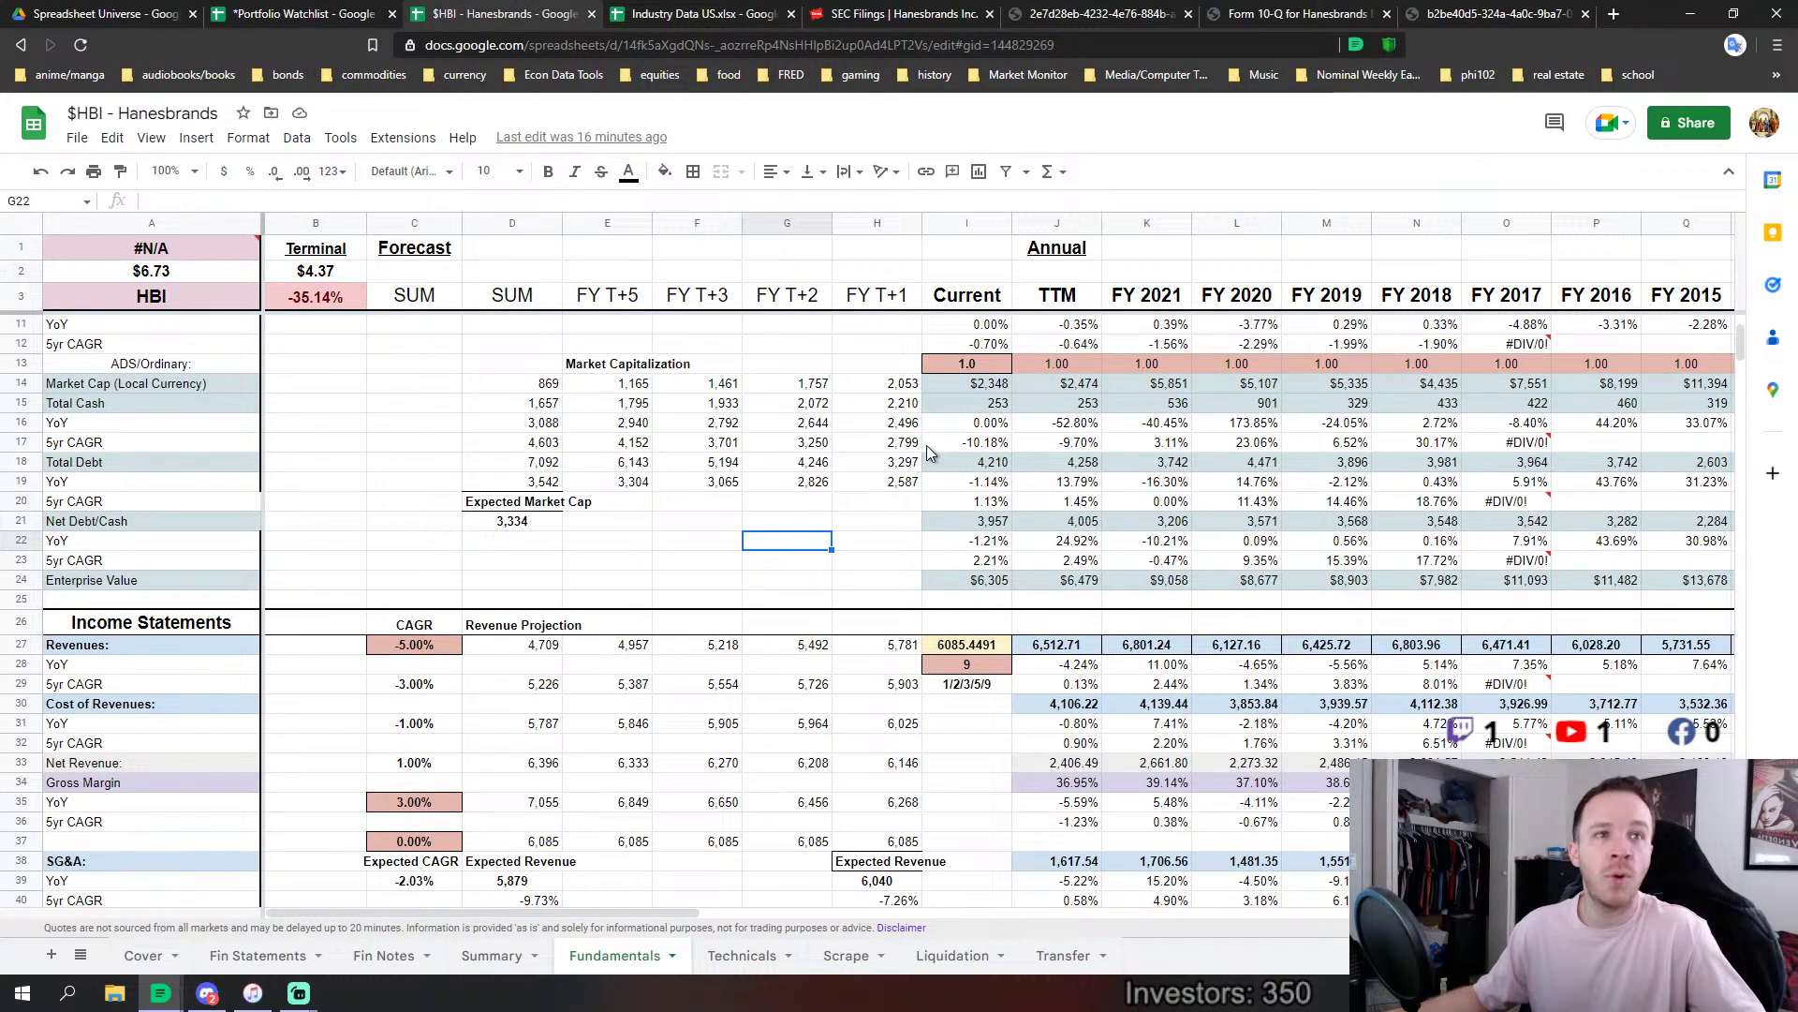
{"action": "scroll", "coordinate": [701, 577], "scroll_direction": "down", "scroll_amount": 3}
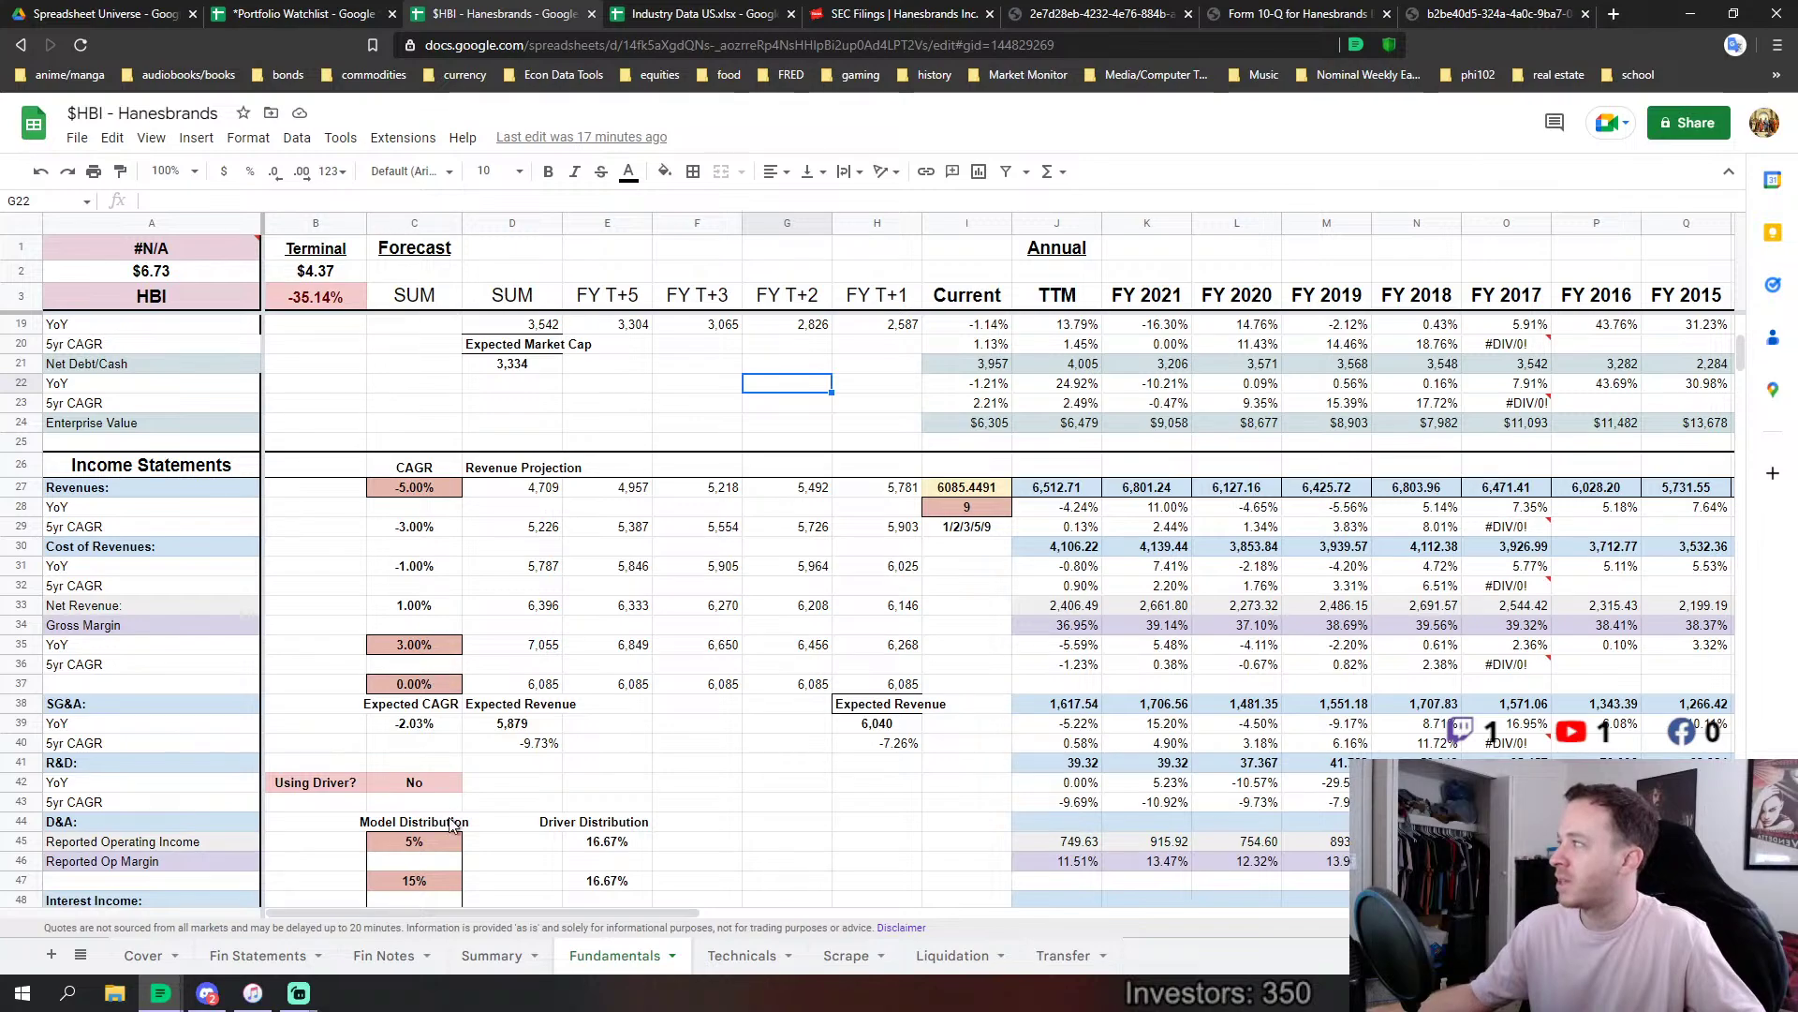
{"action": "scroll", "coordinate": [384, 380], "scroll_direction": "down", "scroll_amount": 4}
{"action": "scroll", "coordinate": [461, 814], "scroll_direction": "up", "scroll_amount": 6}
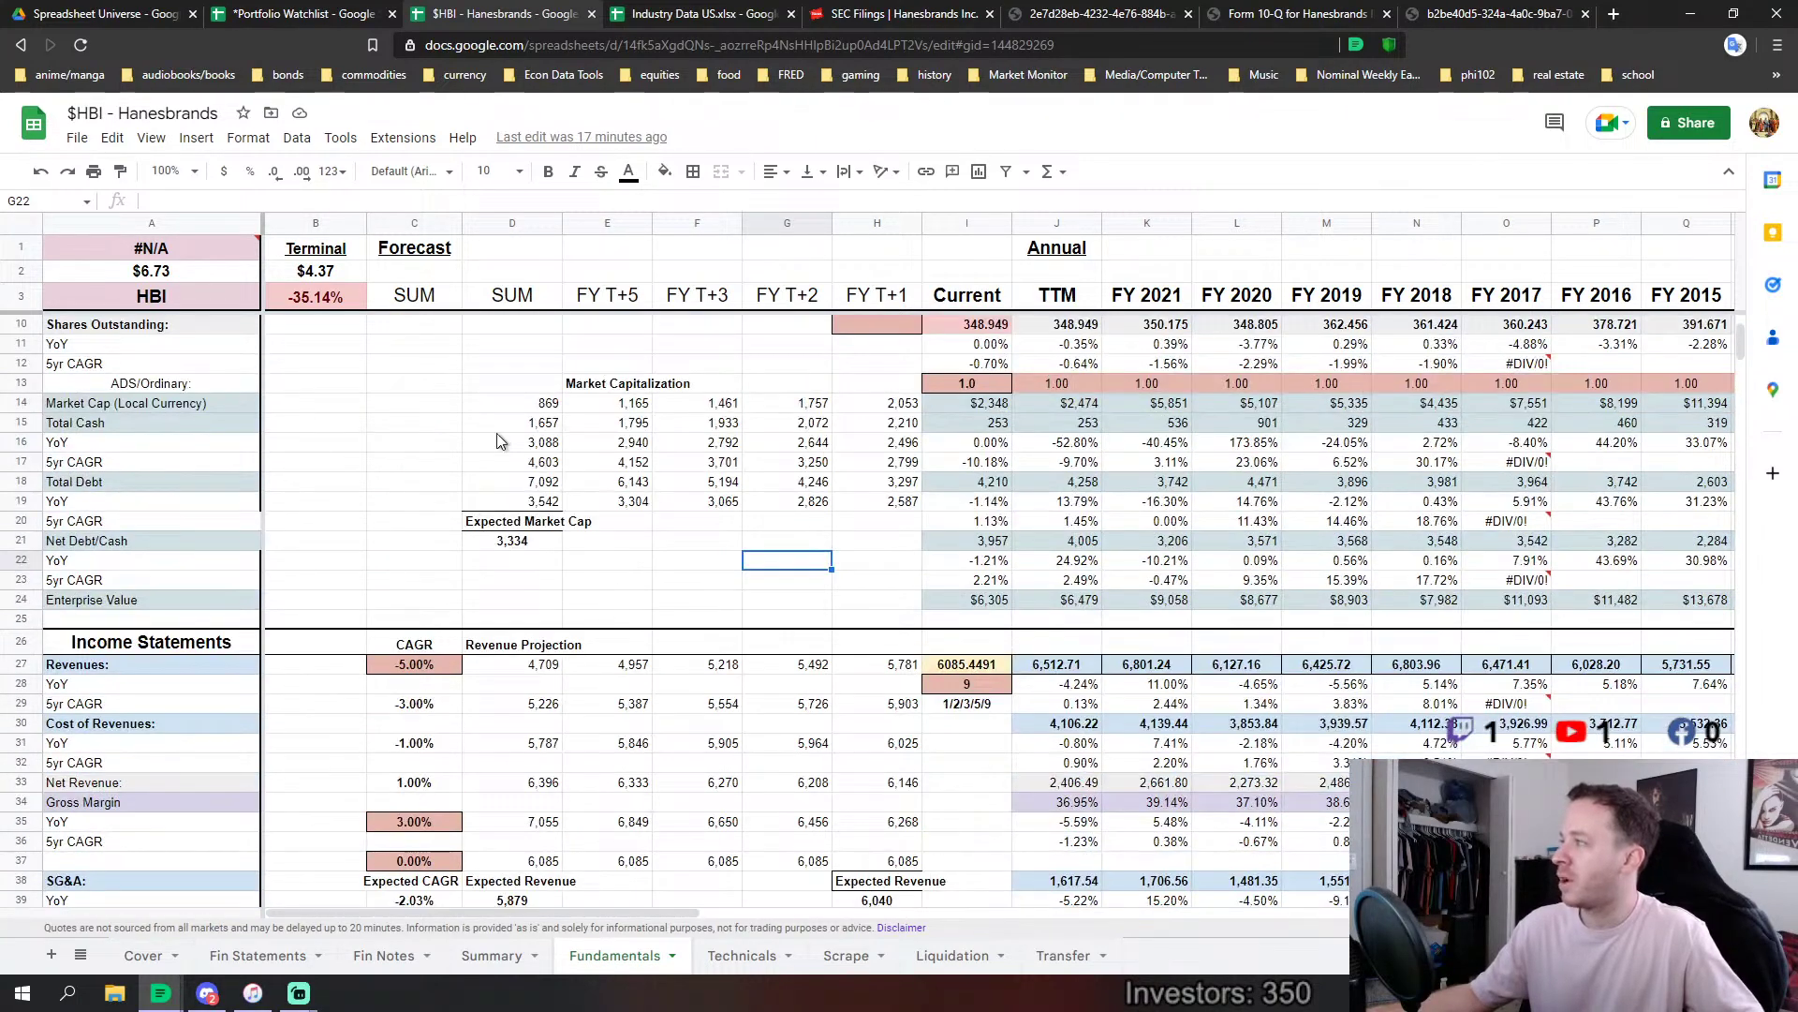
Review the forecast period dates at the start of the sheet, rechecking the expected market cap and revenue projections.
{"action": "mouse_move", "coordinate": [1739, 337]}
{"action": "left_mouse_down"}
{"action": "mouse_move", "coordinate": [1734, 706]}
{"action": "mouse_move", "coordinate": [1739, 337]}
{"action": "left_mouse_up"}
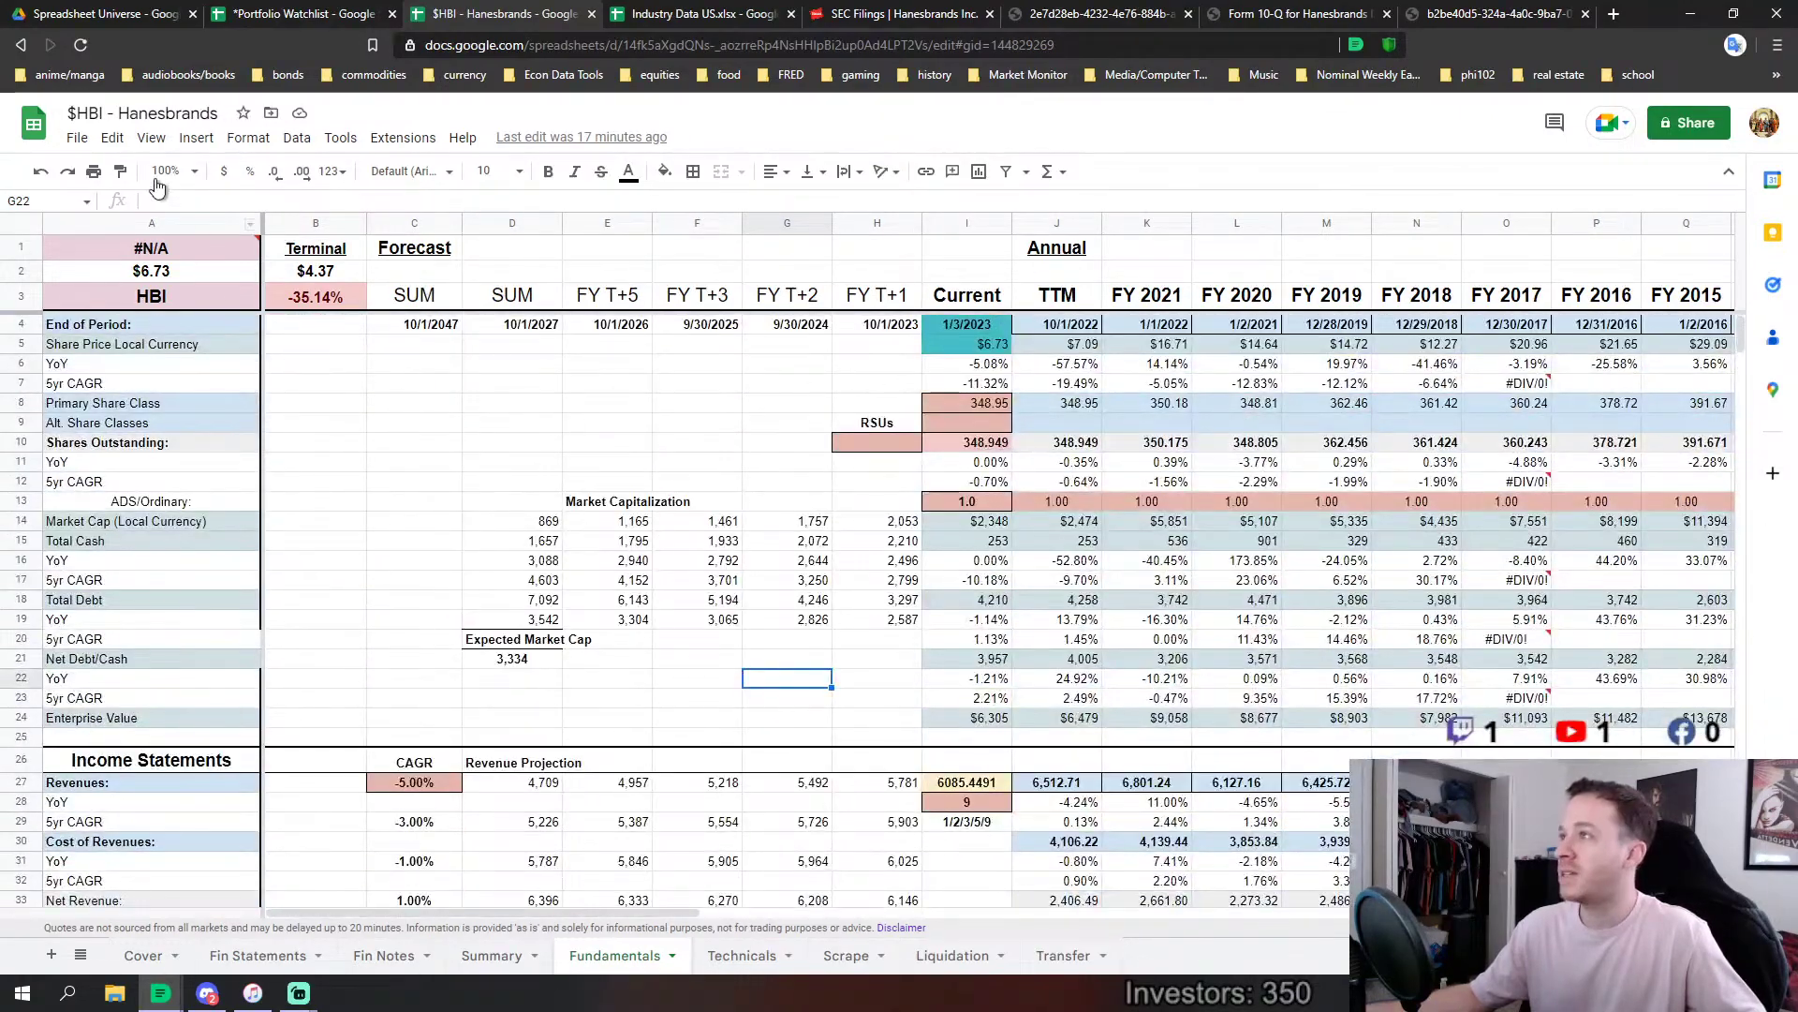
{"action": "left_click", "coordinate": [391, 559]}
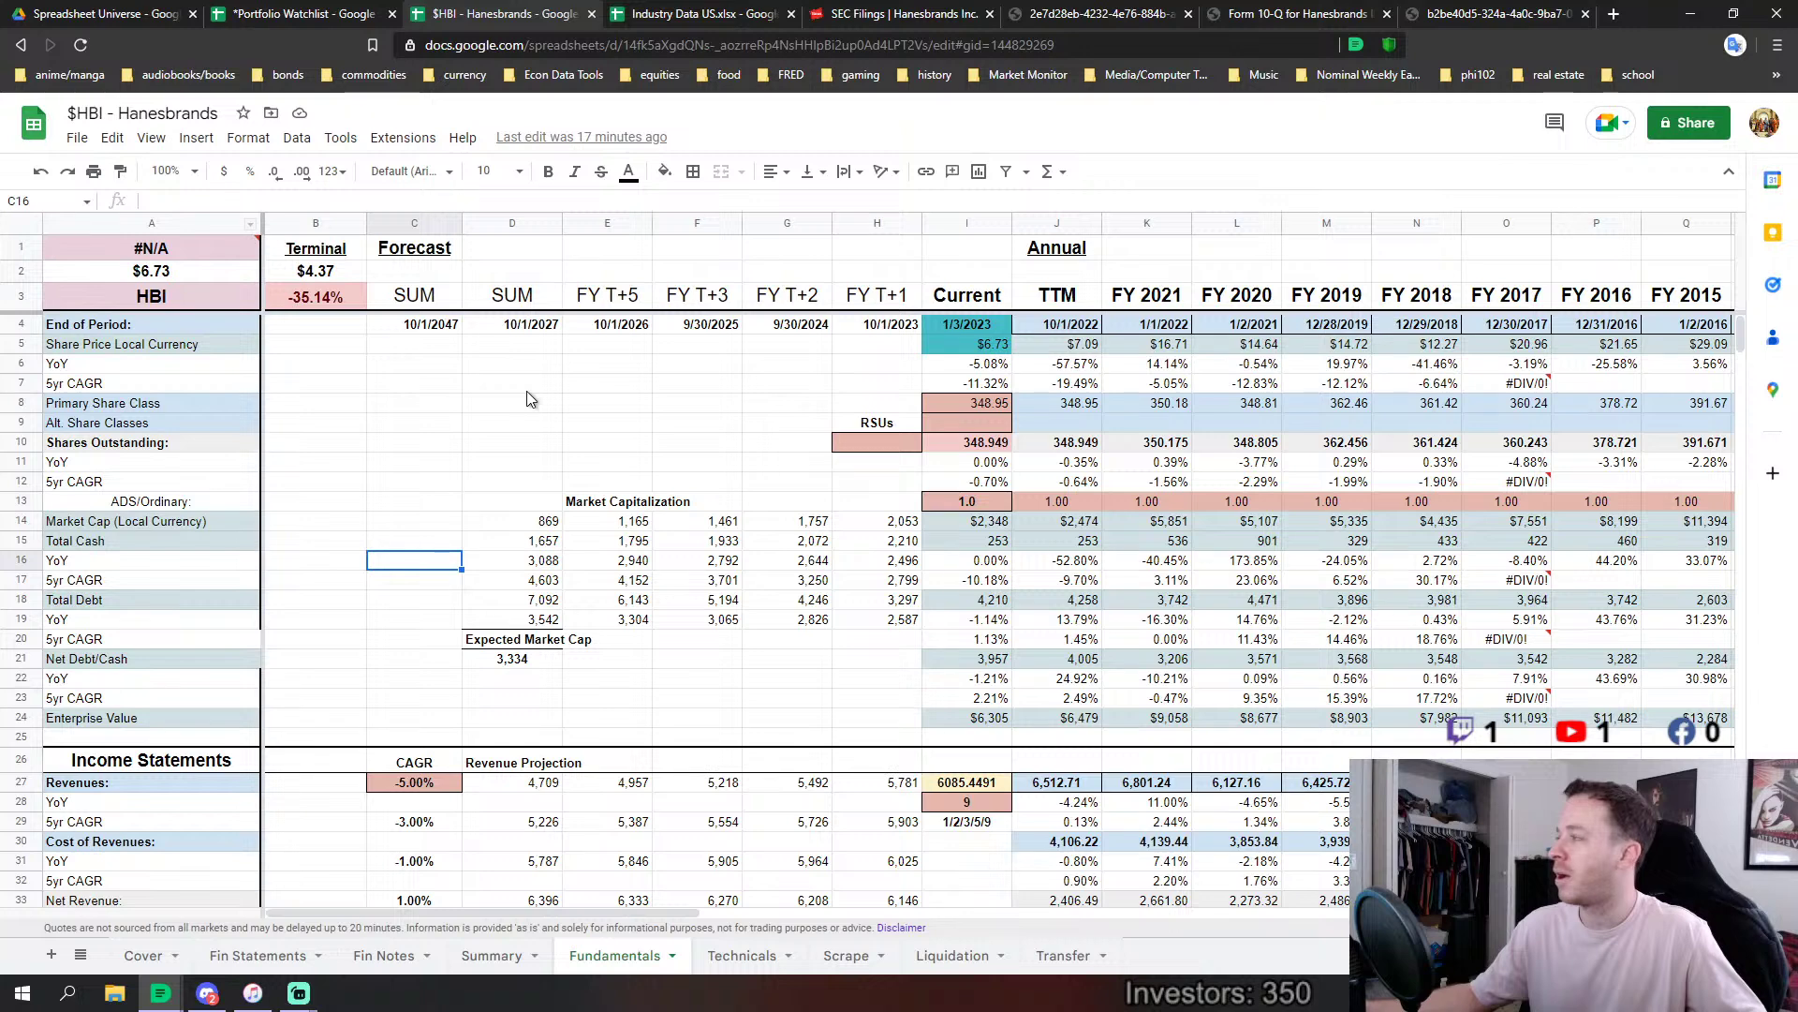
{"action": "scroll", "coordinate": [549, 468], "scroll_direction": "down", "scroll_amount": 2}
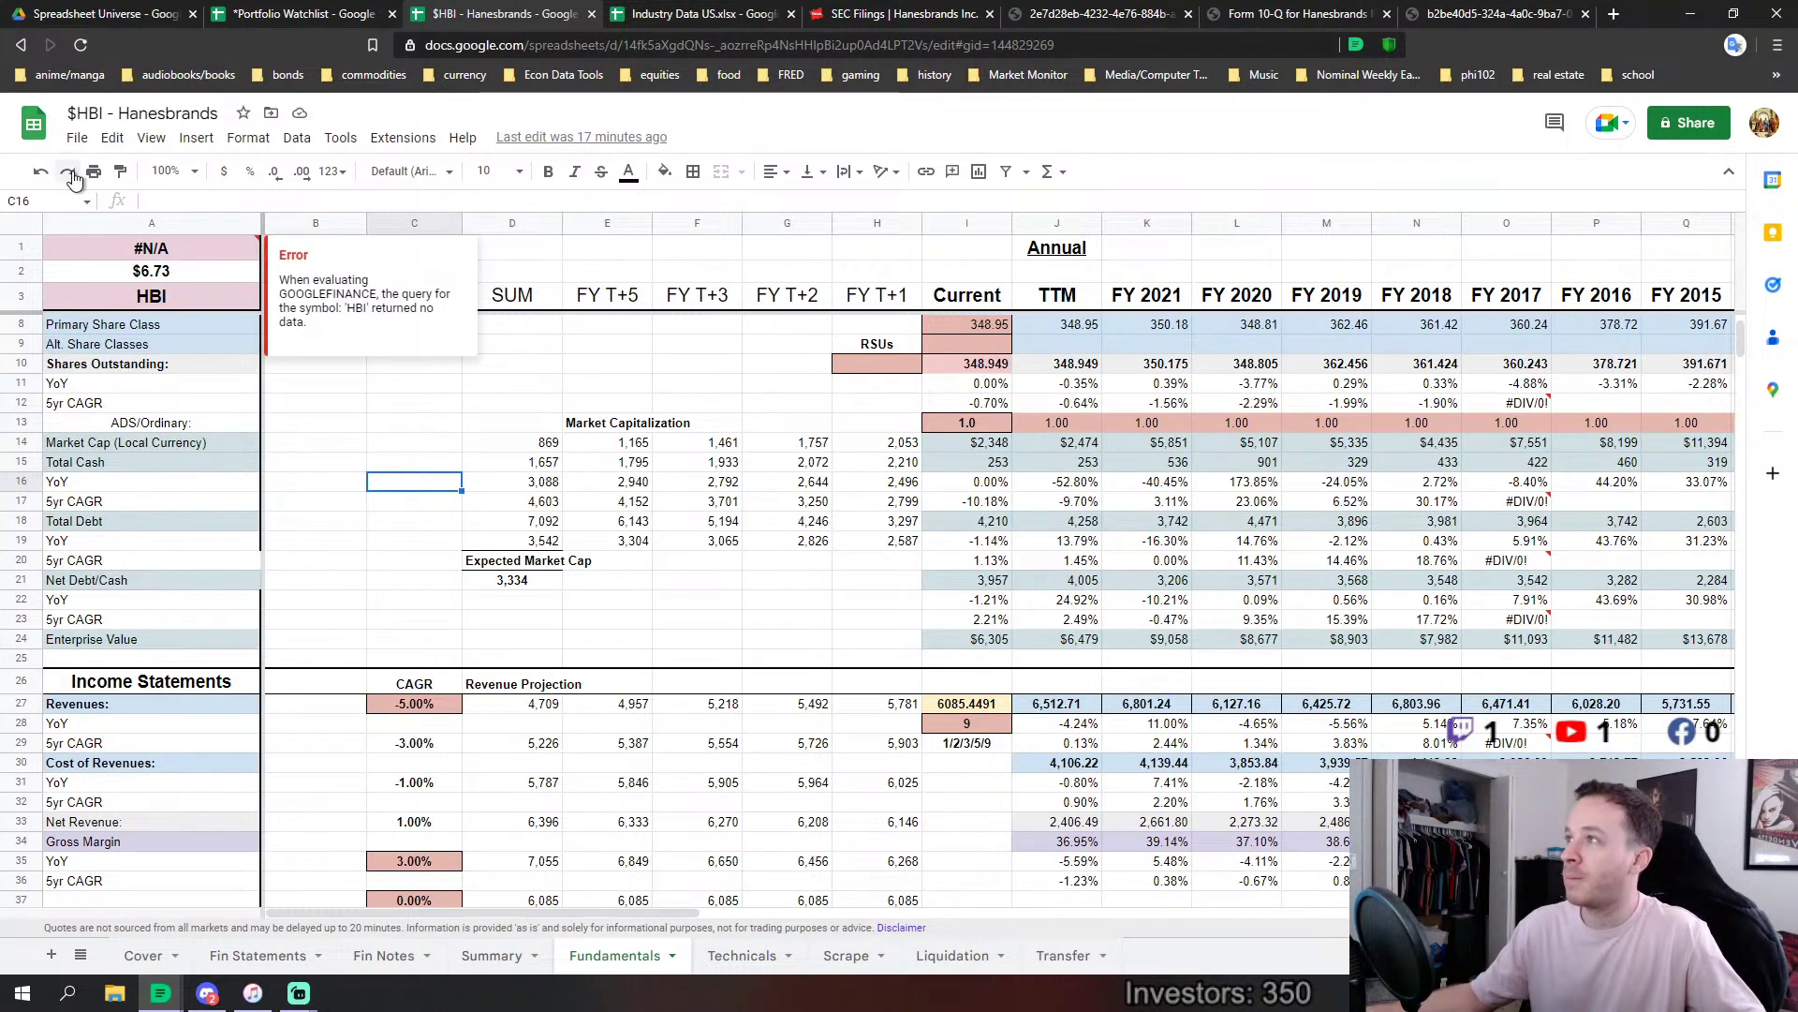
{"action": "scroll", "coordinate": [449, 508], "scroll_direction": "down", "scroll_amount": 2}
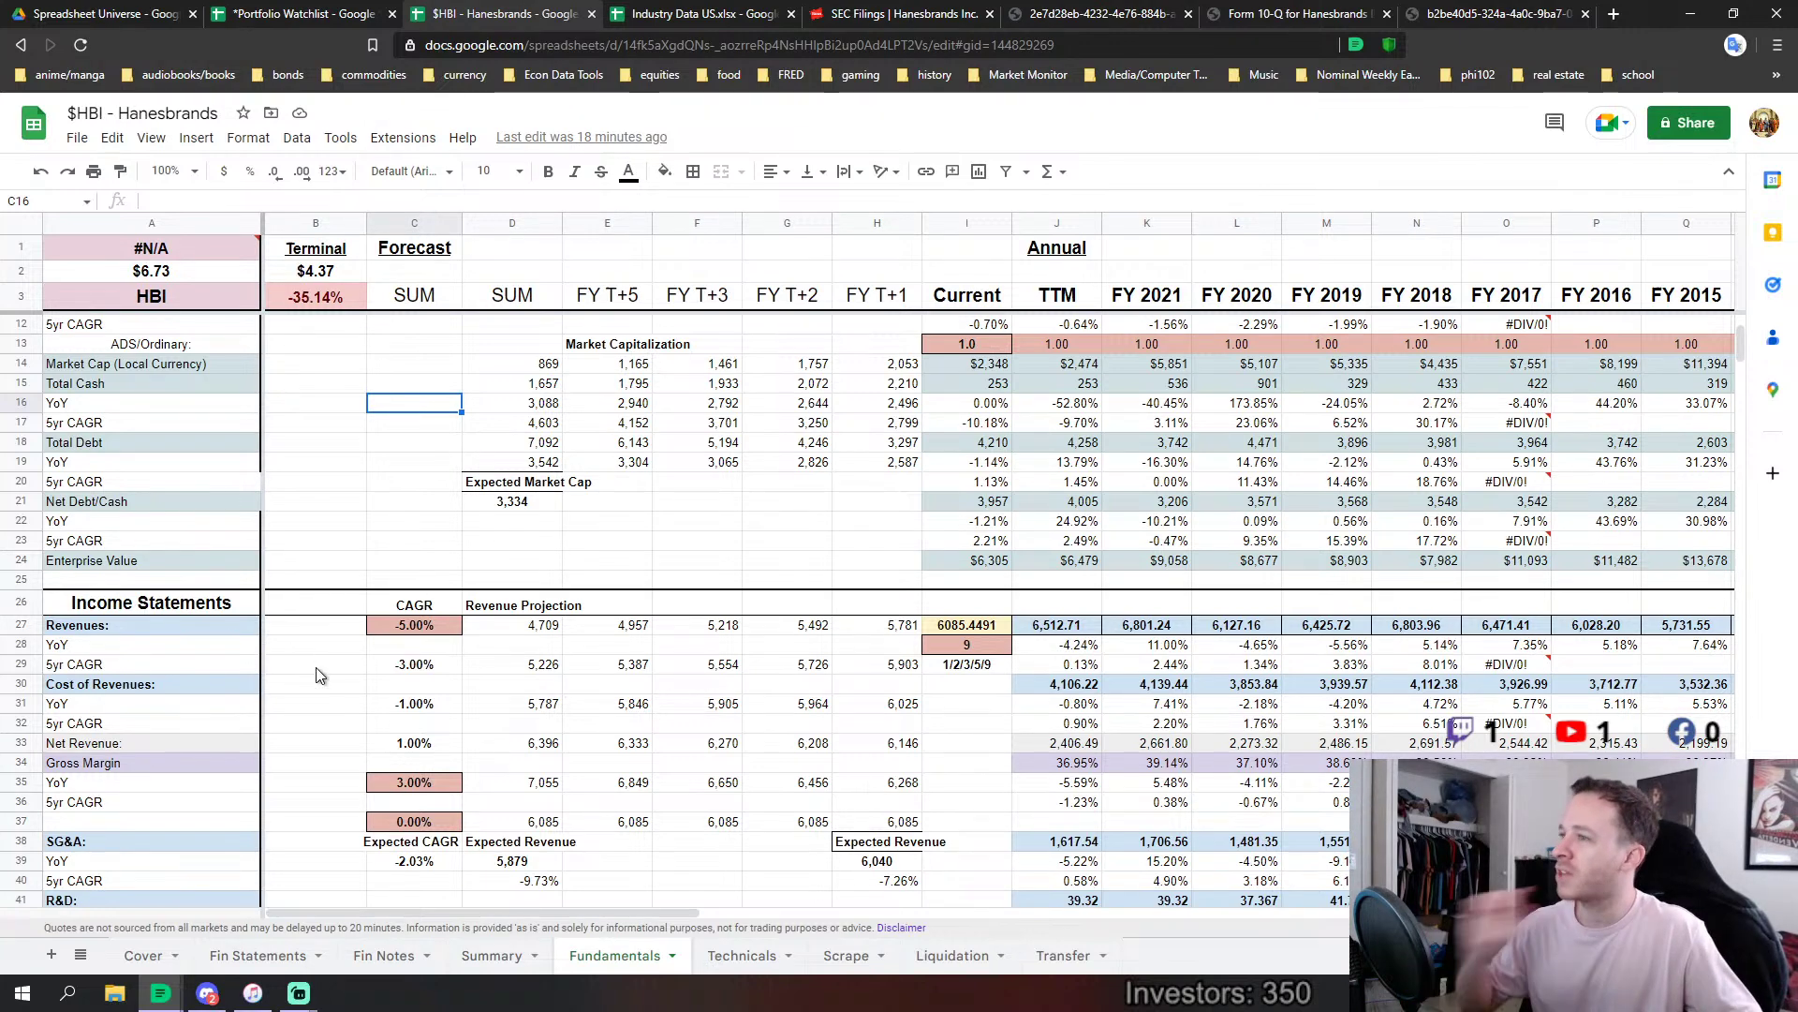
{"action": "left_click", "coordinate": [69, 172]}
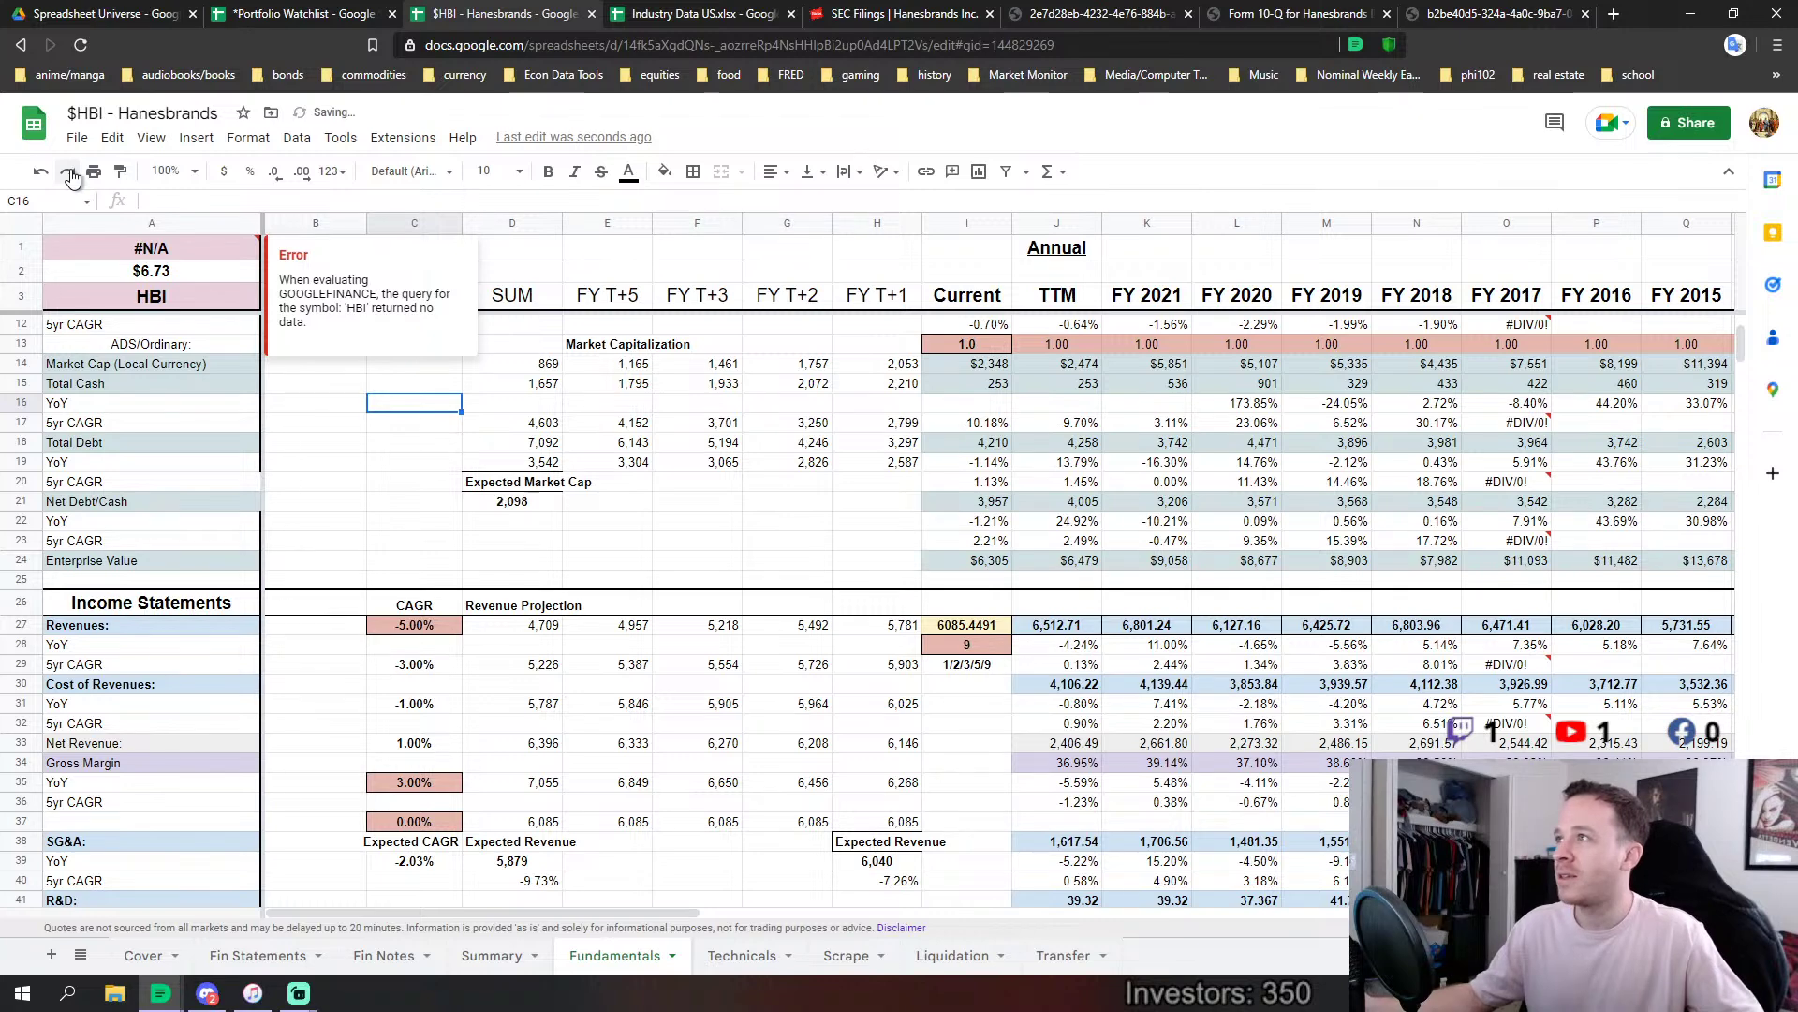
{"action": "left_click", "coordinate": [428, 783]}
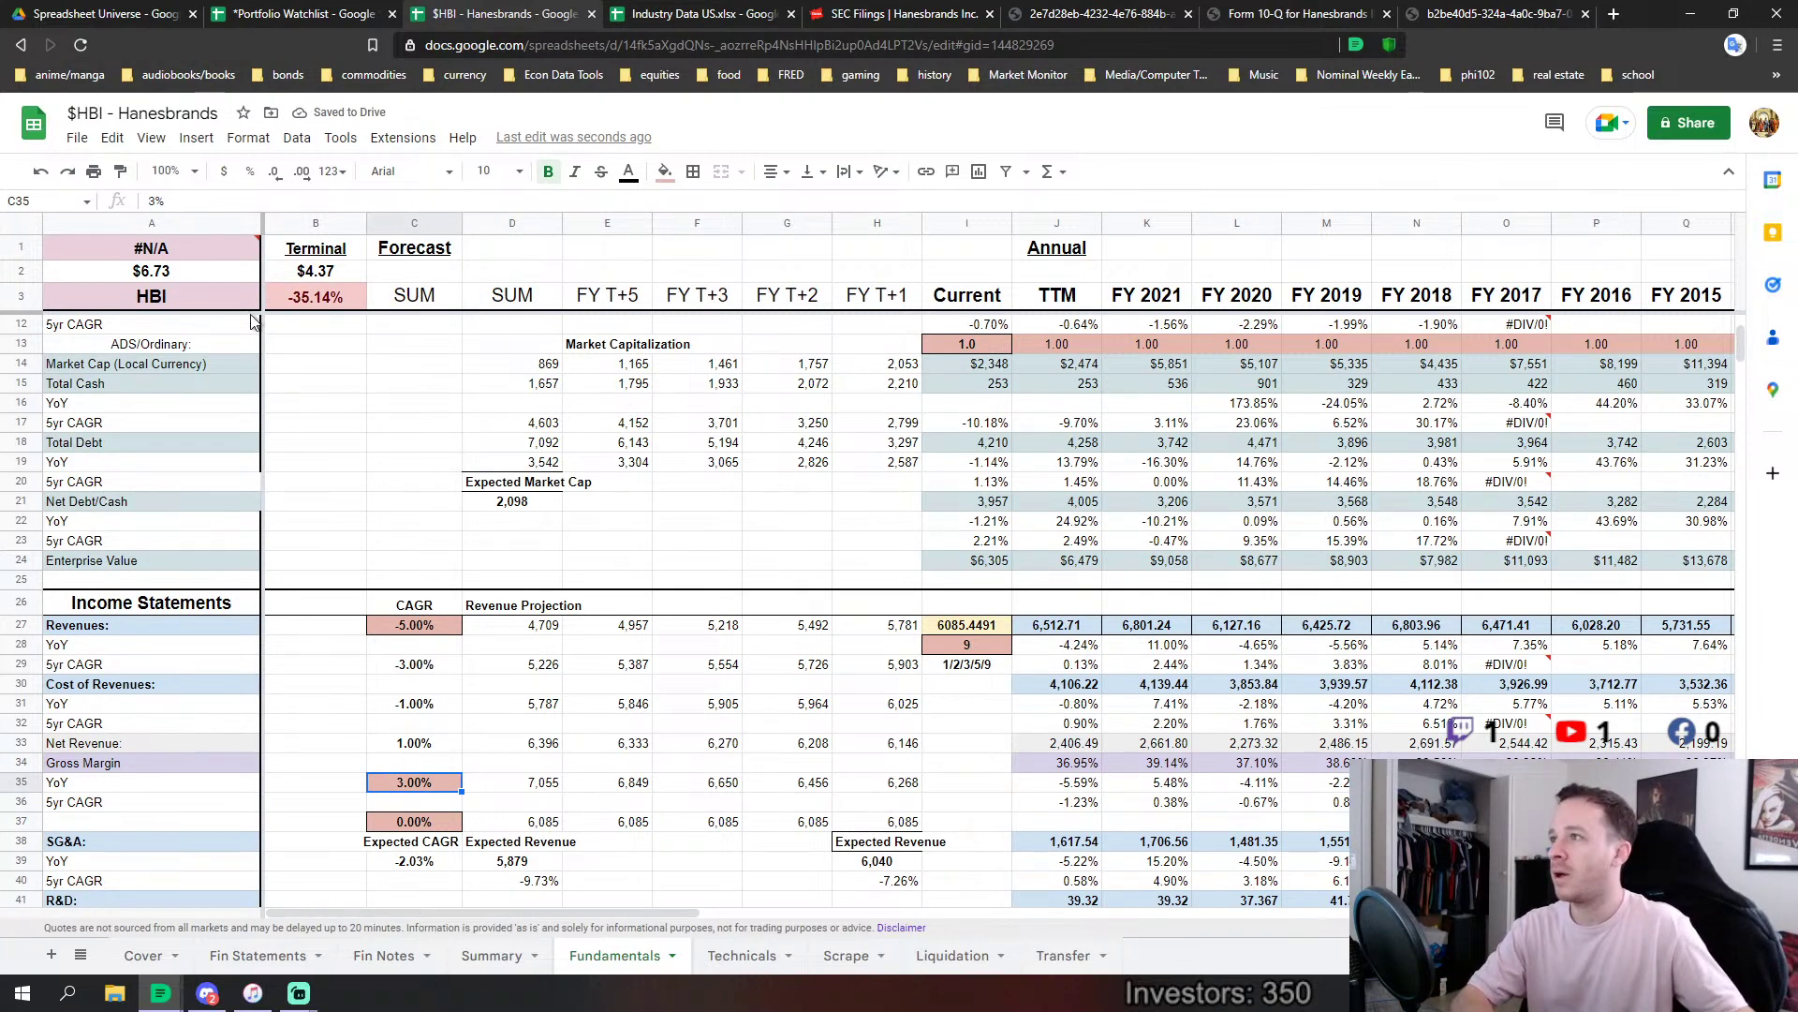
{"action": "left_click", "coordinate": [40, 172]}
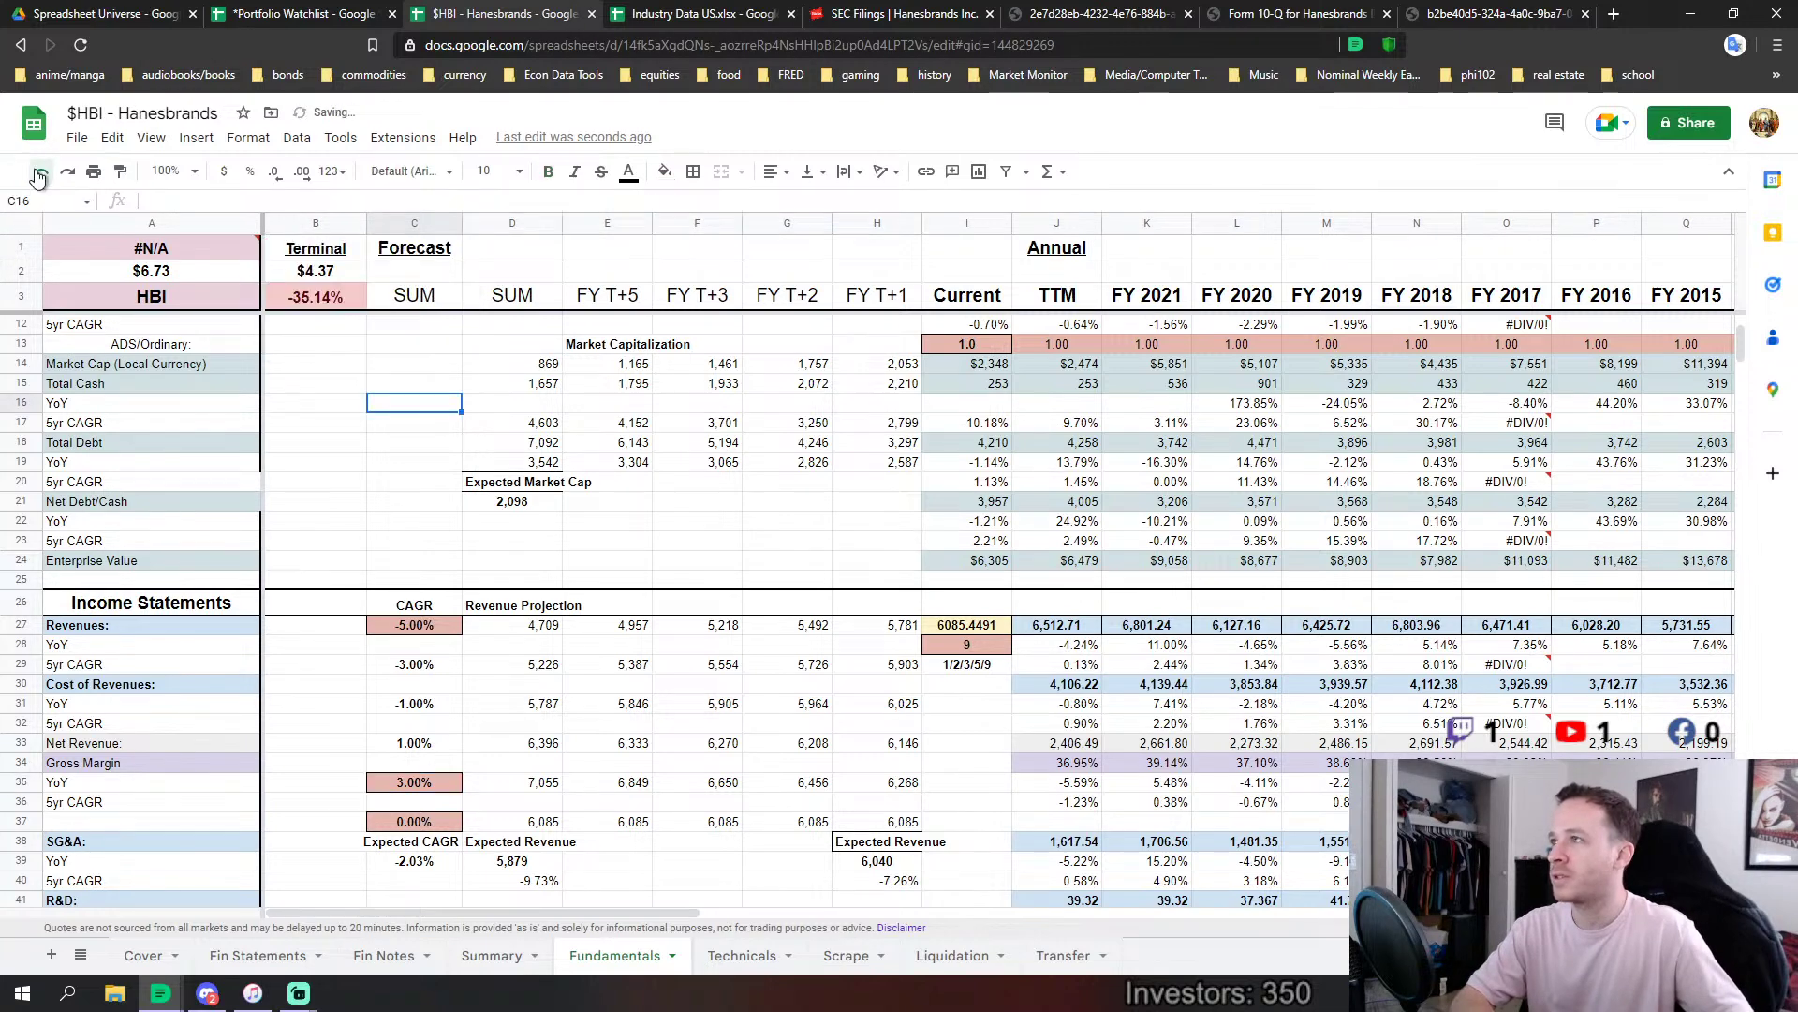
Try a 10% revenue CAGR for the fifth model in C35 and 5% for the analyst model in C37.
{"action": "left_click", "coordinate": [436, 790]}
{"action": "type", "text": "10"}
{"action": "key", "text": "Return"}
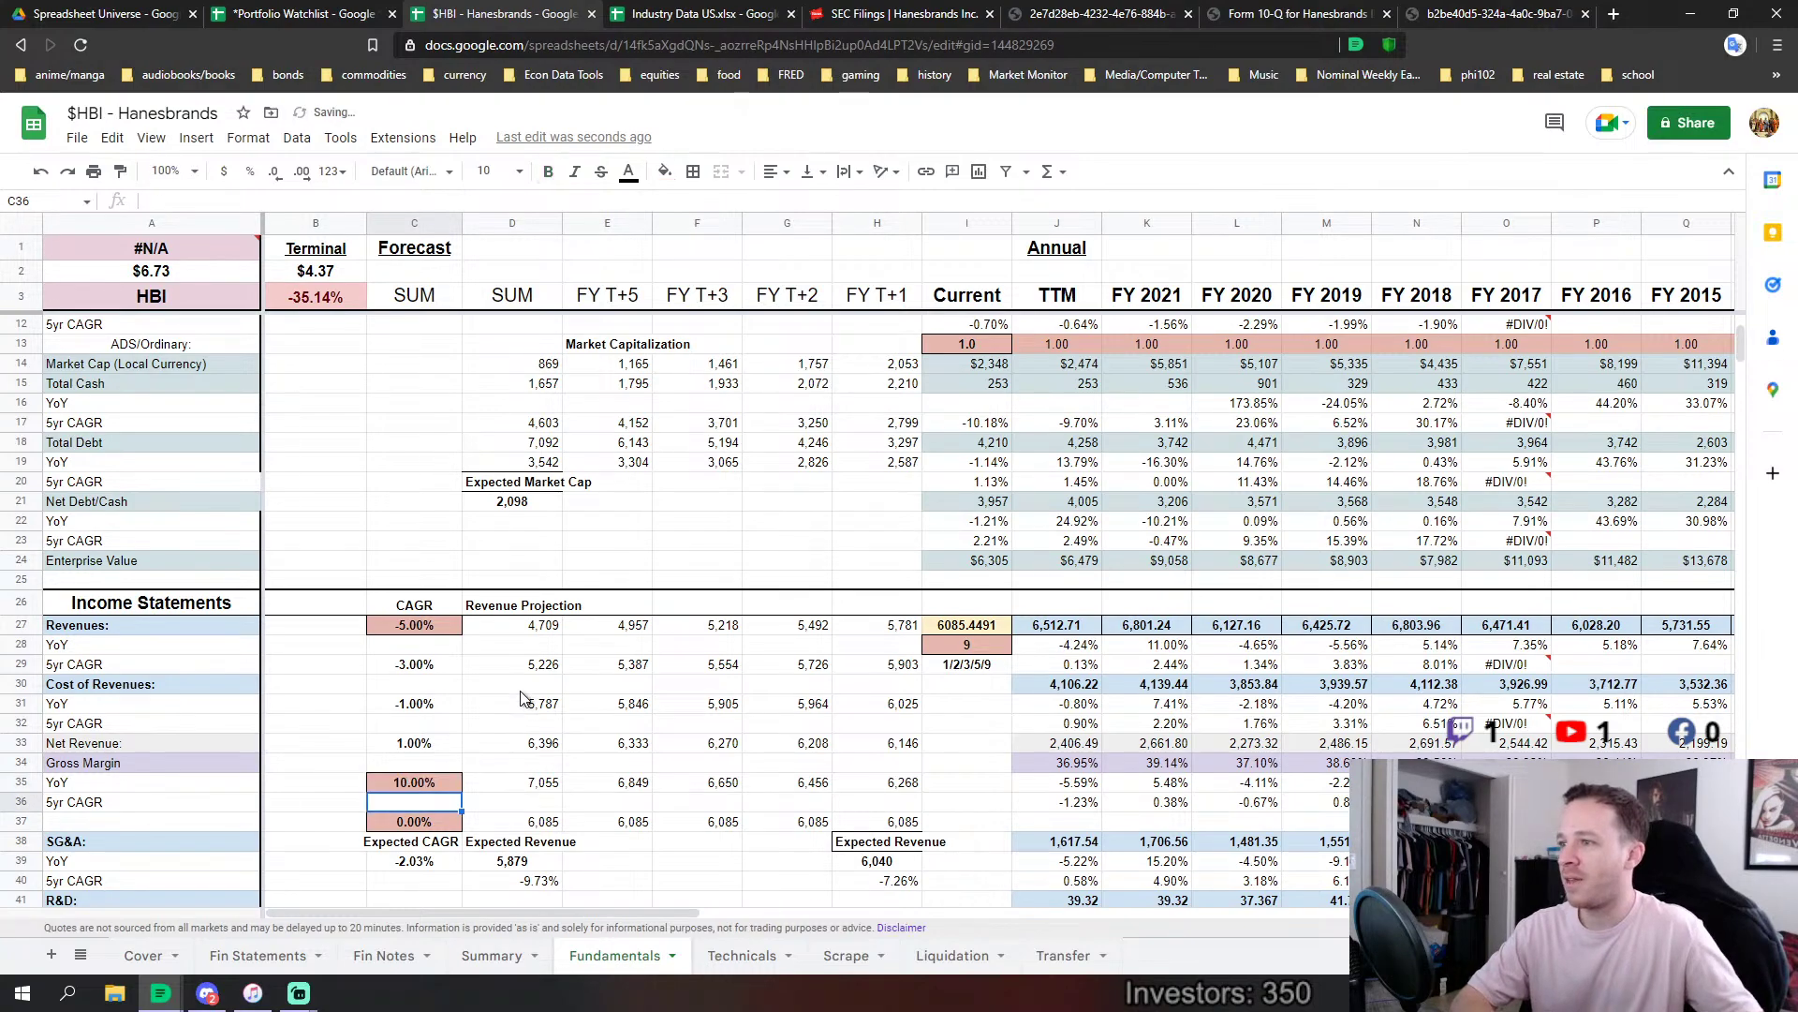
{"action": "scroll", "coordinate": [463, 737], "scroll_direction": "down", "scroll_amount": 3}
{"action": "key", "text": "Down"}
{"action": "type", "text": "5"}
{"action": "key", "text": "Return"}
Set the first model's terminal net margin in C93 to 3% and the analyst model's in C103 to 6%.
{"action": "scroll", "coordinate": [388, 595], "scroll_direction": "down", "scroll_amount": 12}
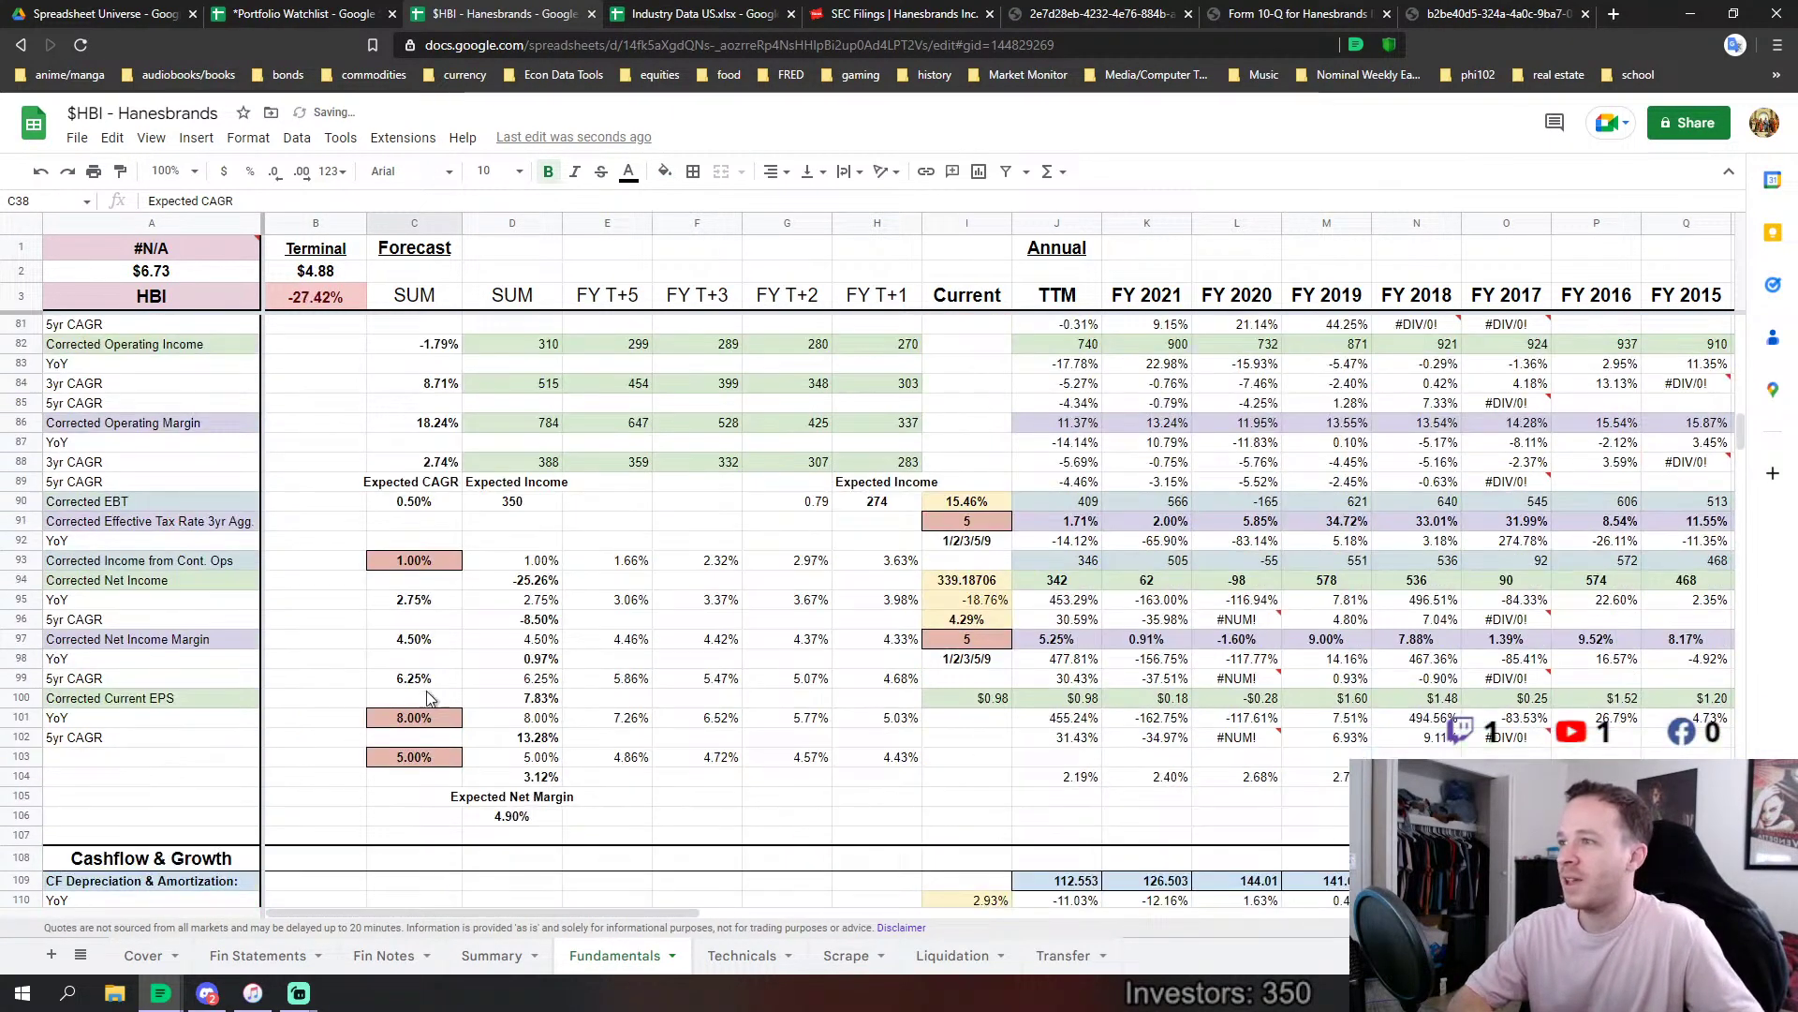
{"action": "left_click", "coordinate": [426, 560]}
{"action": "type", "text": "3"}
{"action": "key", "text": "Return"}
{"action": "left_click", "coordinate": [442, 756]}
{"action": "type", "text": "6"}
{"action": "key", "text": "Return"}
Set the first model's terminal D/E ratio in D363 of the Leverage & Discount section to 200%.
{"action": "scroll", "coordinate": [522, 605], "scroll_direction": "down", "scroll_amount": 3}
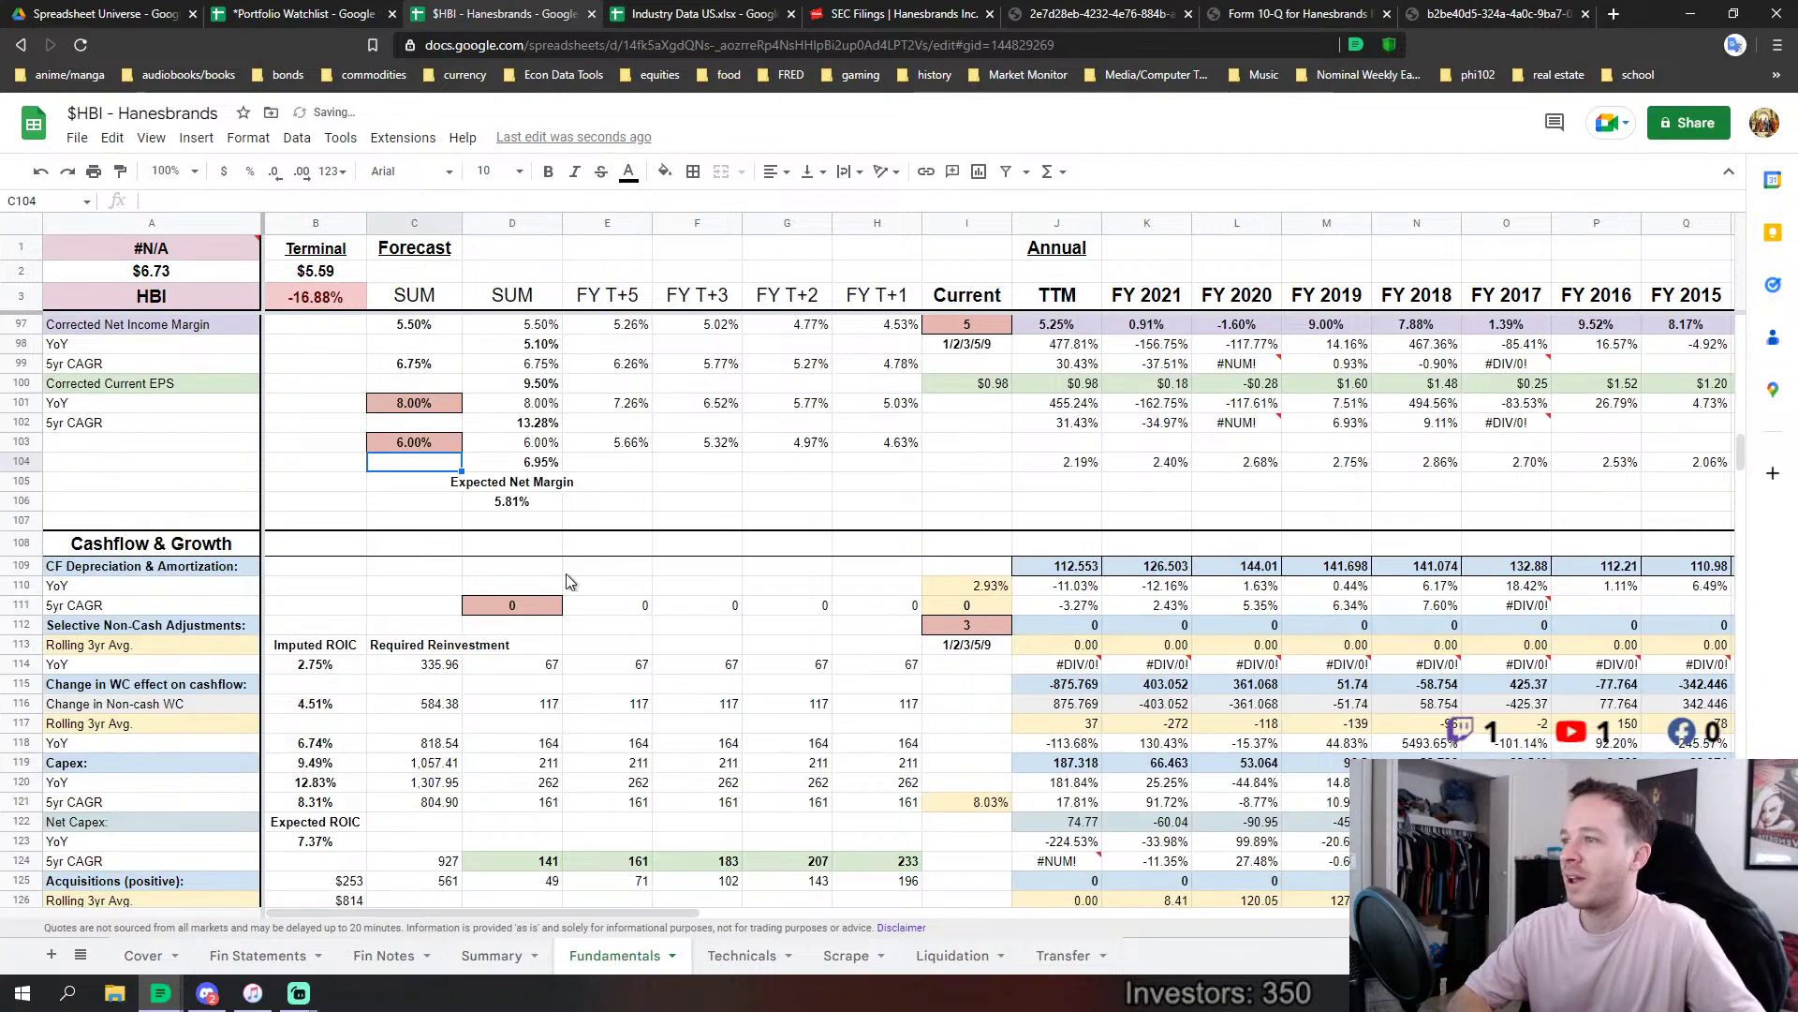
{"action": "left_click_drag", "start_coordinate": [1742, 453], "coordinate": [1741, 776]}
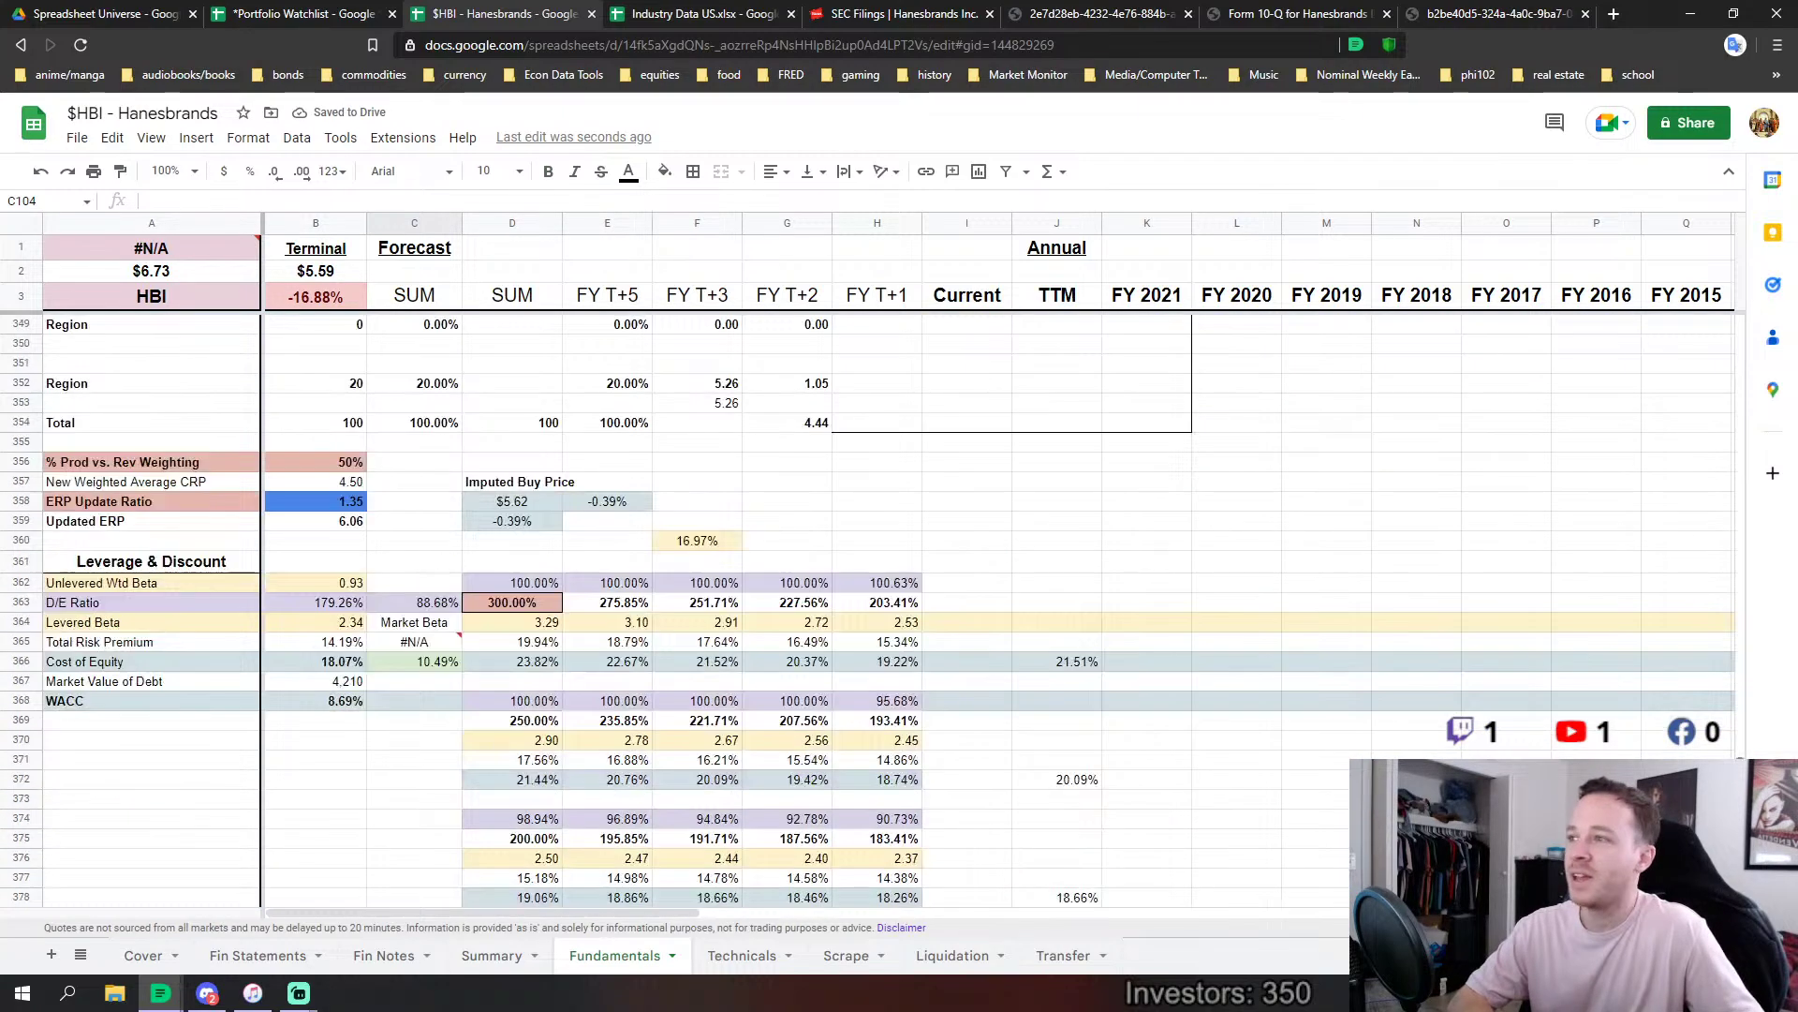
{"action": "scroll", "coordinate": [719, 689], "scroll_direction": "down", "scroll_amount": 1}
{"action": "left_click", "coordinate": [496, 520]}
{"action": "type", "text": "200"}
{"action": "key", "text": "Return"}
Set the terminal D/E ratio to 50% for the fifth model in D387 and 150% for the analyst model in D393.
{"action": "scroll", "coordinate": [497, 527], "scroll_direction": "down", "scroll_amount": 5}
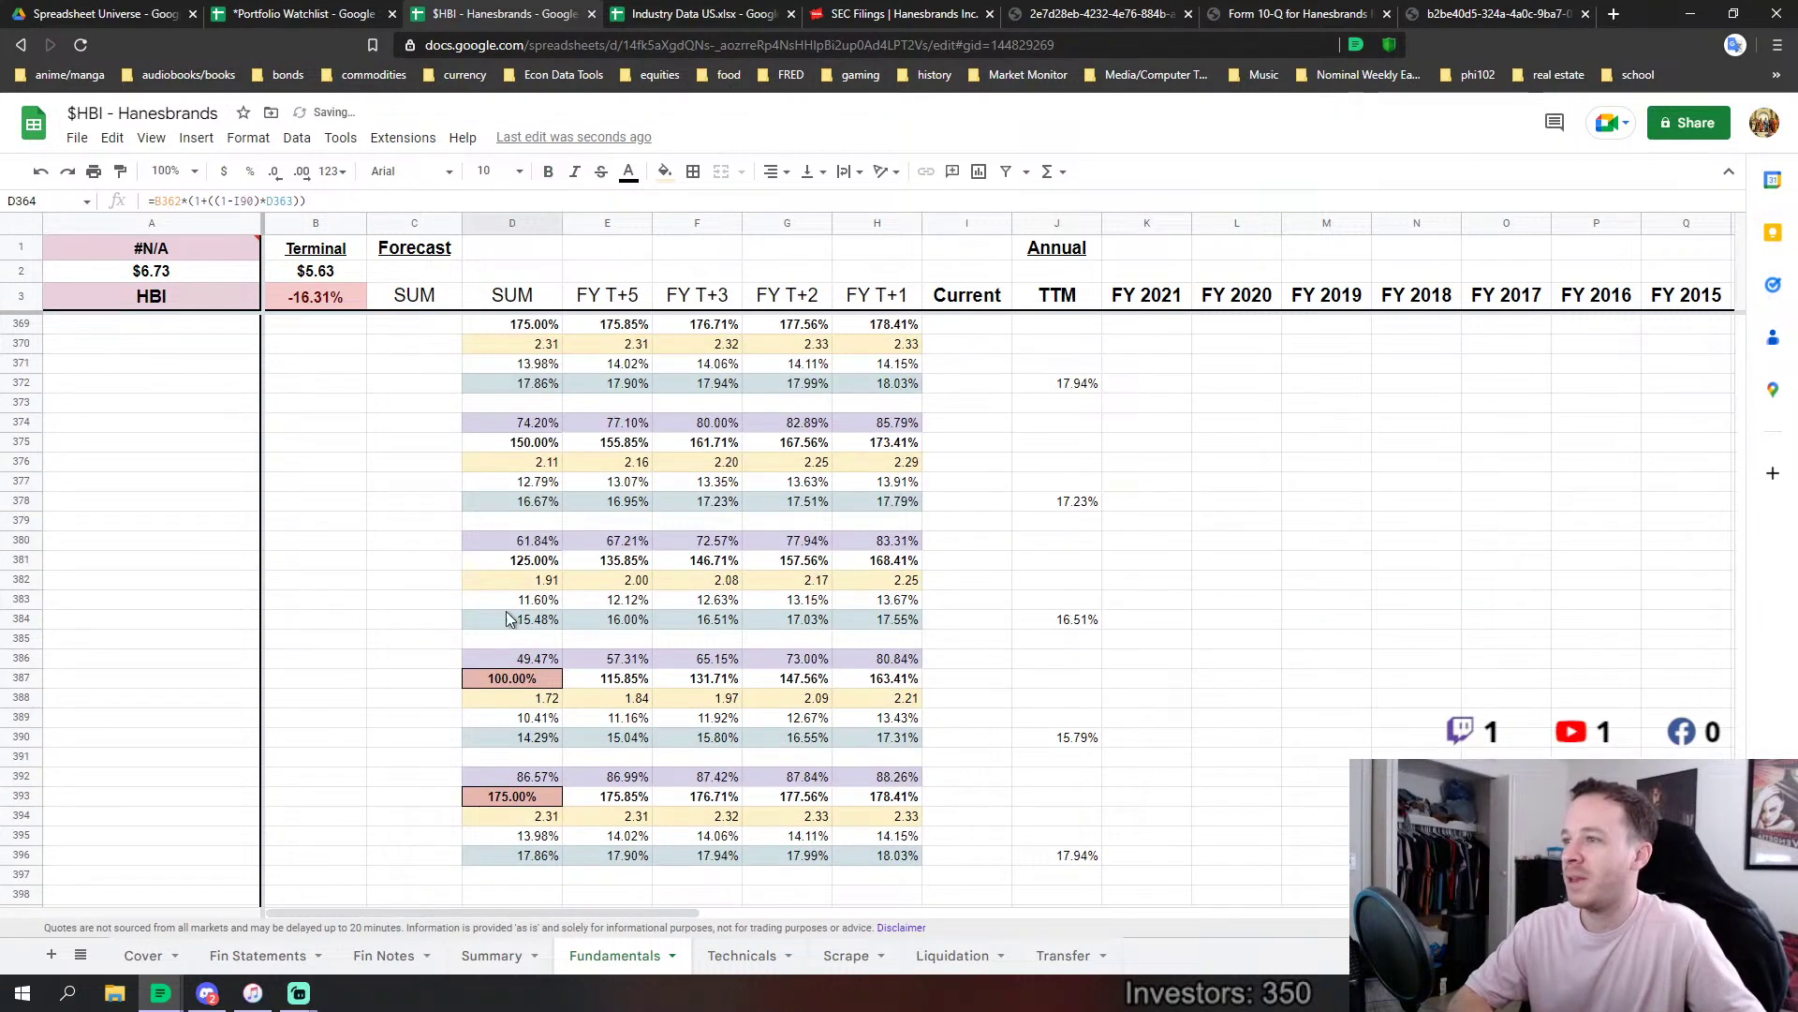
{"action": "left_click", "coordinate": [496, 680]}
{"action": "type", "text": "50"}
{"action": "key", "text": "Return"}
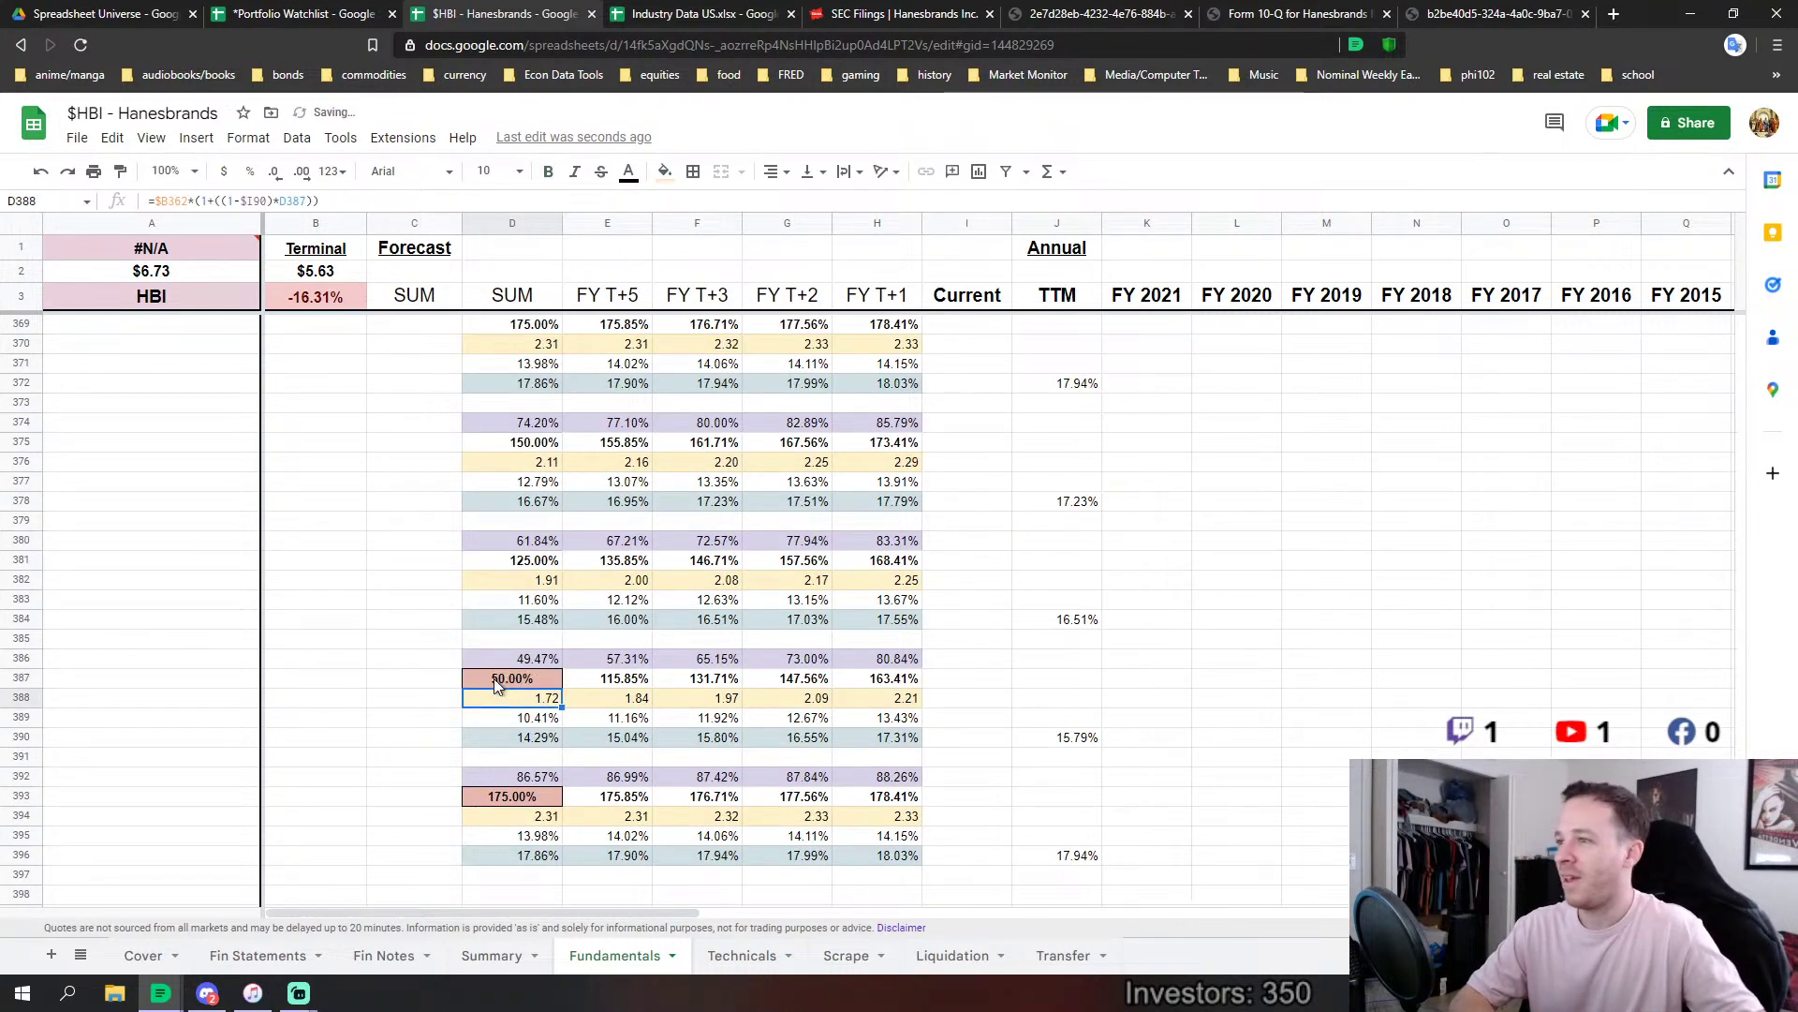
{"action": "left_click", "coordinate": [472, 802]}
{"action": "type", "text": "150"}
{"action": "key", "text": "Up"}
Set the first model's terminal Sales/Capital ratio in B284 to 1.00.
{"action": "scroll", "coordinate": [422, 529], "scroll_direction": "up", "scroll_amount": 20}
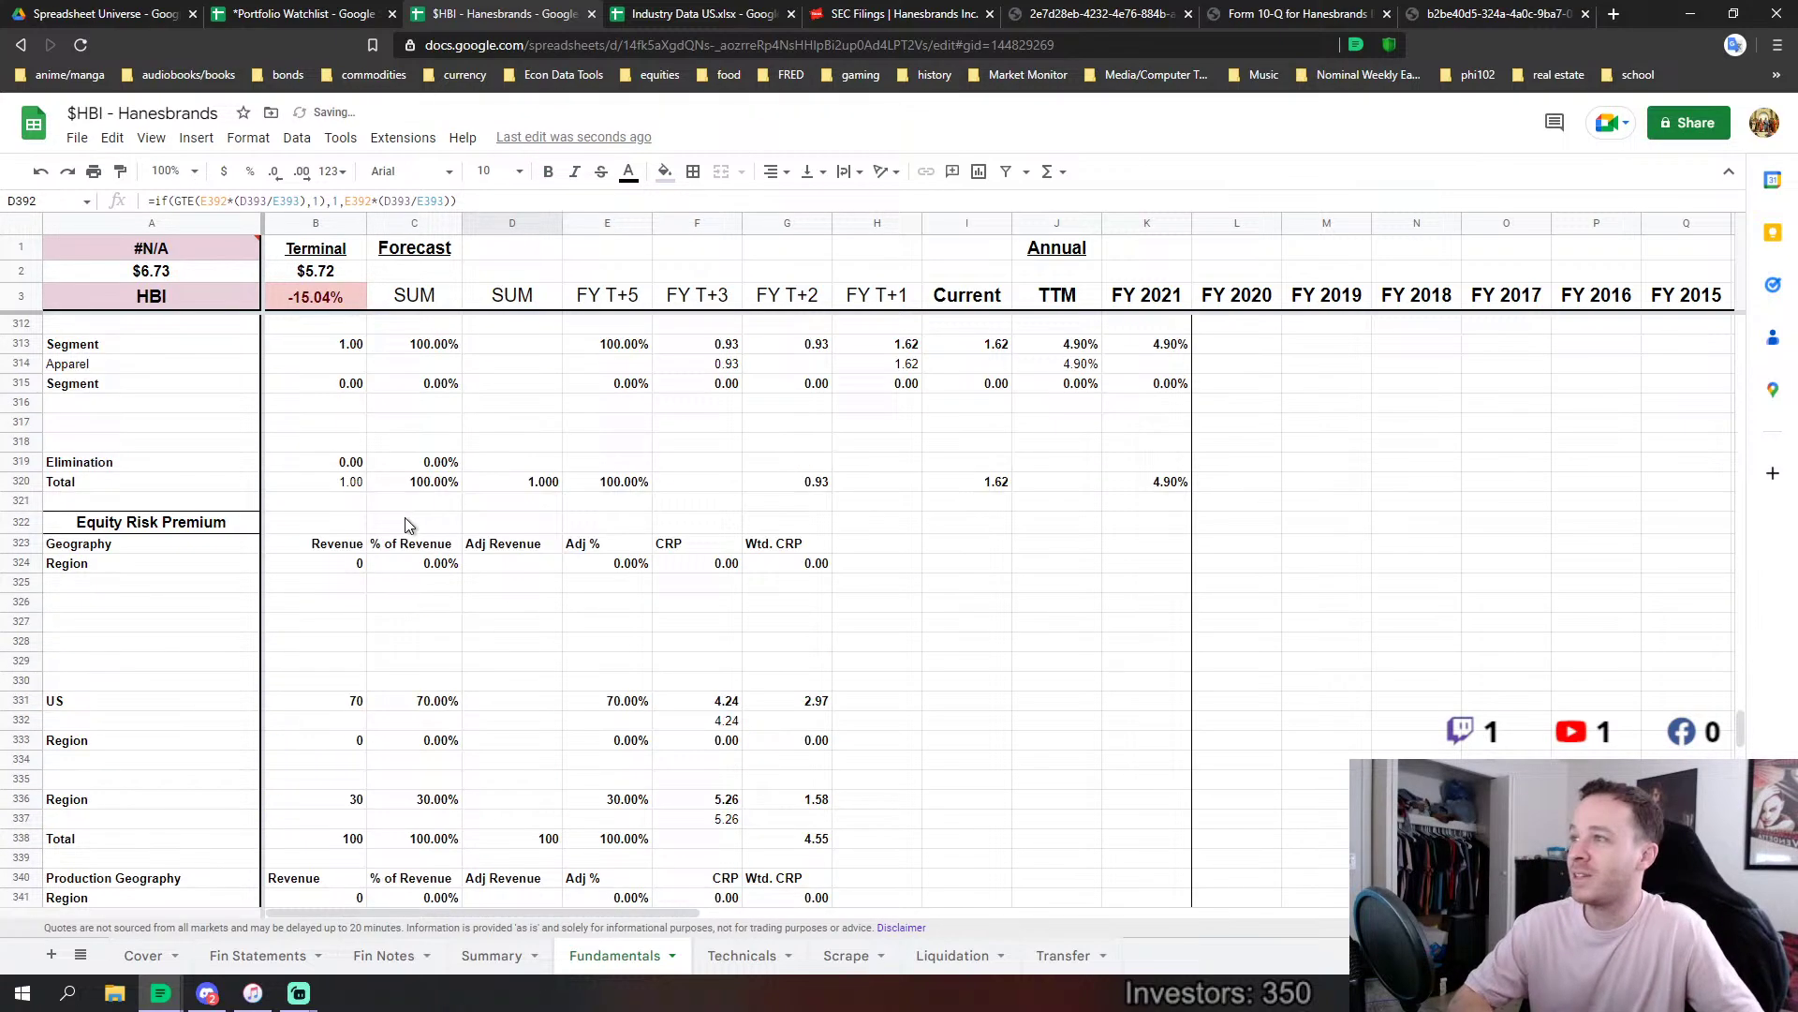
{"action": "scroll", "coordinate": [379, 520], "scroll_direction": "up", "scroll_amount": 3}
{"action": "left_click", "coordinate": [305, 348]}
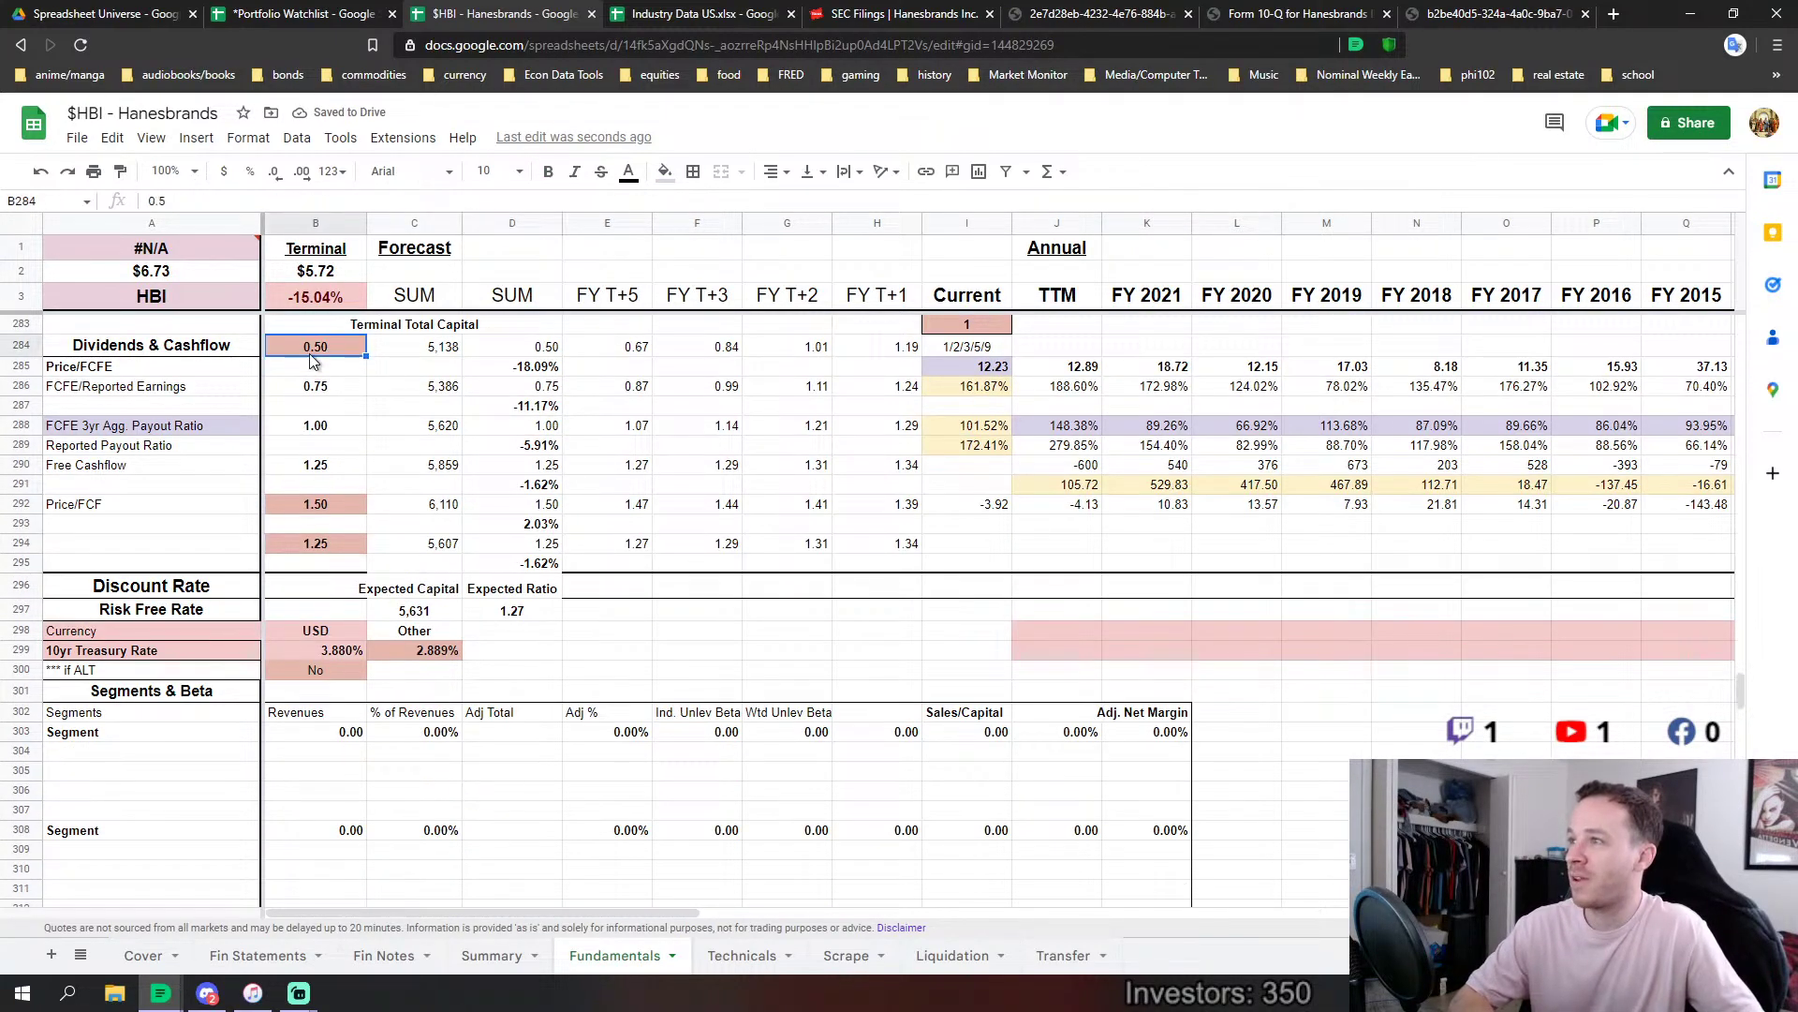
{"action": "type", "text": "1"}
{"action": "key", "text": "Return"}
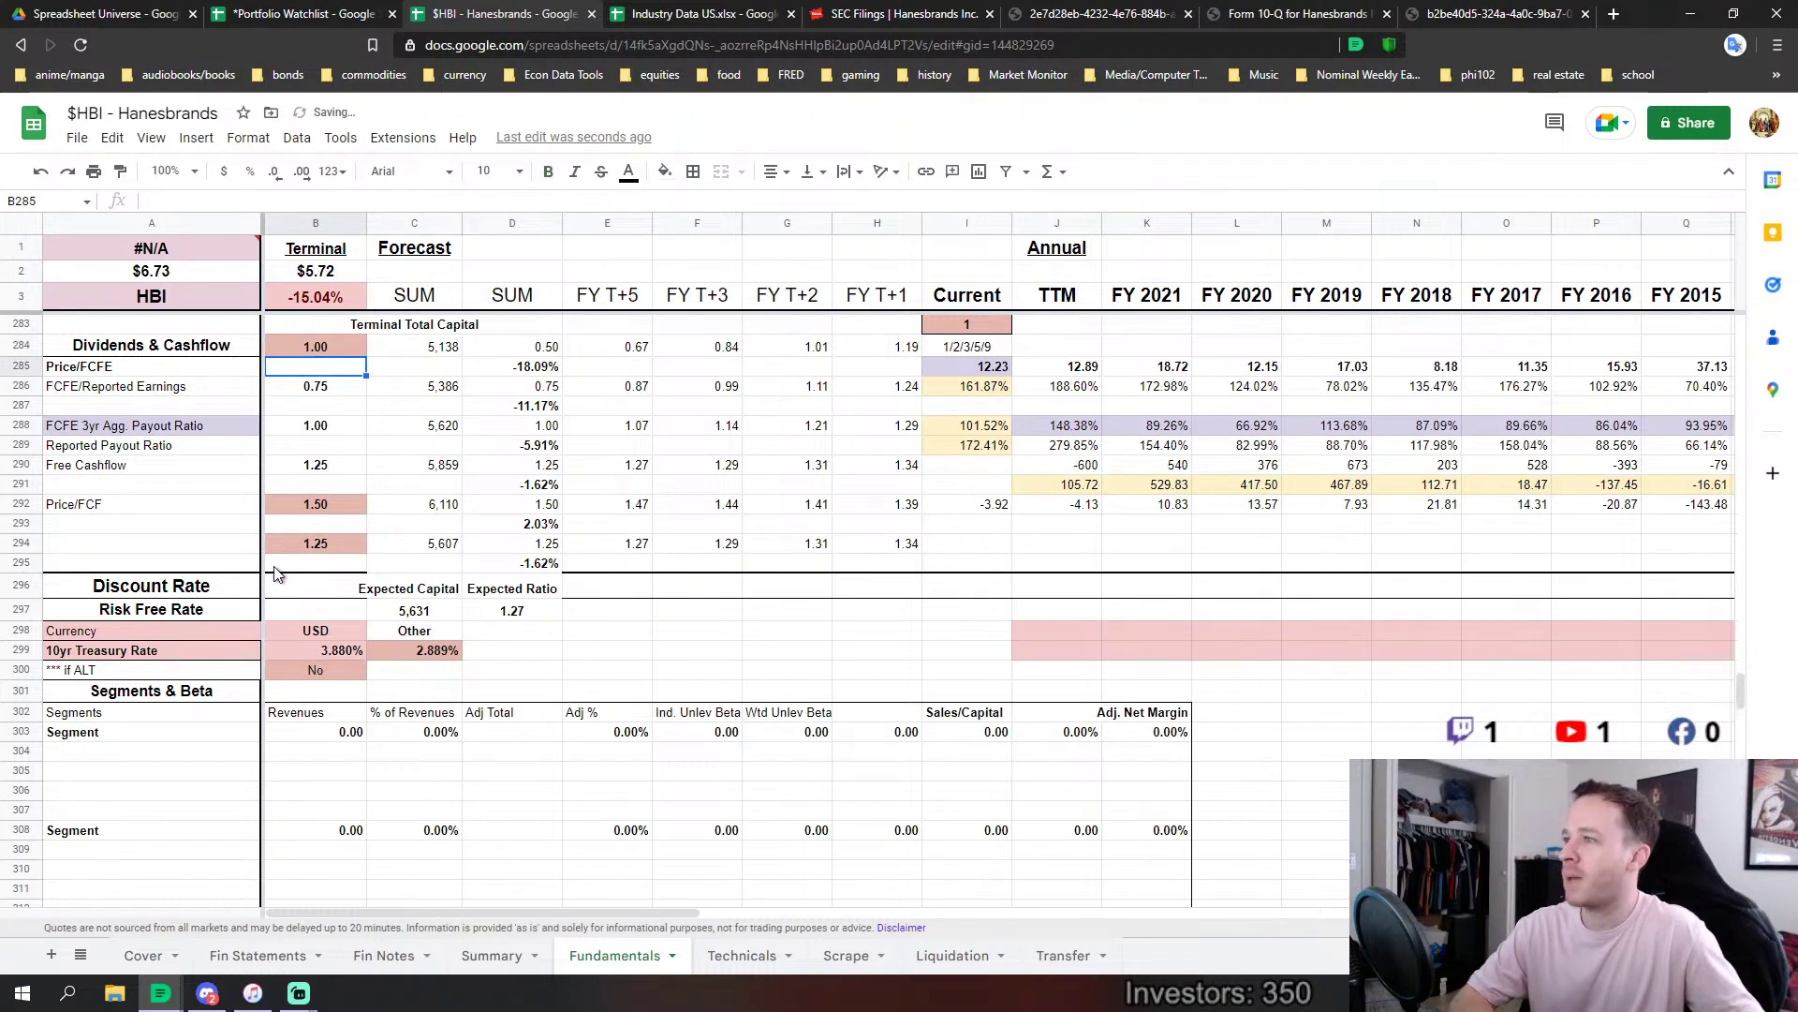
{"action": "left_click", "coordinate": [330, 539]}
{"action": "scroll", "coordinate": [695, 469], "scroll_direction": "down", "scroll_amount": 7}
{"action": "scroll", "coordinate": [695, 463], "scroll_direction": "down", "scroll_amount": 10}
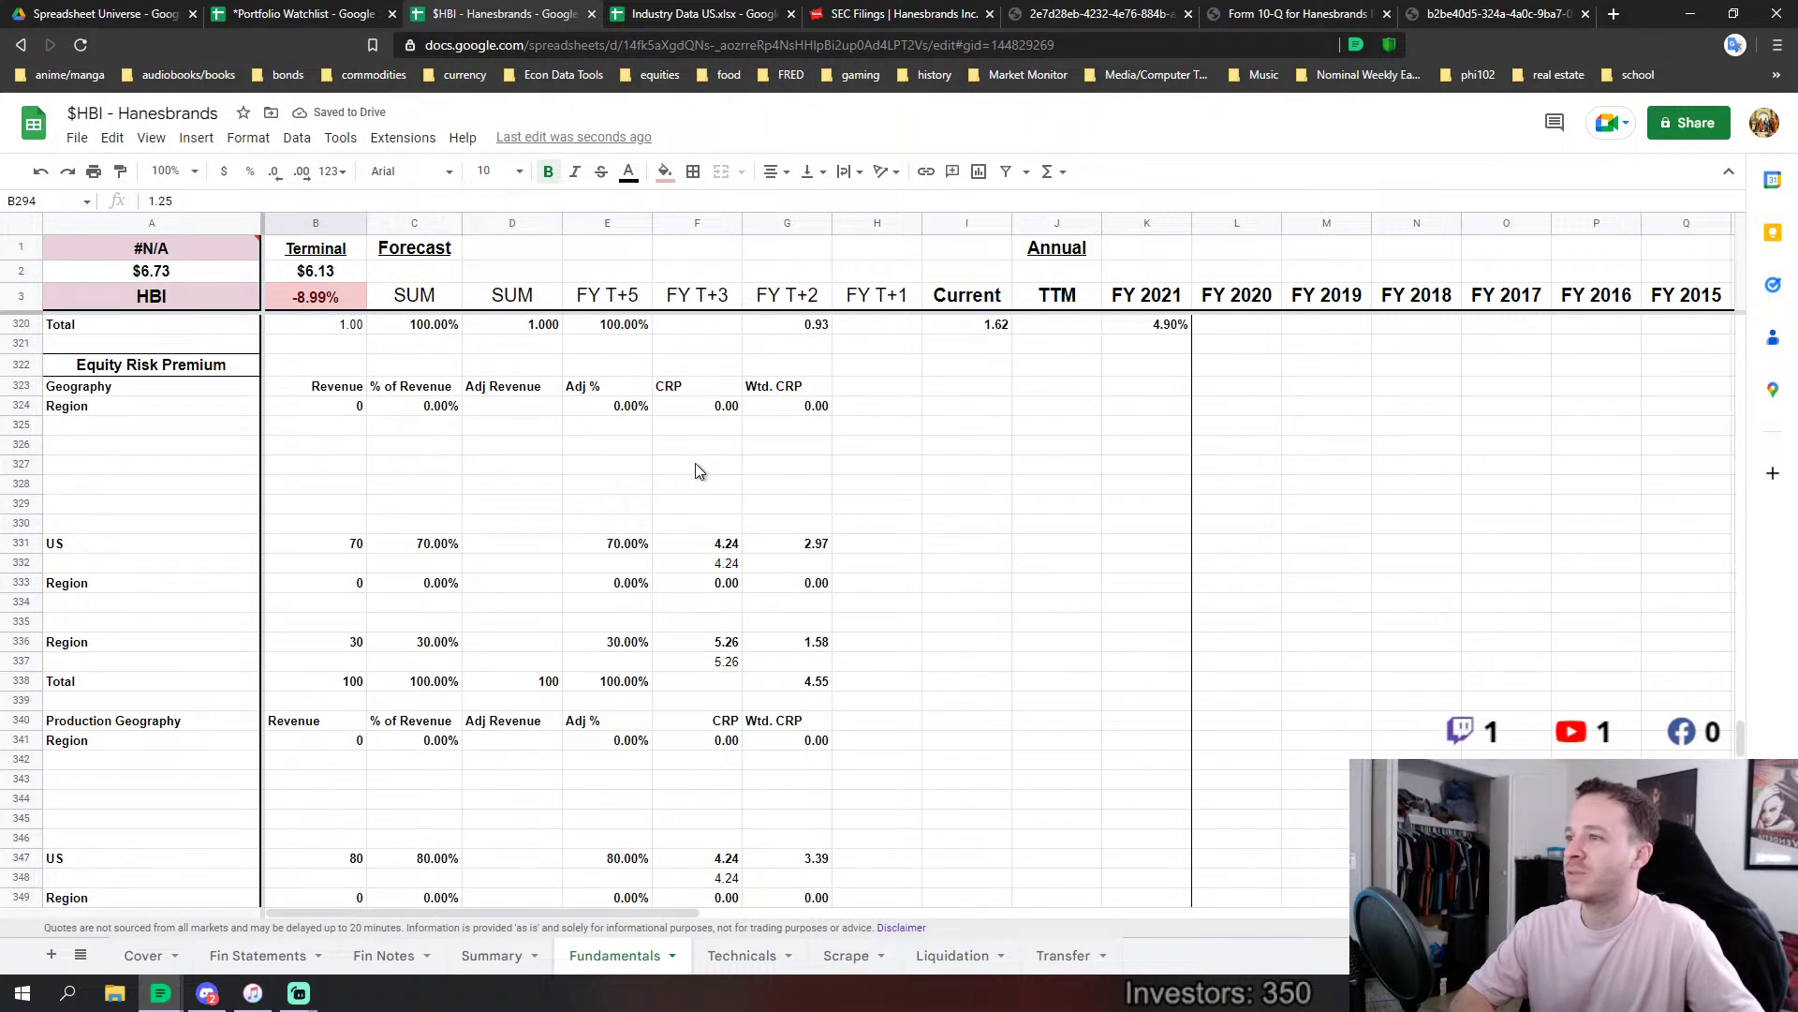
Clear the default risk inputs in B270:B280 beside the Interest Coverage scenarios.
{"action": "scroll", "coordinate": [390, 531], "scroll_direction": "up", "scroll_amount": 20}
{"action": "scroll", "coordinate": [390, 531], "scroll_direction": "up", "scroll_amount": 4}
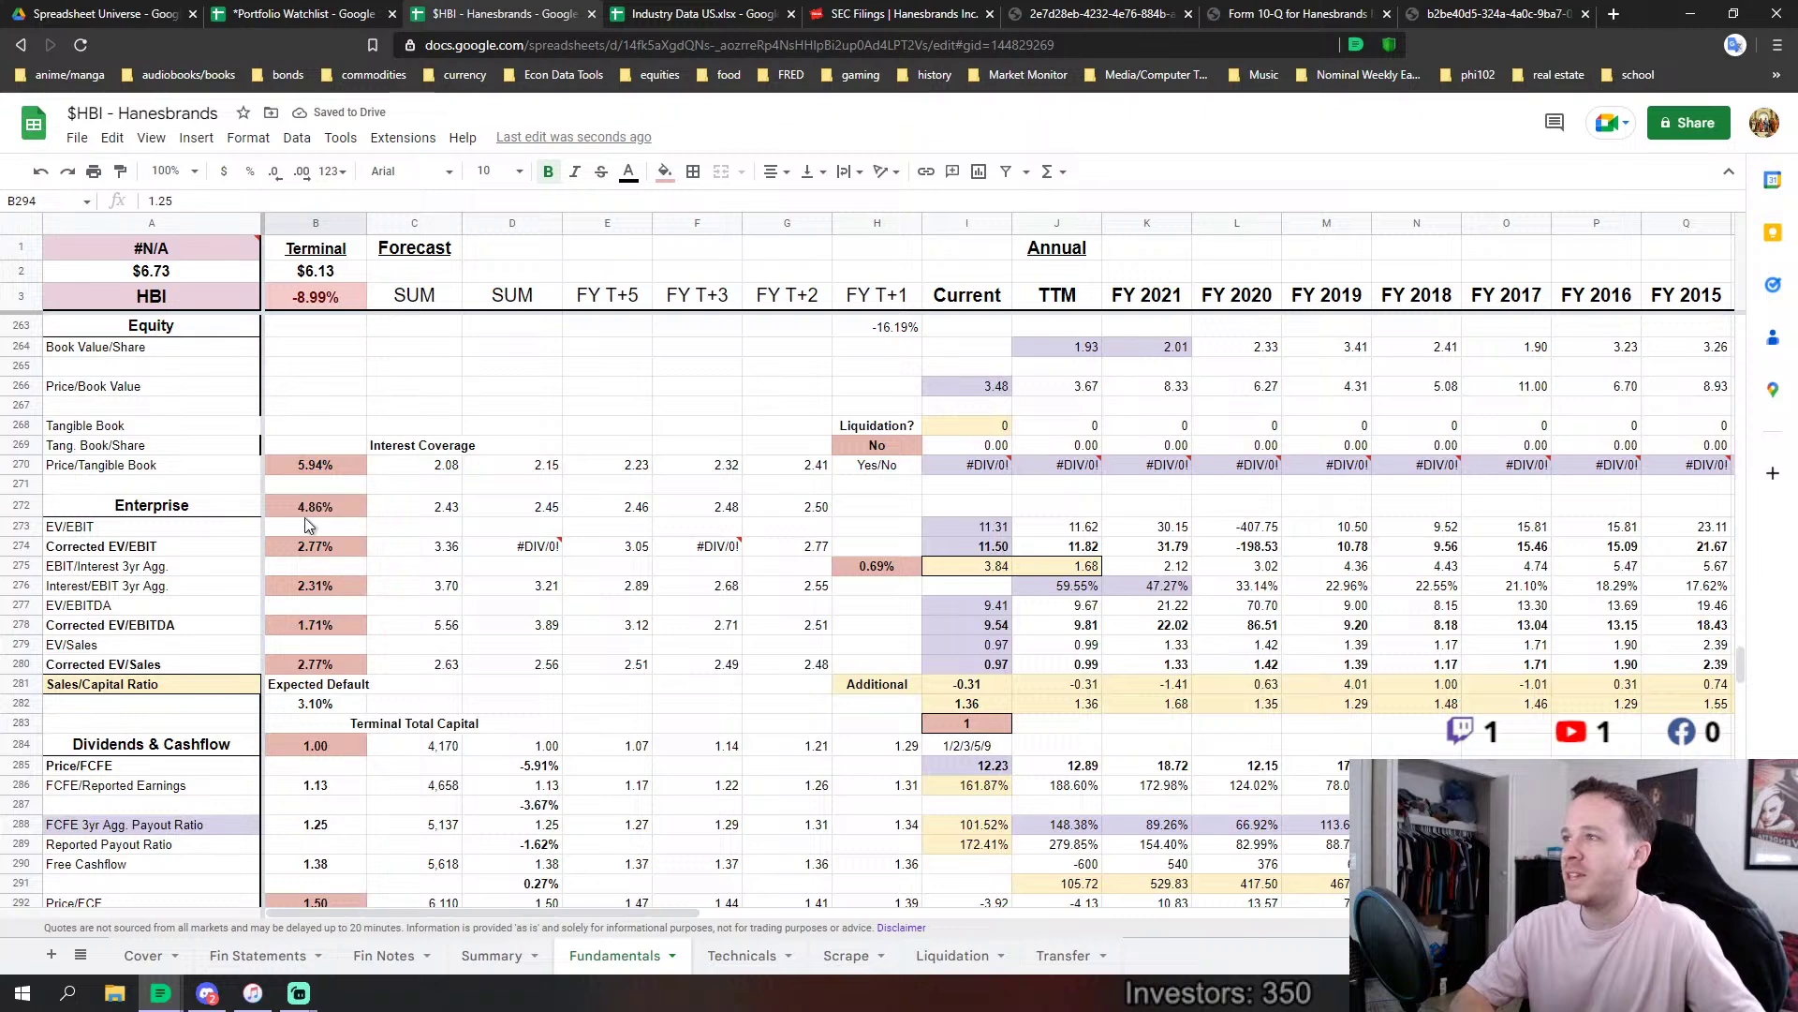
{"action": "left_click_drag", "start_coordinate": [312, 466], "coordinate": [356, 659]}
{"action": "key", "text": "Delete"}
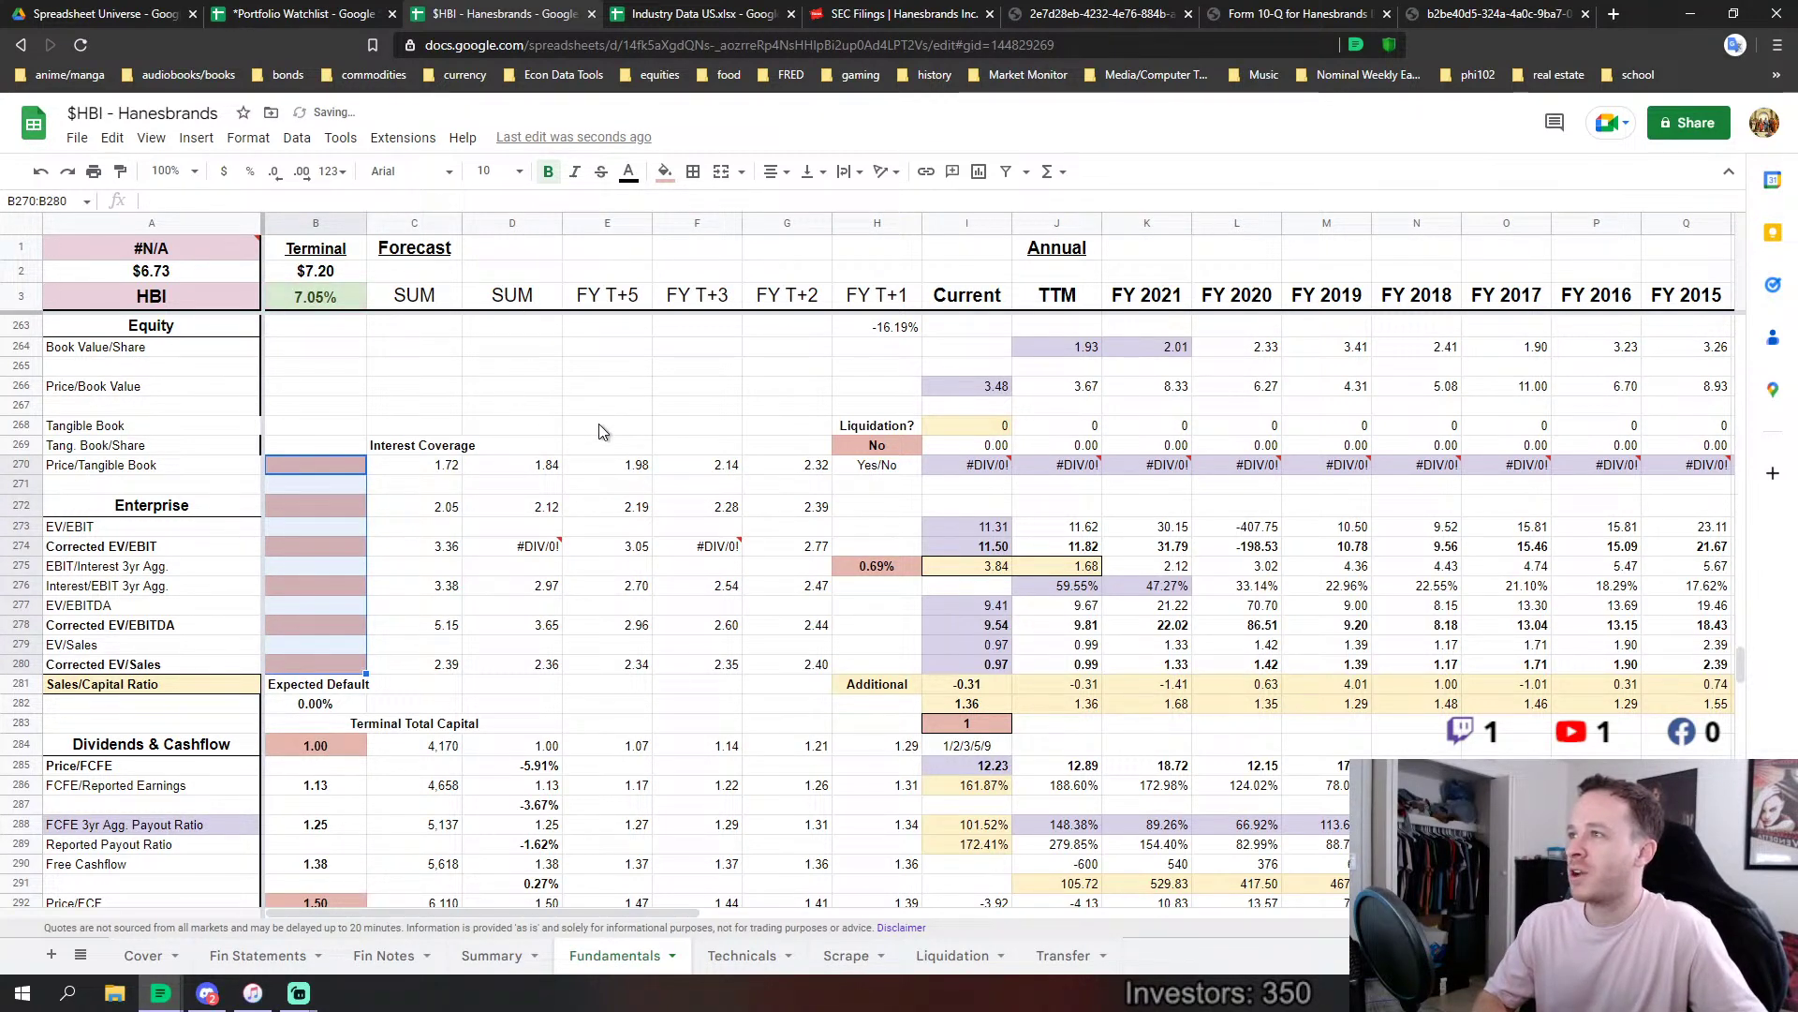
Review the Summary sheet's model valuations and expected returns, and check the capital ratio scenarios in Fundamentals.
{"action": "left_click", "coordinate": [494, 955]}
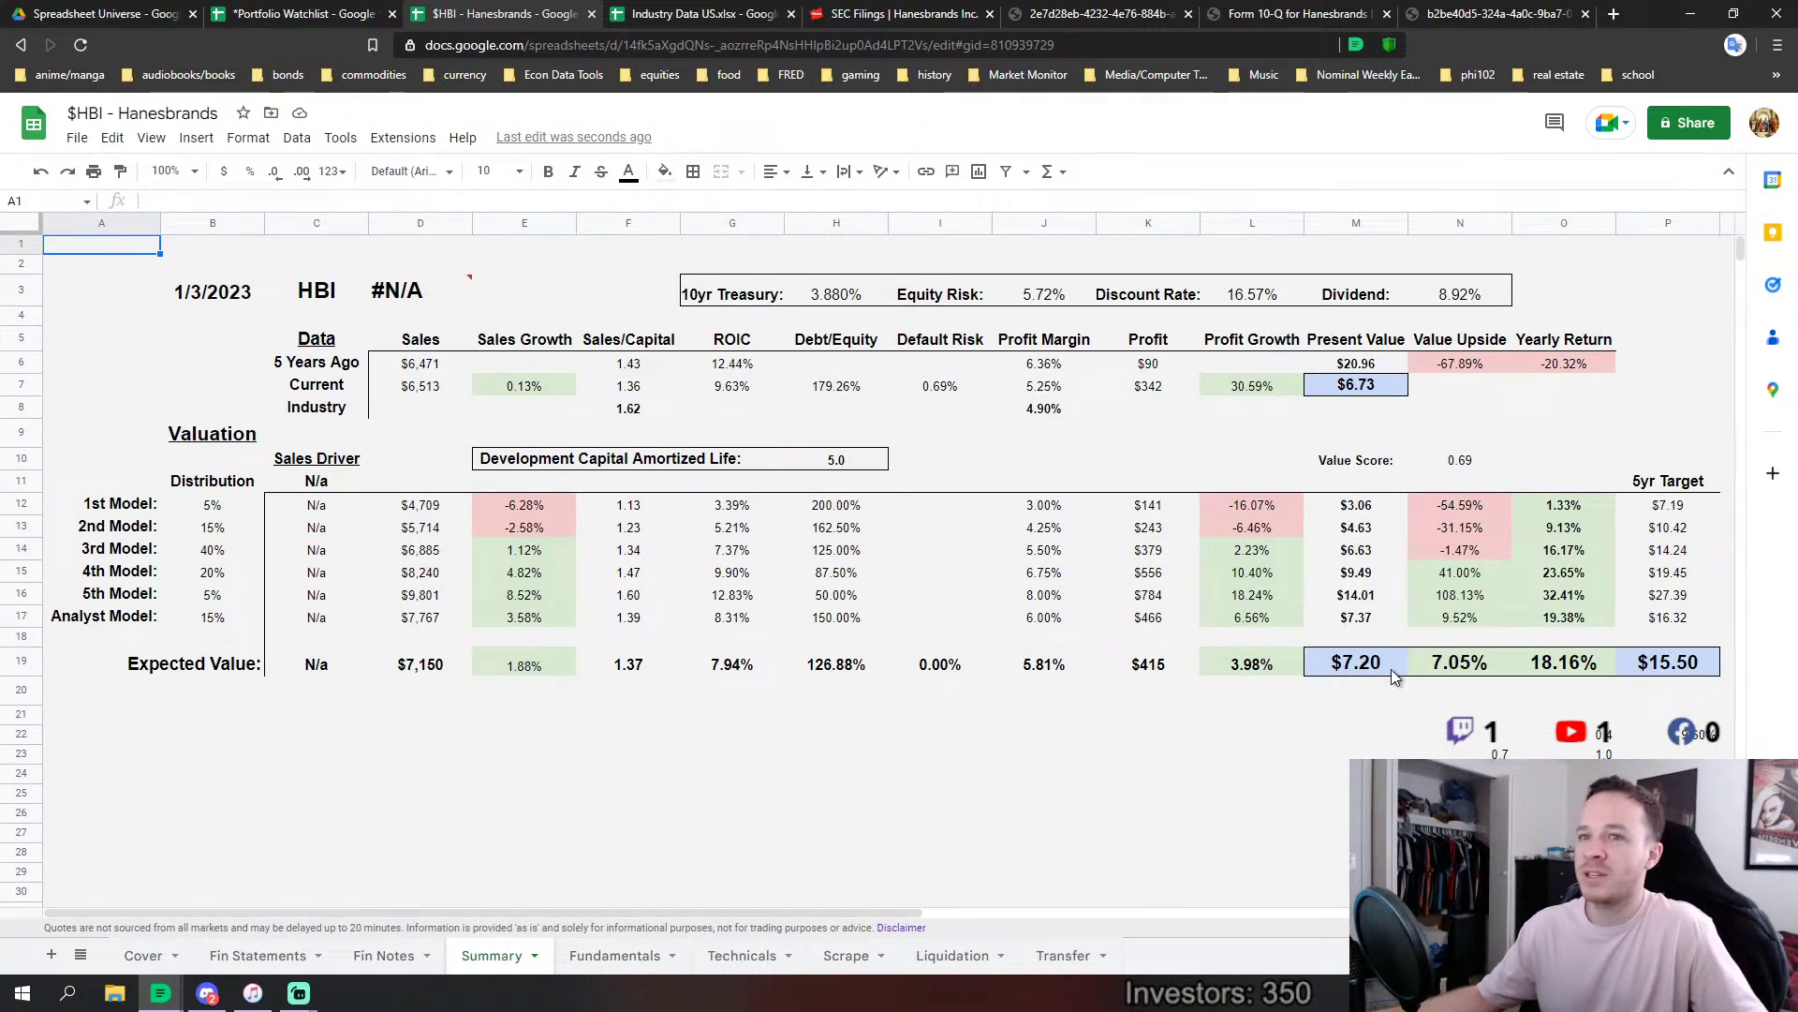
{"action": "left_click", "coordinate": [626, 953]}
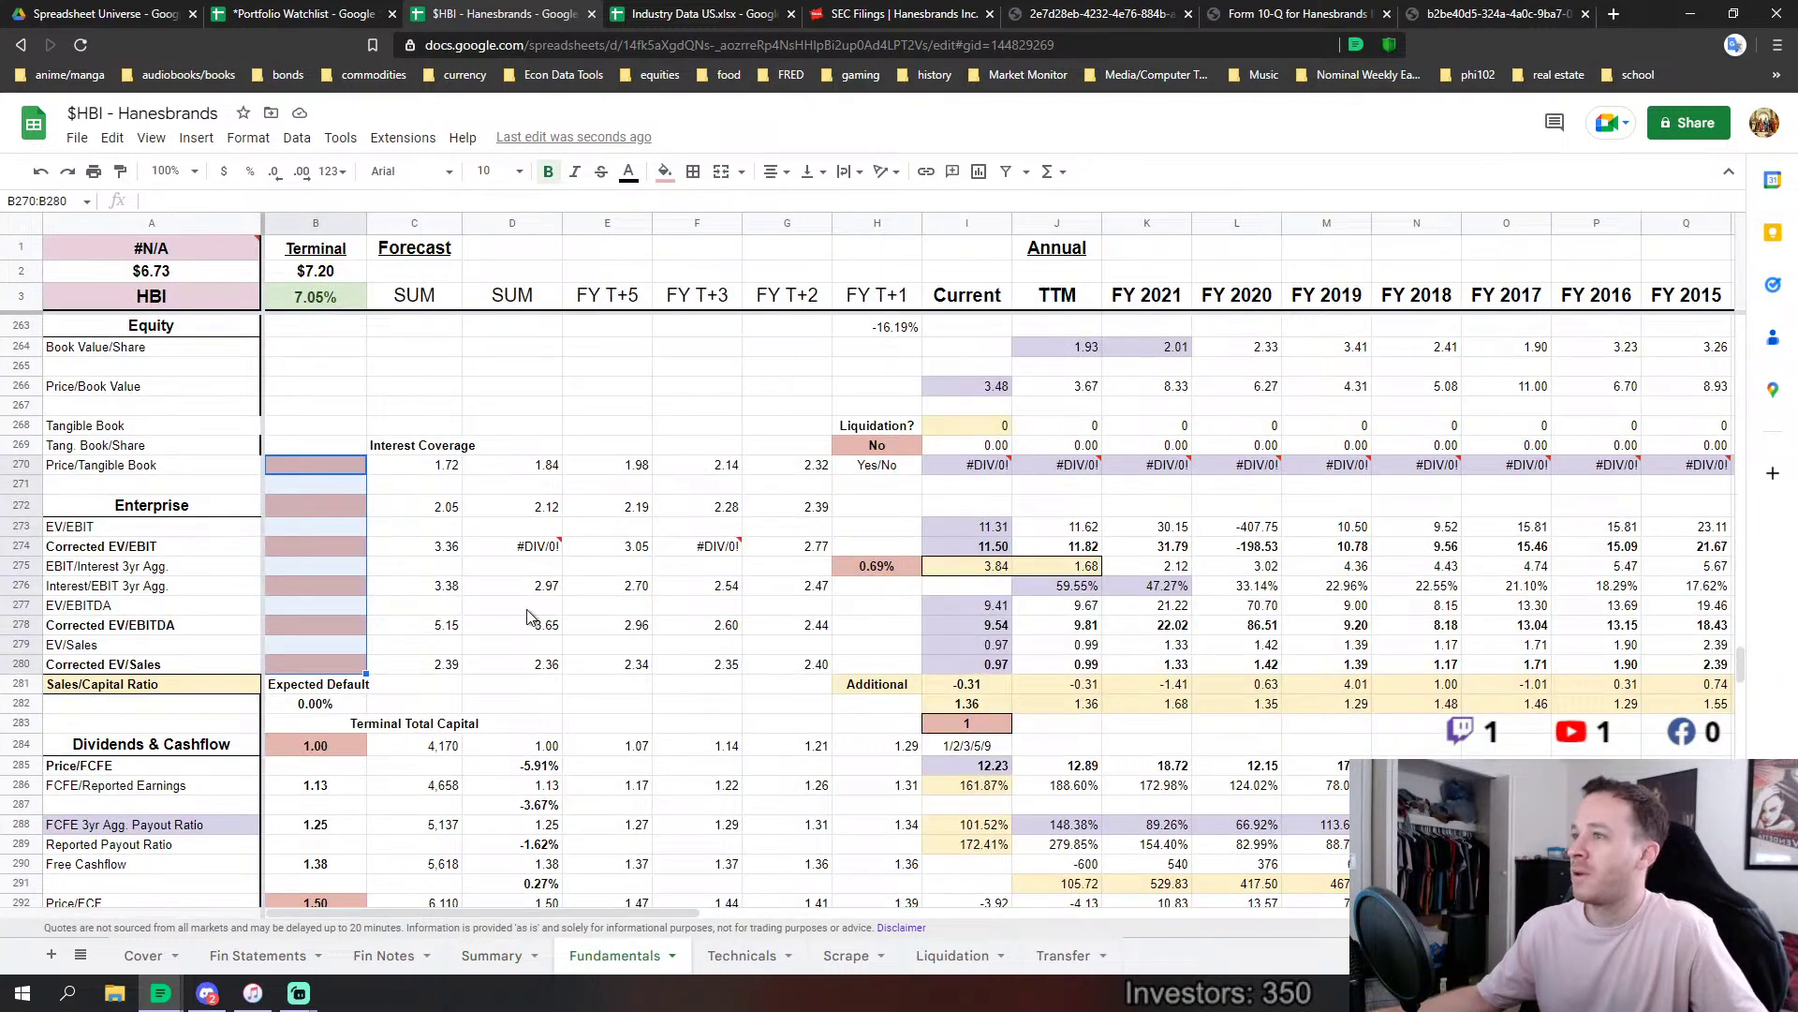
{"action": "scroll", "coordinate": [1171, 593], "scroll_direction": "down", "scroll_amount": 3}
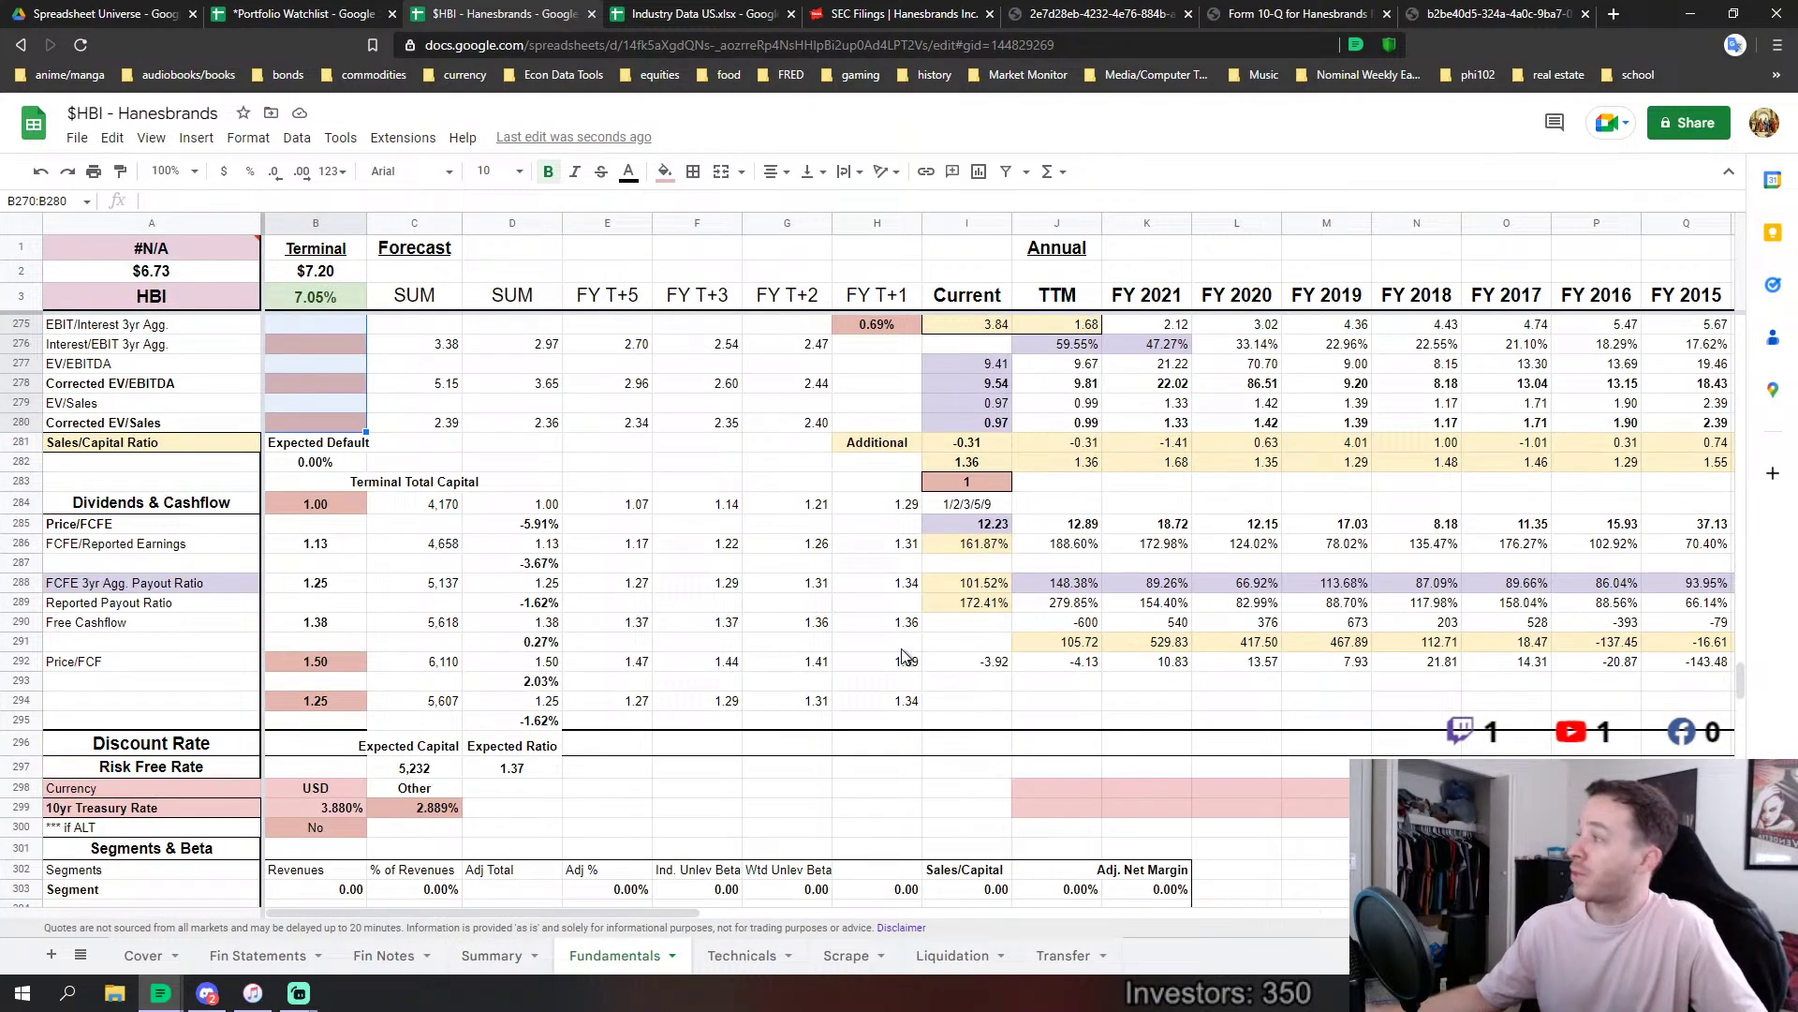
{"action": "scroll", "coordinate": [904, 656], "scroll_direction": "down", "scroll_amount": 2}
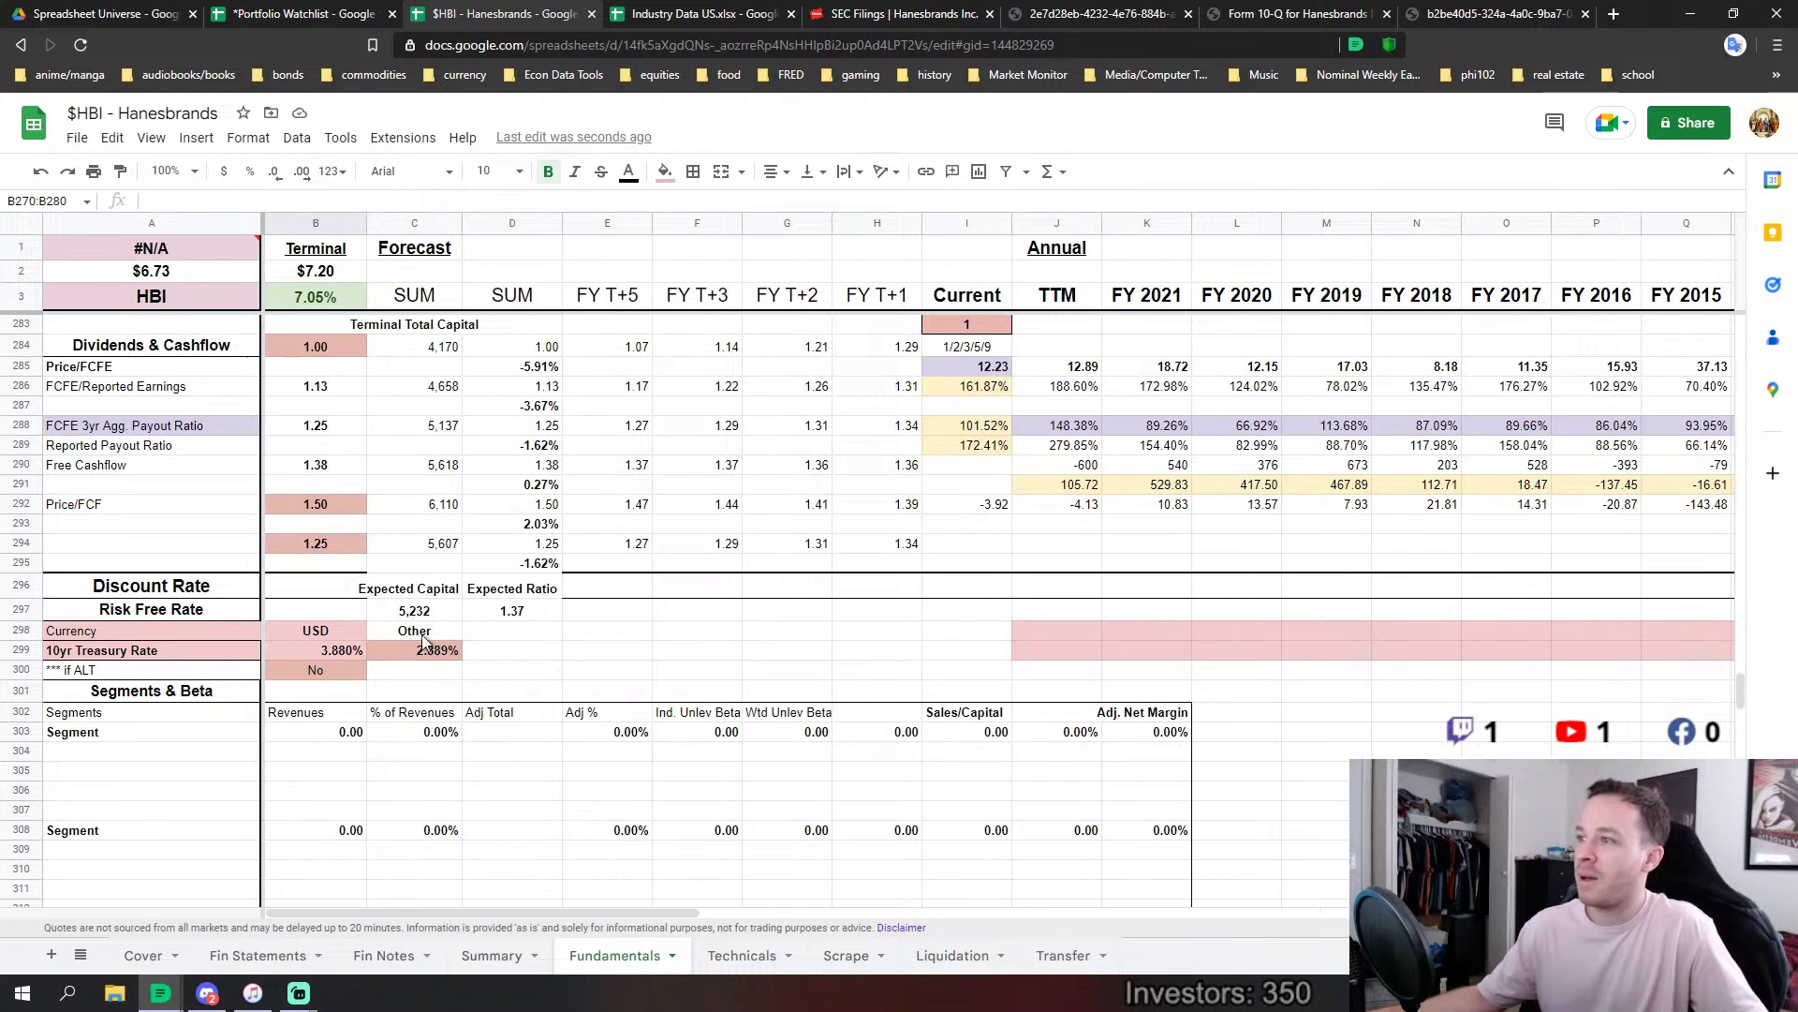
{"action": "scroll", "coordinate": [428, 640], "scroll_direction": "up", "scroll_amount": 2}
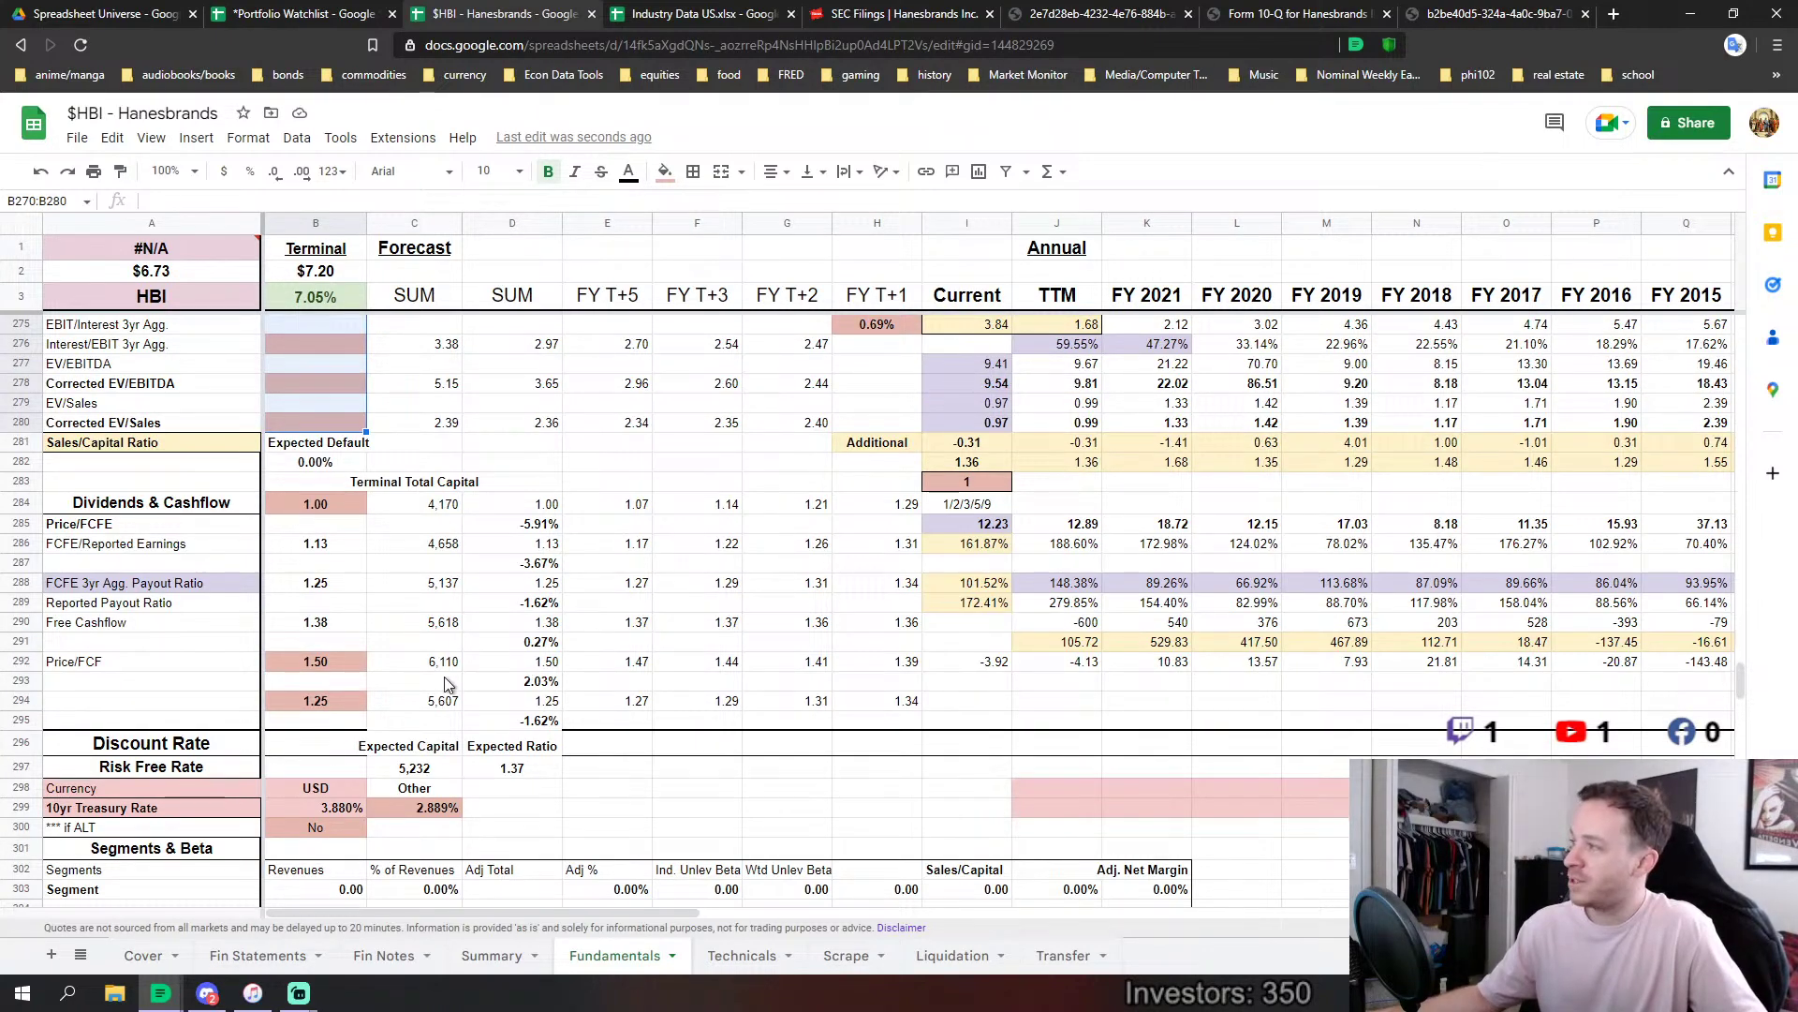
{"action": "scroll", "coordinate": [442, 637], "scroll_direction": "up", "scroll_amount": 10}
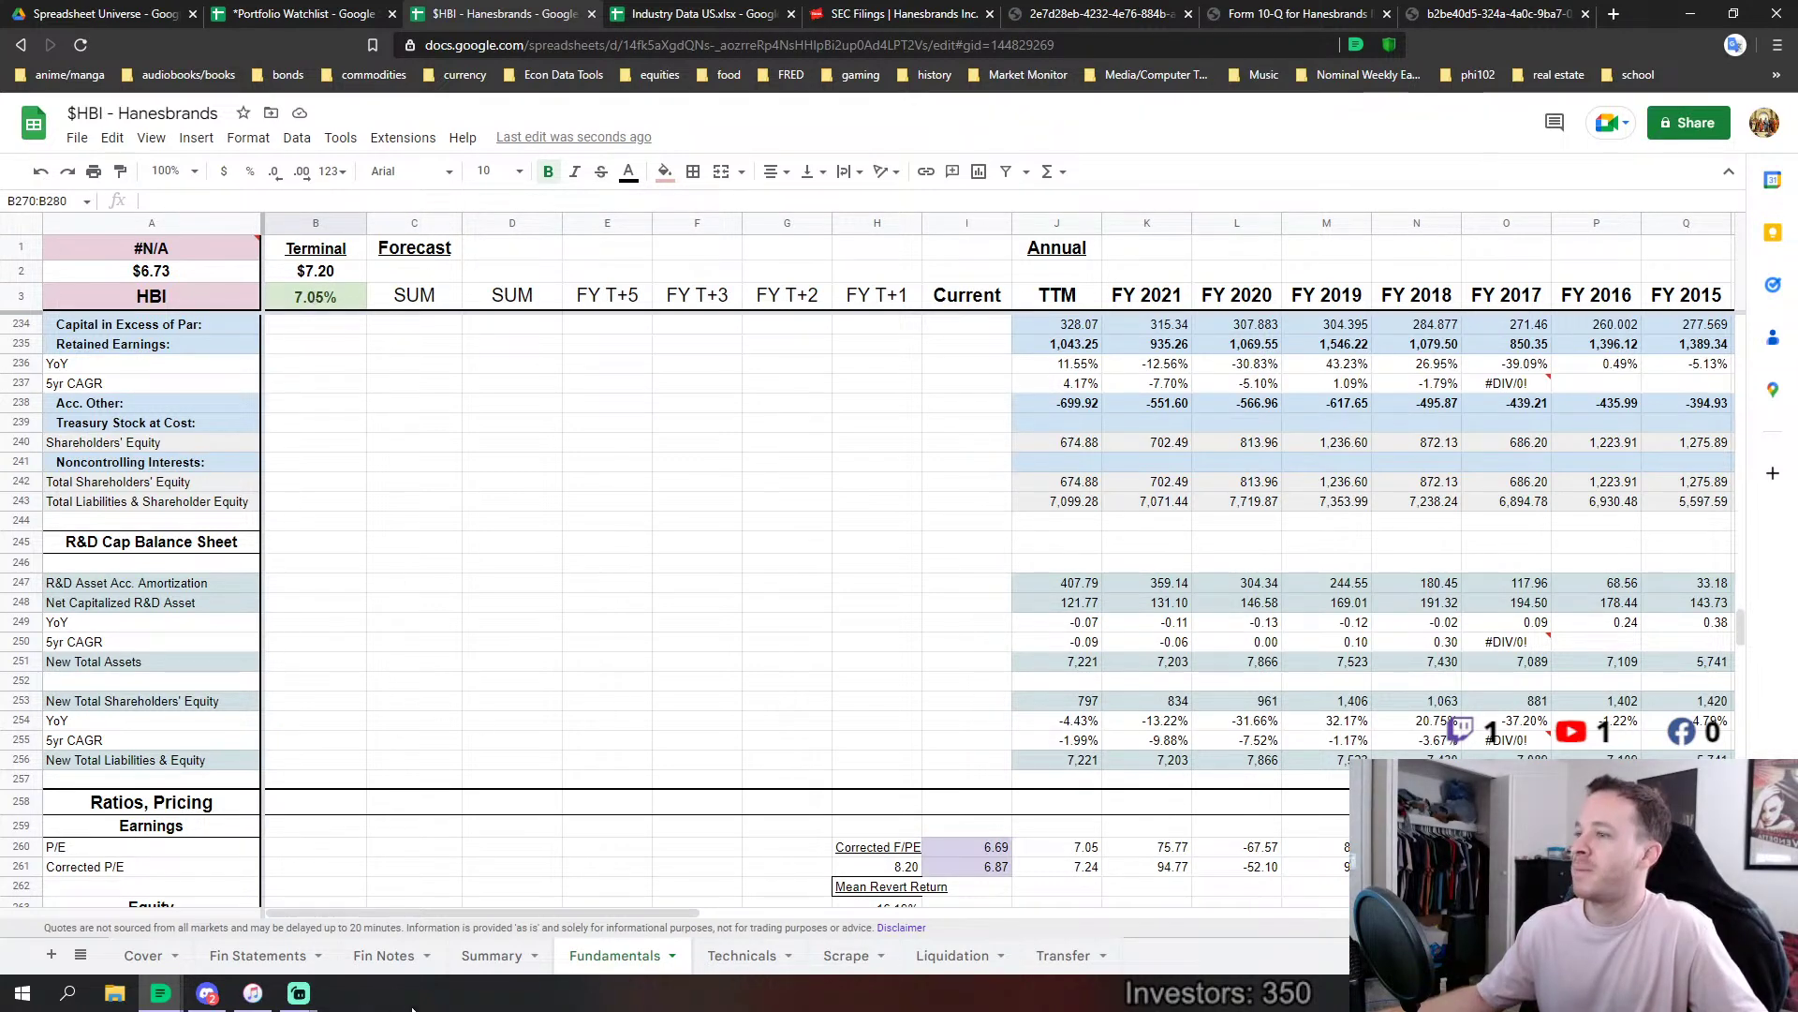
{"action": "left_click", "coordinate": [501, 977]}
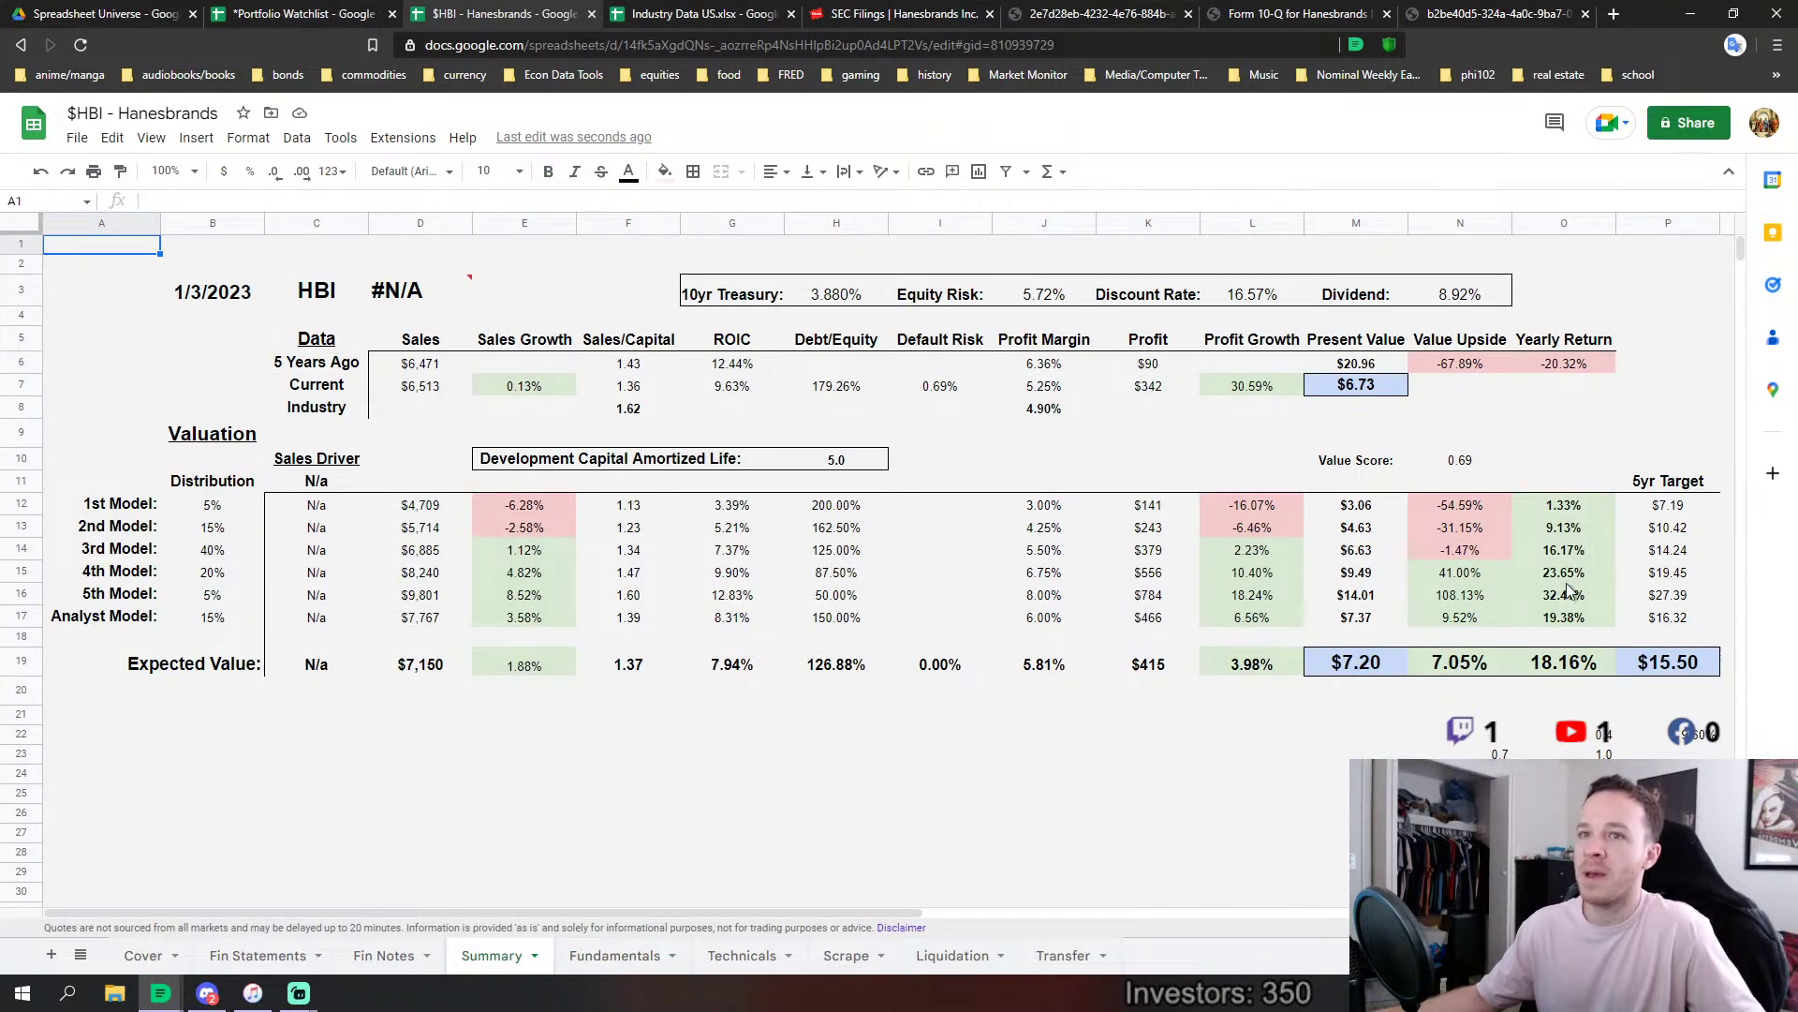
{"action": "left_click", "coordinate": [581, 959]}
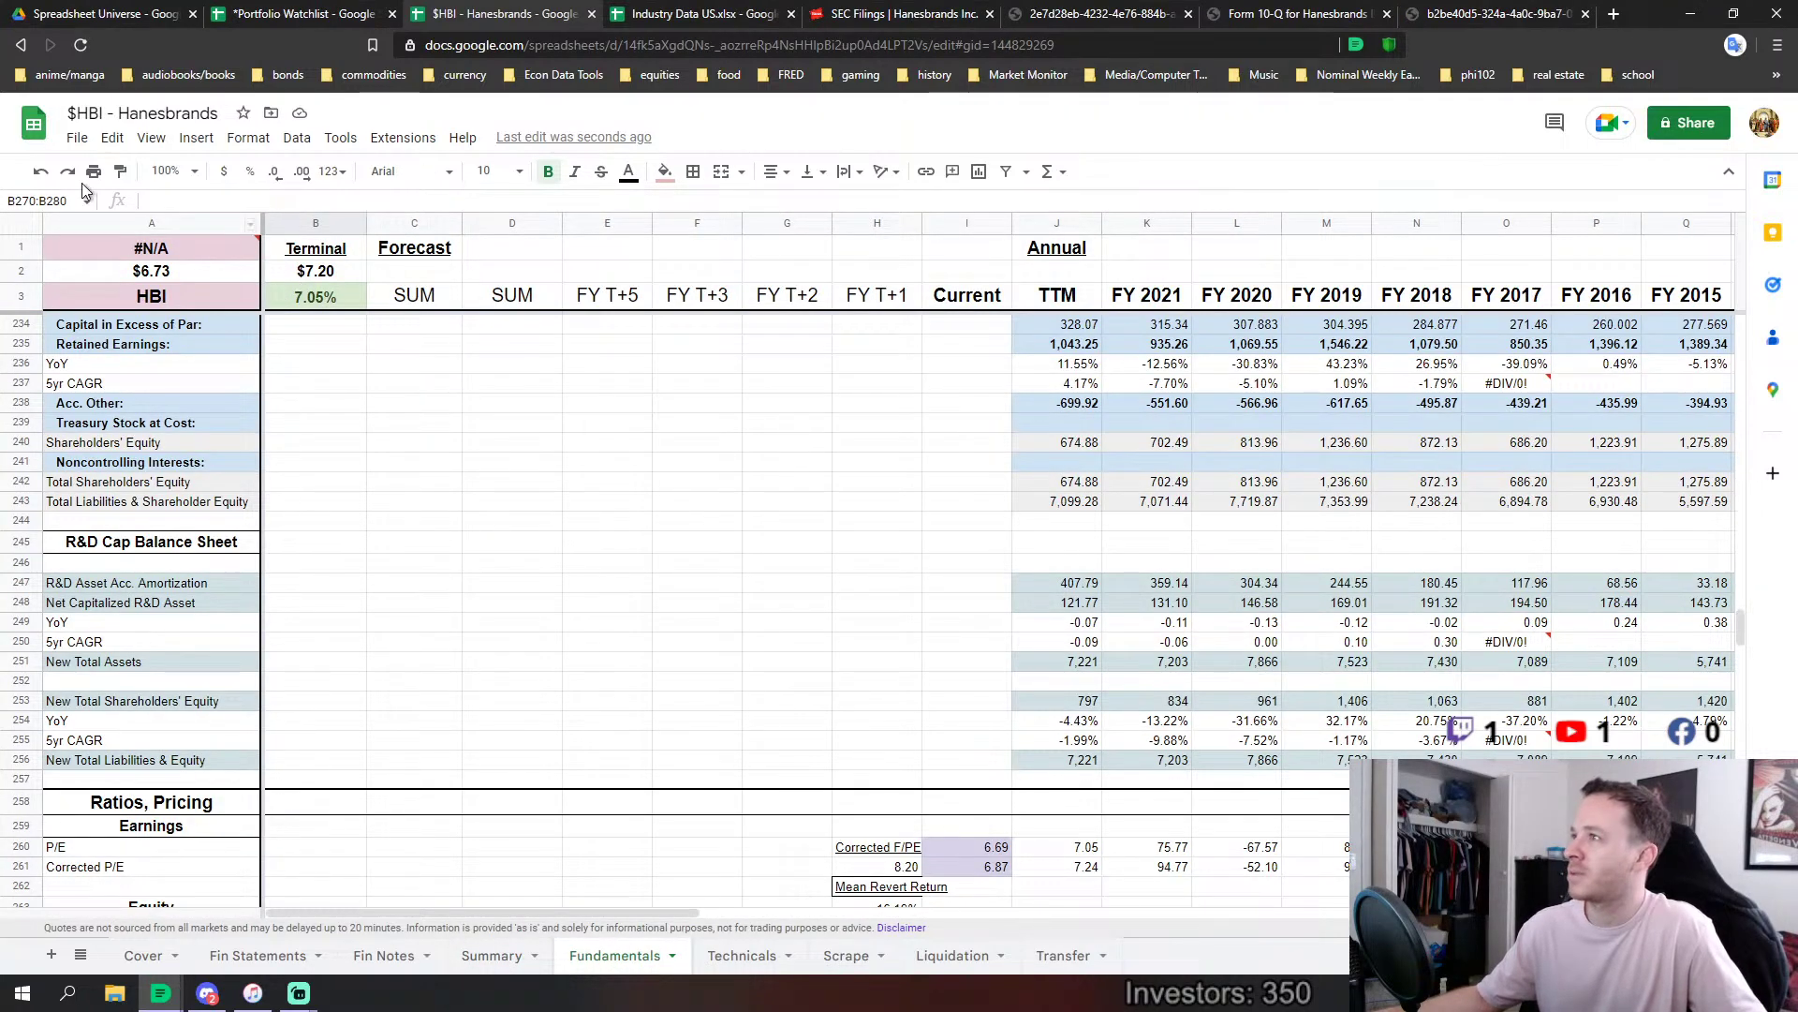
Undo the trial changes to default risk, Sales/Capital, D/E ratios, net margins and revenue CAGRs.
{"action": "left_click", "coordinate": [40, 172]}
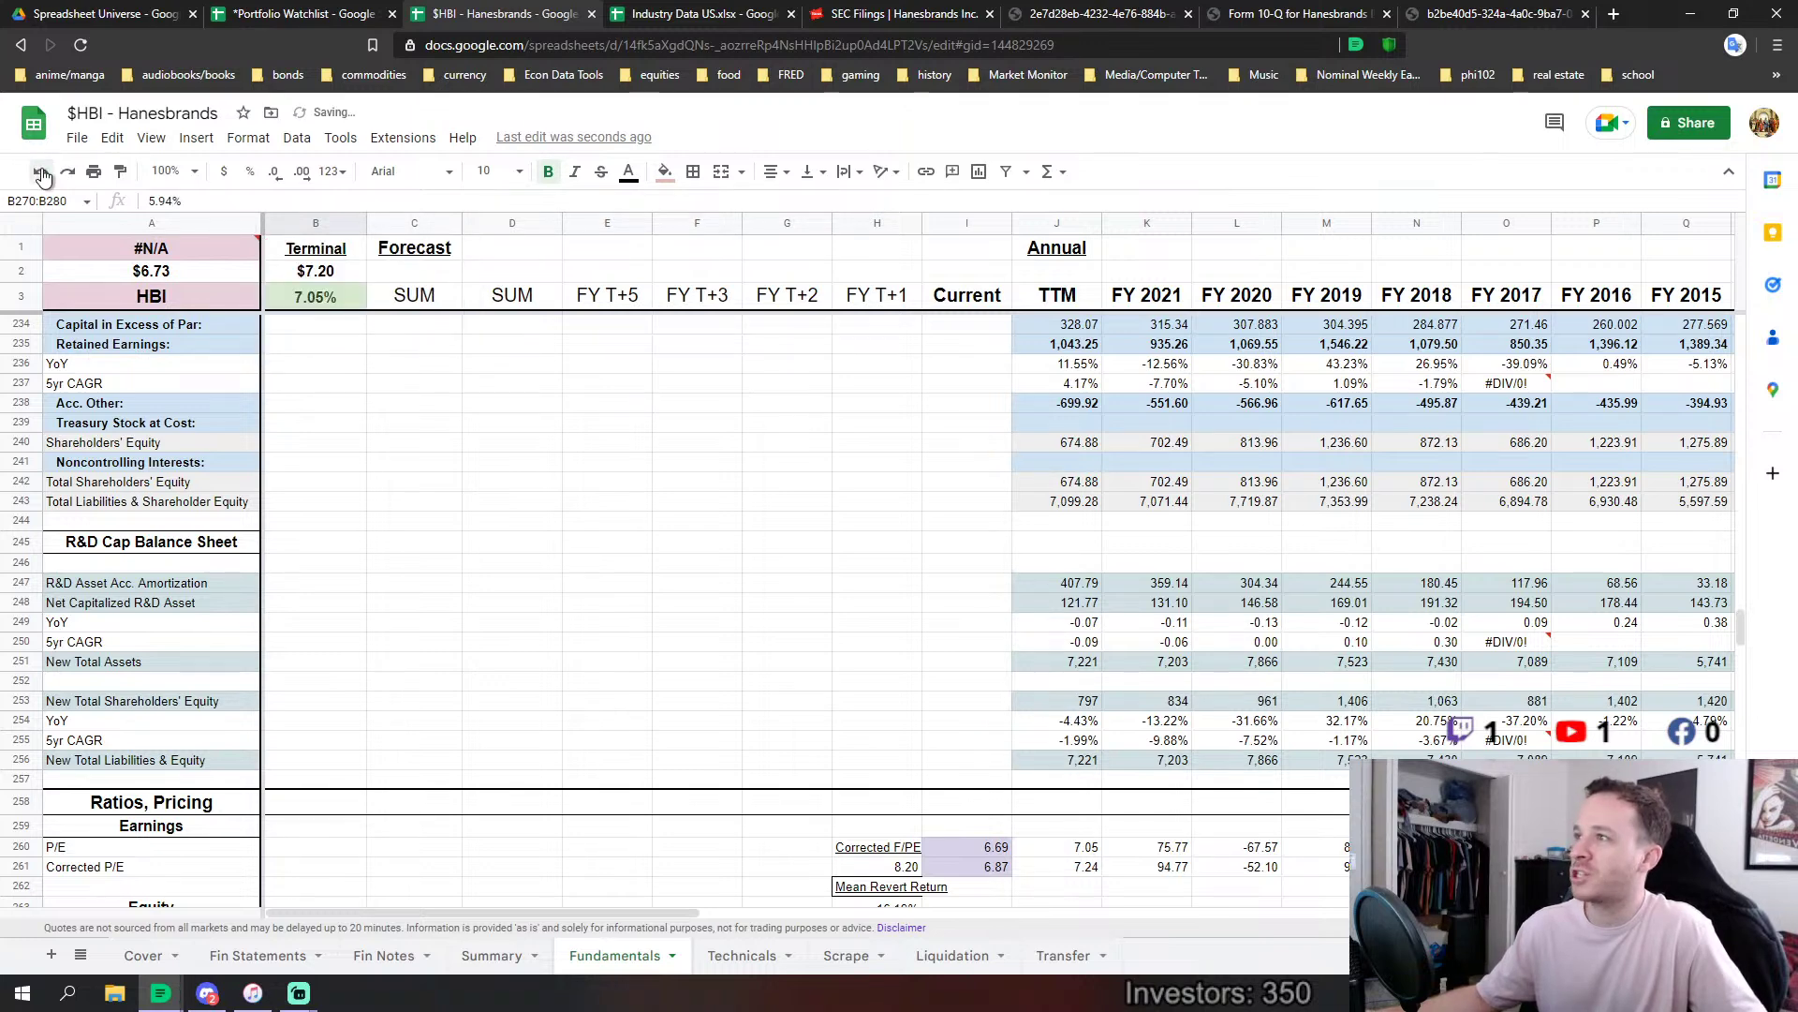
{"action": "left_click", "coordinate": [41, 172]}
{"action": "left_click", "coordinate": [40, 173]}
{"action": "left_click", "coordinate": [40, 173]}
{"action": "left_click", "coordinate": [40, 172]}
{"action": "left_click", "coordinate": [40, 172]}
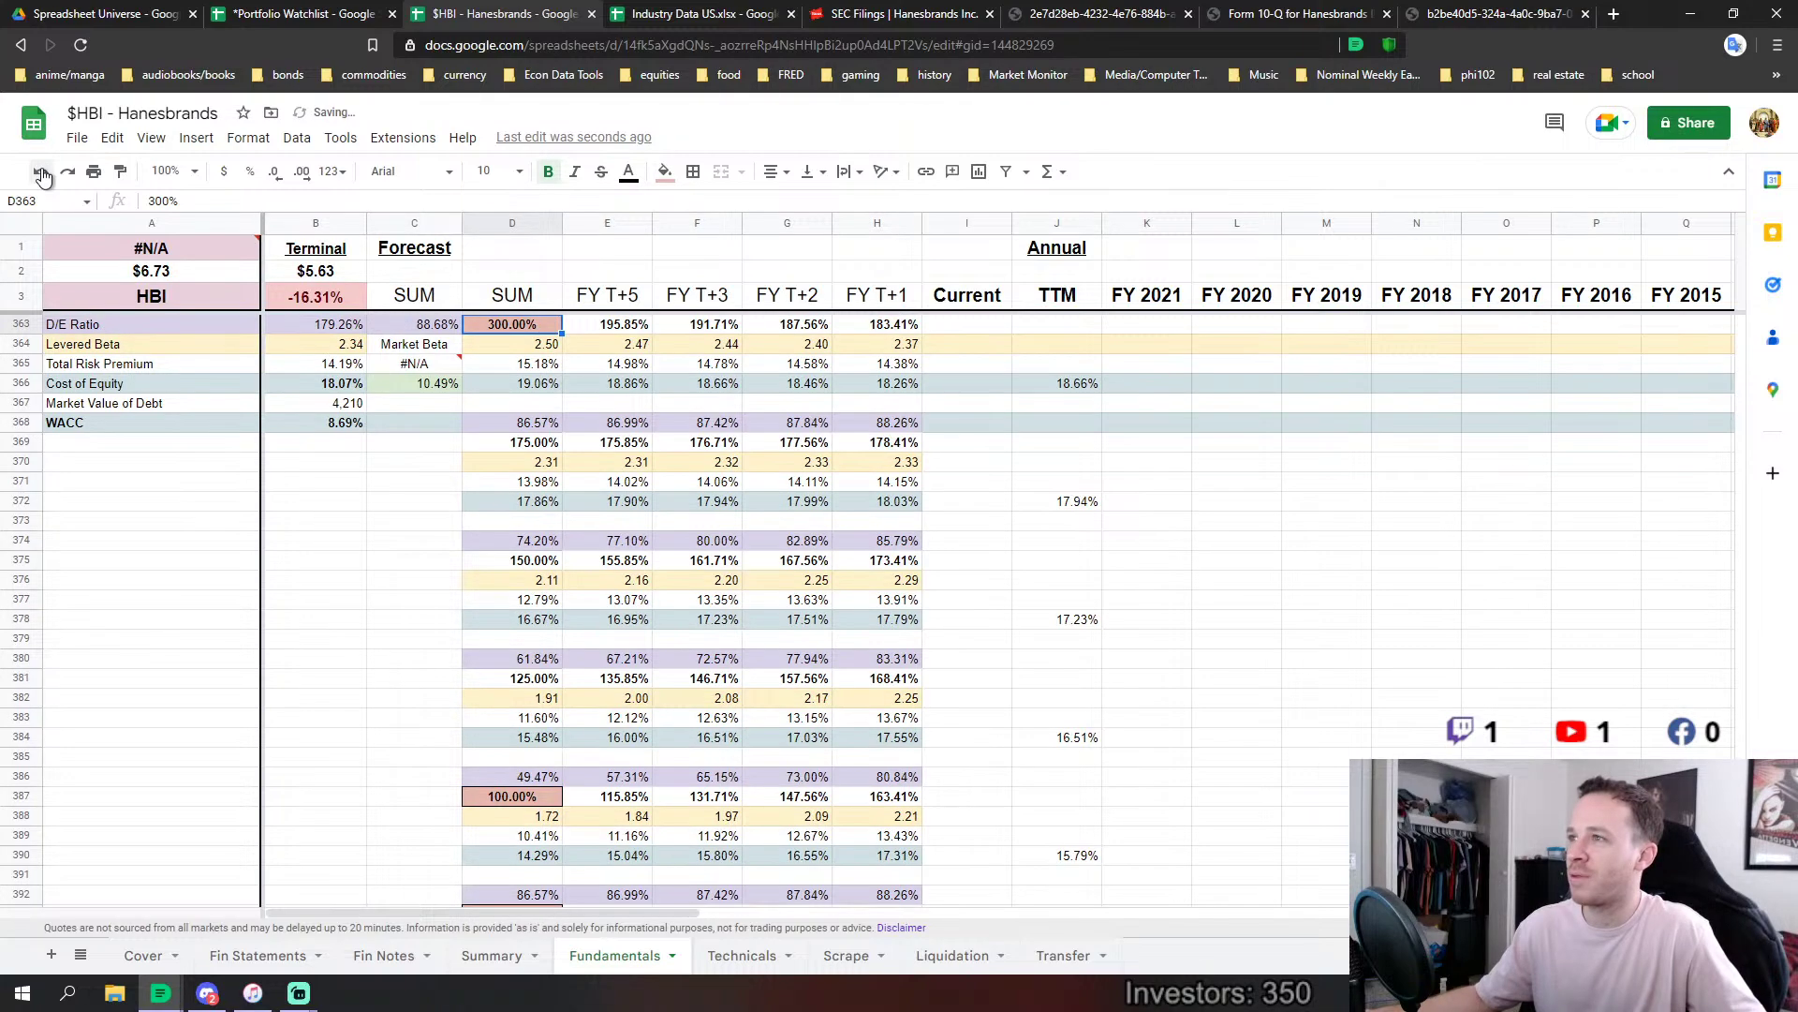
{"action": "left_click", "coordinate": [40, 172]}
{"action": "left_click", "coordinate": [40, 172]}
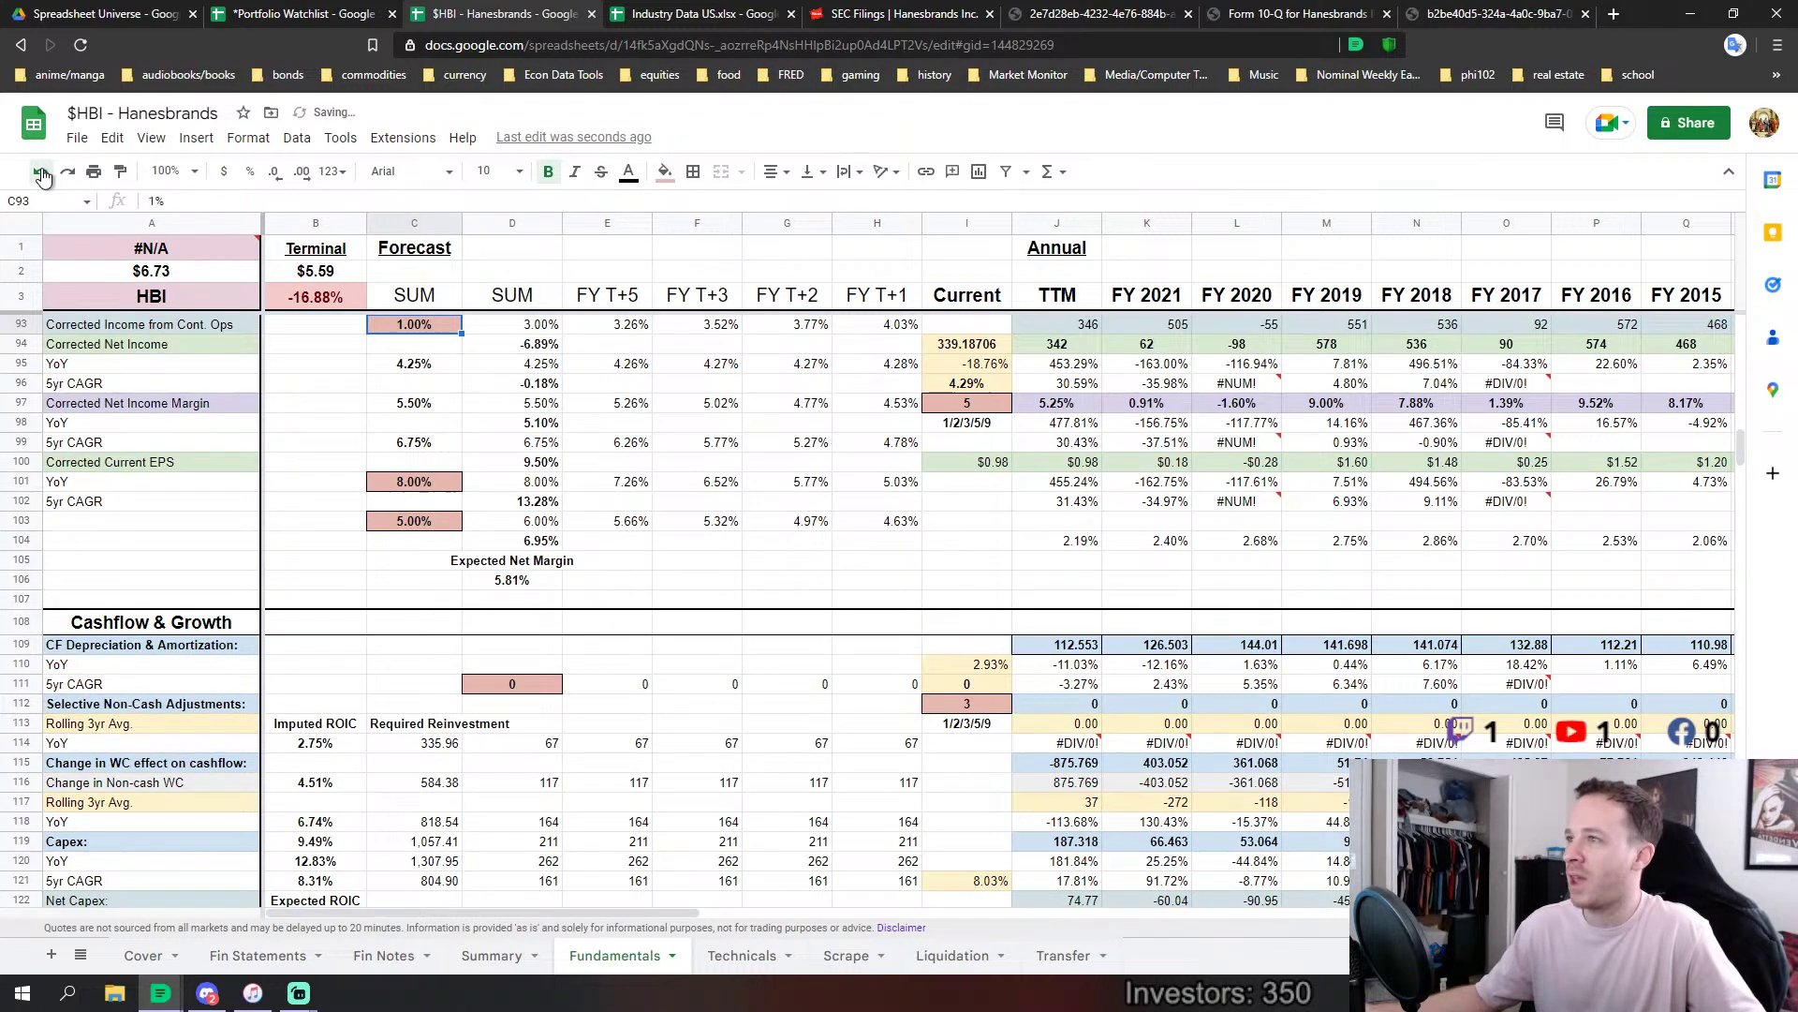
{"action": "left_click", "coordinate": [41, 172]}
{"action": "left_click", "coordinate": [40, 173]}
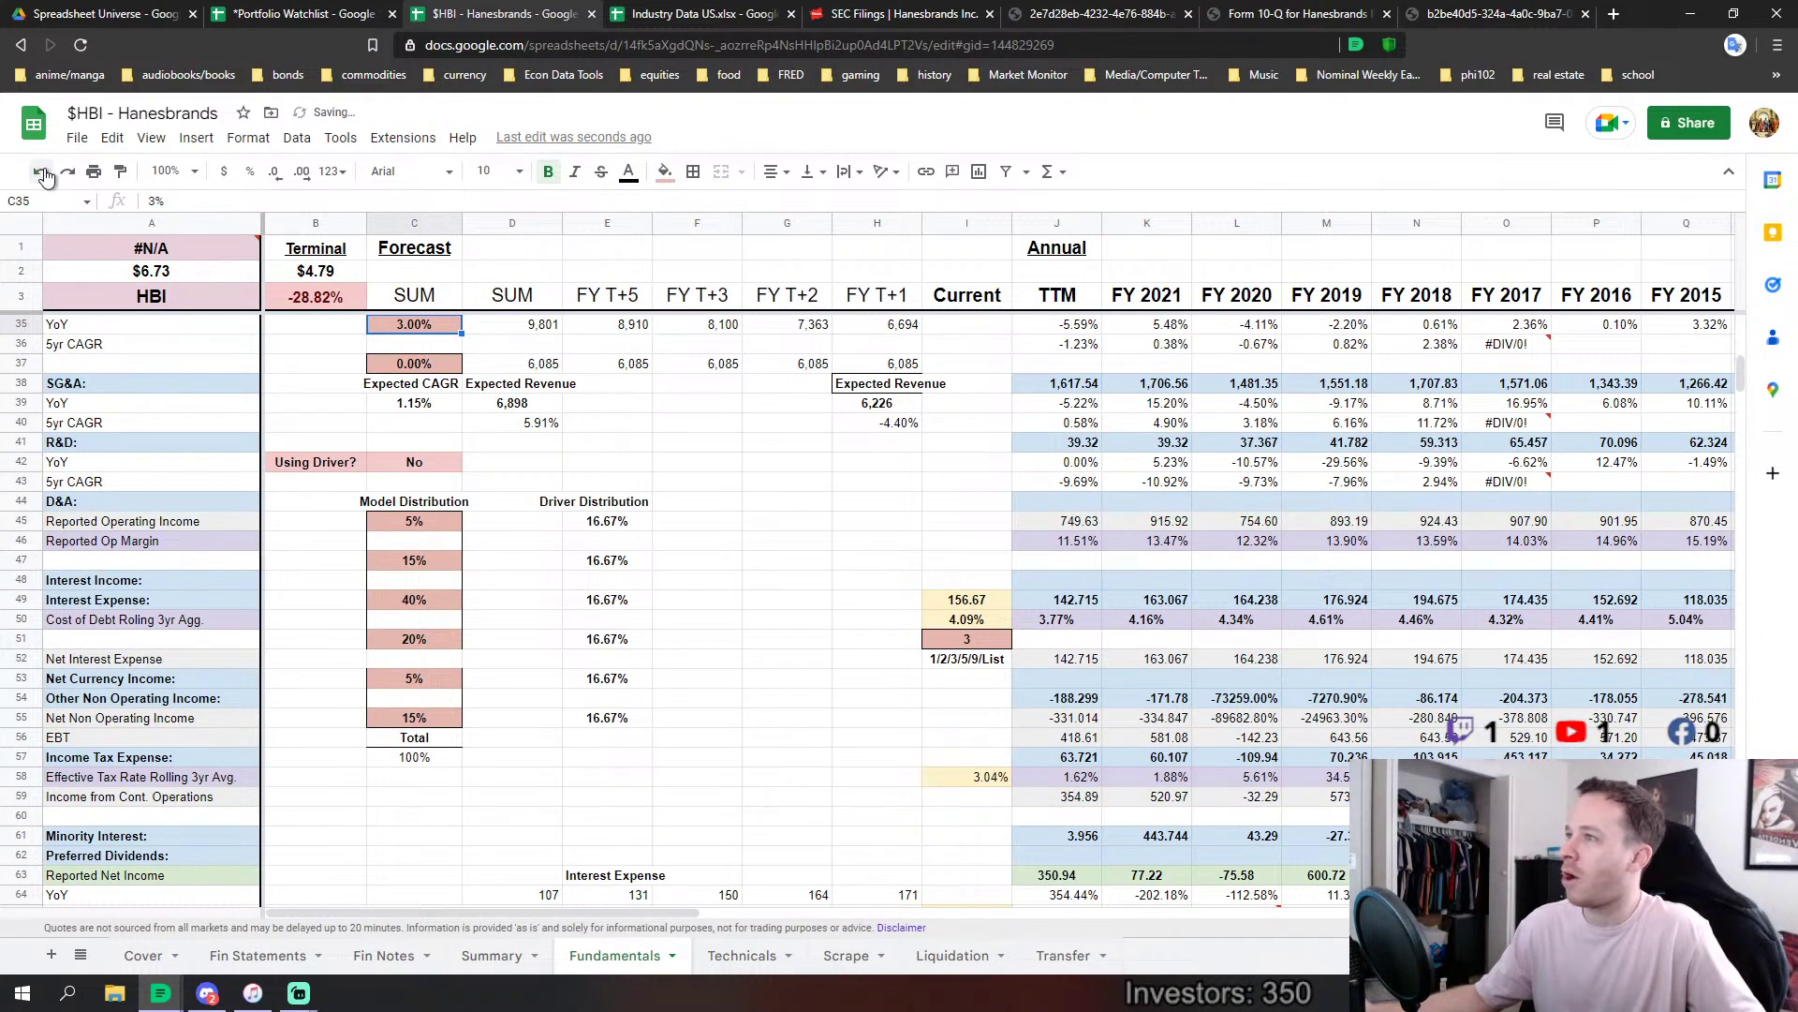
Examine the Acquisitions row from FY 2018 back to FY 2013 in the Cashflow & Growth section.
{"action": "scroll", "coordinate": [415, 580], "scroll_direction": "up", "scroll_amount": 4}
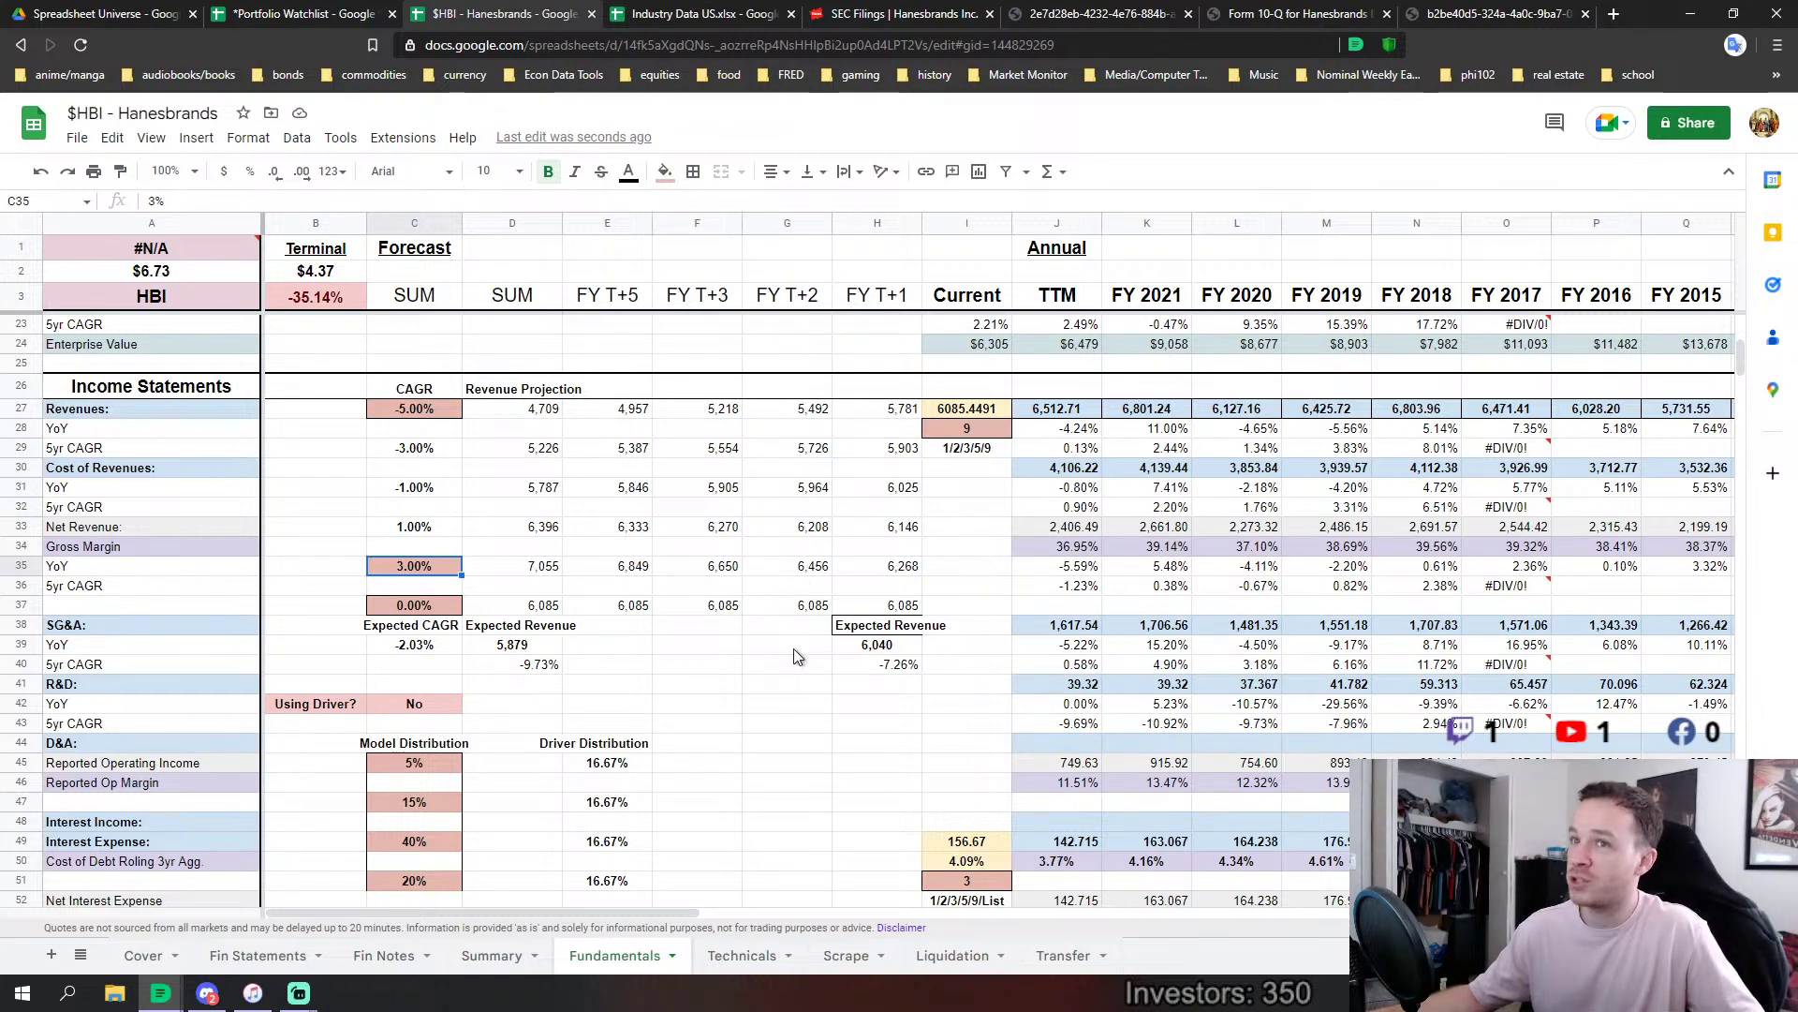
{"action": "left_click_drag", "start_coordinate": [1738, 351], "coordinate": [1742, 473]}
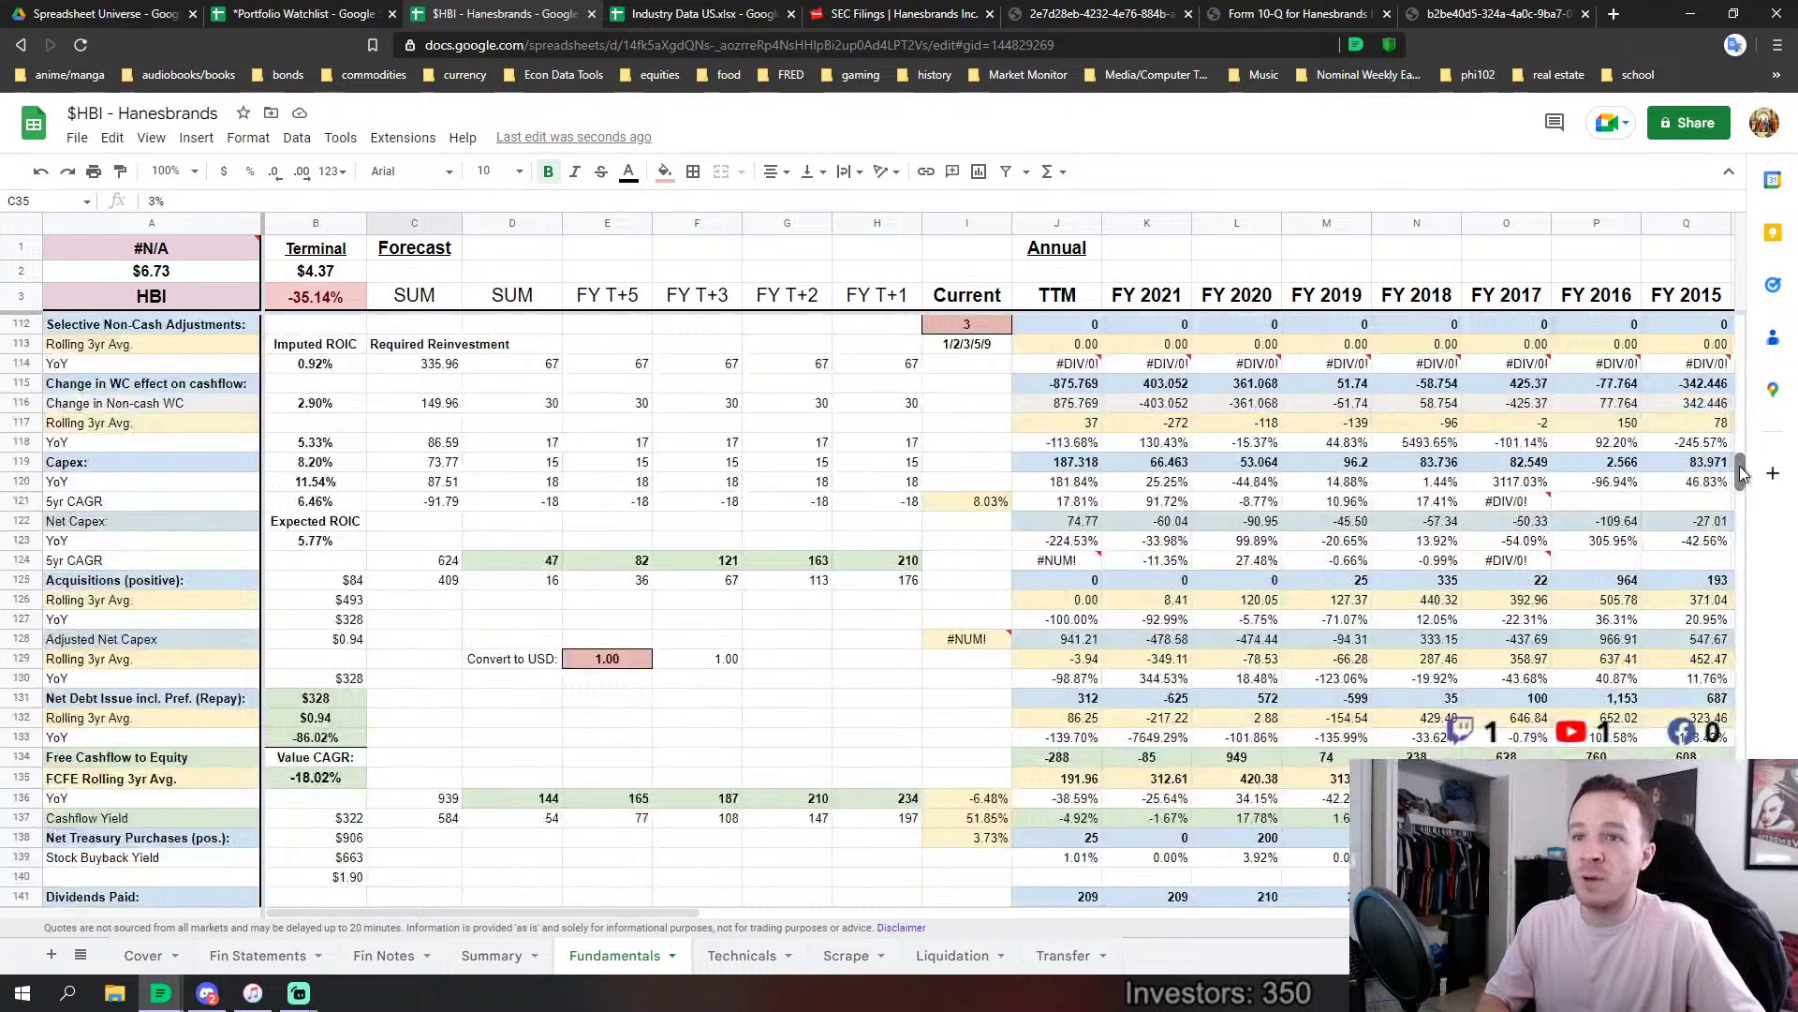
{"action": "left_click_drag", "start_coordinate": [593, 914], "coordinate": [743, 879]}
{"action": "left_click_drag", "start_coordinate": [971, 580], "coordinate": [1384, 585]}
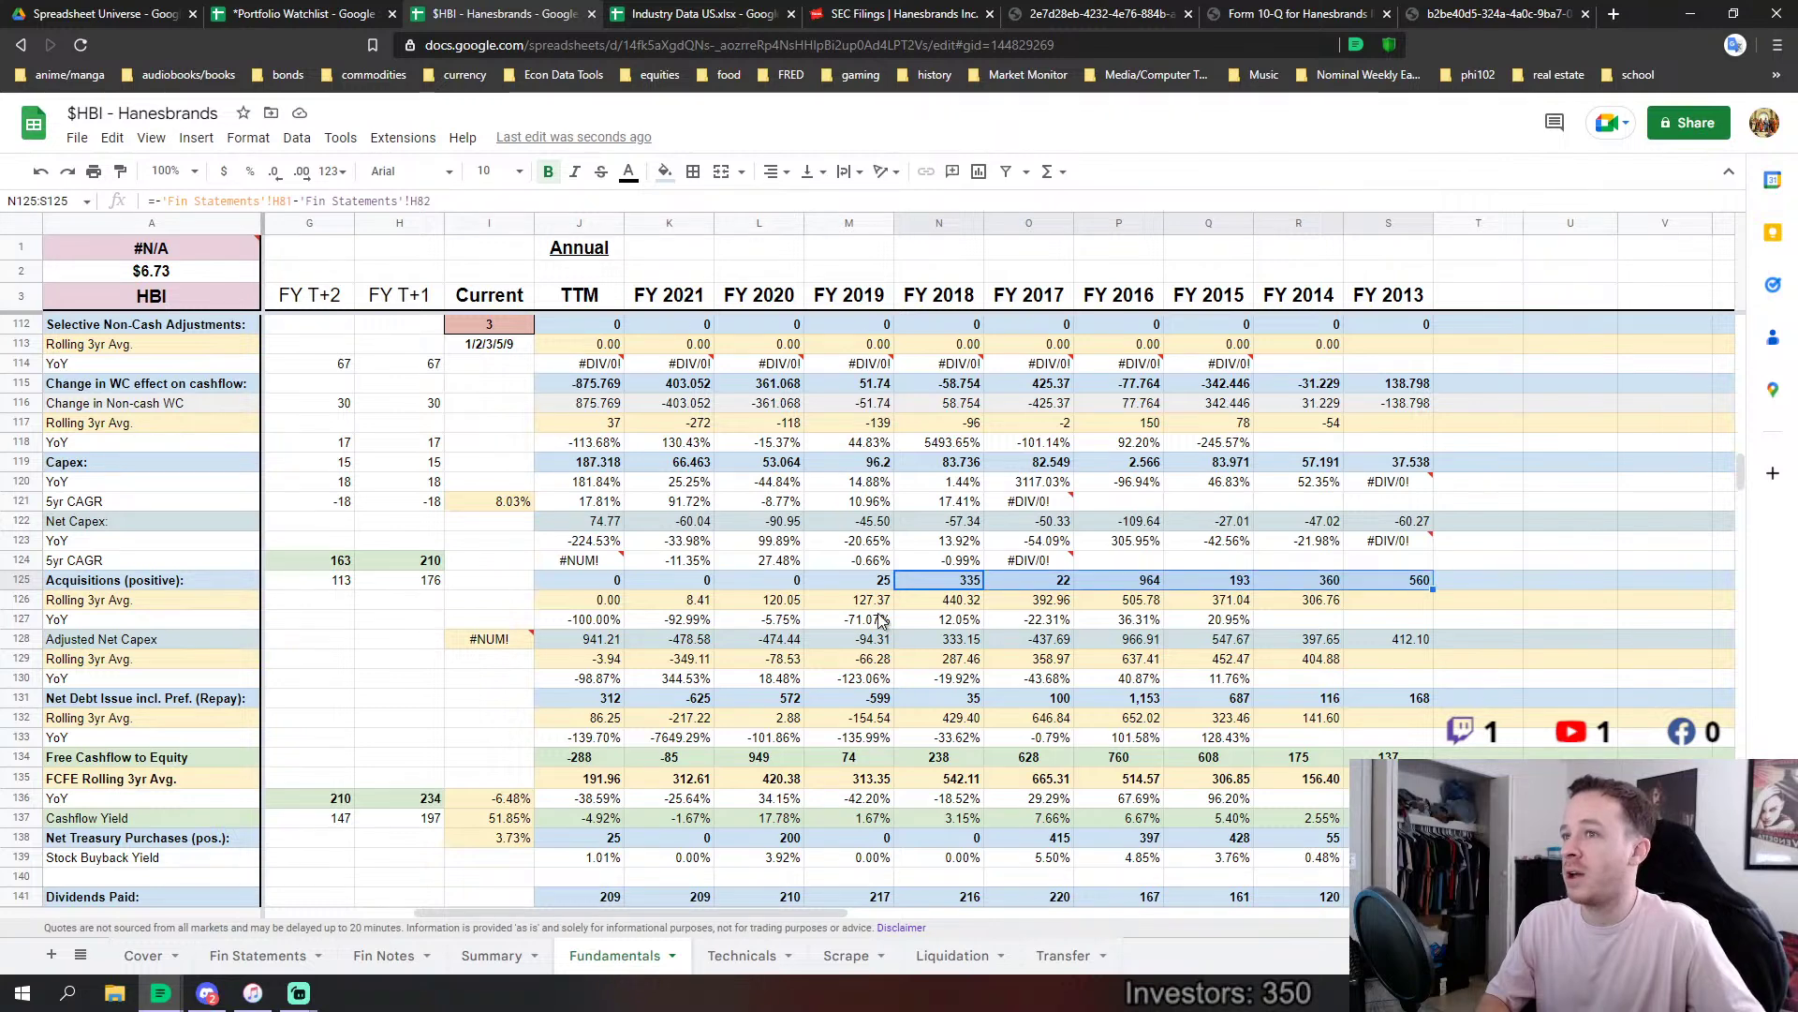
{"action": "left_click", "coordinate": [947, 586]}
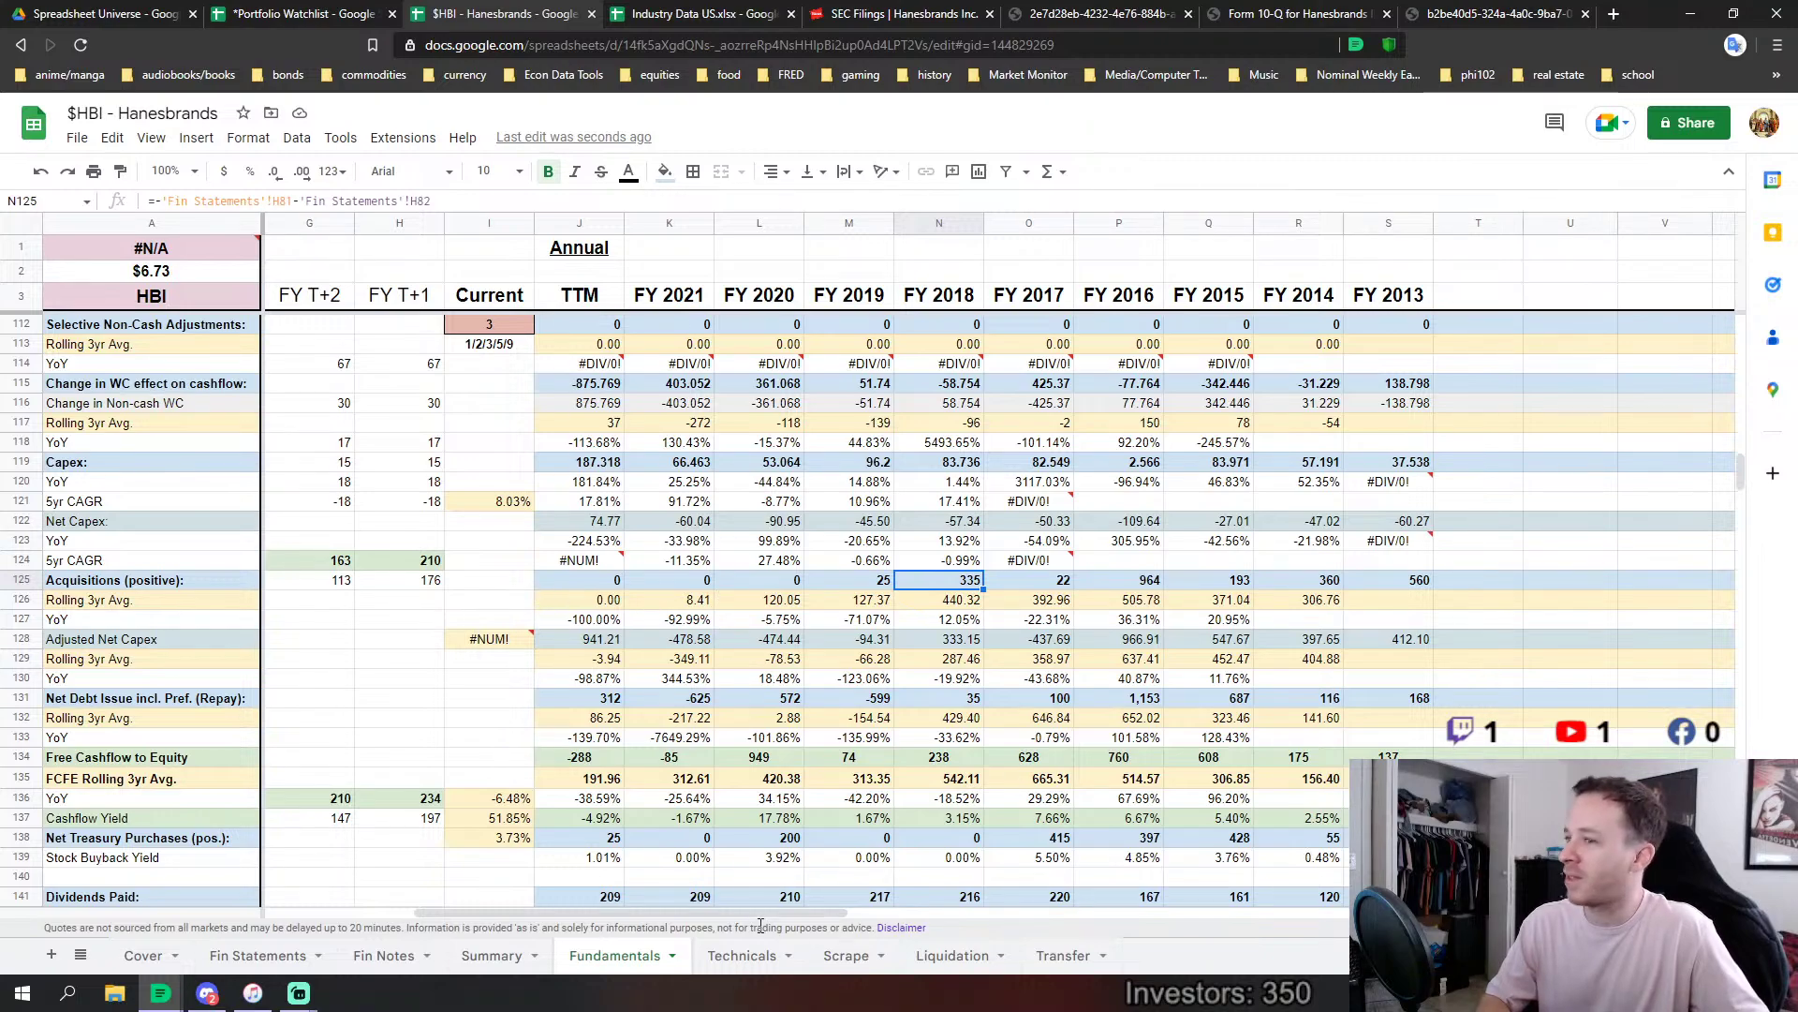
Review the Forecast columns' Revenue Projection CAGRs, Model Distribution weights, Interest Expense and corrected operating income scenarios.
{"action": "left_click_drag", "start_coordinate": [731, 914], "coordinate": [481, 670]}
{"action": "scroll", "coordinate": [498, 643], "scroll_direction": "up", "scroll_amount": 6}
{"action": "scroll", "coordinate": [498, 643], "scroll_direction": "up", "scroll_amount": 13}
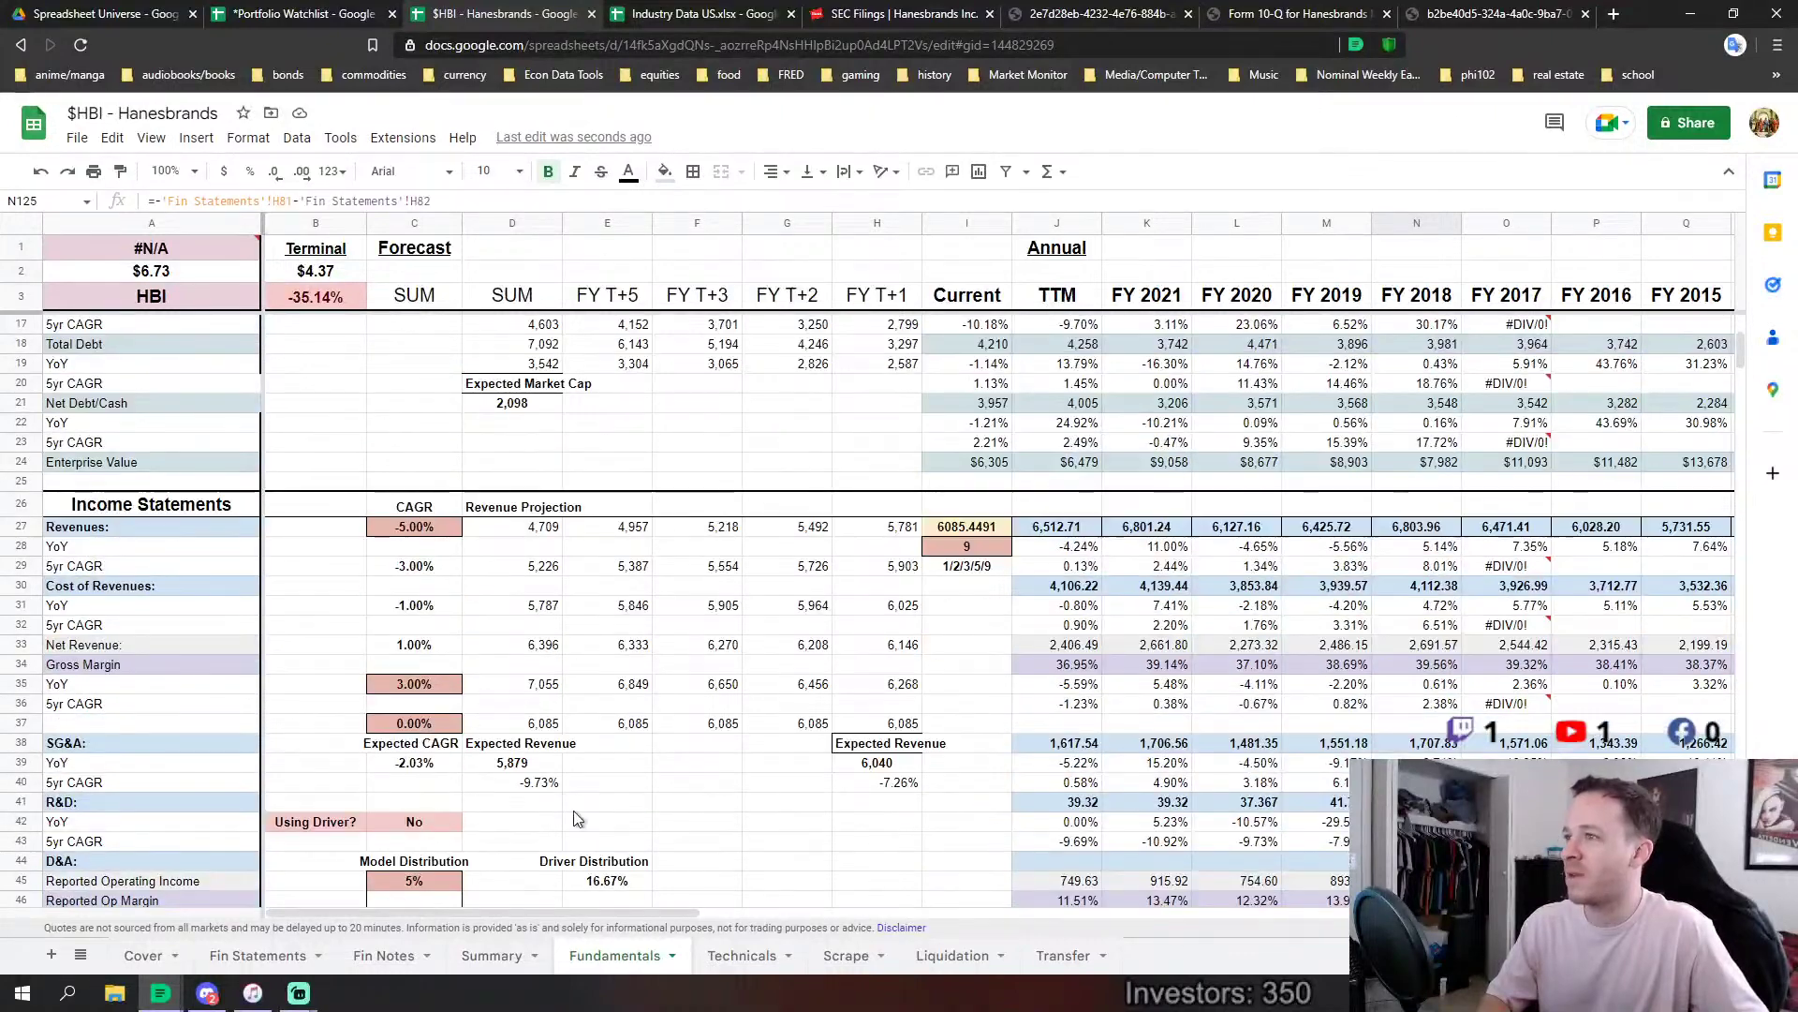
{"action": "scroll", "coordinate": [426, 716], "scroll_direction": "down", "scroll_amount": 2}
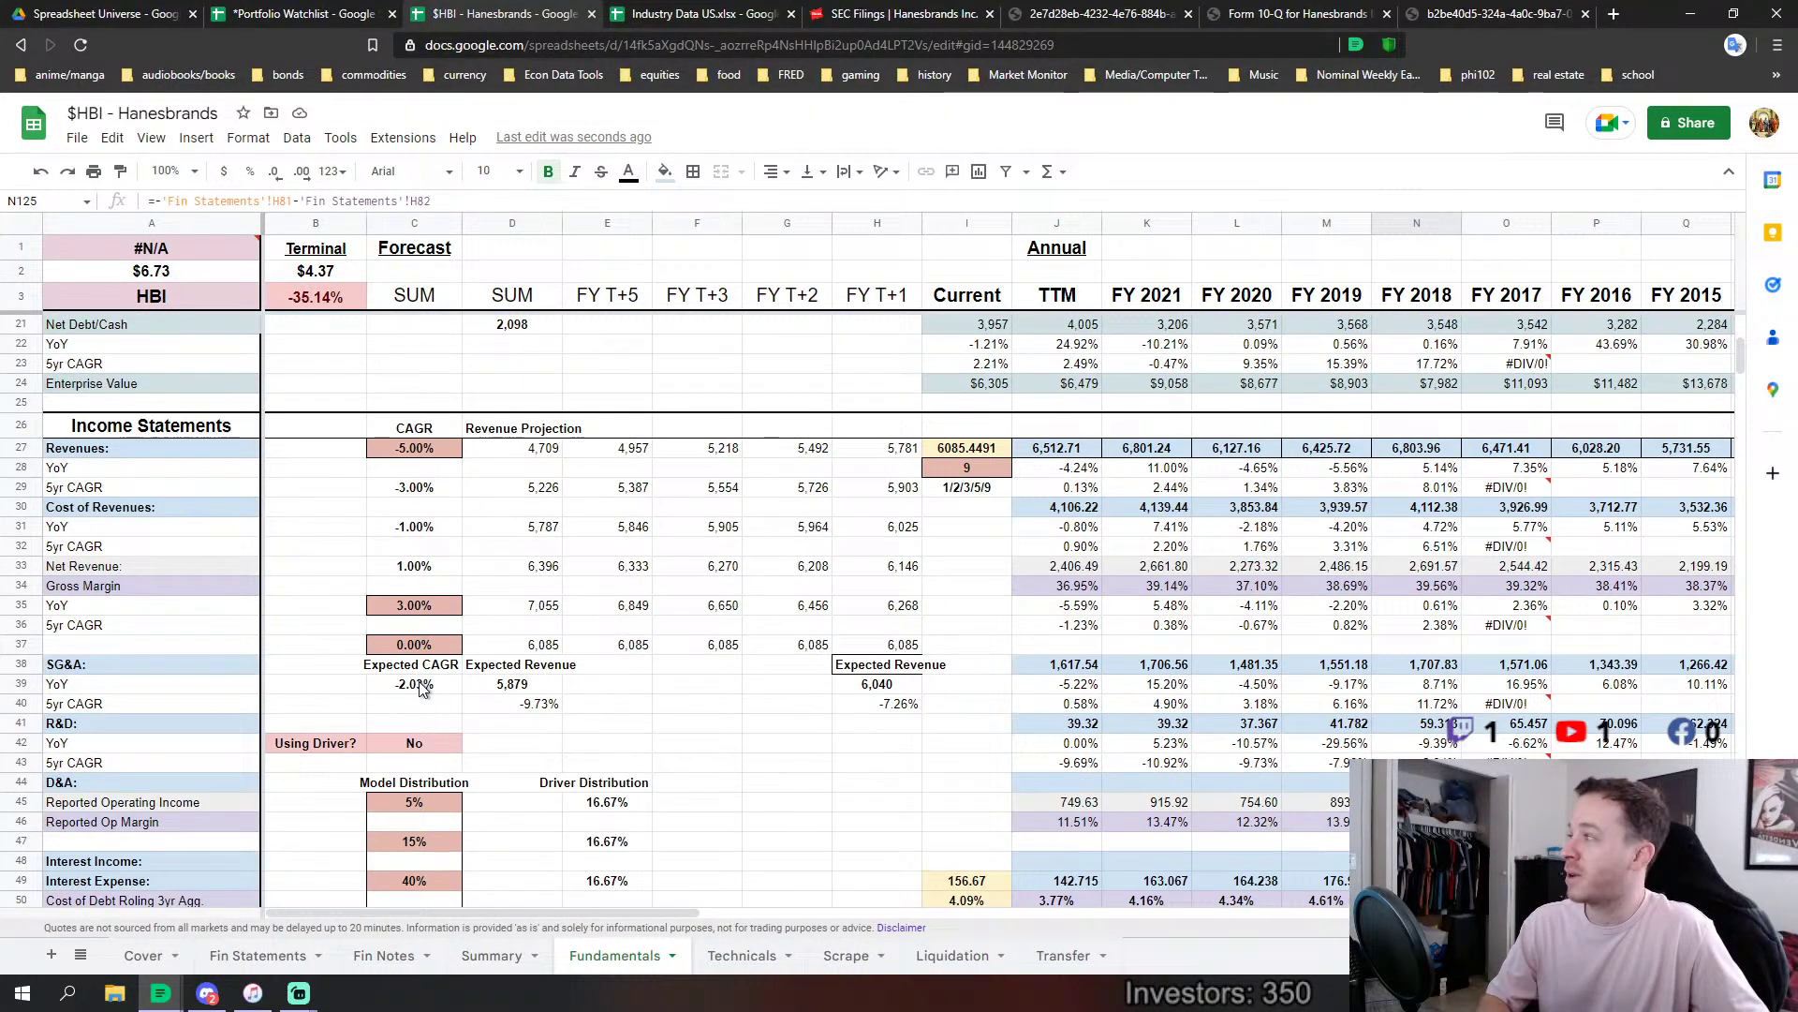
{"action": "scroll", "coordinate": [419, 683], "scroll_direction": "down", "scroll_amount": 5}
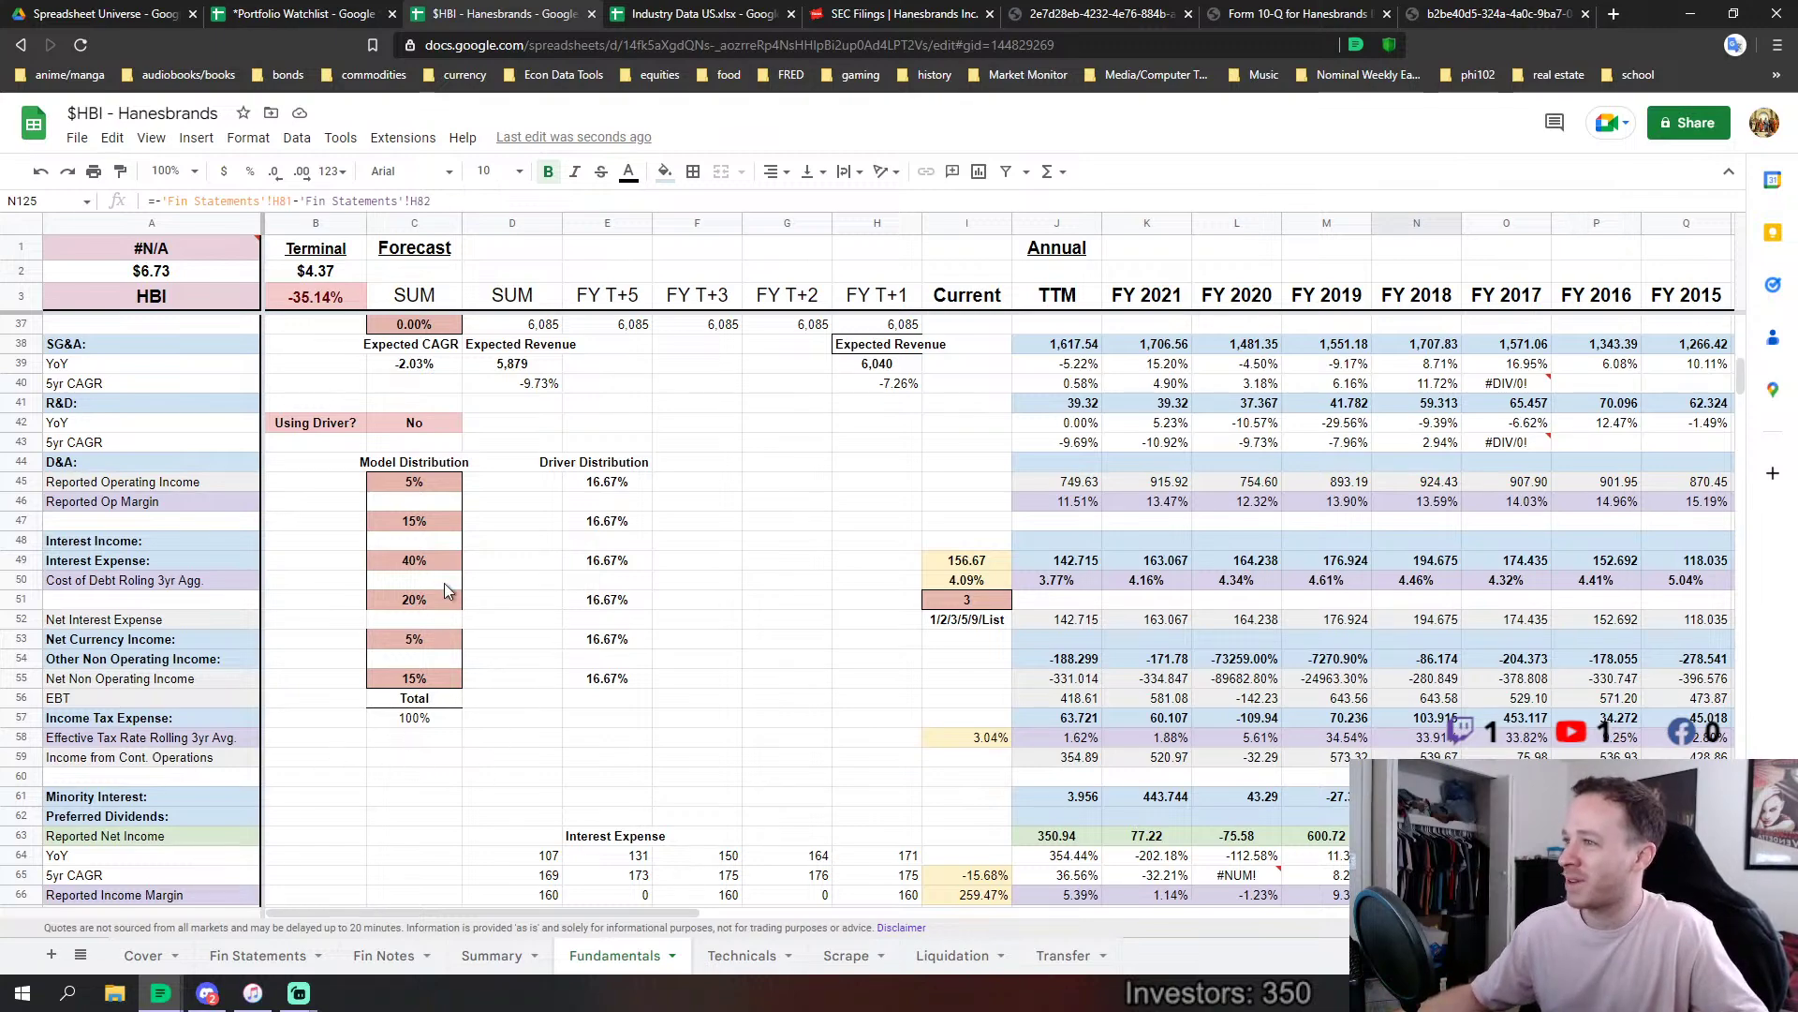
{"action": "scroll", "coordinate": [478, 621], "scroll_direction": "down", "scroll_amount": 5}
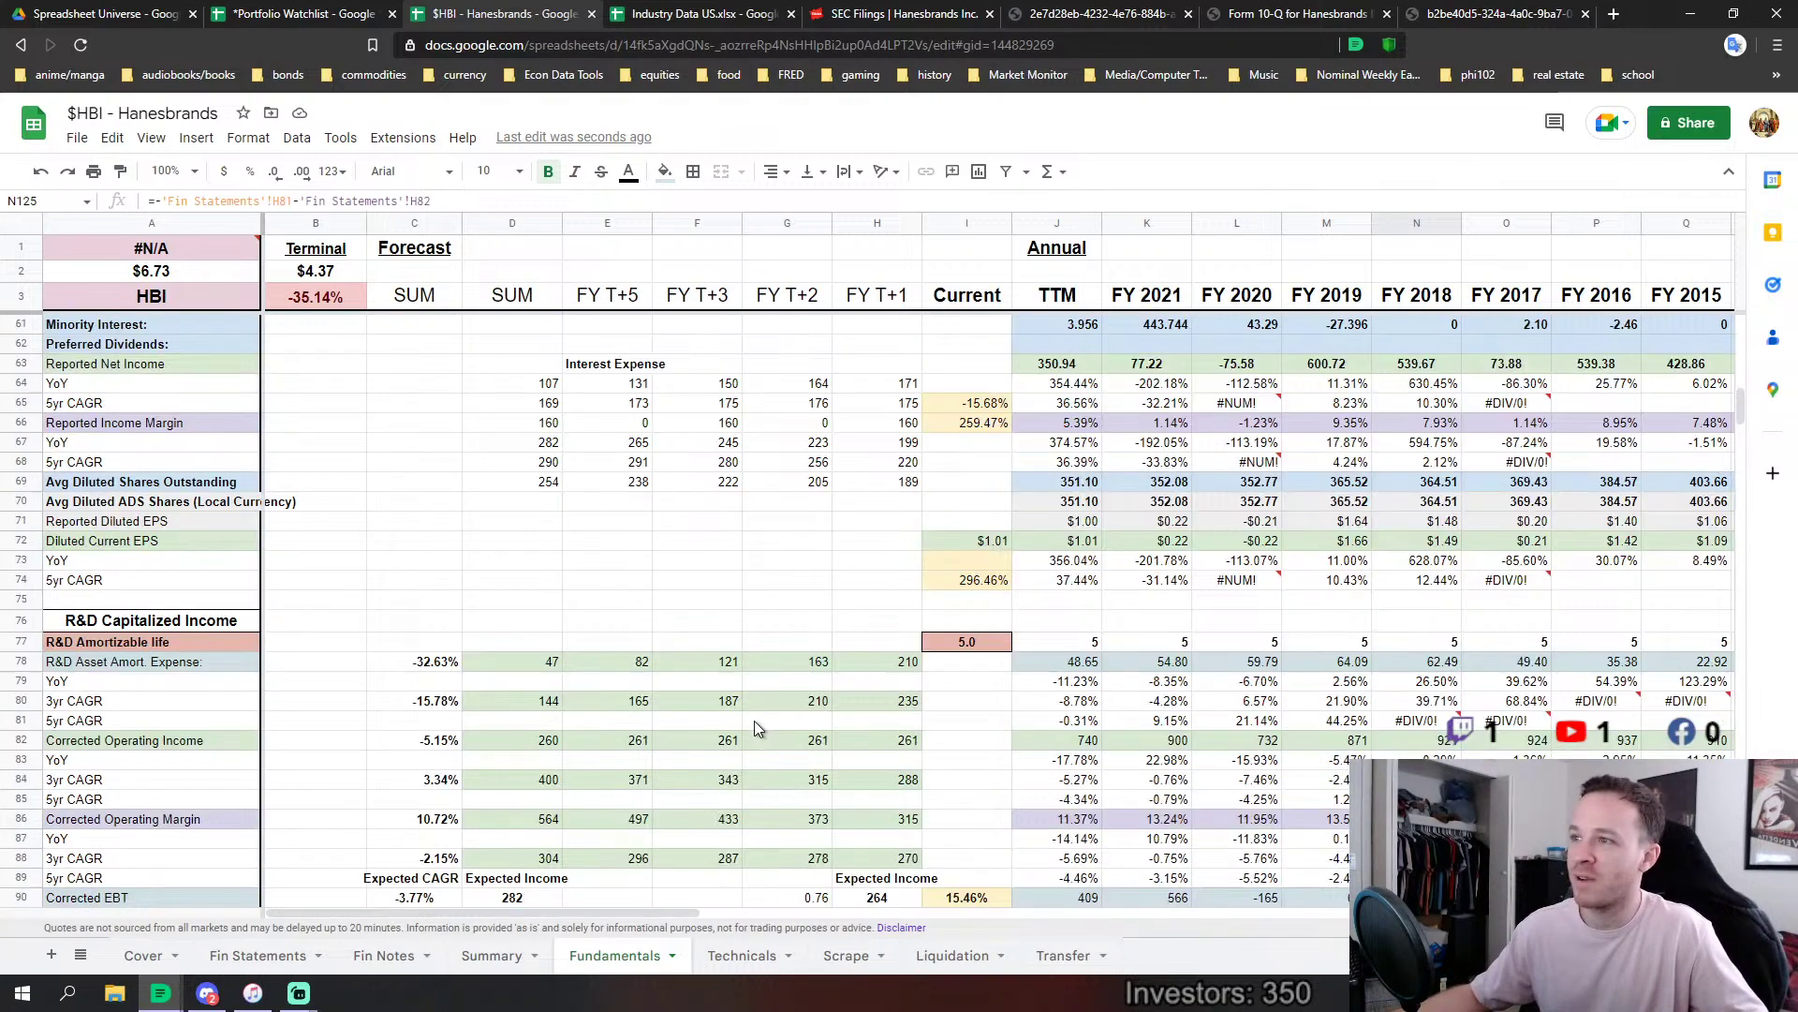
Examine the Interest Expense and Cost of Debt Rolling 3yr Agg. figures for FY 2018 and FY 2019 in the Income Statements section.
{"action": "scroll", "coordinate": [705, 729], "scroll_direction": "up", "scroll_amount": 5}
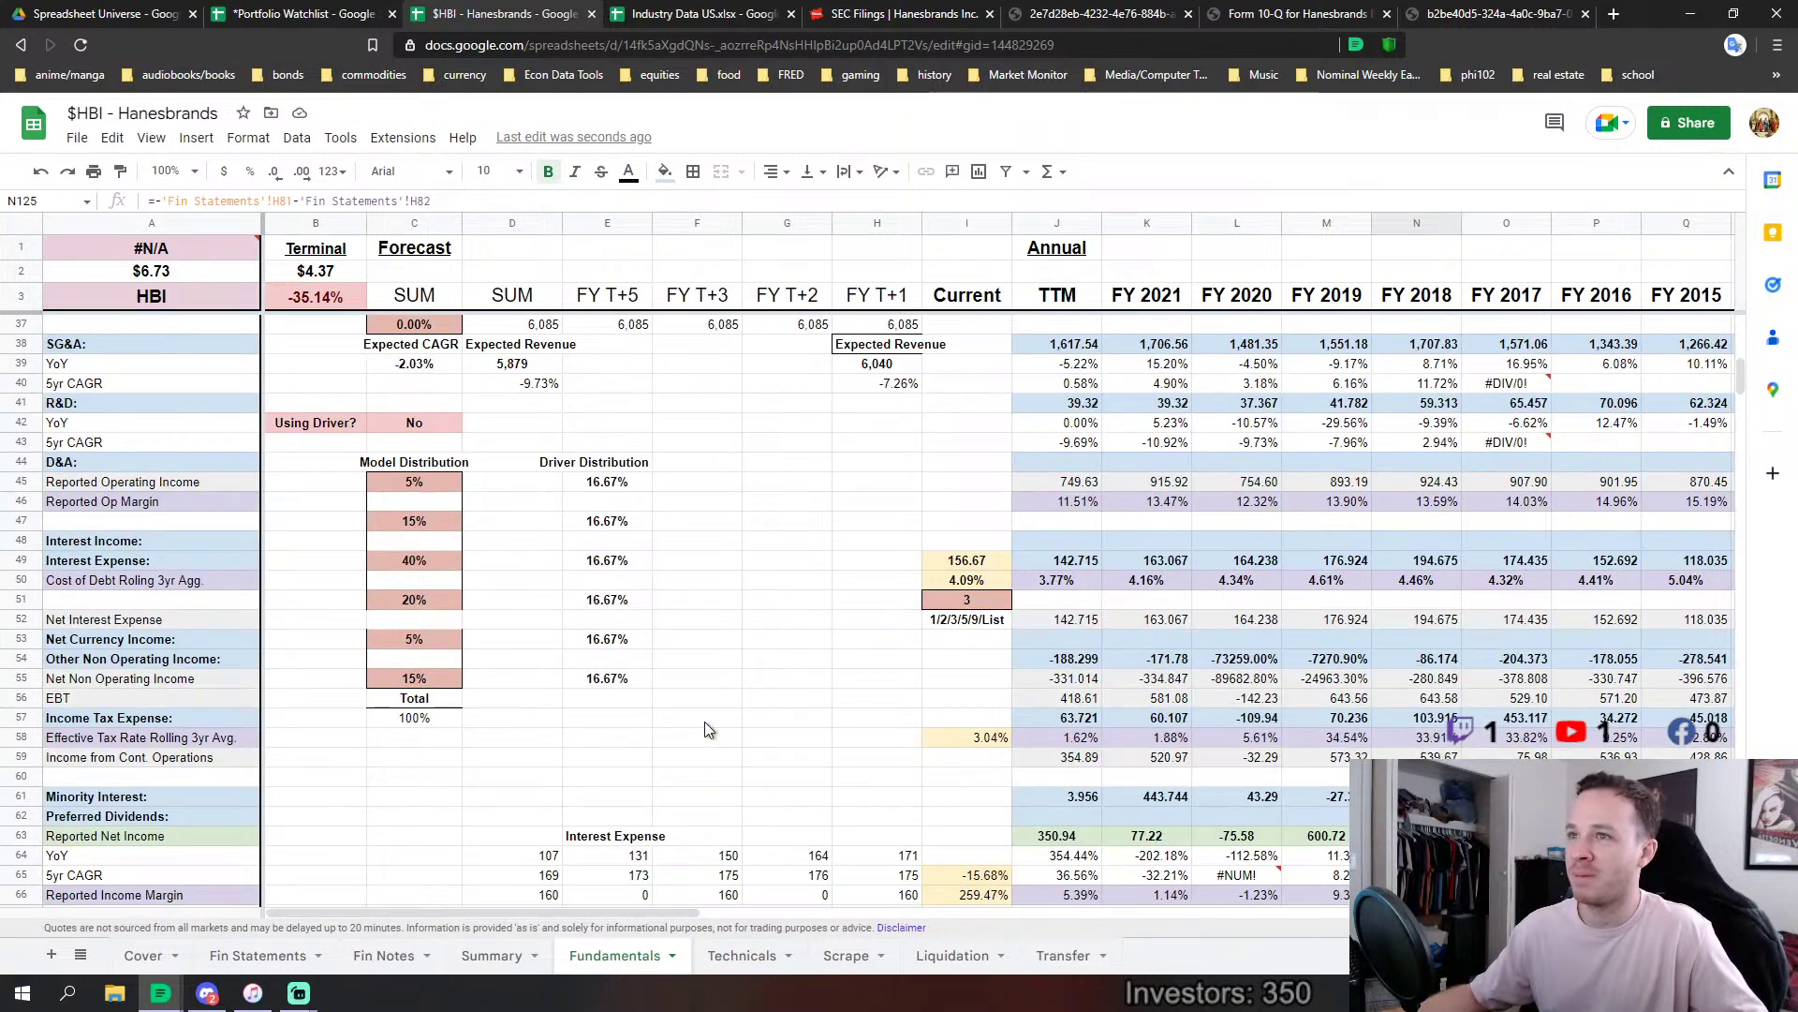
{"action": "scroll", "coordinate": [937, 683], "scroll_direction": "down", "scroll_amount": 1}
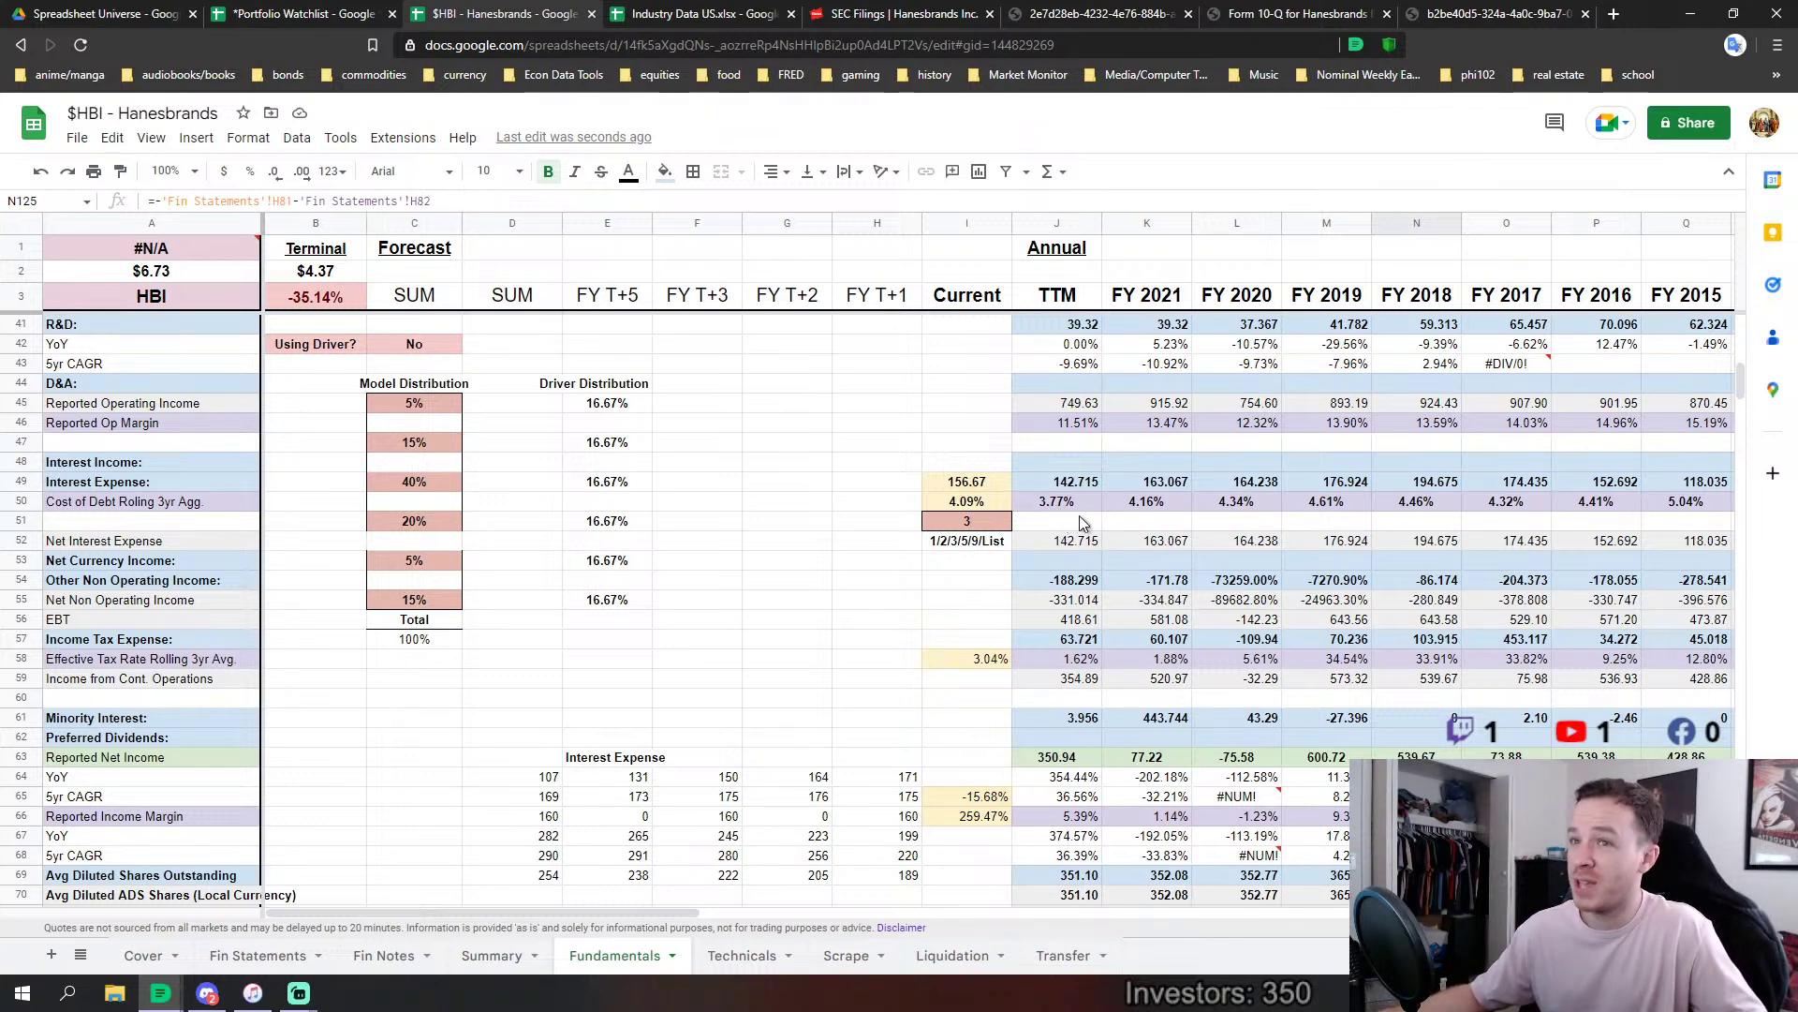
{"action": "left_click", "coordinate": [1417, 508]}
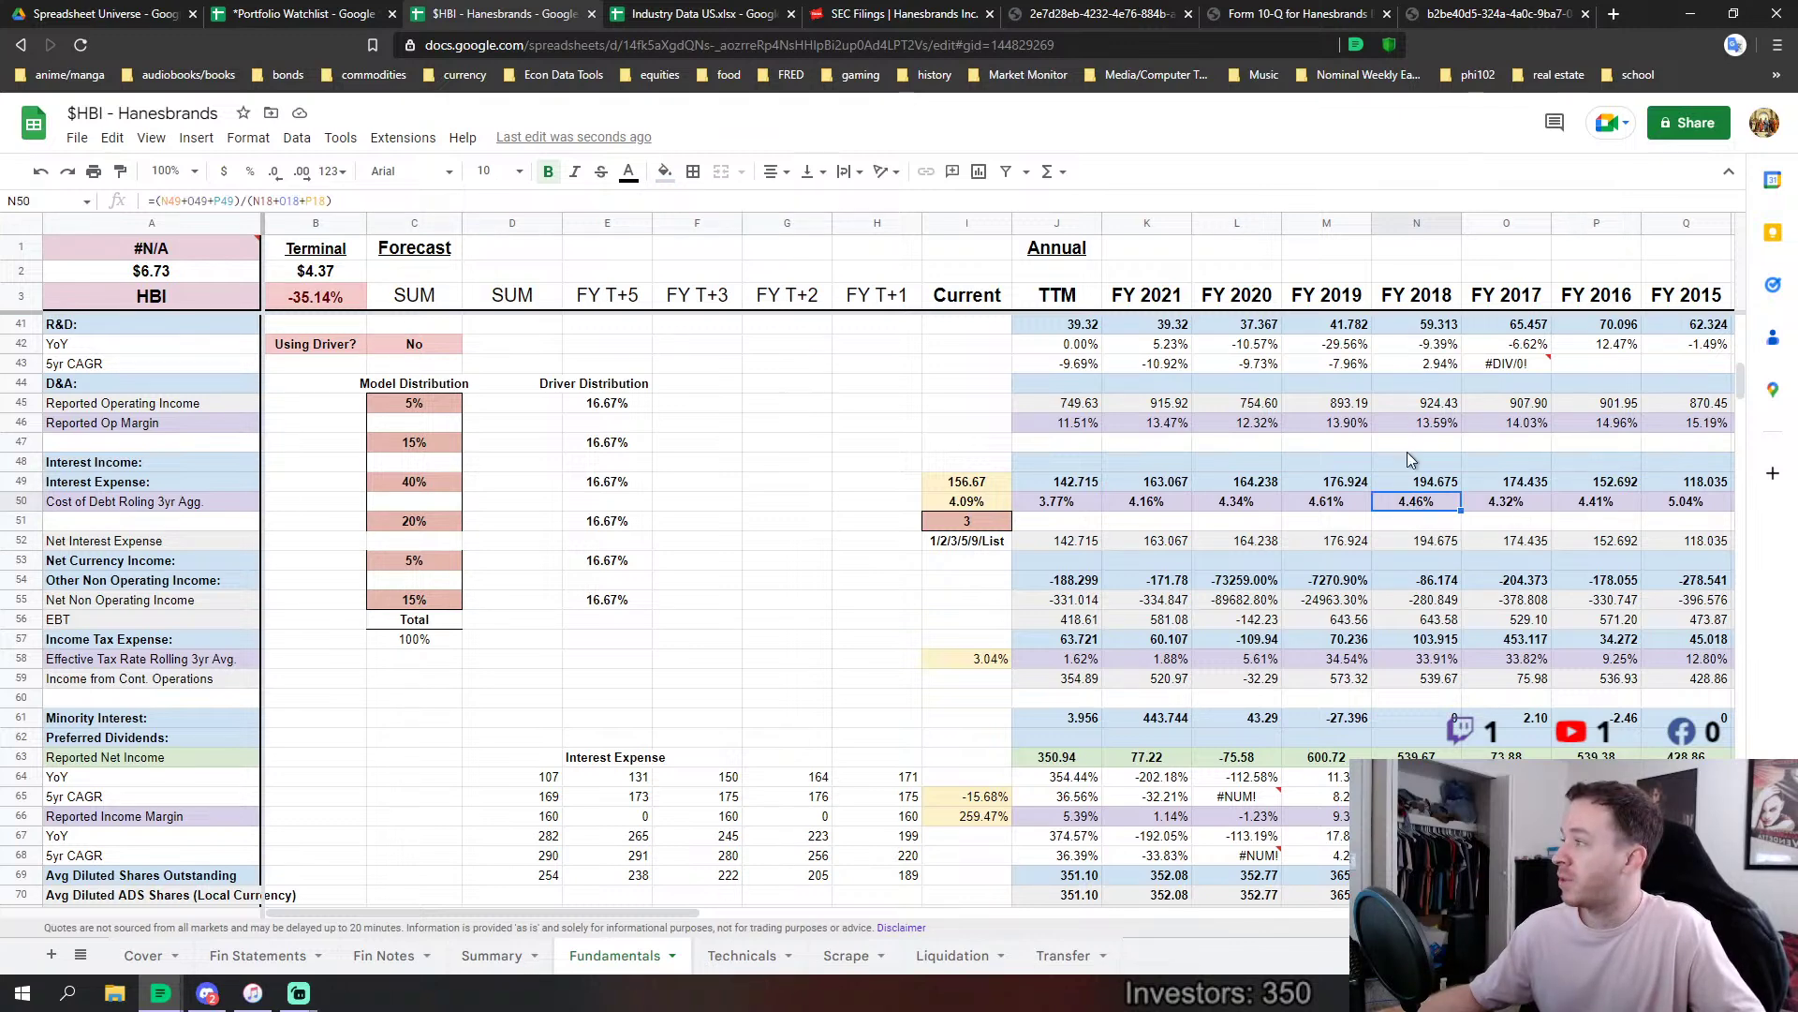
{"action": "left_click_drag", "start_coordinate": [1334, 511], "coordinate": [1374, 508]}
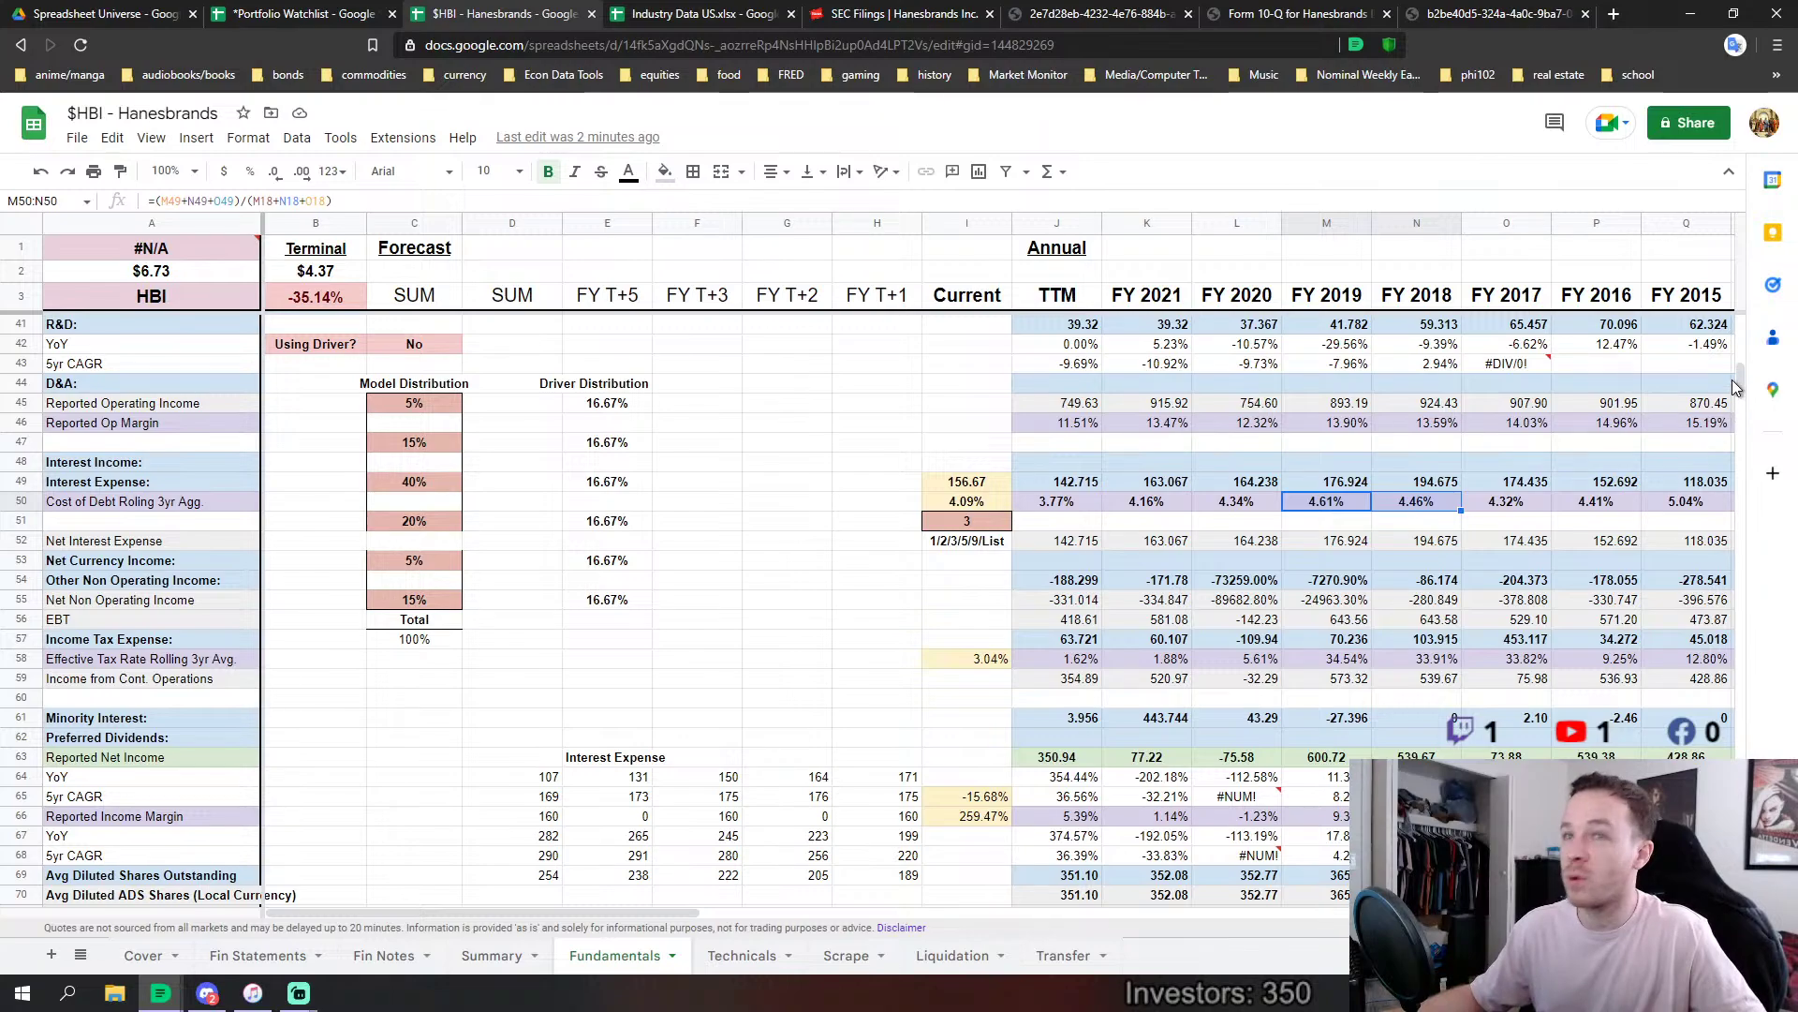
Compare the interest-expense-to-revenue ratios in row 104 for FY 2019, FY 2018 and TTM with the Expected Net Margin.
{"action": "scroll", "coordinate": [422, 723], "scroll_direction": "down", "scroll_amount": 5}
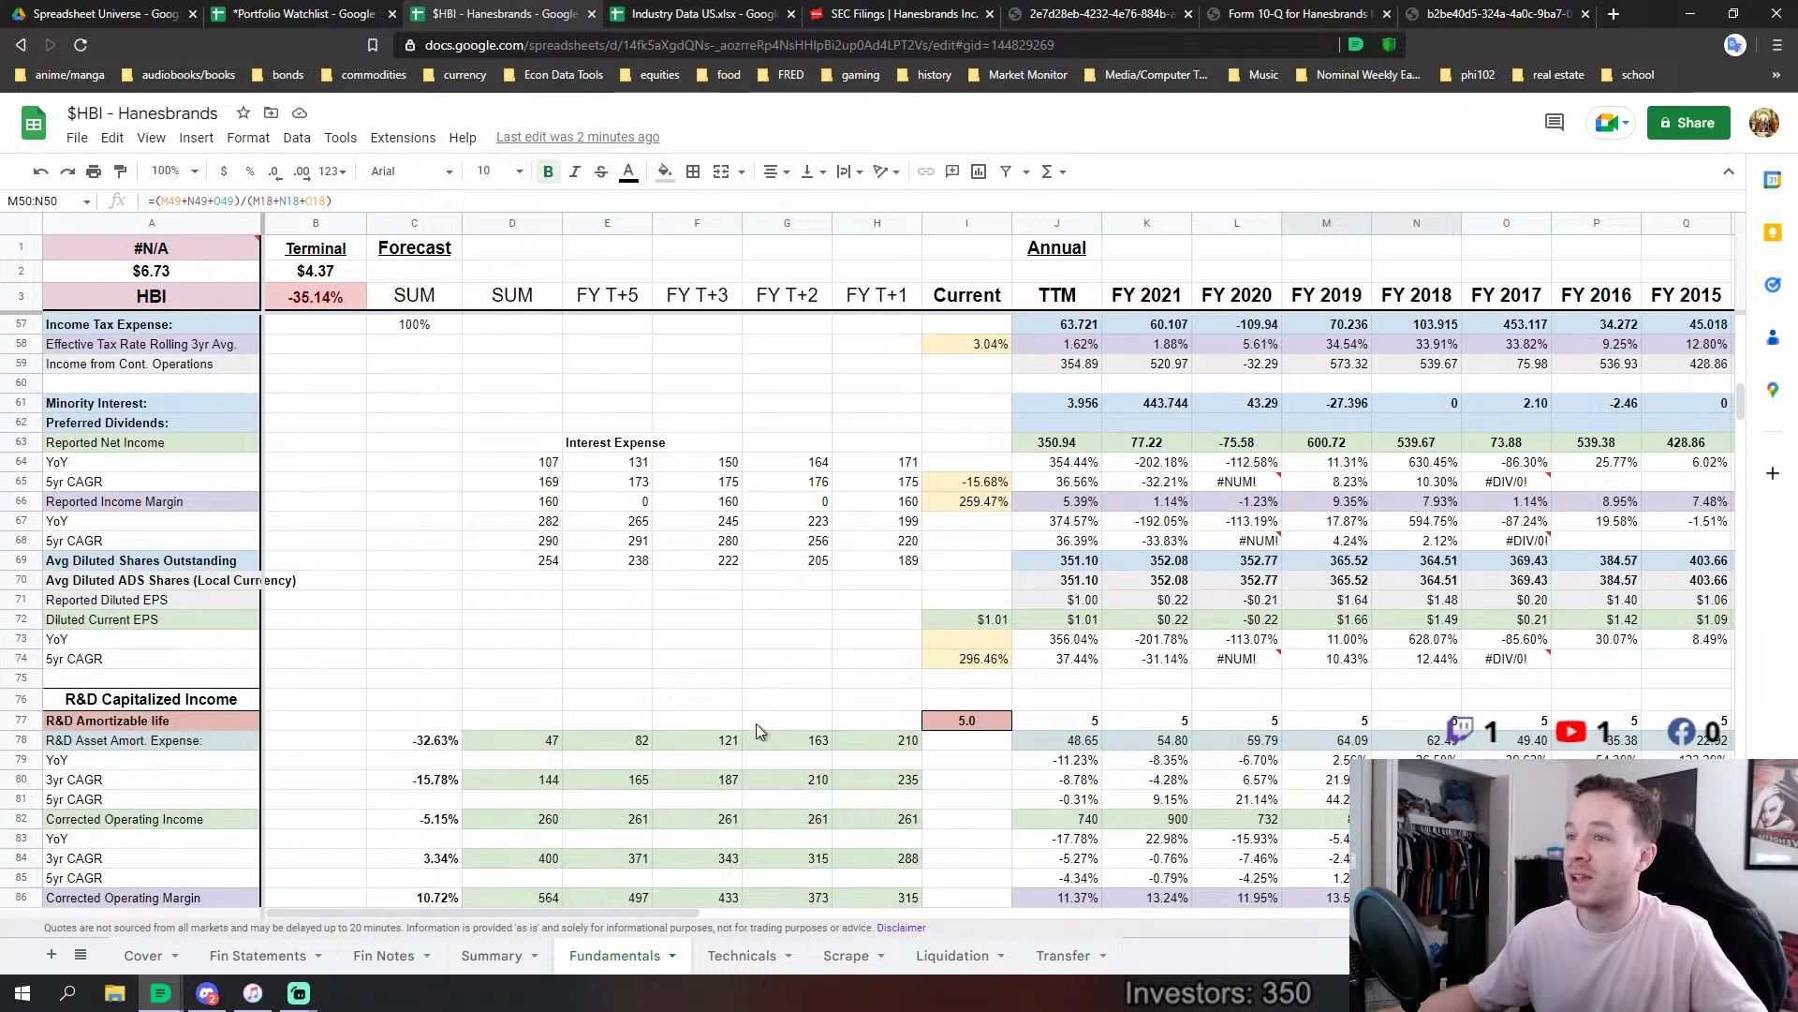
{"action": "scroll", "coordinate": [734, 730], "scroll_direction": "down", "scroll_amount": 10}
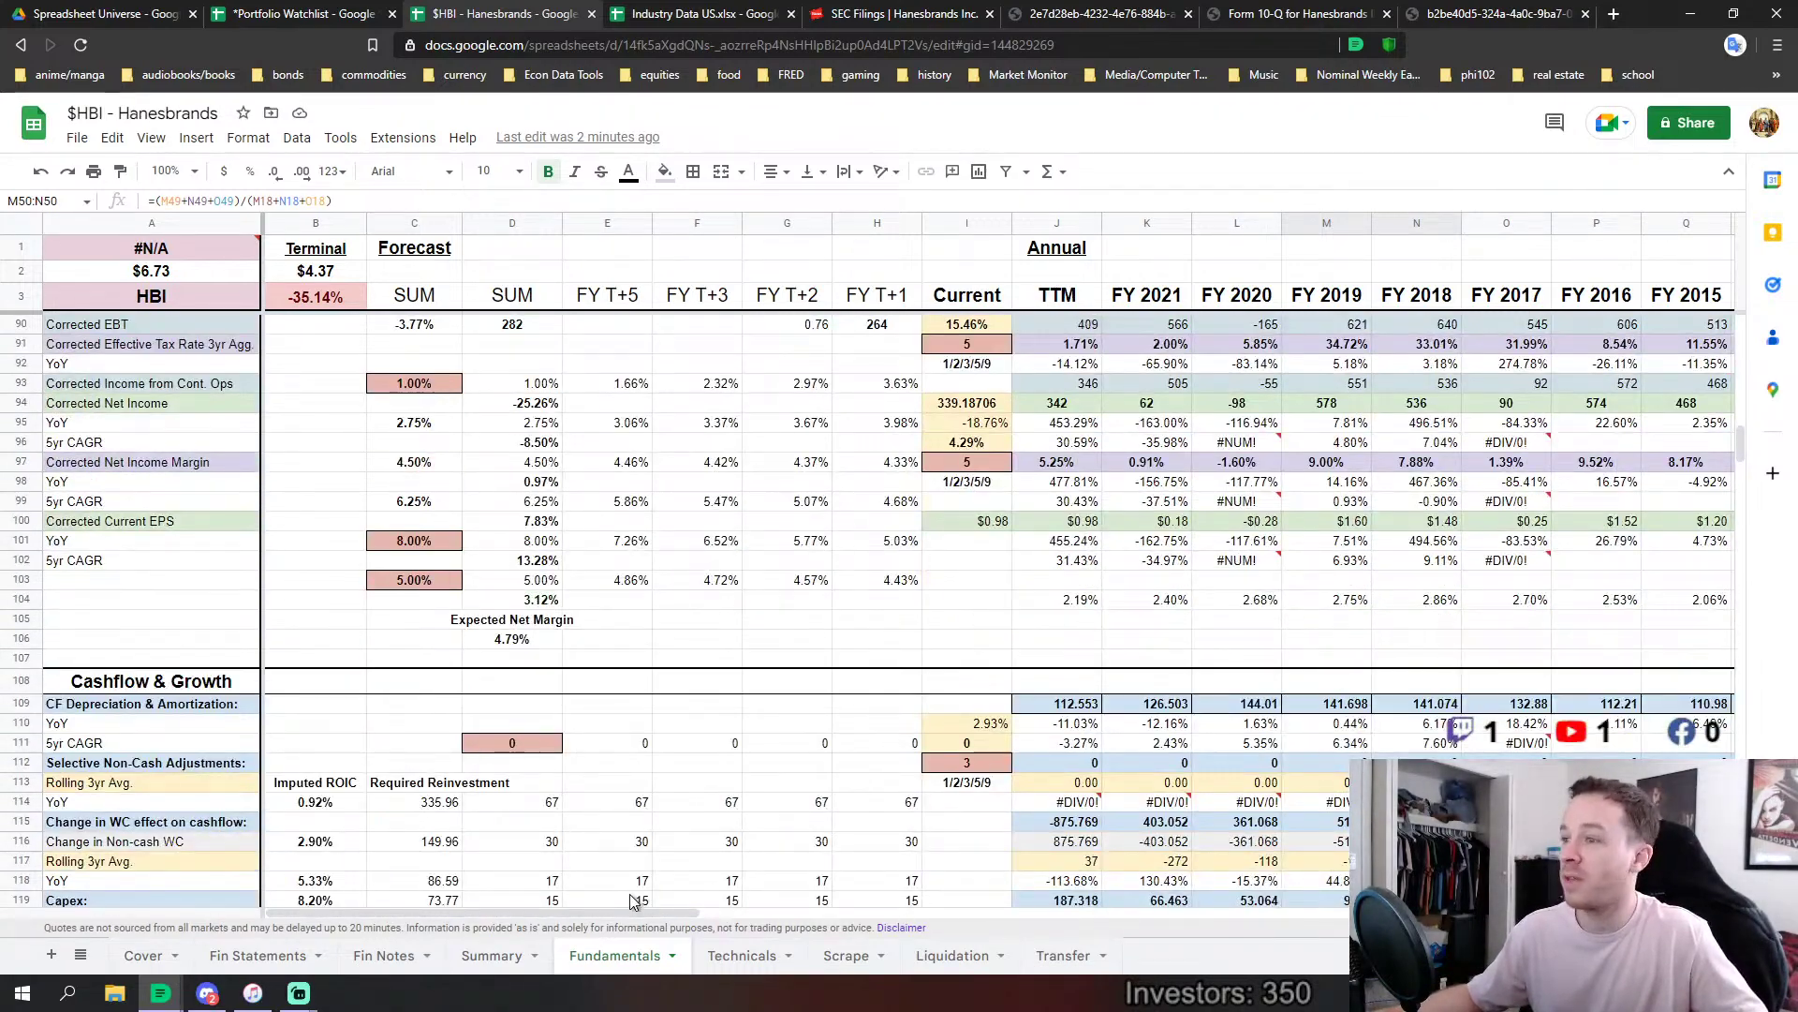
{"action": "left_click_drag", "start_coordinate": [687, 908], "coordinate": [814, 910]}
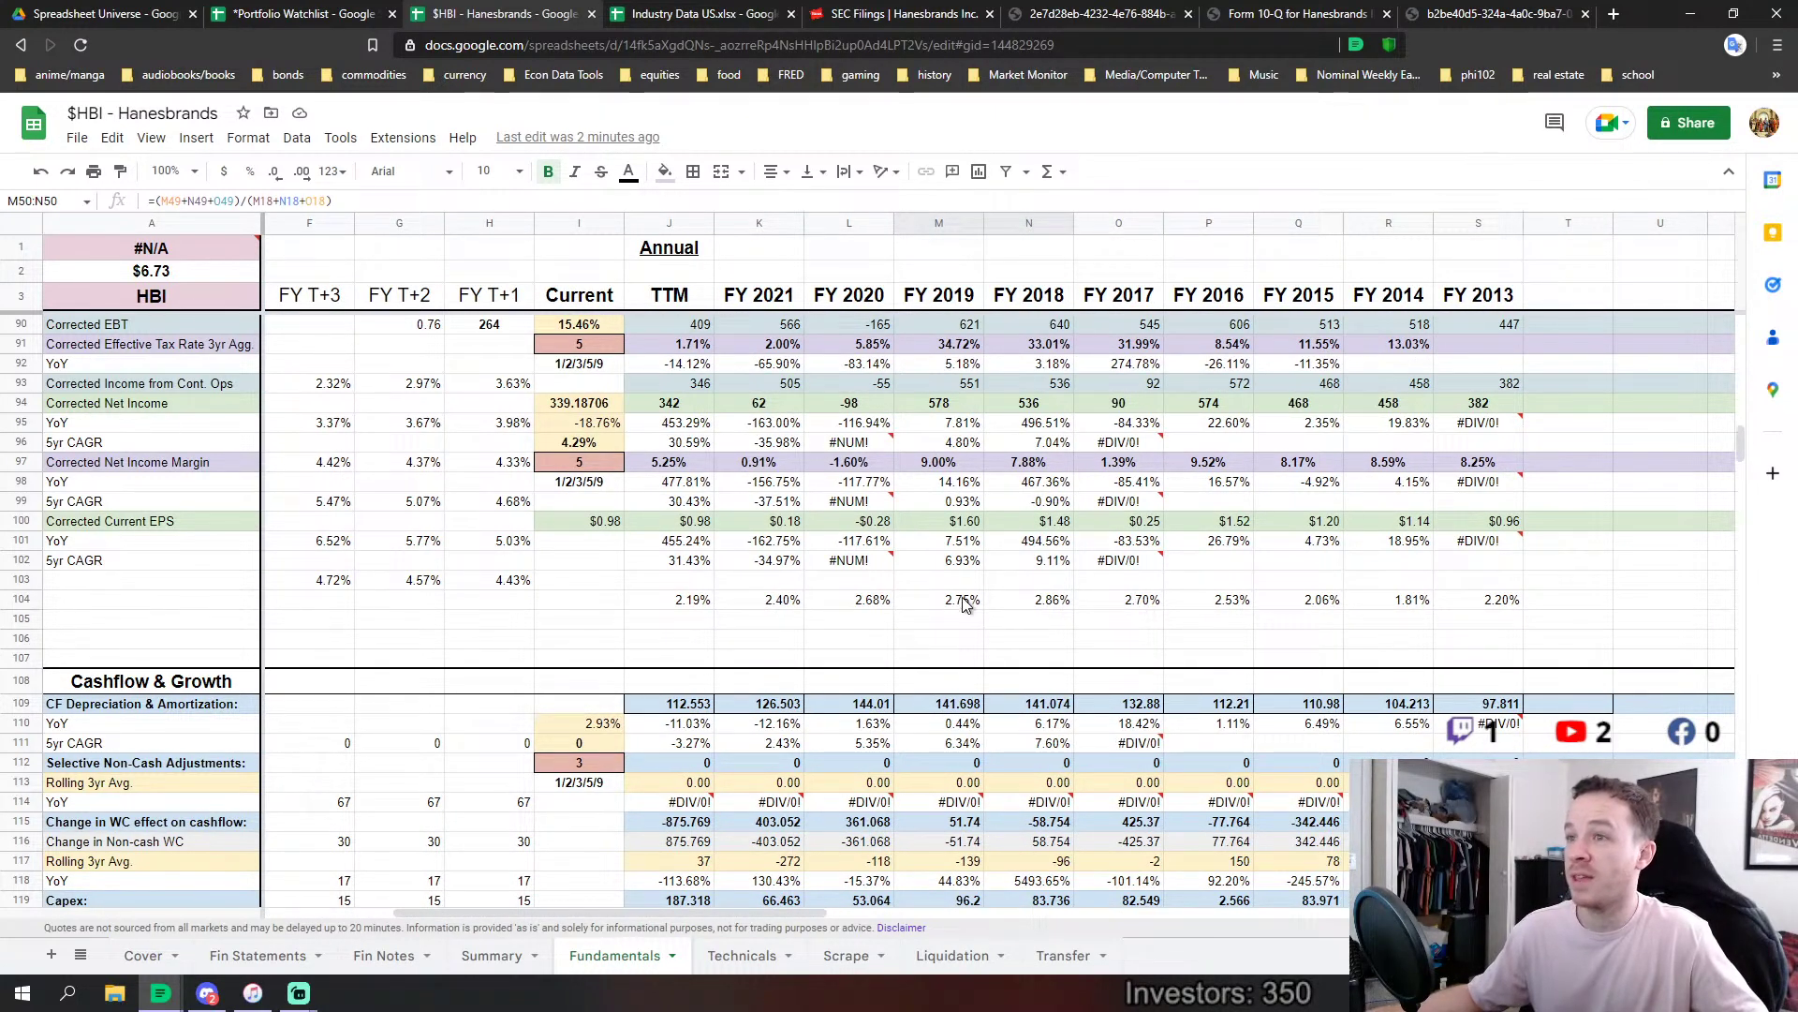
{"action": "left_click_drag", "start_coordinate": [960, 600], "coordinate": [1034, 601]}
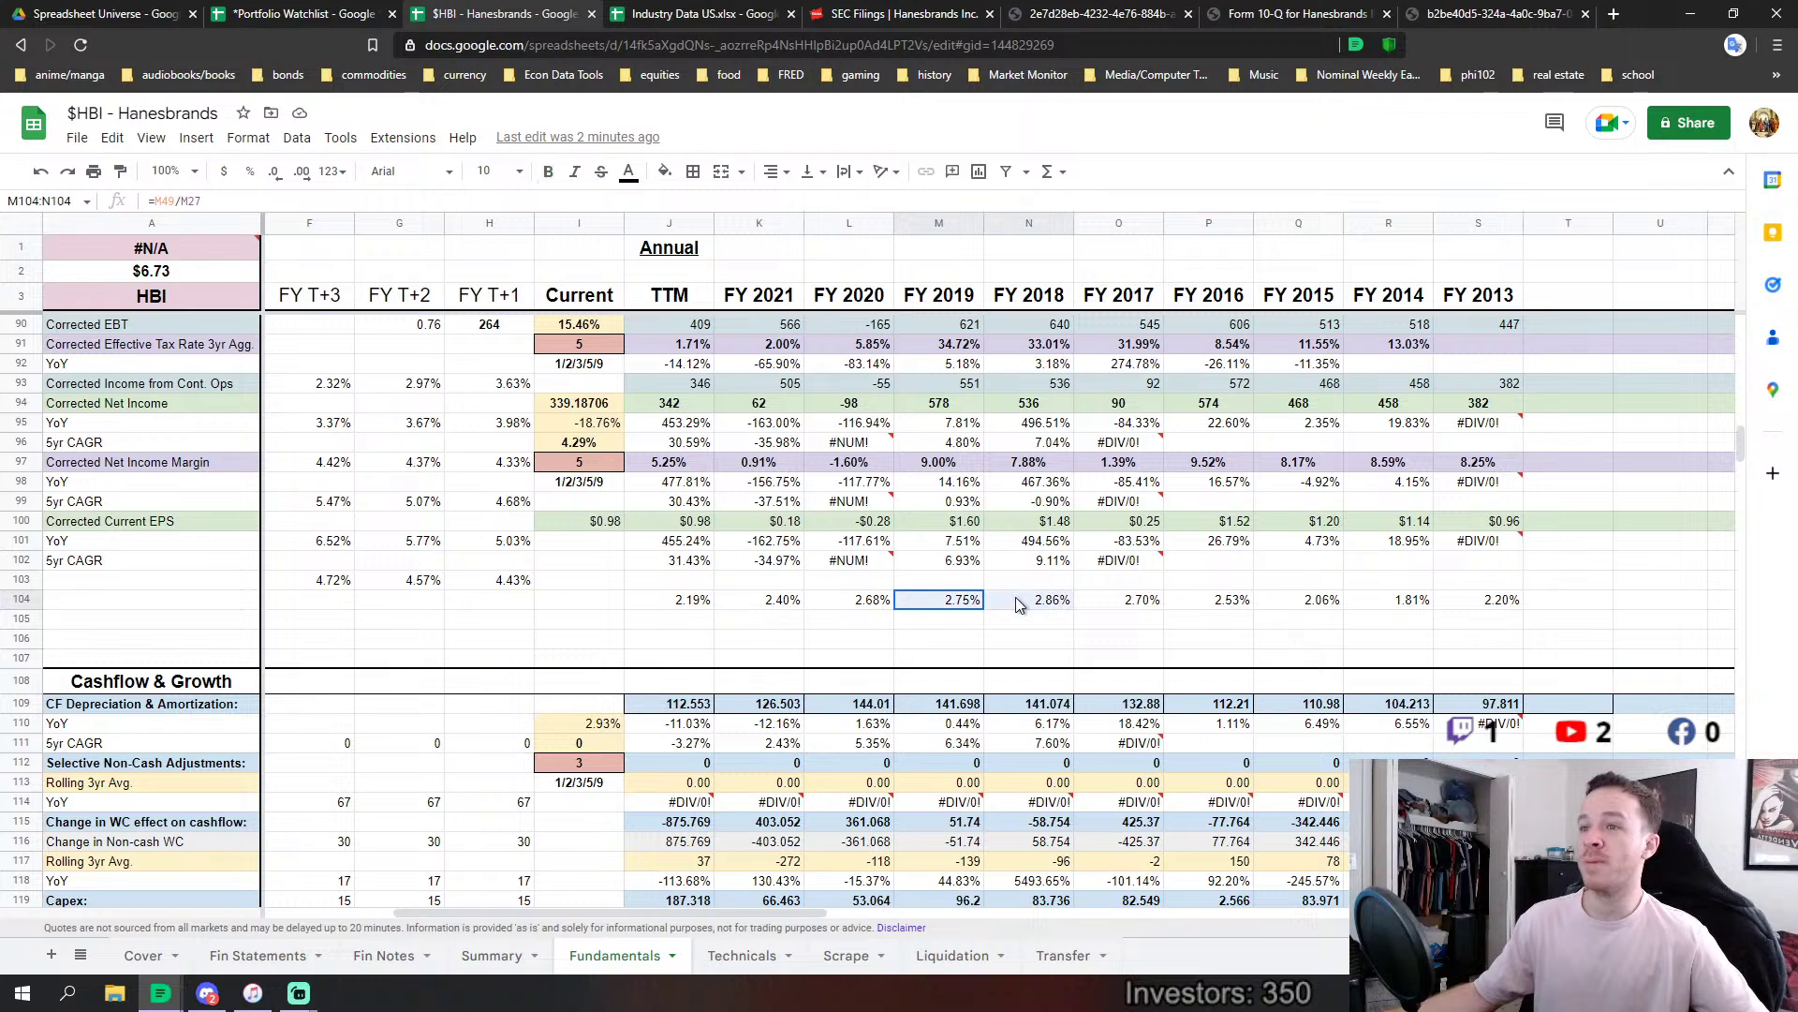
{"action": "left_click", "coordinate": [668, 600]}
{"action": "left_click_drag", "start_coordinate": [728, 910], "coordinate": [637, 911]}
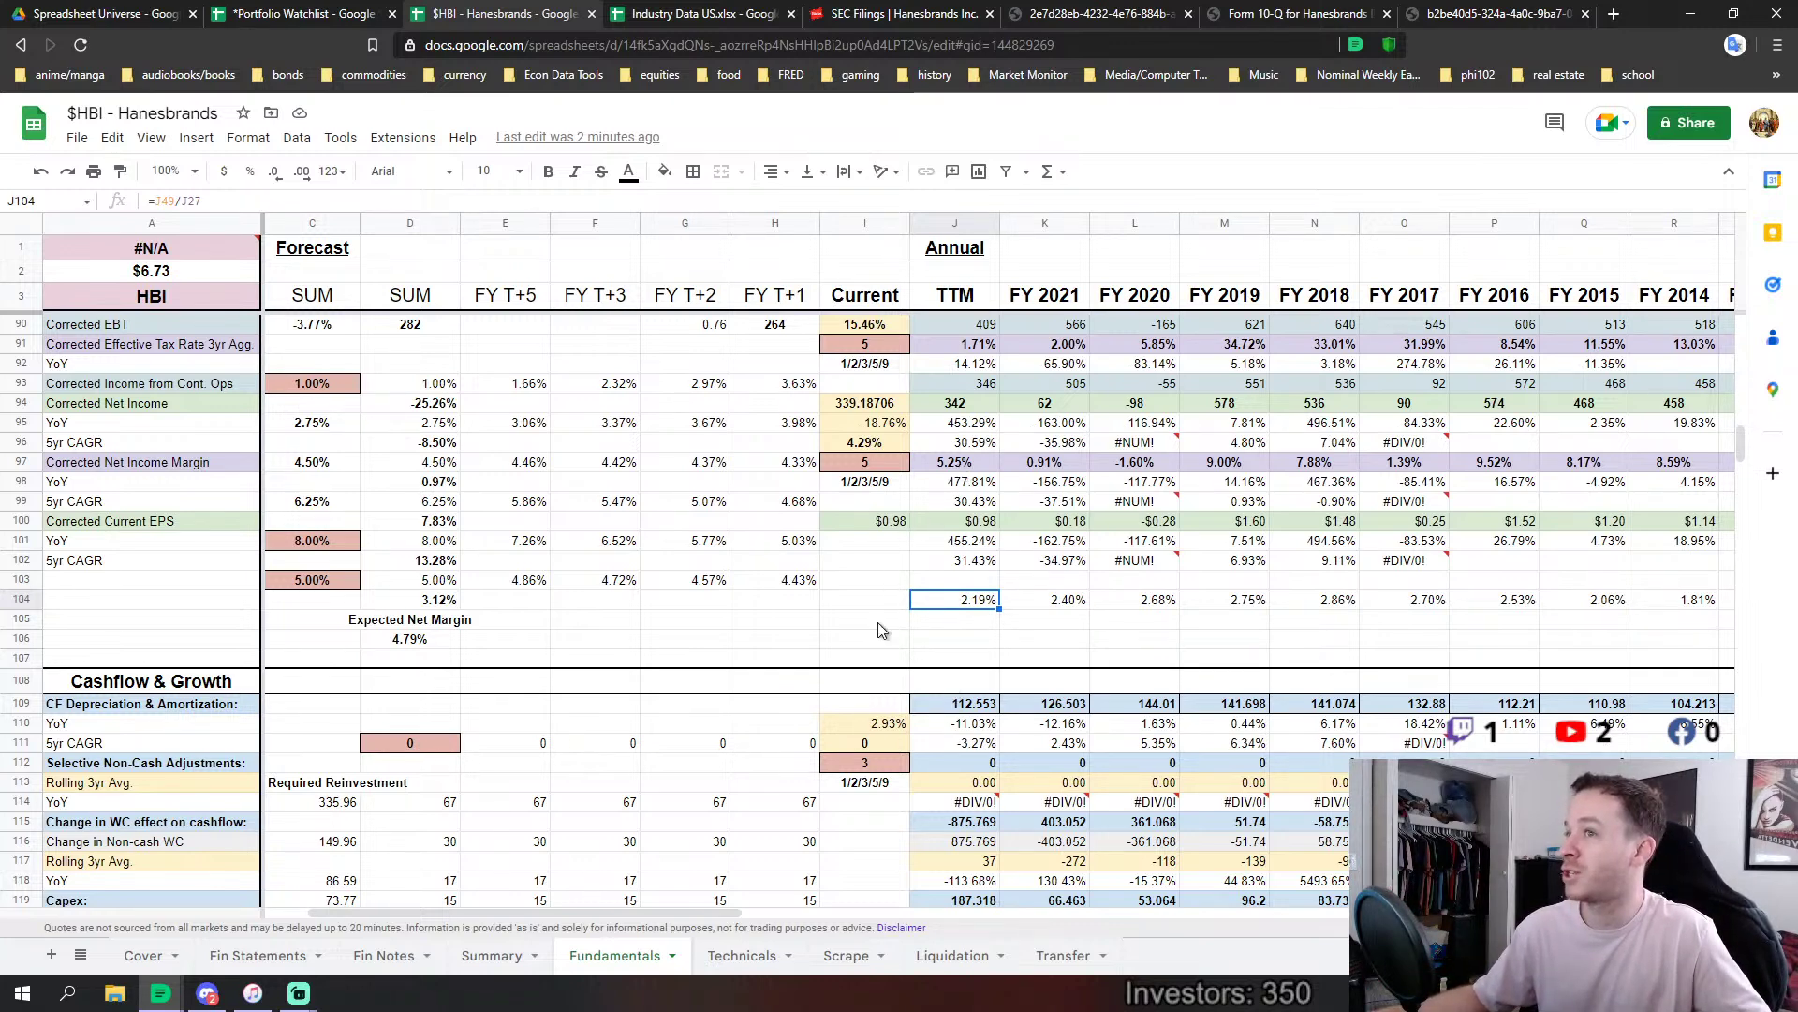
{"action": "left_click_drag", "start_coordinate": [508, 908], "coordinate": [465, 909]}
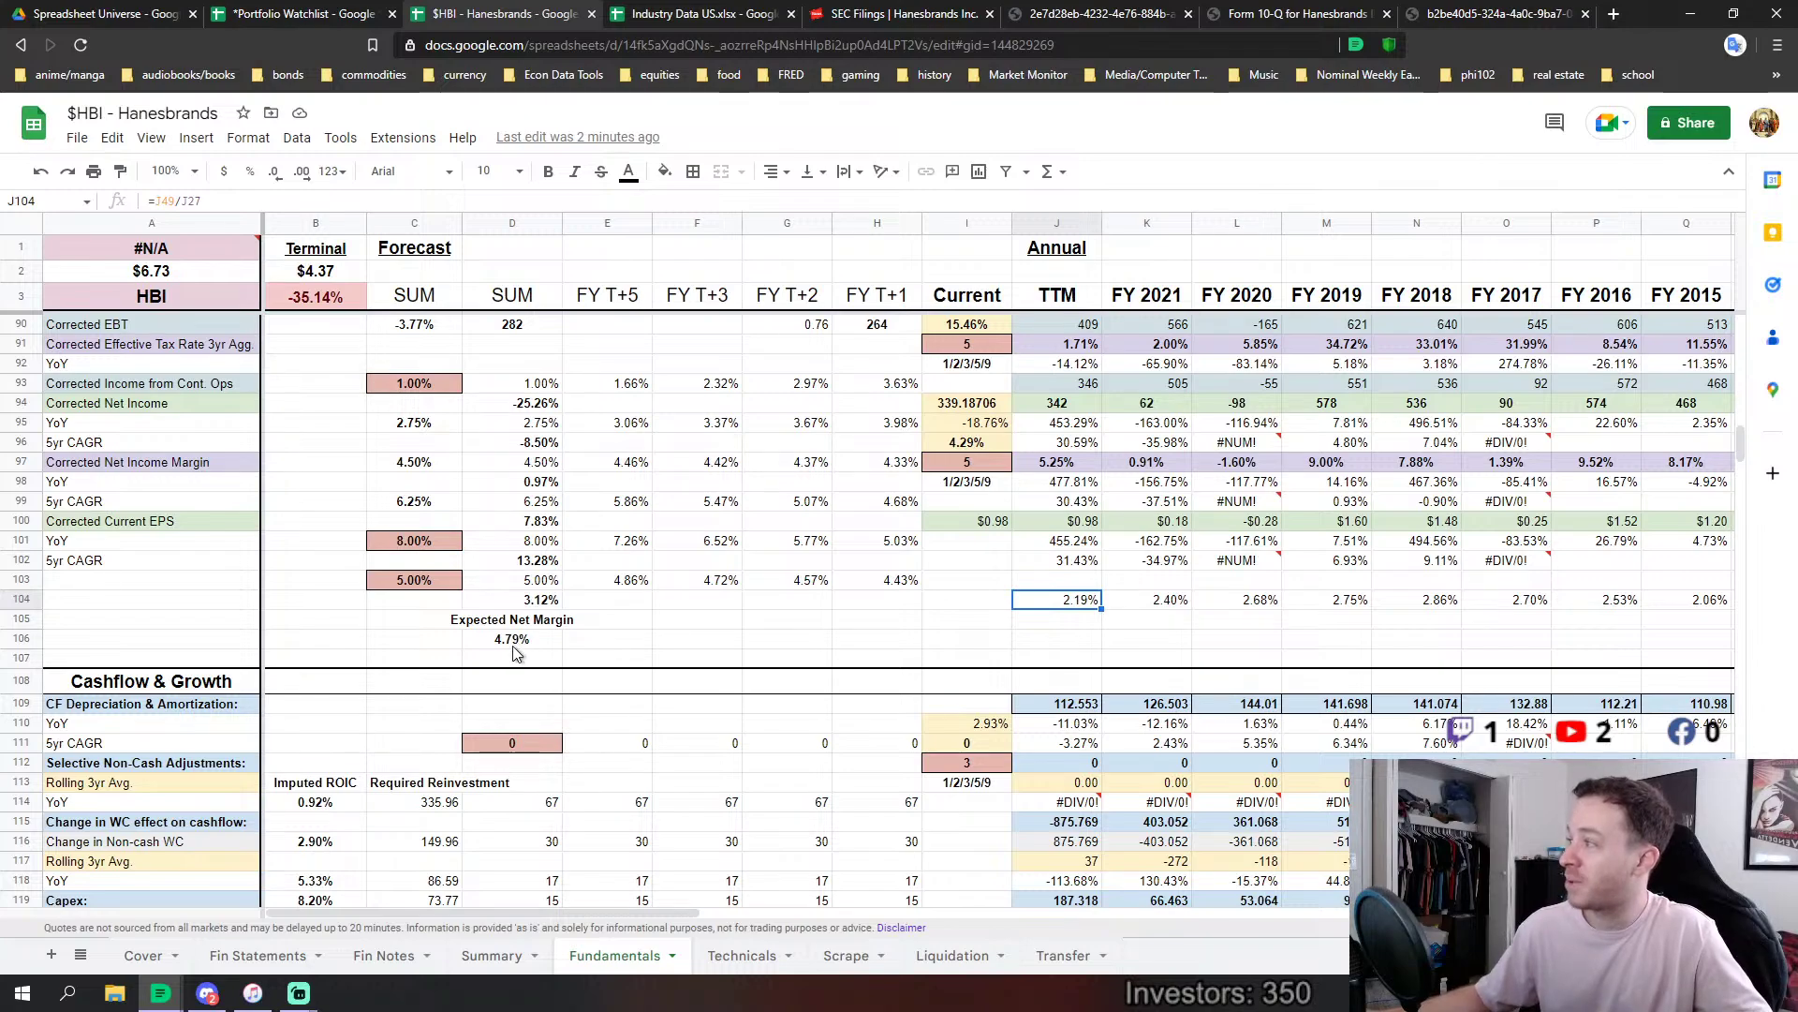
Review the revenue projections, Model Distribution, interest expense and R&D Capitalized Income forecasts against the annual history.
{"action": "scroll", "coordinate": [1034, 675], "scroll_direction": "up", "scroll_amount": 10}
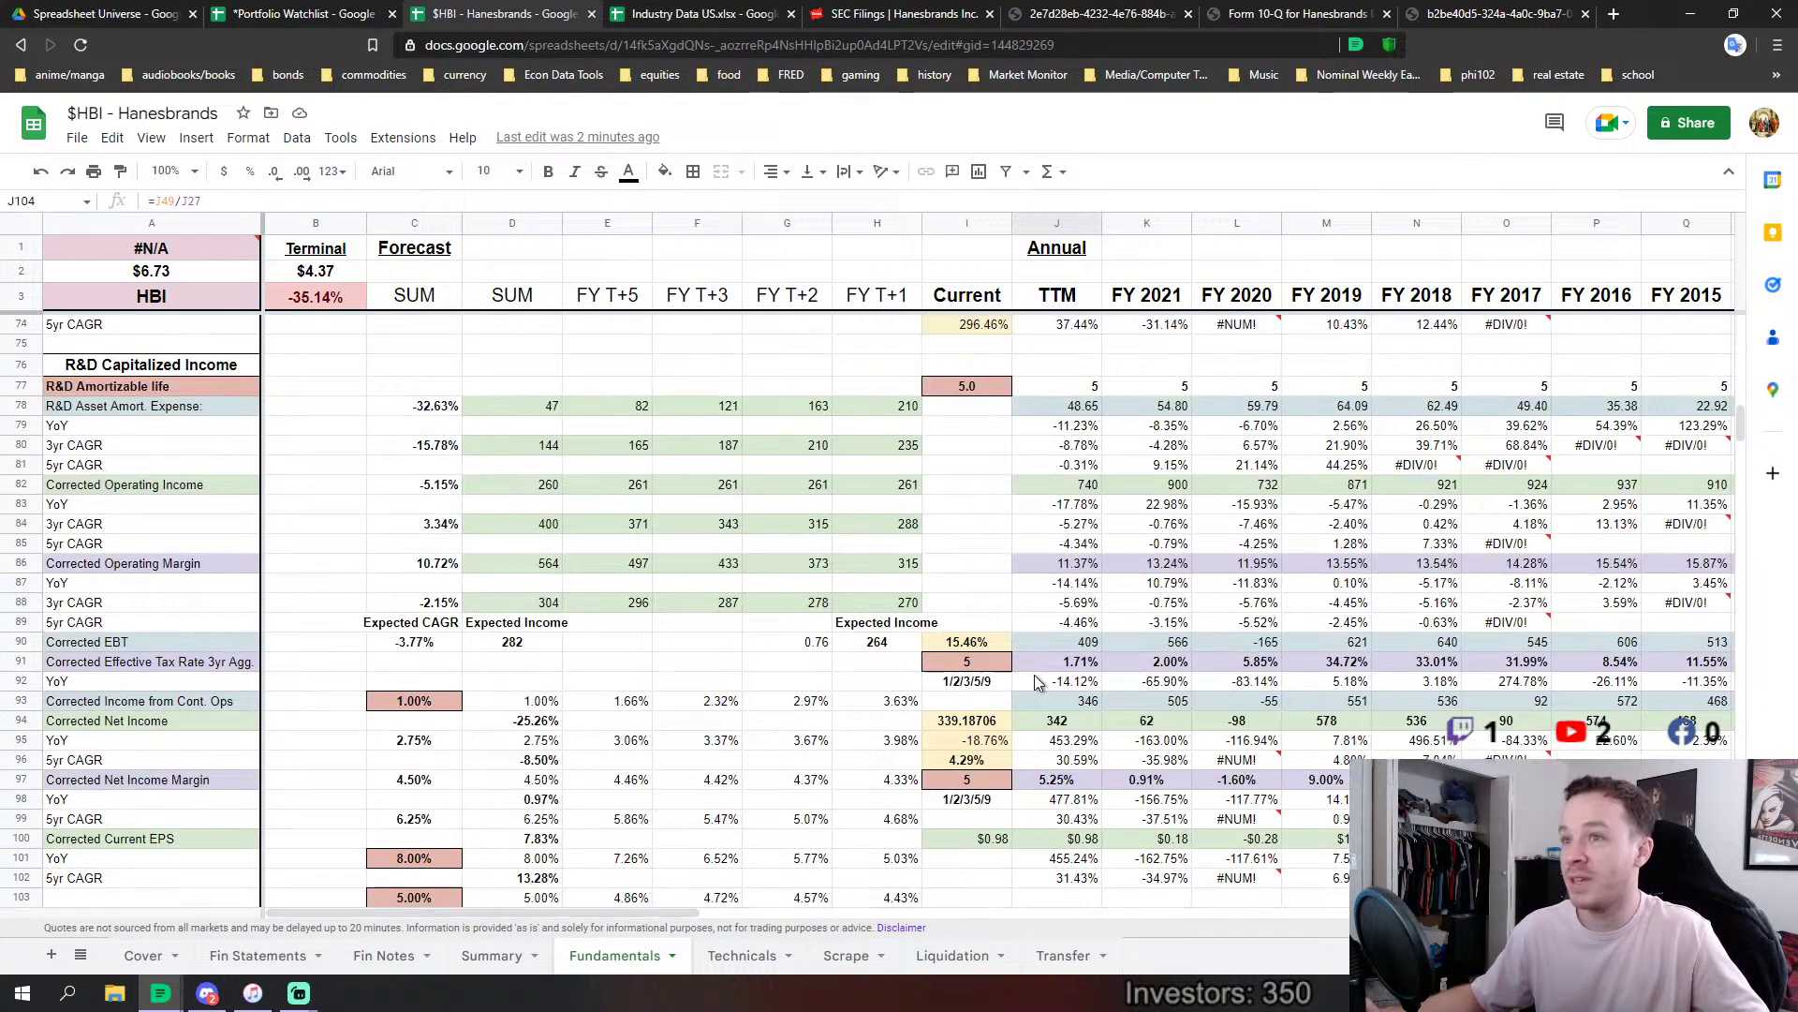
{"action": "scroll", "coordinate": [1035, 674], "scroll_direction": "up", "scroll_amount": 8}
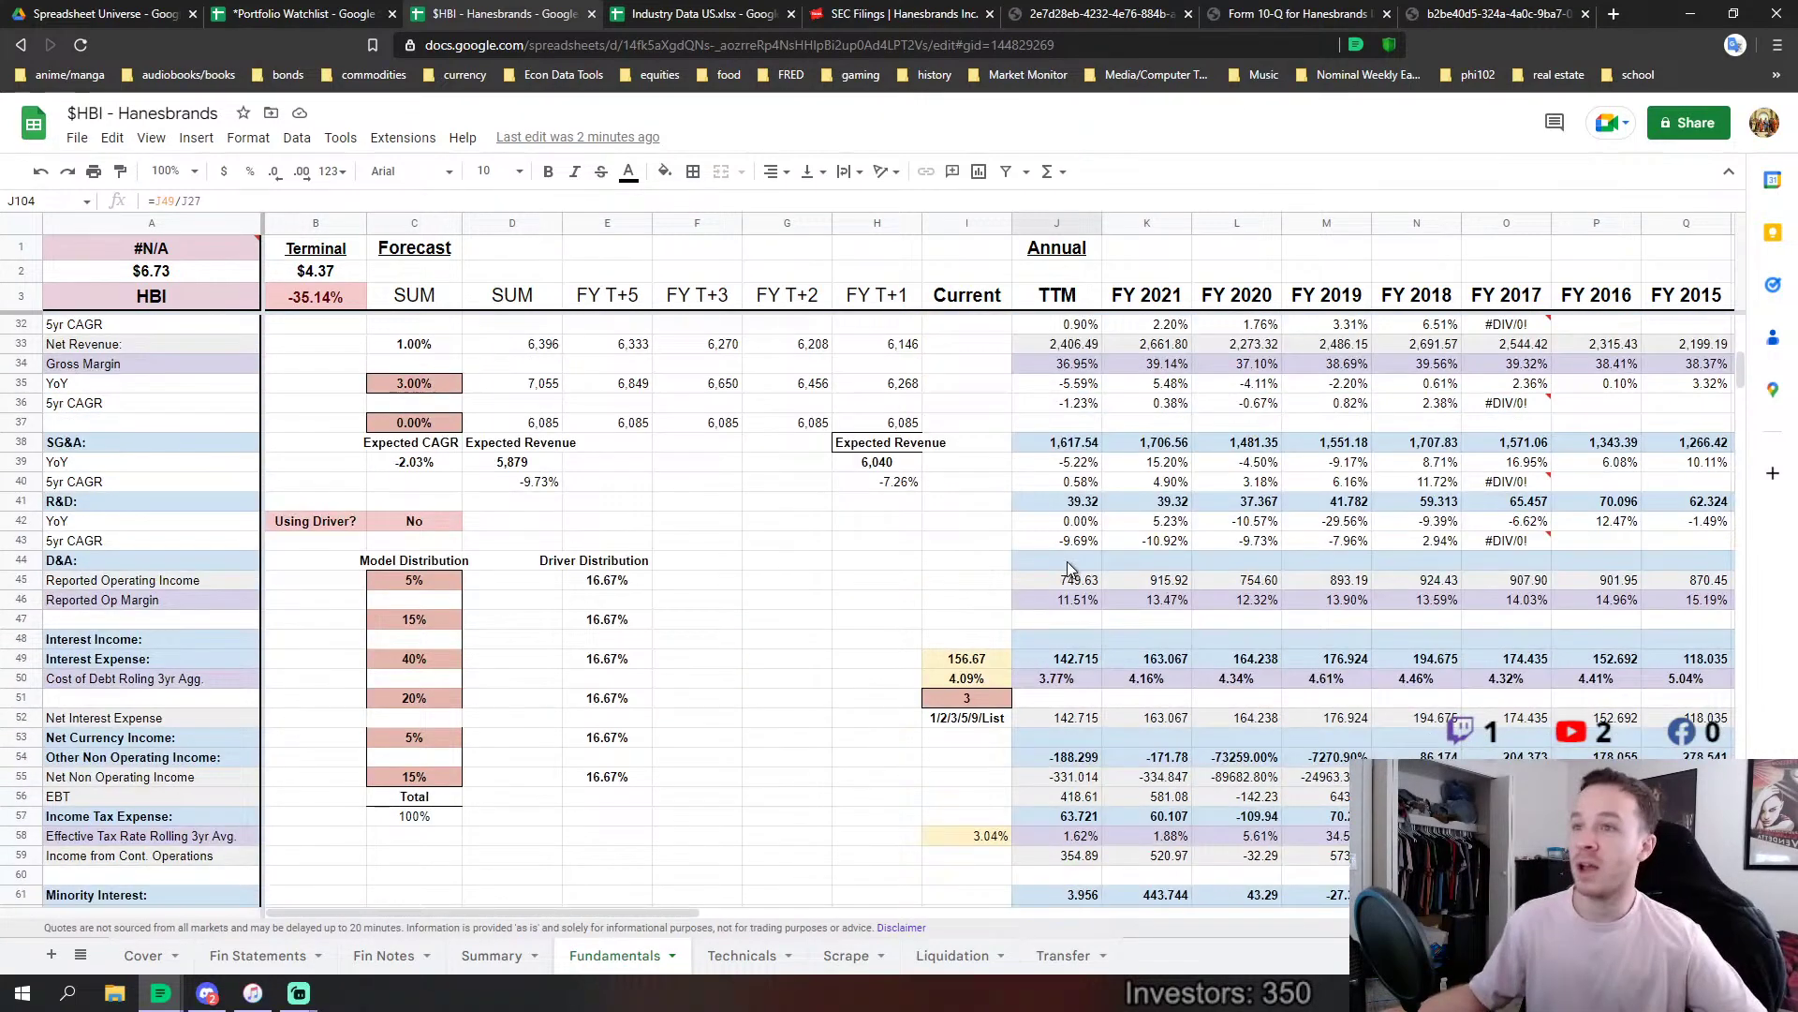
{"action": "scroll", "coordinate": [1133, 611], "scroll_direction": "up", "scroll_amount": 3}
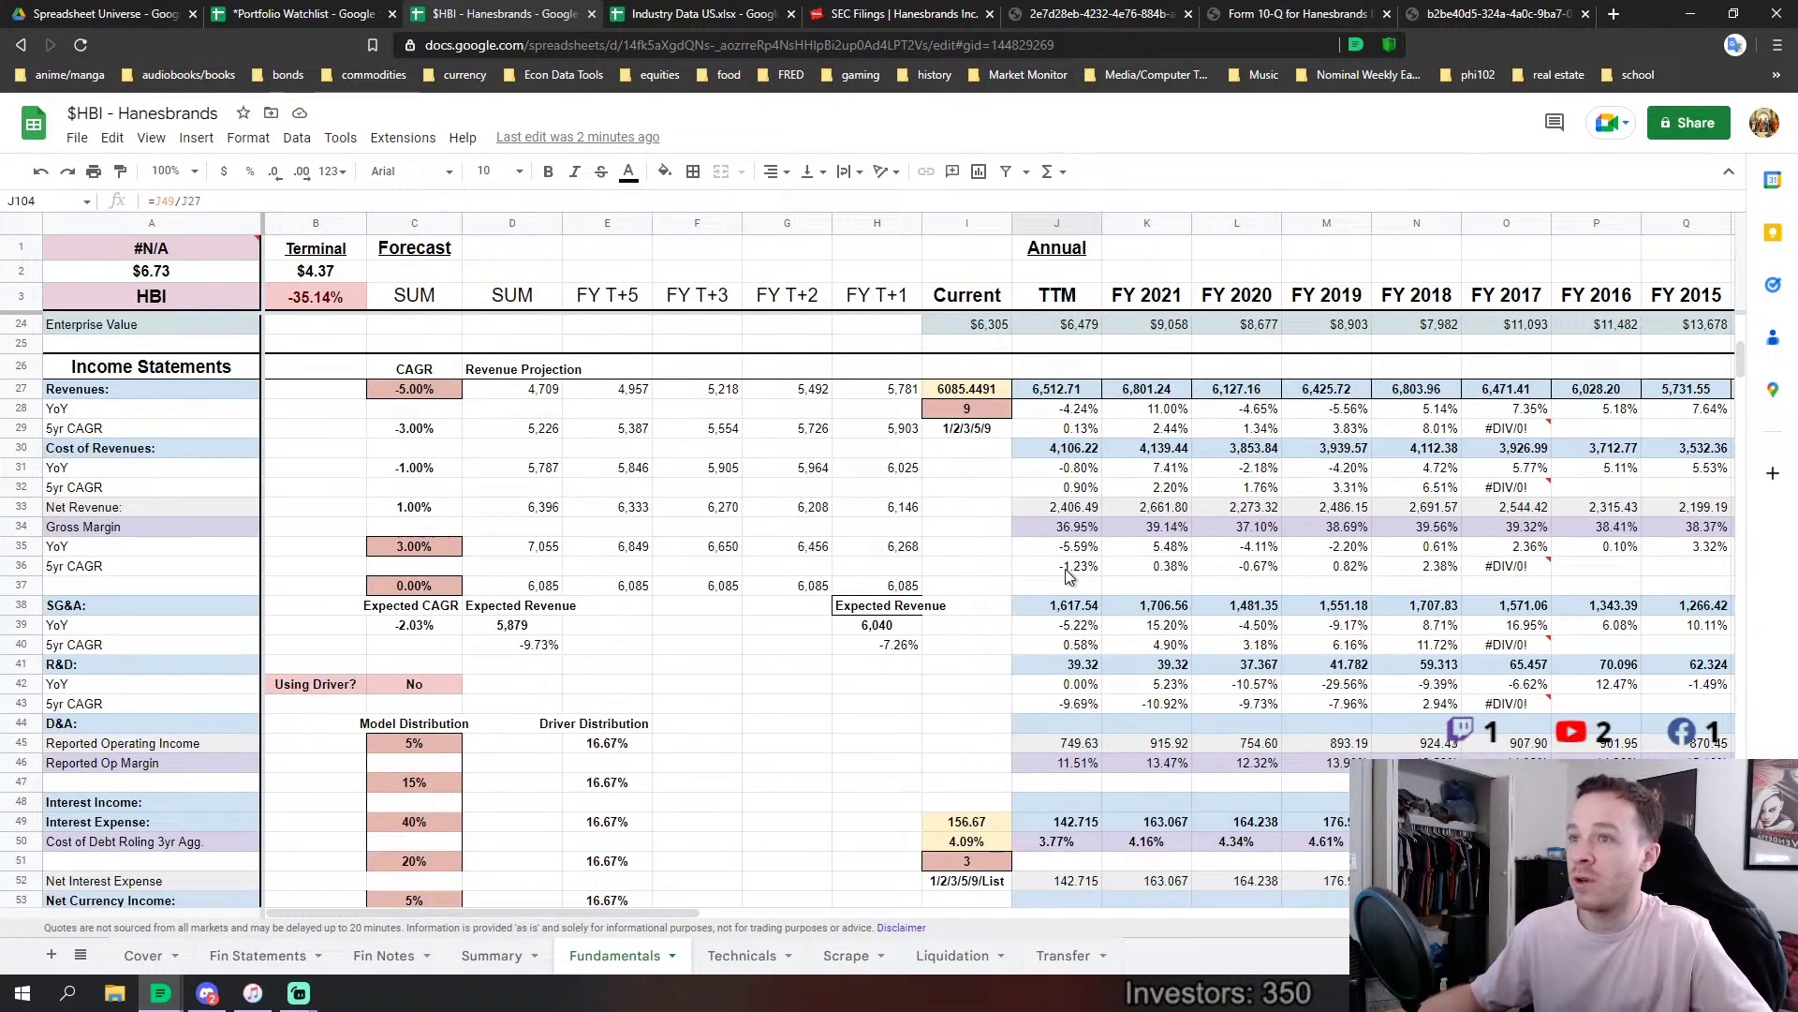
{"action": "scroll", "coordinate": [1083, 766], "scroll_direction": "down", "scroll_amount": 5}
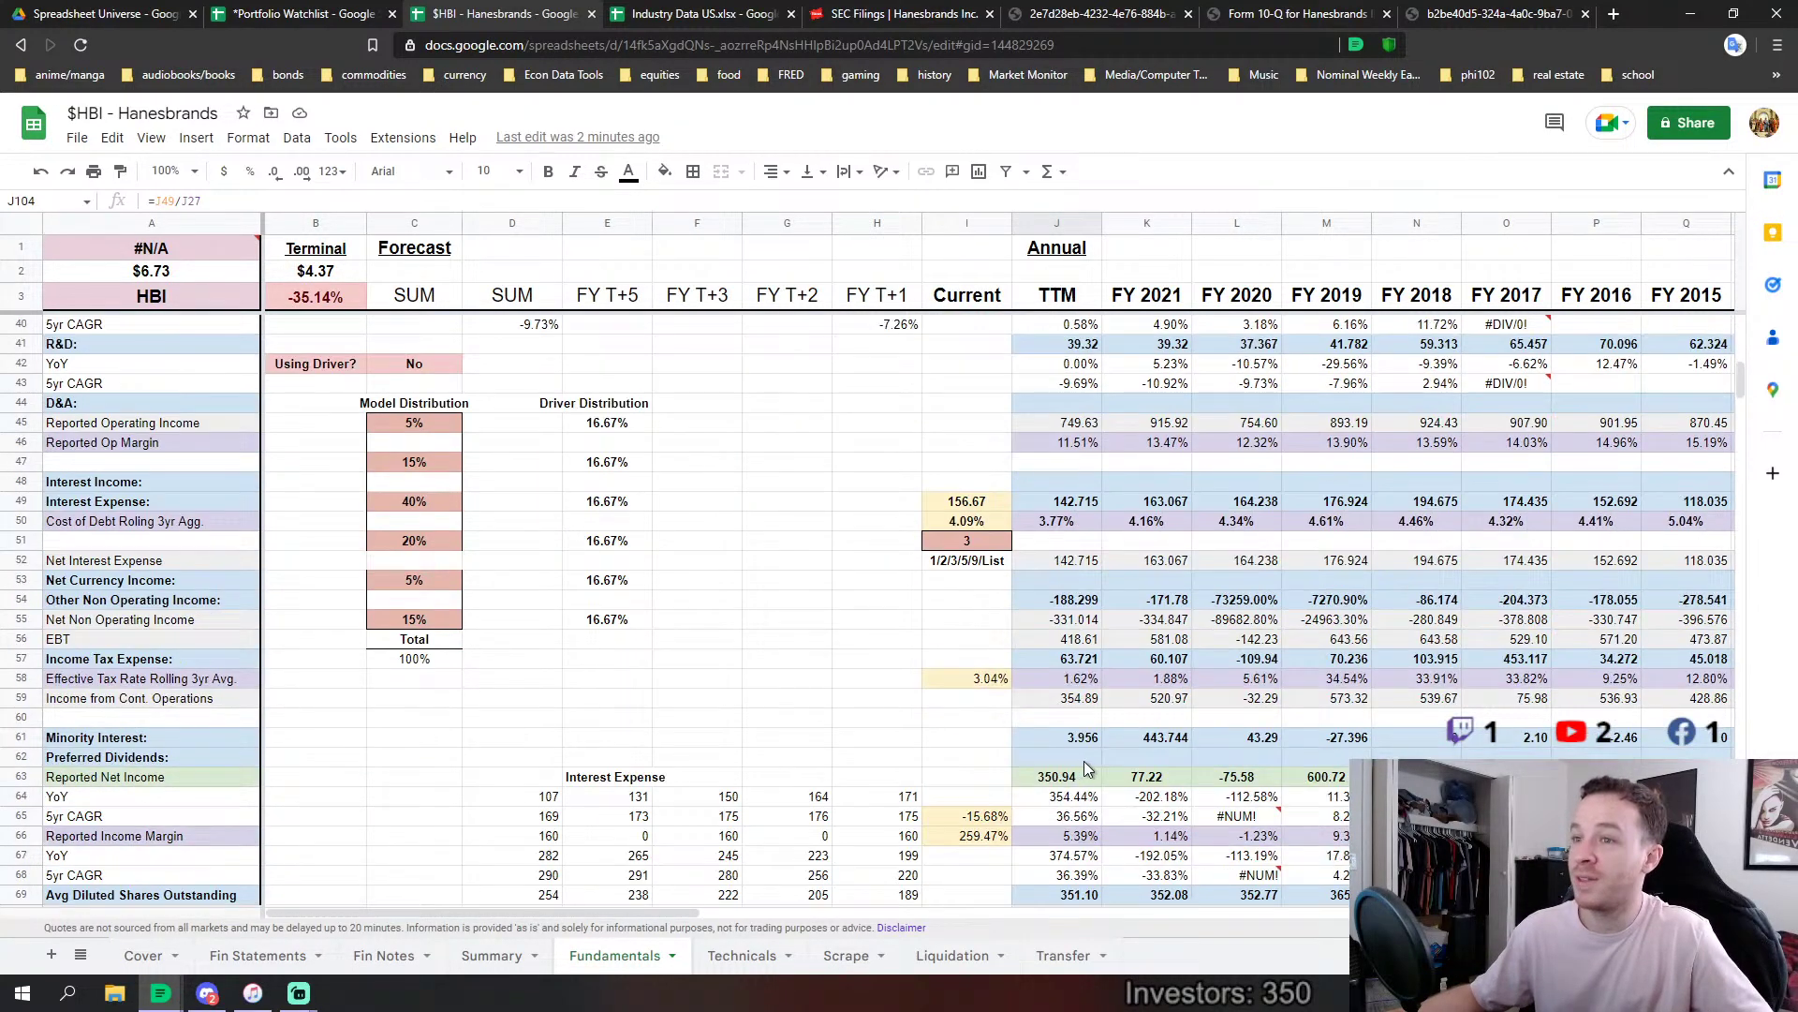
{"action": "scroll", "coordinate": [1124, 761], "scroll_direction": "down", "scroll_amount": 9}
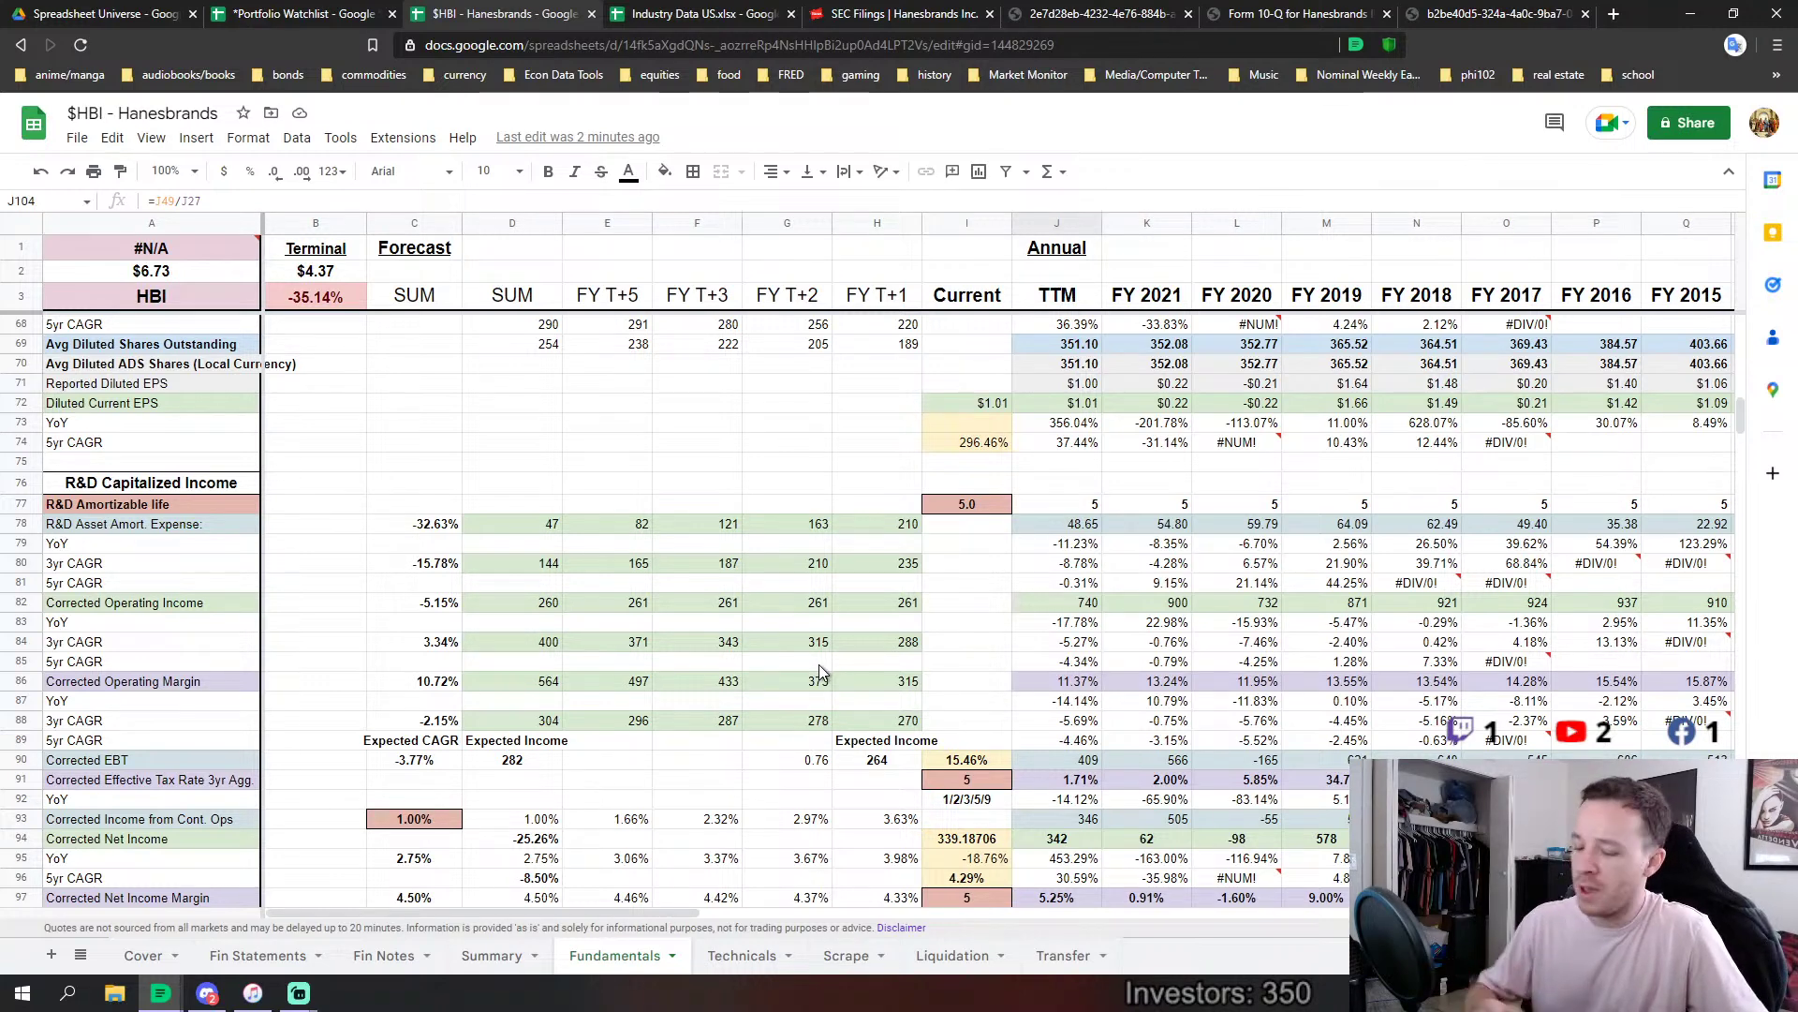
{"action": "scroll", "coordinate": [798, 729], "scroll_direction": "down", "scroll_amount": 3}
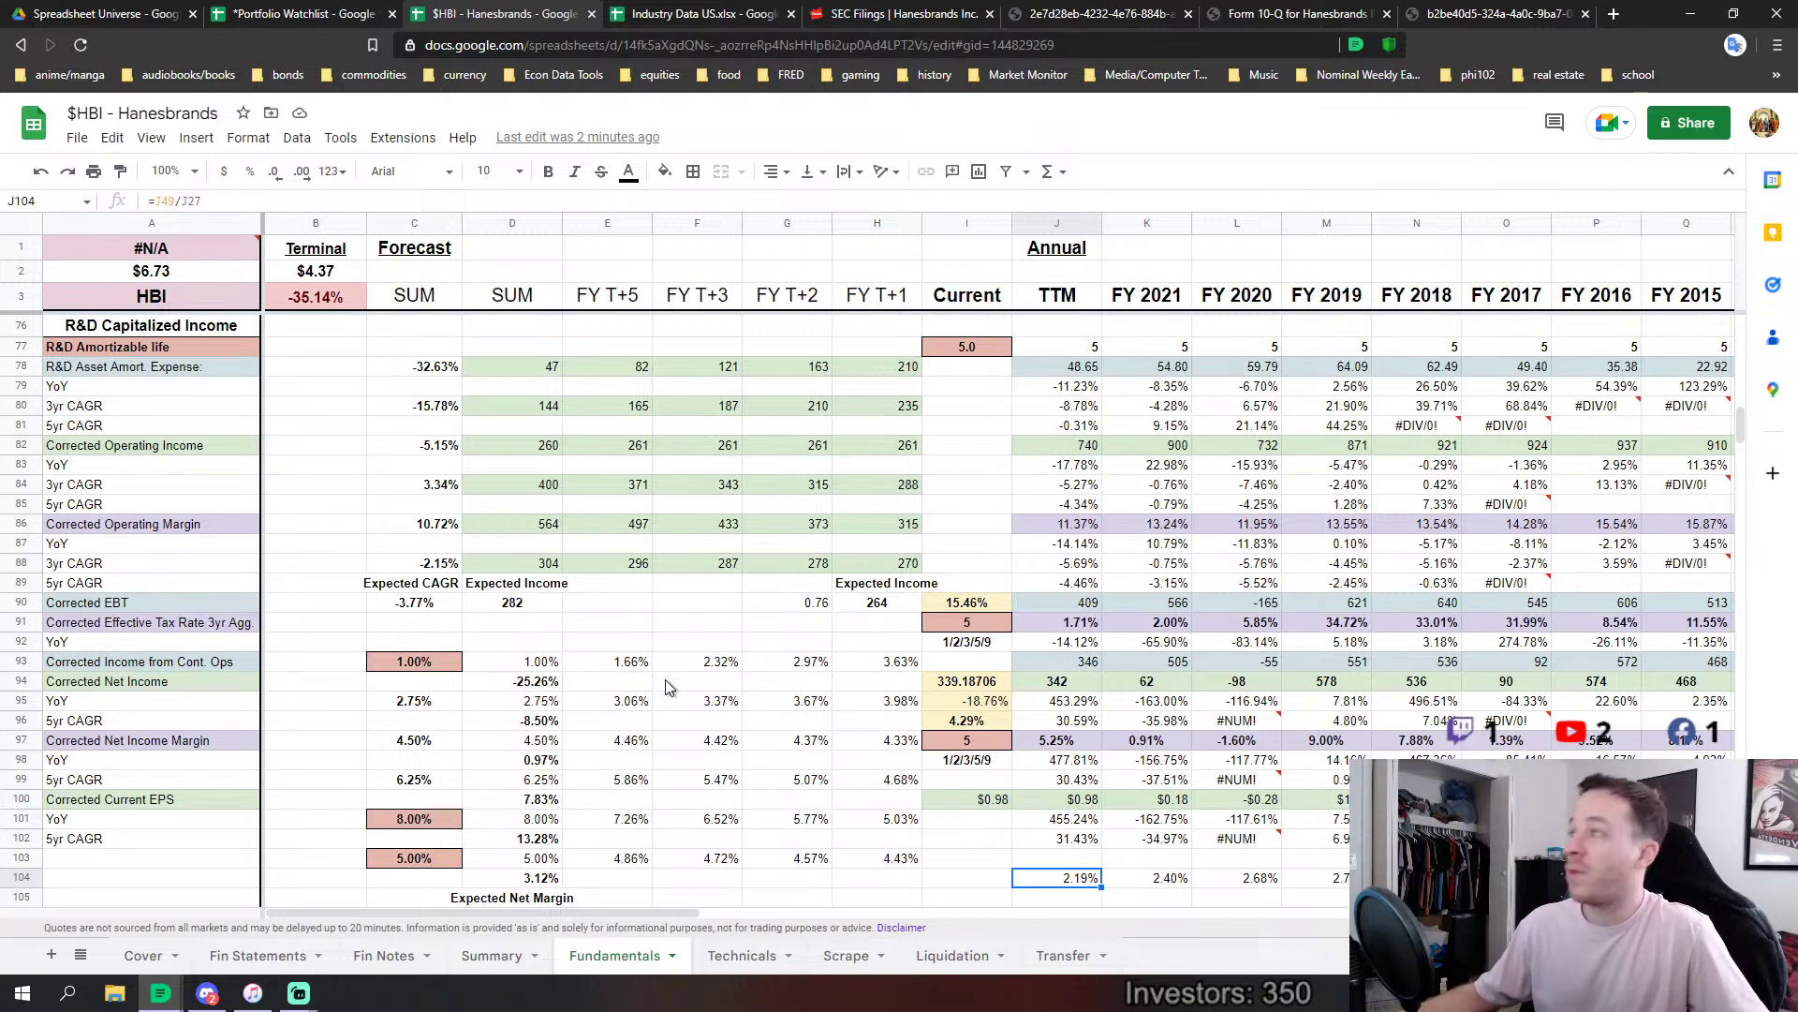
{"action": "scroll", "coordinate": [716, 850], "scroll_direction": "down", "scroll_amount": 3}
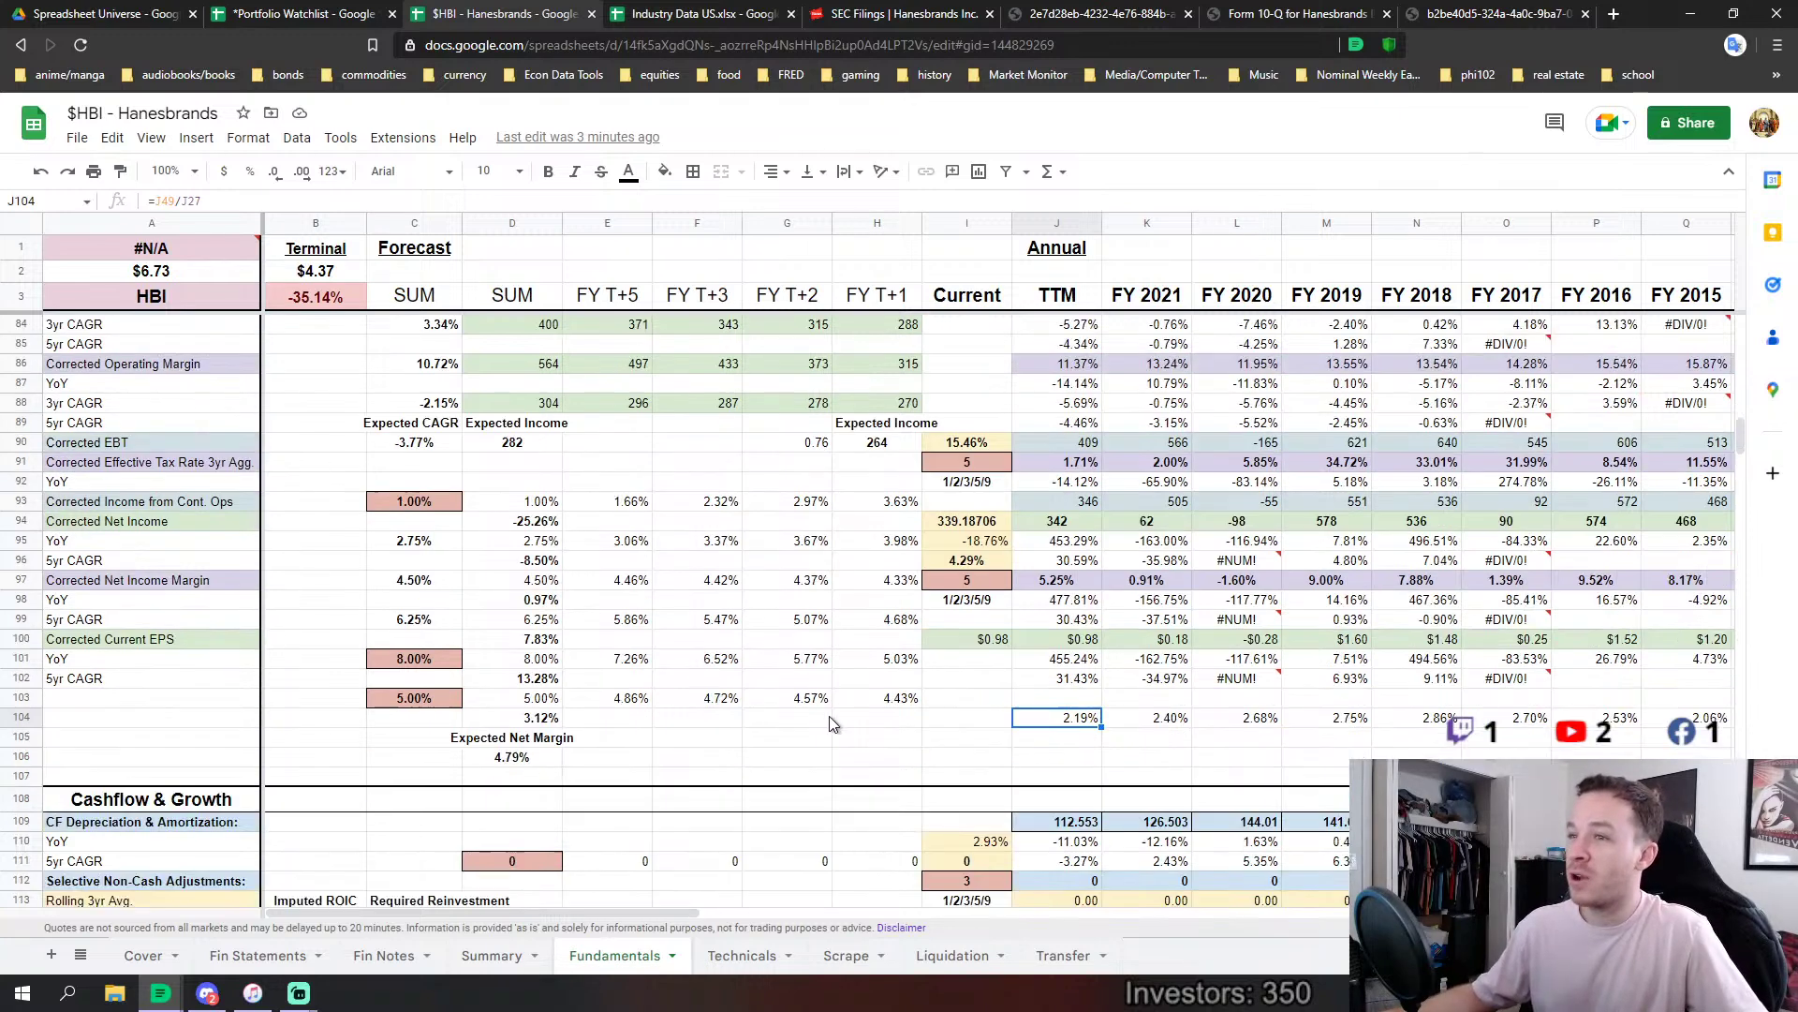
{"action": "scroll", "coordinate": [512, 761], "scroll_direction": "down", "scroll_amount": 2}
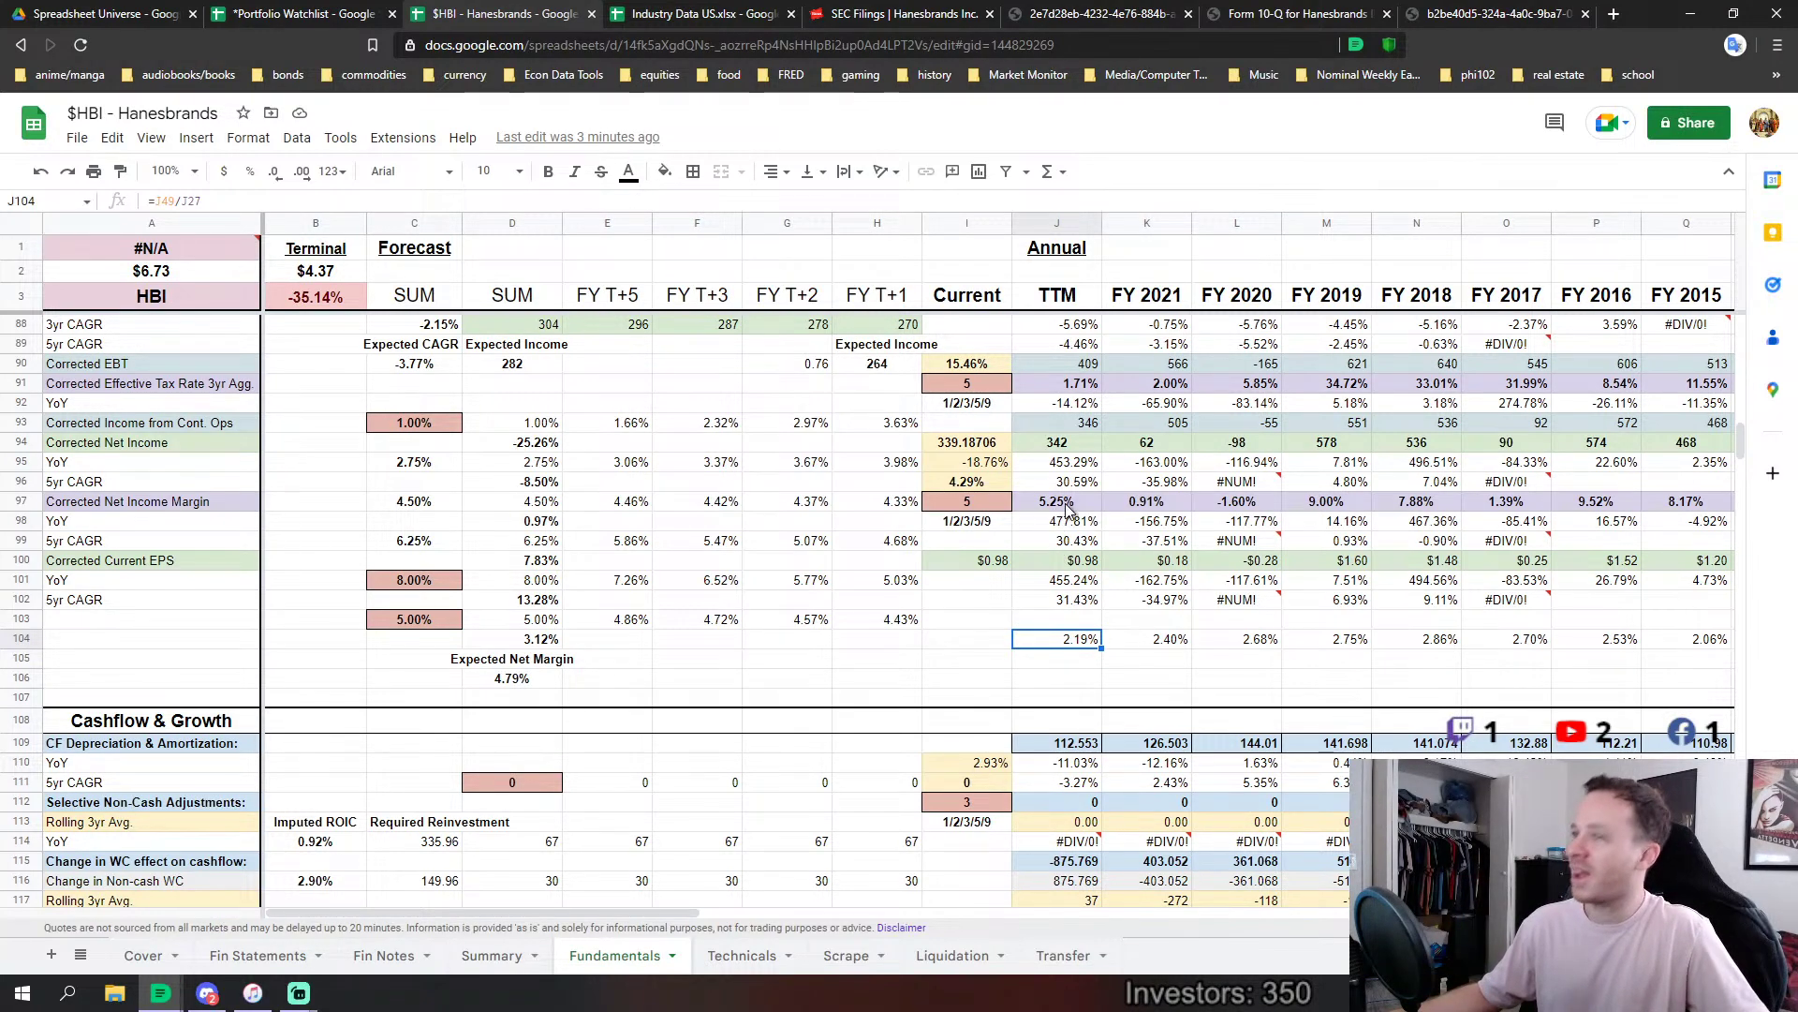
Examine the Corrected Net Income Margin row from TTM back to FY 2013 and compare it with the Expected Net Margin.
{"action": "left_click_drag", "start_coordinate": [1047, 504], "coordinate": [1682, 506]}
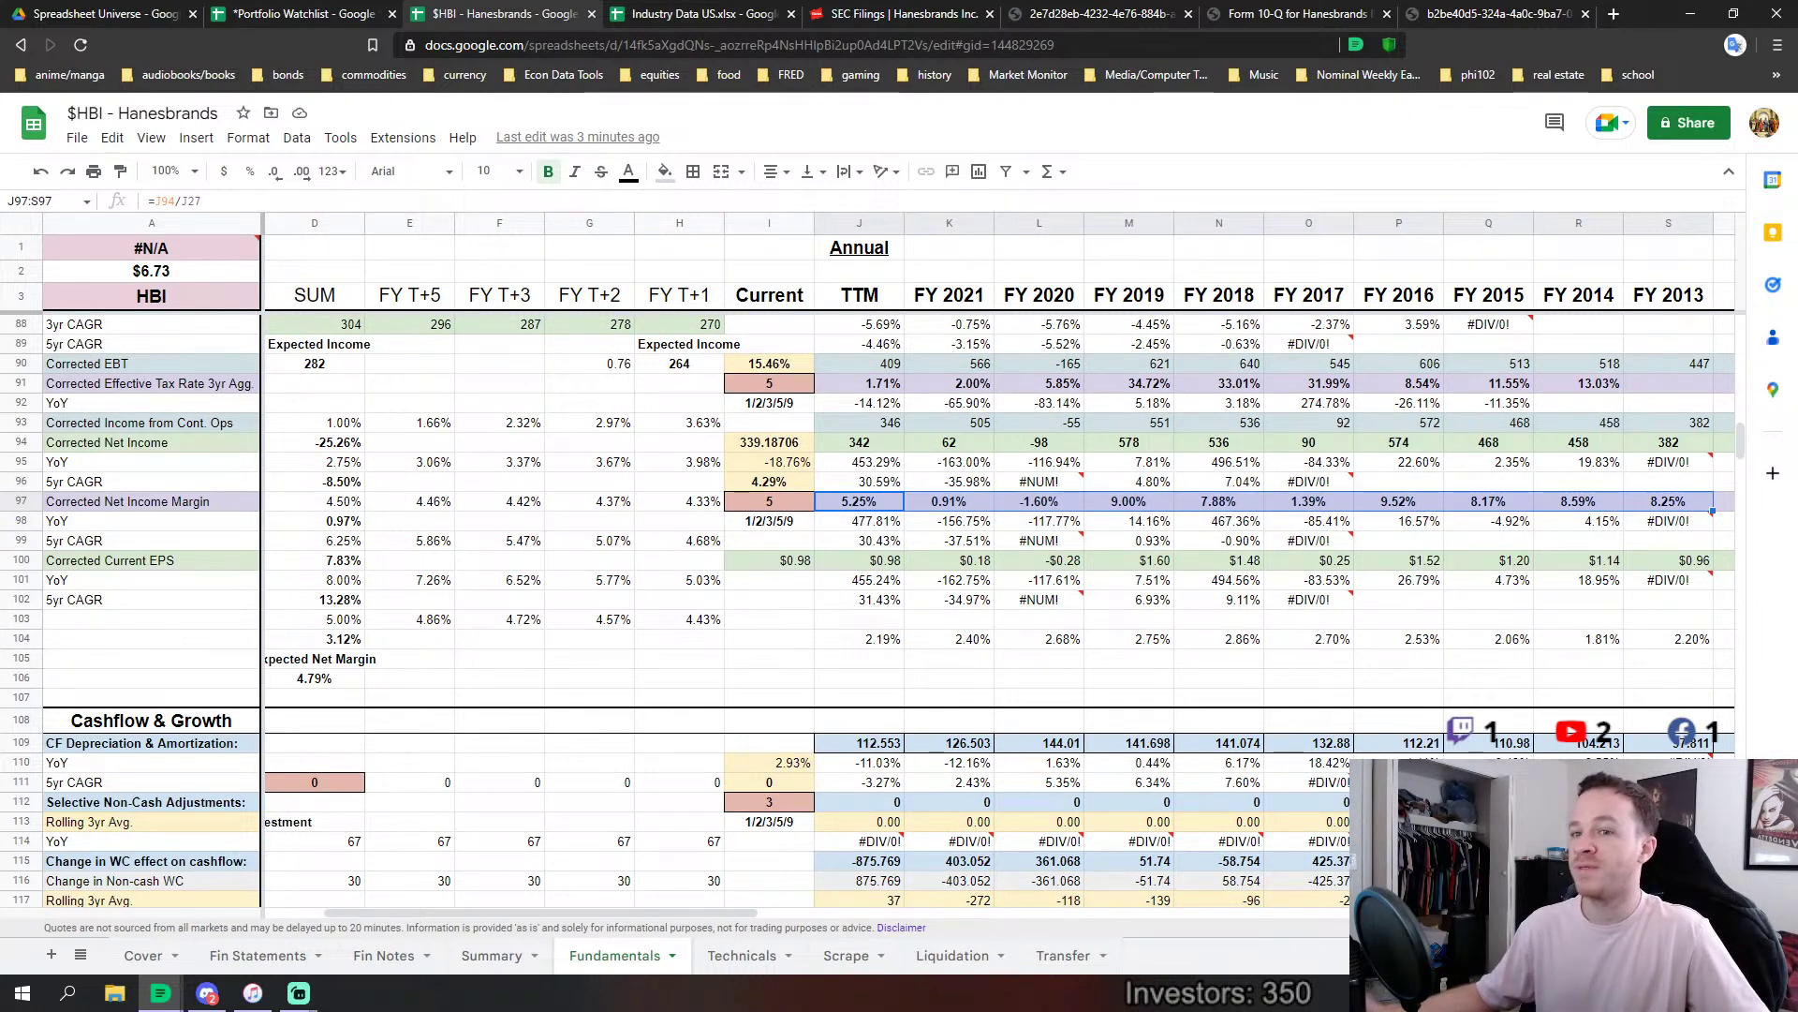
{"action": "left_click_drag", "start_coordinate": [604, 914], "coordinate": [447, 918]}
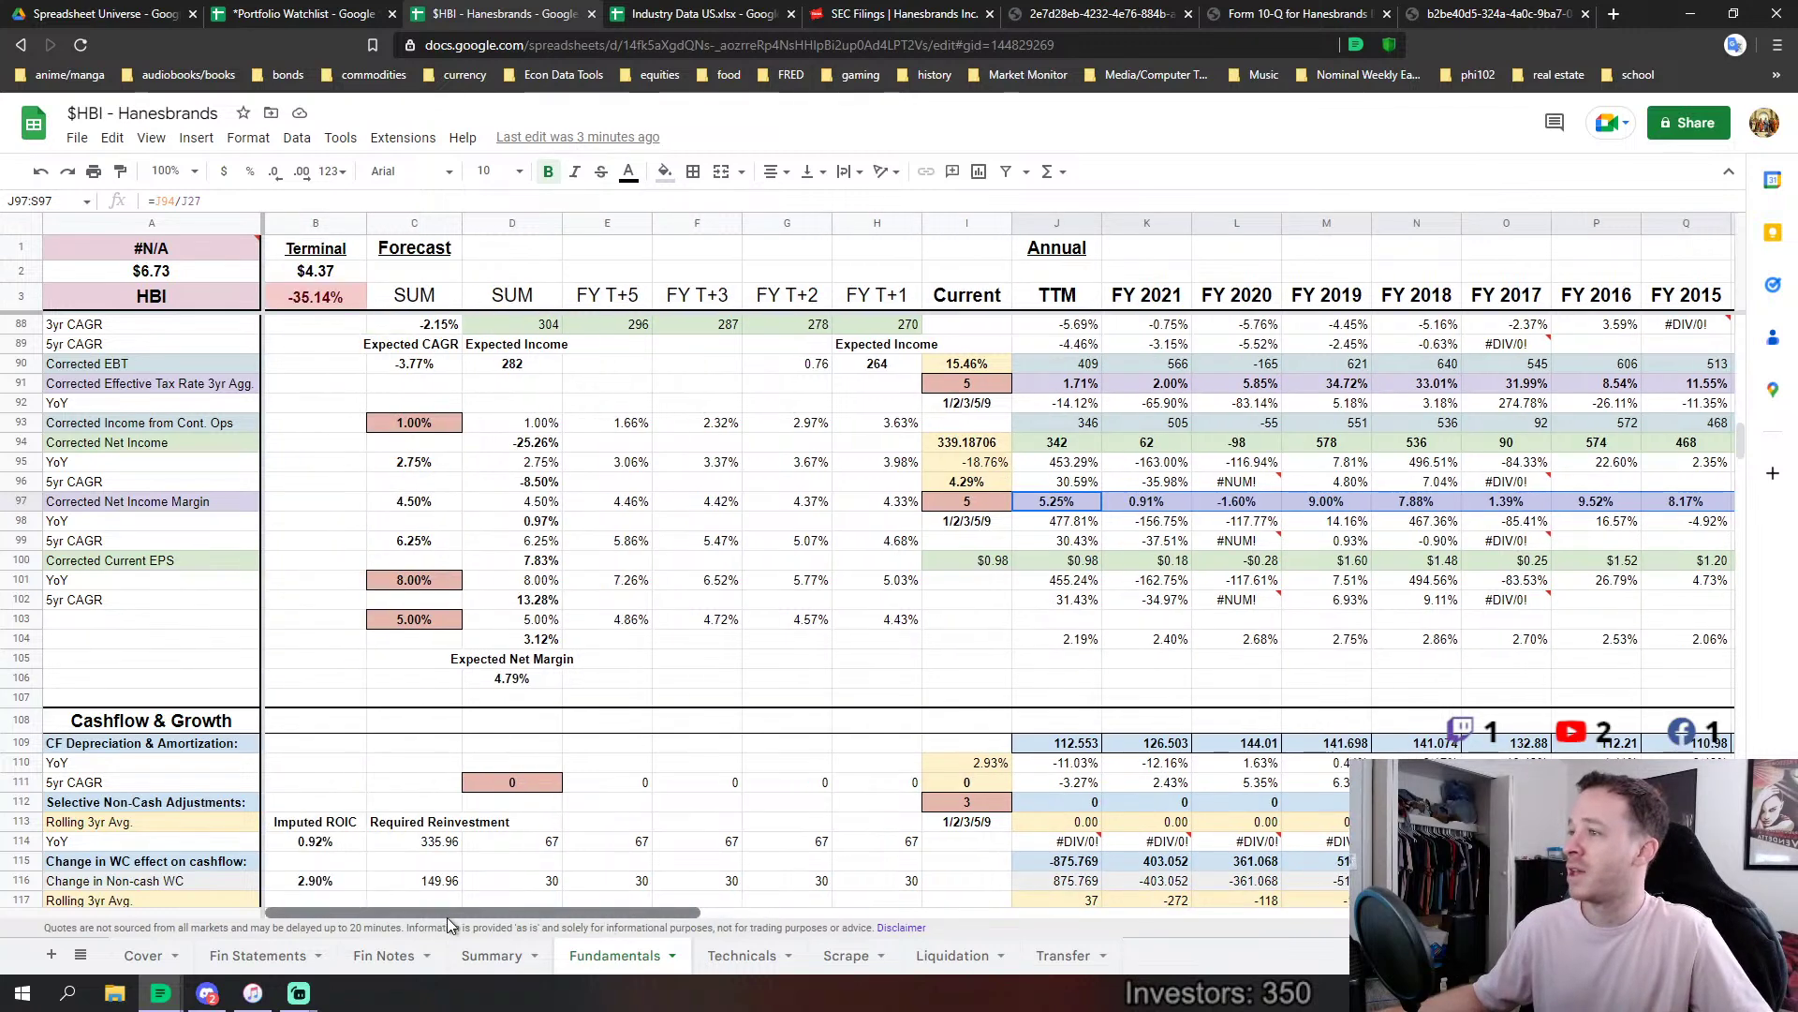
{"action": "left_click", "coordinate": [511, 678]}
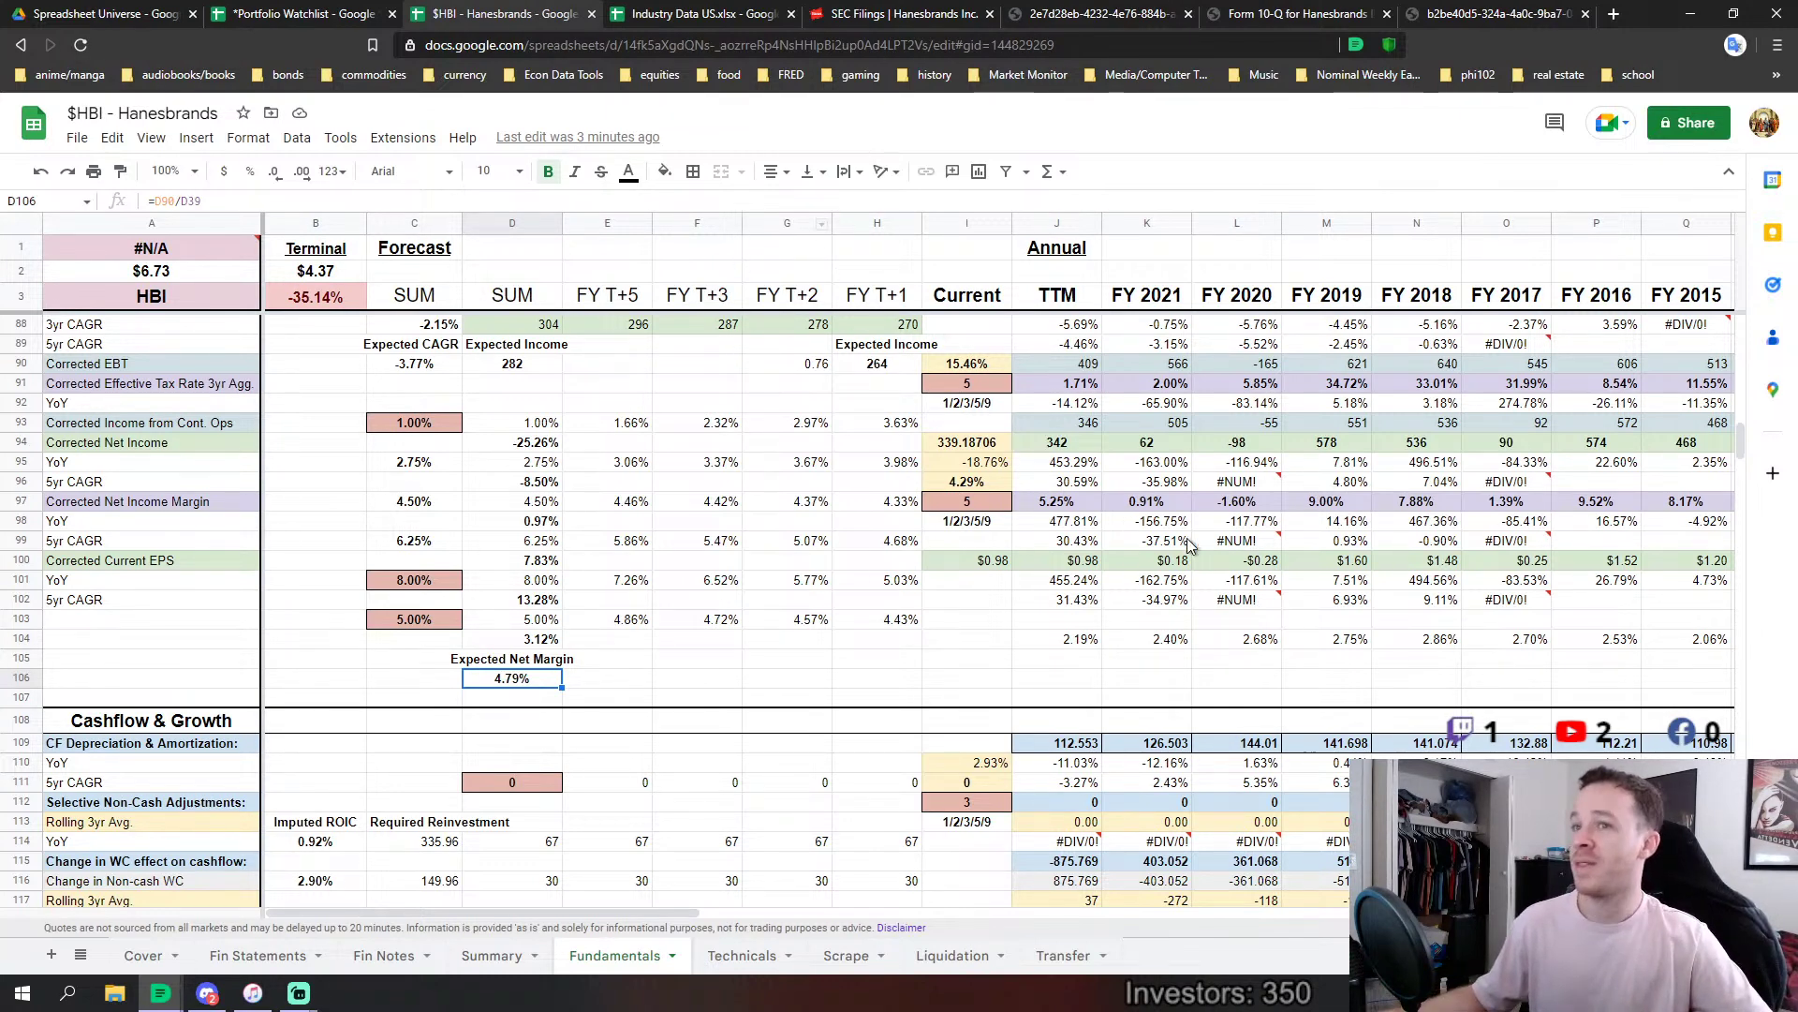
{"action": "left_click", "coordinate": [1246, 505]}
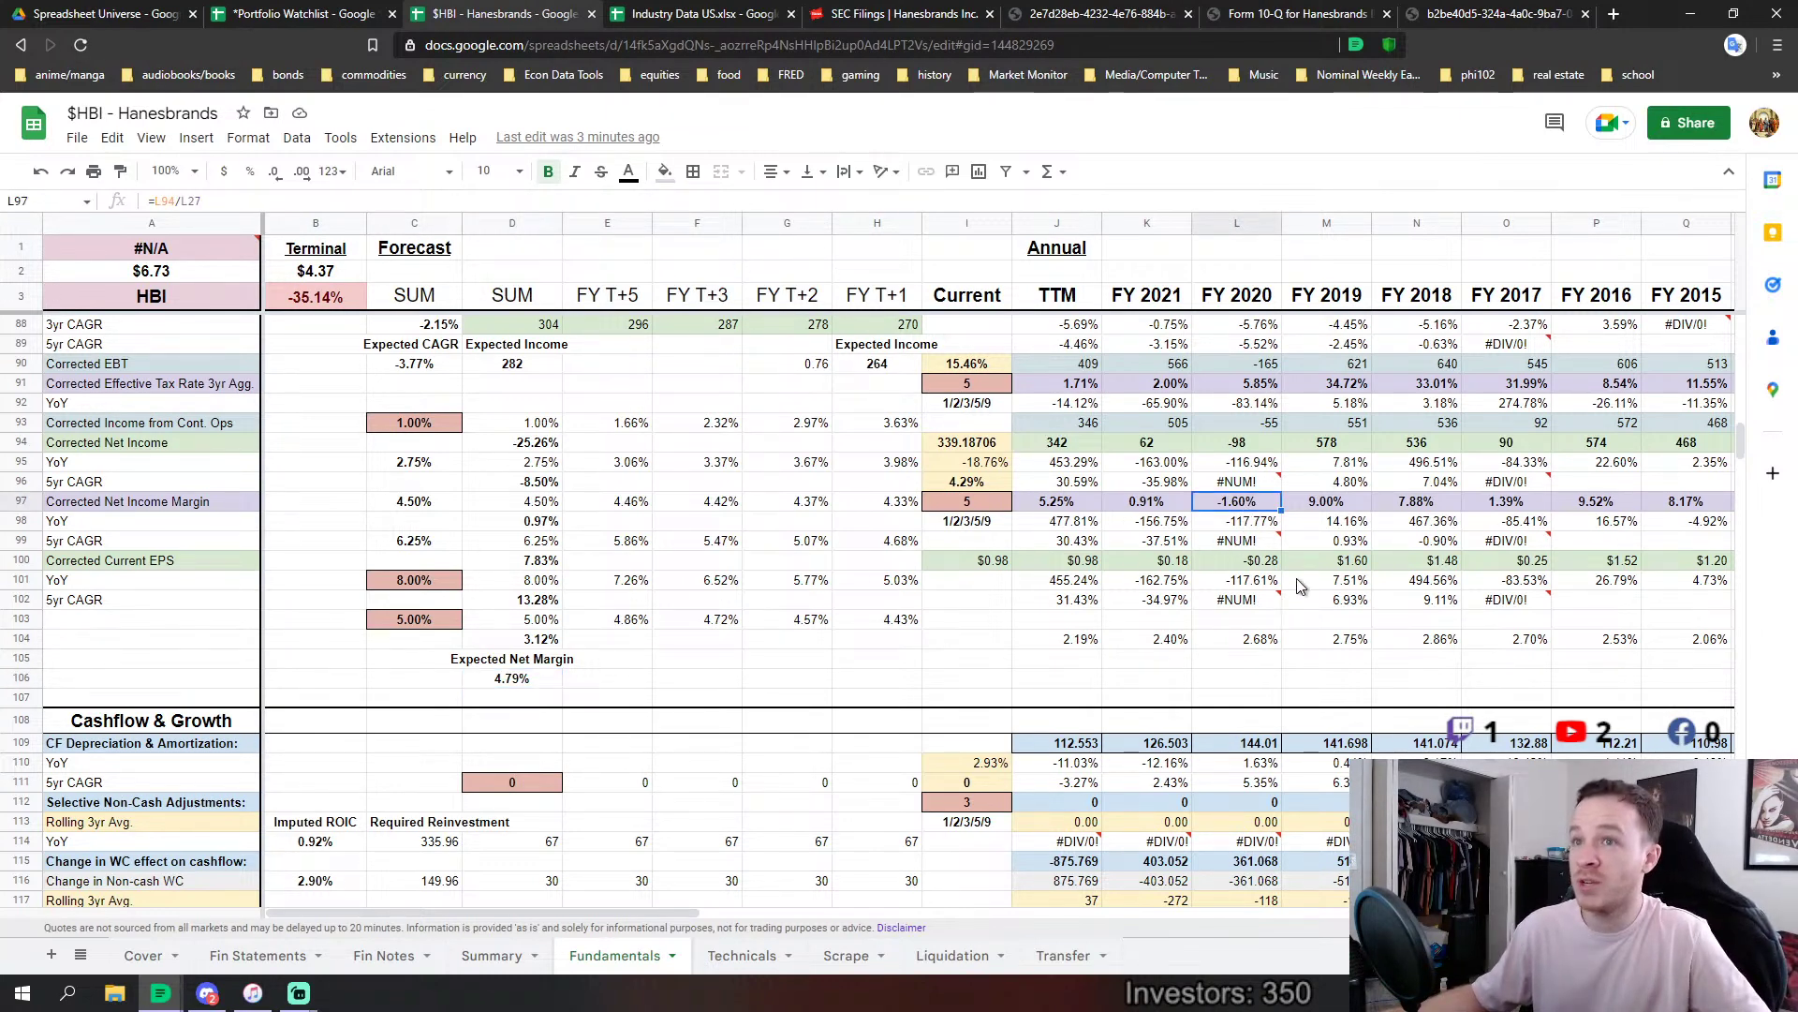
{"action": "mouse_move", "coordinate": [1345, 507]}
{"action": "left_mouse_down"}
{"action": "mouse_move", "coordinate": [1543, 503]}
{"action": "mouse_move", "coordinate": [1379, 503]}
{"action": "left_mouse_up"}
{"action": "left_click", "coordinate": [847, 661]}
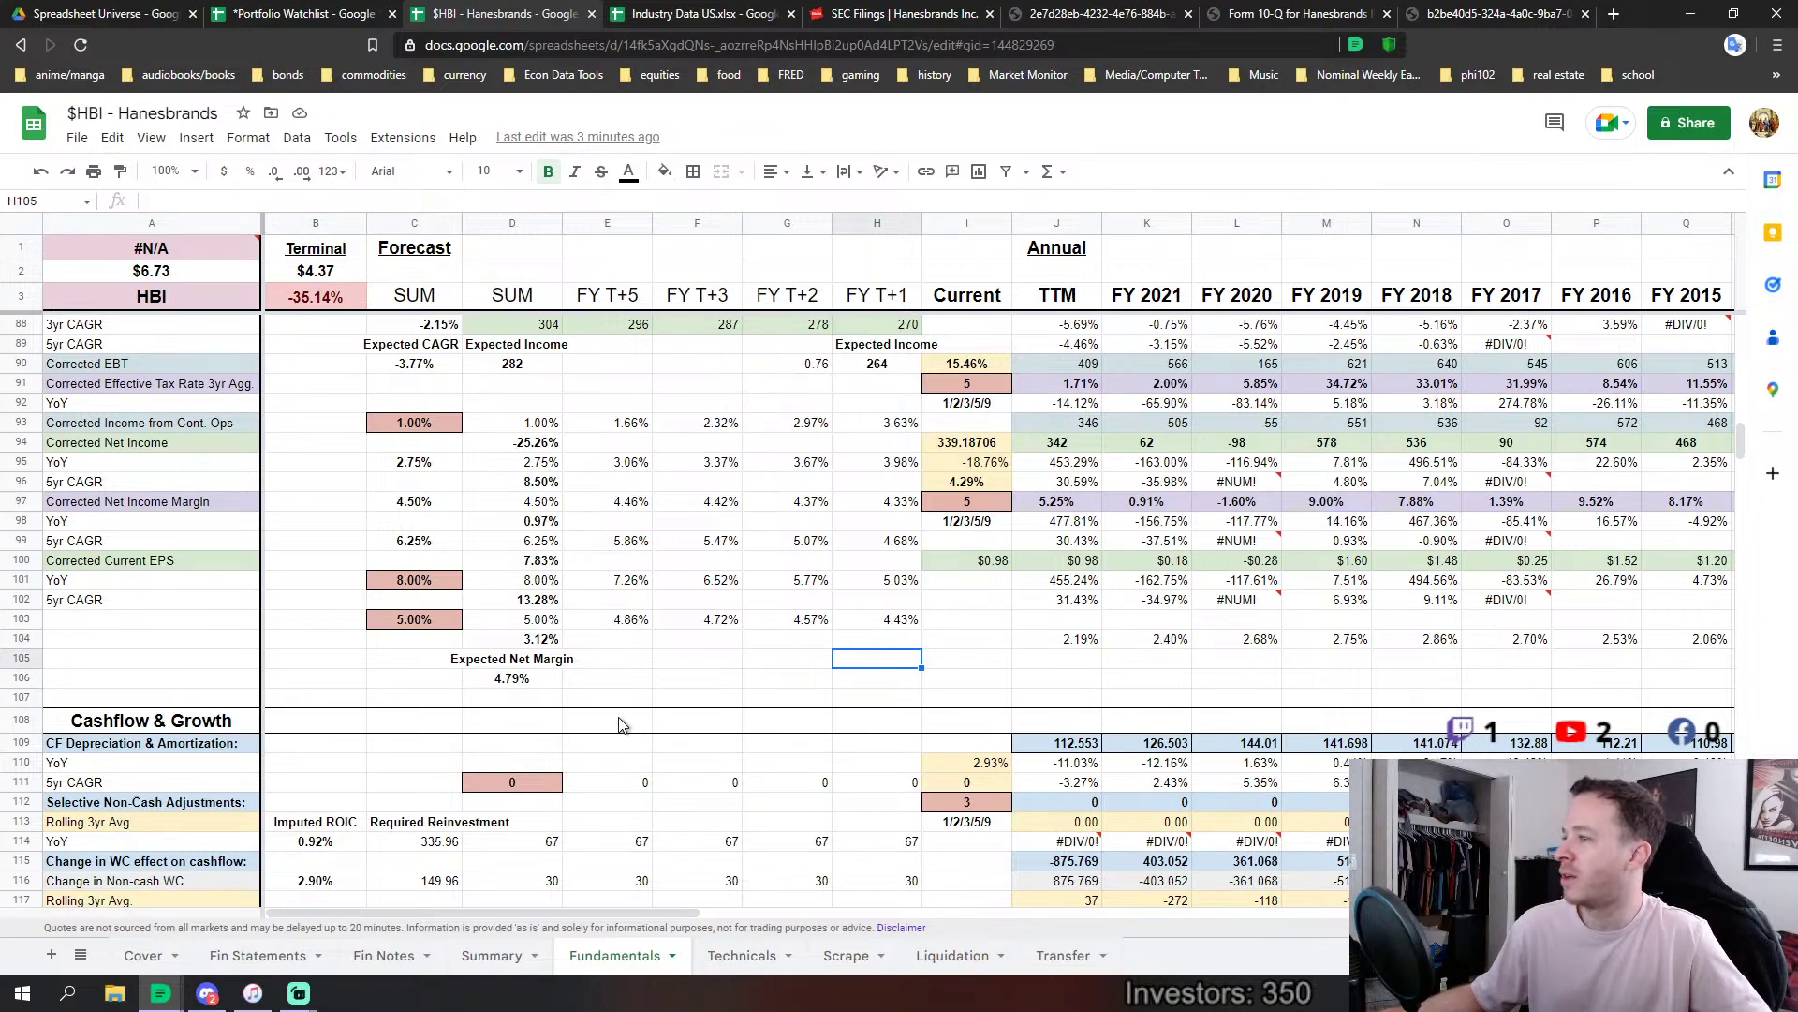
{"action": "scroll", "coordinate": [805, 646], "scroll_direction": "down", "scroll_amount": 3}
{"action": "scroll", "coordinate": [803, 637], "scroll_direction": "up", "scroll_amount": 2}
{"action": "scroll", "coordinate": [804, 637], "scroll_direction": "up", "scroll_amount": 3}
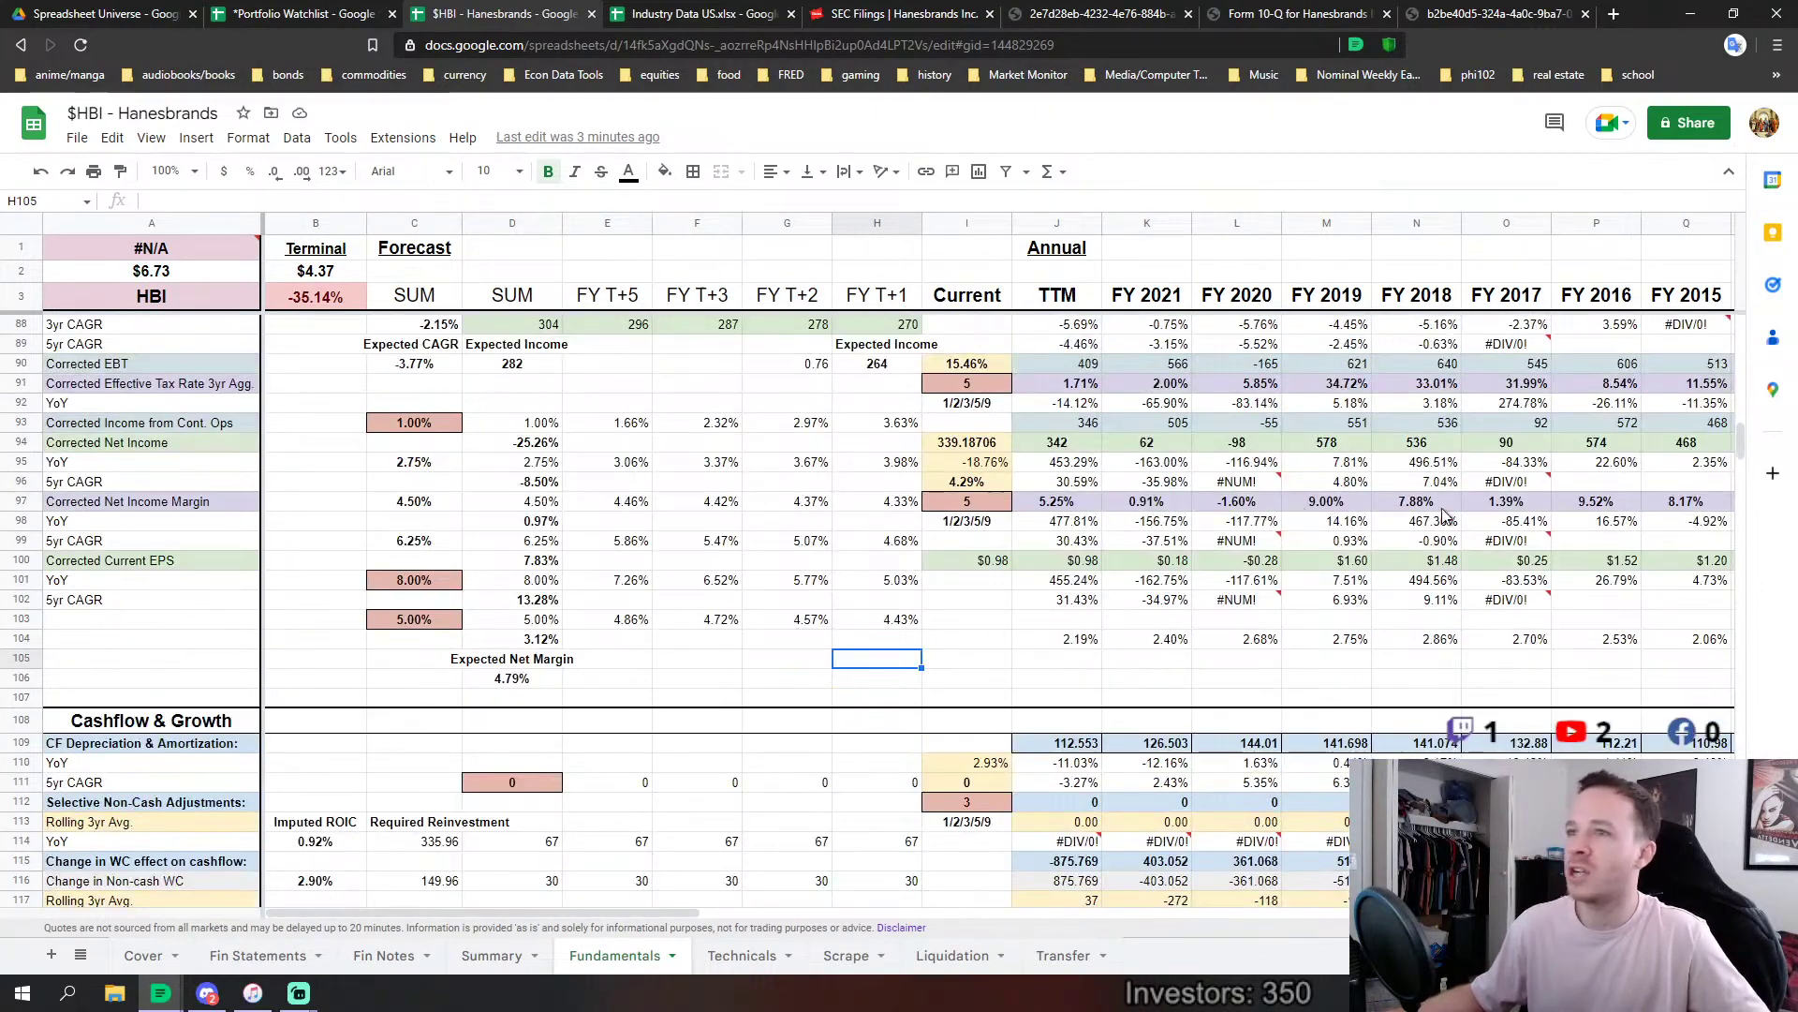
Set the first model's terminal Sales/Capital ratio in cell B284 to 0.75.
{"action": "left_click_drag", "start_coordinate": [1739, 440], "coordinate": [1739, 682]}
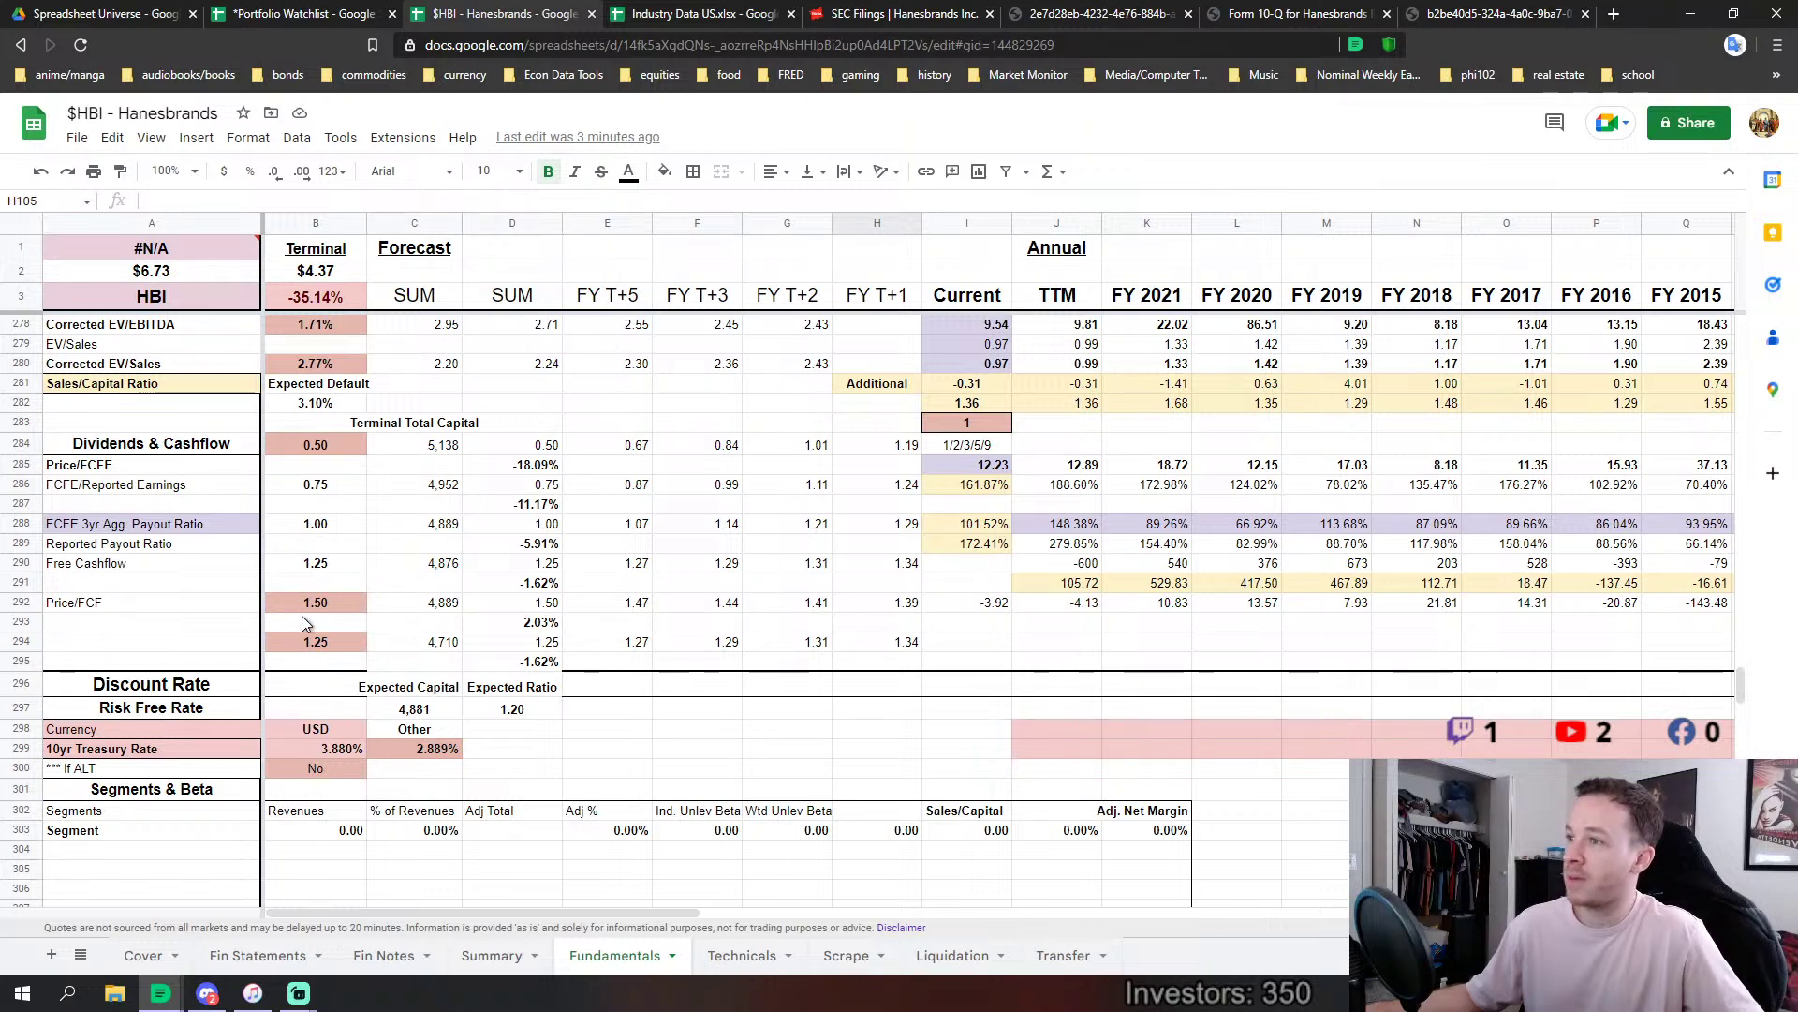
{"action": "left_click", "coordinate": [523, 716]}
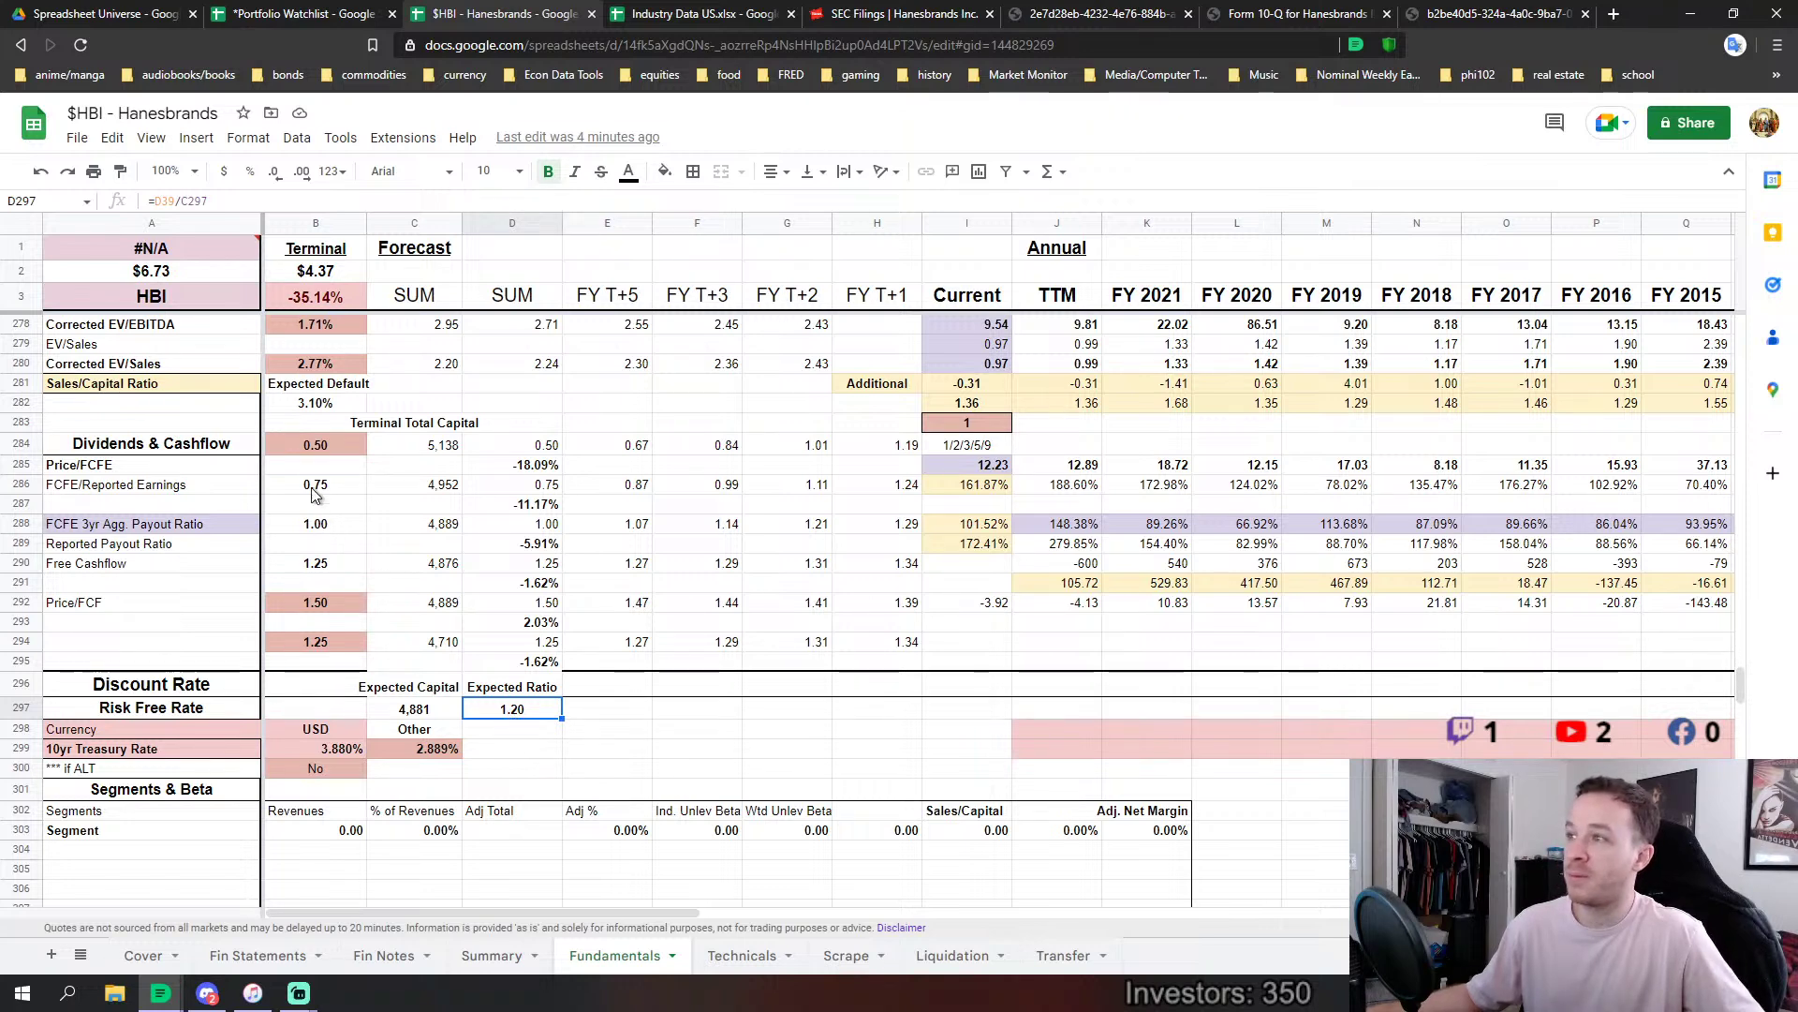
{"action": "left_click", "coordinate": [318, 452]}
{"action": "type", "text": "0.75"}
{"action": "key", "text": "Return"}
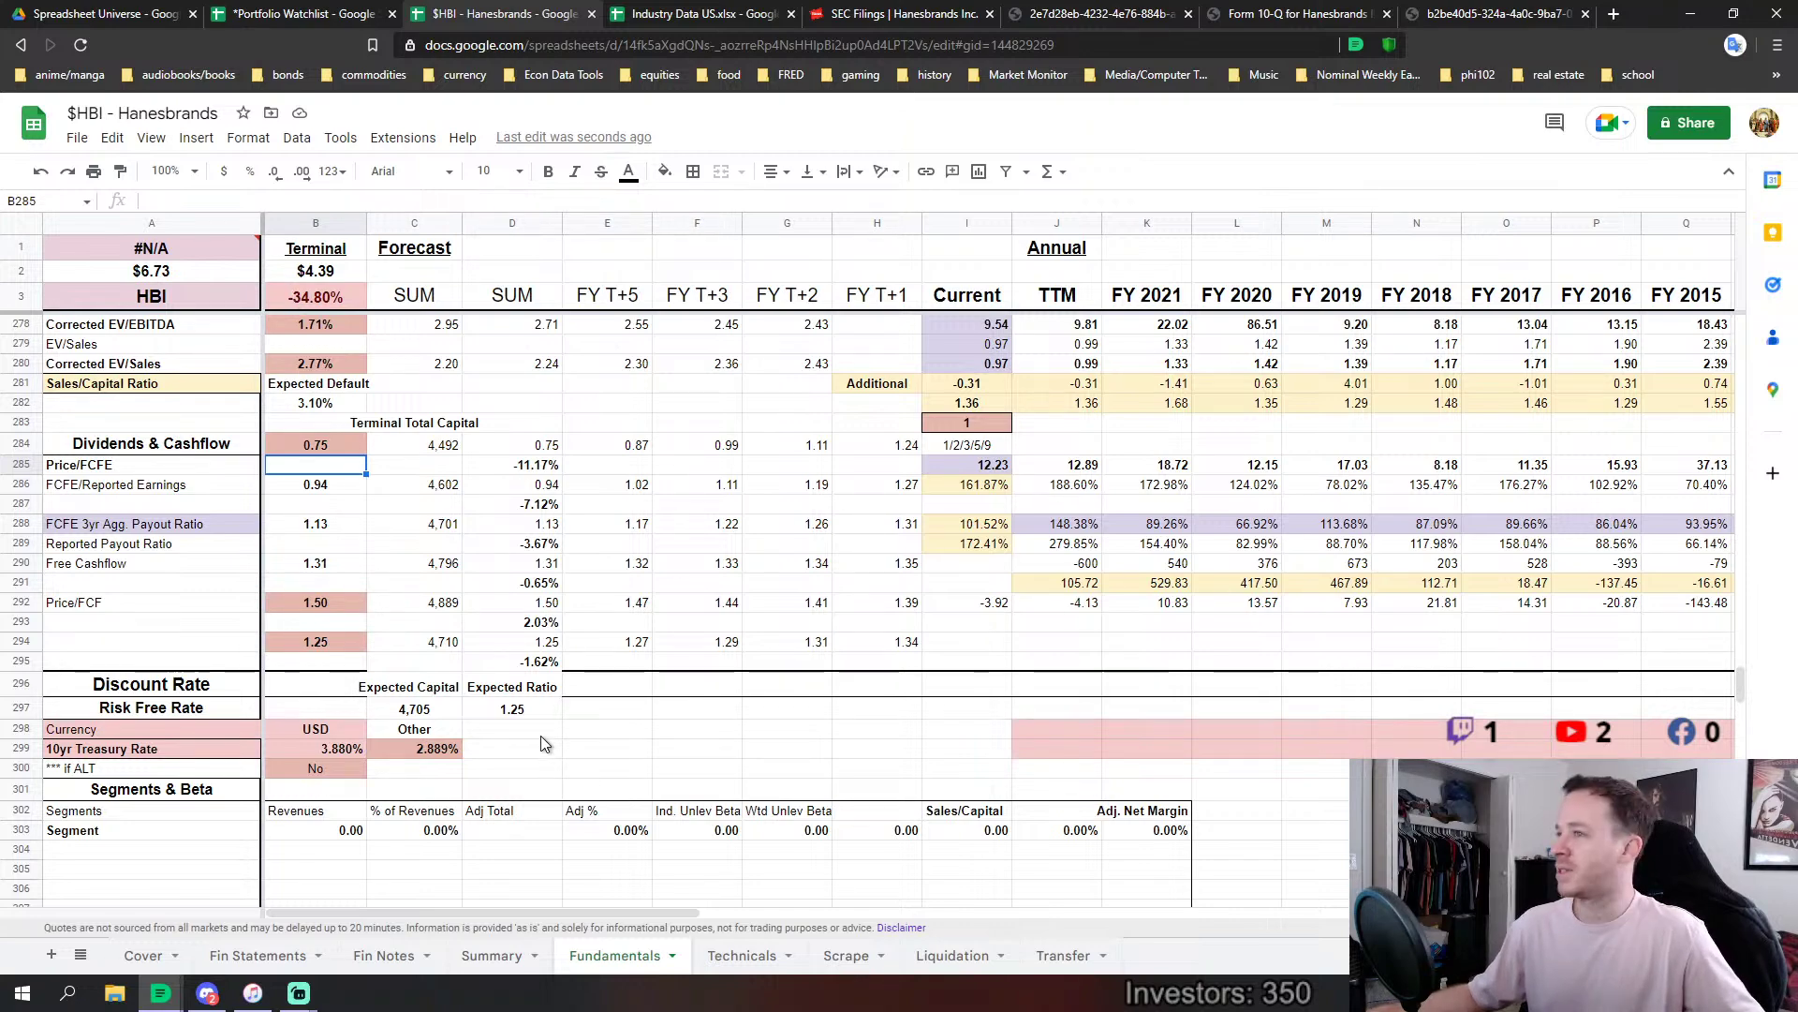
Review the D/E ratio, levered beta and cost of equity scenarios in the Leverage & Discount section.
{"action": "scroll", "coordinate": [541, 734], "scroll_direction": "down", "scroll_amount": 1}
{"action": "scroll", "coordinate": [658, 641], "scroll_direction": "down", "scroll_amount": 14}
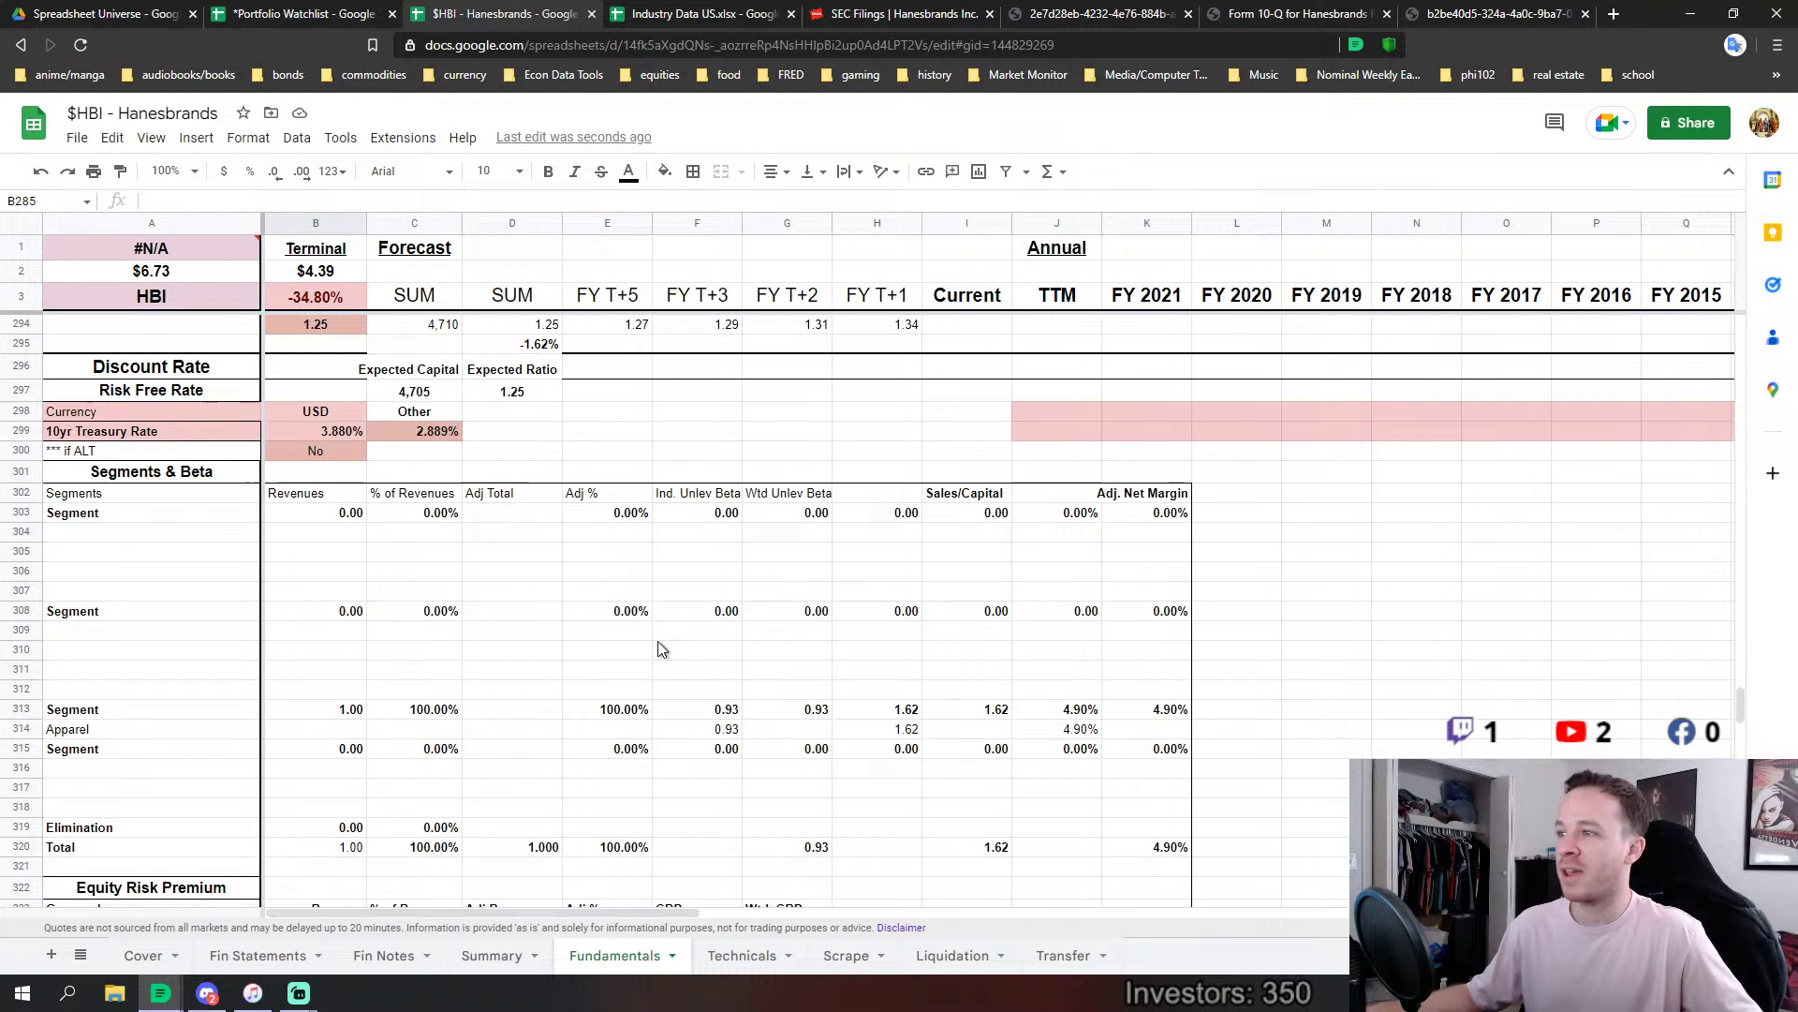
{"action": "scroll", "coordinate": [655, 639], "scroll_direction": "down", "scroll_amount": 2}
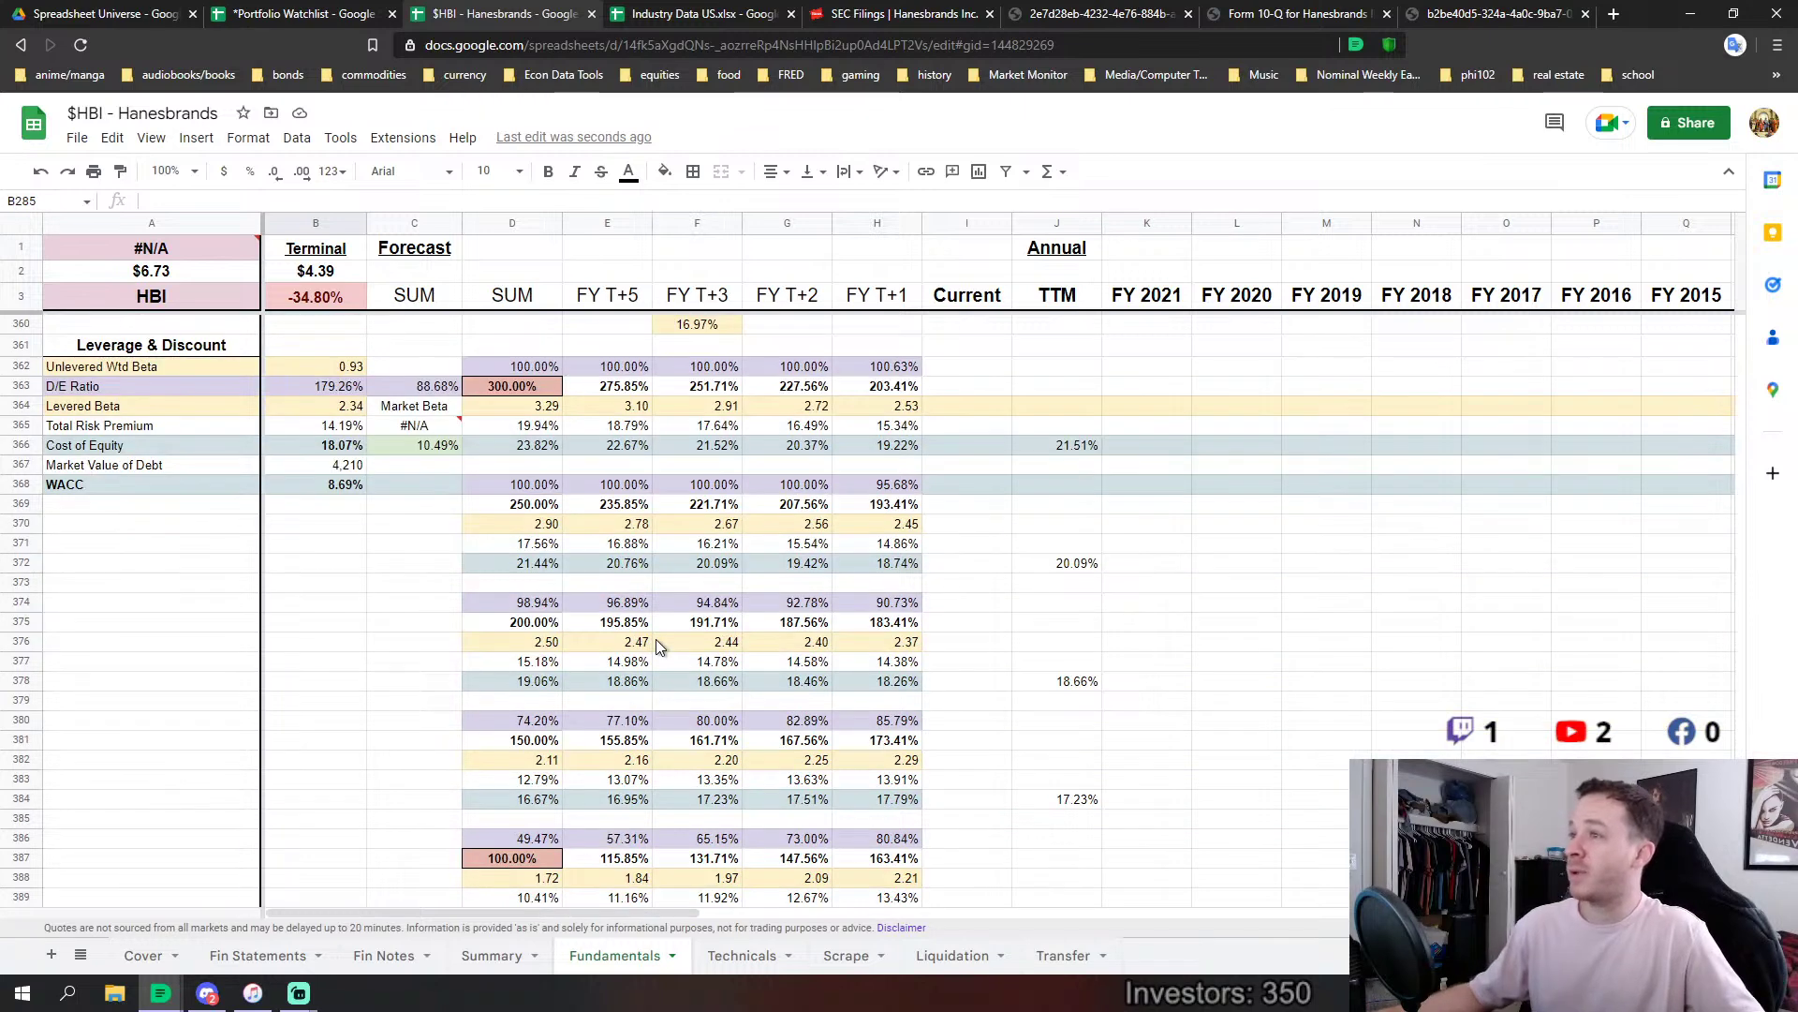
{"action": "scroll", "coordinate": [655, 639], "scroll_direction": "up", "scroll_amount": 1}
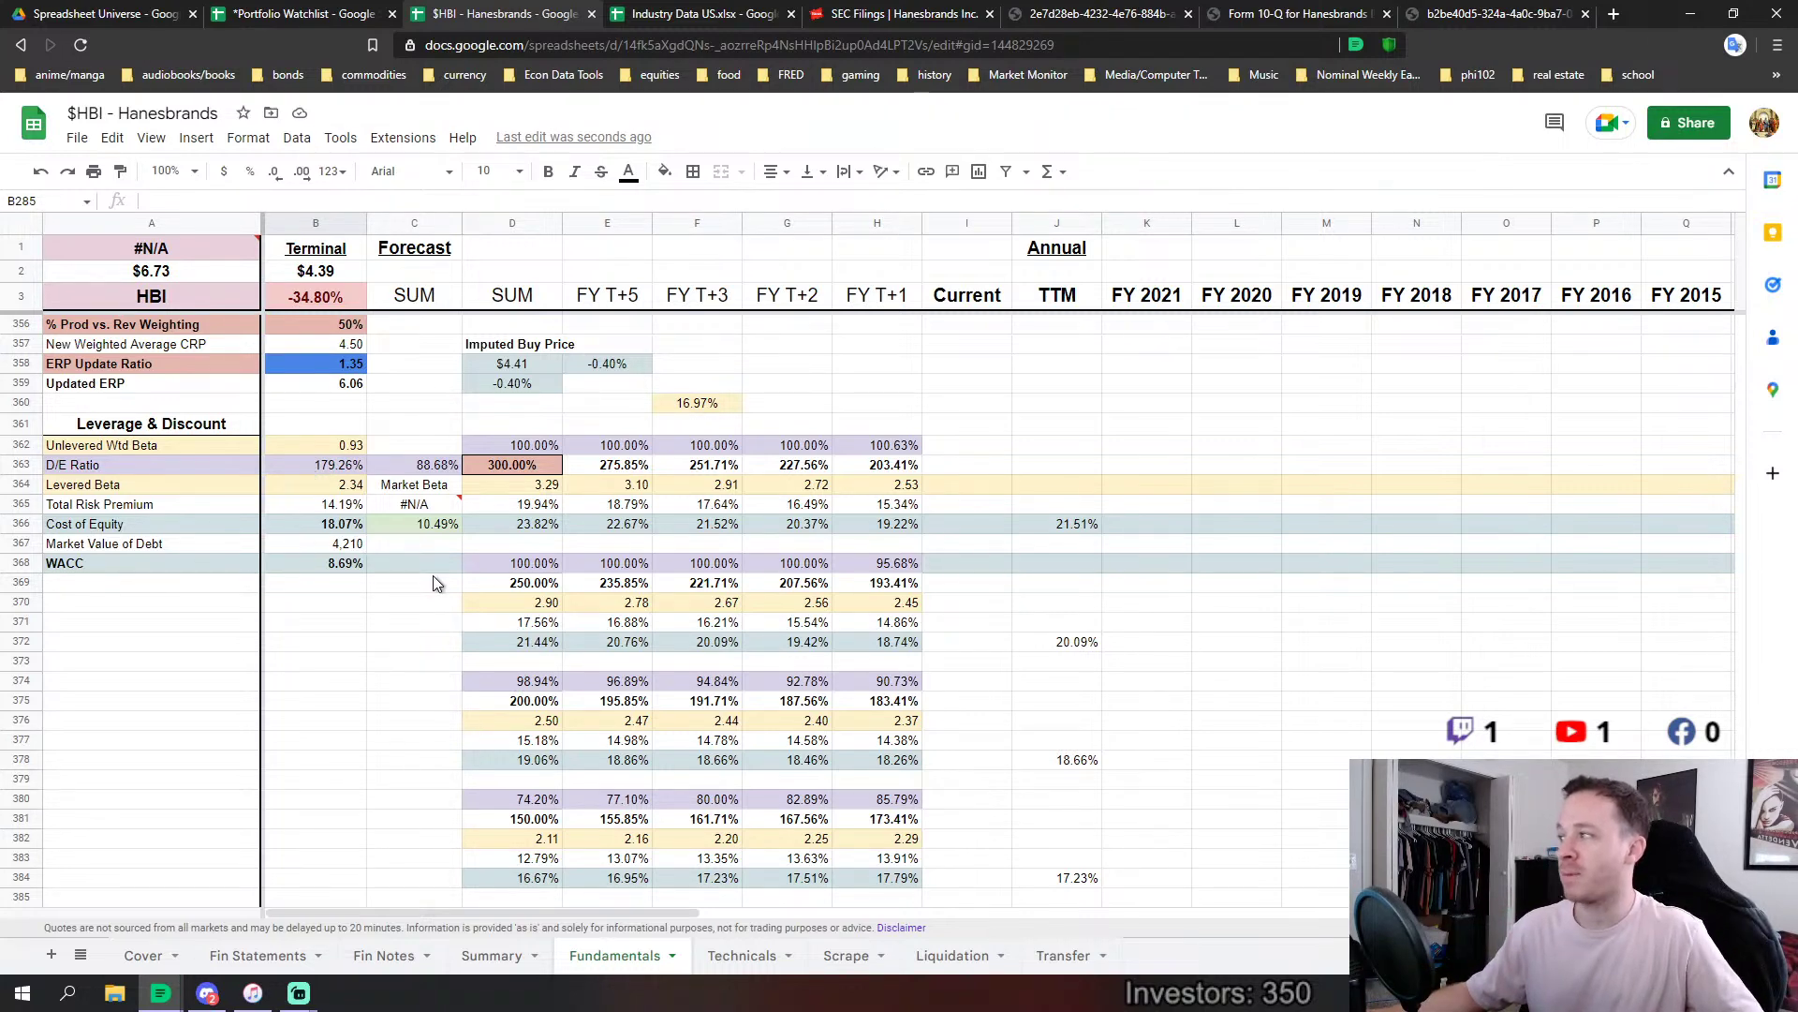
{"action": "scroll", "coordinate": [583, 570], "scroll_direction": "down", "scroll_amount": 3}
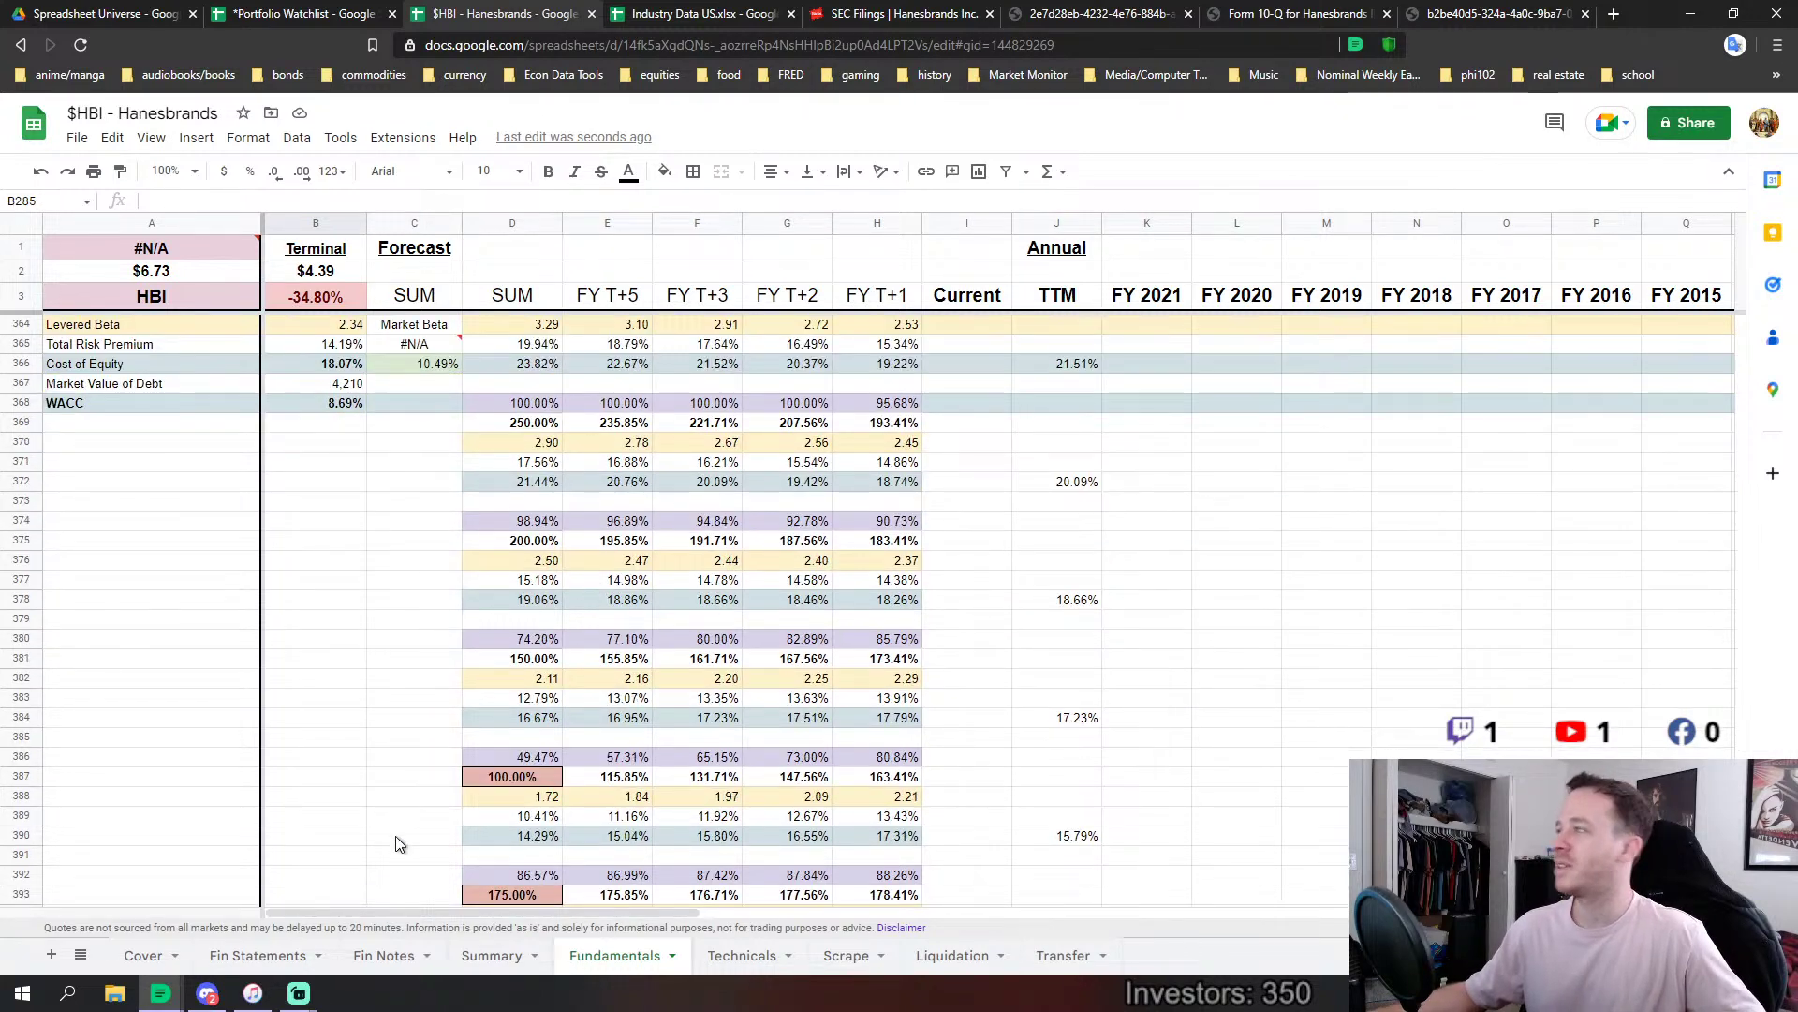
{"action": "scroll", "coordinate": [358, 599], "scroll_direction": "up", "scroll_amount": 3}
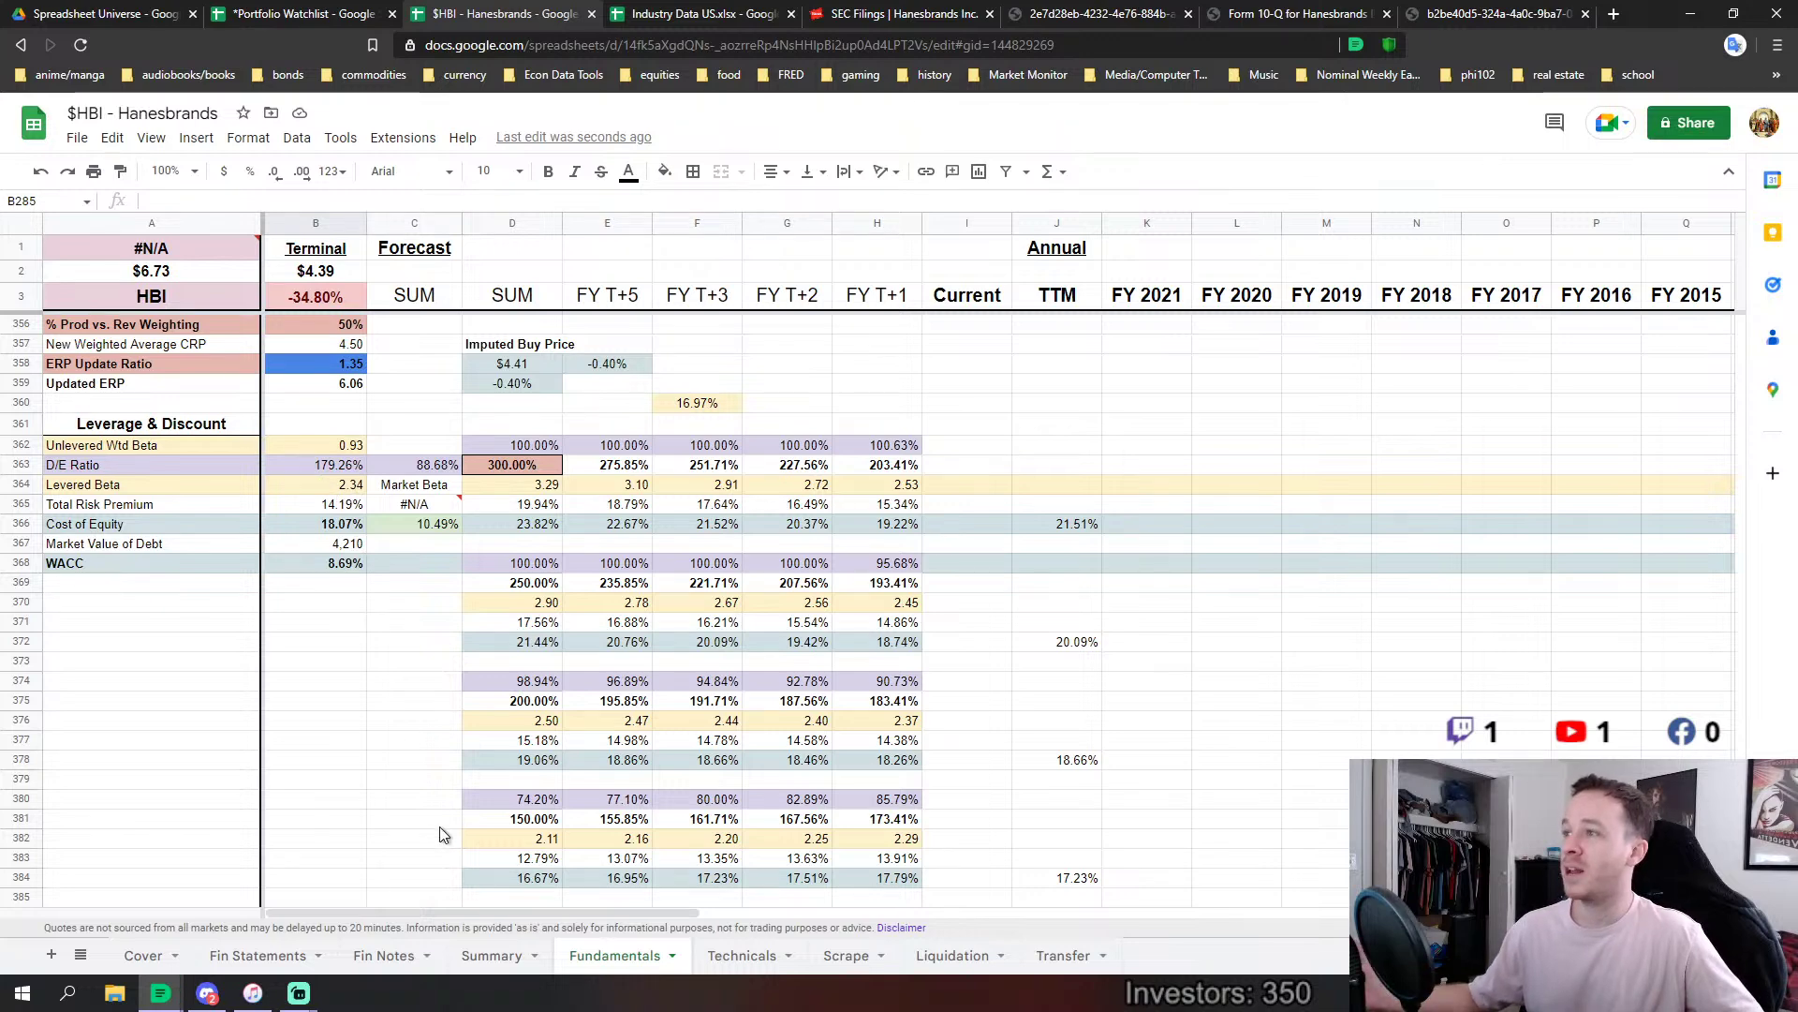
Check the expected Debt/Equity on the Summary sheet and return to the Fundamentals sheet's Leverage & Discount section.
{"action": "left_click", "coordinate": [493, 956]}
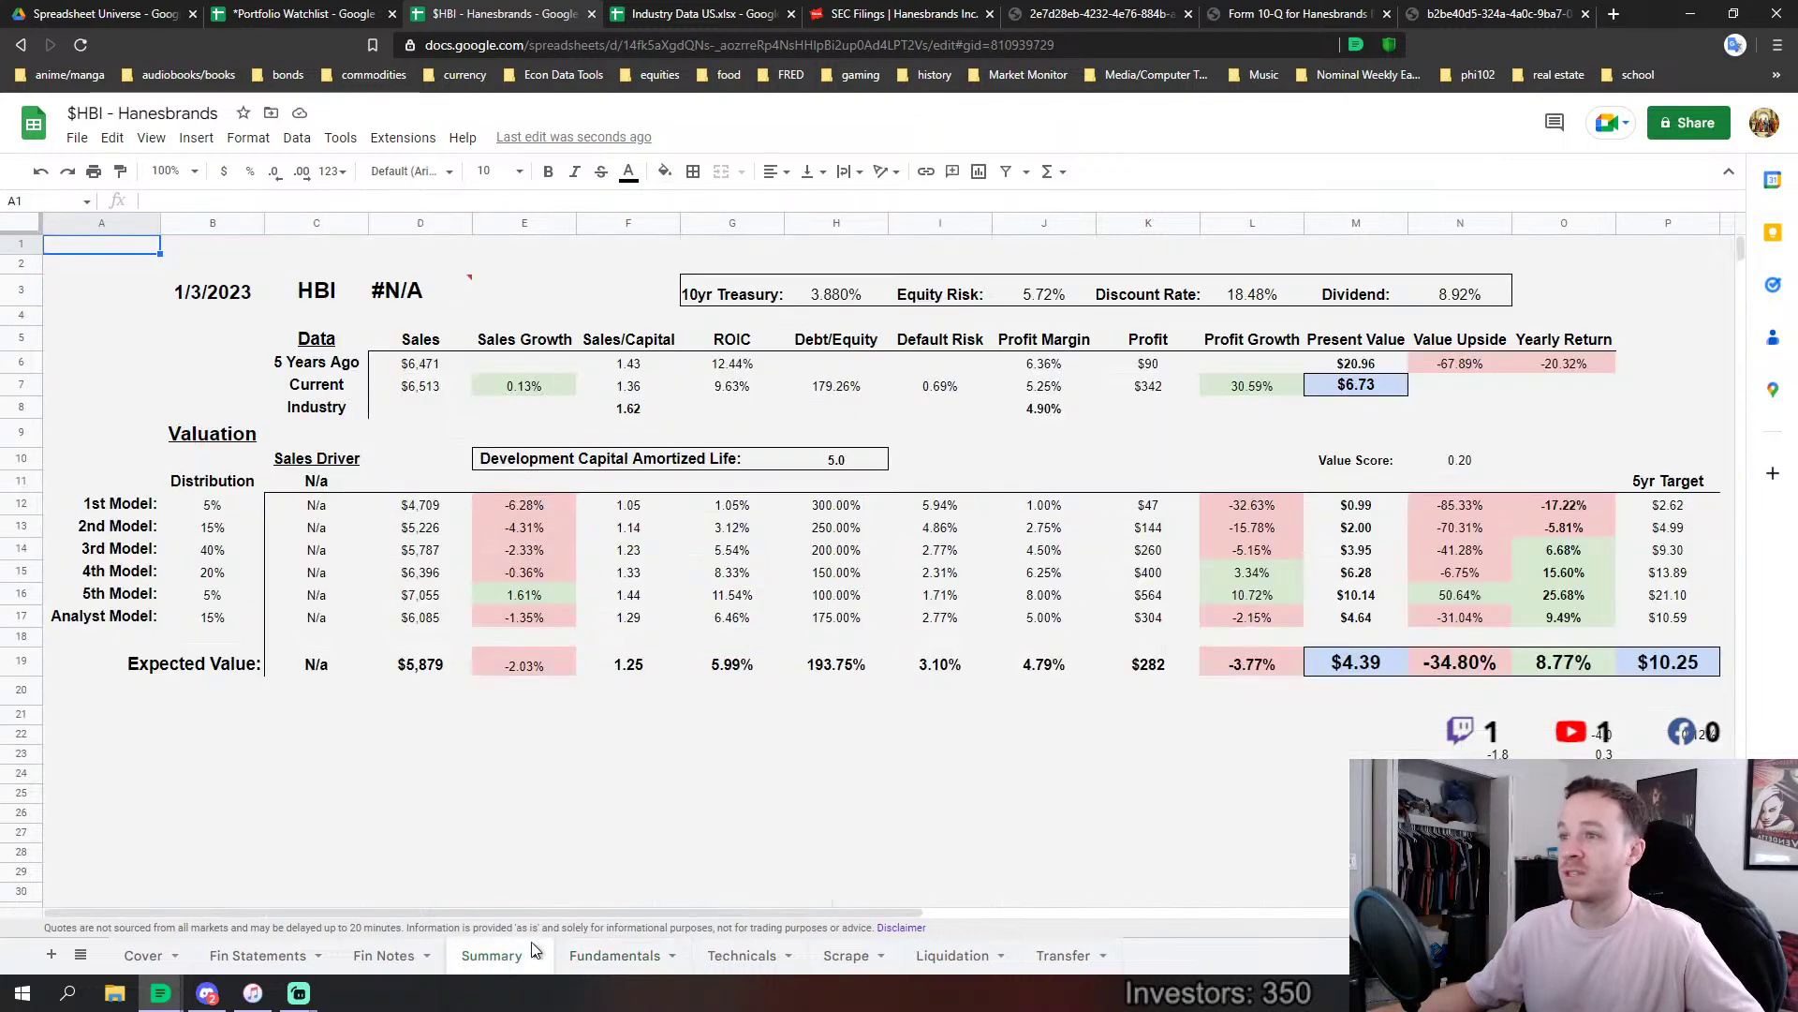
{"action": "left_click", "coordinate": [817, 671]}
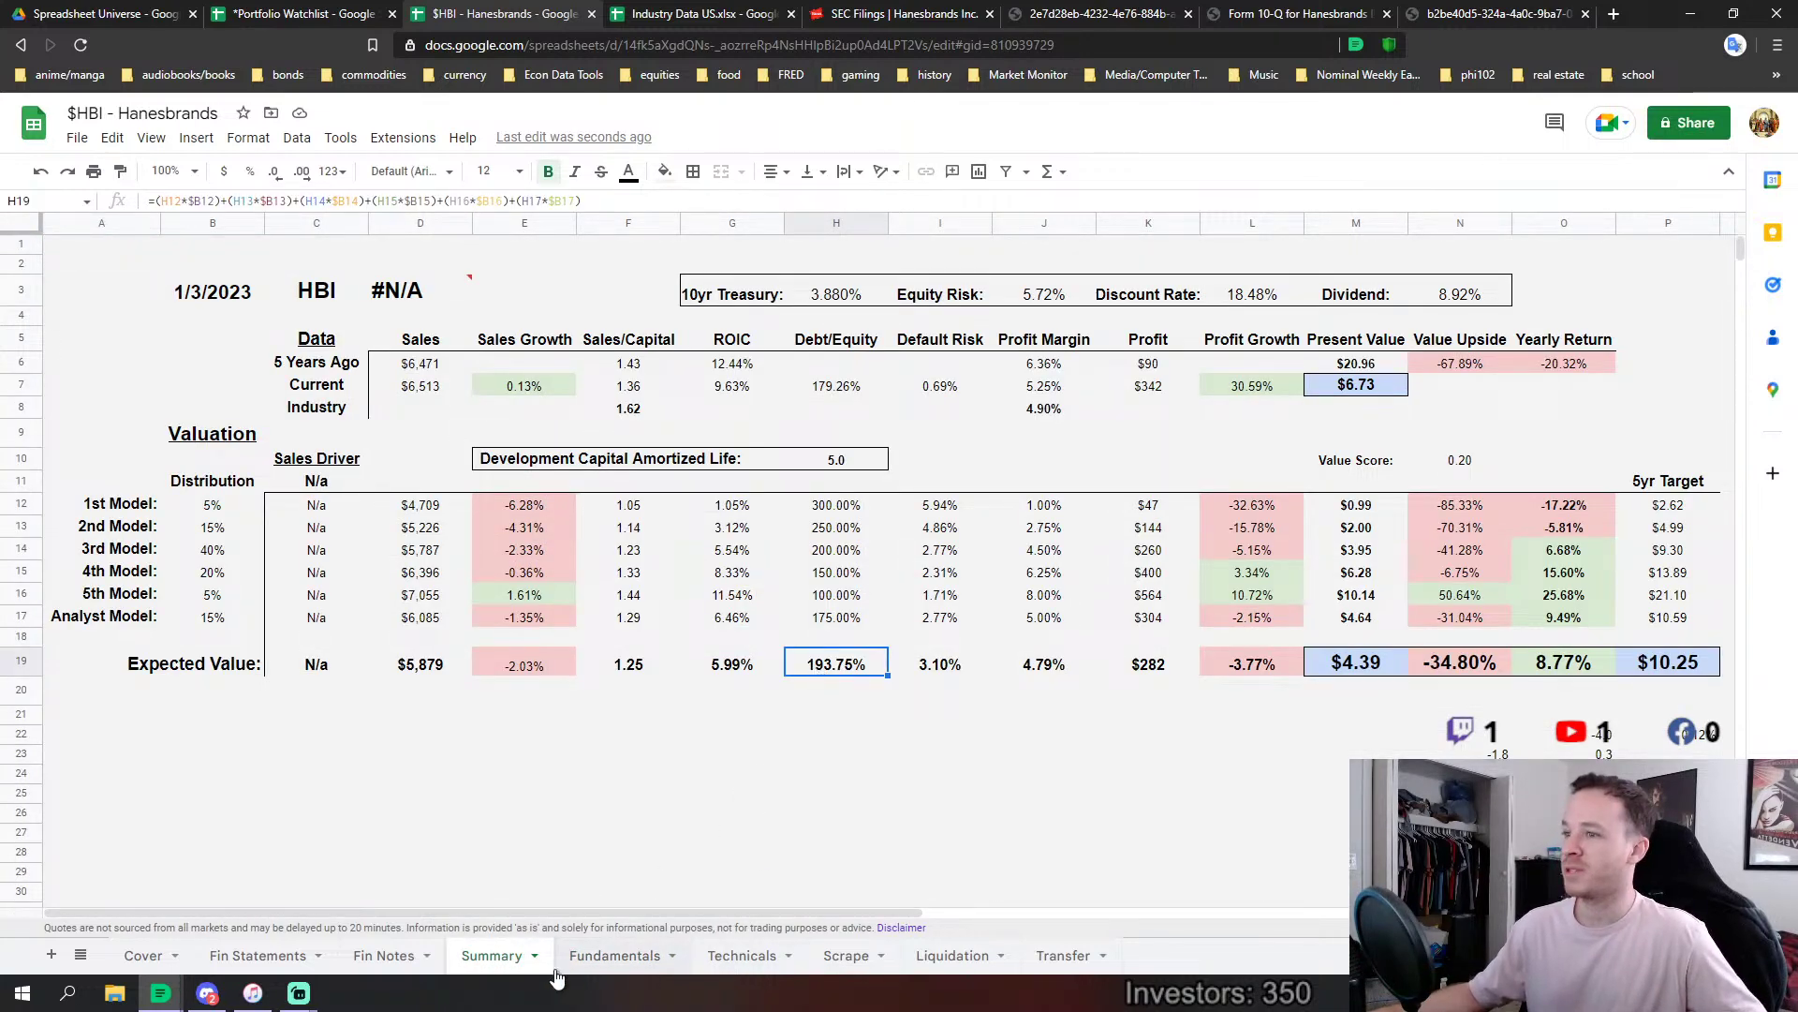
{"action": "left_click", "coordinate": [615, 956]}
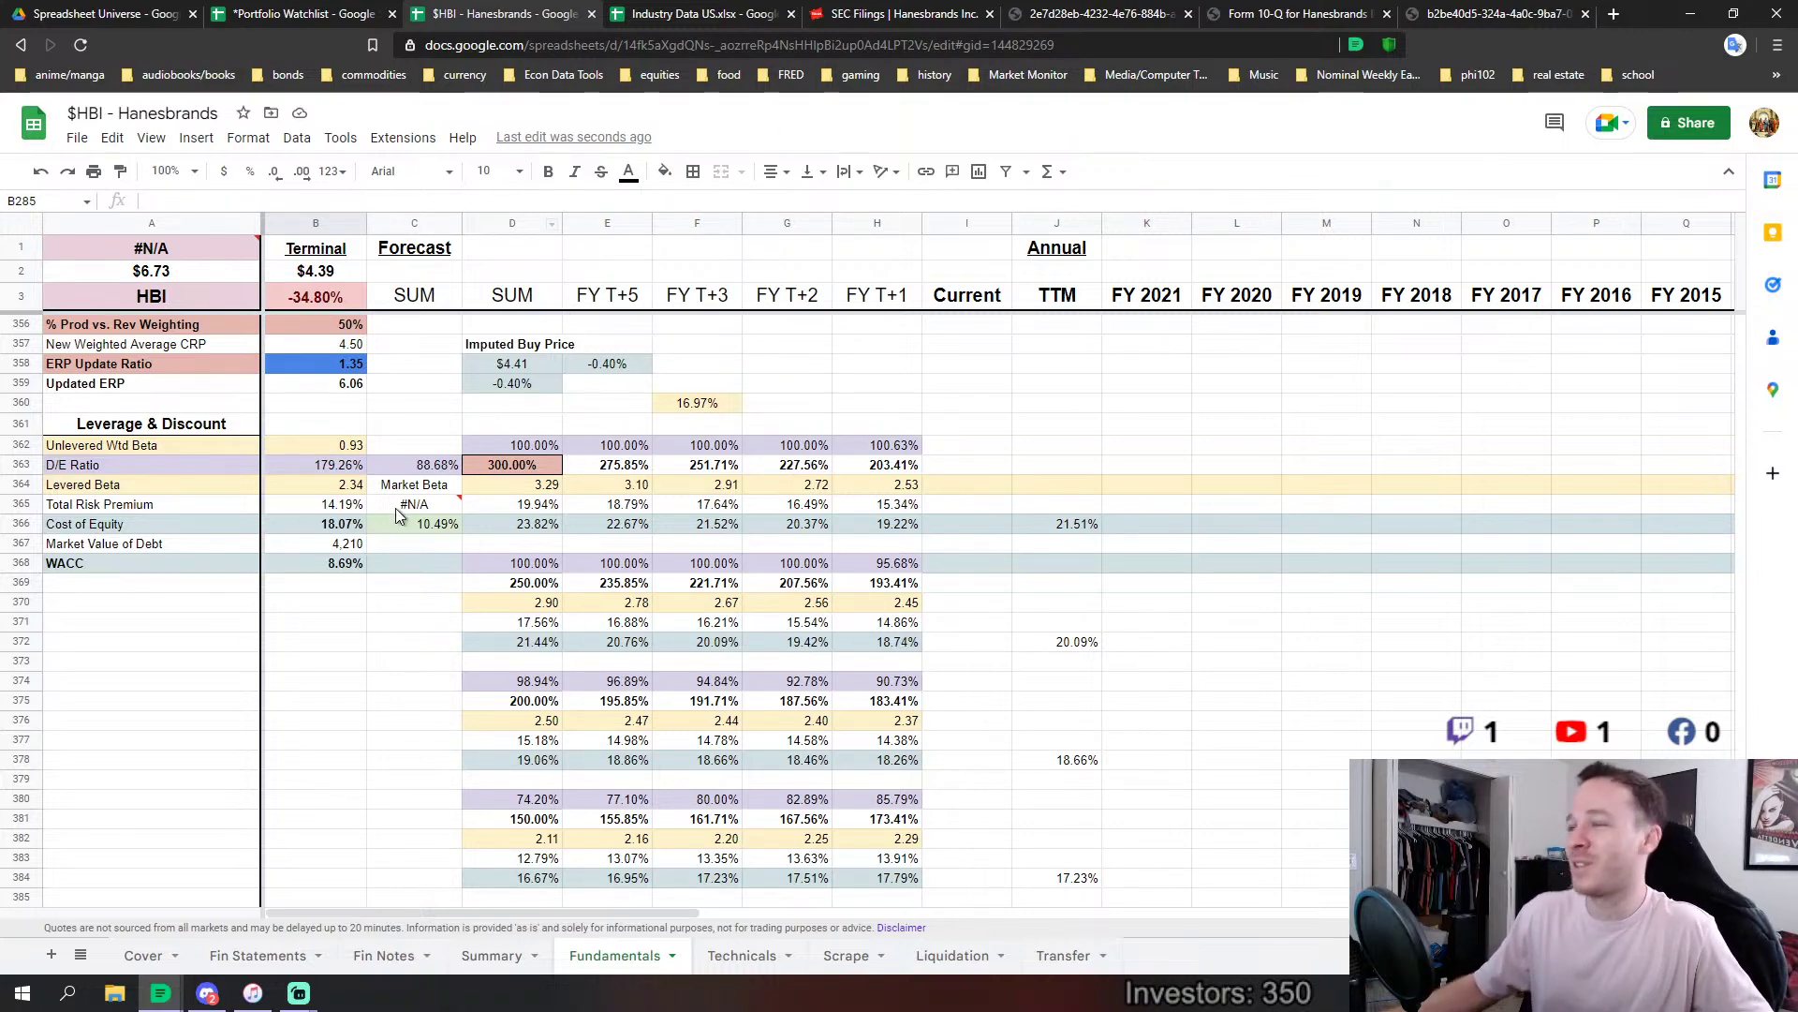
Review the Expected Default percentages and the Interest Coverage scenarios in the Enterprise section.
{"action": "scroll", "coordinate": [548, 600], "scroll_direction": "up", "scroll_amount": 5}
{"action": "scroll", "coordinate": [548, 600], "scroll_direction": "up", "scroll_amount": 20}
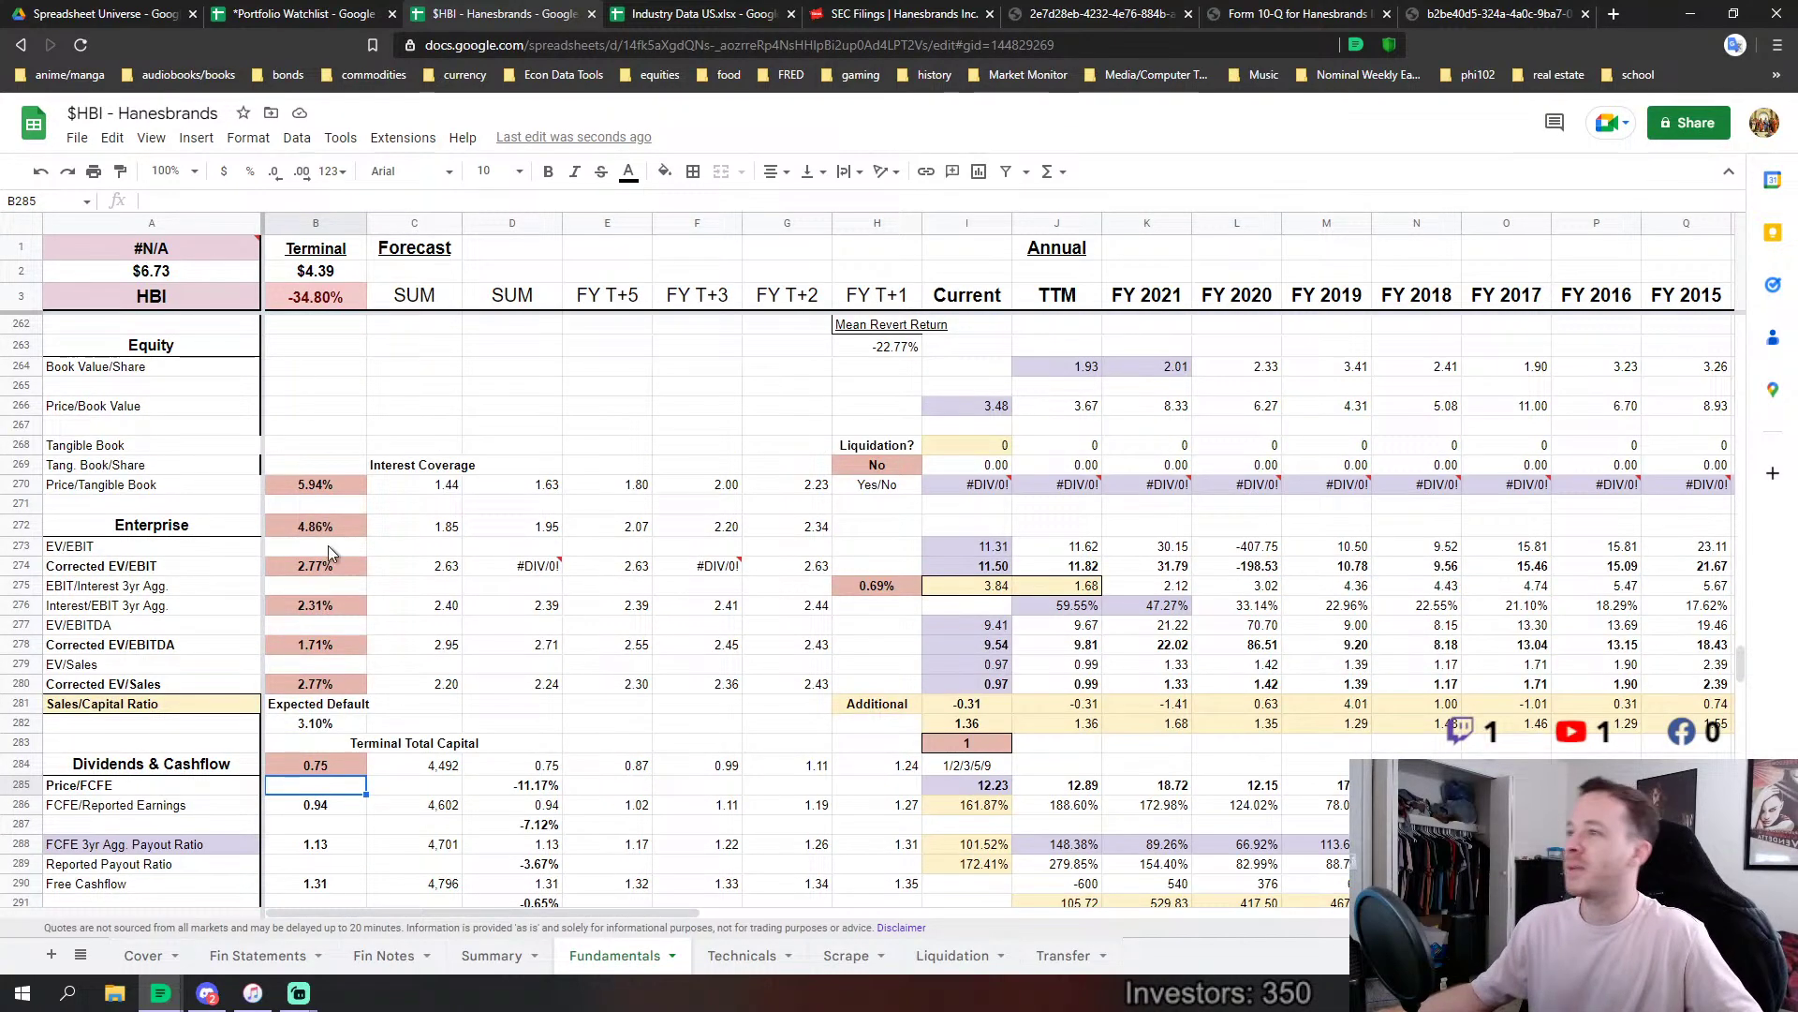
{"action": "left_click_drag", "start_coordinate": [316, 484], "coordinate": [314, 691]}
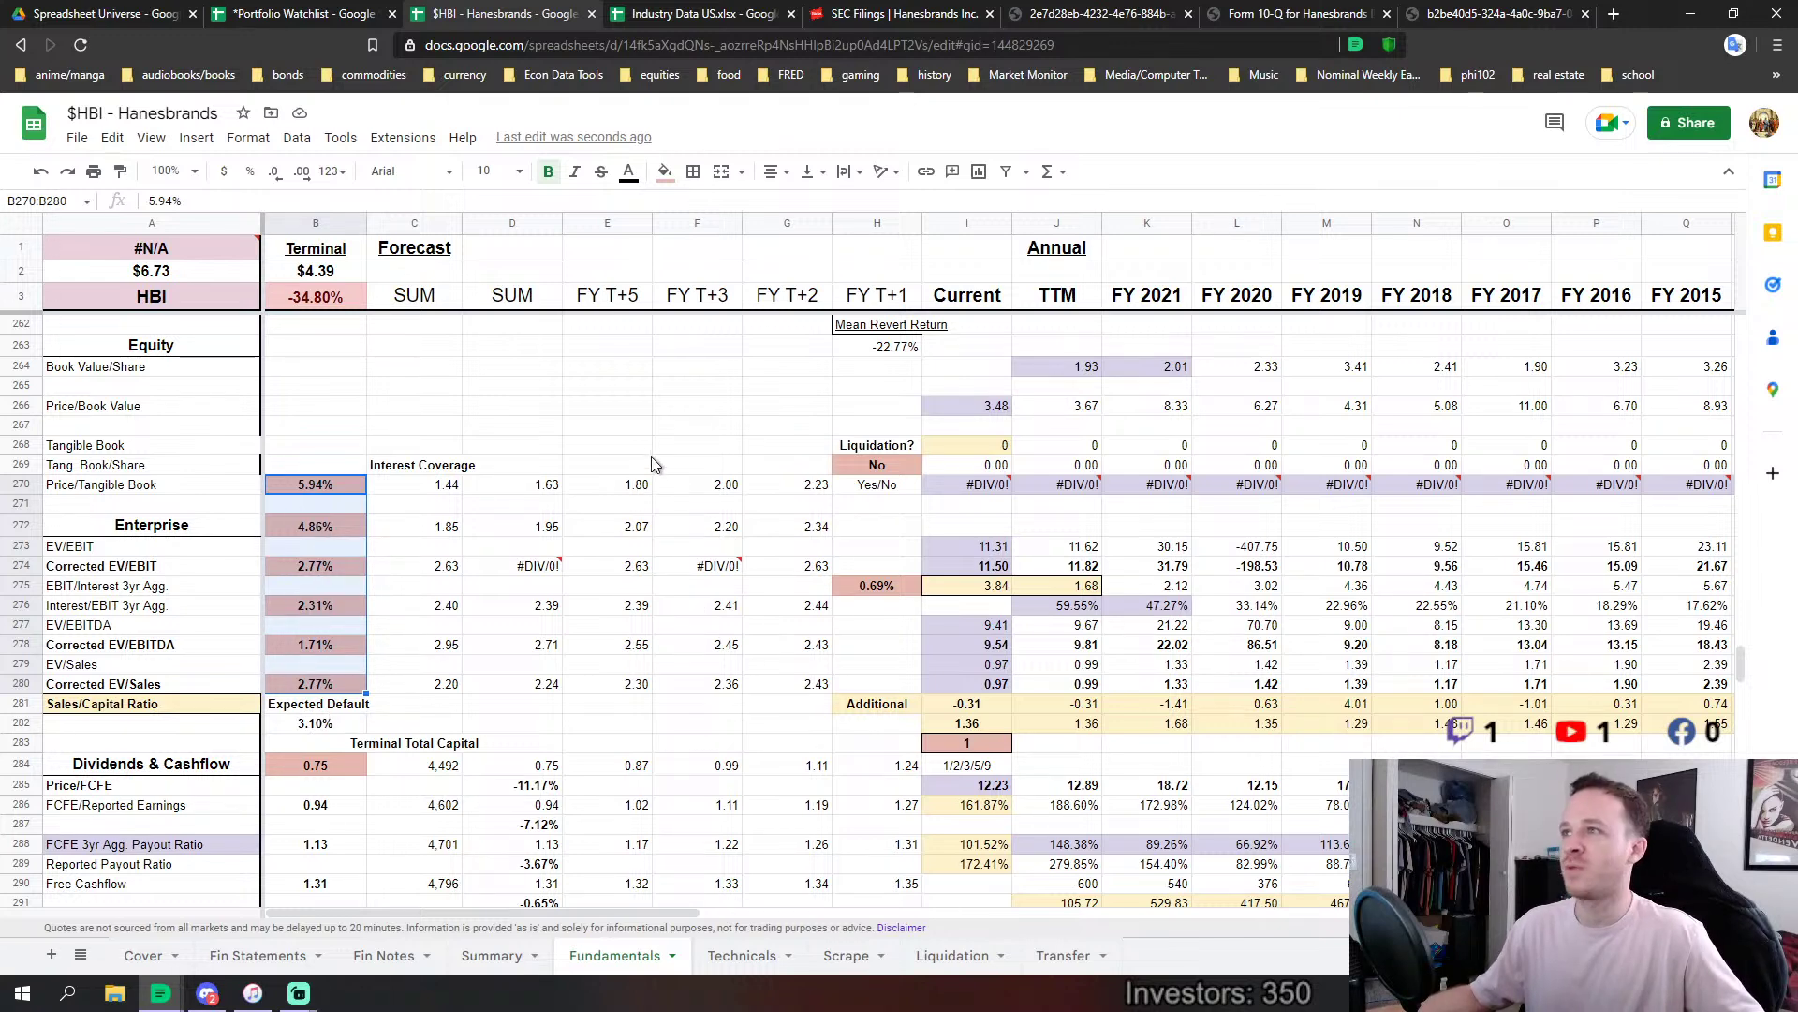
{"action": "left_click", "coordinate": [607, 465]}
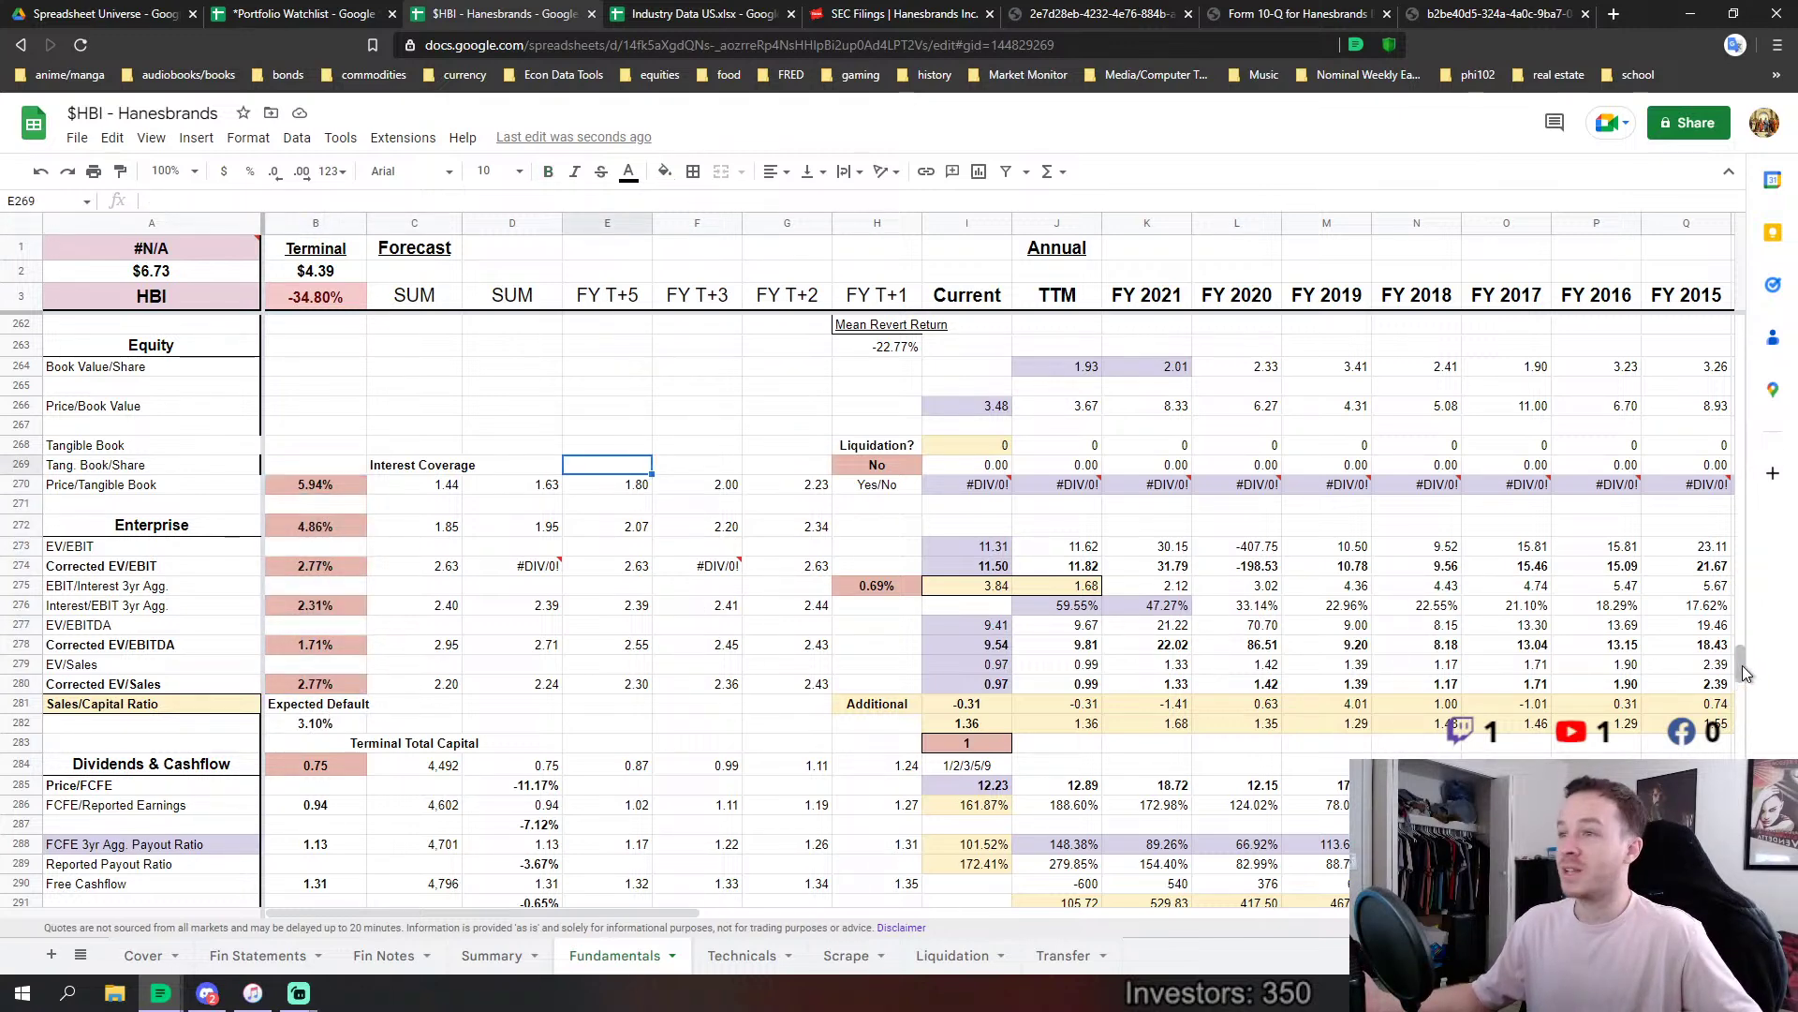
Try a 15% upper-end revenue CAGR in C35 and an 8% analyst CAGR in C37, and undo both changes.
{"action": "left_click_drag", "start_coordinate": [1742, 665], "coordinate": [1739, 272]}
{"action": "left_click", "coordinate": [345, 462]}
{"action": "scroll", "coordinate": [369, 702], "scroll_direction": "down", "scroll_amount": 3}
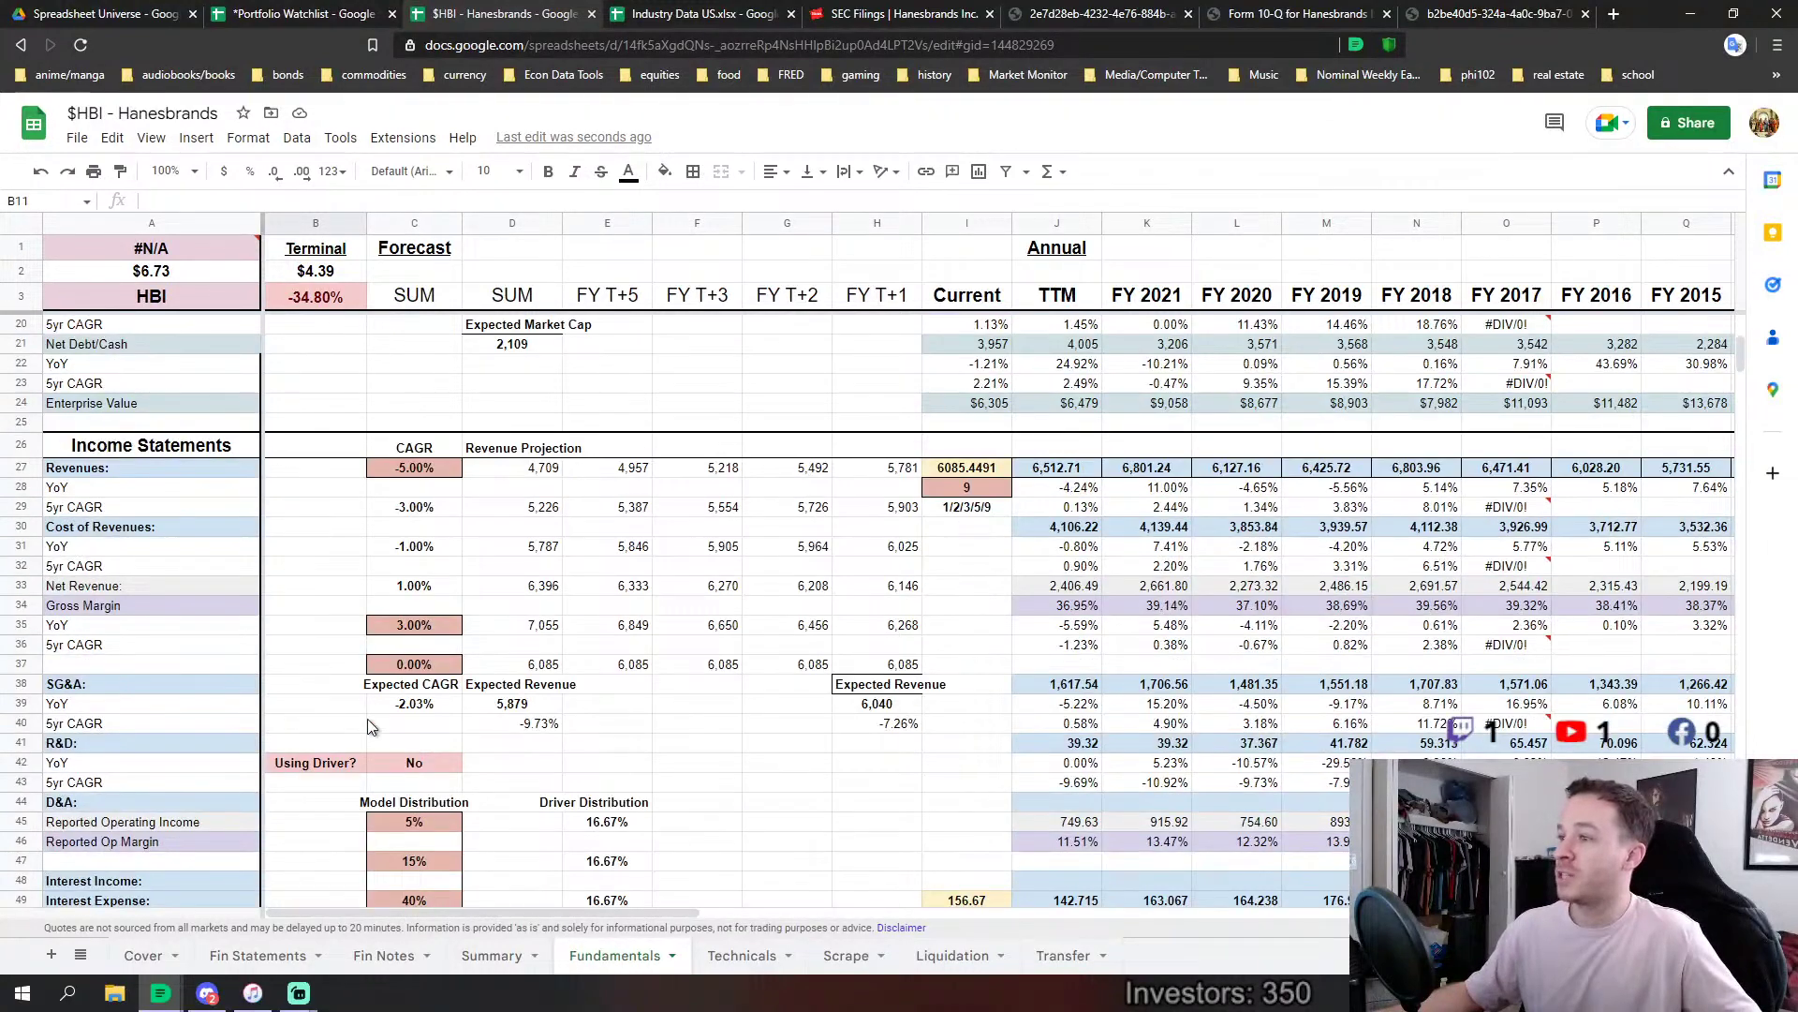
{"action": "left_click", "coordinate": [441, 625]}
{"action": "type", "text": "15"}
{"action": "key", "text": "Return"}
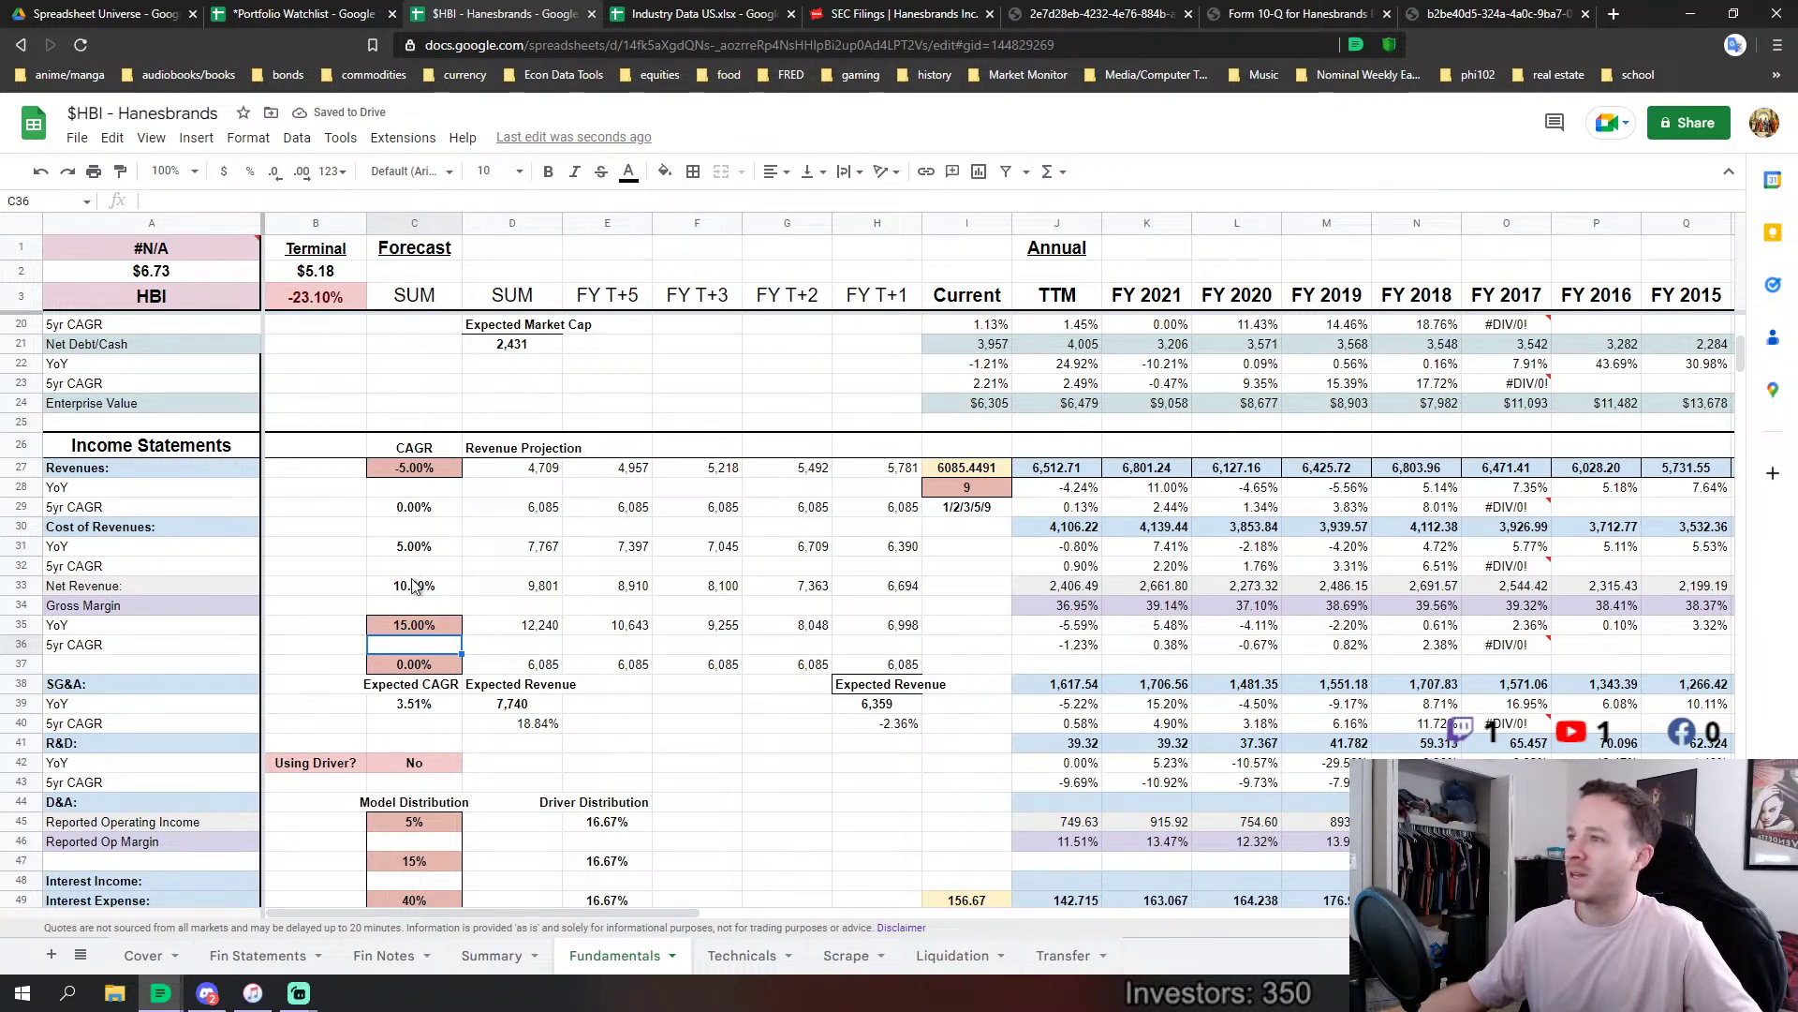
{"action": "left_click_drag", "start_coordinate": [424, 551], "coordinate": [418, 568]}
{"action": "left_click", "coordinate": [418, 660]}
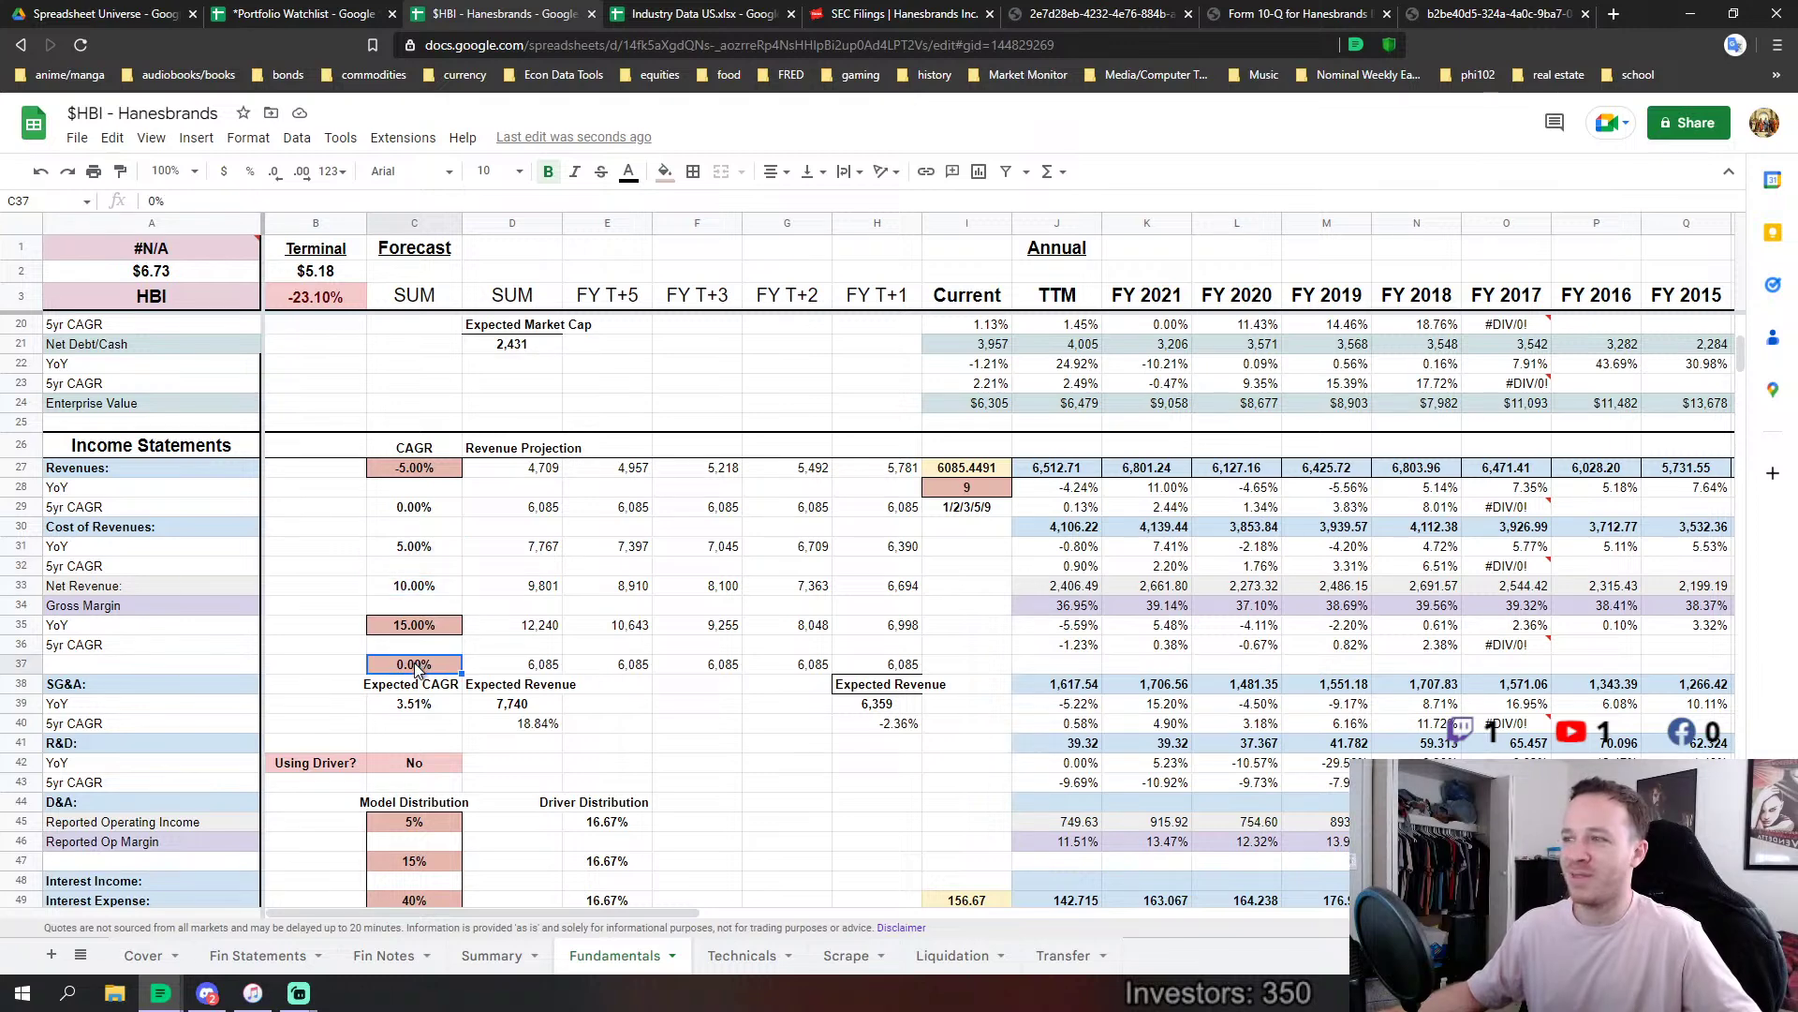
{"action": "type", "text": "8"}
{"action": "key", "text": "Return"}
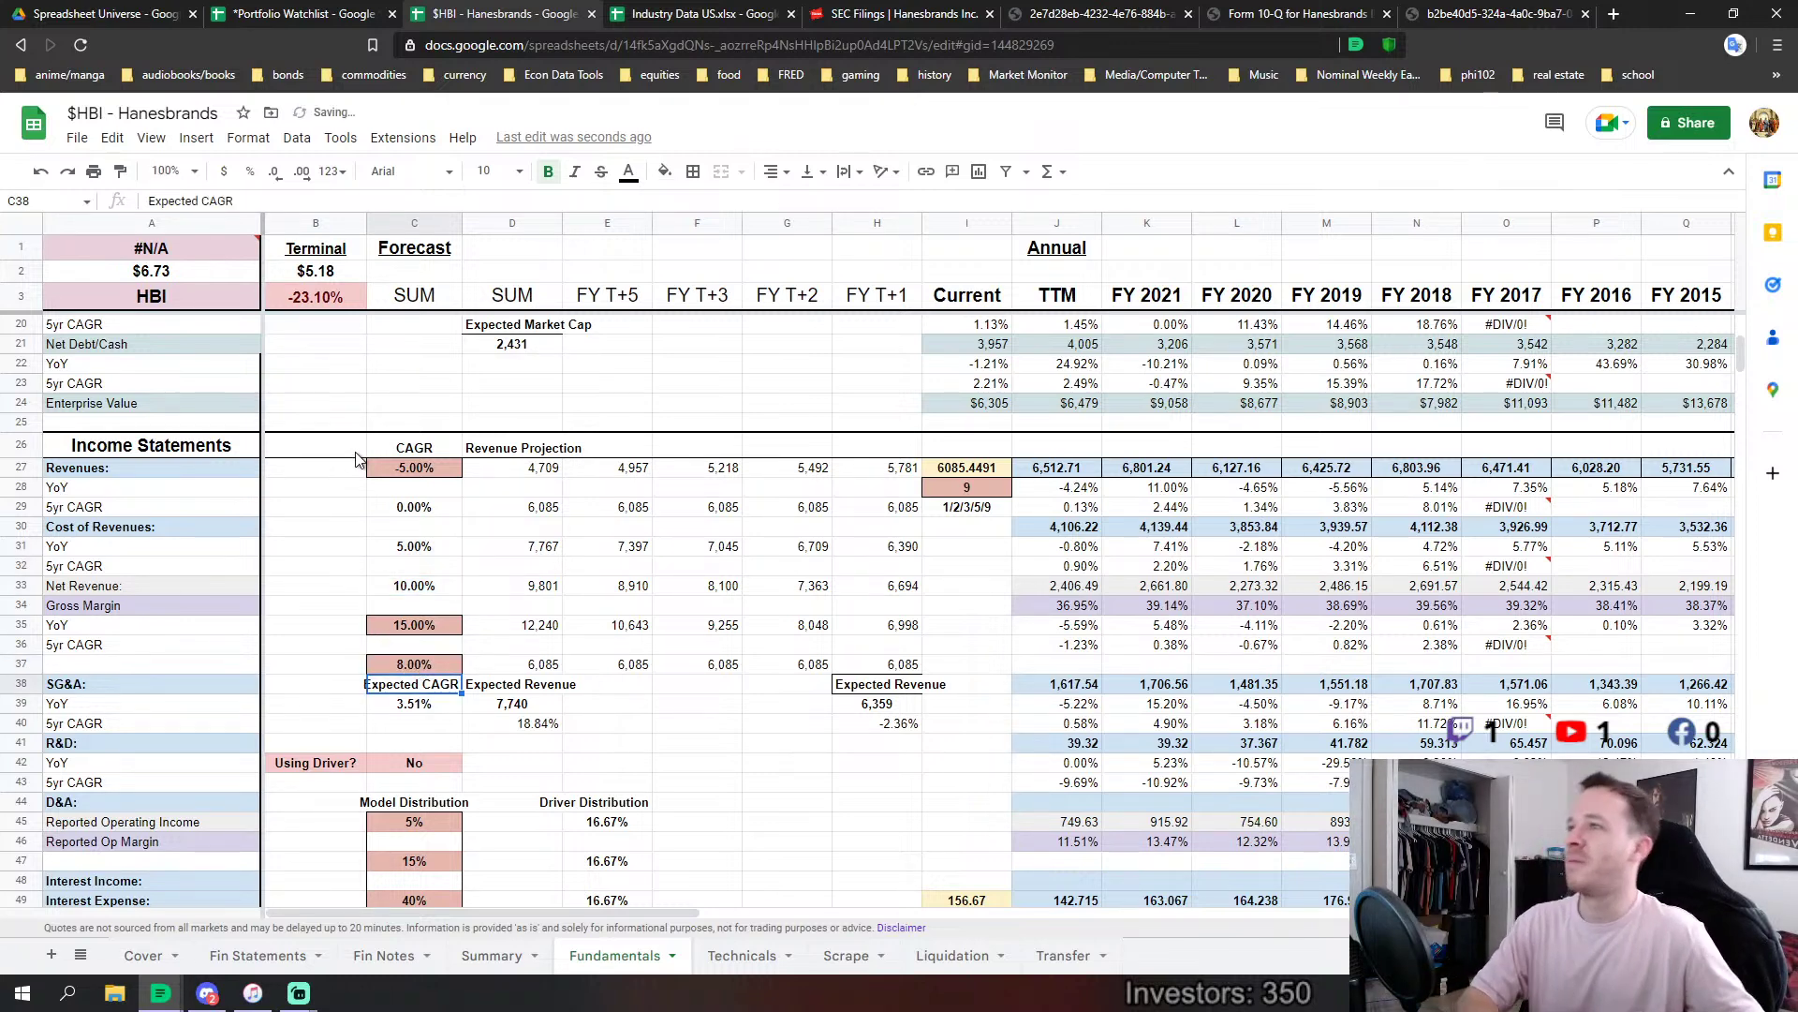
{"action": "left_click", "coordinate": [41, 171]}
{"action": "left_click", "coordinate": [40, 171]}
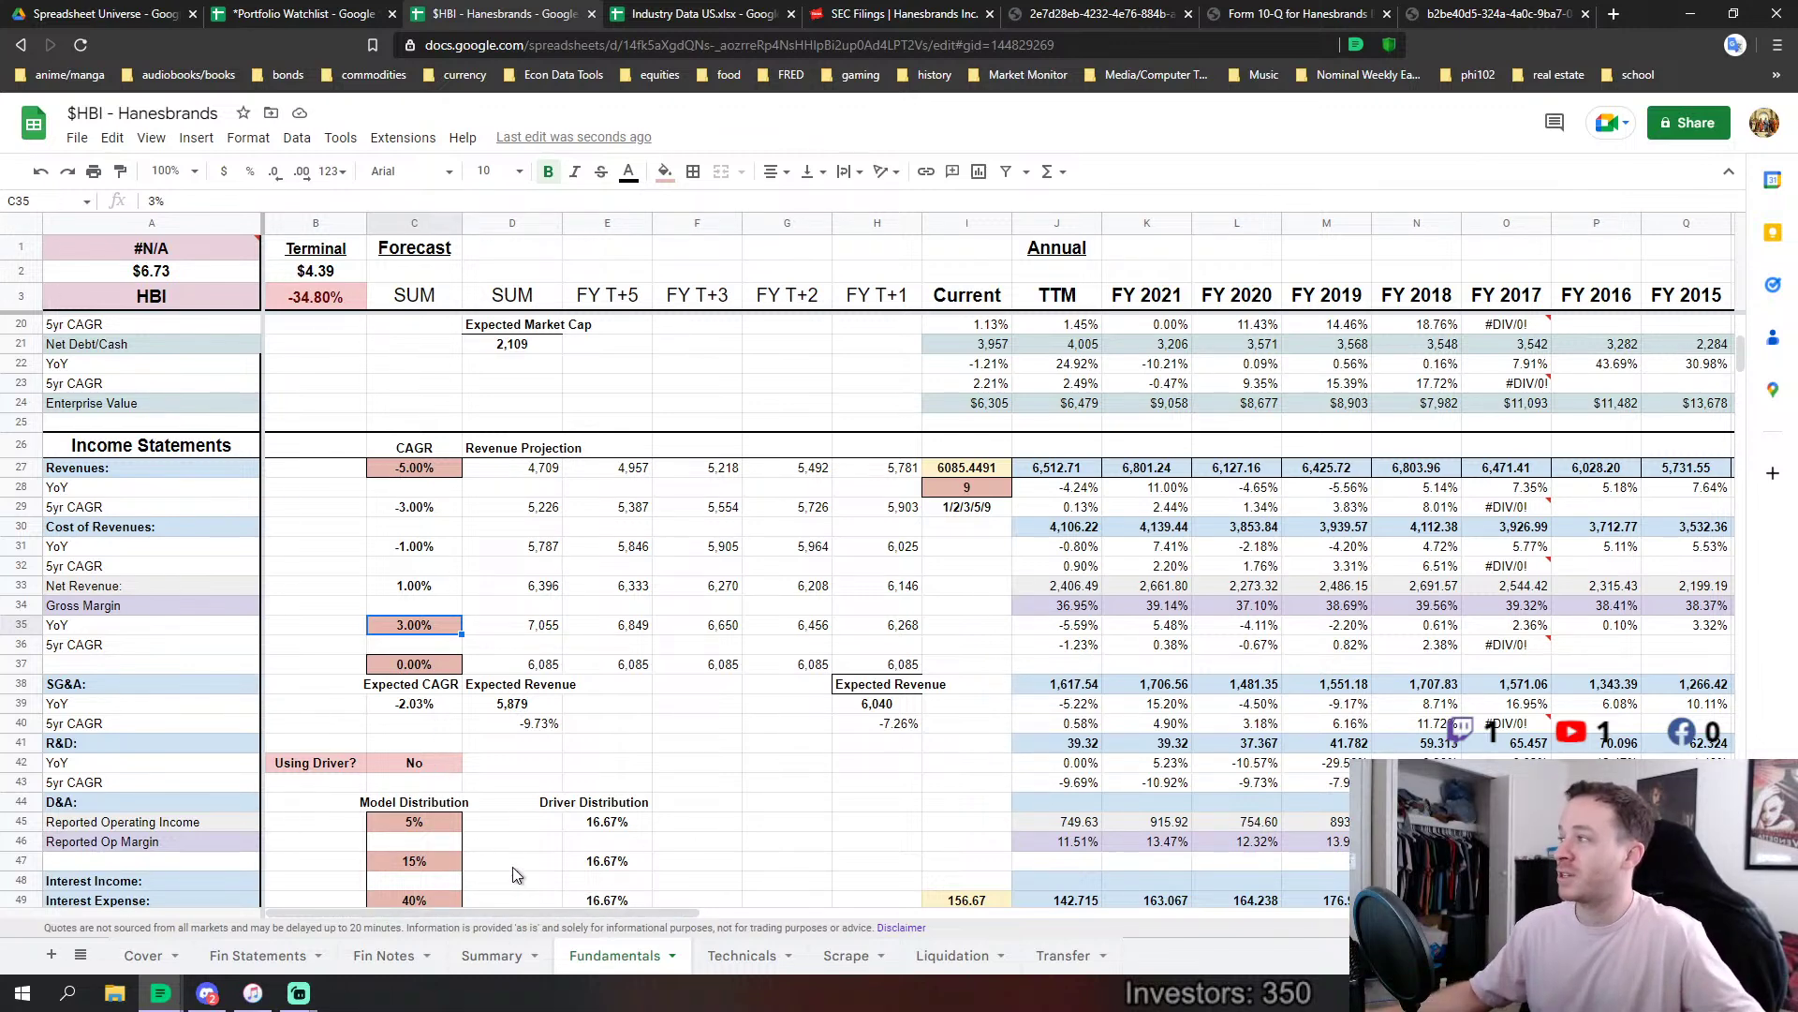
Inspect the Expected Net Margin formula and the interest expense forecasts, and check the company name reference on the Summary sheet.
{"action": "scroll", "coordinate": [1035, 739], "scroll_direction": "down", "scroll_amount": 2}
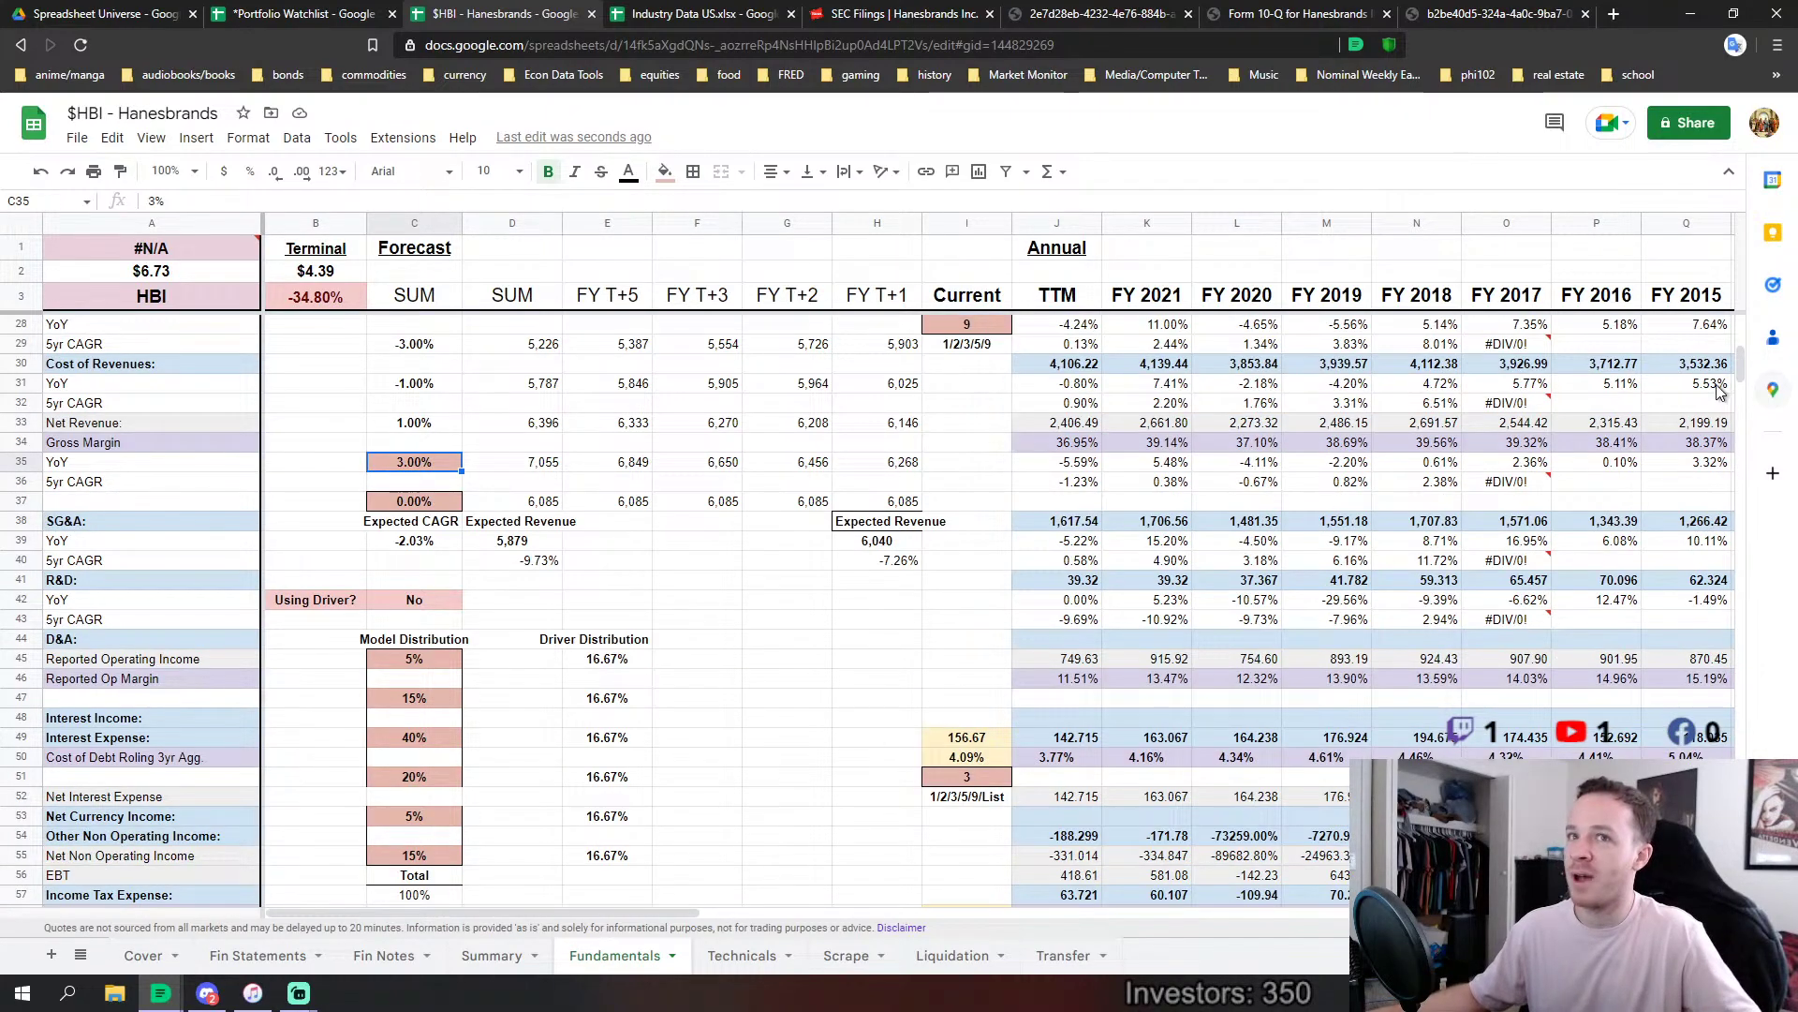
{"action": "left_click_drag", "start_coordinate": [1738, 356], "coordinate": [1758, 436]}
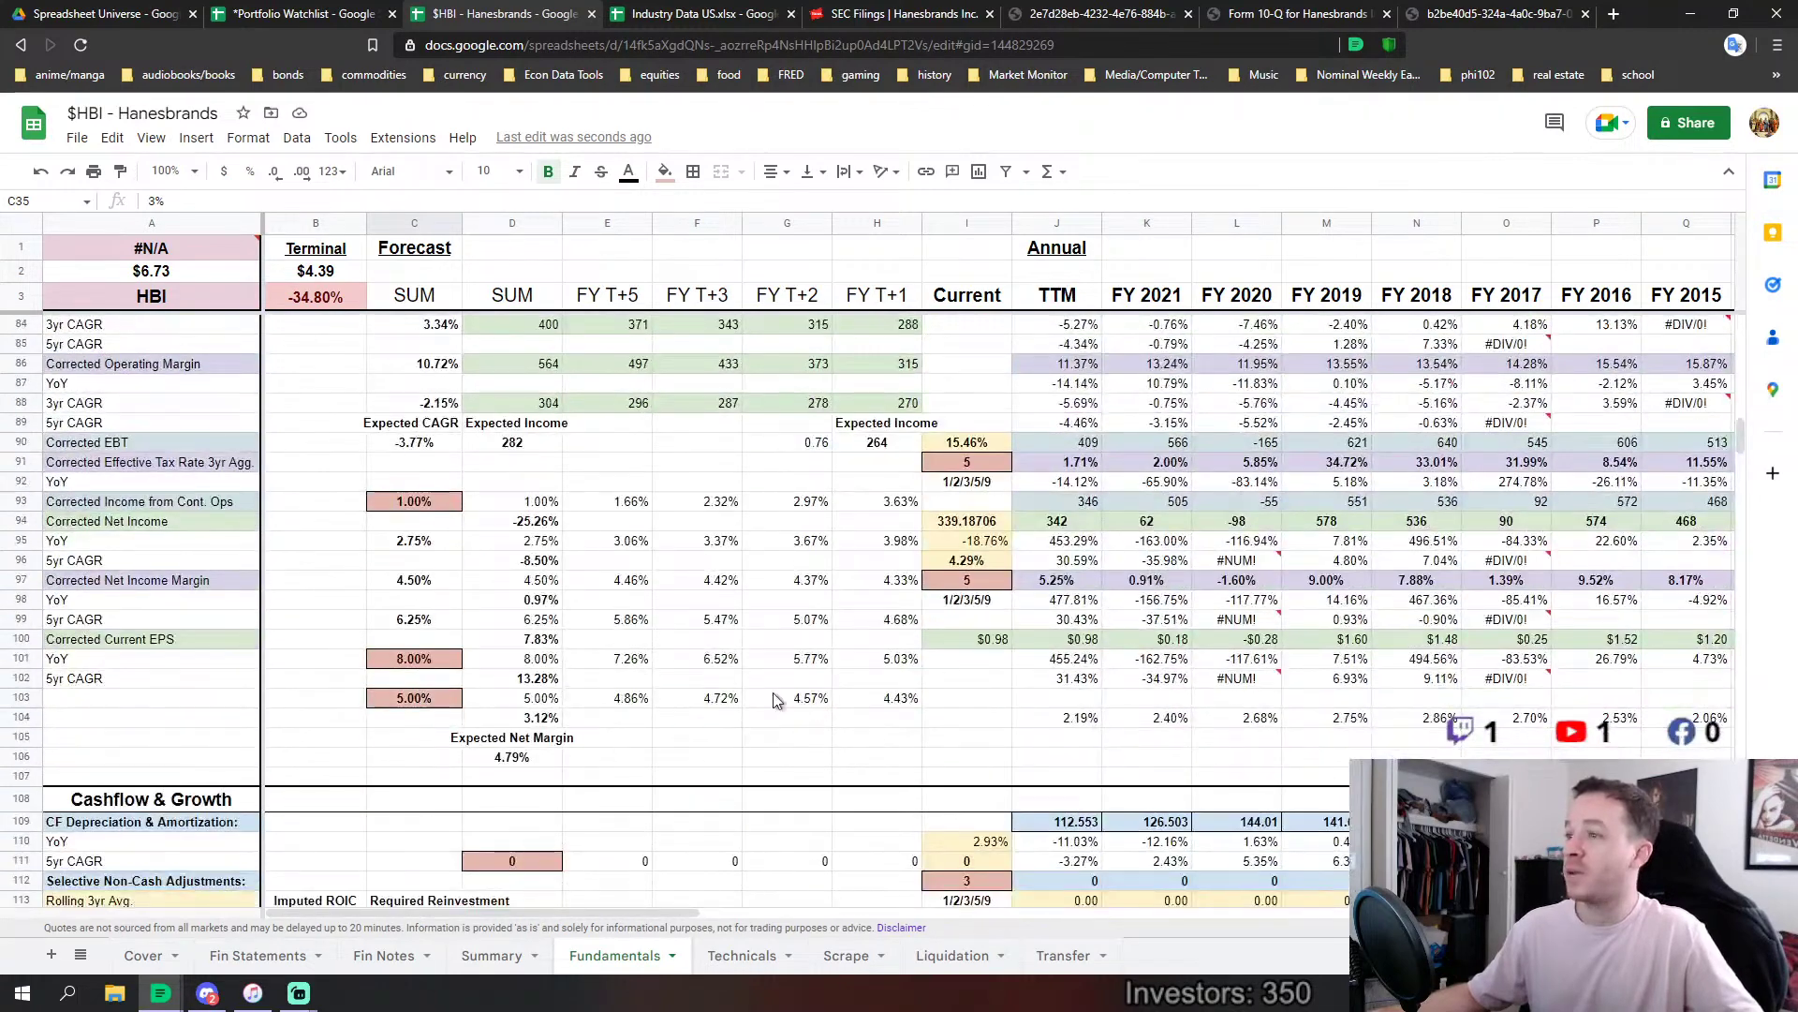
{"action": "left_click", "coordinate": [525, 757]}
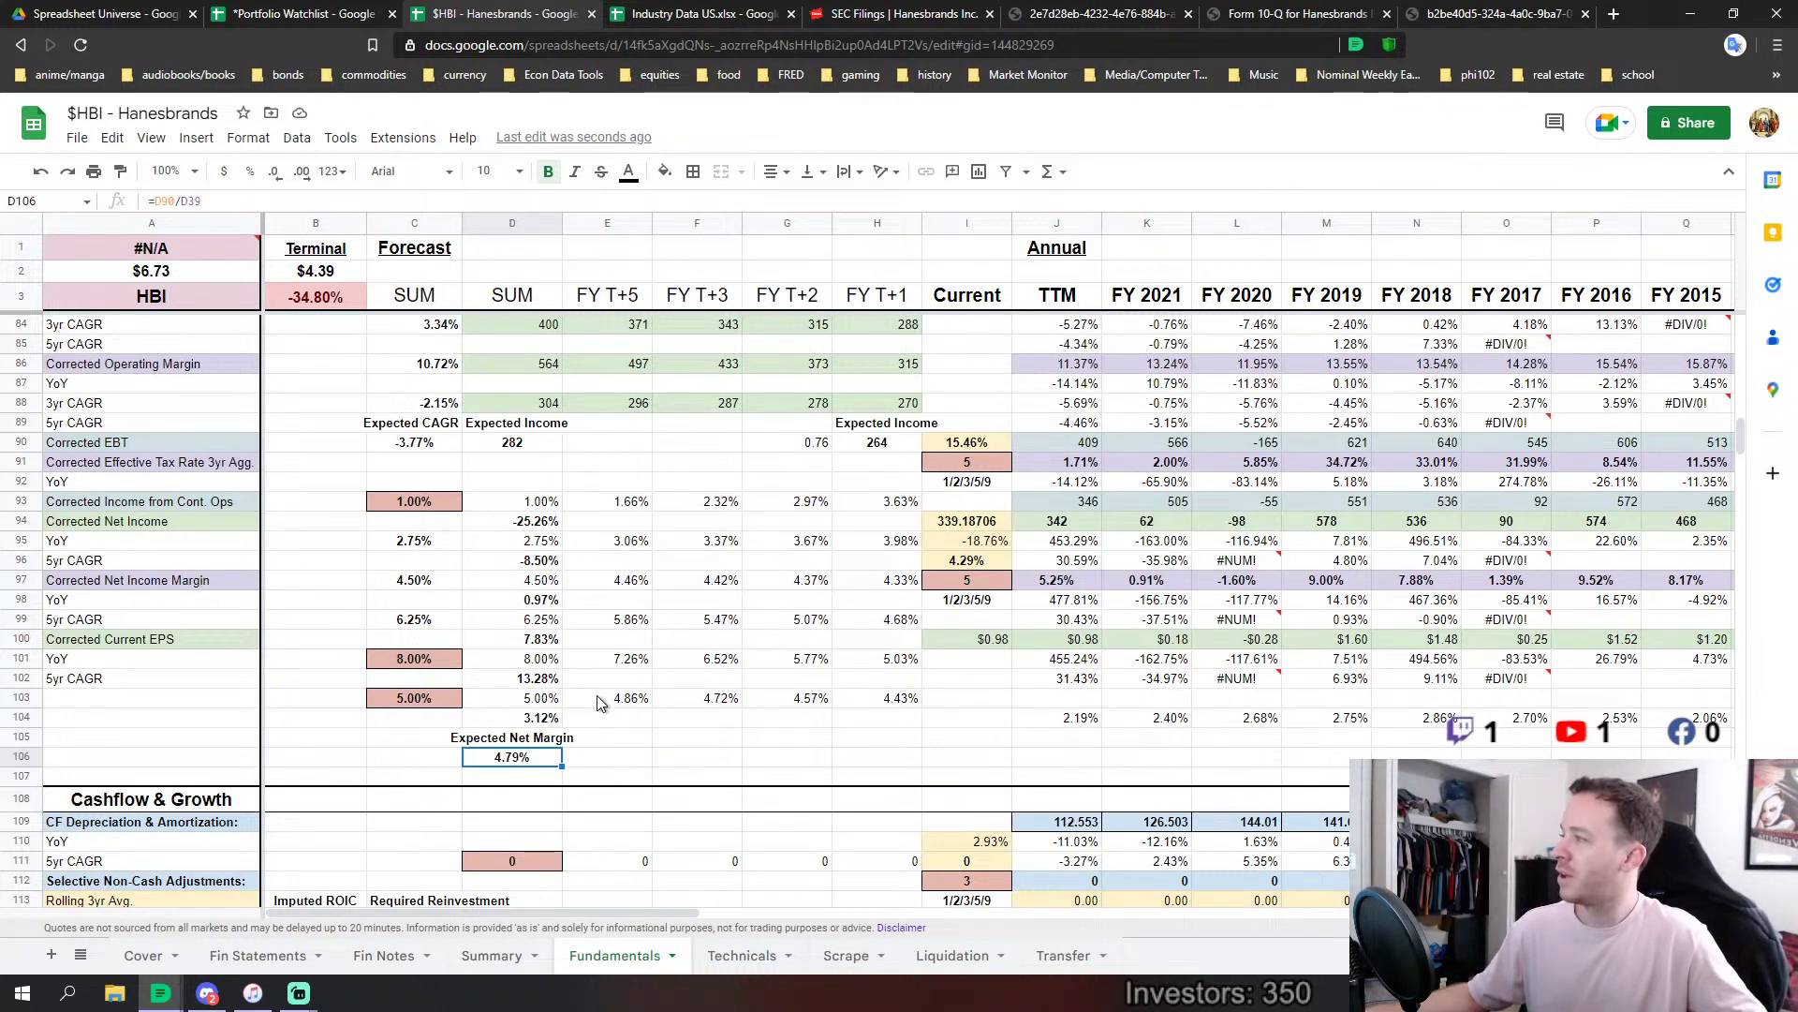
{"action": "scroll", "coordinate": [925, 519], "scroll_direction": "up", "scroll_amount": 5}
{"action": "scroll", "coordinate": [610, 693], "scroll_direction": "up", "scroll_amount": 2}
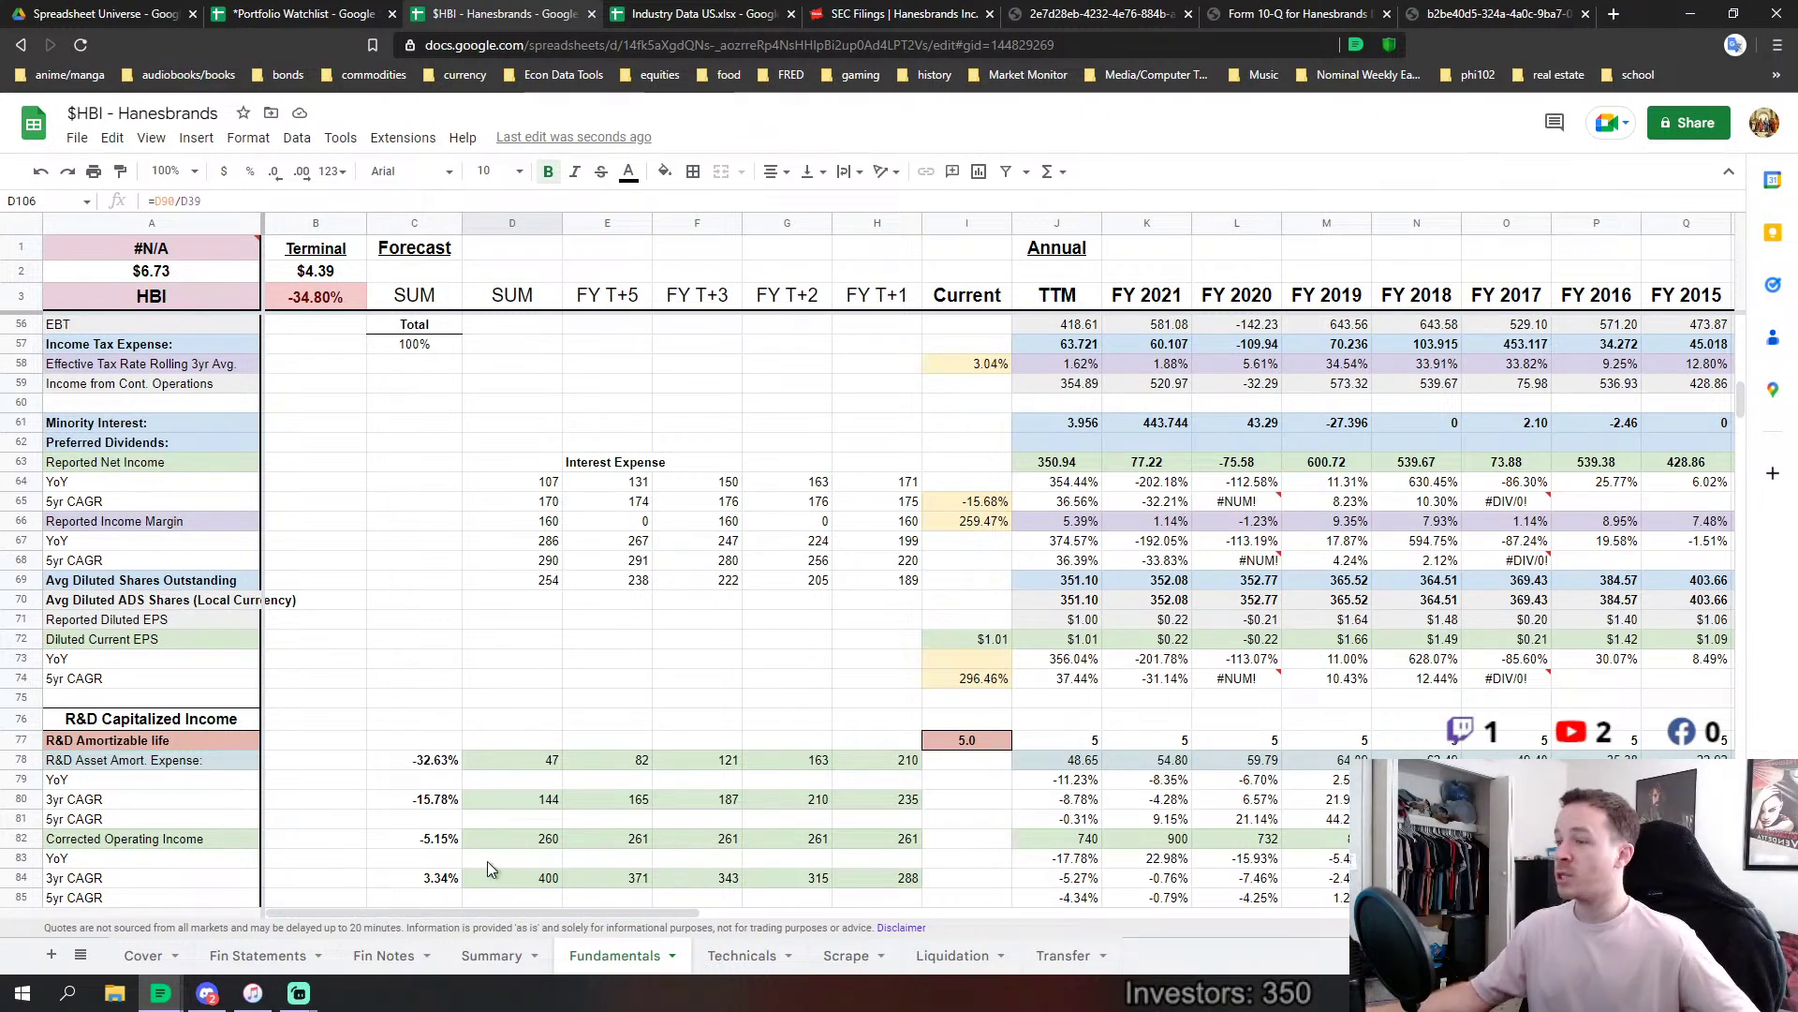
{"action": "left_click", "coordinate": [504, 948]}
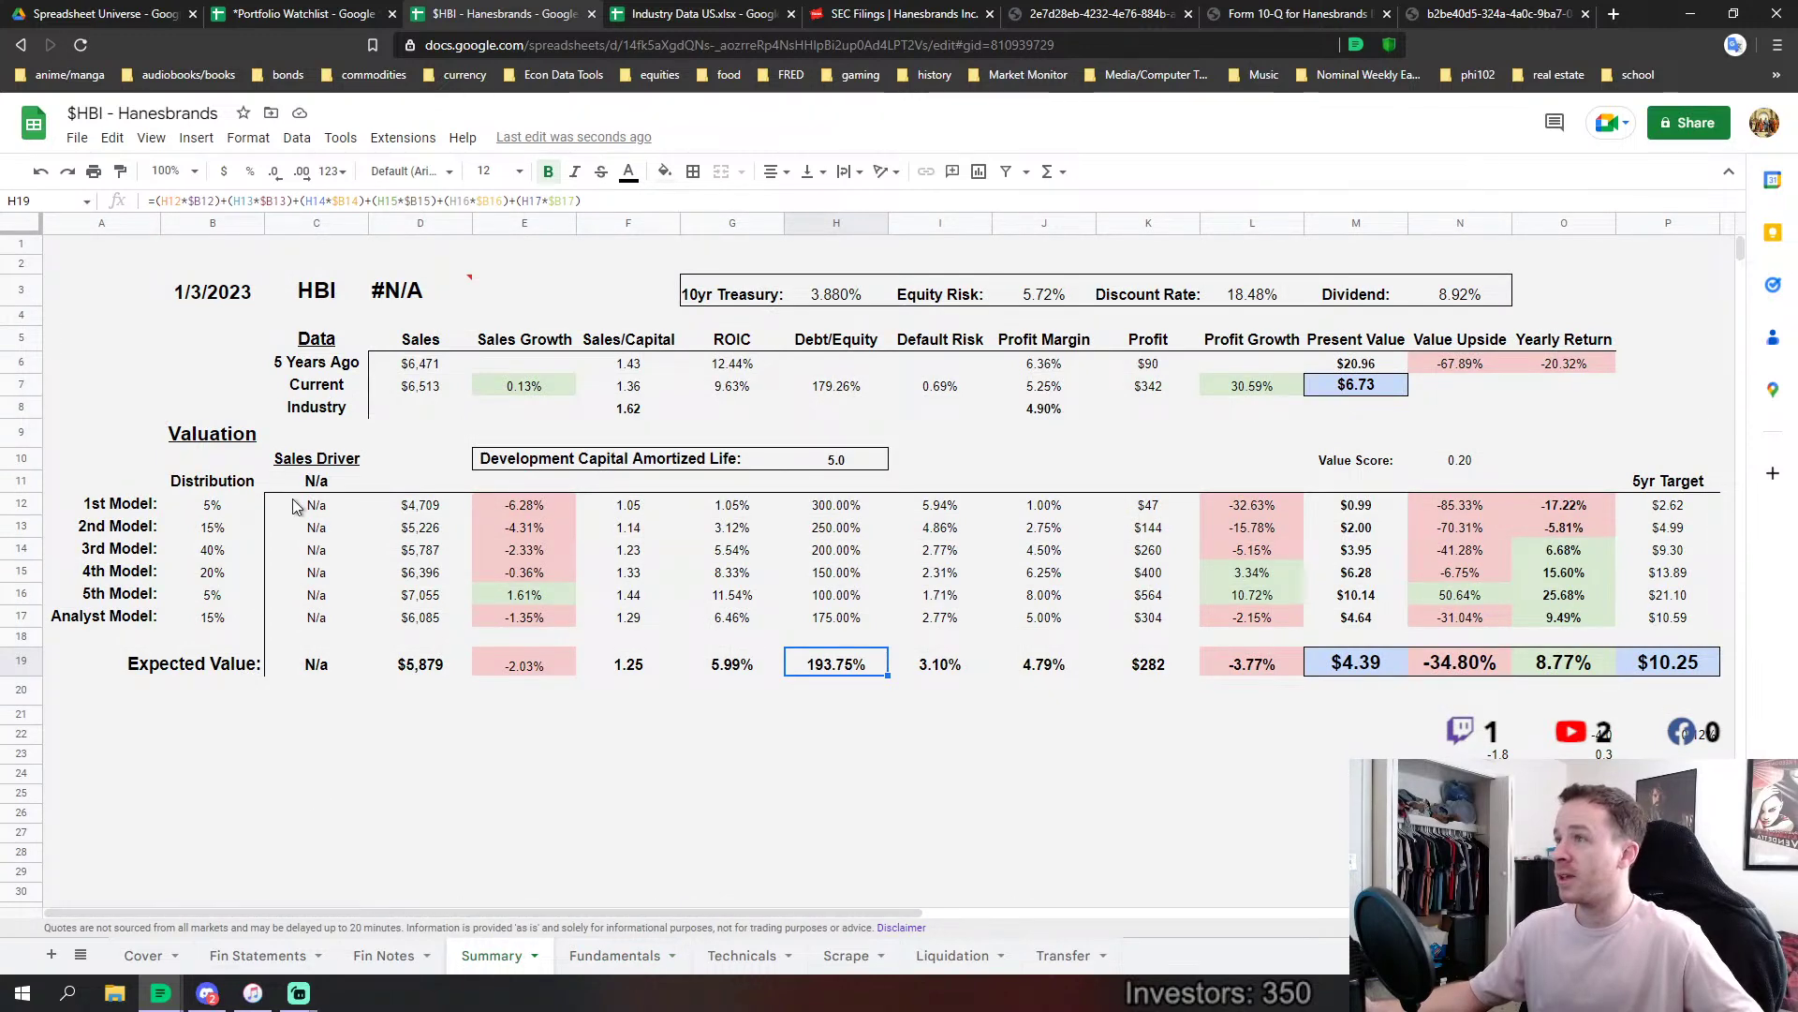
{"action": "left_click", "coordinate": [433, 292]}
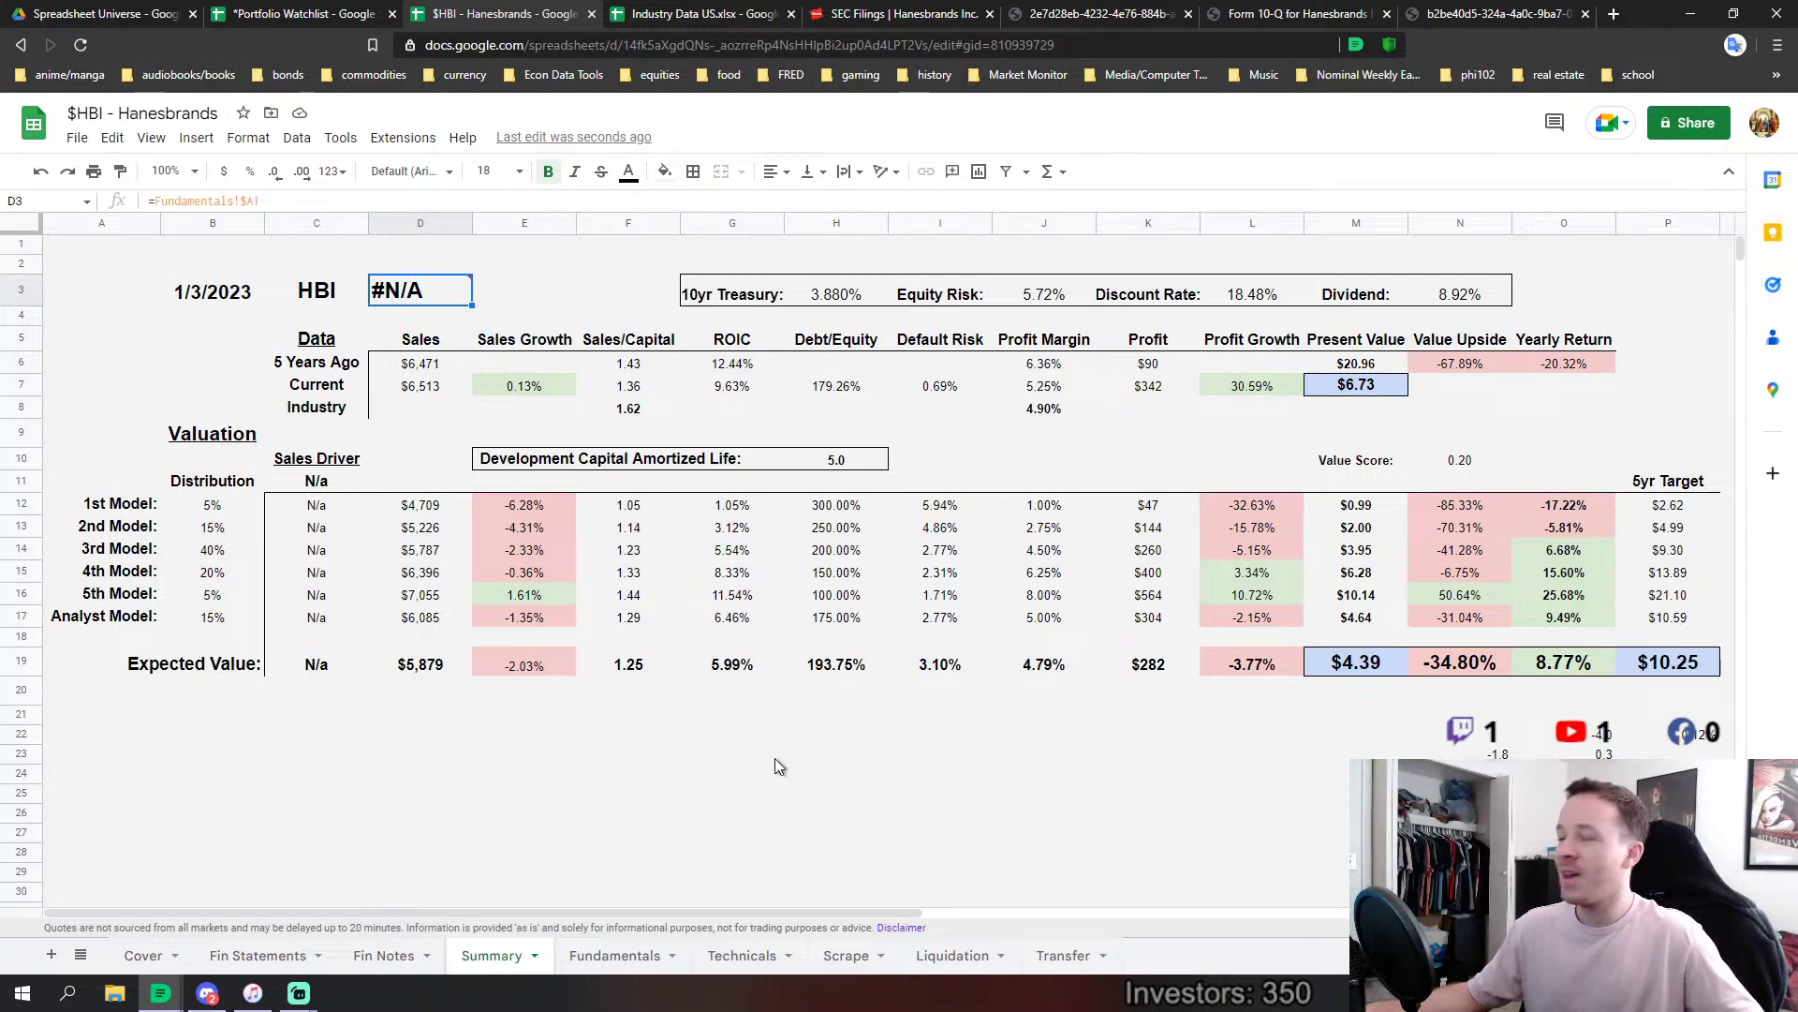
Switch to Discord, look through the investor channels from daily-news to major-investors, and return to the Hanesbrands spreadsheet.
{"action": "left_click", "coordinate": [211, 996]}
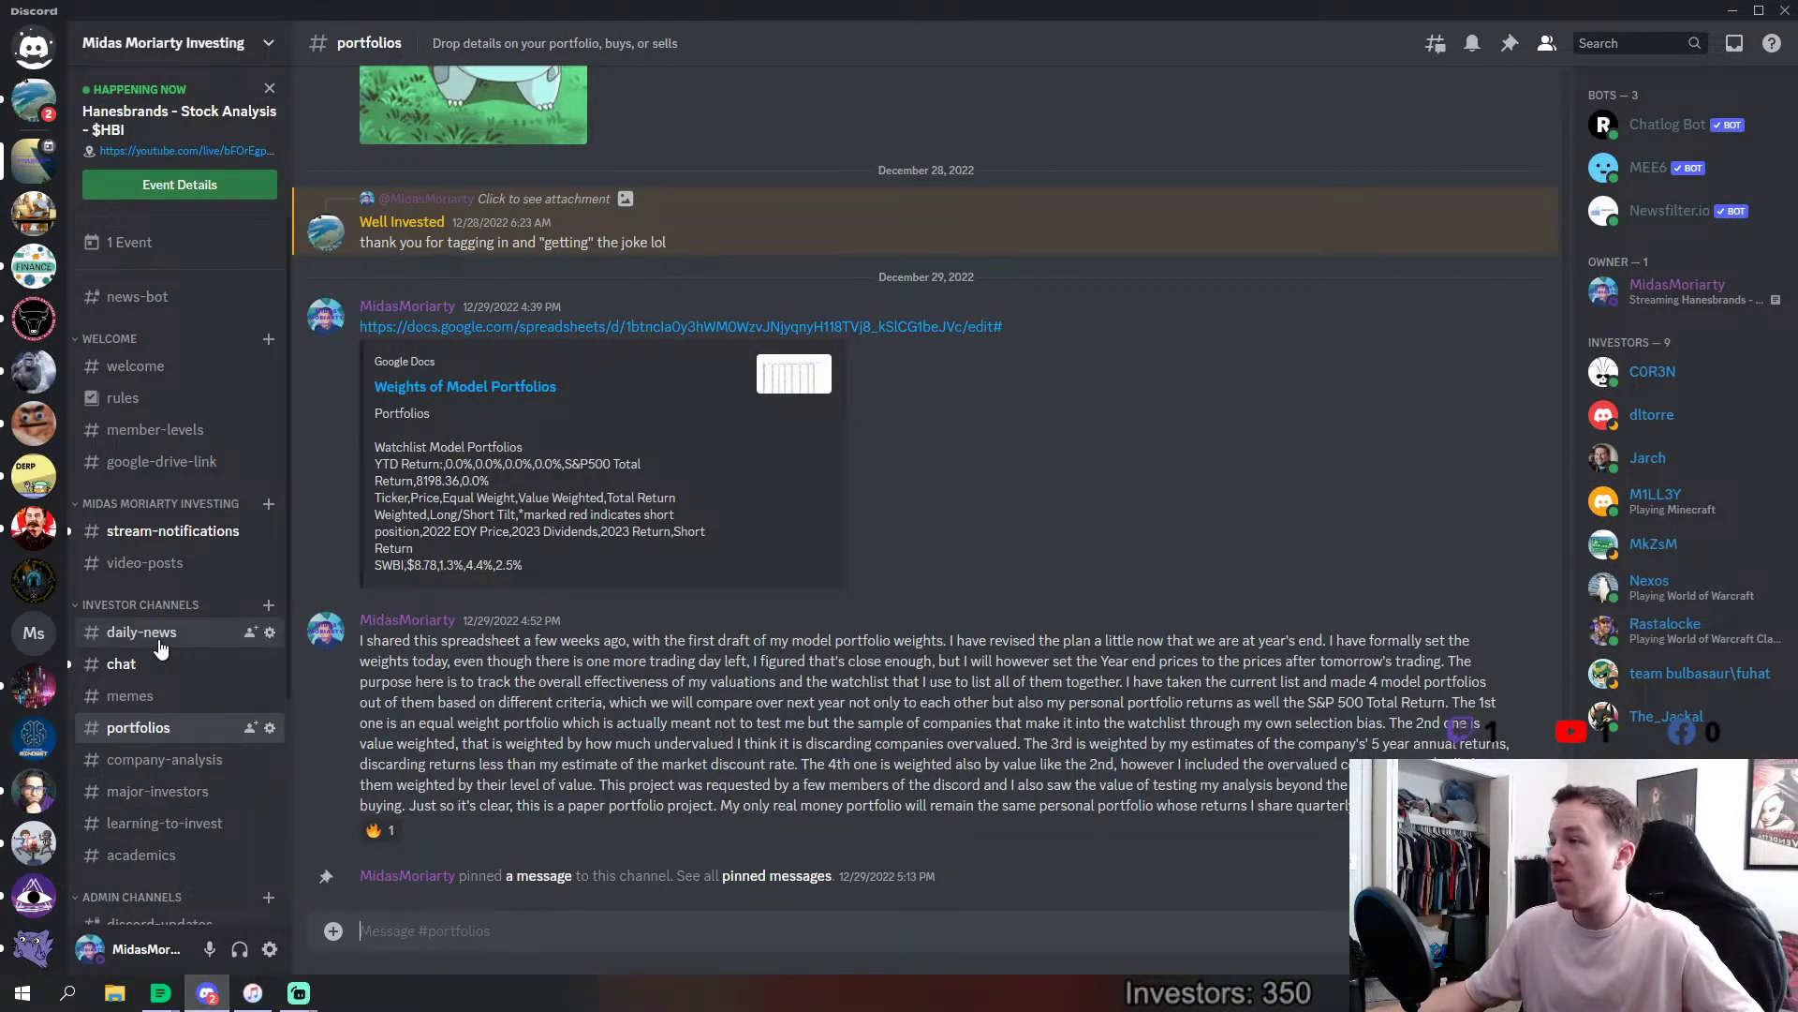
{"action": "left_click", "coordinate": [147, 667]}
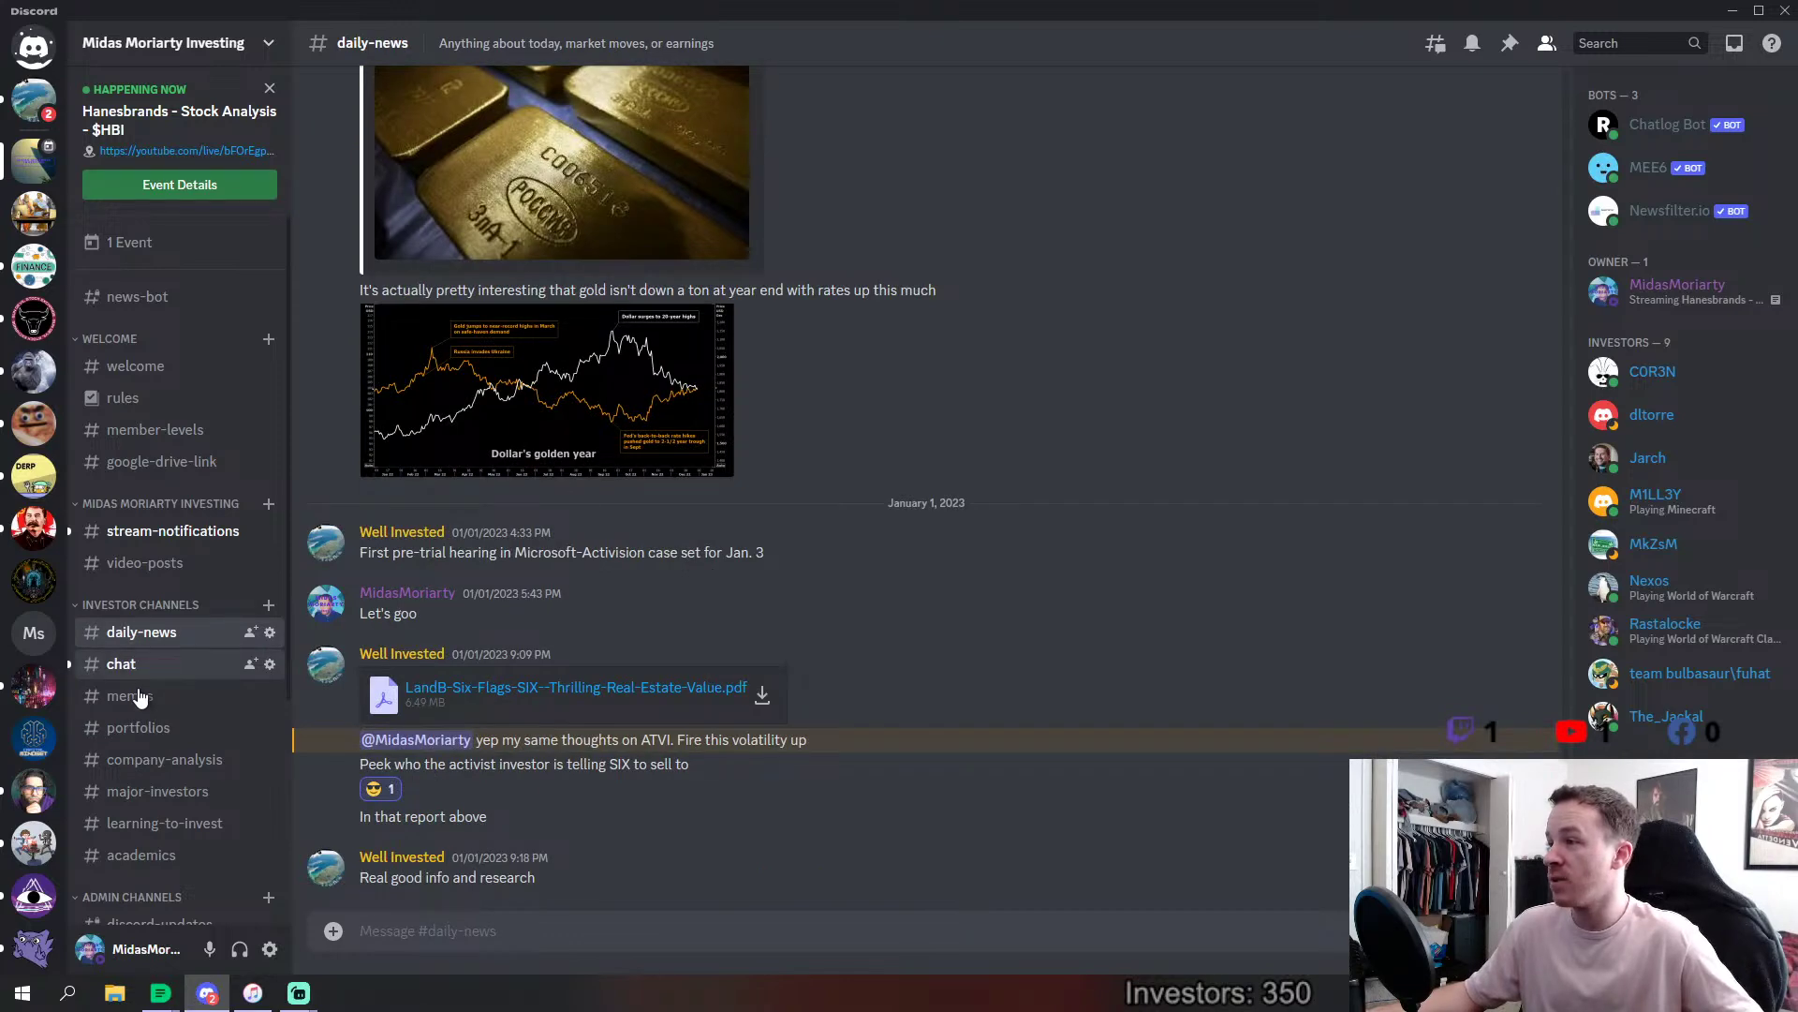
{"action": "left_click", "coordinate": [138, 698]}
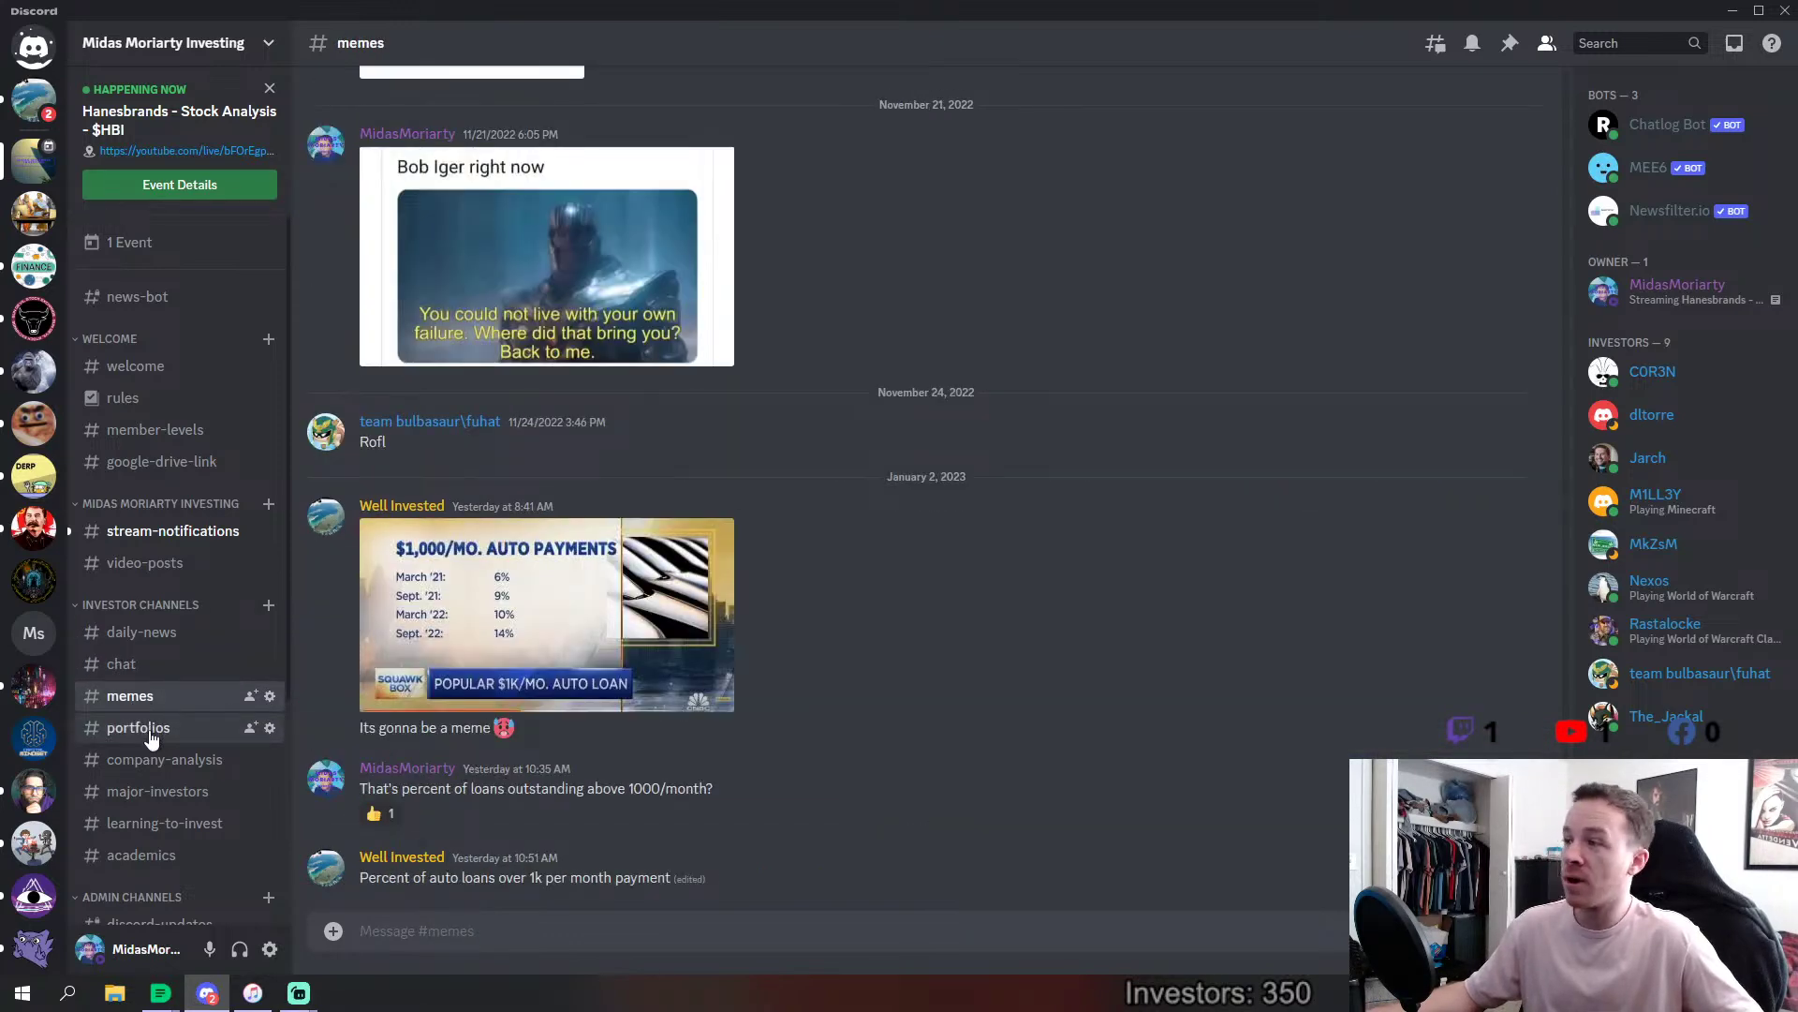
{"action": "left_click", "coordinate": [141, 728]}
{"action": "left_click", "coordinate": [159, 770]}
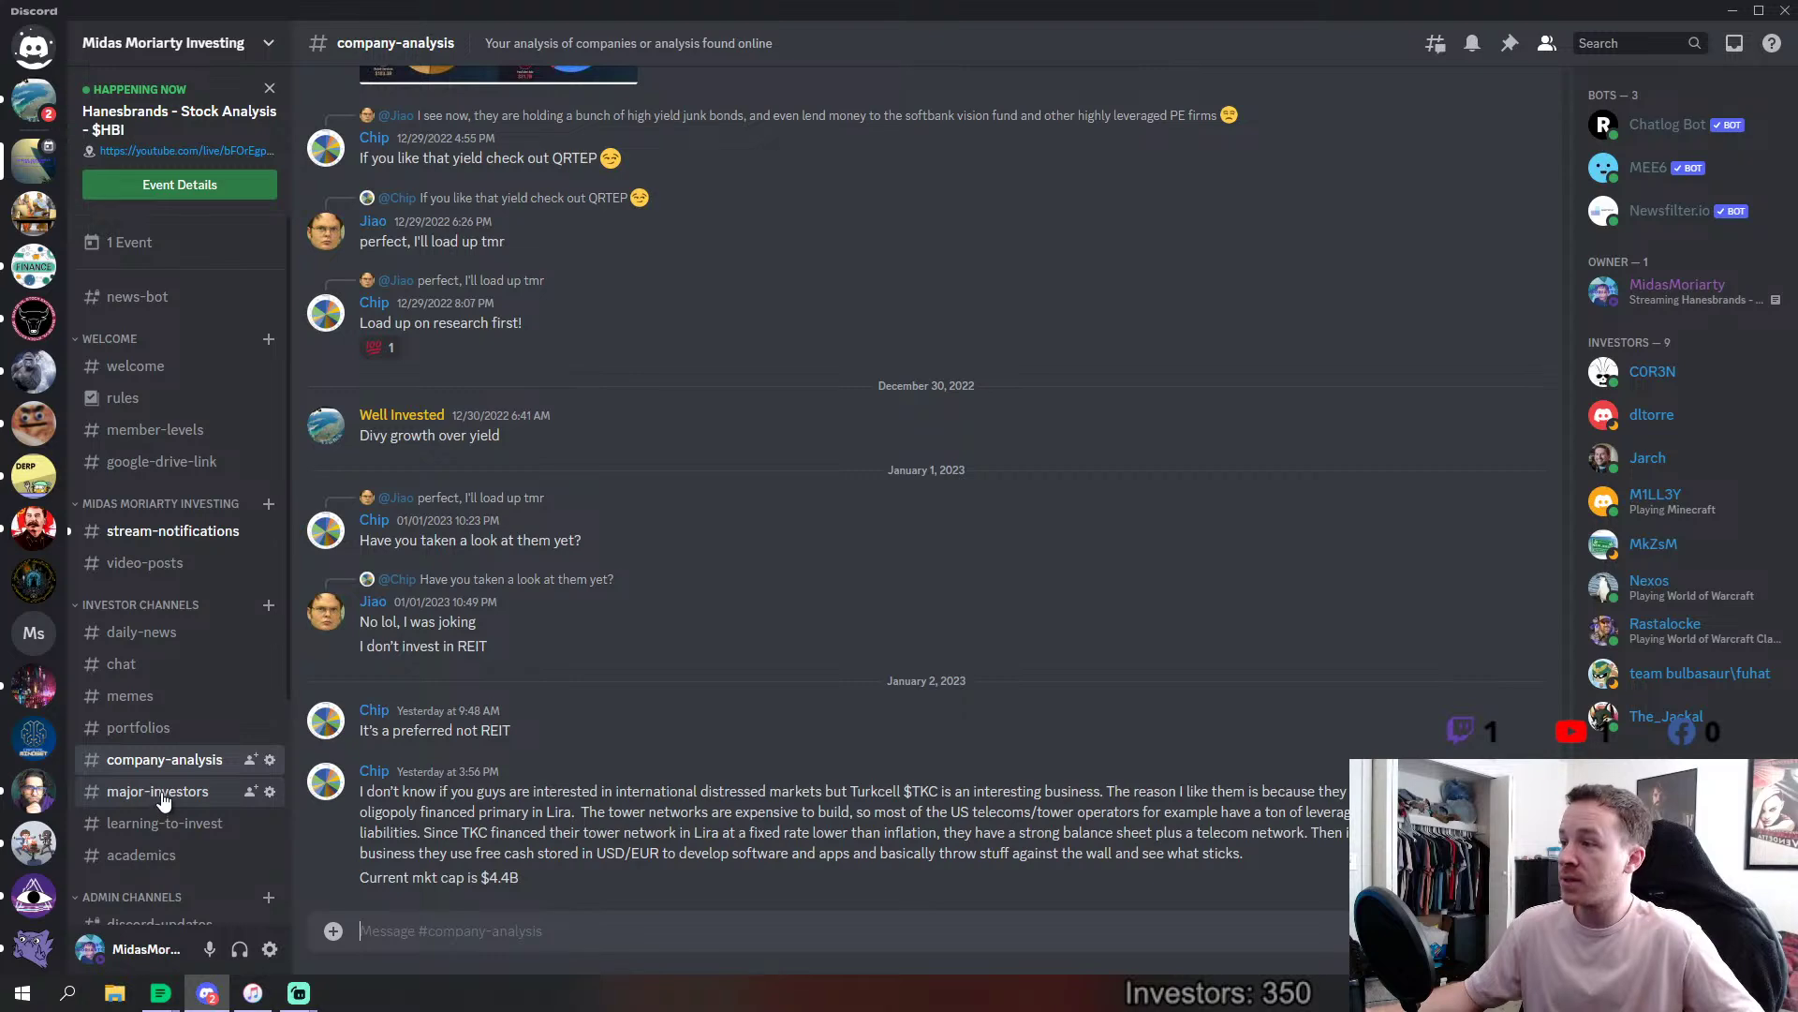
{"action": "left_click", "coordinate": [159, 792]}
{"action": "key", "text": "alt+Tab"}
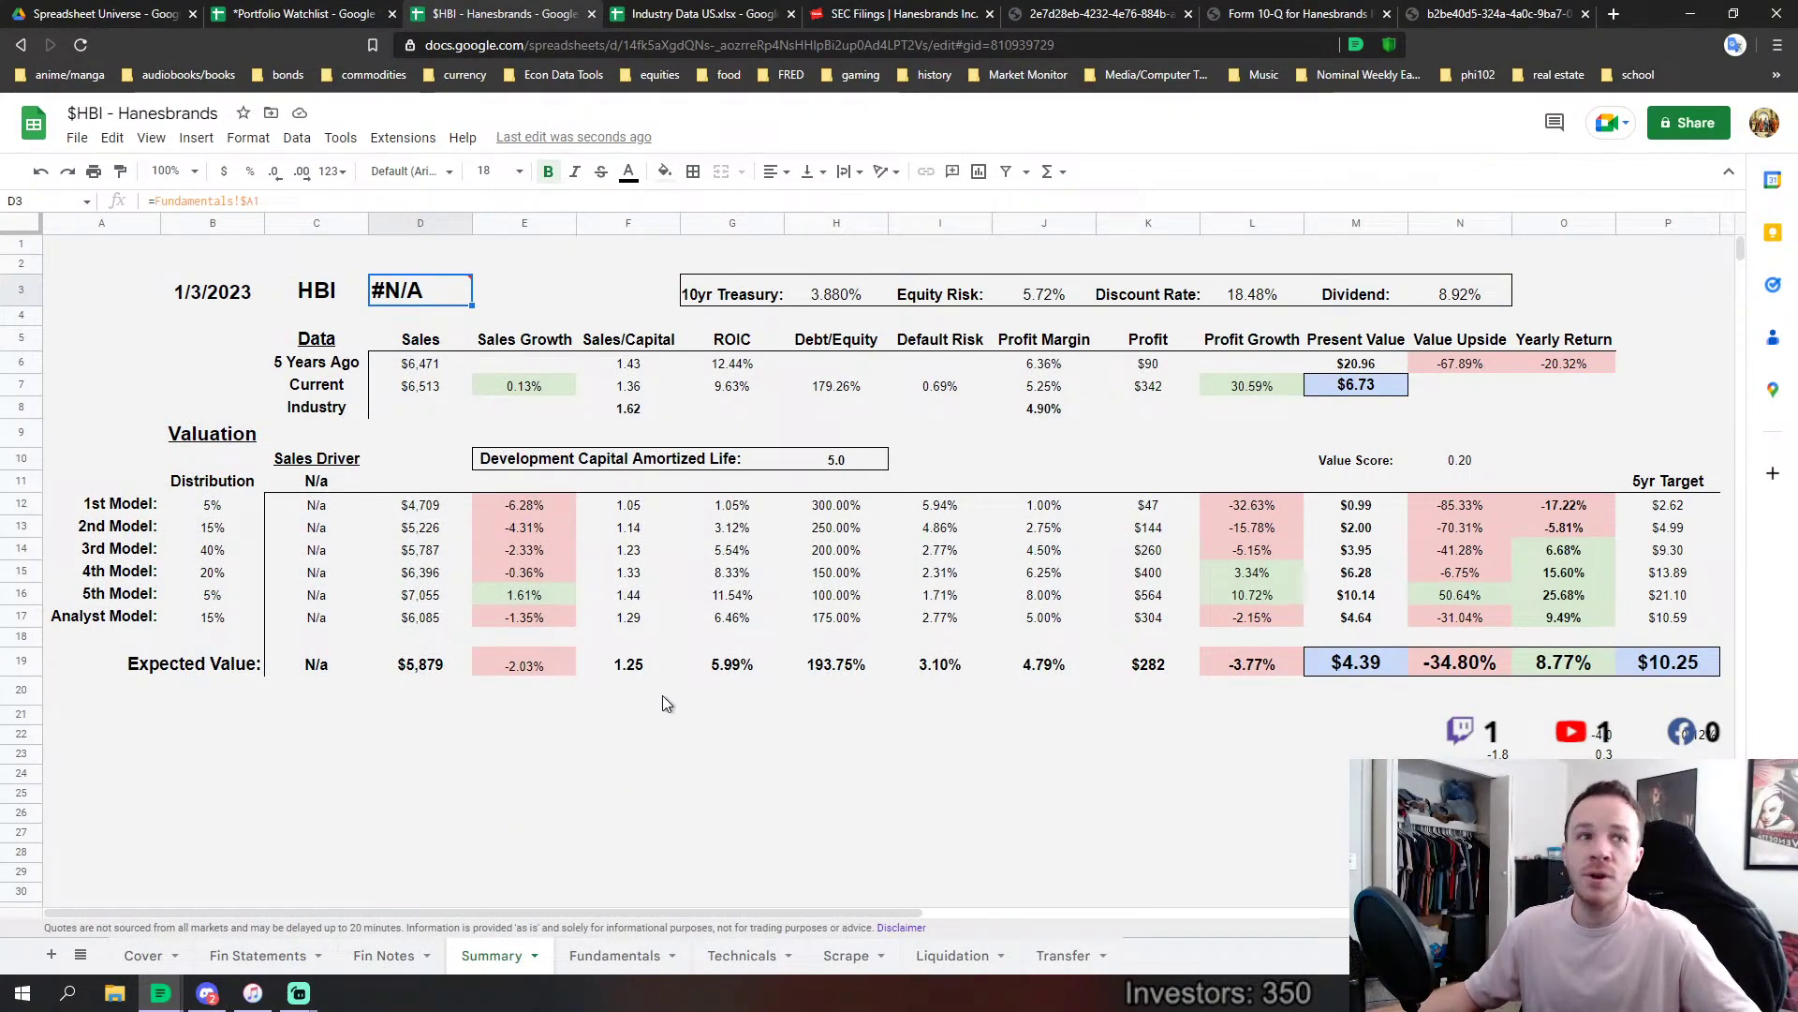
Reload the GOOGLEFINANCE company name formula in cell A1 of the Fundamentals sheet and return to the Summary sheet.
{"action": "left_click", "coordinate": [629, 955]}
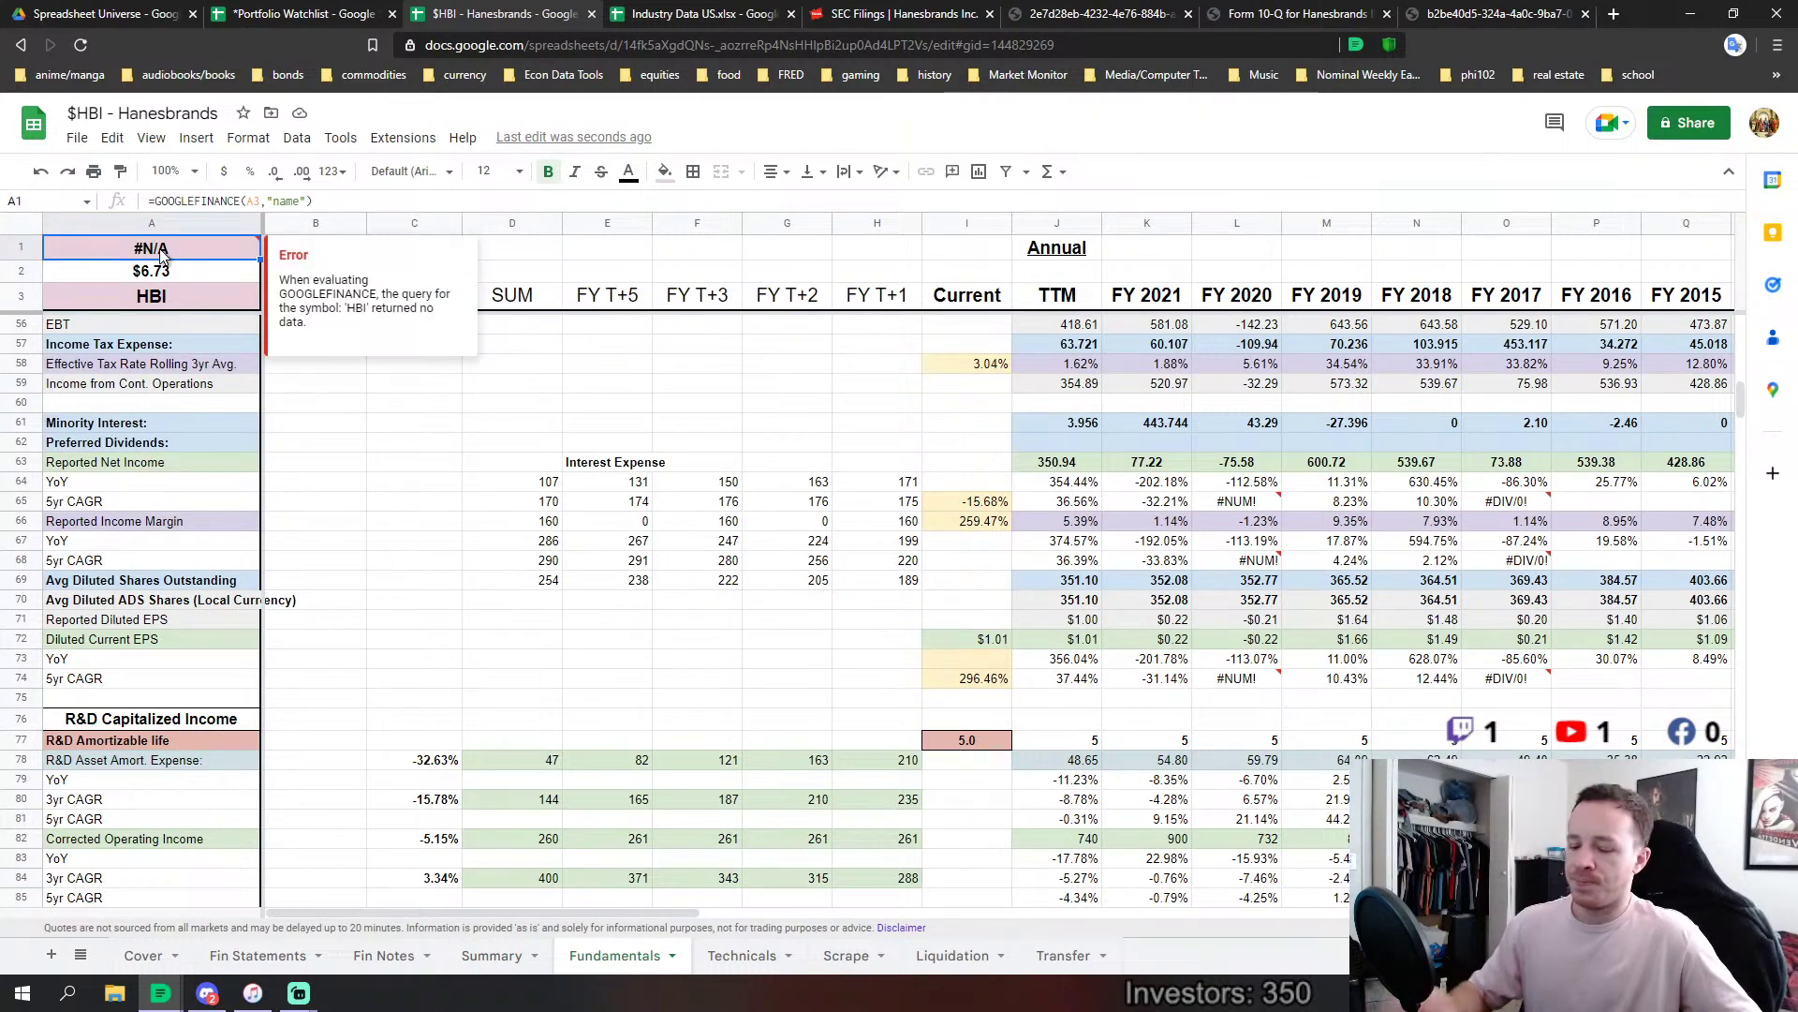
{"action": "key", "text": "ctrl+z"}
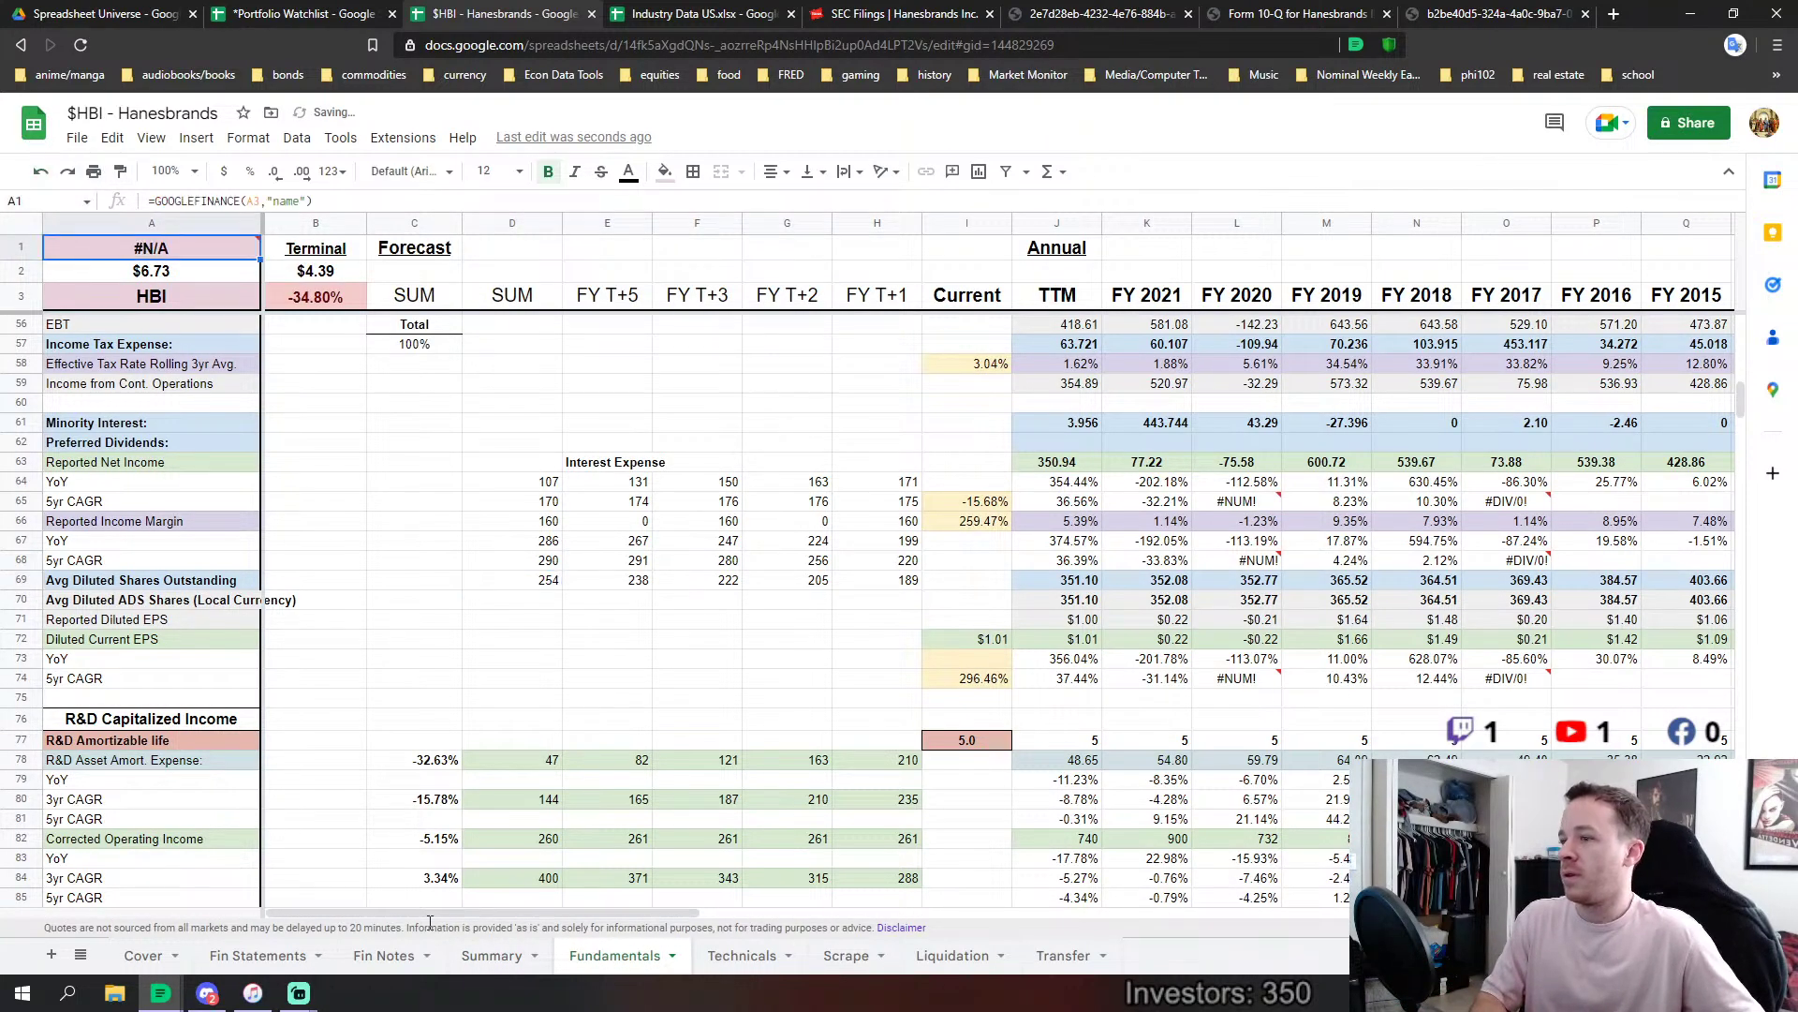
{"action": "left_click", "coordinate": [492, 955]}
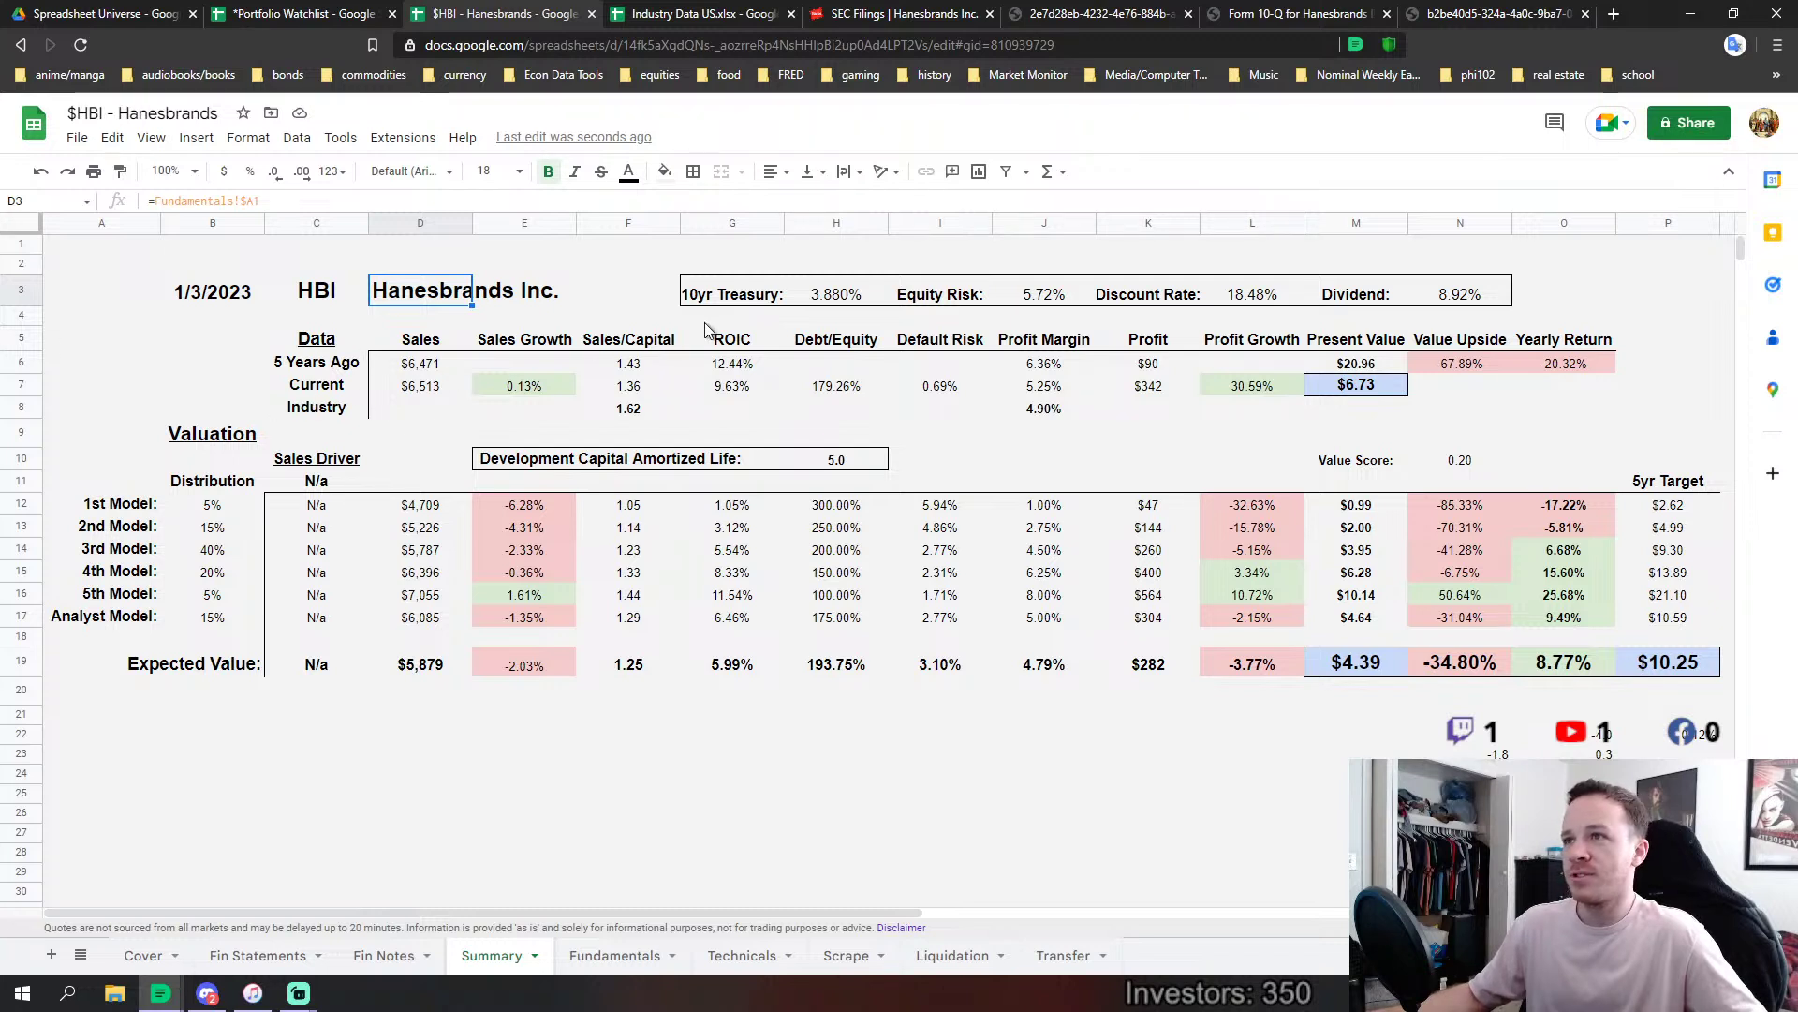
Review the 10yr Treasury, Equity Risk, Discount Rate and Dividend figures at the head of the Summary sheet.
{"action": "left_click", "coordinate": [876, 289]}
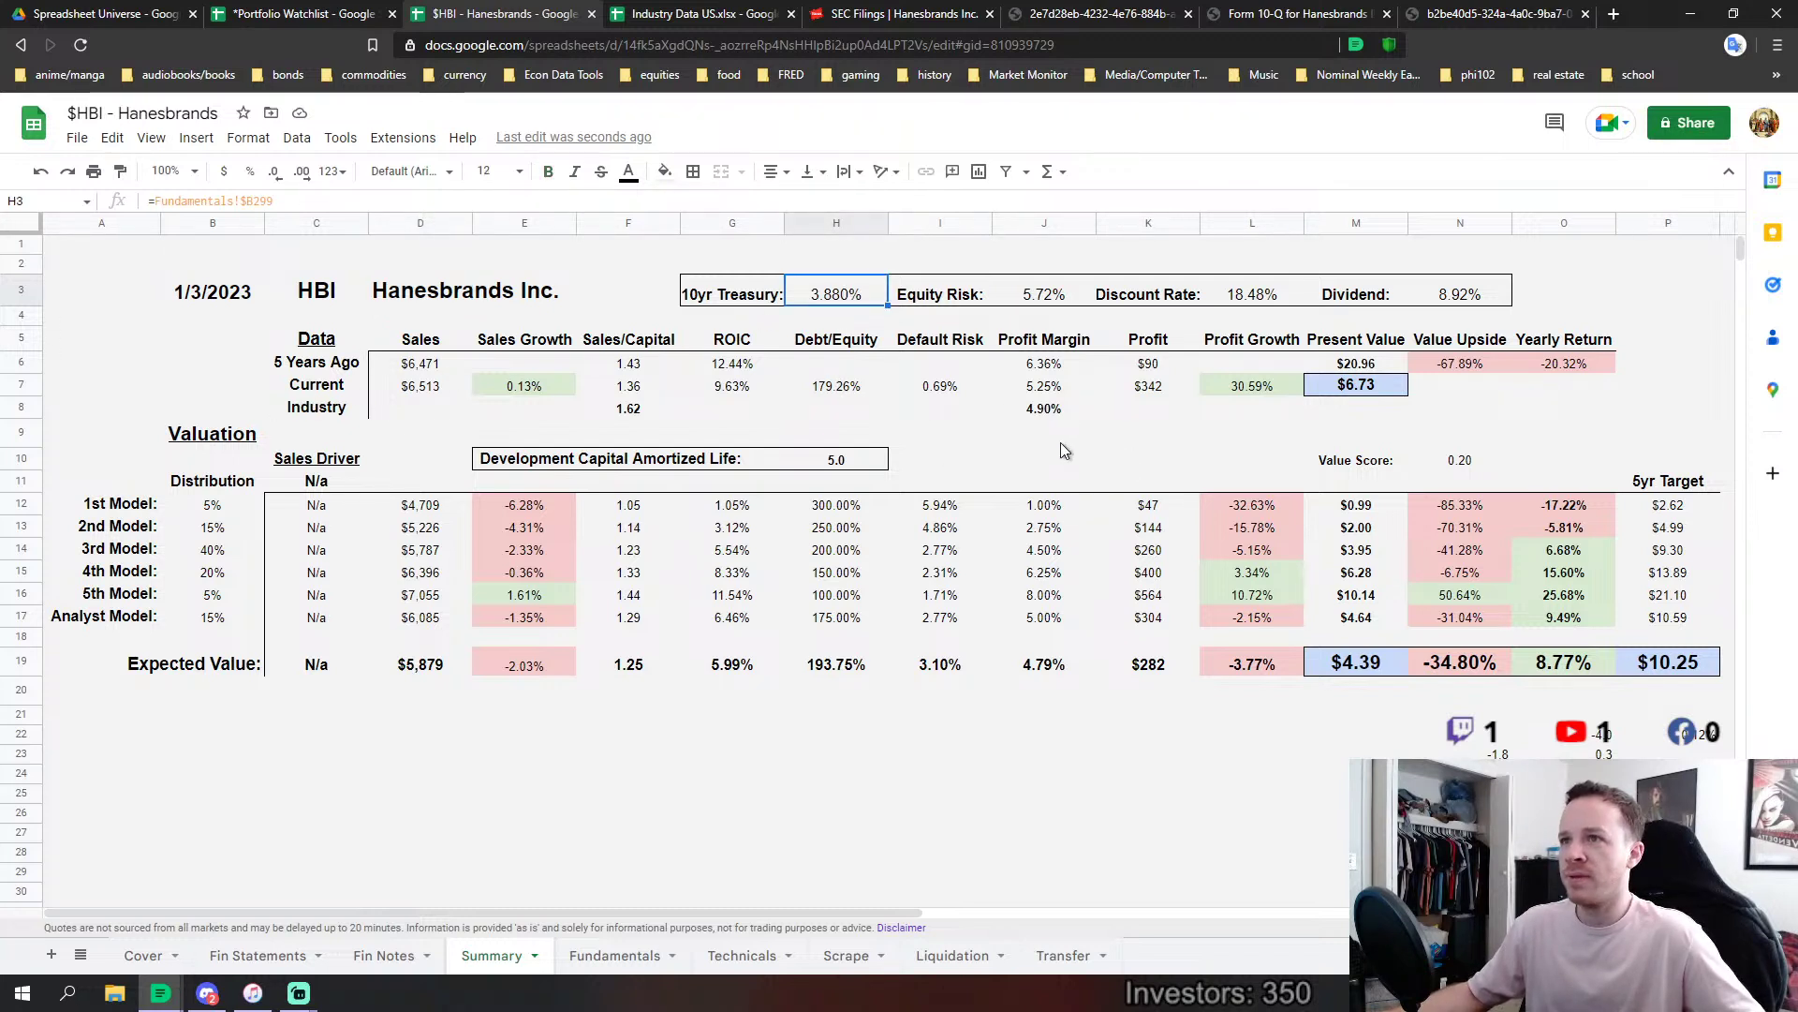
{"action": "left_click", "coordinate": [1035, 300]}
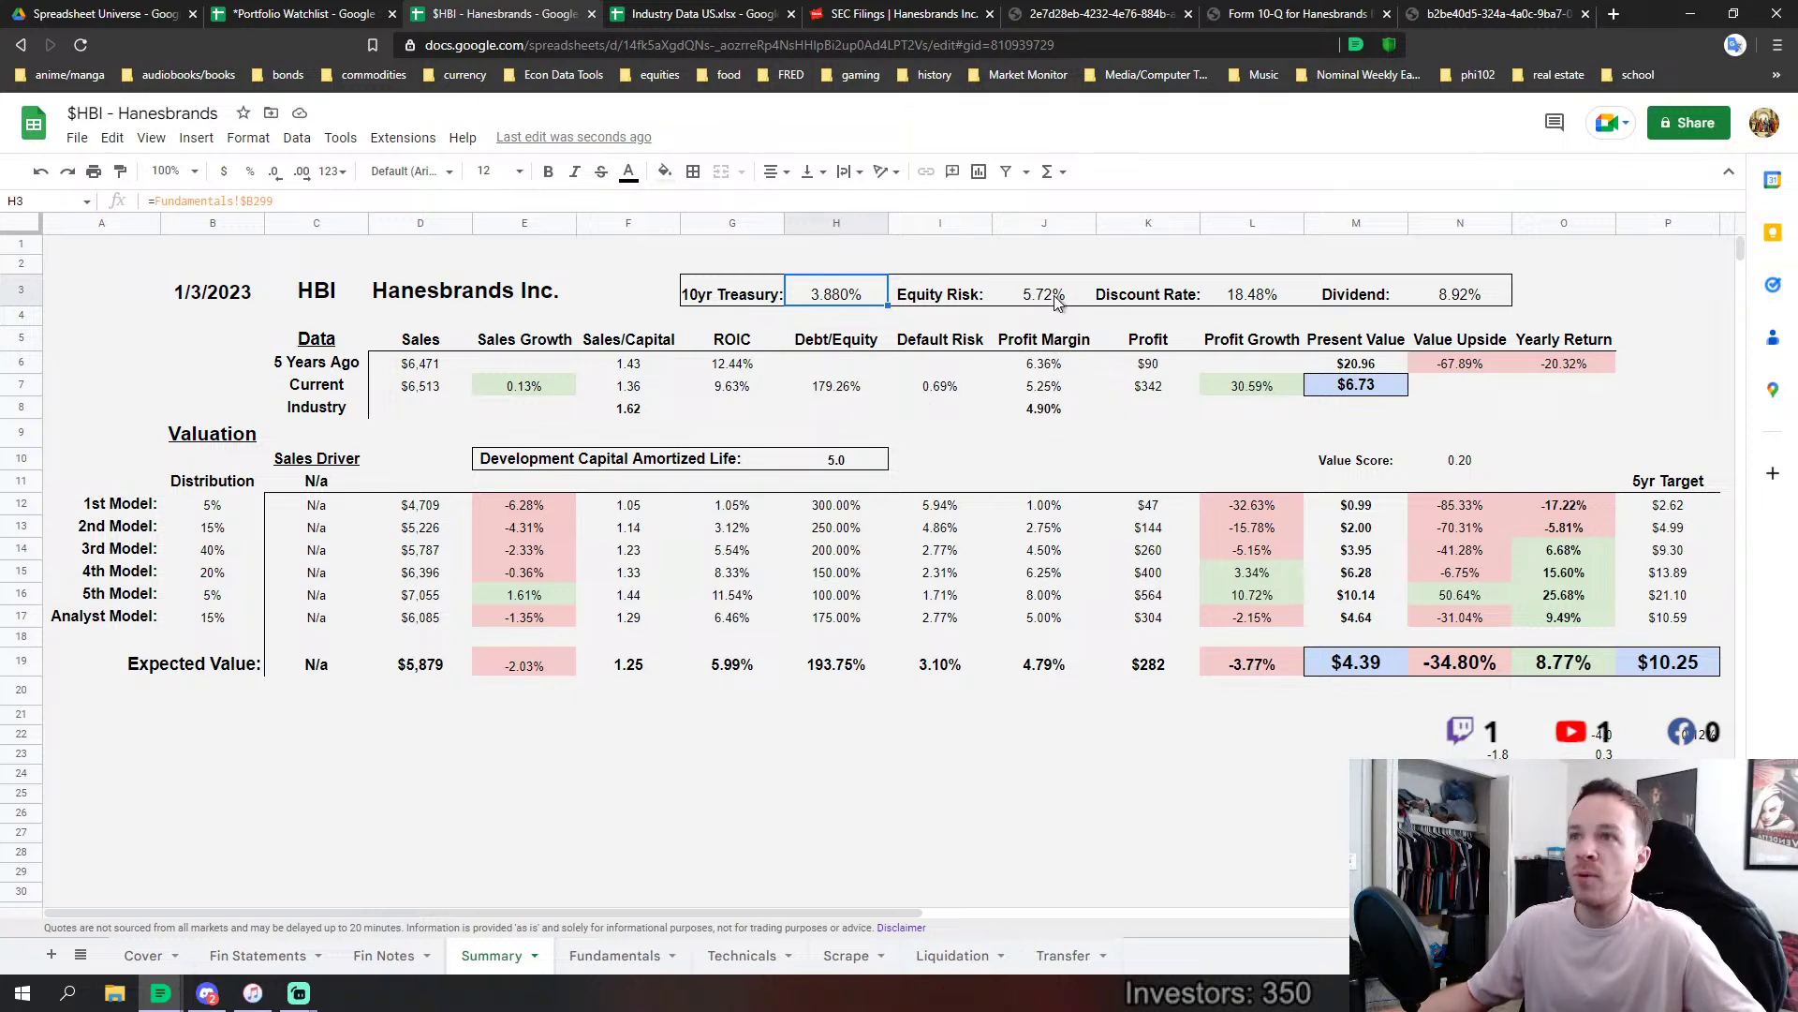
{"action": "left_click", "coordinate": [1256, 301]}
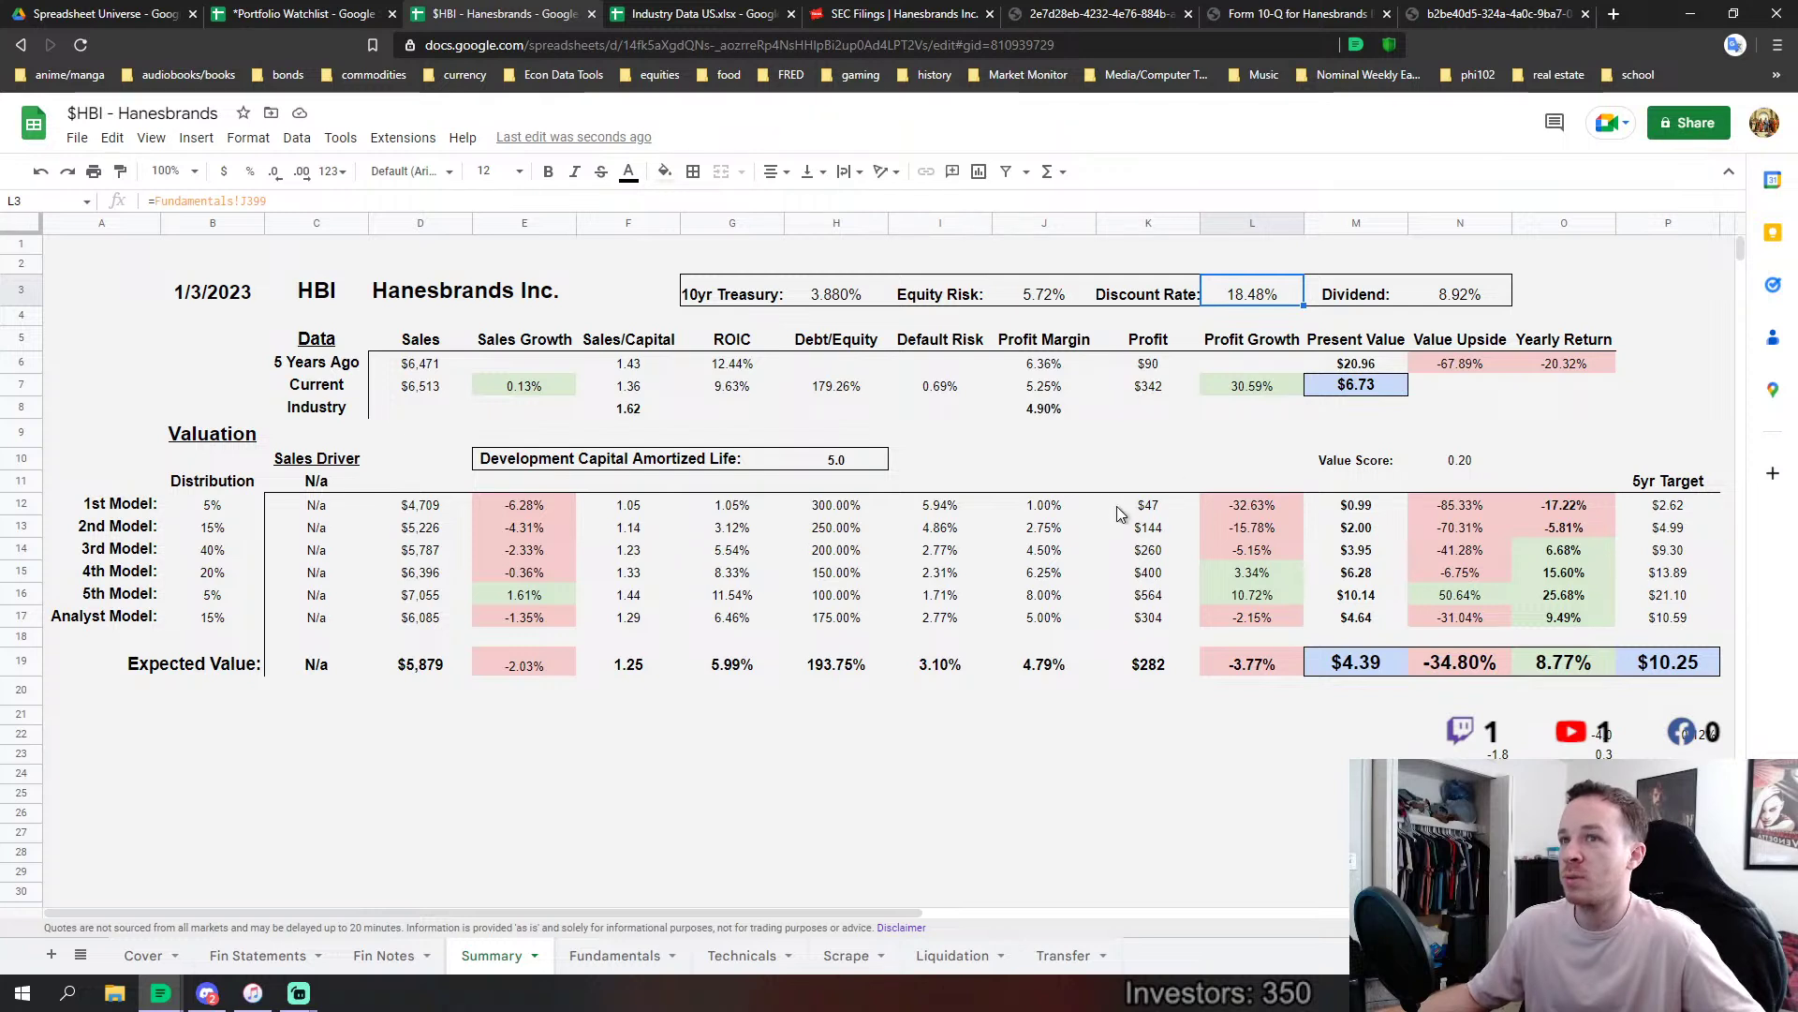
{"action": "left_click", "coordinate": [1483, 298]}
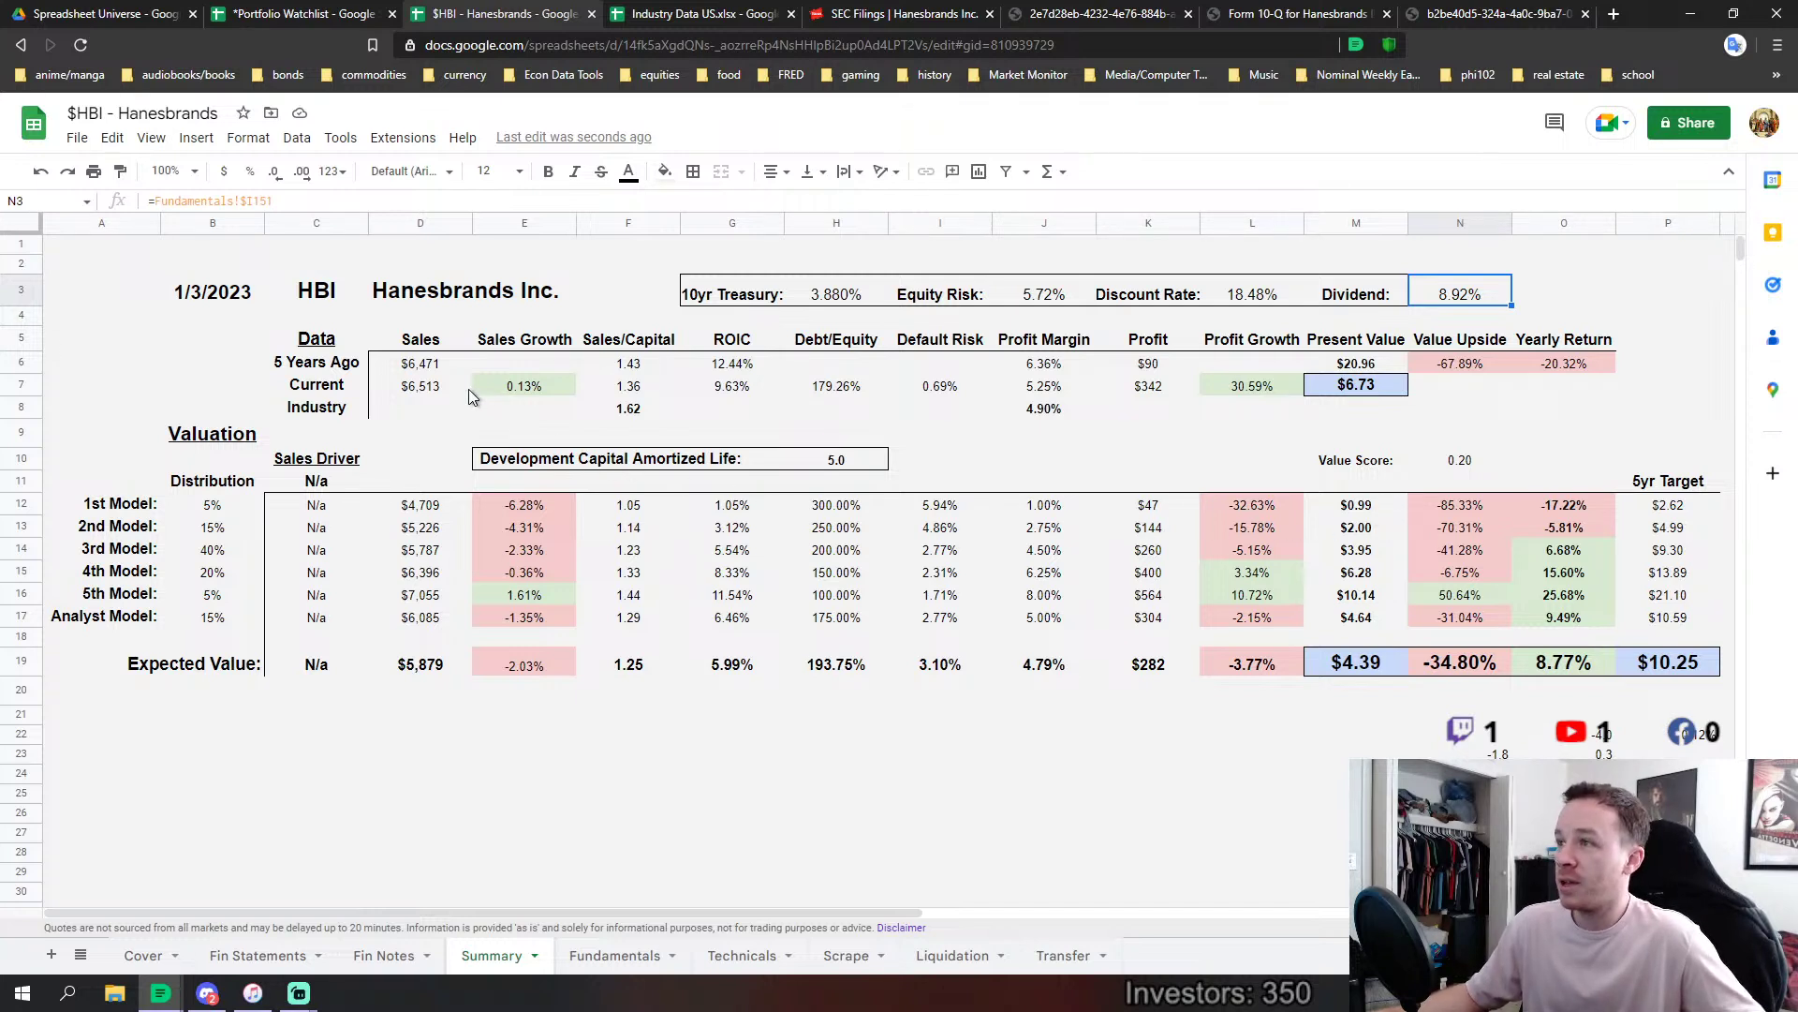
Examine the Summary sheet's past sales, current and industry Sales/Capital, current ROIC and Debt/Equity.
{"action": "left_click", "coordinate": [436, 366]}
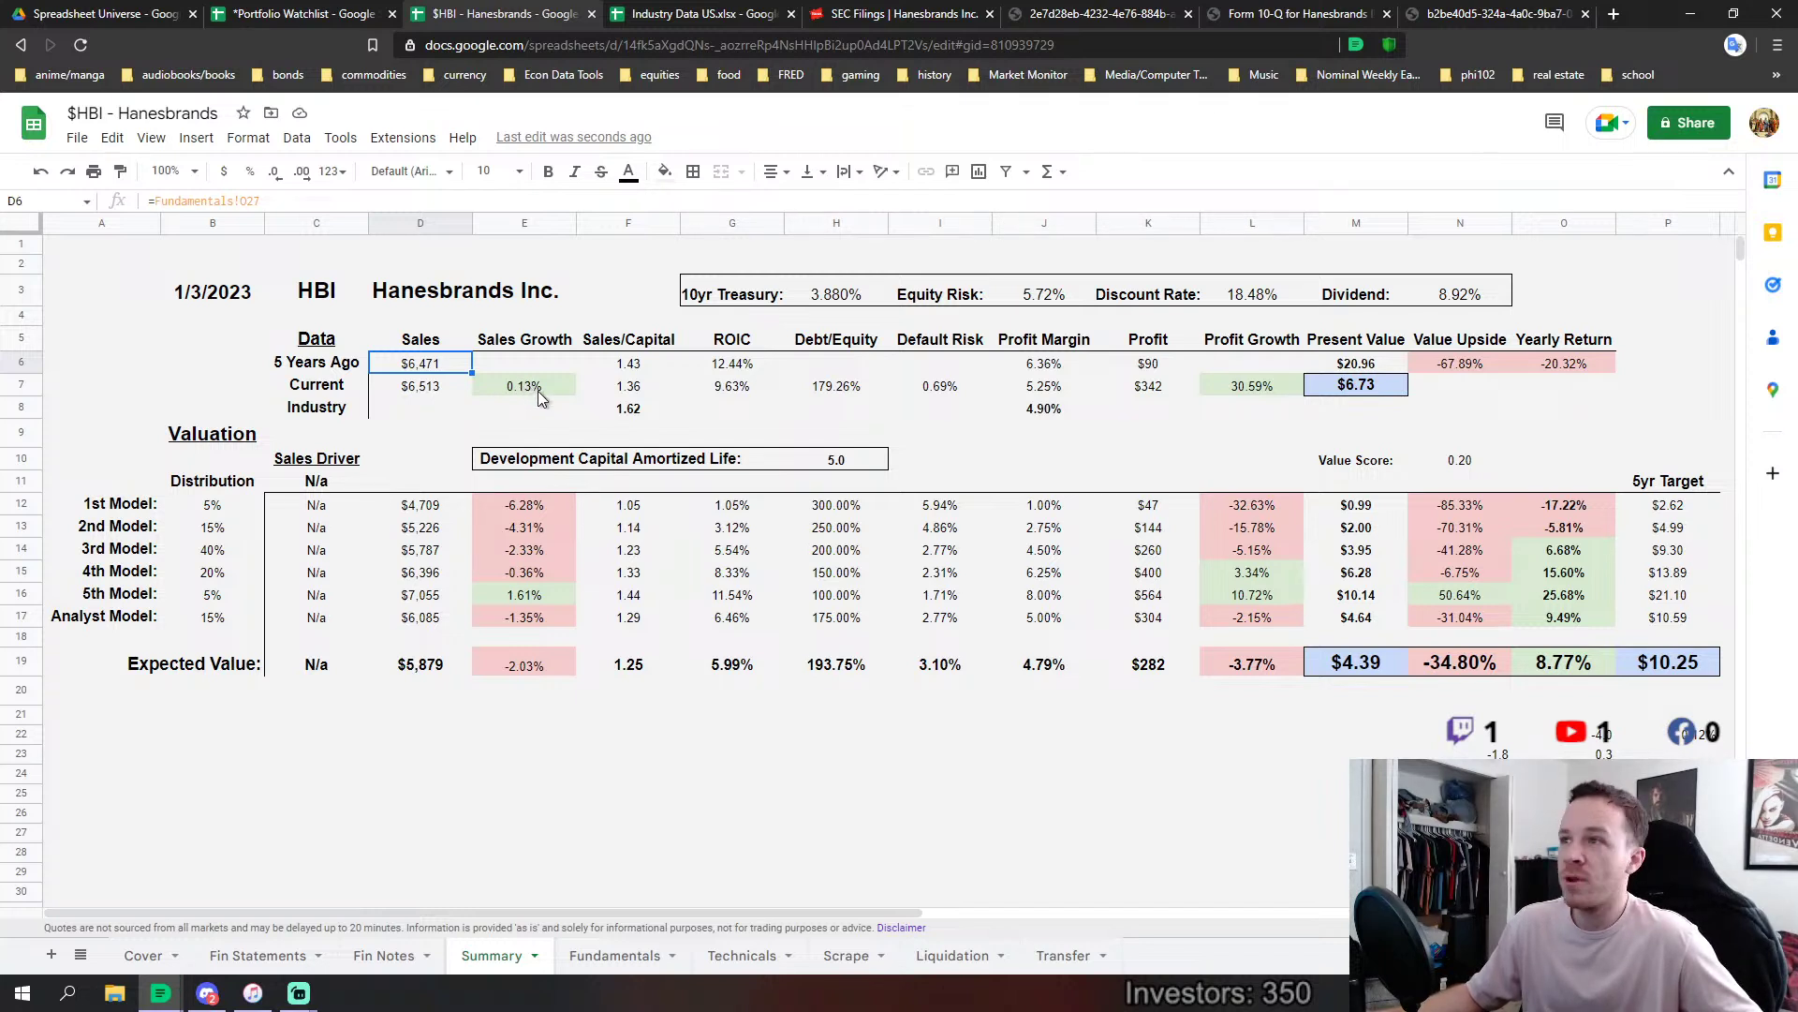
{"action": "left_click", "coordinate": [640, 393]}
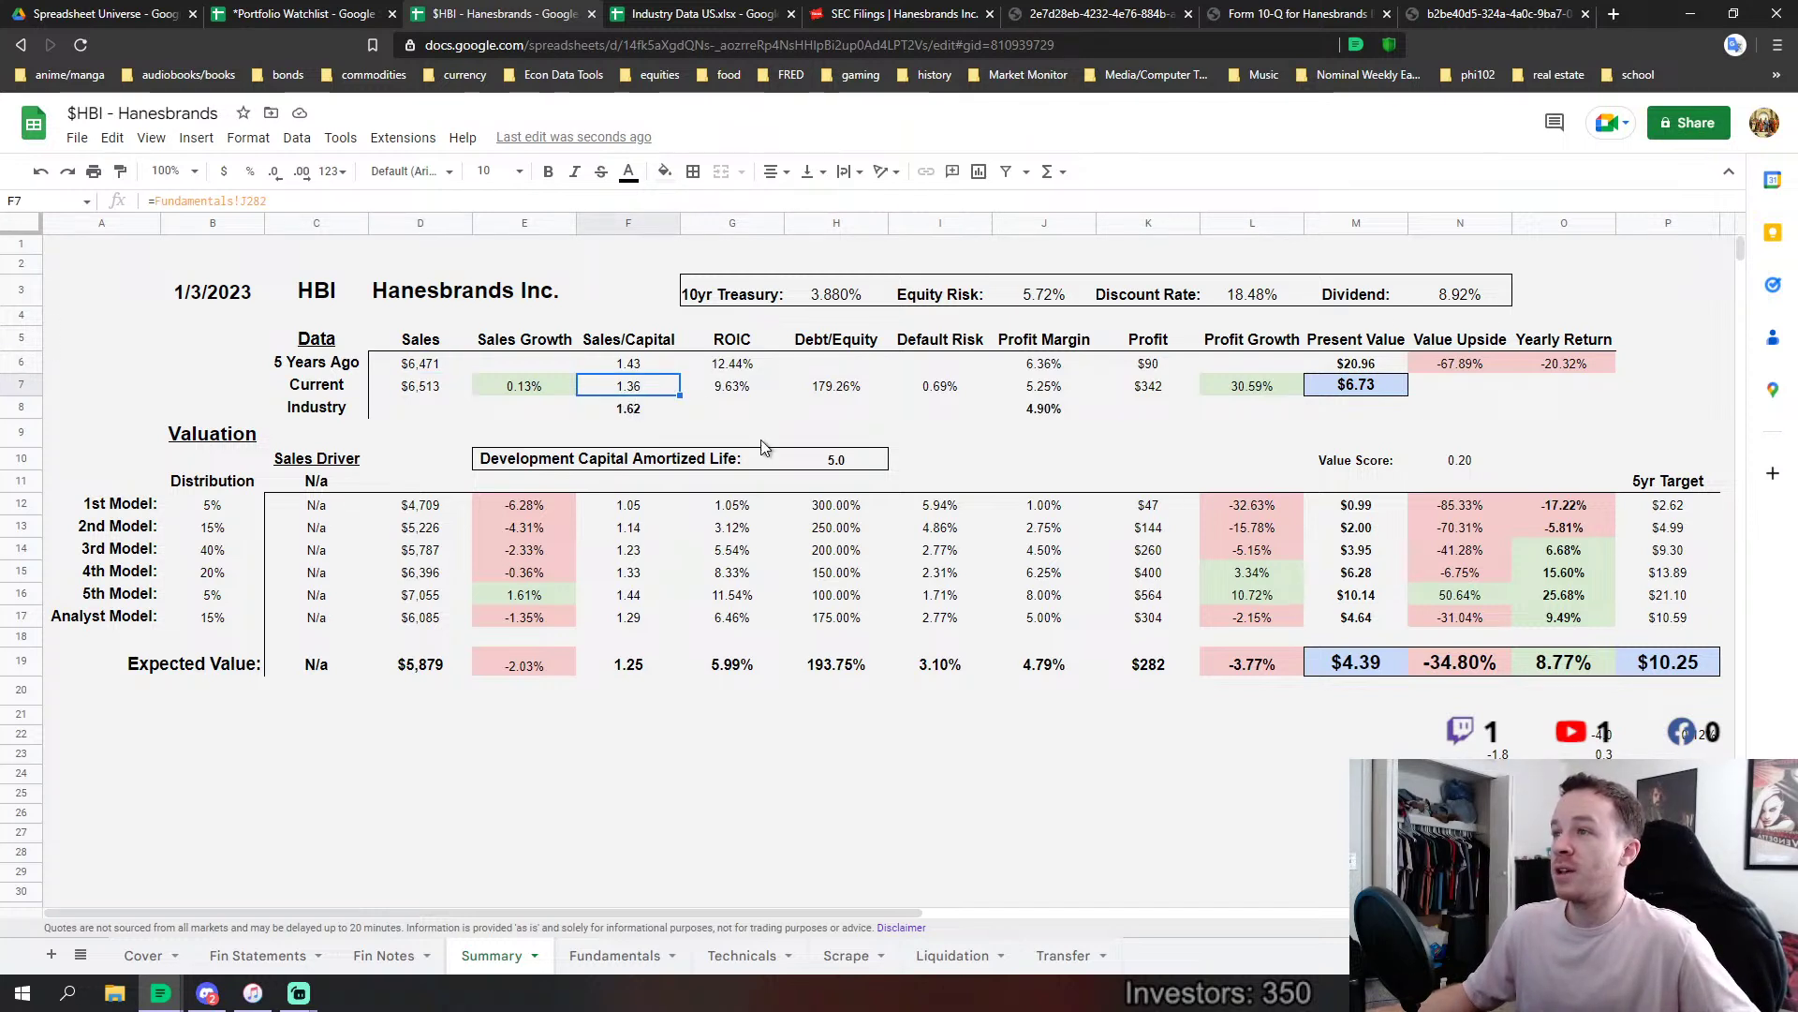
{"action": "left_click", "coordinate": [619, 417]}
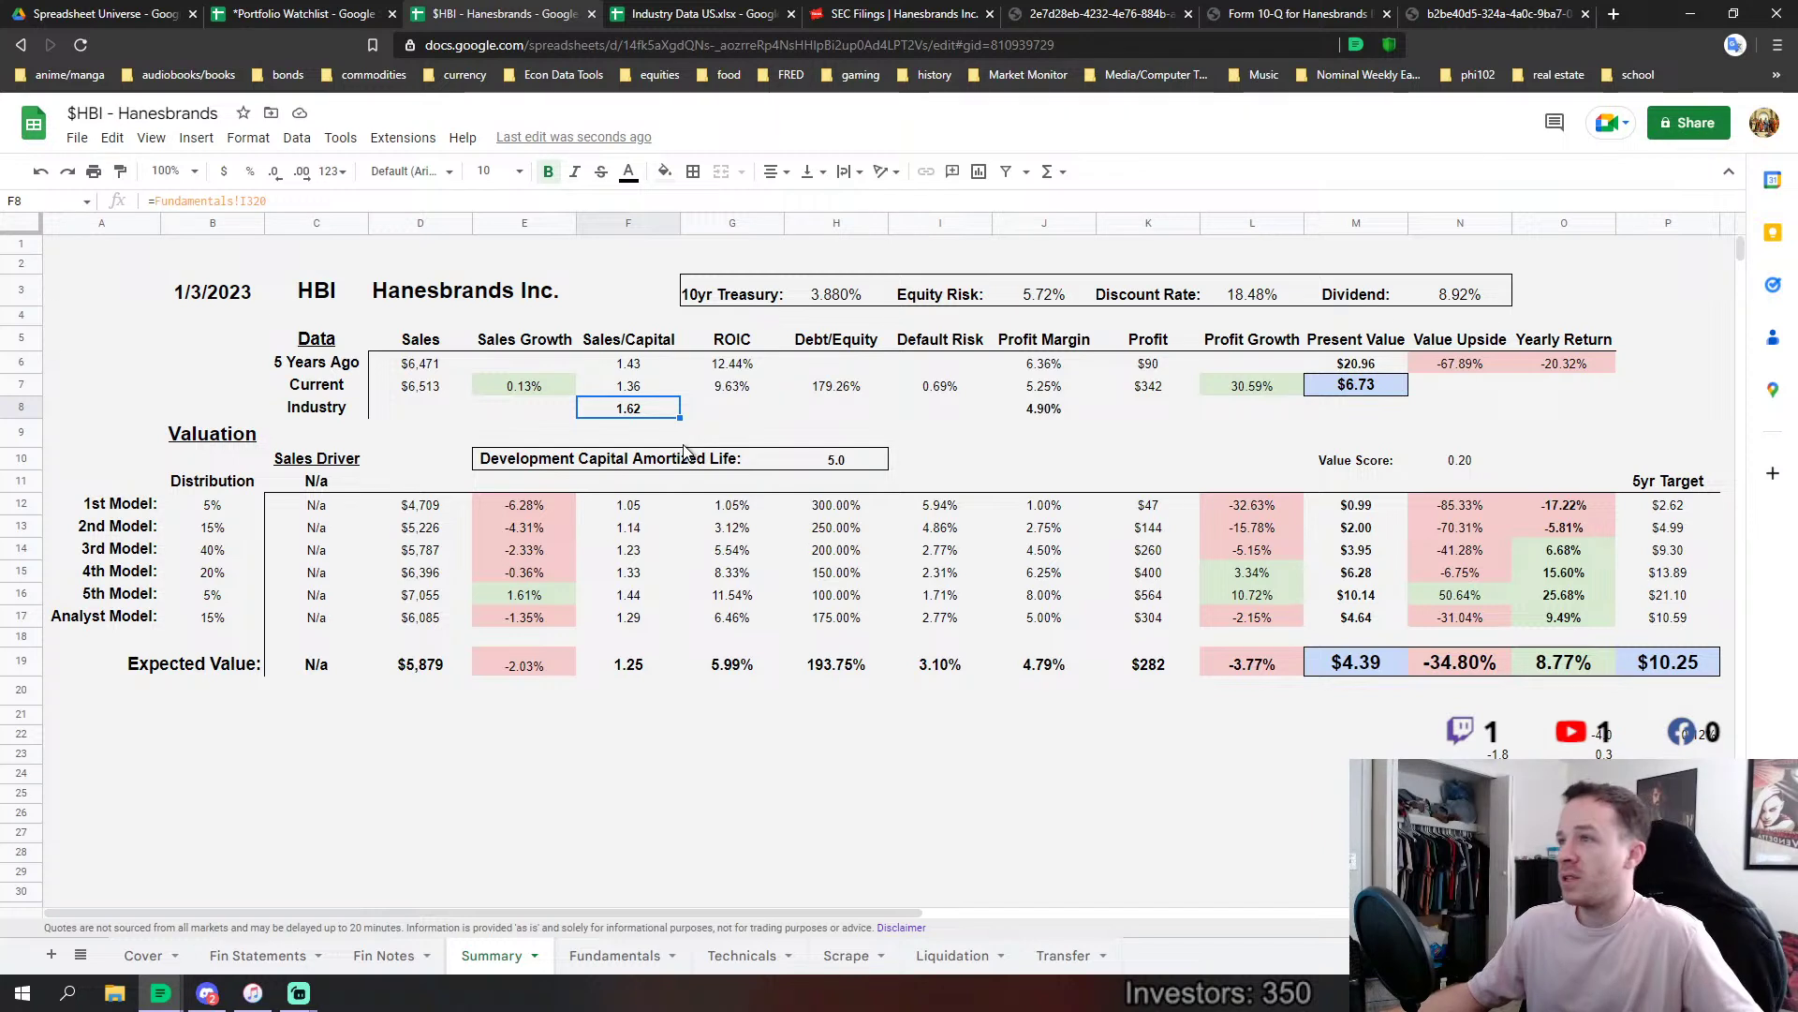
{"action": "left_click", "coordinate": [747, 393]}
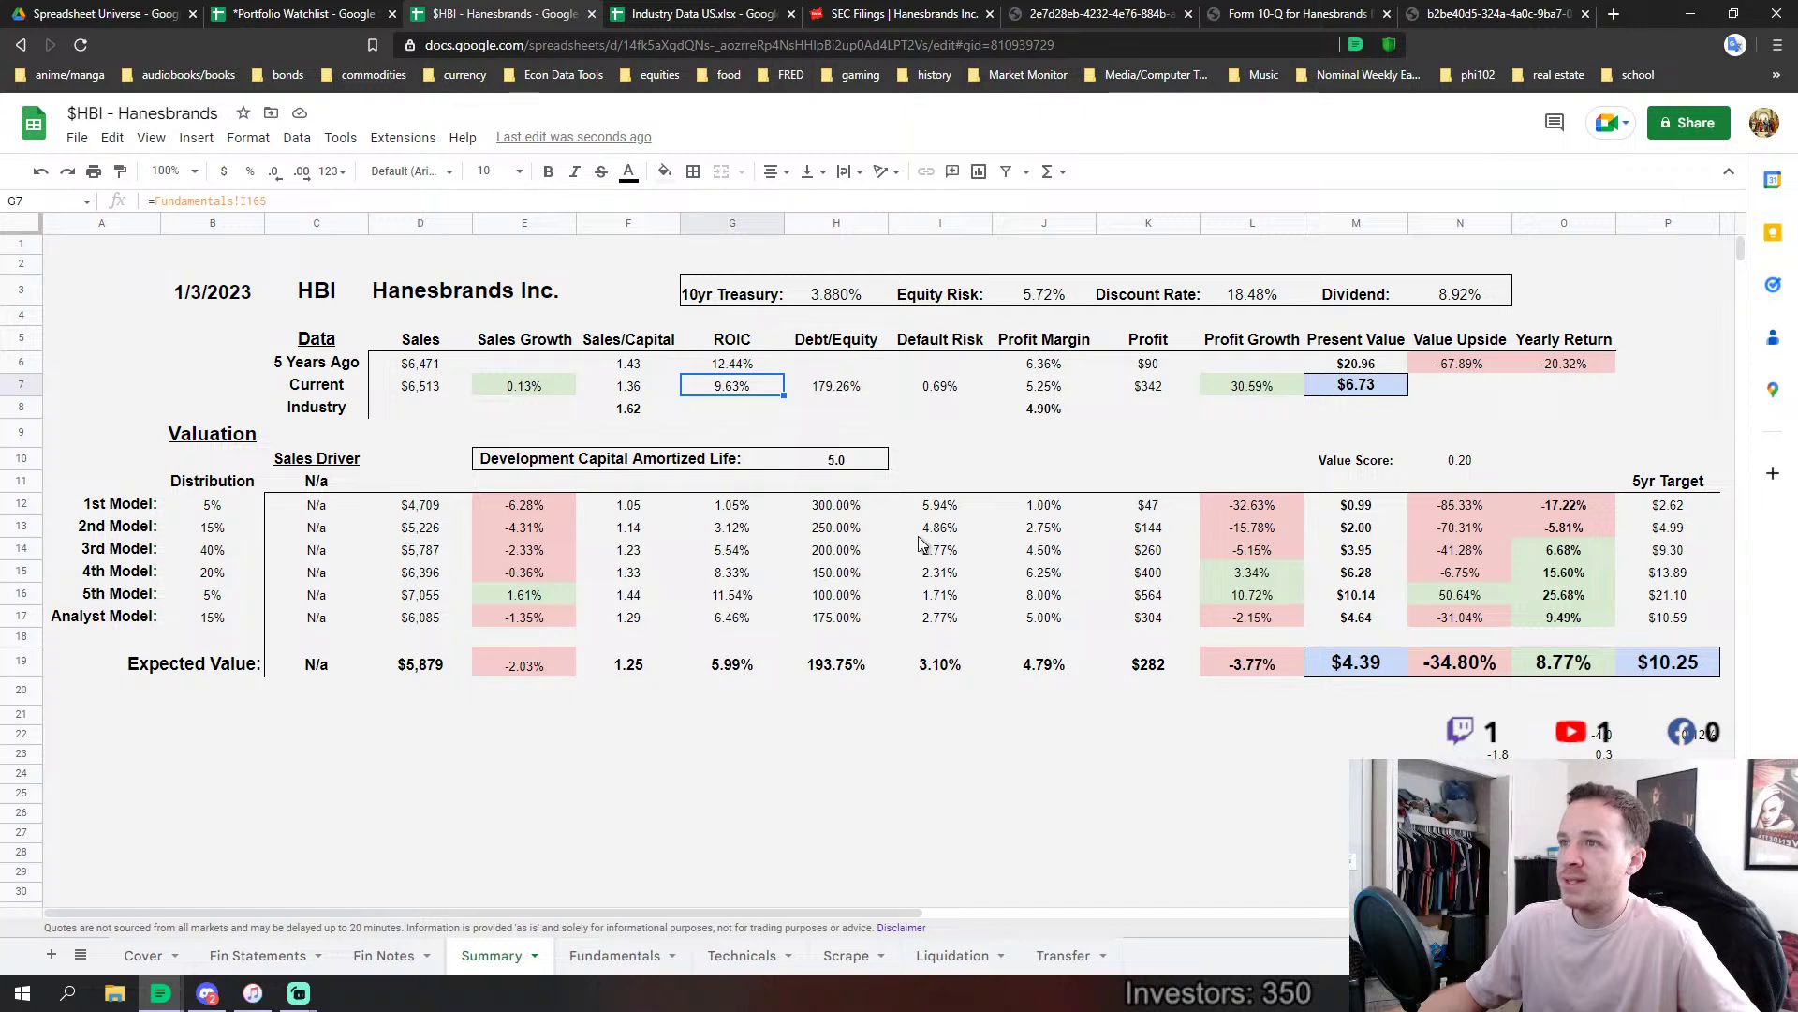
{"action": "left_click", "coordinate": [847, 391]}
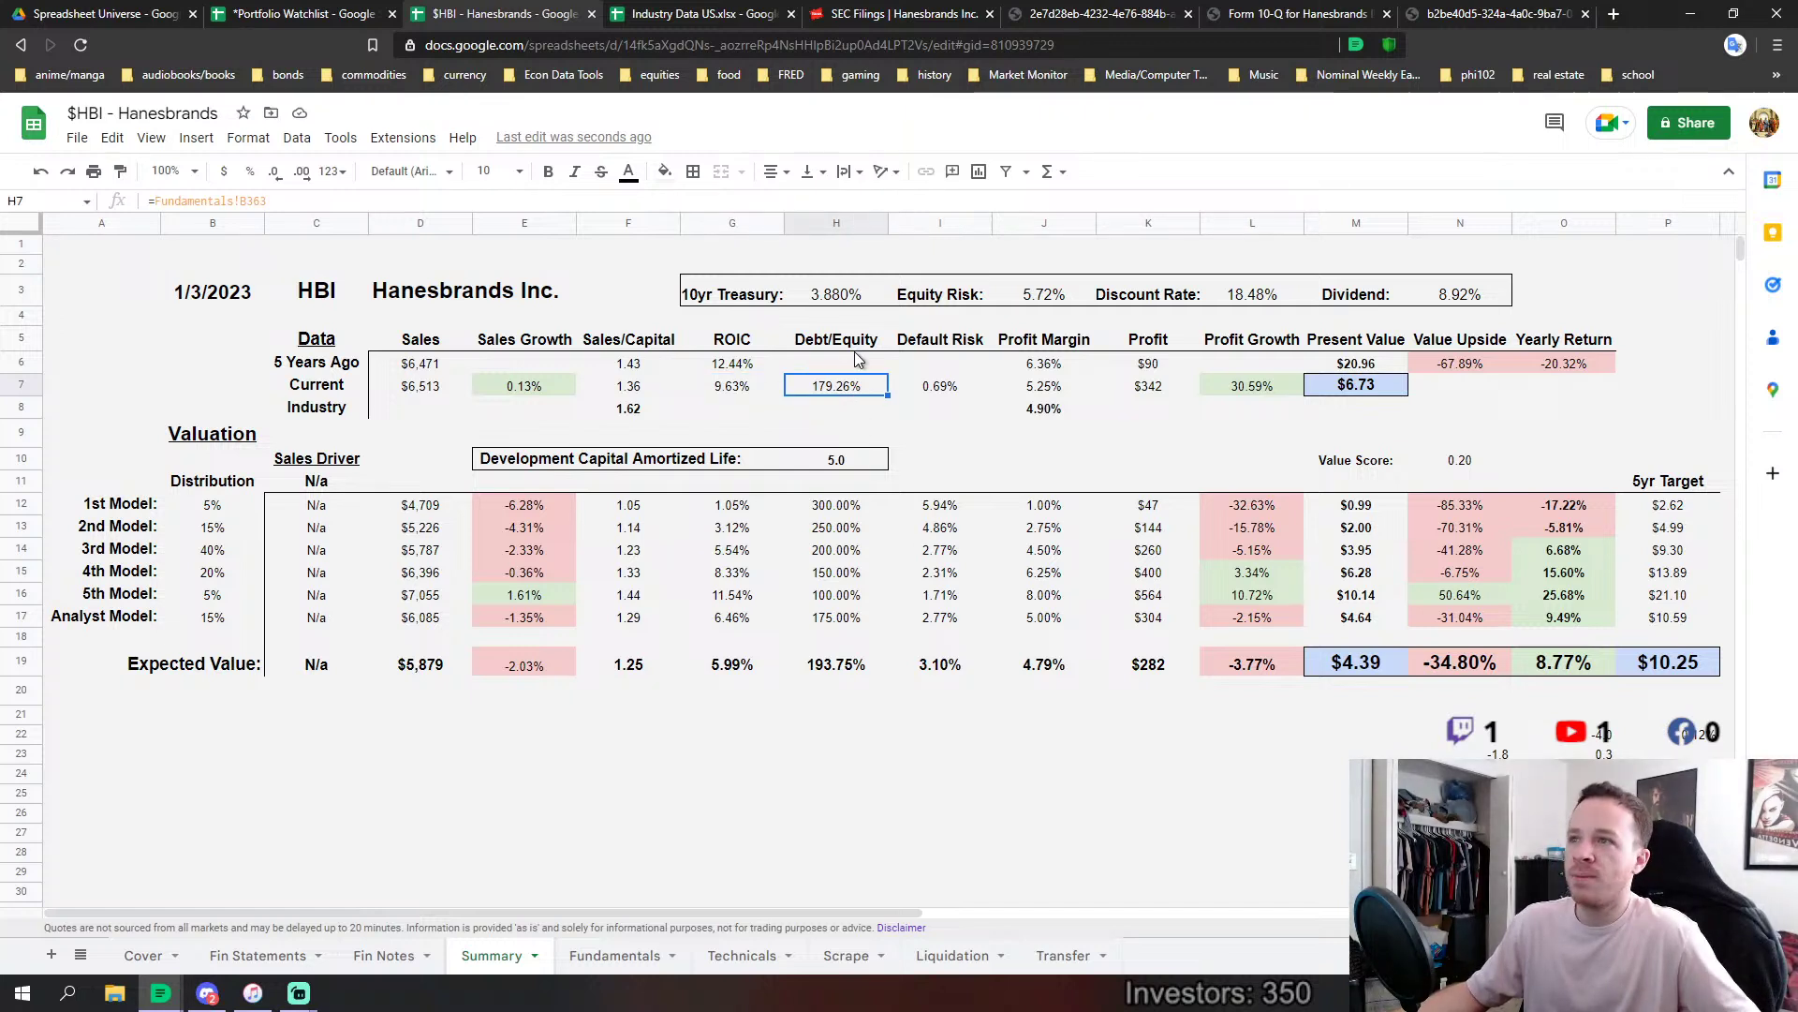
Clear the current Default Risk value in cell I7 and check the current Profit and Present Value cells.
{"action": "left_click", "coordinate": [961, 388]}
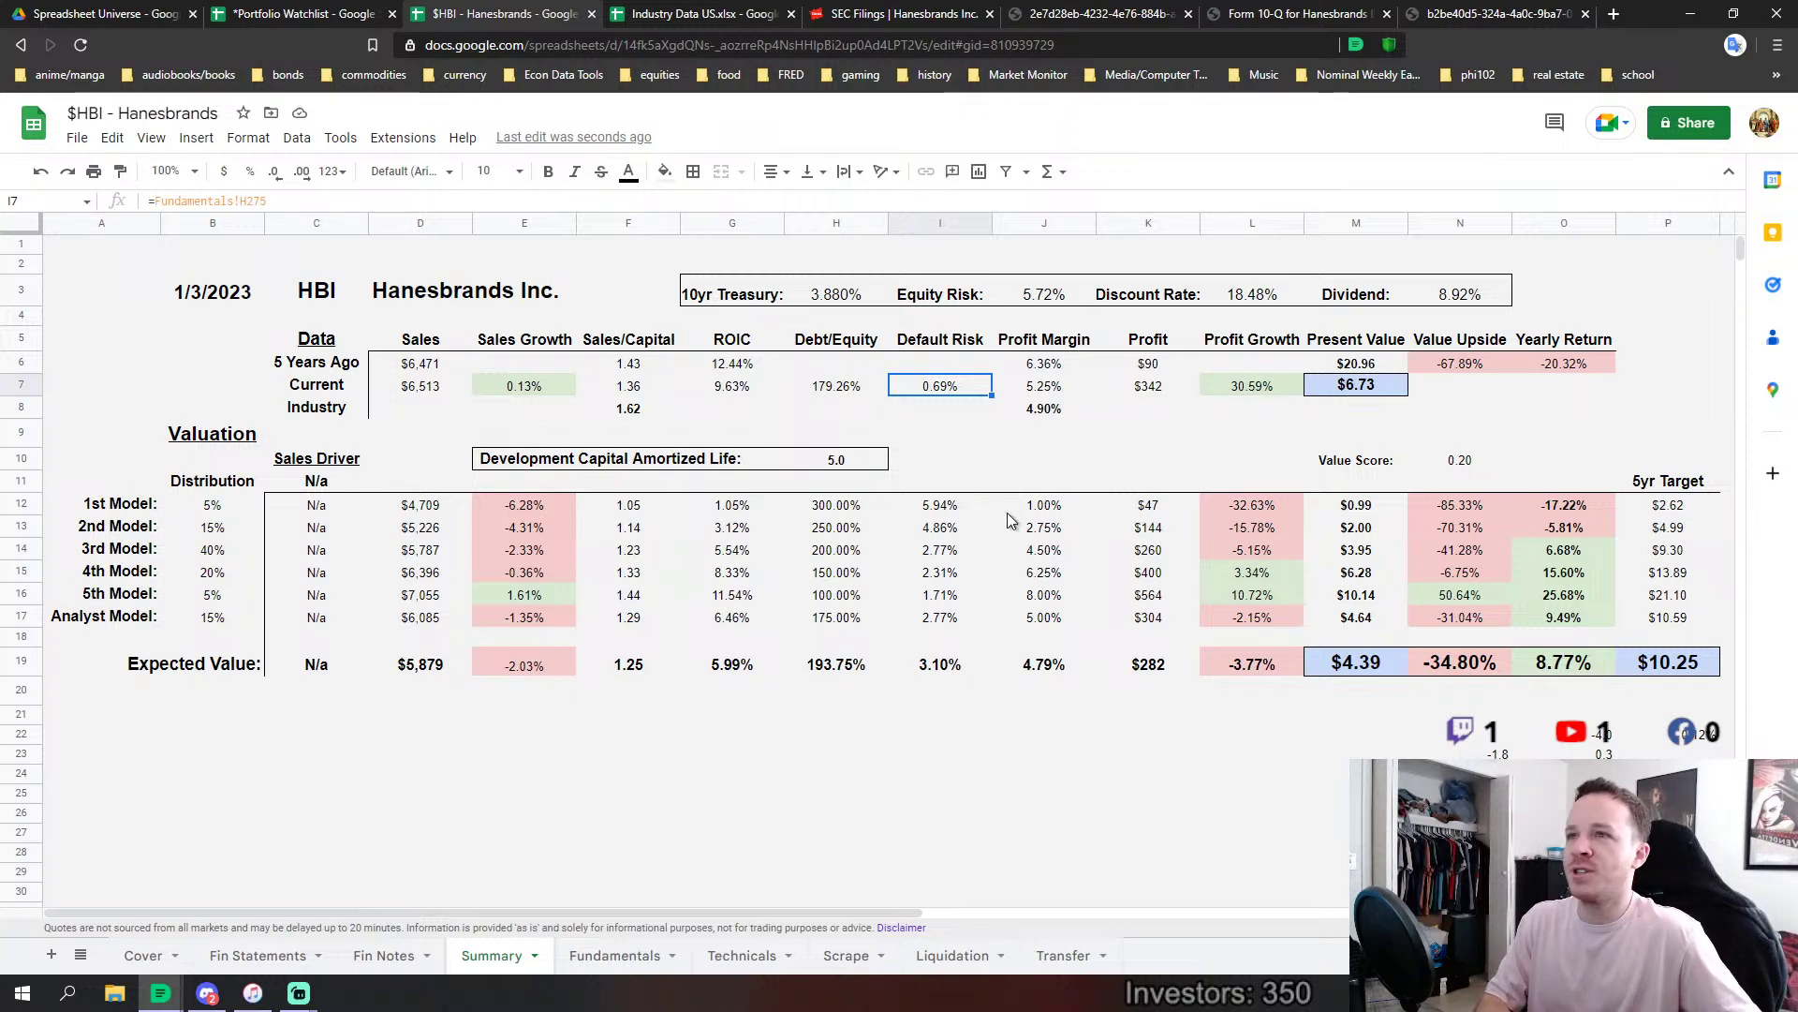
{"action": "key", "text": "Delete"}
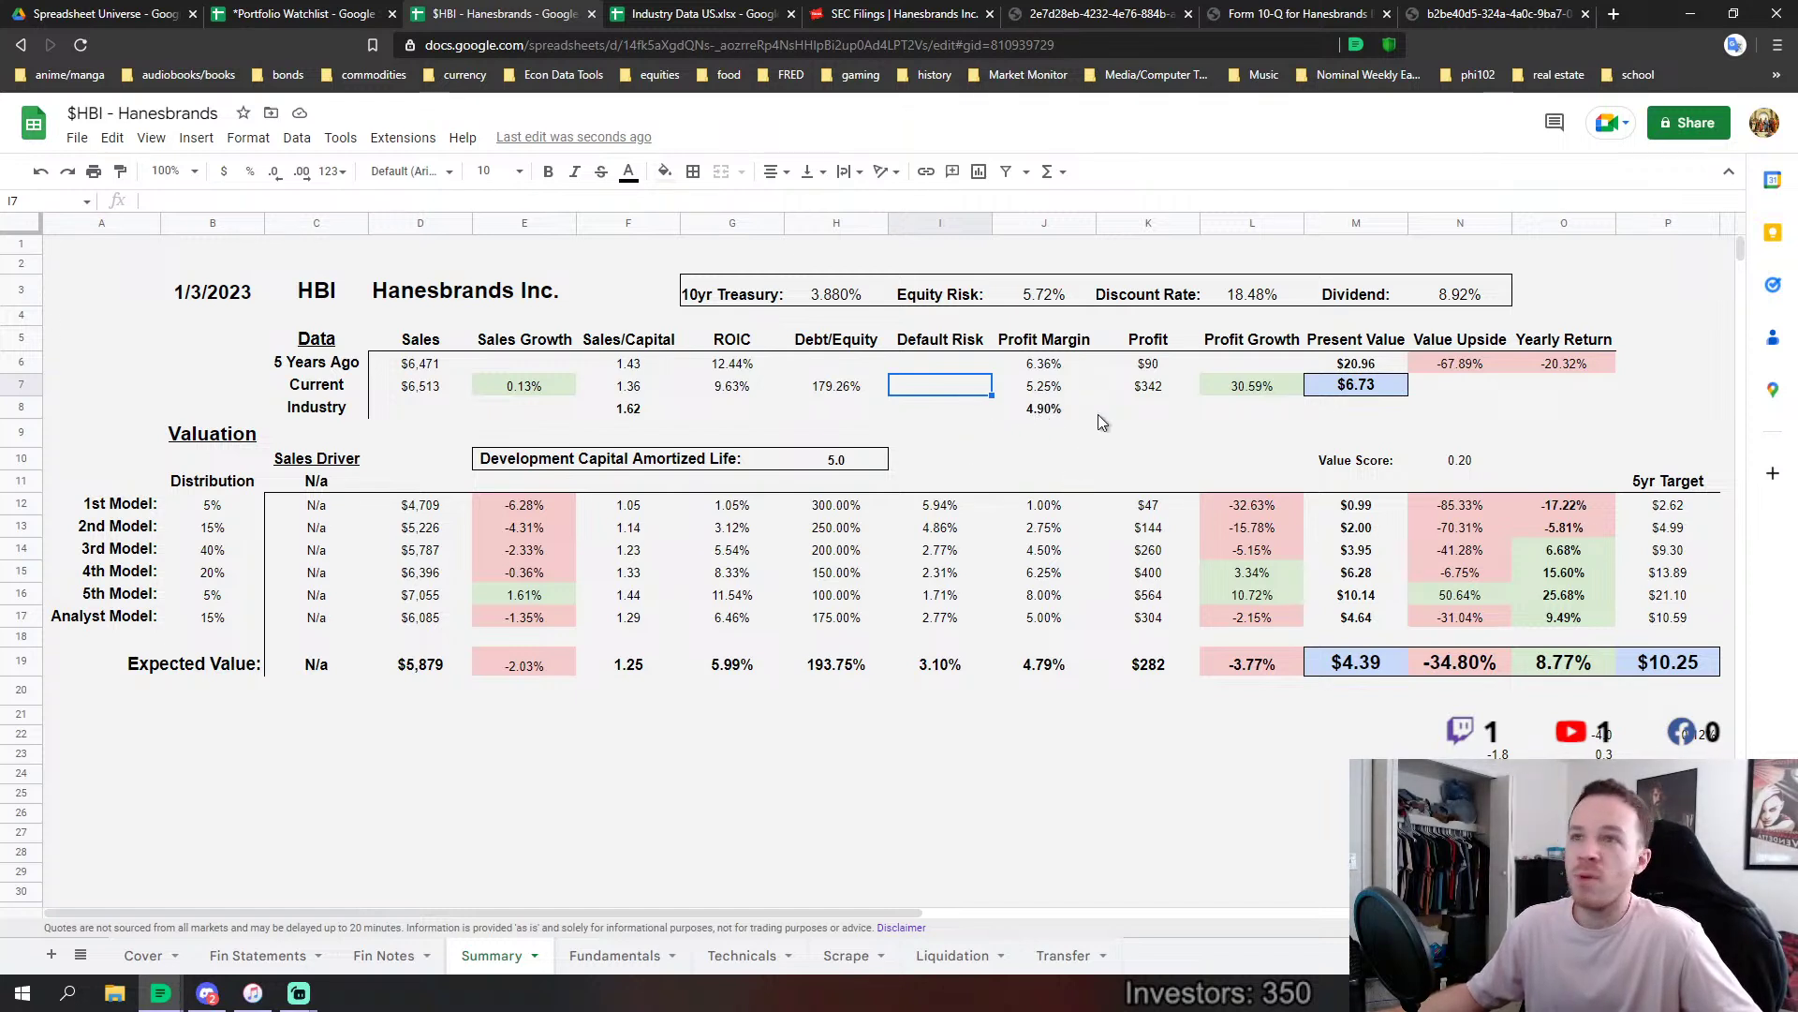
{"action": "left_click", "coordinate": [1155, 390]}
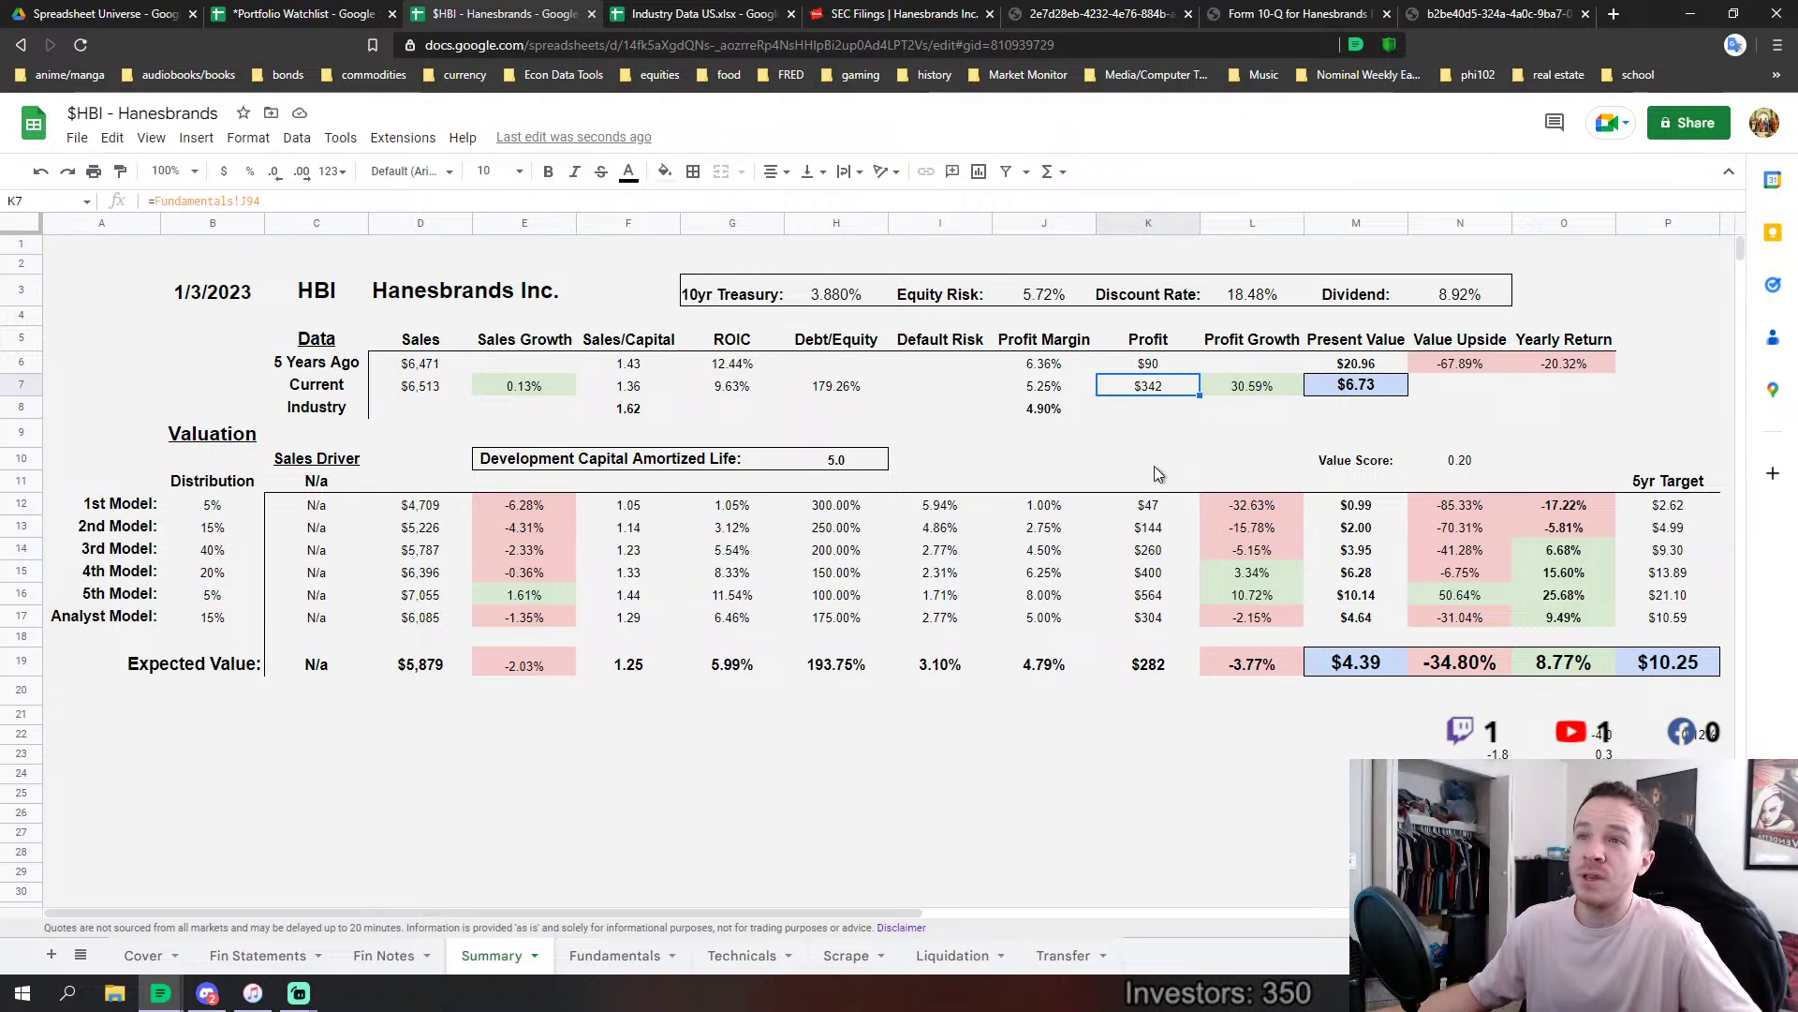
{"action": "left_click", "coordinate": [1379, 388]}
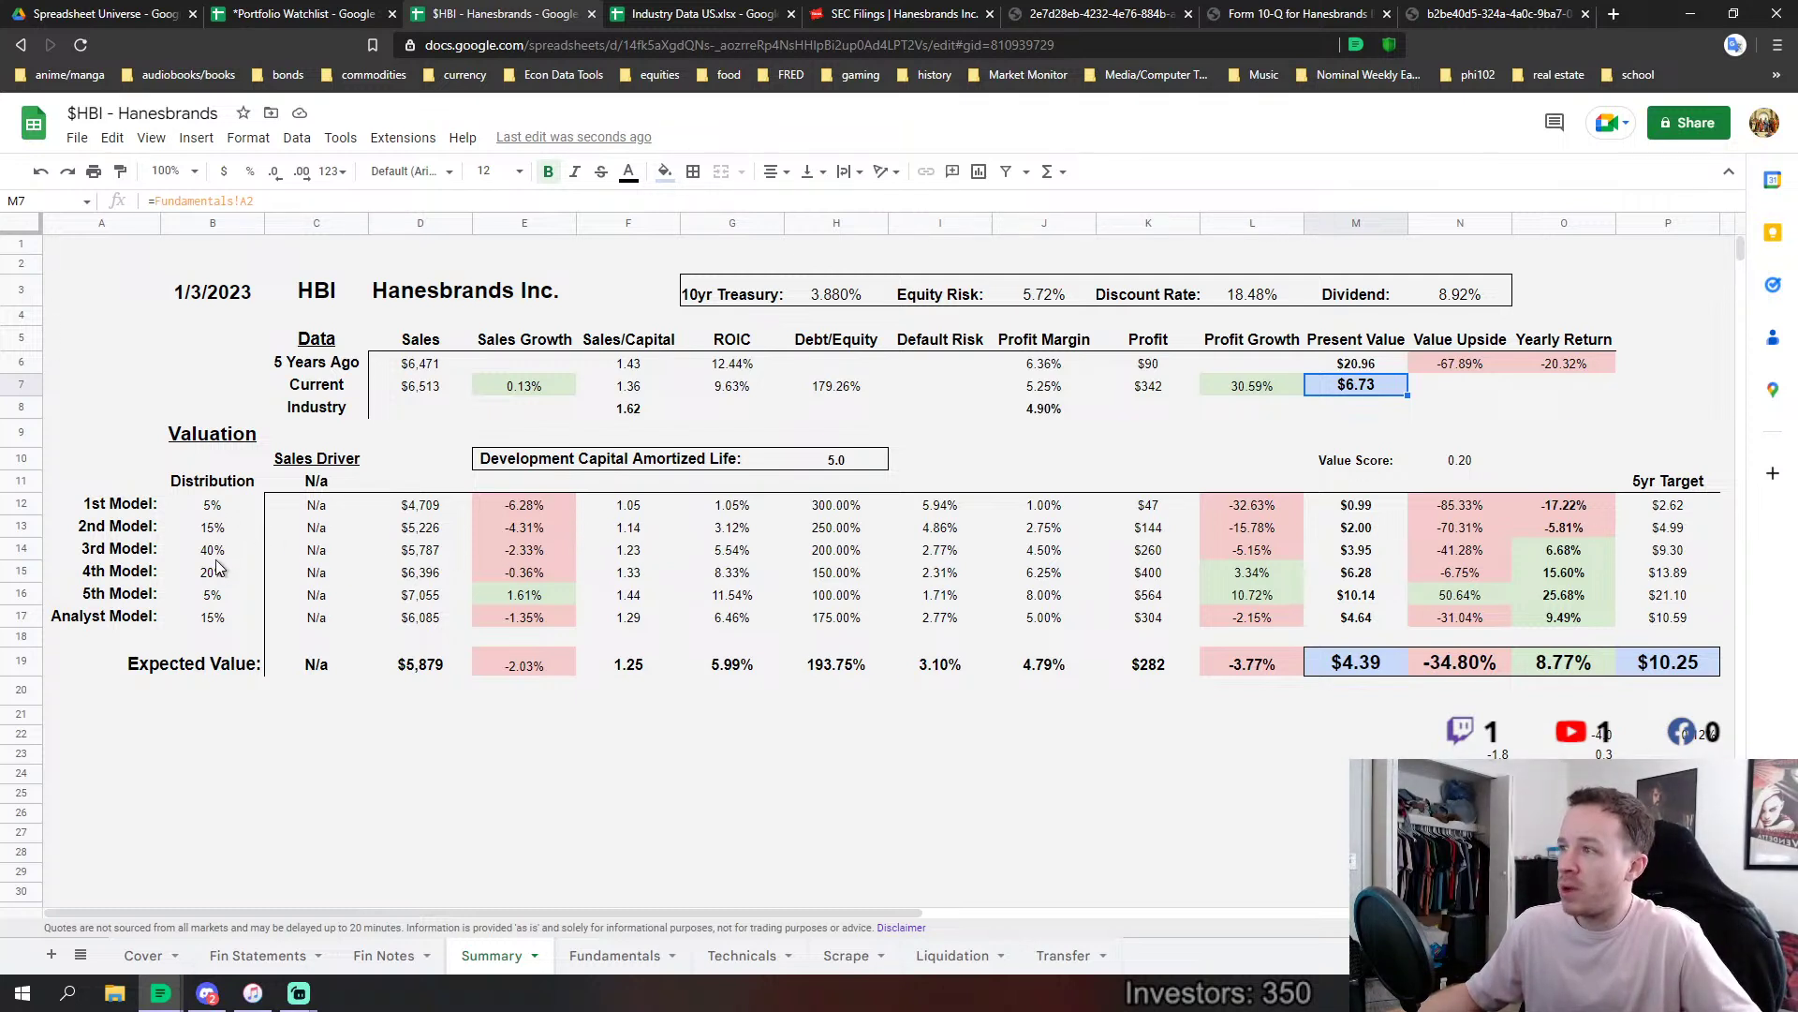
Review the Distribution weights assigned to the 4th and 2nd models on the Summary sheet.
{"action": "left_click", "coordinate": [139, 578]}
{"action": "left_click_drag", "start_coordinate": [172, 575], "coordinate": [204, 582]}
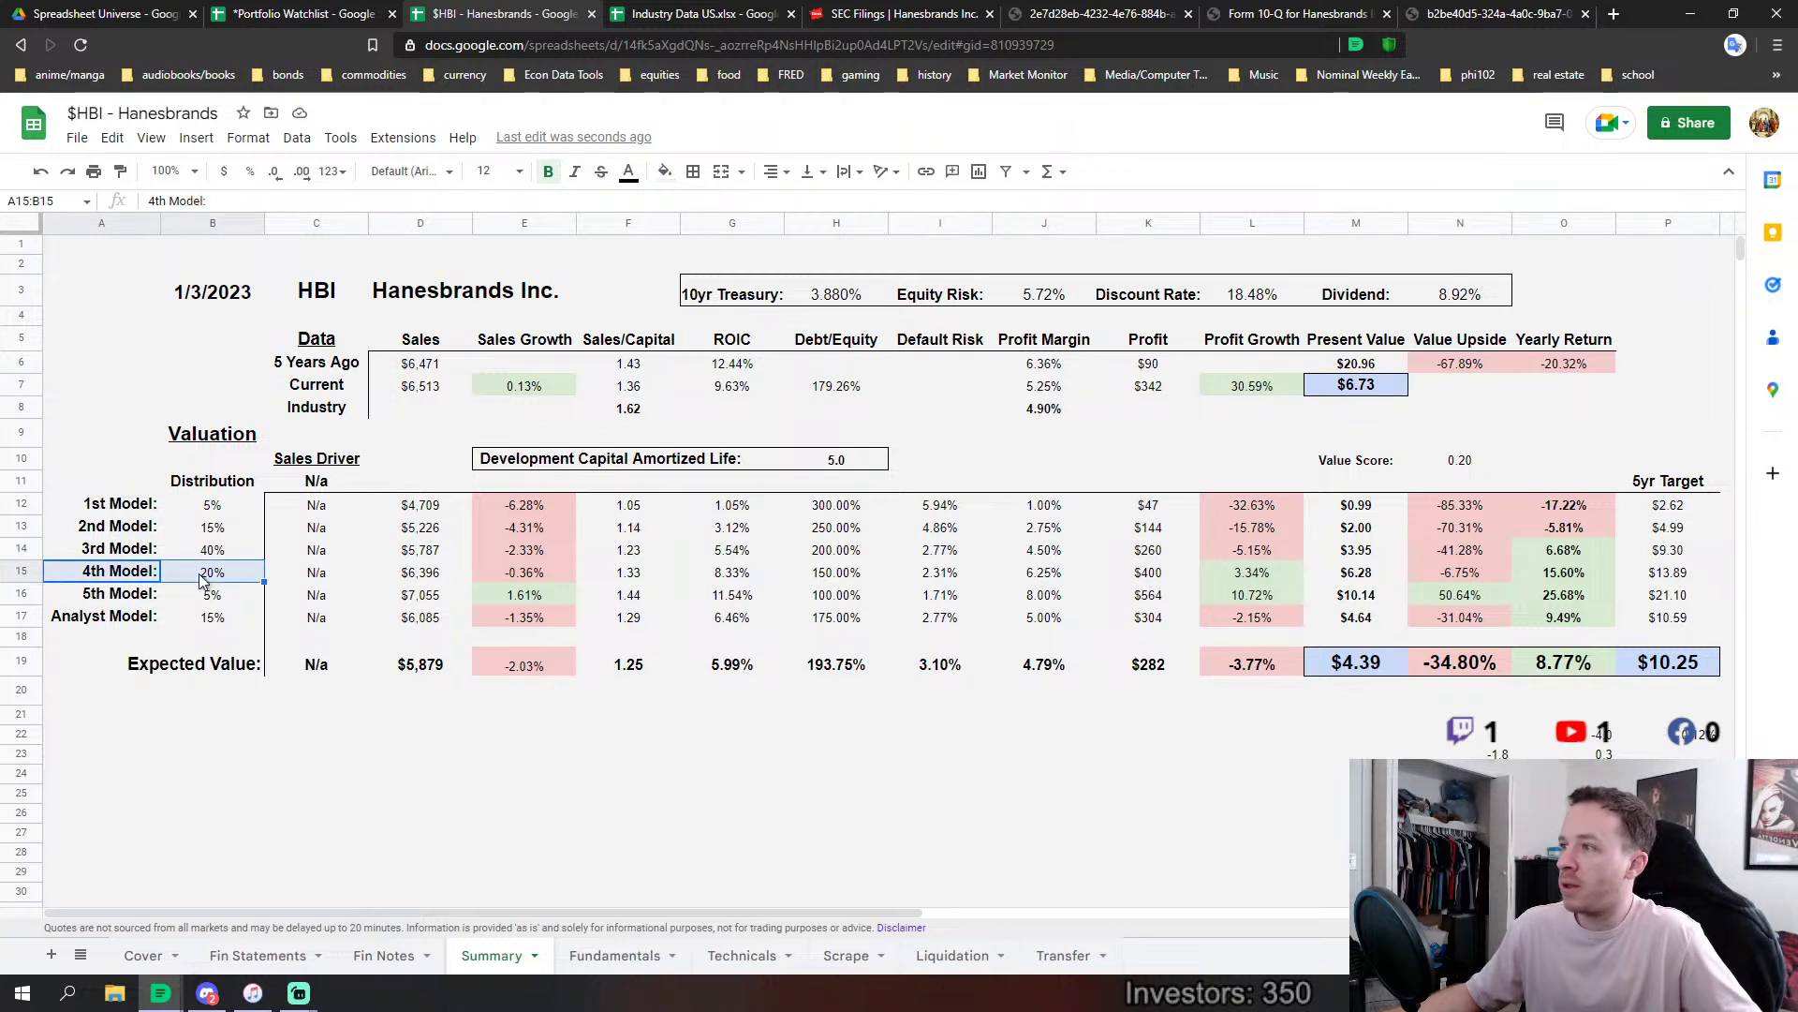
{"action": "left_click_drag", "start_coordinate": [131, 527], "coordinate": [210, 532]}
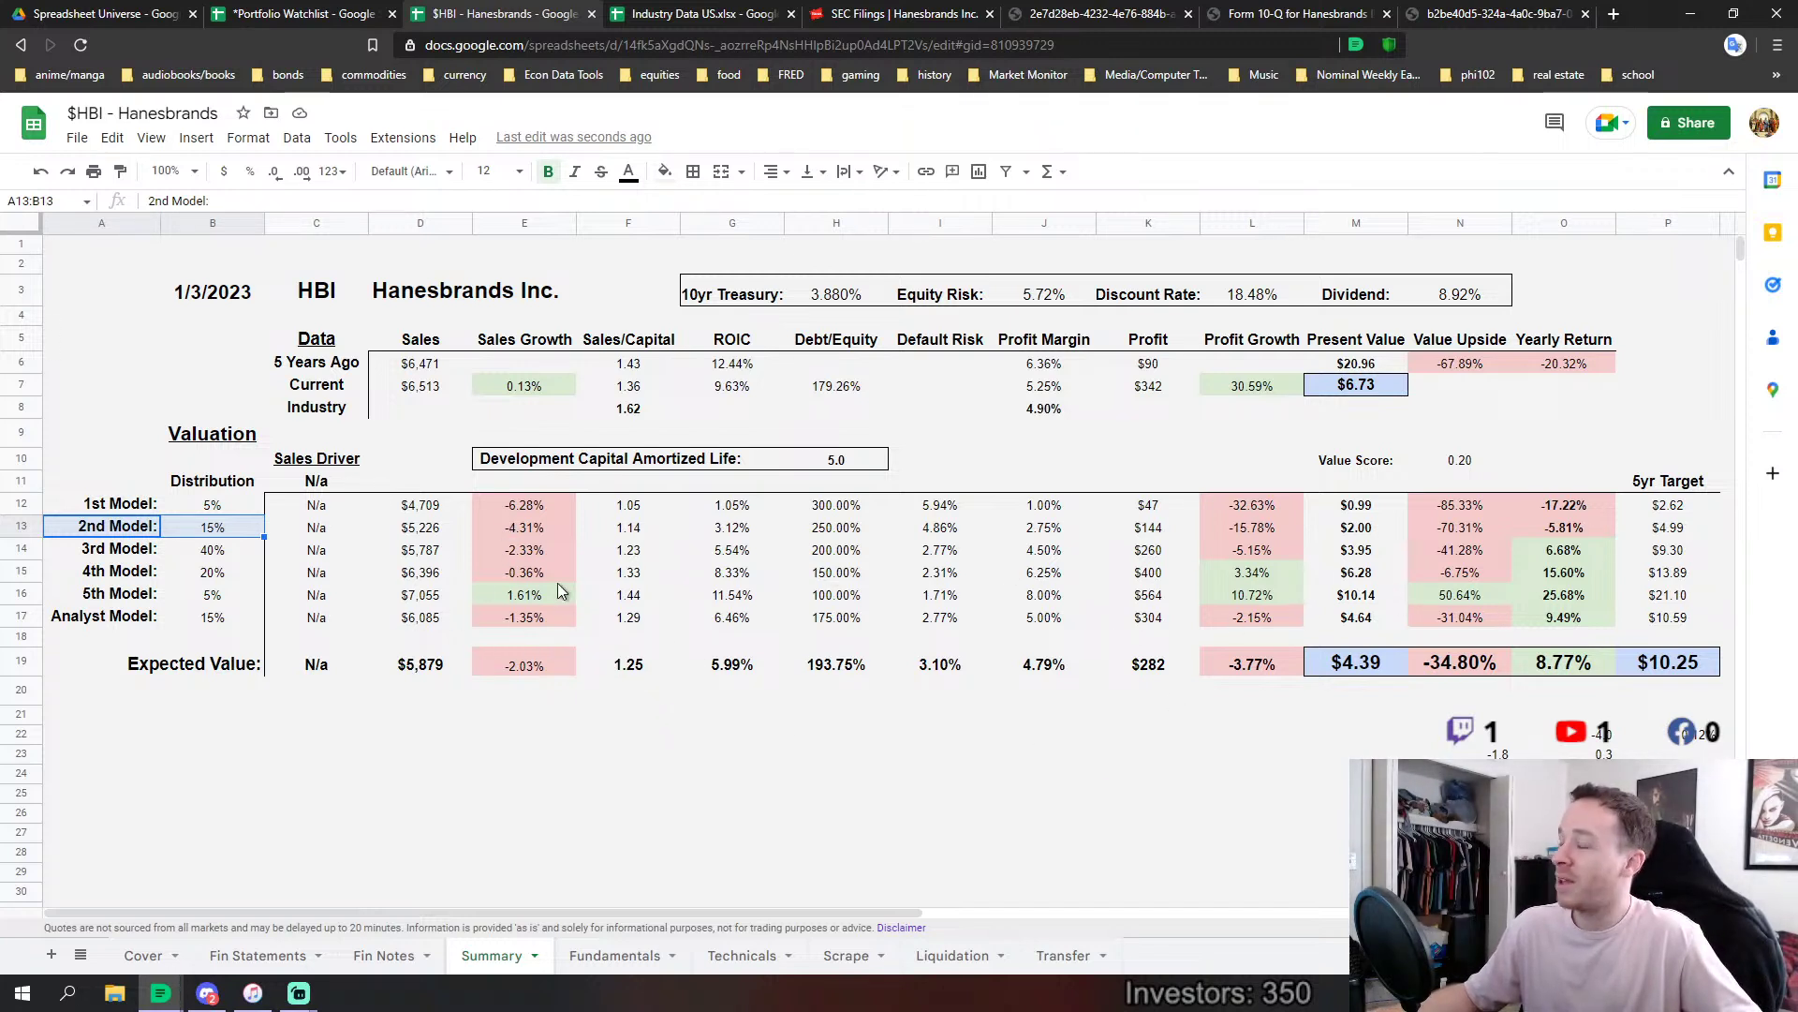
Examine the forecast Sales and Sales Growth across the models, plus the expected Sales/Capital and ROIC.
{"action": "left_click", "coordinate": [418, 508]}
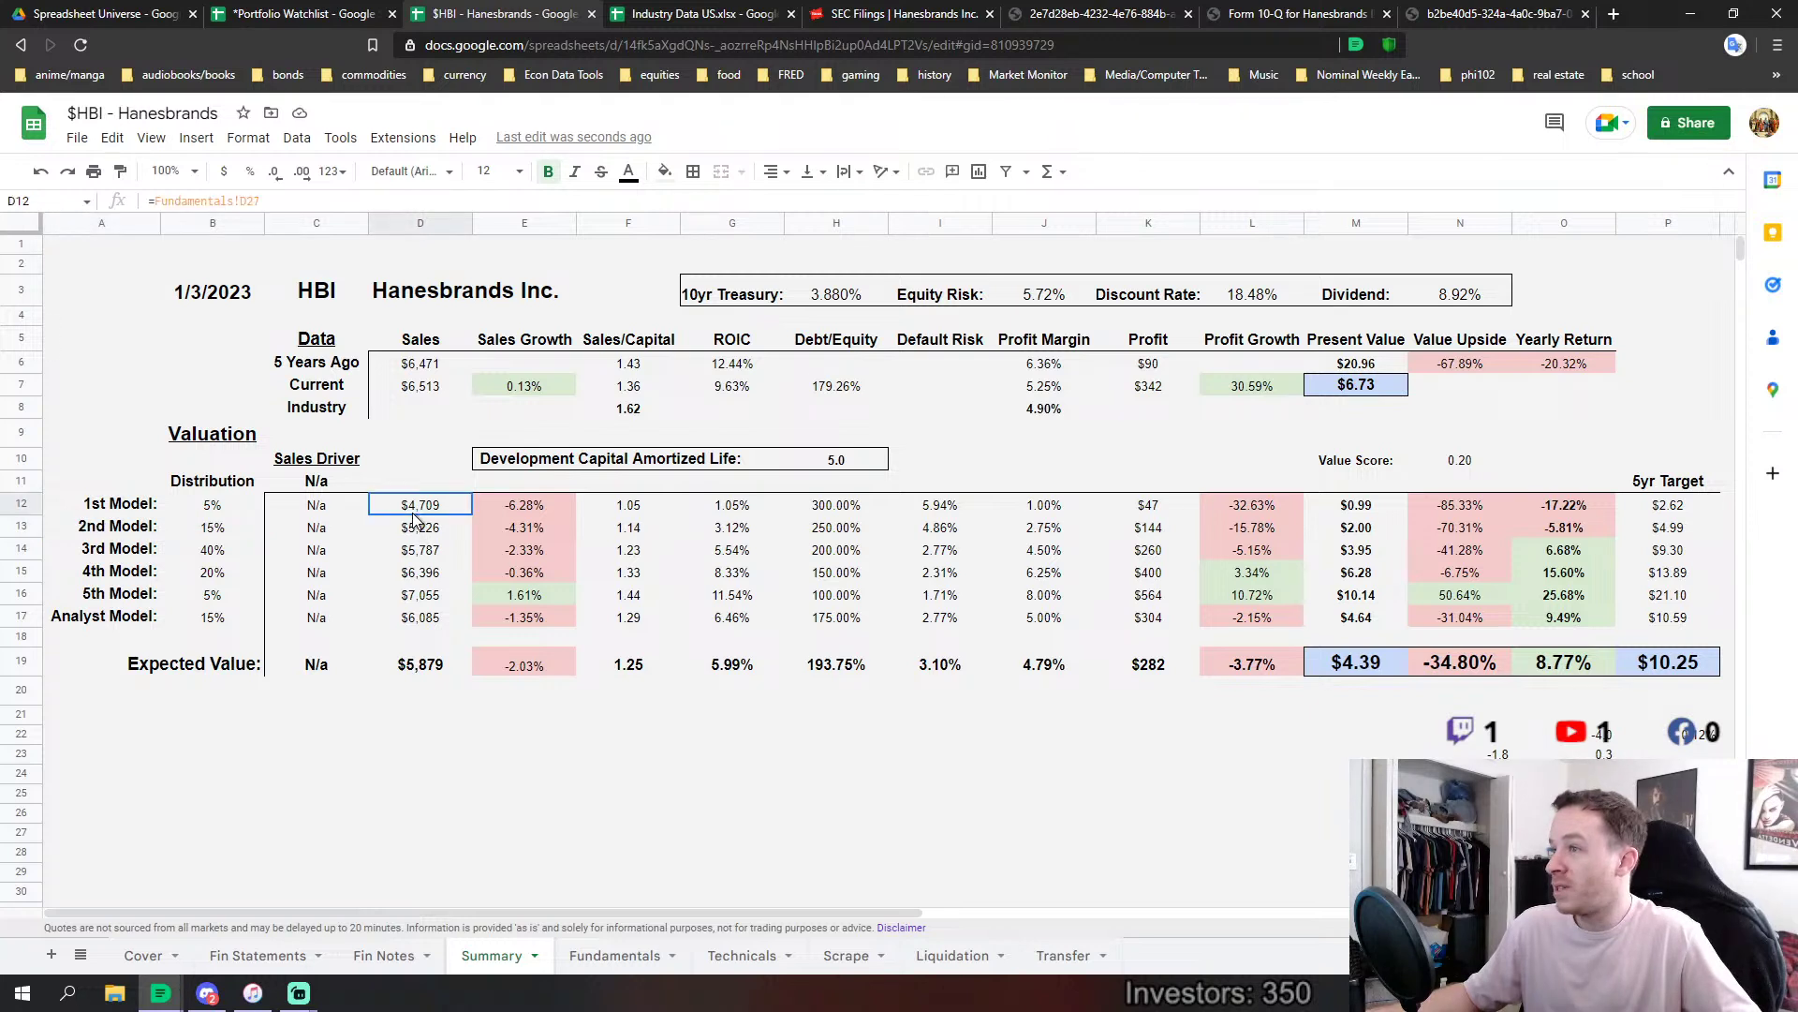
{"action": "left_click", "coordinate": [413, 601]}
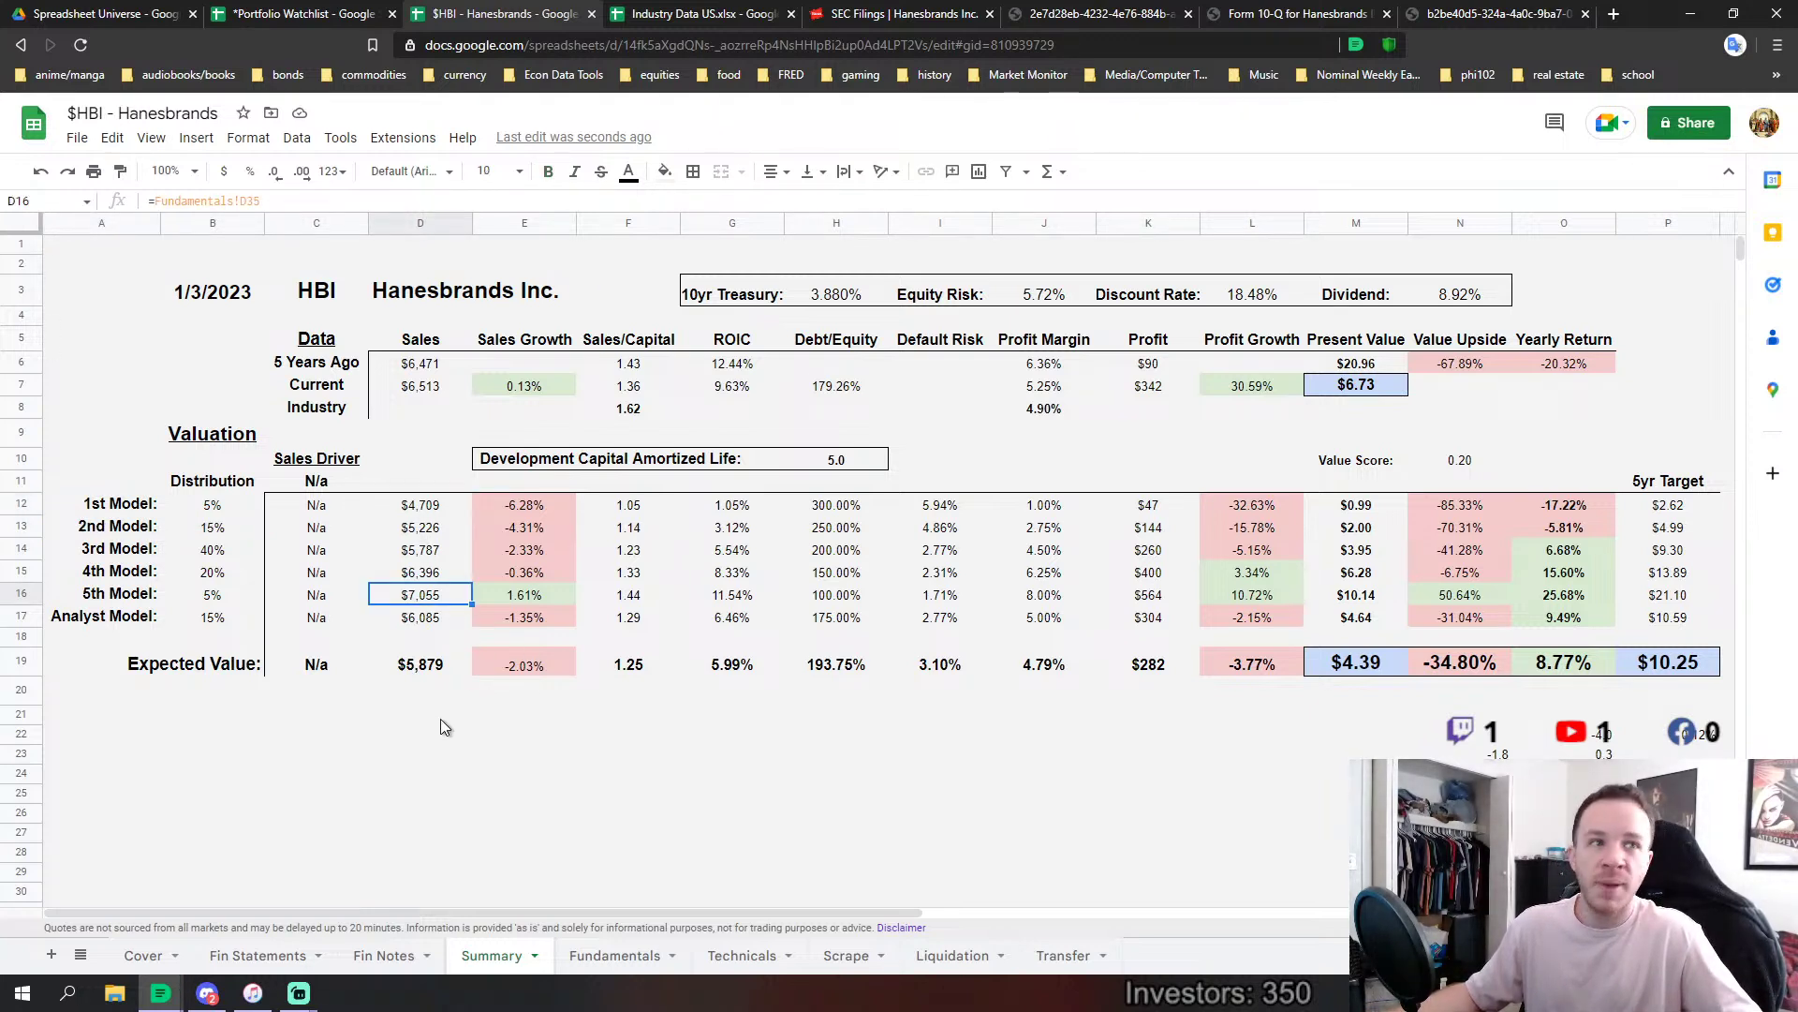
{"action": "left_click", "coordinate": [414, 667]}
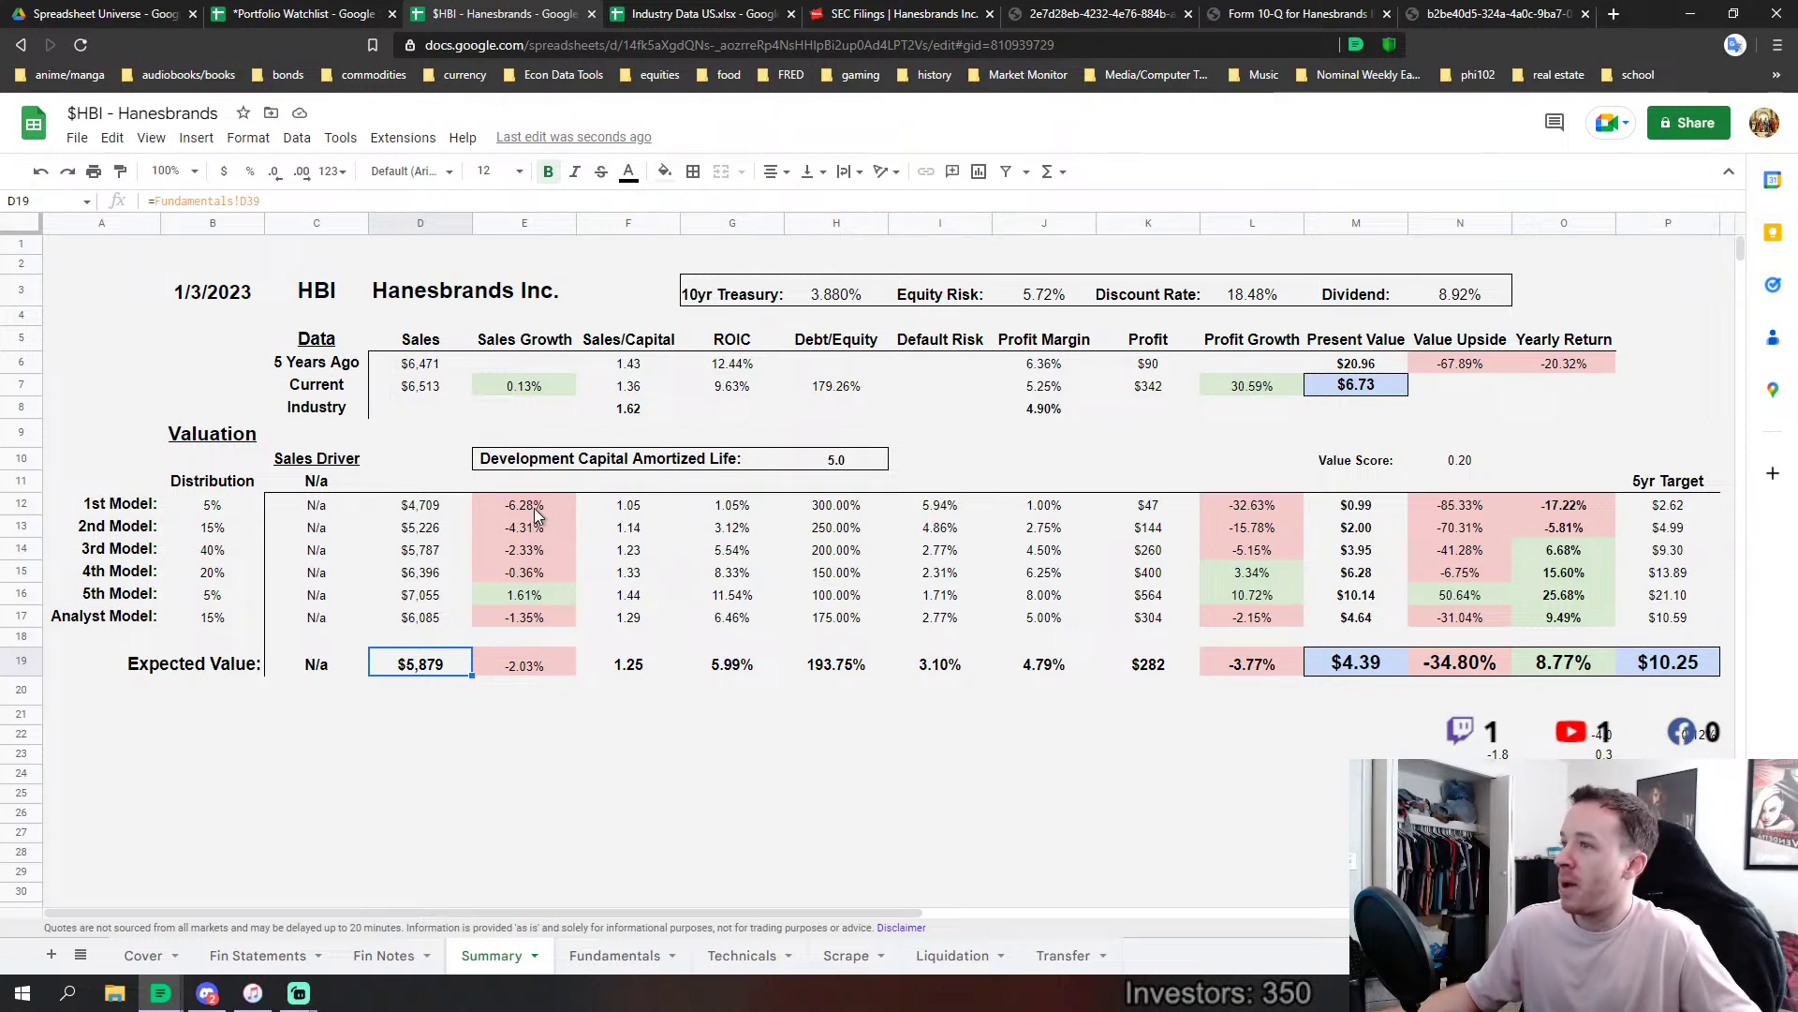
{"action": "left_click", "coordinate": [530, 597]}
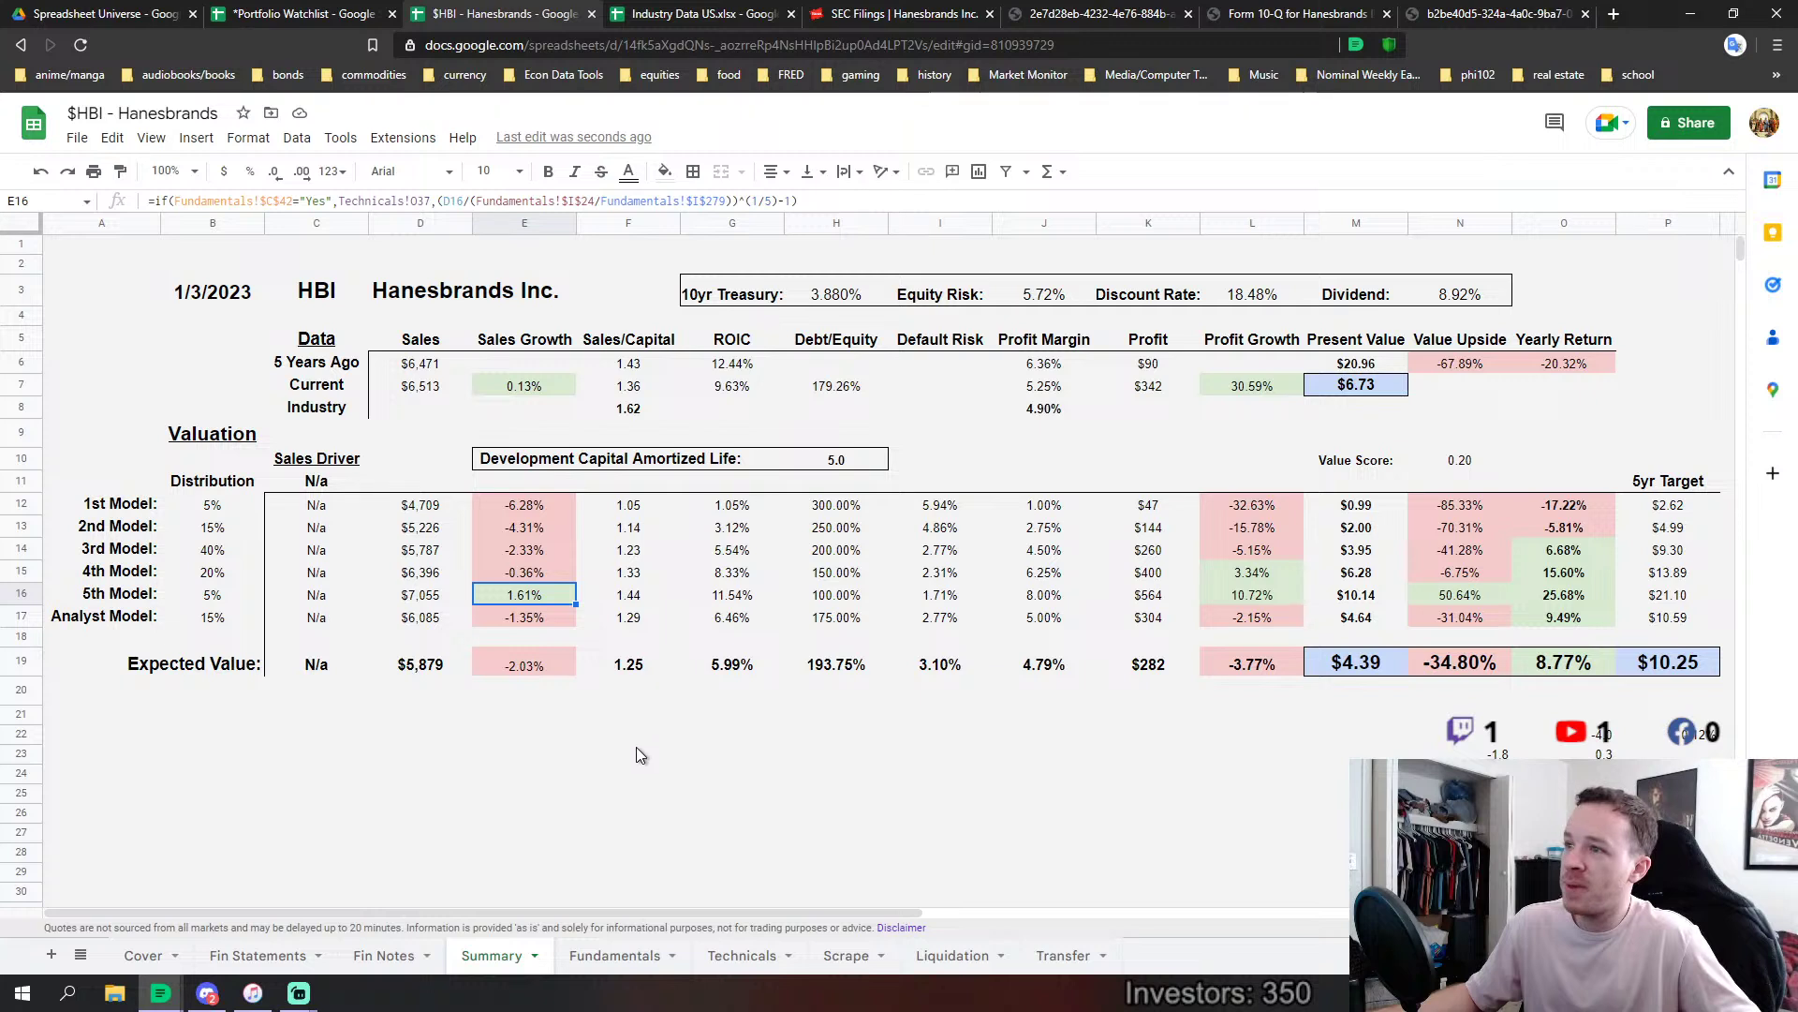
{"action": "left_click", "coordinate": [639, 672]}
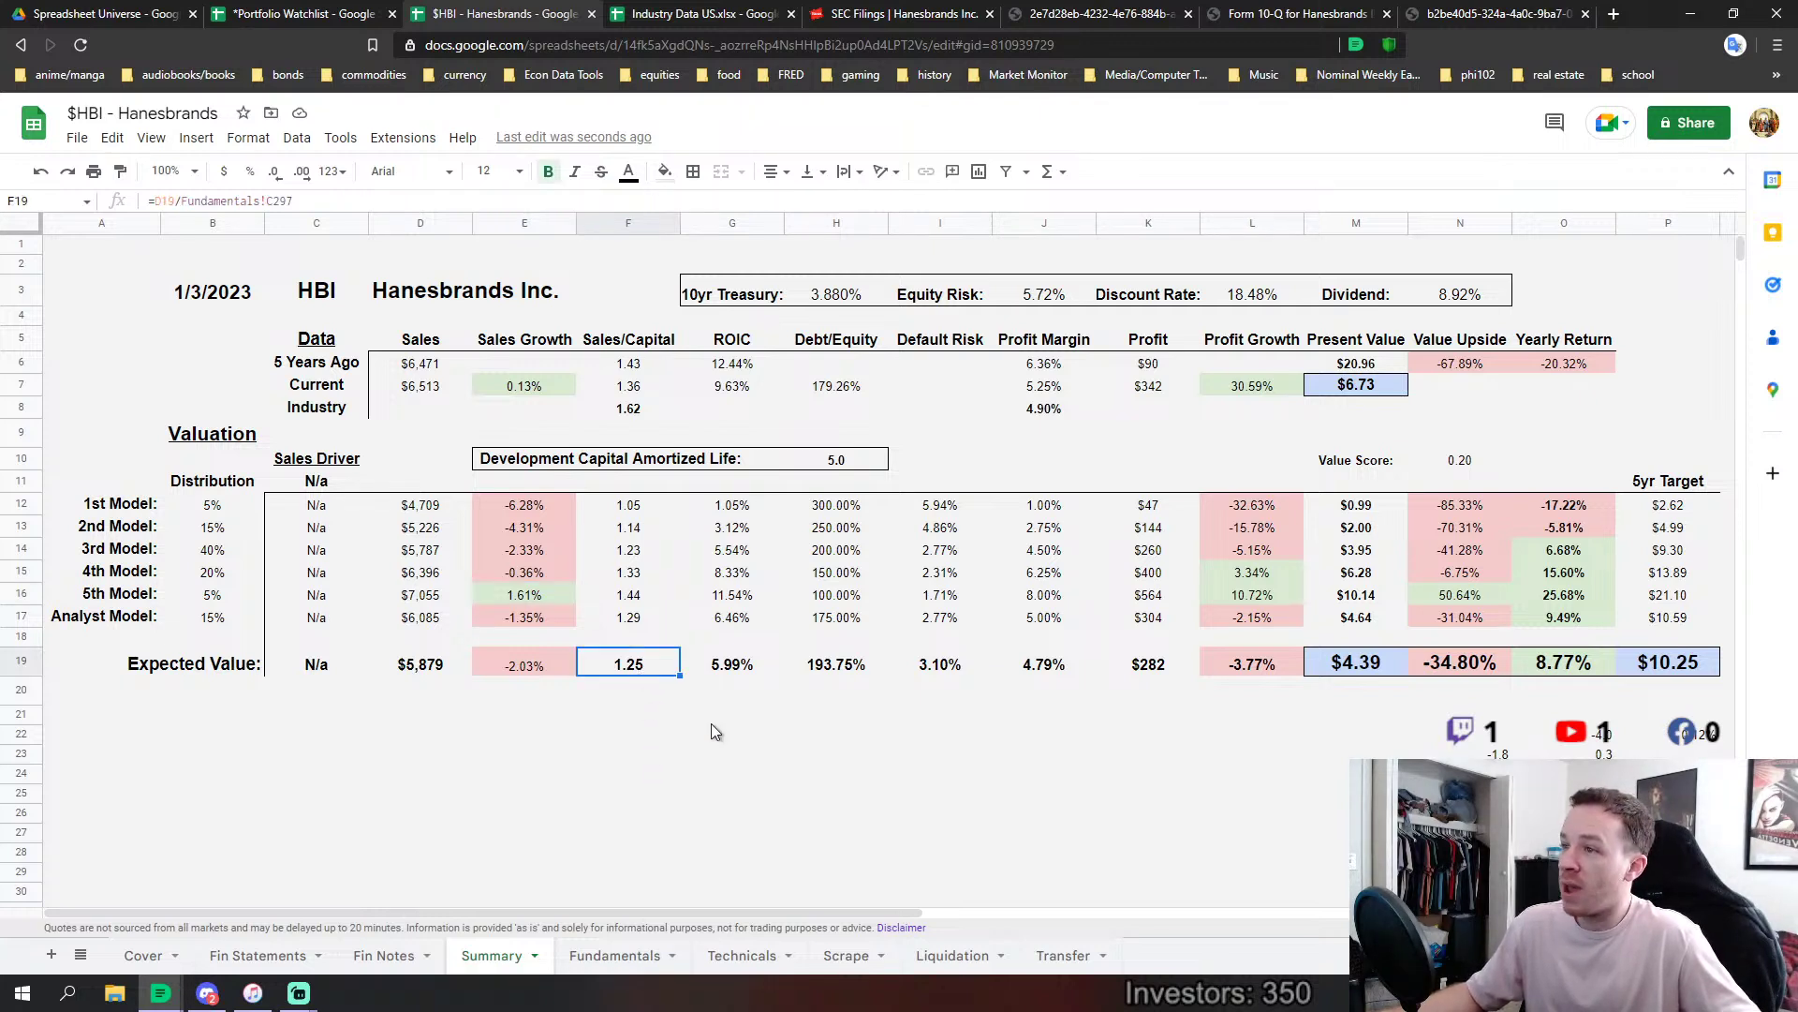
{"action": "left_click", "coordinate": [748, 669]}
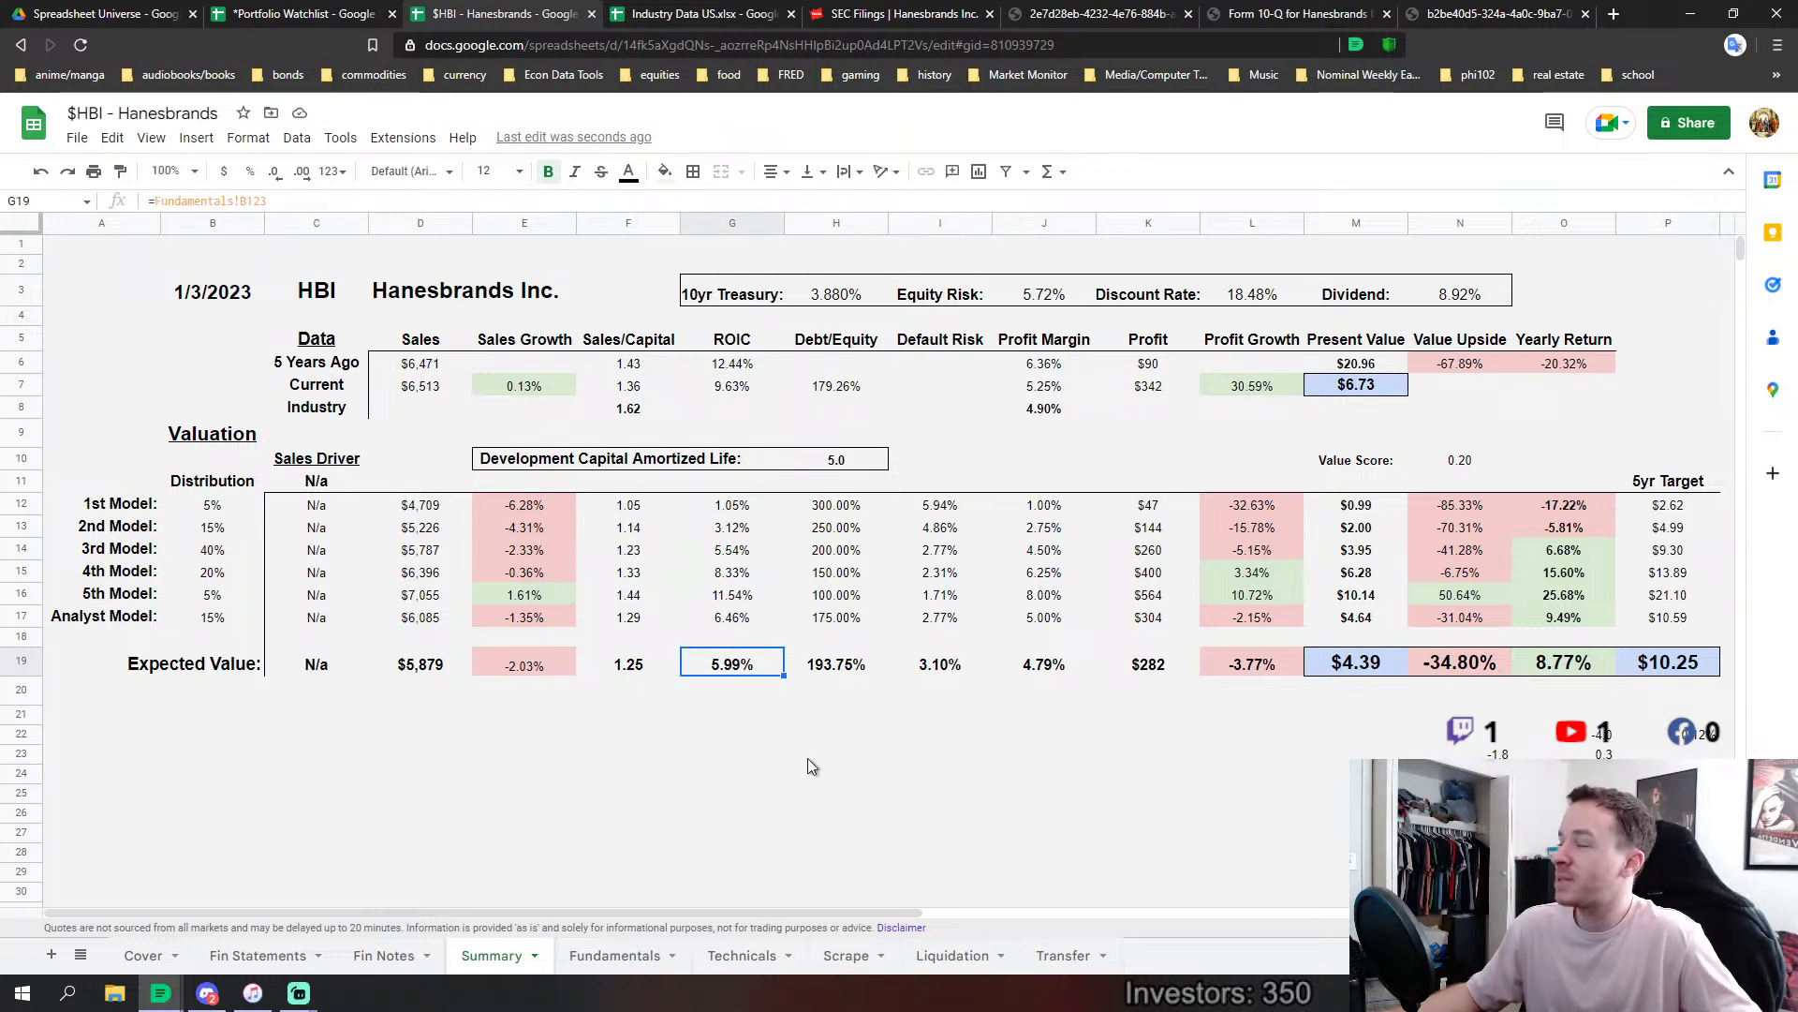
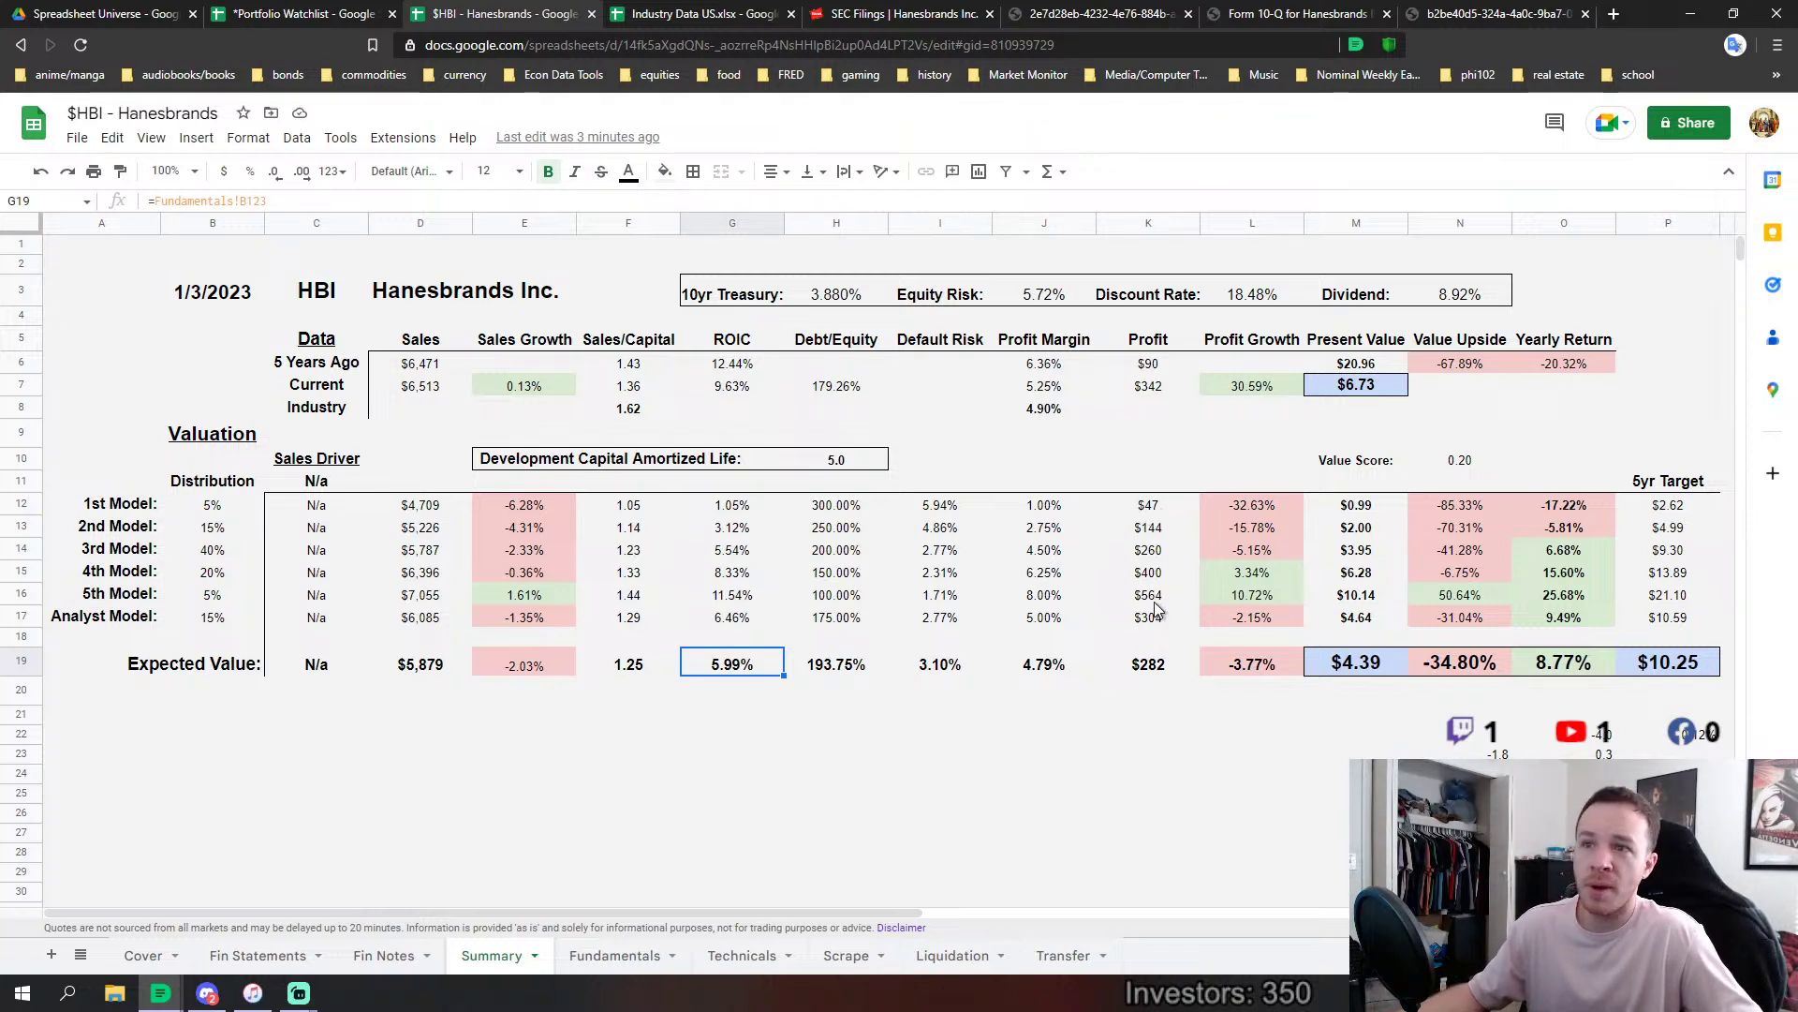
Examine the expected Profit, Present Value and Yearly Return, along with the 5yr Target for the 1st Model and the Expected Value row.
{"action": "left_click", "coordinate": [1150, 673]}
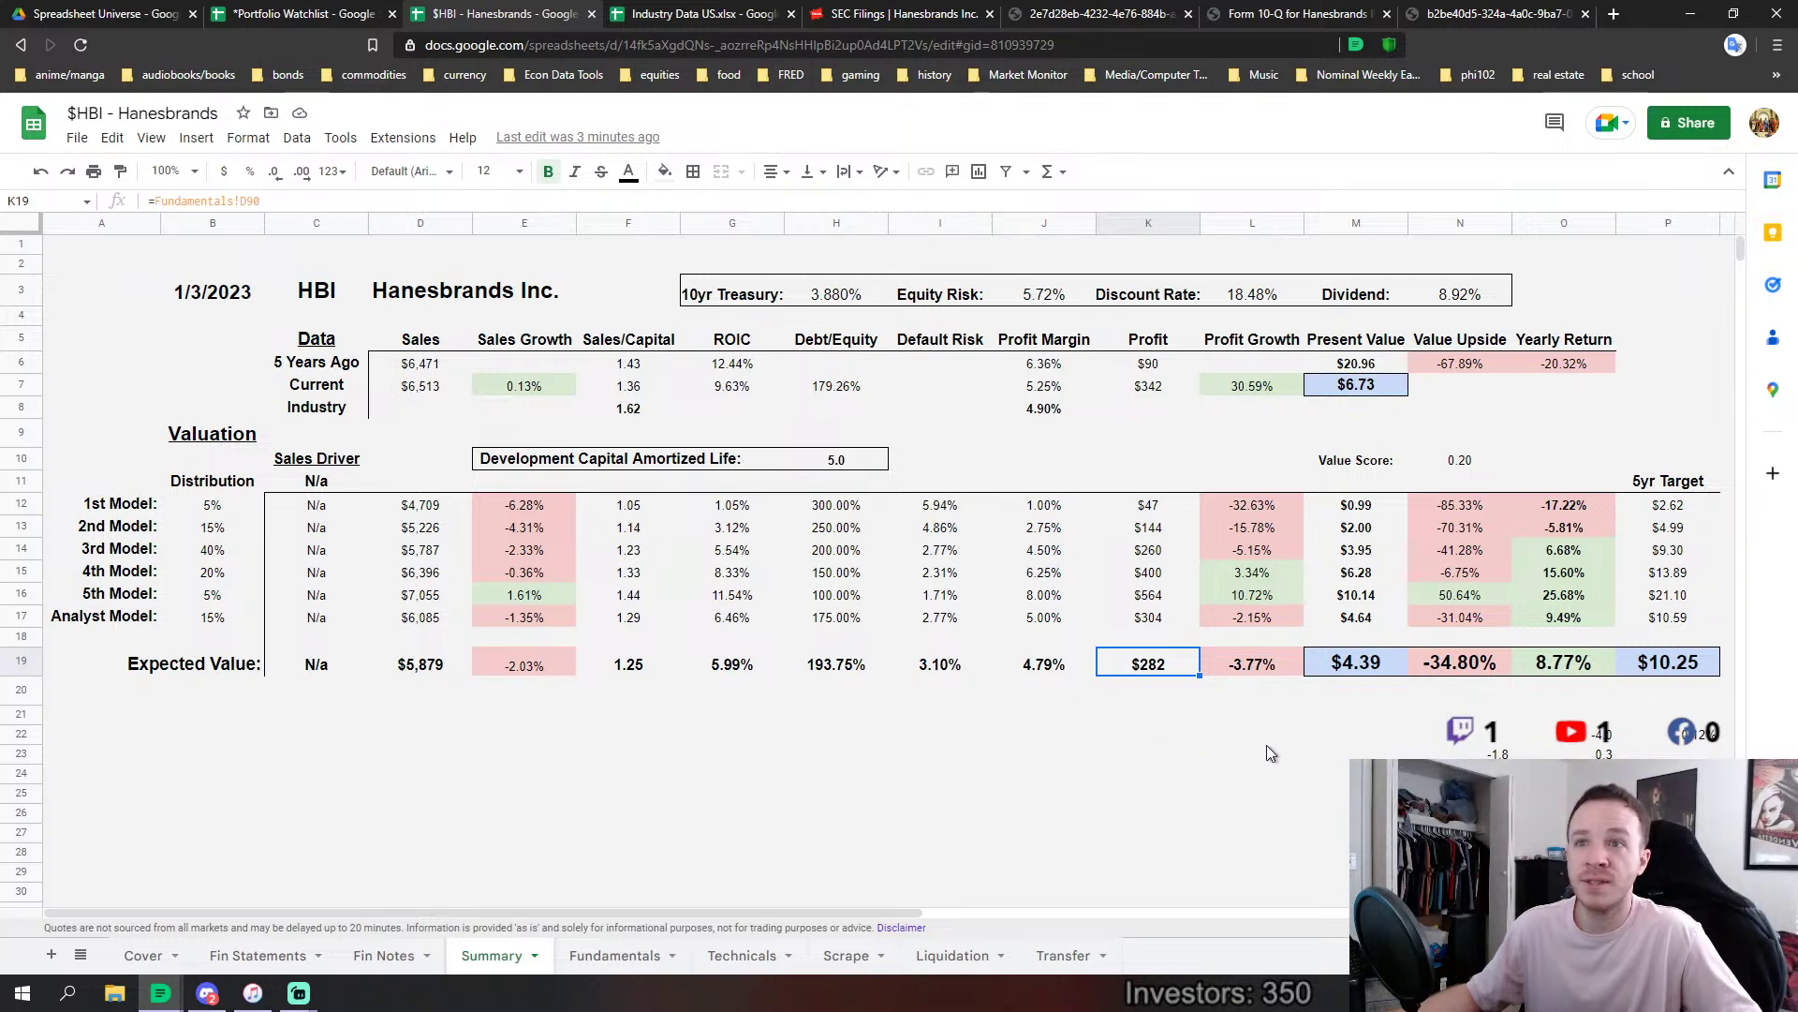
{"action": "left_click", "coordinate": [1341, 670]}
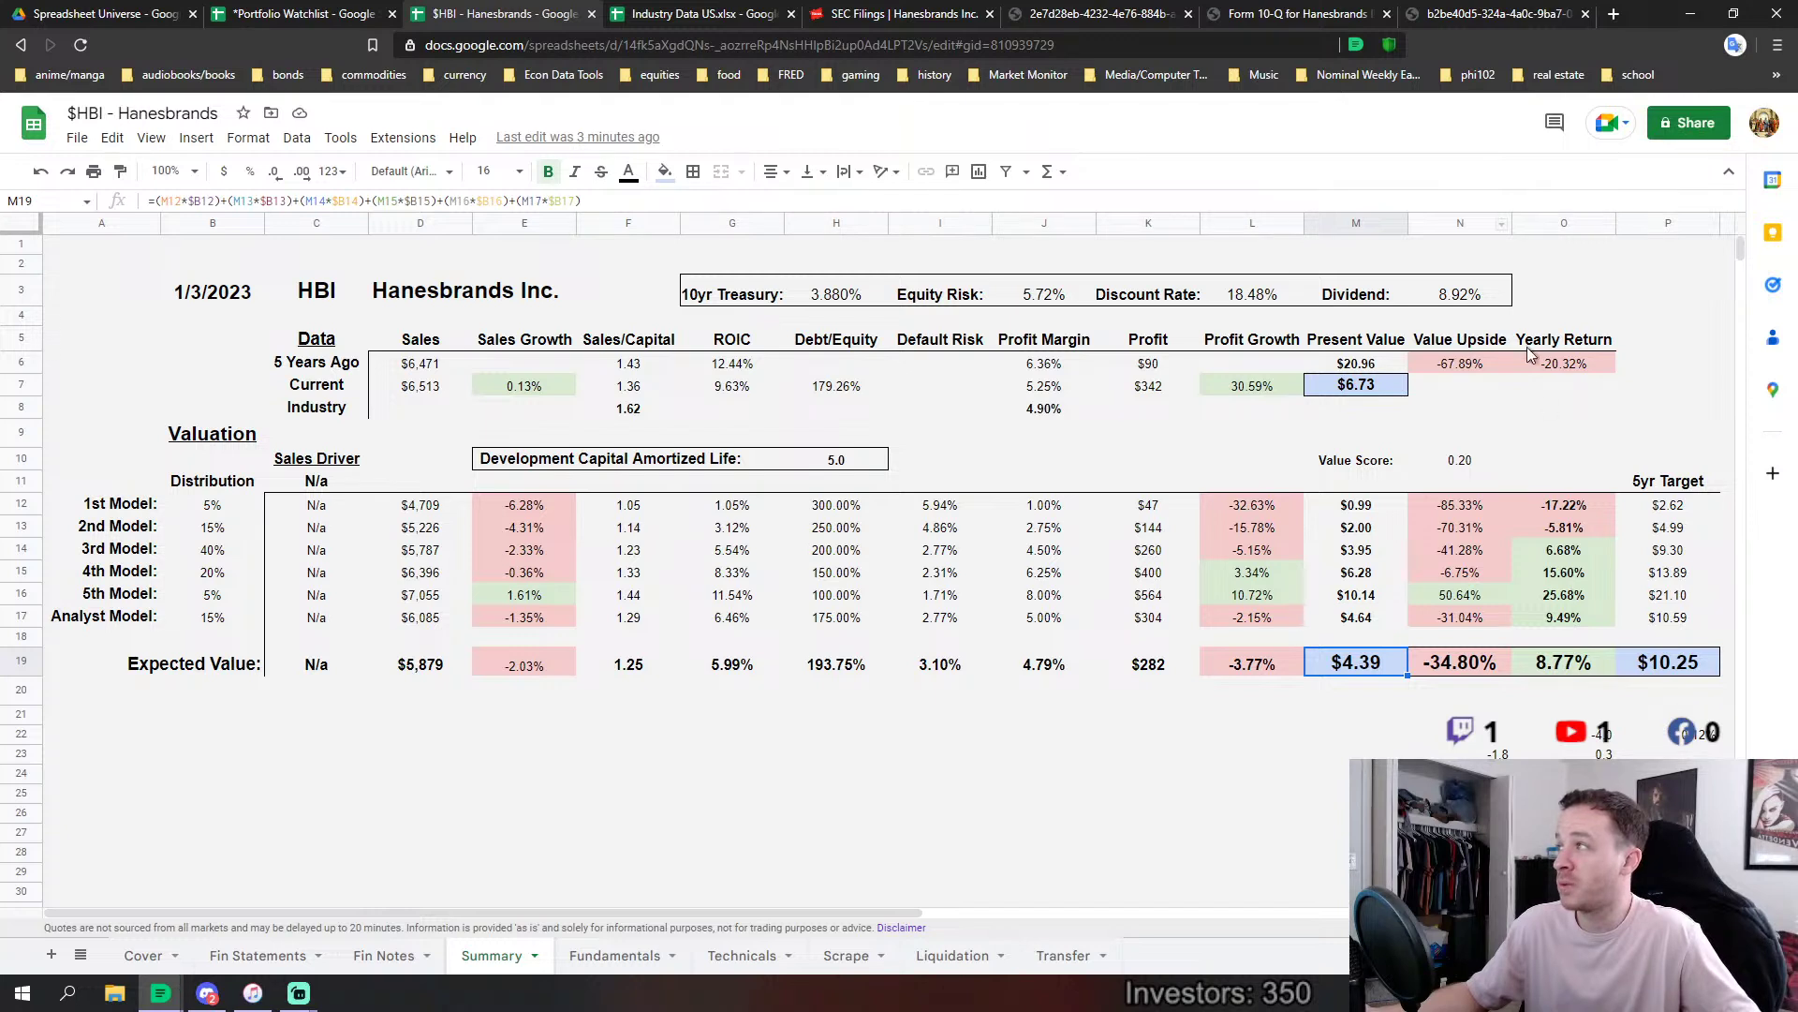
{"action": "left_click", "coordinate": [1675, 511]}
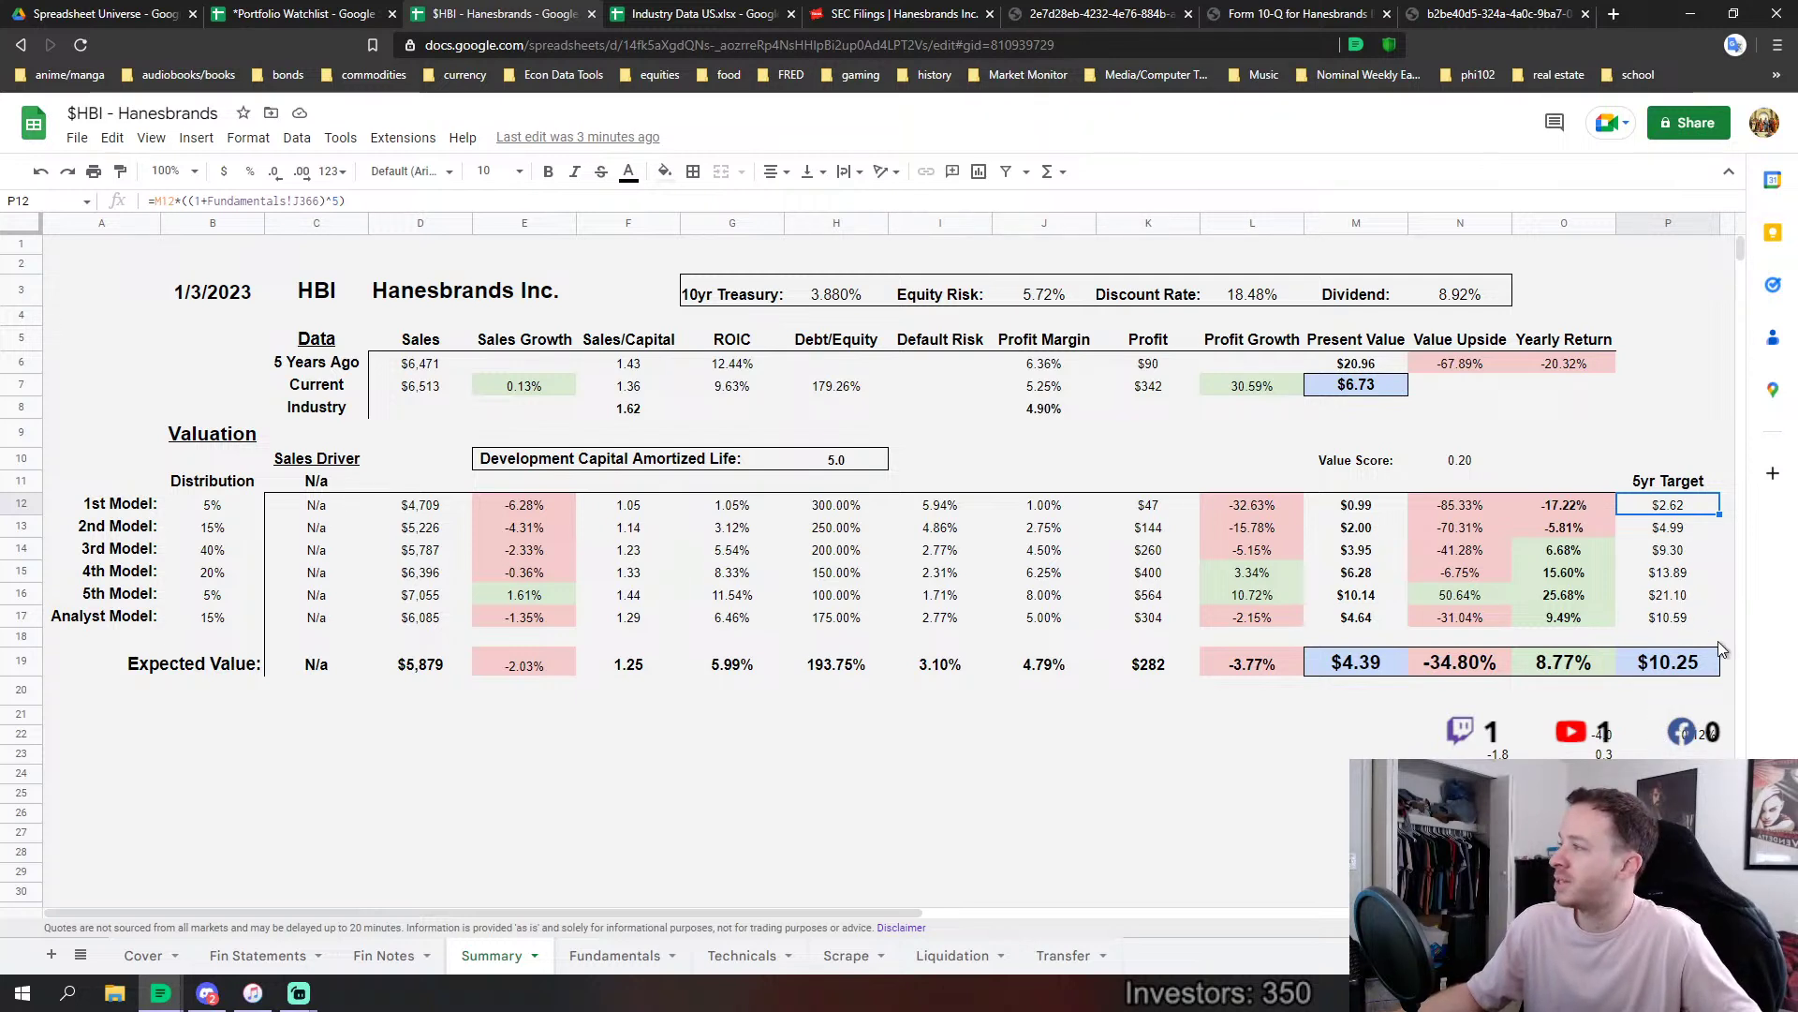
{"action": "left_click", "coordinate": [1668, 663]}
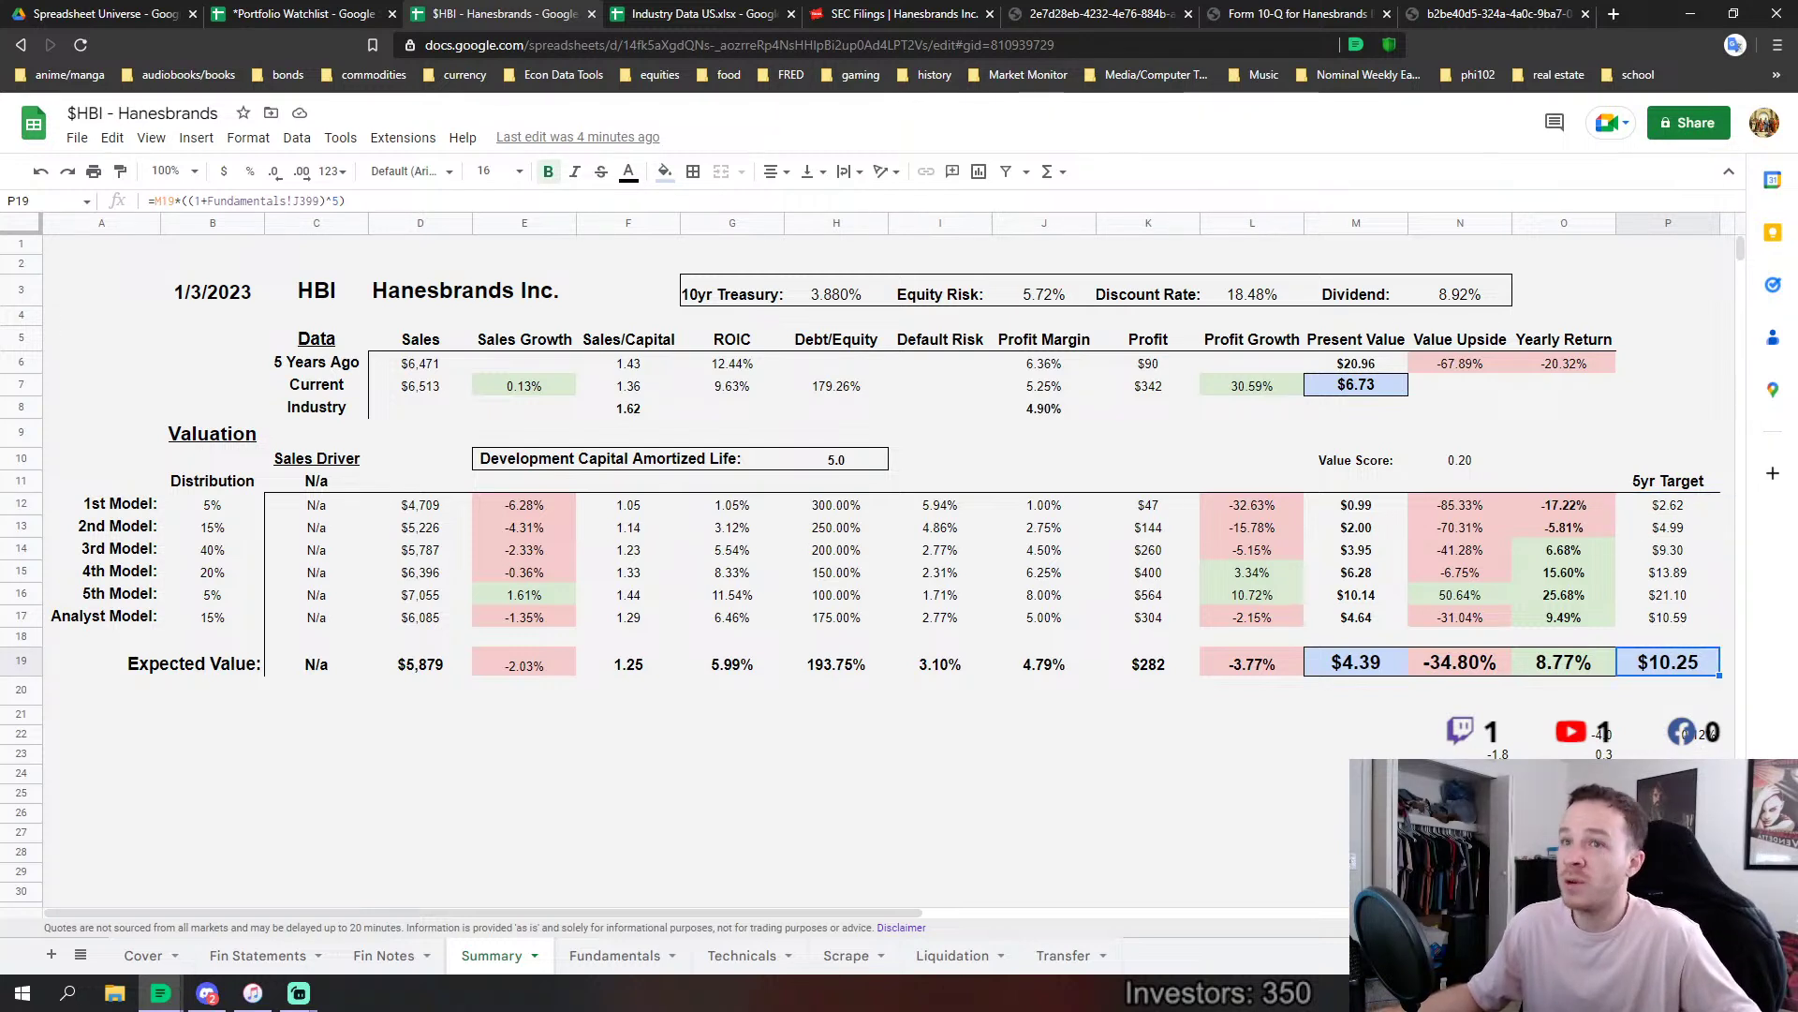
{"action": "left_click", "coordinate": [1555, 671]}
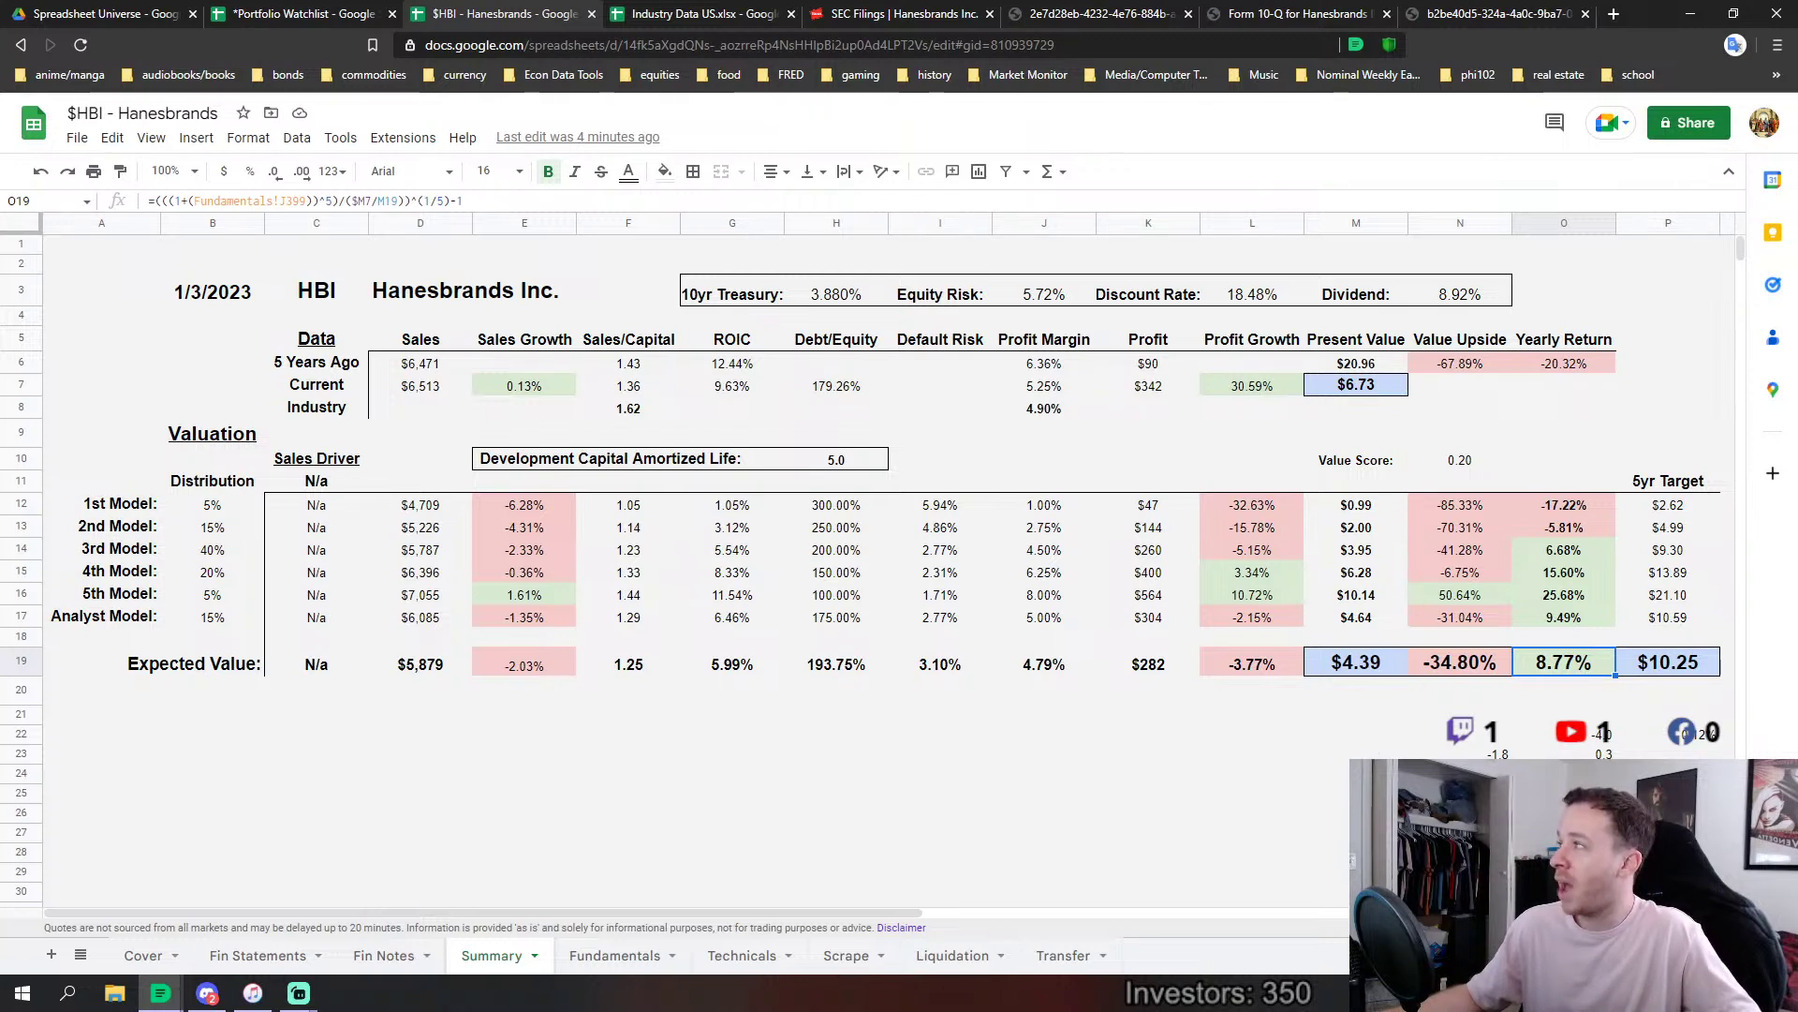
Compare the Discount Rate with the expected Yearly Return, and check the Dividend rate.
{"action": "left_click", "coordinate": [1151, 307]}
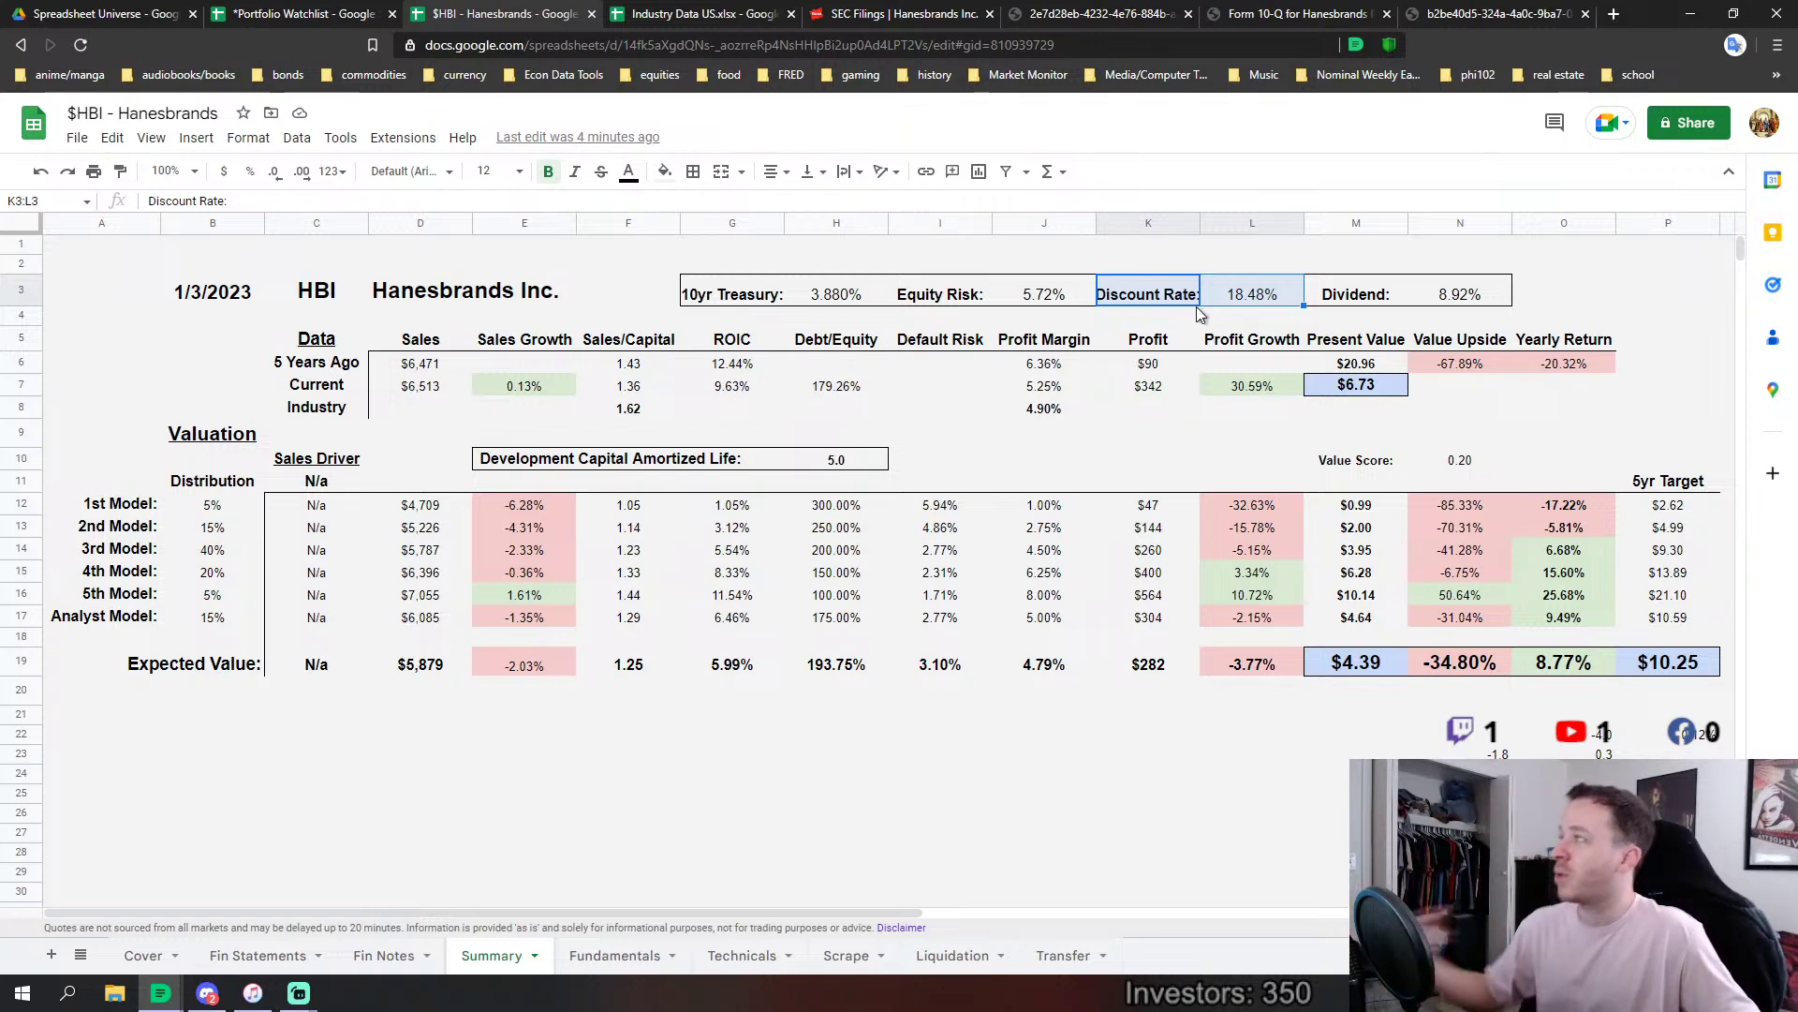
{"action": "left_click", "coordinate": [1400, 409]}
{"action": "left_click_drag", "start_coordinate": [1236, 298], "coordinate": [1138, 301]}
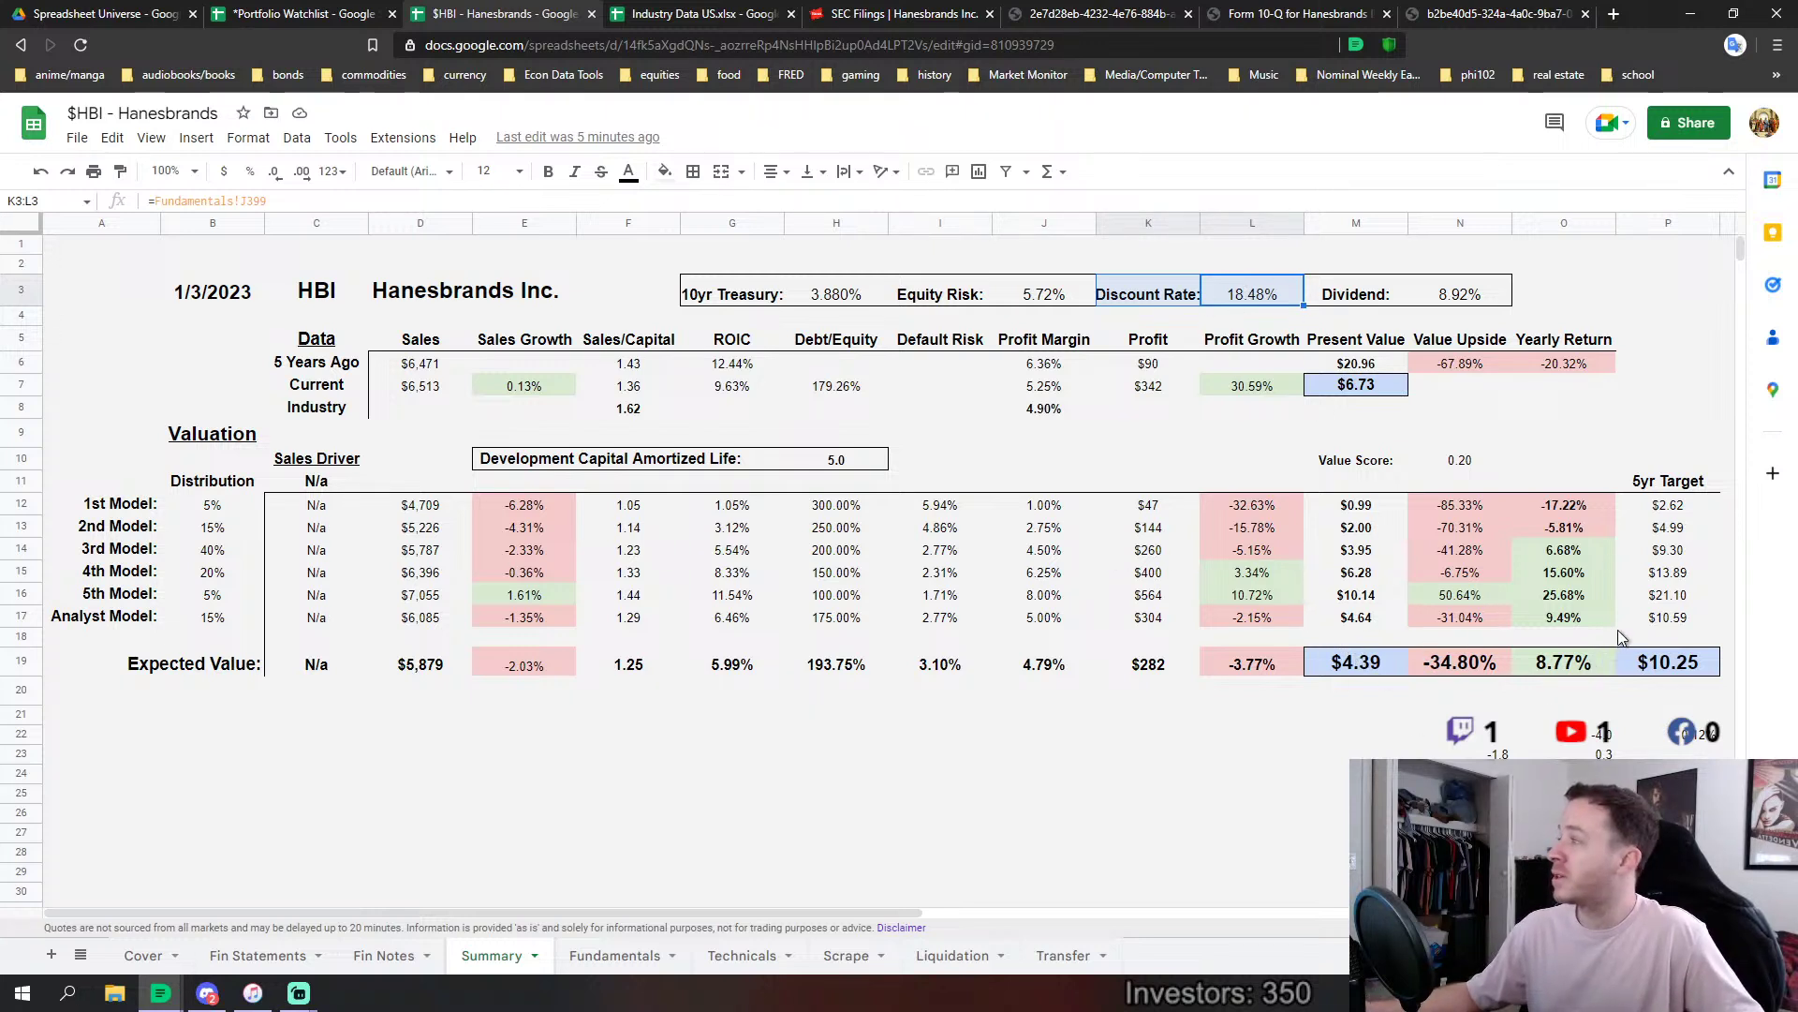
{"action": "left_click", "coordinate": [1597, 654]}
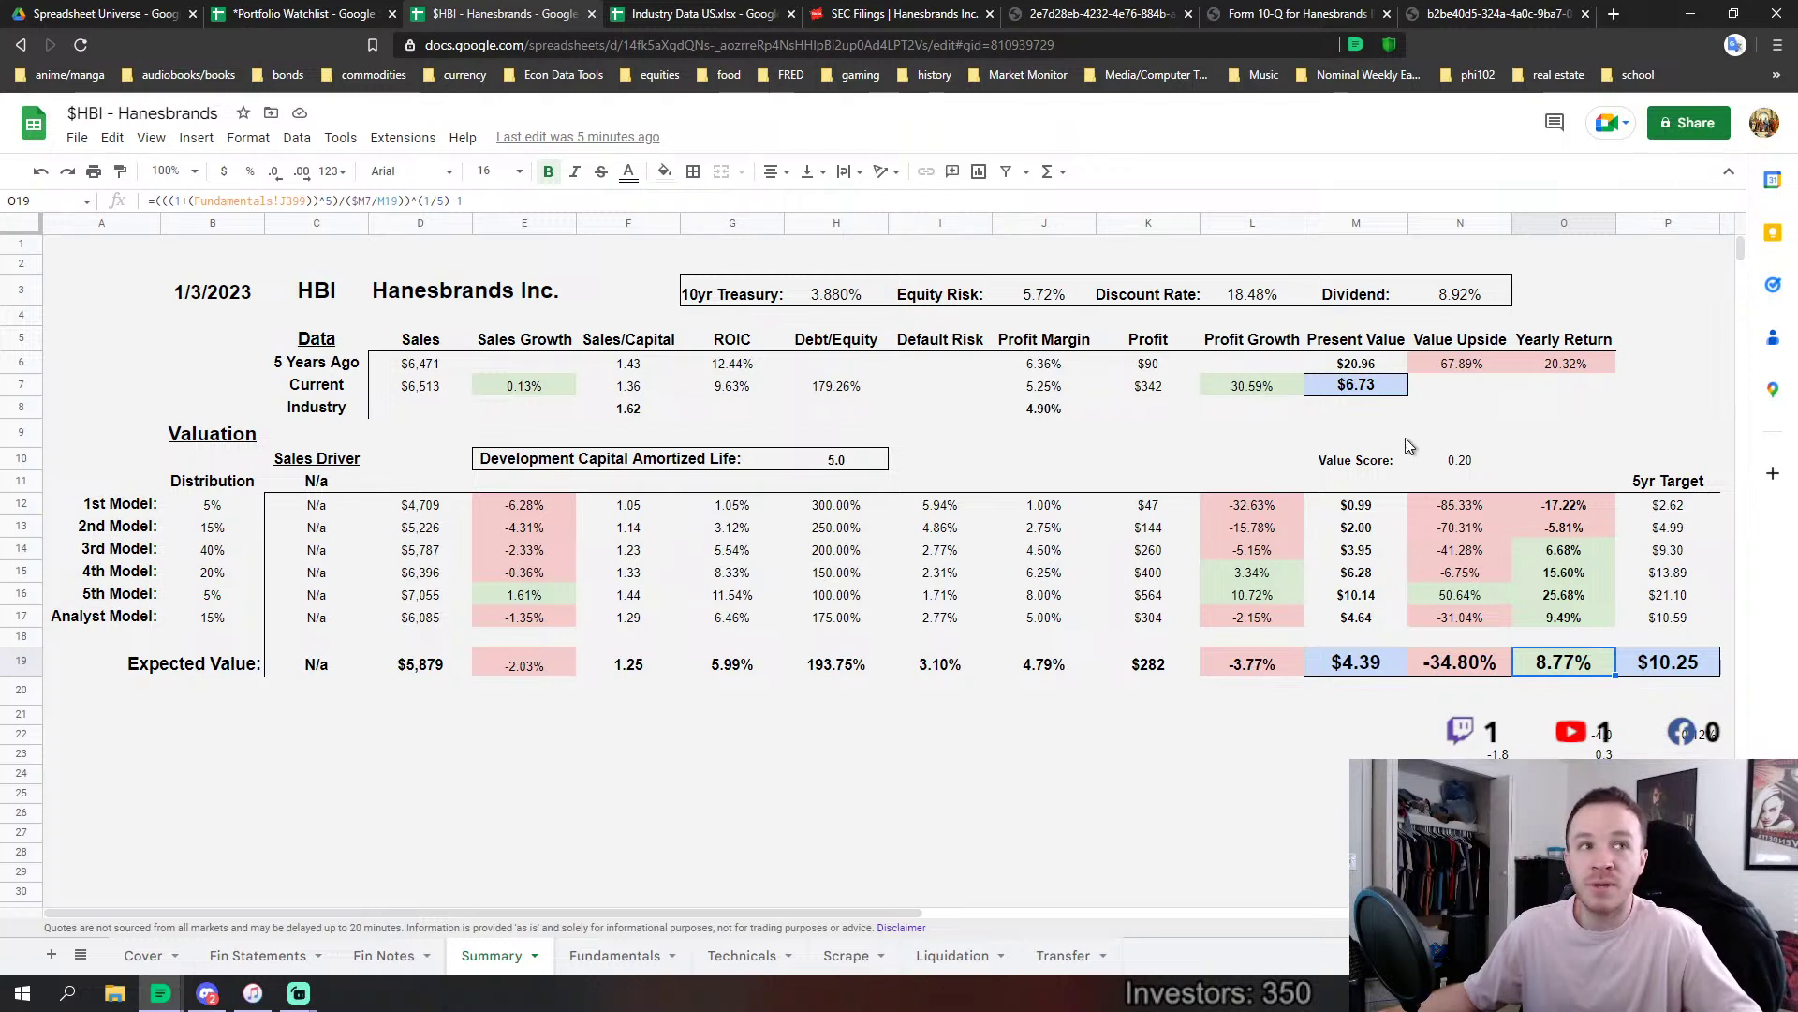
{"action": "left_click", "coordinate": [1455, 296]}
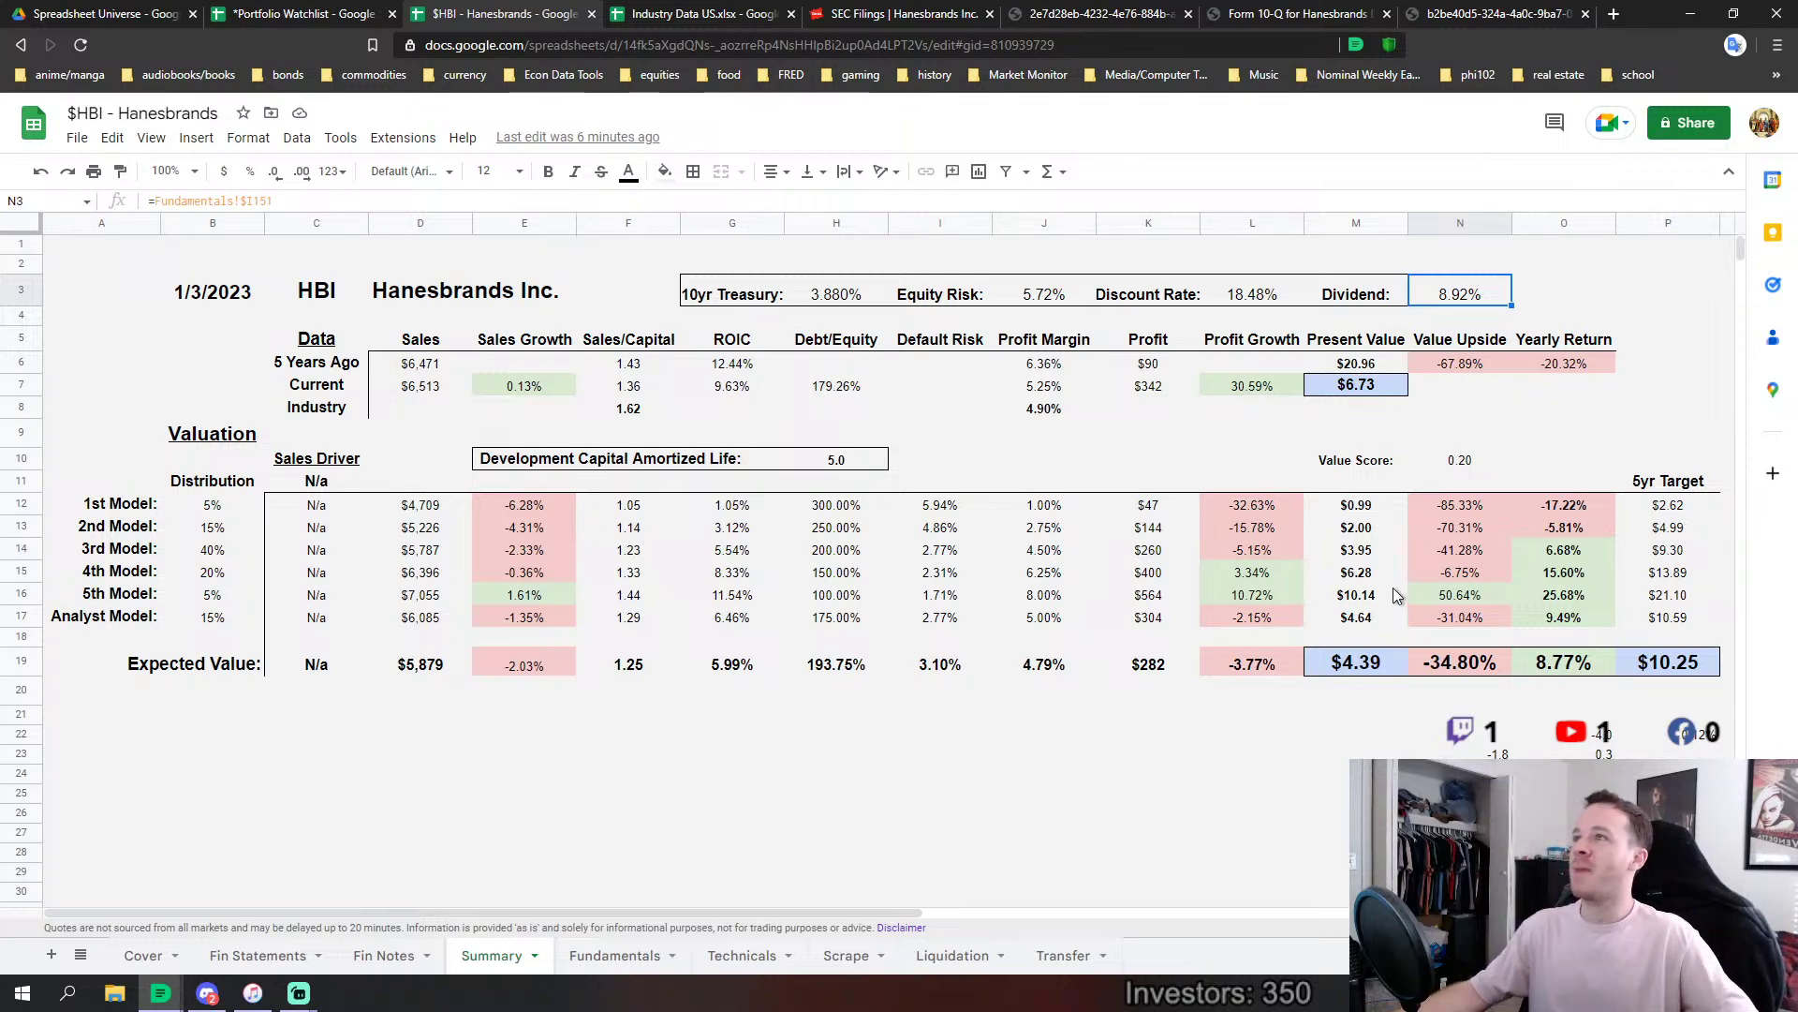
Reload the Portfolio Watchlist spreadsheet, dismissing the unsupported-browser notice, and look through the ranked stocks on its Watchlist sheet.
{"action": "left_click", "coordinate": [300, 13]}
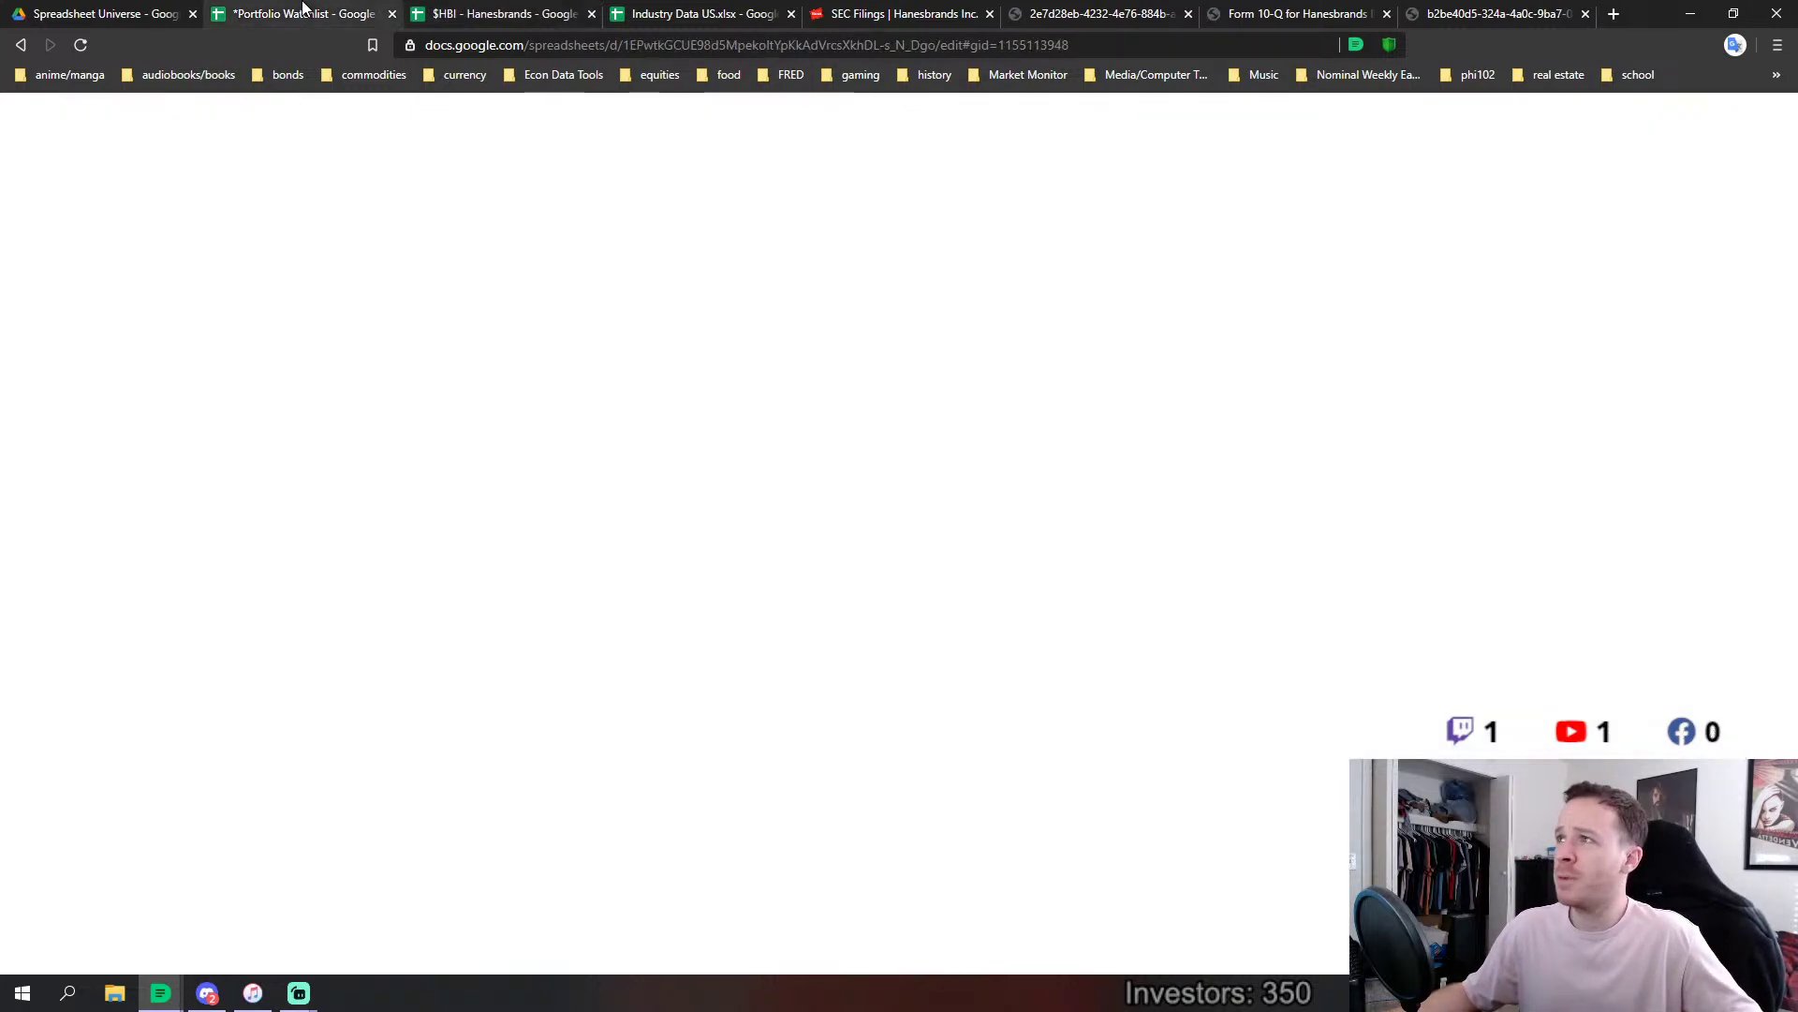
{"action": "left_click", "coordinate": [81, 45]}
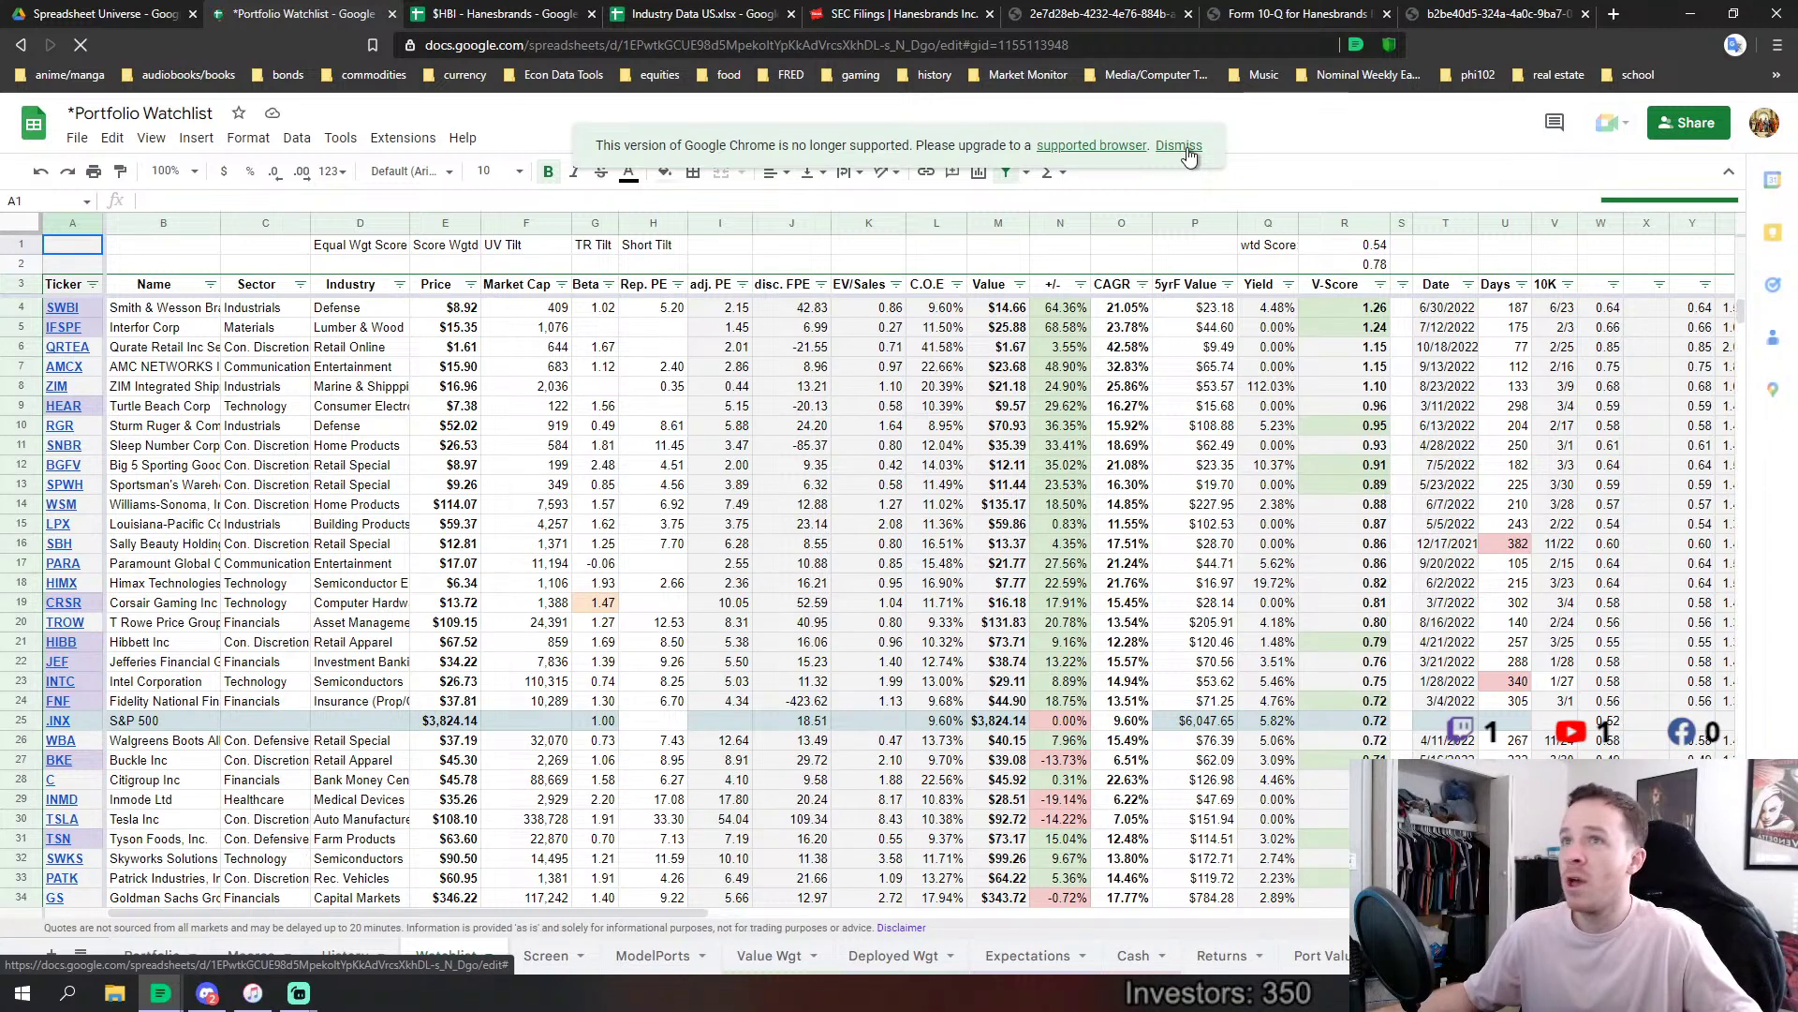
{"action": "left_click", "coordinate": [1182, 148]}
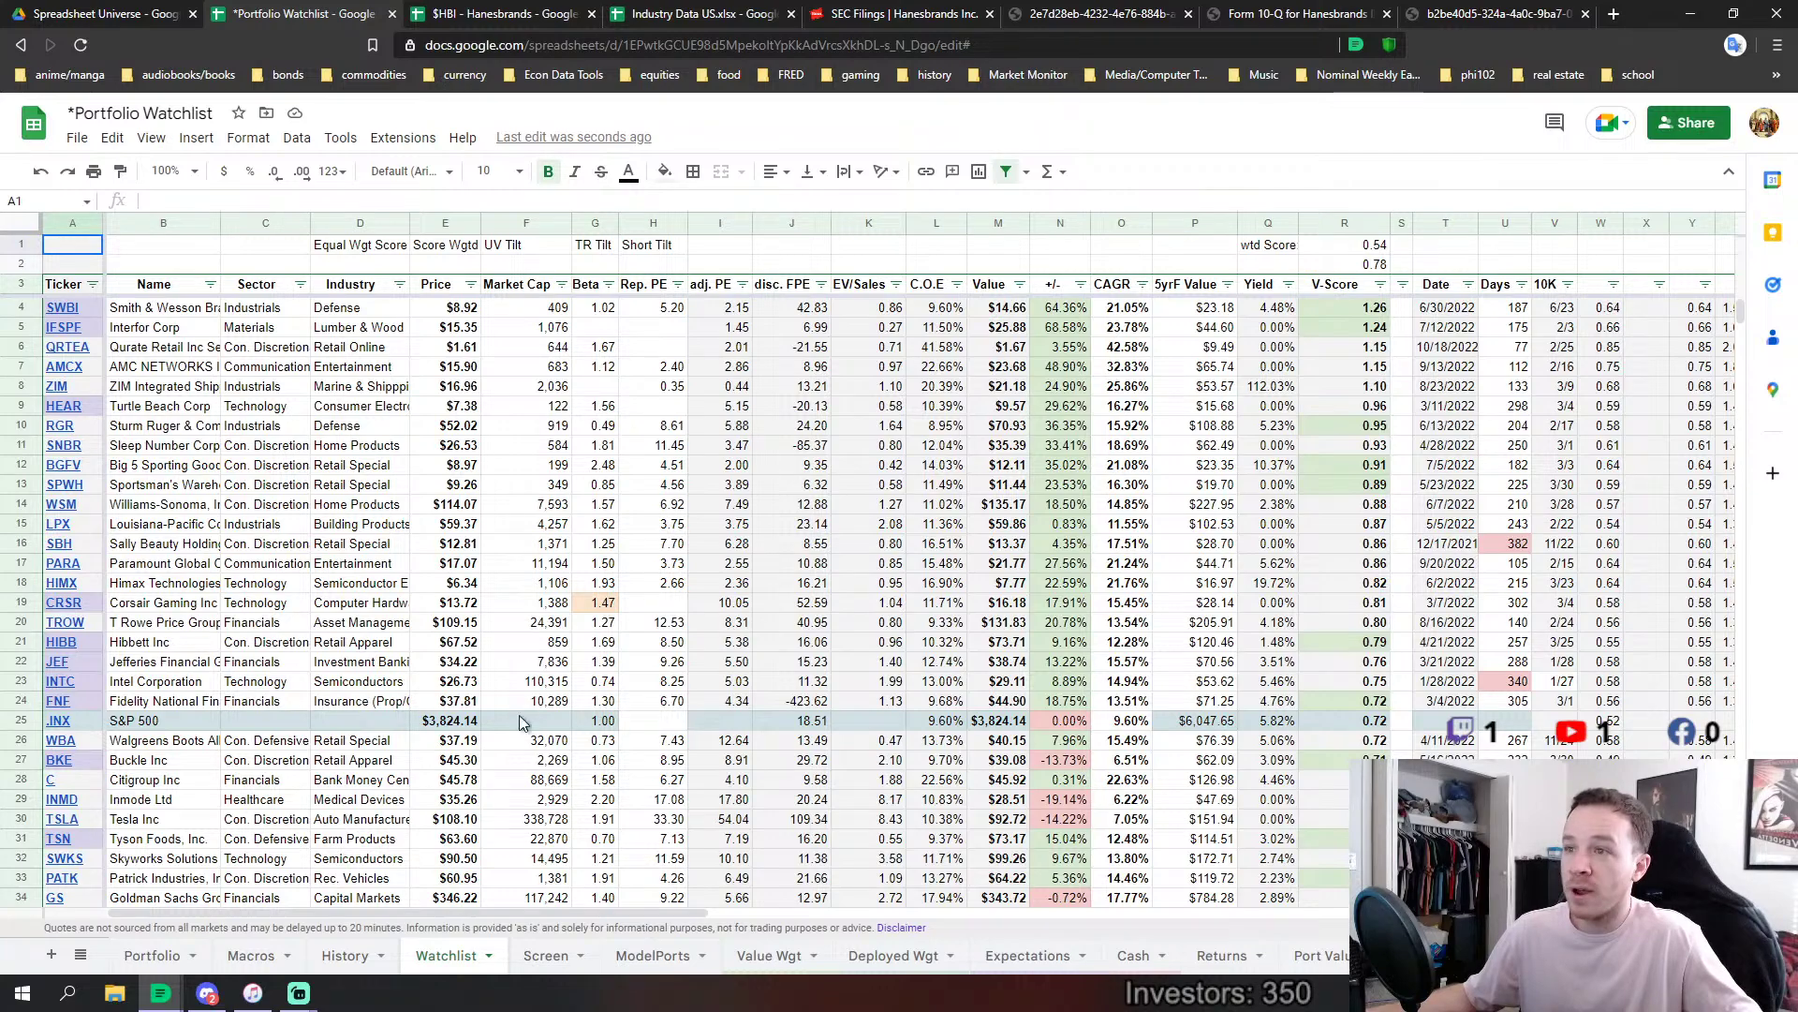
{"action": "scroll", "coordinate": [527, 688], "scroll_direction": "down", "scroll_amount": 5}
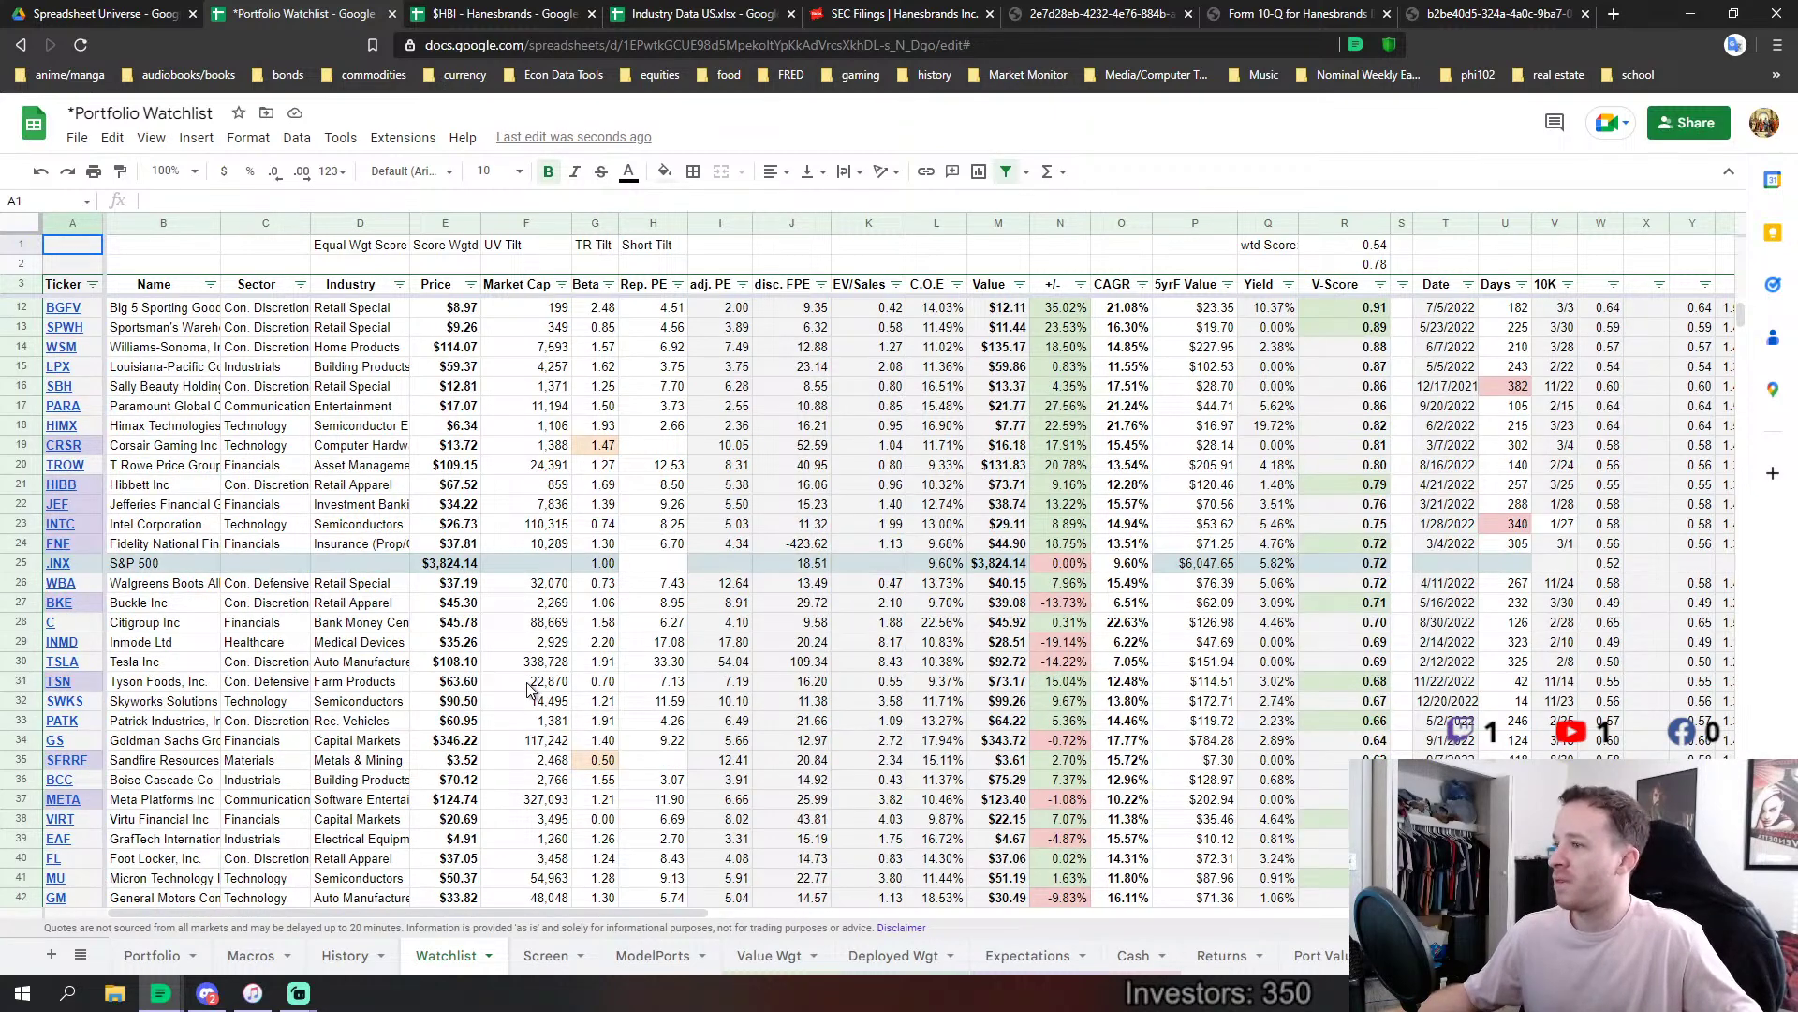
{"action": "scroll", "coordinate": [514, 691], "scroll_direction": "up", "scroll_amount": 5}
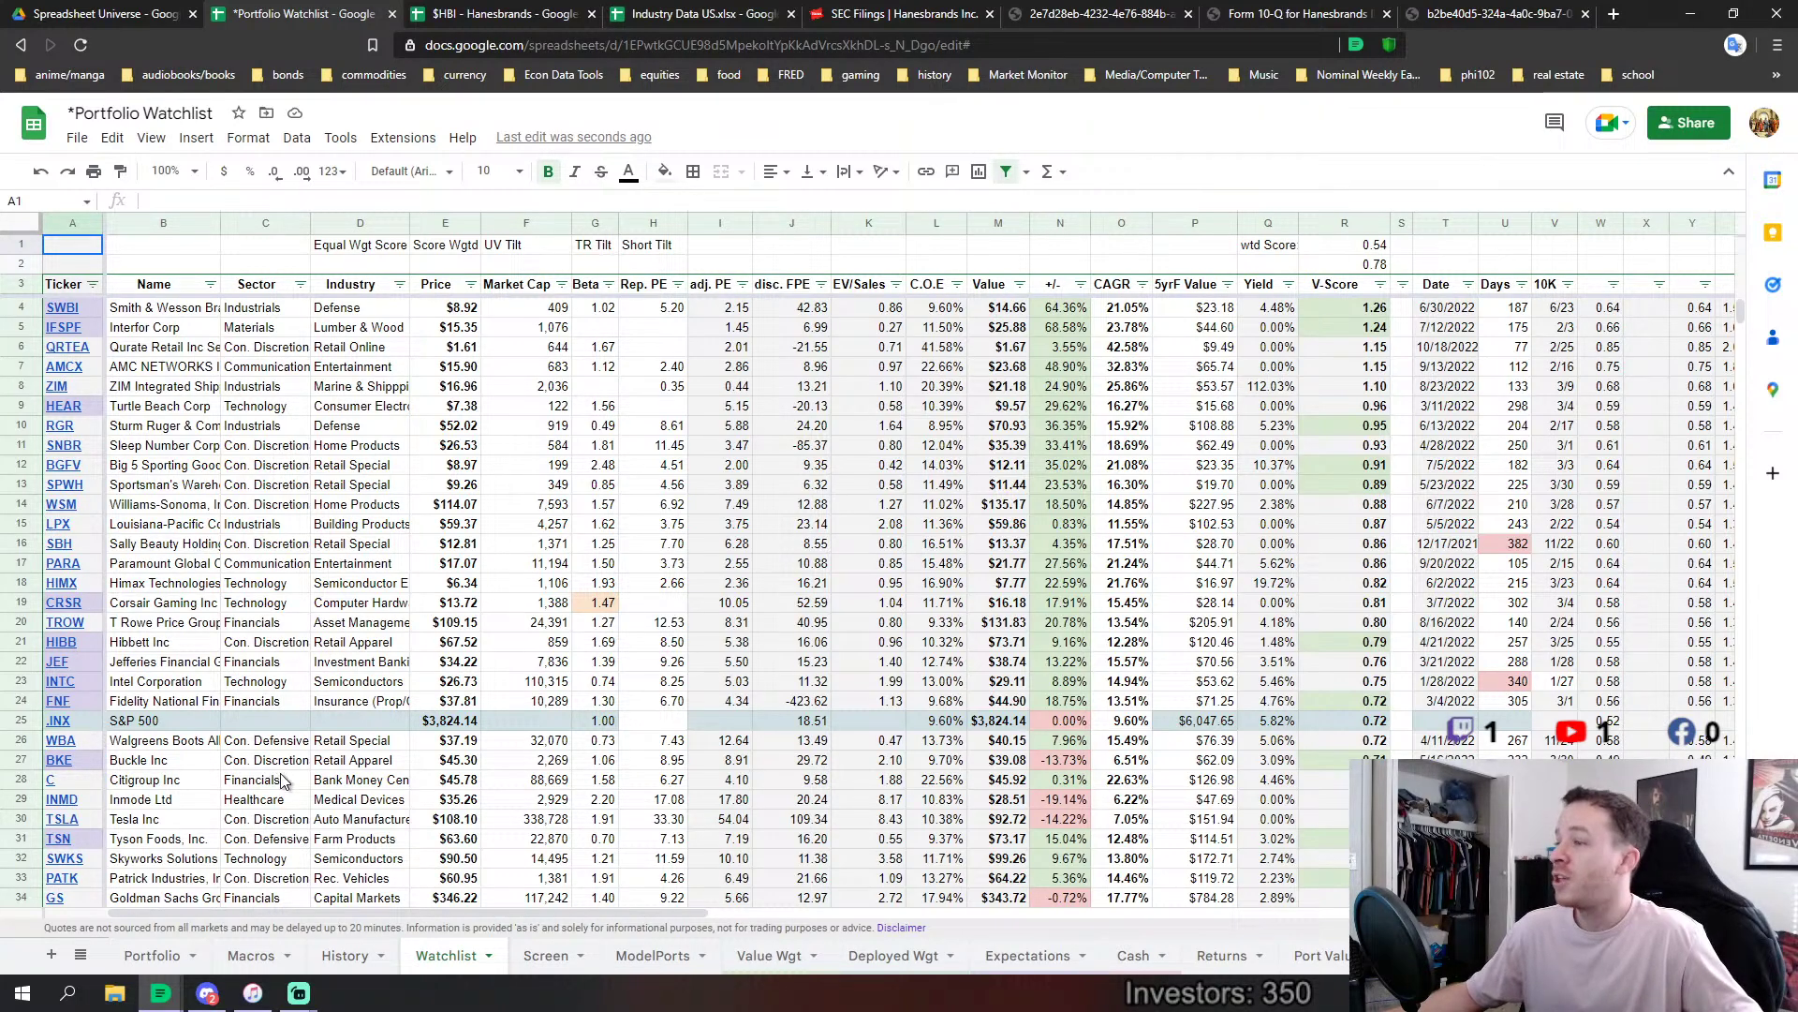
{"action": "left_click", "coordinate": [214, 991]}
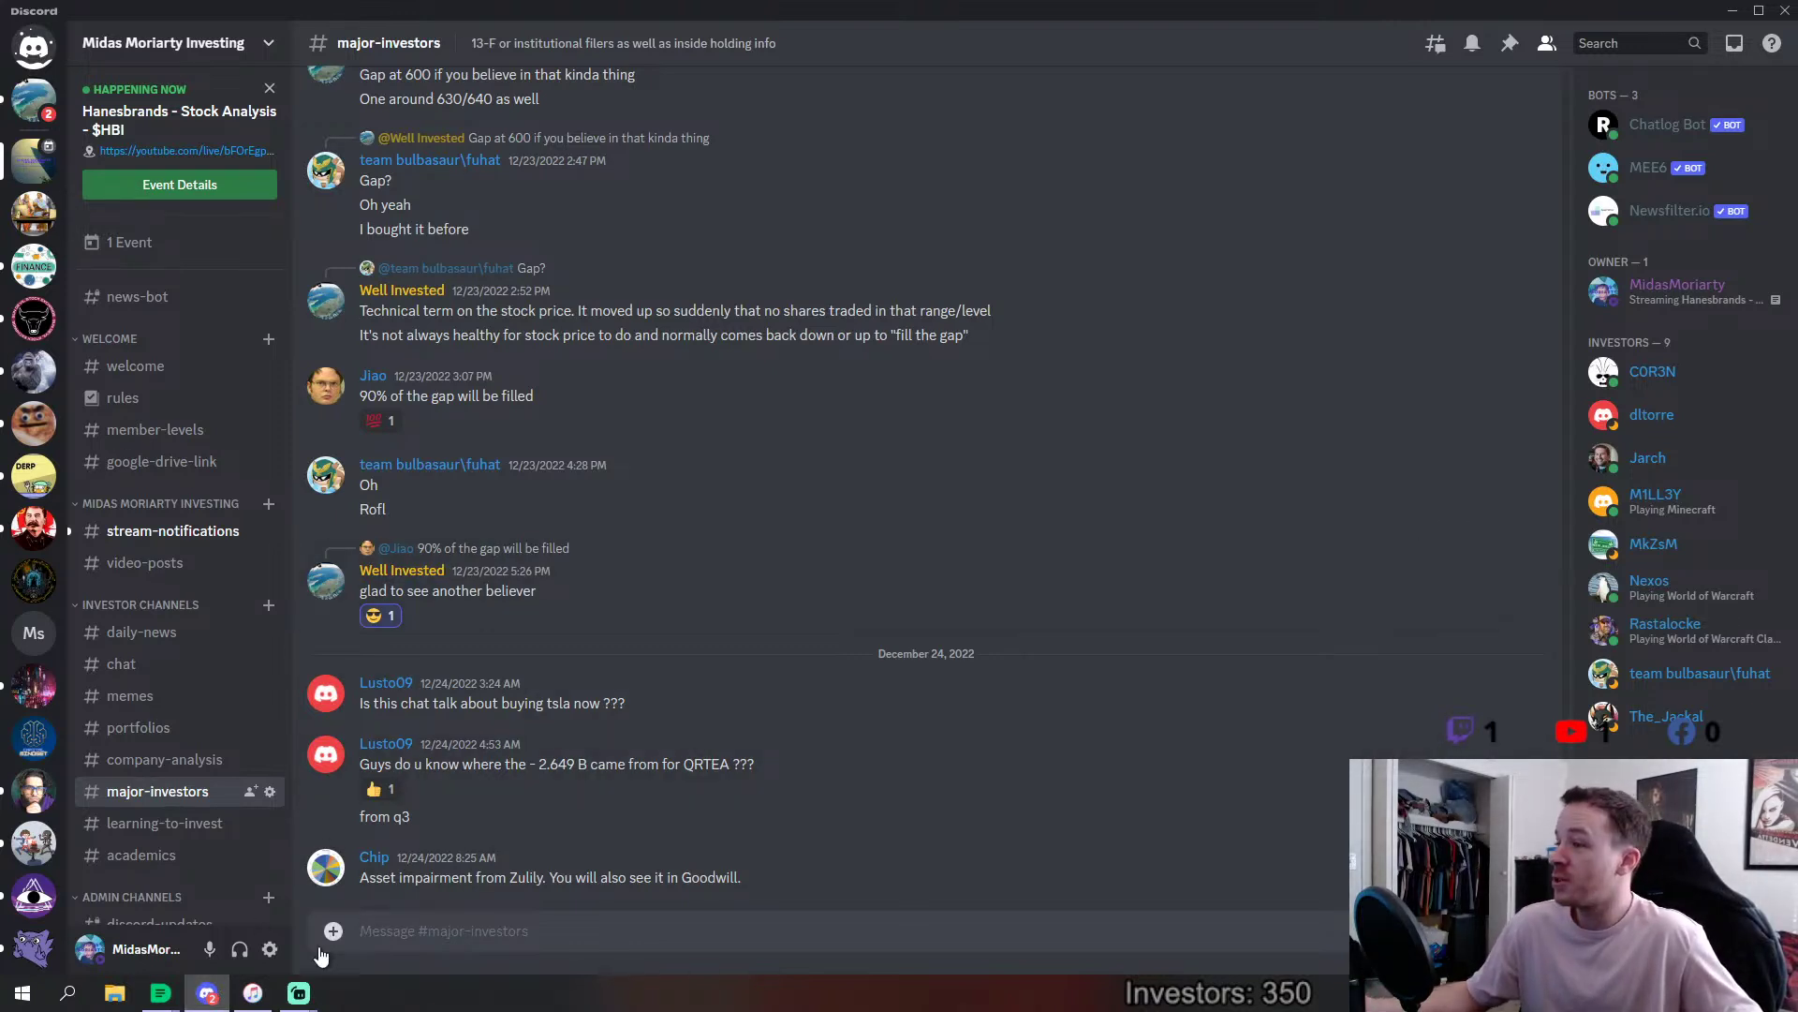
{"action": "left_click", "coordinate": [160, 993]}
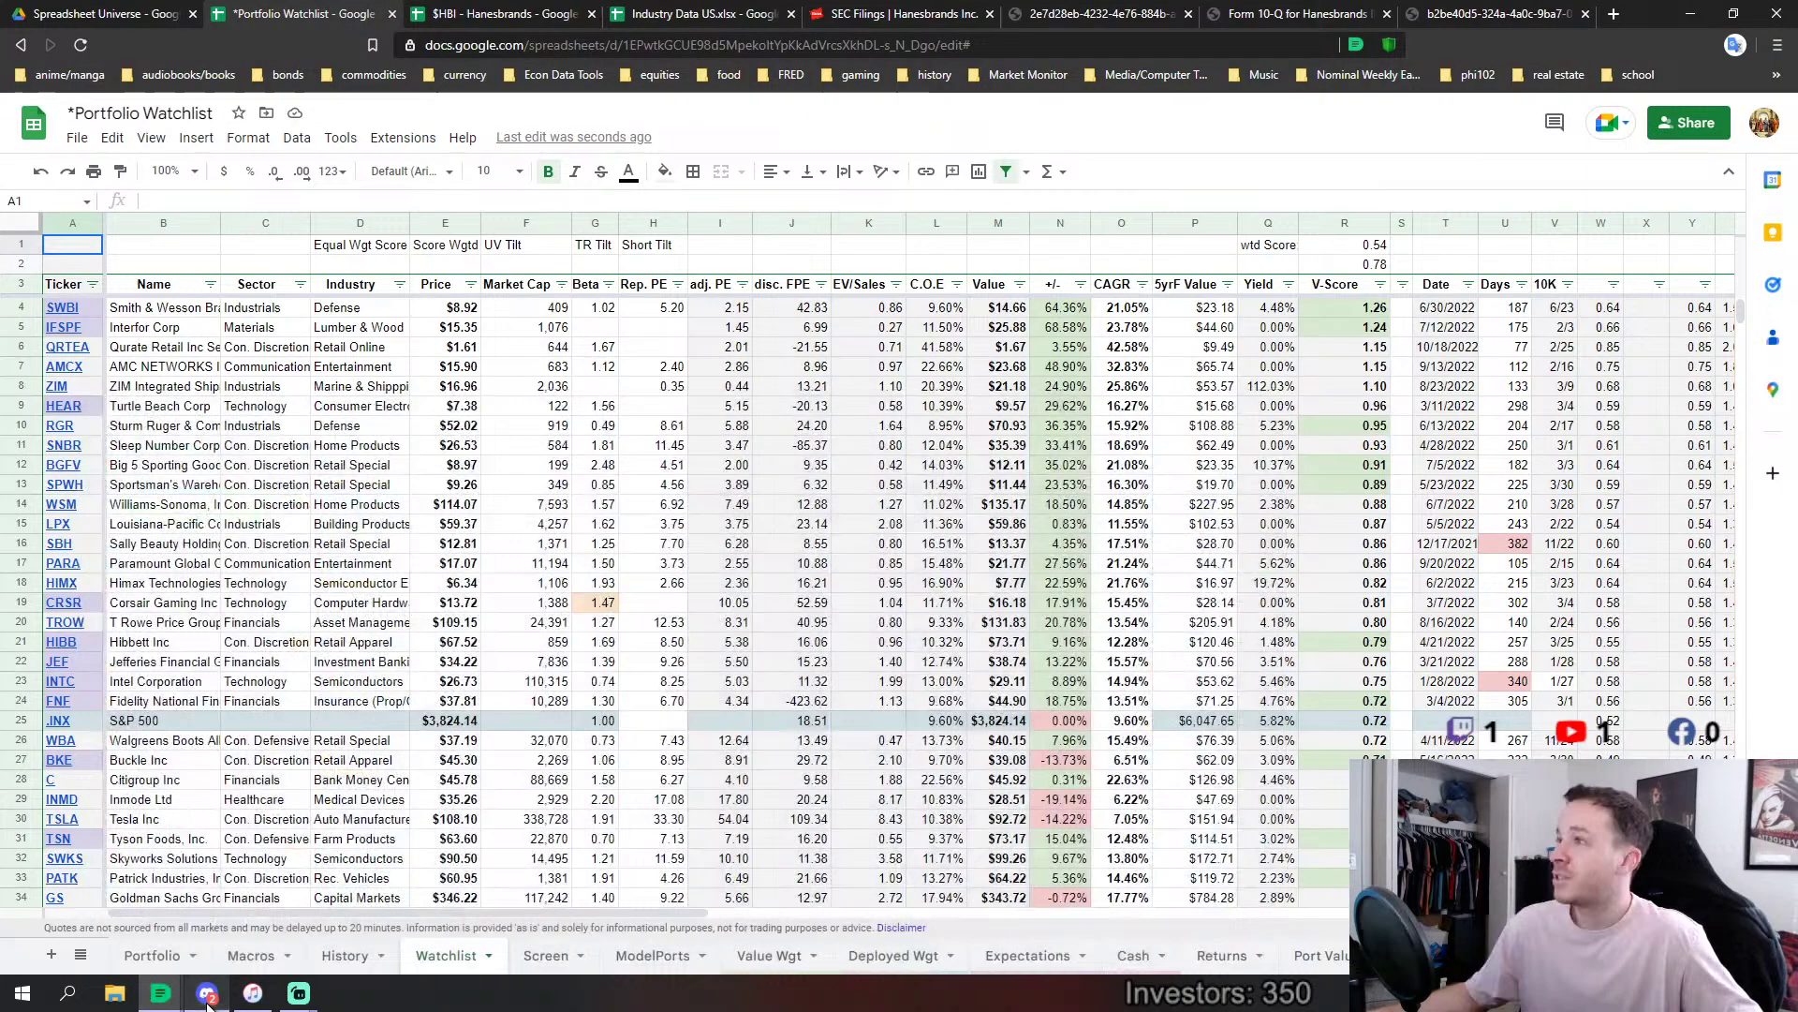